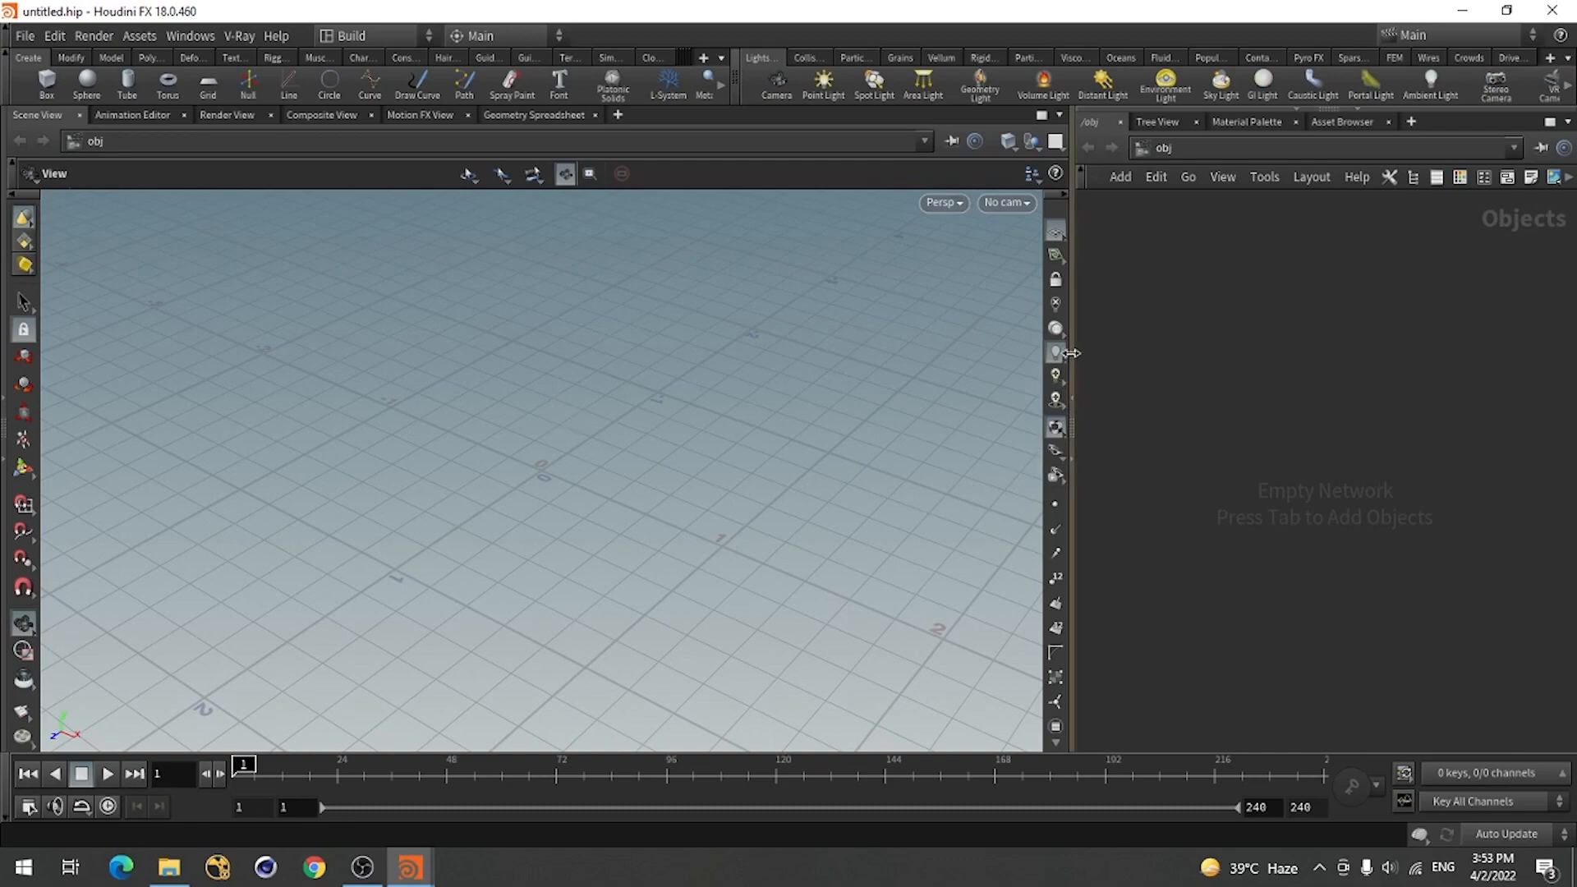
Widen the network editor and add a Geometry object to the empty scene network.
{"action": "left_click_drag", "start_coordinate": [1072, 301], "coordinate": [901, 299]}
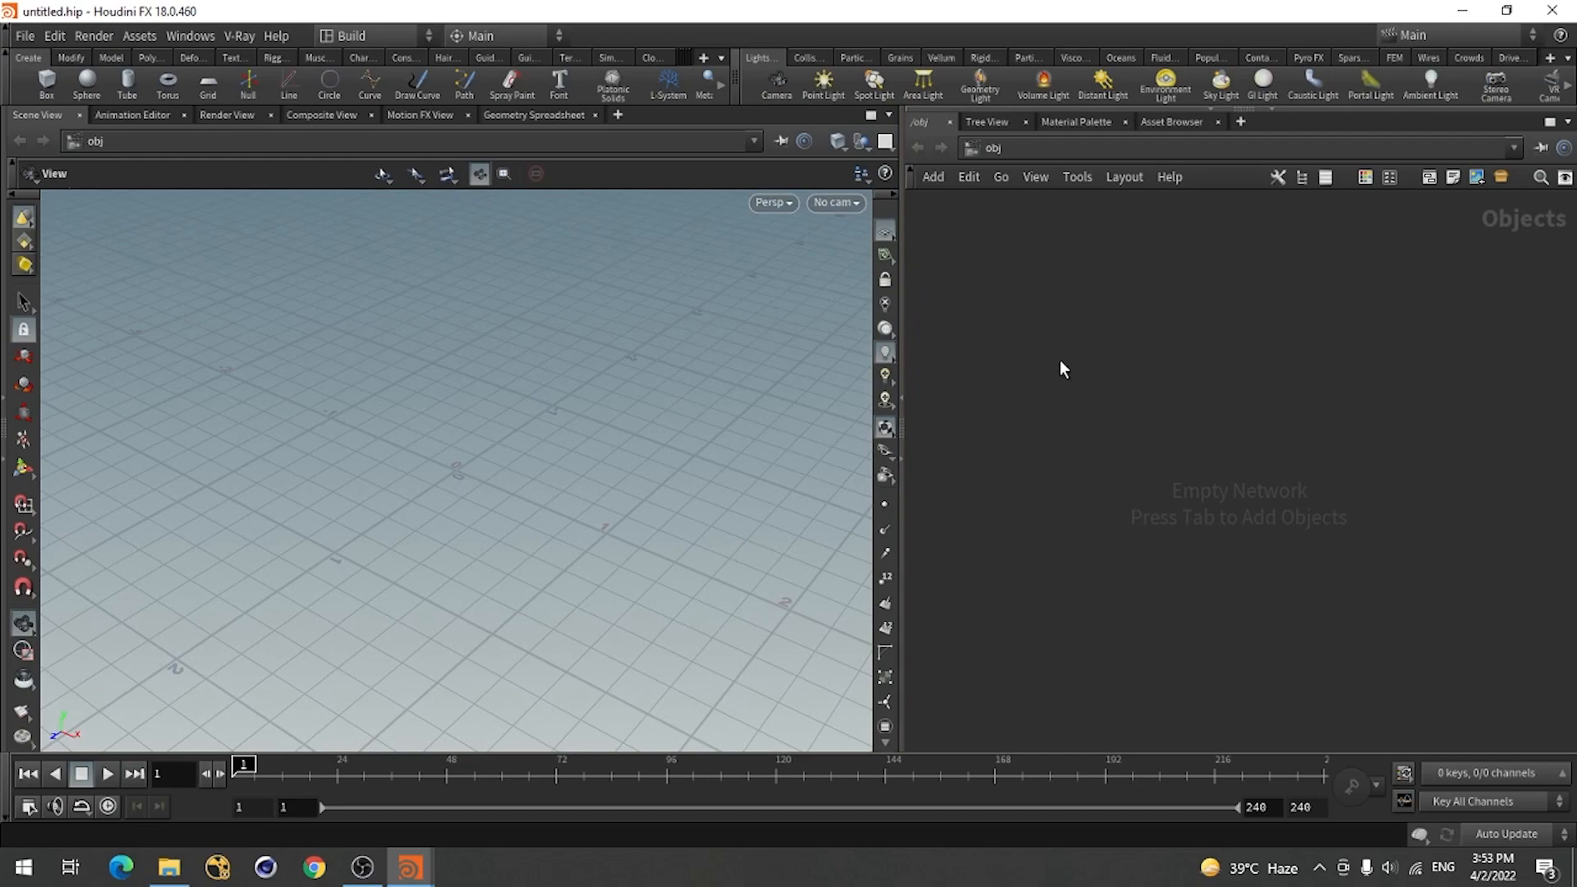
{"action": "key", "text": "Tab"}
{"action": "type", "text": "geo"}
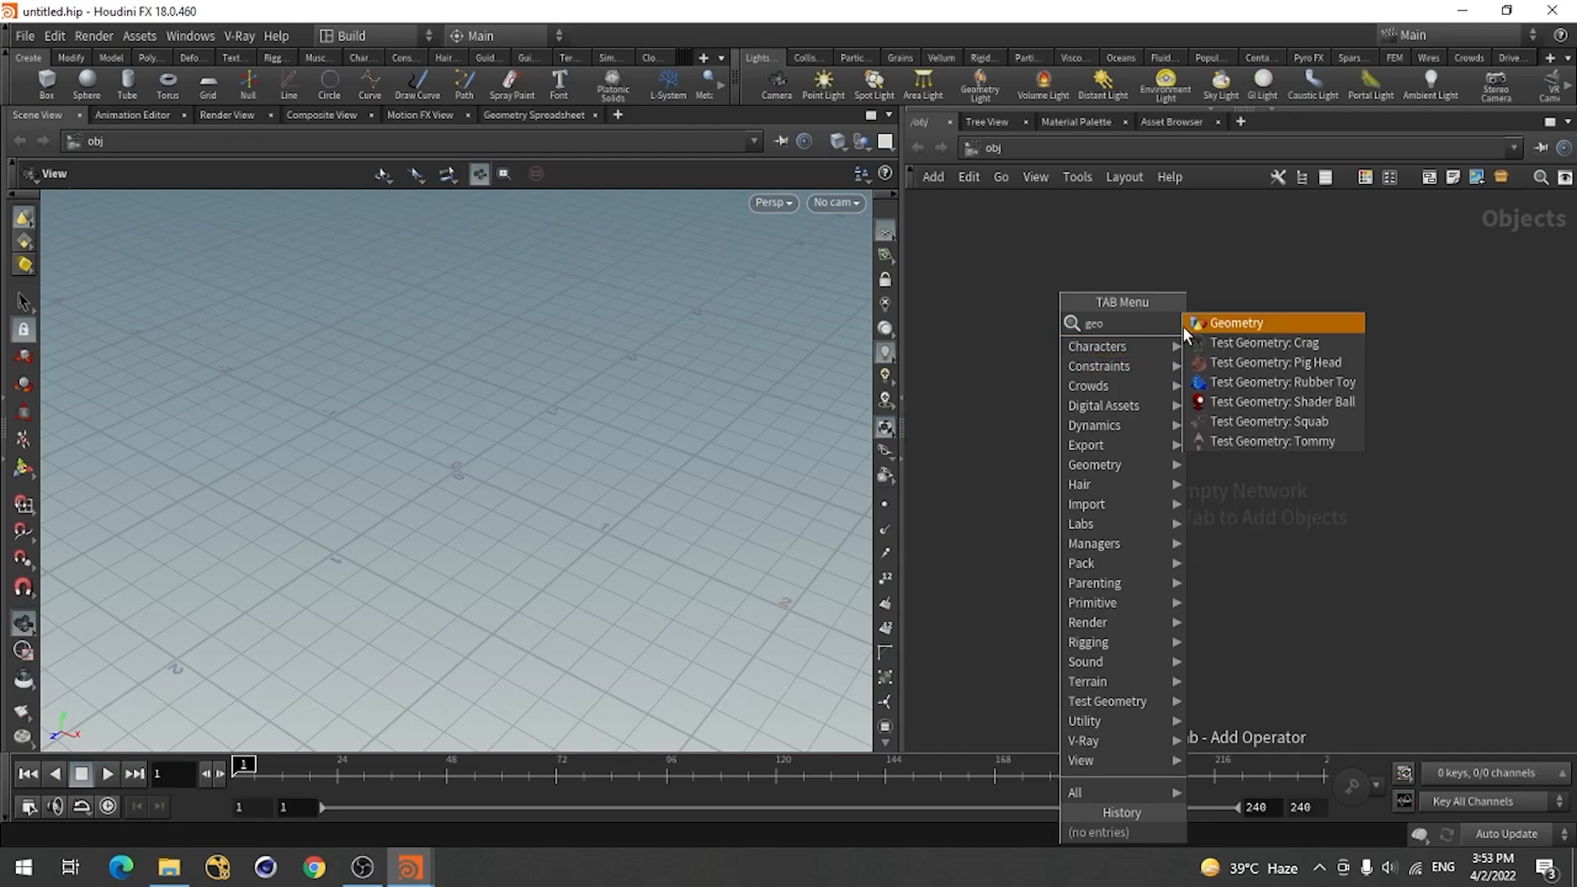
{"action": "left_click", "coordinate": [1223, 321]}
{"action": "left_click", "coordinate": [1138, 302]}
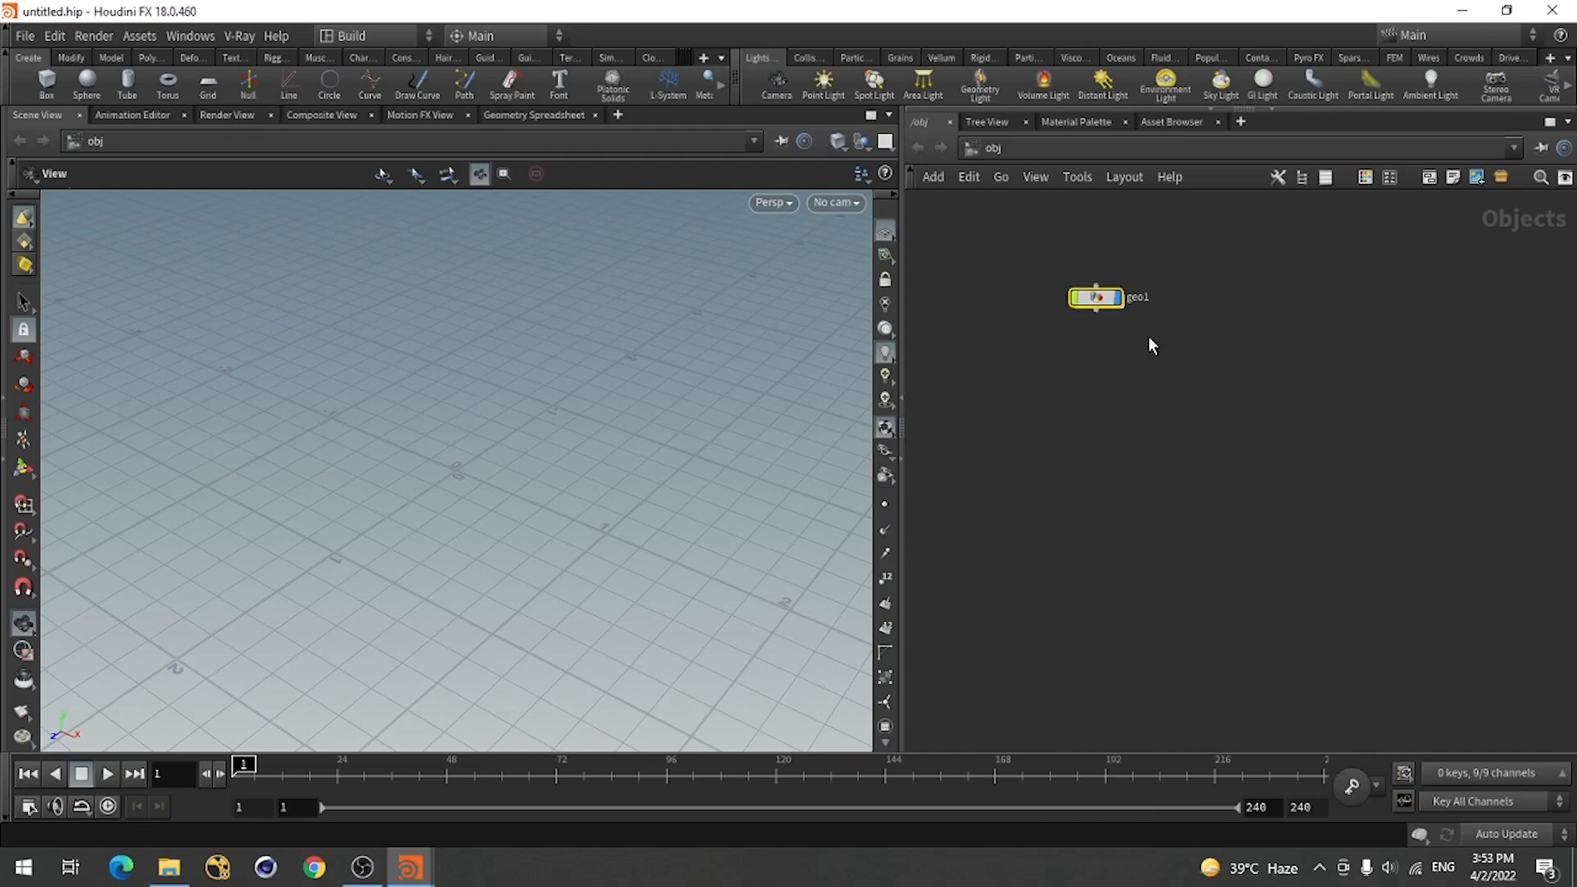
Rename the new geometry object as Ground.
{"action": "double_click", "coordinate": [1182, 308]}
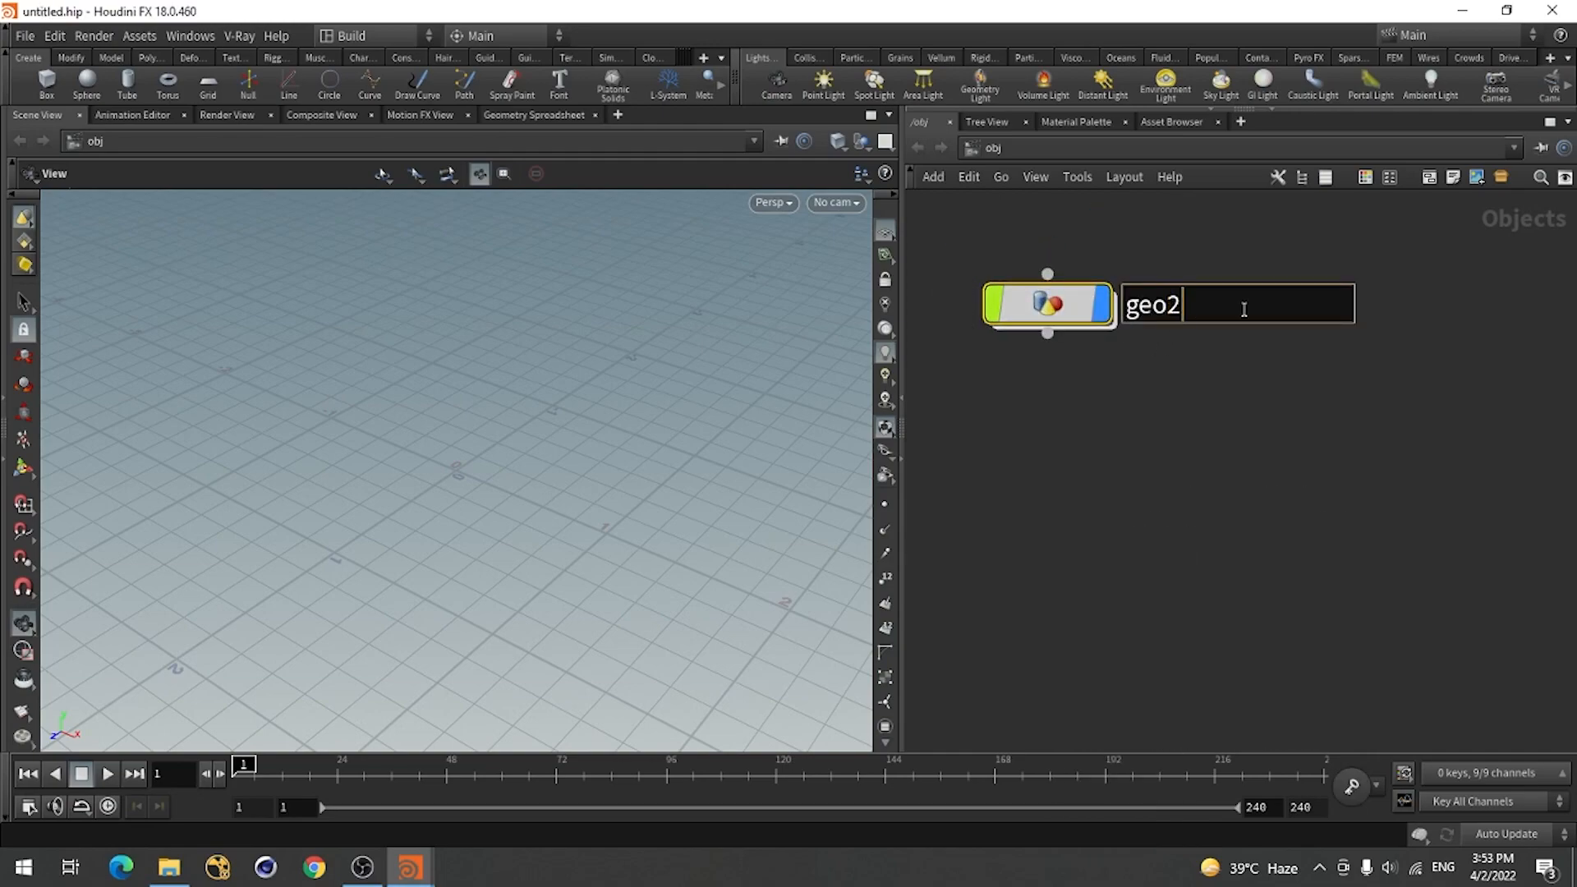
{"action": "type", "text": "Ground"}
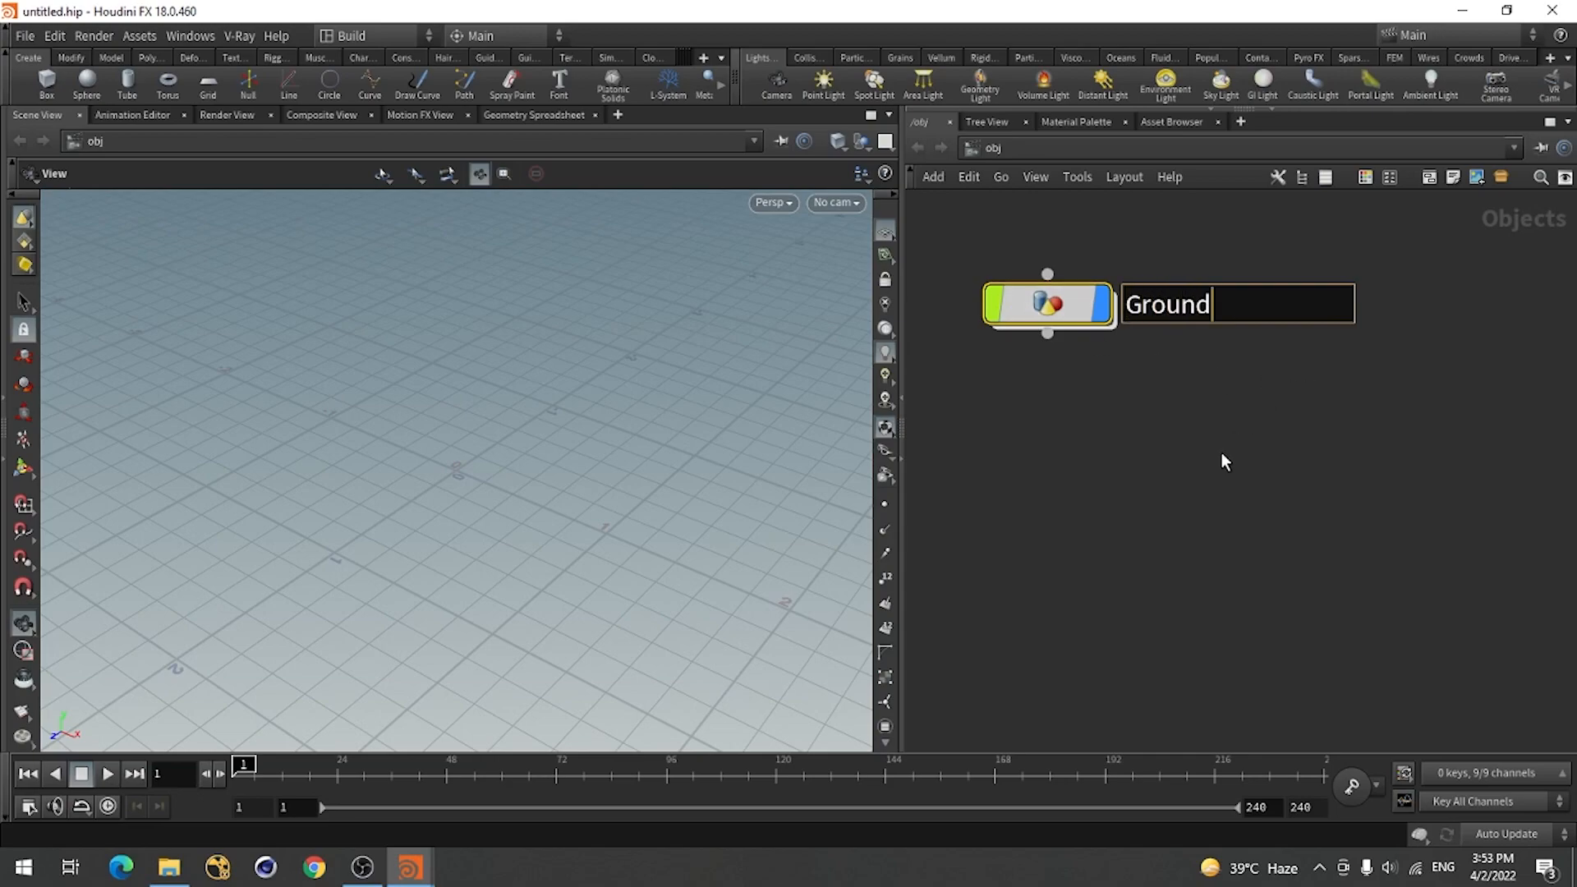
{"action": "key", "text": "Return"}
{"action": "left_click_drag", "start_coordinate": [1050, 310], "coordinate": [1055, 325]}
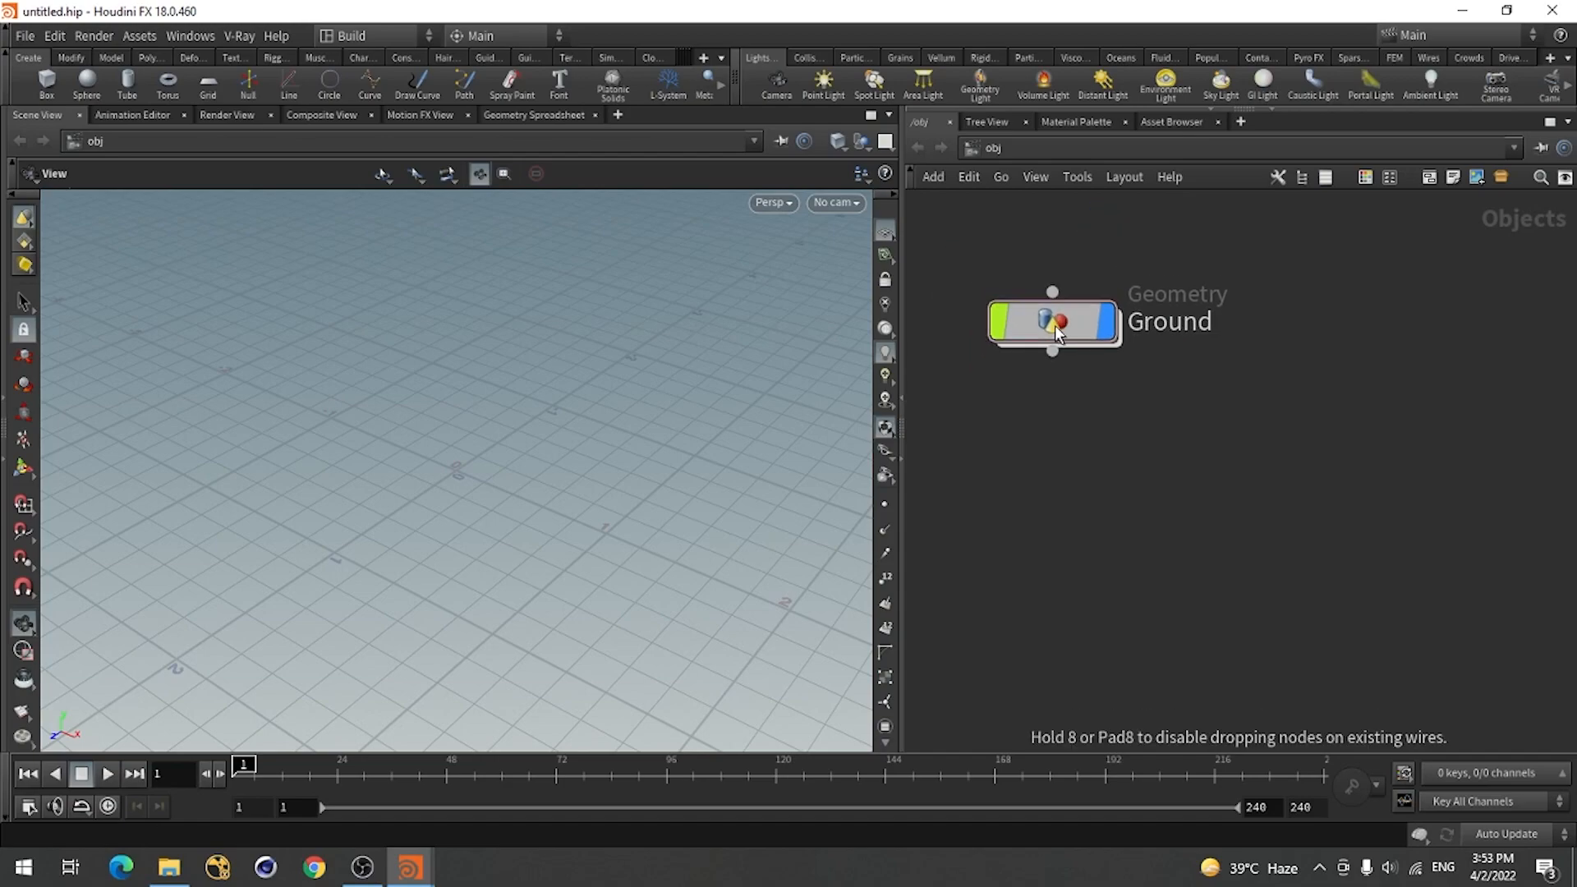
Go inside the Ground object and add a Grid node to its network.
{"action": "scroll", "coordinate": [1121, 409], "scroll_direction": "down", "scroll_amount": 1}
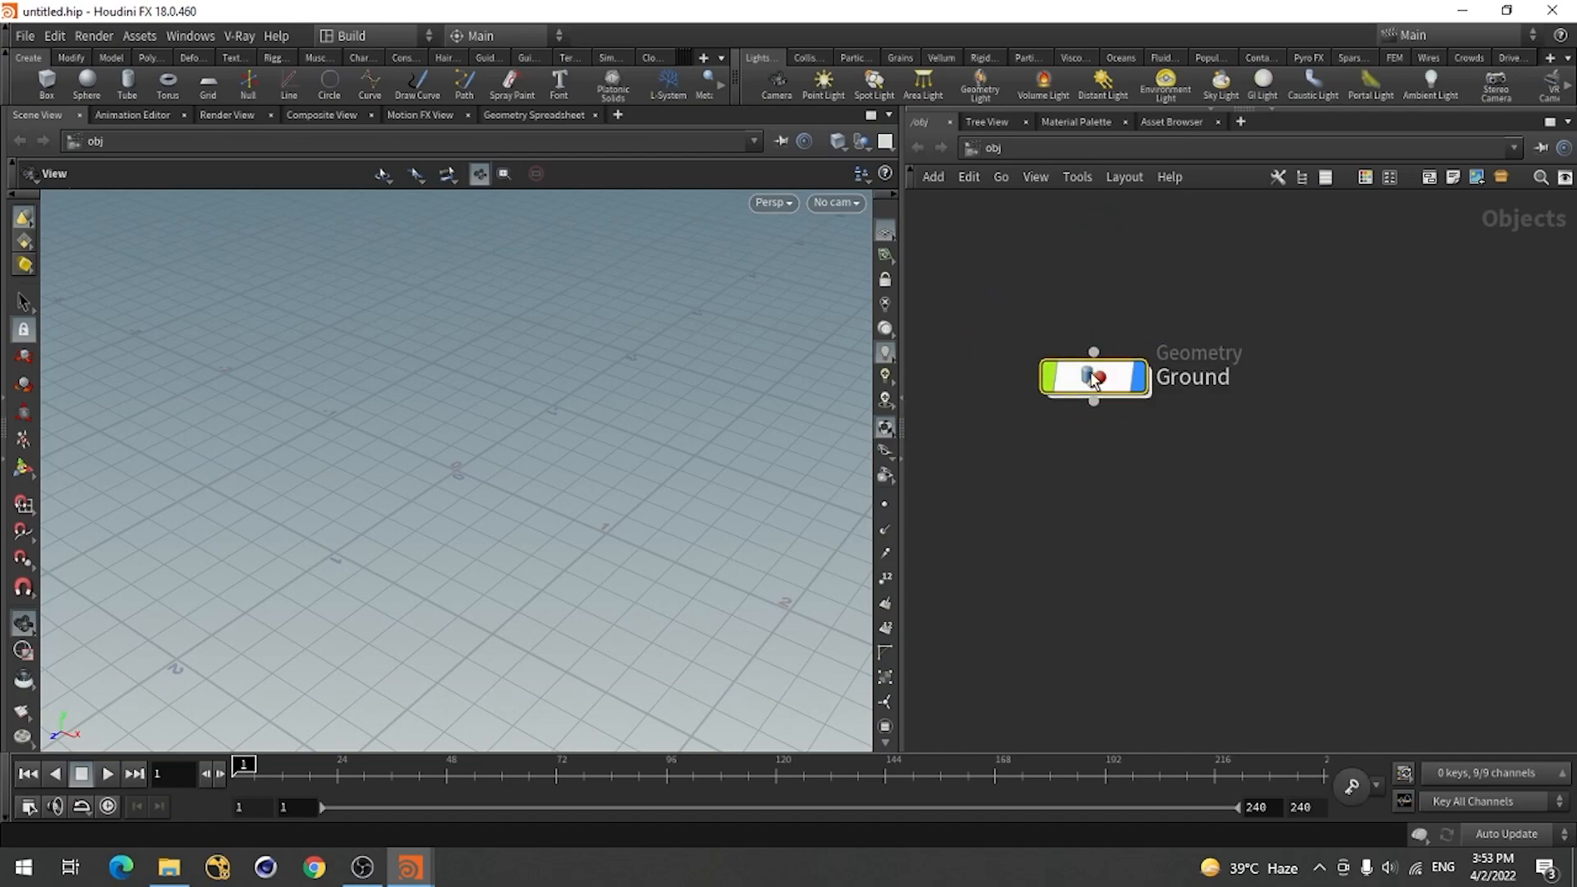
{"action": "double_click", "coordinate": [1093, 382]}
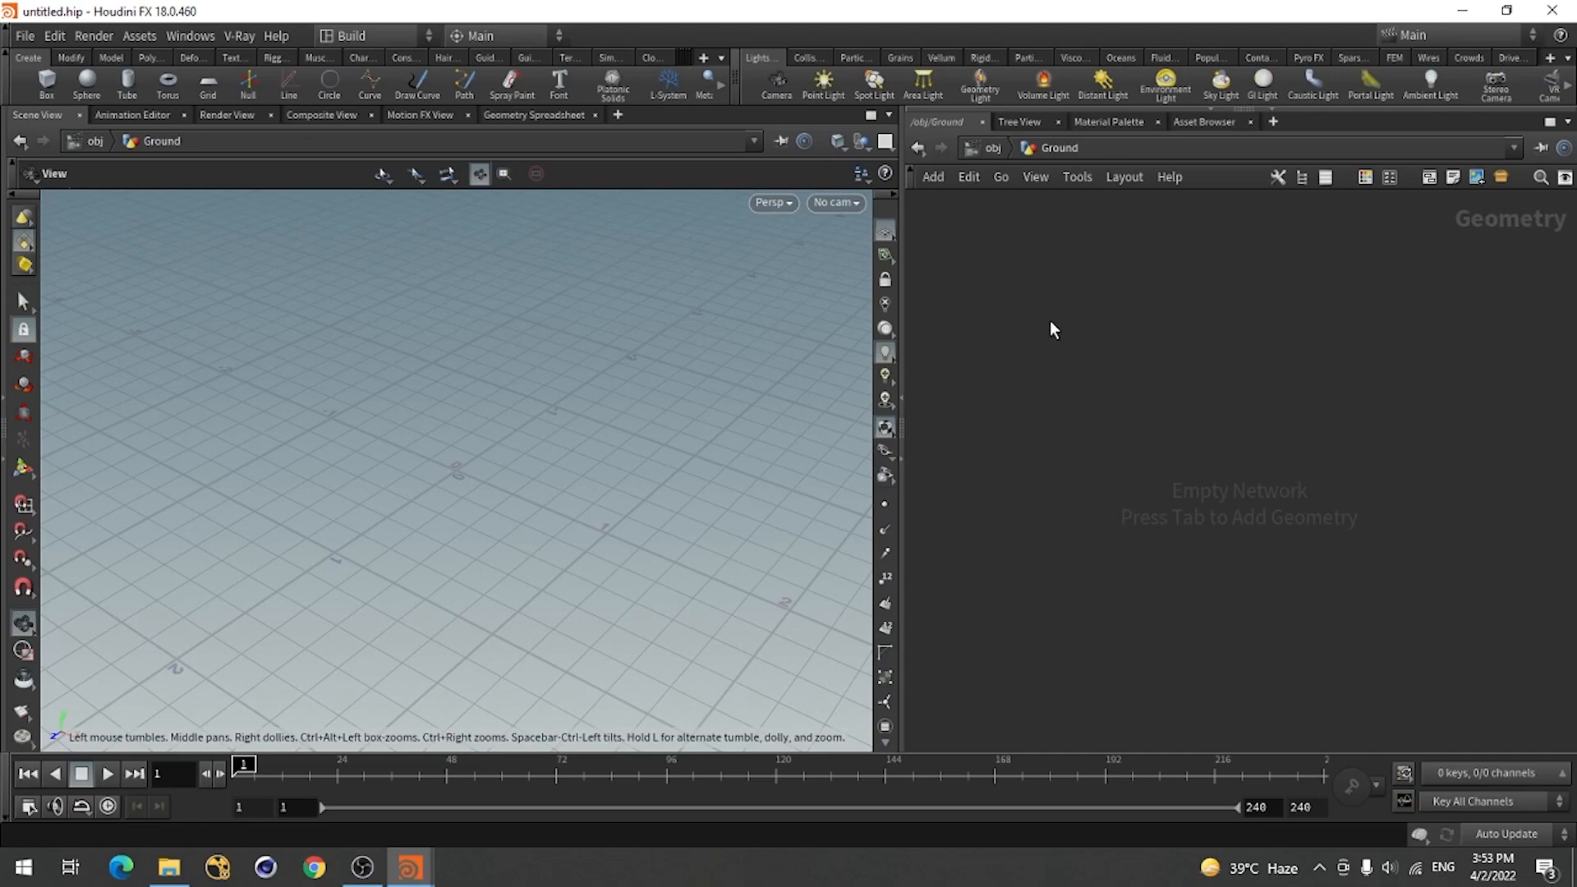
{"action": "key", "text": "Tab"}
{"action": "type", "text": "gri"}
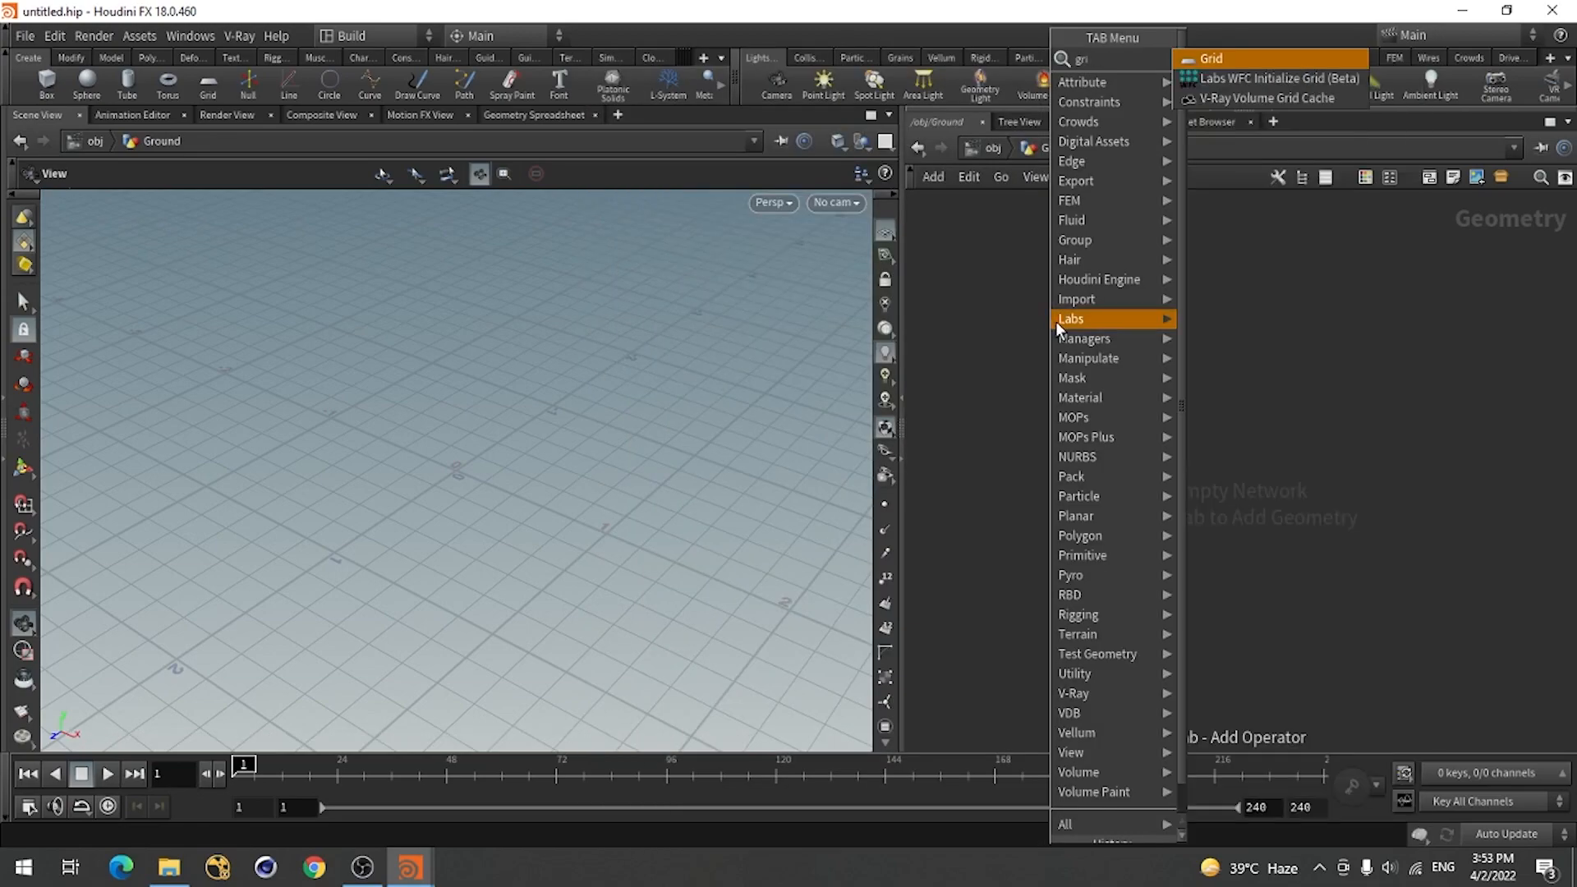
{"action": "left_click", "coordinate": [1239, 61]}
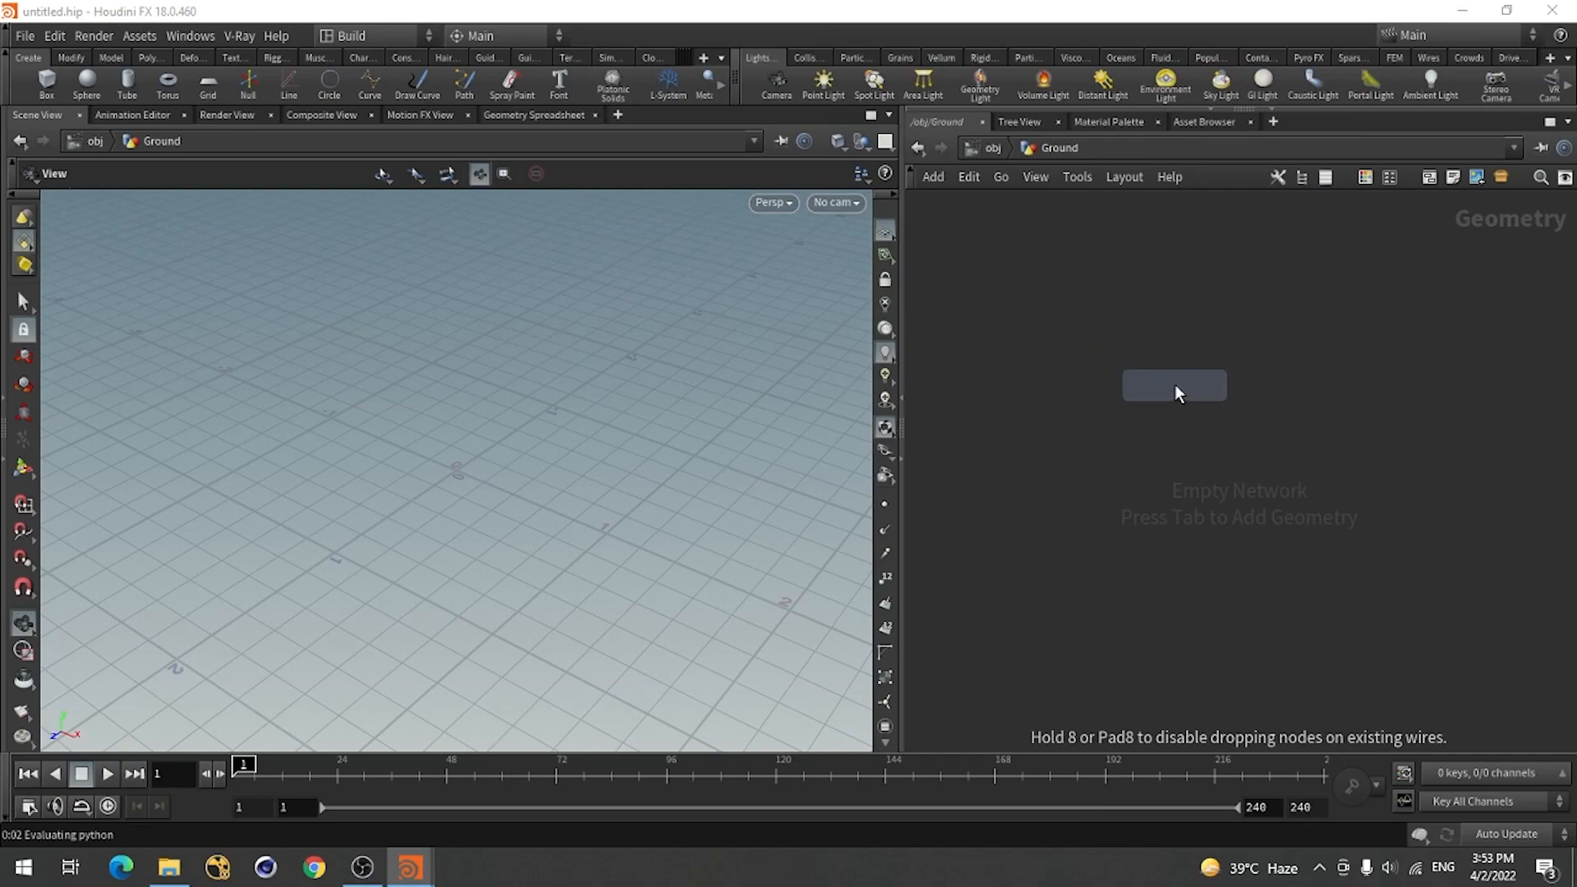
{"action": "left_click", "coordinate": [1155, 335]}
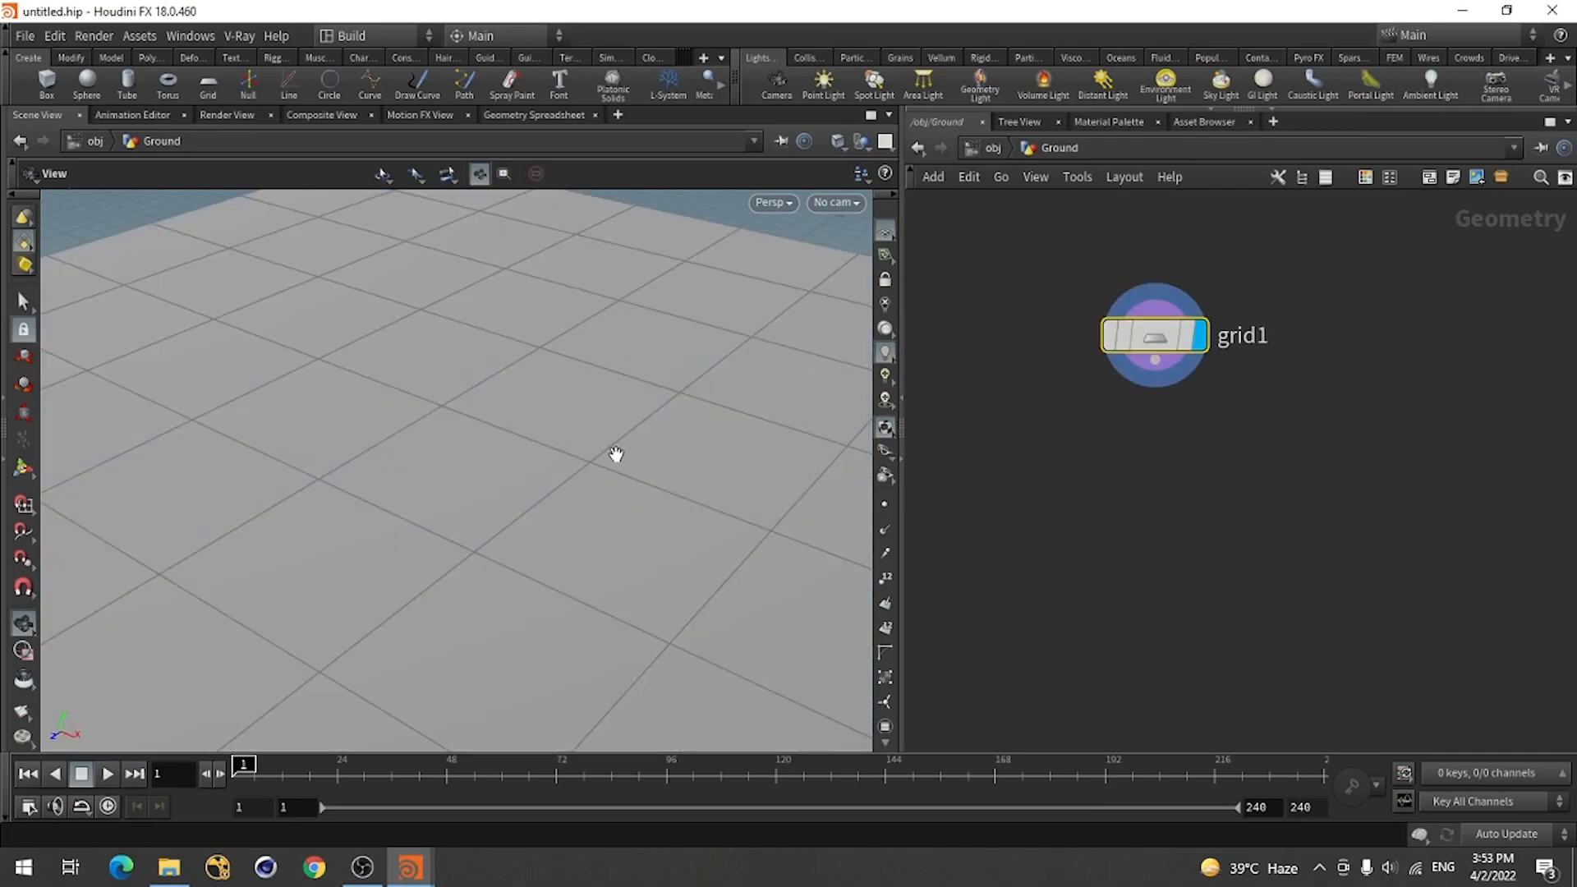
Frame the whole grid in the viewport and rename the Grid node as ground.
{"action": "key", "text": "space+h"}
{"action": "left_click_drag", "start_coordinate": [496, 360], "coordinate": [468, 457]}
{"action": "right_click_drag", "start_coordinate": [468, 457], "coordinate": [404, 465]}
{"action": "left_click_drag", "start_coordinate": [405, 464], "coordinate": [575, 475]}
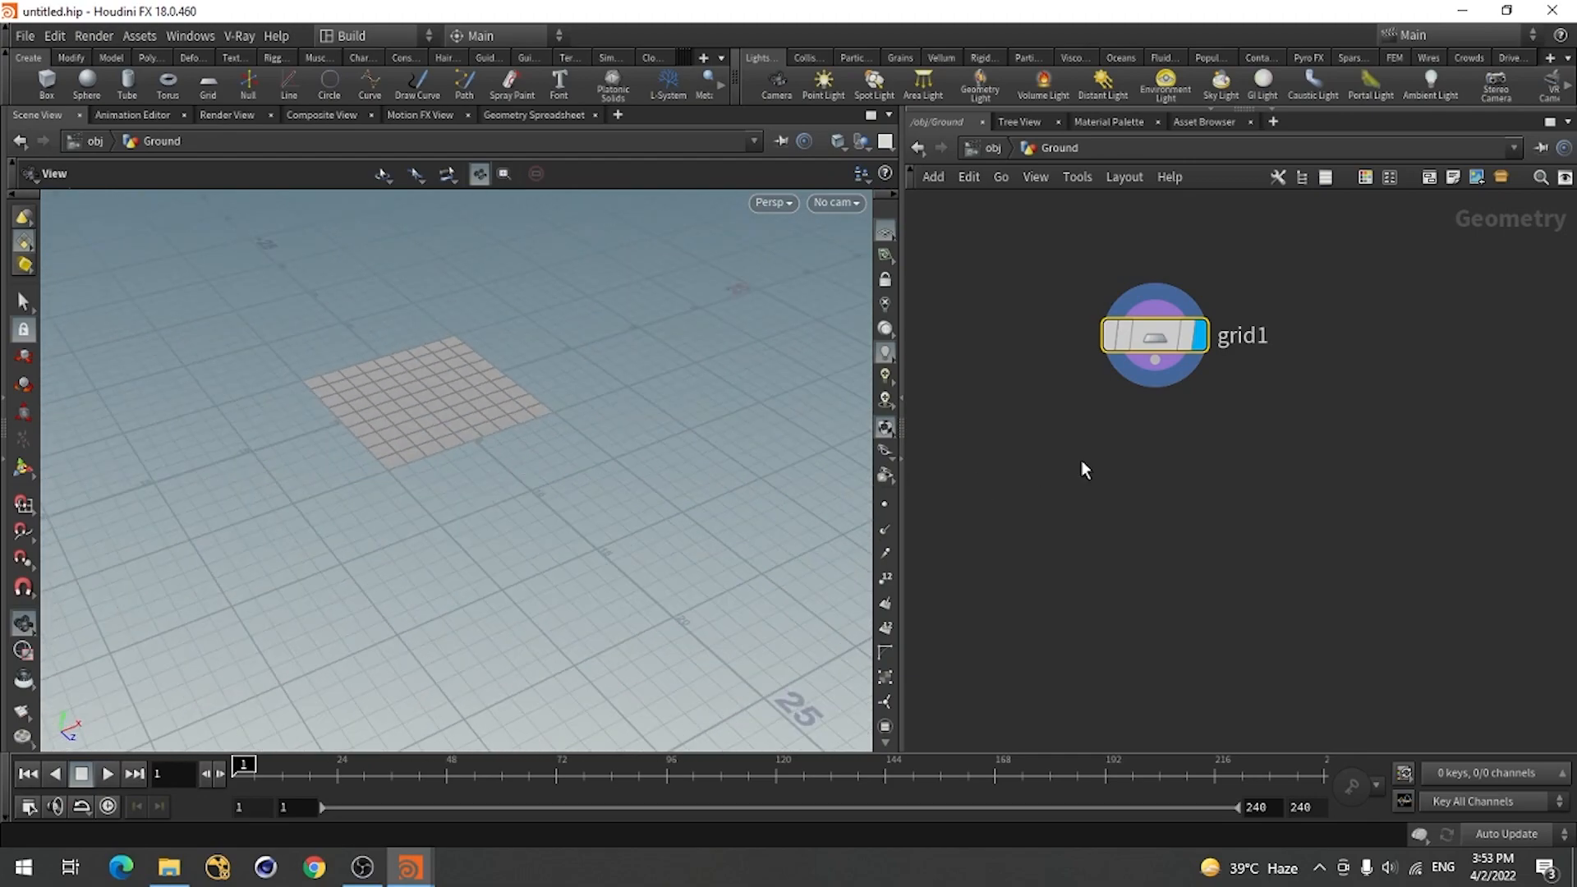
{"action": "scroll", "coordinate": [1238, 424], "scroll_direction": "up", "scroll_amount": 2}
{"action": "double_click", "coordinate": [1130, 364]}
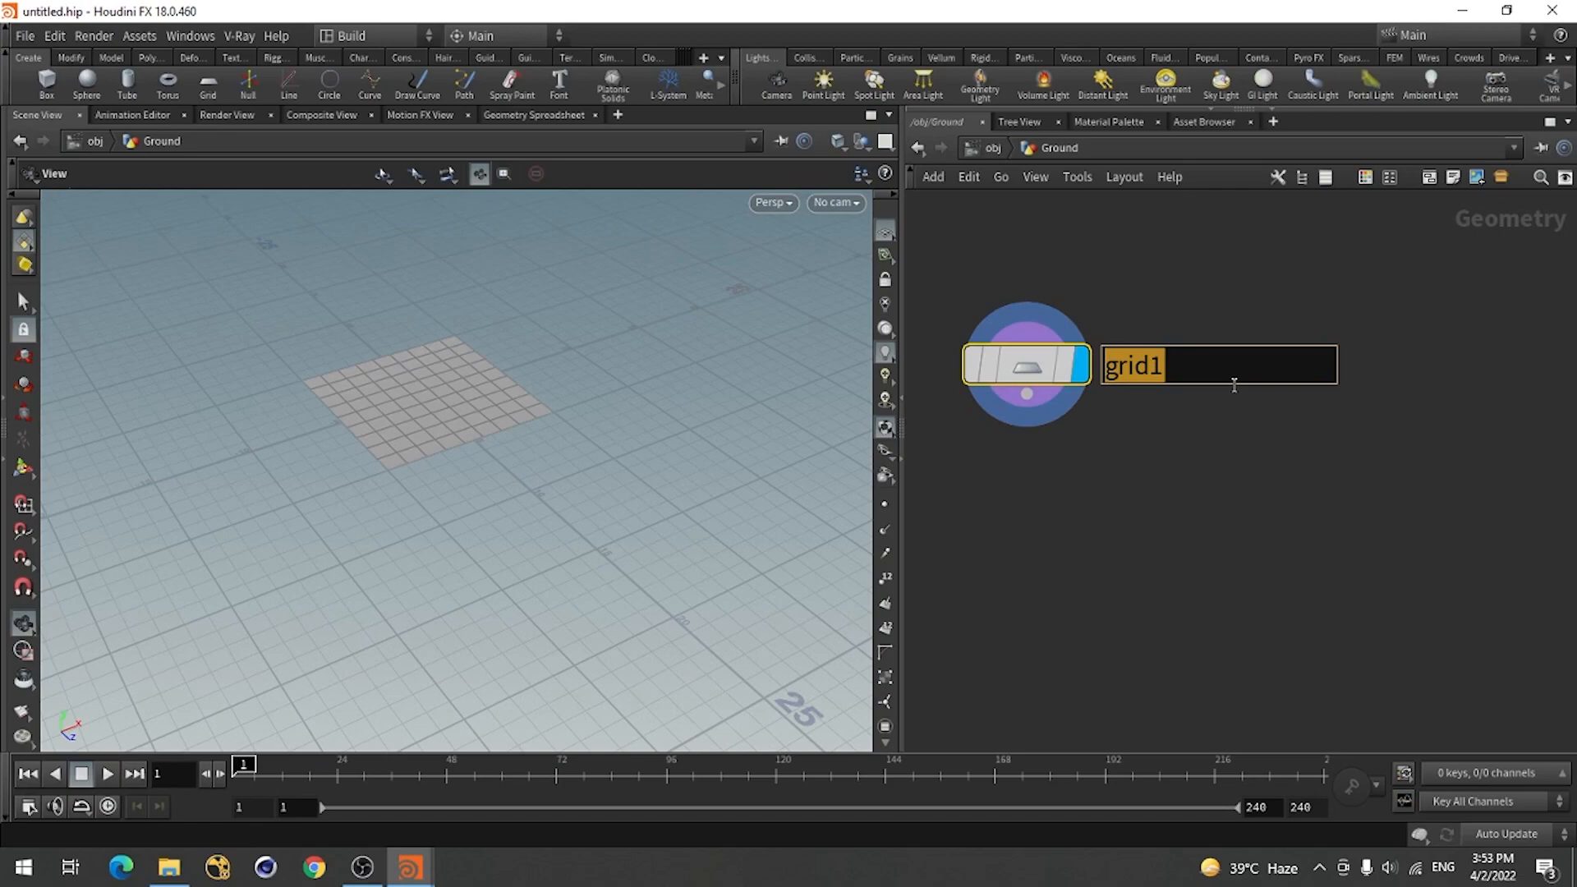
{"action": "type", "text": "gr"}
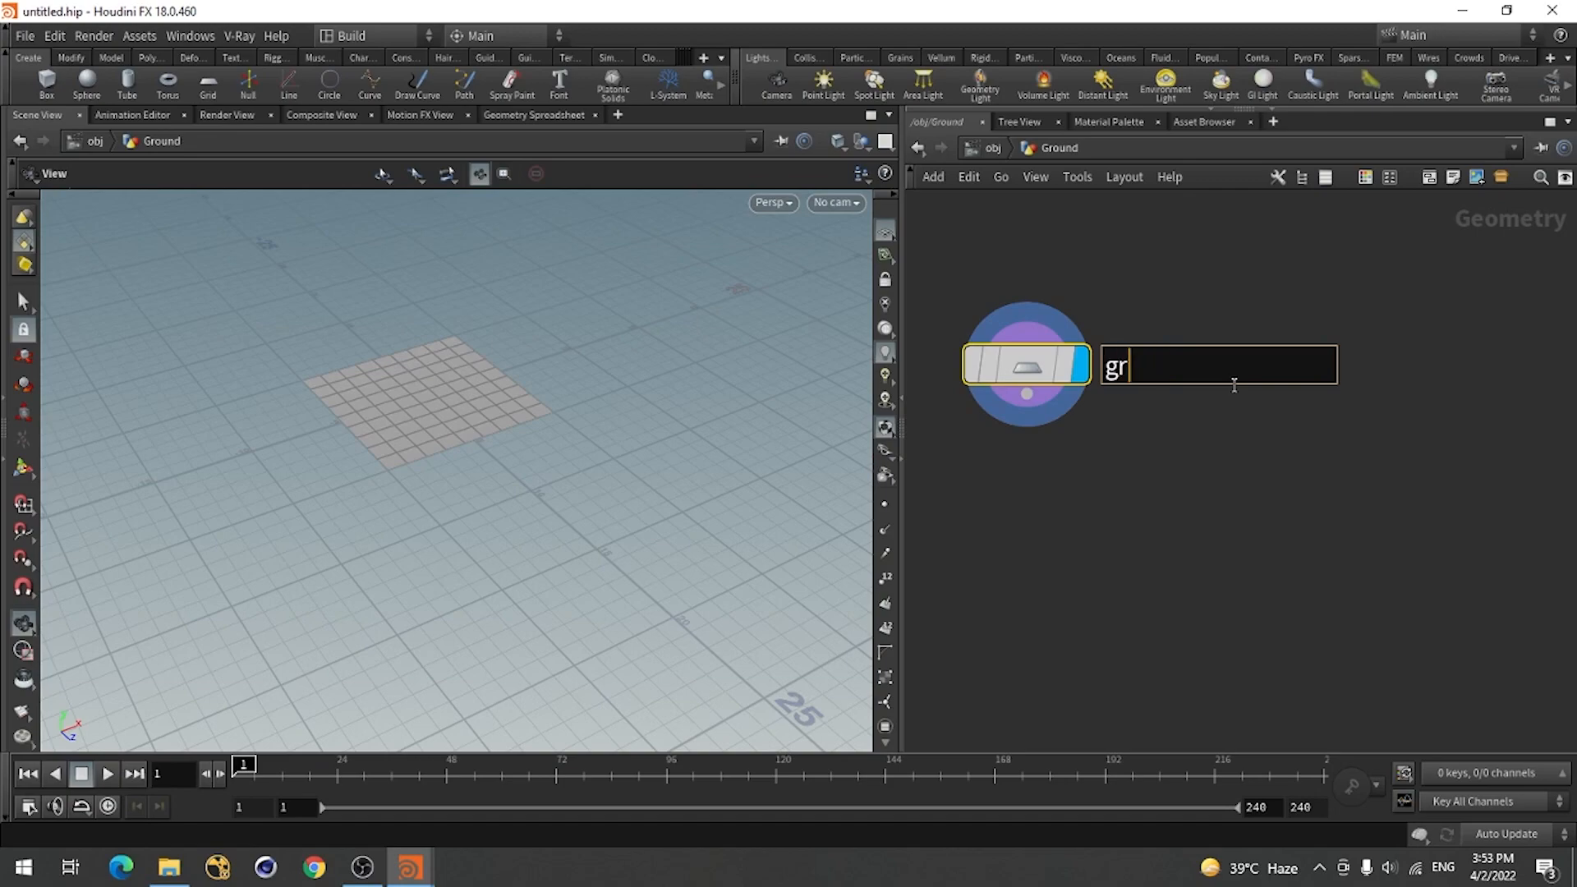
{"action": "type", "text": "ound"}
{"action": "left_click", "coordinate": [1115, 490]}
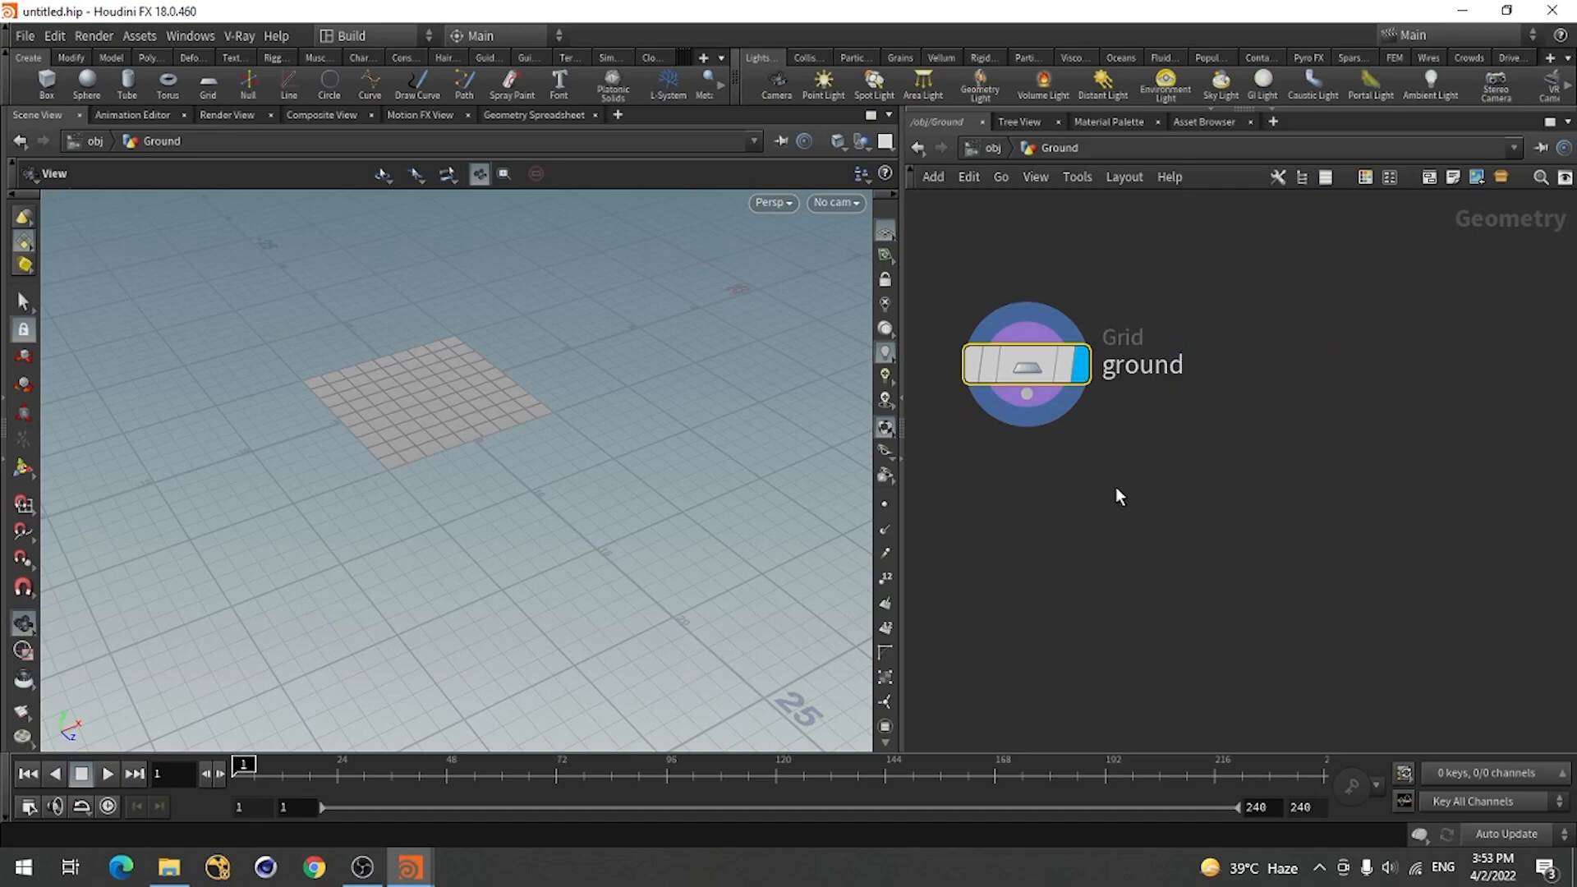
Show the ground grid's parameters and set its size to 30 by 80.
{"action": "key", "text": "p"}
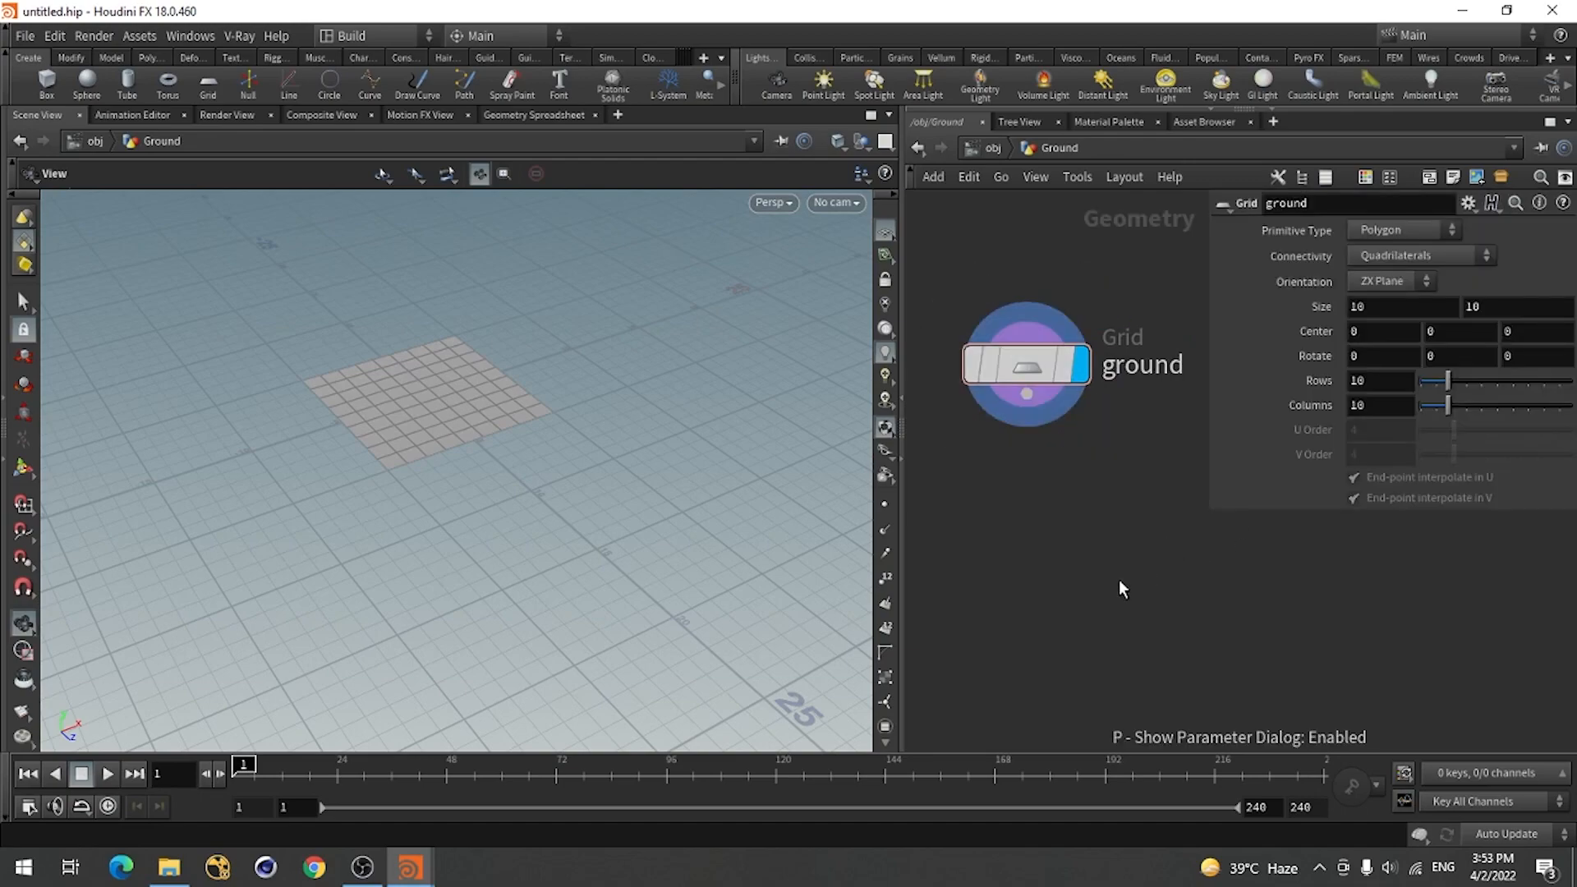
{"action": "double_click", "coordinate": [1359, 306]}
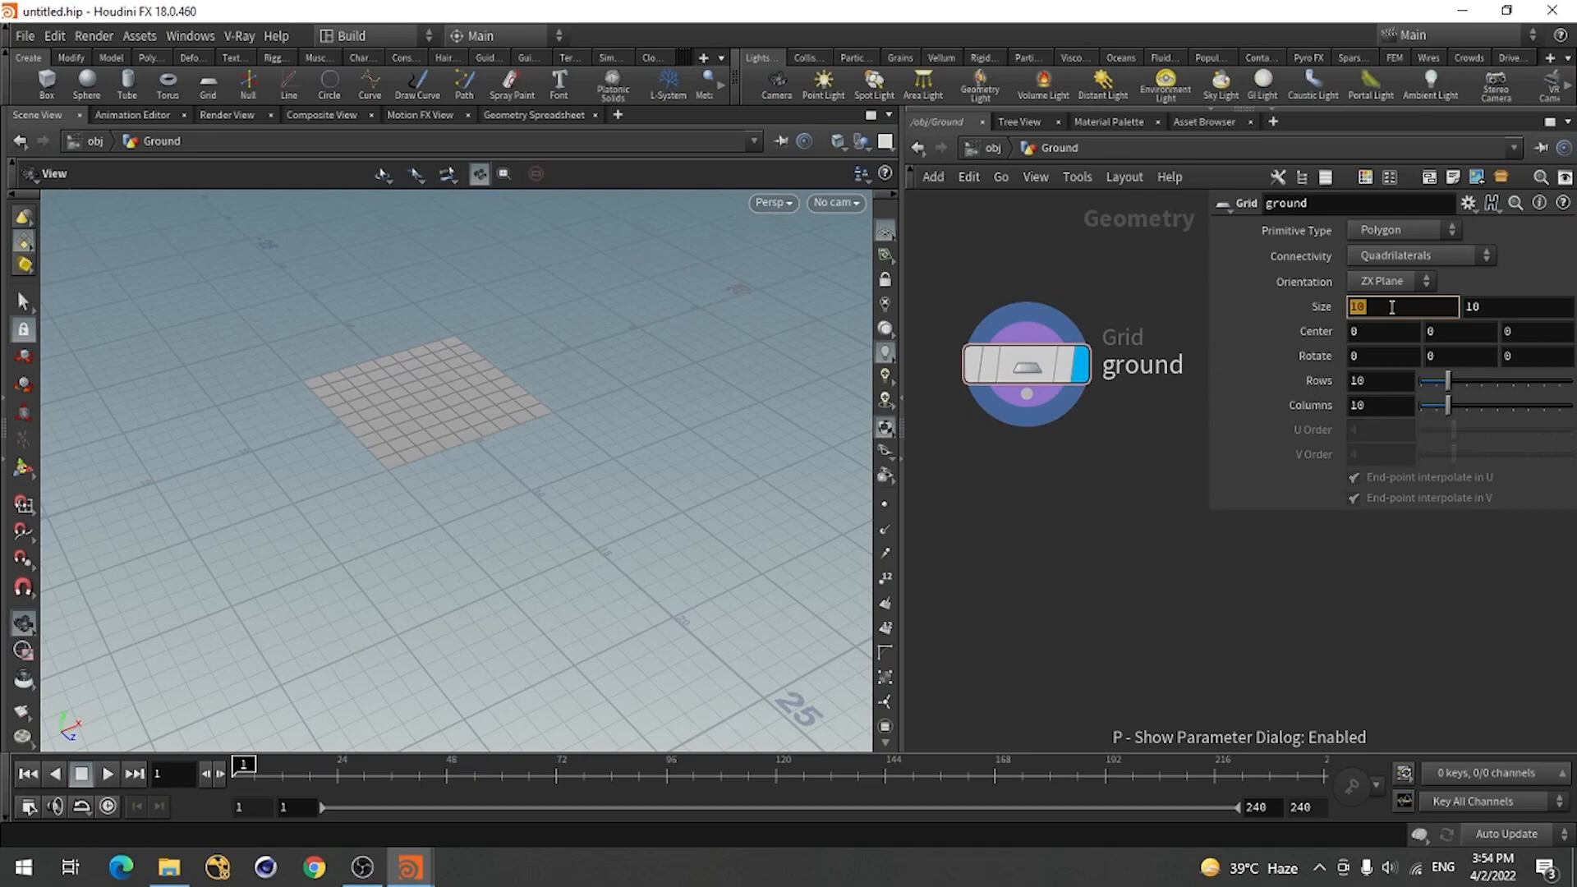
{"action": "type", "text": "30"}
{"action": "key", "text": "Return"}
{"action": "double_click", "coordinate": [1474, 306]}
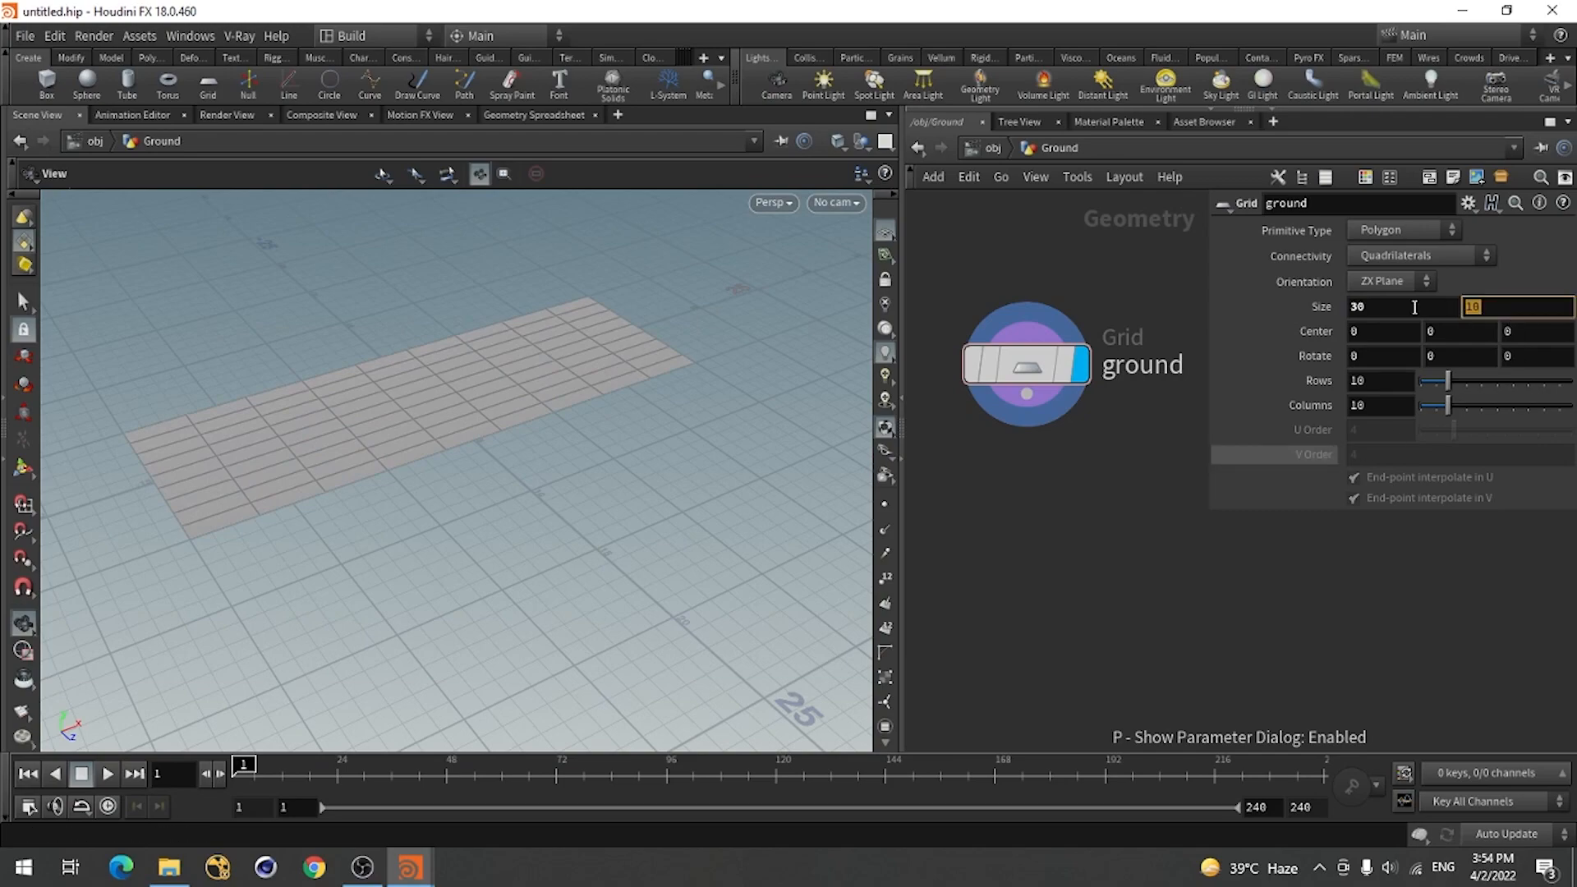
{"action": "type", "text": "80"}
{"action": "key", "text": "Return"}
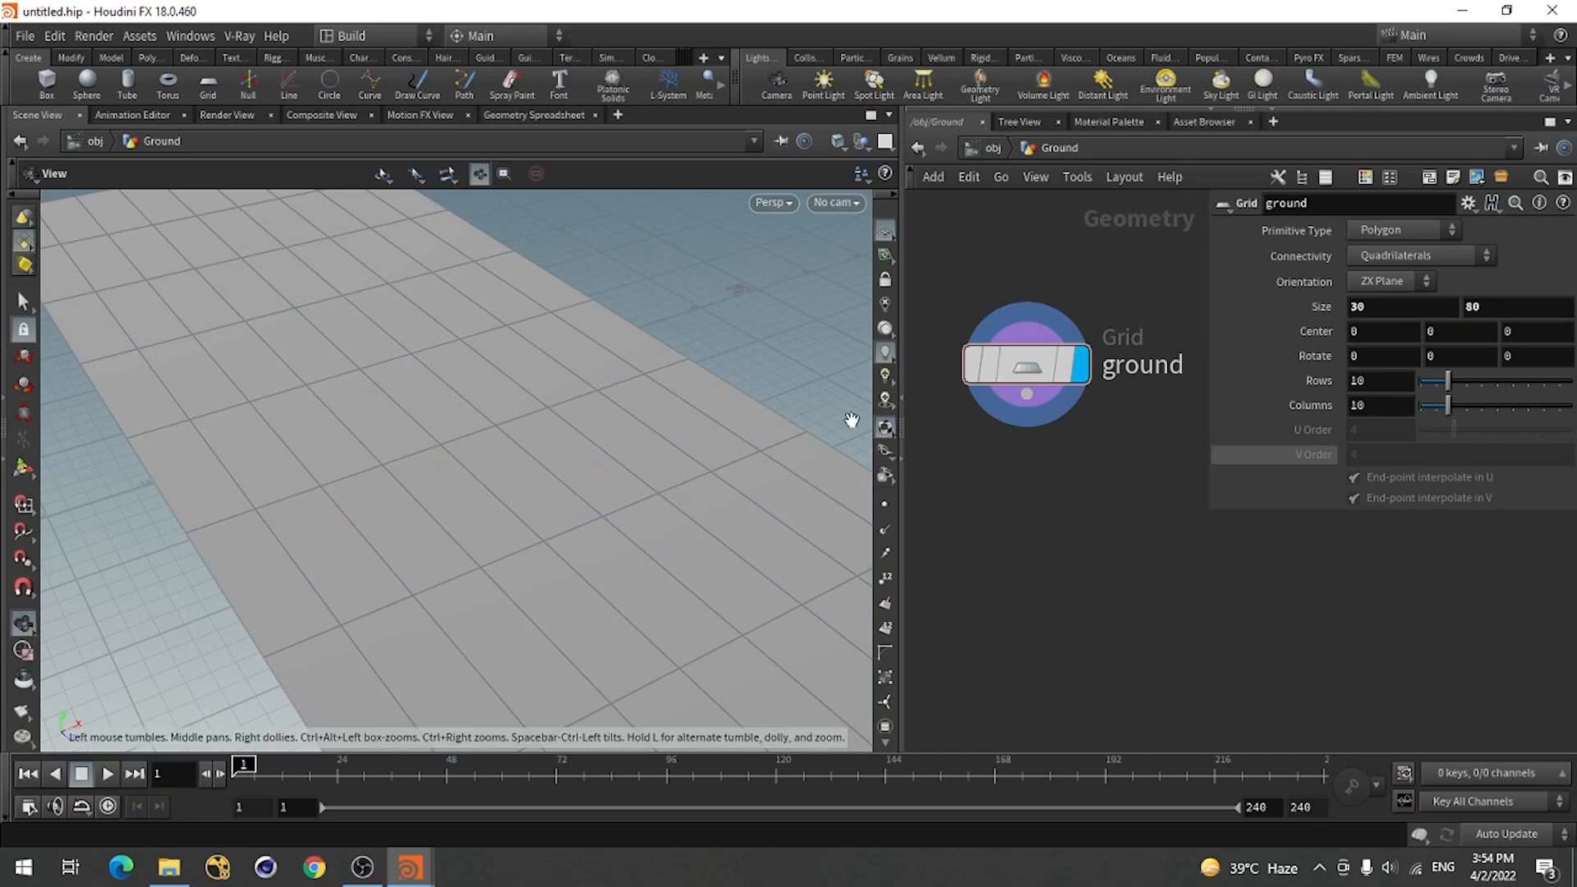
Change the ground grid's width to 40.
{"action": "scroll", "coordinate": [408, 450], "scroll_direction": "down", "scroll_amount": 4}
{"action": "left_click_drag", "start_coordinate": [491, 439], "coordinate": [436, 496]}
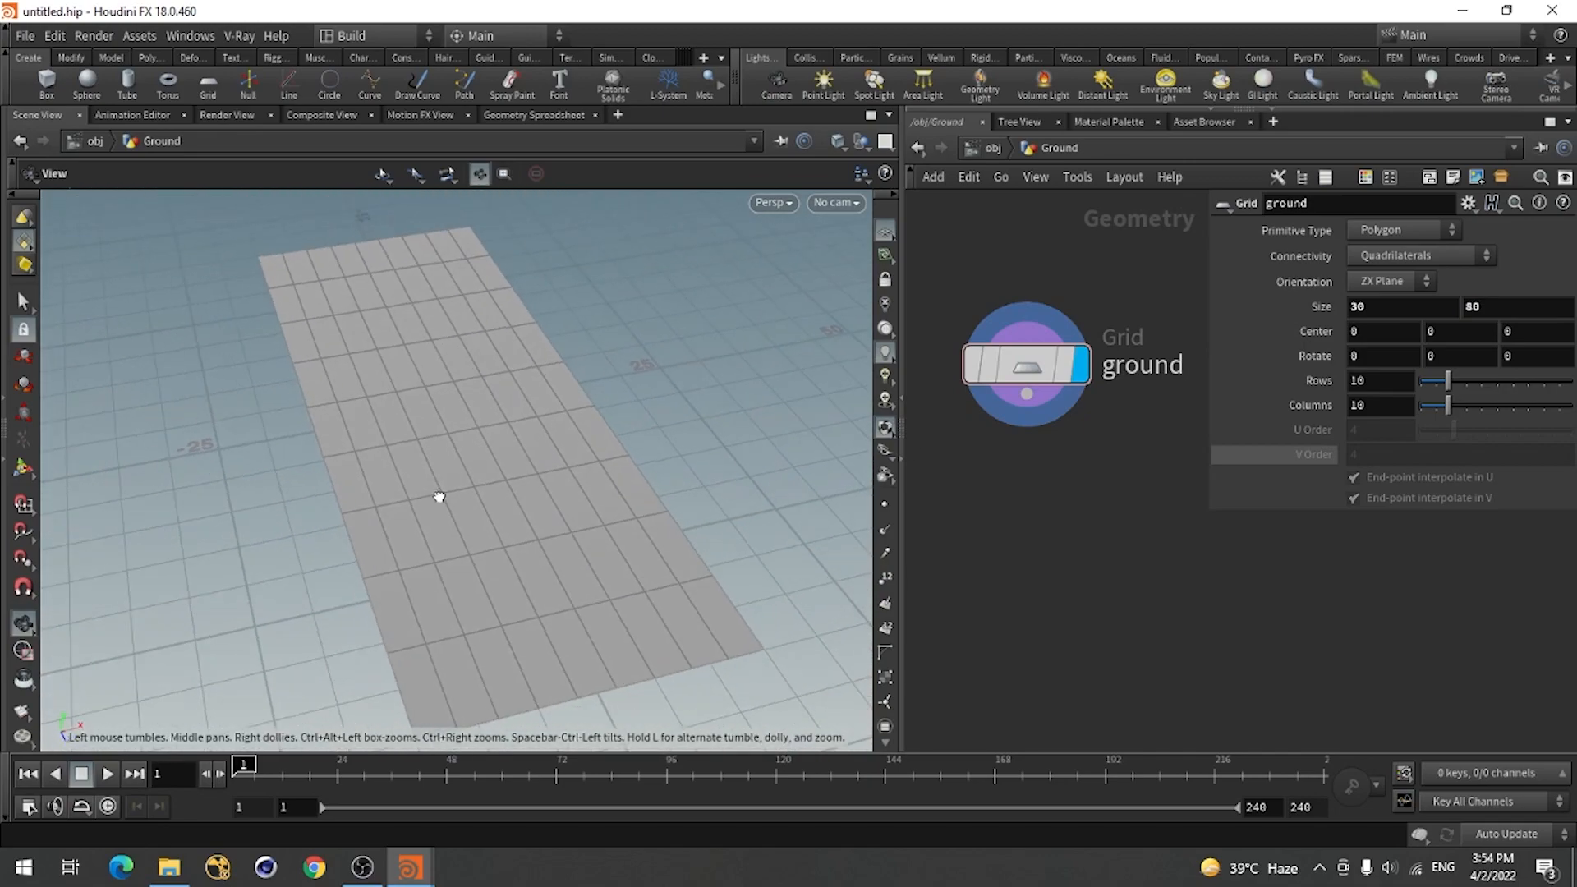
{"action": "double_click", "coordinate": [1374, 312]}
{"action": "type", "text": "40"}
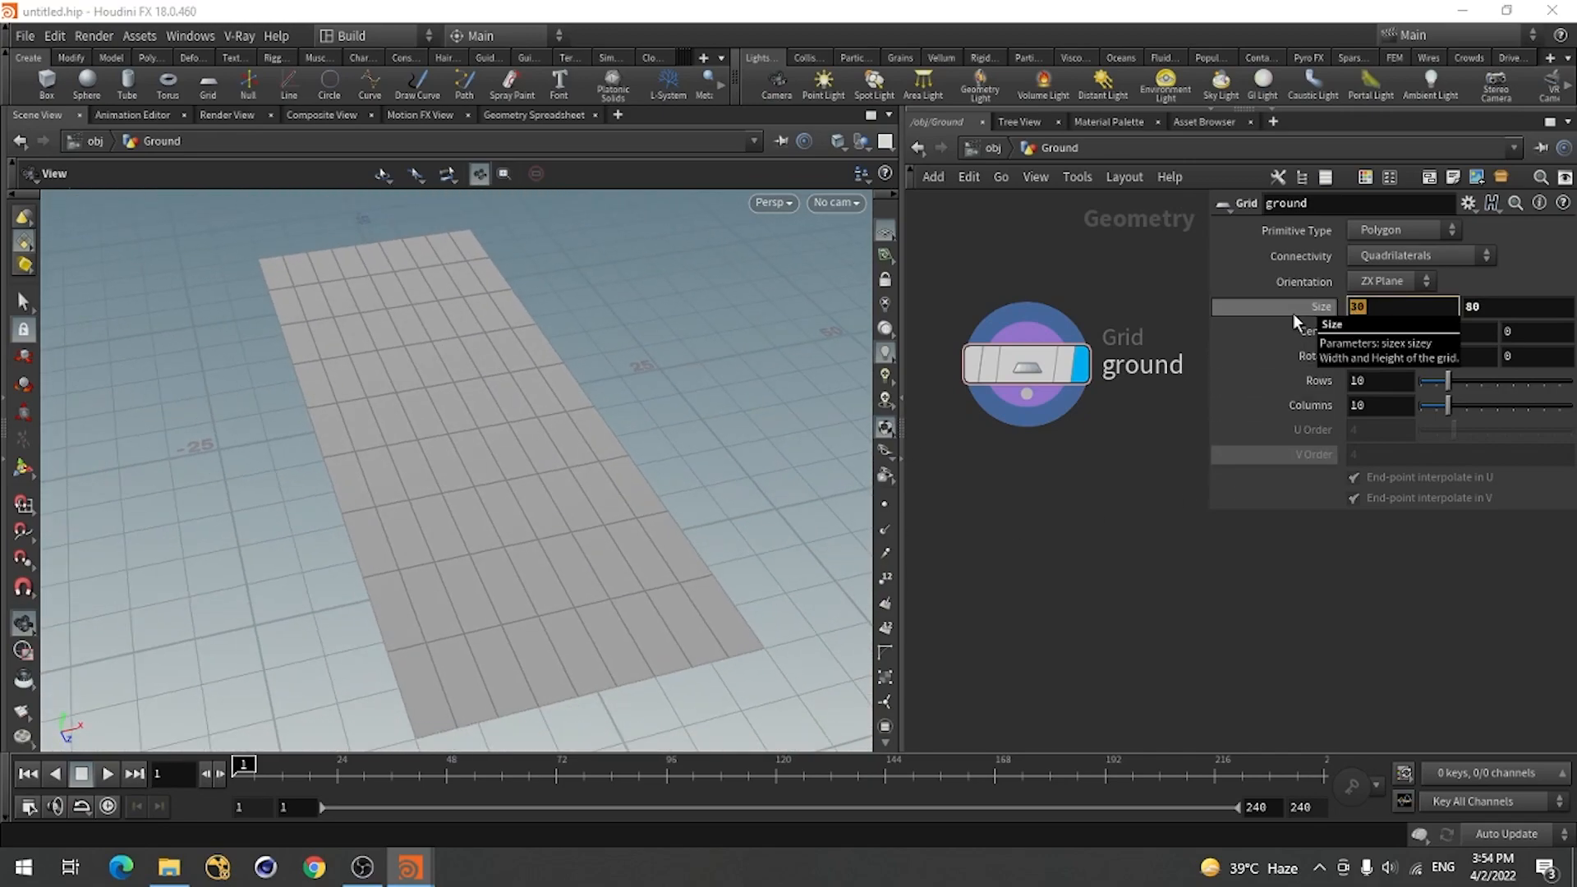
{"action": "key", "text": "Return"}
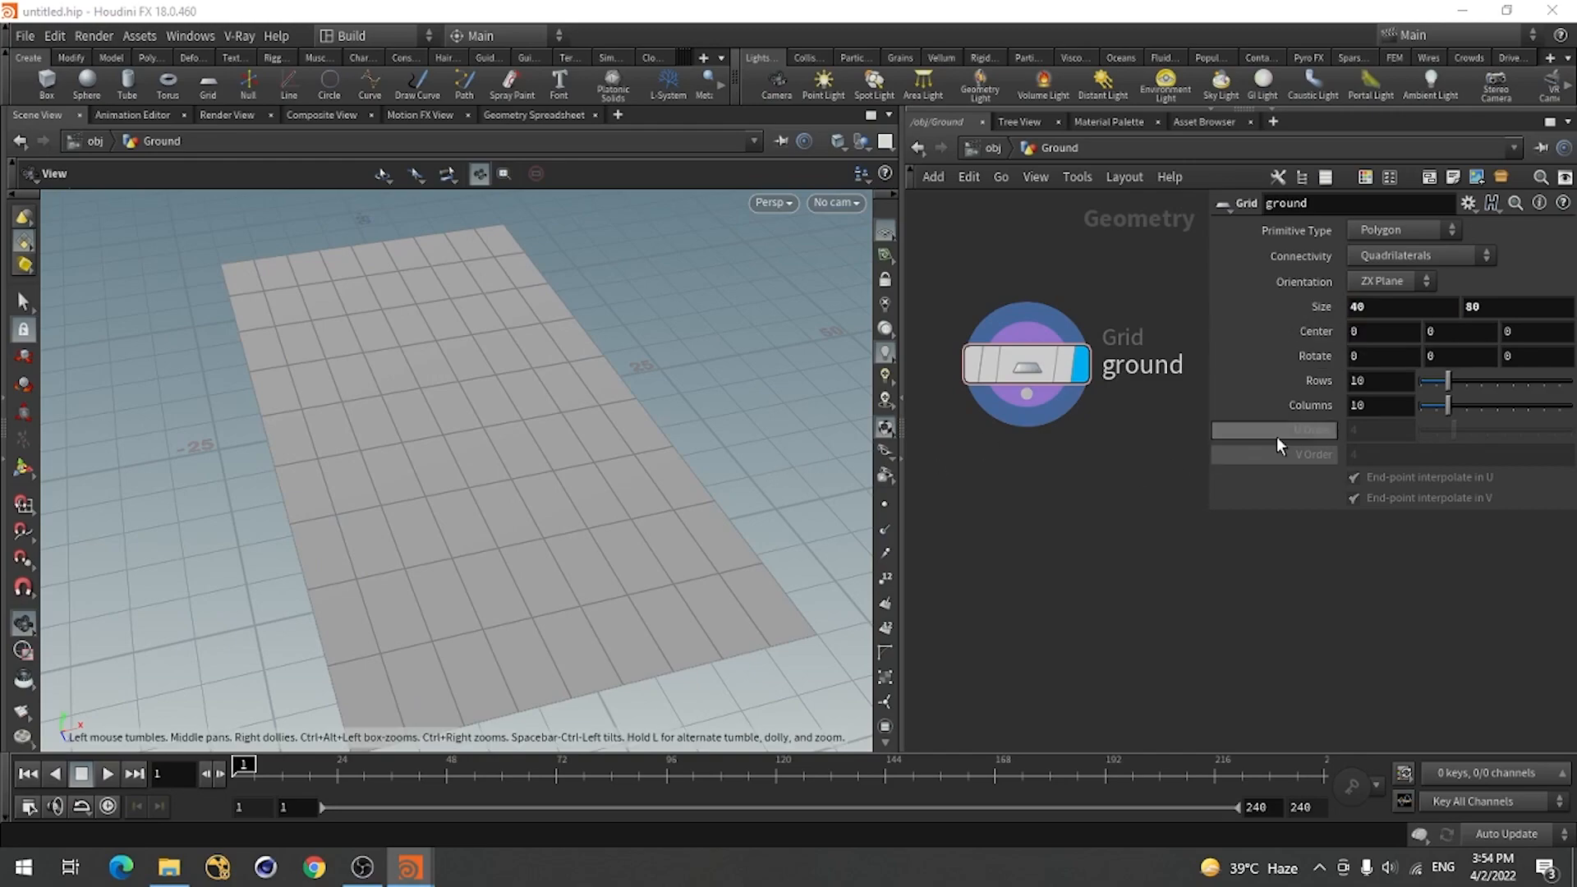
Set the ground grid to 40 rows and 80 columns.
{"action": "double_click", "coordinate": [1356, 380]}
{"action": "type", "text": "40"}
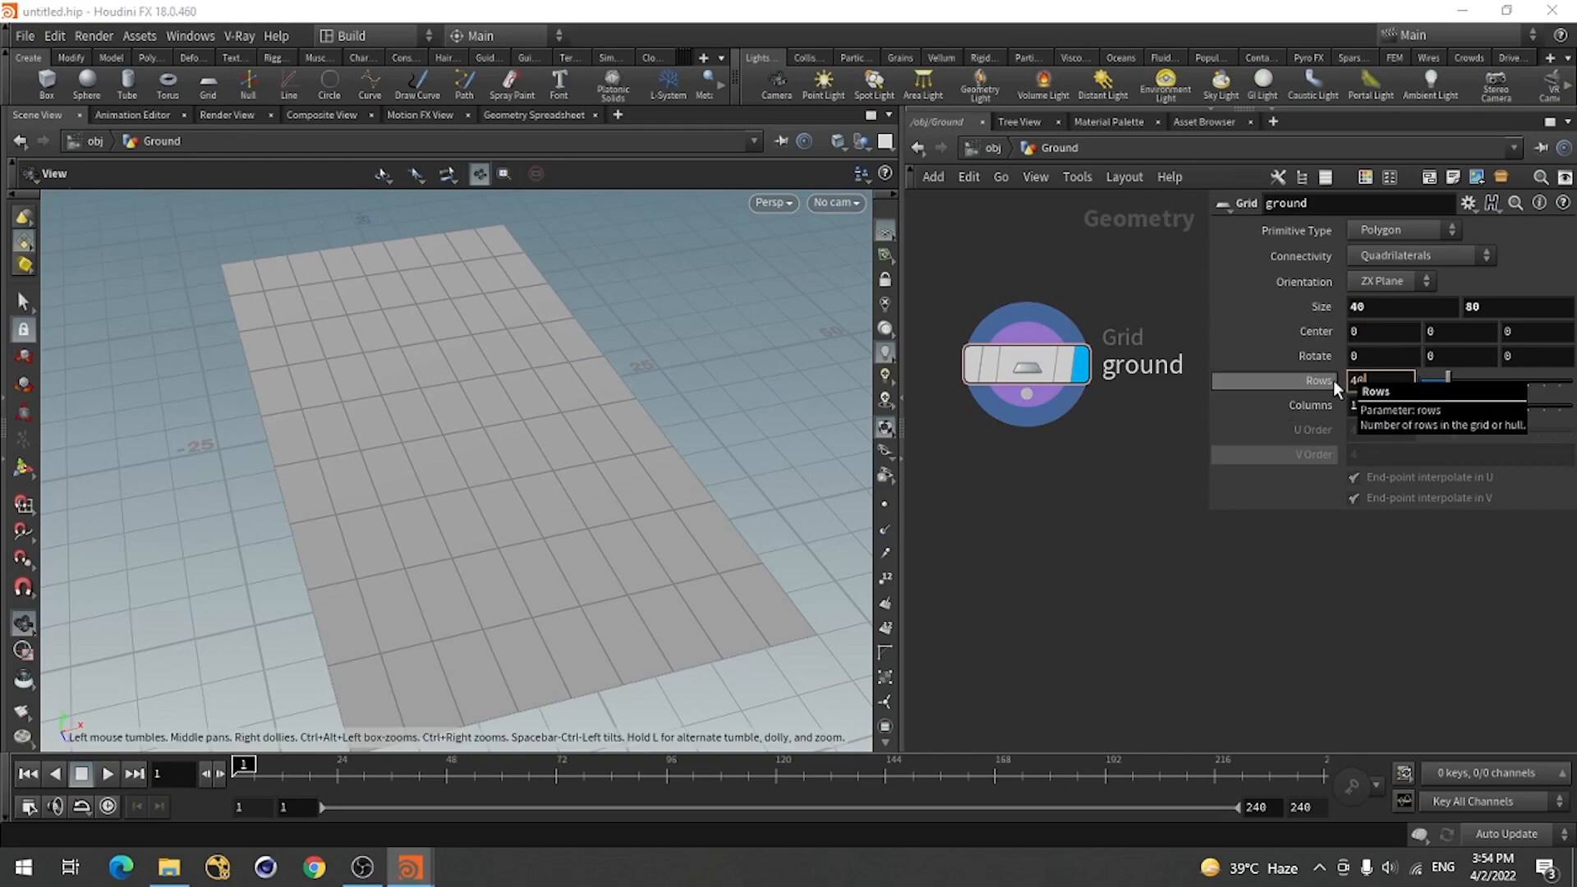
{"action": "key", "text": "Return"}
{"action": "left_click_drag", "start_coordinate": [1373, 407], "coordinate": [1289, 406]}
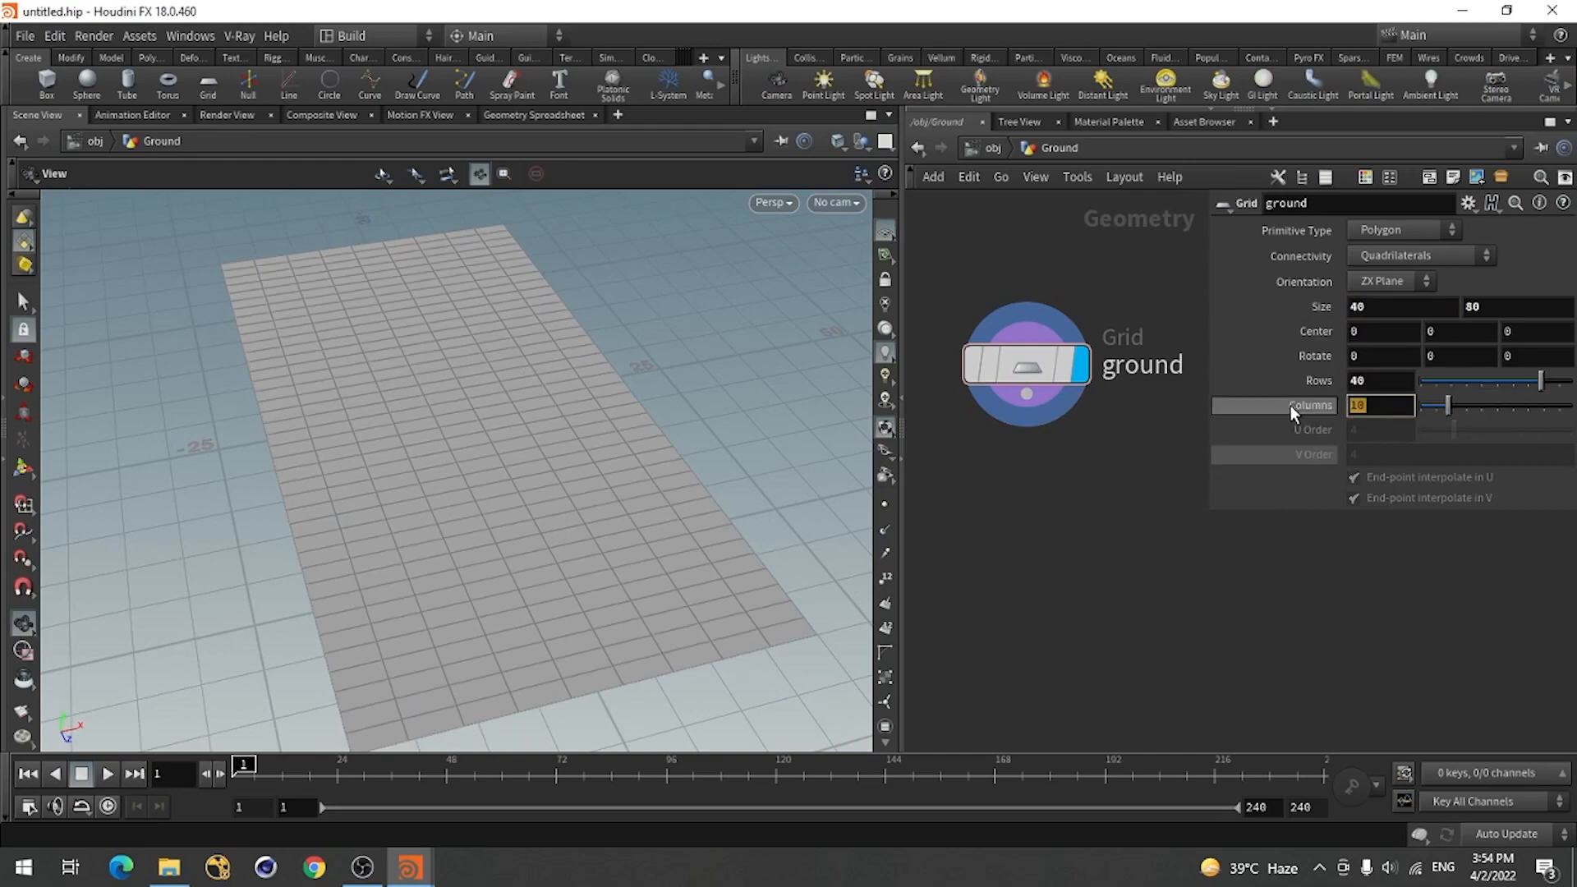
{"action": "type", "text": "80"}
{"action": "key", "text": "Return"}
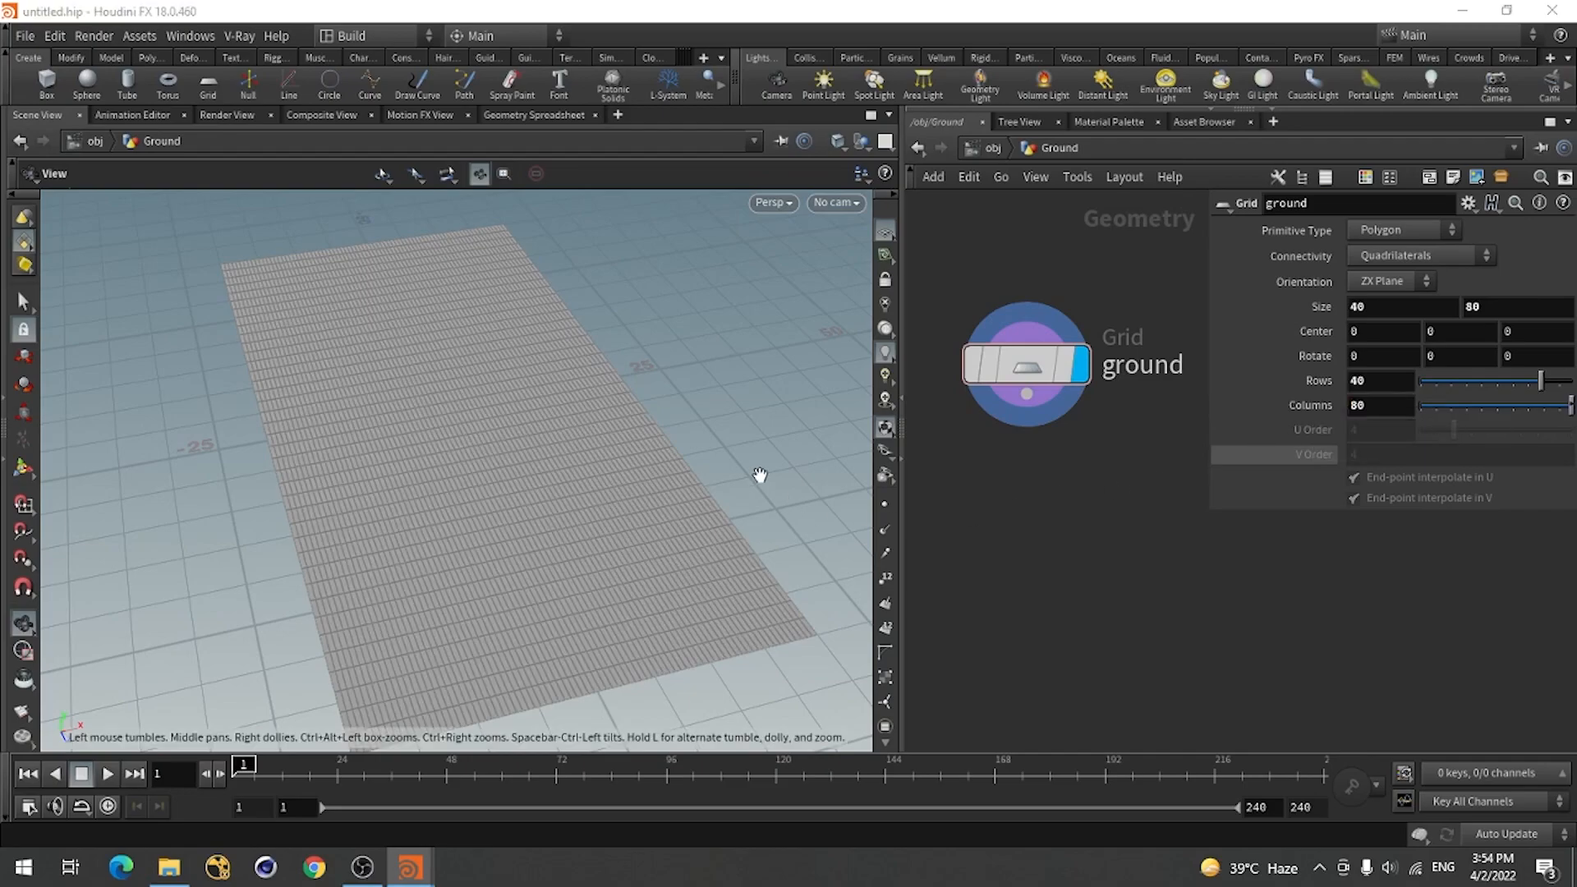
Try a column count of 160 on the ground grid.
{"action": "left_click_drag", "start_coordinate": [454, 467], "coordinate": [359, 461]}
{"action": "right_click_drag", "start_coordinate": [359, 460], "coordinate": [601, 532]}
{"action": "left_click_drag", "start_coordinate": [601, 532], "coordinate": [637, 517]}
{"action": "double_click", "coordinate": [1371, 406]}
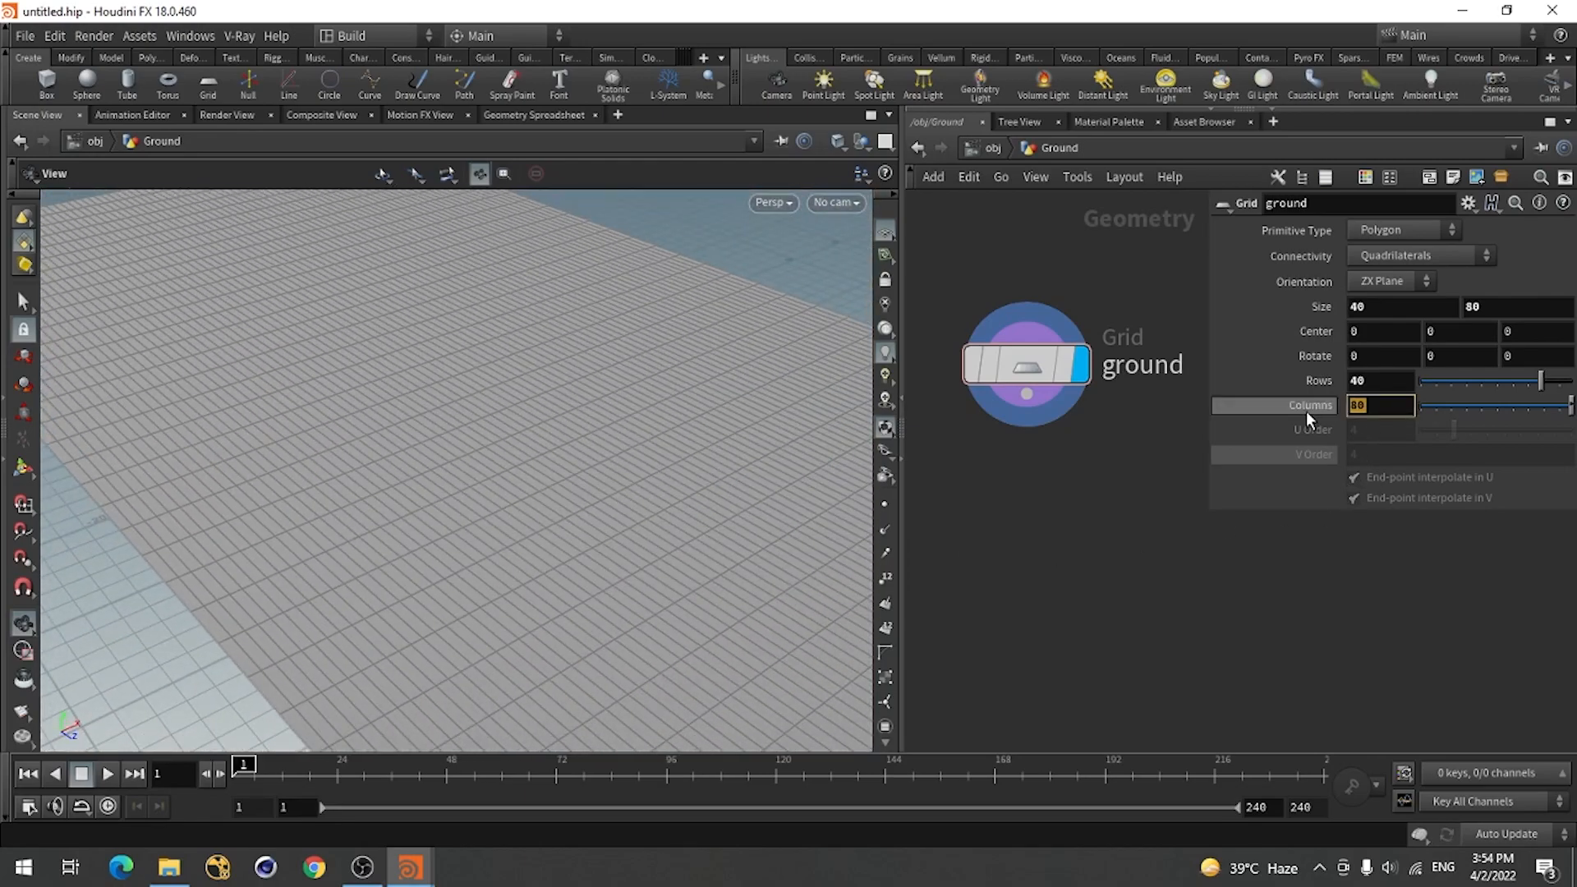
{"action": "type", "text": "161"}
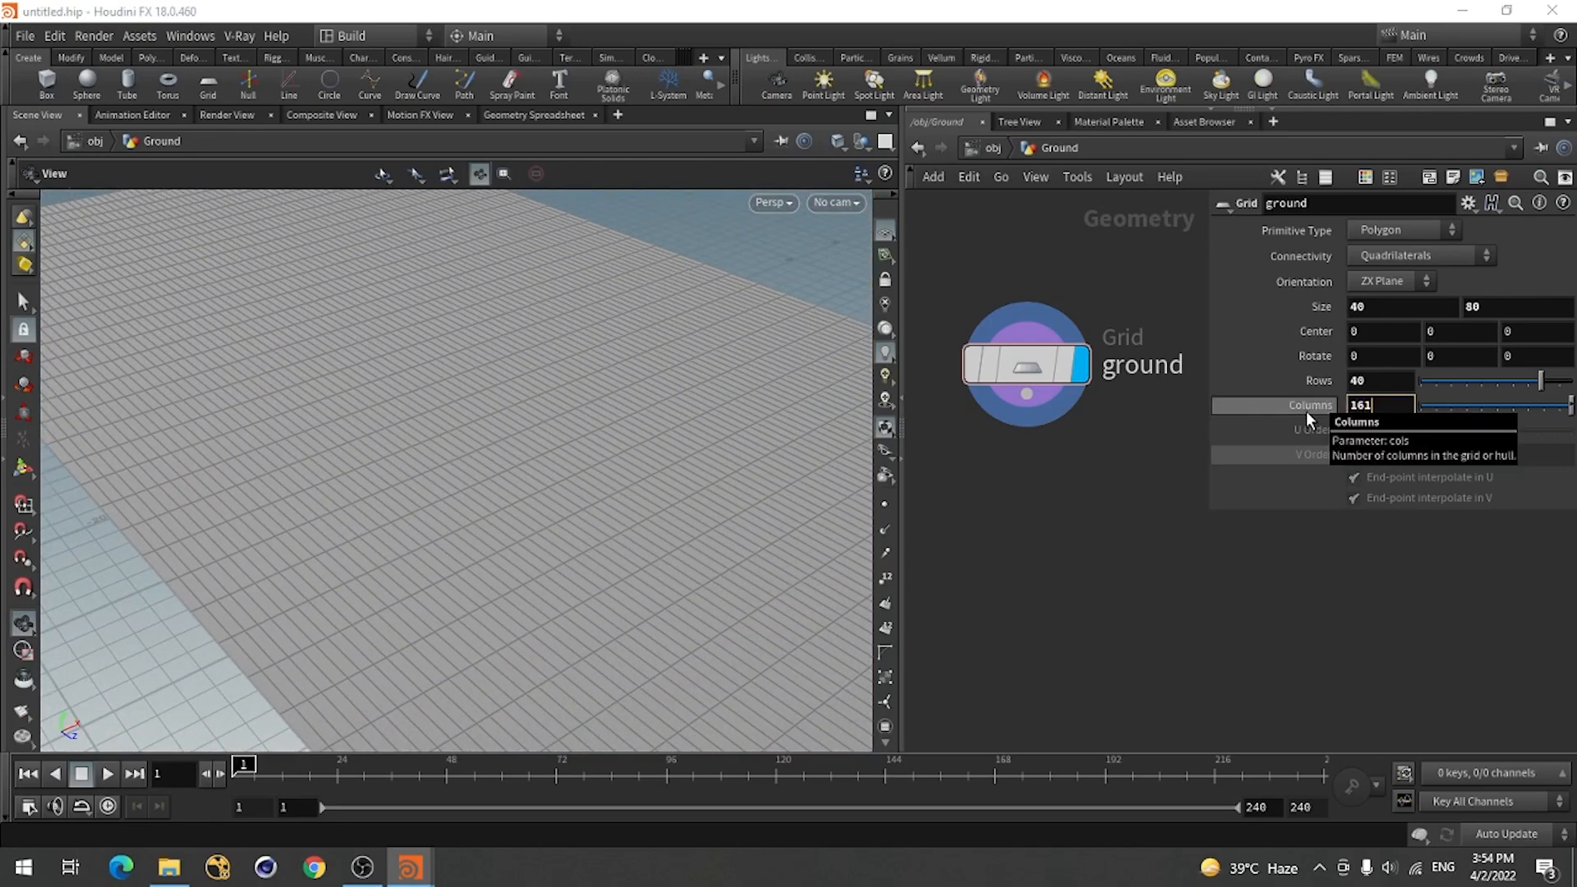
{"action": "key", "text": "BackSpace"}
{"action": "type", "text": "0"}
{"action": "key", "text": "Return"}
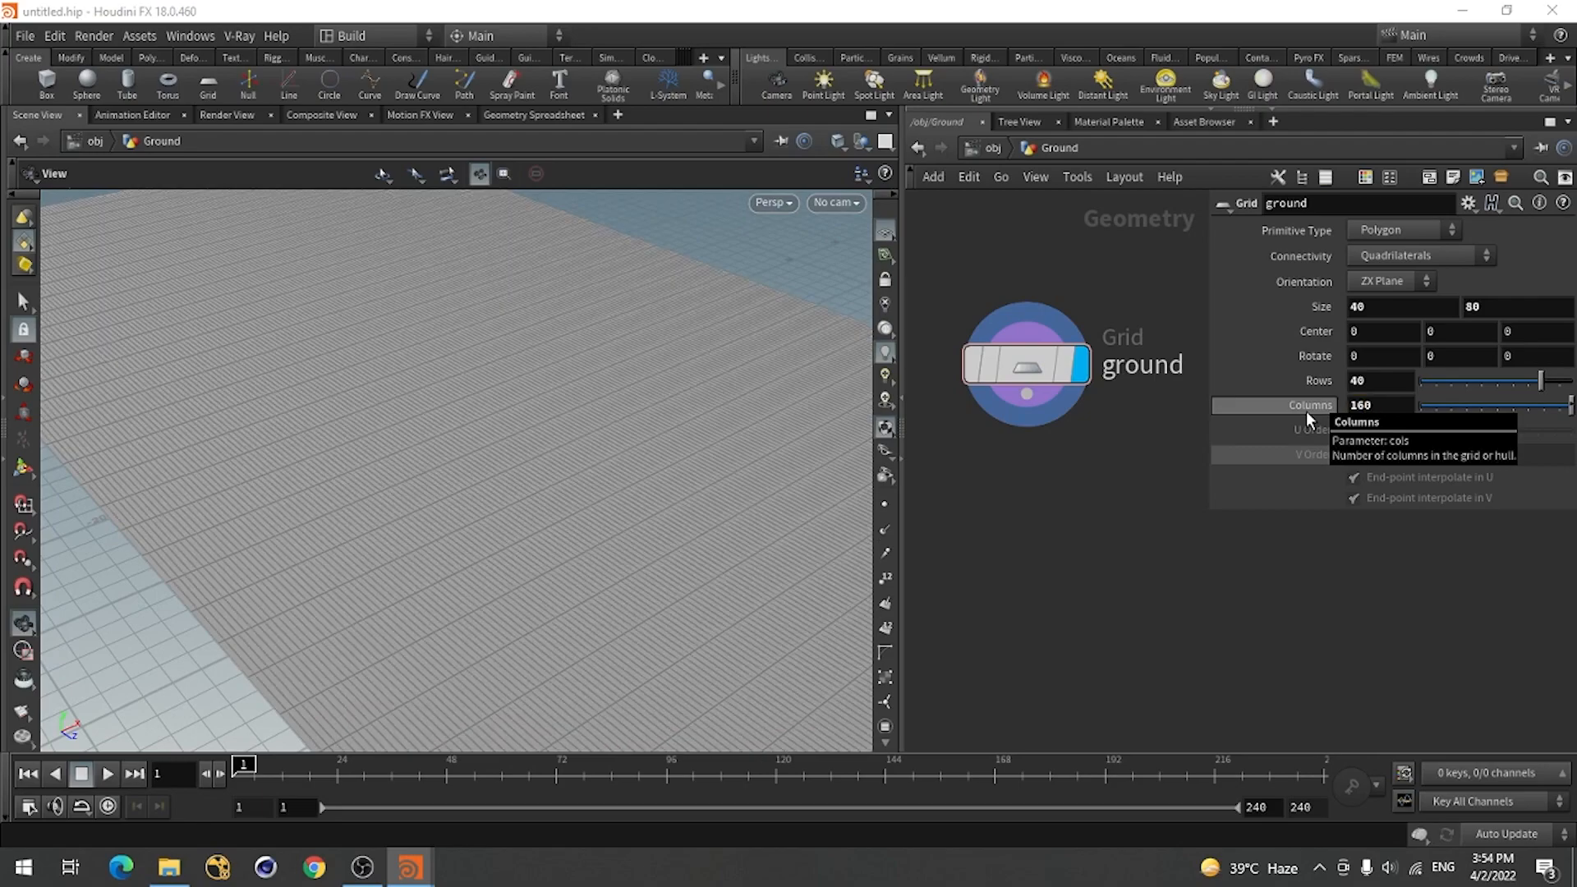
Set the ground grid's columns to 40 and its rows to 80.
{"action": "left_click_drag", "start_coordinate": [1379, 406], "coordinate": [1307, 413]}
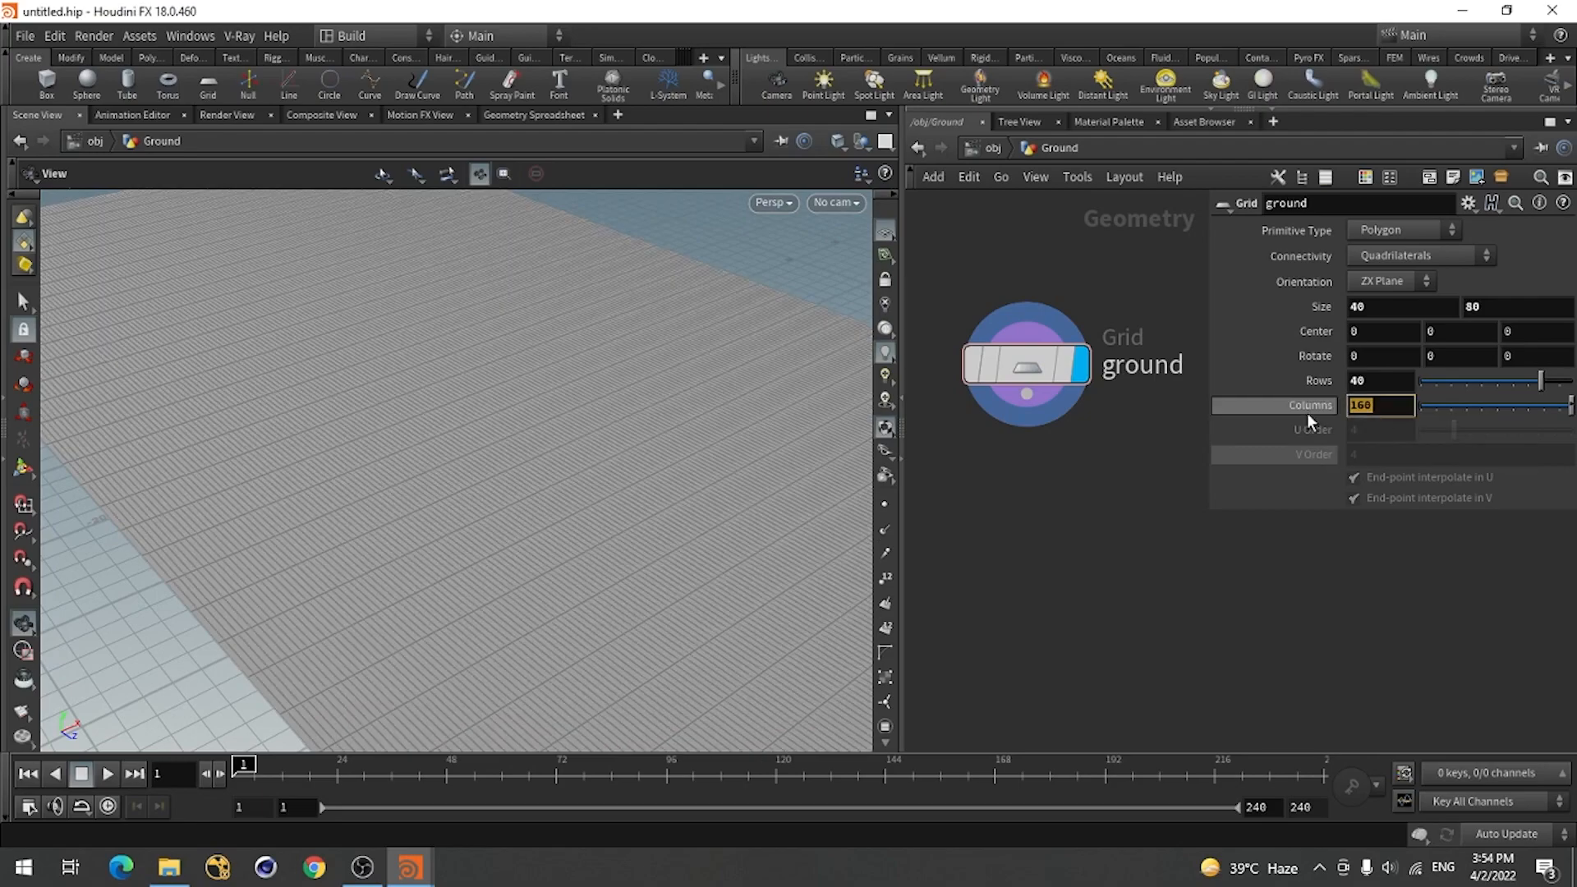
{"action": "type", "text": "40"}
{"action": "key", "text": "Return"}
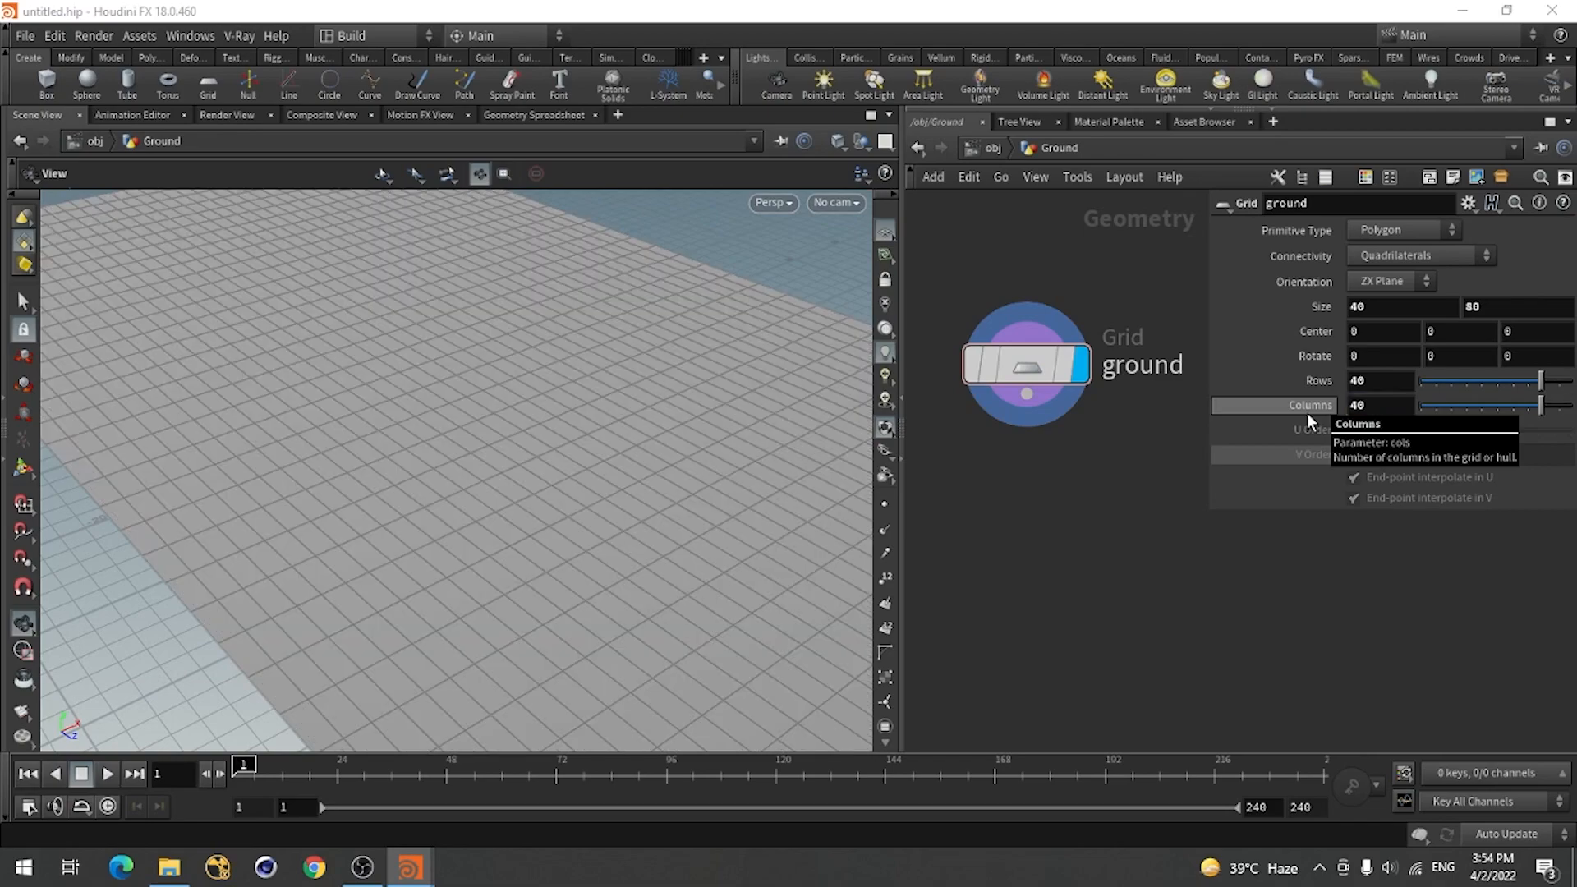
{"action": "left_click_drag", "start_coordinate": [1379, 380], "coordinate": [1299, 386]}
{"action": "type", "text": "80"}
{"action": "key", "text": "Return"}
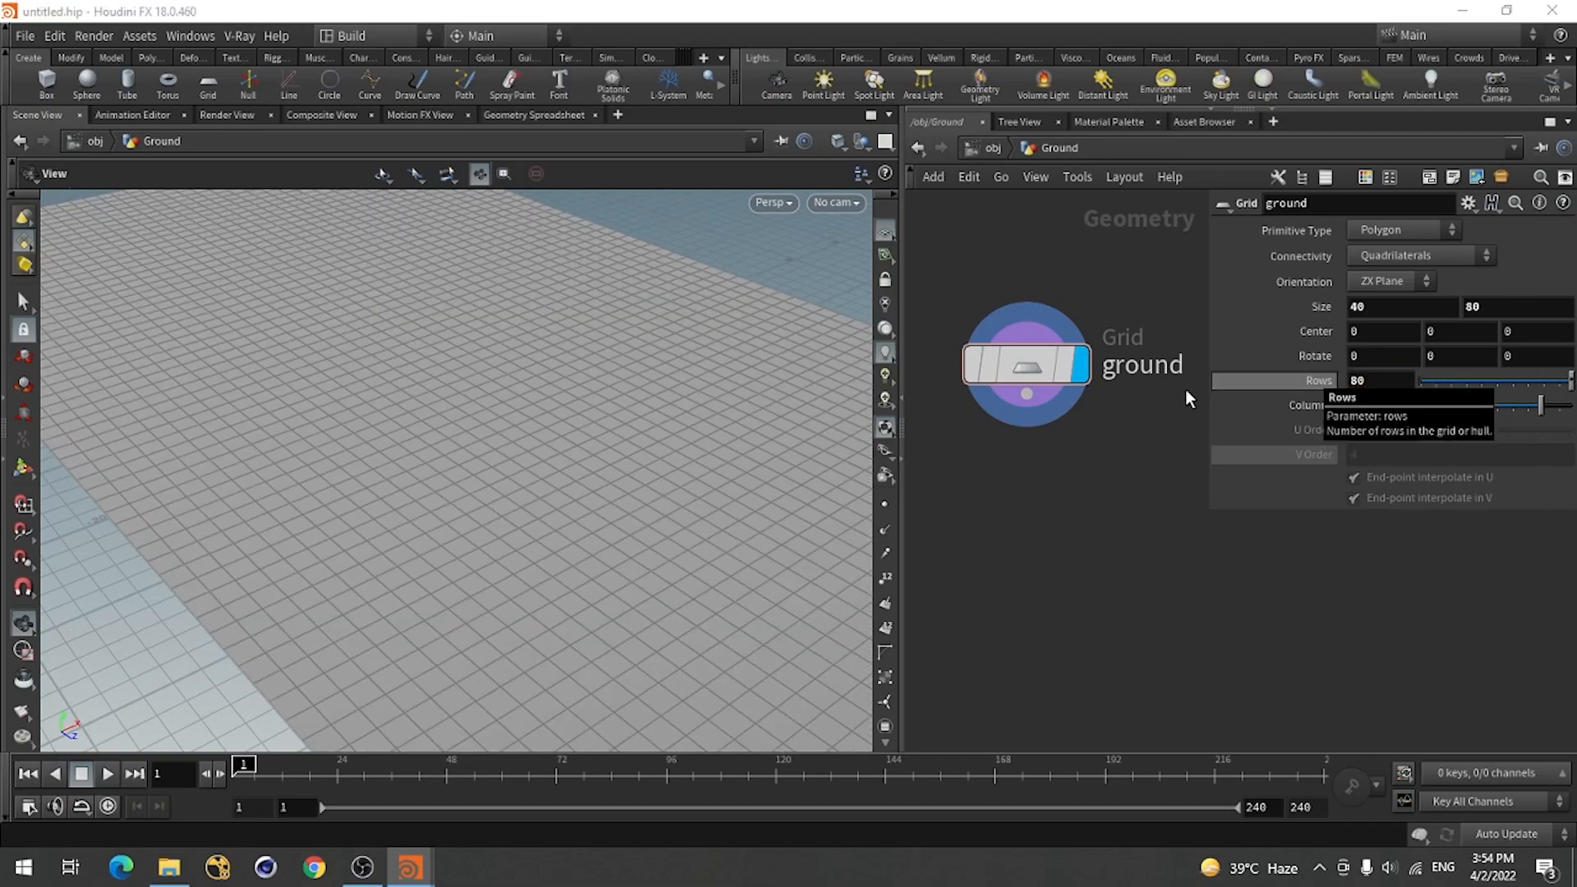
Add a Mountain node below the ground grid, wire it to the grid's output and display its result.
{"action": "left_click_drag", "start_coordinate": [480, 537], "coordinate": [443, 567]}
{"action": "right_click_drag", "start_coordinate": [624, 464], "coordinate": [461, 528]}
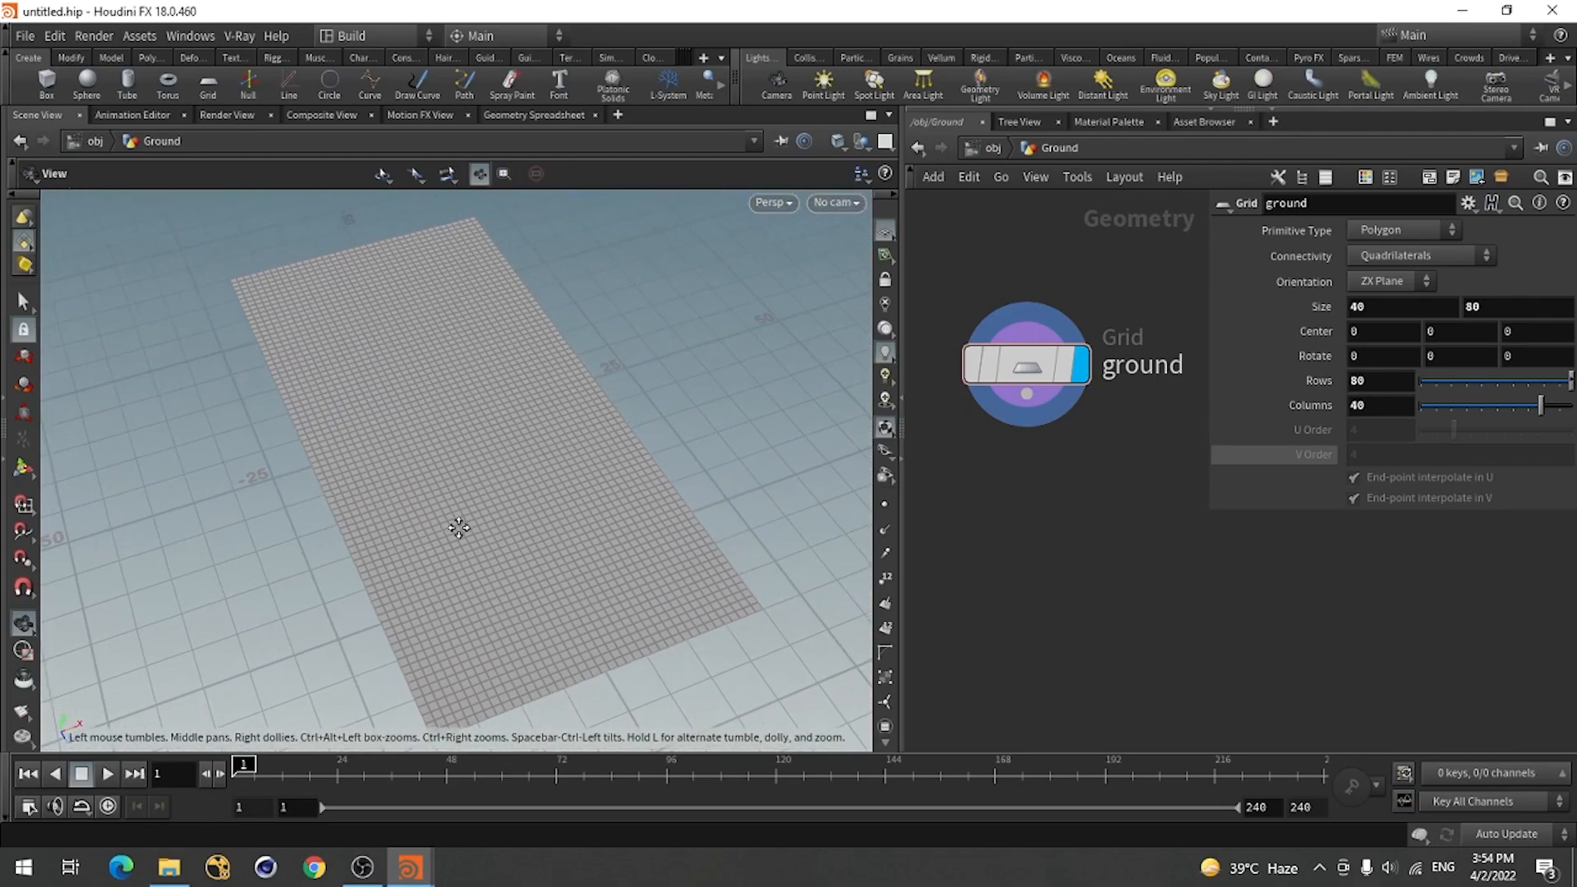
{"action": "left_click_drag", "start_coordinate": [461, 528], "coordinate": [405, 546]}
{"action": "key", "text": "Tab"}
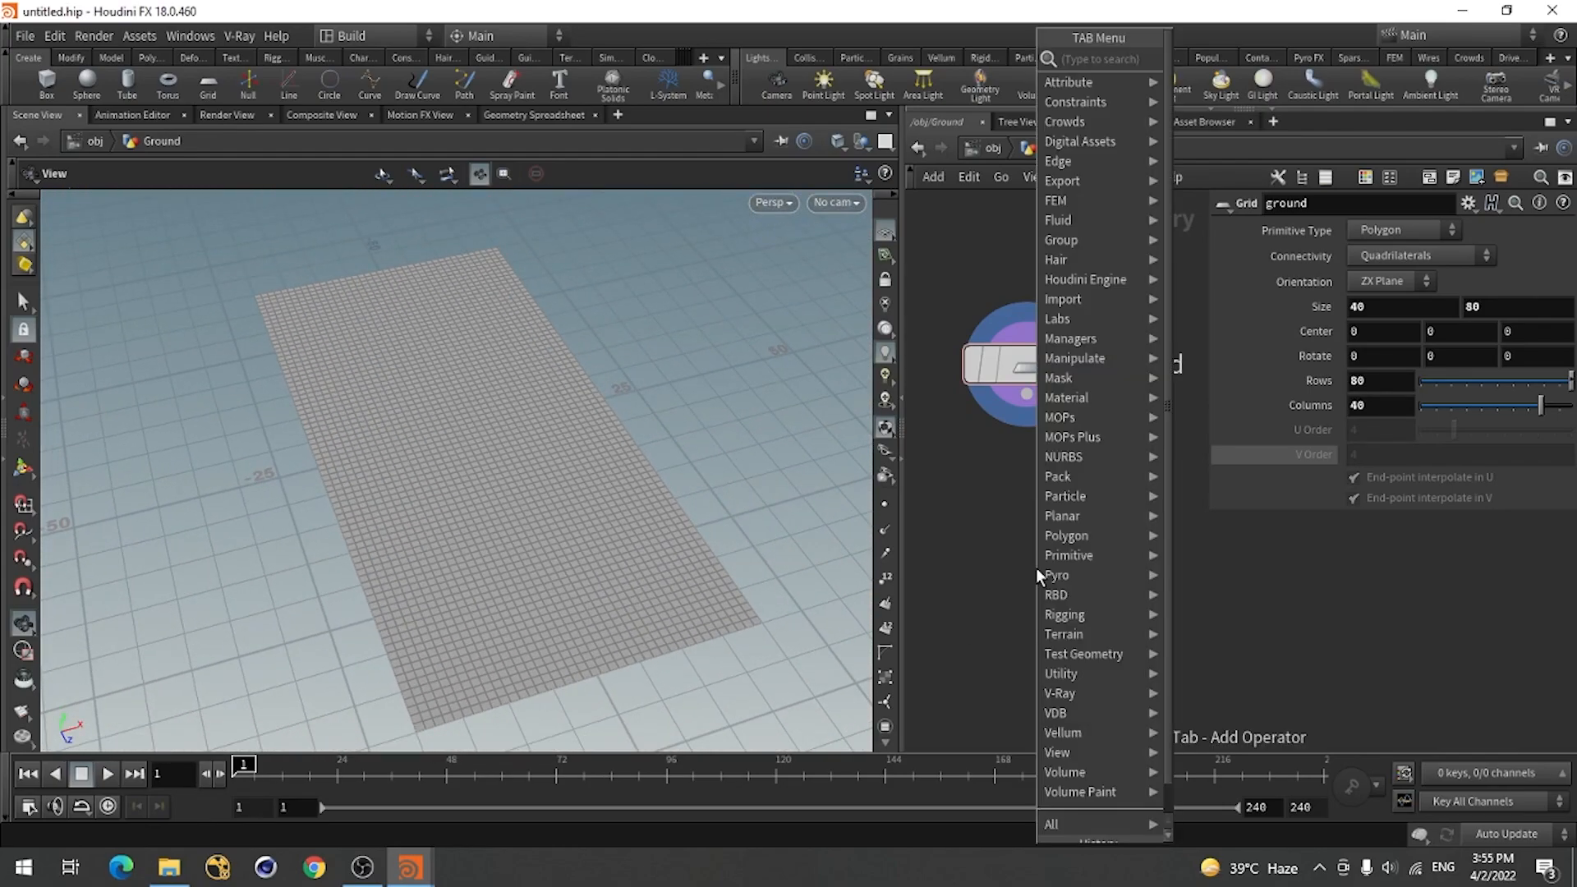
{"action": "type", "text": "mou"}
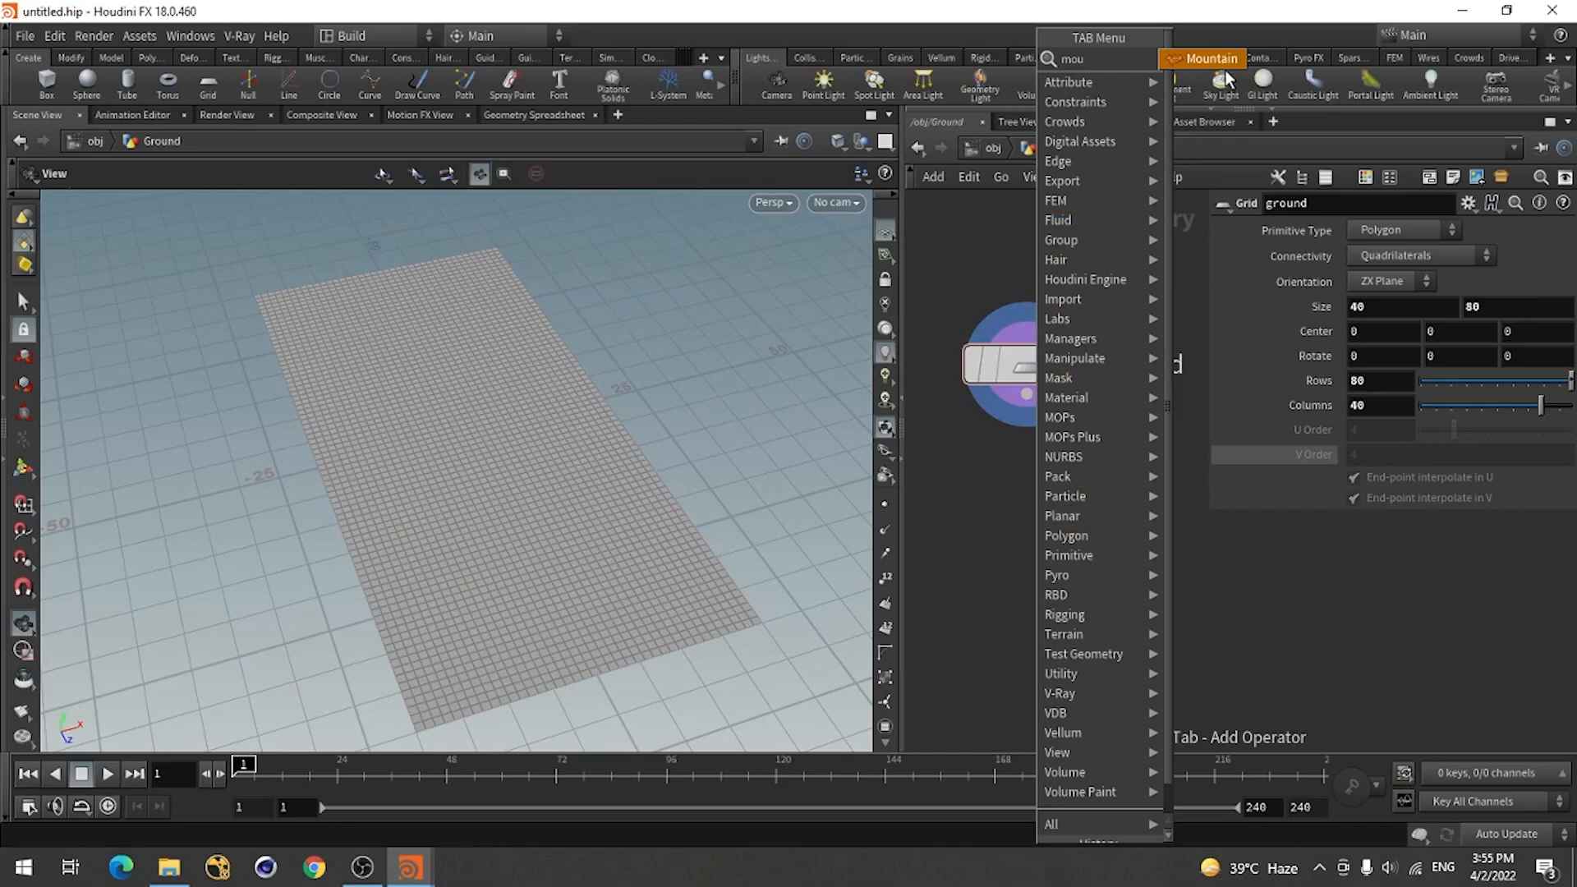
{"action": "left_click", "coordinate": [1223, 65]}
{"action": "left_click", "coordinate": [1031, 519]}
{"action": "left_click", "coordinate": [1026, 394]}
{"action": "left_click", "coordinate": [1026, 489]}
{"action": "left_click", "coordinate": [1084, 522]}
{"action": "left_click_drag", "start_coordinate": [901, 345], "coordinate": [803, 346]}
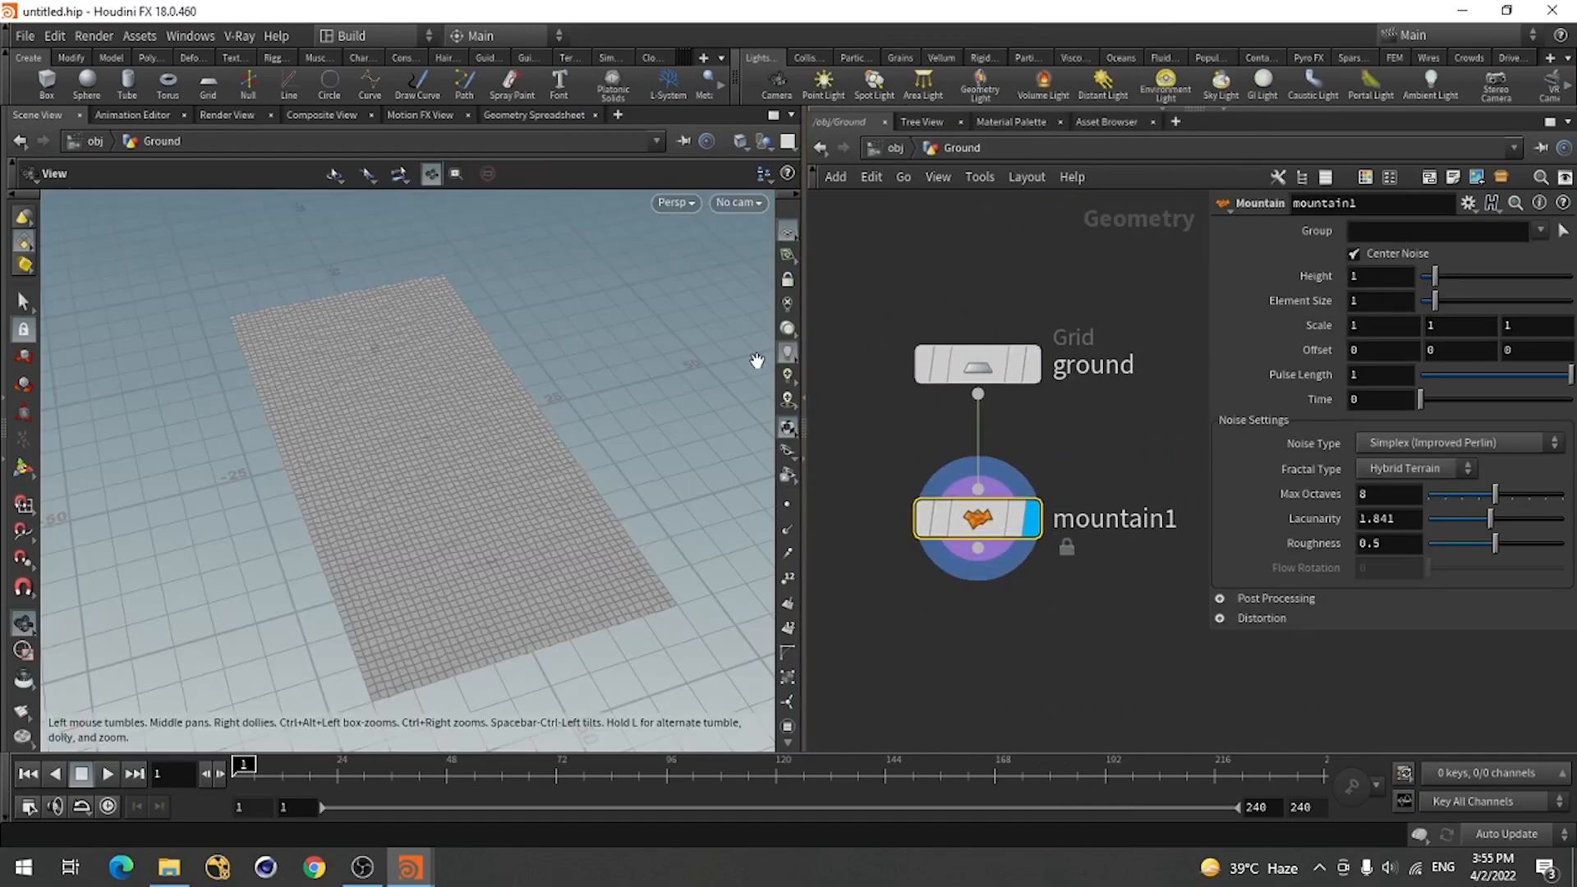
Set the Mountain node's height to 3.01 and its element size to 10.
{"action": "left_click_drag", "start_coordinate": [429, 496], "coordinate": [352, 463]}
{"action": "right_click_drag", "start_coordinate": [352, 463], "coordinate": [383, 506]}
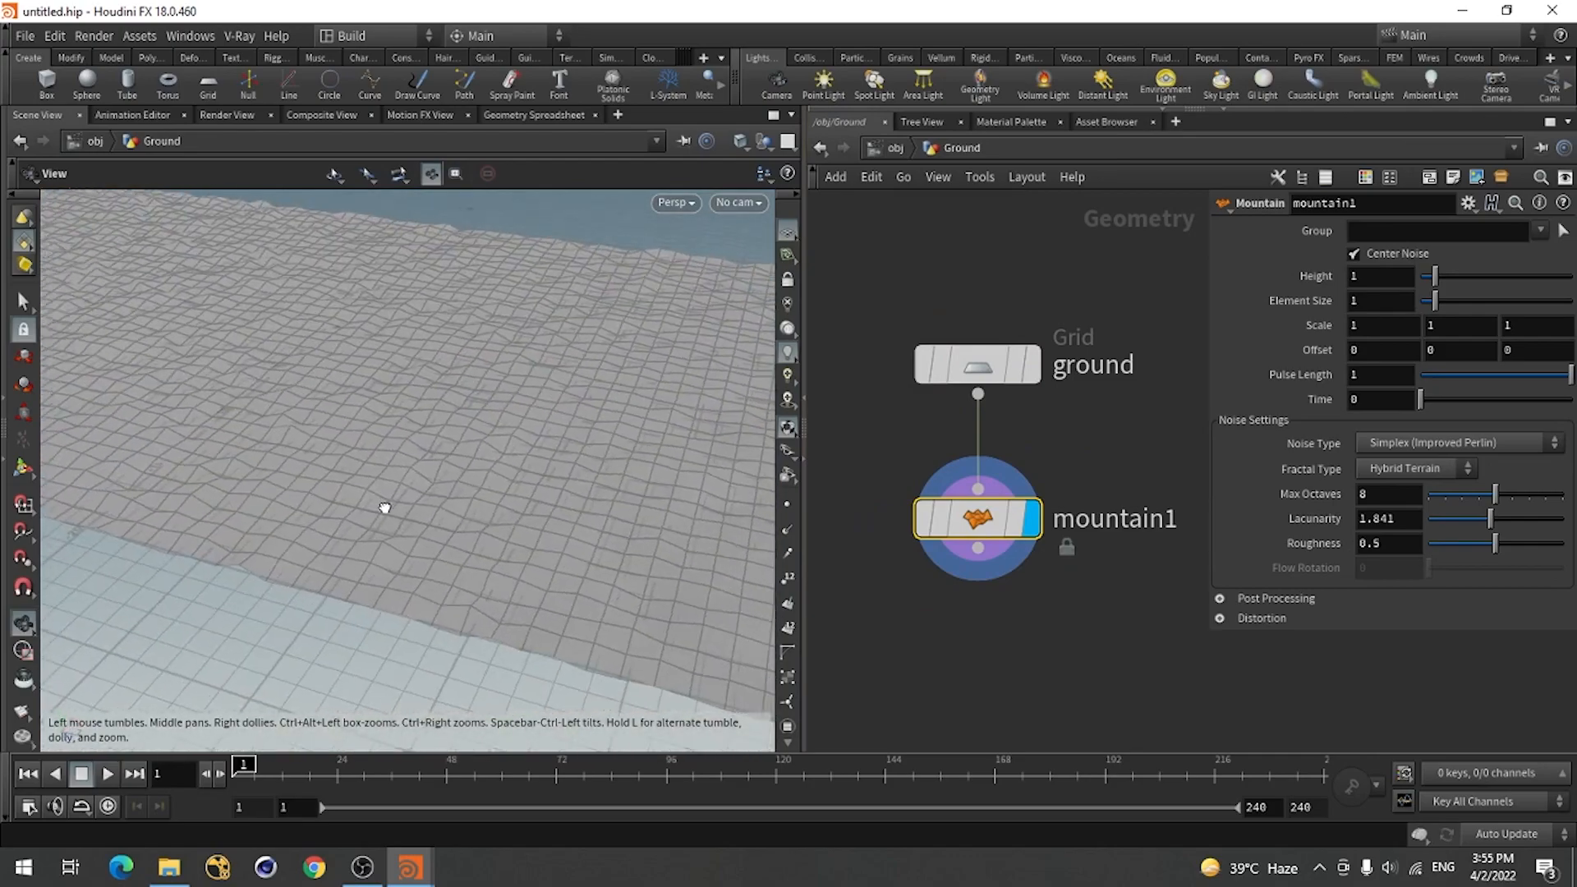
{"action": "middle_click_drag", "start_coordinate": [383, 506], "coordinate": [428, 516]}
{"action": "right_click_drag", "start_coordinate": [428, 515], "coordinate": [386, 501]}
{"action": "mouse_move", "coordinate": [386, 501]}
{"action": "left_mouse_down"}
{"action": "mouse_move", "coordinate": [397, 542]}
{"action": "mouse_move", "coordinate": [313, 445]}
{"action": "mouse_move", "coordinate": [346, 518]}
{"action": "mouse_move", "coordinate": [361, 500]}
{"action": "left_mouse_up"}
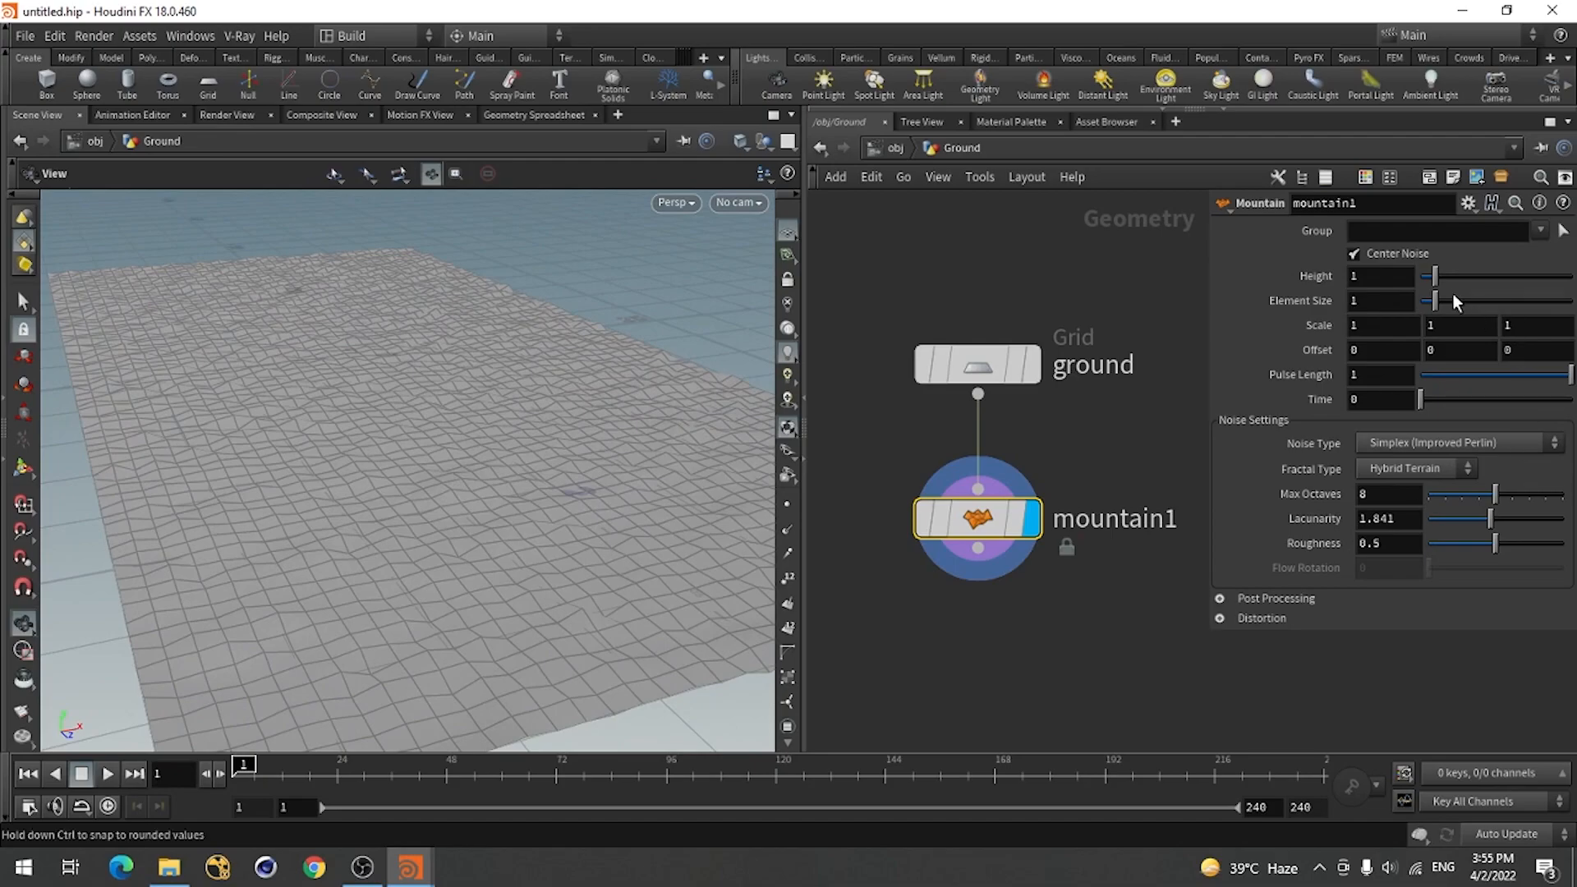
{"action": "left_click_drag", "start_coordinate": [1435, 278], "coordinate": [1573, 336]}
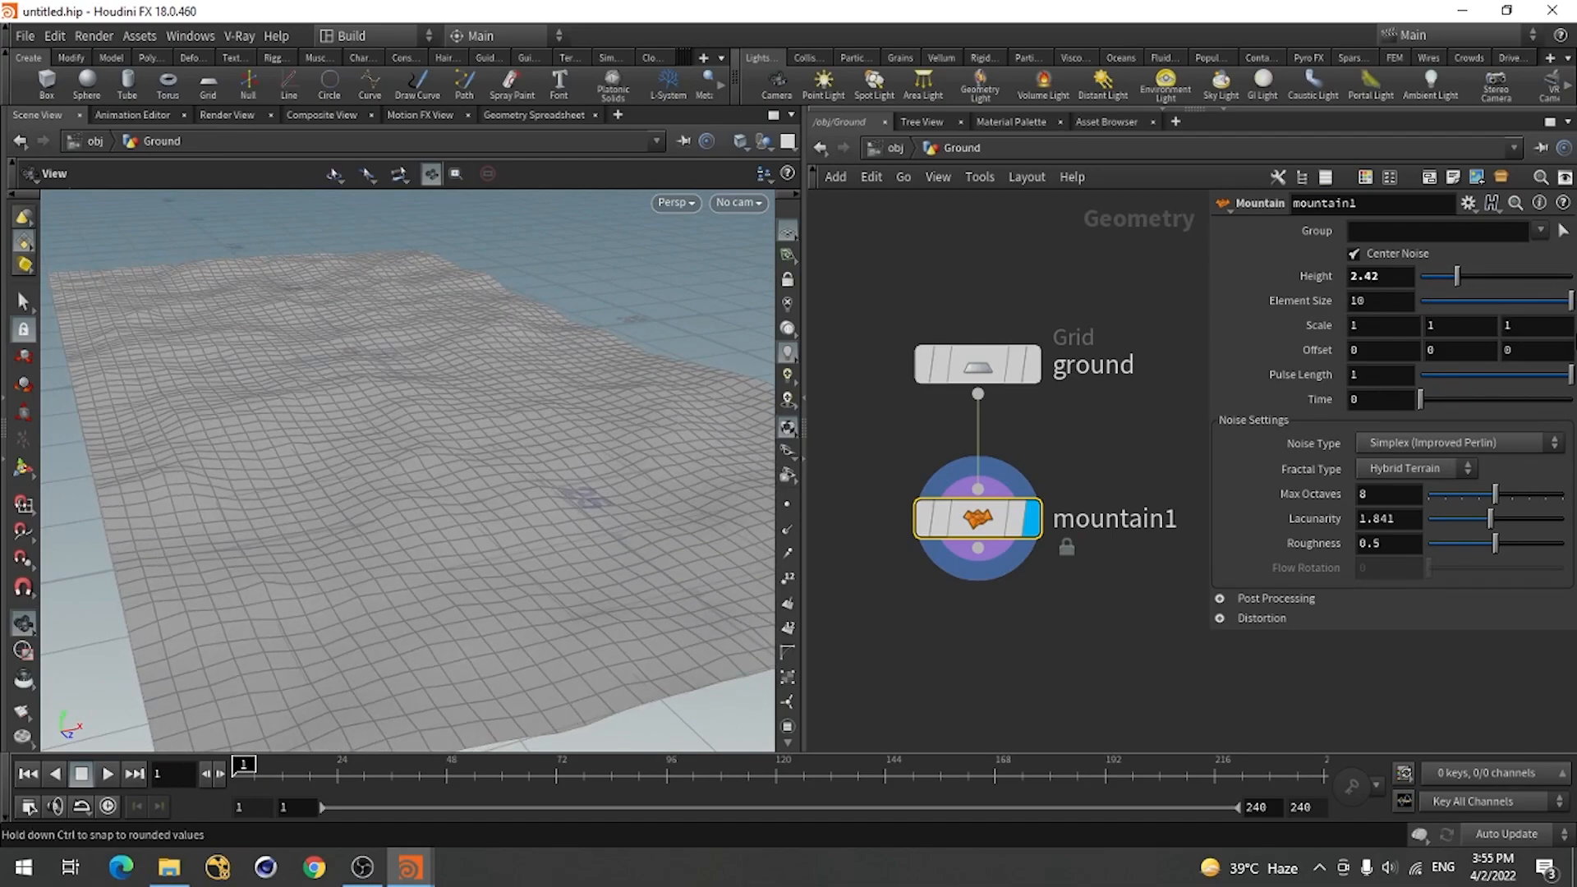
{"action": "mouse_move", "coordinate": [1456, 276]}
{"action": "left_mouse_down"}
{"action": "mouse_move", "coordinate": [1548, 284]}
{"action": "mouse_move", "coordinate": [1409, 284]}
{"action": "mouse_move", "coordinate": [1465, 288]}
{"action": "left_mouse_up"}
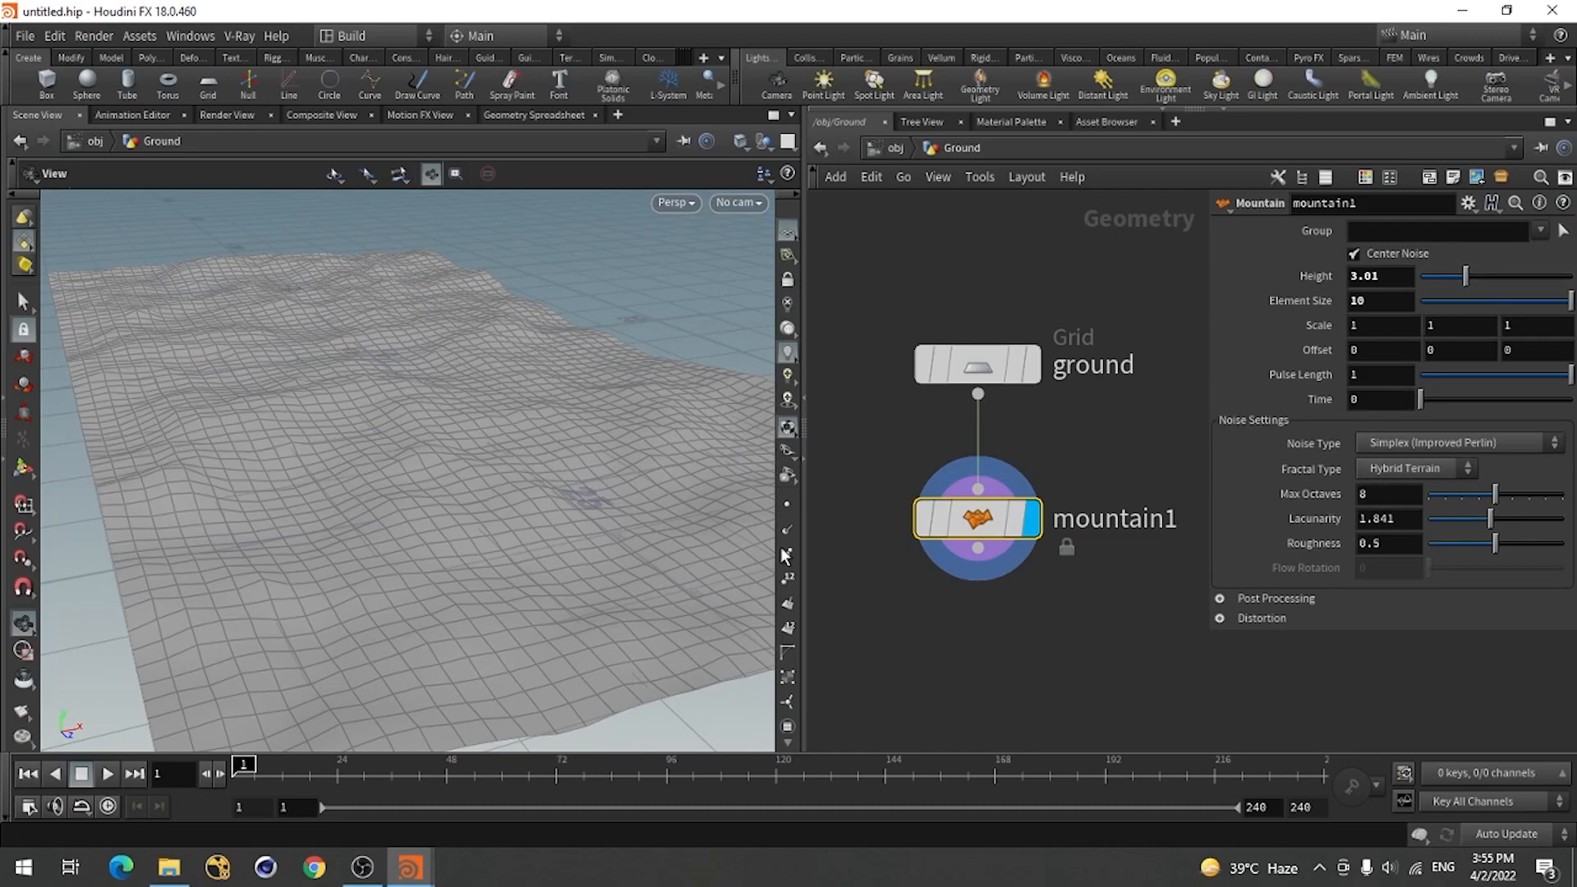
{"action": "right_click_drag", "start_coordinate": [347, 465], "coordinate": [331, 394]}
{"action": "left_click_drag", "start_coordinate": [430, 509], "coordinate": [382, 498]}
{"action": "left_click_drag", "start_coordinate": [457, 457], "coordinate": [408, 528]}
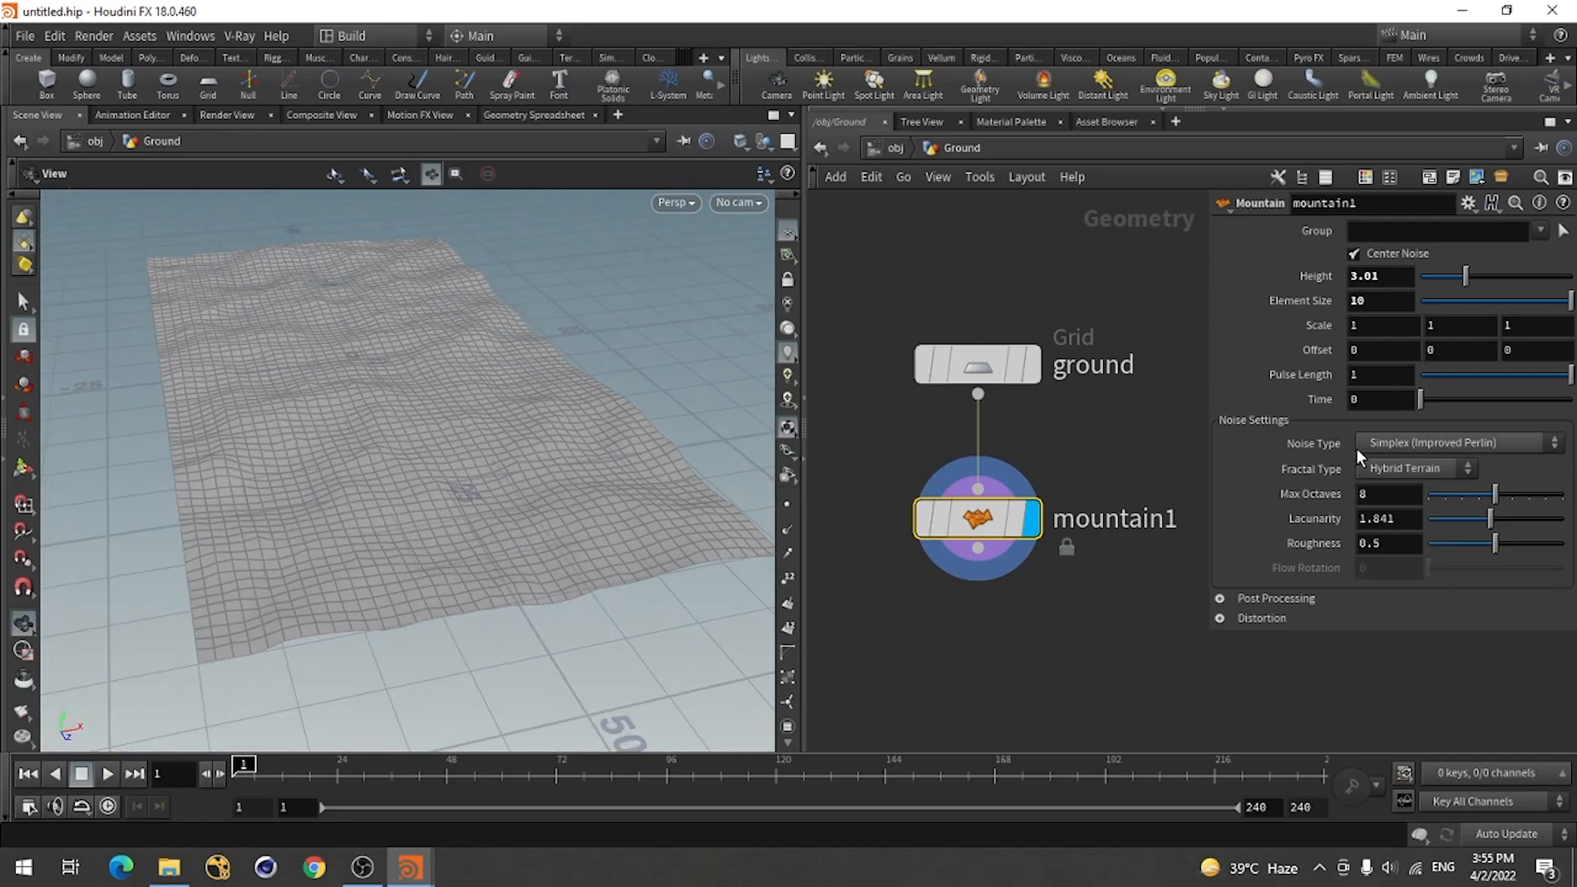
Hide the parameter display and place a Color node below the Mountain node.
{"action": "key", "text": "p"}
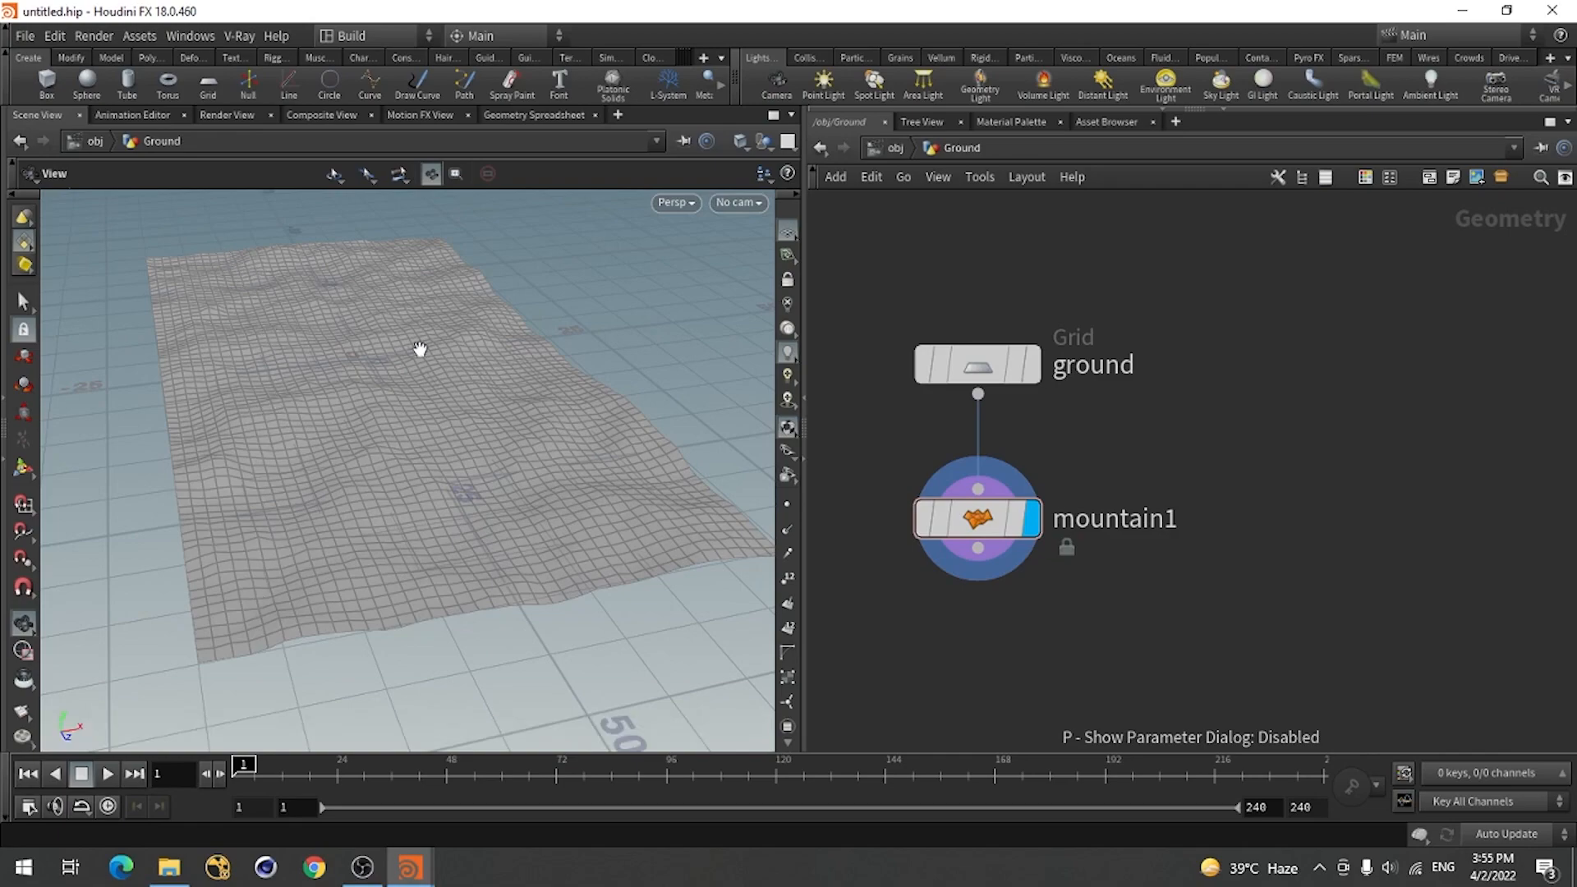
{"action": "scroll", "coordinate": [1087, 447], "scroll_direction": "down", "scroll_amount": 3}
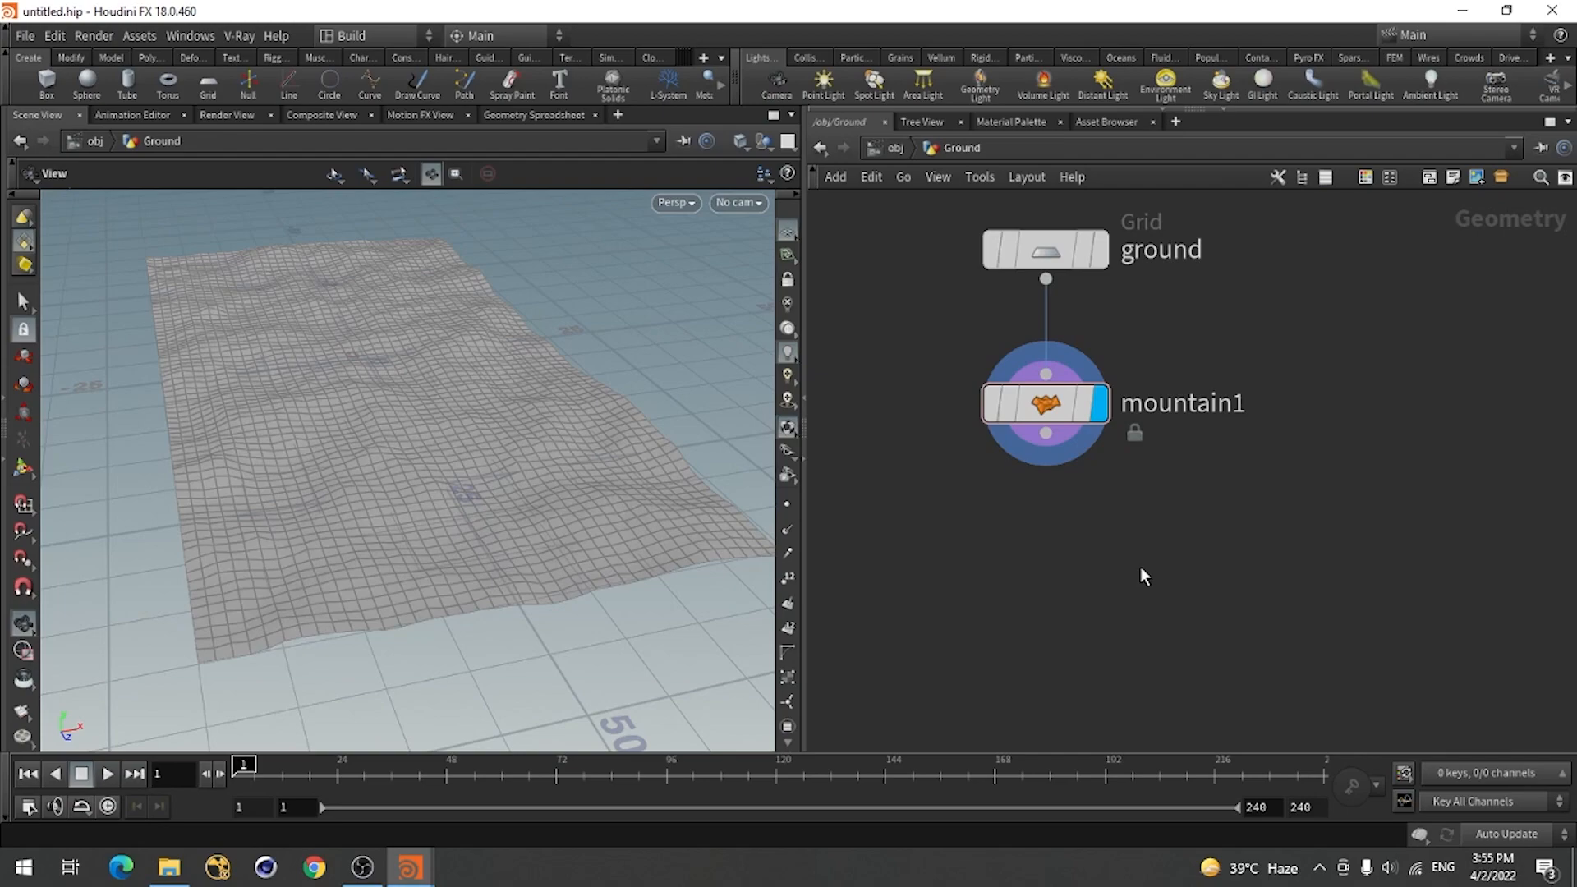
{"action": "scroll", "coordinate": [1140, 569], "scroll_direction": "up", "scroll_amount": 3}
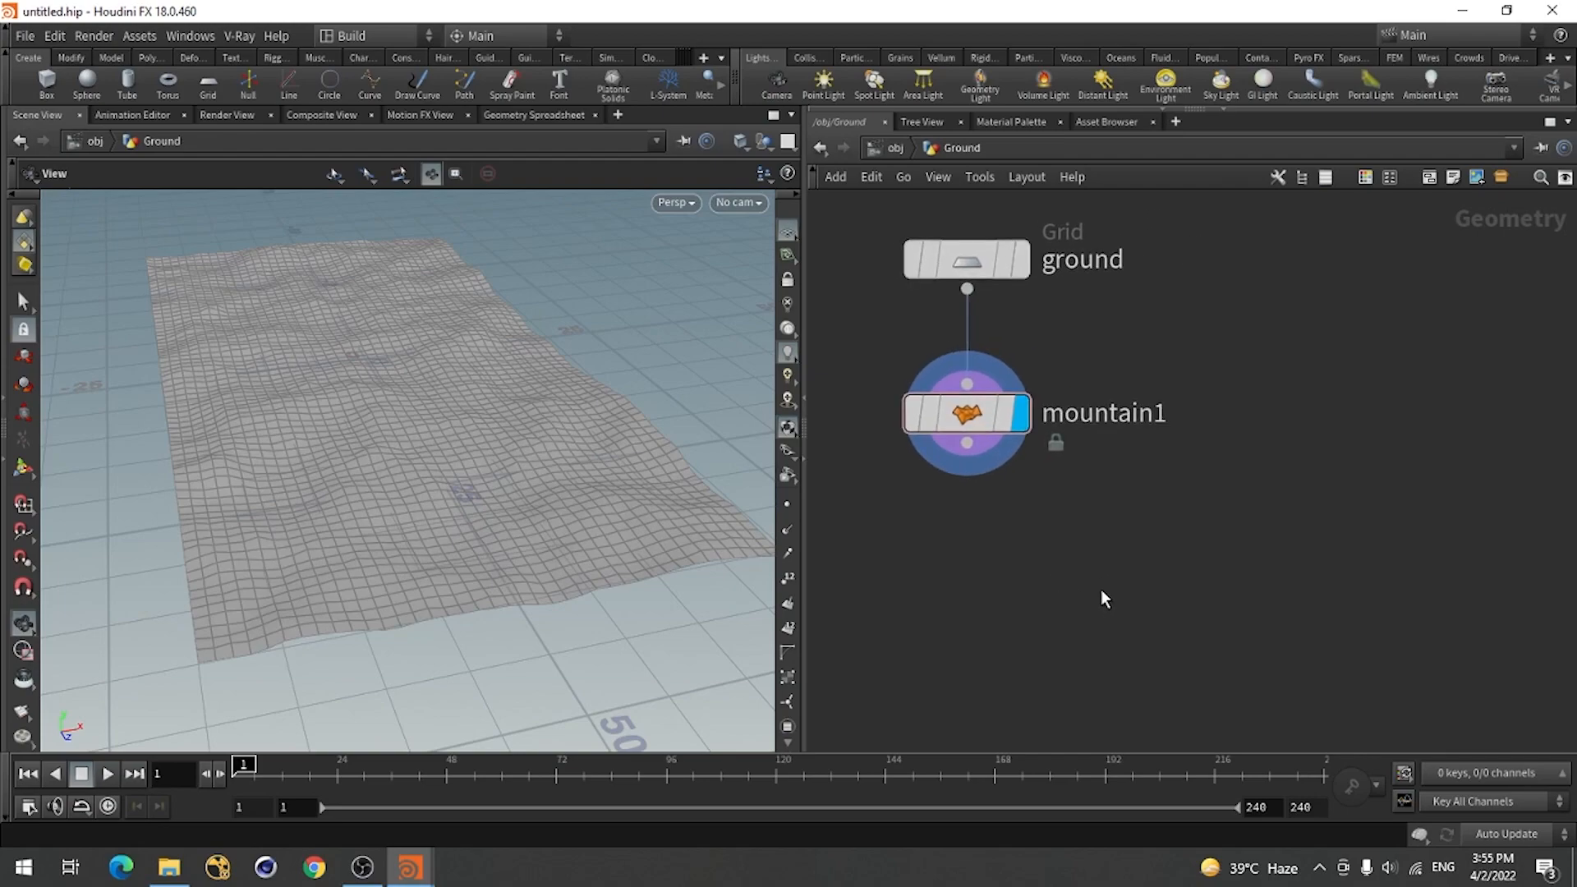
{"action": "key", "text": "Tab"}
{"action": "type", "text": "cclo"}
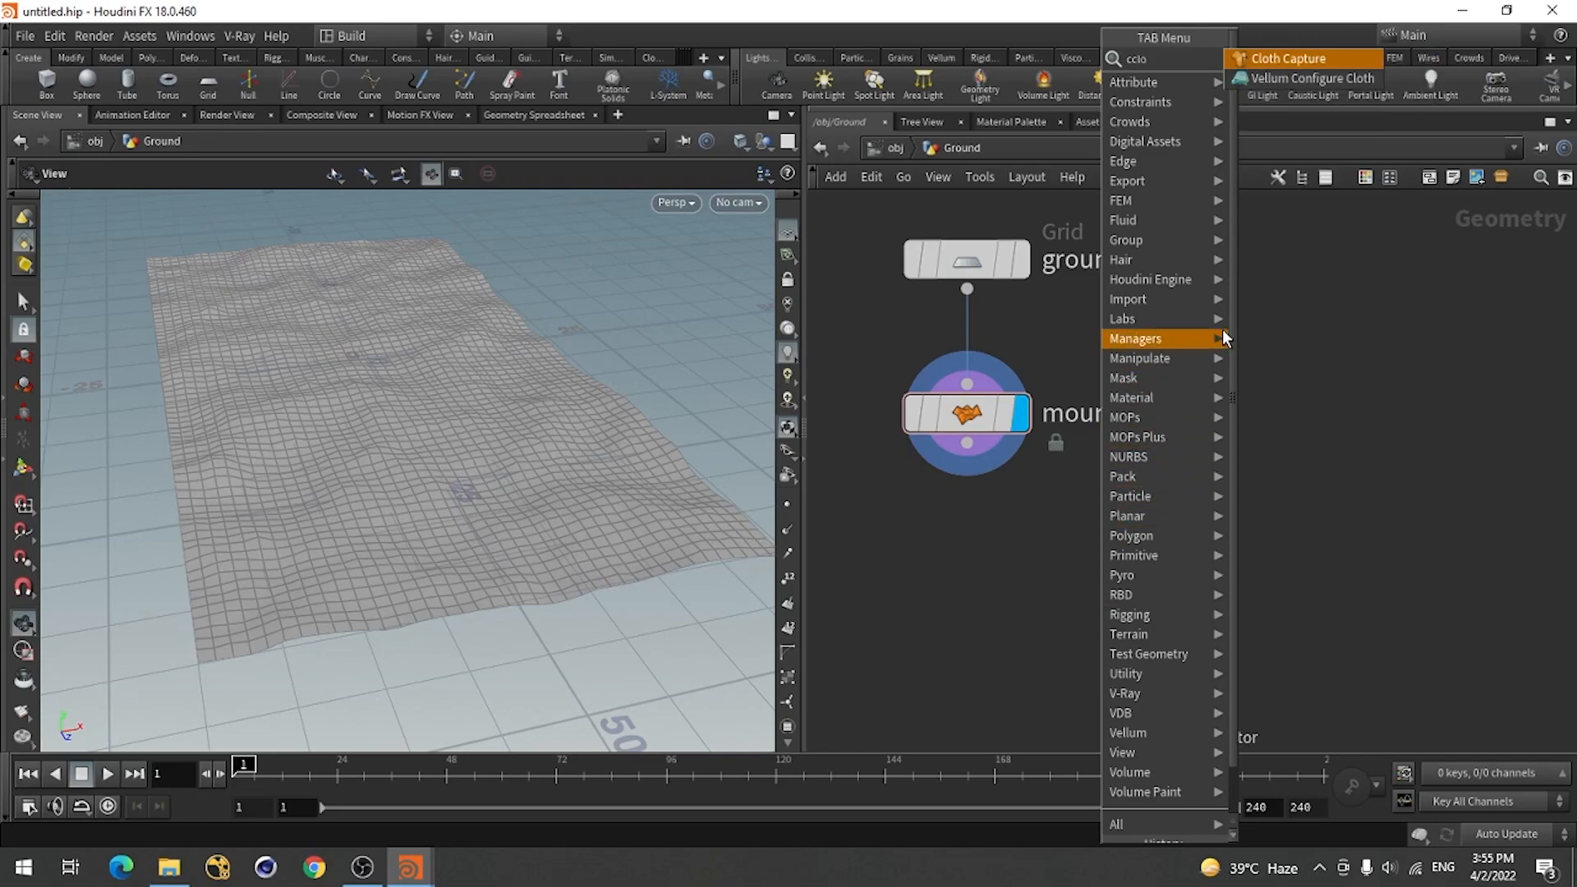
{"action": "key", "text": "BackSpace"}
{"action": "key", "text": "BackSpace"}
{"action": "key", "text": "BackSpace"}
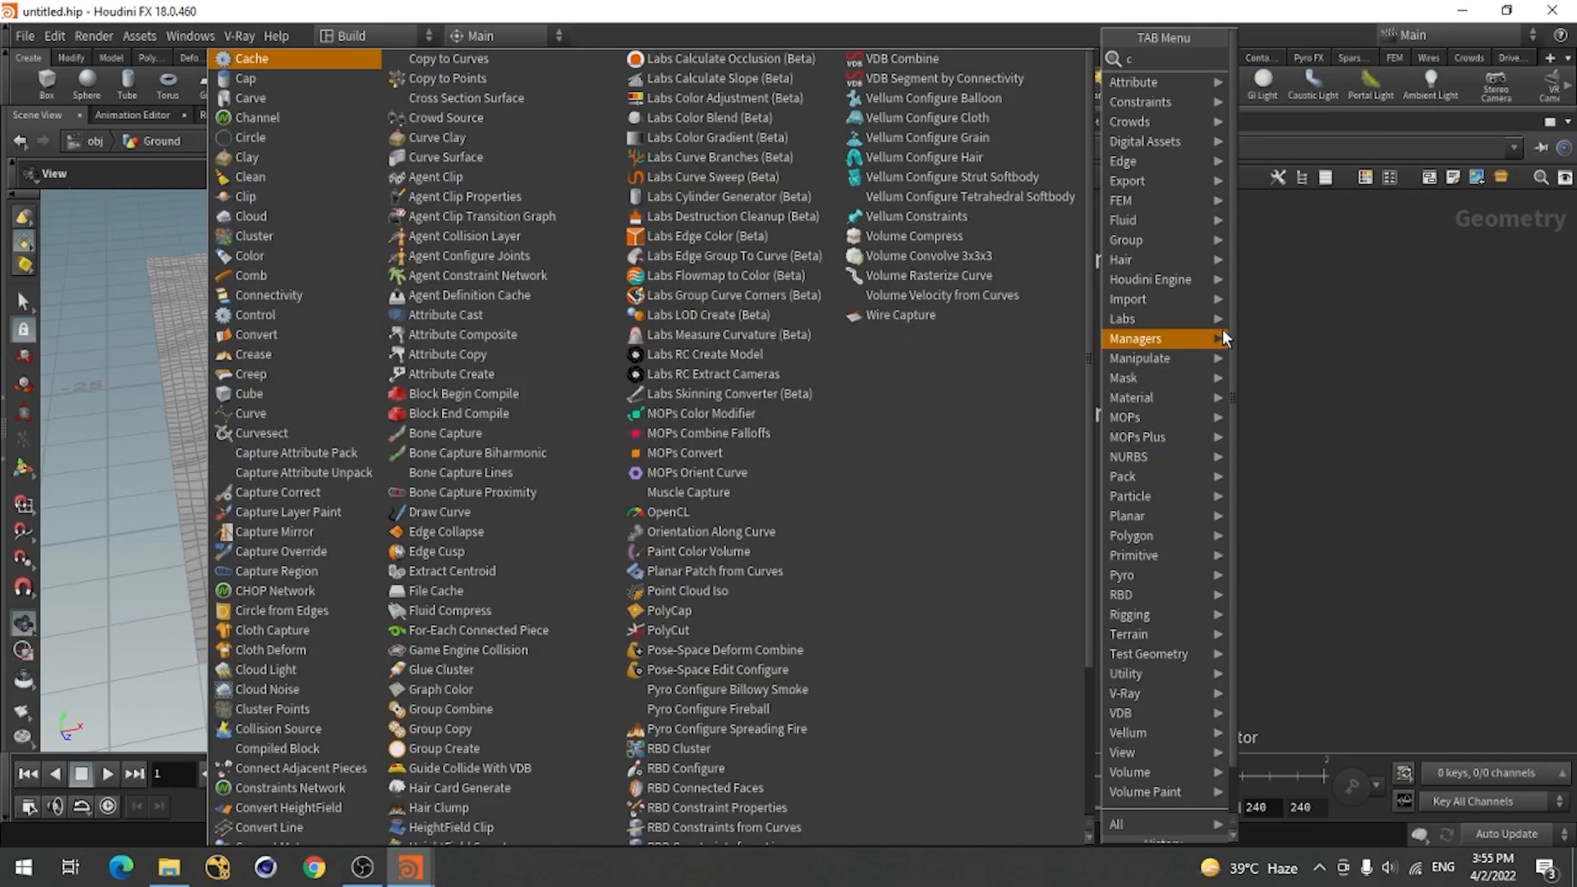
{"action": "type", "text": "olor"}
{"action": "key", "text": "Escape"}
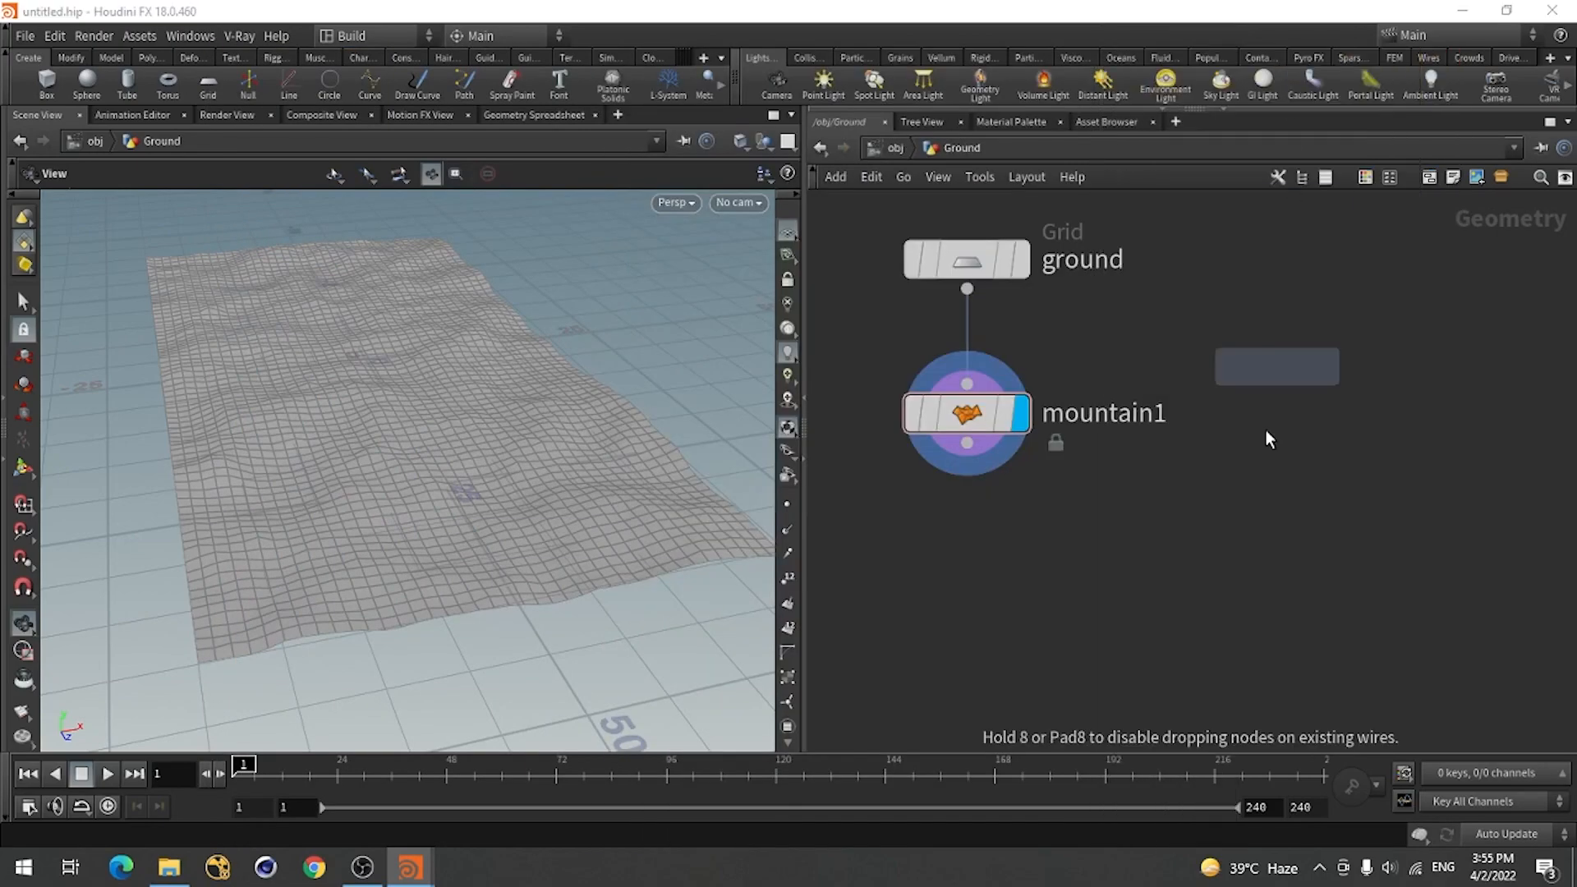
{"action": "left_click", "coordinate": [1108, 558]}
Wire the Mountain node's output into the Color node and display the Color node's result.
{"action": "left_click", "coordinate": [966, 444]}
{"action": "left_click", "coordinate": [1117, 566]}
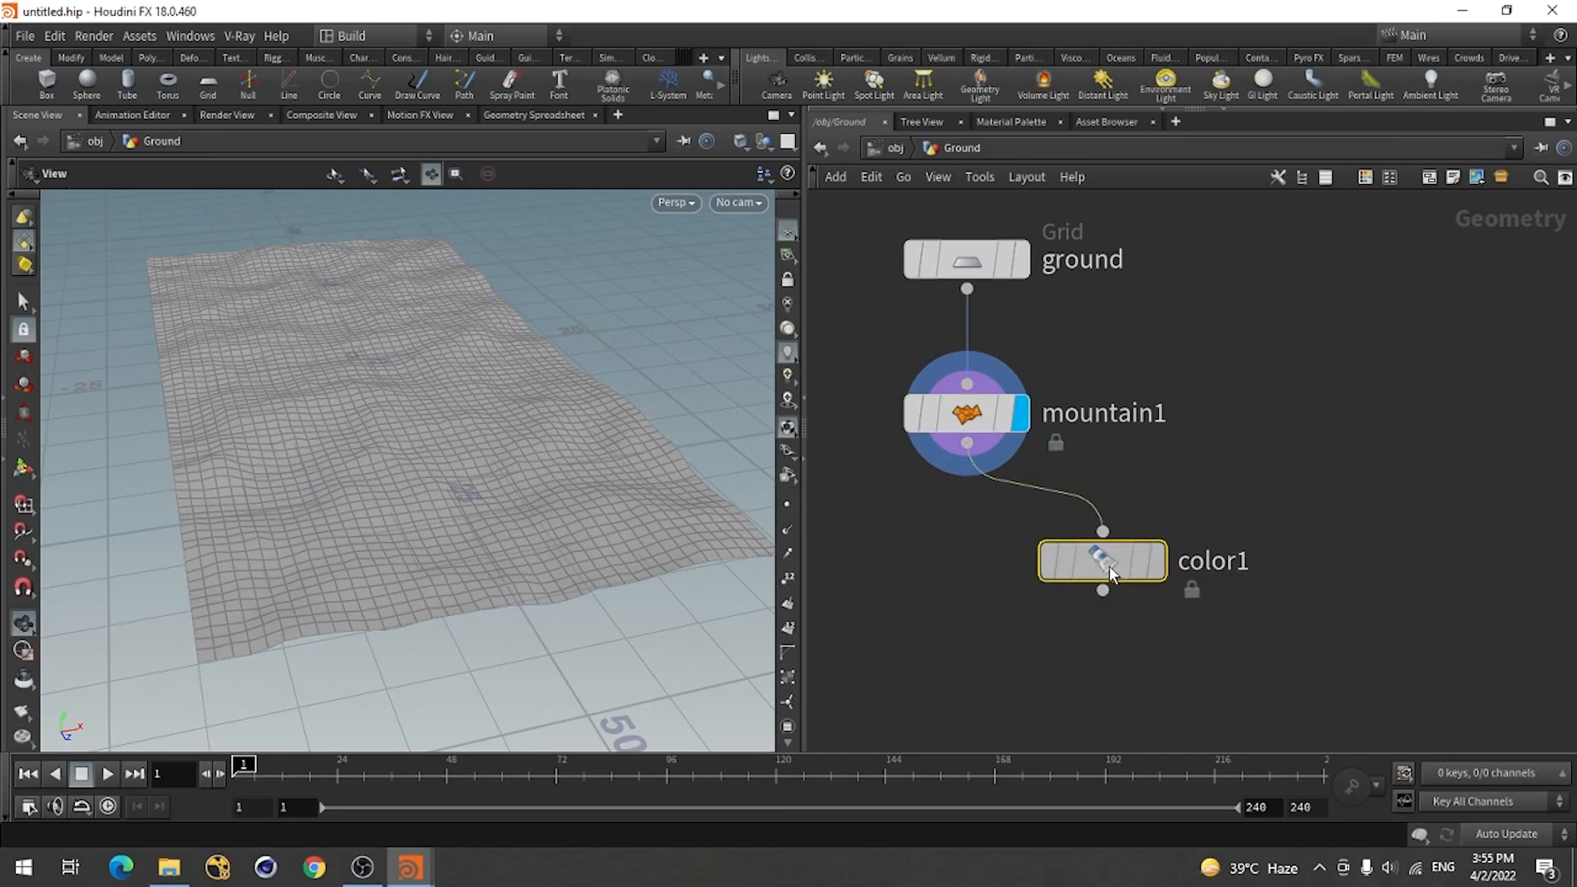
{"action": "left_click_drag", "start_coordinate": [1116, 566], "coordinate": [944, 583]}
{"action": "left_click", "coordinate": [1016, 503]}
Set the Color node's constant color to black (0, 0, 0) and line the node up beneath the Mountain node.
{"action": "key", "text": "p"}
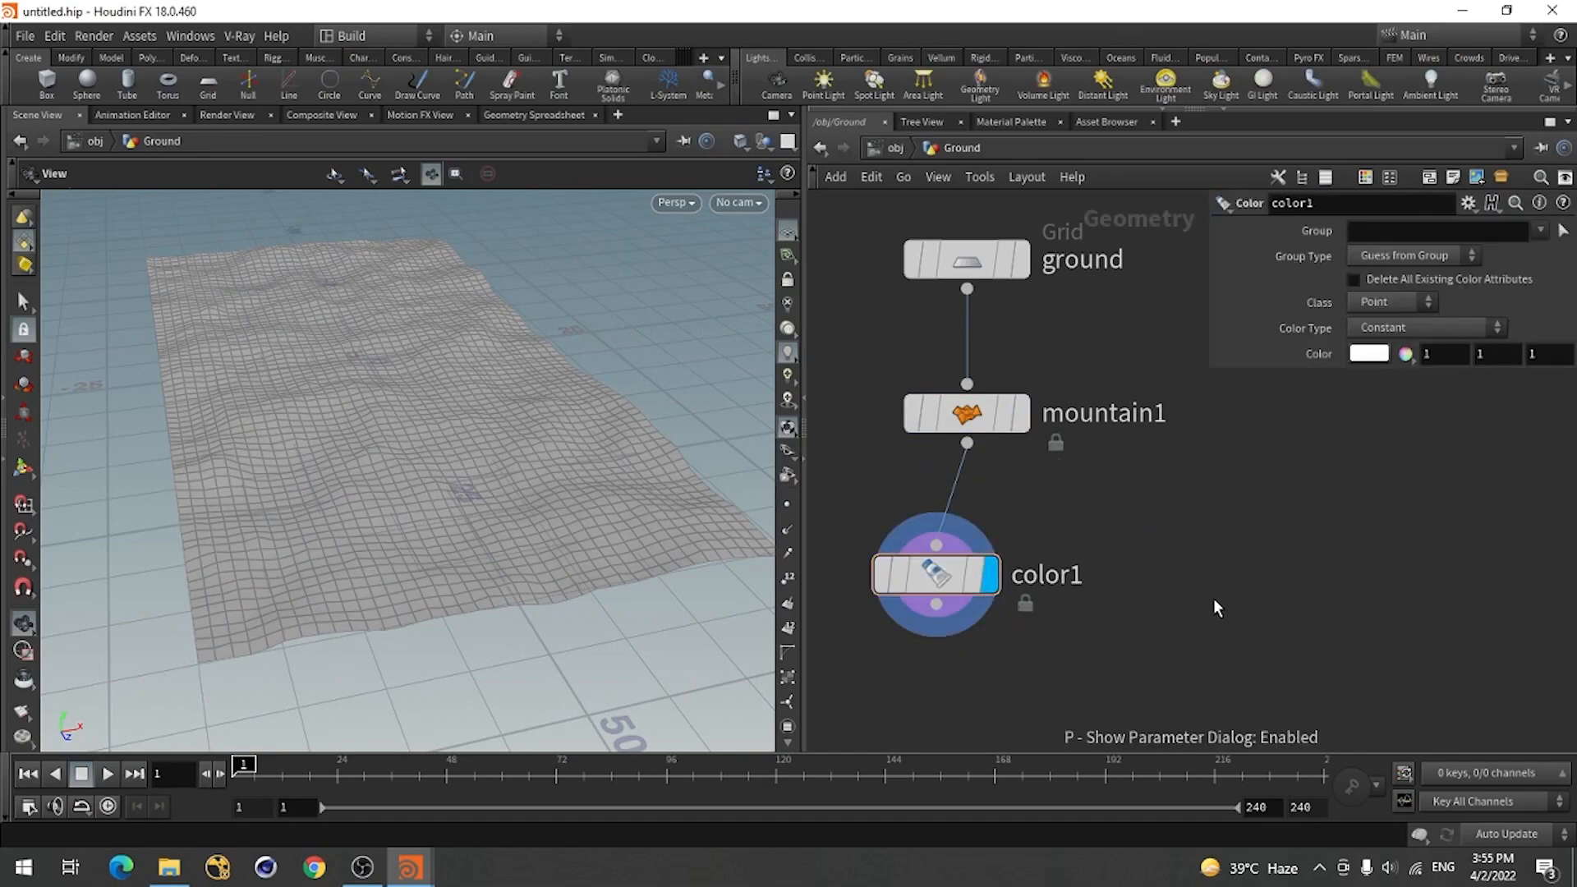
{"action": "left_click_drag", "start_coordinate": [1281, 368], "coordinate": [1281, 590]}
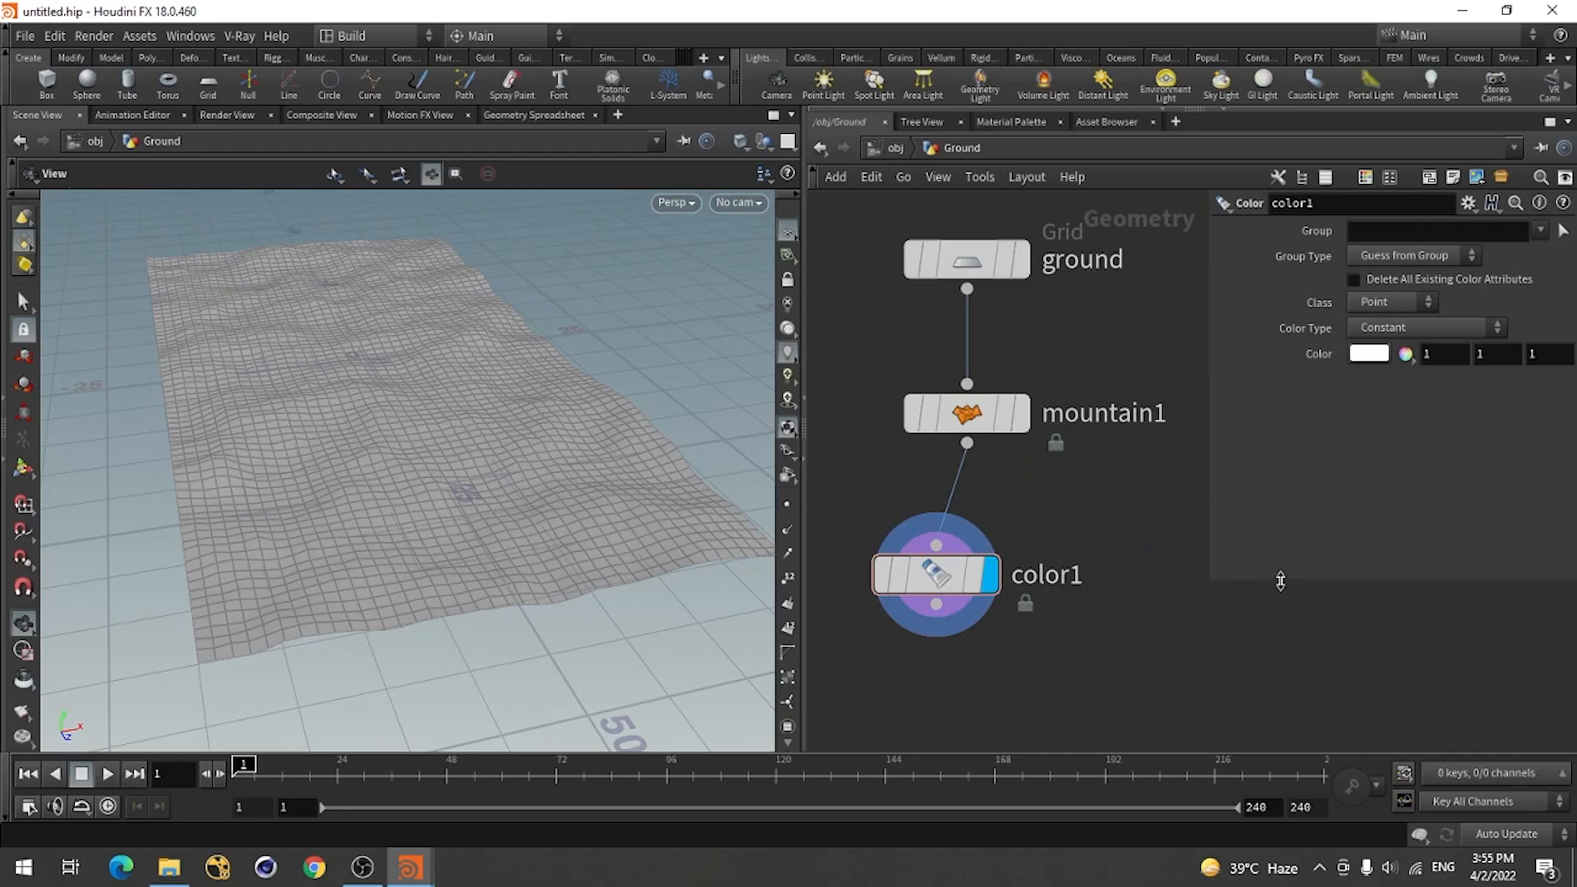
{"action": "left_click", "coordinate": [1368, 353]}
{"action": "left_click", "coordinate": [1207, 317]}
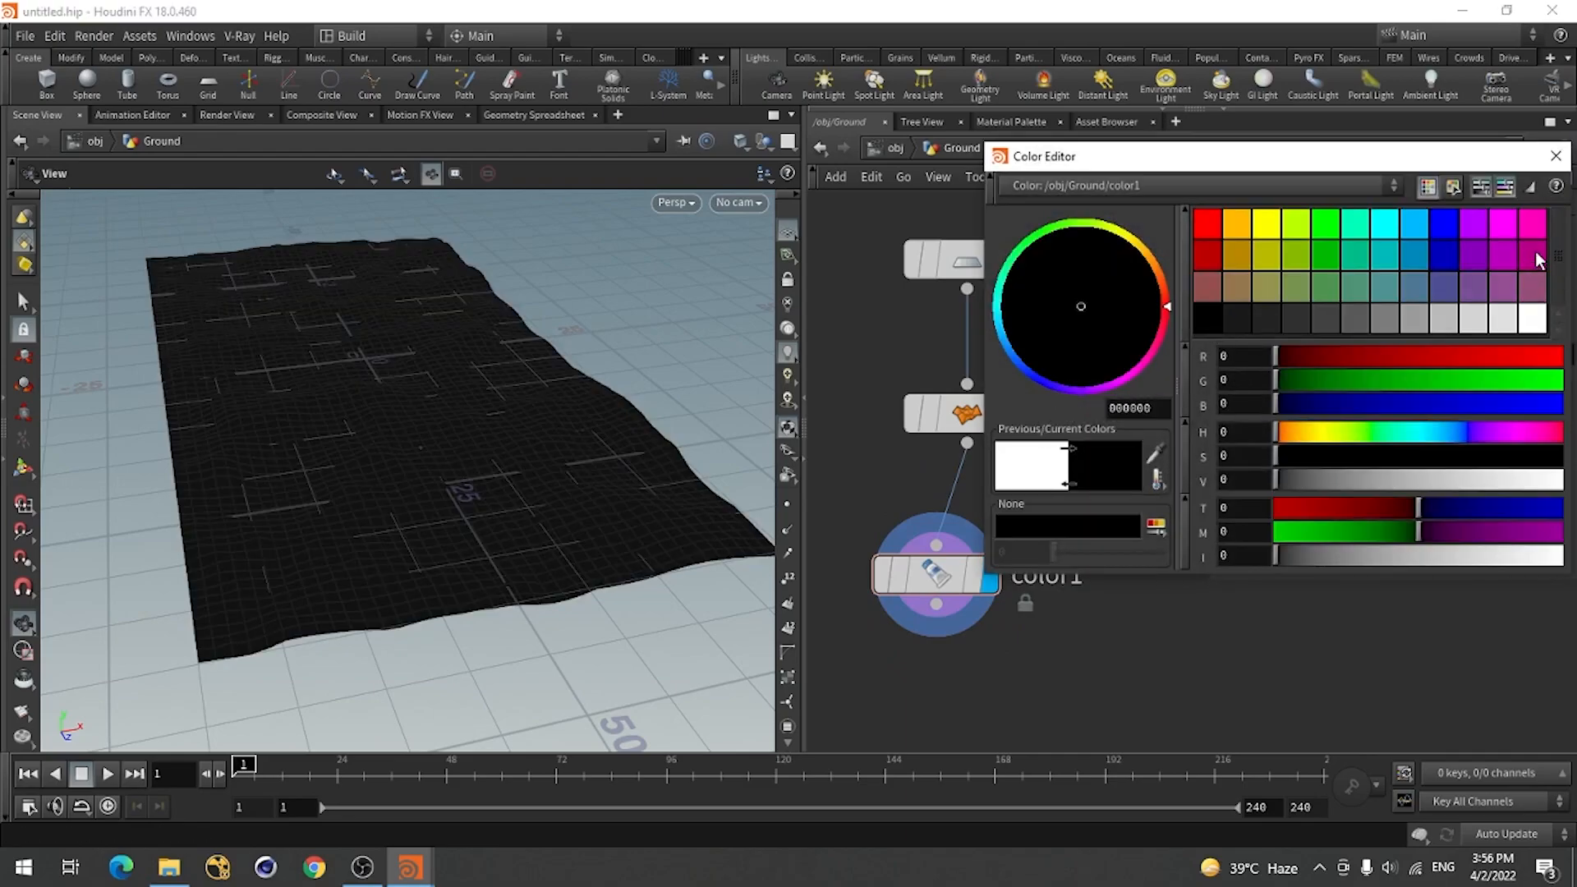
{"action": "left_click", "coordinate": [1555, 155]}
{"action": "left_click_drag", "start_coordinate": [575, 443], "coordinate": [334, 422]}
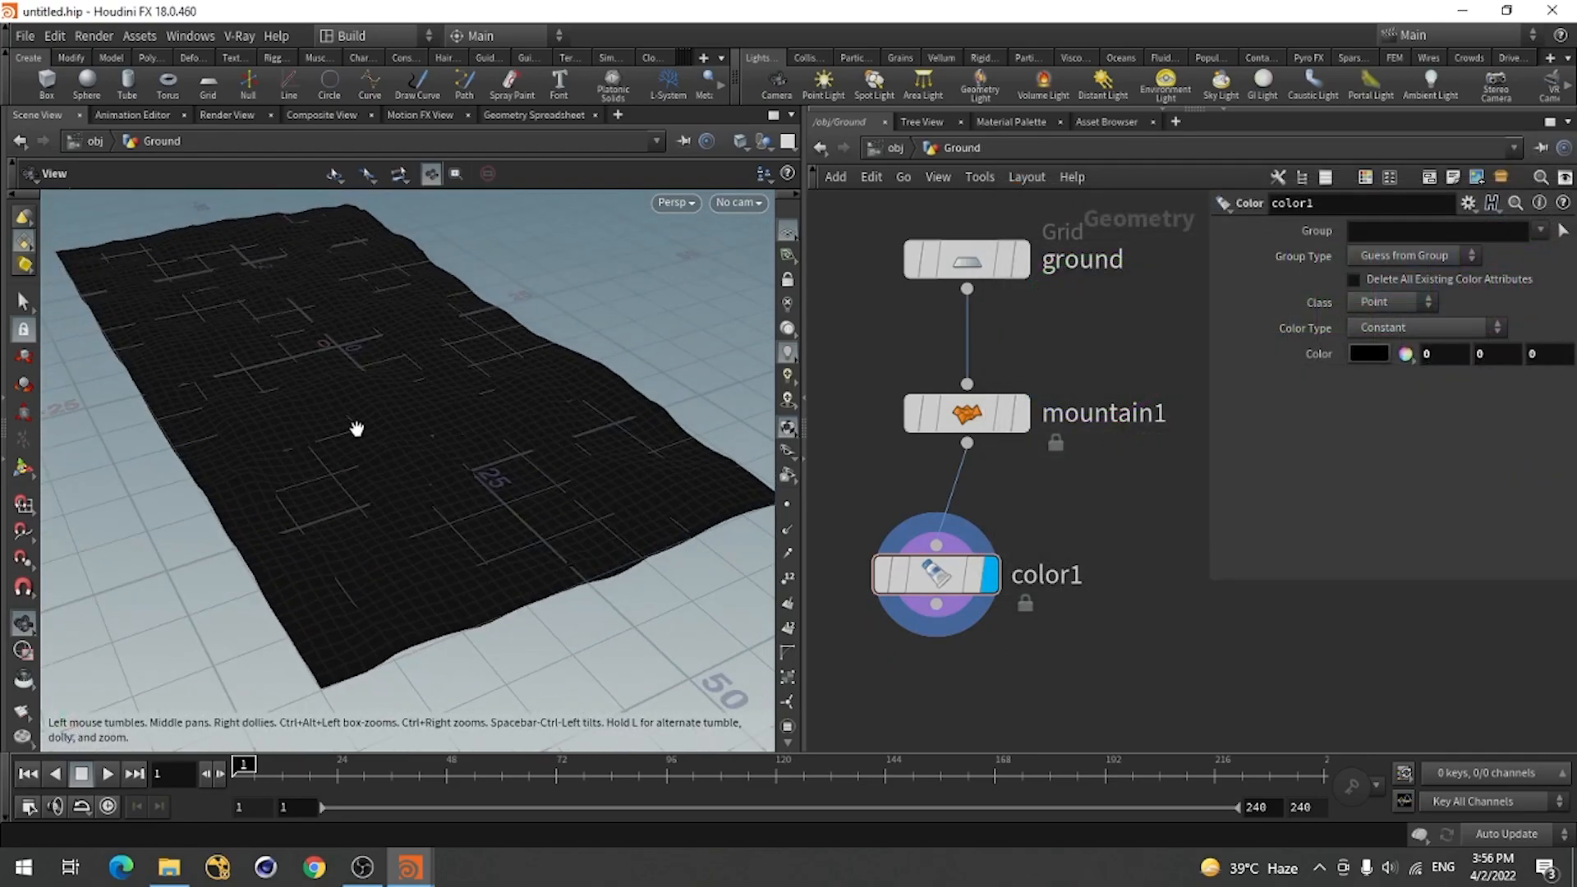
{"action": "right_click_drag", "start_coordinate": [334, 422], "coordinate": [306, 489]}
{"action": "left_click_drag", "start_coordinate": [306, 489], "coordinate": [356, 468]}
{"action": "middle_click_drag", "start_coordinate": [356, 468], "coordinate": [356, 497]}
{"action": "left_click_drag", "start_coordinate": [936, 575], "coordinate": [967, 548]}
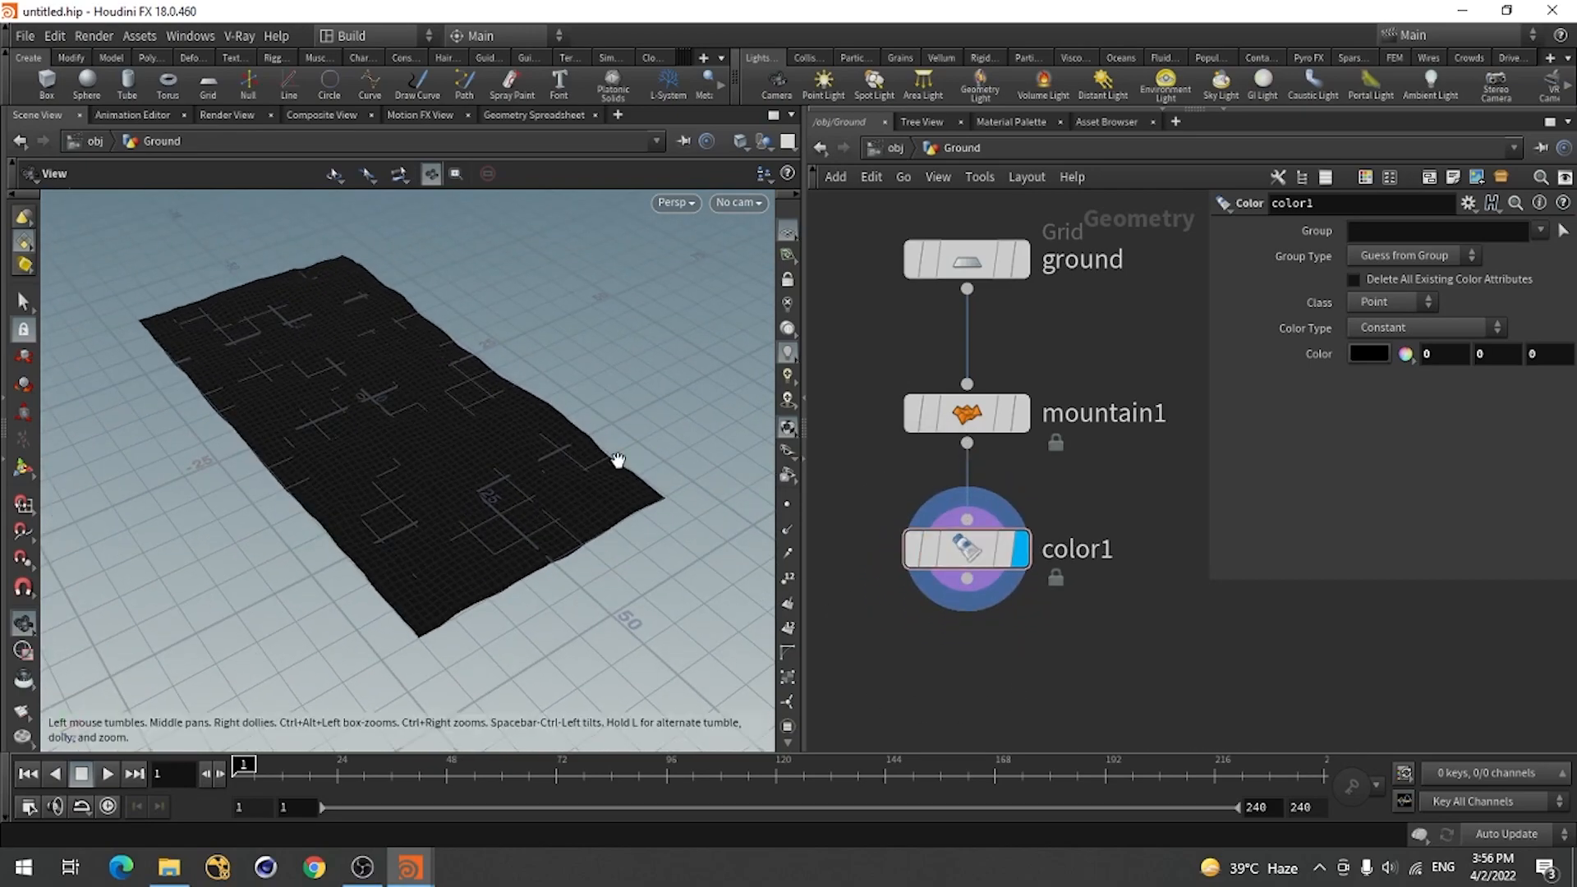
Add a Paint Attributes node below the Color node, wire it to the Color node's output and display its result.
{"action": "middle_click_drag", "start_coordinate": [1001, 689], "coordinate": [986, 587]}
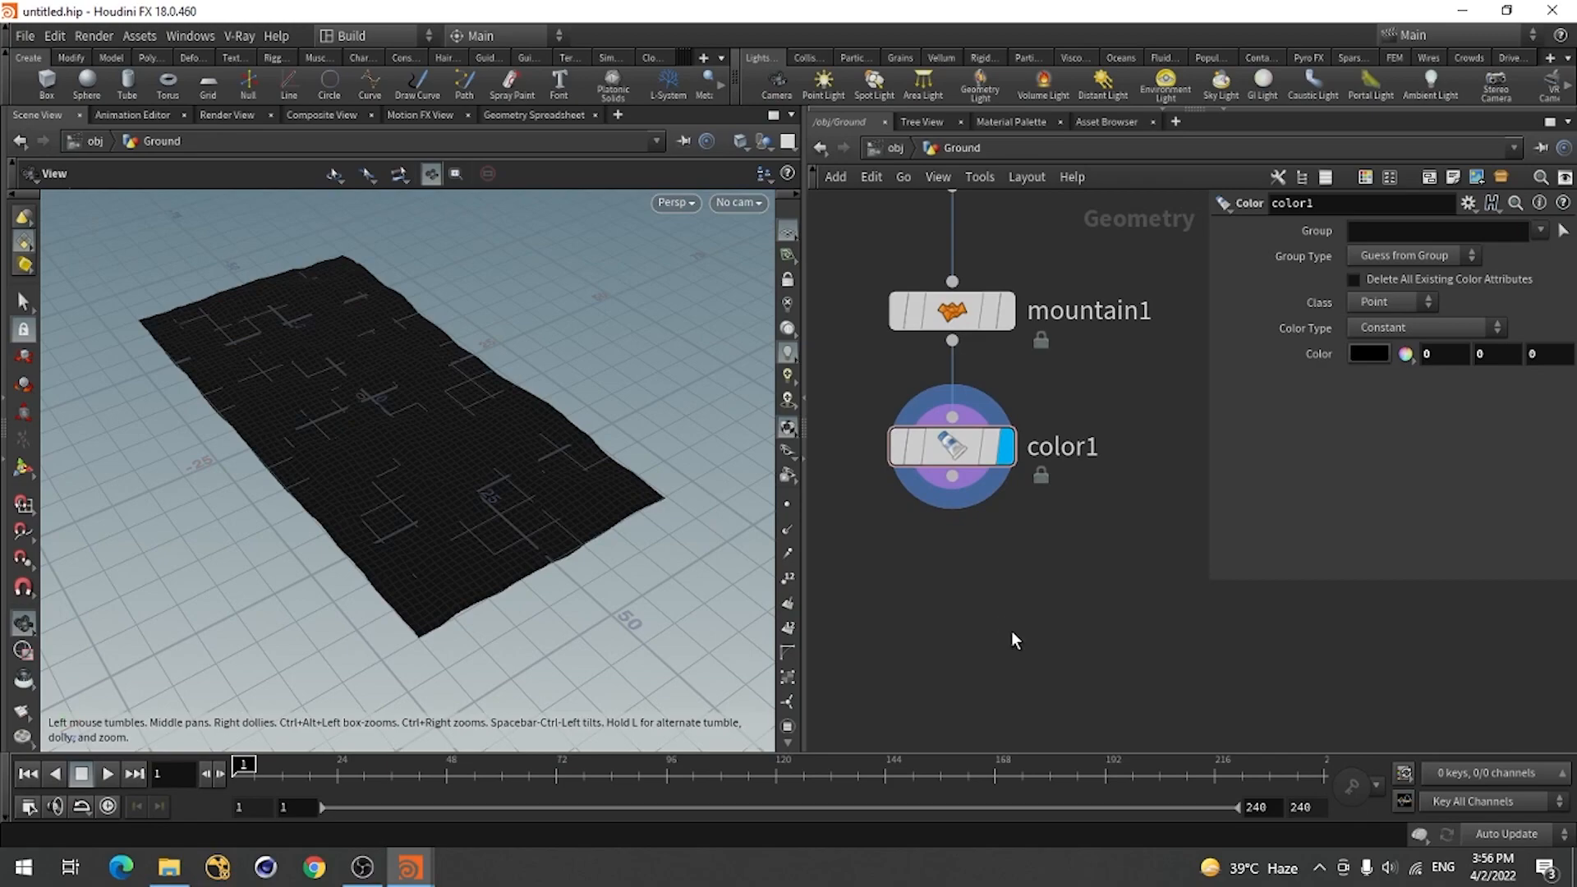
{"action": "key", "text": "Tab"}
{"action": "type", "text": "pain"}
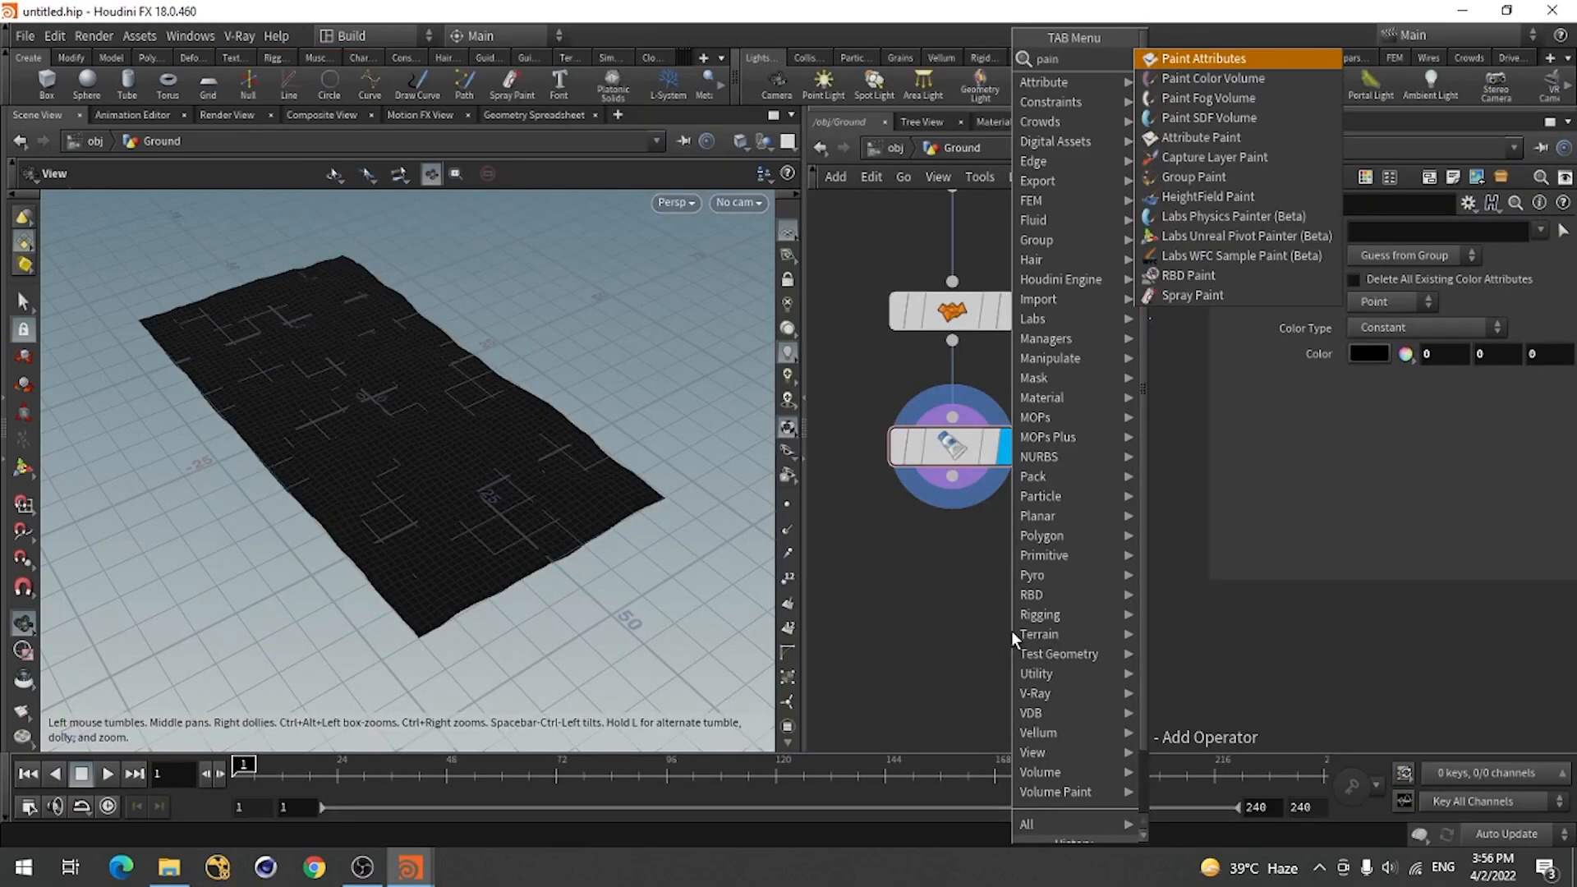
{"action": "left_click", "coordinate": [1199, 56]}
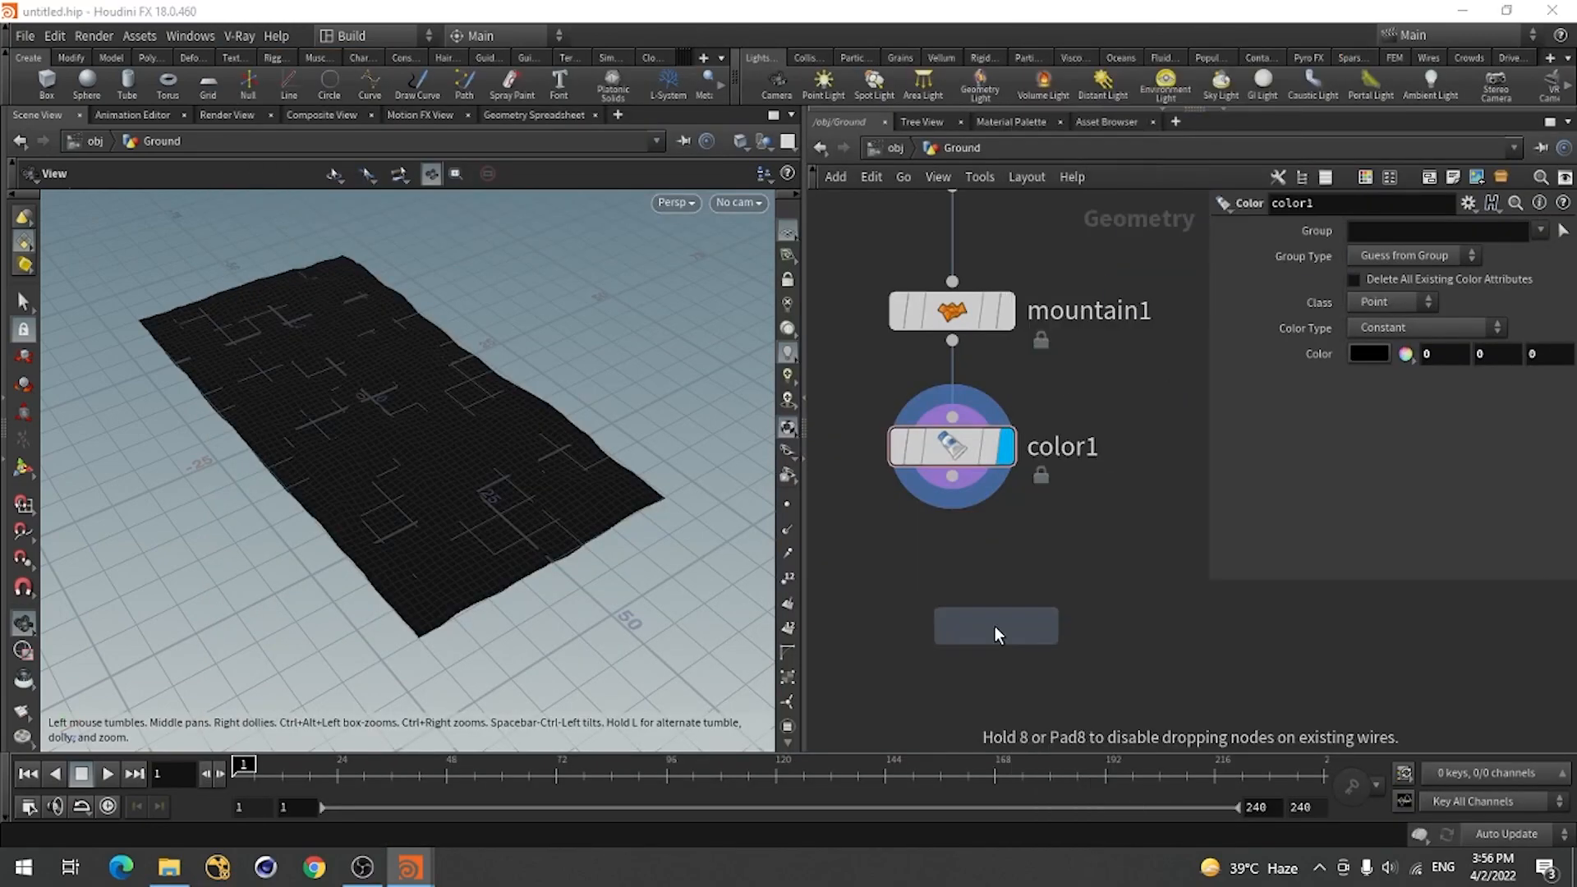
{"action": "left_click", "coordinate": [951, 597]}
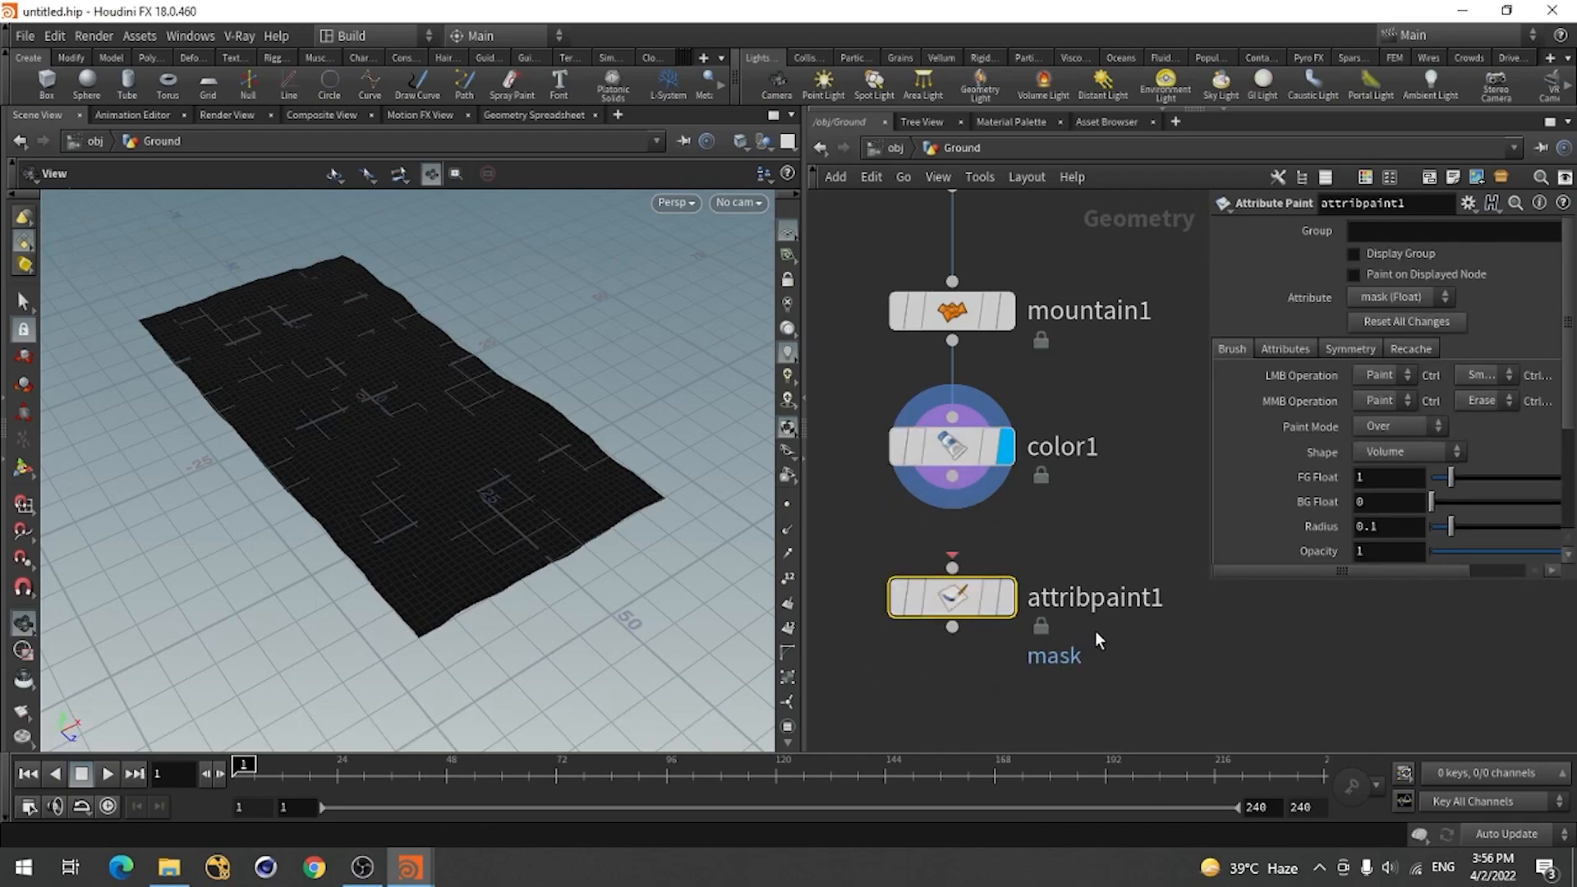
{"action": "mouse_move", "coordinate": [955, 607]}
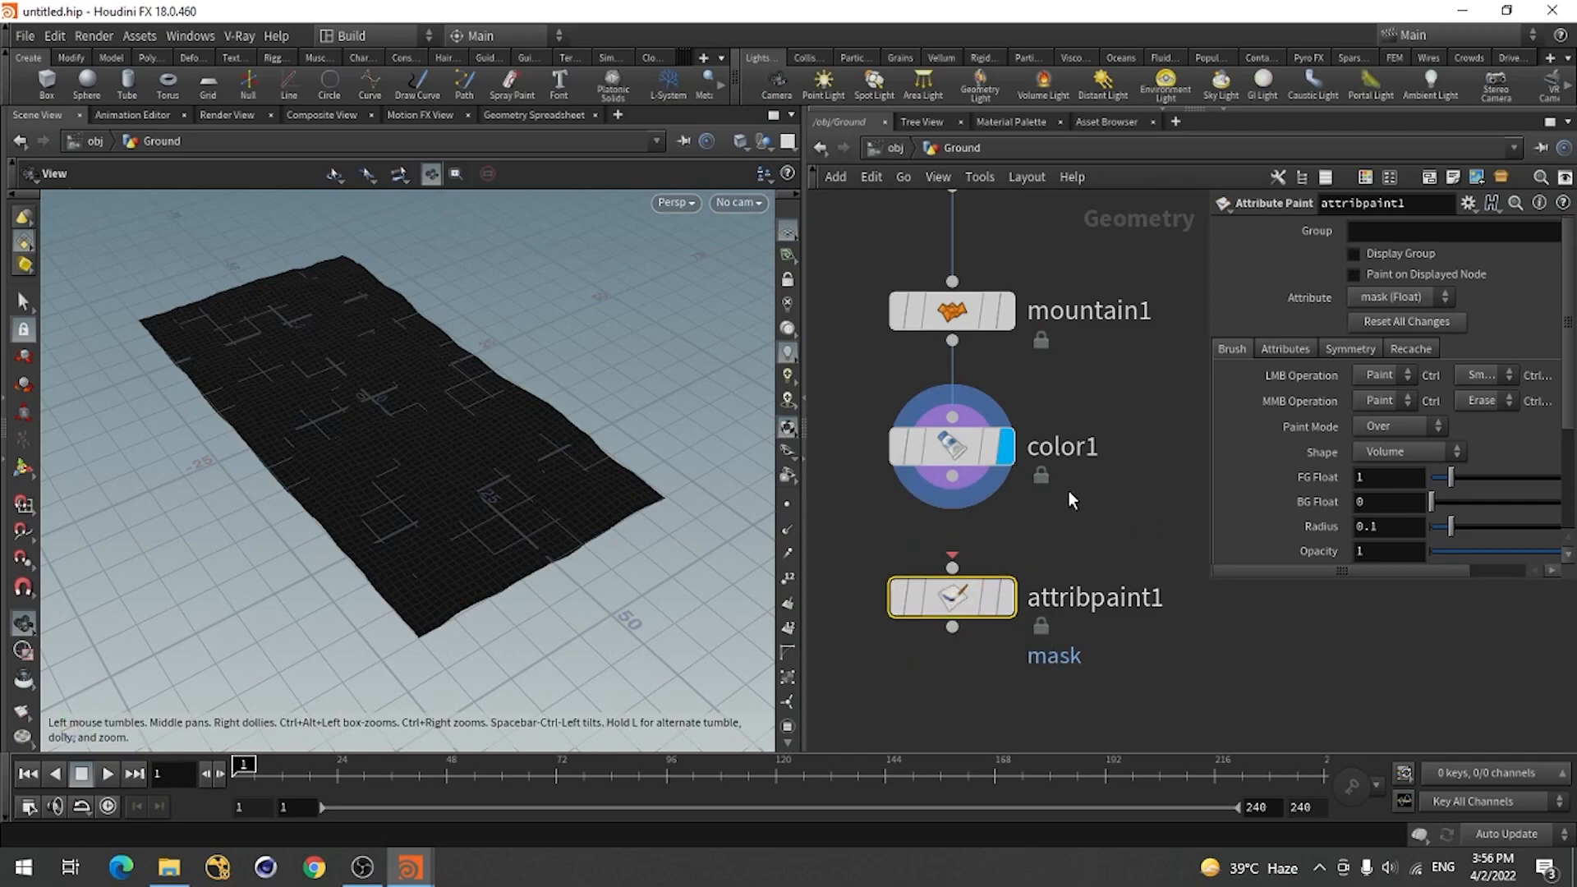
{"action": "left_click", "coordinate": [951, 476]}
{"action": "left_click", "coordinate": [964, 603]}
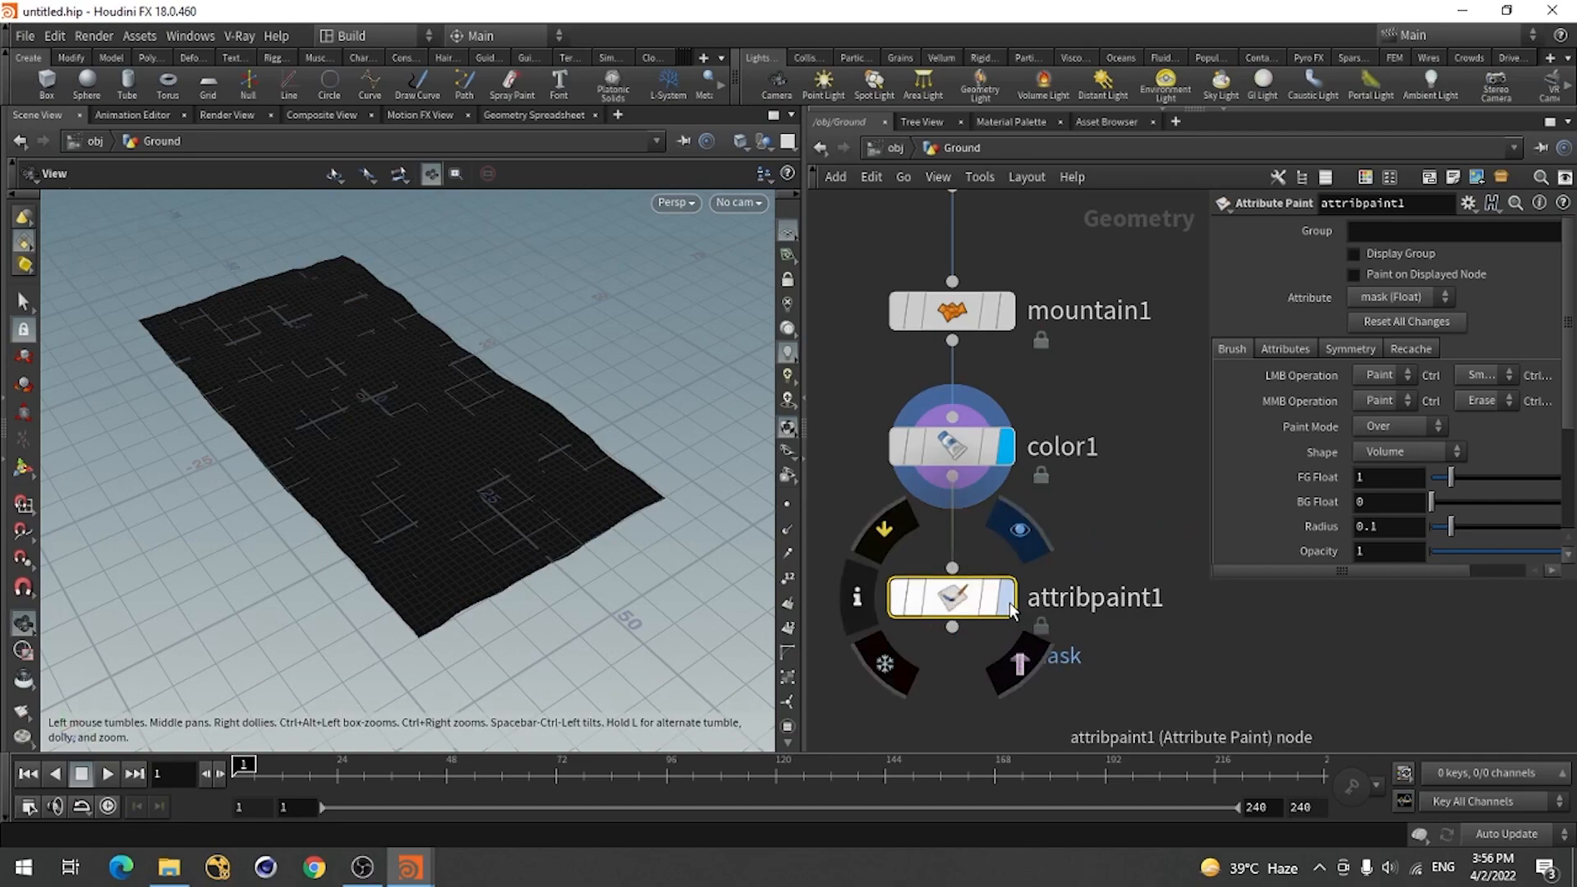
{"action": "mouse_move", "coordinate": [960, 608]}
{"action": "left_mouse_down"}
{"action": "mouse_move", "coordinate": [1005, 602]}
{"action": "mouse_move", "coordinate": [968, 580]}
{"action": "left_mouse_up"}
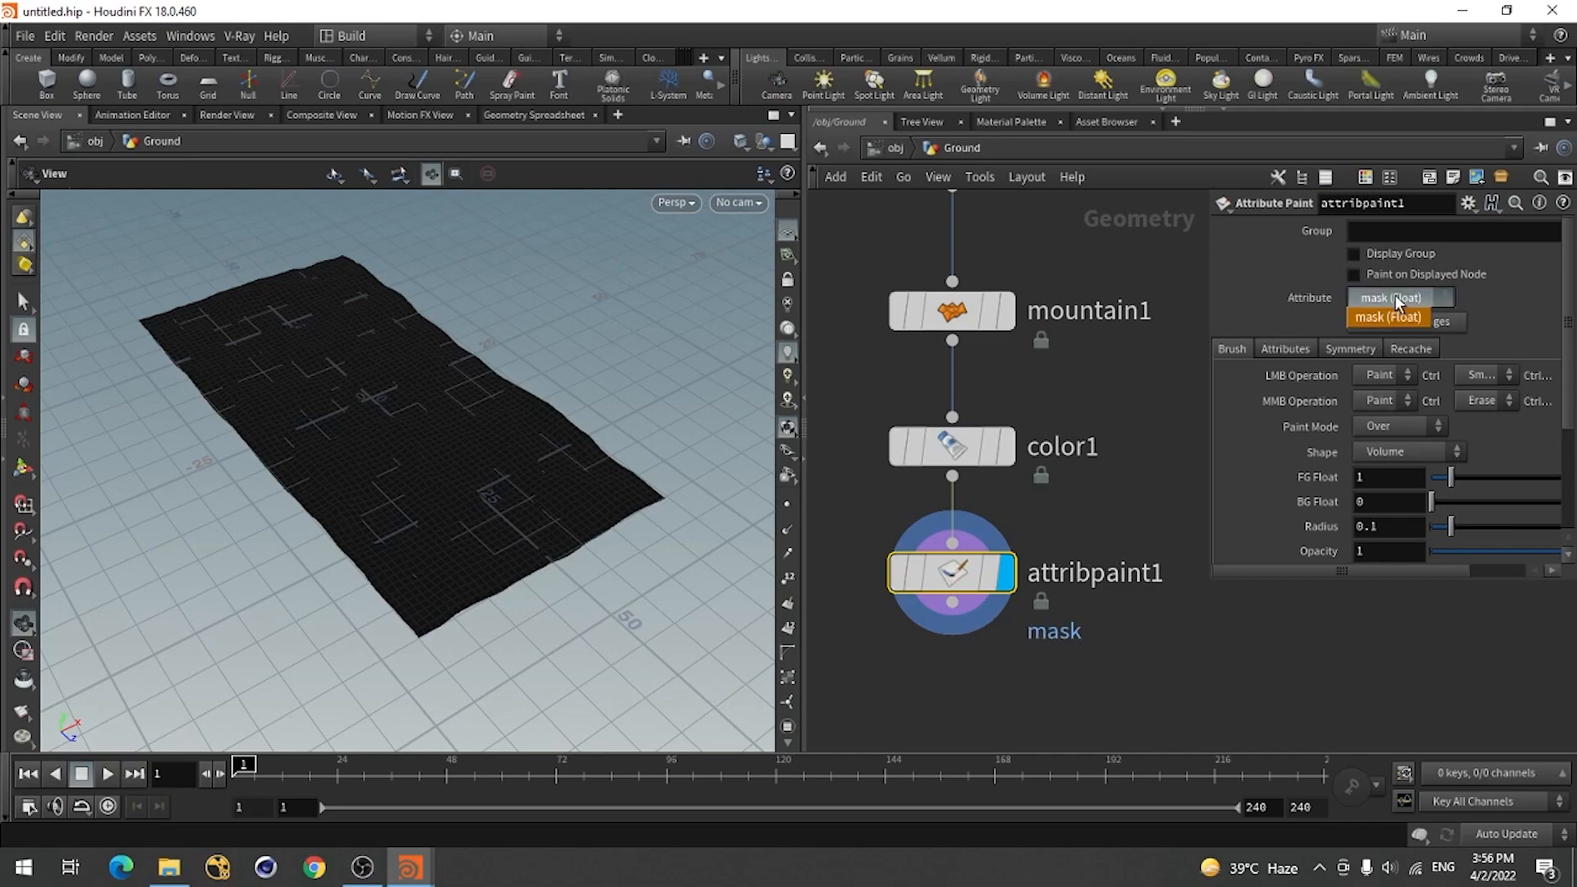
Set the Attribute Paint node's attribute name to Cd and return to its brush settings.
{"action": "left_click", "coordinate": [1286, 348]}
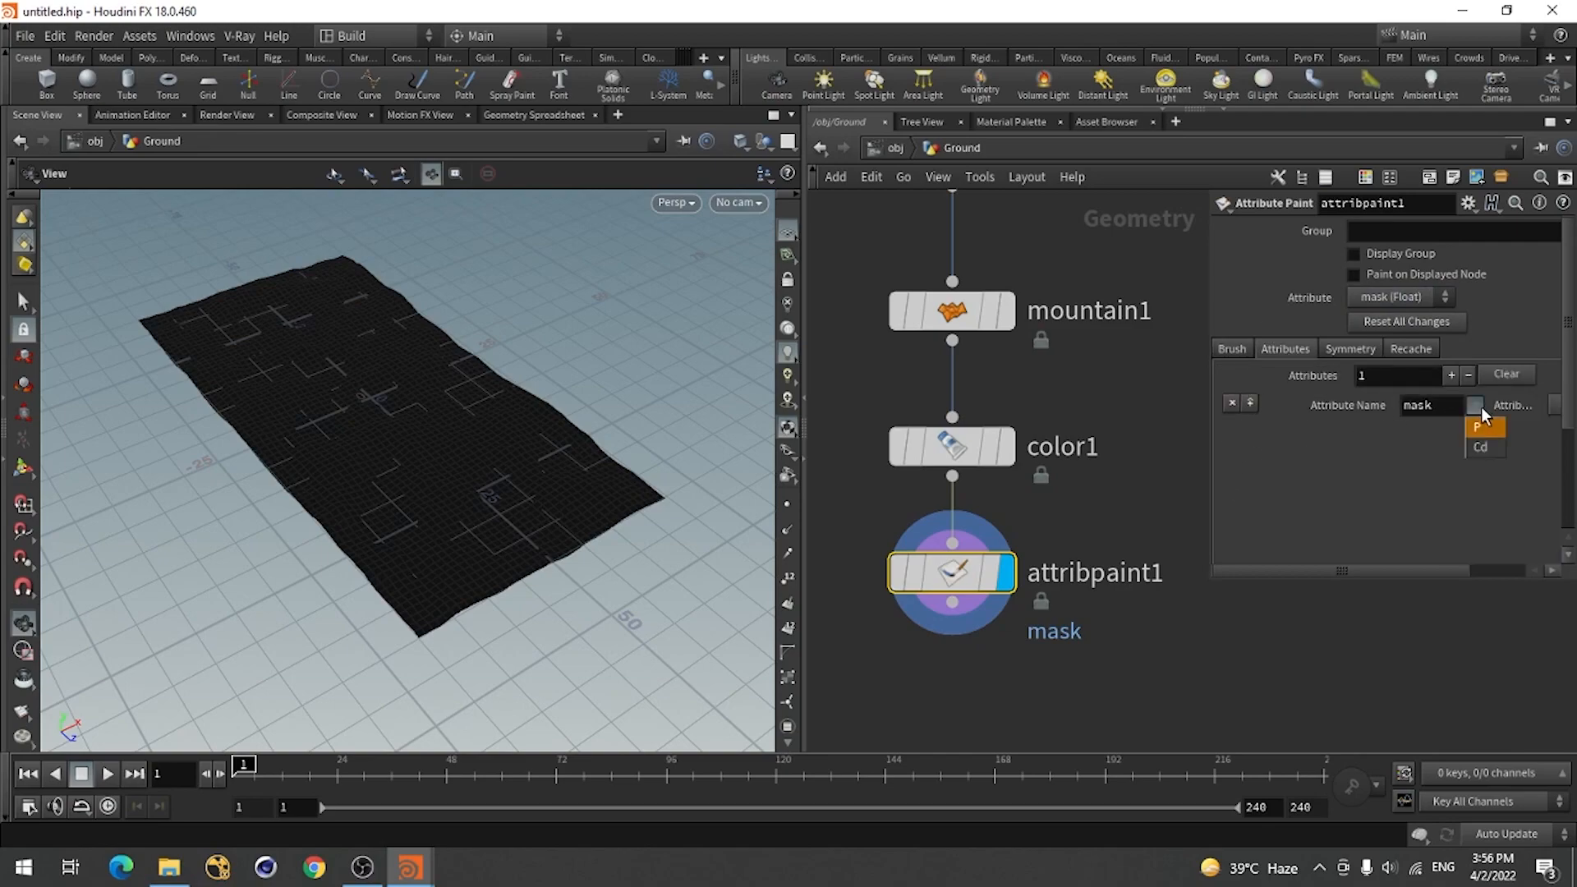
{"action": "left_click", "coordinate": [1480, 447]}
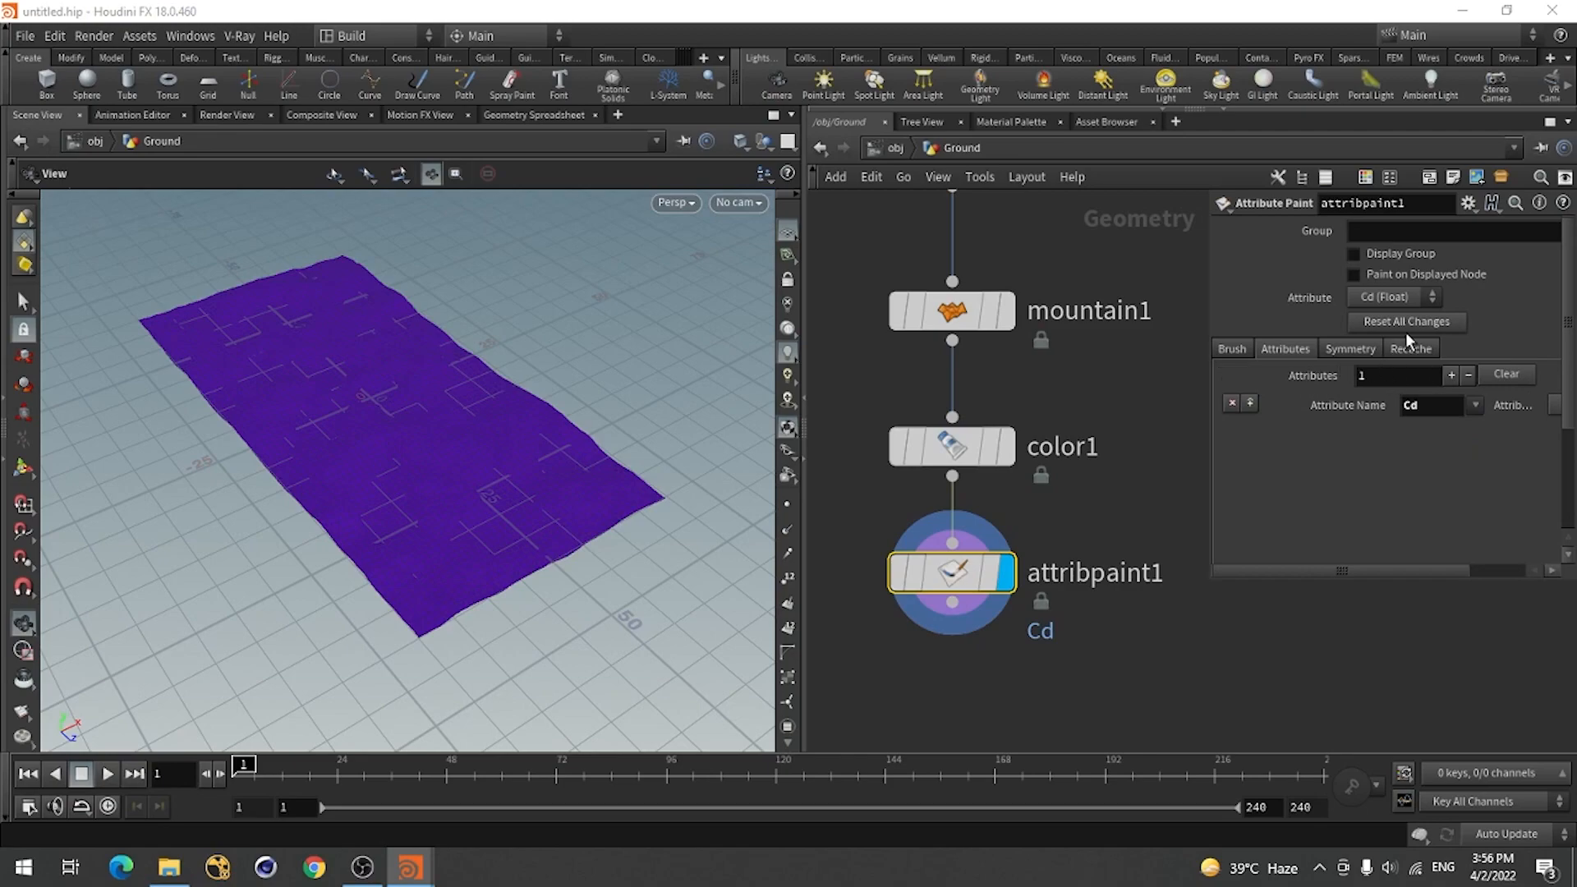
{"action": "left_click", "coordinate": [1228, 349]}
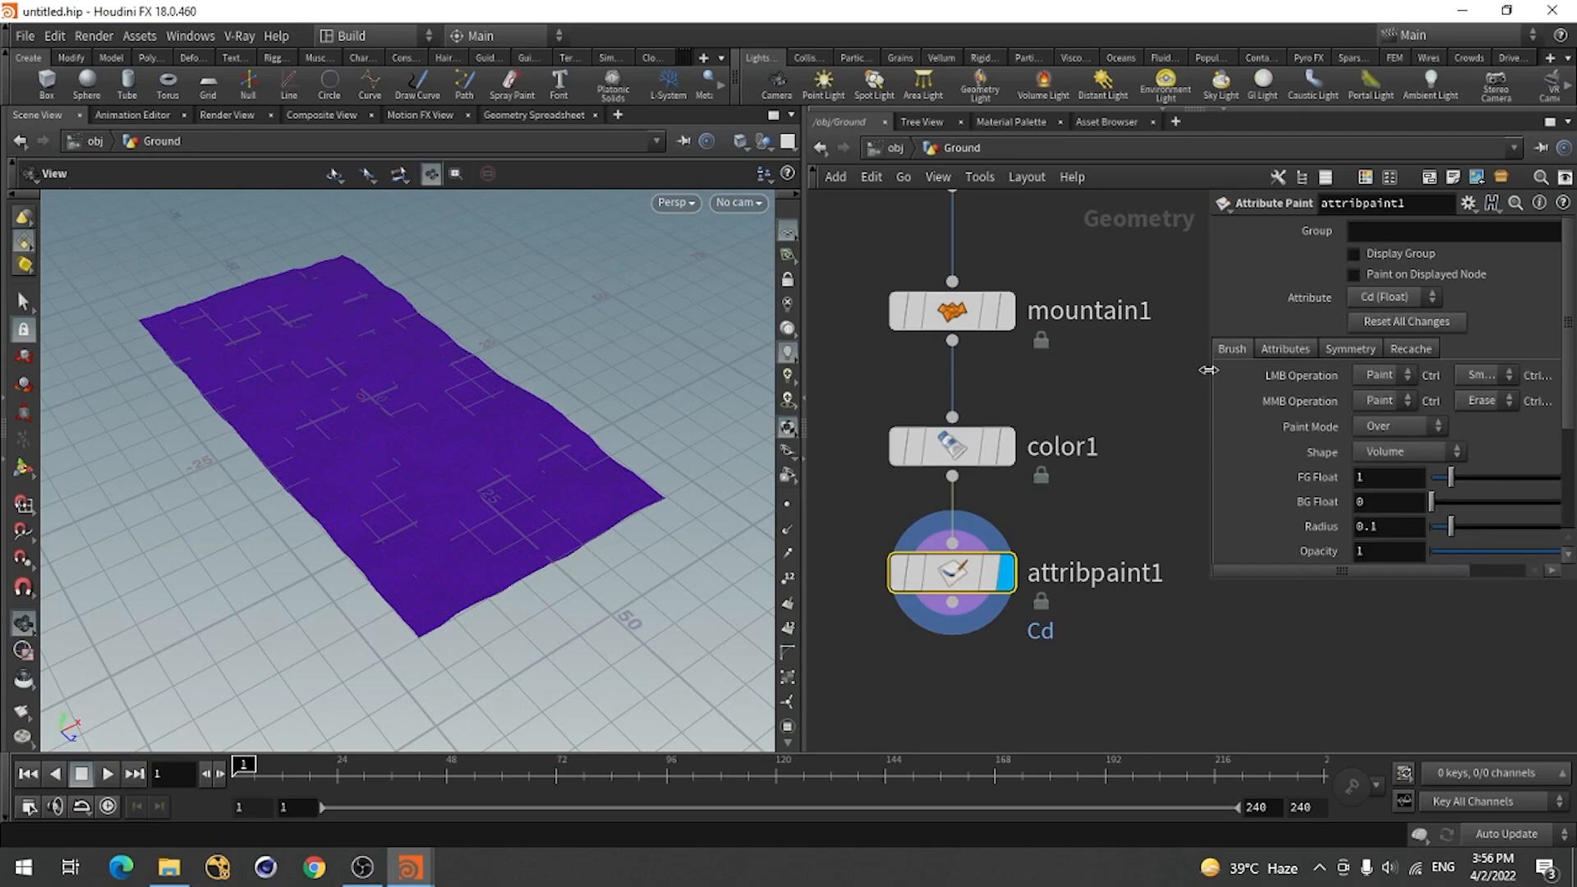
{"action": "left_click_drag", "start_coordinate": [1208, 370], "coordinate": [1192, 370]}
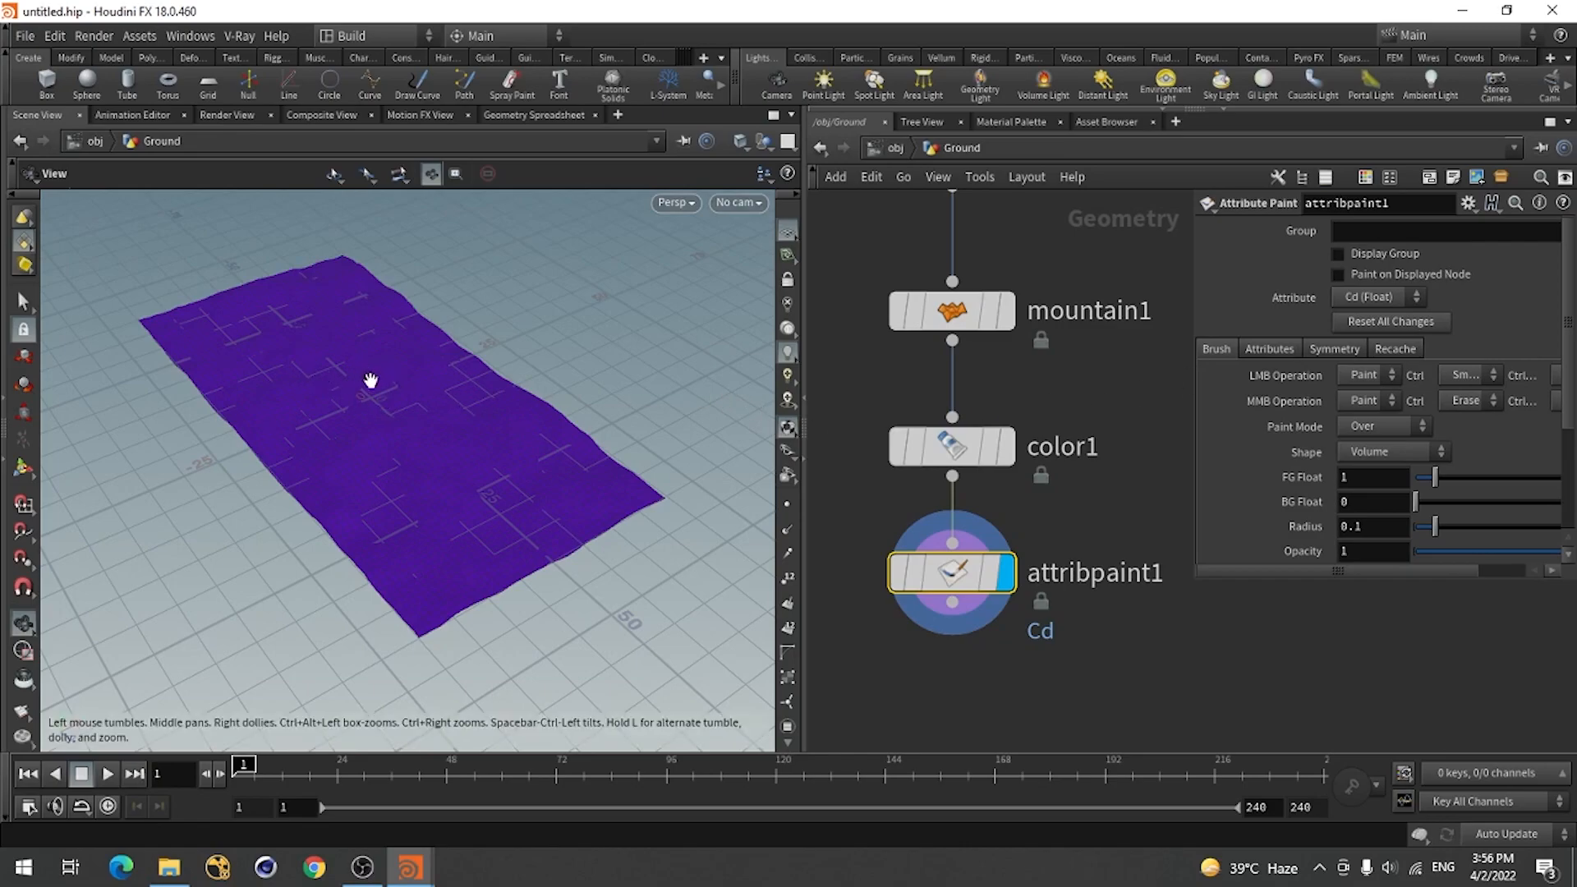
Activate interactive painting for the Attribute Paint node in the scene view and examine the brush size on the terrain.
{"action": "left_click_drag", "start_coordinate": [403, 465], "coordinate": [365, 468]}
{"action": "right_click_drag", "start_coordinate": [365, 468], "coordinate": [626, 422]}
{"action": "left_click_drag", "start_coordinate": [626, 422], "coordinate": [413, 455]}
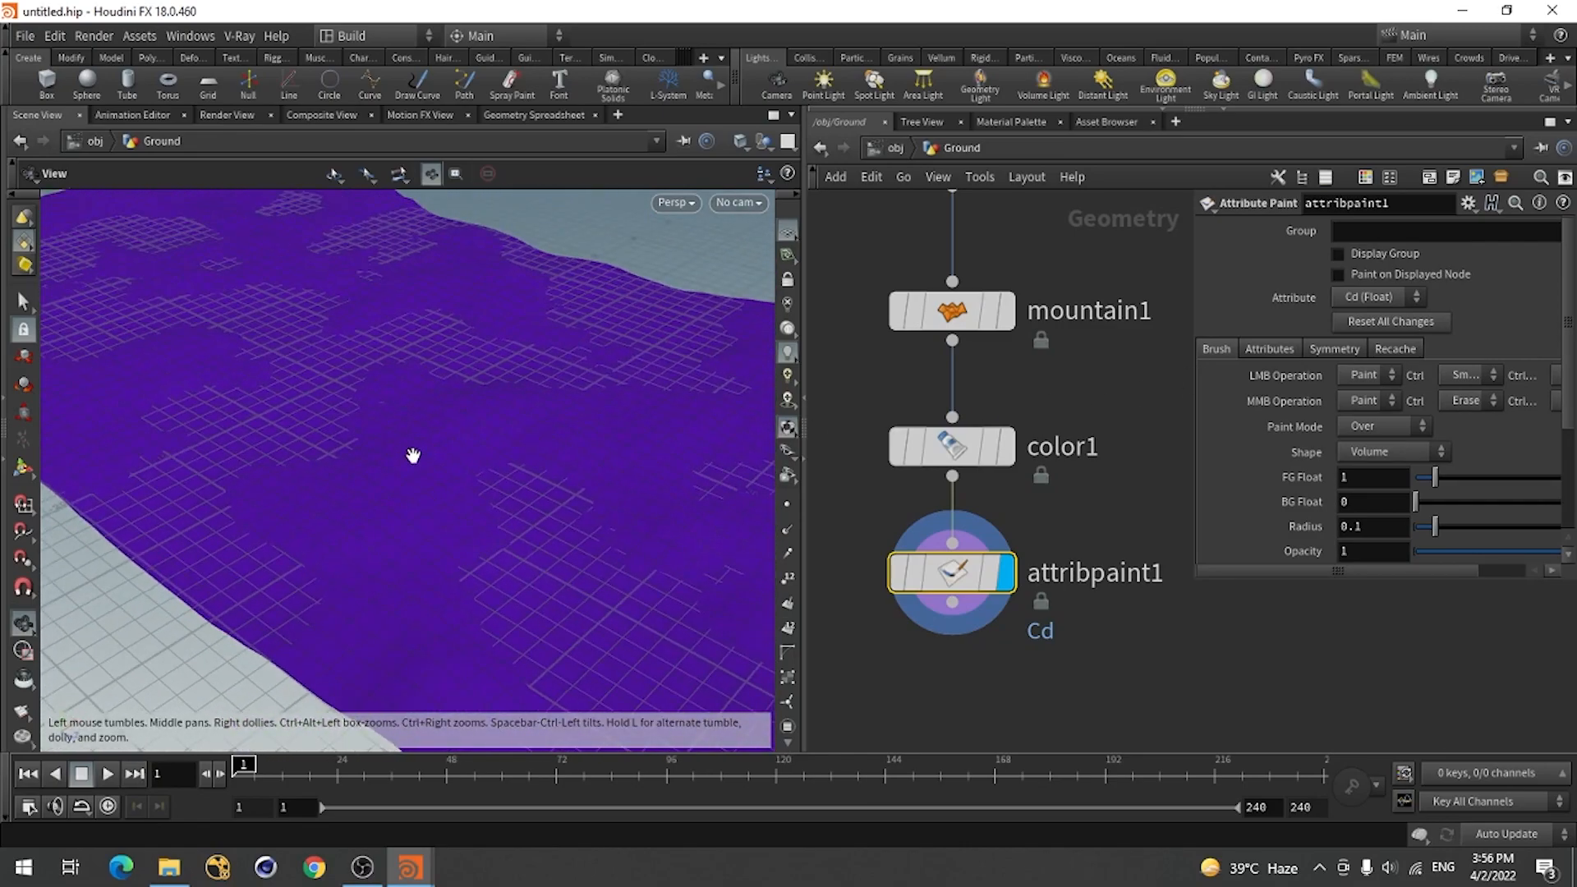
{"action": "left_click", "coordinate": [22, 469]}
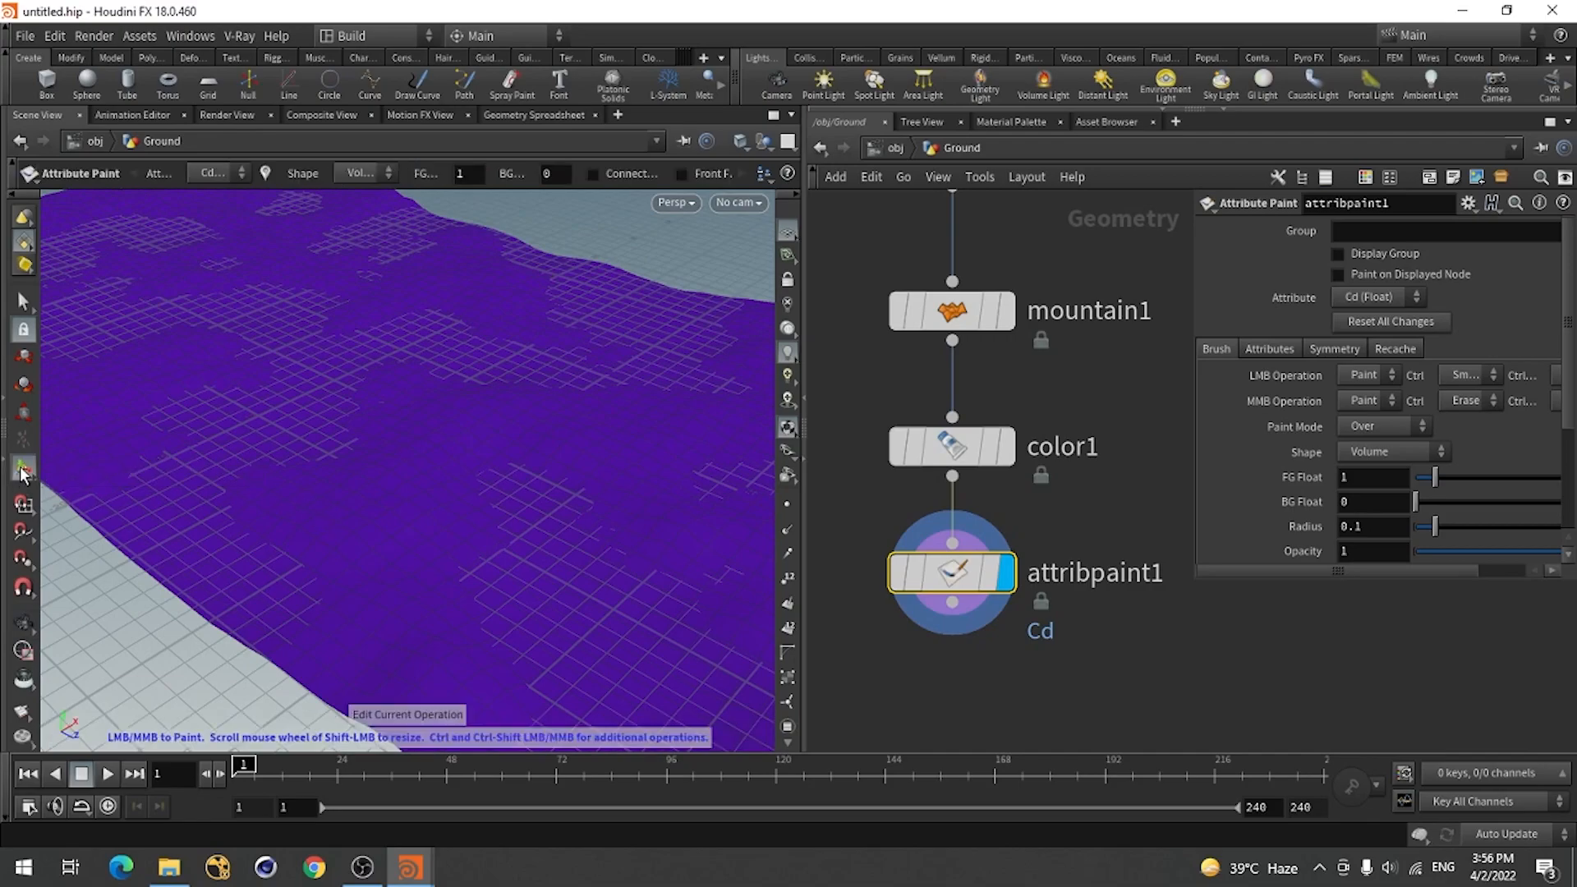
{"action": "mouse_move", "coordinate": [366, 496]}
{"action": "right_mouse_down", "text": "alt"}
{"action": "mouse_move", "coordinate": [447, 535]}
{"action": "mouse_move", "coordinate": [400, 506]}
{"action": "right_mouse_up", "text": "alt"}
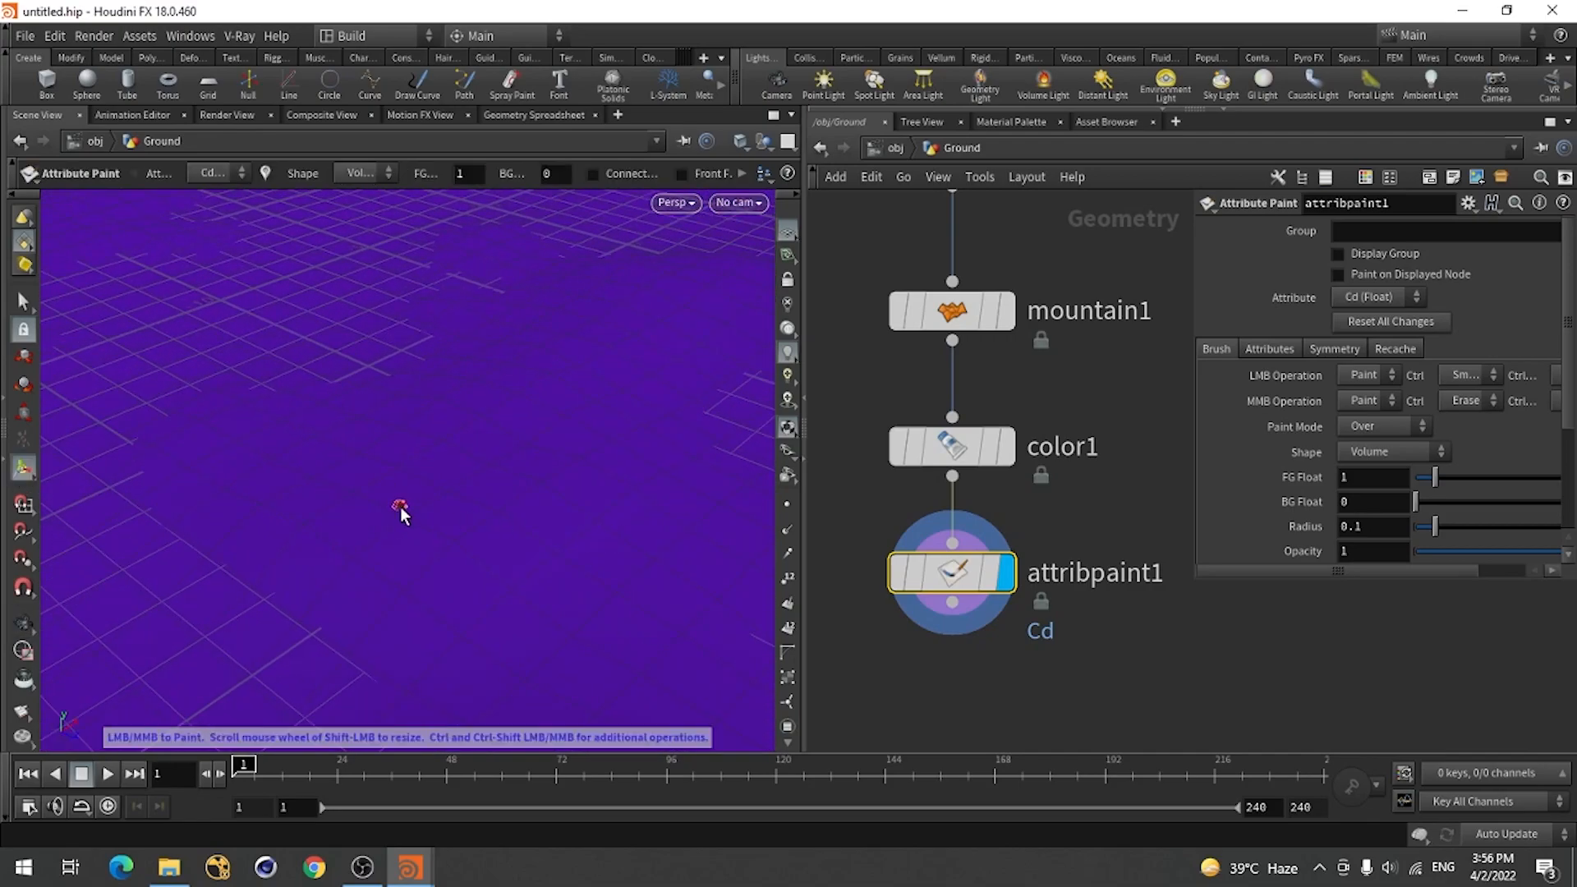
{"action": "mouse_move", "coordinate": [468, 455]}
{"action": "right_mouse_down", "text": "alt"}
{"action": "mouse_move", "coordinate": [362, 521]}
{"action": "mouse_move", "coordinate": [260, 532]}
{"action": "right_mouse_up", "text": "alt"}
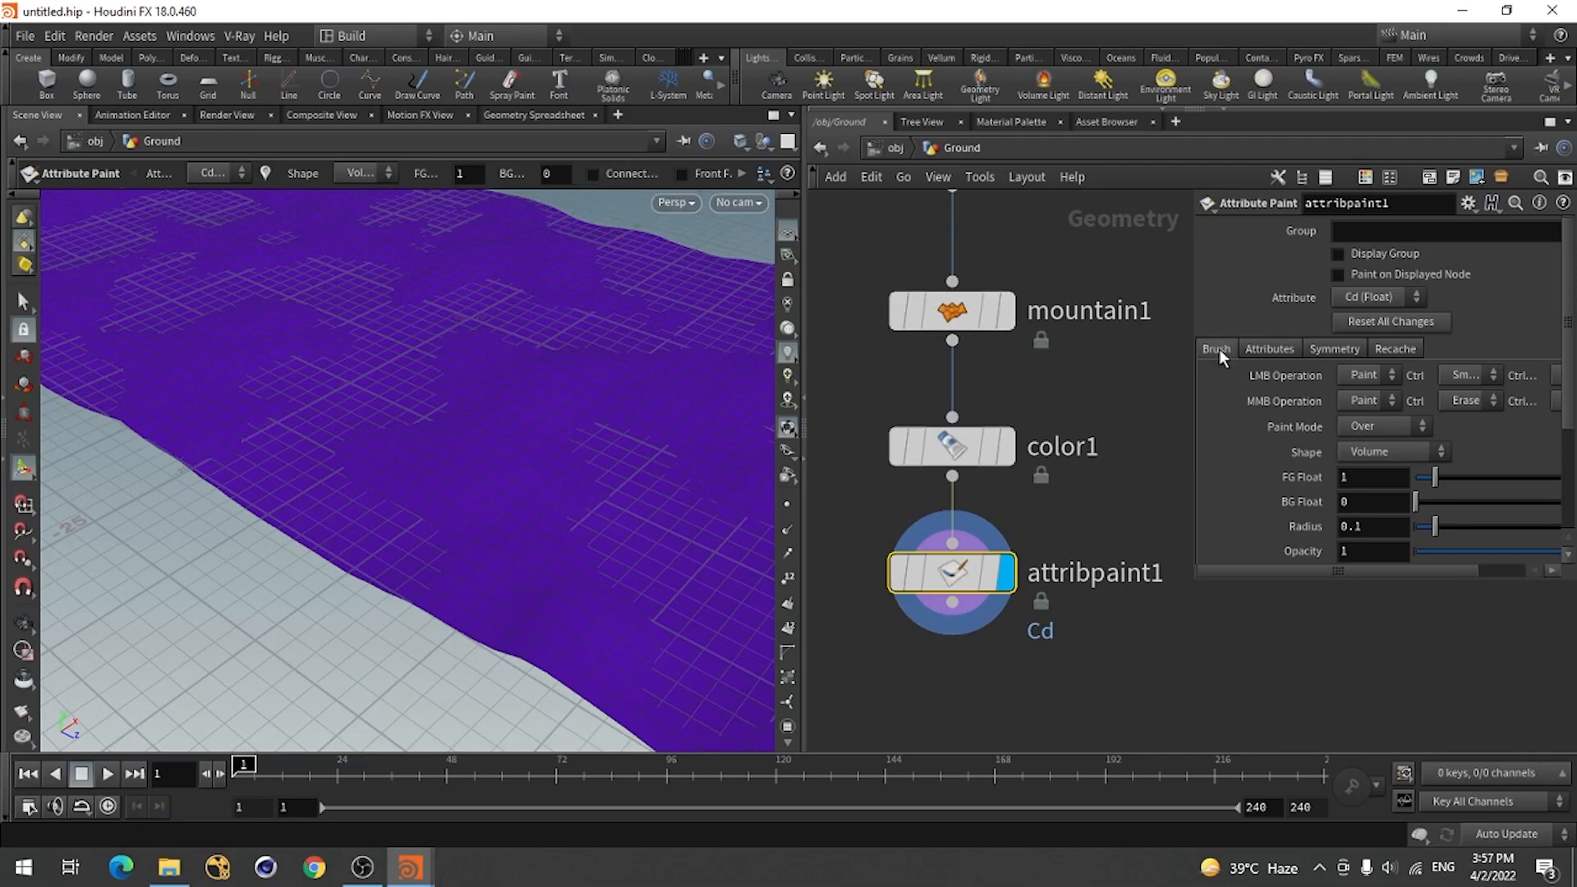
Set the Attribute Paint brush radius to 0.811 and widen the scene view slightly.
{"action": "scroll", "coordinate": [1437, 427], "scroll_direction": "down", "scroll_amount": 4}
{"action": "left_click_drag", "start_coordinate": [1435, 426], "coordinate": [1472, 424]}
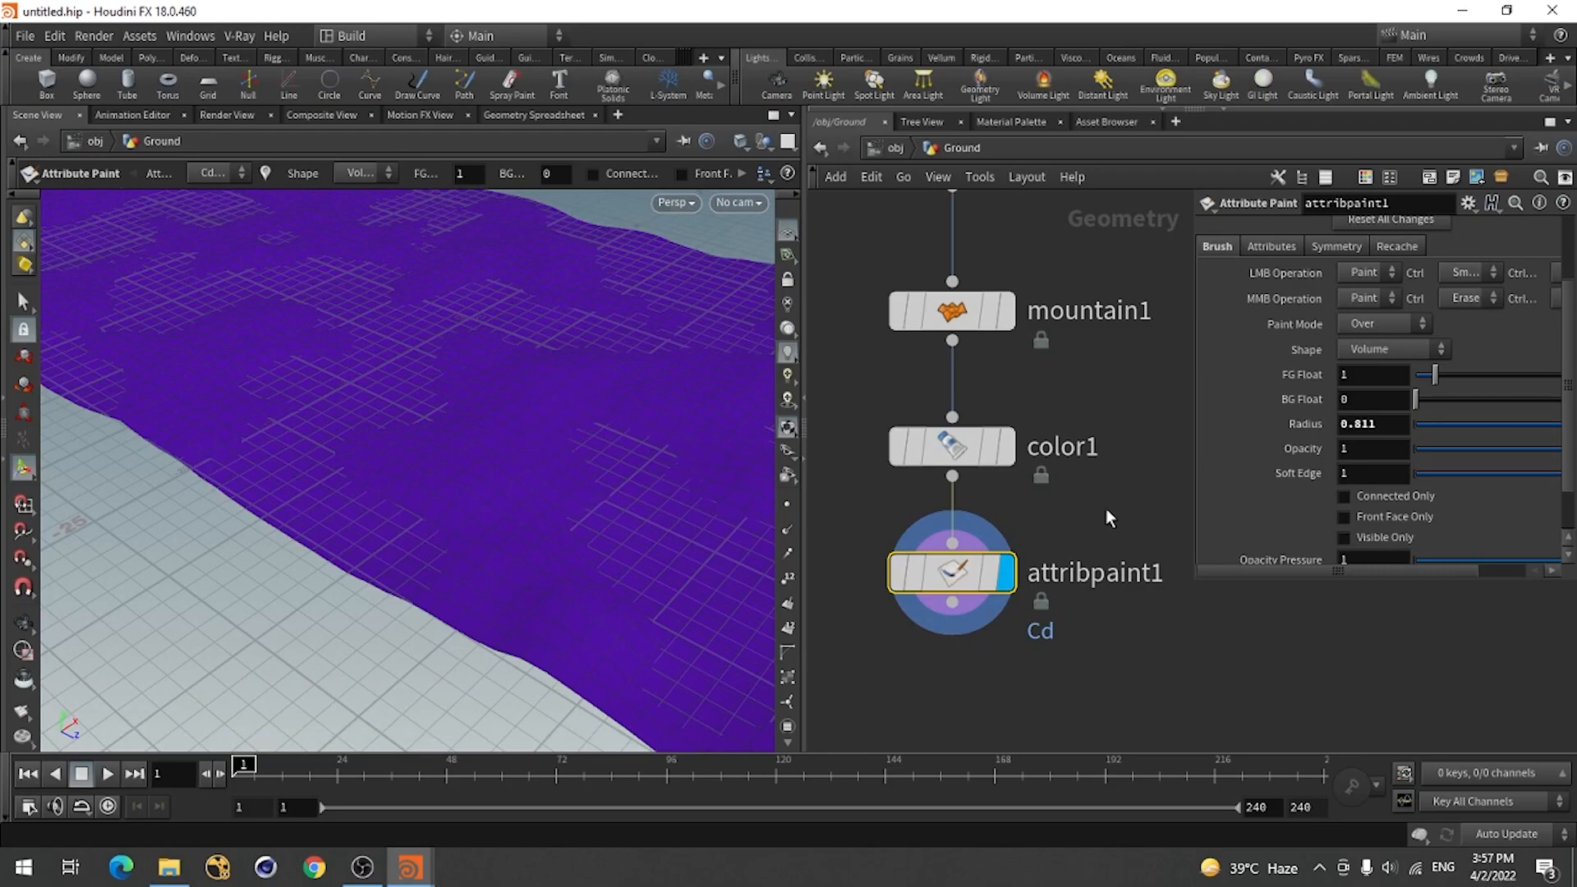
{"action": "scroll", "coordinate": [1249, 450], "scroll_direction": "down", "scroll_amount": 3}
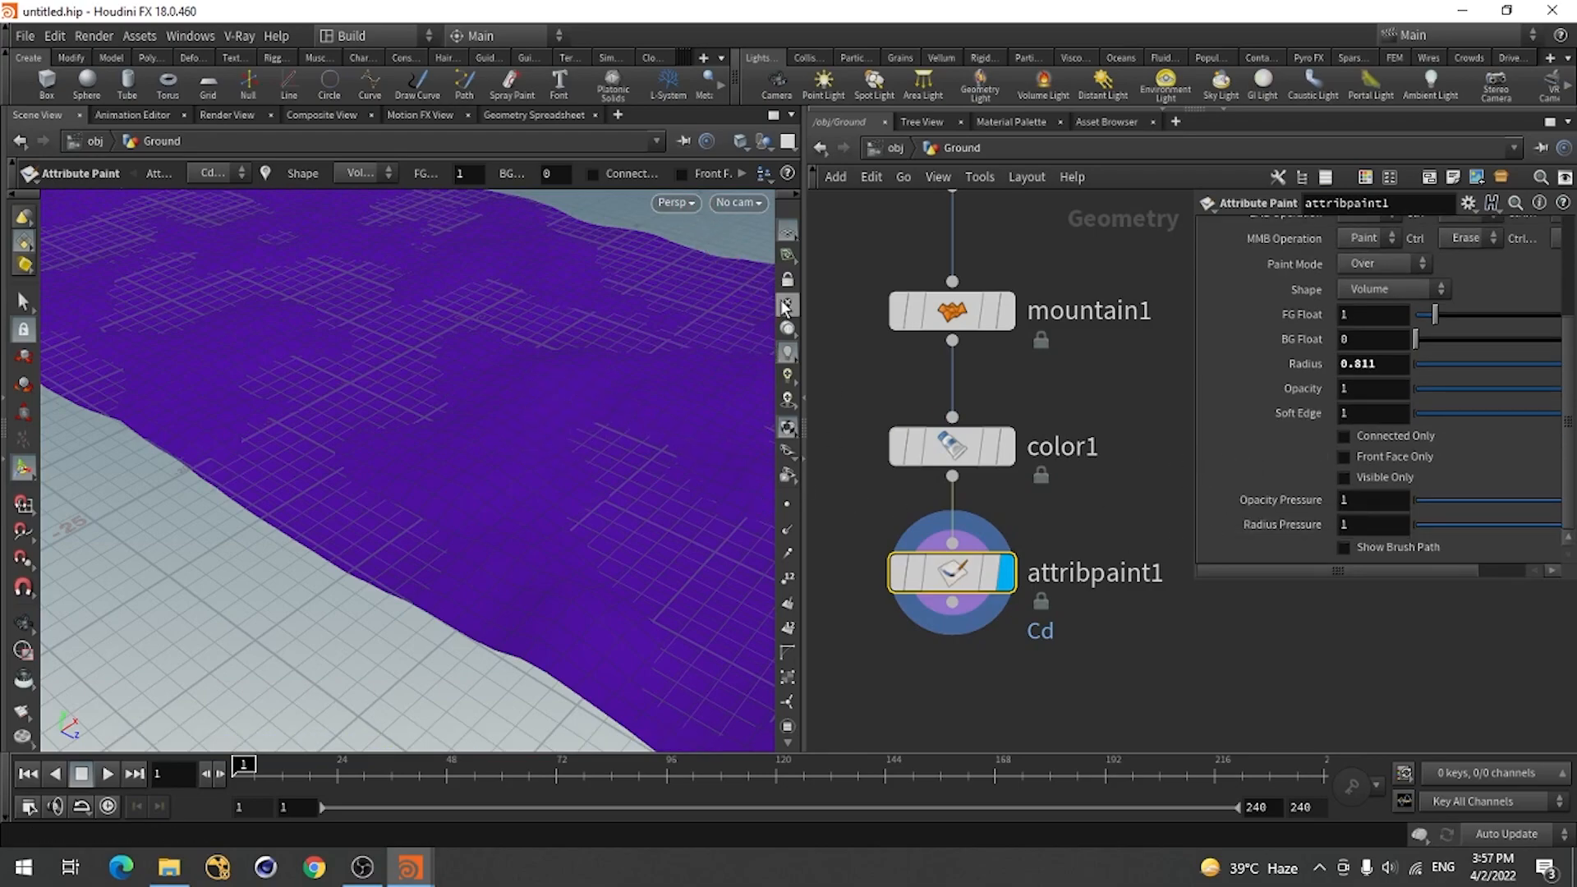
{"action": "mouse_move", "coordinate": [803, 312]}
{"action": "left_mouse_down"}
{"action": "mouse_move", "coordinate": [984, 312]}
{"action": "mouse_move", "coordinate": [822, 312]}
{"action": "left_mouse_up"}
{"action": "right_click_drag", "start_coordinate": [465, 424], "coordinate": [387, 446]}
{"action": "mouse_move", "coordinate": [387, 447]}
{"action": "left_mouse_down"}
{"action": "mouse_move", "coordinate": [440, 427]}
{"action": "mouse_move", "coordinate": [390, 482]}
{"action": "left_mouse_up"}
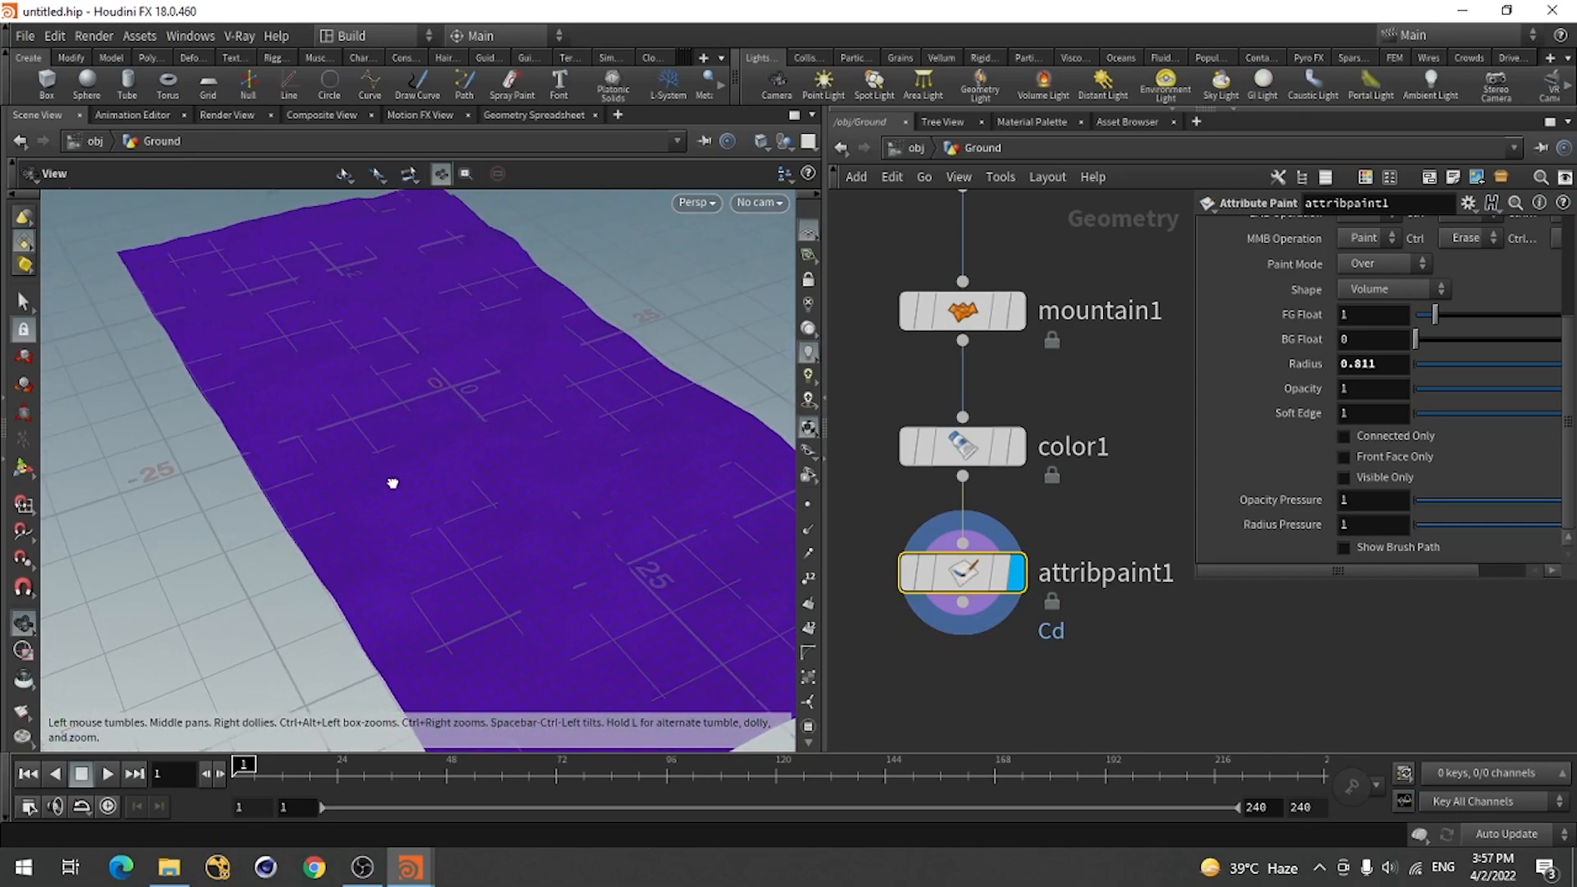
Examine the Attribute Paint node's attribute, symmetry and brush settings, including the available paint modes.
{"action": "key", "text": "Return"}
{"action": "scroll", "coordinate": [1261, 386], "scroll_direction": "up", "scroll_amount": 5}
{"action": "left_click", "coordinate": [1276, 348]}
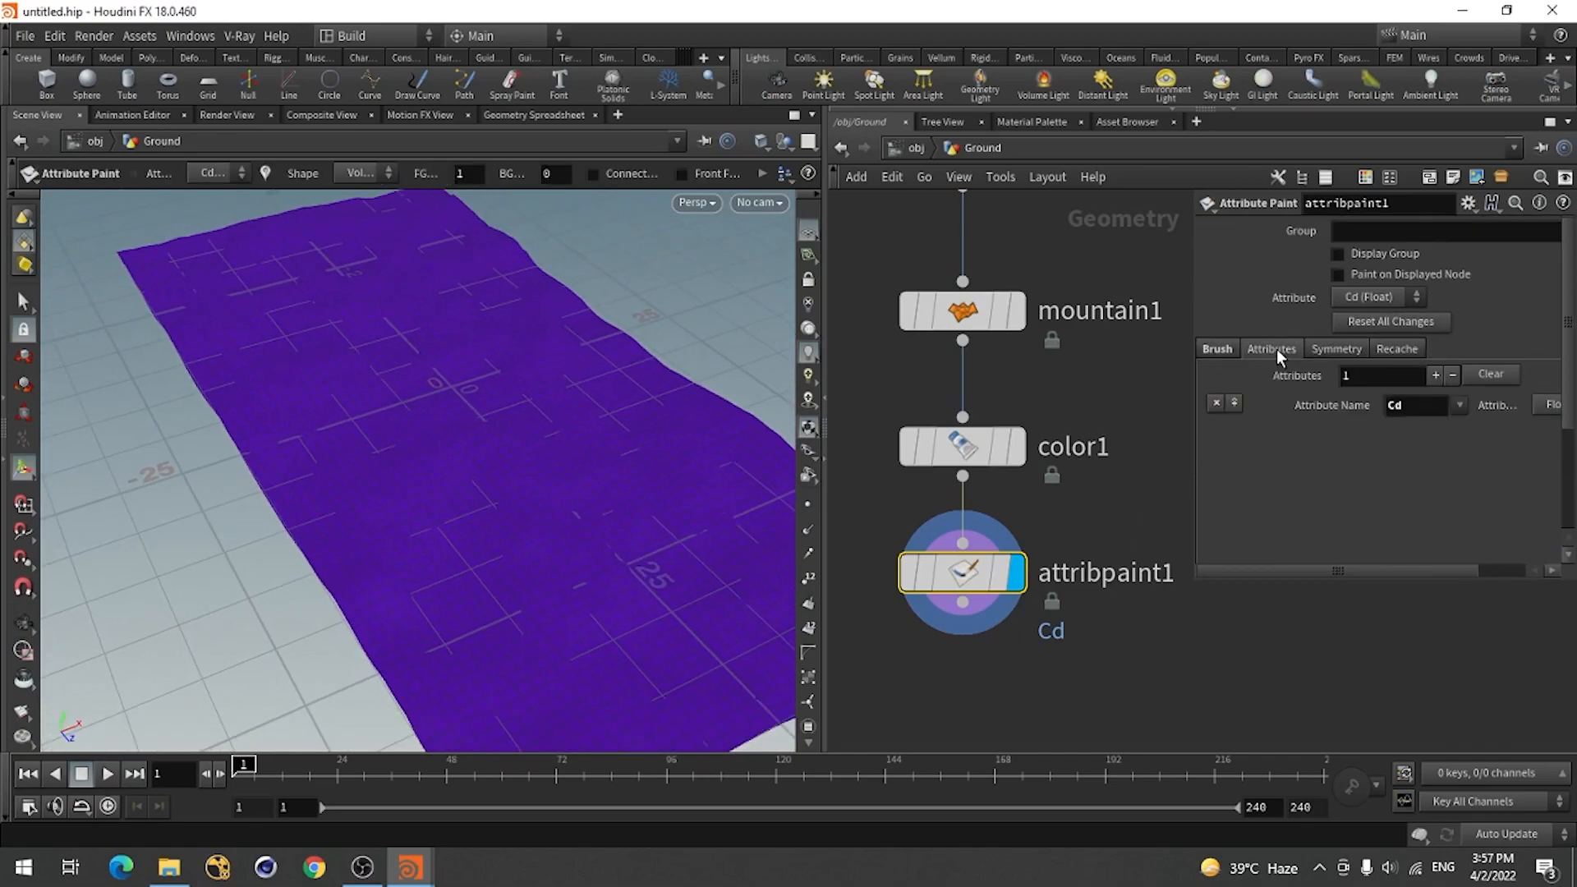
{"action": "left_click", "coordinate": [1335, 347]}
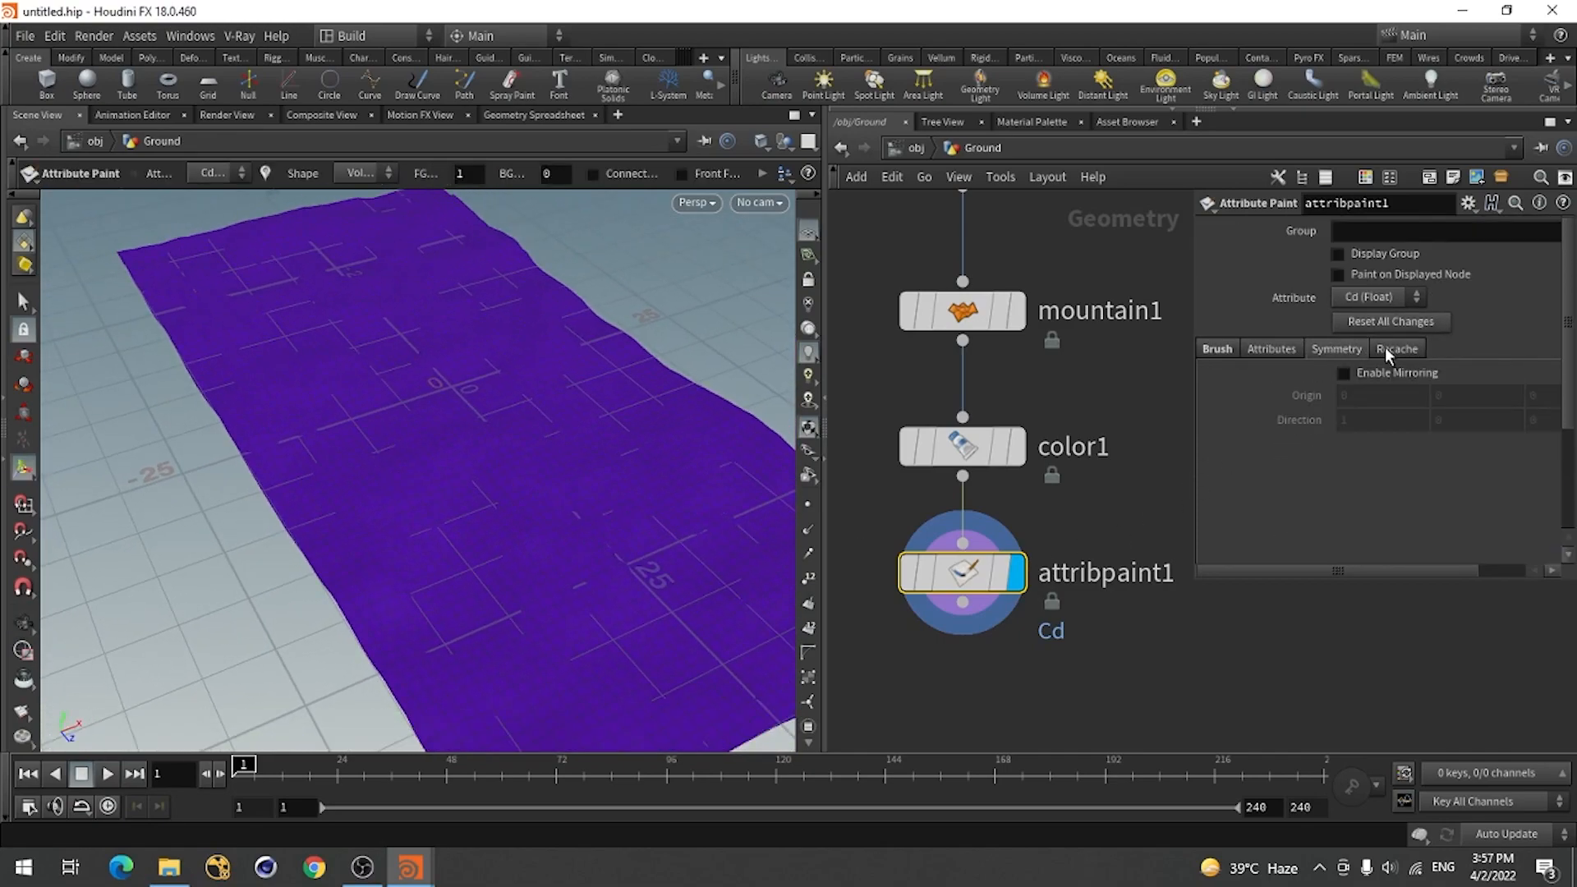
{"action": "left_click", "coordinate": [1224, 352]}
{"action": "scroll", "coordinate": [1234, 463], "scroll_direction": "down", "scroll_amount": 2}
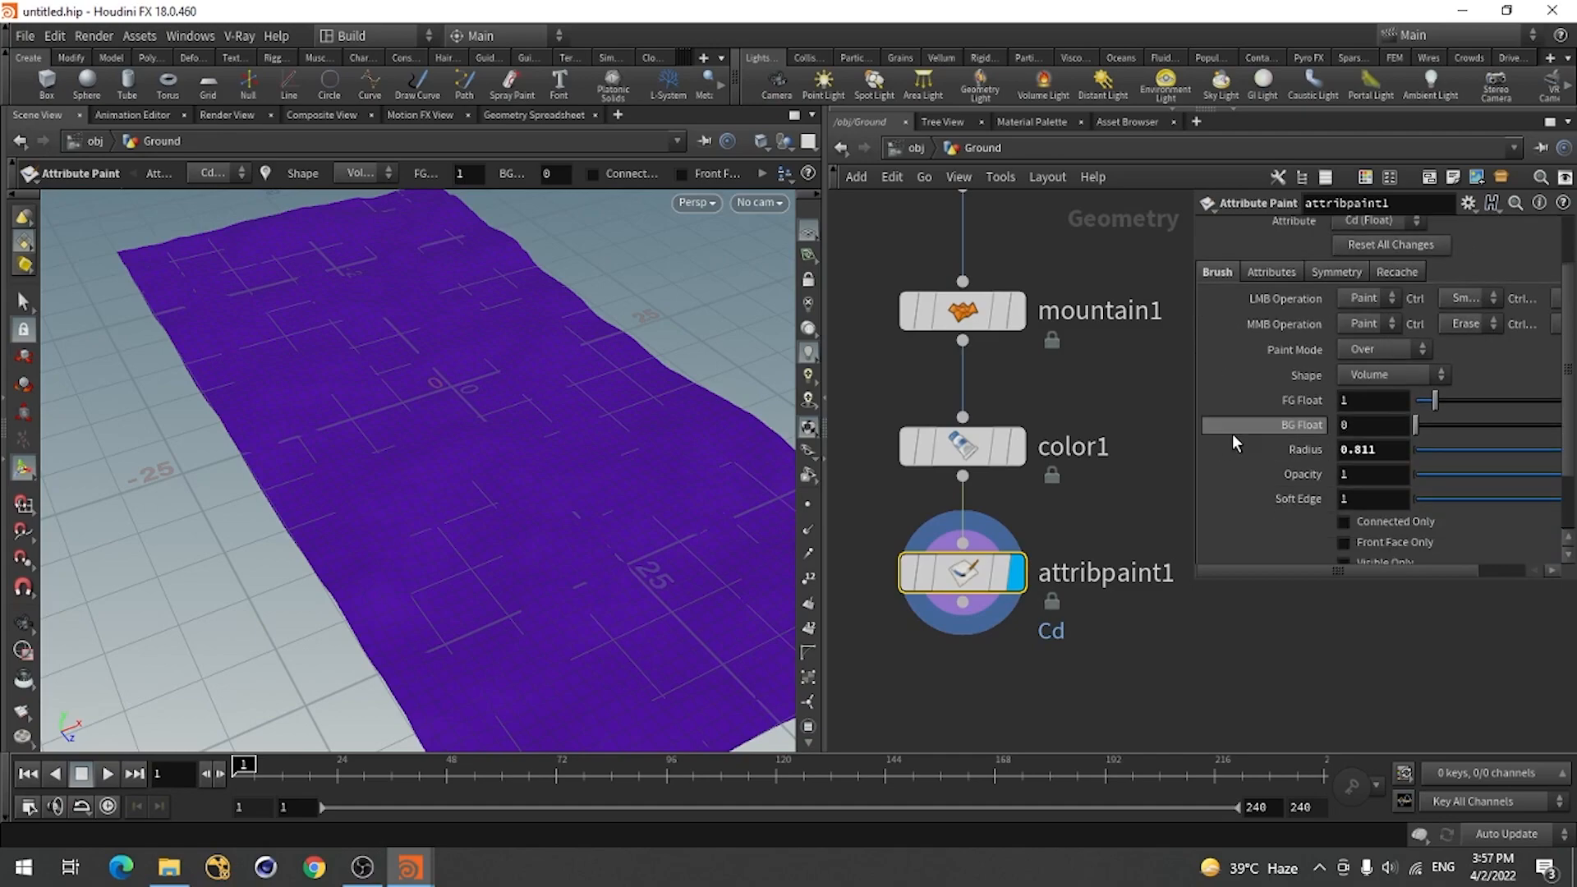
{"action": "left_click", "coordinate": [1343, 348]}
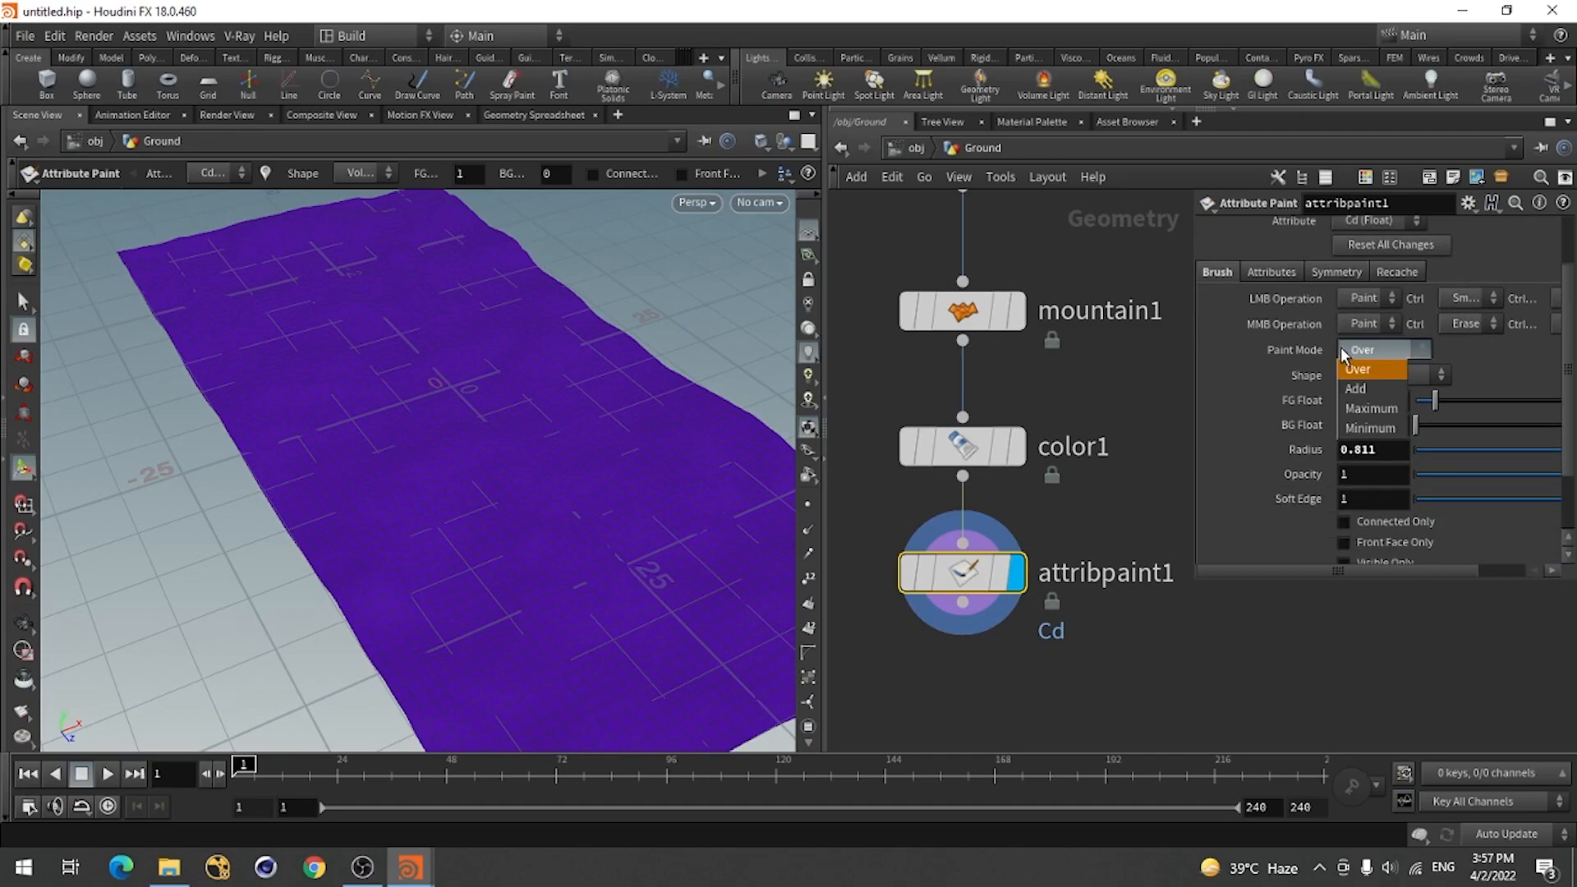
{"action": "scroll", "coordinate": [1254, 444], "scroll_direction": "down", "scroll_amount": 3}
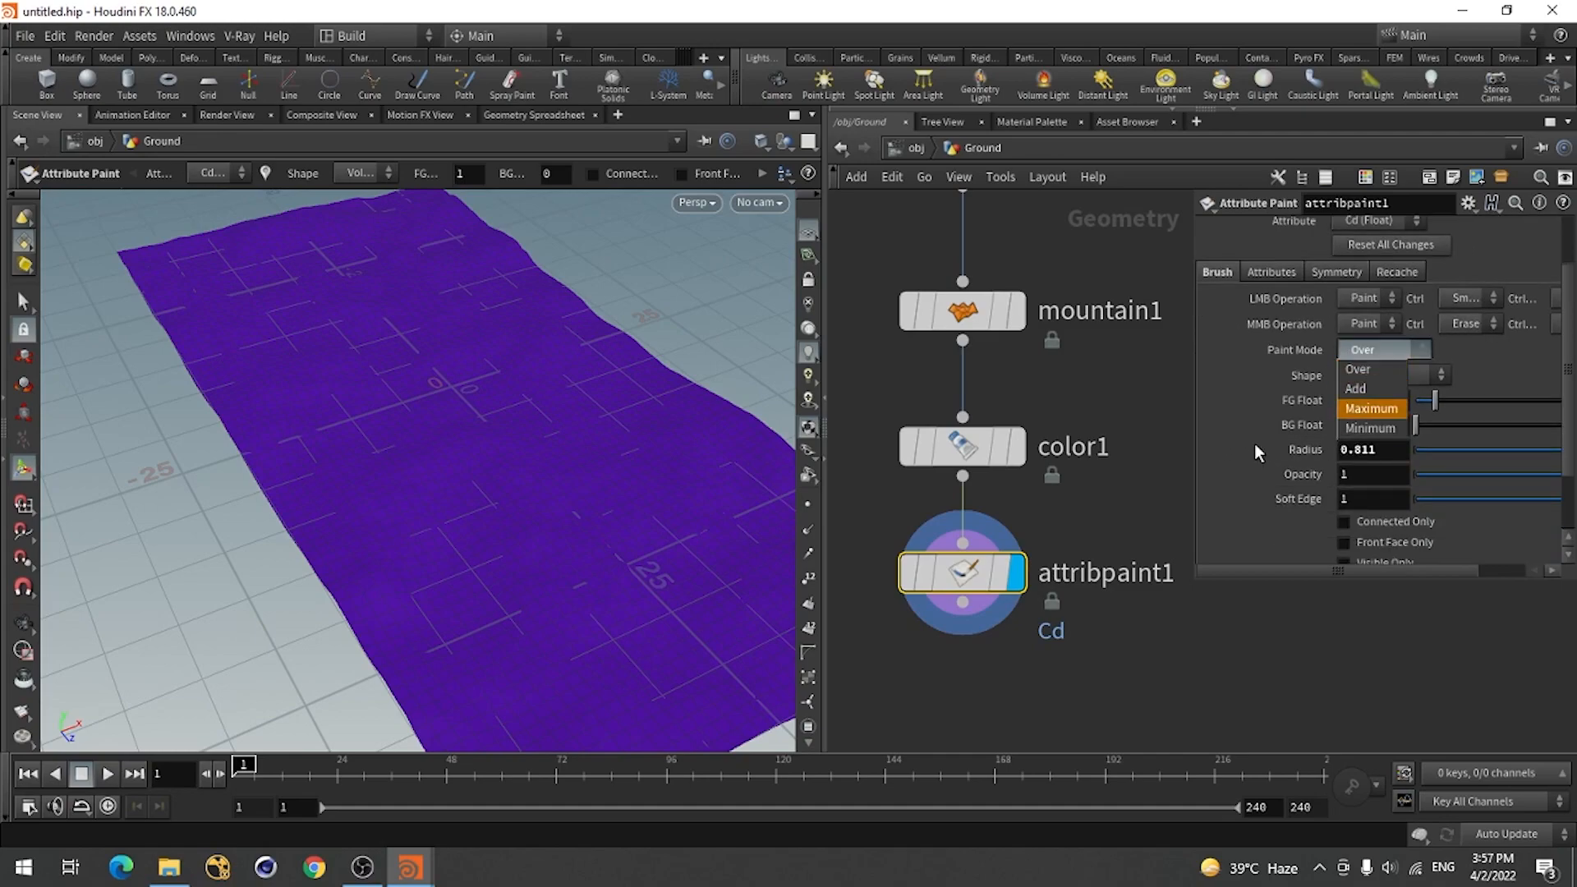
{"action": "left_click", "coordinate": [1230, 381]}
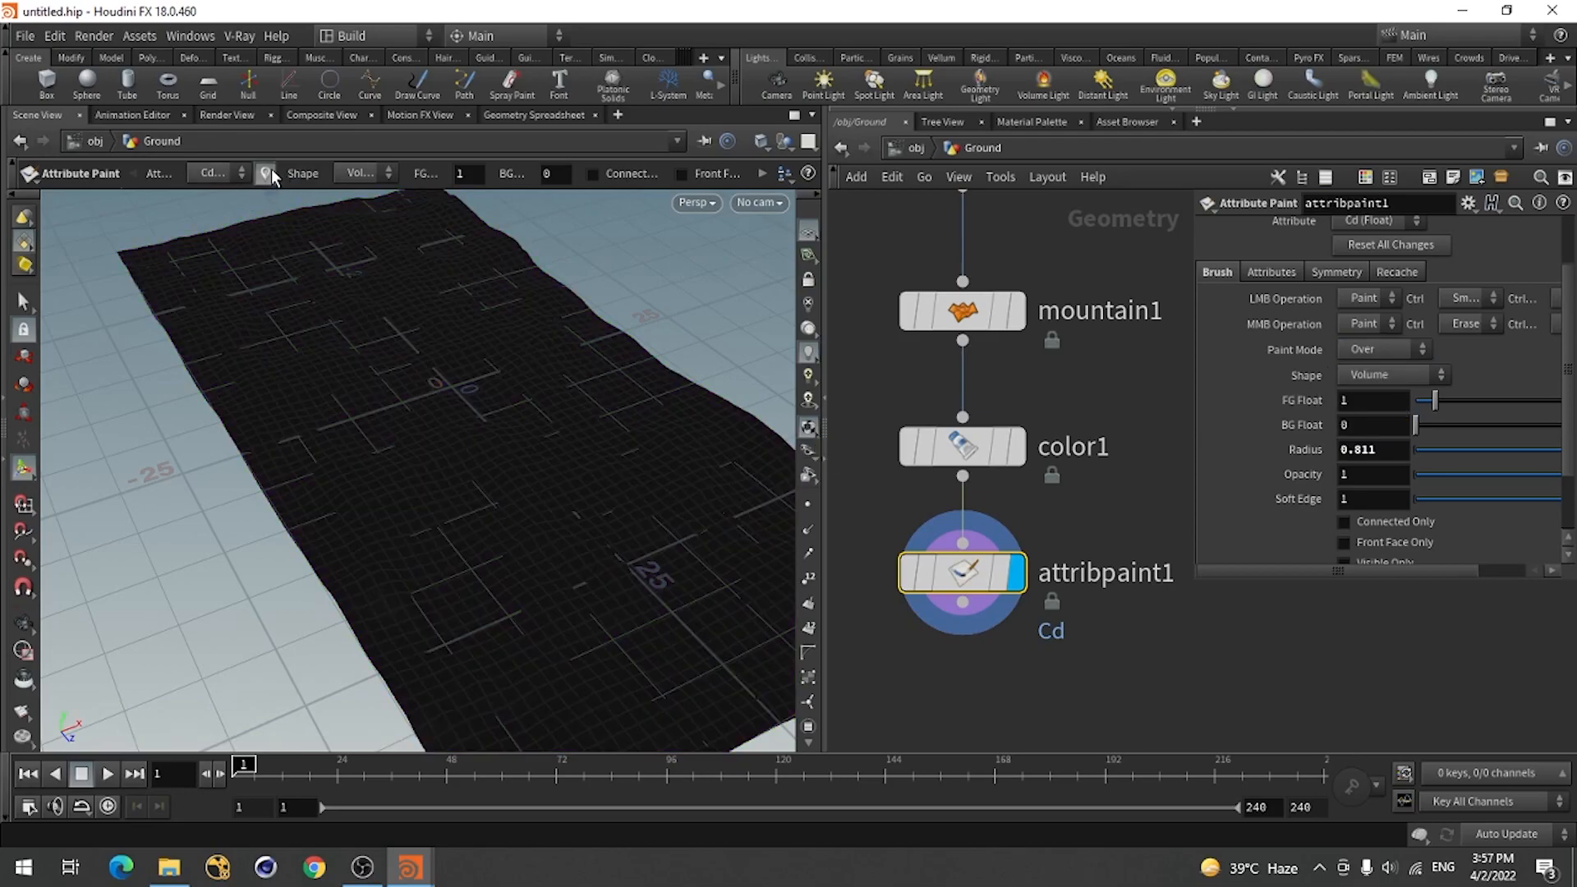
Set the Attribute Paint brush radius to 3.
{"action": "key", "text": "Escape"}
{"action": "mouse_move", "coordinate": [387, 402]}
{"action": "left_mouse_down"}
{"action": "mouse_move", "coordinate": [486, 461]}
{"action": "mouse_move", "coordinate": [494, 448]}
{"action": "mouse_move", "coordinate": [361, 489]}
{"action": "left_mouse_up"}
{"action": "key", "text": "Return"}
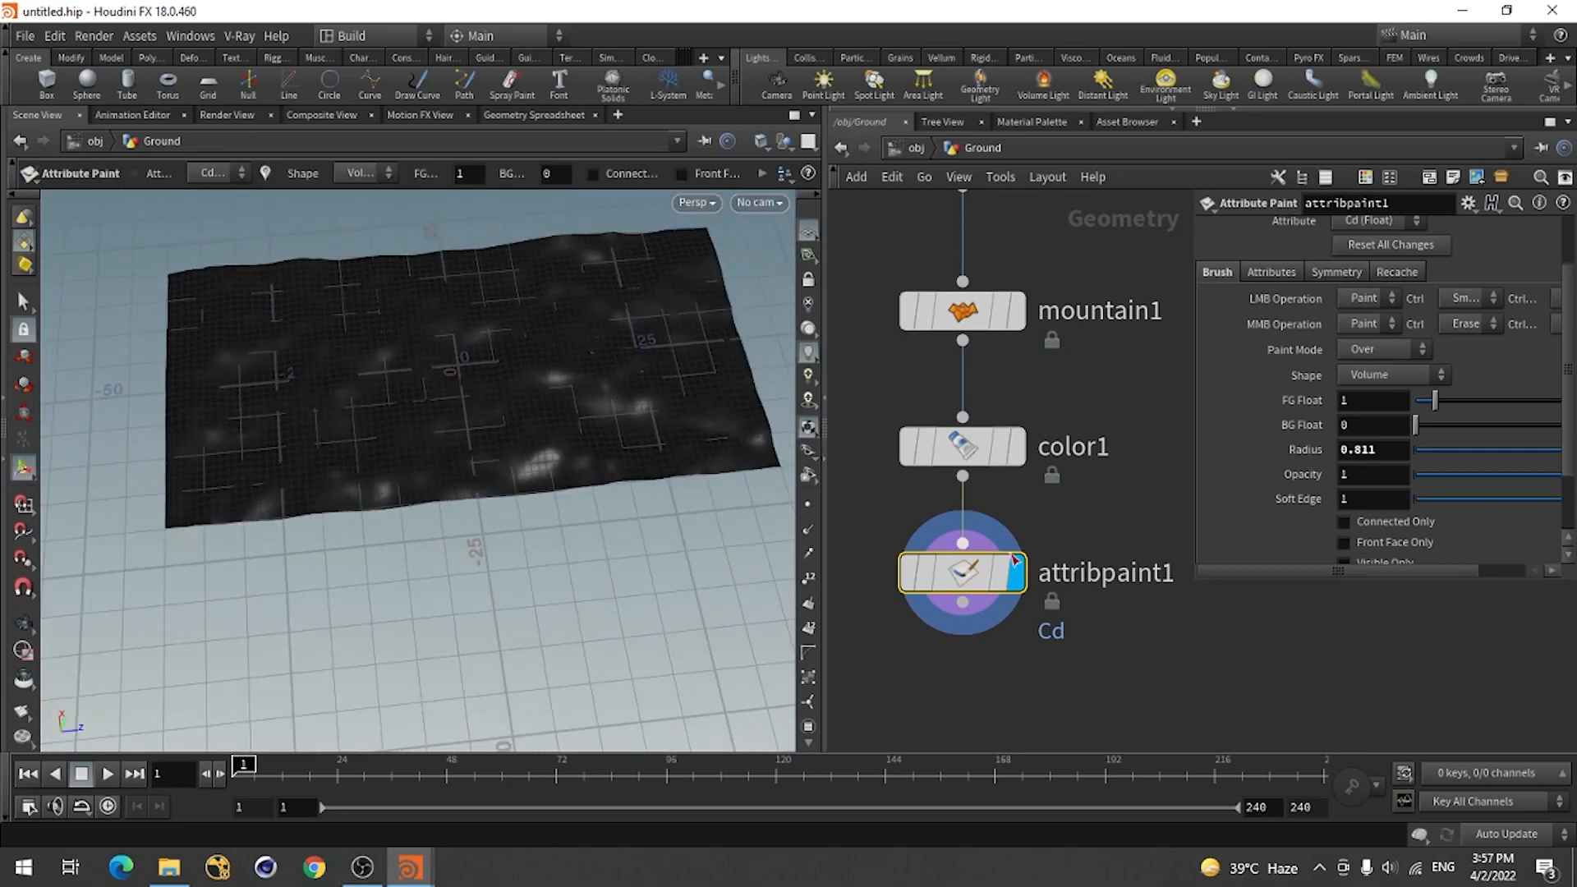
{"action": "scroll", "coordinate": [1241, 455], "scroll_direction": "down", "scroll_amount": 3}
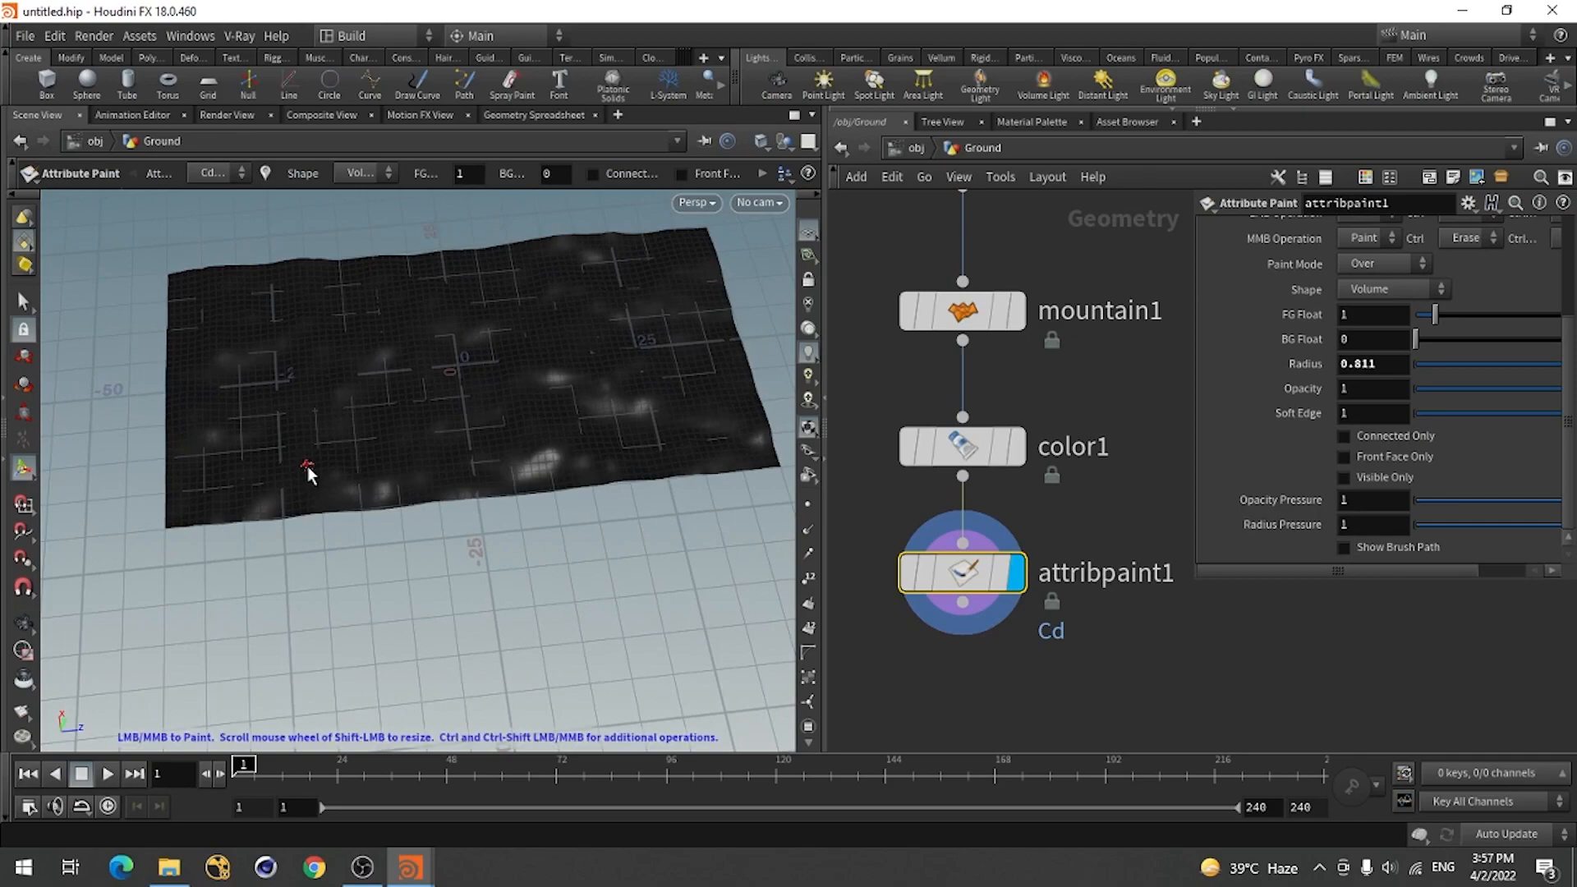
{"action": "left_click", "coordinate": [1372, 363]}
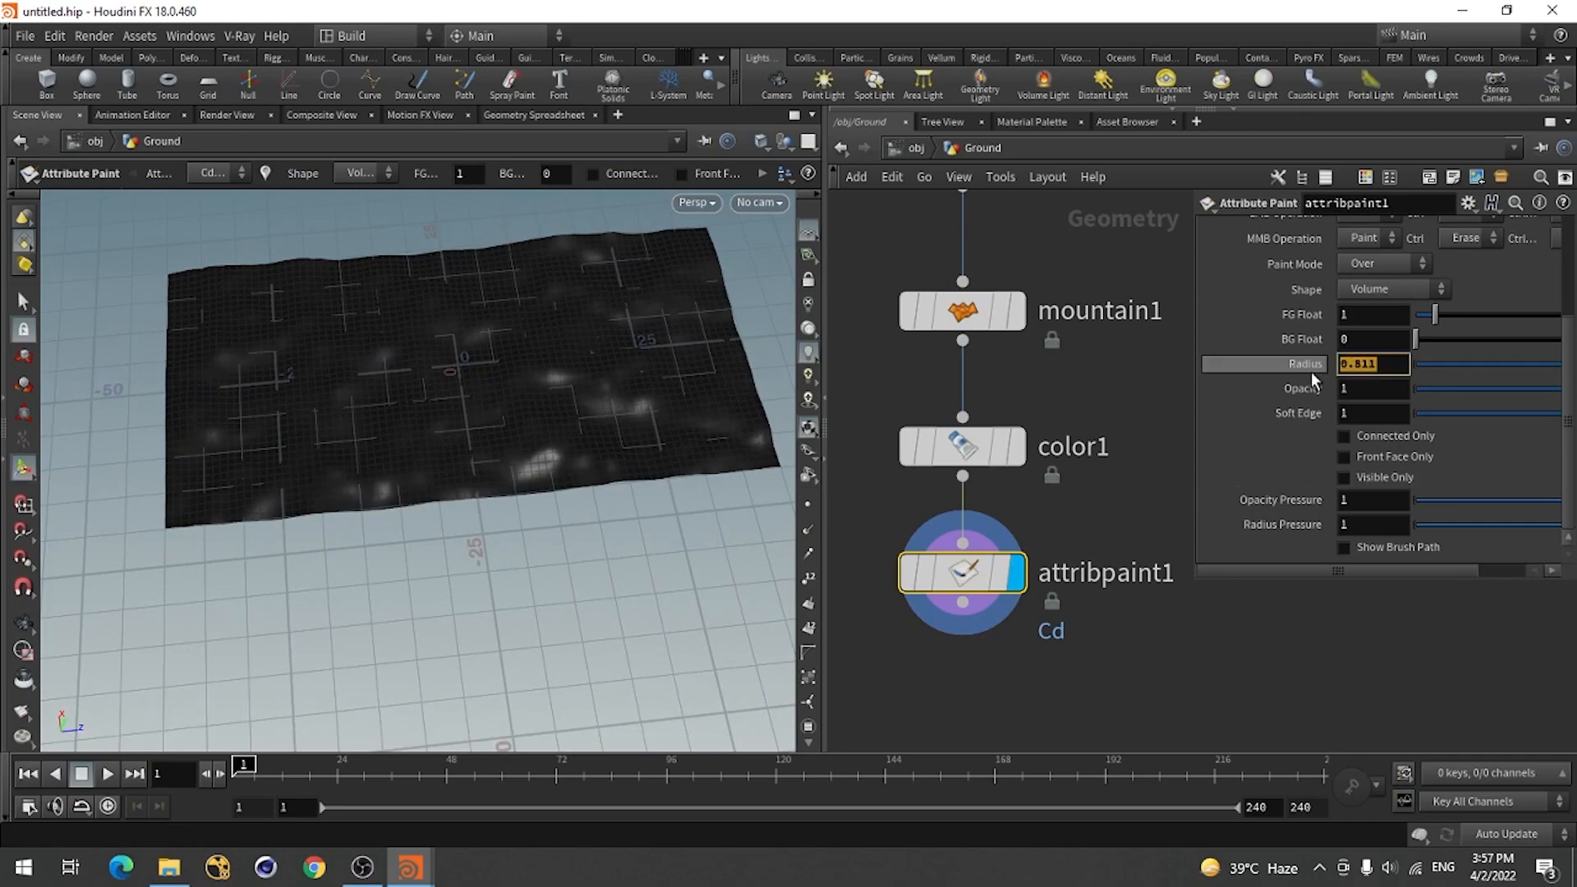
{"action": "type", "text": "3"}
{"action": "key", "text": "Return"}
Paint a wide red band along the terrain's near long side, covering it from end to end.
{"action": "mouse_move", "coordinate": [205, 480]}
{"action": "left_mouse_down", "text": "alt"}
{"action": "mouse_move", "coordinate": [229, 494]}
{"action": "mouse_move", "coordinate": [202, 500]}
{"action": "mouse_move", "coordinate": [263, 494]}
{"action": "mouse_move", "coordinate": [303, 519]}
{"action": "mouse_move", "coordinate": [188, 479]}
{"action": "left_mouse_up", "text": "alt"}
{"action": "mouse_move", "coordinate": [401, 455]}
{"action": "left_mouse_down"}
{"action": "mouse_move", "coordinate": [648, 413]}
{"action": "mouse_move", "coordinate": [566, 465]}
{"action": "left_mouse_up"}
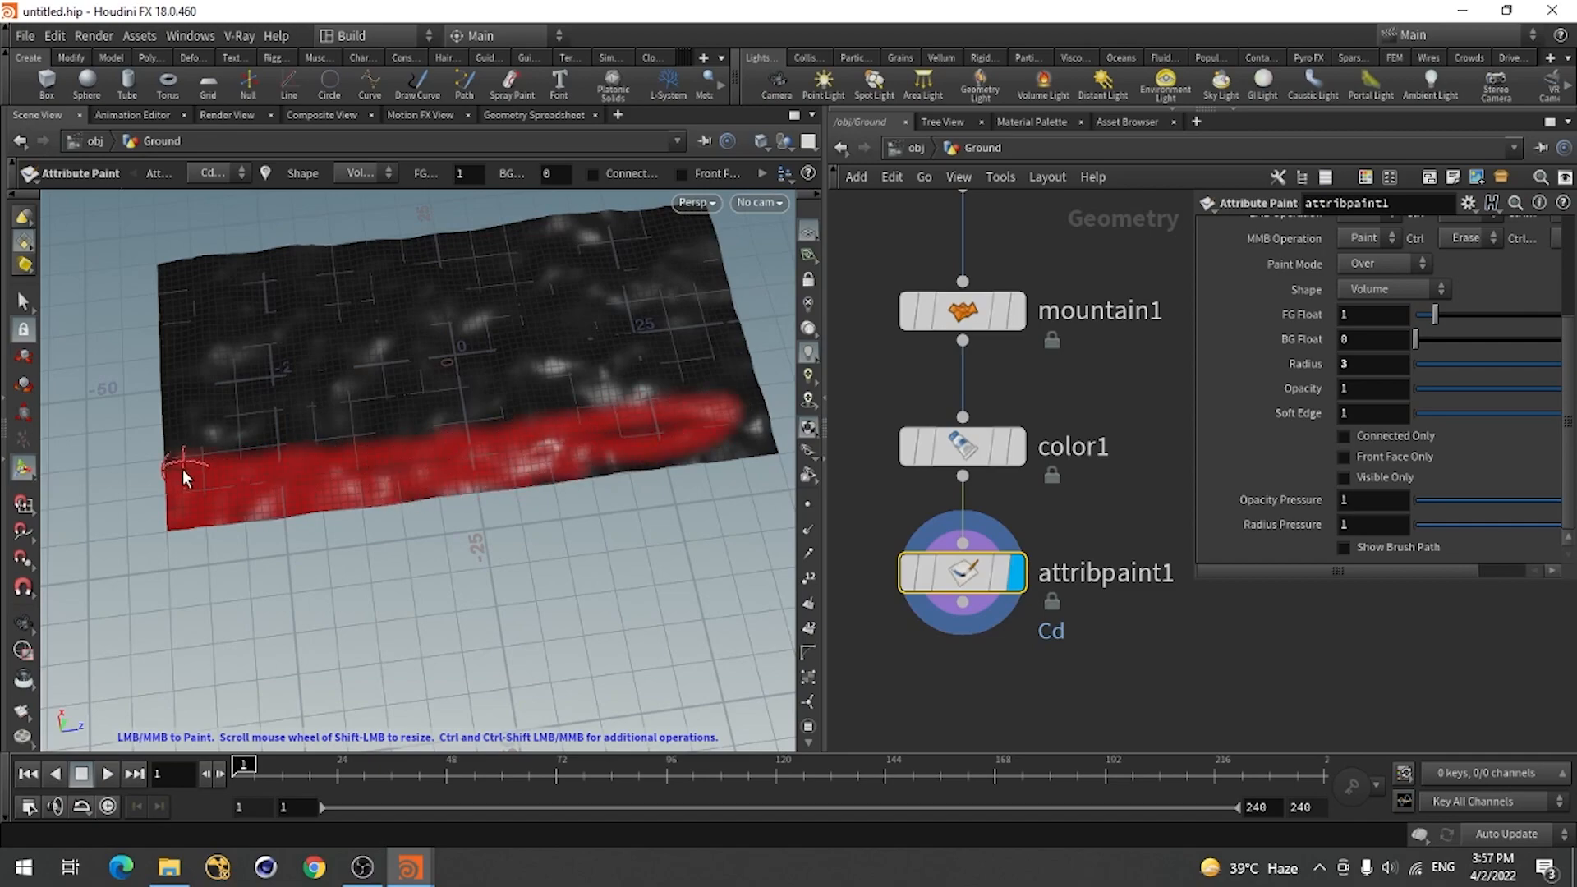
{"action": "left_click_drag", "start_coordinate": [221, 434], "coordinate": [173, 453]}
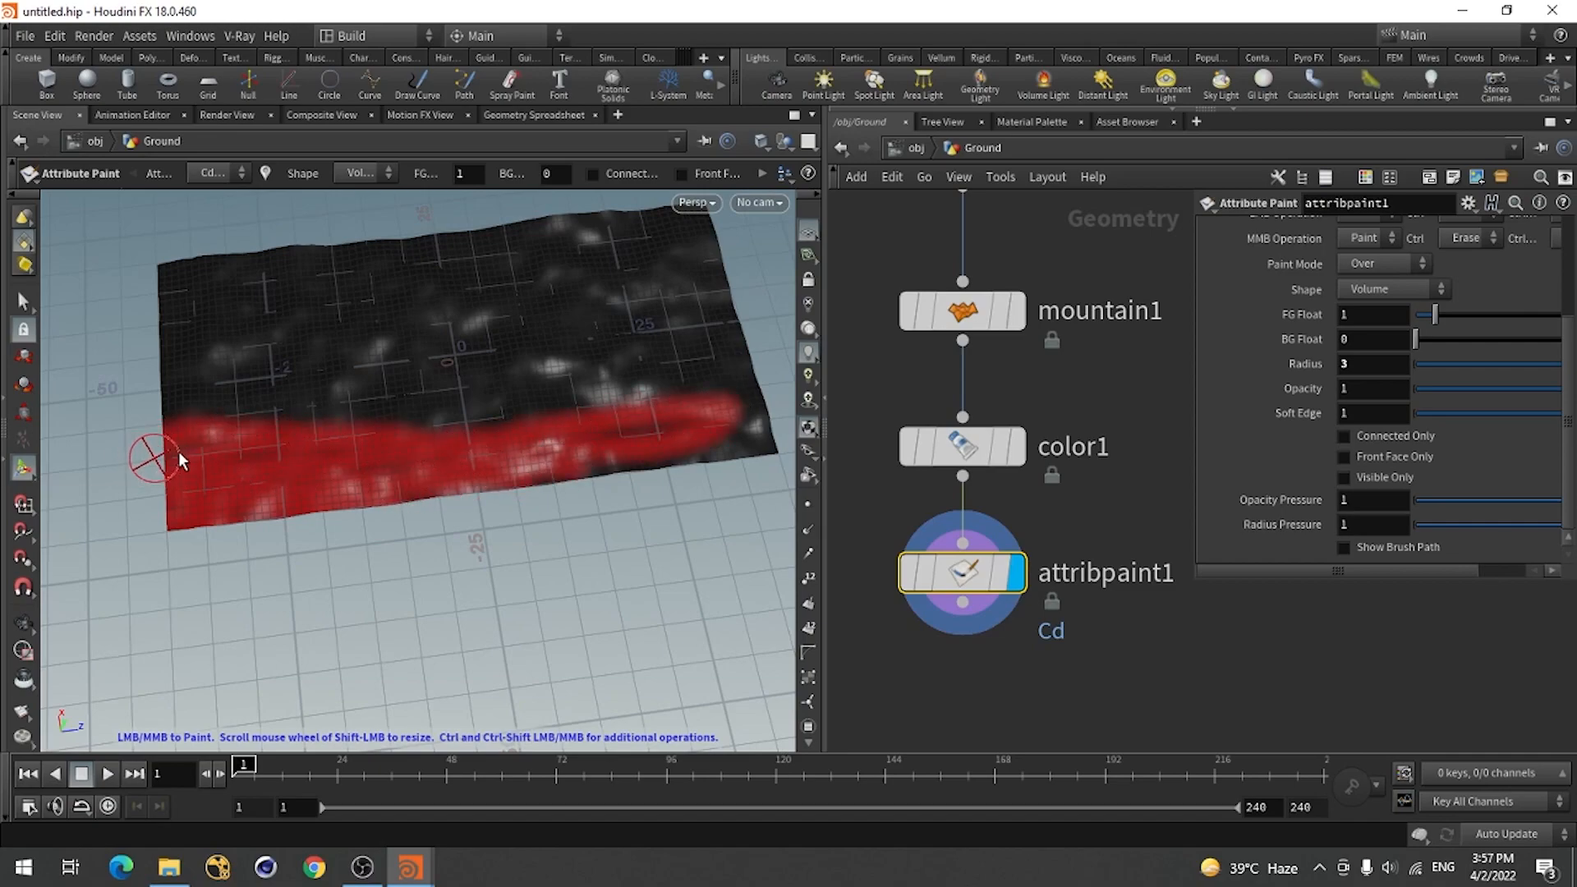
{"action": "mouse_move", "coordinate": [646, 382]}
{"action": "left_mouse_down"}
{"action": "mouse_move", "coordinate": [765, 406]}
{"action": "mouse_move", "coordinate": [539, 469]}
{"action": "mouse_move", "coordinate": [652, 463]}
{"action": "left_mouse_up"}
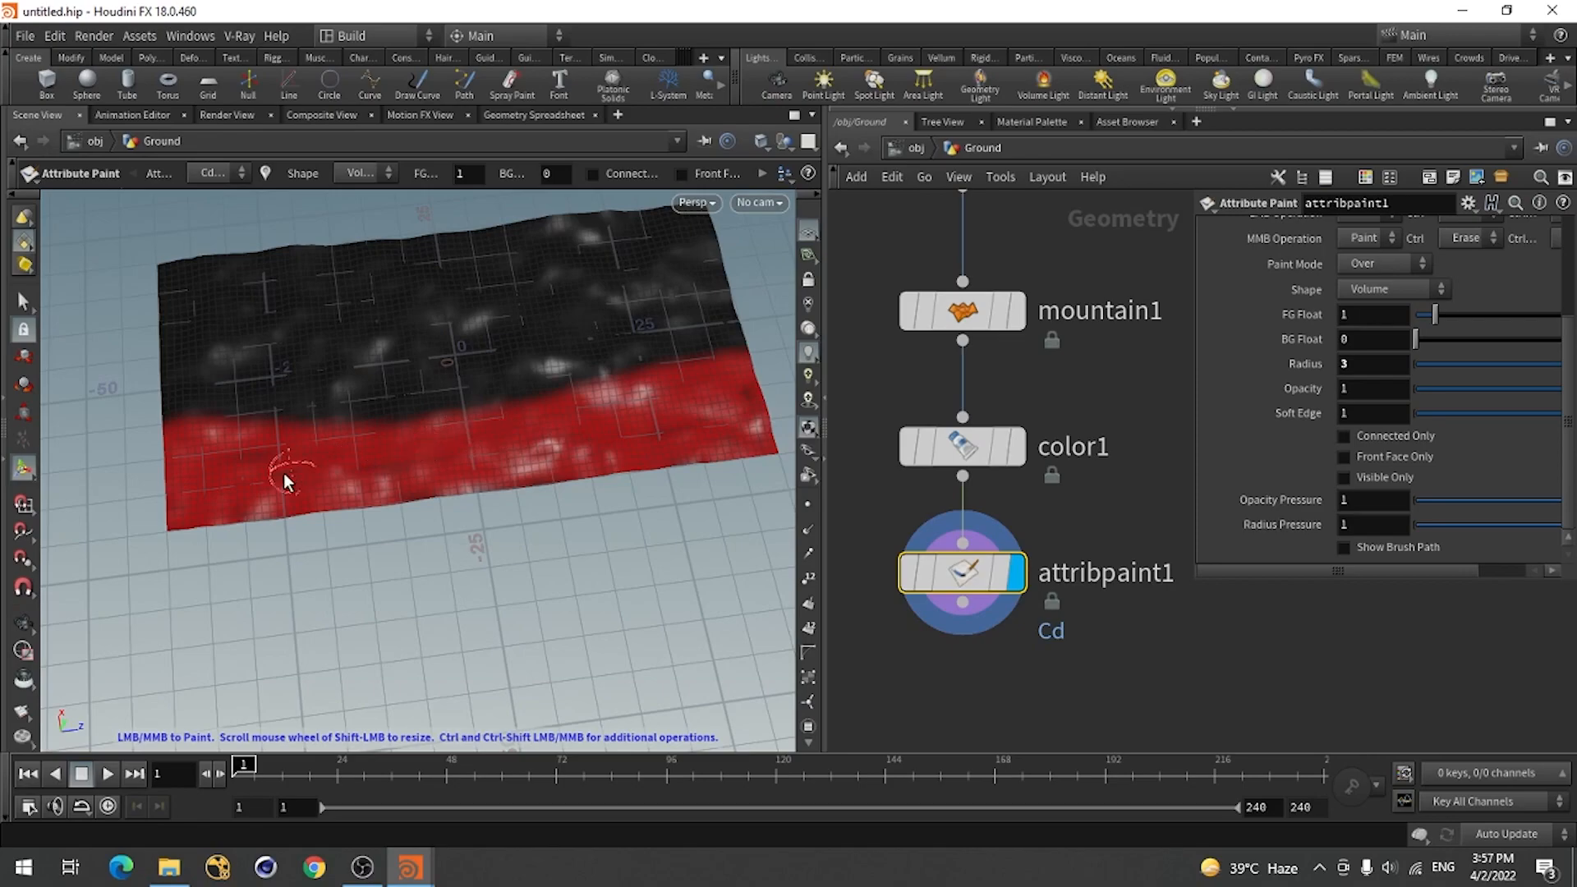
Paint the terrain's opposite long side red as well, leaving an unpainted winding black strip along the middle.
{"action": "key", "text": "space"}
{"action": "left_click_drag", "start_coordinate": [70, 471], "coordinate": [399, 466]}
{"action": "right_click_drag", "start_coordinate": [567, 483], "coordinate": [262, 494]}
{"action": "middle_click_drag", "start_coordinate": [263, 494], "coordinate": [445, 420]}
{"action": "left_click_drag", "start_coordinate": [444, 420], "coordinate": [334, 482]}
{"action": "right_click_drag", "start_coordinate": [334, 482], "coordinate": [426, 457]}
{"action": "left_click_drag", "start_coordinate": [426, 457], "coordinate": [399, 437]}
{"action": "mouse_move", "coordinate": [500, 419]}
{"action": "middle_mouse_down"}
{"action": "mouse_move", "coordinate": [373, 527]}
{"action": "mouse_move", "coordinate": [380, 507]}
{"action": "middle_mouse_up"}
{"action": "left_click_drag", "start_coordinate": [380, 507], "coordinate": [370, 492]}
{"action": "right_click_drag", "start_coordinate": [370, 493], "coordinate": [306, 539]}
{"action": "middle_click_drag", "start_coordinate": [306, 539], "coordinate": [304, 514]}
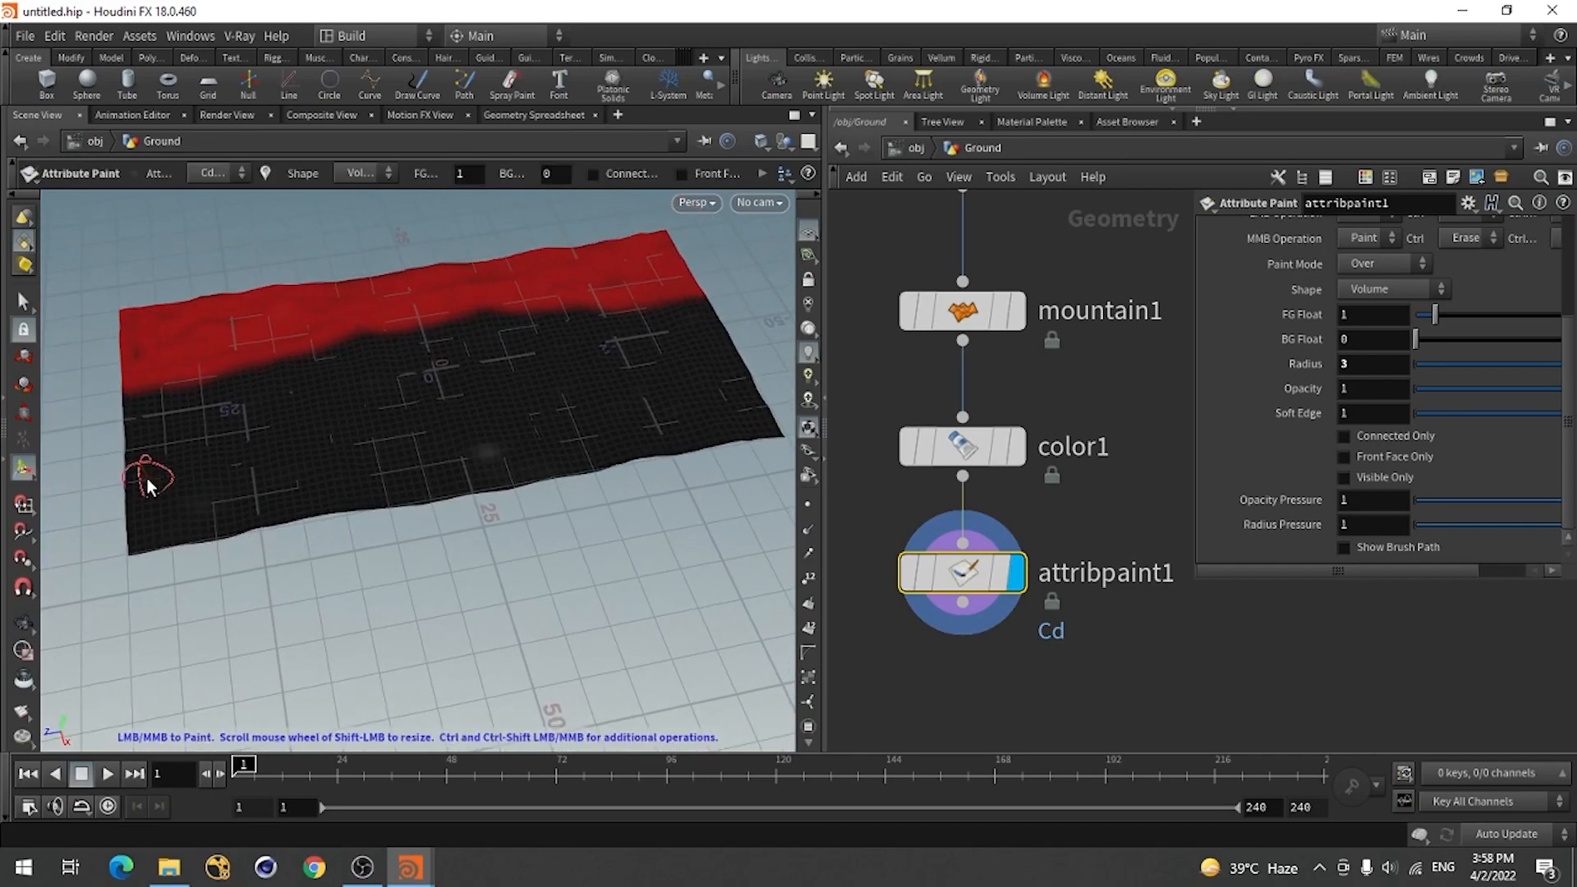
{"action": "mouse_move", "coordinate": [132, 534]}
{"action": "left_mouse_down"}
{"action": "mouse_move", "coordinate": [411, 495]}
{"action": "mouse_move", "coordinate": [281, 503]}
{"action": "mouse_move", "coordinate": [271, 479]}
{"action": "mouse_move", "coordinate": [130, 521]}
{"action": "mouse_move", "coordinate": [479, 426]}
{"action": "mouse_move", "coordinate": [290, 484]}
{"action": "mouse_move", "coordinate": [390, 470]}
{"action": "mouse_move", "coordinate": [402, 489]}
{"action": "mouse_move", "coordinate": [653, 434]}
{"action": "mouse_move", "coordinate": [612, 420]}
{"action": "mouse_move", "coordinate": [743, 353]}
{"action": "mouse_move", "coordinate": [552, 472]}
{"action": "mouse_move", "coordinate": [699, 441]}
{"action": "mouse_move", "coordinate": [731, 408]}
{"action": "left_mouse_up"}
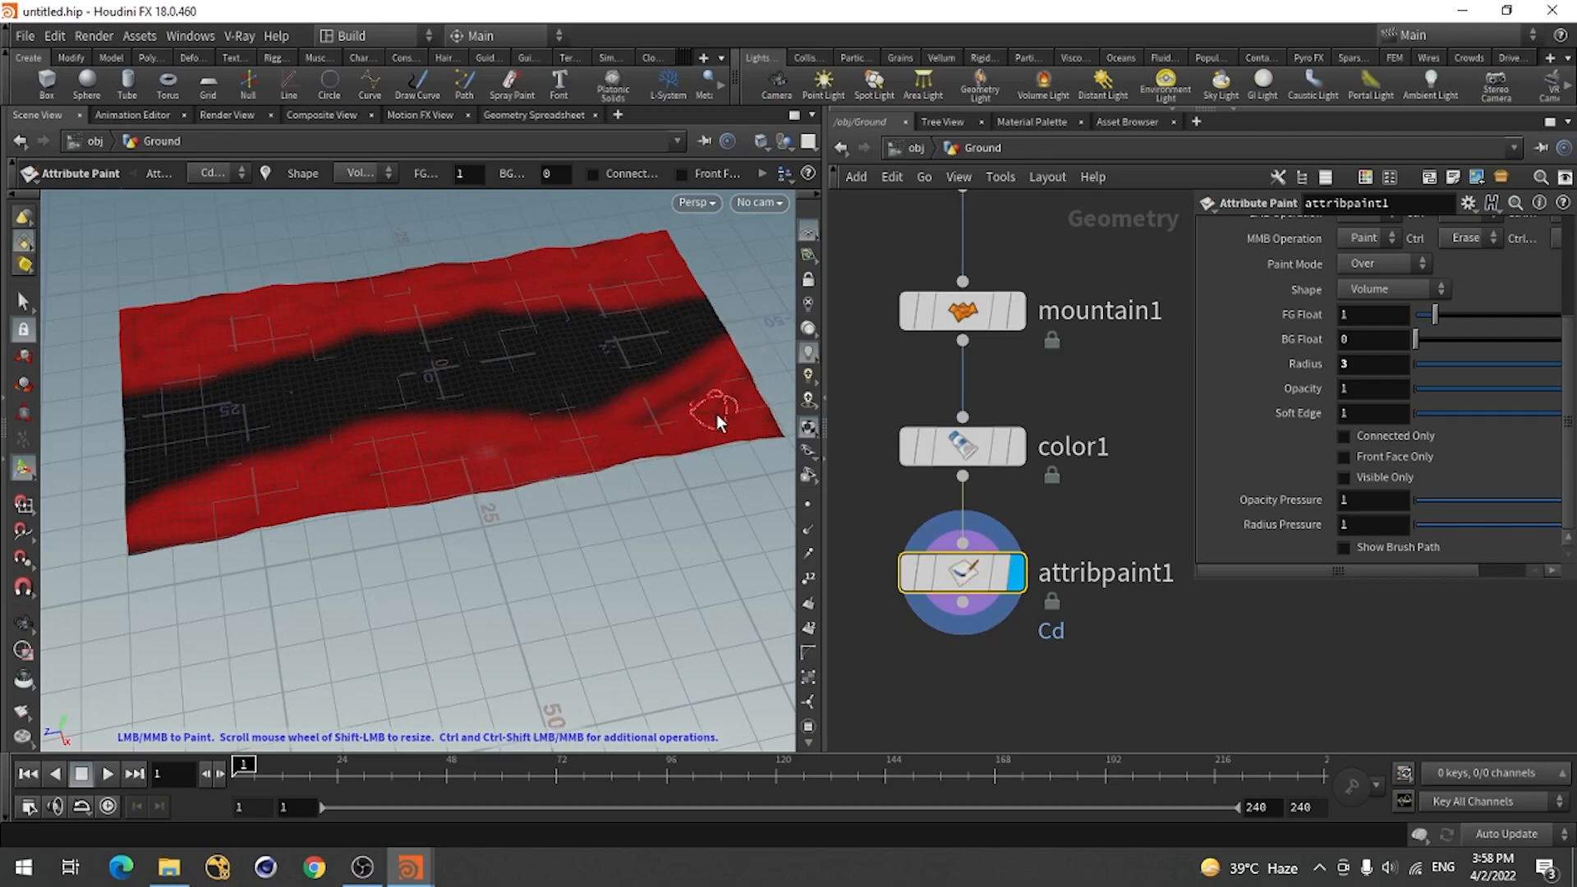
{"action": "mouse_move", "coordinate": [170, 504]}
{"action": "left_mouse_down", "text": "alt"}
{"action": "mouse_move", "coordinate": [183, 490]}
{"action": "mouse_move", "coordinate": [151, 417]}
{"action": "left_mouse_up", "text": "alt"}
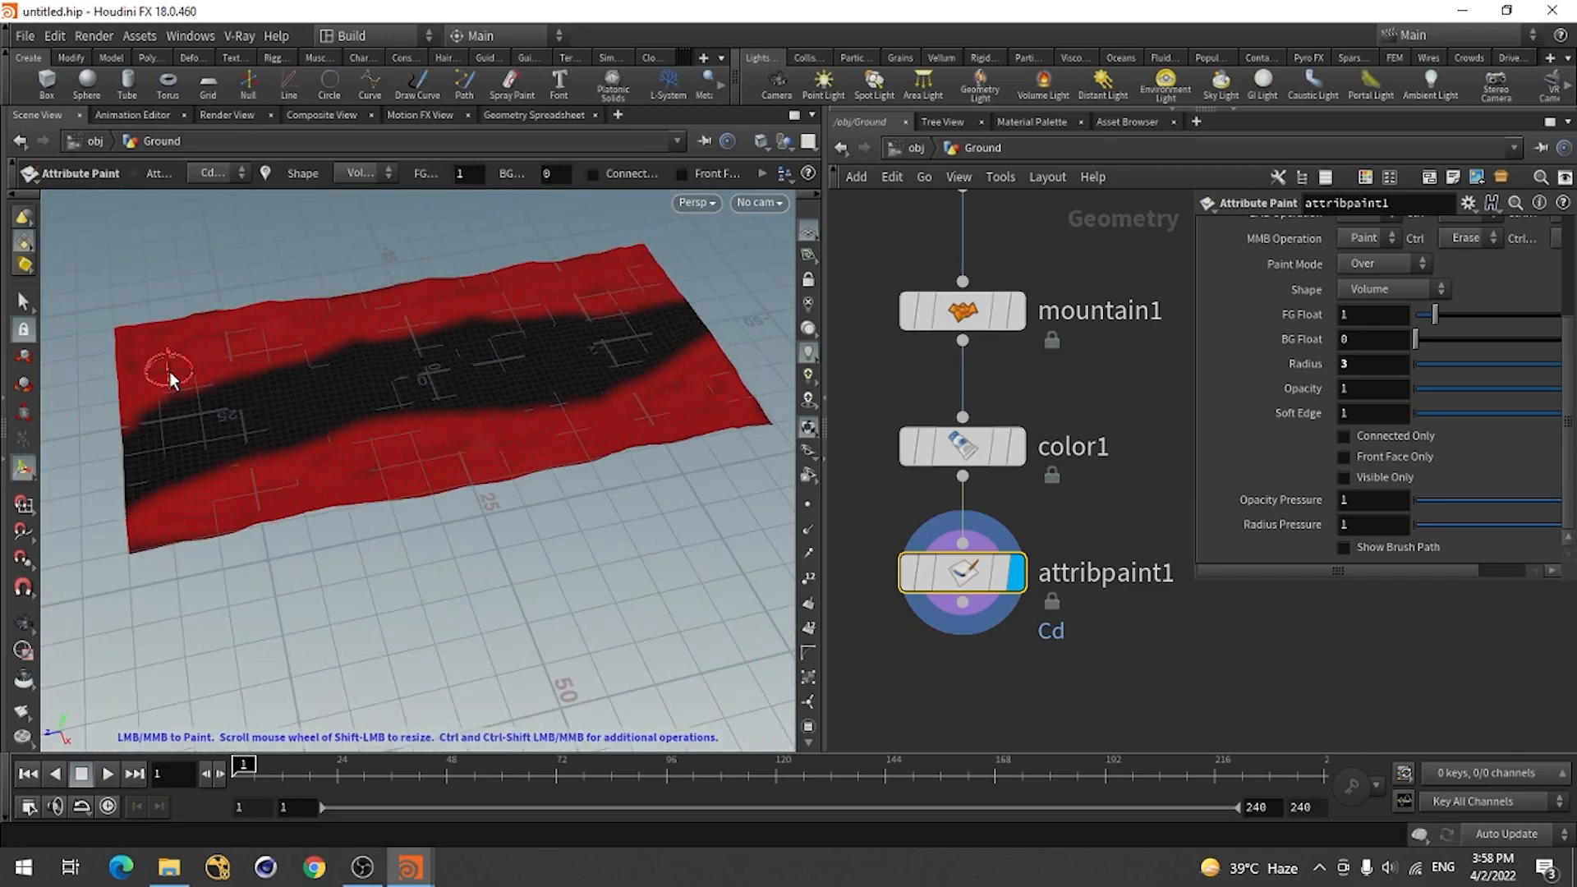
{"action": "mouse_move", "coordinate": [514, 367]}
{"action": "left_mouse_down", "text": "alt"}
{"action": "mouse_move", "coordinate": [334, 553]}
{"action": "mouse_move", "coordinate": [416, 553]}
{"action": "left_mouse_up", "text": "alt"}
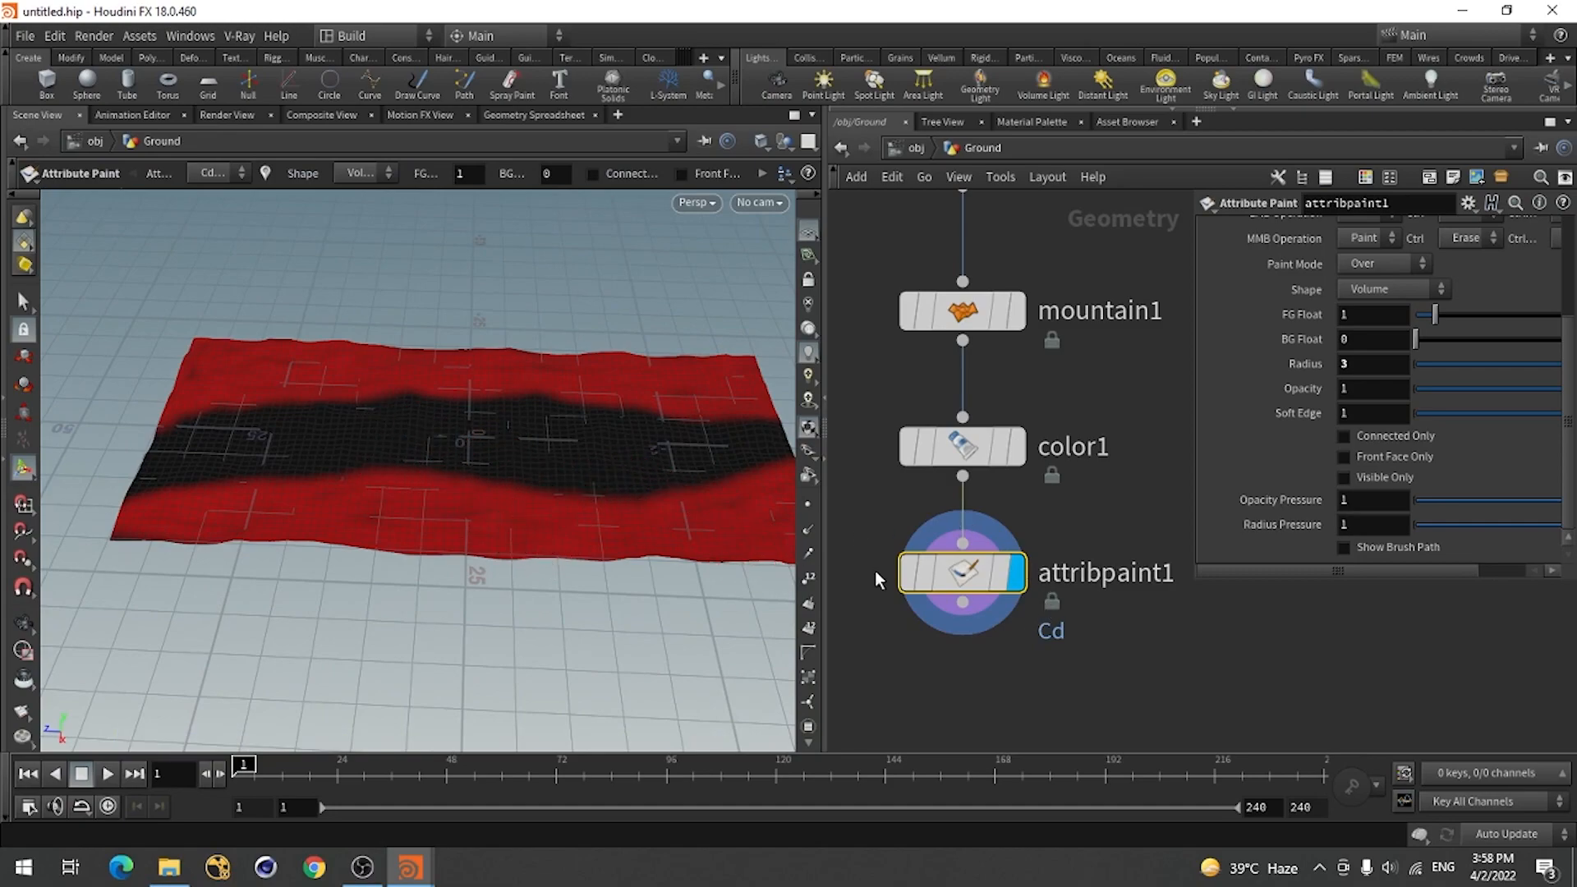
Add a Scatter node below the Attribute Paint node, wire it to that node's output and display its result.
{"action": "scroll", "coordinate": [866, 401], "scroll_direction": "down", "scroll_amount": 5}
{"action": "scroll", "coordinate": [920, 538], "scroll_direction": "up", "scroll_amount": 6}
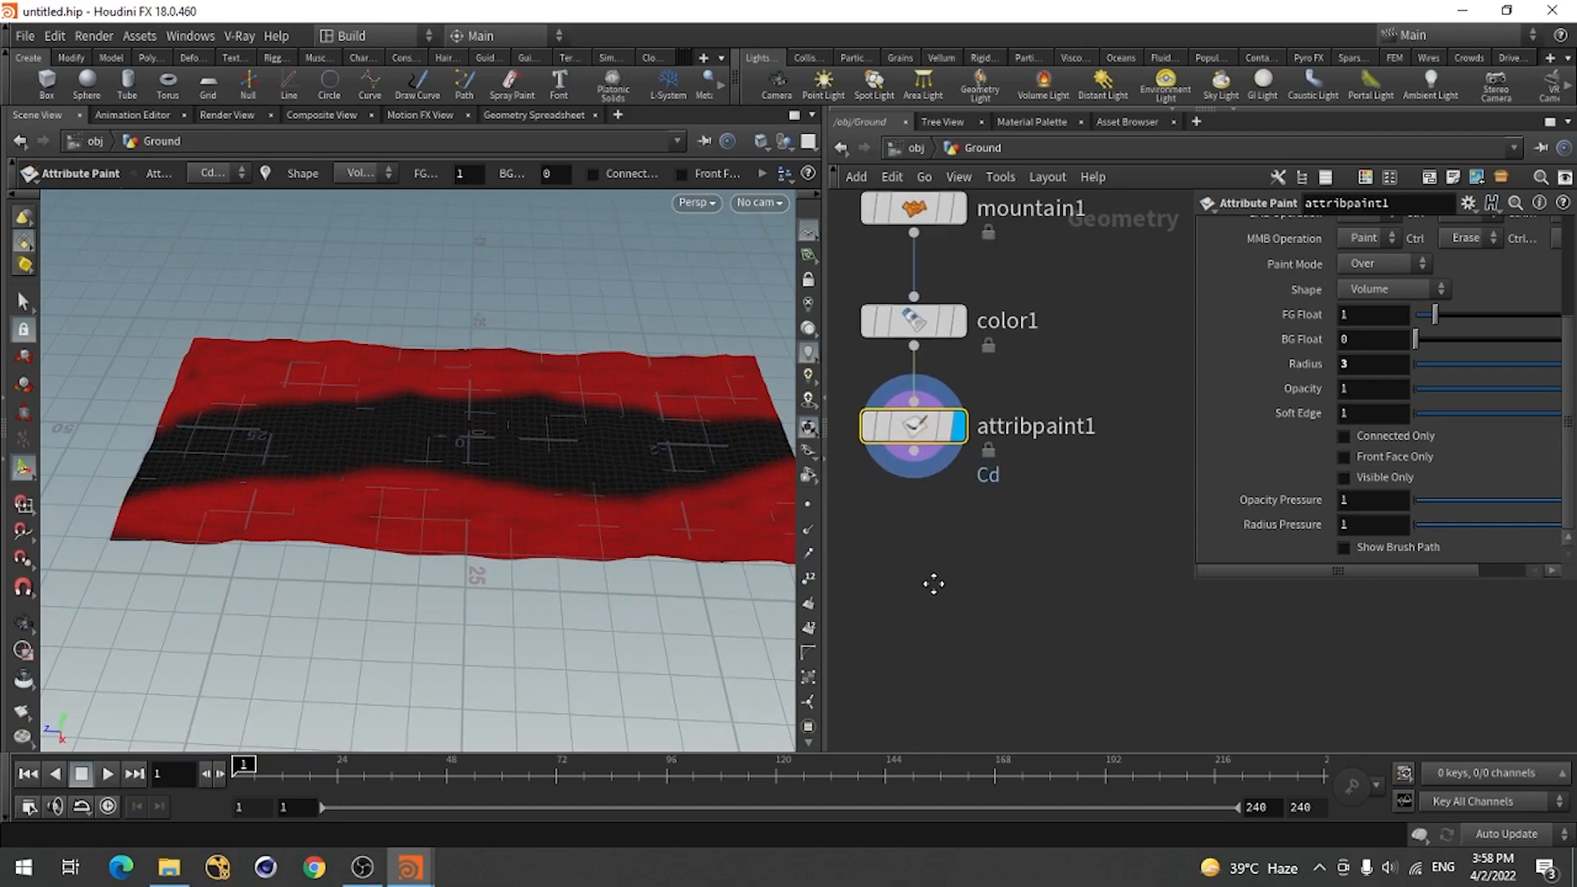
{"action": "key", "text": "Tab"}
{"action": "type", "text": "scat"}
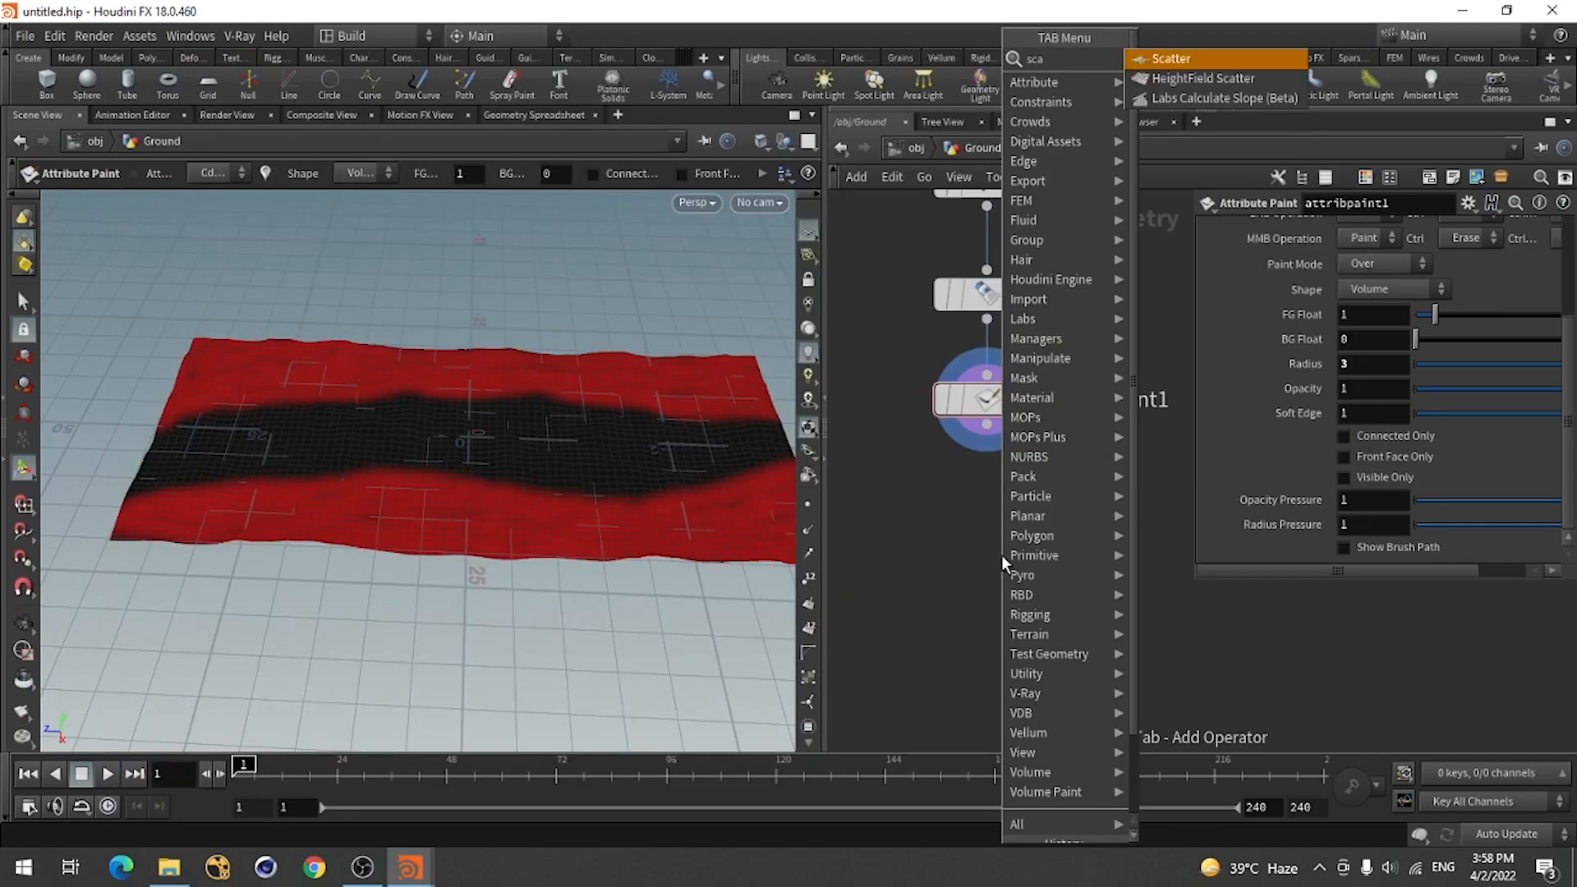
{"action": "left_click", "coordinate": [1194, 65]}
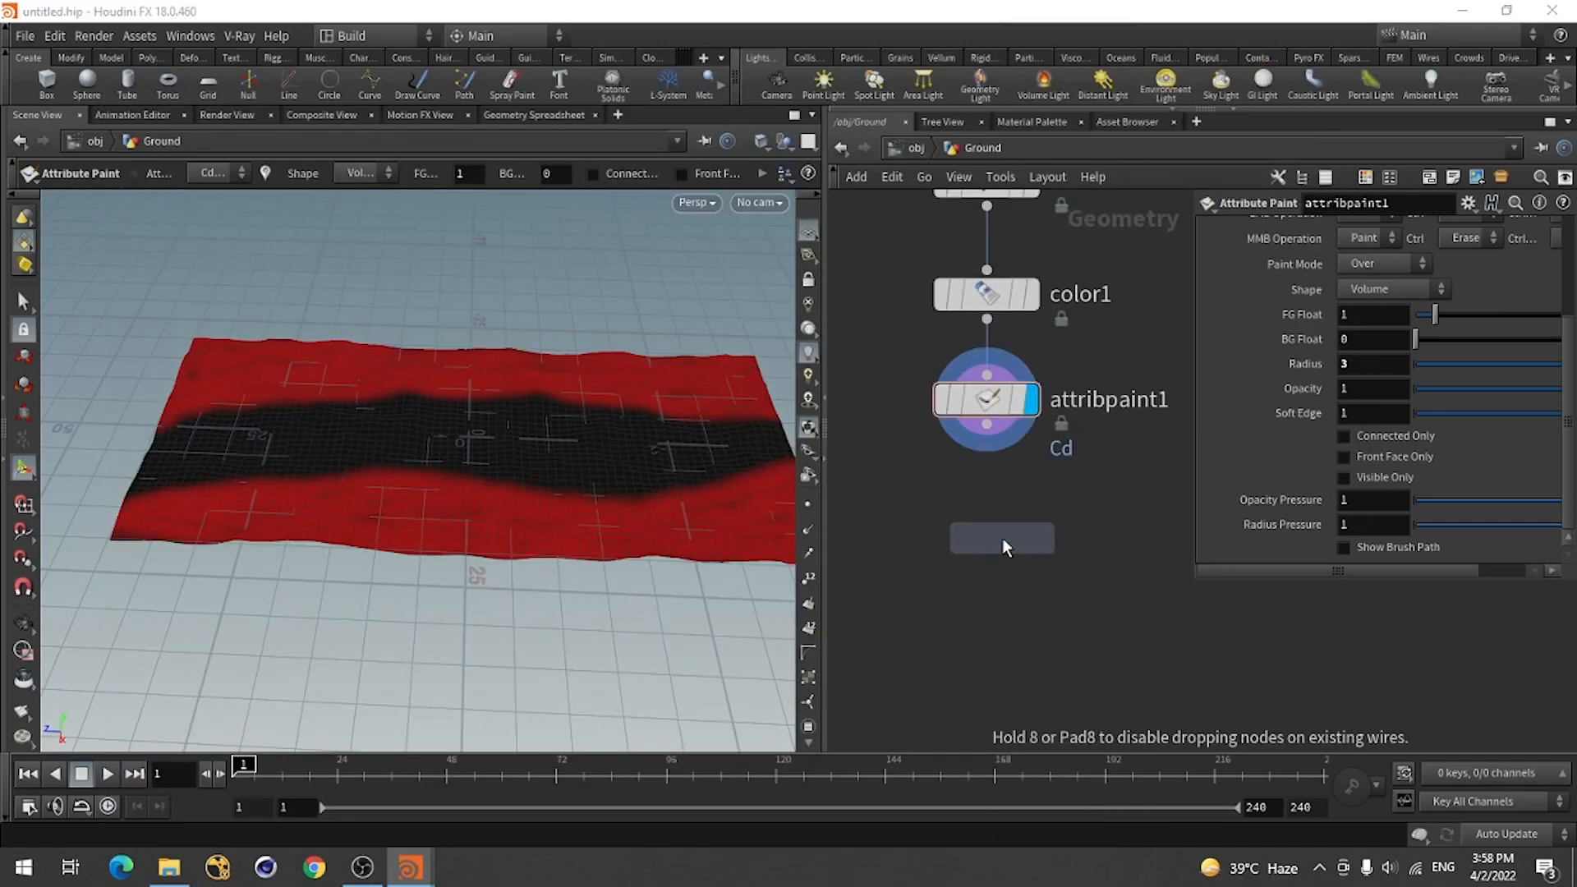
{"action": "left_click", "coordinate": [987, 551]}
{"action": "left_click", "coordinate": [984, 570]}
{"action": "left_click", "coordinate": [978, 562]}
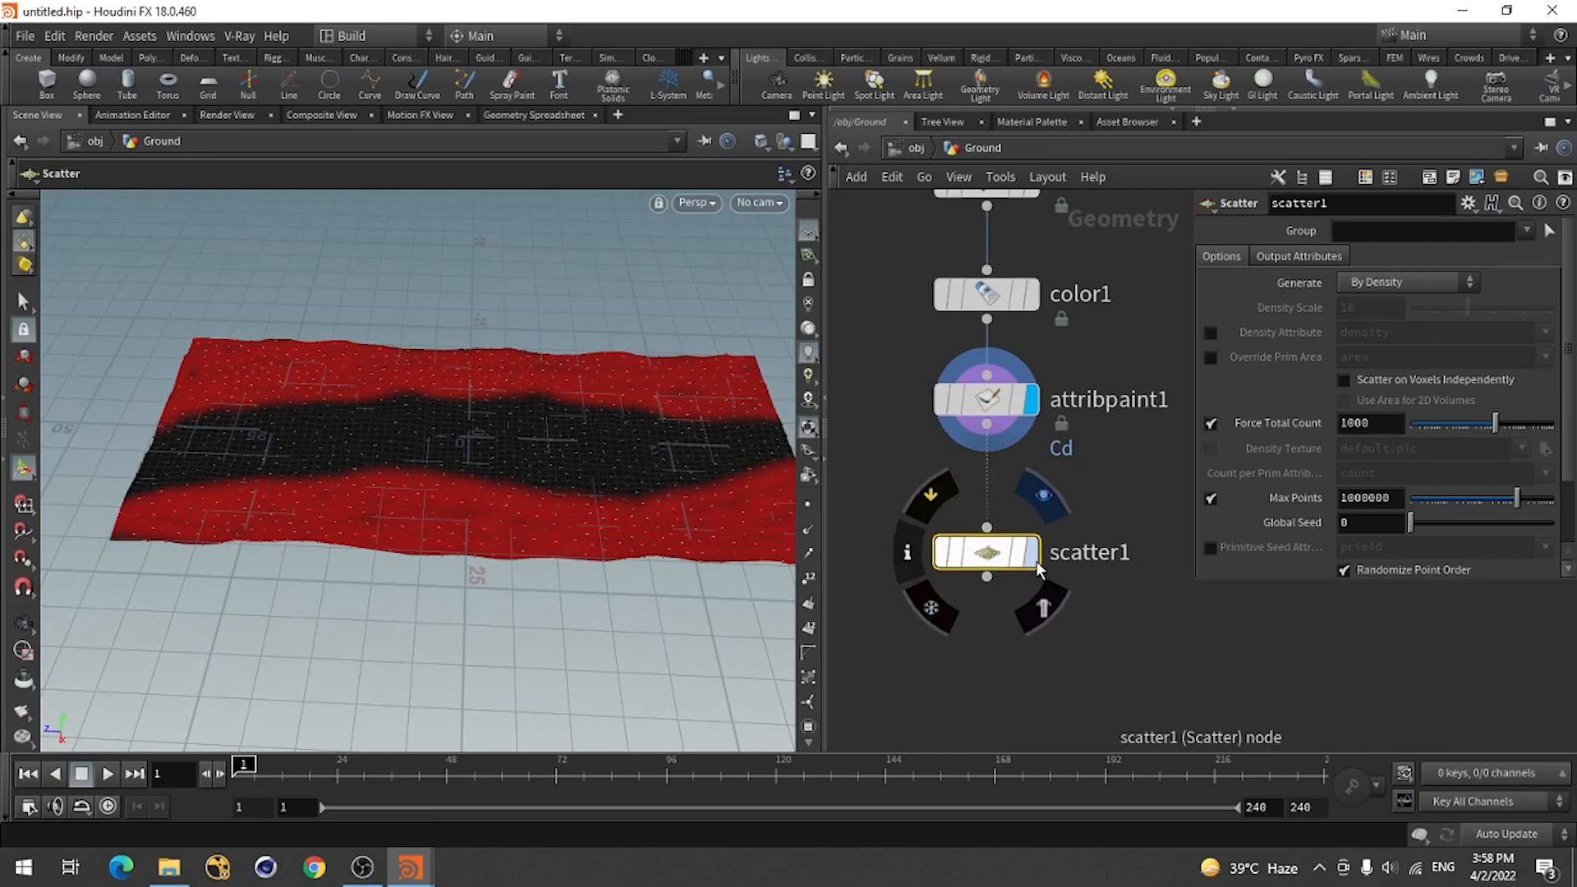
{"action": "left_click", "coordinate": [1032, 559]}
Enable the Scatter node's density attribute and set it to Cd only, removing the default density entry.
{"action": "left_click_drag", "start_coordinate": [511, 458], "coordinate": [387, 411], "text": "alt"}
{"action": "key", "text": "Return"}
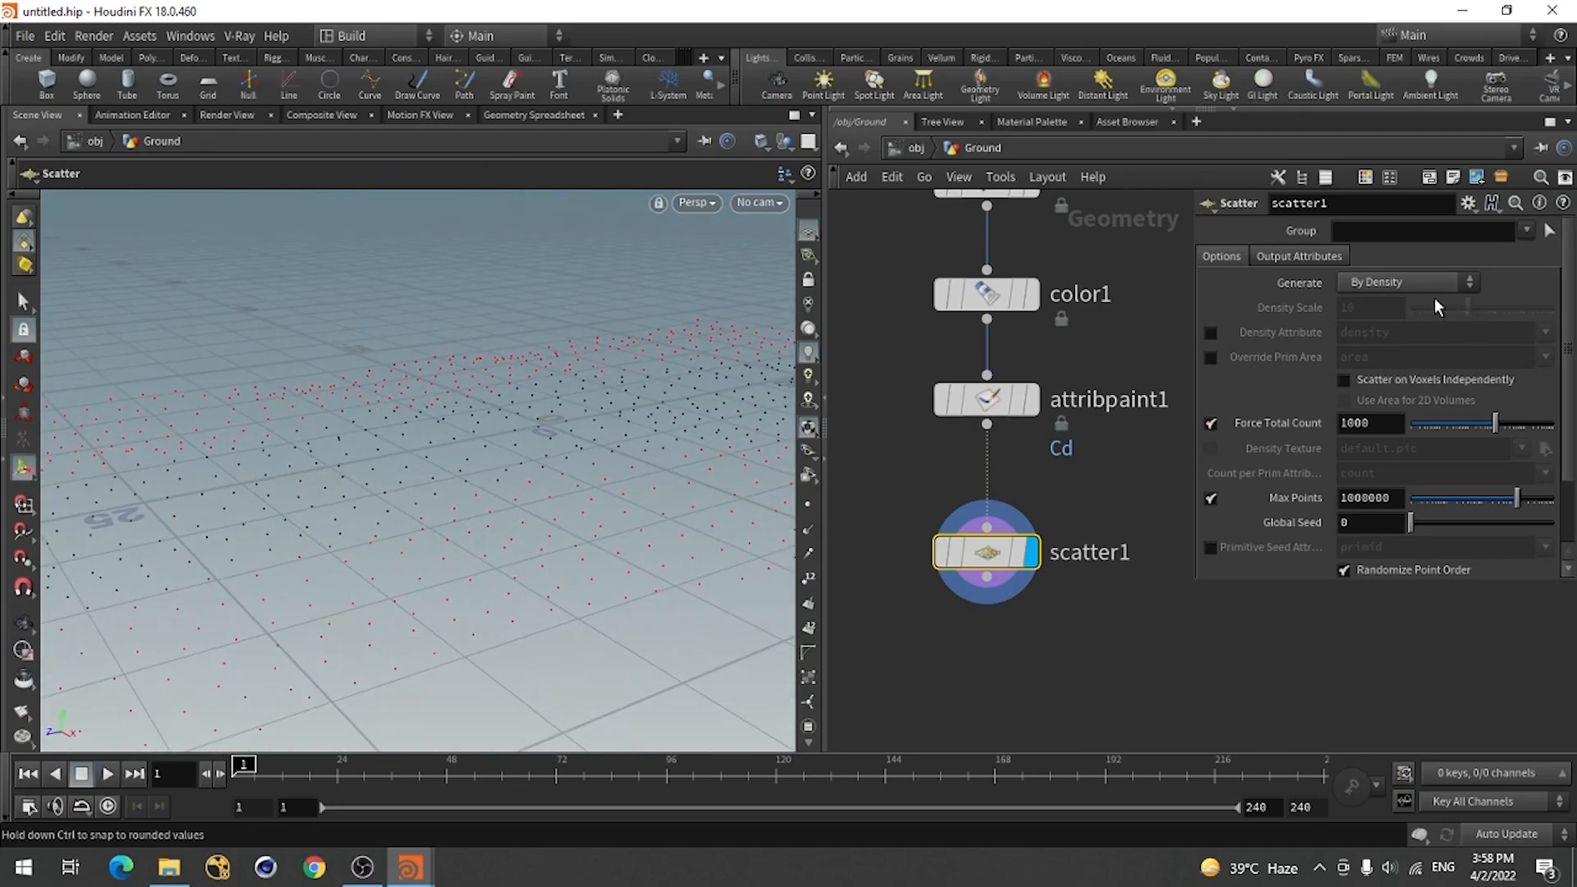
{"action": "left_click", "coordinate": [1391, 284]}
{"action": "left_click", "coordinate": [1211, 332]}
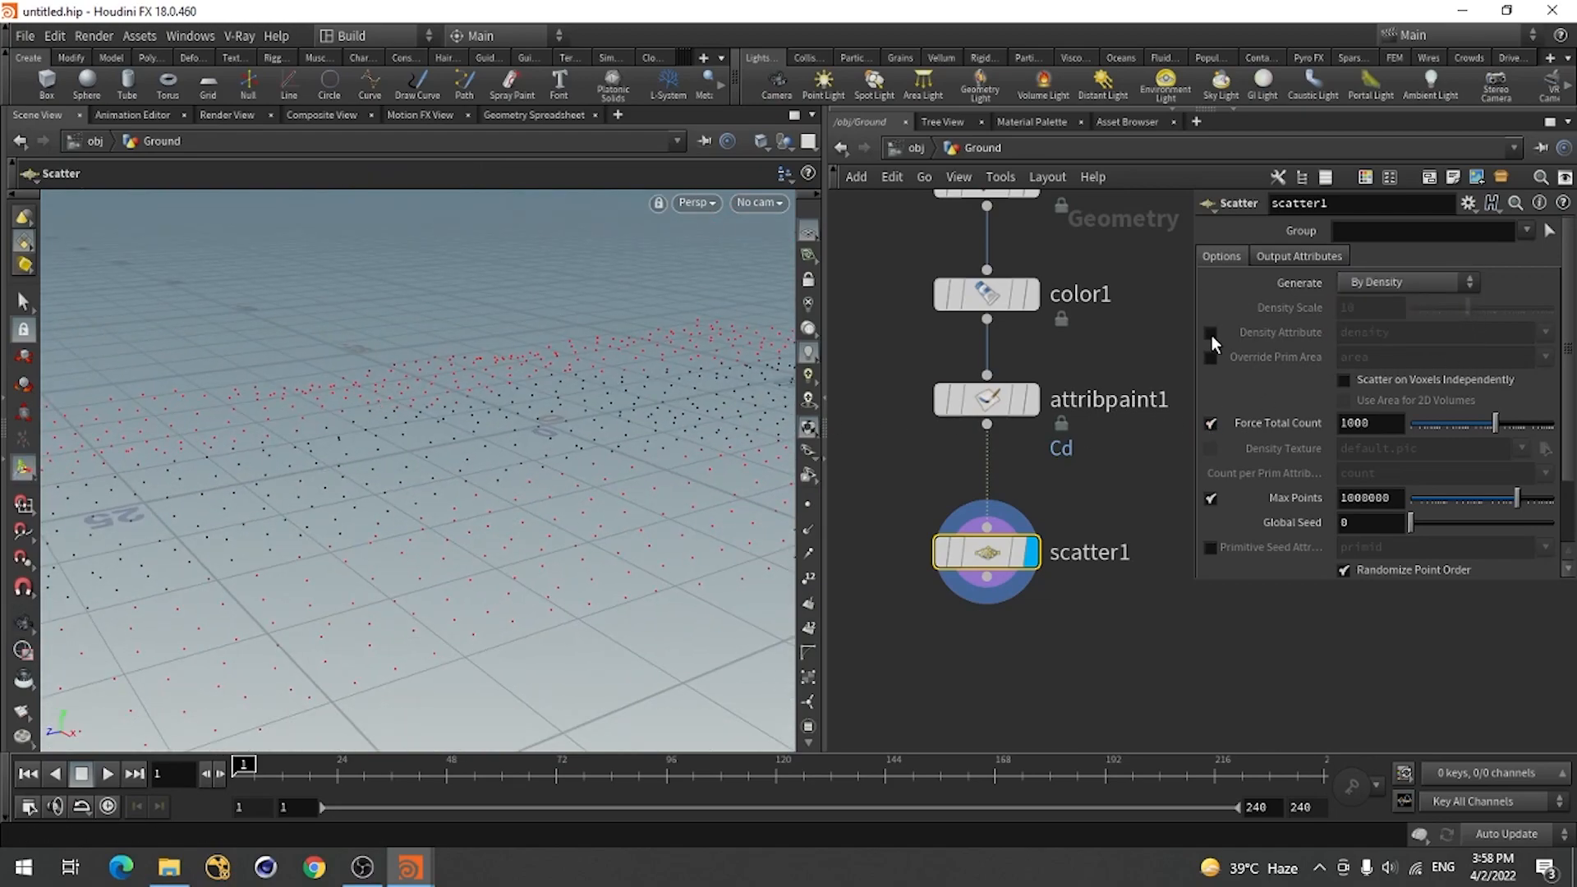
{"action": "left_click", "coordinate": [1210, 332]}
{"action": "left_click", "coordinate": [1545, 332]}
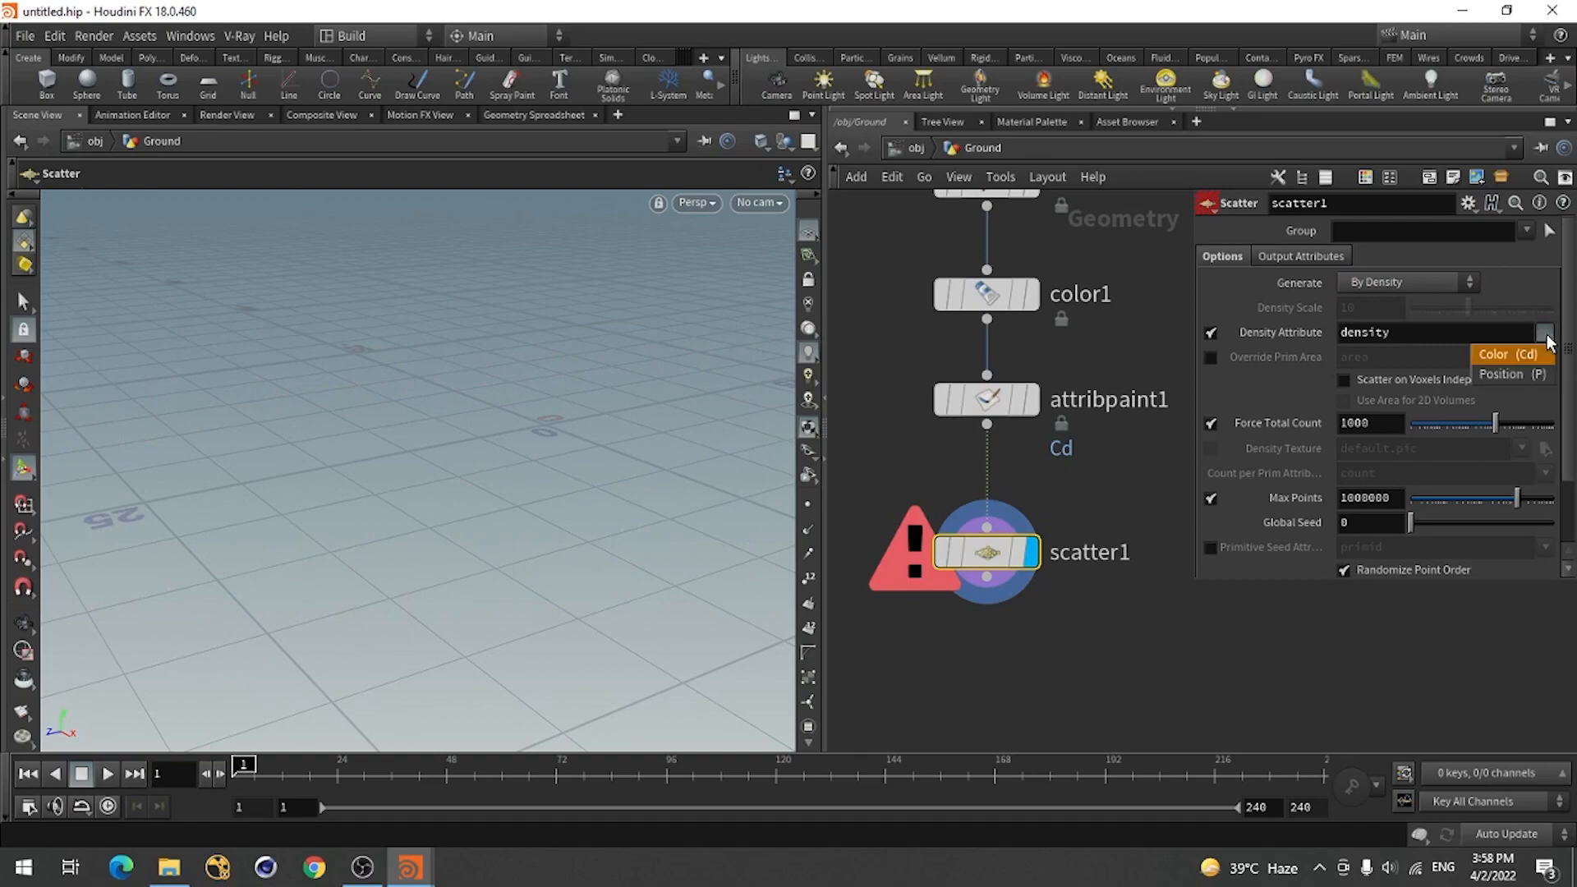
{"action": "left_click", "coordinate": [1509, 354]}
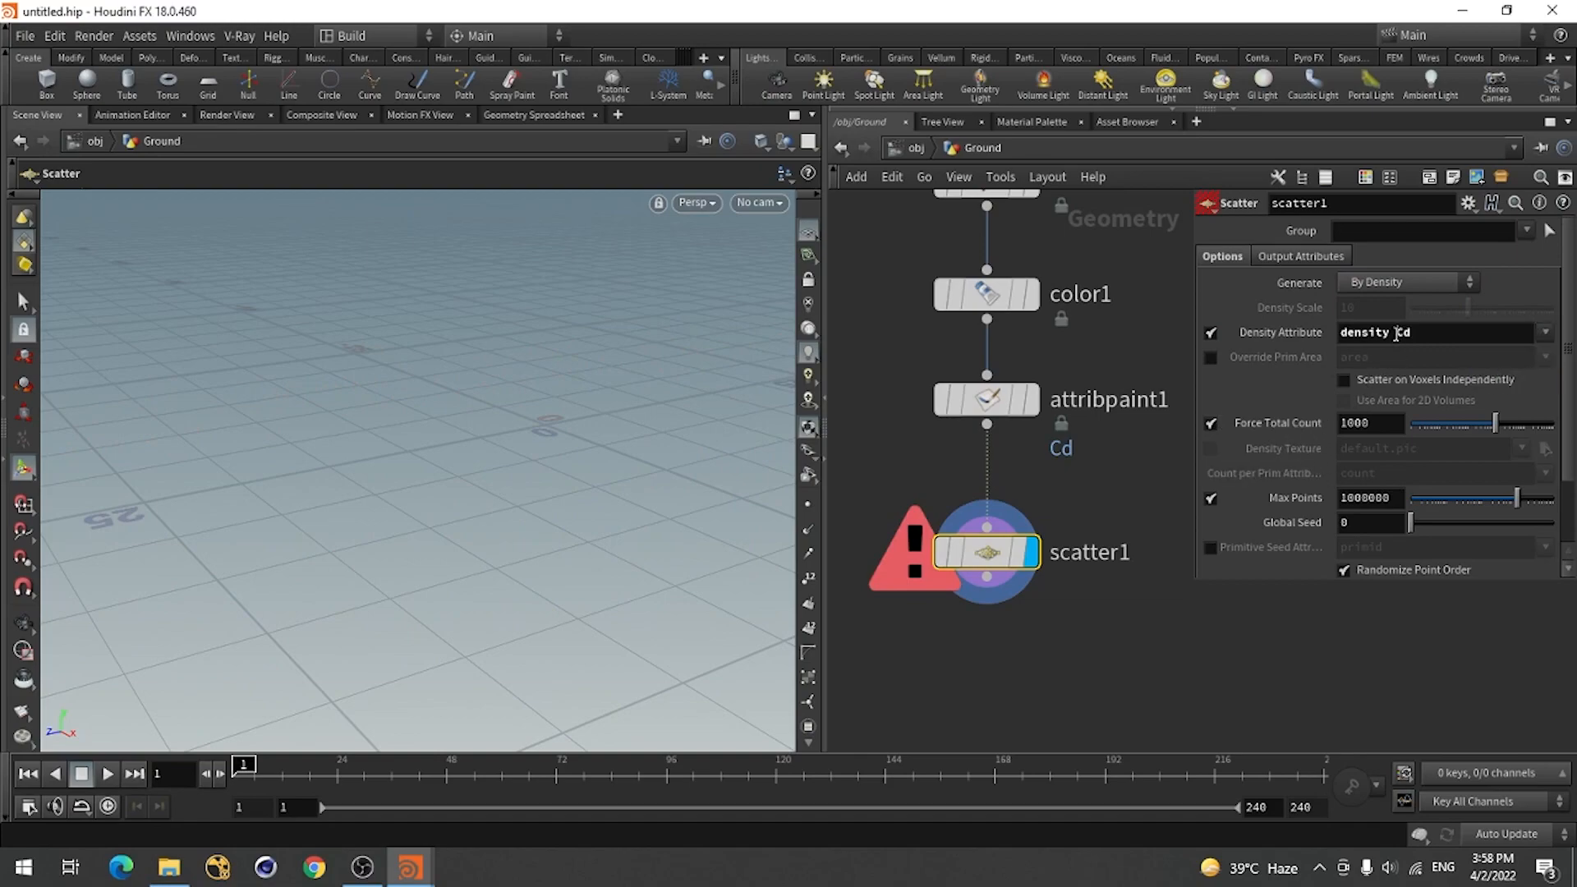
{"action": "left_click_drag", "start_coordinate": [1396, 333], "coordinate": [1229, 367]}
{"action": "key", "text": "BackSpace"}
{"action": "left_click", "coordinate": [966, 617]}
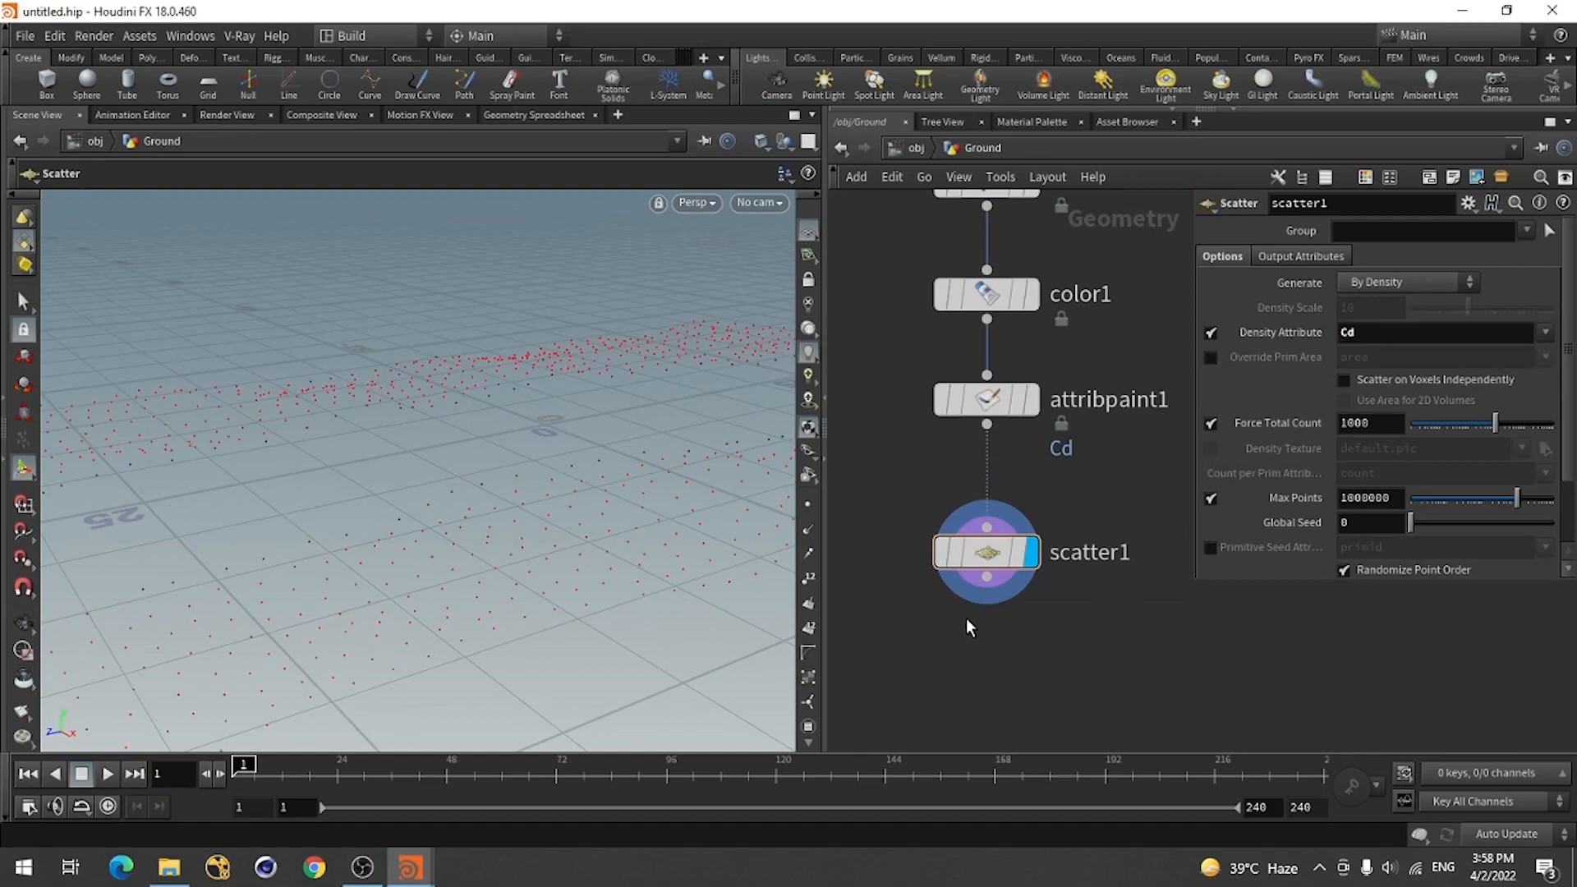
Set the Scatter node's forced total count to 100 points.
{"action": "left_click_drag", "start_coordinate": [418, 550], "coordinate": [353, 567]}
{"action": "left_click_drag", "start_coordinate": [570, 574], "coordinate": [319, 569]}
{"action": "key", "text": "Return"}
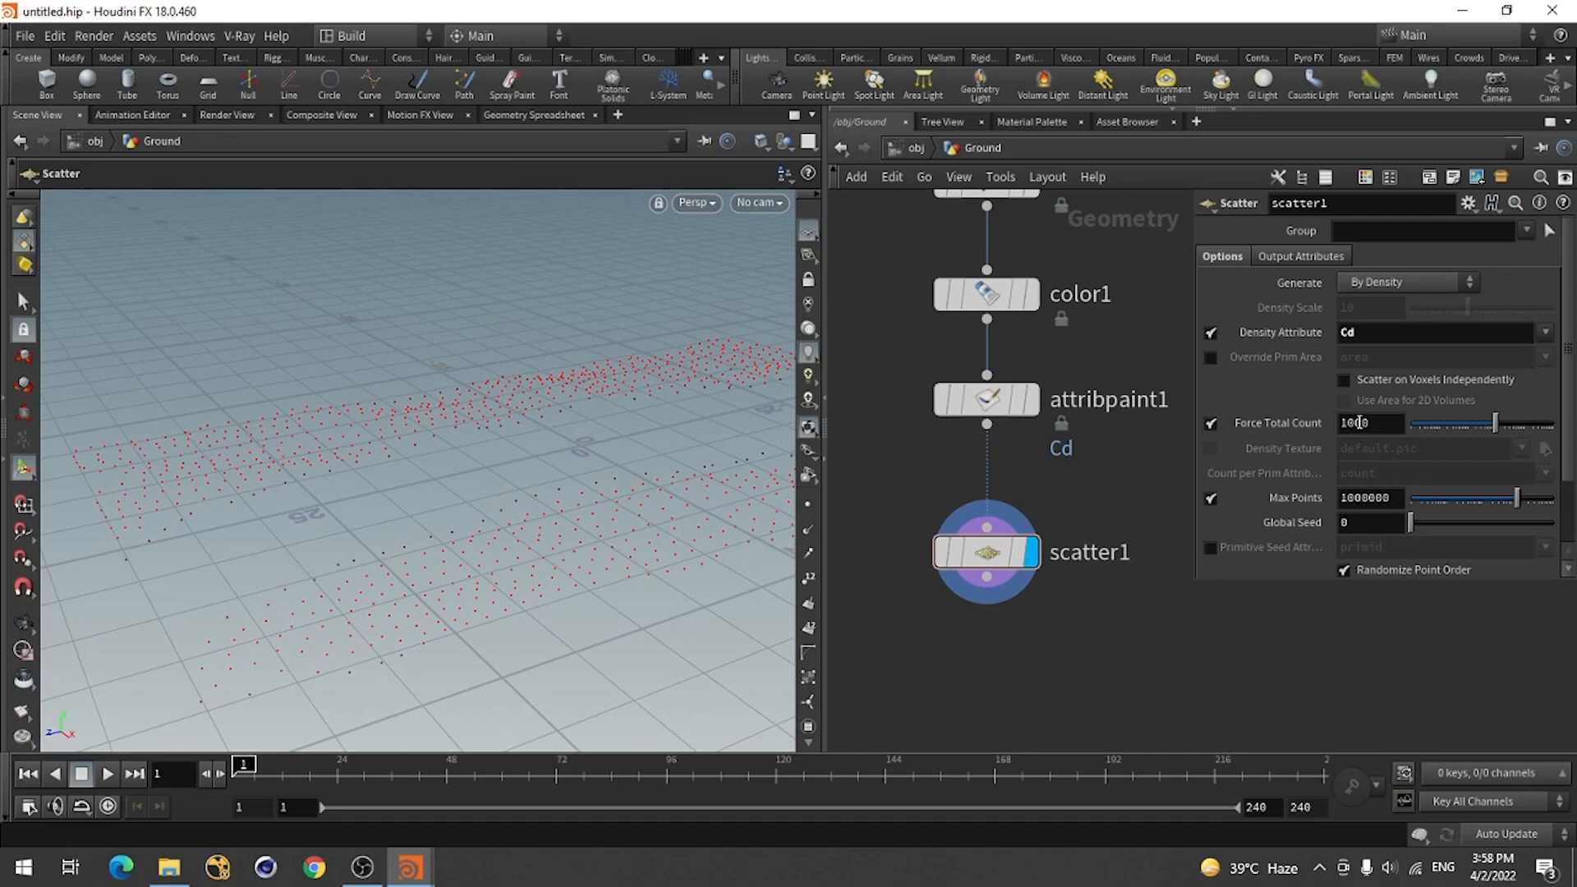
{"action": "key", "text": "BackSpace"}
{"action": "key", "text": "Return"}
{"action": "key", "text": "Escape"}
{"action": "left_click_drag", "start_coordinate": [495, 526], "coordinate": [371, 533]}
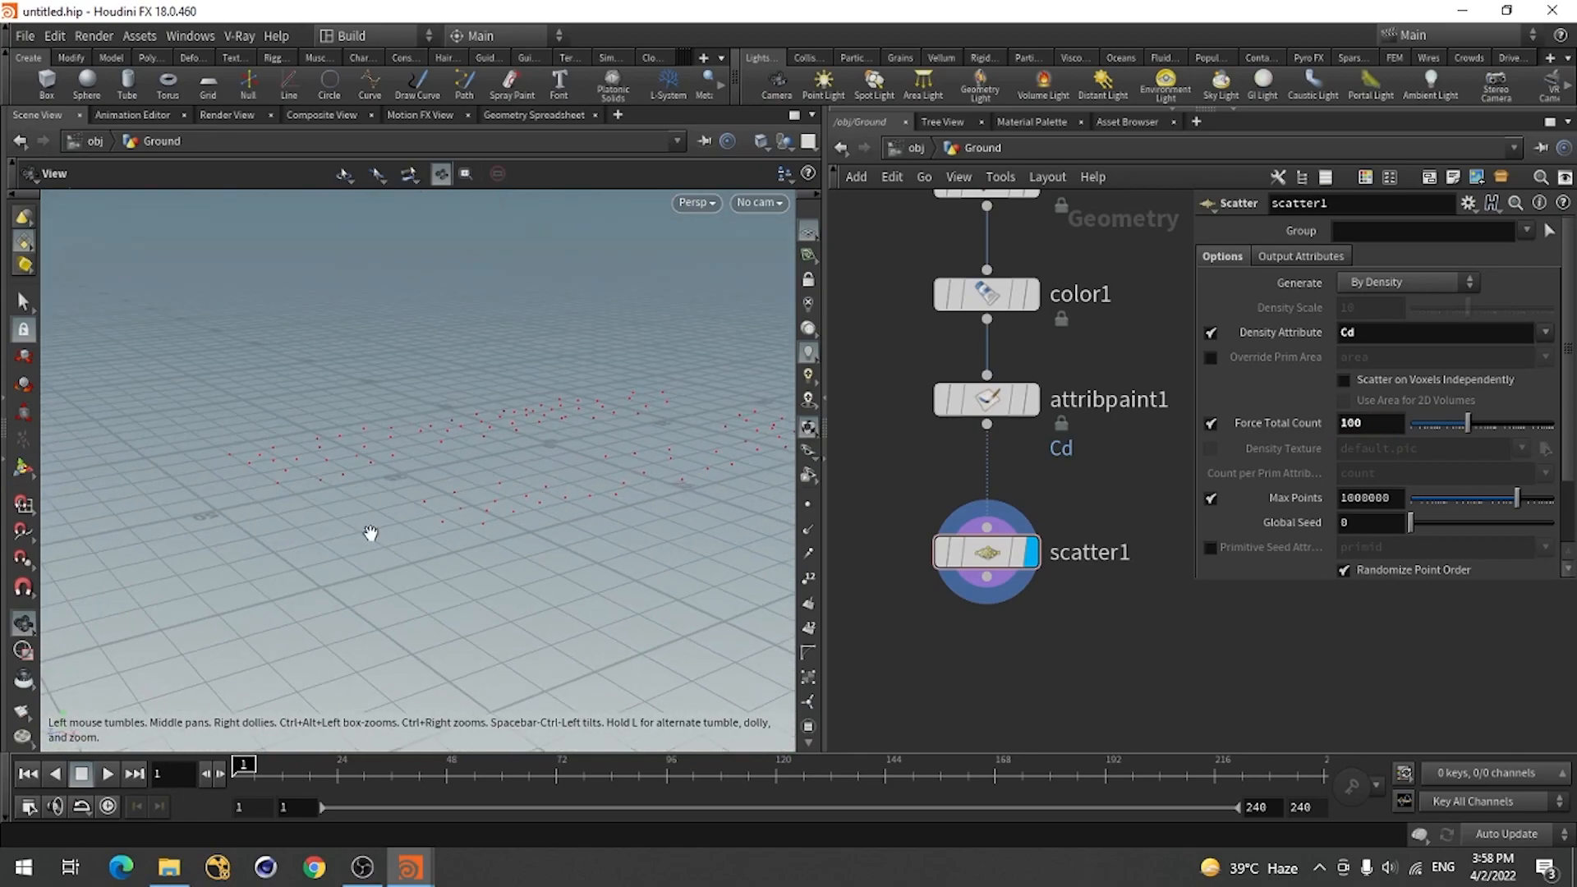
{"action": "key", "text": "Return"}
Move the Color, Attribute Paint and Scatter nodes together into a separate branch beside the Mountain node.
{"action": "key", "text": "h"}
{"action": "left_click_drag", "start_coordinate": [895, 363], "coordinate": [1075, 559]}
{"action": "left_click_drag", "start_coordinate": [978, 470], "coordinate": [1121, 469]}
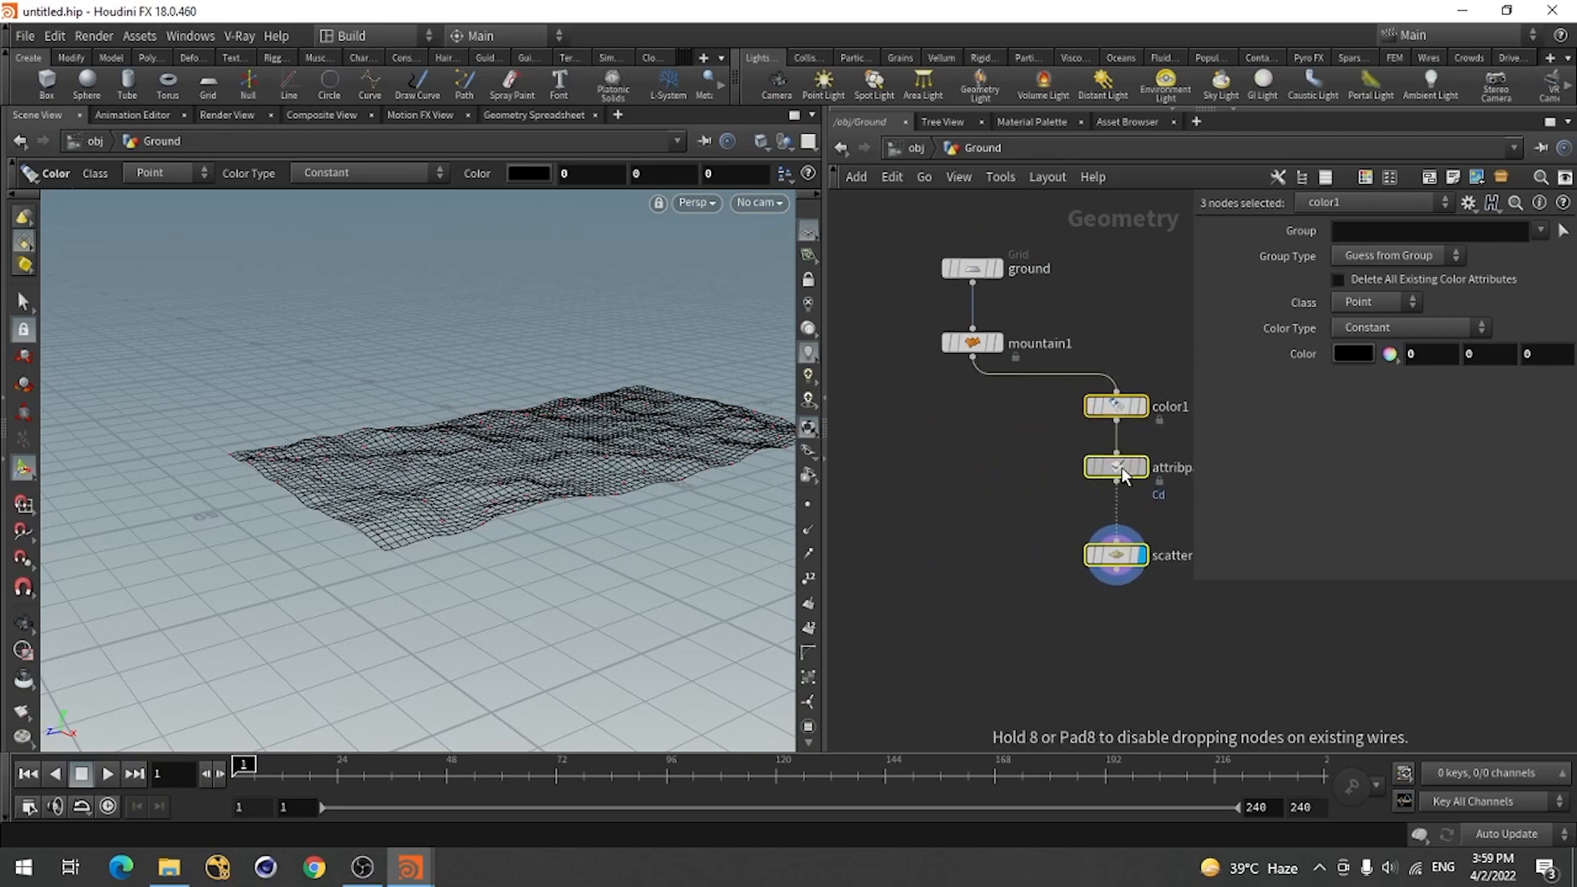
{"action": "left_click", "coordinate": [1007, 522]}
{"action": "middle_click_drag", "start_coordinate": [1006, 523], "coordinate": [950, 527]}
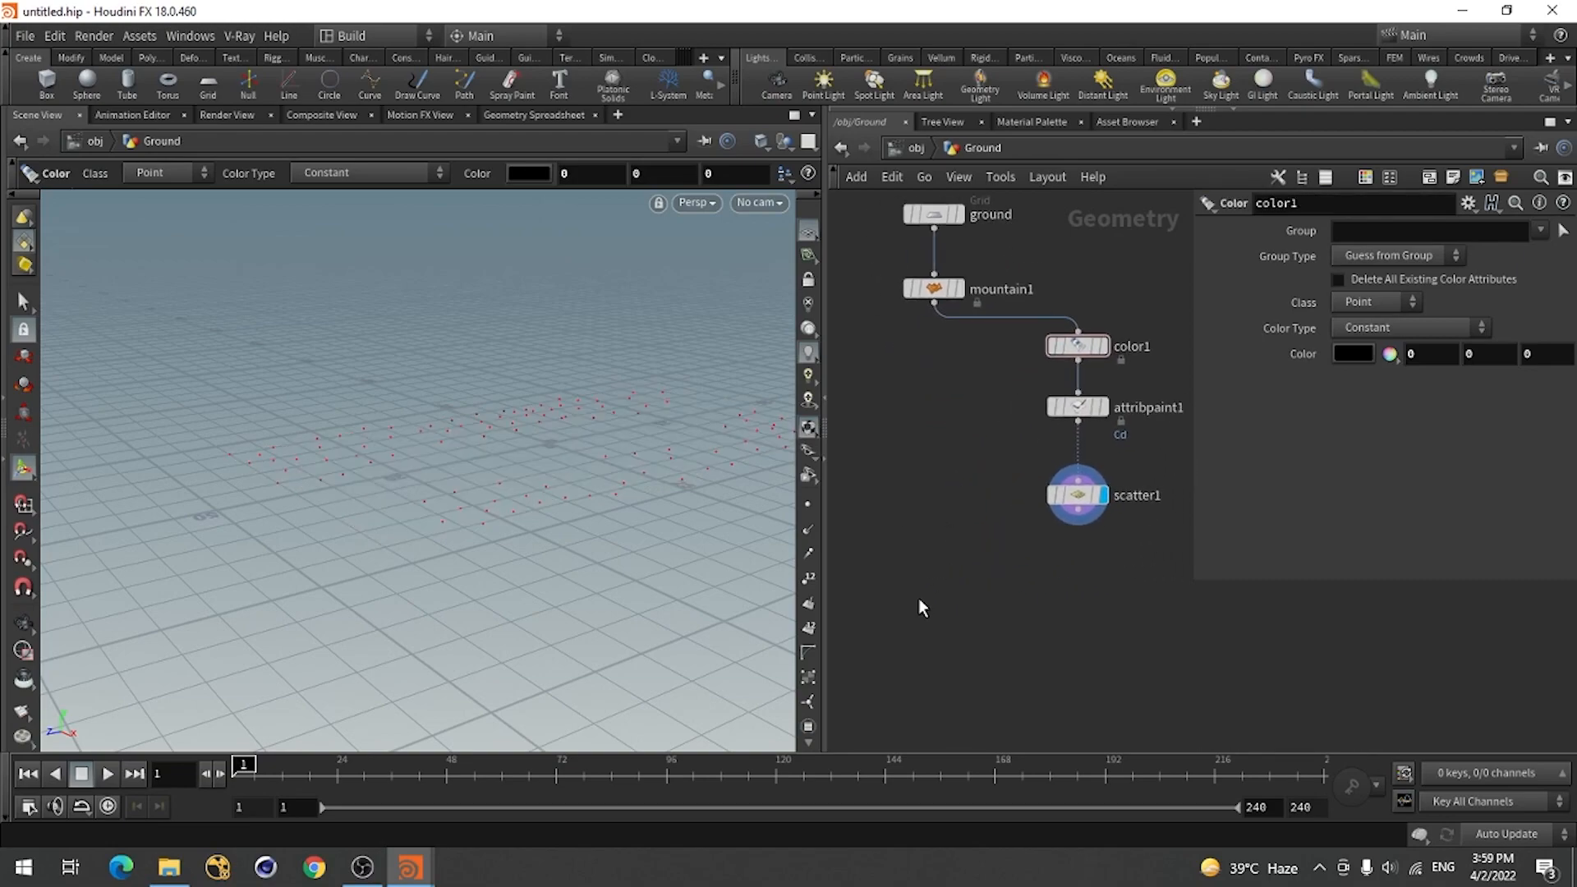
Add a Null node below the Mountain node, wire it directly to the Mountain output and display its result.
{"action": "key", "text": "Tab"}
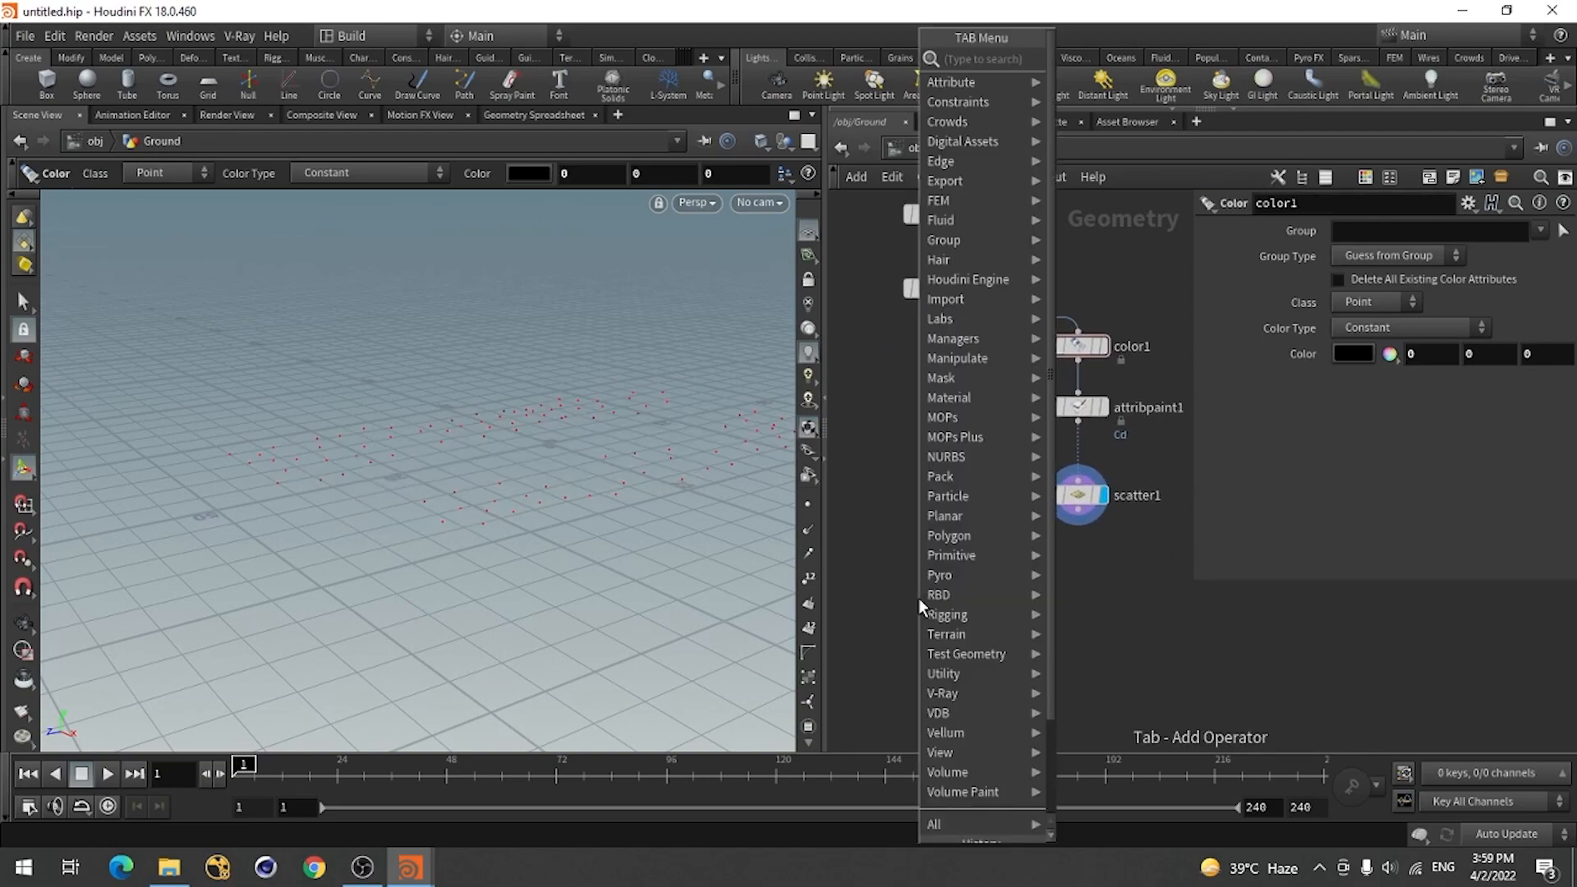
{"action": "type", "text": "null"}
{"action": "key", "text": "Return"}
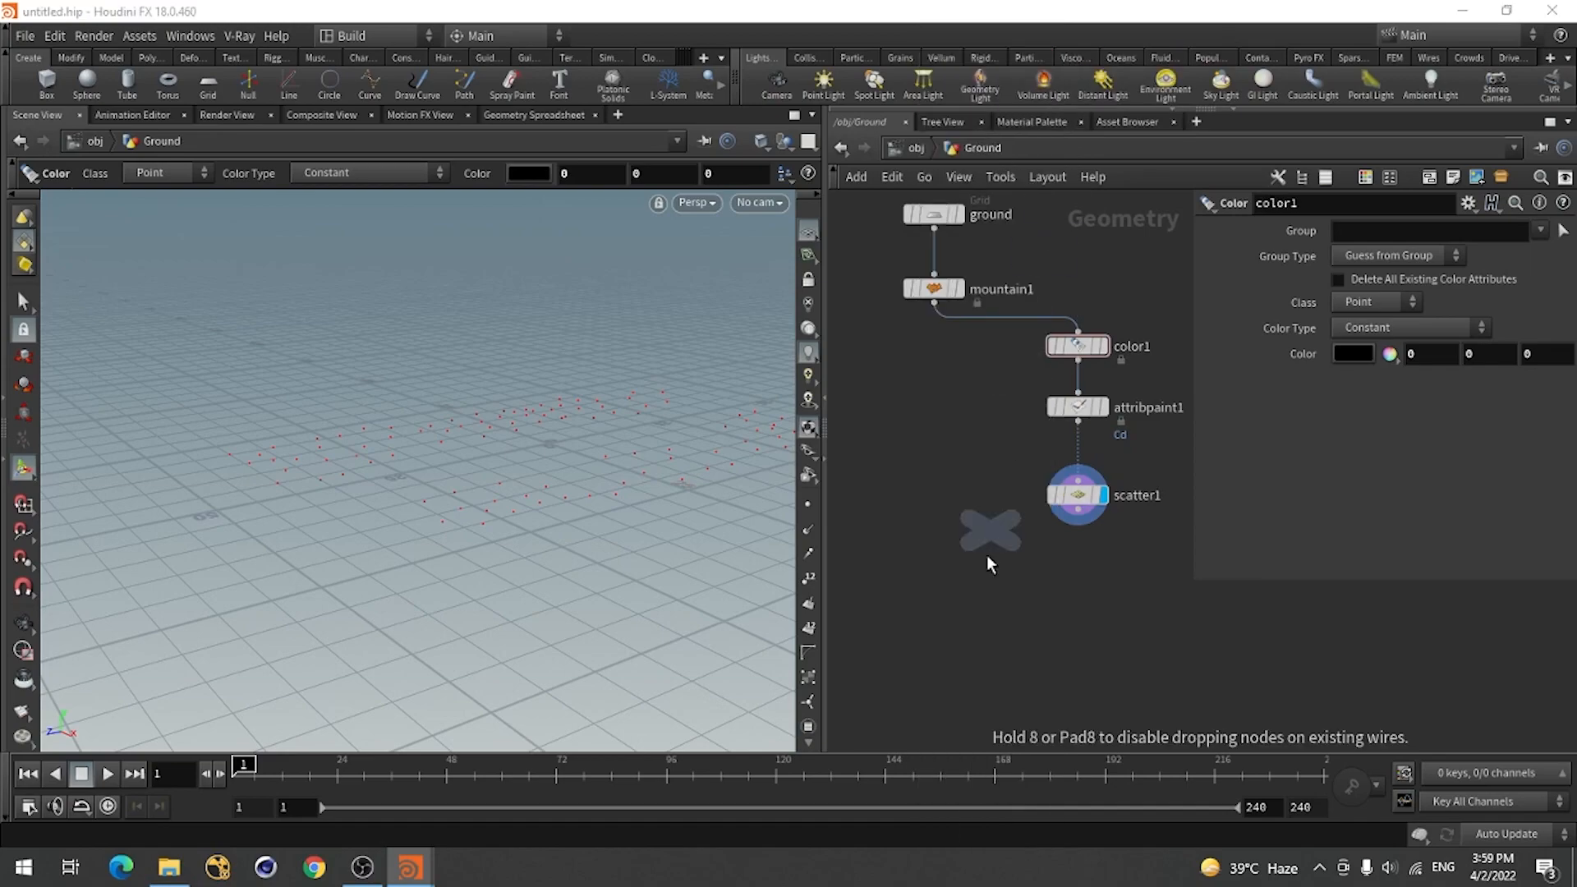
{"action": "left_click", "coordinate": [967, 647]}
{"action": "left_click", "coordinate": [934, 304]}
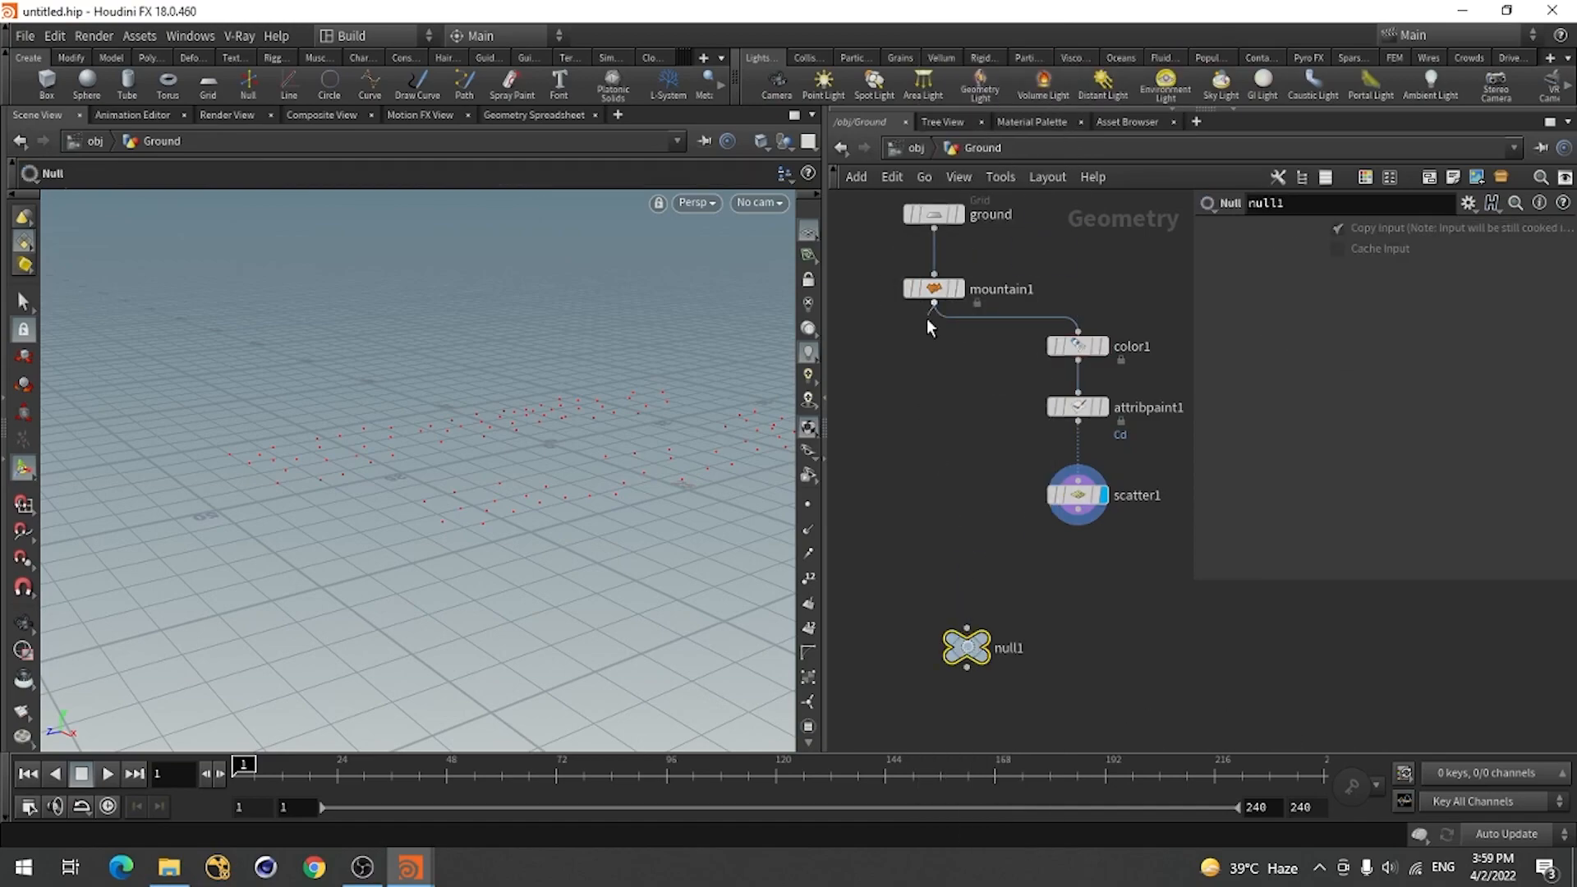
{"action": "left_click", "coordinate": [967, 628]}
{"action": "left_click", "coordinate": [969, 667]}
{"action": "key", "text": "Escape"}
{"action": "left_click_drag", "start_coordinate": [976, 650], "coordinate": [951, 672]}
{"action": "left_click", "coordinate": [966, 667]}
Rename the Null node to out.
{"action": "double_click", "coordinate": [986, 670]}
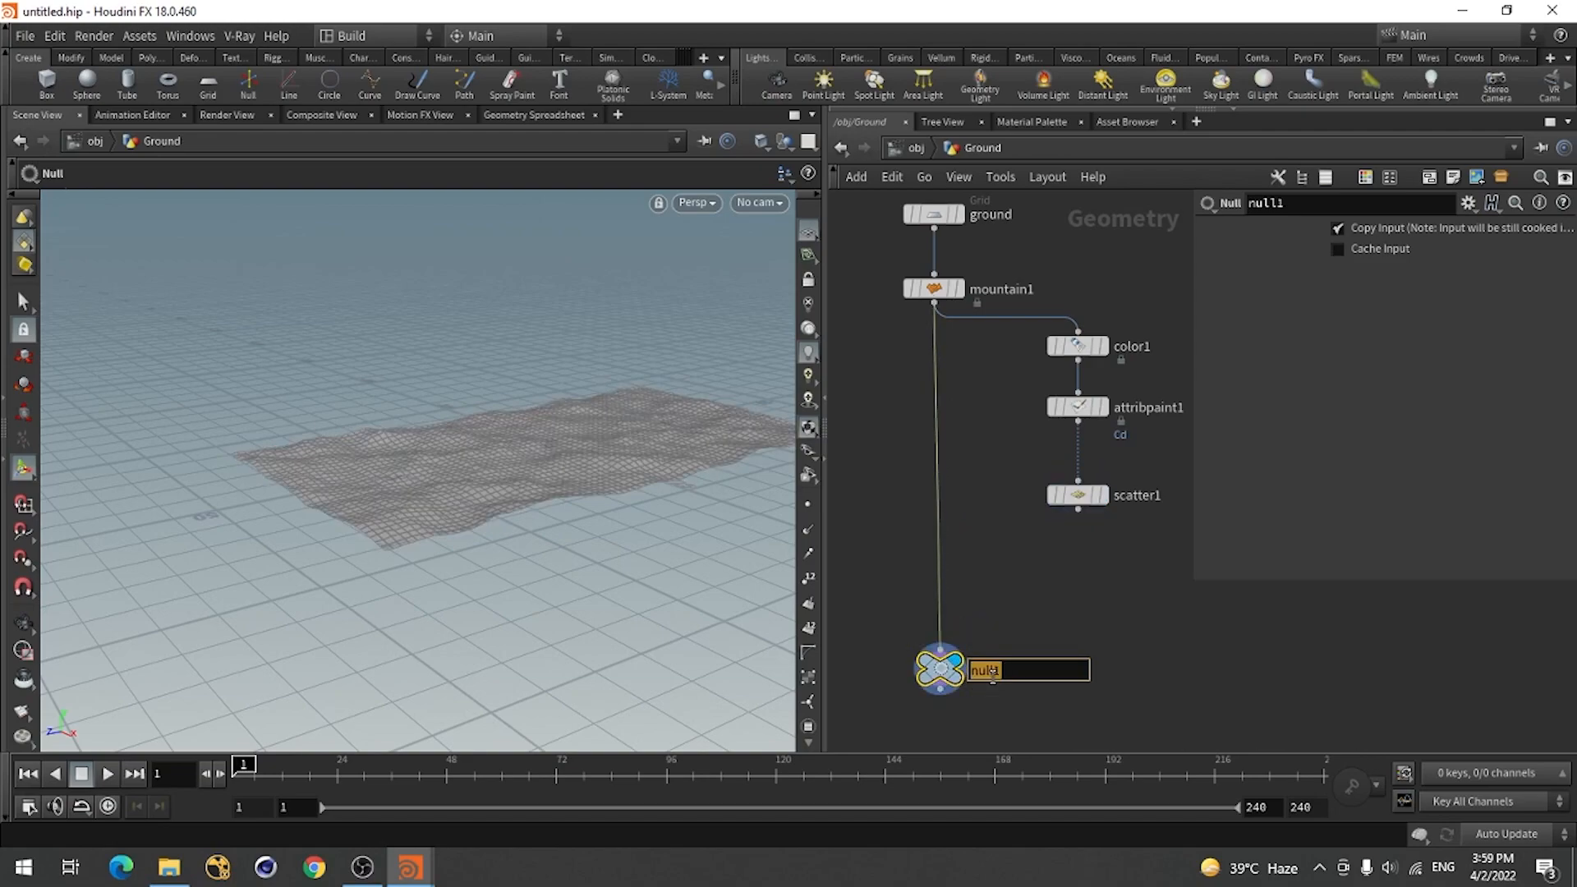
{"action": "type", "text": "out"}
{"action": "key", "text": "Return"}
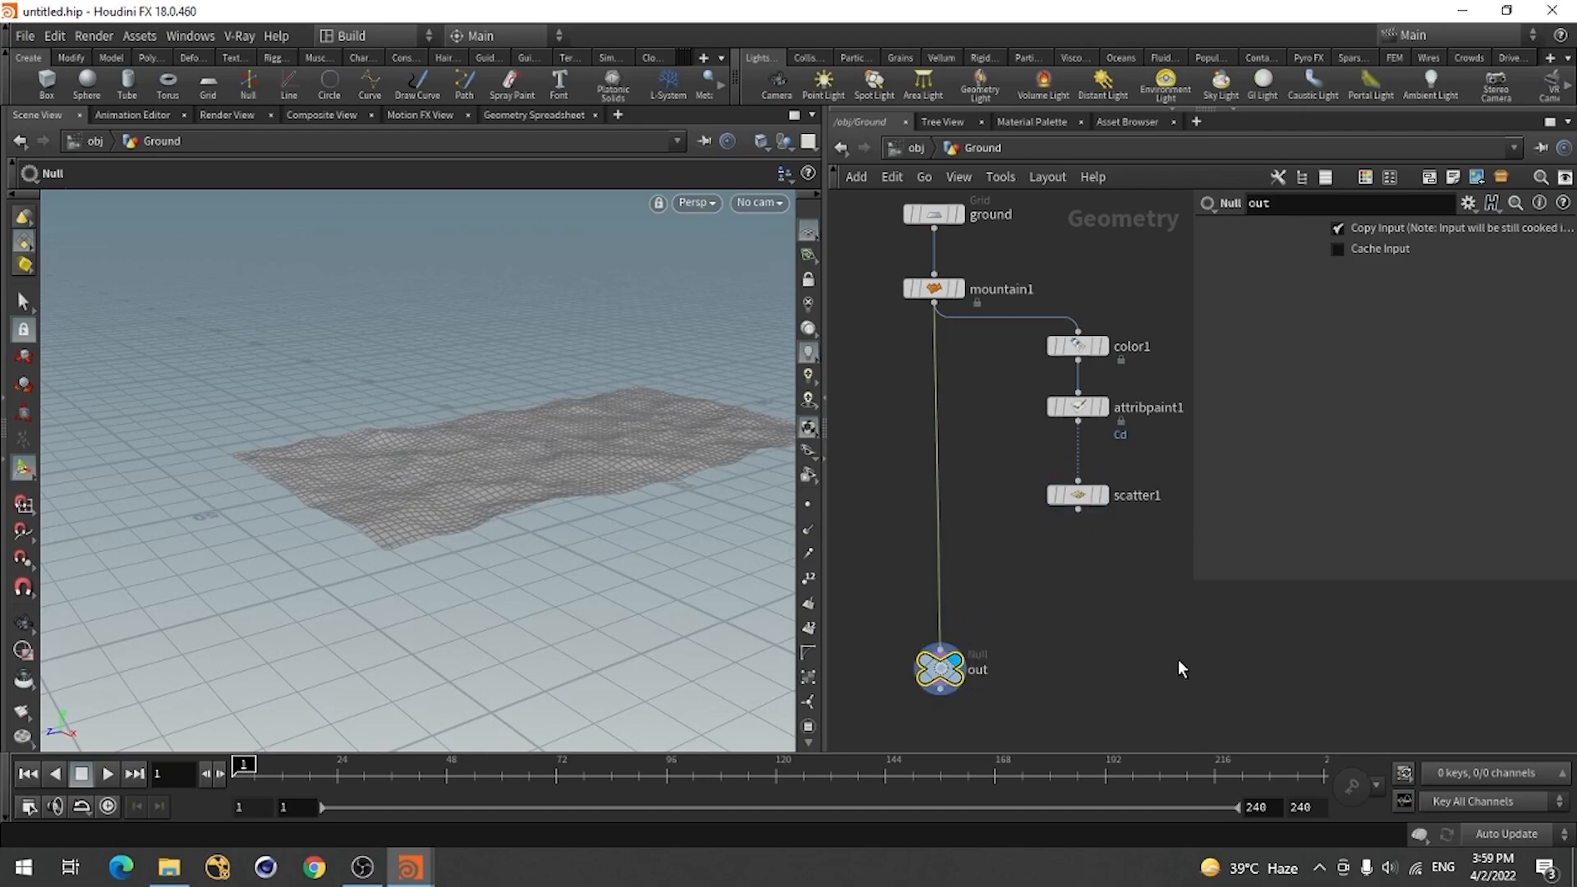
{"action": "middle_click_drag", "start_coordinate": [1097, 642], "coordinate": [990, 663]}
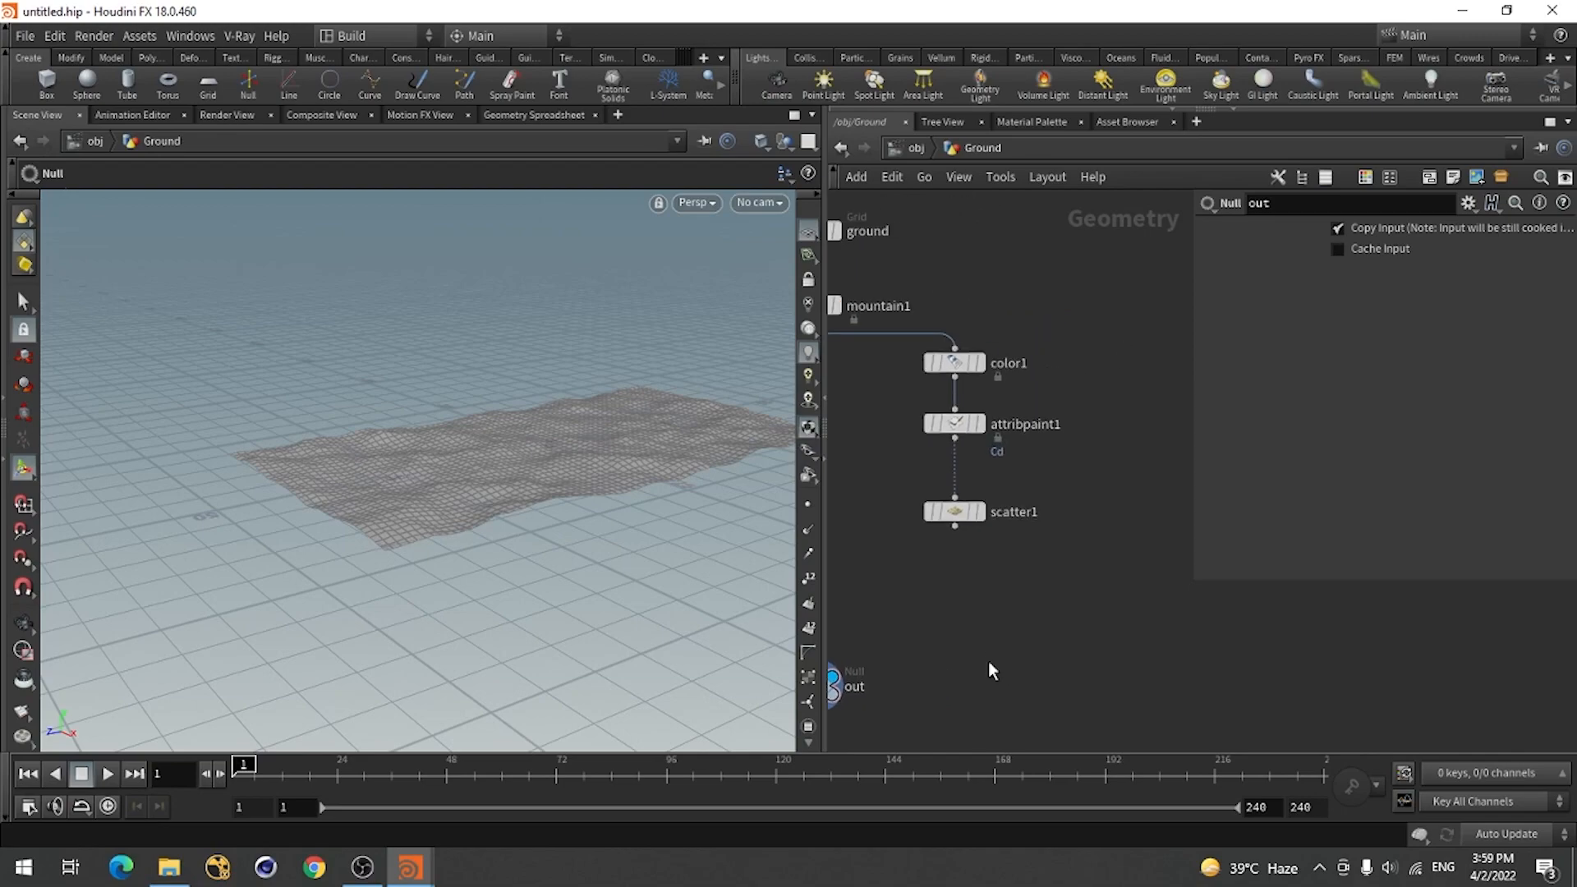
Add a File node beside the Color branch and widen the network area to make room for it.
{"action": "key", "text": "h"}
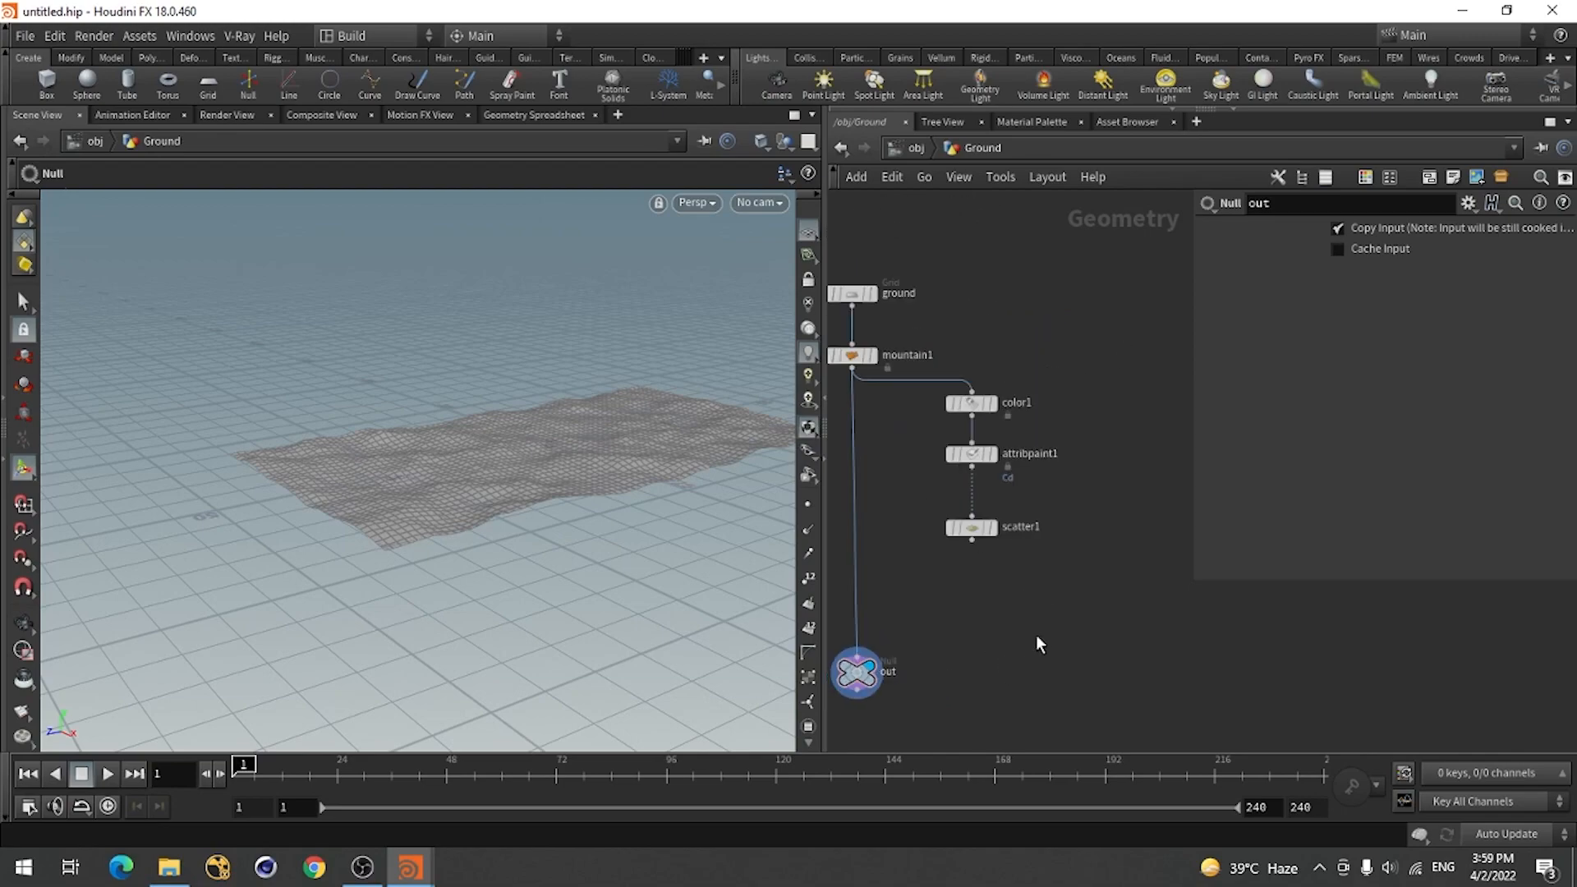
{"action": "key", "text": "Tab"}
{"action": "type", "text": "e"}
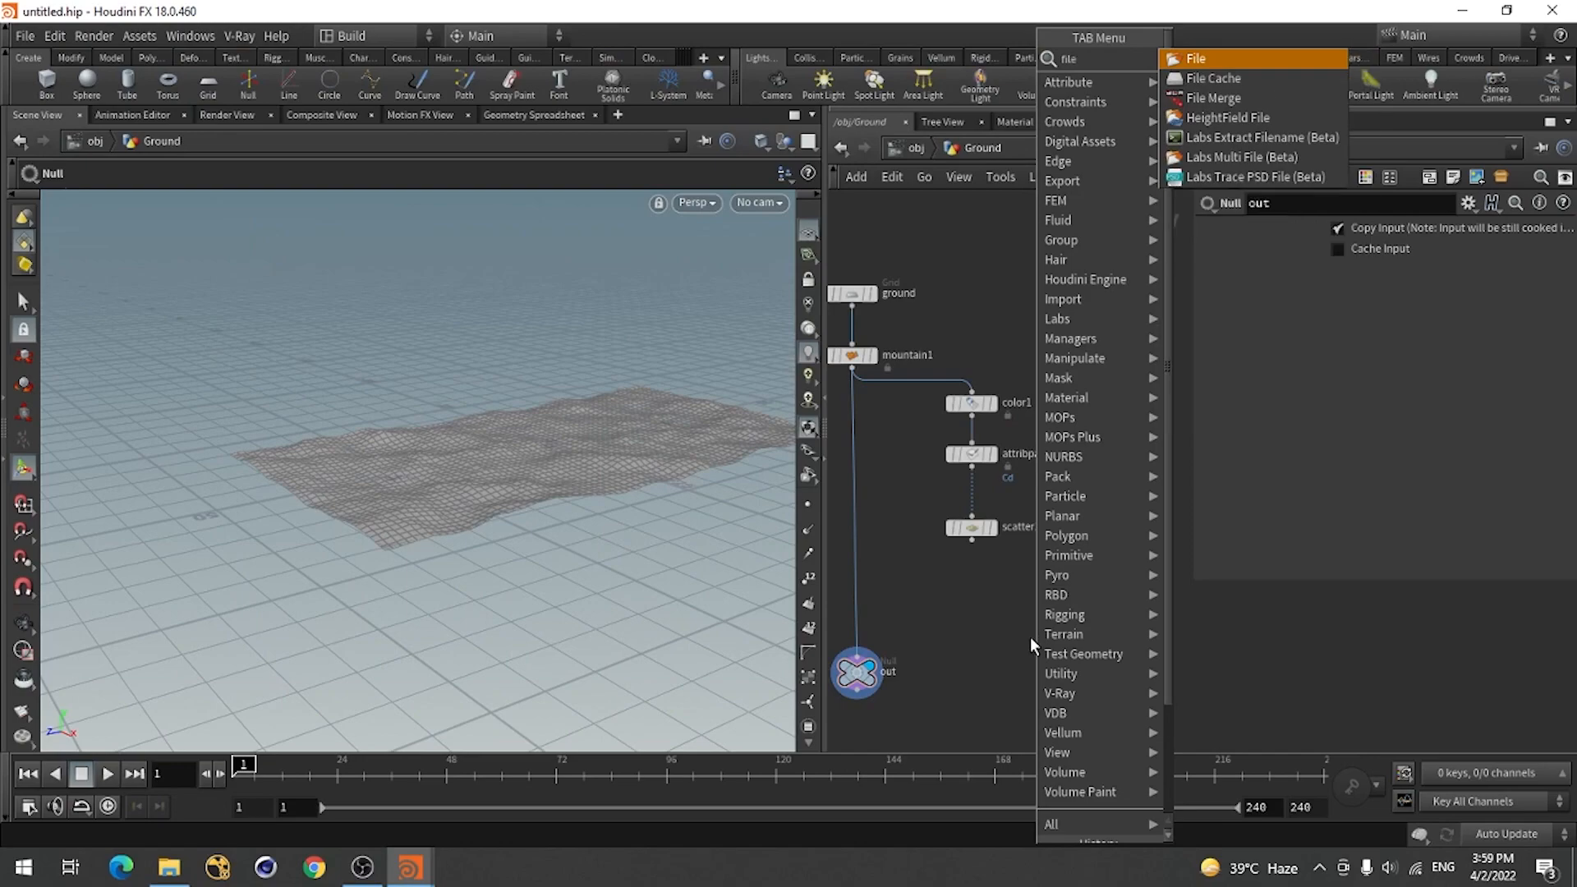
{"action": "left_click", "coordinate": [1234, 63]}
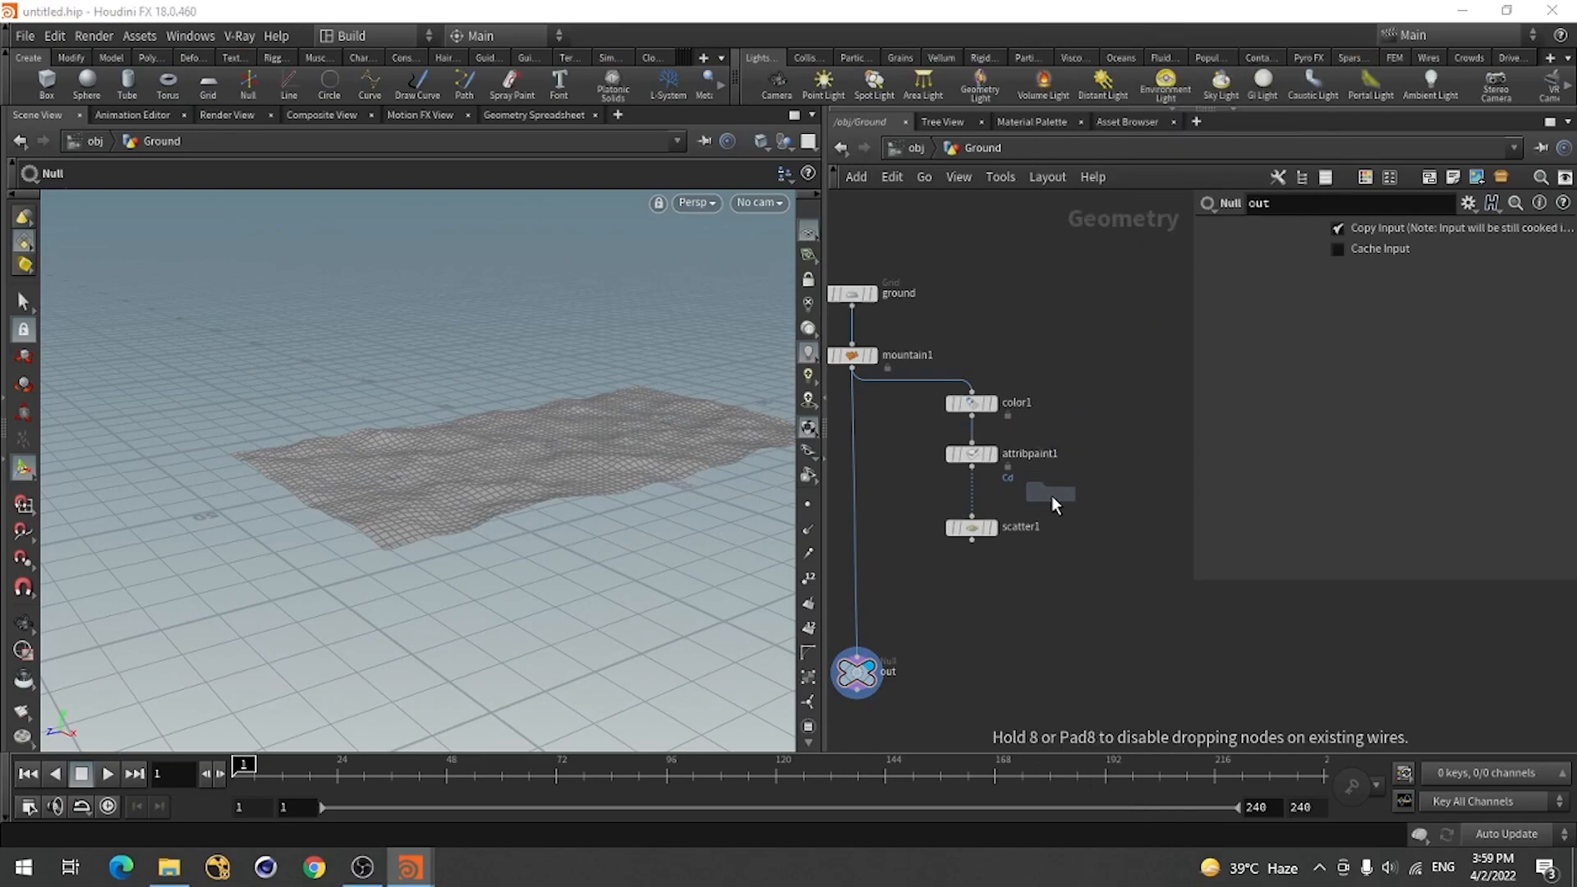
{"action": "middle_click_drag", "start_coordinate": [1073, 518], "coordinate": [992, 517]}
{"action": "left_click", "coordinate": [1037, 390]}
{"action": "left_click_drag", "start_coordinate": [822, 307], "coordinate": [545, 278]}
{"action": "scroll", "coordinate": [951, 459], "scroll_direction": "up", "scroll_amount": 3}
{"action": "scroll", "coordinate": [955, 460], "scroll_direction": "down", "scroll_amount": 3}
{"action": "mouse_move", "coordinate": [993, 335]}
{"action": "left_mouse_down"}
{"action": "mouse_move", "coordinate": [976, 351]}
{"action": "mouse_move", "coordinate": [985, 365]}
{"action": "left_mouse_up"}
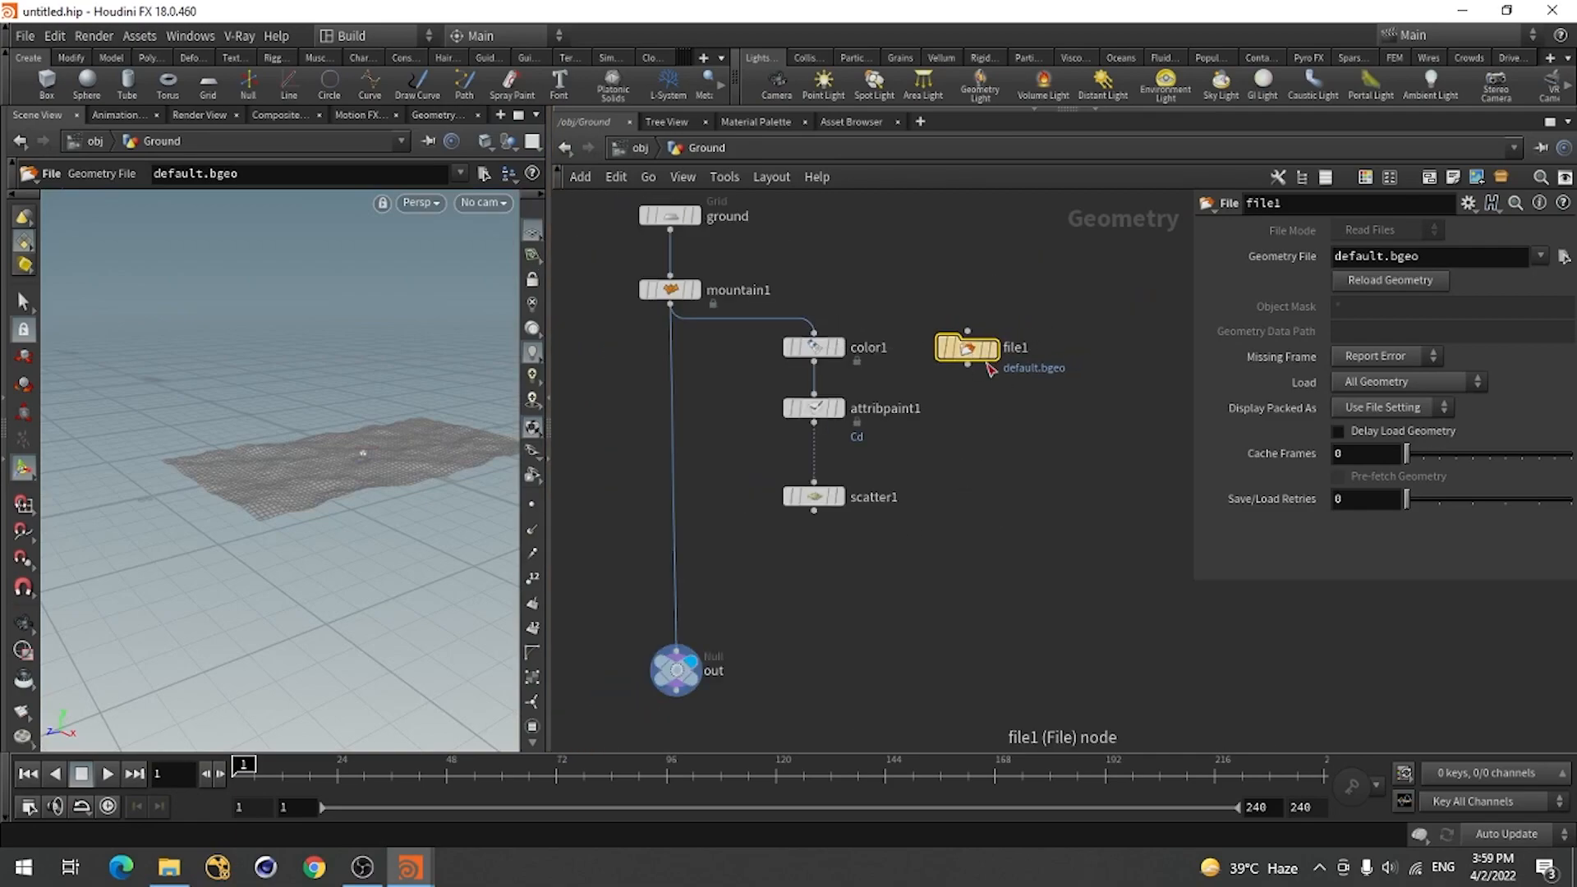
Load long_tree.bgeo from the Desktop into the File node and frame the tree in the viewport.
{"action": "left_click", "coordinate": [1562, 256]}
{"action": "left_click", "coordinate": [898, 119]}
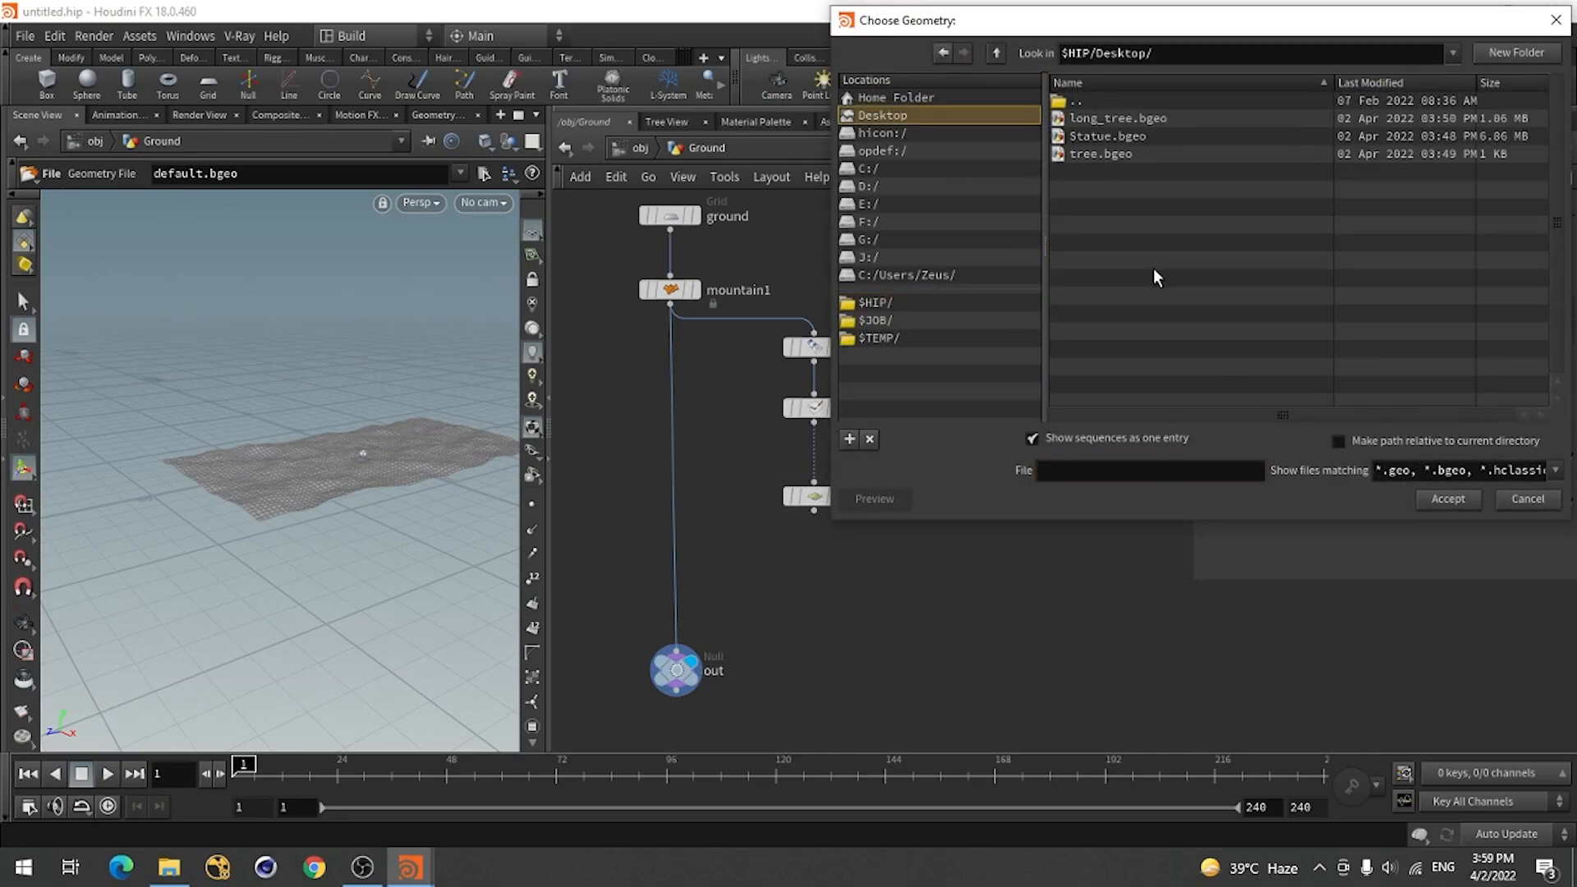
{"action": "left_click", "coordinate": [1141, 122]}
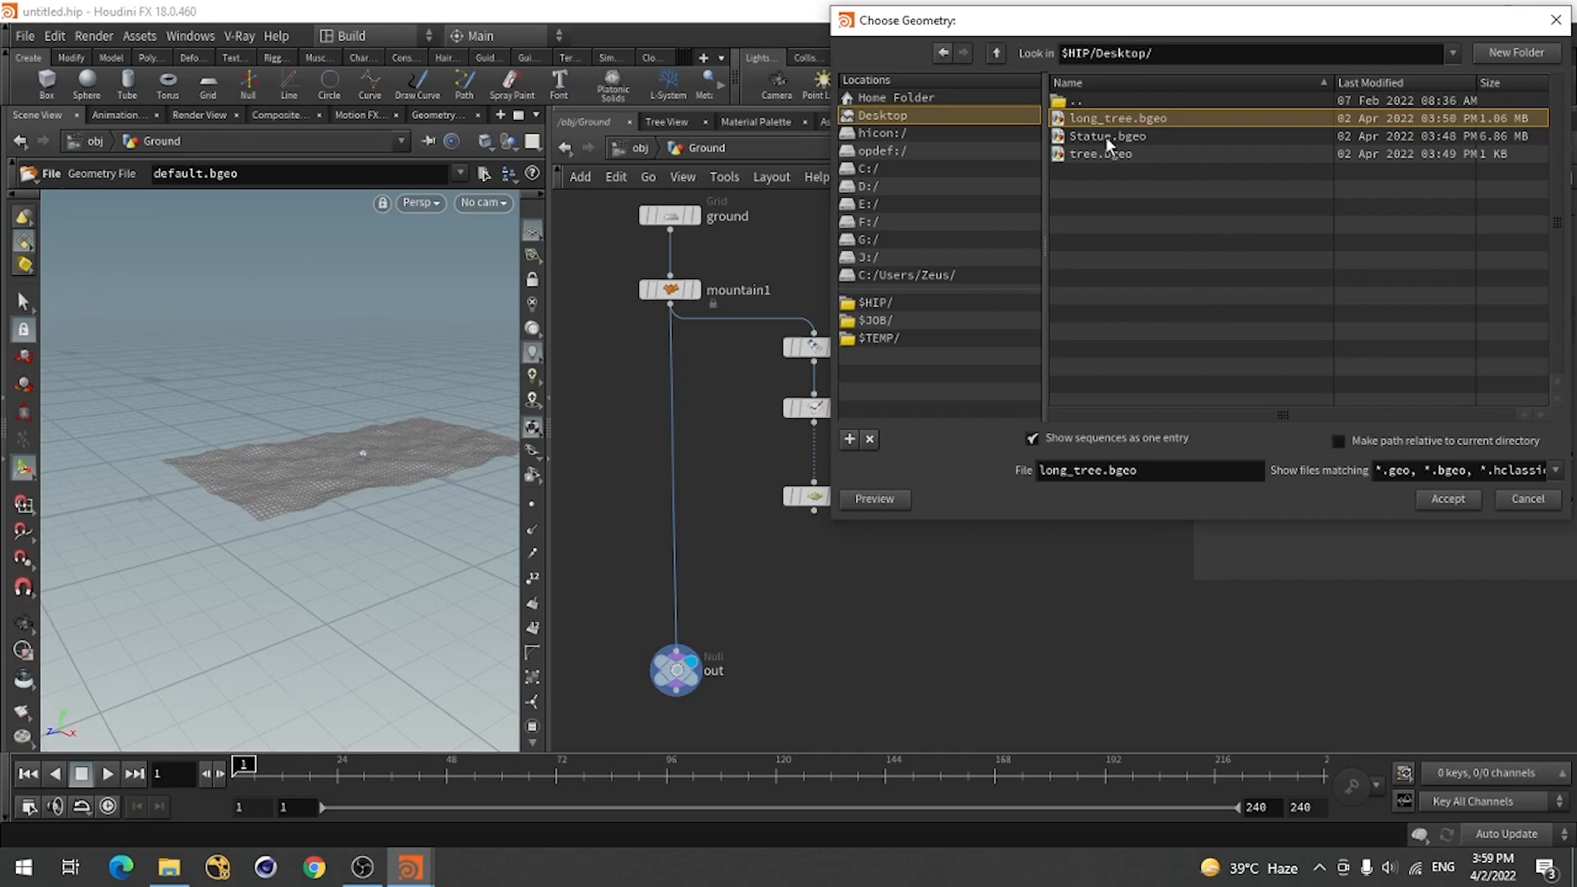
{"action": "left_click", "coordinate": [1446, 499]}
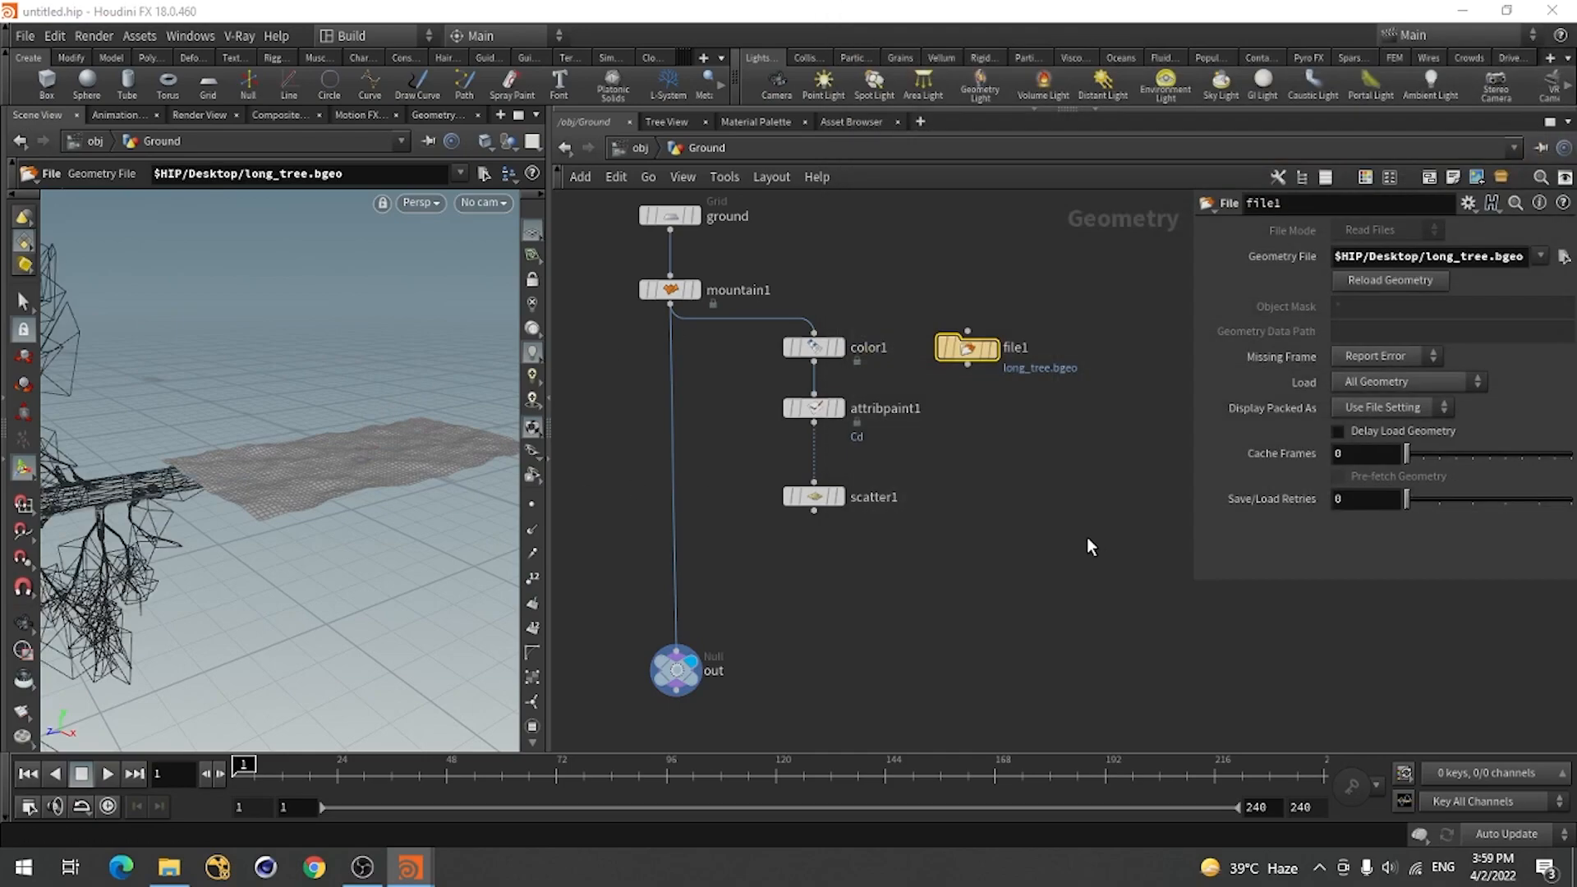
{"action": "left_click_drag", "start_coordinate": [351, 460], "coordinate": [245, 456], "text": "alt"}
{"action": "right_click_drag", "start_coordinate": [245, 456], "coordinate": [213, 436], "text": "alt"}
{"action": "left_click_drag", "start_coordinate": [213, 436], "coordinate": [197, 509], "text": "alt"}
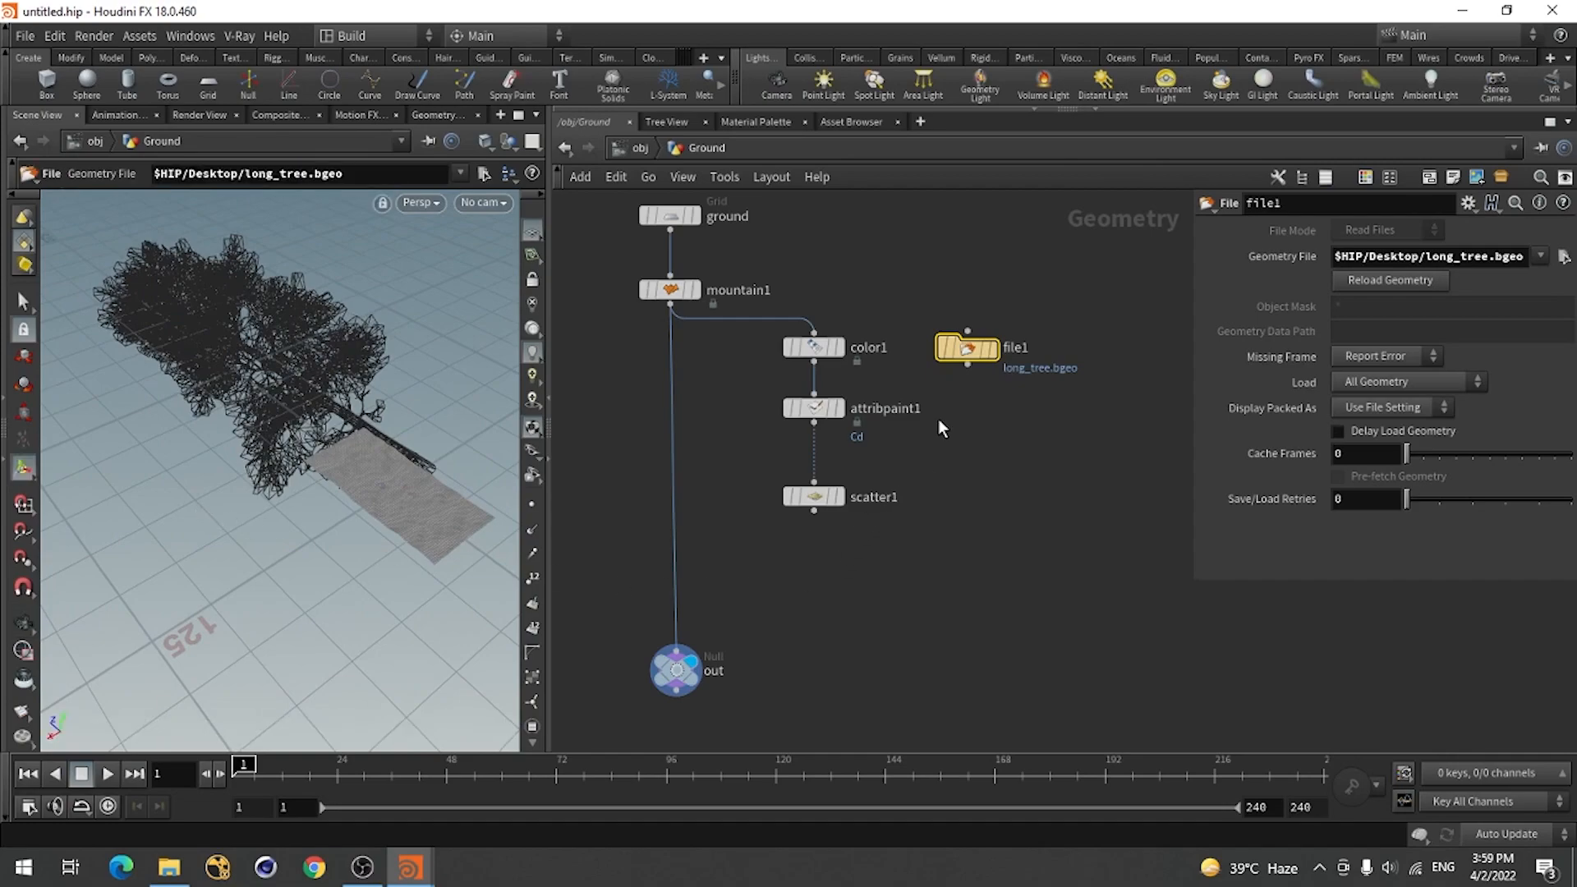
Add a Transform node directly below the File node, wired to its output and displayed.
{"action": "scroll", "coordinate": [939, 418], "scroll_direction": "up", "scroll_amount": 3}
{"action": "middle_click_drag", "start_coordinate": [986, 538], "coordinate": [939, 606]}
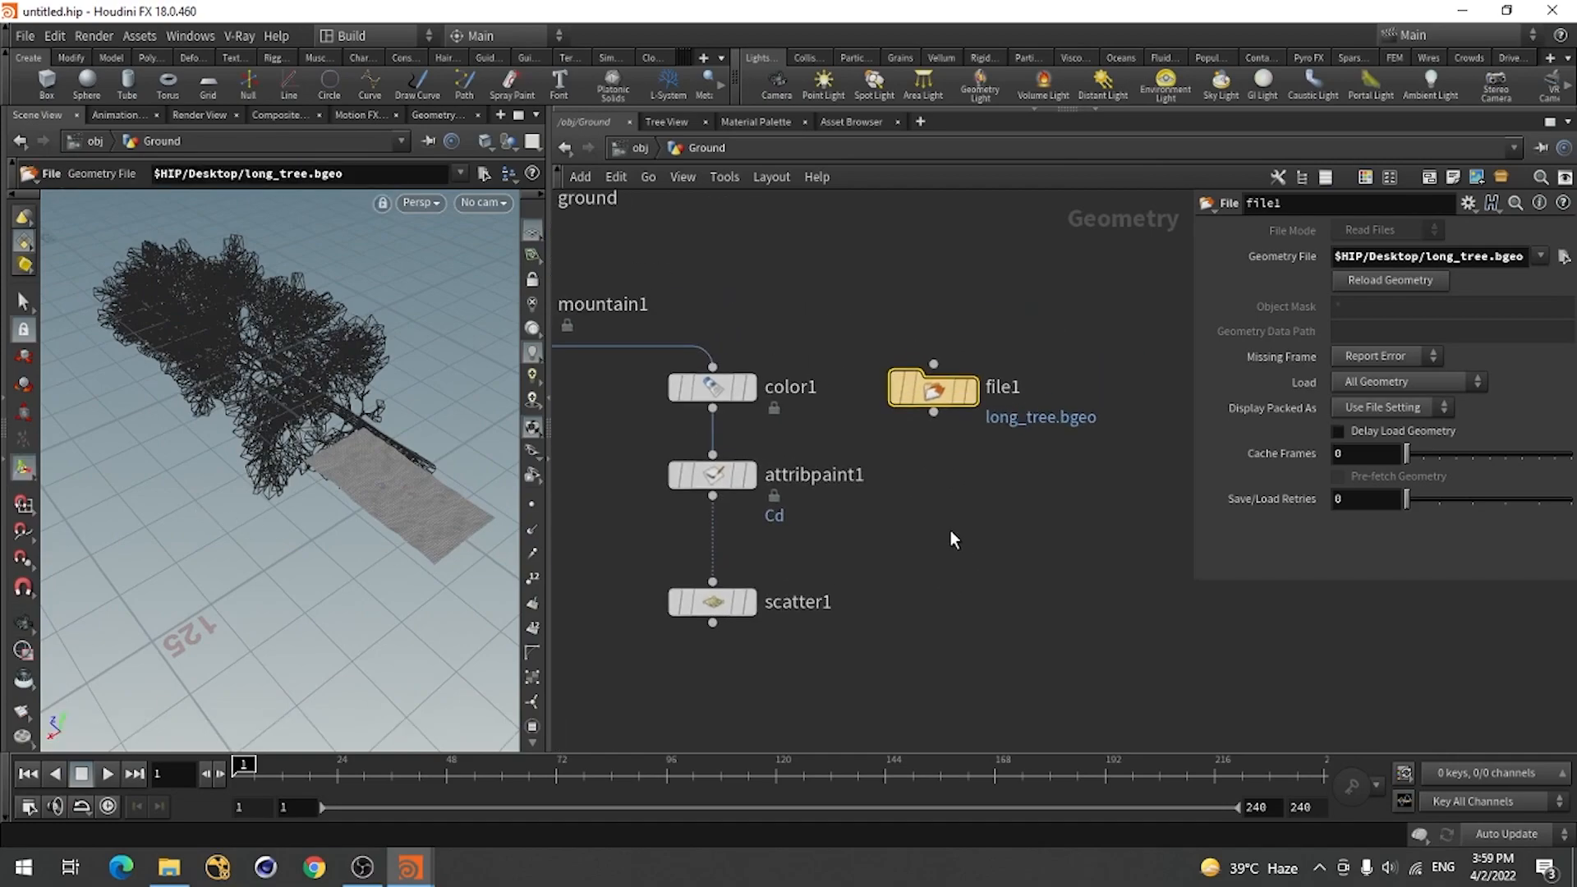
{"action": "key", "text": "Tab"}
{"action": "type", "text": "t"}
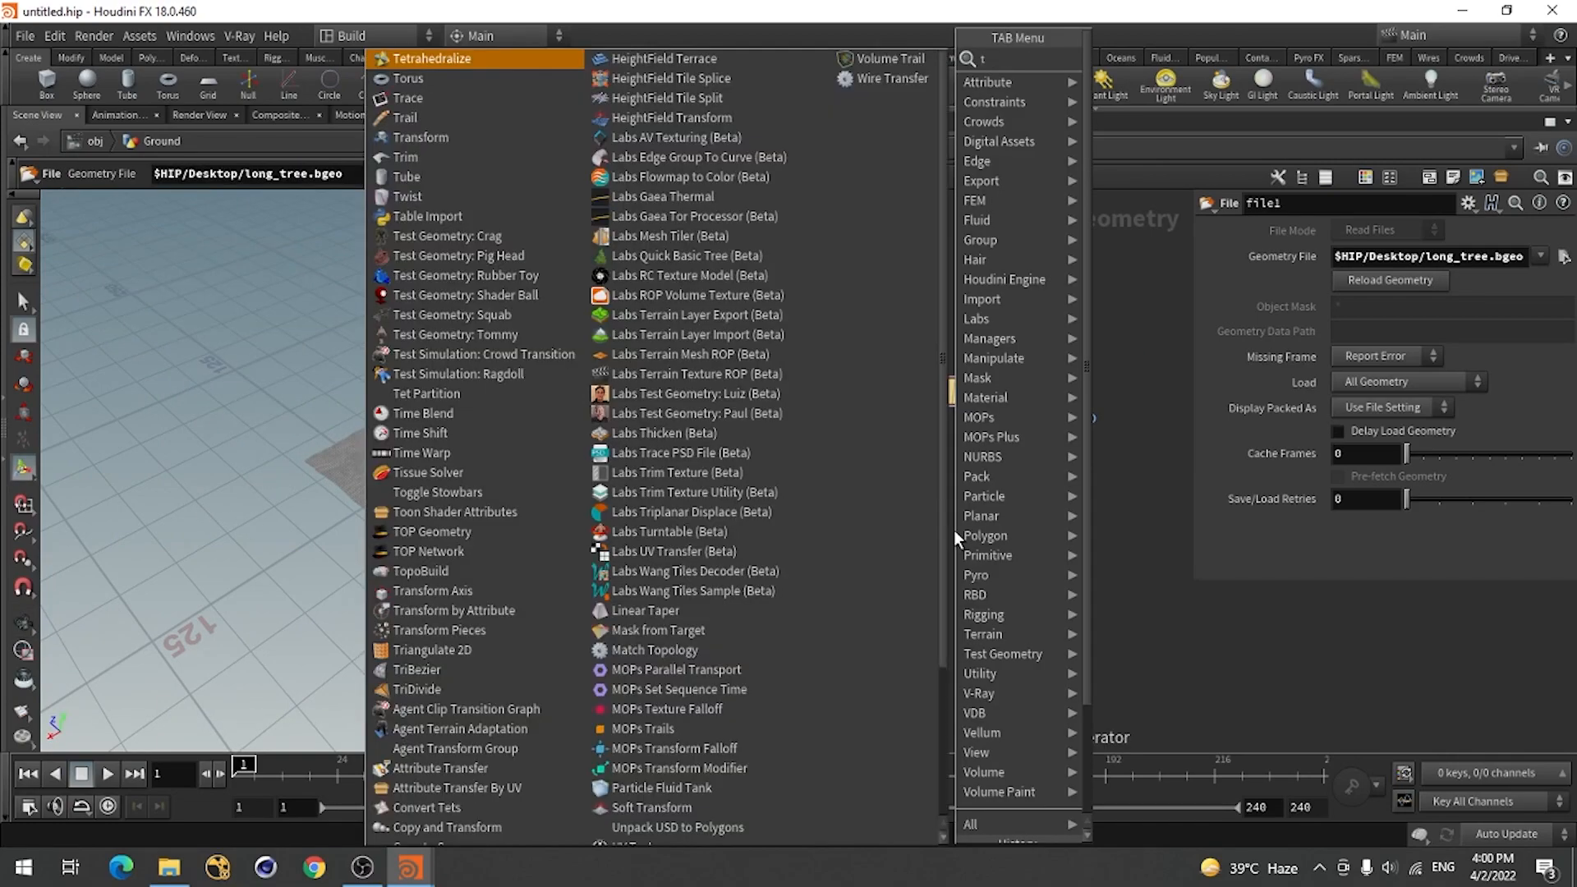
{"action": "type", "text": "ra"}
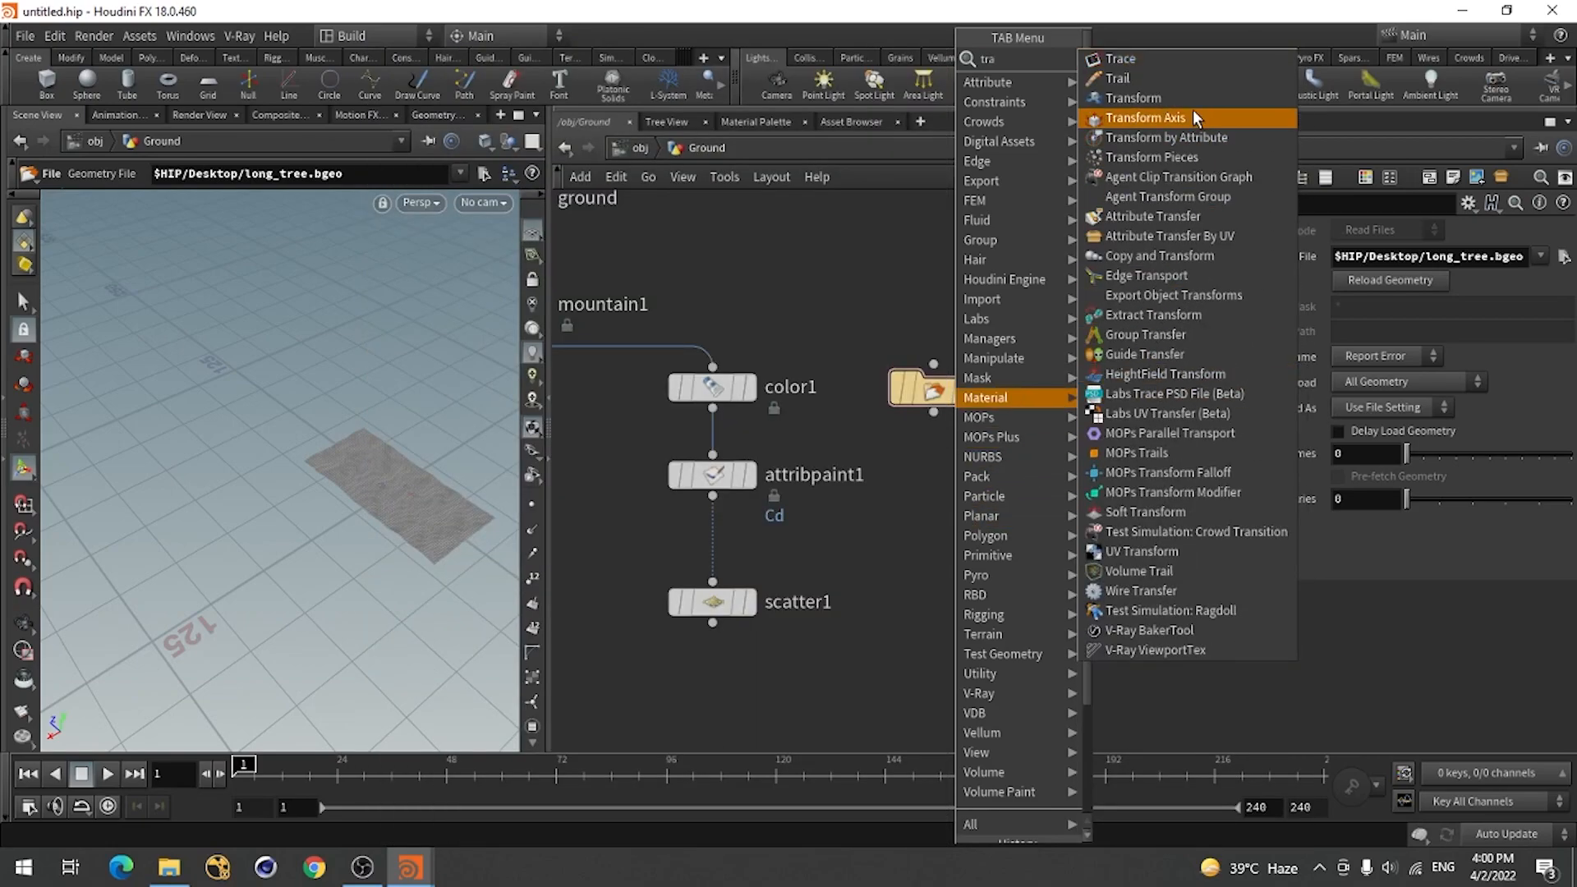
{"action": "left_click", "coordinate": [1185, 95]}
{"action": "left_click", "coordinate": [930, 476]}
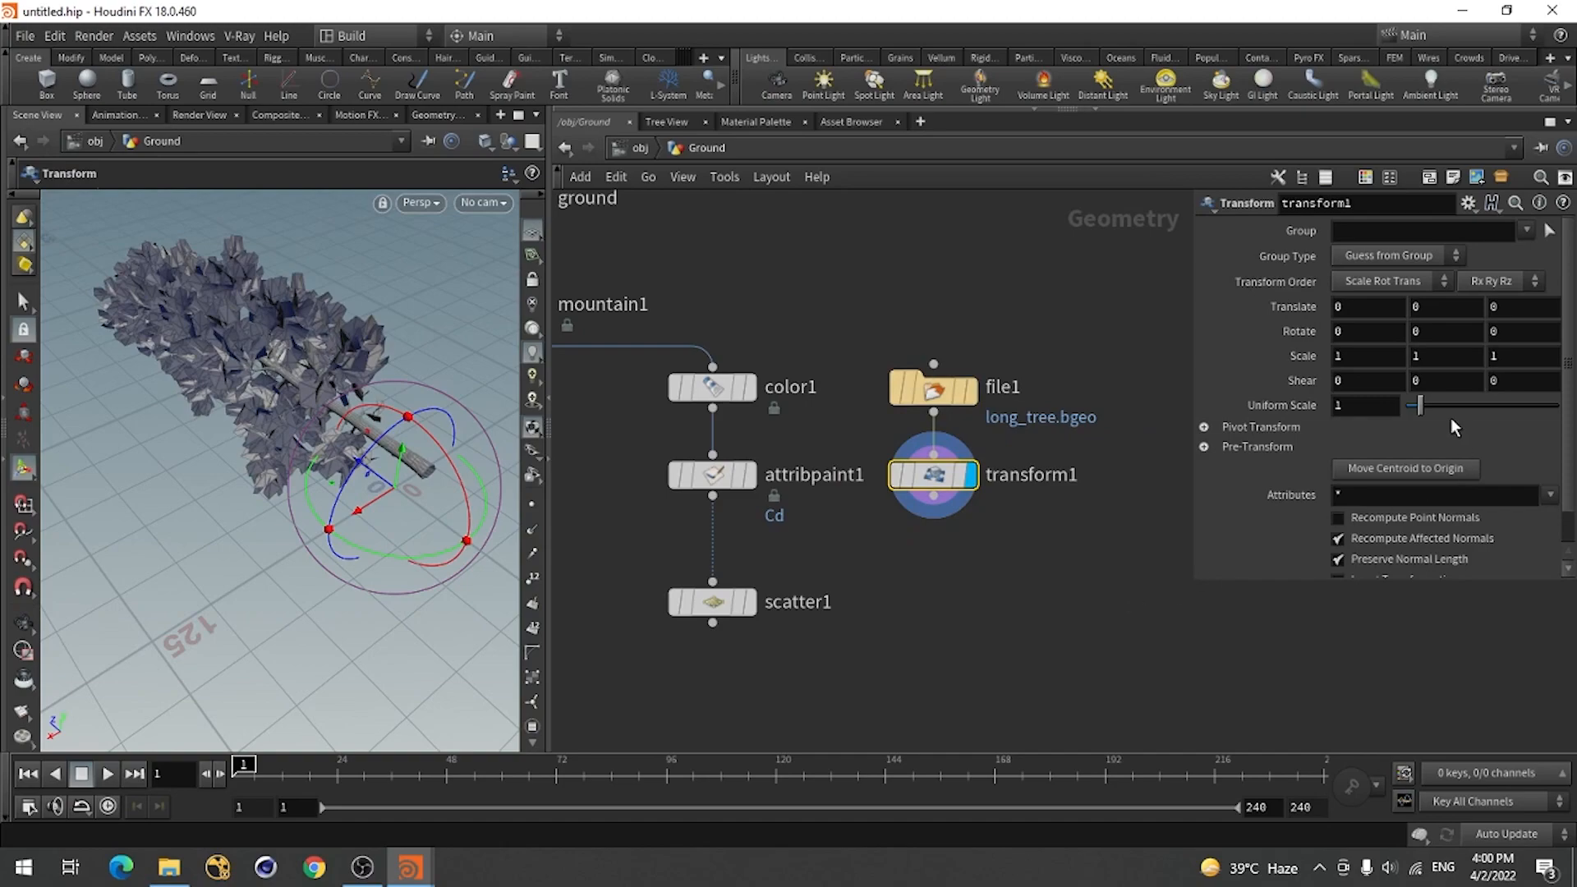
Set the Transform node's X rotation to -90 so the tree stands upright.
{"action": "left_click", "coordinate": [1350, 332]}
{"action": "key", "text": "Return"}
{"action": "key", "text": "Escape"}
{"action": "left_click_drag", "start_coordinate": [354, 422], "coordinate": [328, 491]}
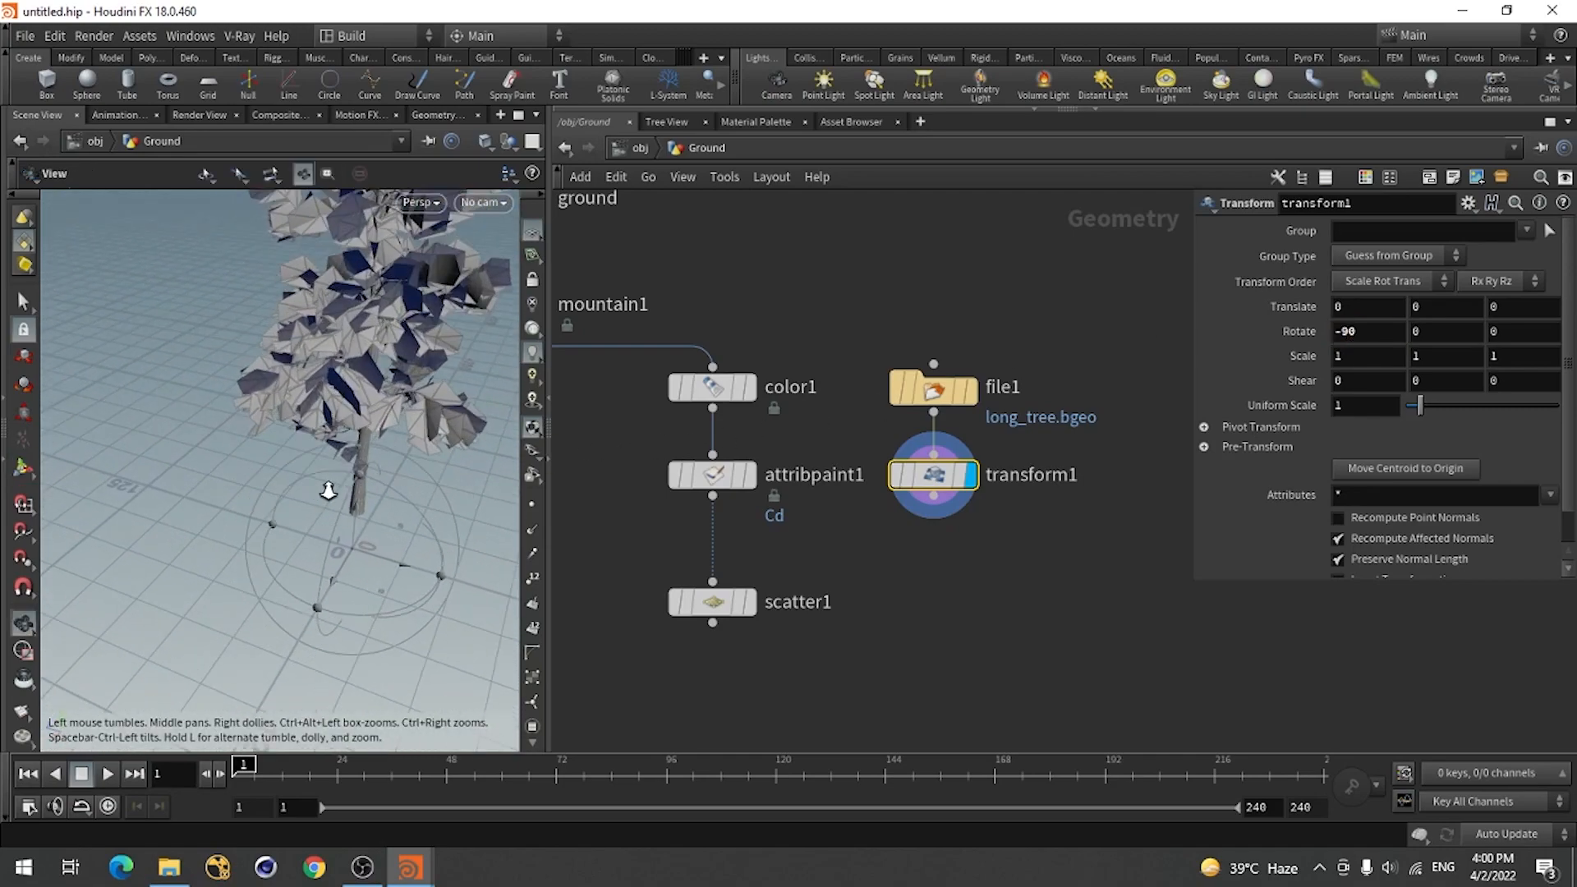
{"action": "key", "text": "Return"}
Set the Transform node's uniform scale to .1 and reframe the tree in the viewport.
{"action": "left_click", "coordinate": [1348, 413]}
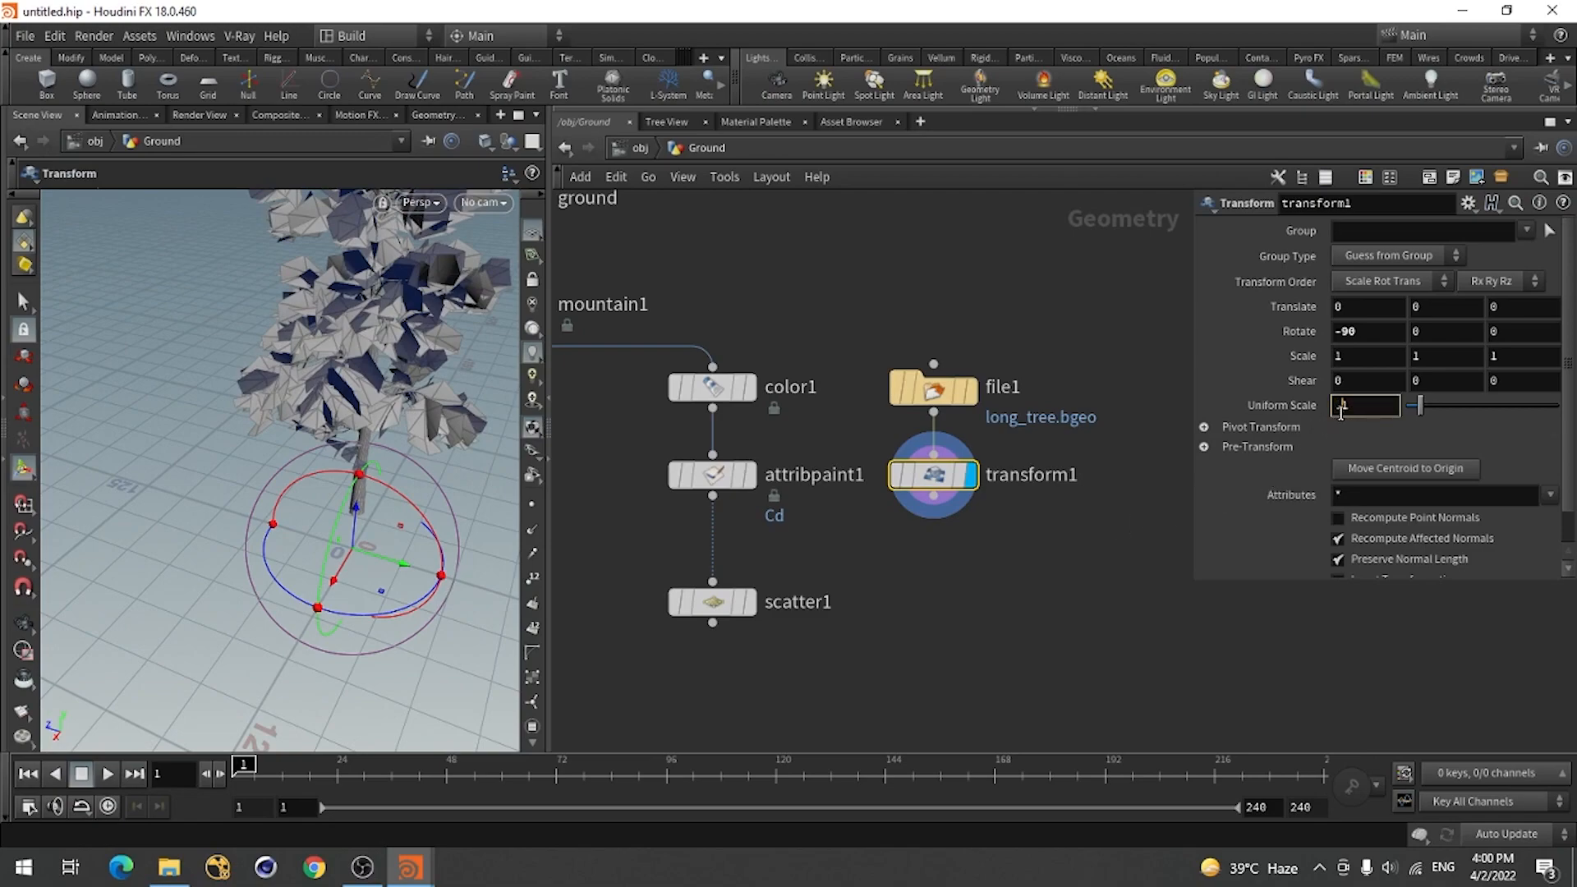
{"action": "type", "text": ".1"}
{"action": "key", "text": "Return"}
{"action": "right_click_drag", "start_coordinate": [313, 629], "coordinate": [394, 599], "text": "alt"}
{"action": "middle_click_drag", "start_coordinate": [394, 599], "coordinate": [194, 447], "text": "alt"}
{"action": "left_click_drag", "start_coordinate": [193, 447], "coordinate": [271, 584], "text": "alt"}
{"action": "middle_click_drag", "start_coordinate": [271, 584], "coordinate": [294, 591], "text": "alt"}
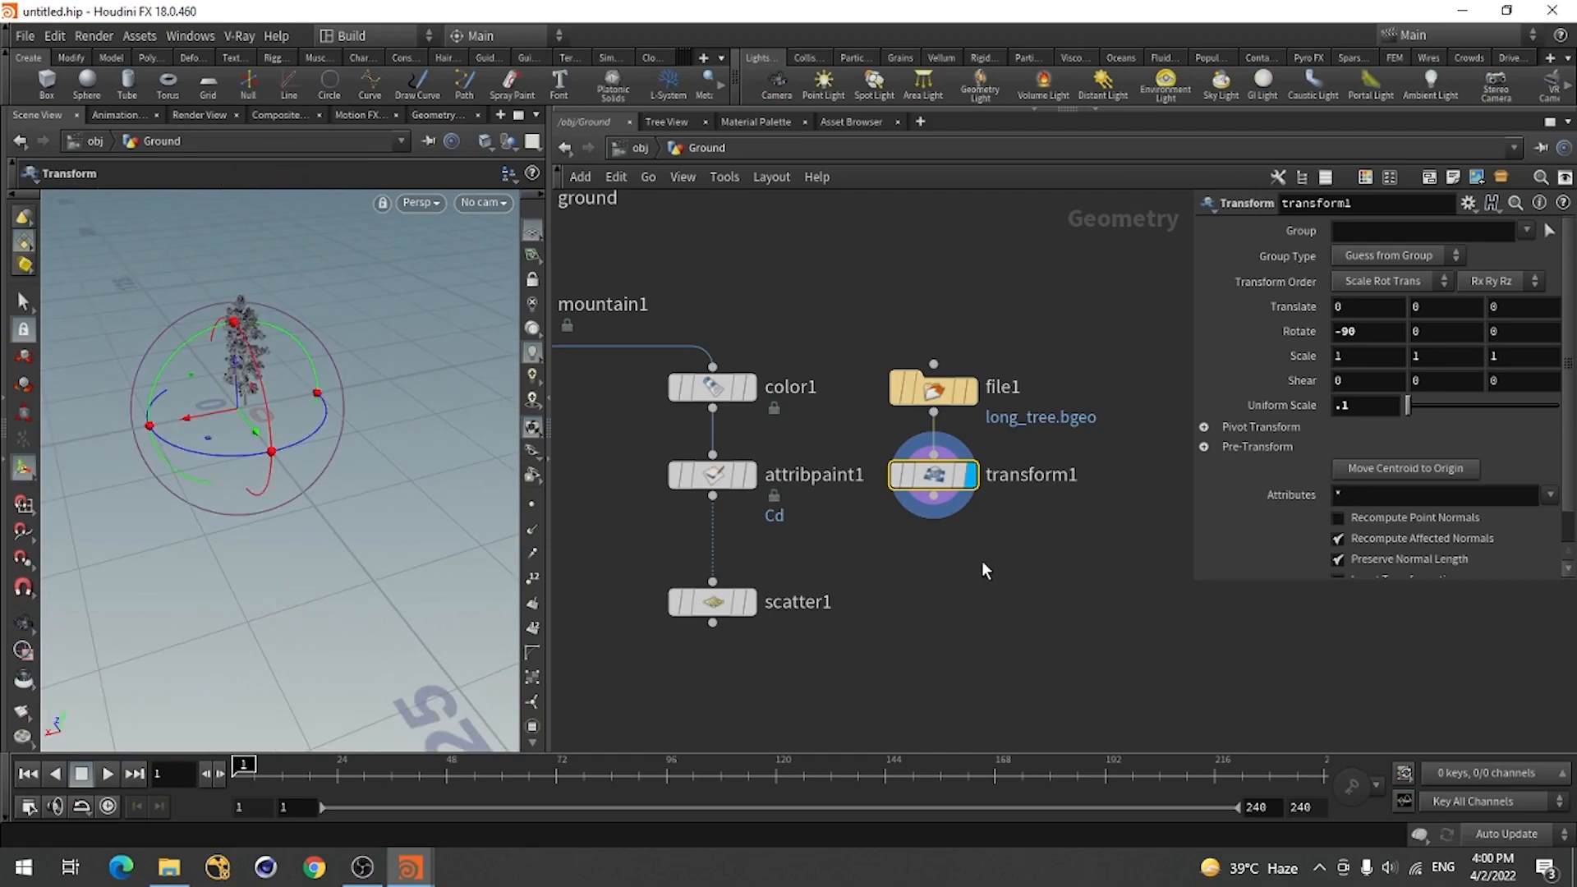
Add a Copy to Points node below the Scatter and Transform nodes.
{"action": "scroll", "coordinate": [978, 582], "scroll_direction": "down", "scroll_amount": 2}
{"action": "scroll", "coordinate": [913, 611], "scroll_direction": "up", "scroll_amount": 1}
{"action": "middle_click_drag", "start_coordinate": [914, 611], "coordinate": [939, 540]}
{"action": "key", "text": "Tab"}
{"action": "type", "text": "cop"}
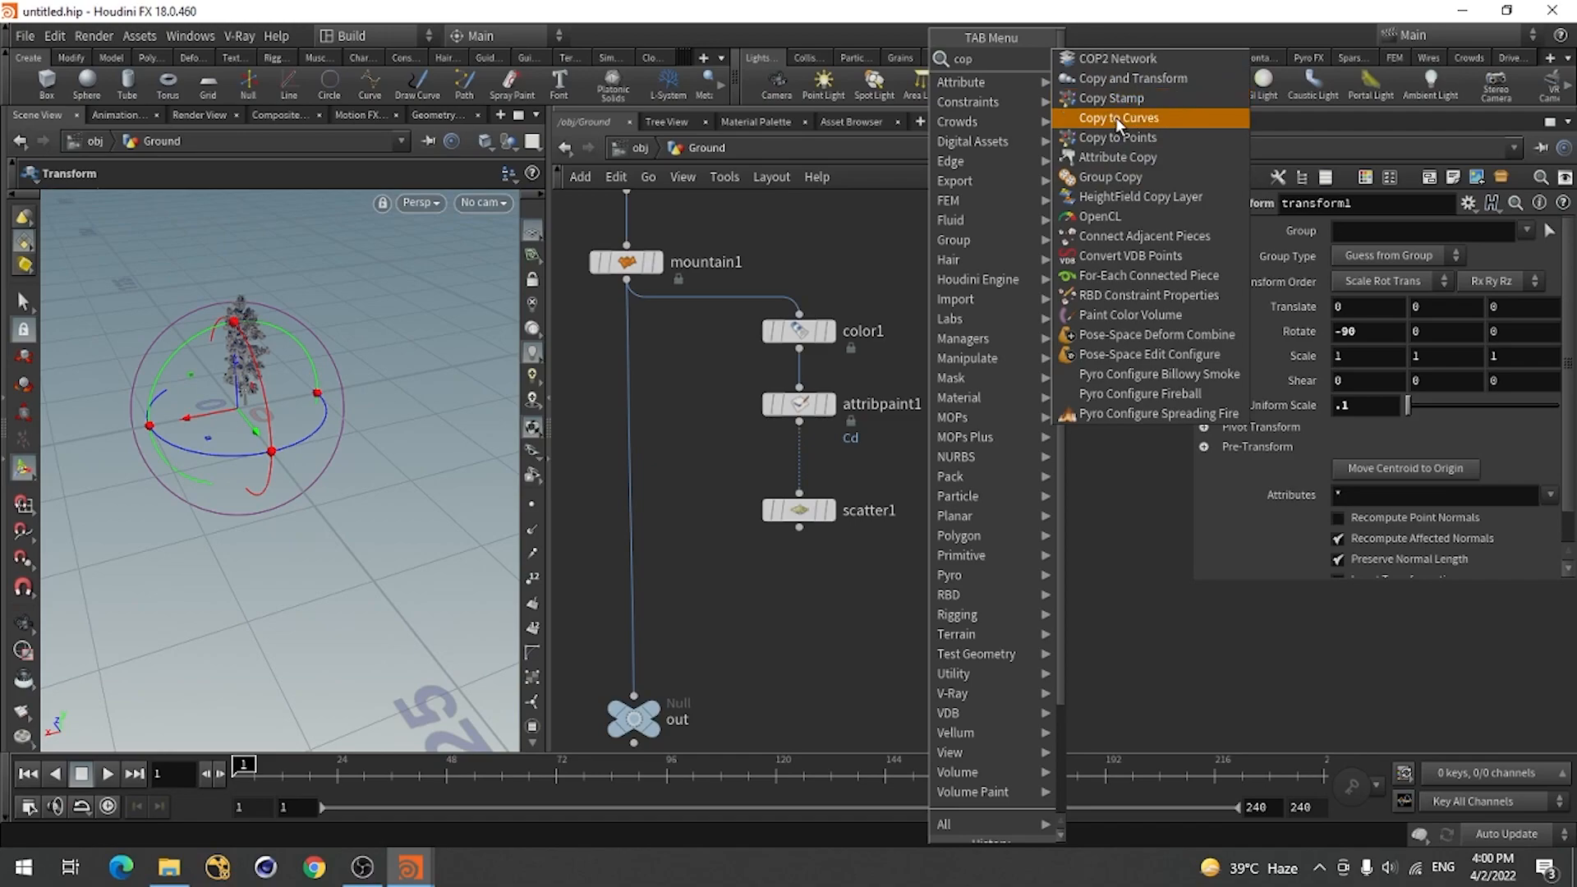
{"action": "left_click", "coordinate": [1121, 138]}
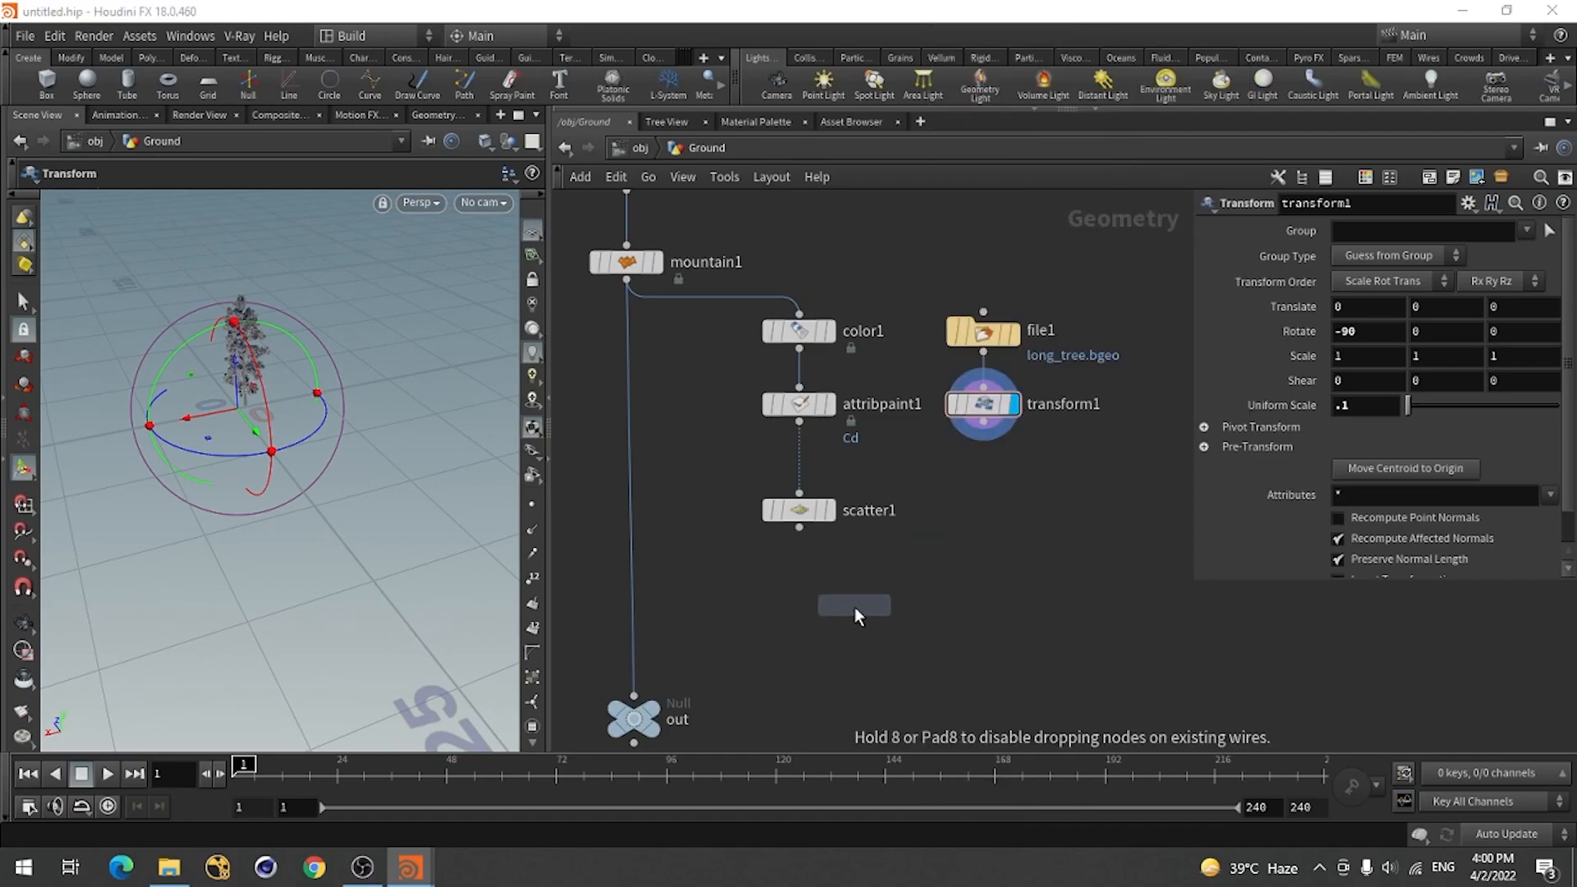
{"action": "left_click", "coordinate": [913, 615]}
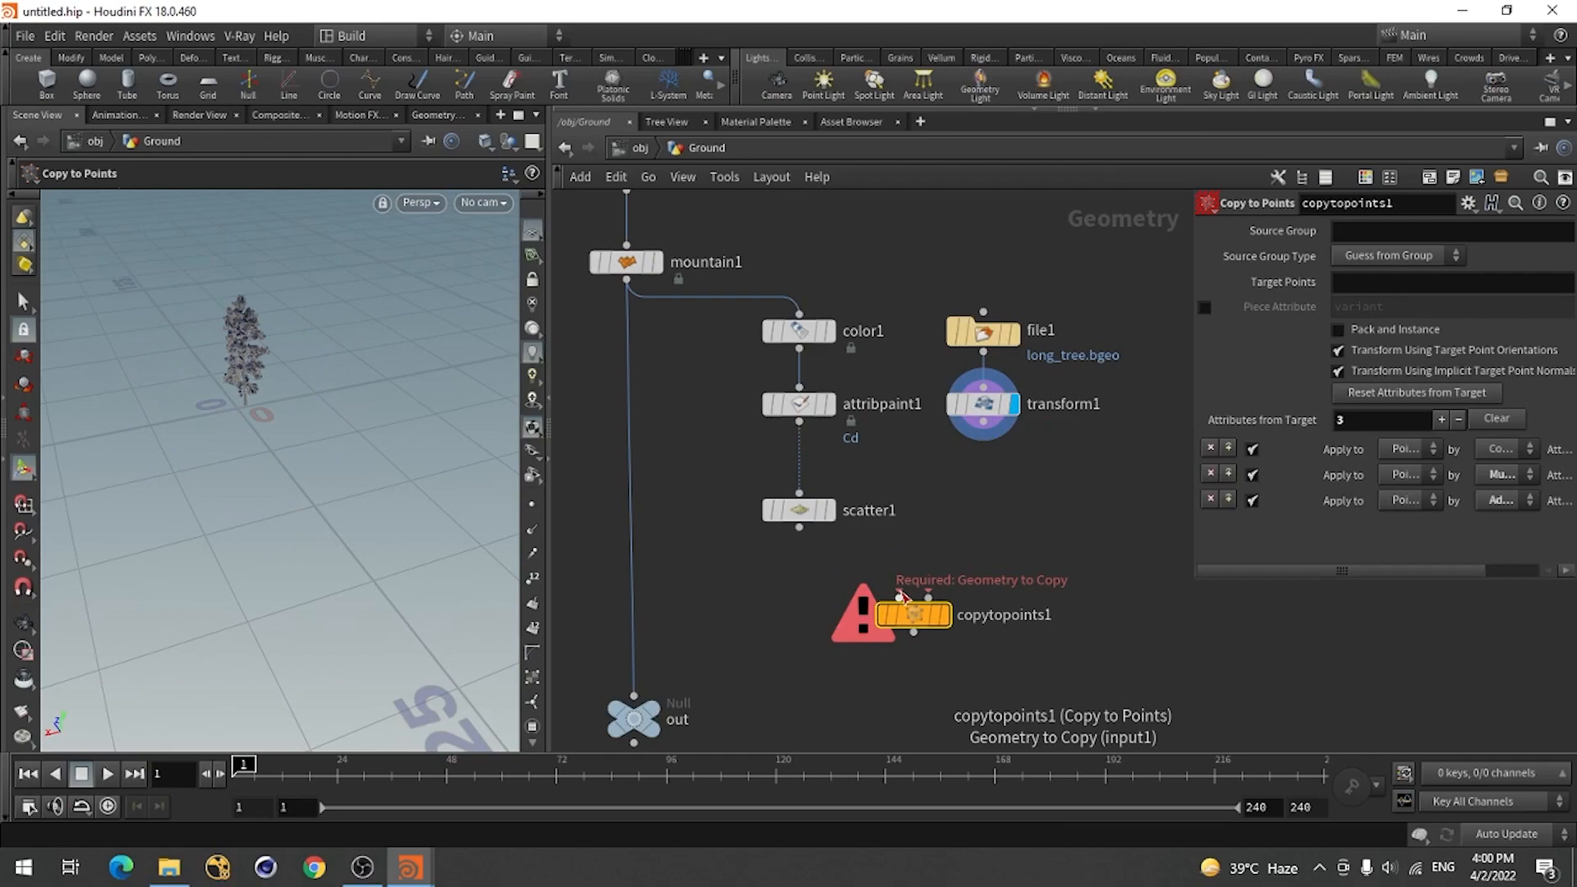
Wire the Transform output into the Copy to Points geometry input and the Scatter output into its target points input.
{"action": "left_click", "coordinate": [901, 594]}
{"action": "left_click", "coordinate": [983, 422]}
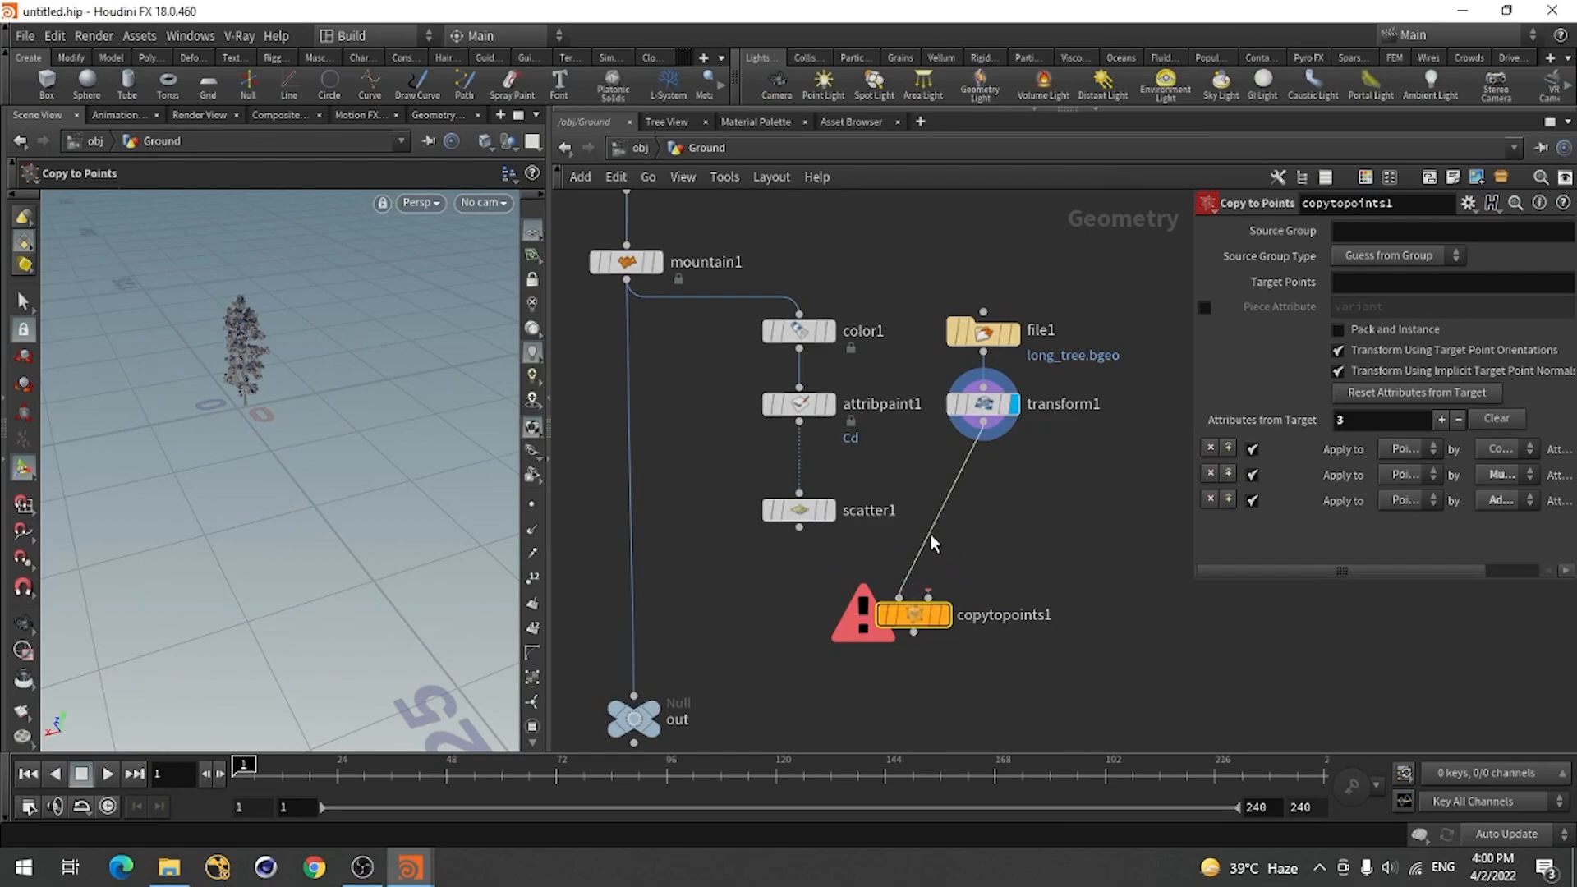
{"action": "left_click", "coordinate": [799, 527]}
{"action": "left_click", "coordinate": [928, 597]}
{"action": "left_click_drag", "start_coordinate": [914, 622], "coordinate": [939, 664]}
Rearrange the network with the File and Transform nodes between the main chain and the Color, Attribute Paint and Scatter branch.
{"action": "left_click_drag", "start_coordinate": [962, 315], "coordinate": [1078, 549]}
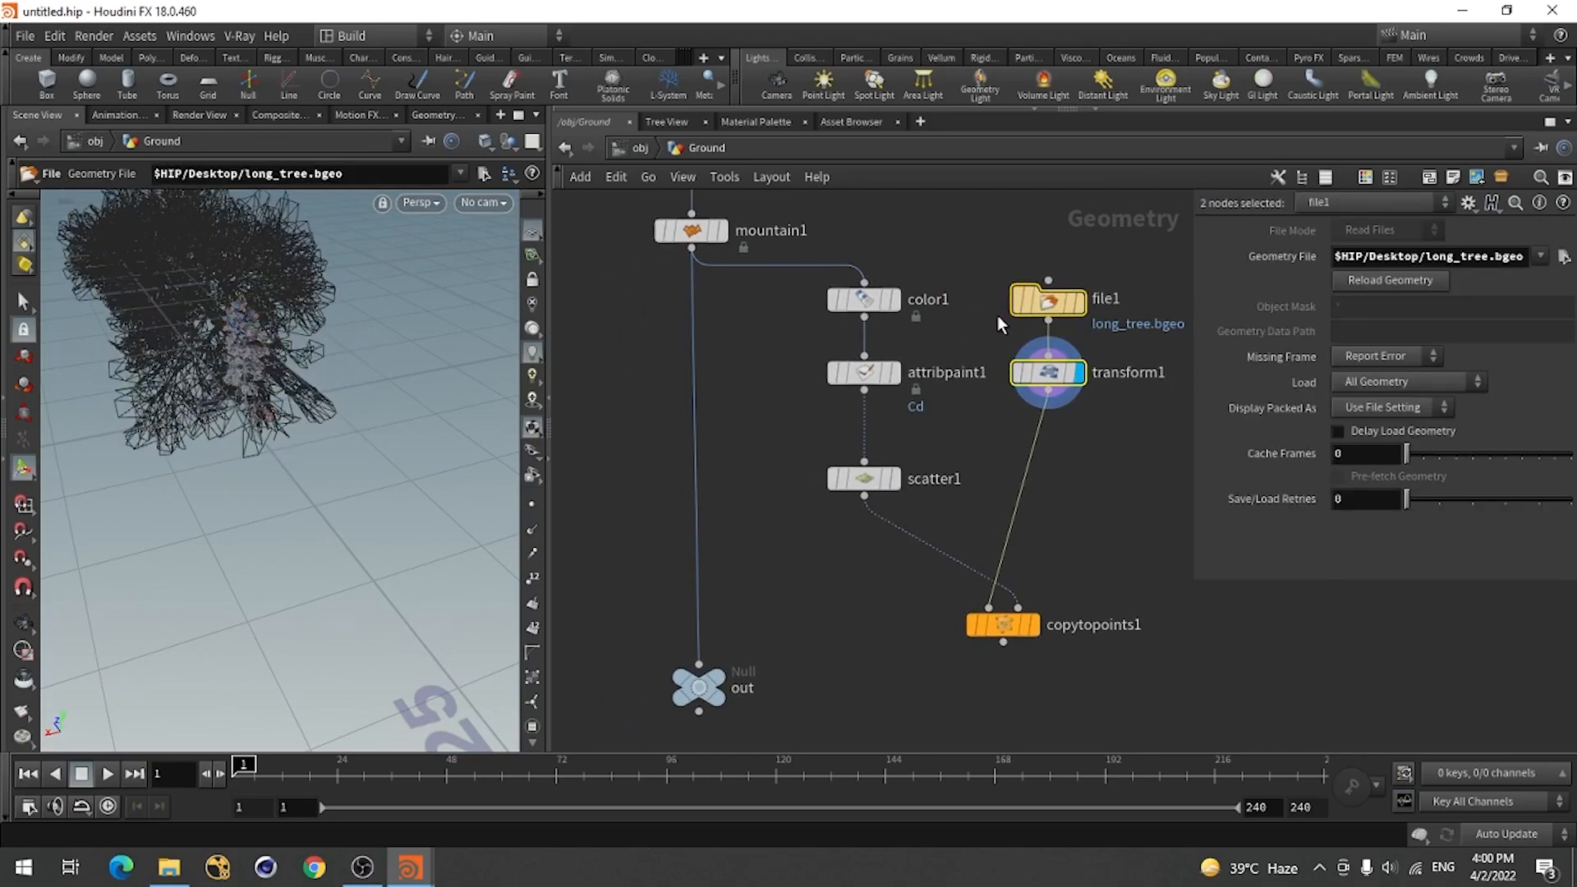
{"action": "left_click_drag", "start_coordinate": [1050, 305], "coordinate": [801, 548]}
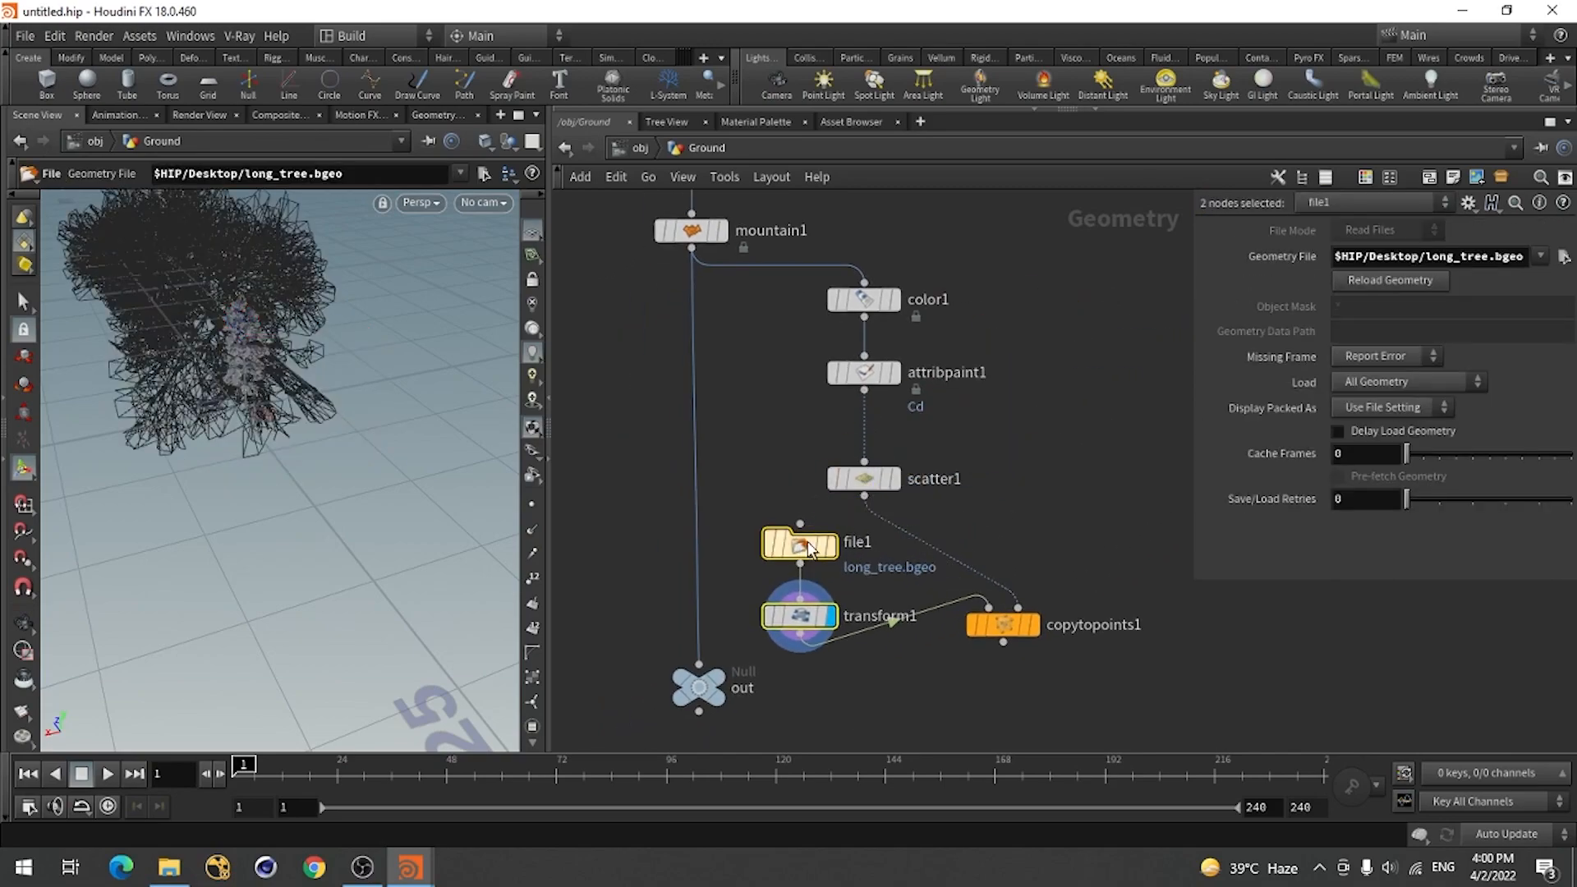
{"action": "left_click_drag", "start_coordinate": [810, 296], "coordinate": [943, 514]}
{"action": "left_click_drag", "start_coordinate": [864, 478], "coordinate": [1019, 483]}
{"action": "left_click_drag", "start_coordinate": [784, 546], "coordinate": [823, 526]}
Try wiring the out null to the Copy to Points output and placing it below that node.
{"action": "middle_click_drag", "start_coordinate": [826, 661], "coordinate": [821, 499]}
{"action": "left_click", "coordinate": [821, 499]}
{"action": "left_click", "coordinate": [694, 502]}
{"action": "left_click", "coordinate": [997, 480]}
{"action": "middle_click_drag", "start_coordinate": [698, 535], "coordinate": [754, 513]}
{"action": "left_click_drag", "start_coordinate": [754, 513], "coordinate": [1027, 604]}
{"action": "scroll", "coordinate": [751, 543], "scroll_direction": "down", "scroll_amount": 3}
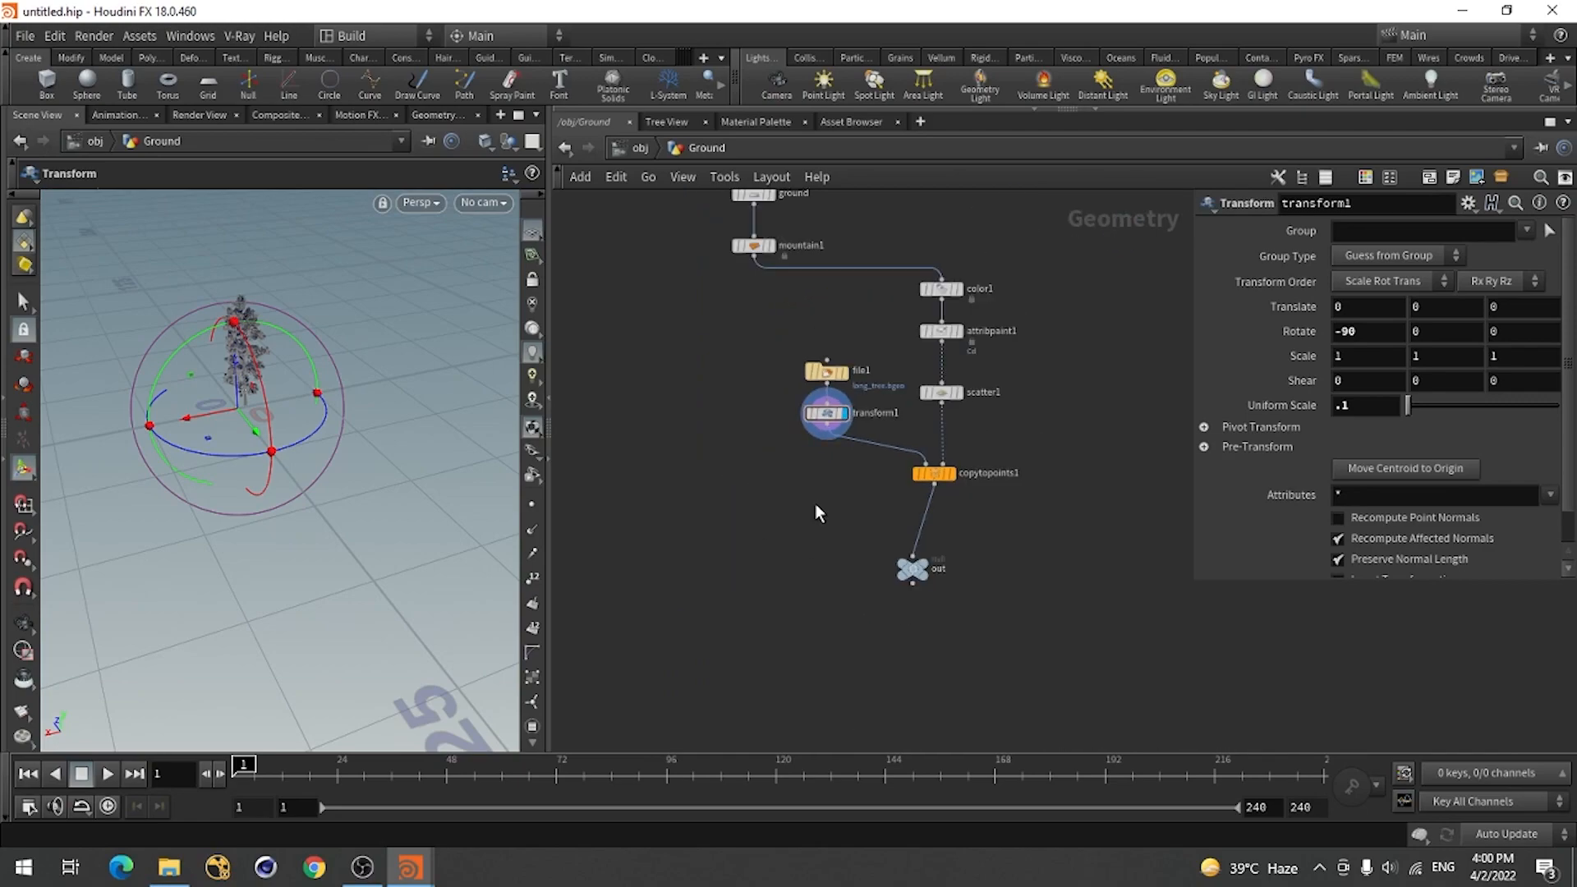
Wire the Mountain output into the out null and move the null back below the Mountain node.
{"action": "left_click", "coordinate": [754, 257]}
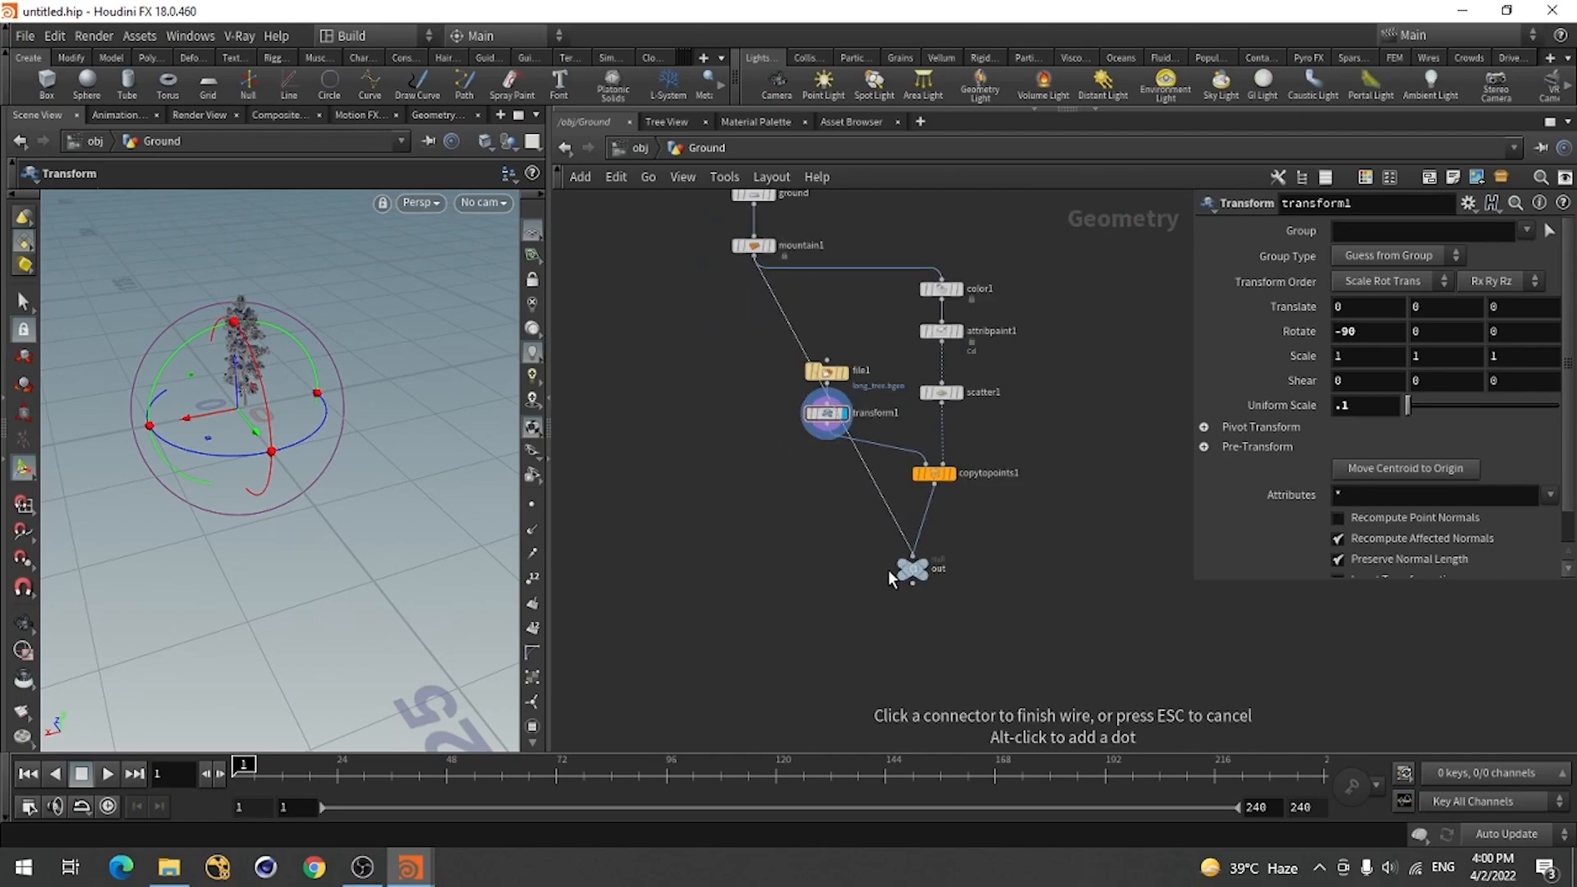
{"action": "left_click", "coordinate": [910, 566]}
{"action": "left_click_drag", "start_coordinate": [909, 575], "coordinate": [757, 593]}
Insert a Merge node on the wire above the out null and connect the Copy to Points output into it.
{"action": "scroll", "coordinate": [785, 579], "scroll_direction": "up", "scroll_amount": 3}
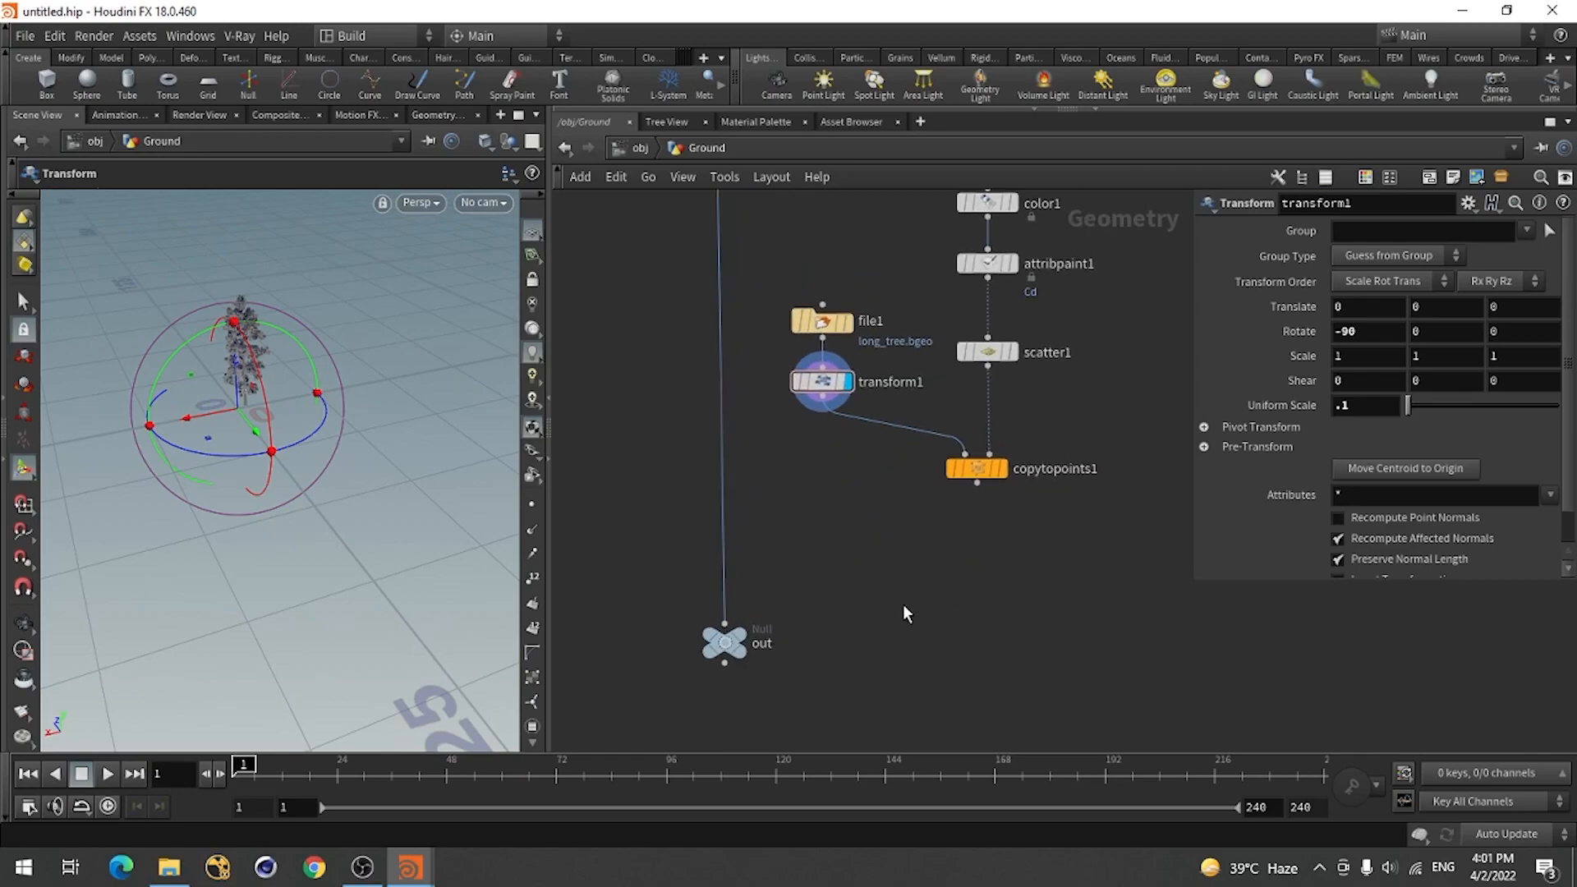
{"action": "key", "text": "Tab"}
{"action": "type", "text": "merge"}
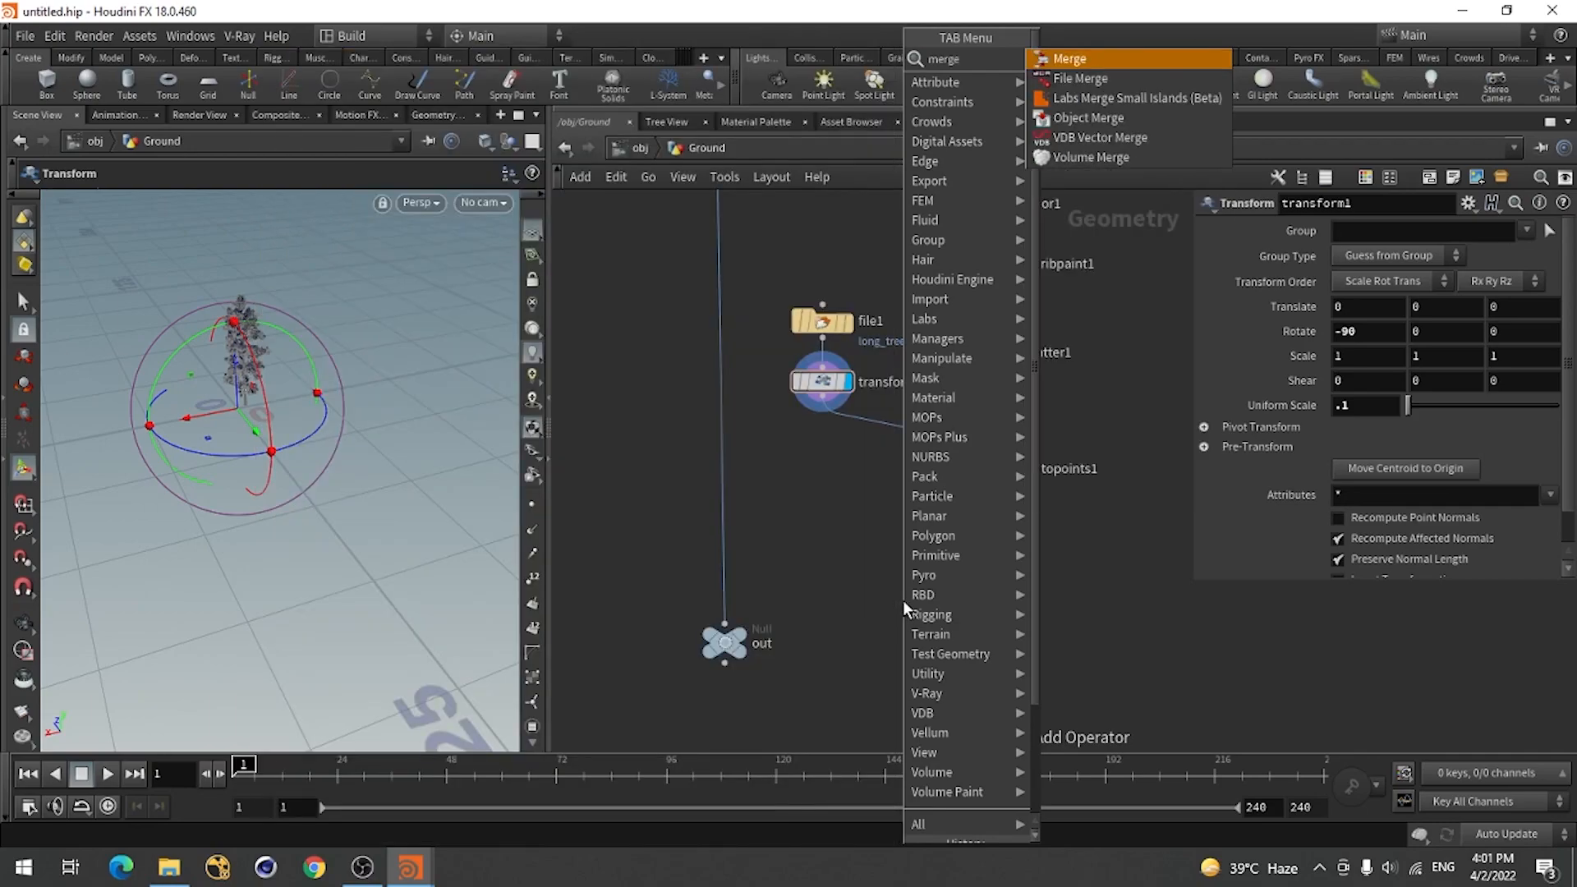
{"action": "left_click", "coordinate": [1092, 59]}
{"action": "left_click", "coordinate": [724, 545]}
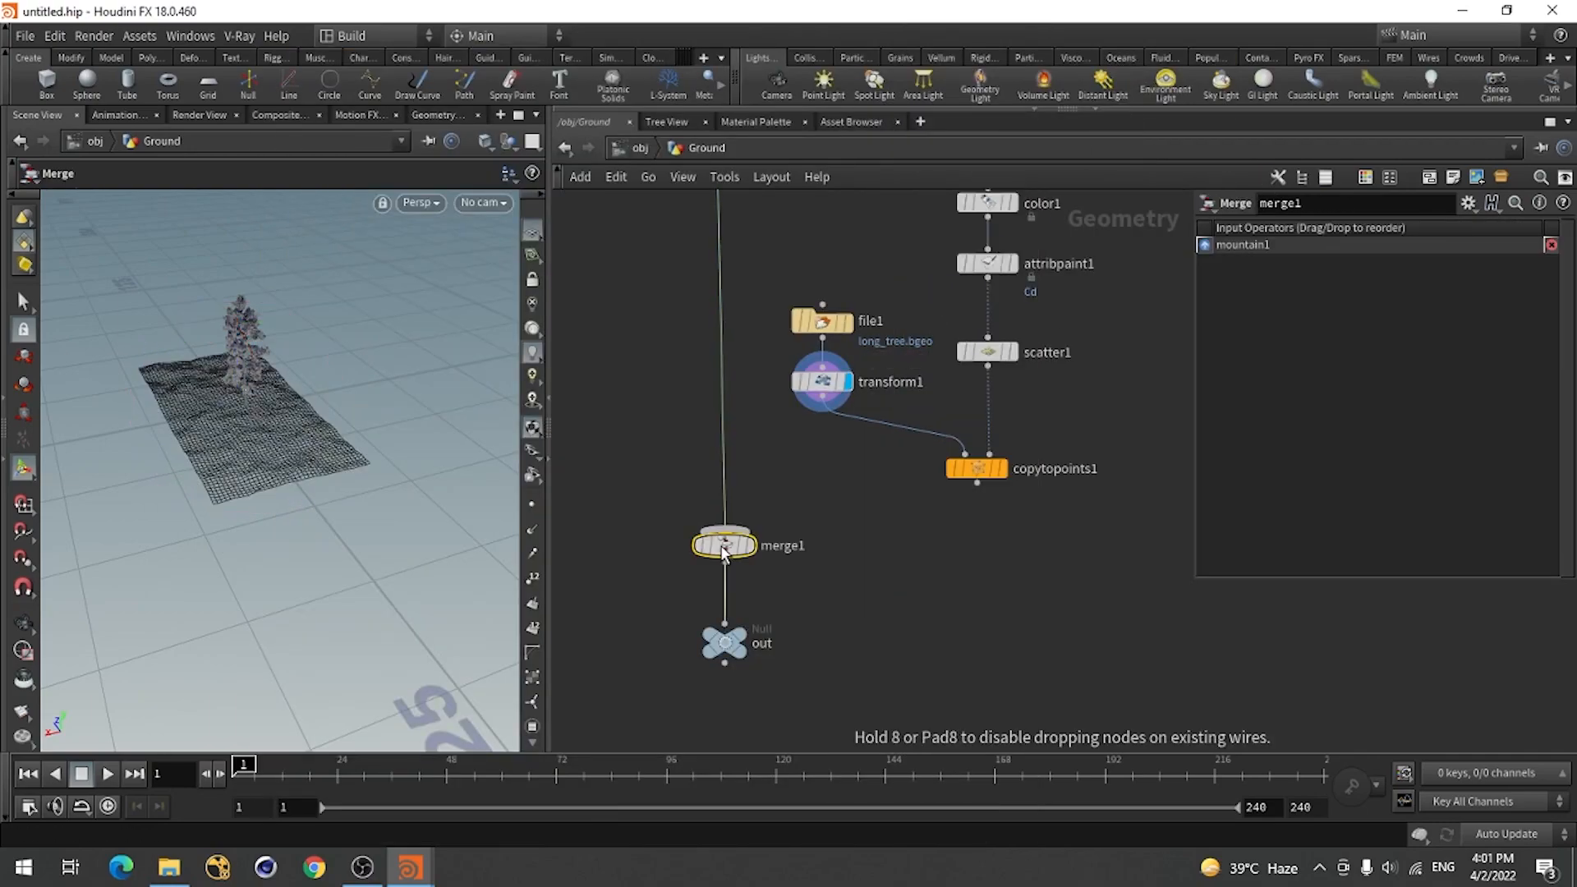
{"action": "left_click", "coordinate": [976, 485]}
{"action": "left_click", "coordinate": [724, 530]}
Display the out null and orbit the viewport to view the trees copied onto the ground.
{"action": "left_click", "coordinate": [724, 643]}
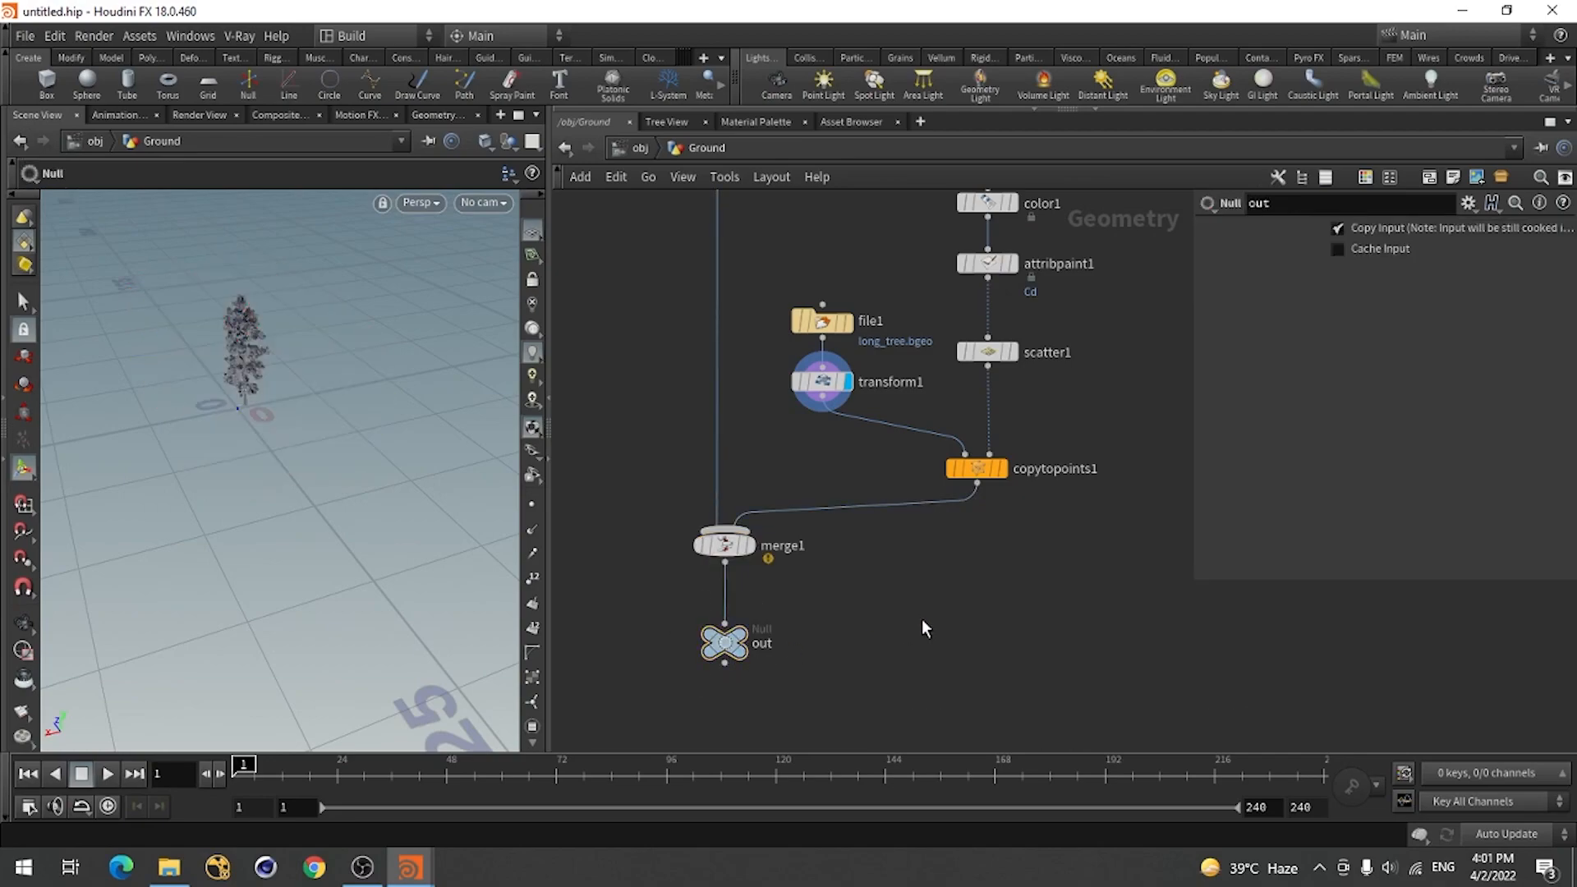
{"action": "left_click", "coordinate": [749, 644]}
{"action": "left_click_drag", "start_coordinate": [268, 548], "coordinate": [246, 485]}
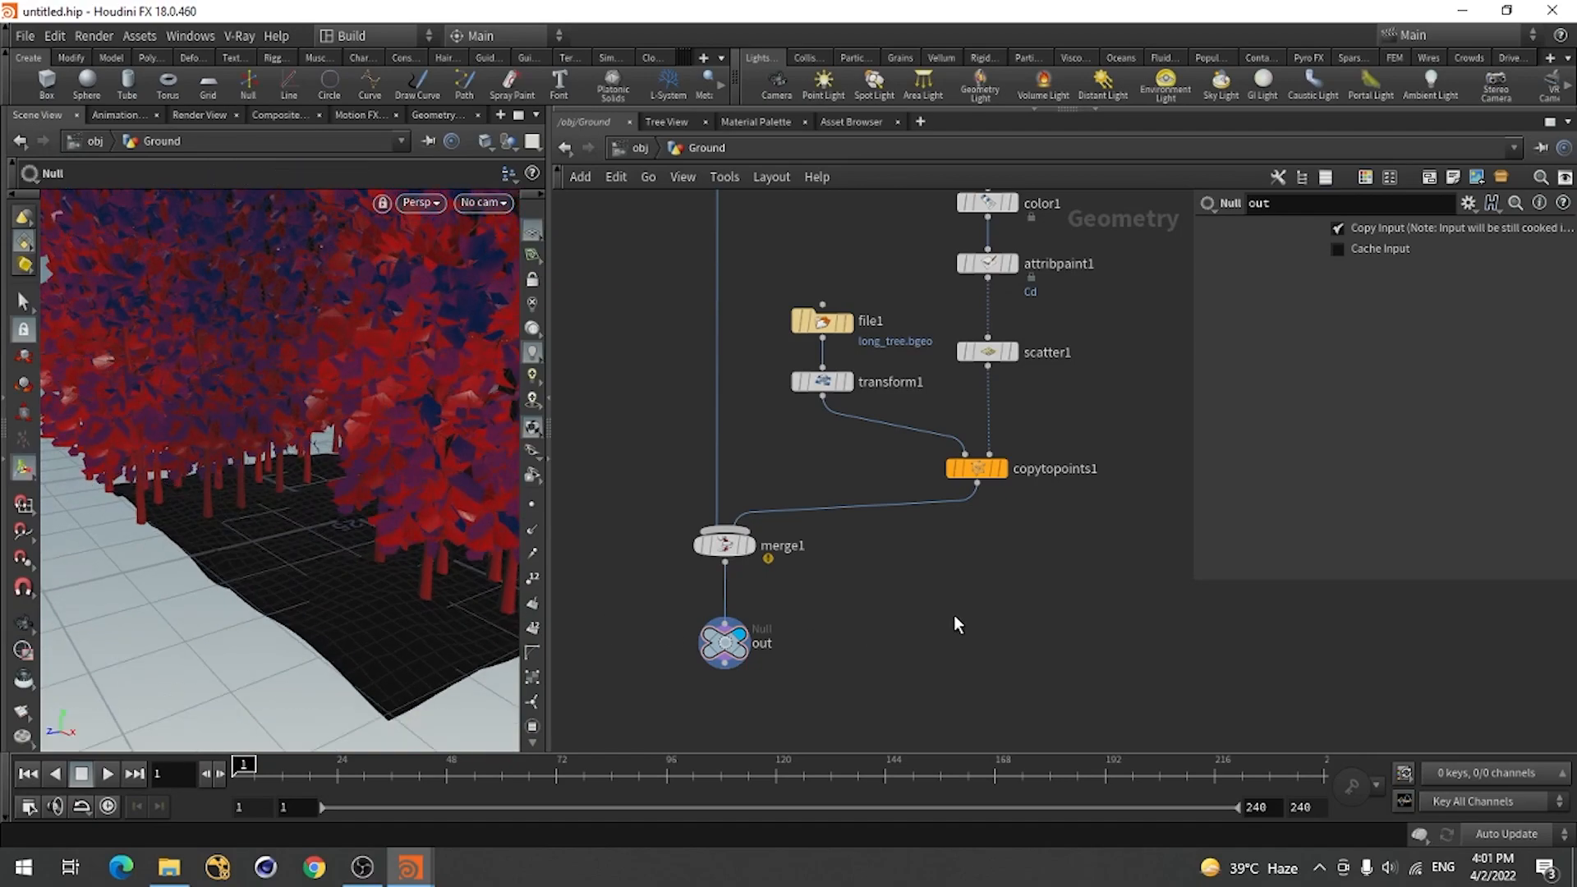
Set the Scatter node's forced total count to 50.
{"action": "left_click", "coordinate": [987, 352]}
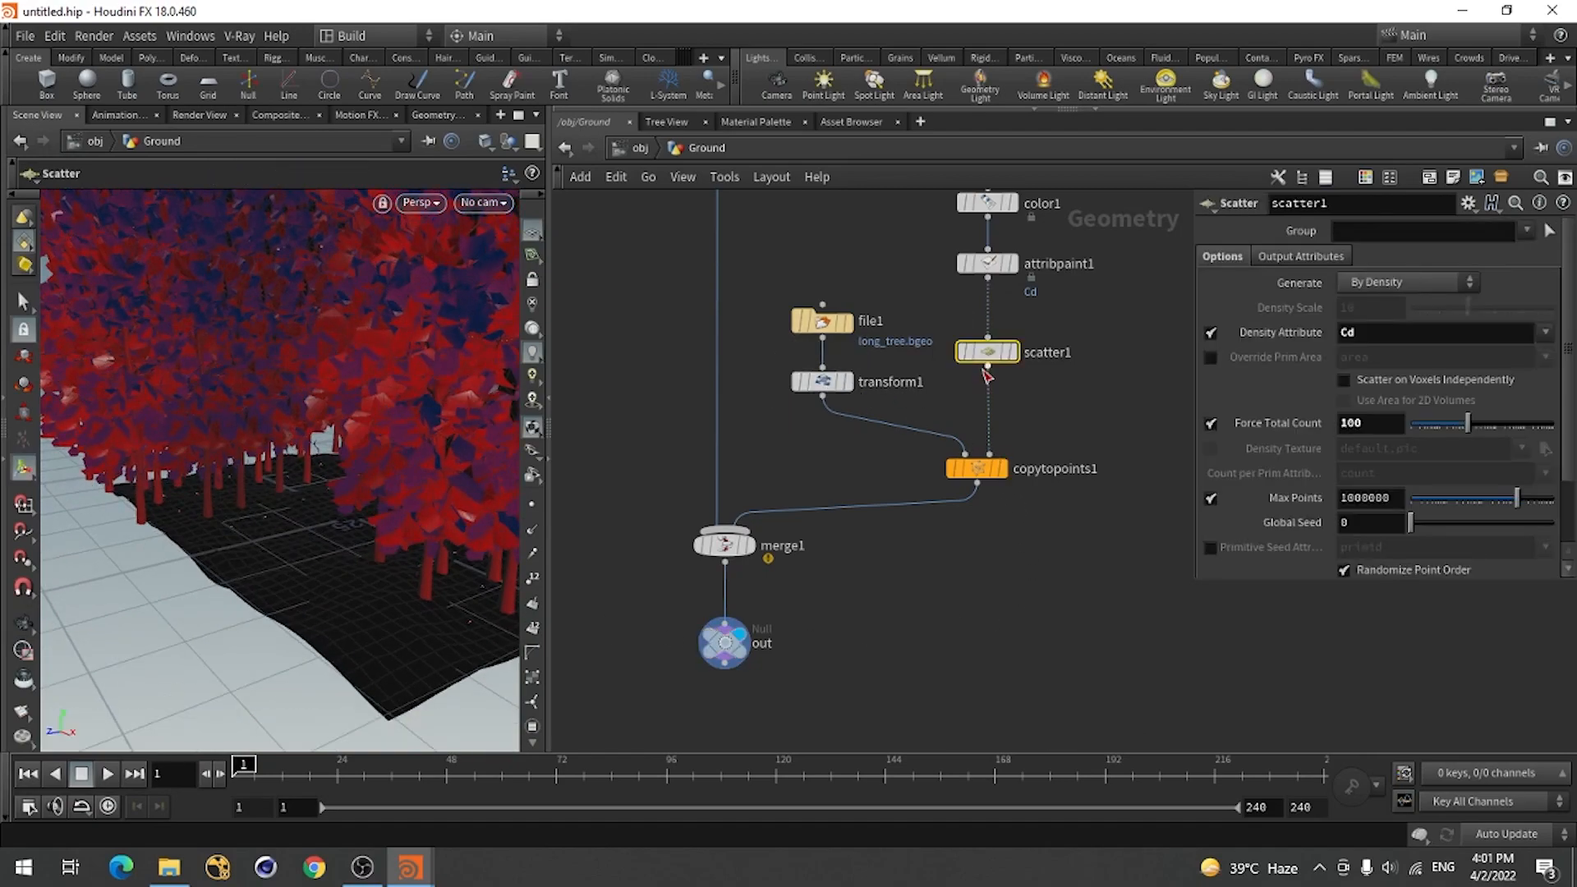
{"action": "type", "text": "50"}
{"action": "key", "text": "Return"}
{"action": "mouse_move", "coordinate": [304, 402]}
{"action": "left_mouse_down"}
{"action": "mouse_move", "coordinate": [353, 356]}
{"action": "mouse_move", "coordinate": [415, 411]}
{"action": "mouse_move", "coordinate": [306, 447]}
{"action": "mouse_move", "coordinate": [298, 375]}
{"action": "mouse_move", "coordinate": [299, 436]}
{"action": "mouse_move", "coordinate": [313, 419]}
{"action": "left_mouse_up"}
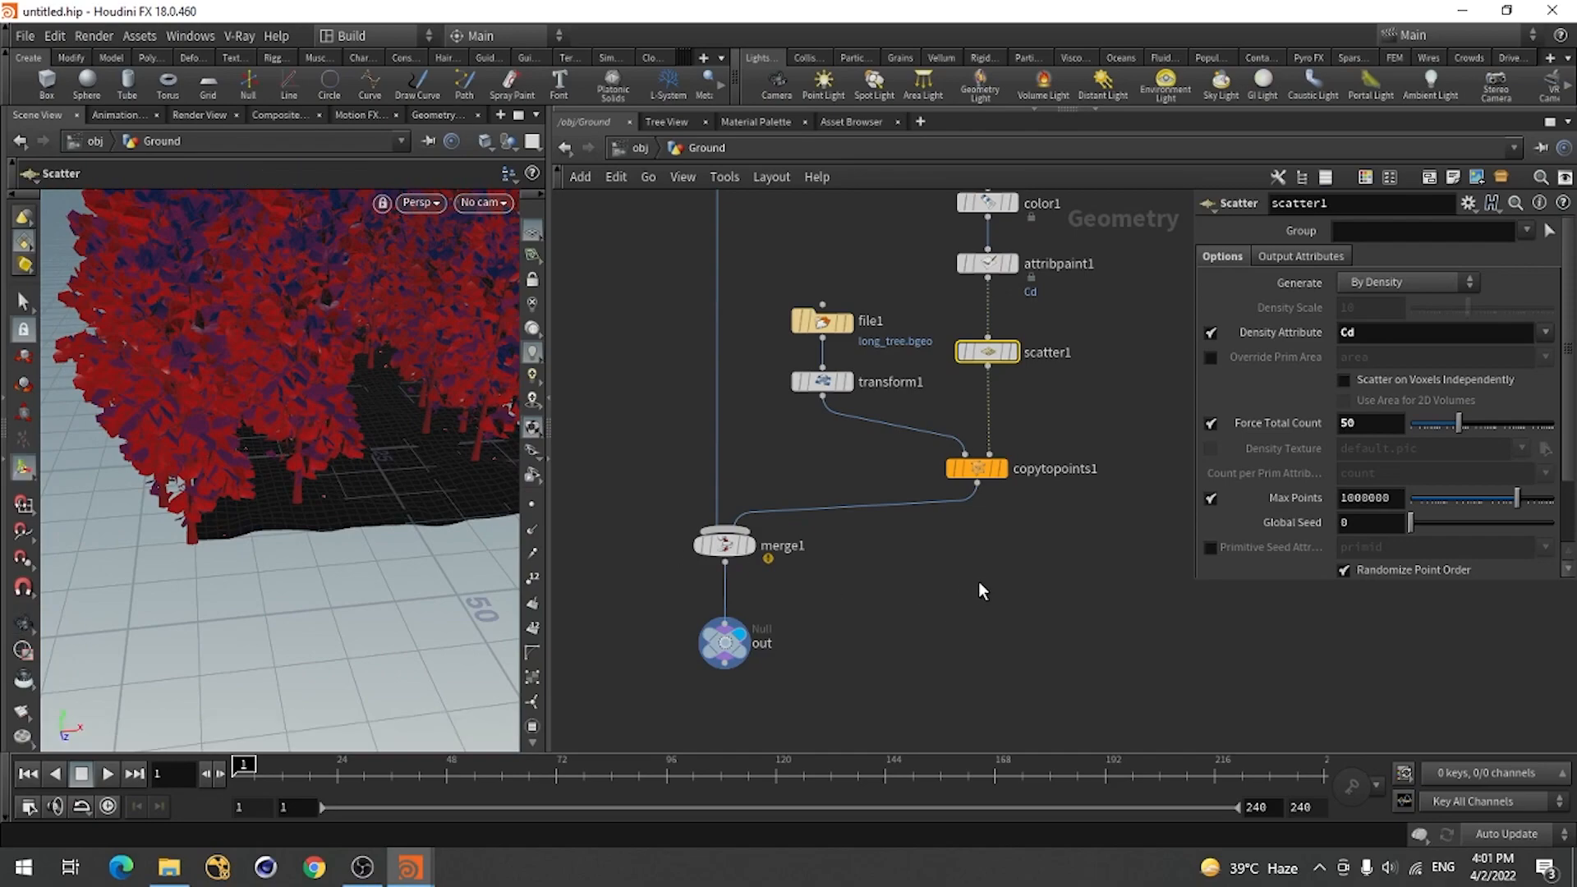
Widen the Copy to Points parameters and try switching its first Attributes from Target entry off and back on.
{"action": "left_click", "coordinate": [979, 468]}
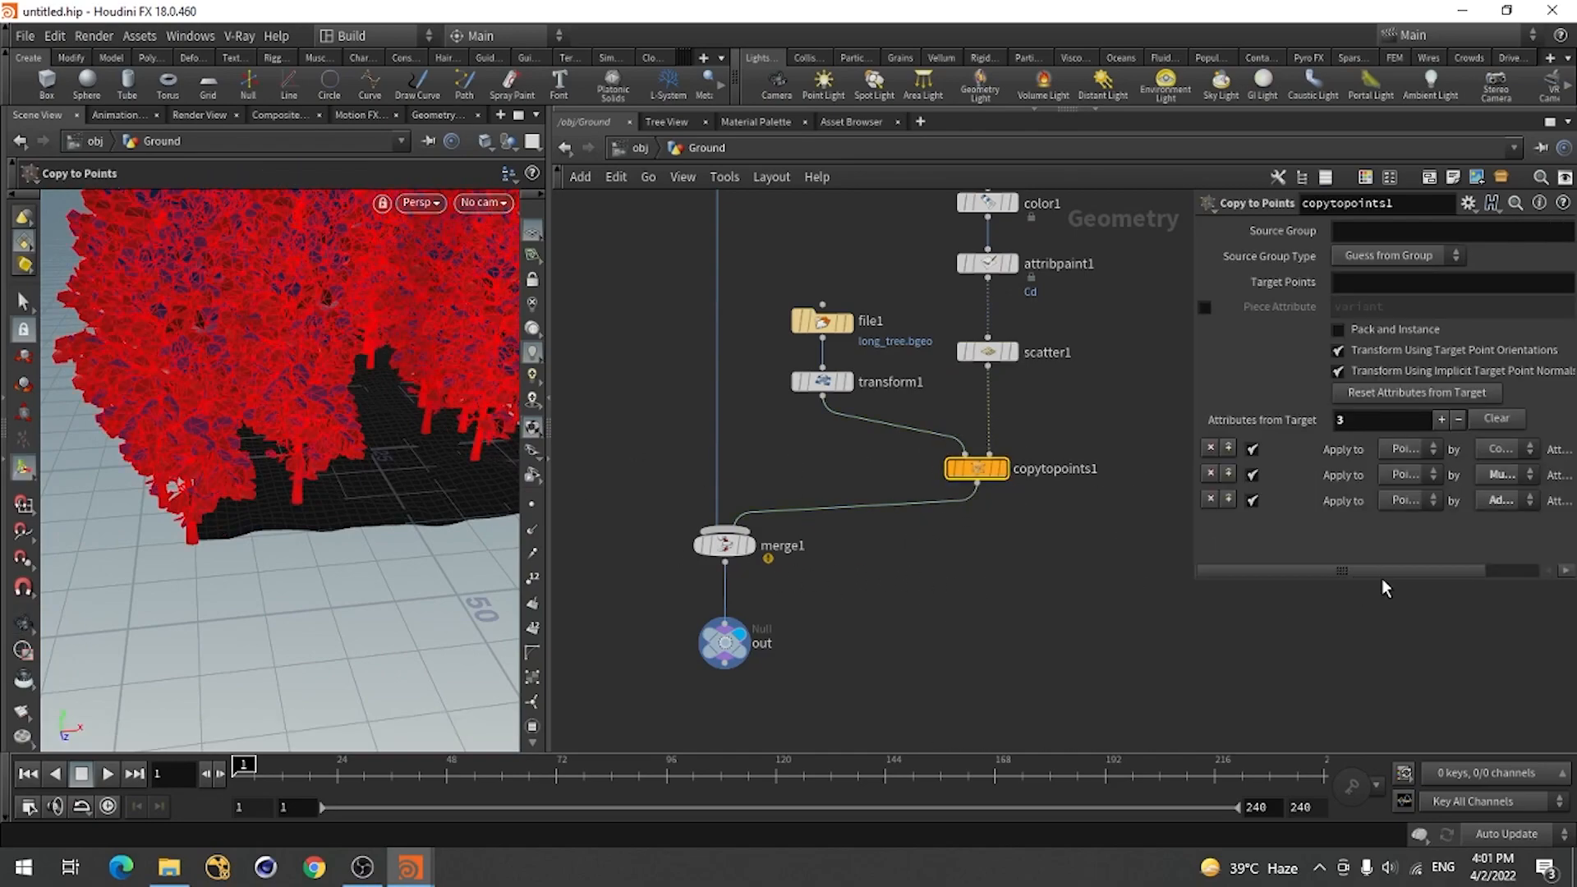
{"action": "left_click_drag", "start_coordinate": [1195, 375], "coordinate": [917, 348]}
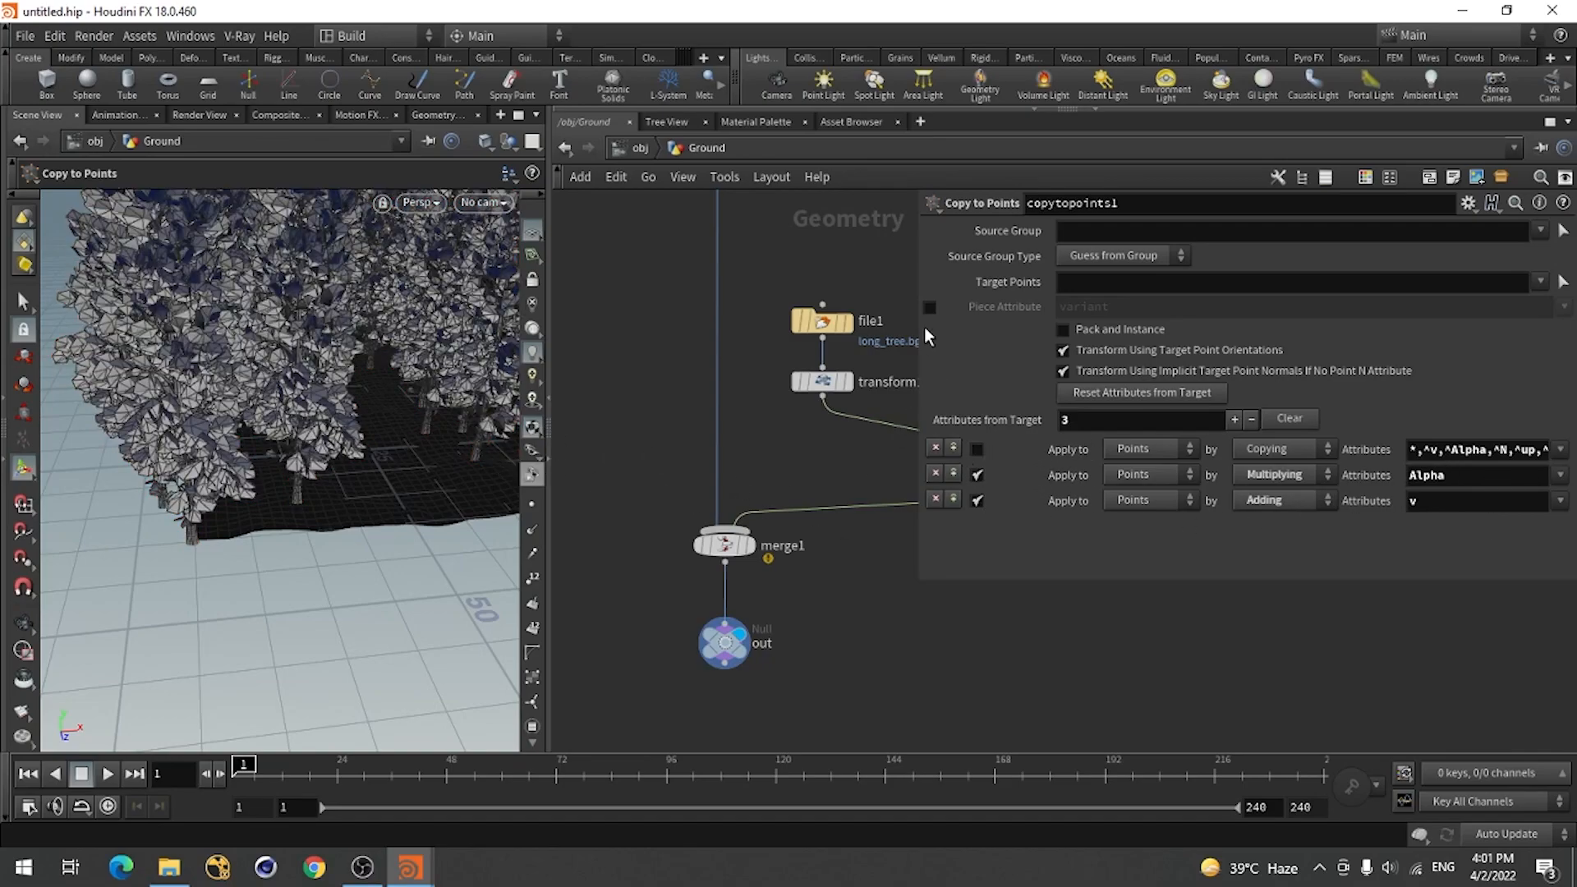
{"action": "left_click", "coordinate": [974, 449]}
Examine the full attribute pattern of the Copying entry in the Copy to Points node's Attributes from Target.
{"action": "left_click", "coordinate": [1459, 450]}
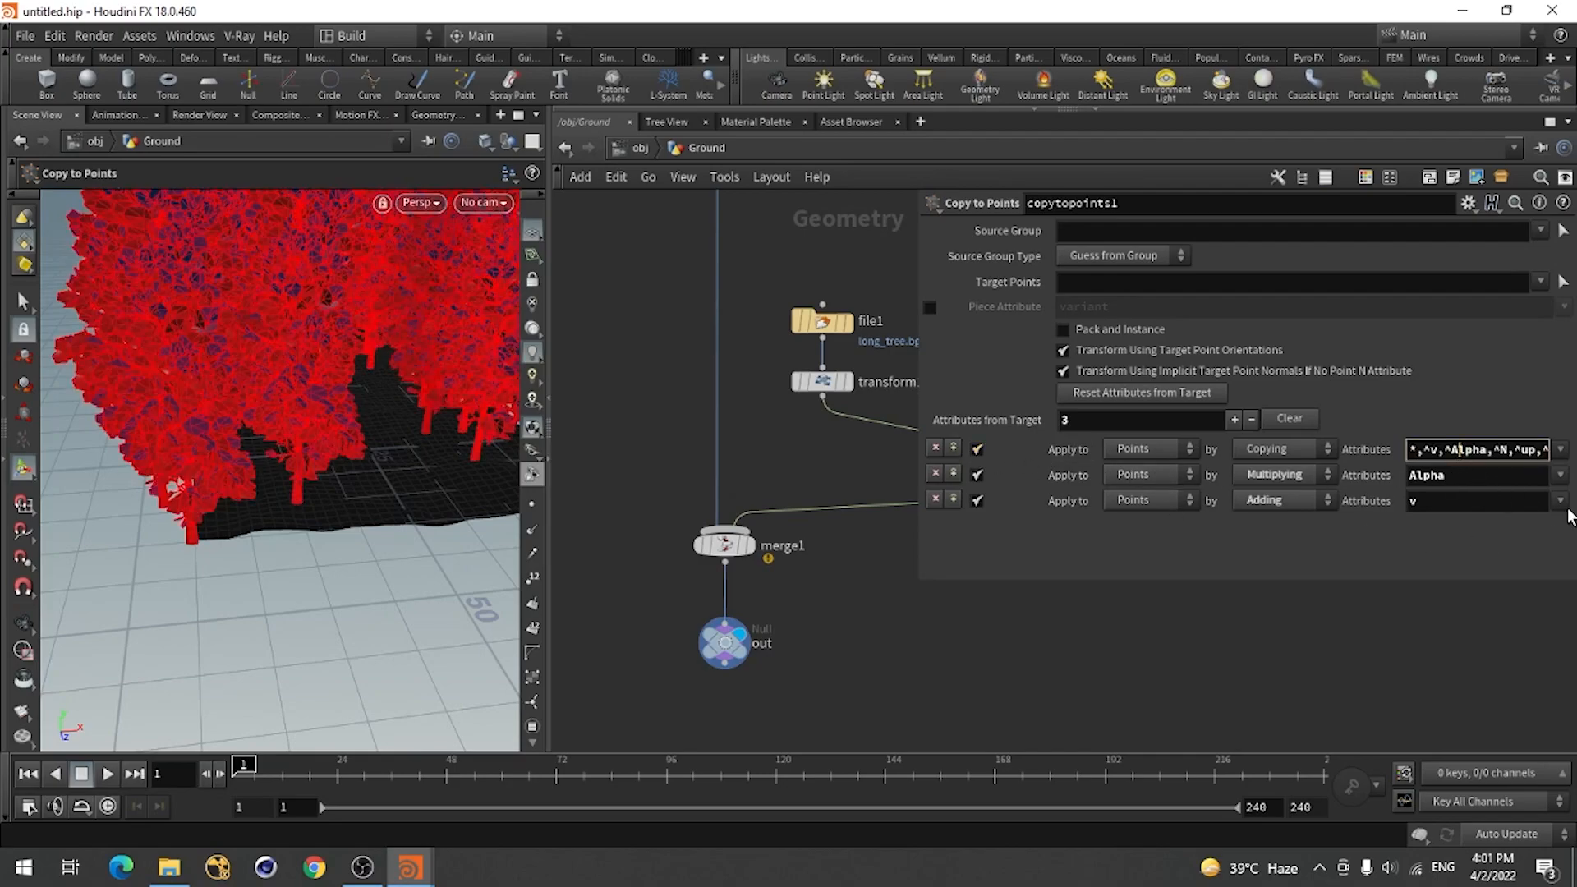
{"action": "key", "text": "Right"}
{"action": "key", "text": "Right"}
{"action": "key", "text": "Right"}
{"action": "key", "text": "Right"}
{"action": "key", "text": "Right"}
{"action": "key", "text": "Right"}
{"action": "key", "text": "Right"}
{"action": "key", "text": "Right"}
{"action": "key", "text": "Right"}
{"action": "key", "text": "Right"}
{"action": "key", "text": "Right"}
{"action": "key", "text": "Right"}
{"action": "key", "text": "Right"}
{"action": "key", "text": "Right"}
{"action": "key", "text": "Right"}
{"action": "key", "text": "Right"}
{"action": "key", "text": "Right"}
{"action": "key", "text": "Right"}
{"action": "key", "text": "Right"}
{"action": "key", "text": "Right"}
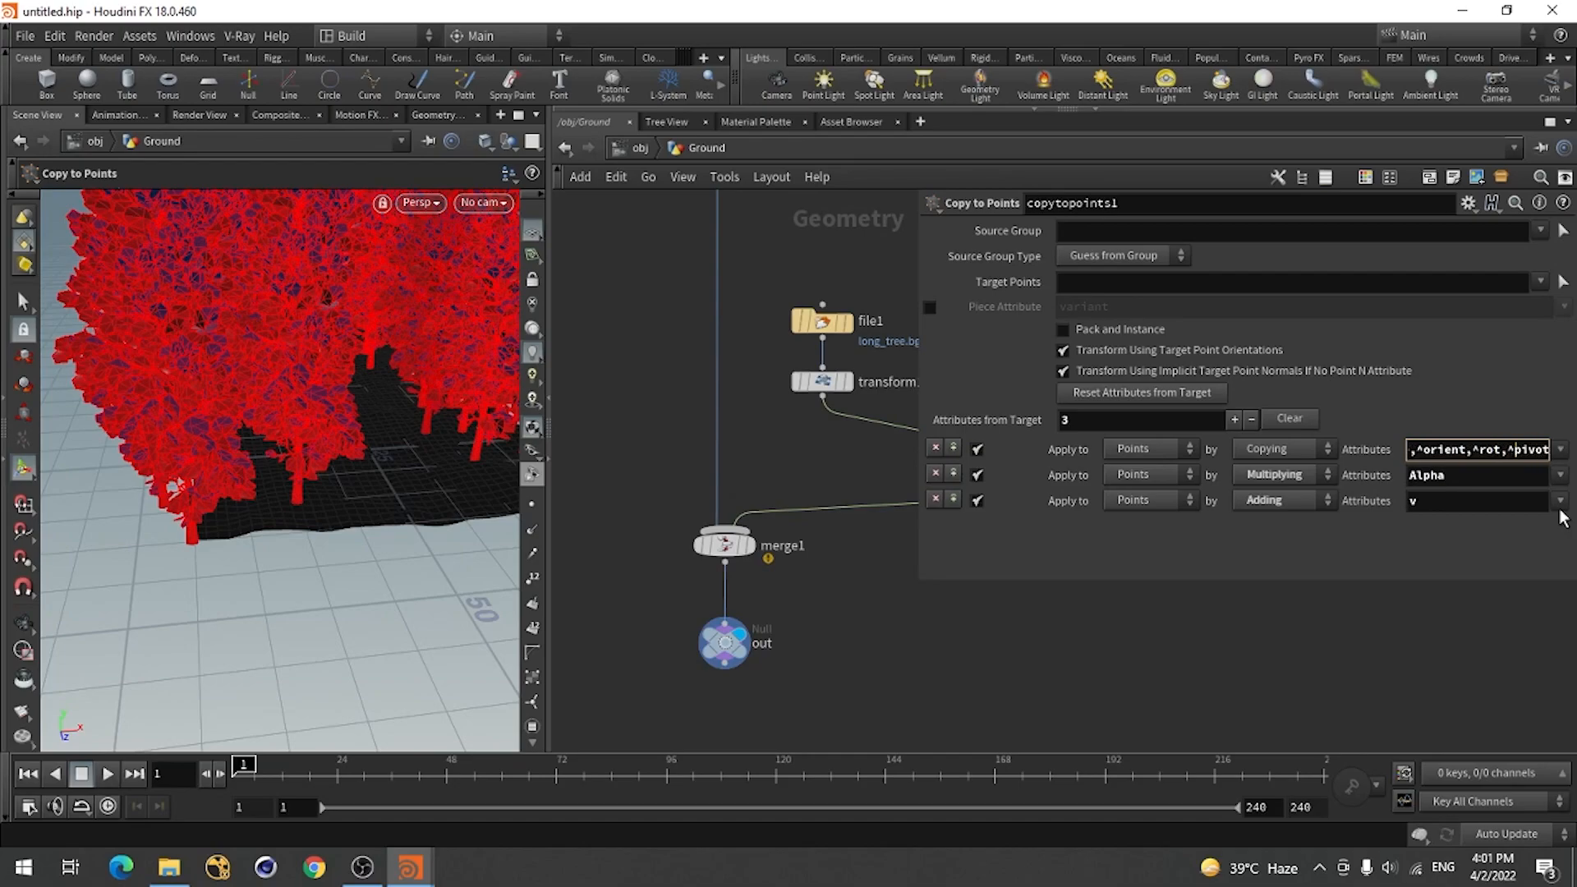
{"action": "key", "text": "Right"}
{"action": "key", "text": "Right"}
{"action": "key", "text": "Right"}
{"action": "key", "text": "Right"}
{"action": "key", "text": "Right"}
{"action": "key", "text": "Right"}
{"action": "key", "text": "Right"}
{"action": "key", "text": "Right"}
{"action": "key", "text": "Right"}
{"action": "key", "text": "Right"}
Disable the Copying entry under Attributes from Target on the Copy to Points node and frame the whole forest.
{"action": "left_click", "coordinate": [977, 450]}
{"action": "left_click_drag", "start_coordinate": [917, 274], "coordinate": [1271, 345]}
{"action": "key", "text": "space"}
{"action": "left_click_drag", "start_coordinate": [314, 514], "coordinate": [310, 485]}
{"action": "right_click_drag", "start_coordinate": [309, 486], "coordinate": [189, 454]}
{"action": "left_click_drag", "start_coordinate": [230, 517], "coordinate": [280, 504]}
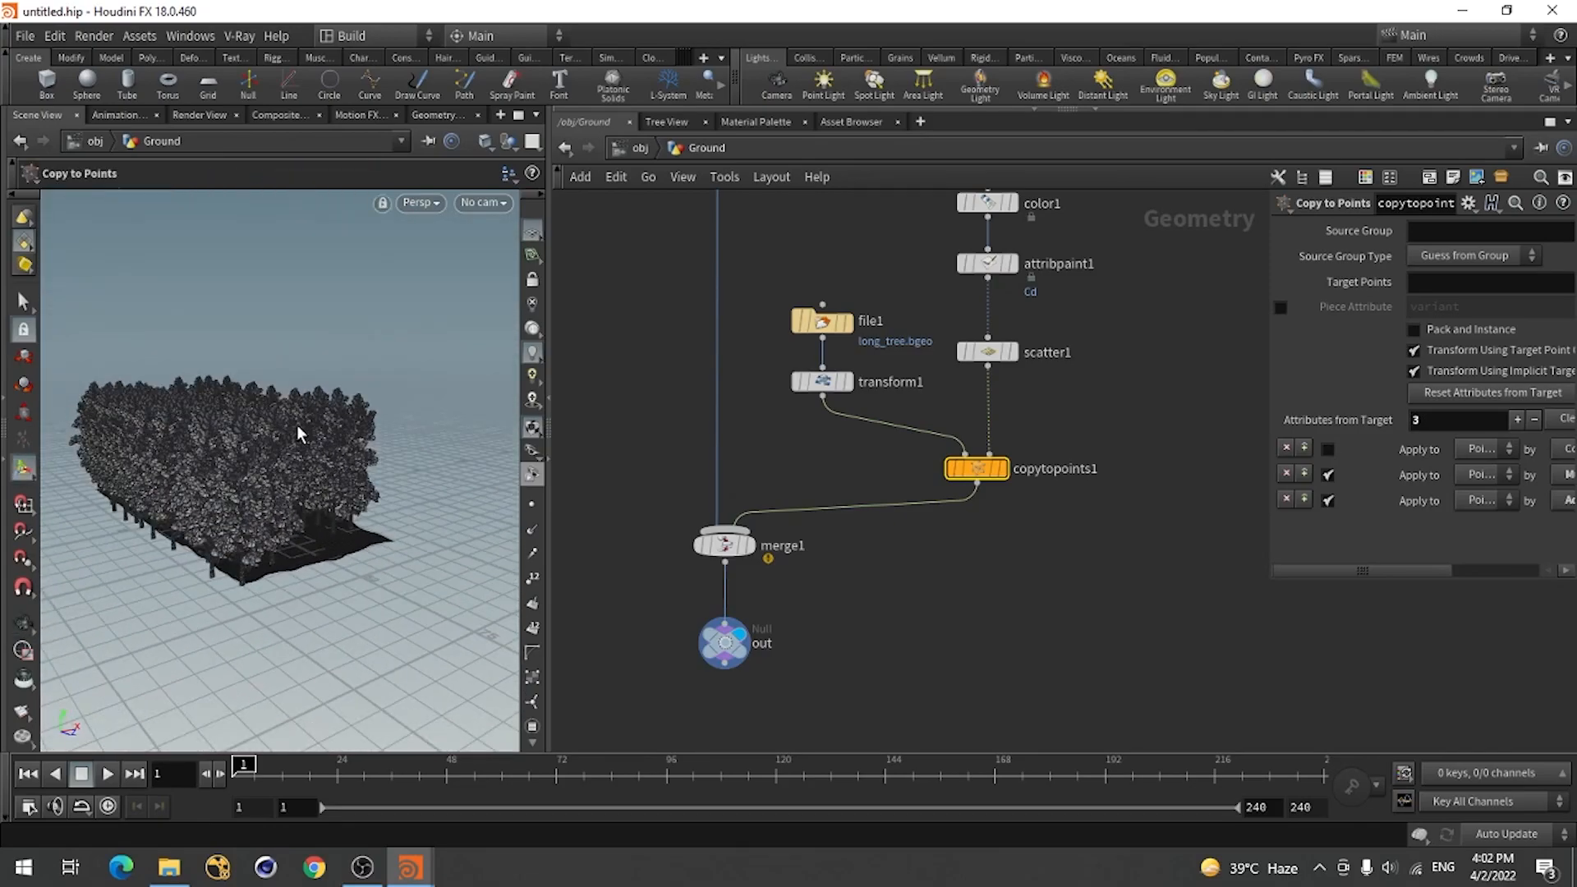
Insert an Attribute Noise node into the wire between the Scatter and Copy to Points nodes.
{"action": "key", "text": "space"}
{"action": "left_click_drag", "start_coordinate": [219, 426], "coordinate": [303, 521]}
{"action": "key", "text": "space"}
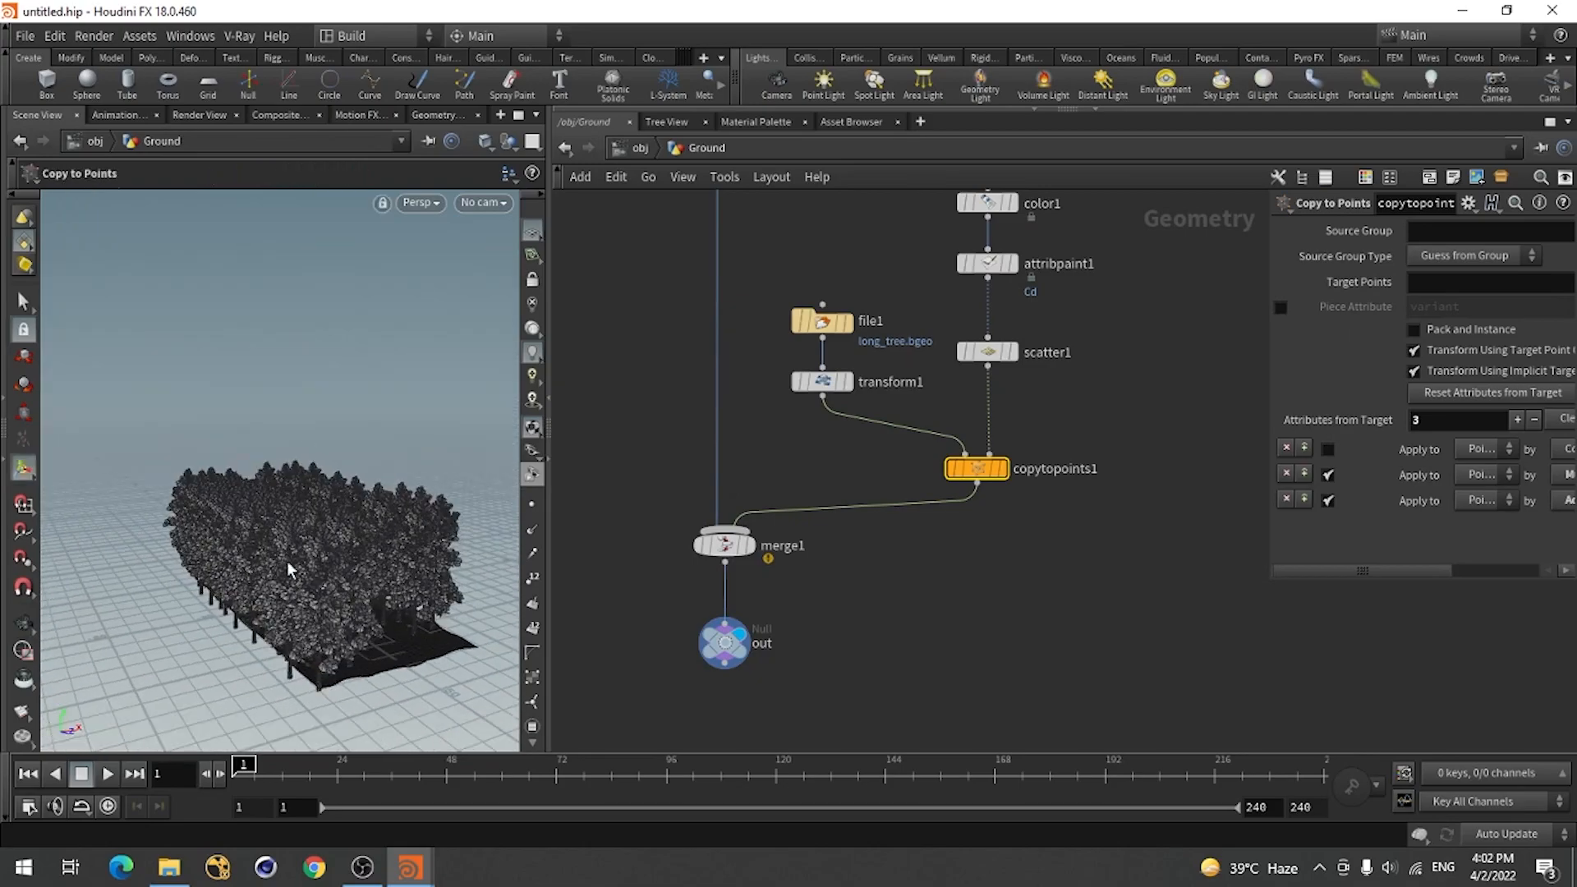
{"action": "middle_click_drag", "start_coordinate": [992, 521], "coordinate": [991, 610]}
{"action": "middle_click_drag", "start_coordinate": [1088, 489], "coordinate": [1067, 599]}
{"action": "scroll", "coordinate": [1067, 591], "scroll_direction": "down", "scroll_amount": 3}
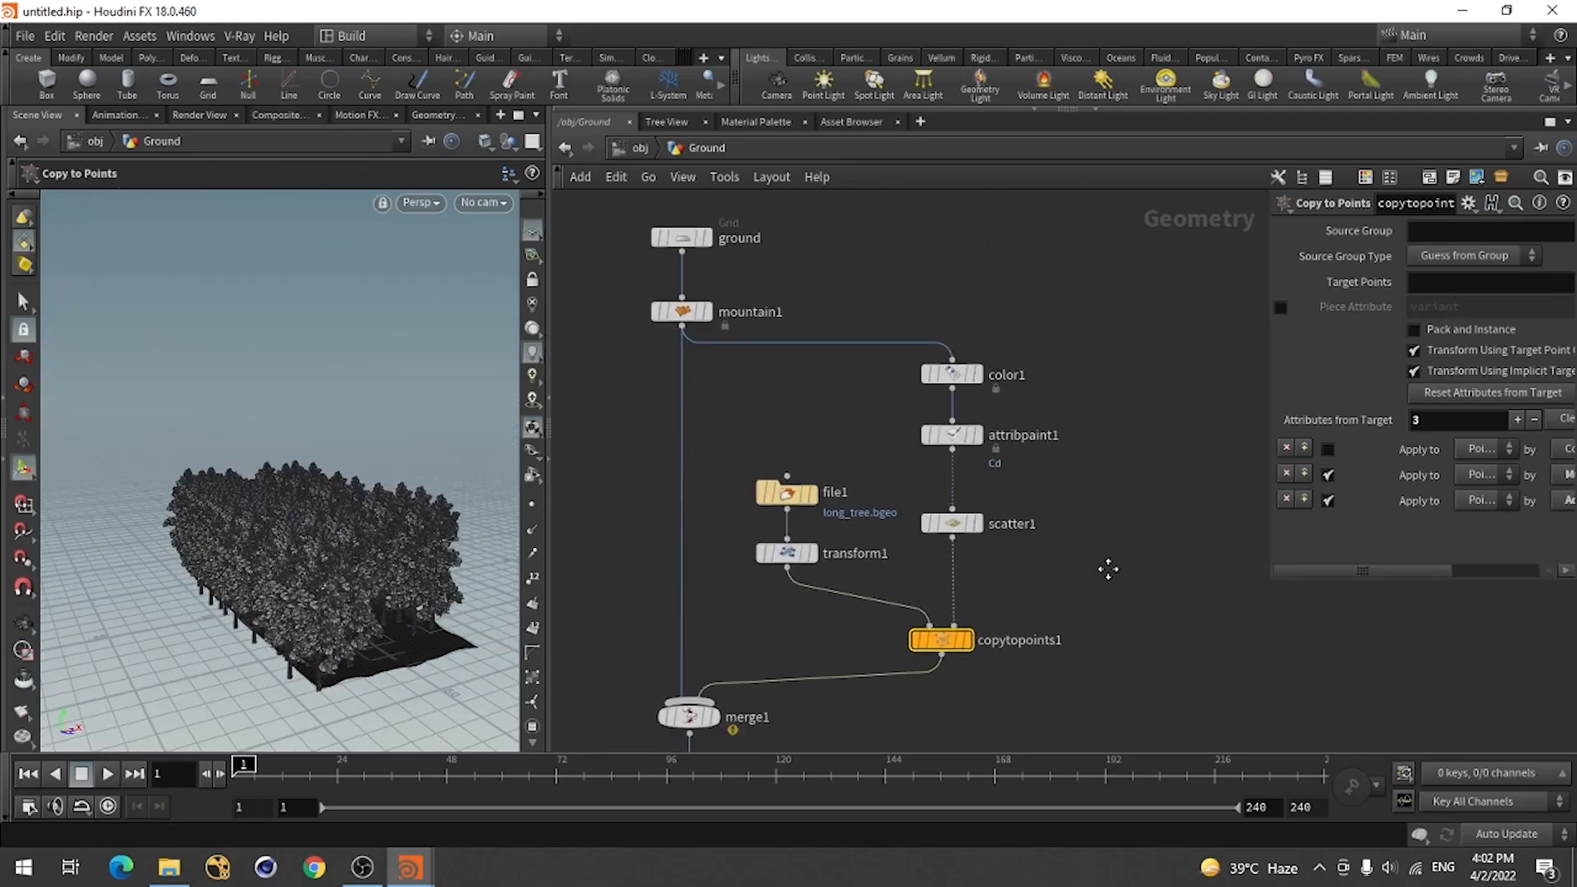
{"action": "key", "text": "Tab"}
{"action": "type", "text": "attr"}
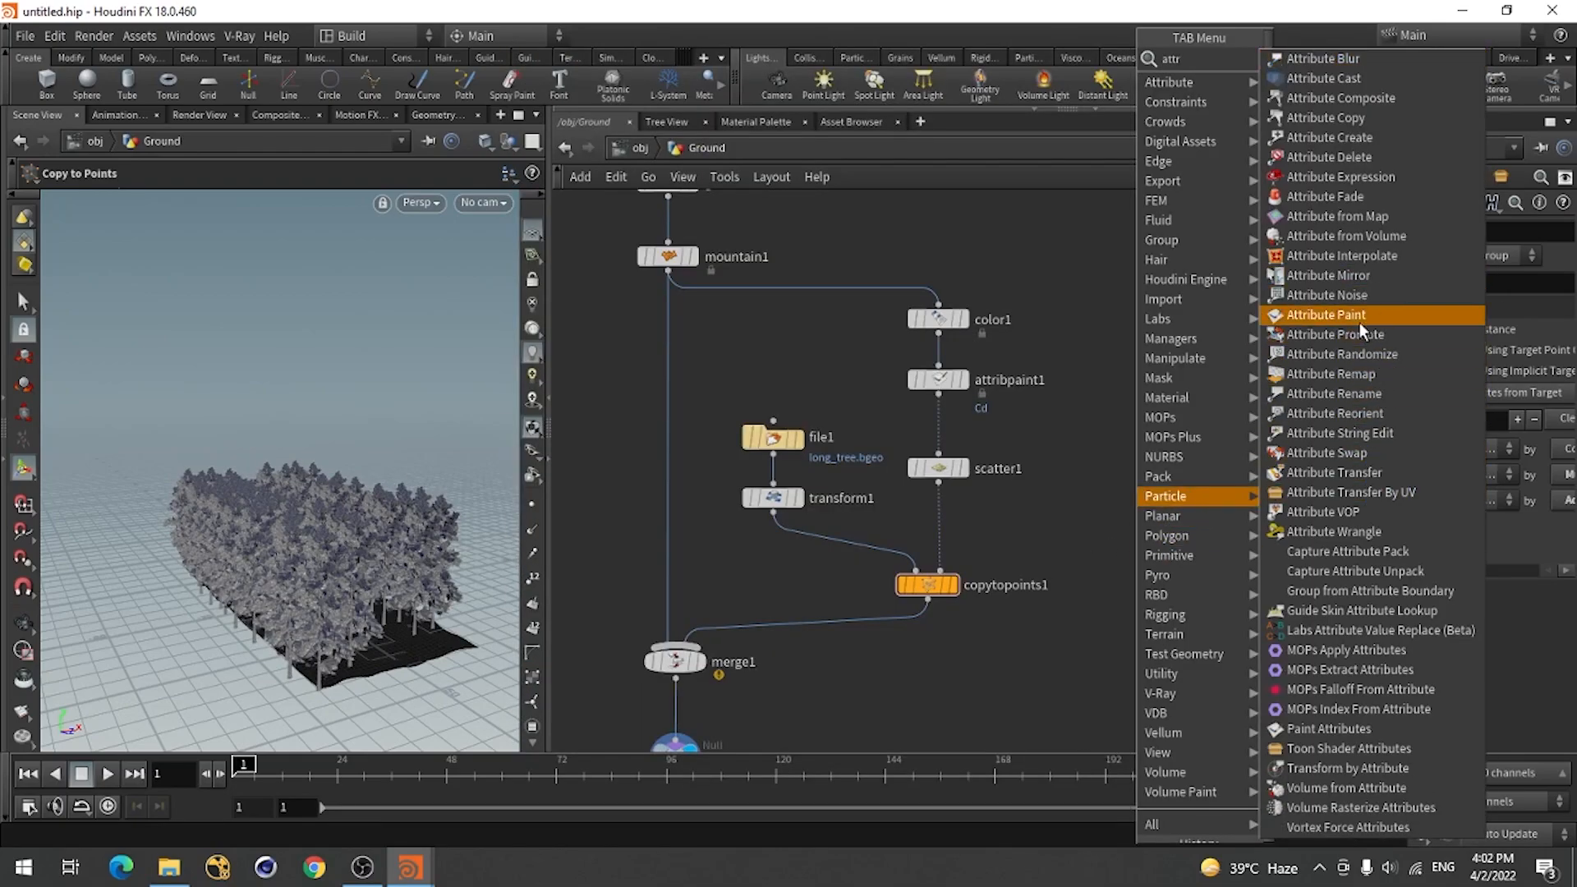
{"action": "left_click", "coordinate": [1355, 297]}
{"action": "left_click", "coordinate": [1057, 548]}
{"action": "left_click_drag", "start_coordinate": [1059, 538], "coordinate": [949, 525]}
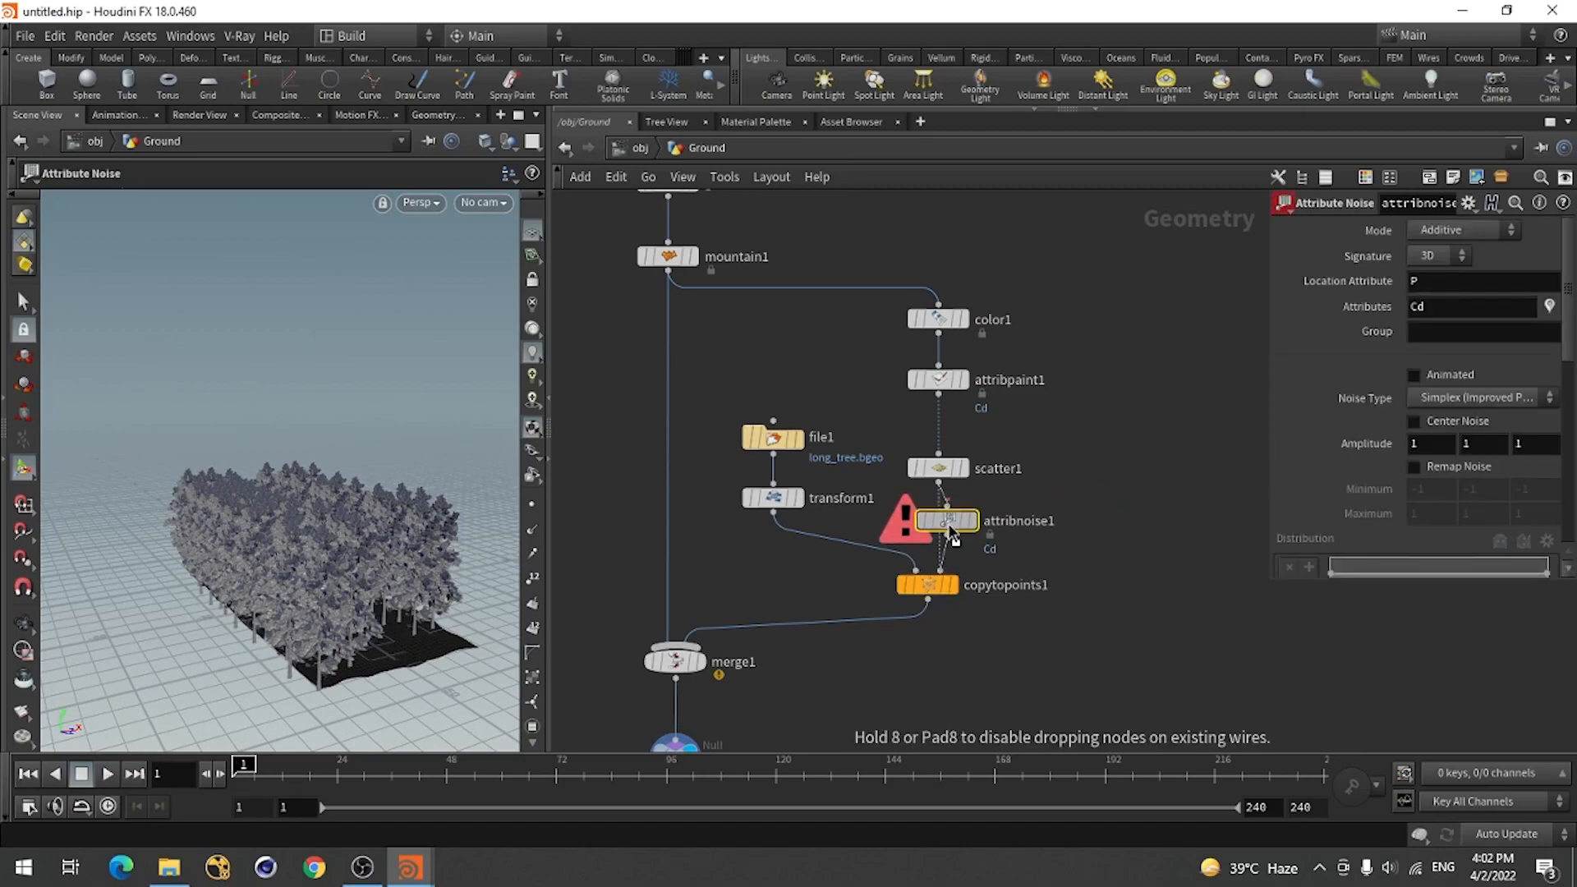
{"action": "middle_click_drag", "start_coordinate": [1080, 625], "coordinate": [986, 633]}
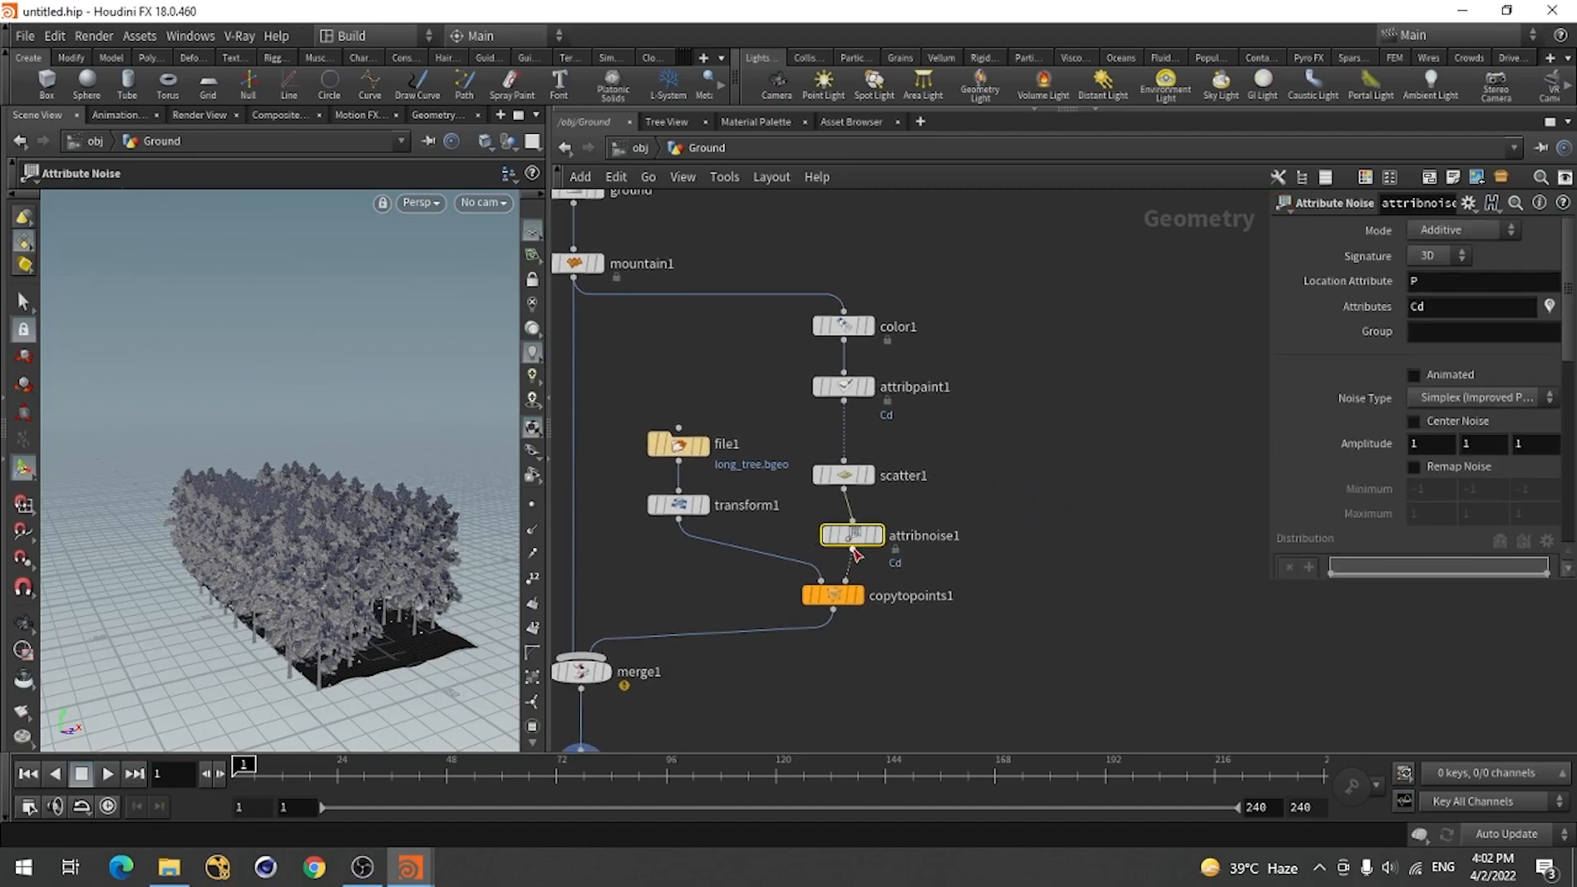
{"action": "left_click_drag", "start_coordinate": [846, 538], "coordinate": [837, 533]}
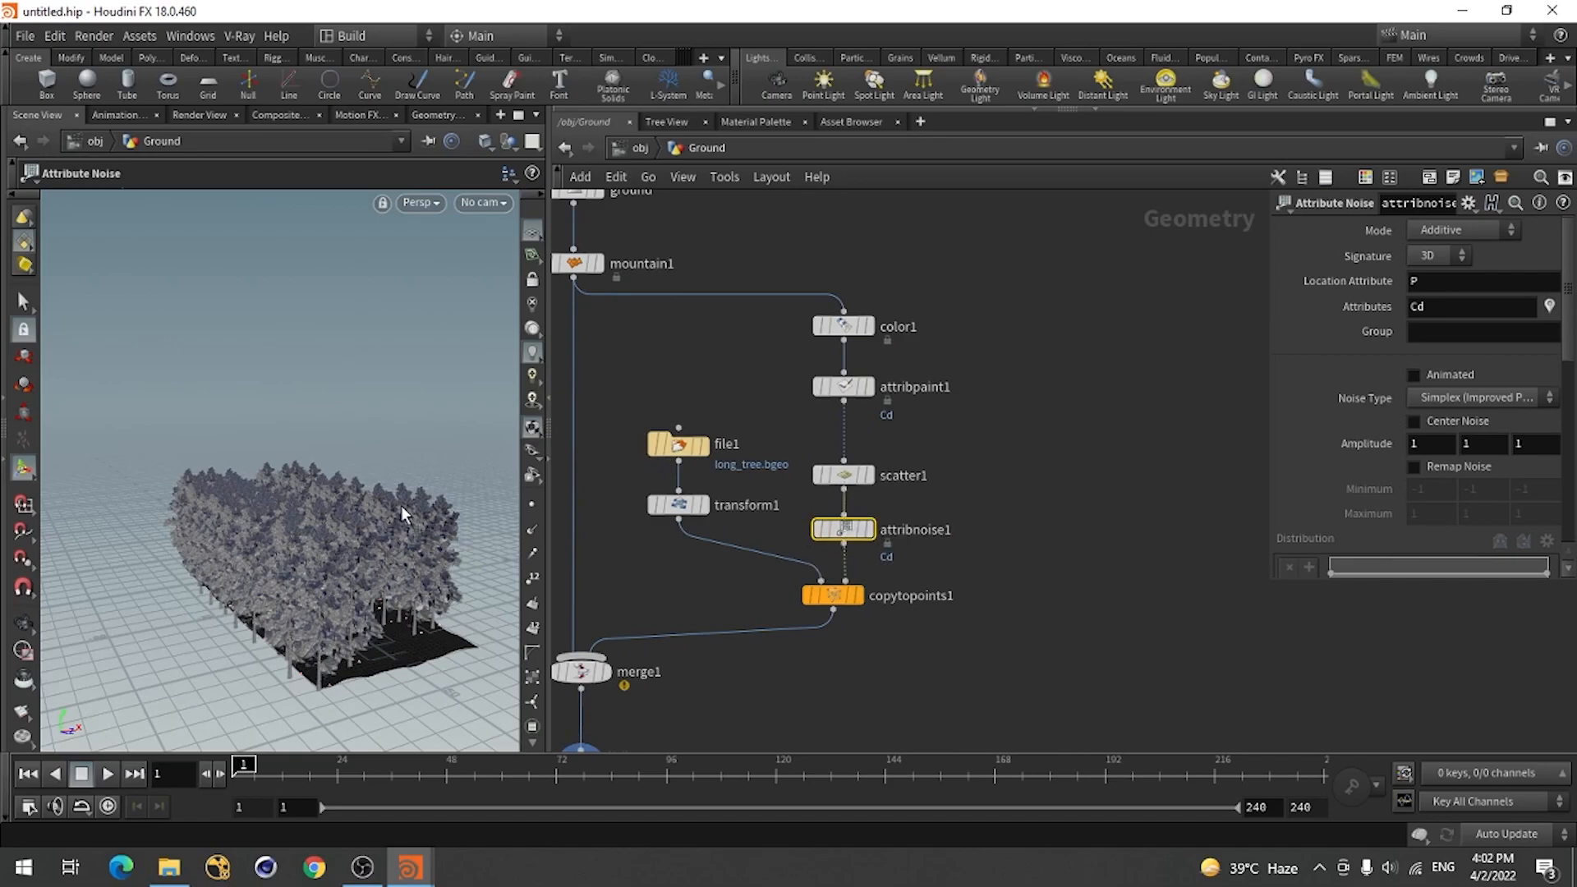
Examine the noise colouring on the trees up close, widening the viewport and the Attribute Noise parameters.
{"action": "key", "text": "Escape"}
{"action": "scroll", "coordinate": [418, 455], "scroll_direction": "up", "scroll_amount": 5}
{"action": "left_click_drag", "start_coordinate": [419, 455], "coordinate": [249, 406]}
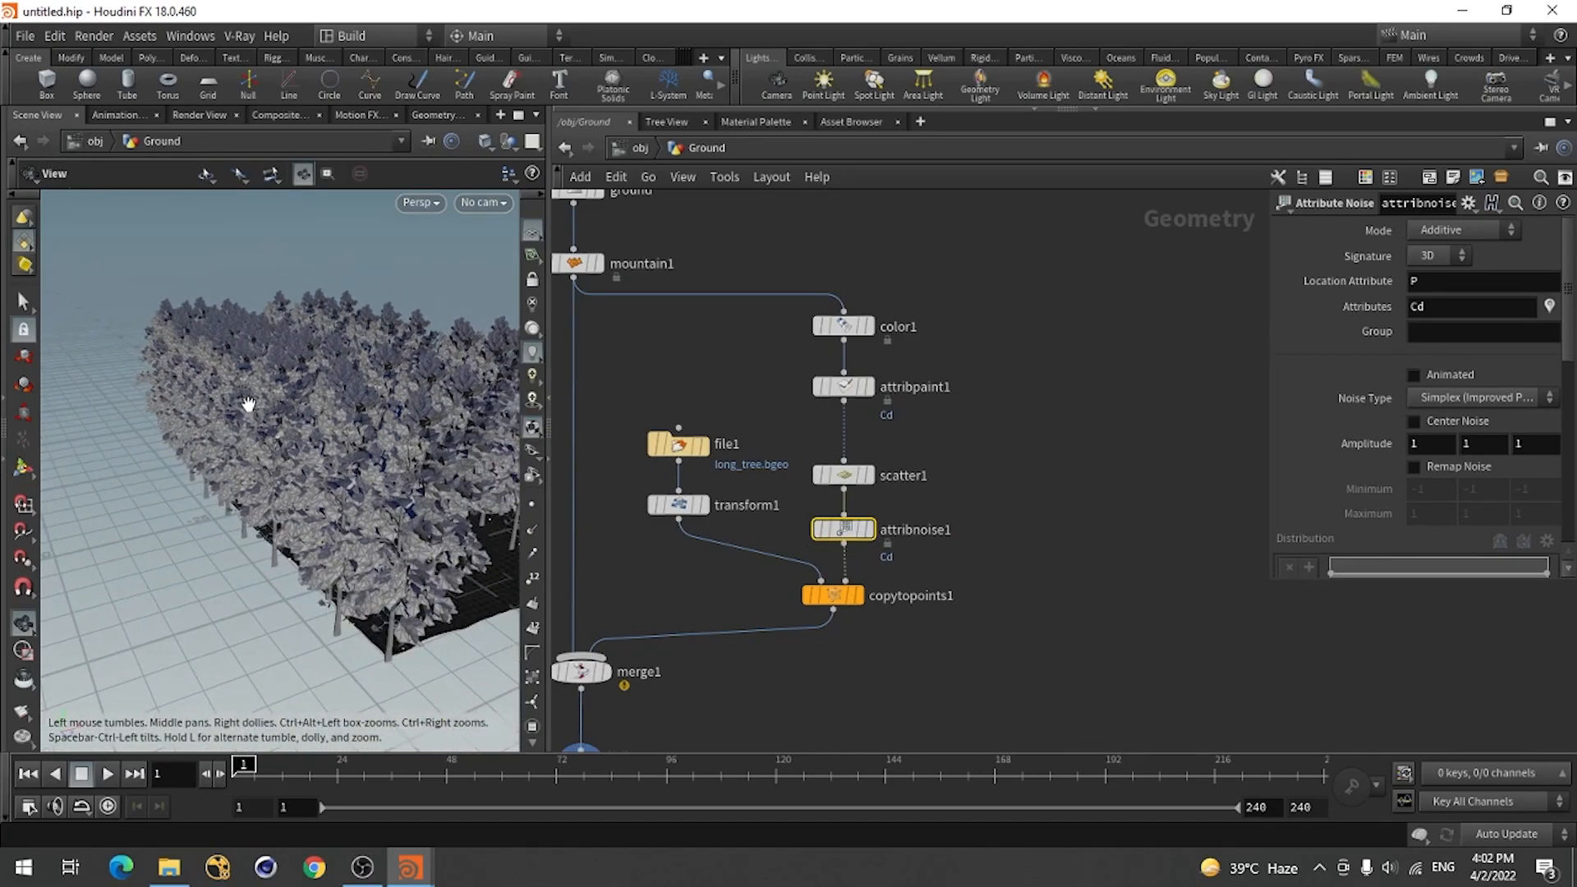
{"action": "key", "text": "Return"}
{"action": "left_click_drag", "start_coordinate": [547, 361], "coordinate": [614, 361]}
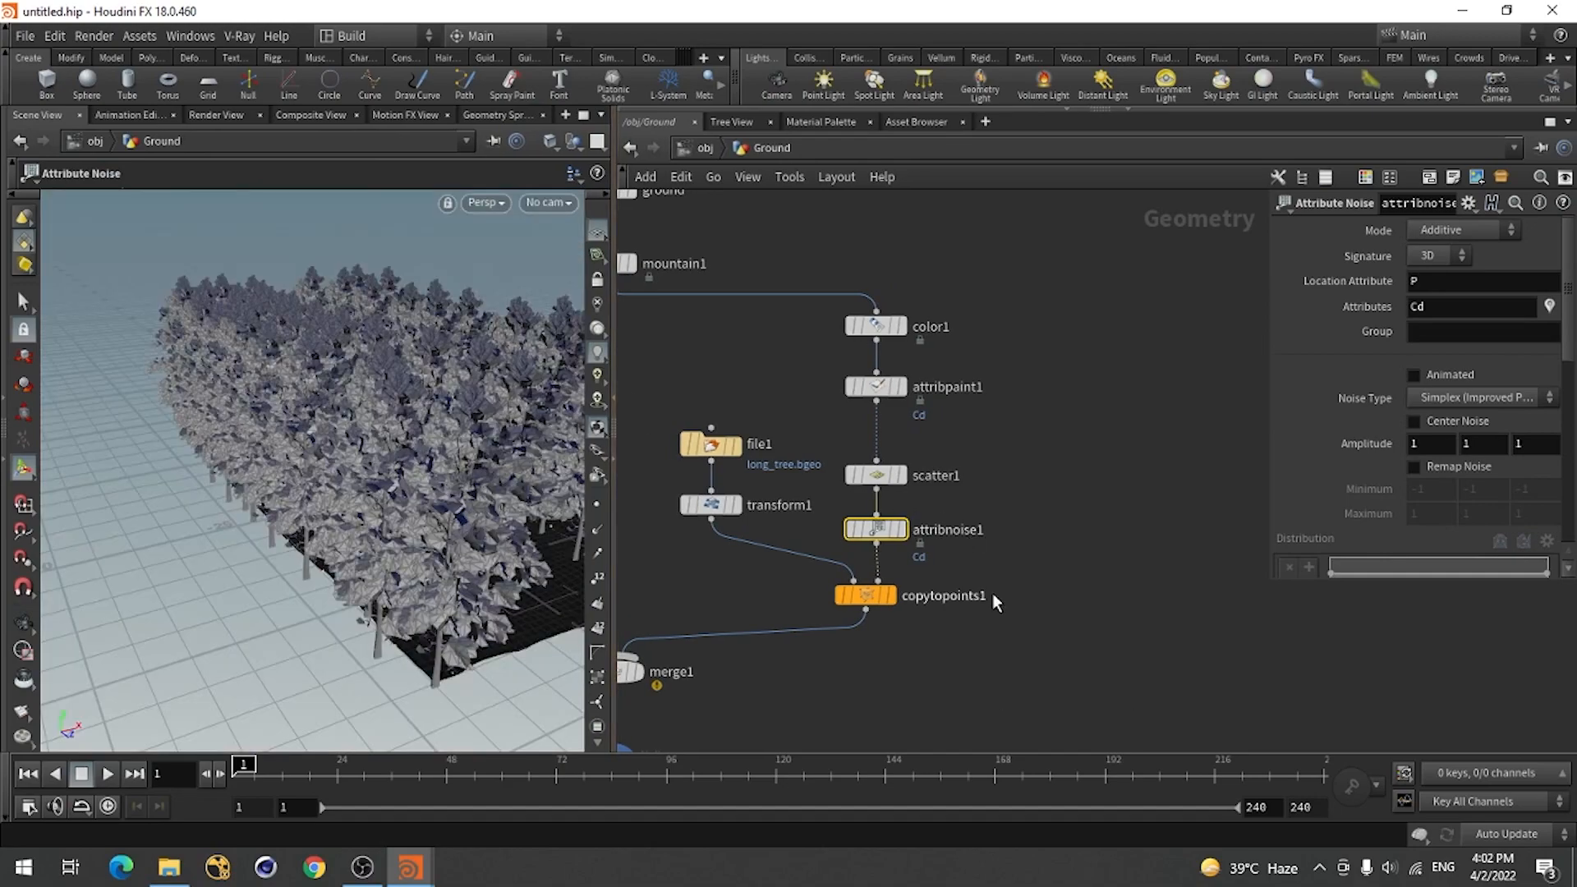
{"action": "middle_click_drag", "start_coordinate": [975, 584], "coordinate": [991, 478]}
{"action": "scroll", "coordinate": [892, 424], "scroll_direction": "up", "scroll_amount": 3}
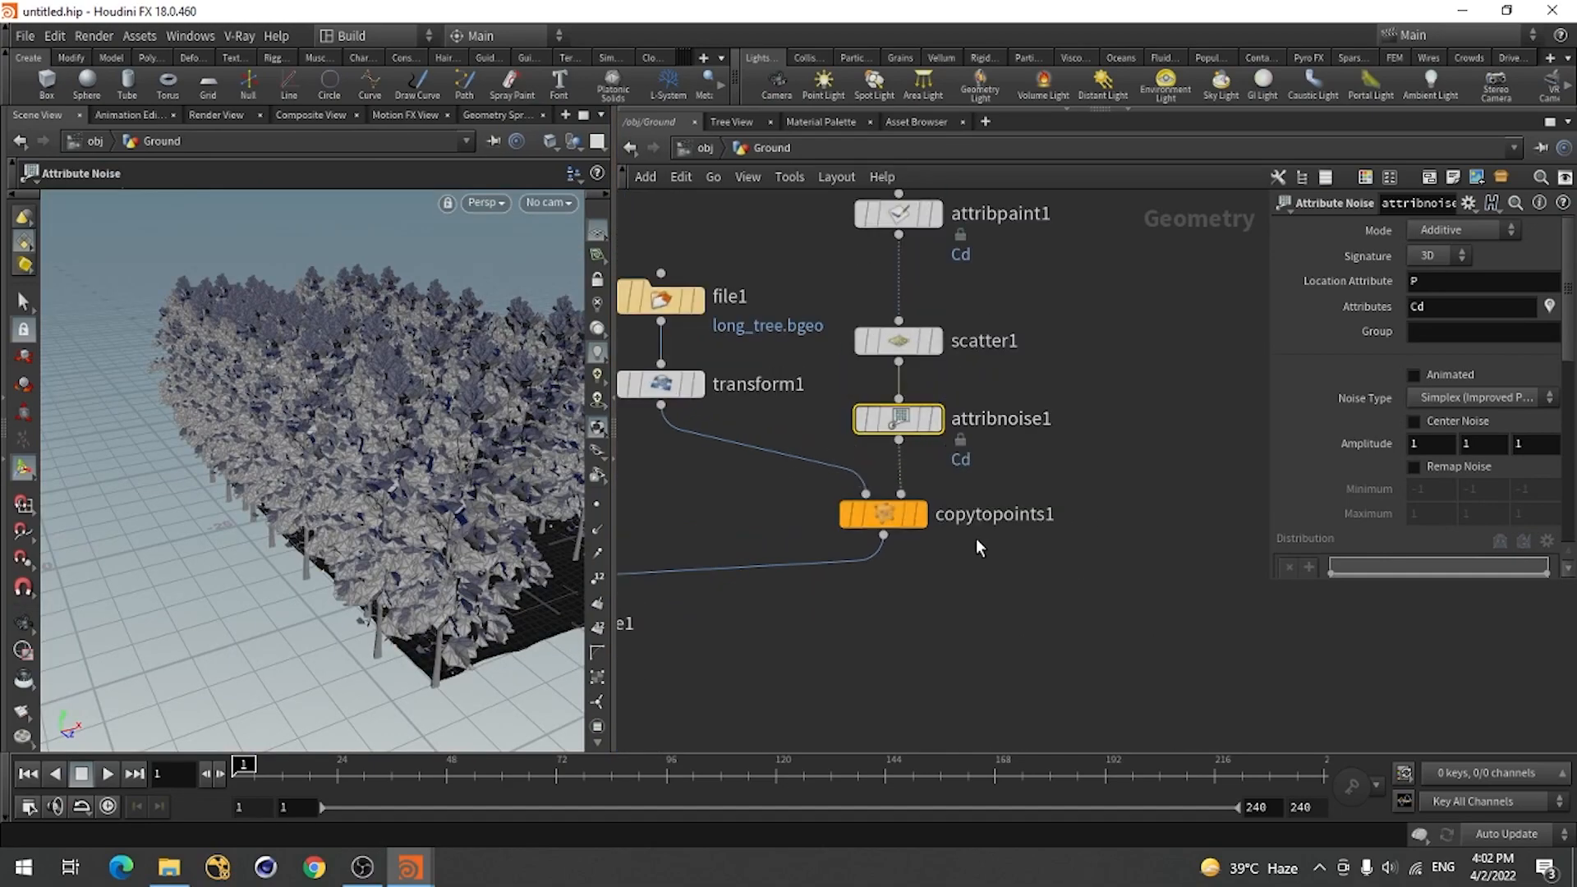
{"action": "scroll", "coordinate": [960, 513], "scroll_direction": "down", "scroll_amount": 2}
{"action": "left_click_drag", "start_coordinate": [1267, 346], "coordinate": [1108, 346]}
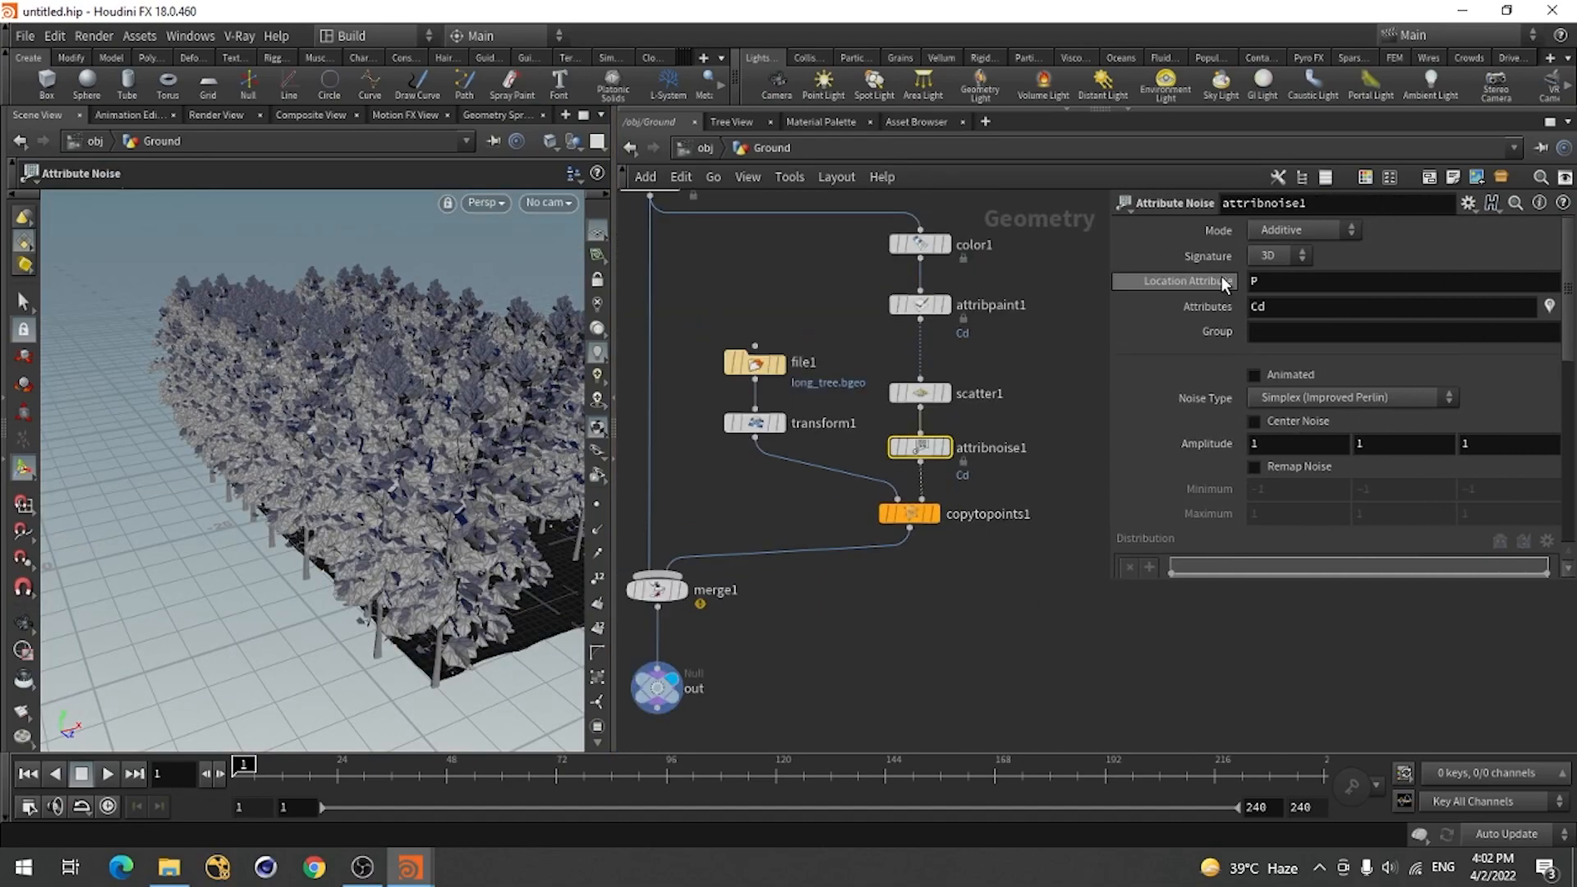
Make the Attribute Noise node affect the scale attribute and view the resized trees from above.
{"action": "left_click", "coordinate": [1249, 308]}
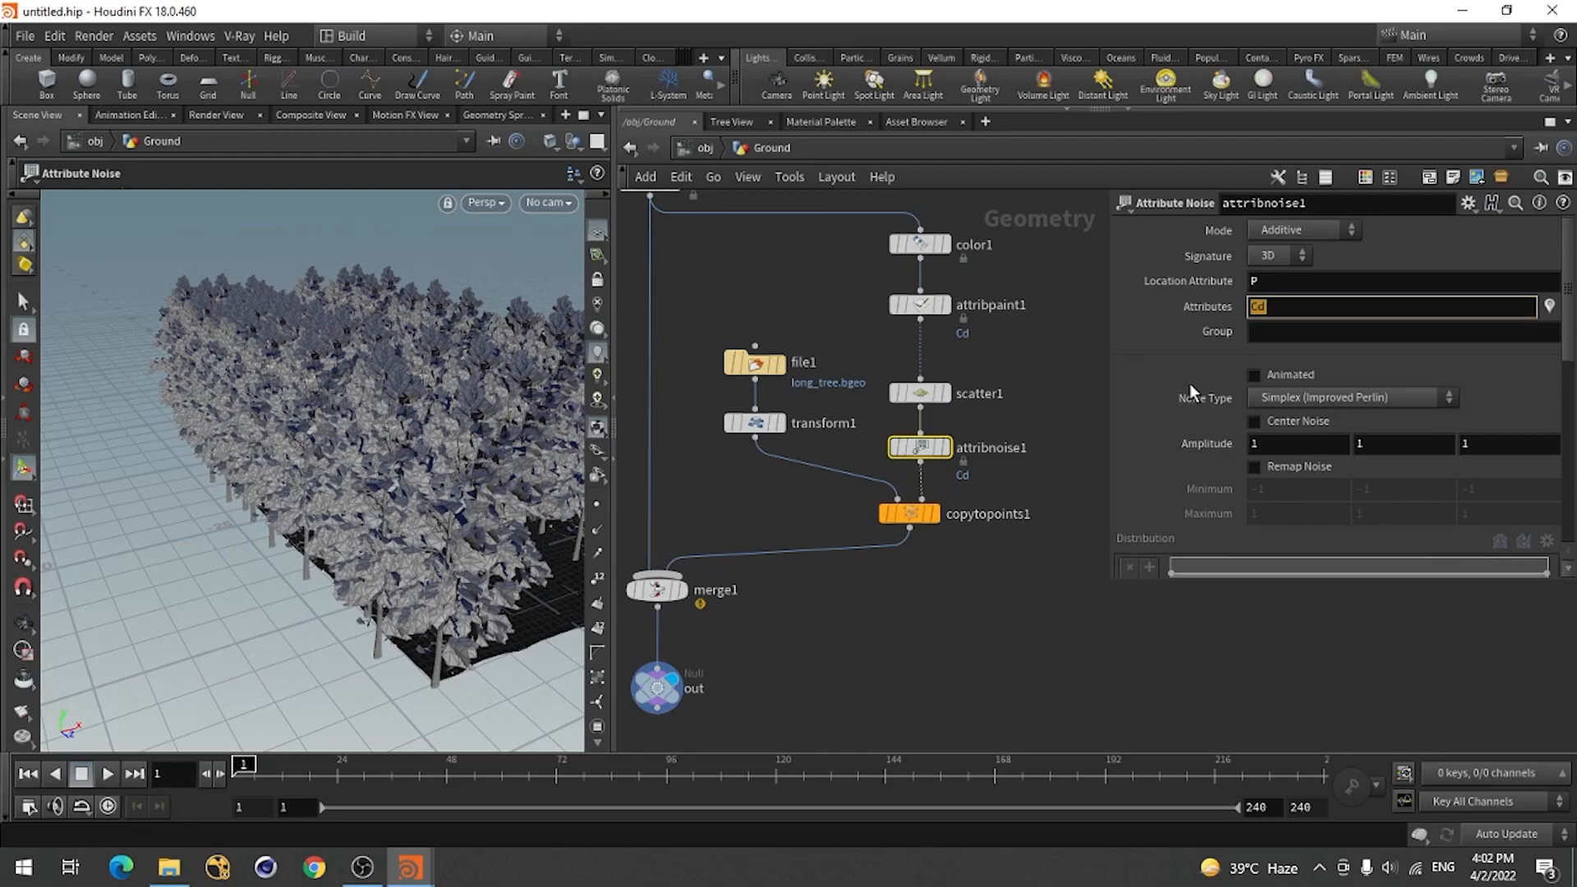
{"action": "type", "text": "scale"}
{"action": "key", "text": "Return"}
{"action": "left_click_drag", "start_coordinate": [454, 567], "coordinate": [234, 525]}
{"action": "left_click_drag", "start_coordinate": [285, 510], "coordinate": [322, 544]}
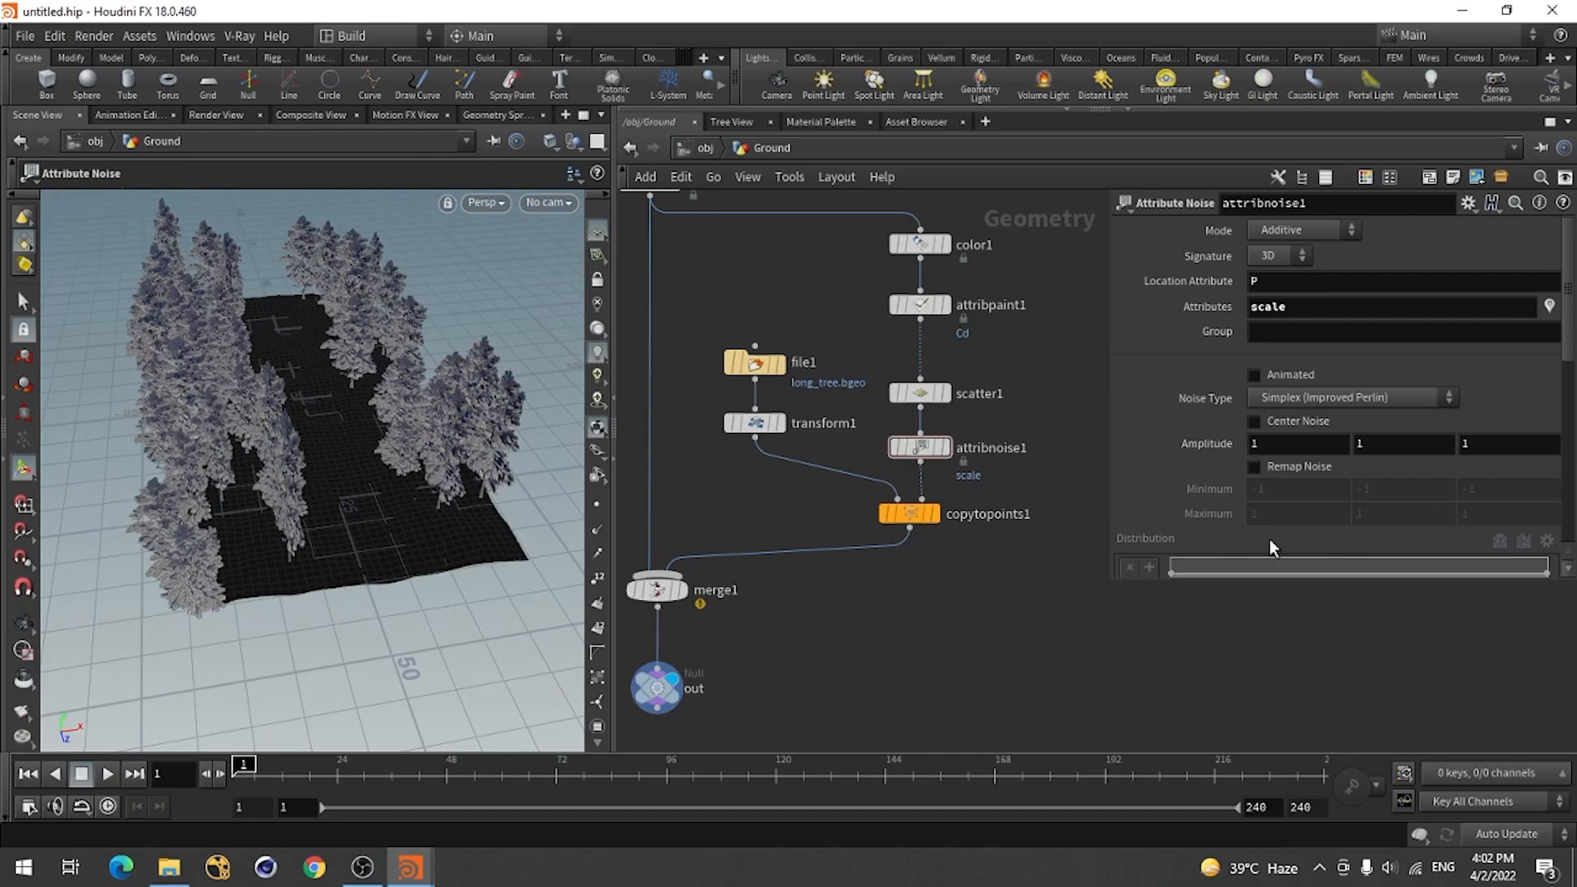
Try an Attribute Noise amplitude of .1 in X and Z.
{"action": "left_click", "coordinate": [1269, 443]}
{"action": "left_click", "coordinate": [1493, 445]}
{"action": "type", "text": ".1"}
{"action": "key", "text": "Return"}
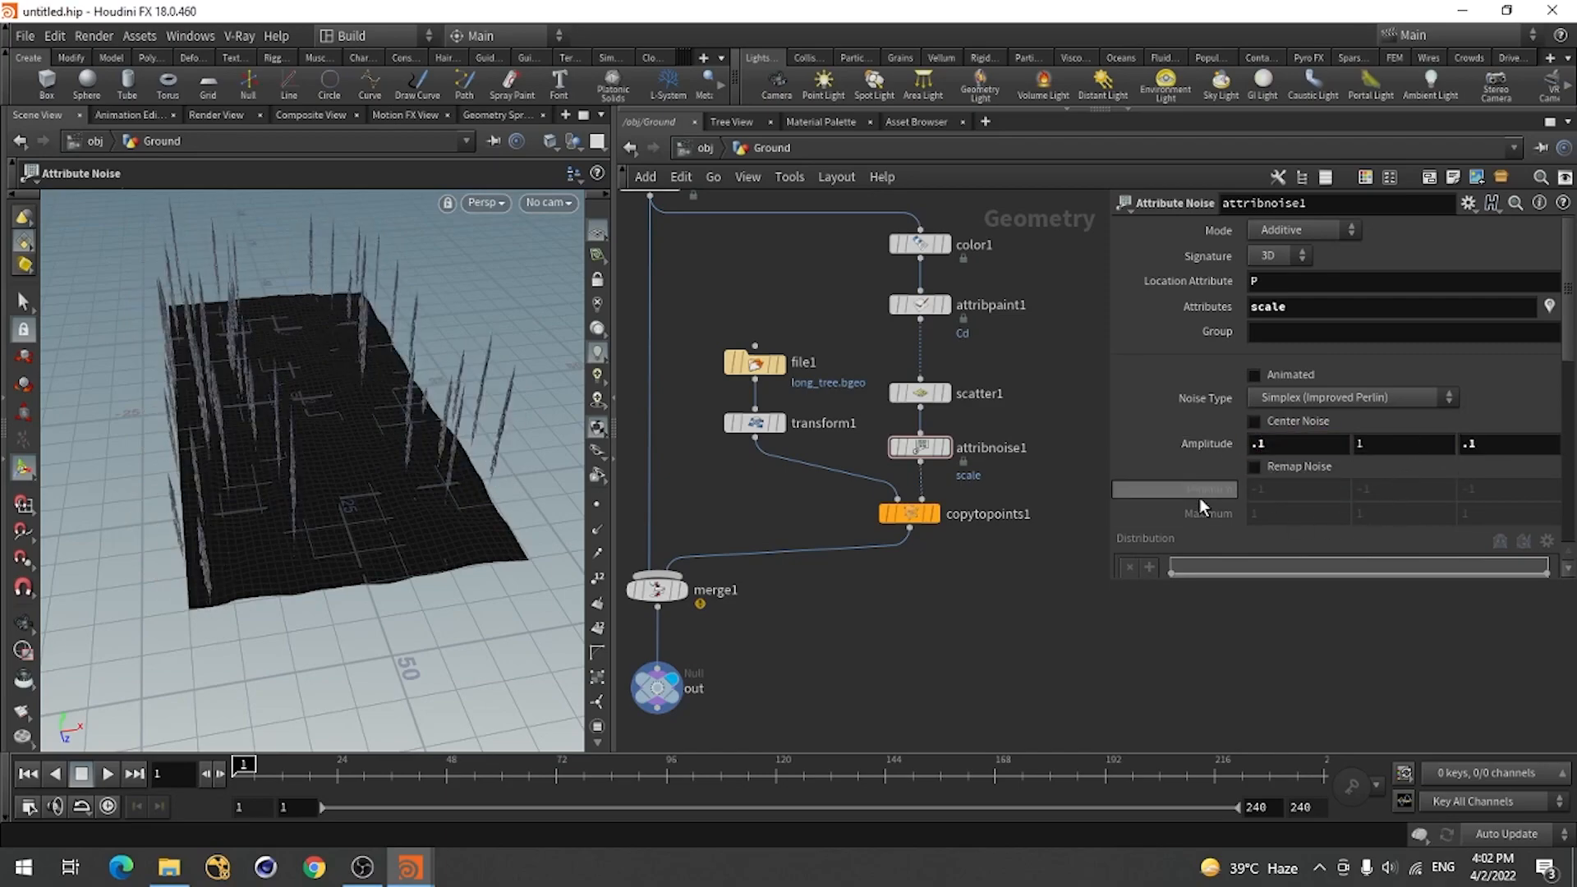
Set the Attribute Noise amplitude in X and Z back to 1 and check the trees from a lower angle.
{"action": "left_click_drag", "start_coordinate": [1273, 444], "coordinate": [1182, 445]}
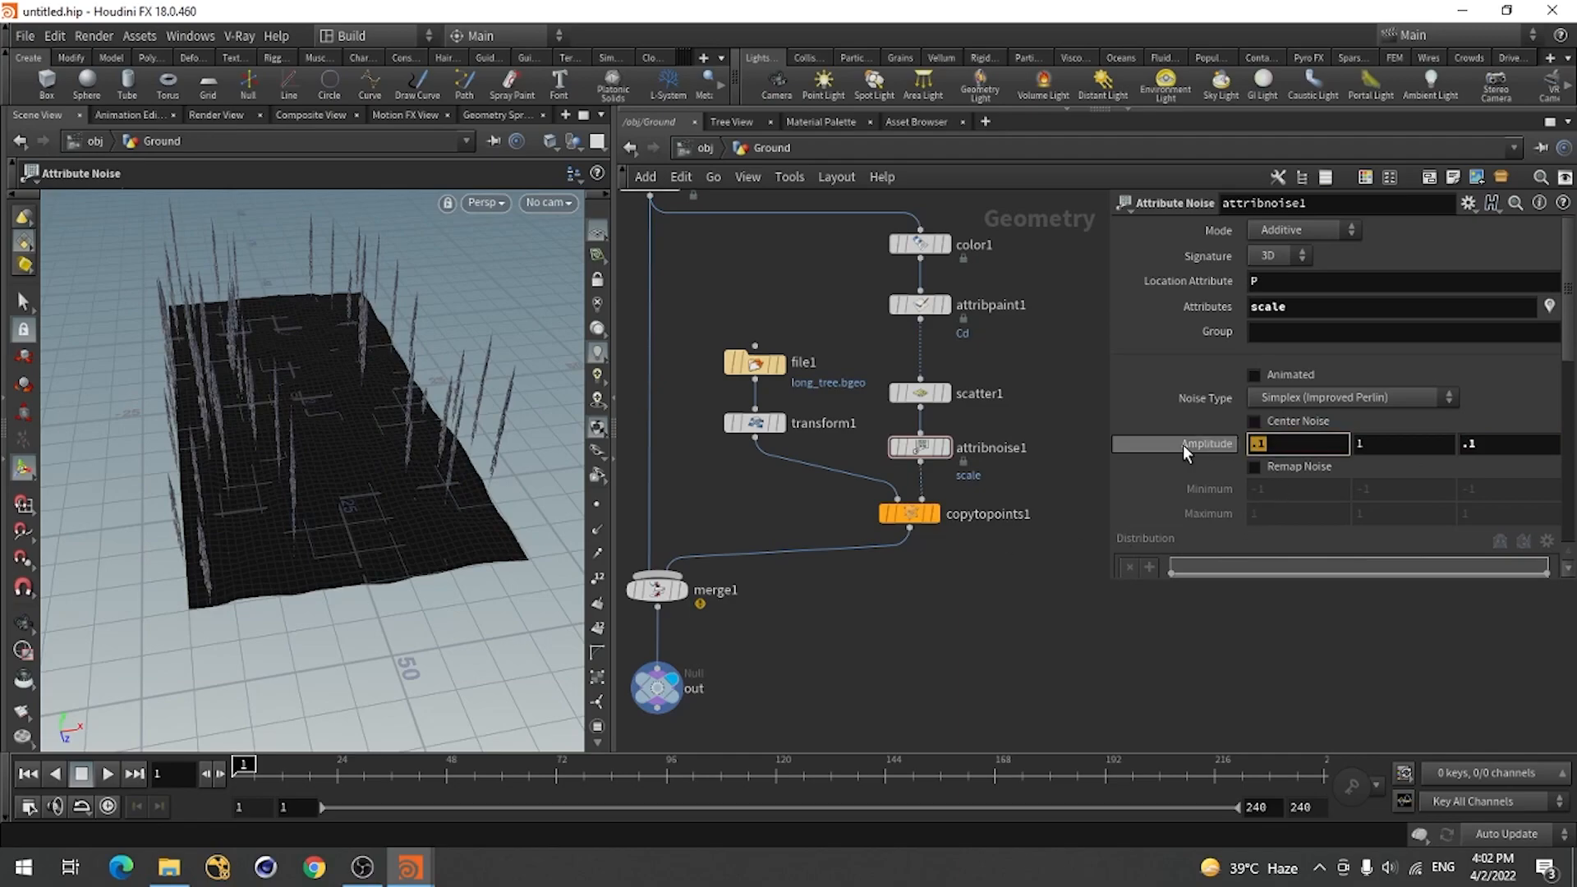
{"action": "type", "text": "1"}
{"action": "left_click", "coordinate": [1482, 442]}
{"action": "left_click_drag", "start_coordinate": [1482, 443], "coordinate": [1396, 444]}
{"action": "type", "text": "1"}
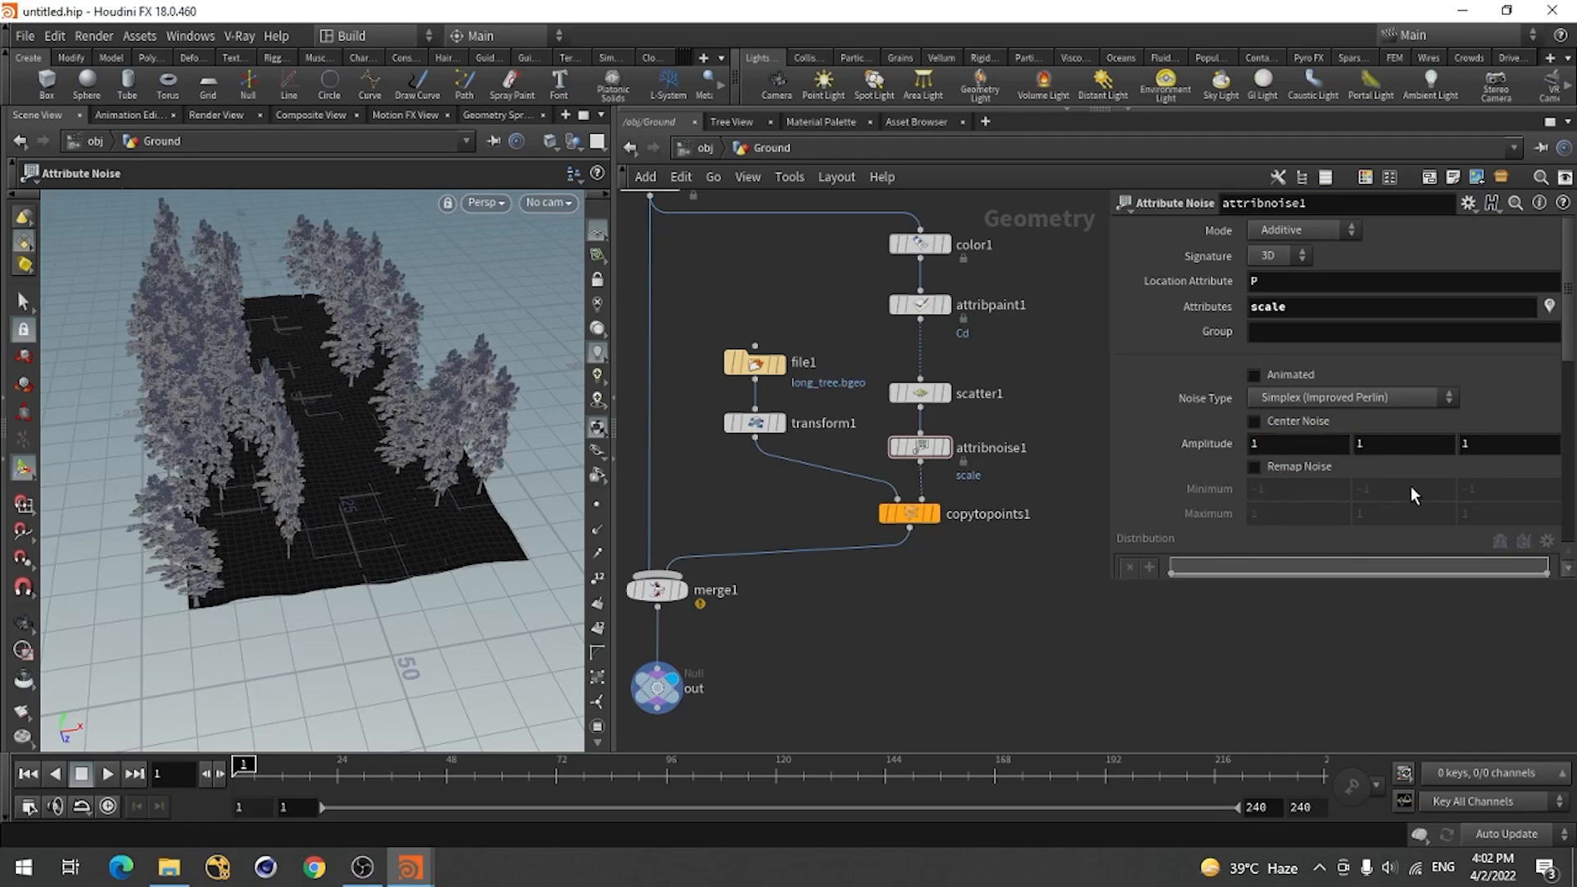
{"action": "key", "text": "Return"}
{"action": "key", "text": "Escape"}
{"action": "left_click_drag", "start_coordinate": [376, 552], "coordinate": [361, 499]}
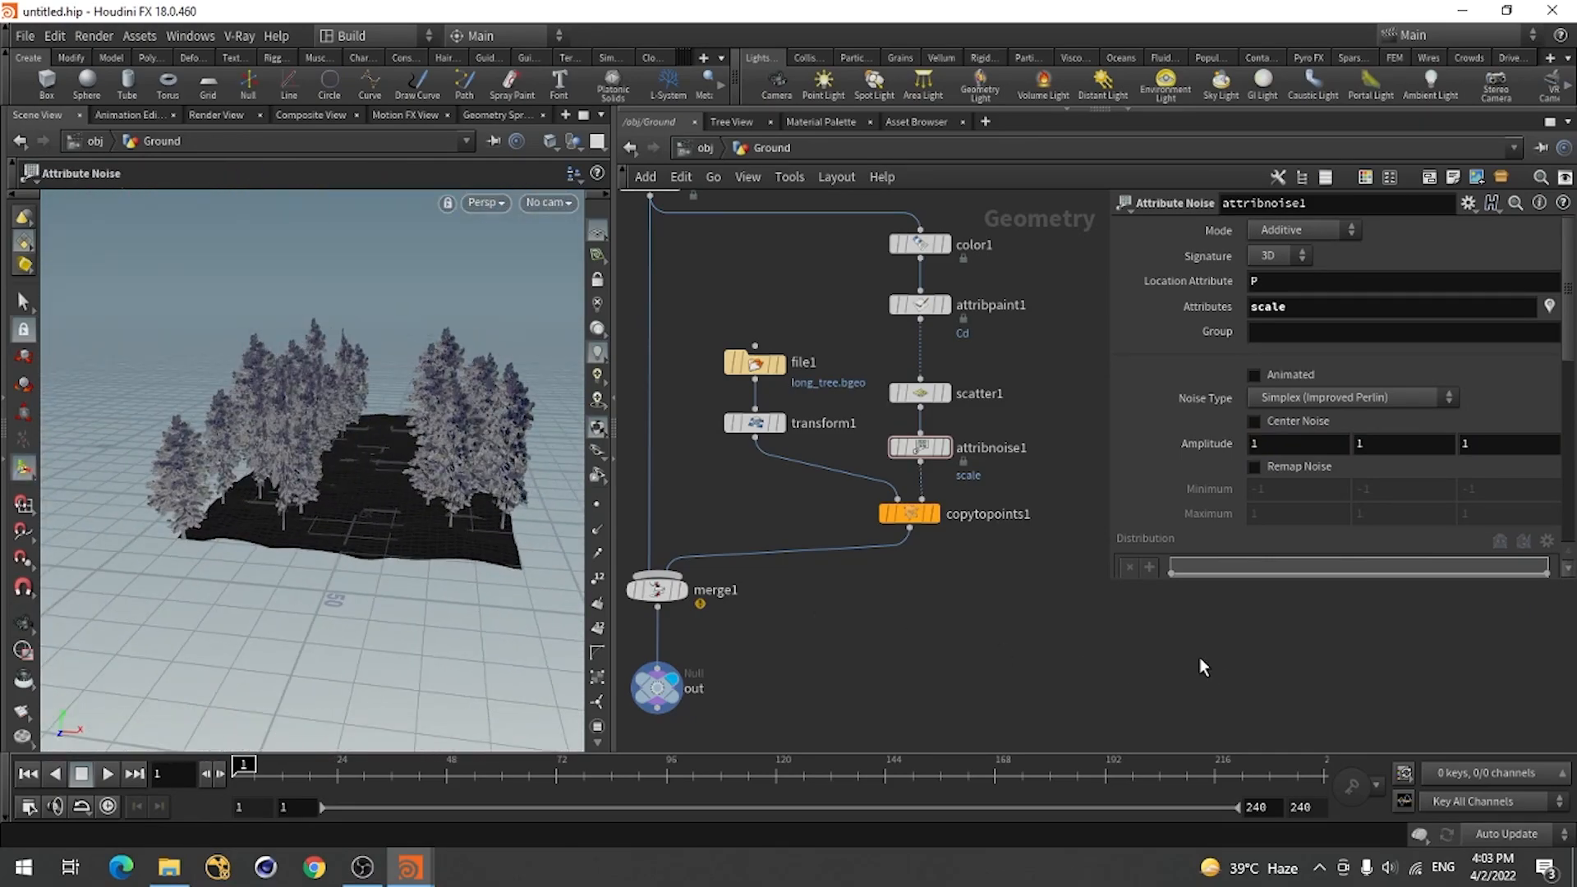
Enable Remap Noise on the Attribute Noise node and look through its remaining parameters.
{"action": "left_click", "coordinate": [1283, 466]}
{"action": "mouse_move", "coordinate": [438, 470]}
{"action": "left_mouse_down"}
{"action": "mouse_move", "coordinate": [479, 402]}
{"action": "mouse_move", "coordinate": [412, 443]}
{"action": "mouse_move", "coordinate": [432, 460]}
{"action": "left_mouse_up"}
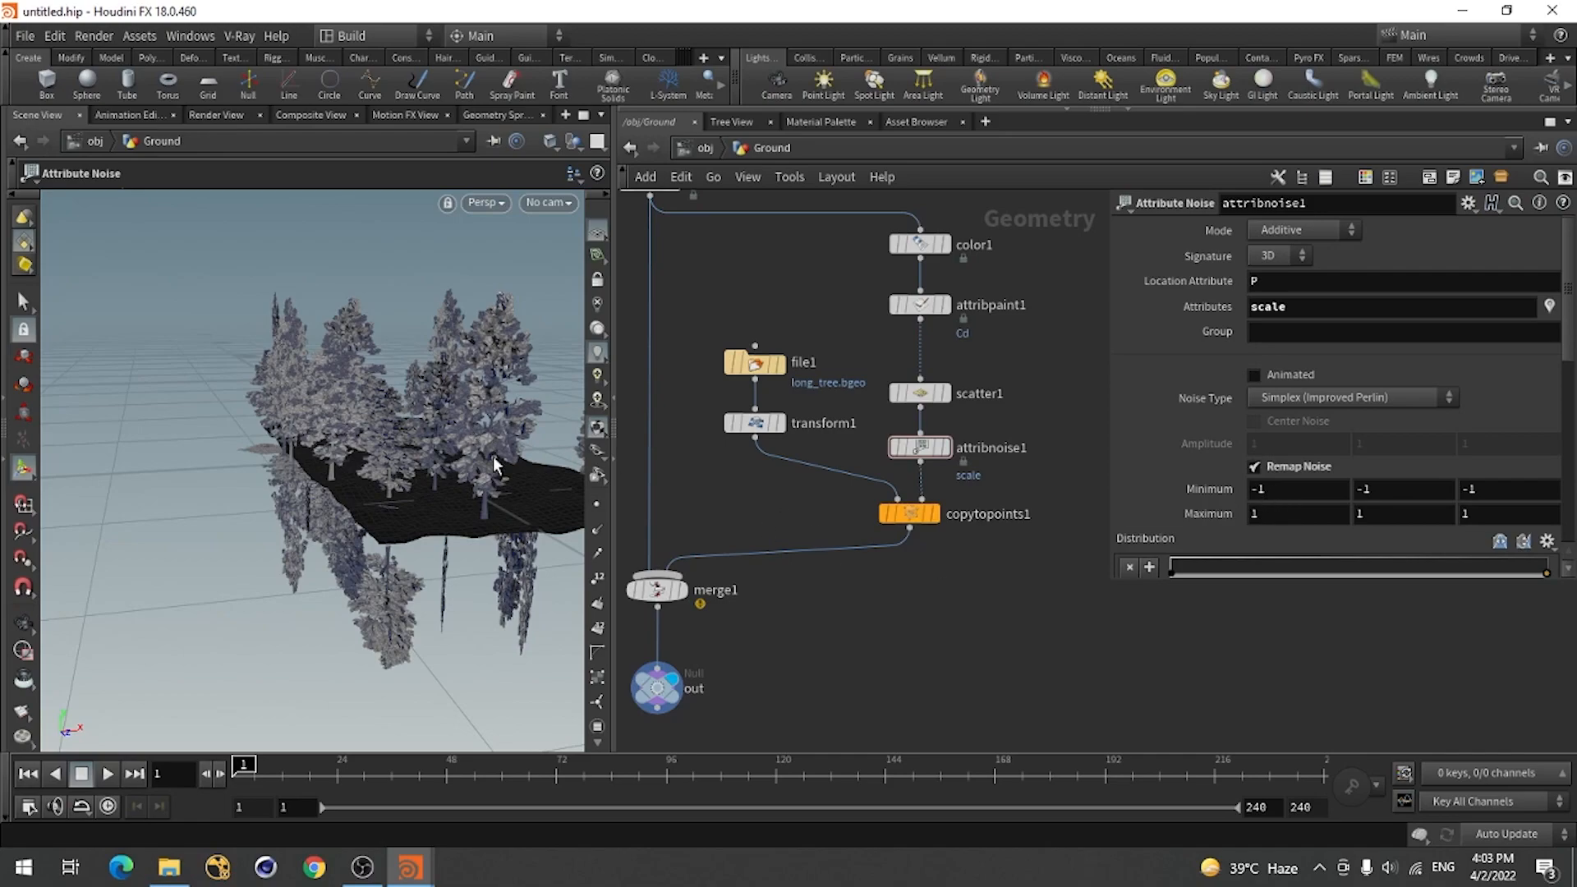
{"action": "scroll", "coordinate": [1174, 441], "scroll_direction": "down", "scroll_amount": 3}
{"action": "scroll", "coordinate": [1173, 433], "scroll_direction": "down", "scroll_amount": 3}
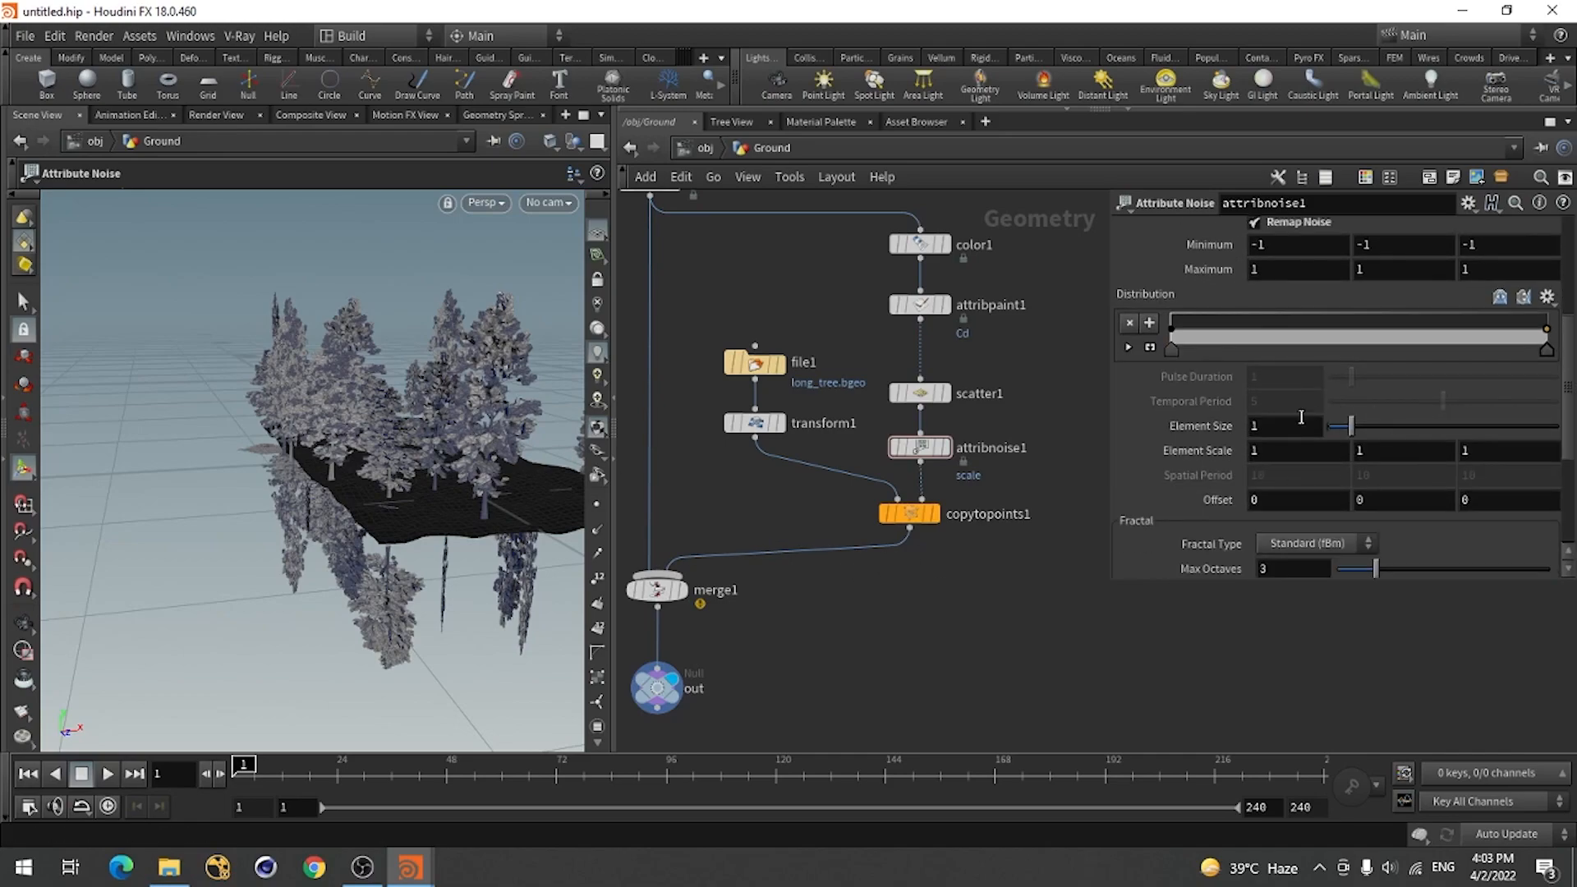
{"action": "scroll", "coordinate": [1224, 549], "scroll_direction": "down", "scroll_amount": 2}
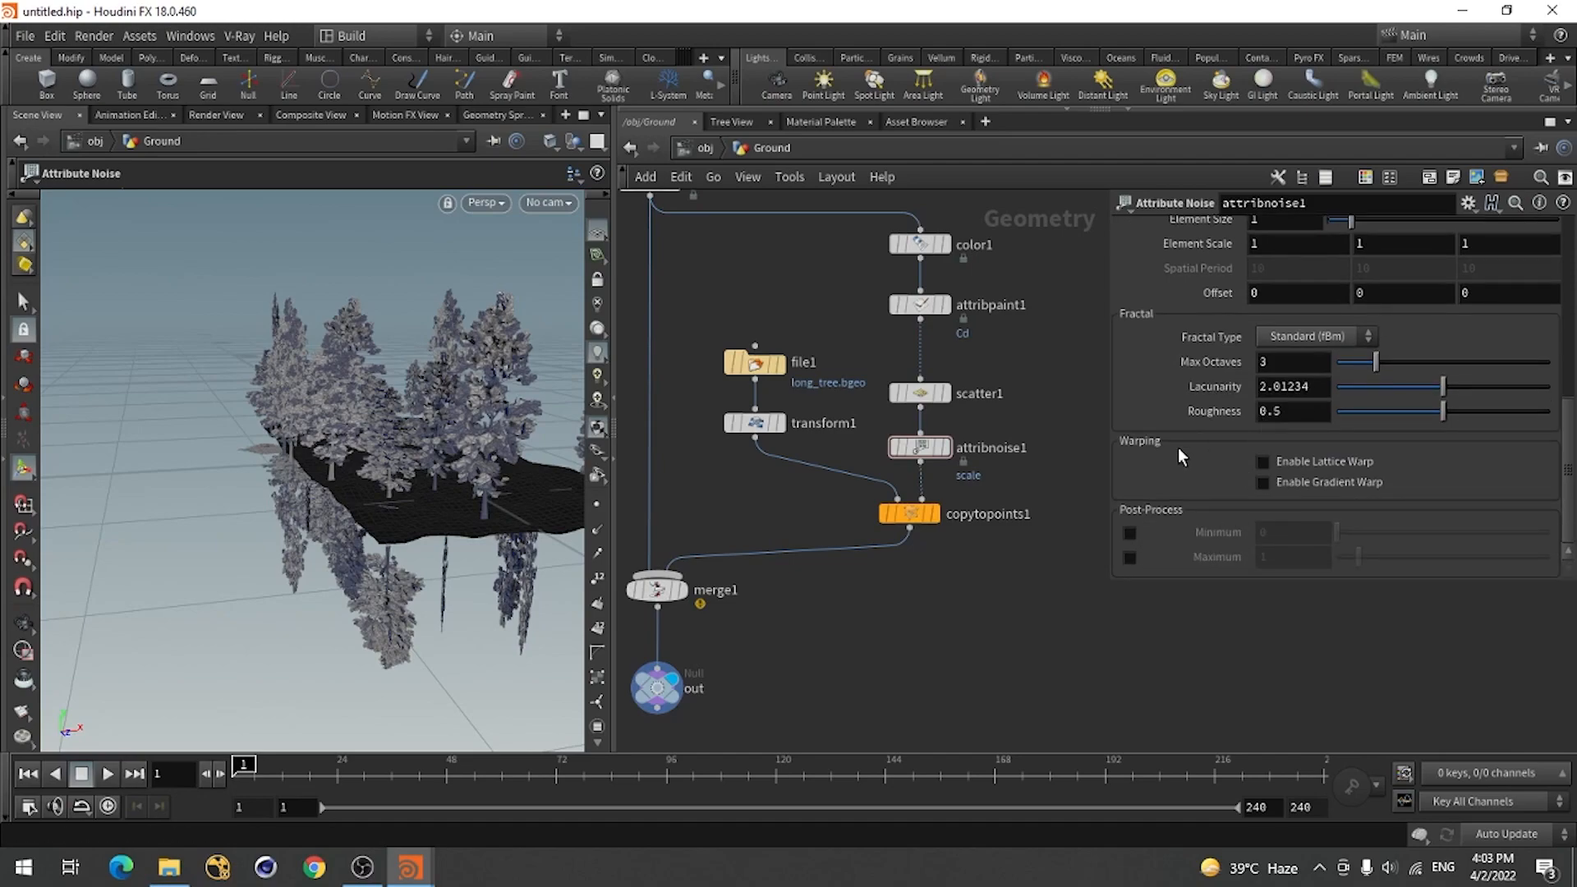
{"action": "scroll", "coordinate": [1199, 460], "scroll_direction": "up", "scroll_amount": 4}
{"action": "scroll", "coordinate": [1252, 489], "scroll_direction": "up", "scroll_amount": 2}
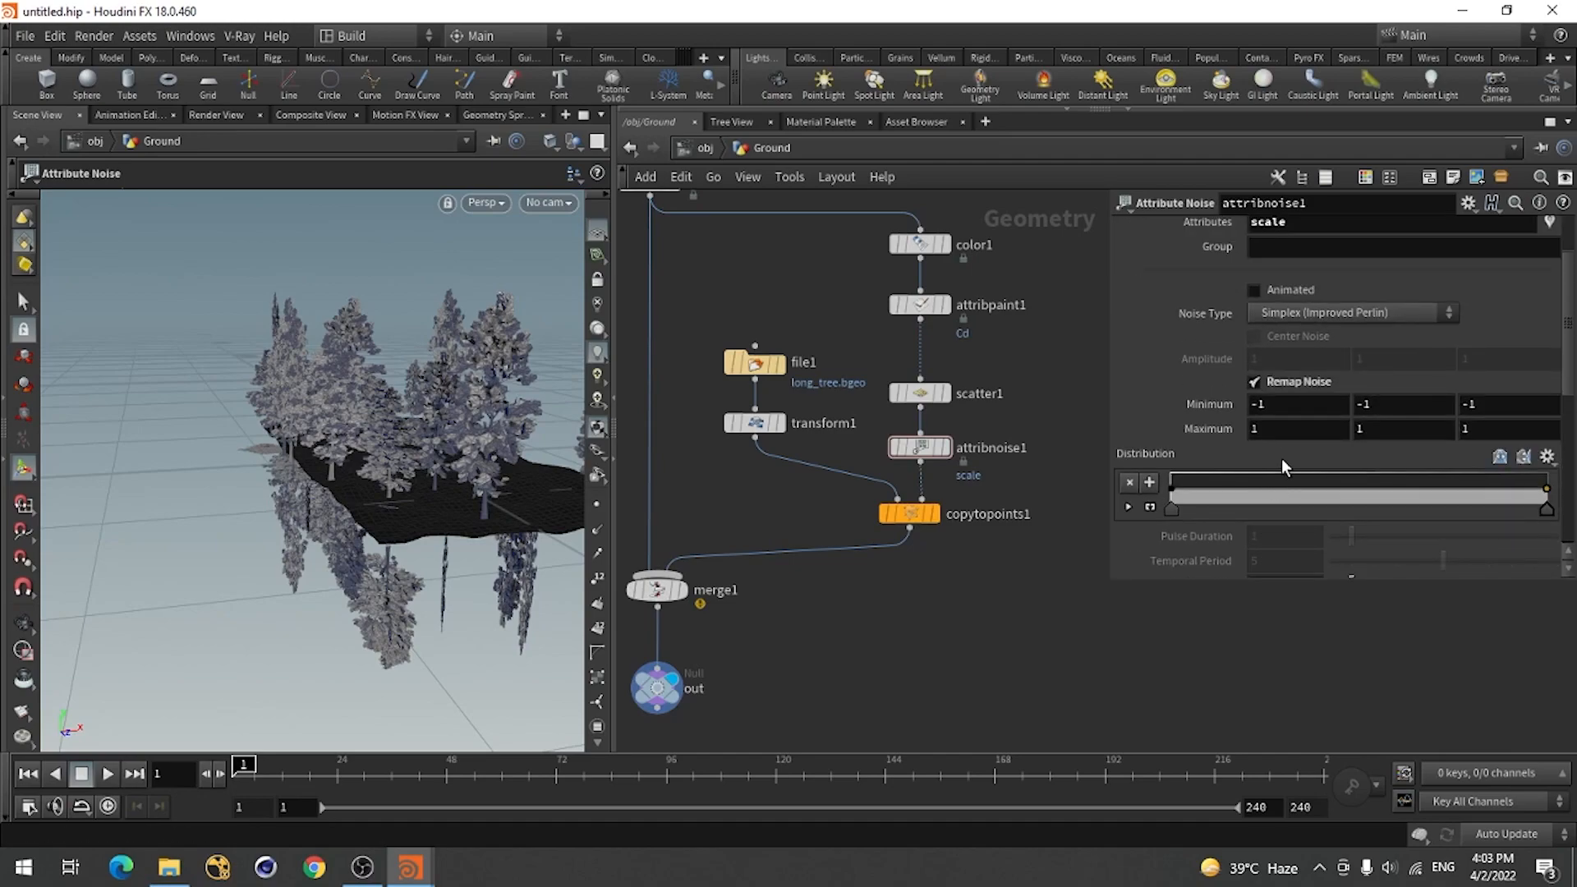
Set the X range of the remapped scale noise to a minimum of .9 and a maximum of 1.1.
{"action": "left_click", "coordinate": [1269, 402]}
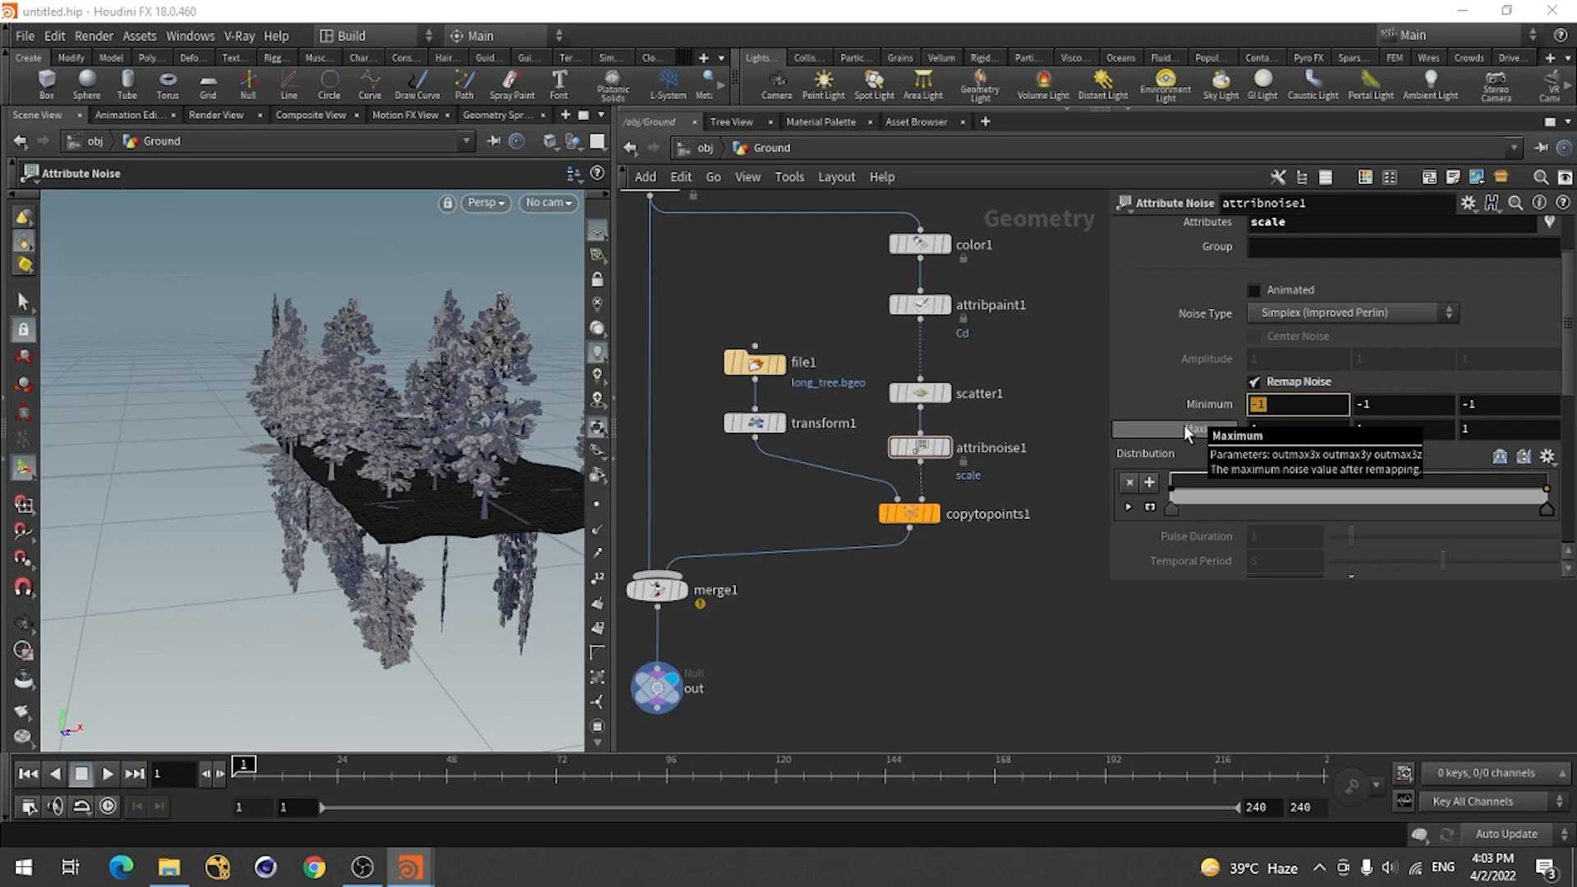
{"action": "type", "text": ".6"}
{"action": "left_click", "coordinate": [1269, 429]}
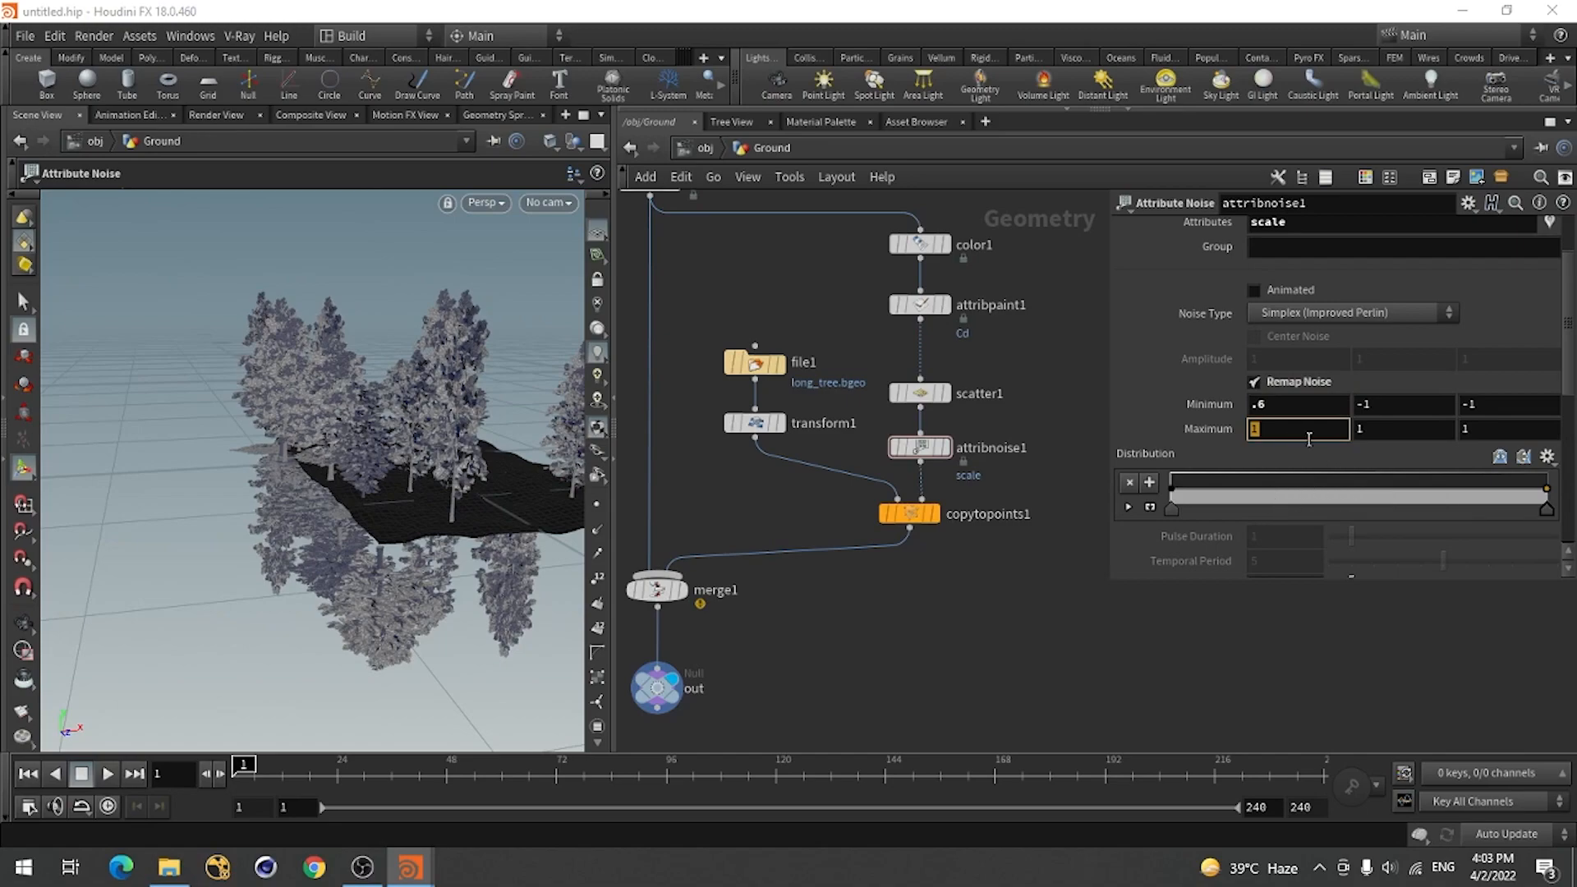
{"action": "left_click", "coordinate": [1281, 404]}
{"action": "type", "text": ".9"}
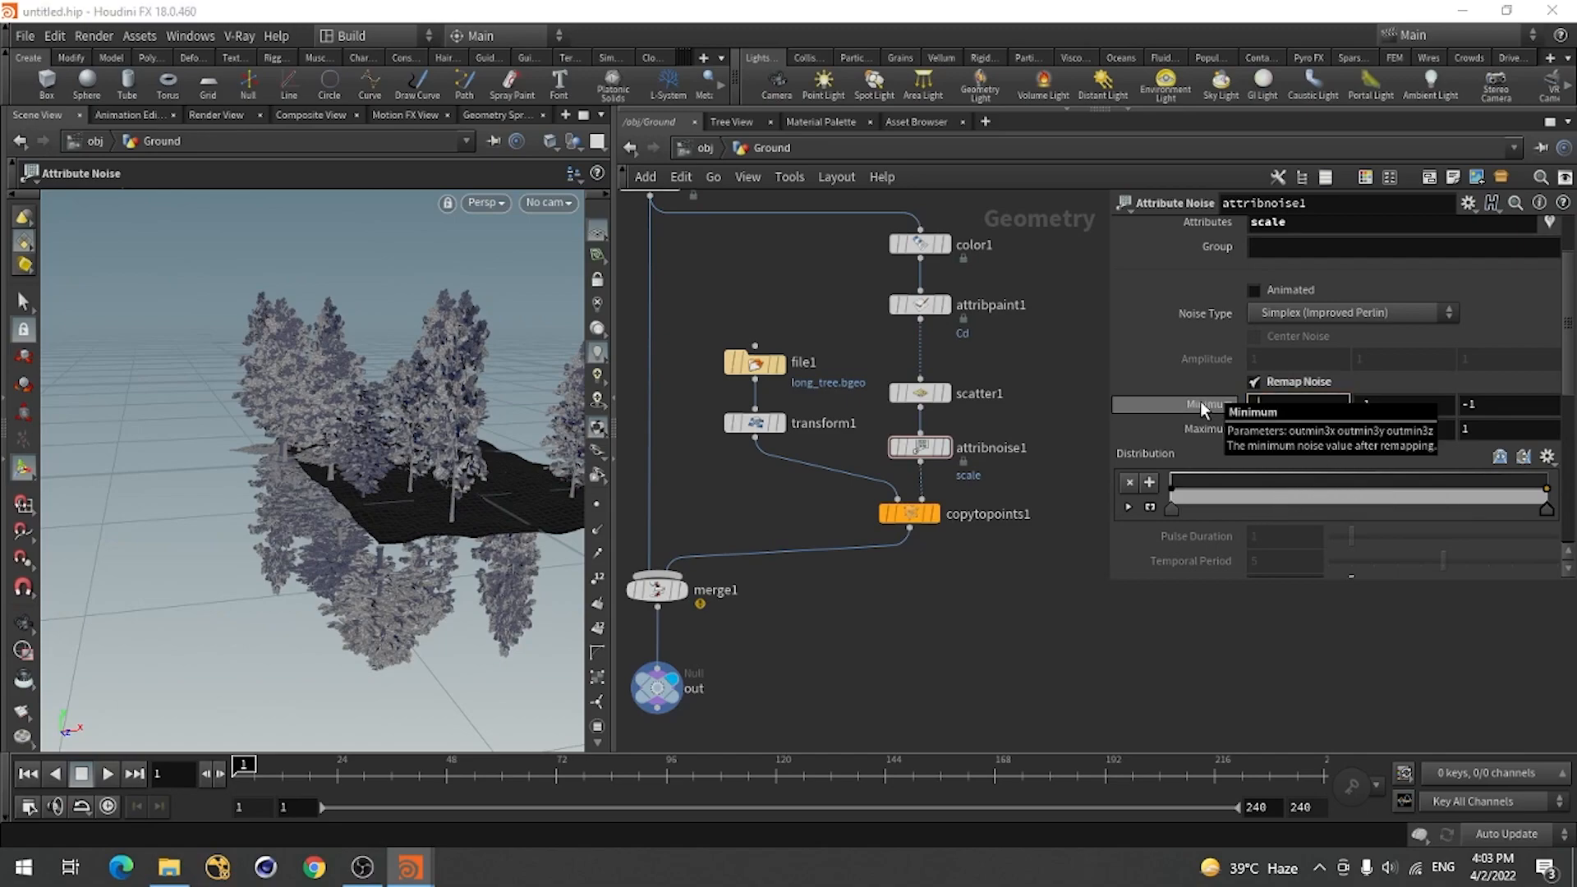
{"action": "key", "text": "Return"}
{"action": "left_click", "coordinate": [1270, 428]}
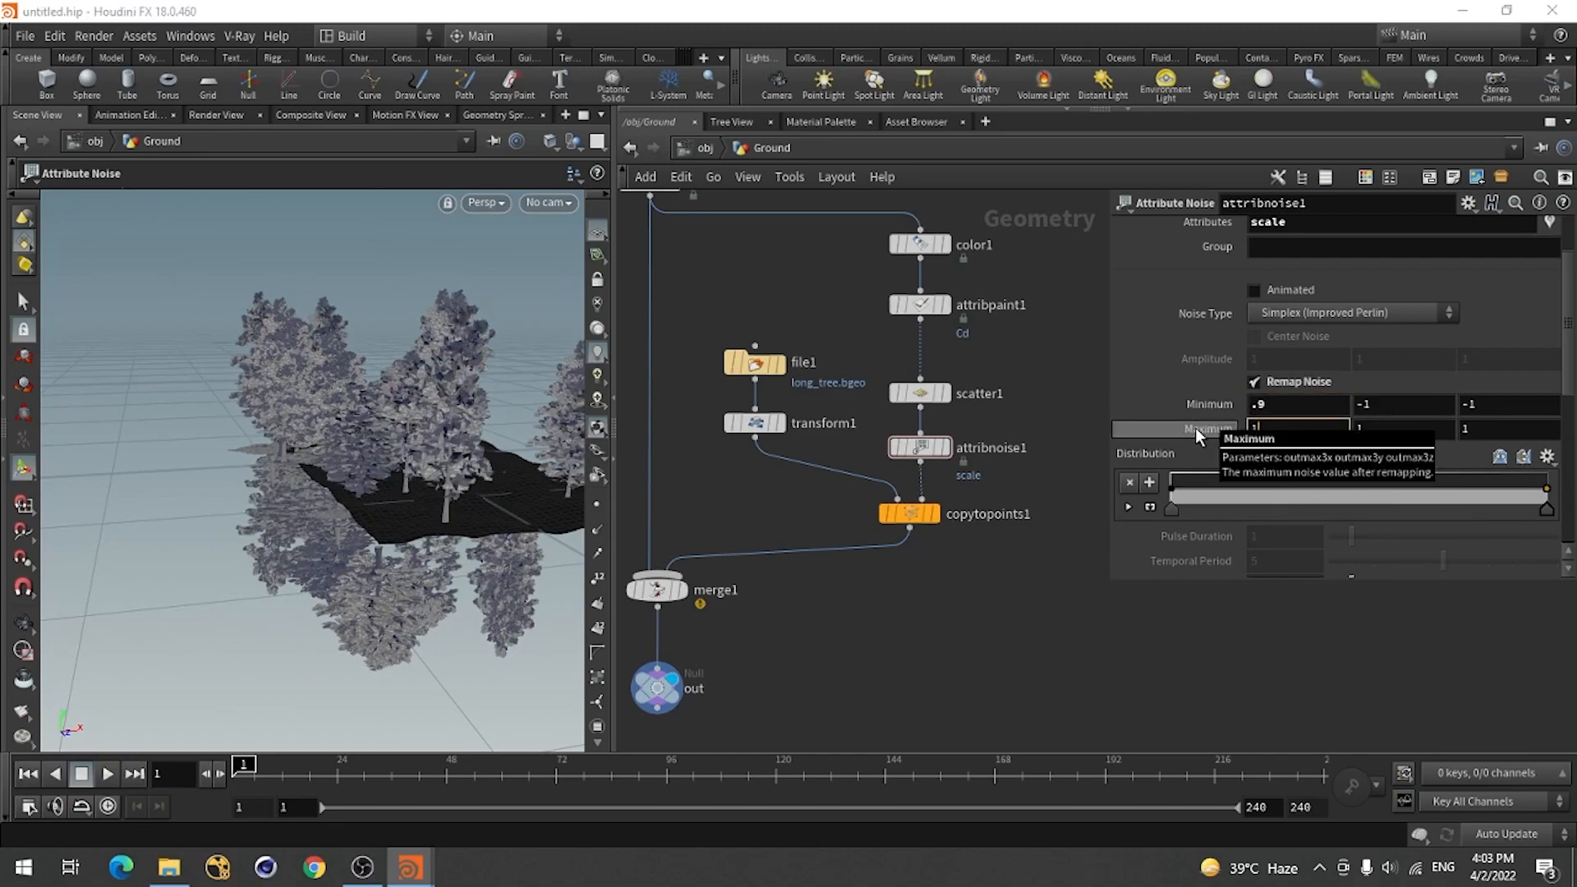
{"action": "type", "text": "1.1"}
{"action": "key", "text": "Return"}
Set the remapped noise range to .8 minimum and 1.1 maximum in Y, and .9 minimum and 1.1 maximum in Z.
{"action": "left_click", "coordinate": [1402, 404]}
{"action": "type", "text": "."}
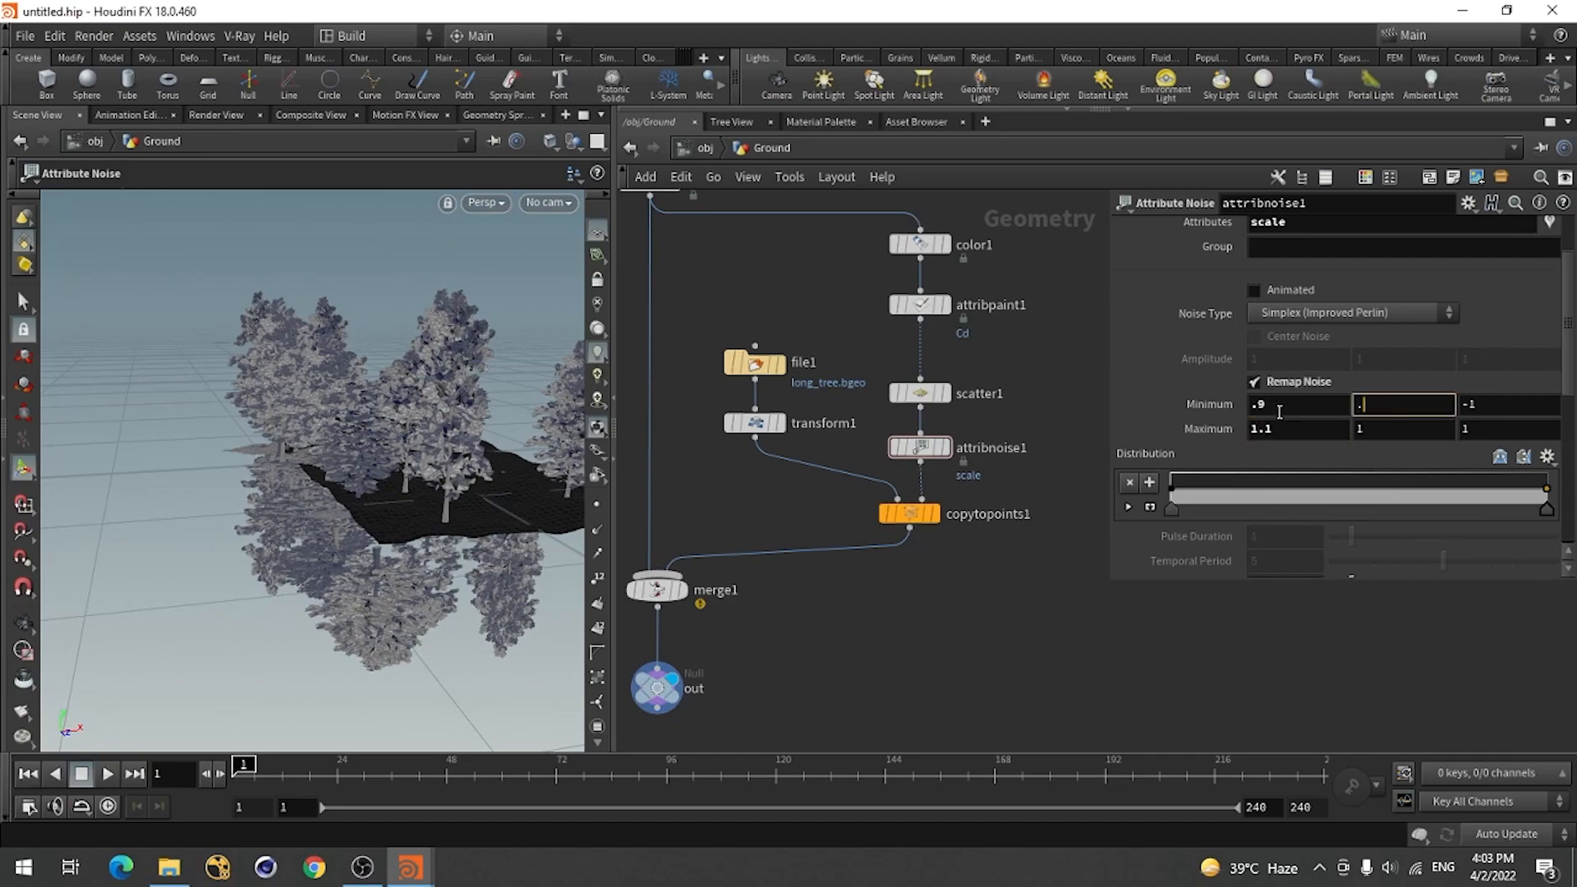
{"action": "type", "text": "8"}
{"action": "left_click", "coordinate": [1385, 425]}
{"action": "type", "text": "1.1"}
{"action": "key", "text": "Return"}
{"action": "left_click", "coordinate": [1468, 404]}
{"action": "type", "text": ".9"}
{"action": "left_click", "coordinate": [1486, 430]}
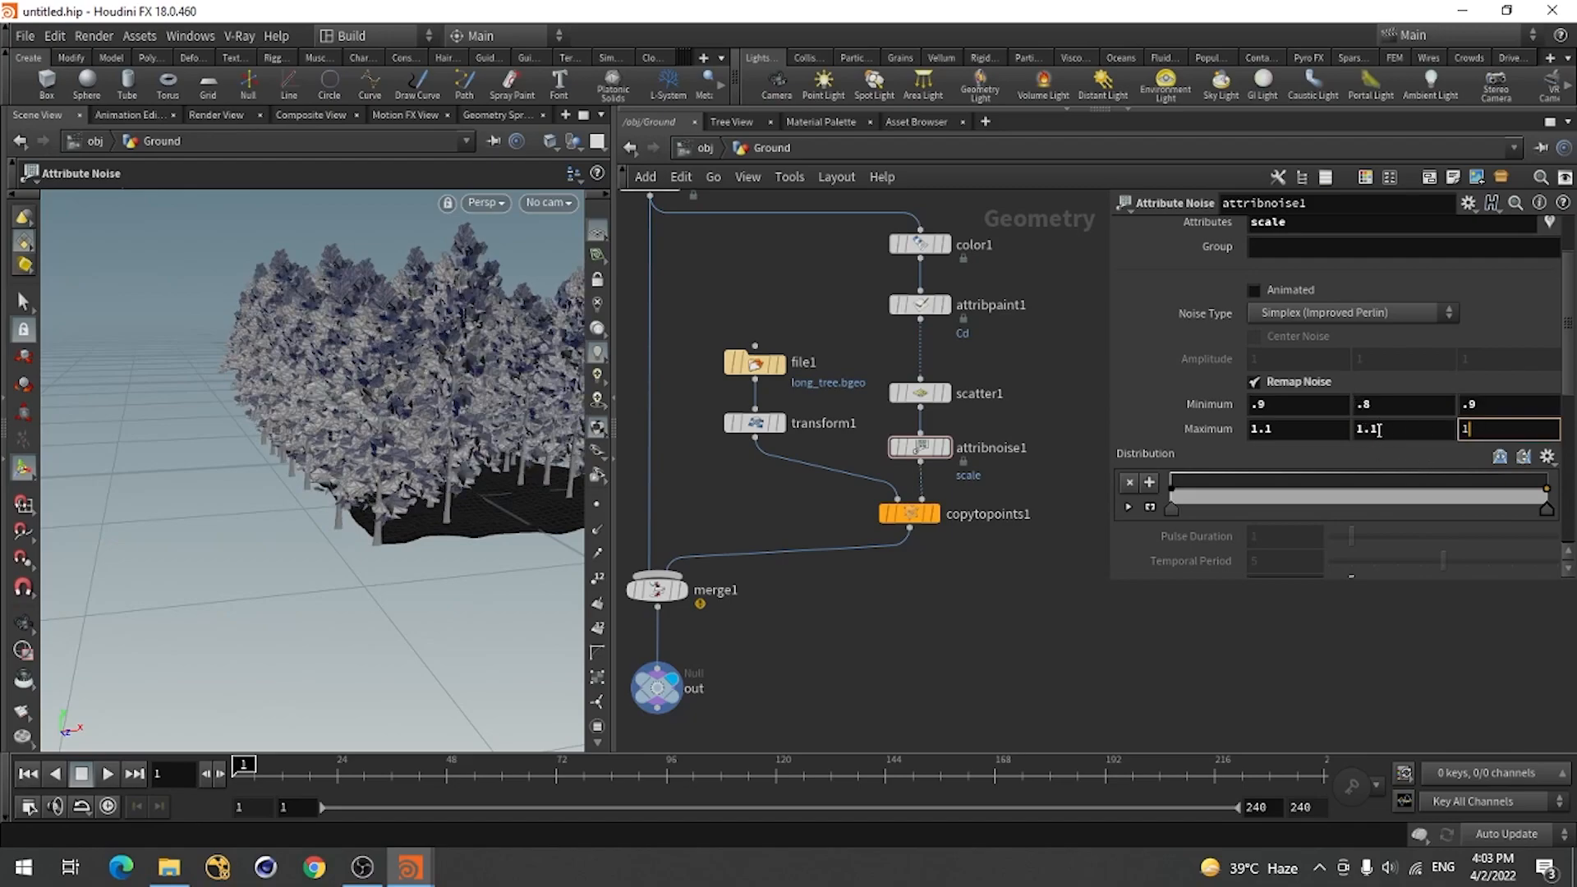
{"action": "type", "text": "1.1"}
{"action": "key", "text": "Return"}
Move the timeline to frame 27 and examine the size variation of the trees from several angles.
{"action": "key", "text": "Escape"}
{"action": "left_click_drag", "start_coordinate": [271, 514], "coordinate": [427, 525]}
{"action": "left_click_drag", "start_coordinate": [245, 771], "coordinate": [351, 776]}
{"action": "key", "text": "Escape"}
{"action": "left_click_drag", "start_coordinate": [331, 596], "coordinate": [121, 505]}
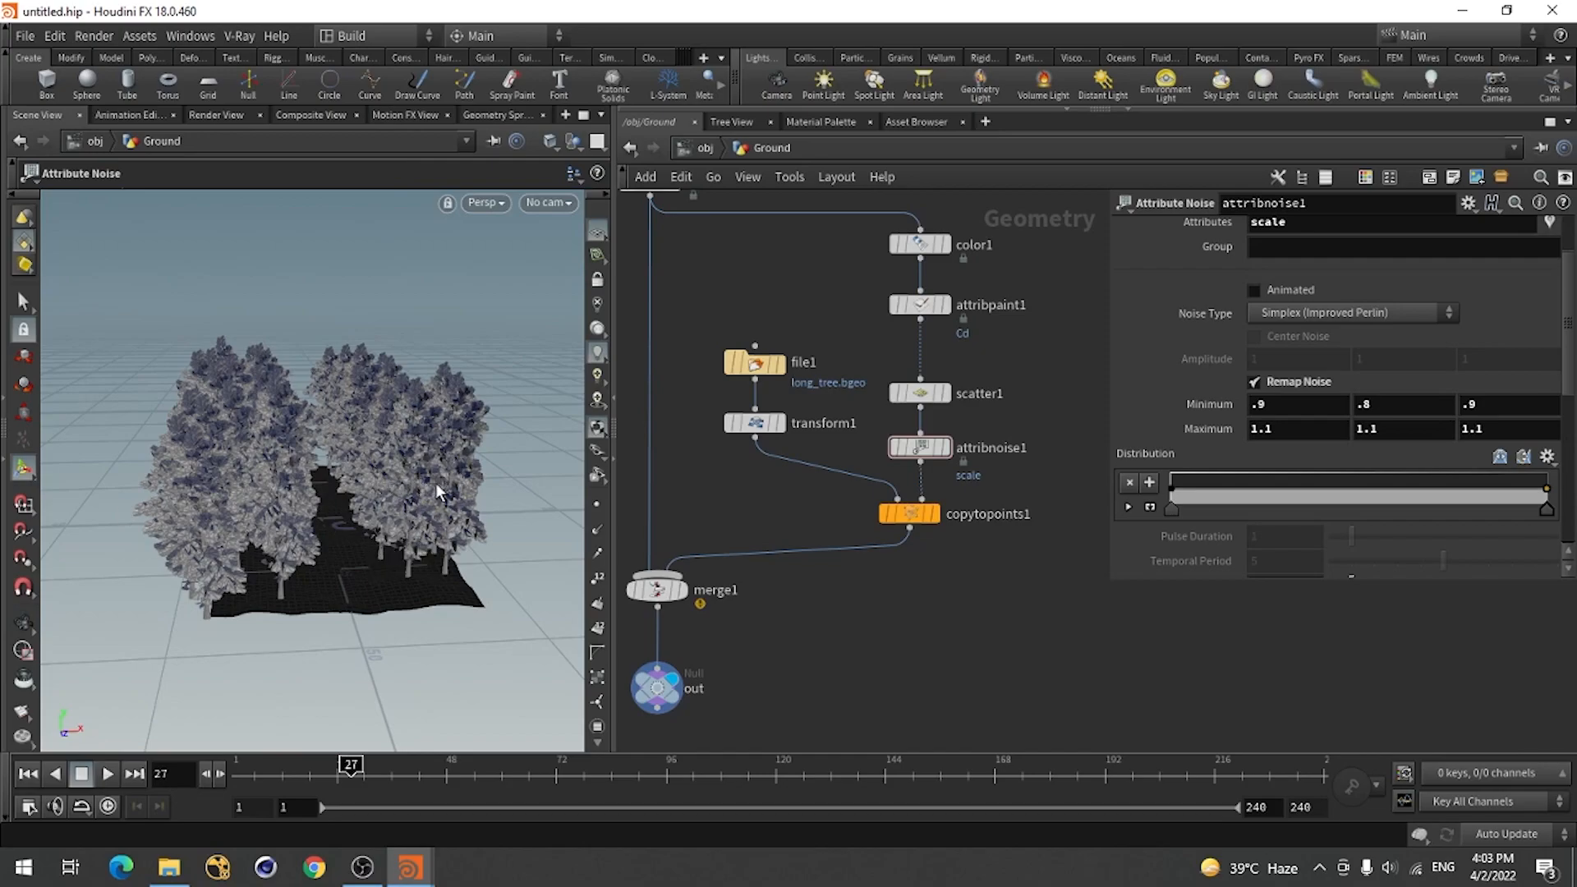
{"action": "mouse_move", "coordinate": [386, 542]}
{"action": "left_mouse_down"}
{"action": "mouse_move", "coordinate": [352, 468]}
{"action": "mouse_move", "coordinate": [366, 535]}
{"action": "left_mouse_up"}
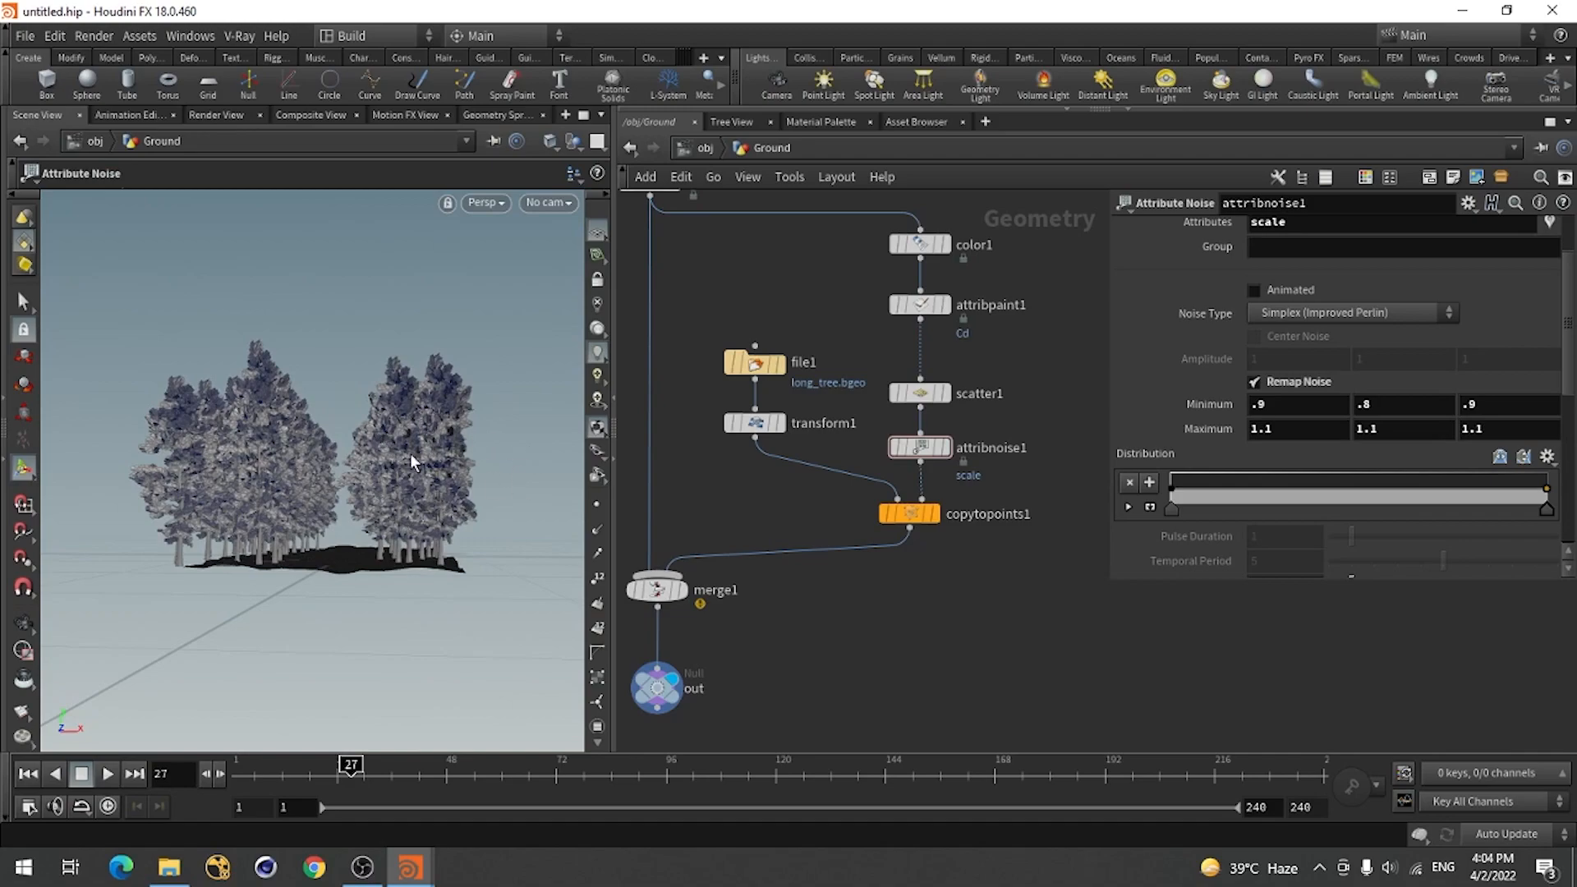
{"action": "left_click_drag", "start_coordinate": [371, 445], "coordinate": [366, 502]}
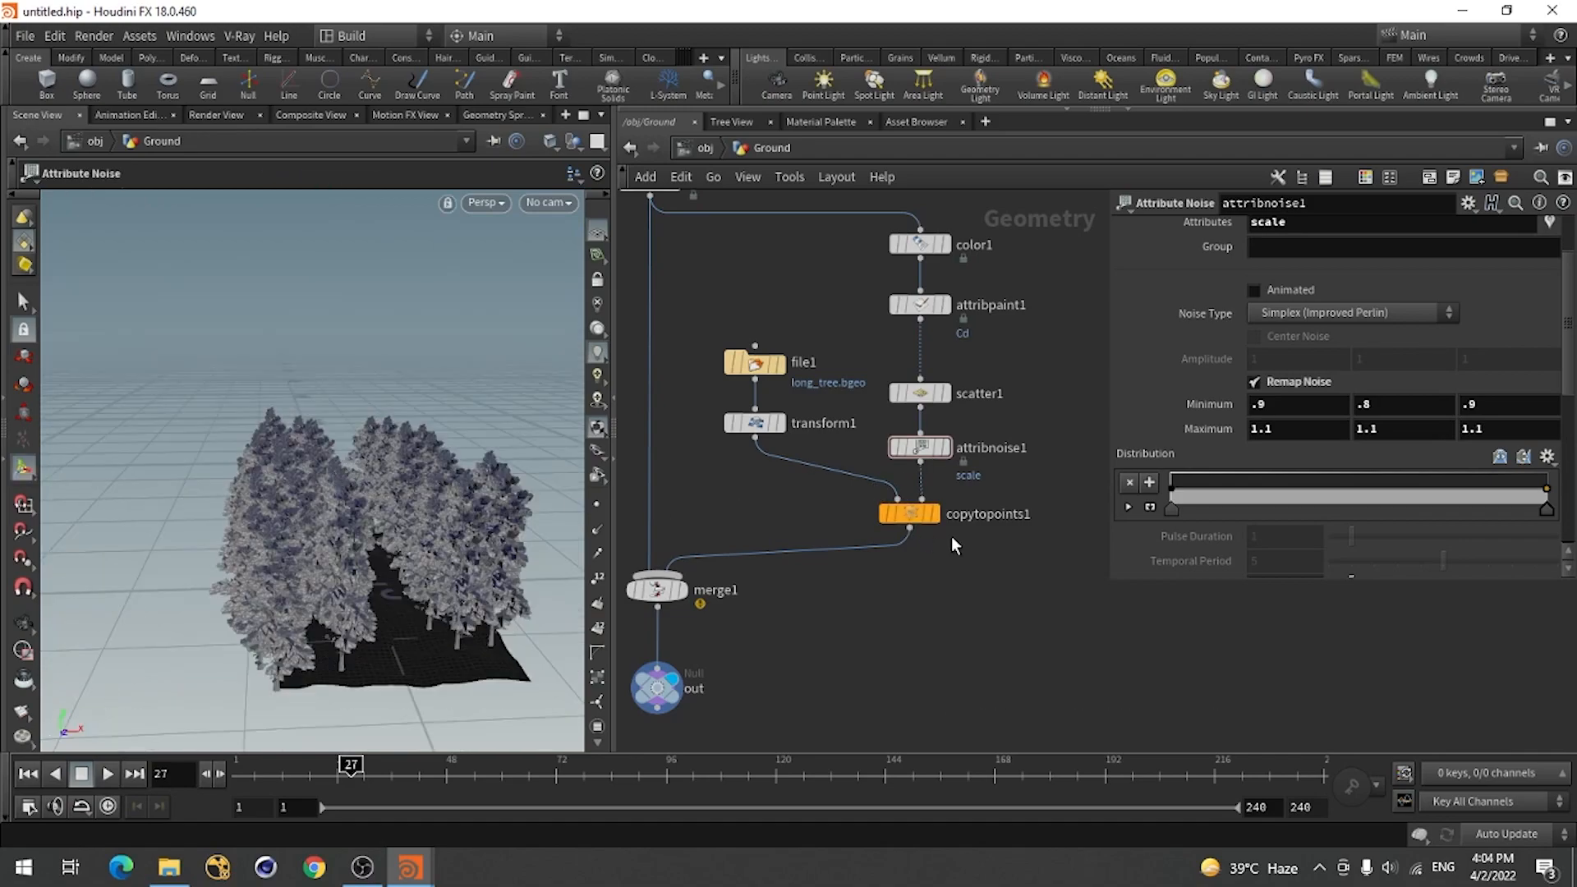
{"action": "scroll", "coordinate": [956, 533], "scroll_direction": "up", "scroll_amount": 5}
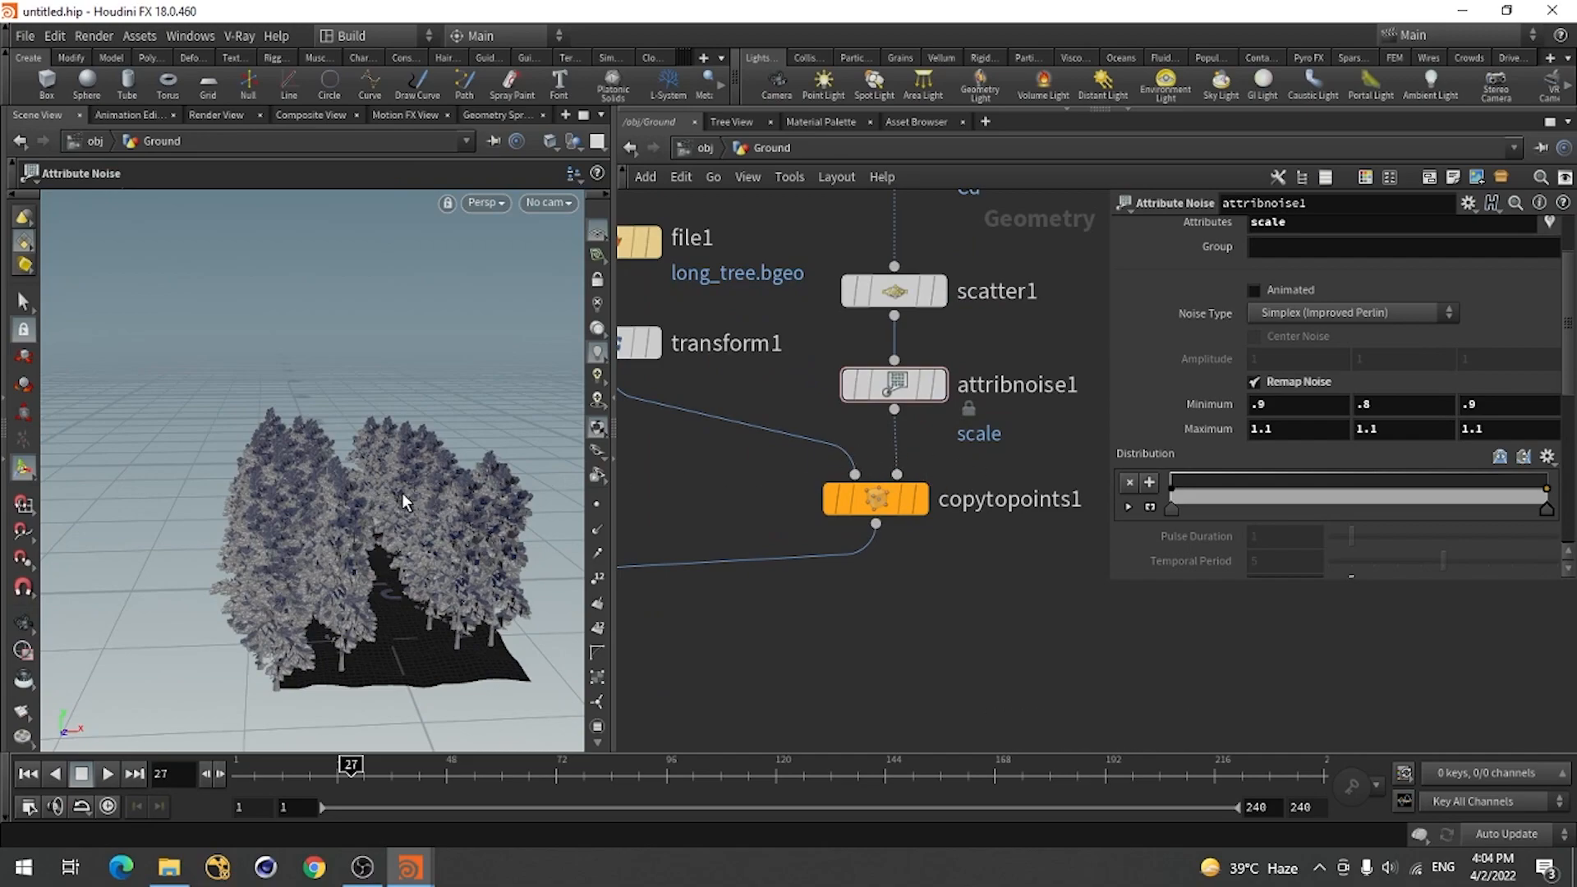
{"action": "key", "text": "Escape"}
{"action": "mouse_move", "coordinate": [317, 450]}
{"action": "left_mouse_down"}
{"action": "mouse_move", "coordinate": [353, 460]}
{"action": "mouse_move", "coordinate": [338, 433]}
{"action": "mouse_move", "coordinate": [334, 455]}
{"action": "left_mouse_up"}
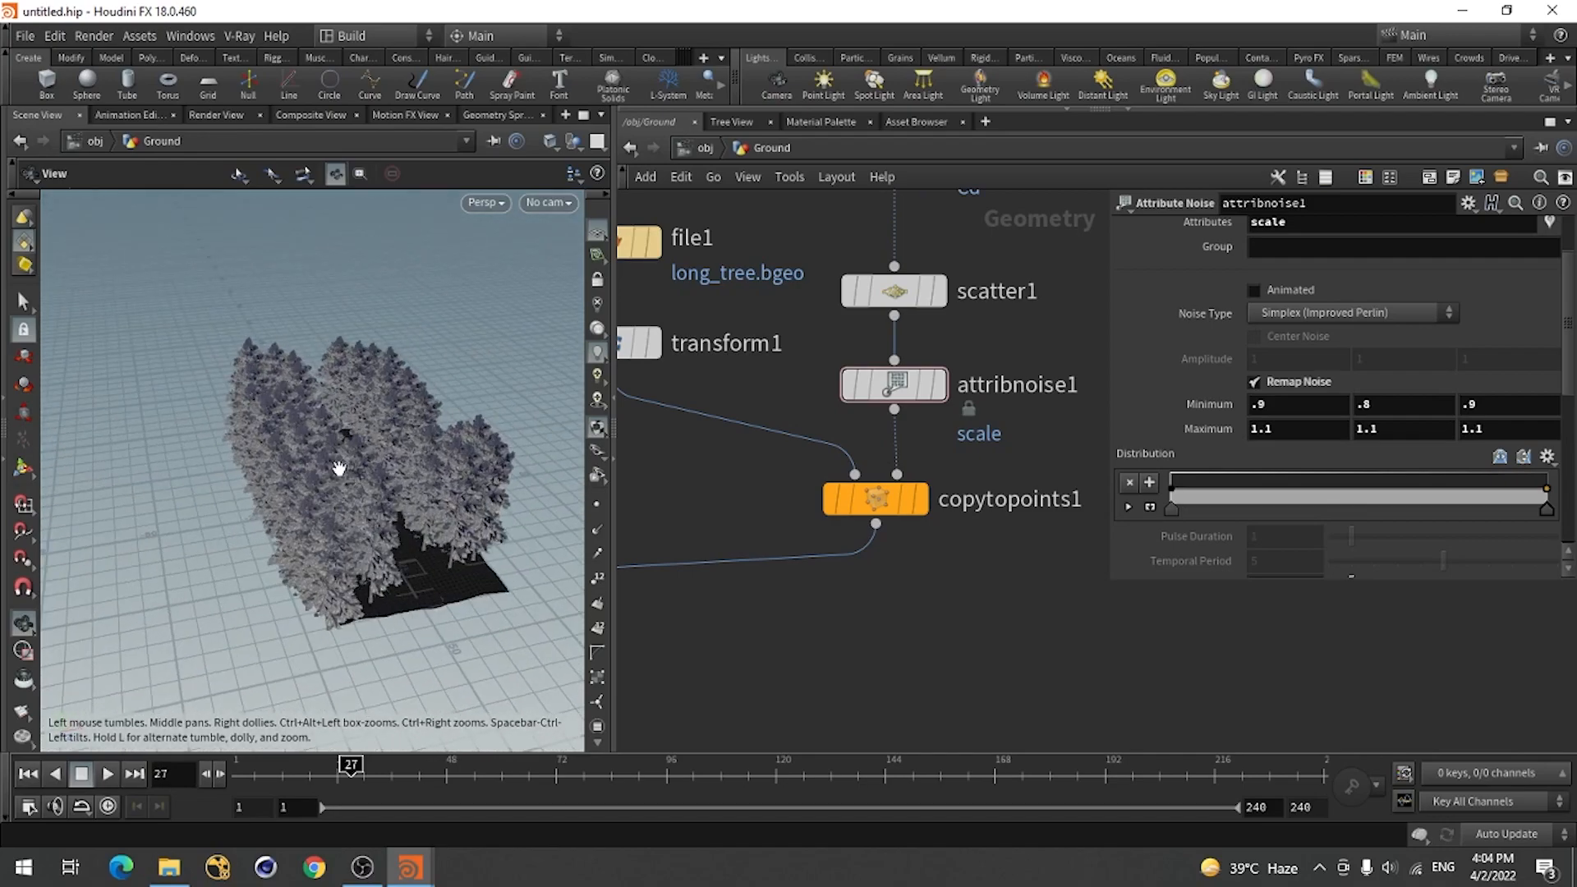
Set the Attribute Noise node's Element Size to 4.87 and its Y Offset to 2.4.
{"action": "key", "text": "Return"}
{"action": "scroll", "coordinate": [1217, 512], "scroll_direction": "down", "scroll_amount": 2}
{"action": "scroll", "coordinate": [1219, 527], "scroll_direction": "down", "scroll_amount": 1}
{"action": "left_click_drag", "start_coordinate": [1352, 390], "coordinate": [1440, 404]}
{"action": "scroll", "coordinate": [1402, 468], "scroll_direction": "up", "scroll_amount": 20}
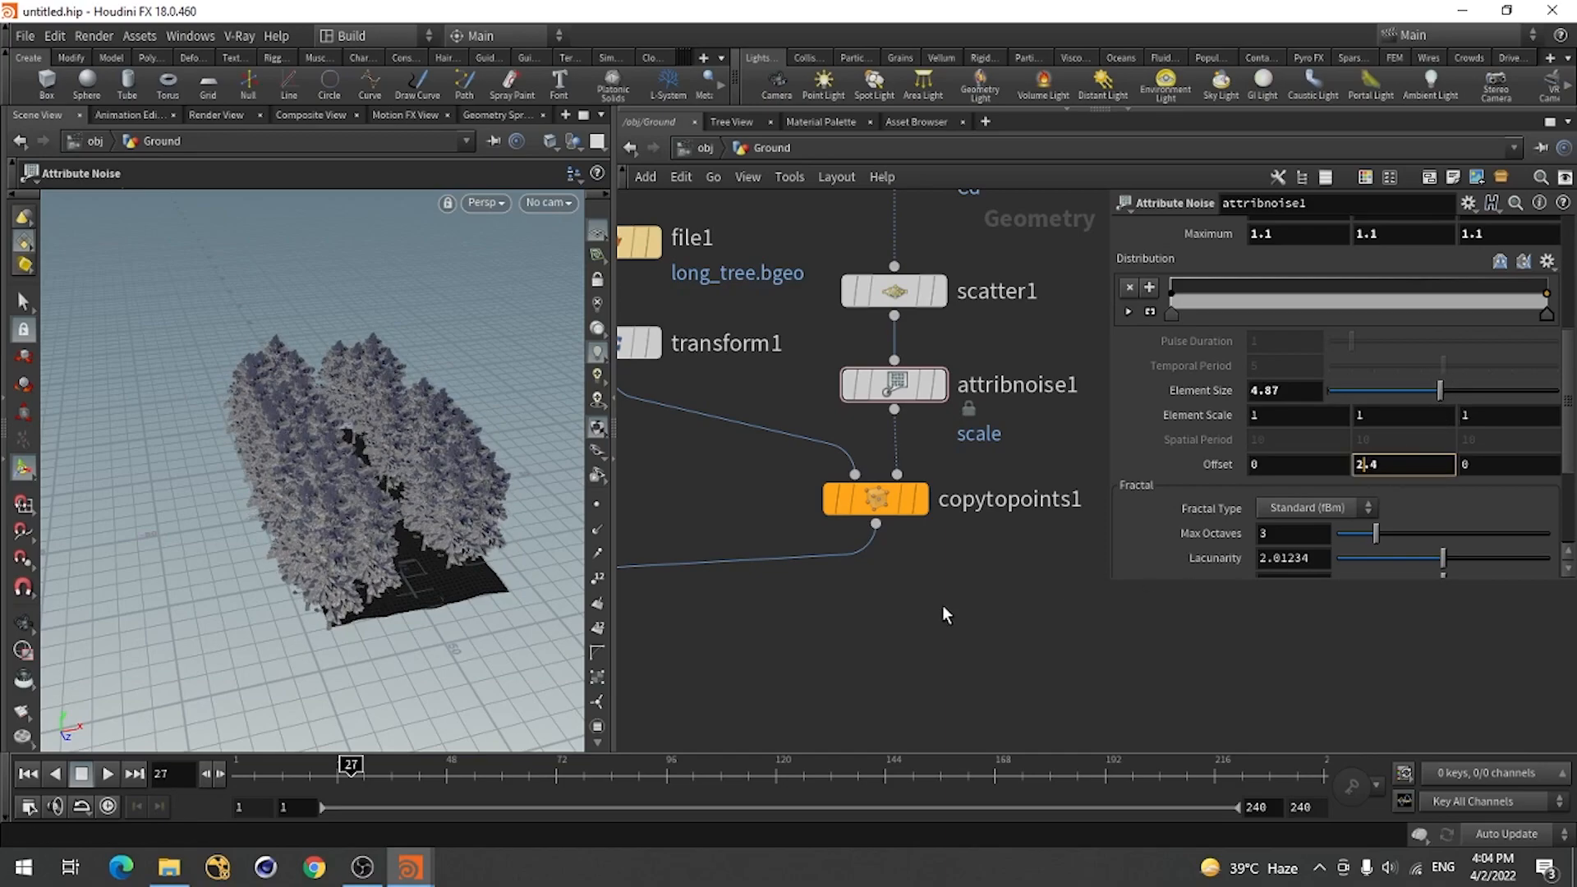
{"action": "left_click", "coordinate": [377, 438]}
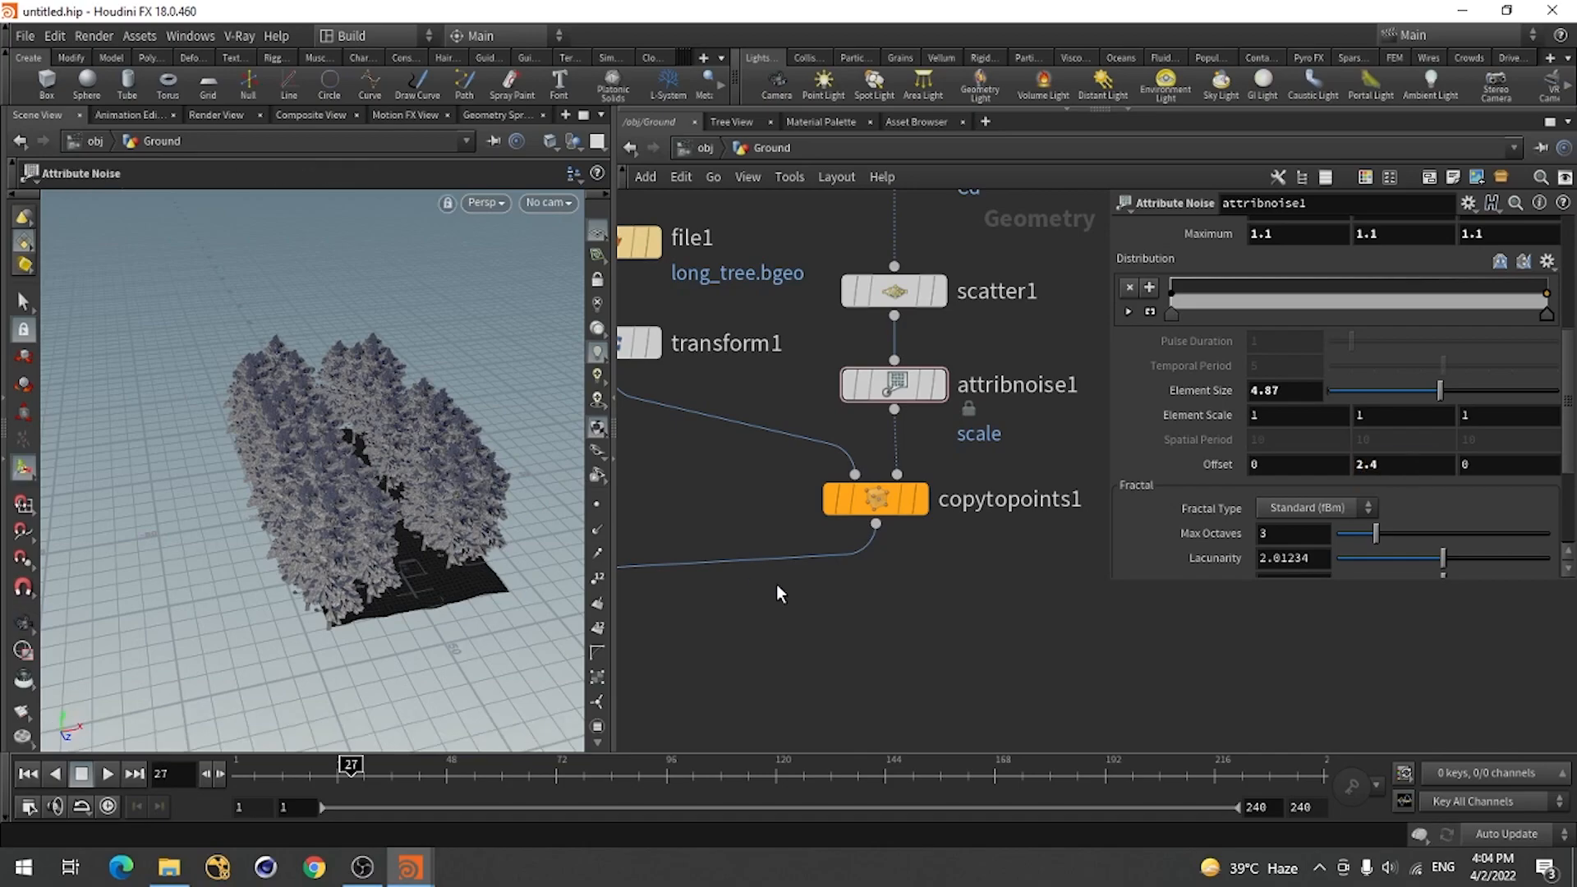
Set the tree scatter's Relax Iterations to 0, Scale Radii By to 0.468 and Max Relax Radius to 54.1.
{"action": "scroll", "coordinate": [869, 447], "scroll_direction": "down", "scroll_amount": 3}
{"action": "scroll", "coordinate": [865, 442], "scroll_direction": "up", "scroll_amount": 4}
{"action": "left_click", "coordinate": [867, 436]}
{"action": "scroll", "coordinate": [1259, 441], "scroll_direction": "down", "scroll_amount": 3}
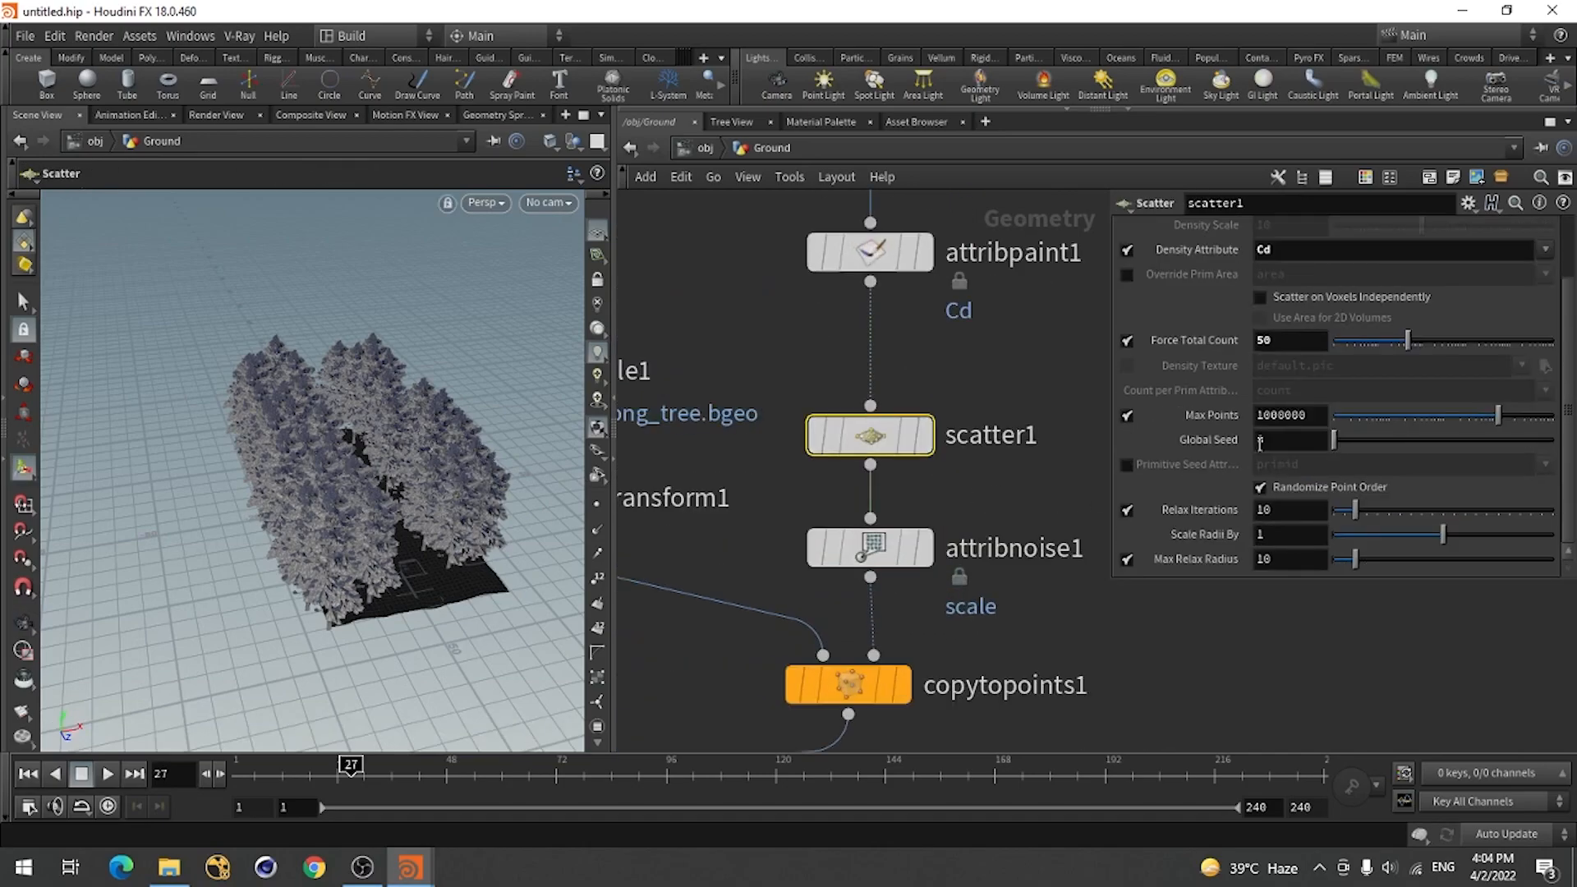
{"action": "mouse_move", "coordinate": [1367, 506]}
{"action": "left_mouse_down"}
{"action": "mouse_move", "coordinate": [1534, 527]}
{"action": "mouse_move", "coordinate": [1348, 528]}
{"action": "left_mouse_up"}
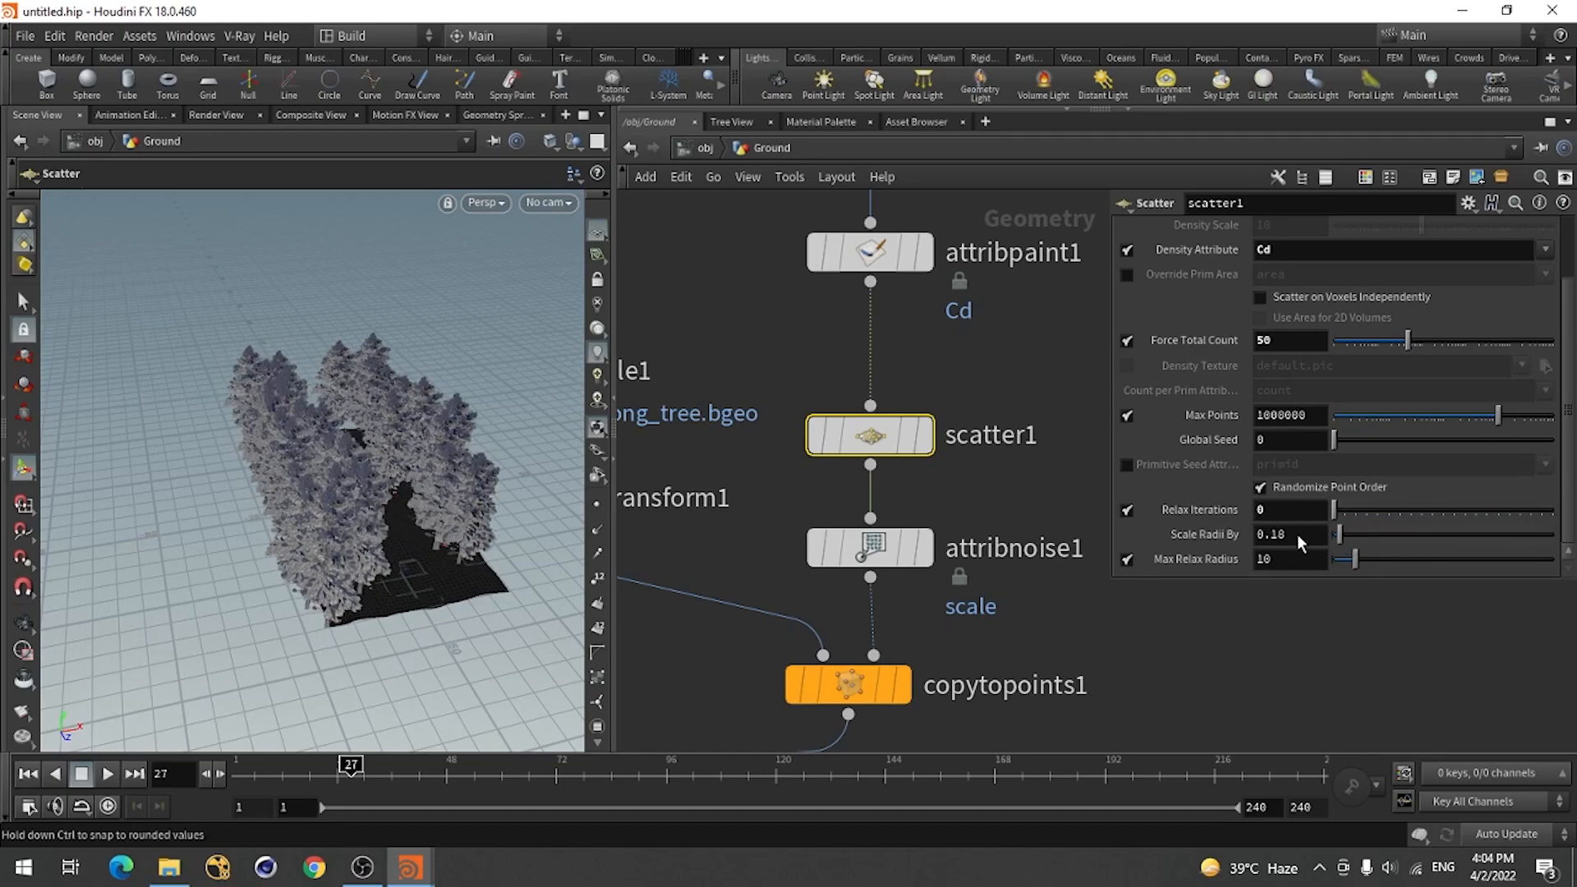
{"action": "left_click_drag", "start_coordinate": [1437, 559], "coordinate": [1452, 559]}
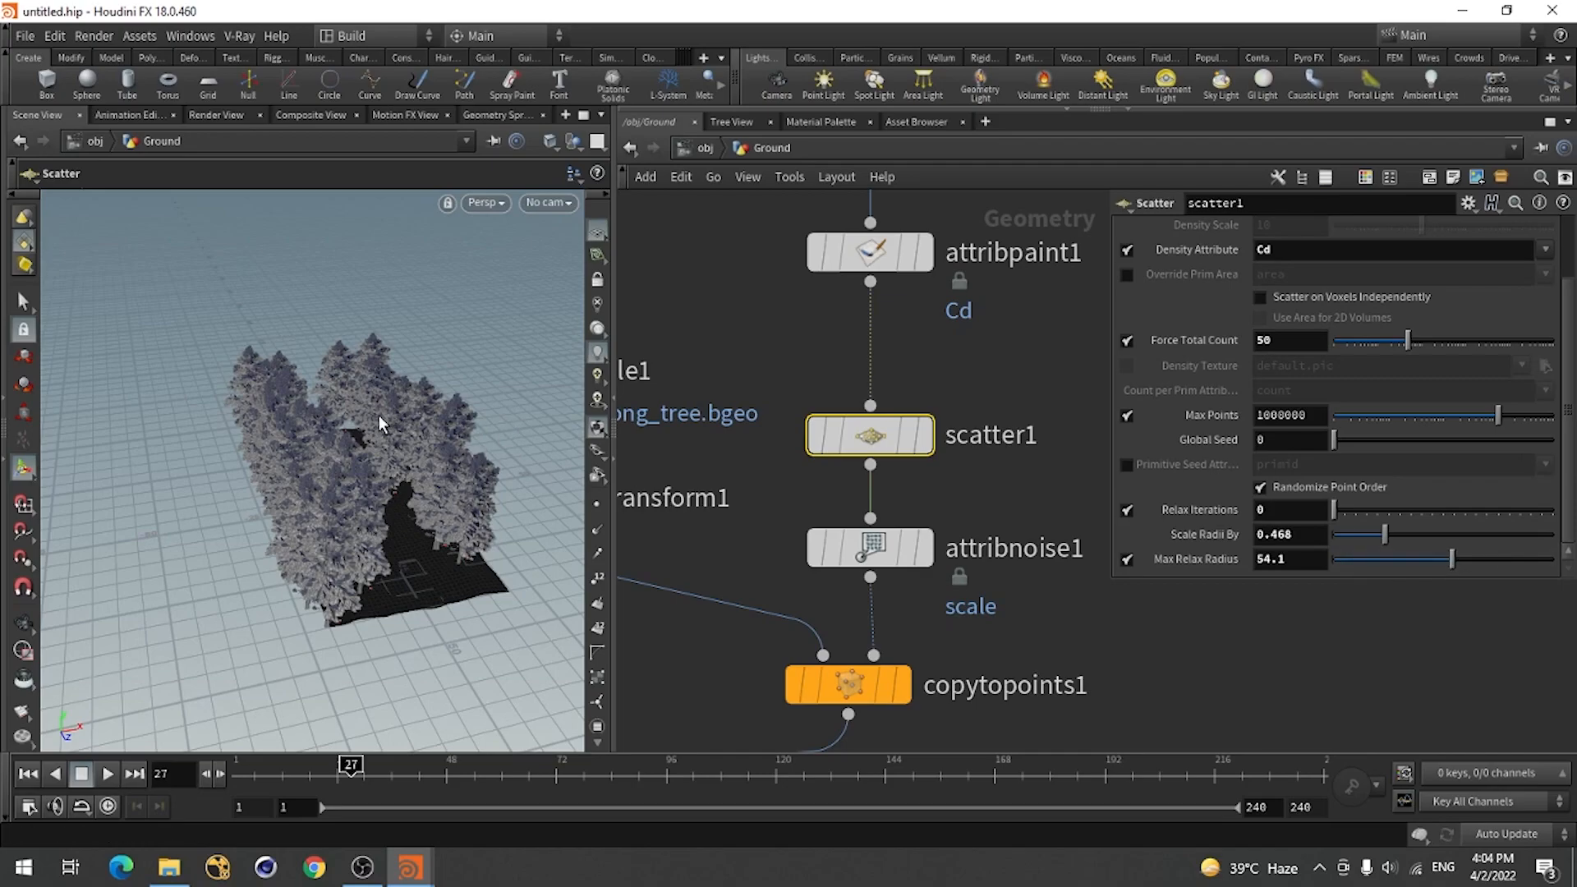
Set the tree scatter's Global Seed to 3.06 and inspect the tree arrangement along the path.
{"action": "left_click_drag", "start_coordinate": [1344, 446], "coordinate": [1400, 448]}
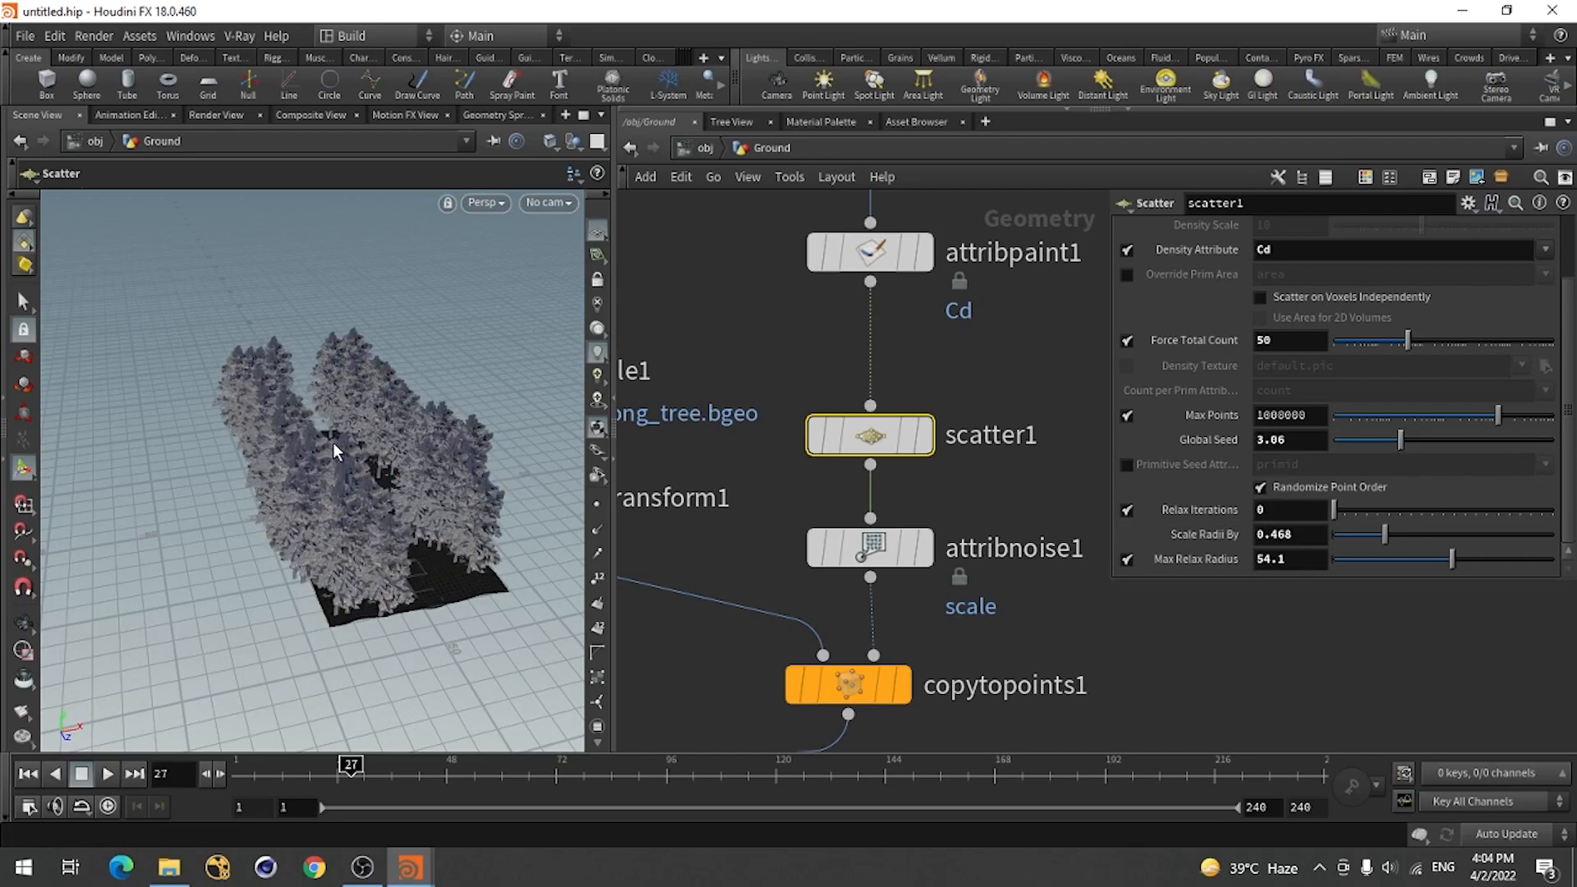
{"action": "key", "text": "Escape"}
{"action": "left_click_drag", "start_coordinate": [398, 437], "coordinate": [268, 460]}
{"action": "right_click_drag", "start_coordinate": [268, 460], "coordinate": [527, 380]}
{"action": "middle_click_drag", "start_coordinate": [338, 416], "coordinate": [282, 219]}
{"action": "left_click_drag", "start_coordinate": [282, 219], "coordinate": [330, 393]}
{"action": "right_click_drag", "start_coordinate": [357, 300], "coordinate": [327, 384]}
{"action": "left_click_drag", "start_coordinate": [327, 383], "coordinate": [313, 429]}
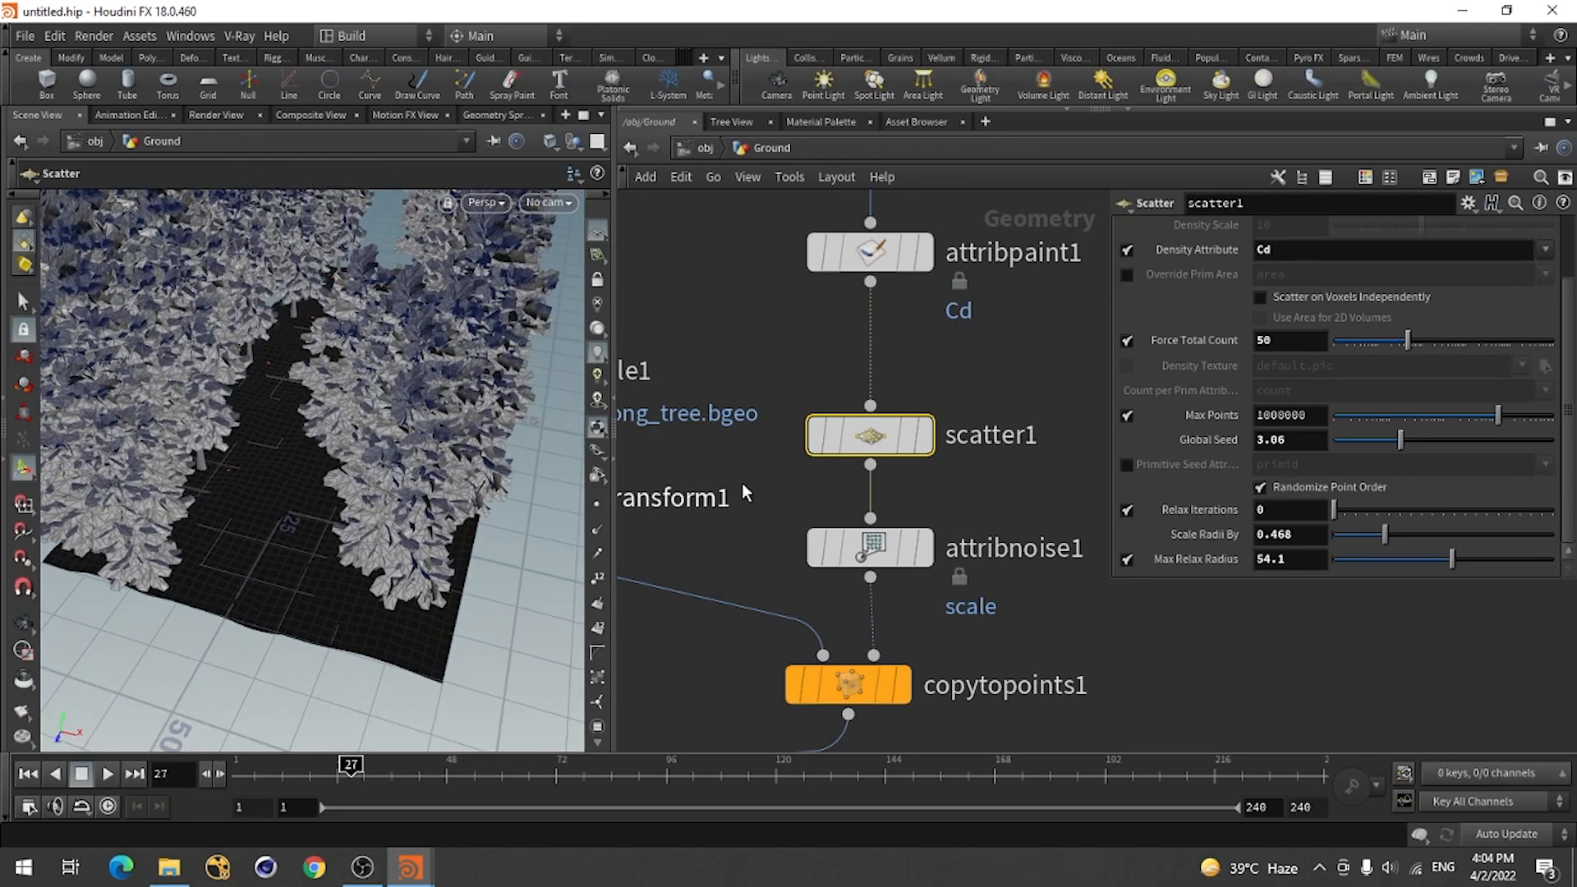
Review the Ground node network and slightly widen the 3D viewport pane.
{"action": "scroll", "coordinate": [833, 416], "scroll_direction": "down", "scroll_amount": 5}
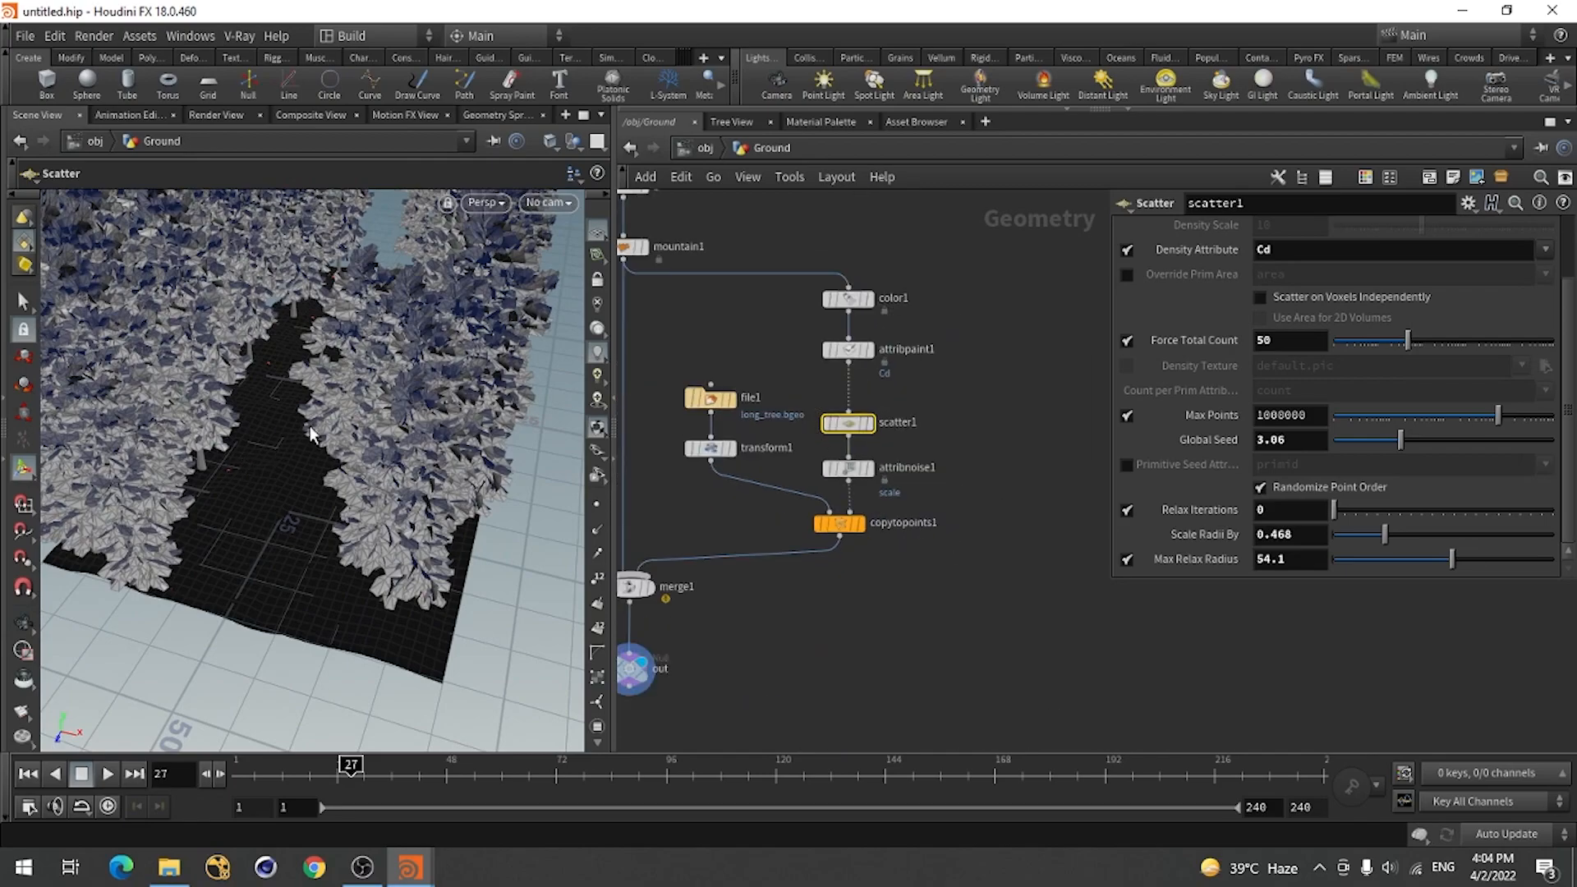
{"action": "scroll", "coordinate": [916, 565], "scroll_direction": "down", "scroll_amount": 3}
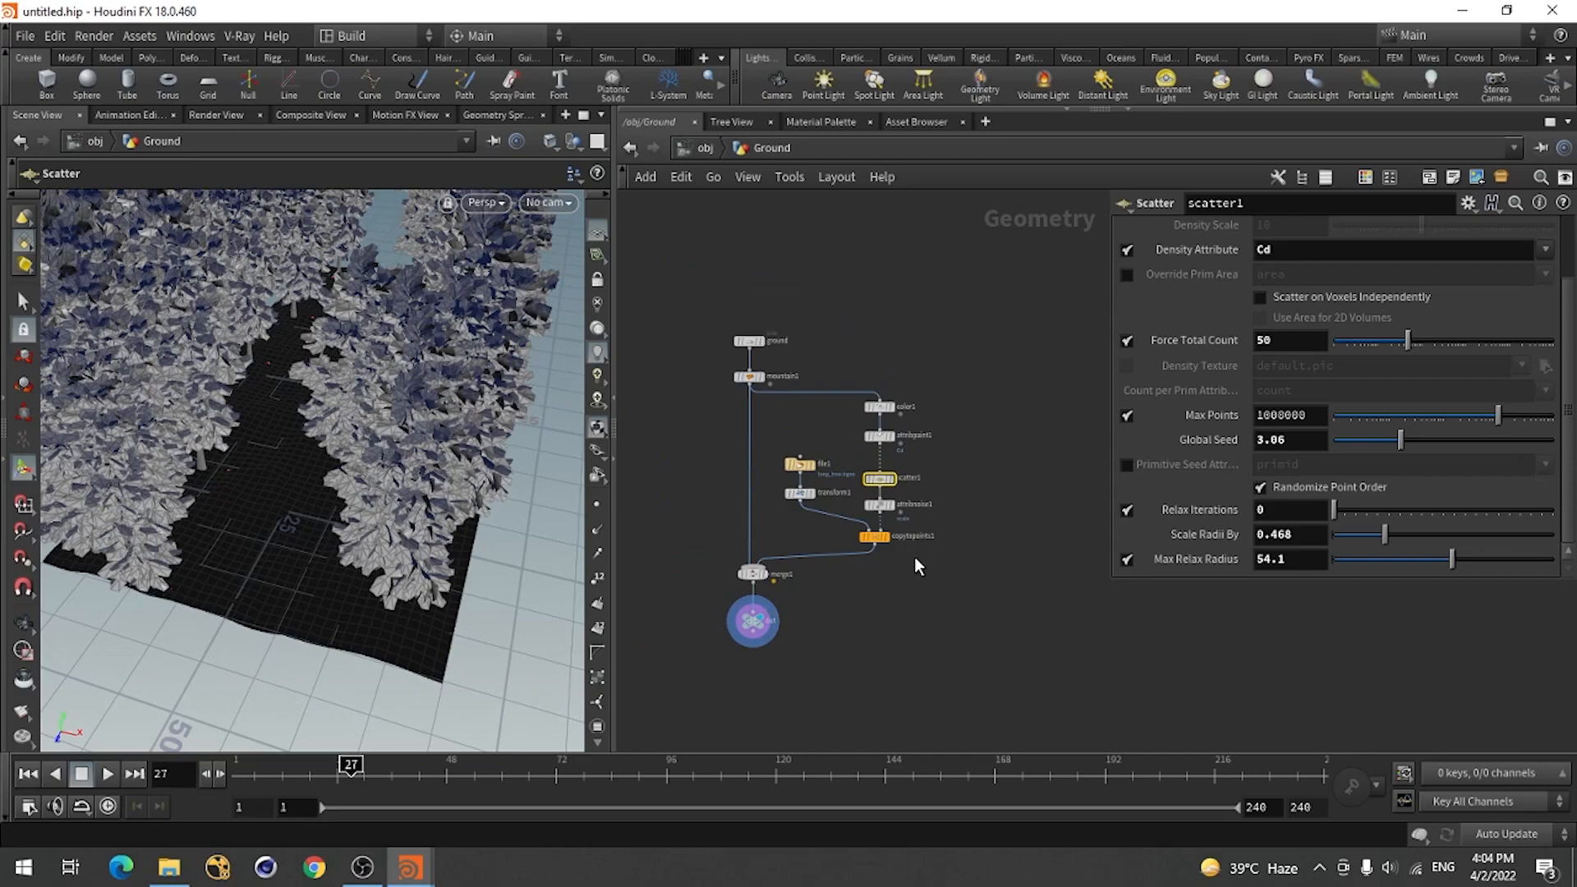
{"action": "left_click_drag", "start_coordinate": [612, 283], "coordinate": [654, 294]}
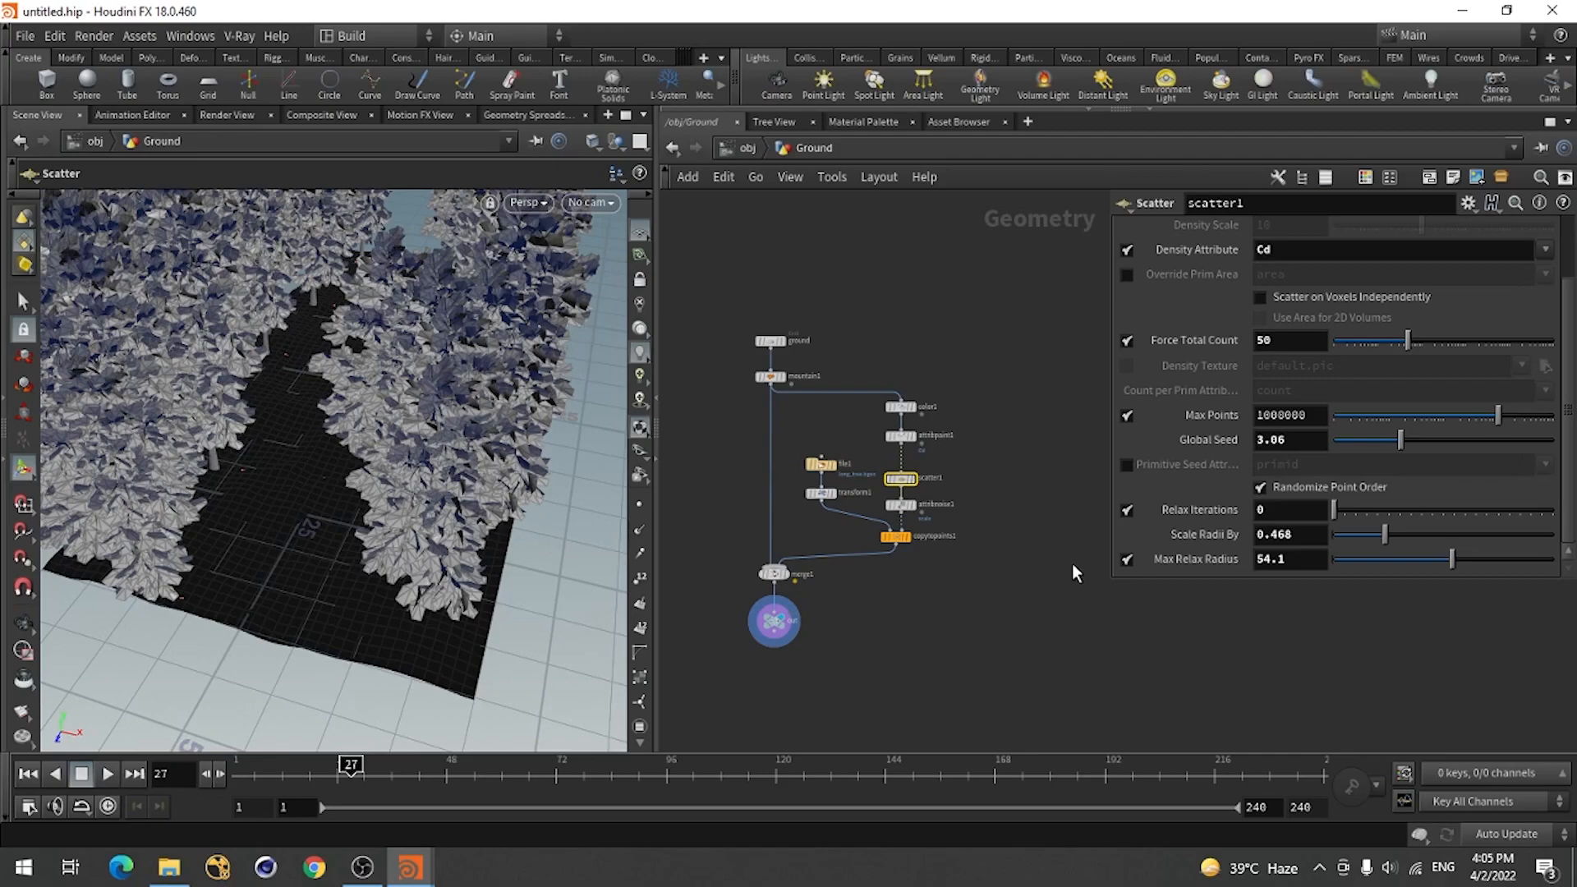
{"action": "scroll", "coordinate": [1022, 460], "scroll_direction": "up", "scroll_amount": 3}
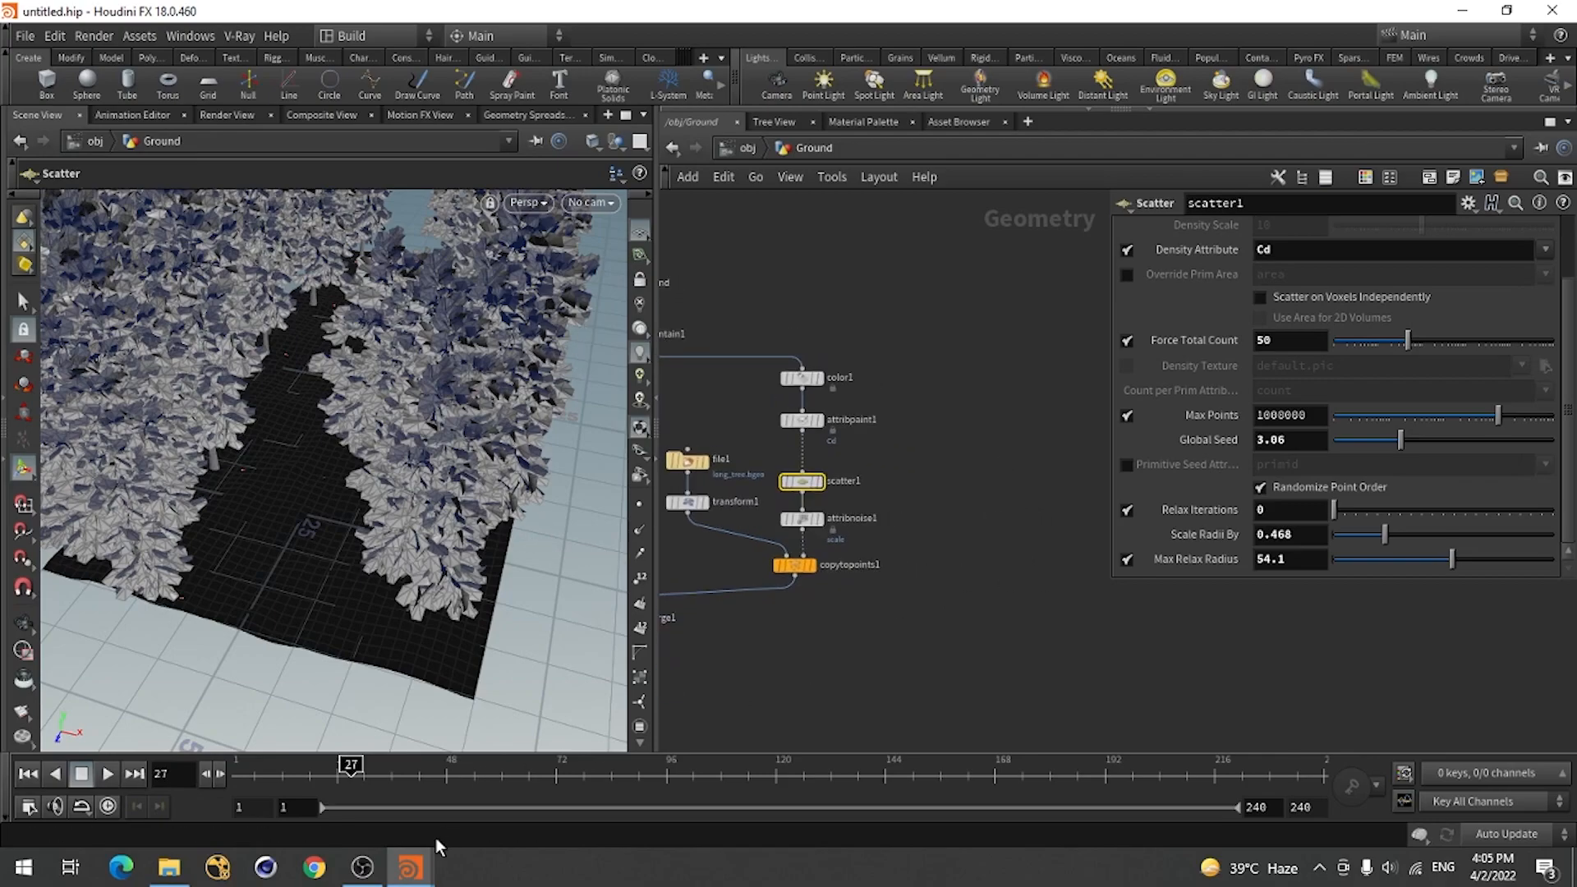
Switch to the Forest_Statue.hip session and open the Forest object's network.
{"action": "mouse_move", "coordinate": [410, 867]}
{"action": "left_click", "coordinate": [269, 802]}
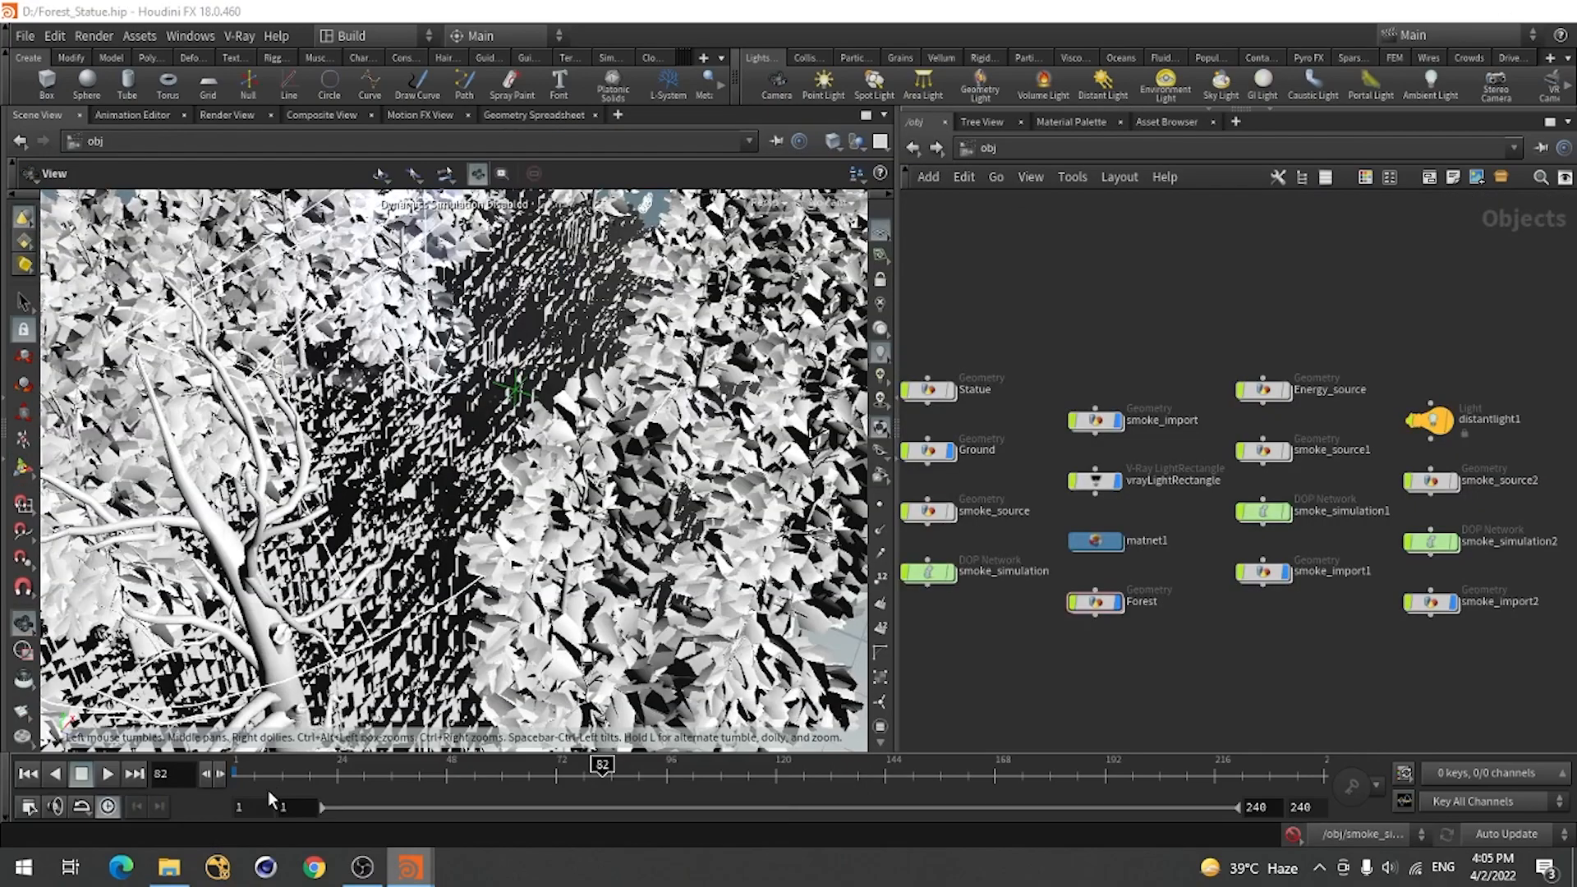
{"action": "double_click", "coordinate": [1097, 604]}
{"action": "scroll", "coordinate": [1161, 617], "scroll_direction": "down", "scroll_amount": 5}
{"action": "scroll", "coordinate": [1223, 464], "scroll_direction": "up", "scroll_amount": 5}
Copy the grass nodes: grid1, uvproject1, transform4, copy3, material1, scatter2, the Attribute Noise below it, and copy2.
{"action": "left_click", "coordinate": [1252, 306]}
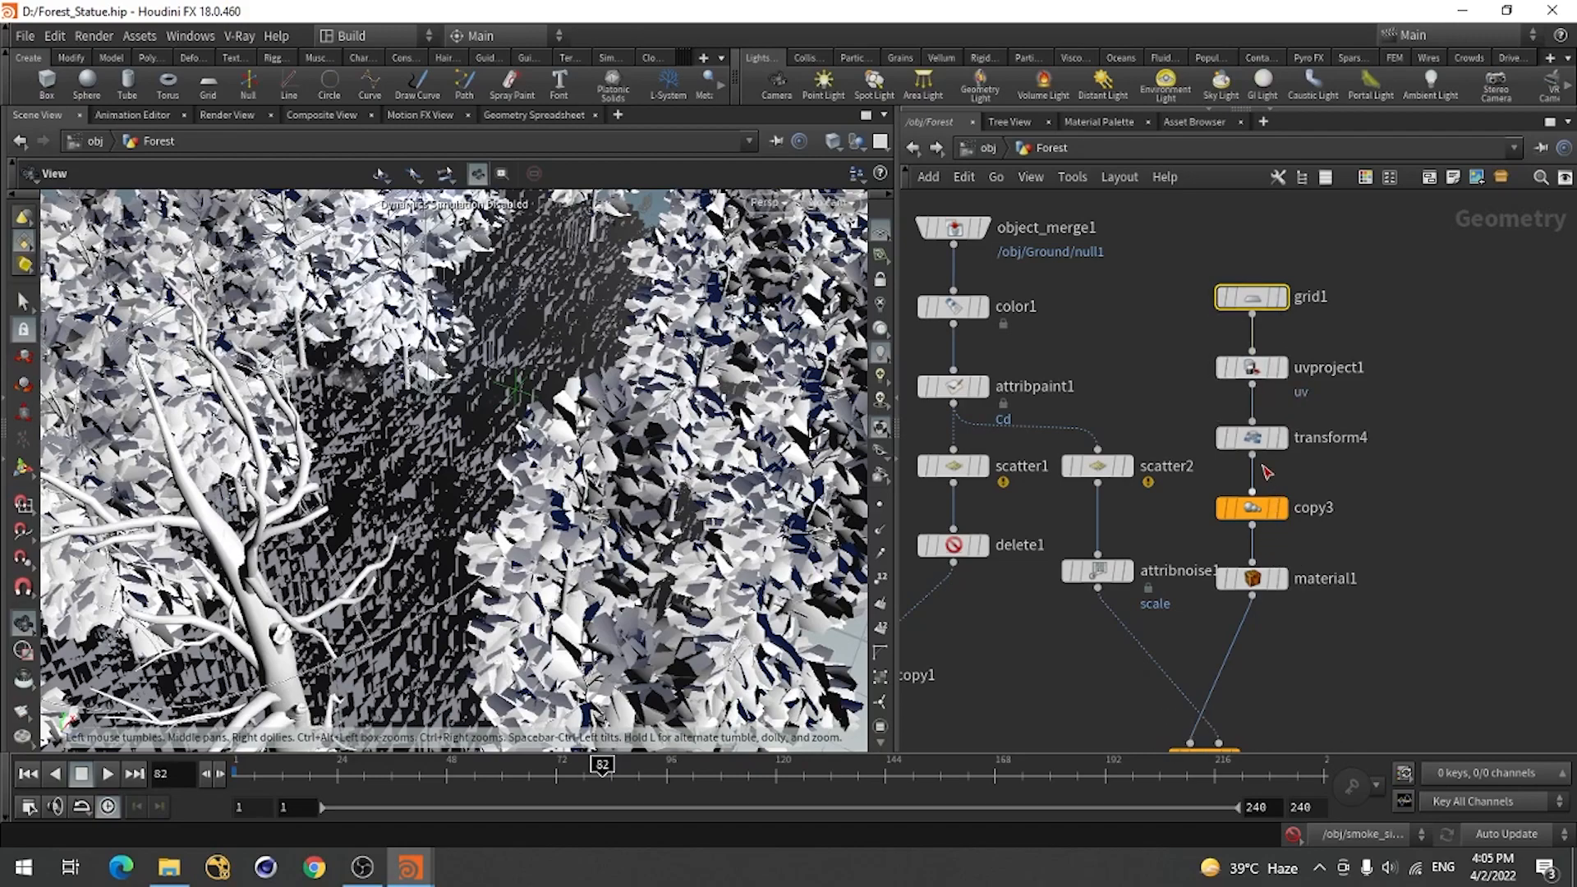
{"action": "scroll", "coordinate": [1346, 448], "scroll_direction": "down", "scroll_amount": 3}
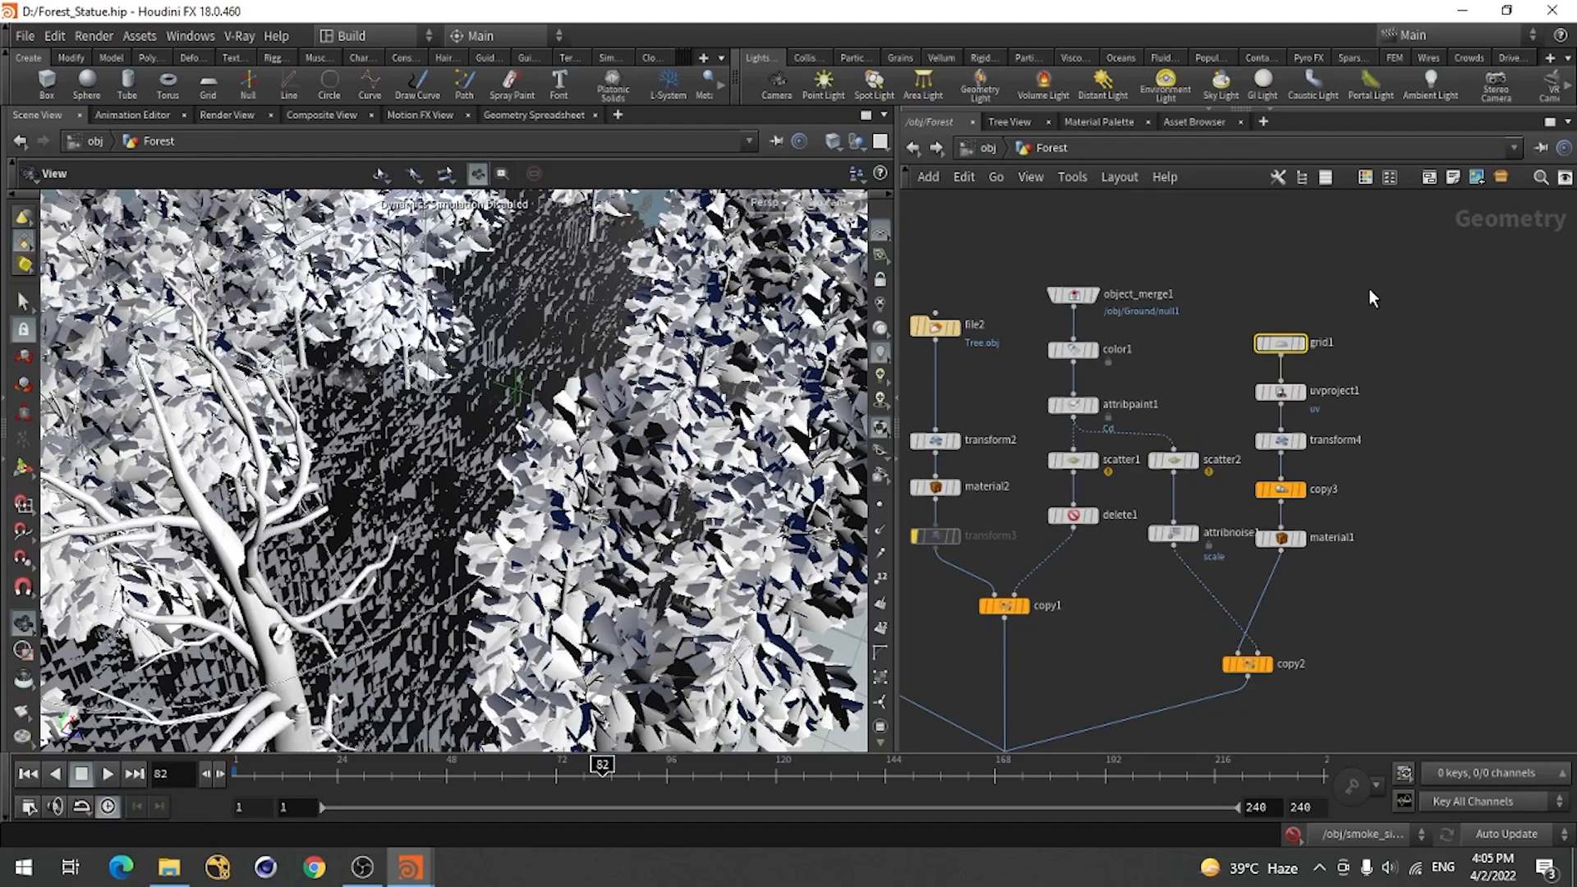
{"action": "left_click_drag", "start_coordinate": [1357, 337], "coordinate": [1153, 718]}
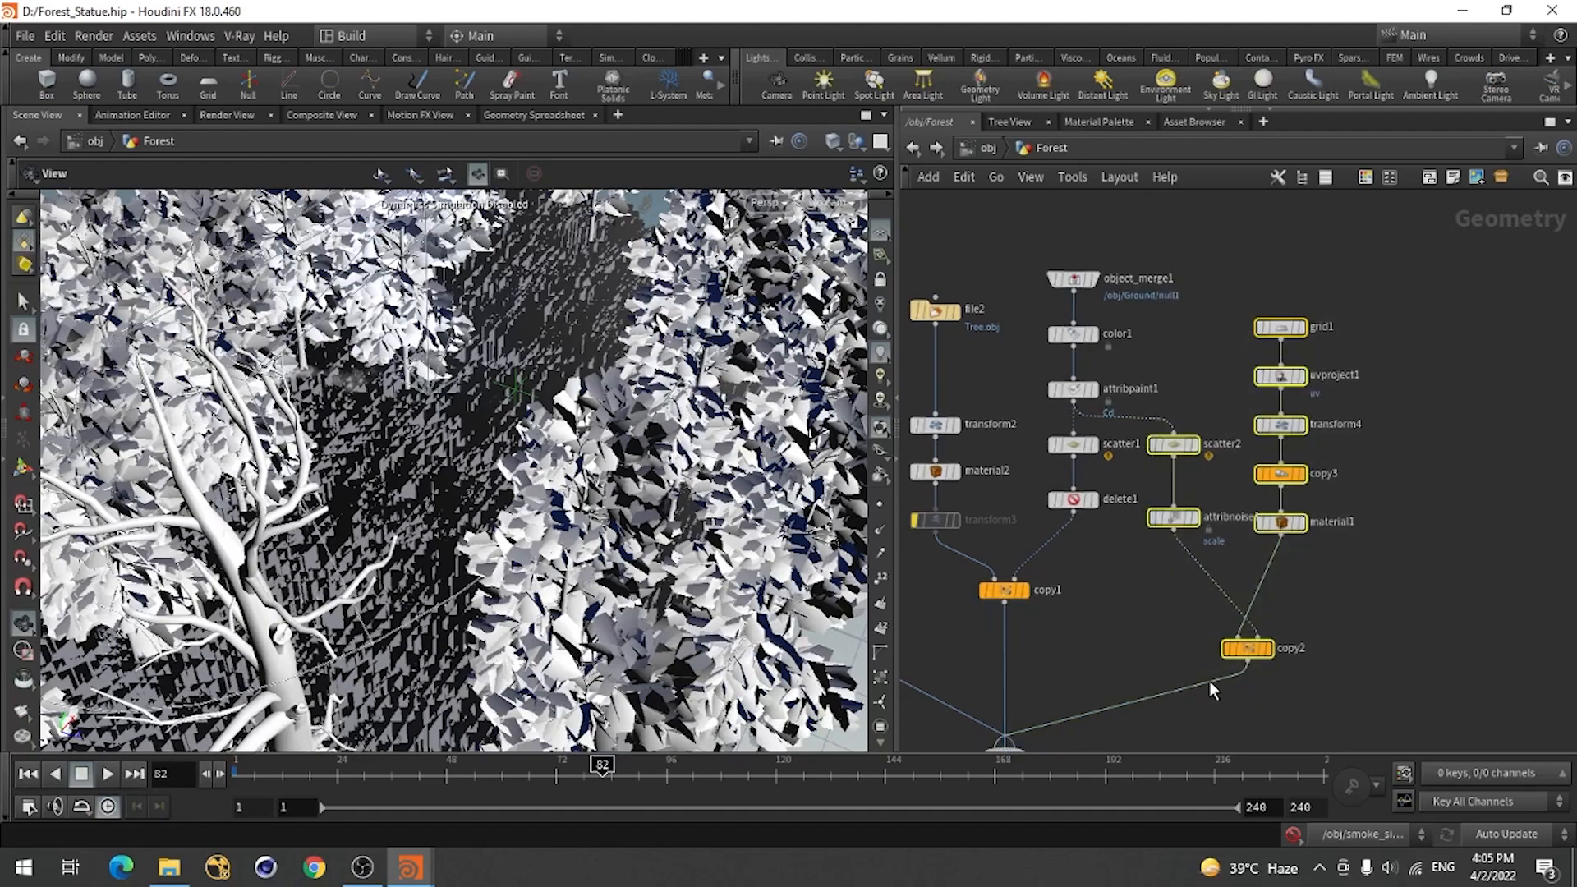
{"action": "key", "text": "ctrl+c"}
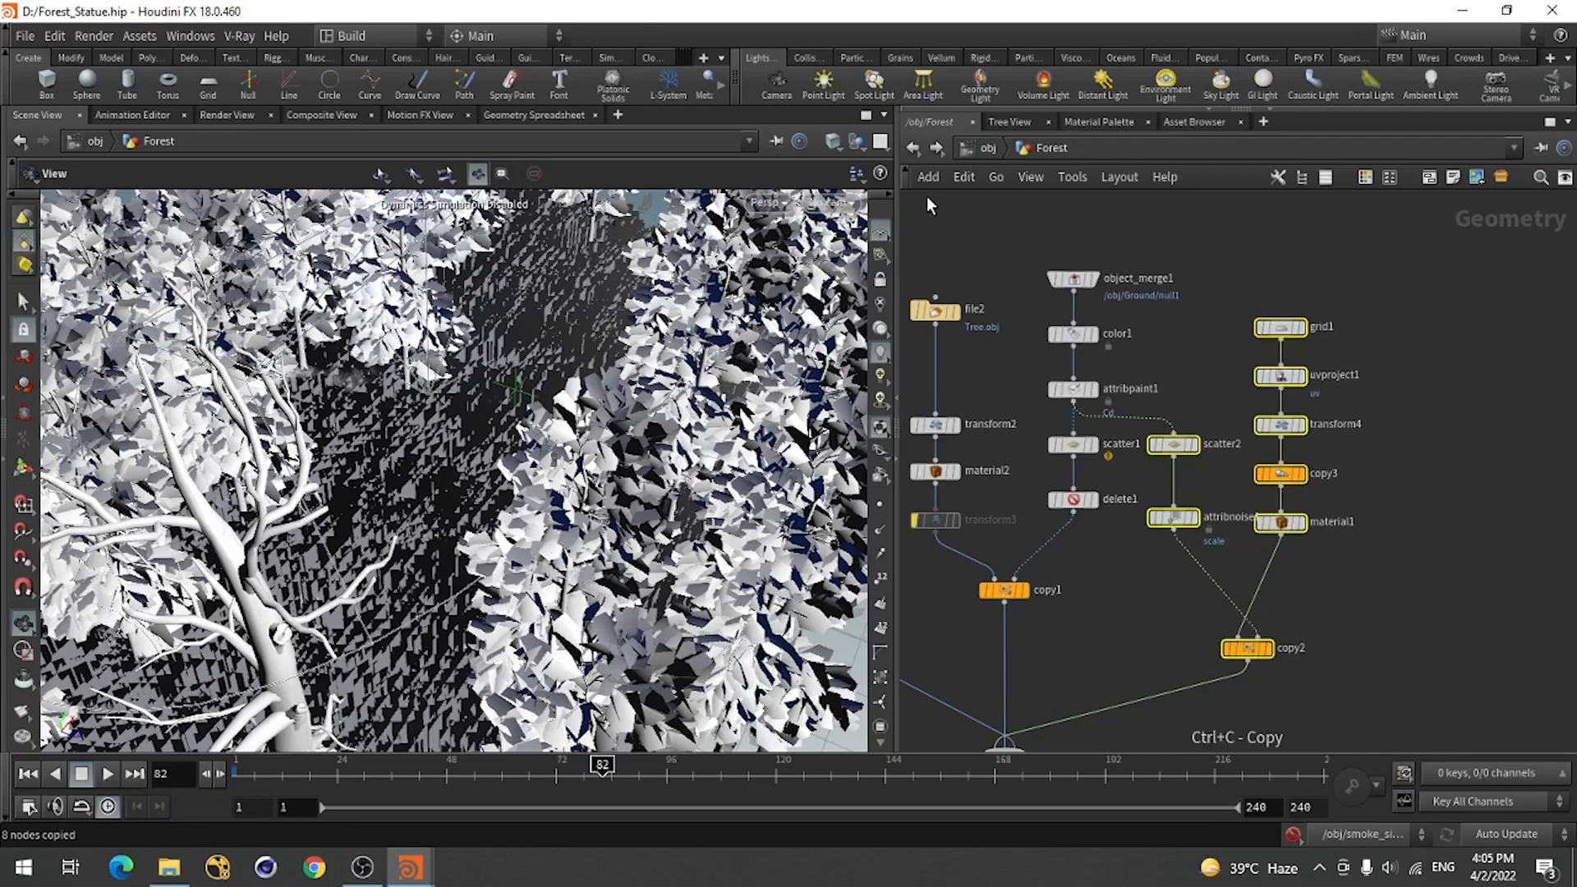
Return to the untitled.hip session, paste the grass nodes into the Ground network and dismiss the paste errors.
{"action": "mouse_move", "coordinate": [409, 867]}
{"action": "left_click", "coordinate": [955, 743]}
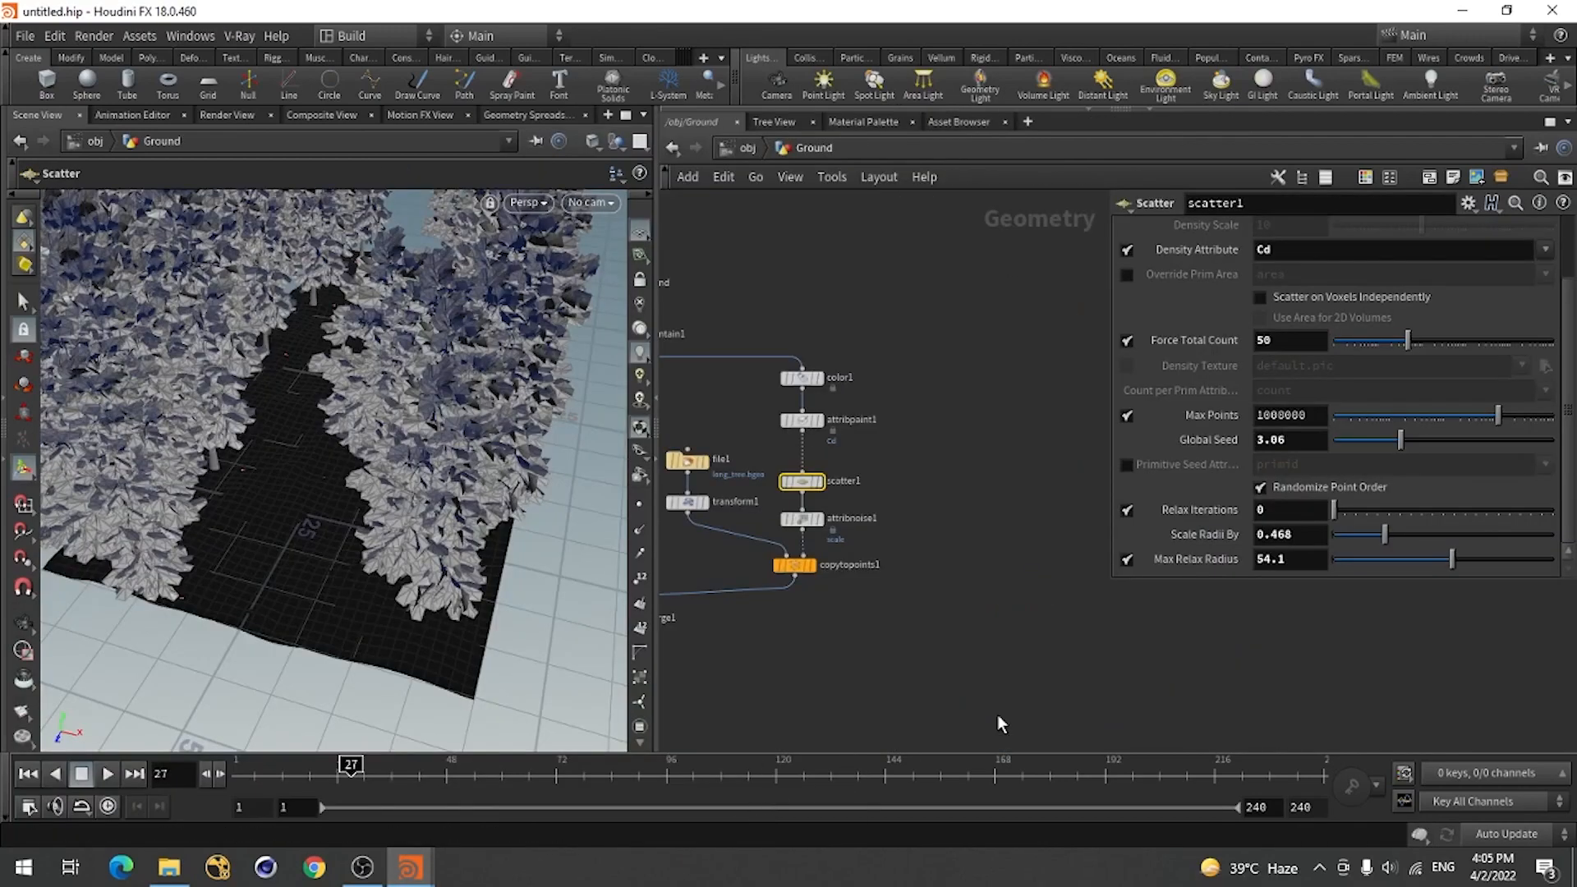
{"action": "middle_click_drag", "start_coordinate": [920, 540], "coordinate": [873, 518]}
{"action": "left_click", "coordinate": [1025, 505]}
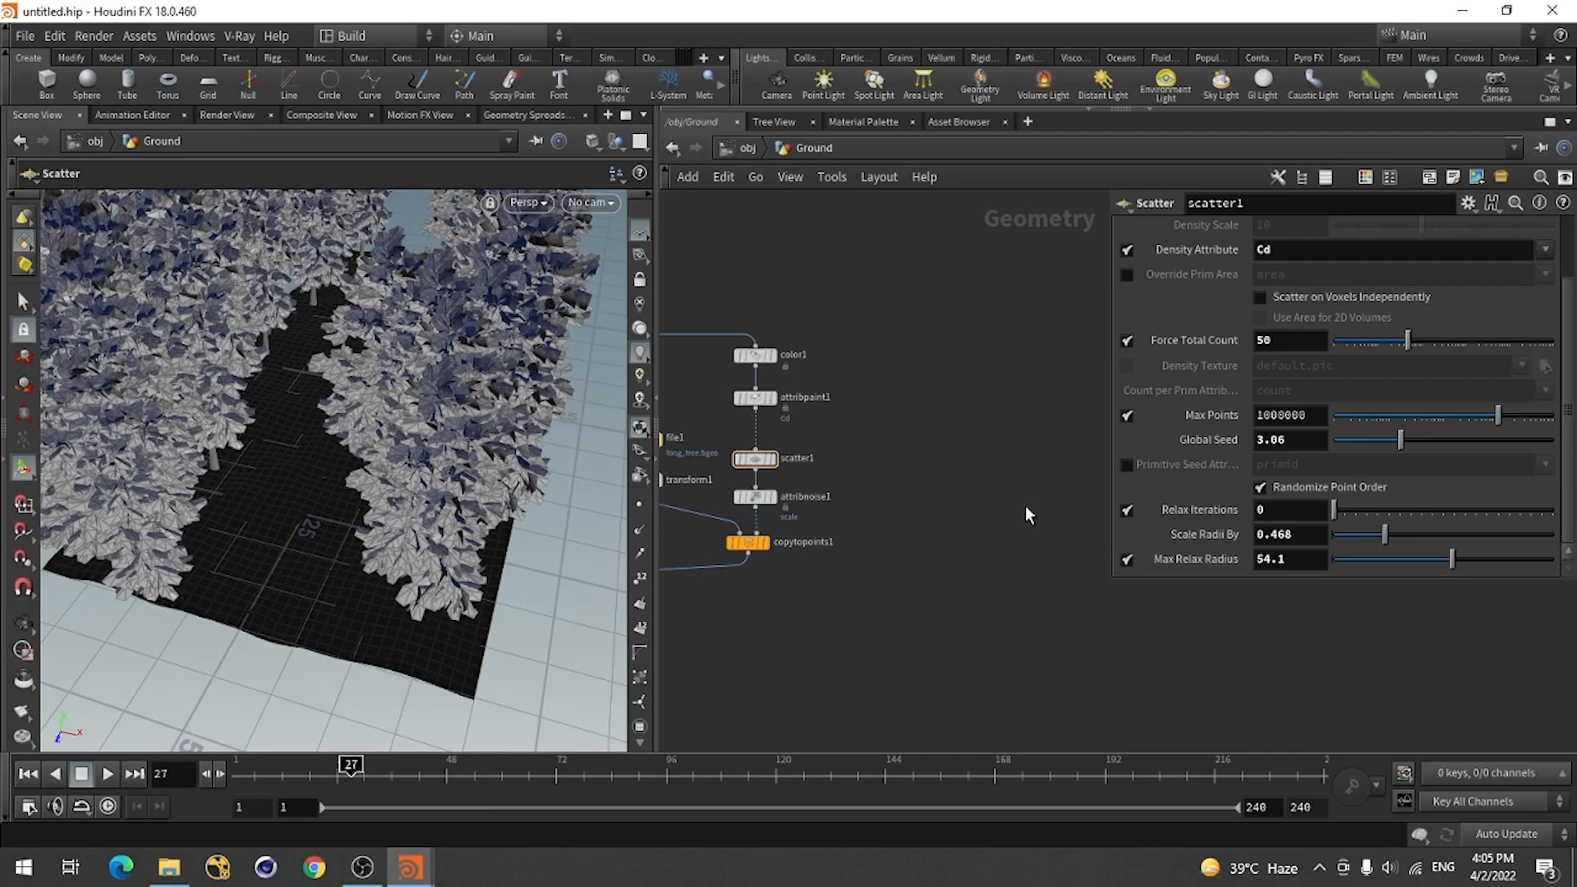
{"action": "key", "text": "ctrl+v"}
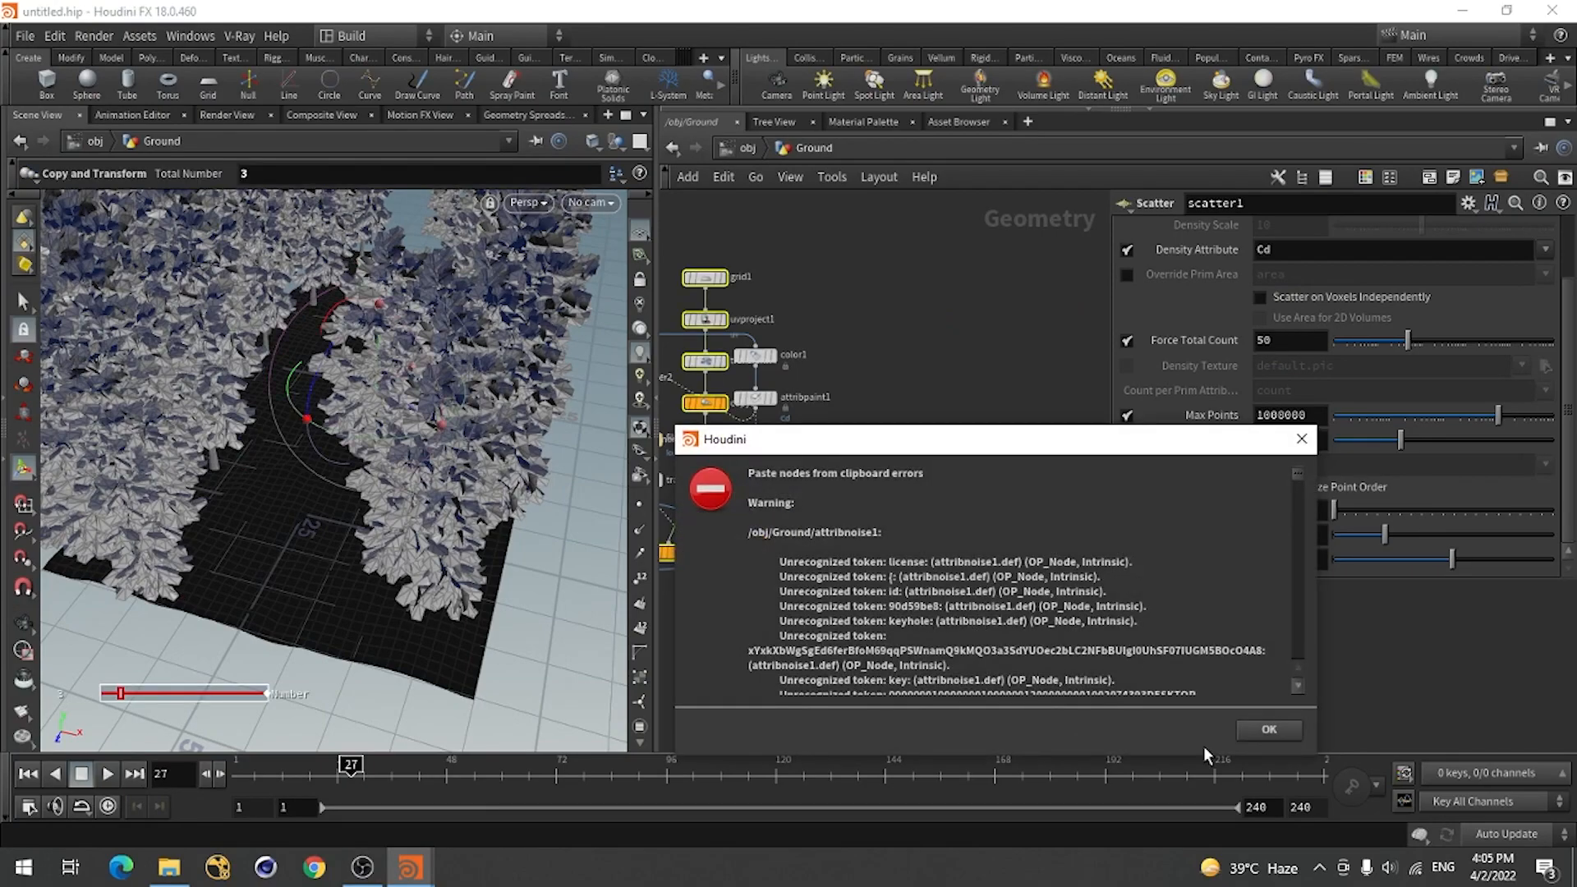
{"action": "left_click", "coordinate": [1267, 731]}
{"action": "scroll", "coordinate": [830, 564], "scroll_direction": "down", "scroll_amount": 2}
{"action": "scroll", "coordinate": [855, 647], "scroll_direction": "up", "scroll_amount": 2}
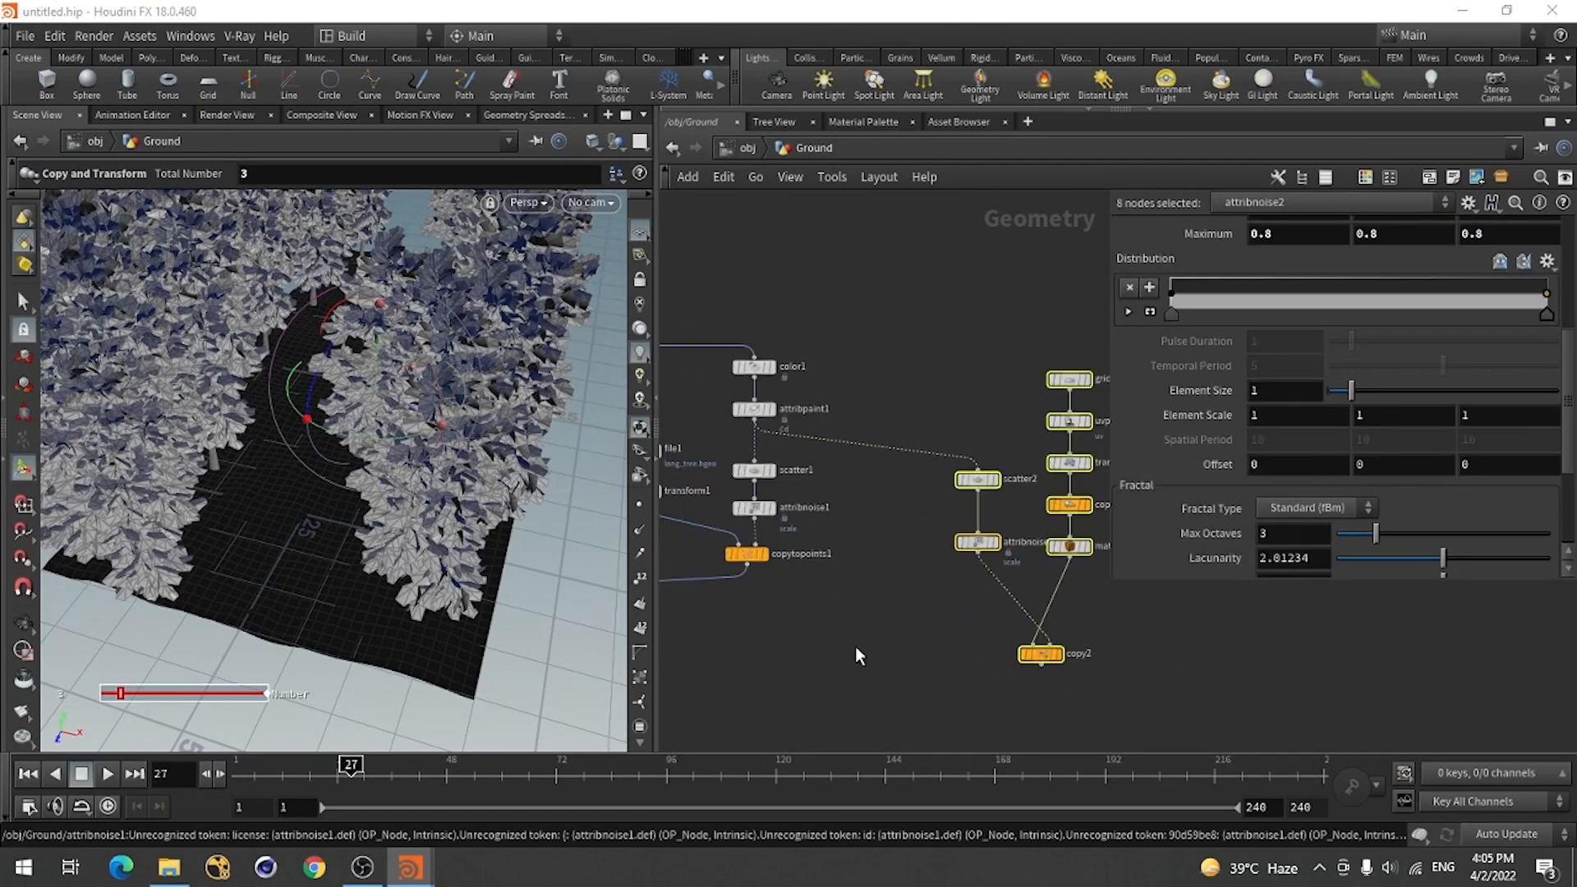
Move the pasted grass nodes closer to the tree branch and wire copy2's output into merge1.
{"action": "middle_click_drag", "start_coordinate": [854, 647], "coordinate": [763, 568]}
{"action": "middle_click_drag", "start_coordinate": [845, 602], "coordinate": [903, 669]}
{"action": "left_click_drag", "start_coordinate": [1002, 643], "coordinate": [934, 599]}
{"action": "middle_click_drag", "start_coordinate": [766, 675], "coordinate": [903, 622]}
{"action": "left_click", "coordinate": [903, 624]}
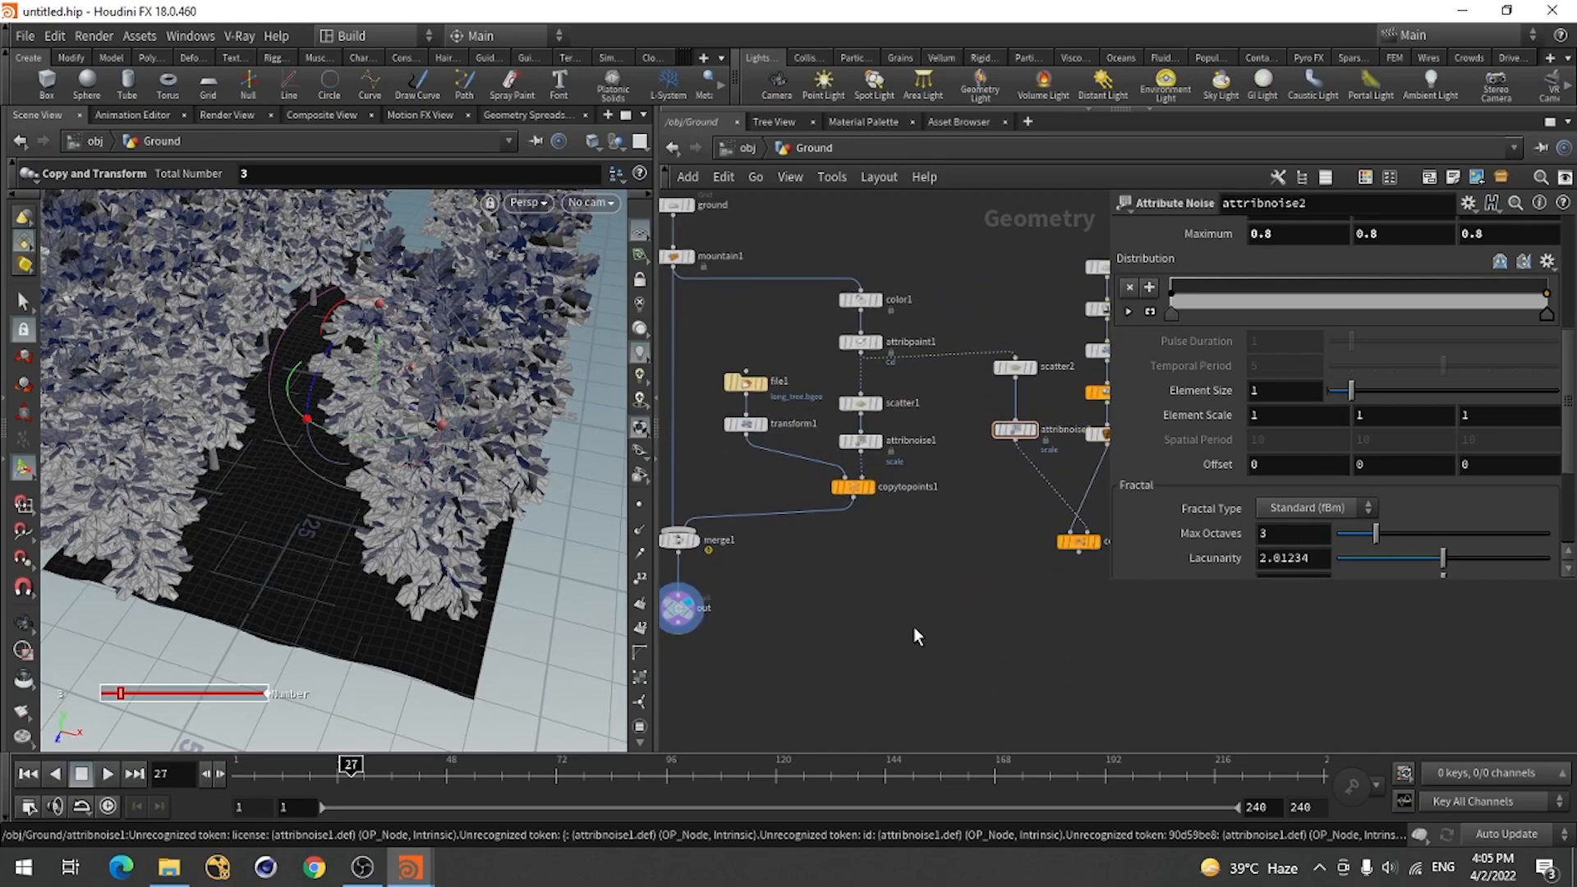
{"action": "left_click", "coordinate": [1079, 551]}
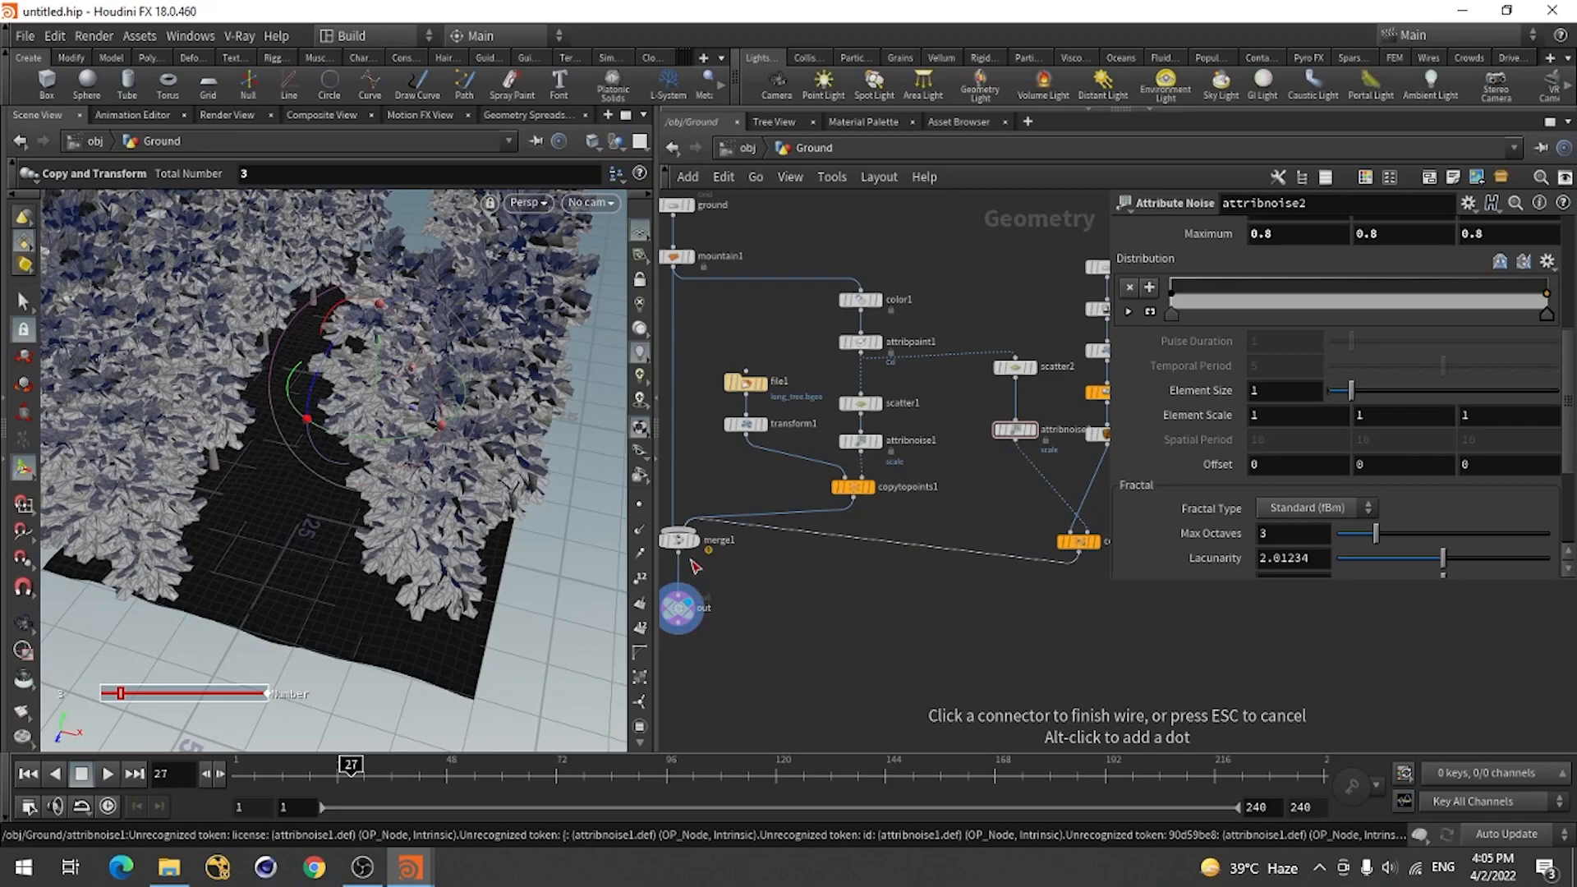
{"action": "left_click", "coordinate": [799, 637]}
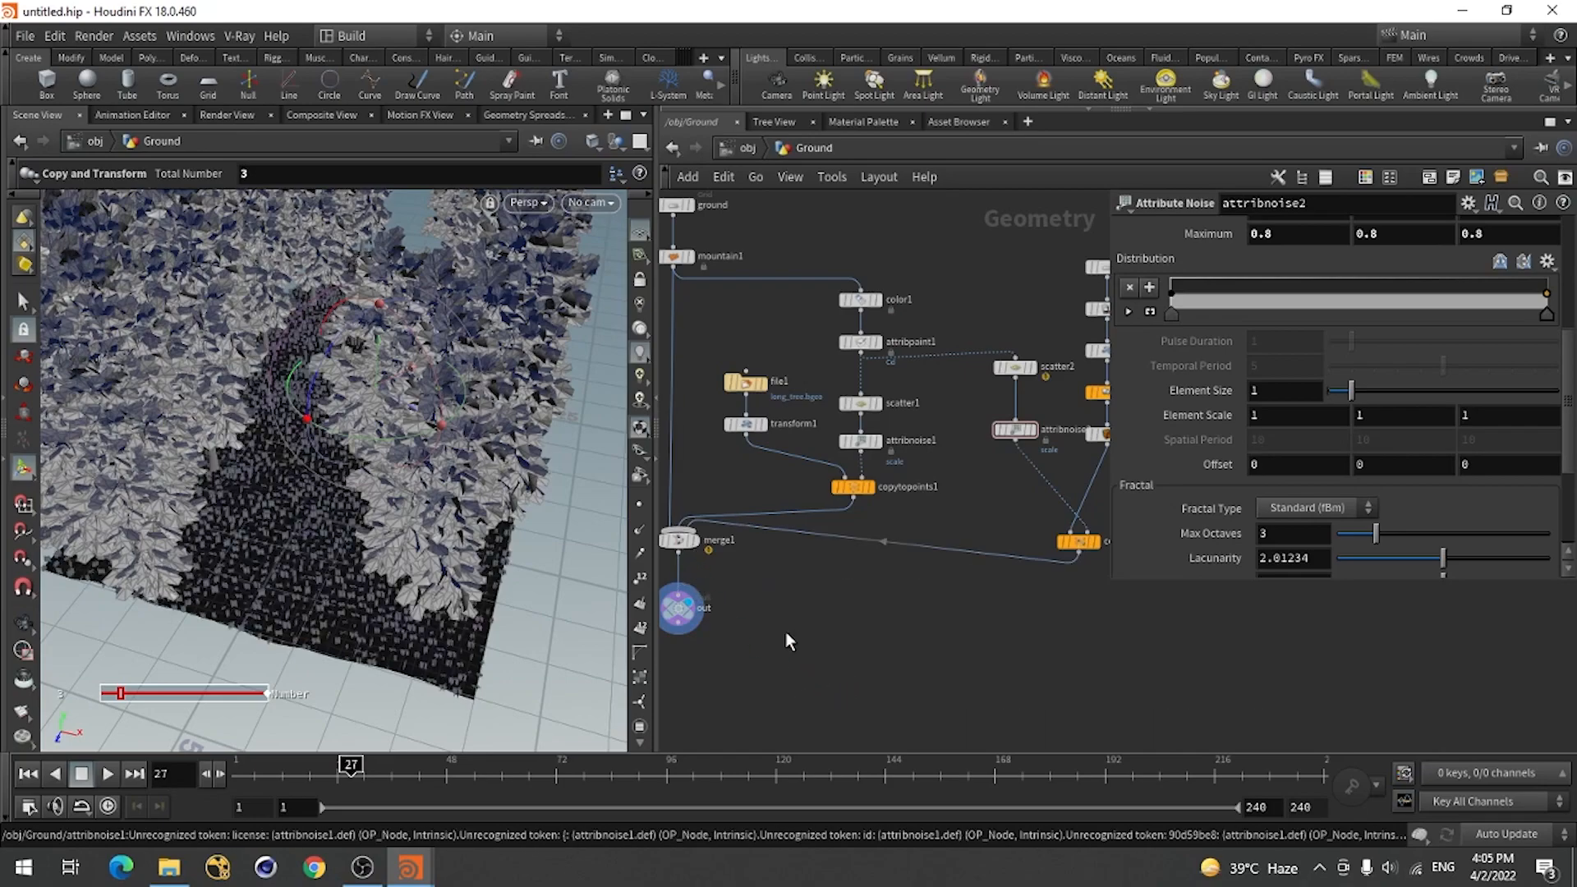
Examine the grass cards scattered over the ground from a low viewpoint near the trees.
{"action": "key", "text": "Escape"}
{"action": "left_click_drag", "start_coordinate": [263, 598], "coordinate": [237, 544]}
{"action": "right_click_drag", "start_coordinate": [237, 544], "coordinate": [472, 545]}
{"action": "left_click_drag", "start_coordinate": [471, 545], "coordinate": [267, 519]}
{"action": "right_click_drag", "start_coordinate": [268, 519], "coordinate": [373, 532]}
{"action": "left_click_drag", "start_coordinate": [273, 522], "coordinate": [345, 549]}
Review the Force Total Count and other settings of the grass branch's scatter2 node.
{"action": "scroll", "coordinate": [952, 589], "scroll_direction": "down", "scroll_amount": 3}
{"action": "scroll", "coordinate": [985, 528], "scroll_direction": "up", "scroll_amount": 6}
{"action": "middle_click_drag", "start_coordinate": [996, 375], "coordinate": [818, 515]}
{"action": "left_click", "coordinate": [807, 460]}
{"action": "scroll", "coordinate": [950, 592], "scroll_direction": "down", "scroll_amount": 3}
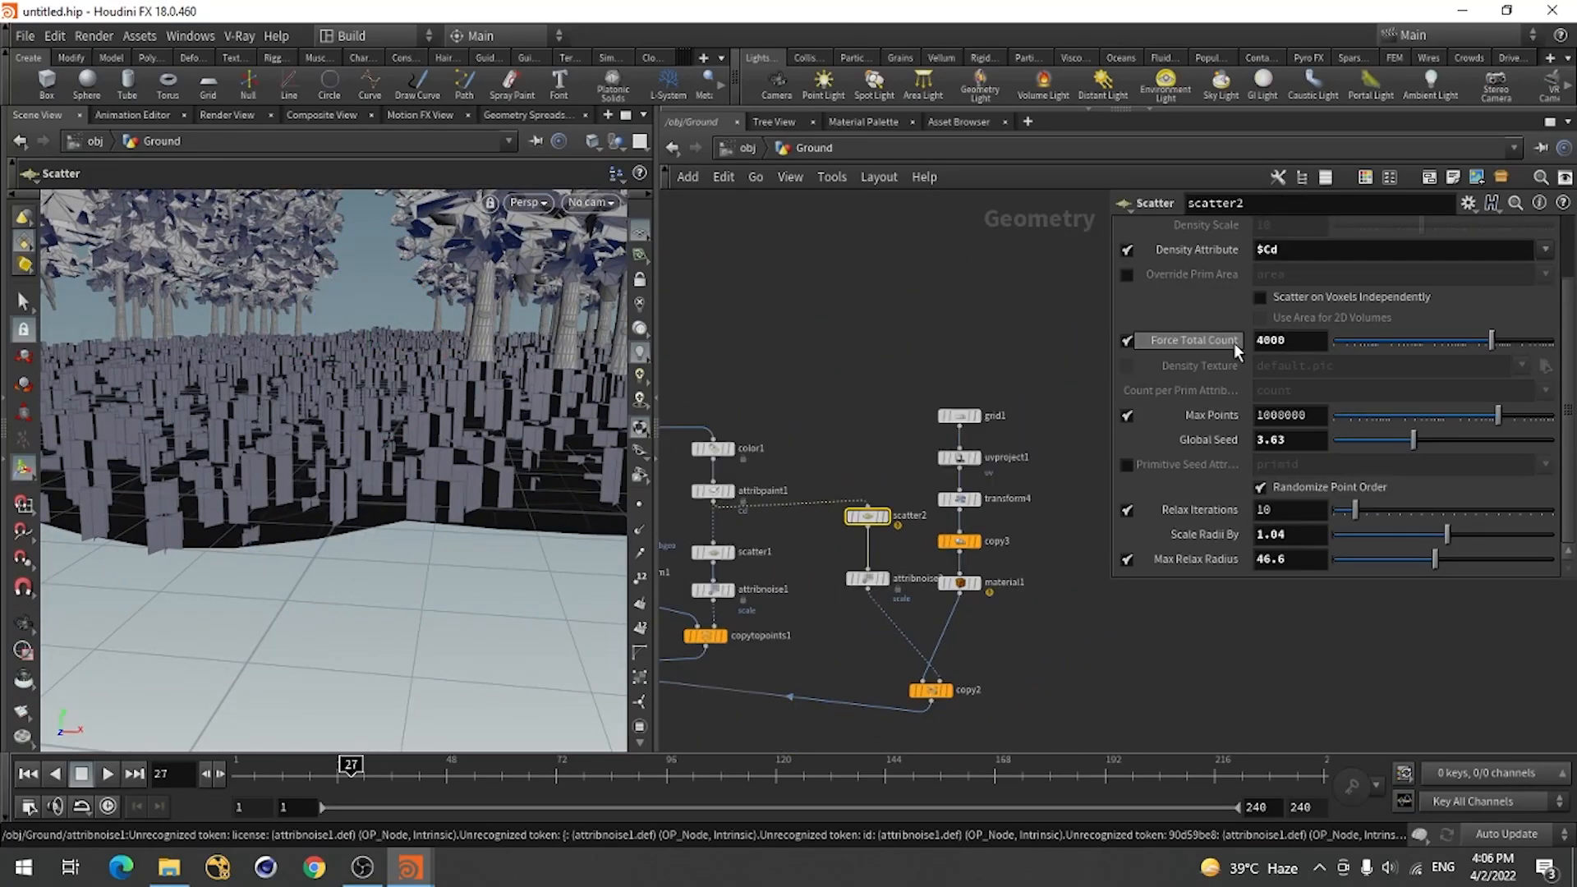
{"action": "left_click_drag", "start_coordinate": [1295, 345], "coordinate": [1138, 335]}
{"action": "scroll", "coordinate": [860, 368], "scroll_direction": "down", "scroll_amount": 3}
{"action": "scroll", "coordinate": [873, 506], "scroll_direction": "up", "scroll_amount": 5}
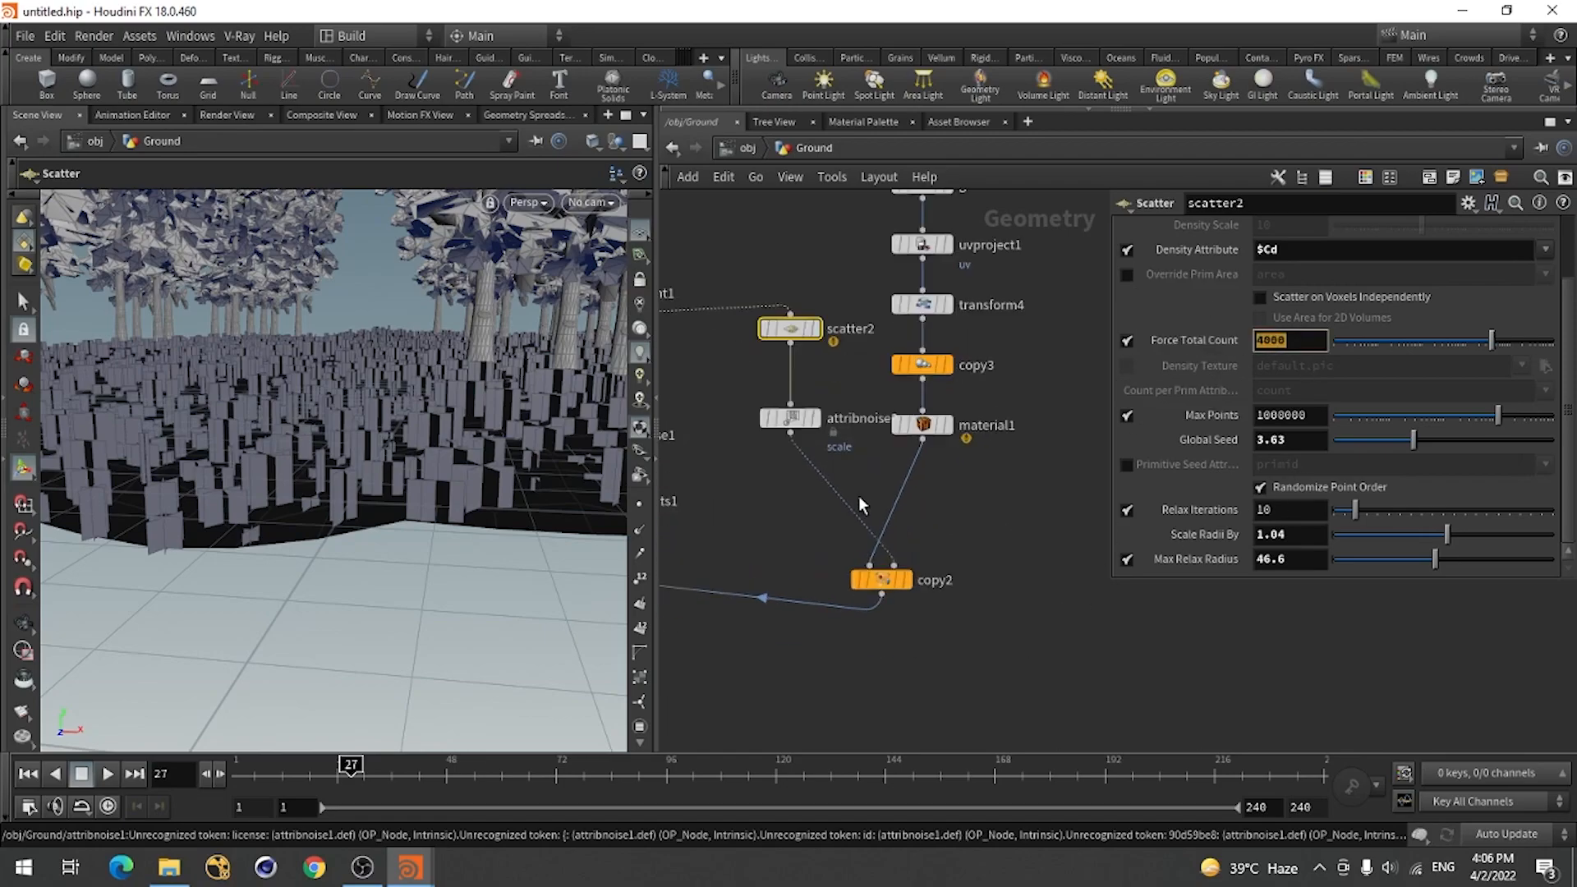
Review the remap range of the grass scale noise and the material assigned to the grass cards.
{"action": "left_click", "coordinate": [790, 418]}
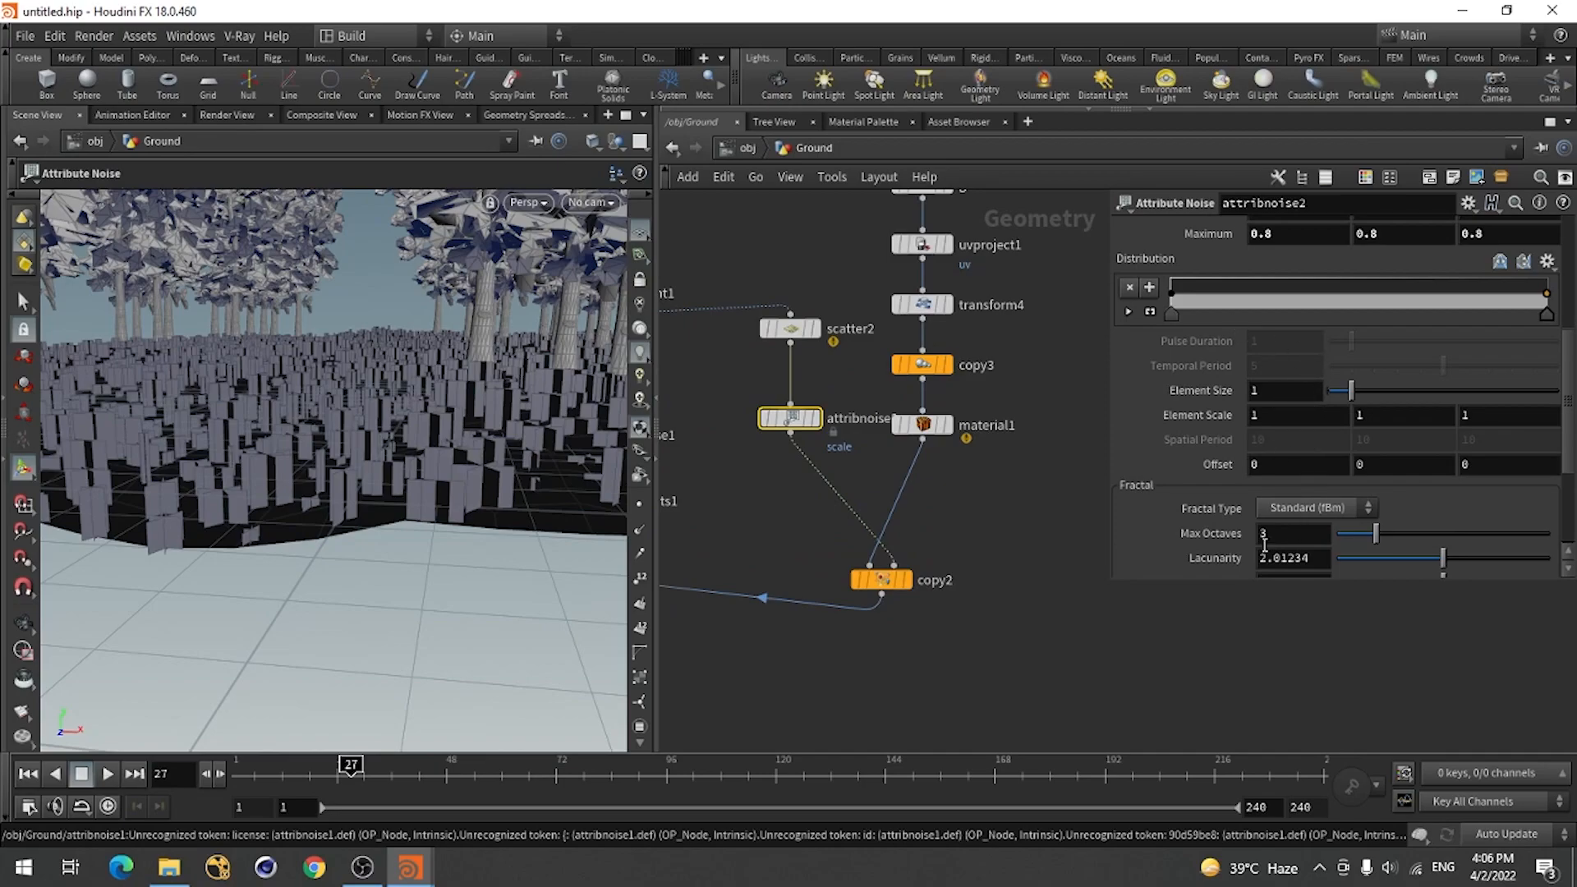
{"action": "scroll", "coordinate": [1272, 447], "scroll_direction": "up", "scroll_amount": 3}
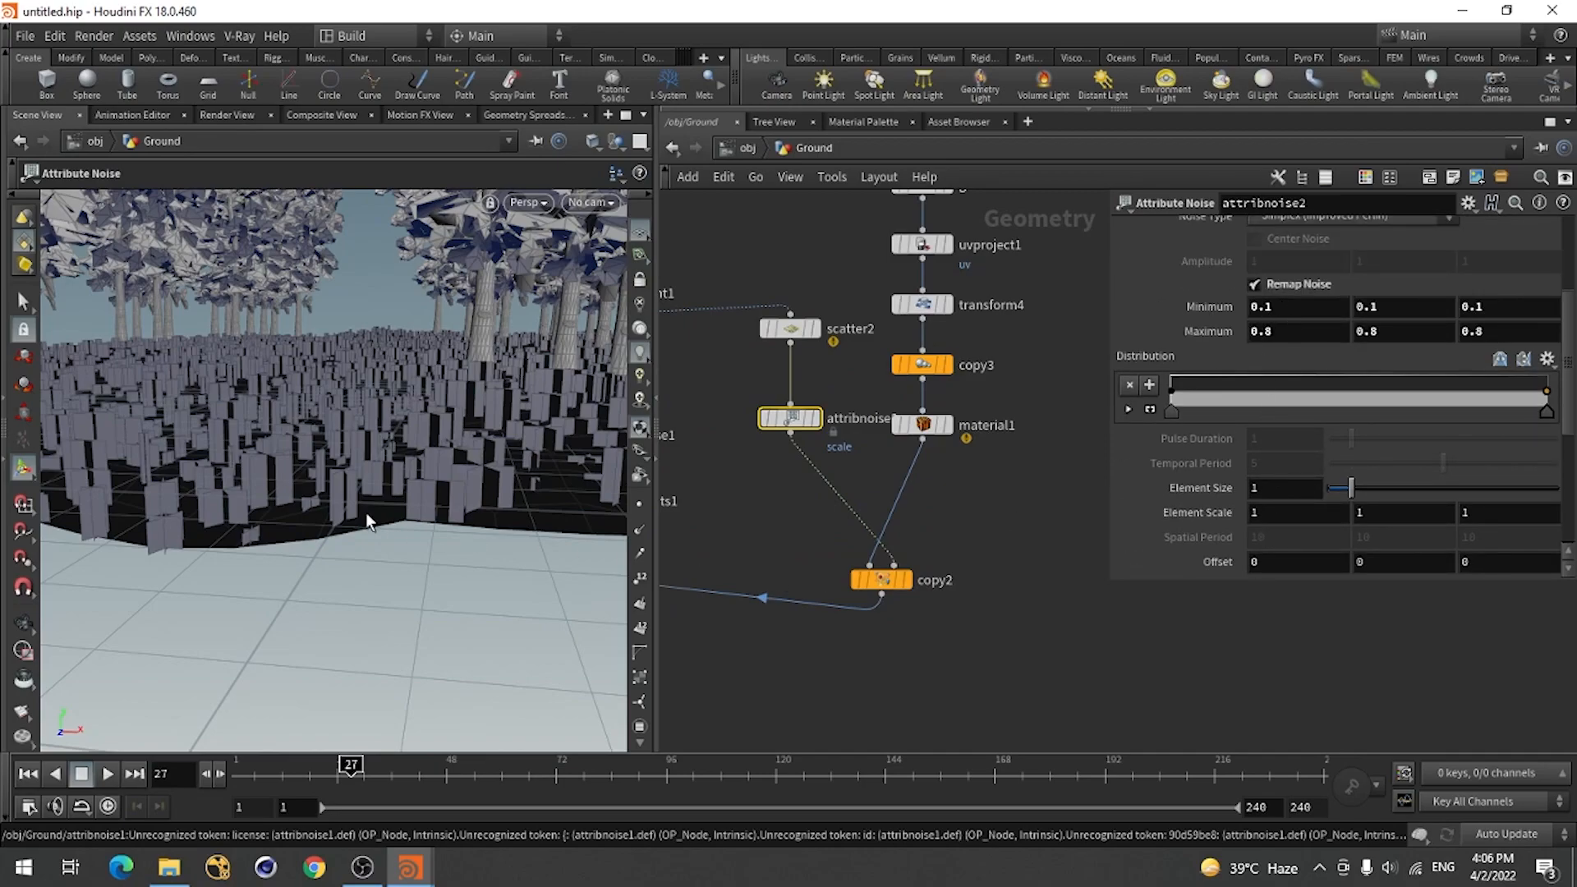
{"action": "scroll", "coordinate": [373, 523], "scroll_direction": "up", "scroll_amount": 5}
{"action": "scroll", "coordinate": [918, 581], "scroll_direction": "down", "scroll_amount": 3}
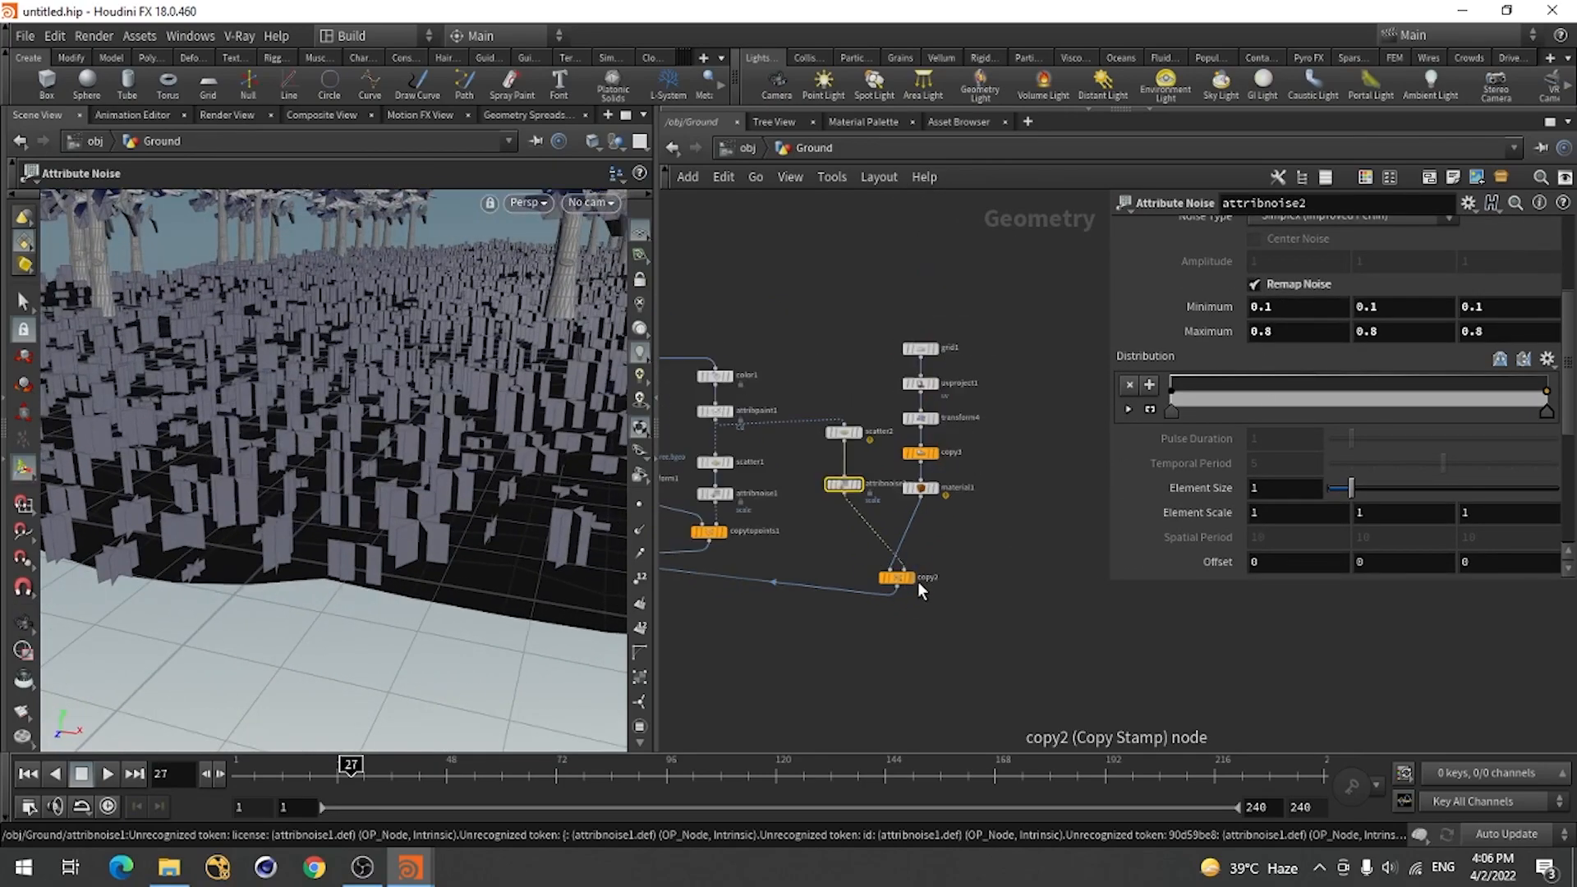
{"action": "scroll", "coordinate": [922, 476], "scroll_direction": "up", "scroll_amount": 5}
{"action": "left_click", "coordinate": [911, 527]}
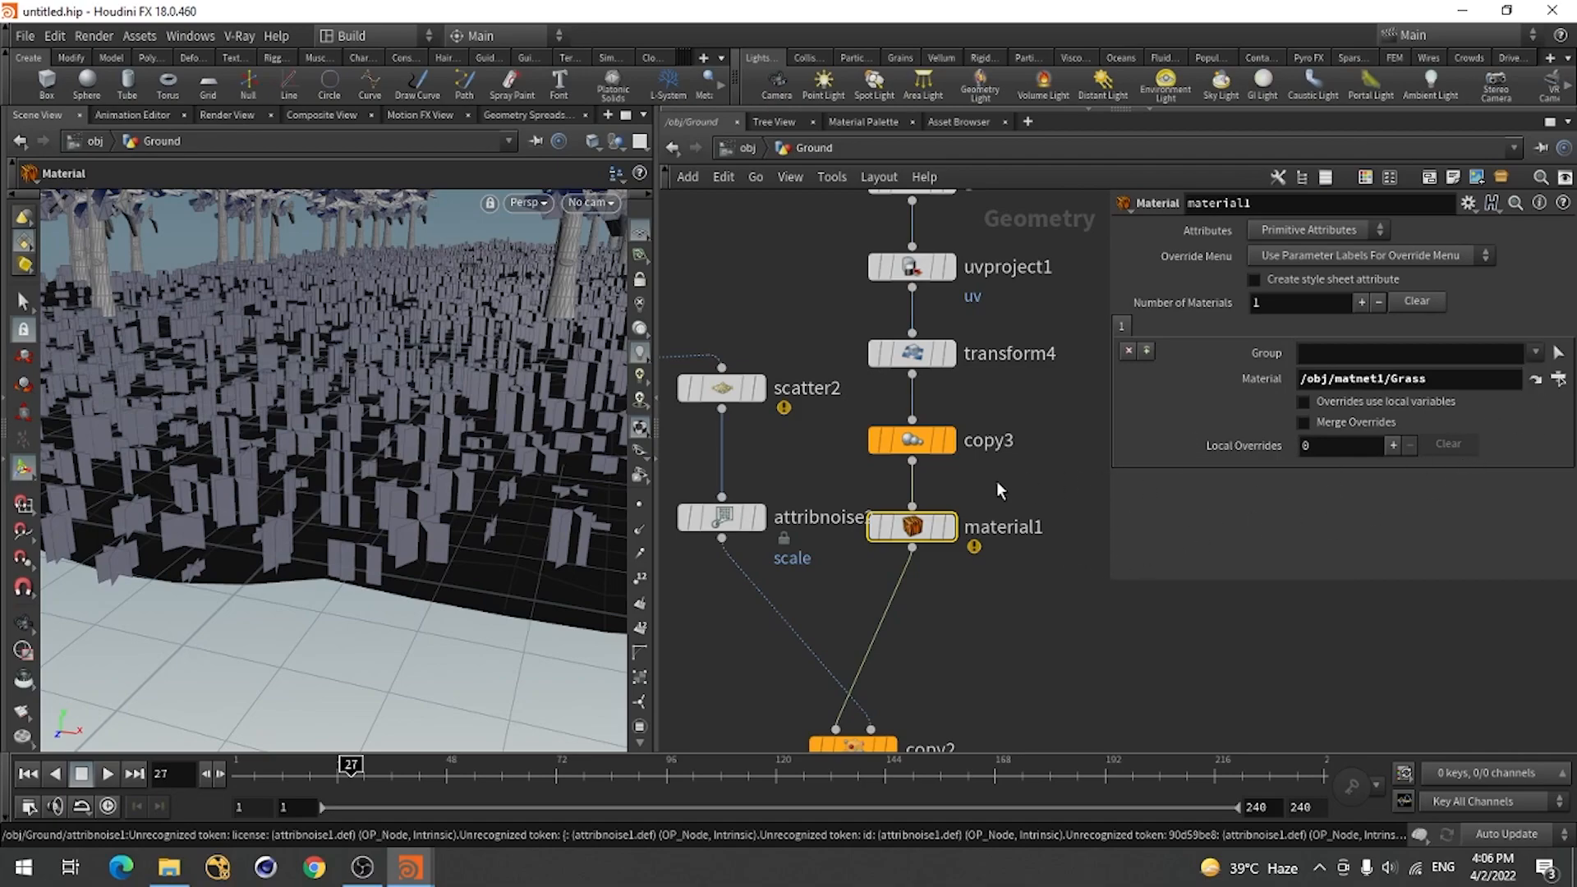
{"action": "scroll", "coordinate": [1024, 475], "scroll_direction": "down", "scroll_amount": 4}
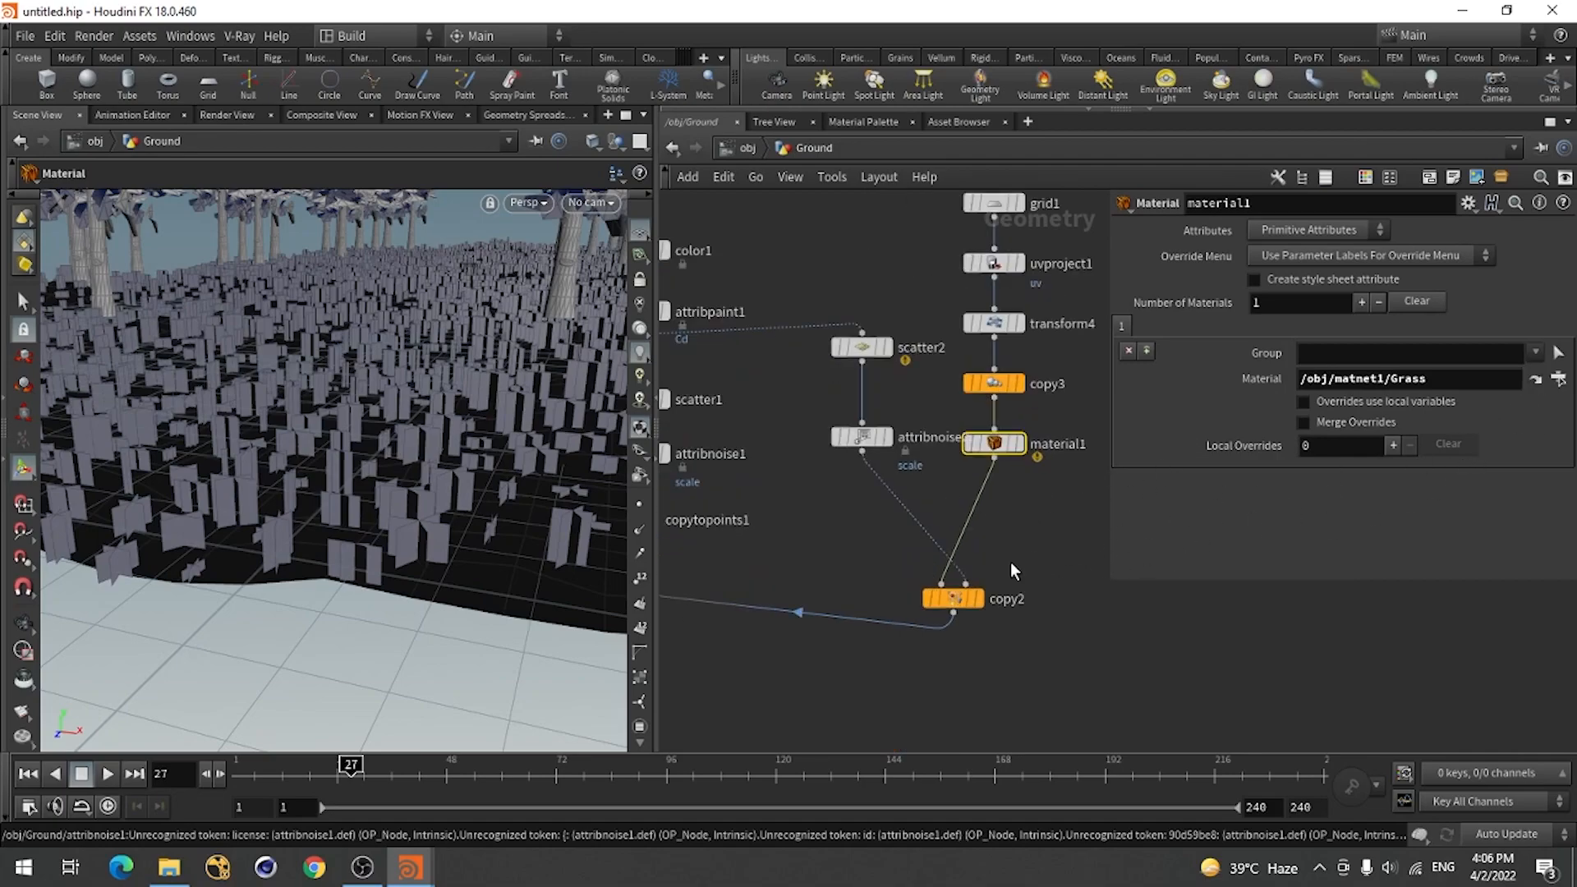
Examine the grass-covered path between the trees from above and look over the complete node network.
{"action": "scroll", "coordinate": [1032, 563], "scroll_direction": "down", "scroll_amount": 4}
{"action": "scroll", "coordinate": [944, 574], "scroll_direction": "up", "scroll_amount": 2}
{"action": "middle_click_drag", "start_coordinate": [884, 568], "coordinate": [994, 612]}
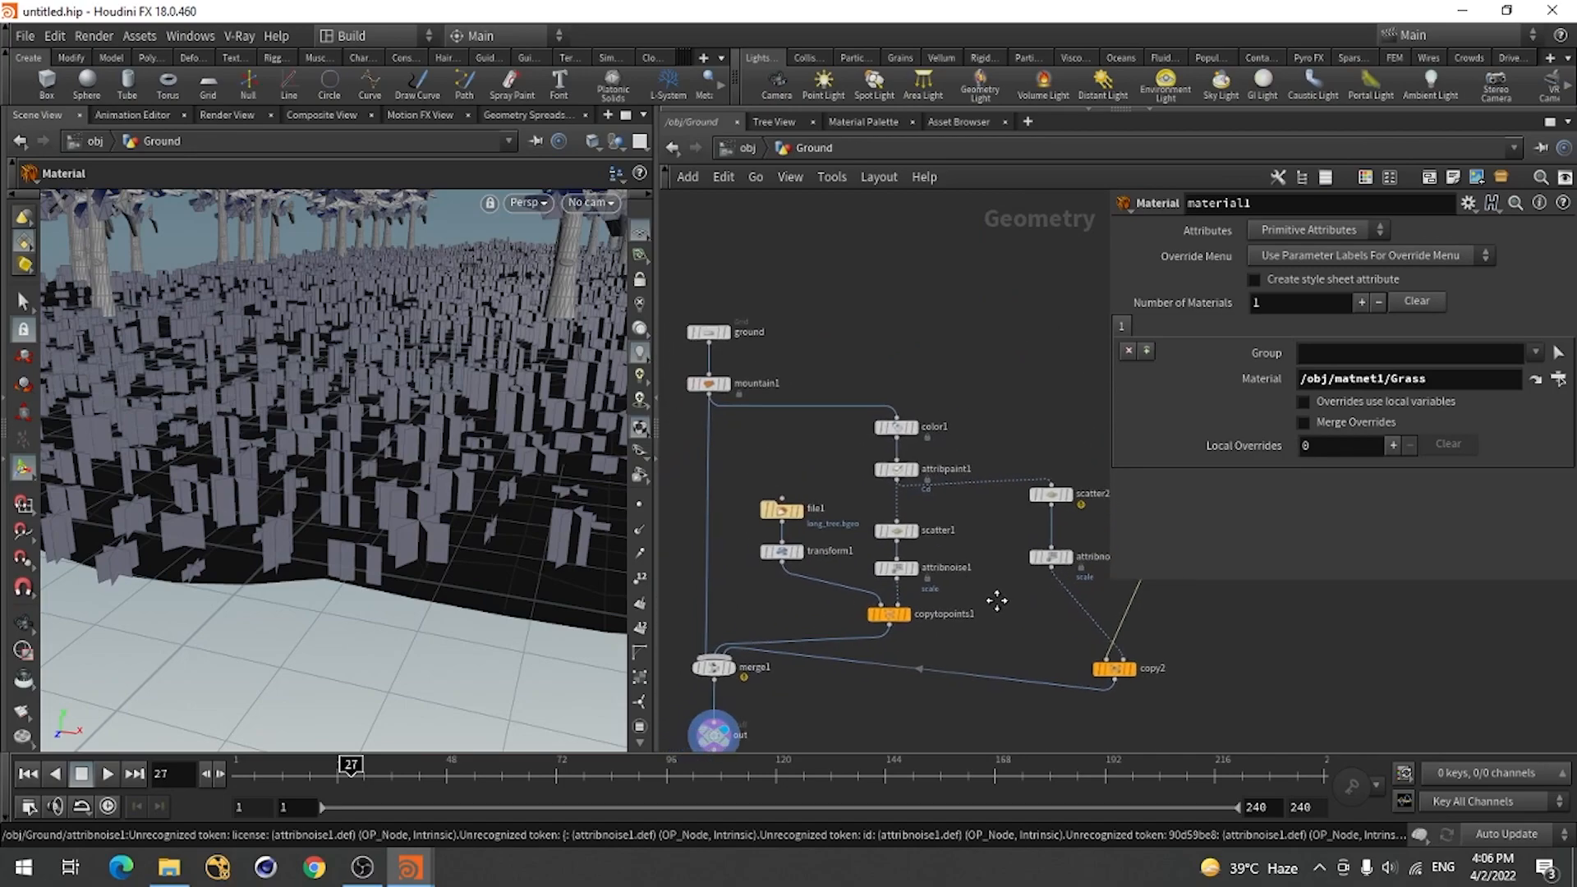
{"action": "key", "text": "Escape"}
{"action": "mouse_move", "coordinate": [363, 372]}
{"action": "left_mouse_down"}
{"action": "mouse_move", "coordinate": [417, 401]}
{"action": "mouse_move", "coordinate": [295, 412]}
{"action": "mouse_move", "coordinate": [269, 444]}
{"action": "mouse_move", "coordinate": [405, 430]}
{"action": "mouse_move", "coordinate": [306, 405]}
{"action": "mouse_move", "coordinate": [286, 496]}
{"action": "mouse_move", "coordinate": [381, 396]}
{"action": "left_mouse_up"}
{"action": "key", "text": "Return"}
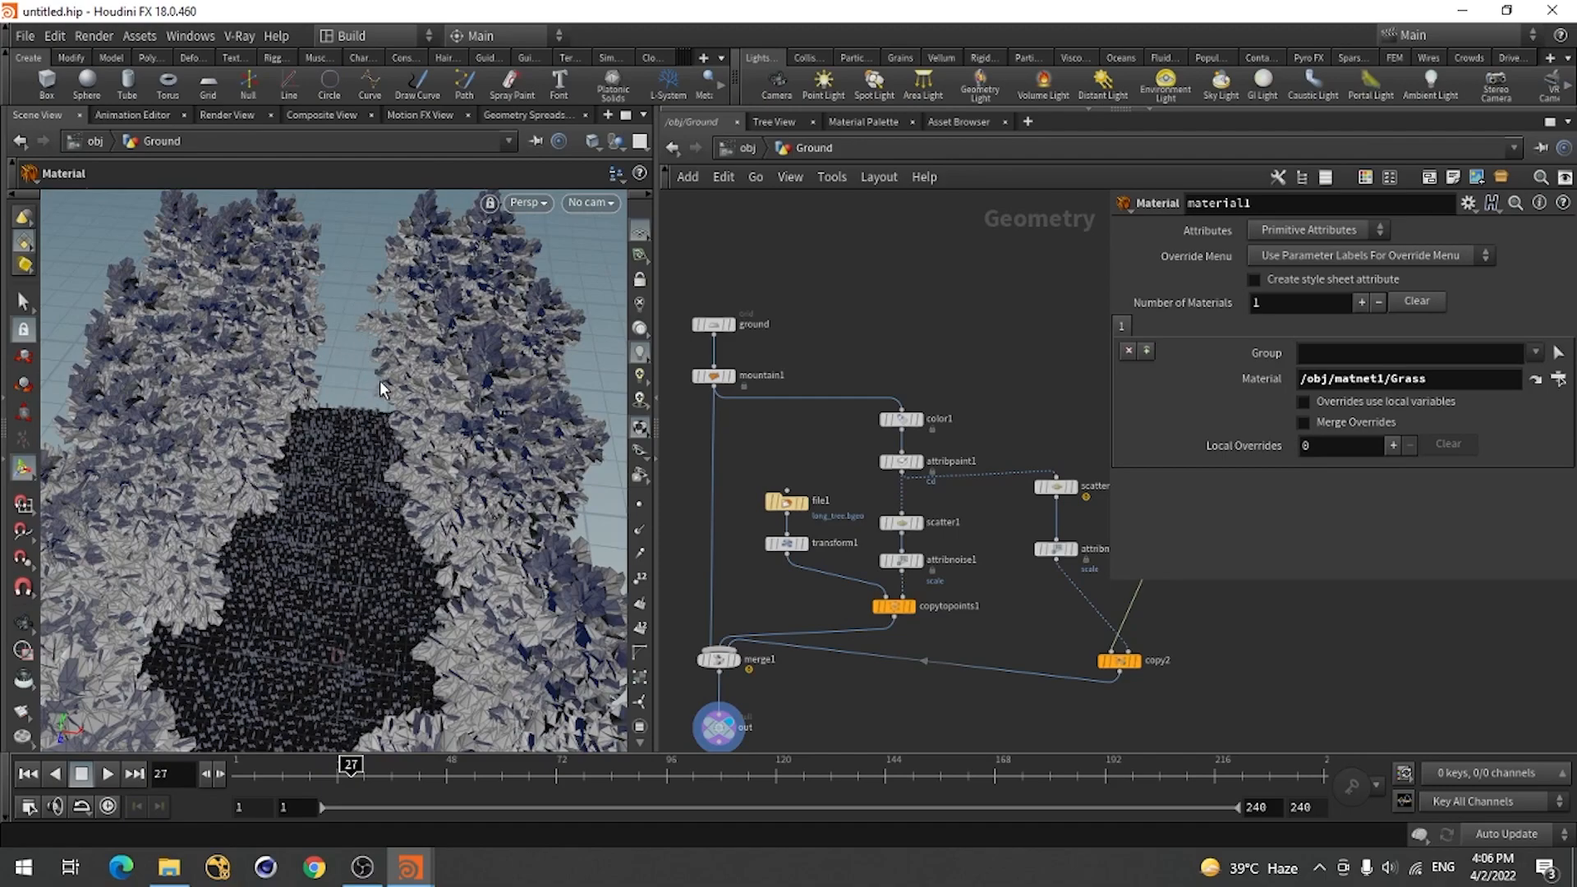
{"action": "scroll", "coordinate": [886, 444], "scroll_direction": "down", "scroll_amount": 5}
{"action": "scroll", "coordinate": [989, 522], "scroll_direction": "up", "scroll_amount": 3}
{"action": "middle_click_drag", "start_coordinate": [784, 641], "coordinate": [737, 699]}
{"action": "scroll", "coordinate": [1081, 588], "scroll_direction": "down", "scroll_amount": 2}
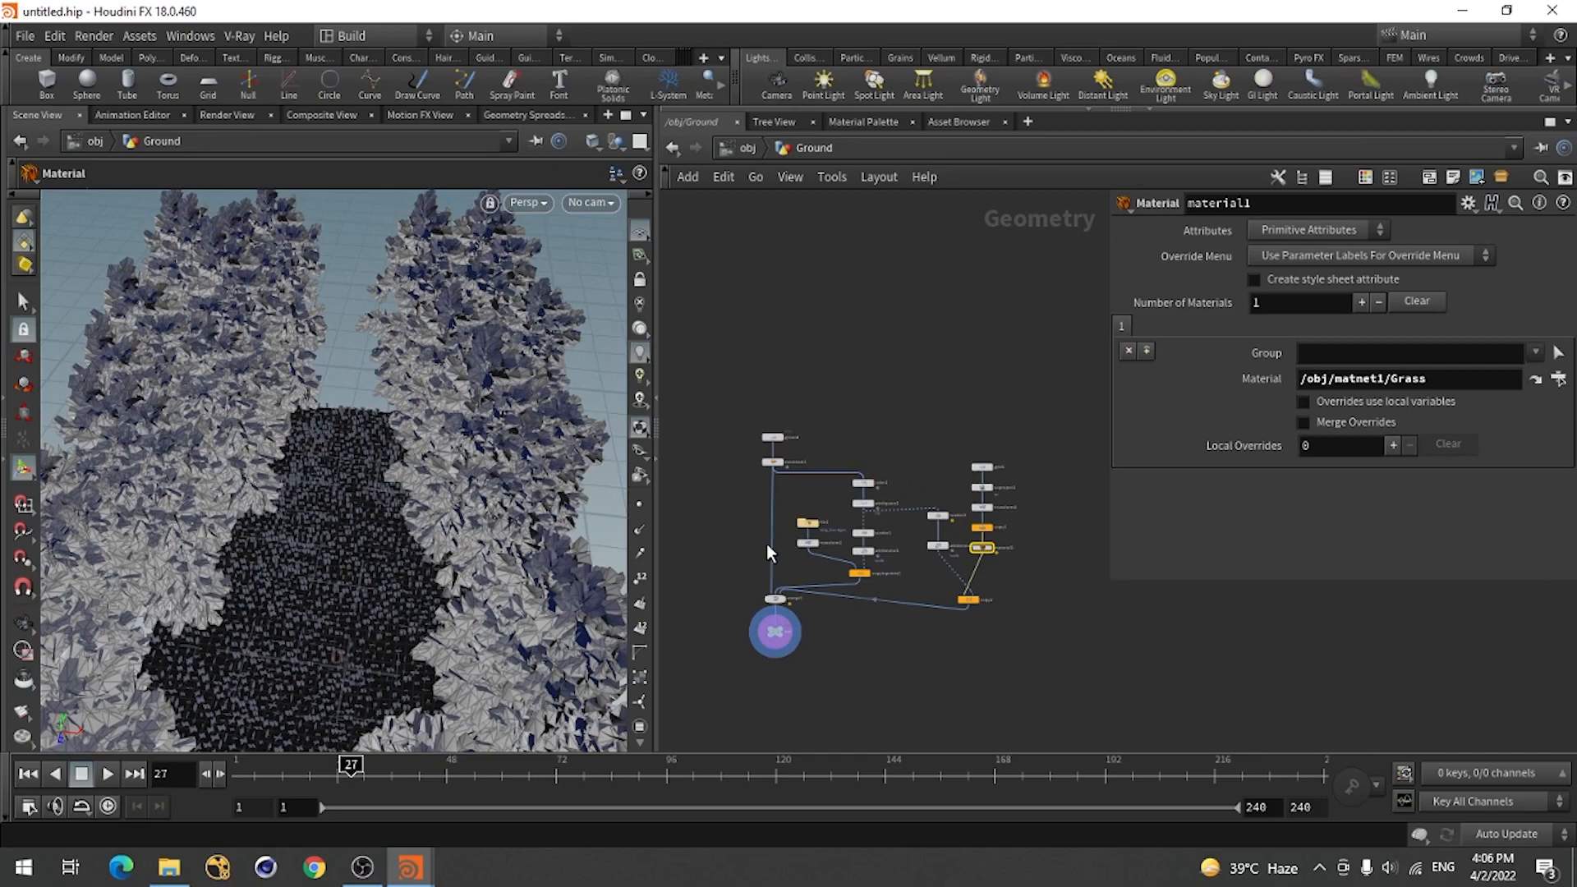
Add a File node in the free space beside the wire between mountain1 and merge1.
{"action": "scroll", "coordinate": [766, 543], "scroll_direction": "up", "scroll_amount": 4}
{"action": "scroll", "coordinate": [751, 537], "scroll_direction": "up", "scroll_amount": 3}
{"action": "scroll", "coordinate": [767, 544], "scroll_direction": "down", "scroll_amount": 2}
{"action": "middle_click_drag", "start_coordinate": [732, 534], "coordinate": [786, 479]}
{"action": "key", "text": "Tab"}
{"action": "type", "text": "r"}
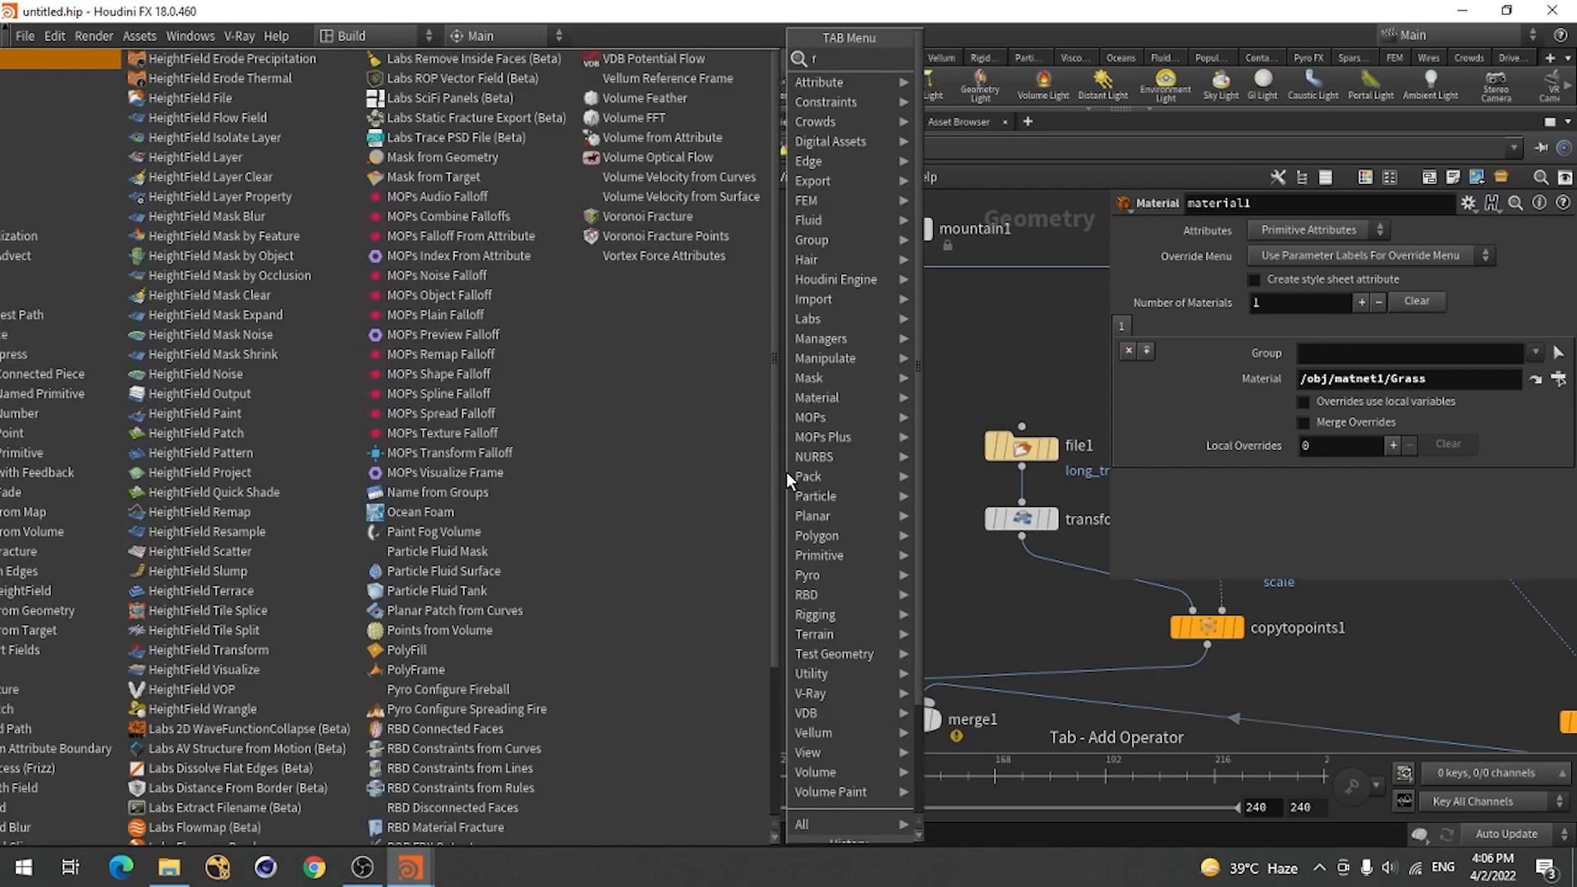
{"action": "type", "text": "ile"}
{"action": "left_click", "coordinate": [962, 60]}
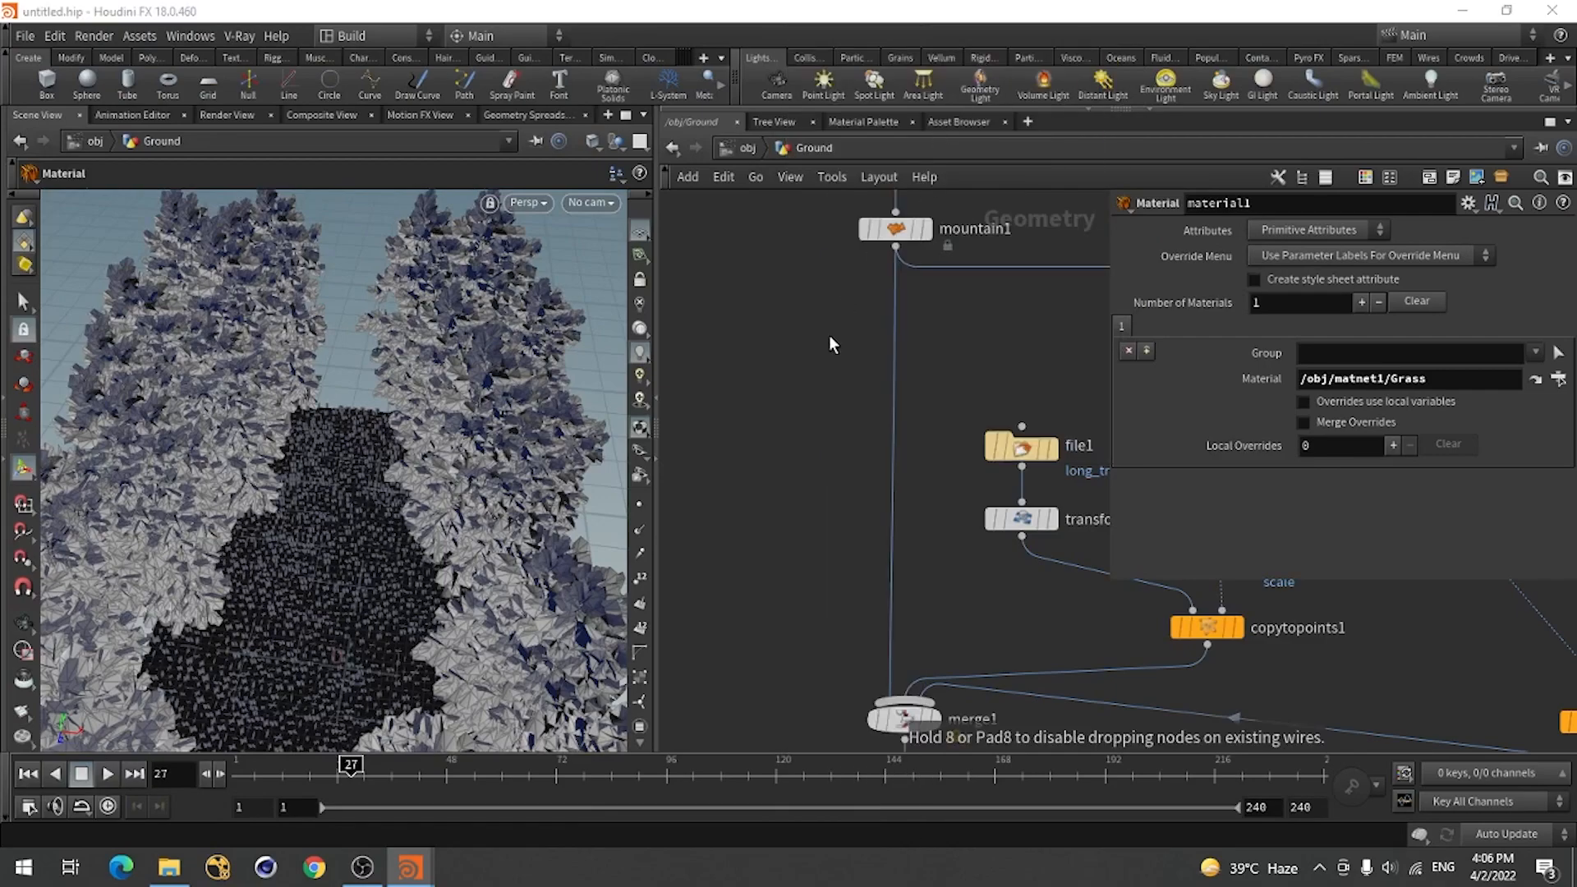
{"action": "left_click", "coordinate": [742, 417]}
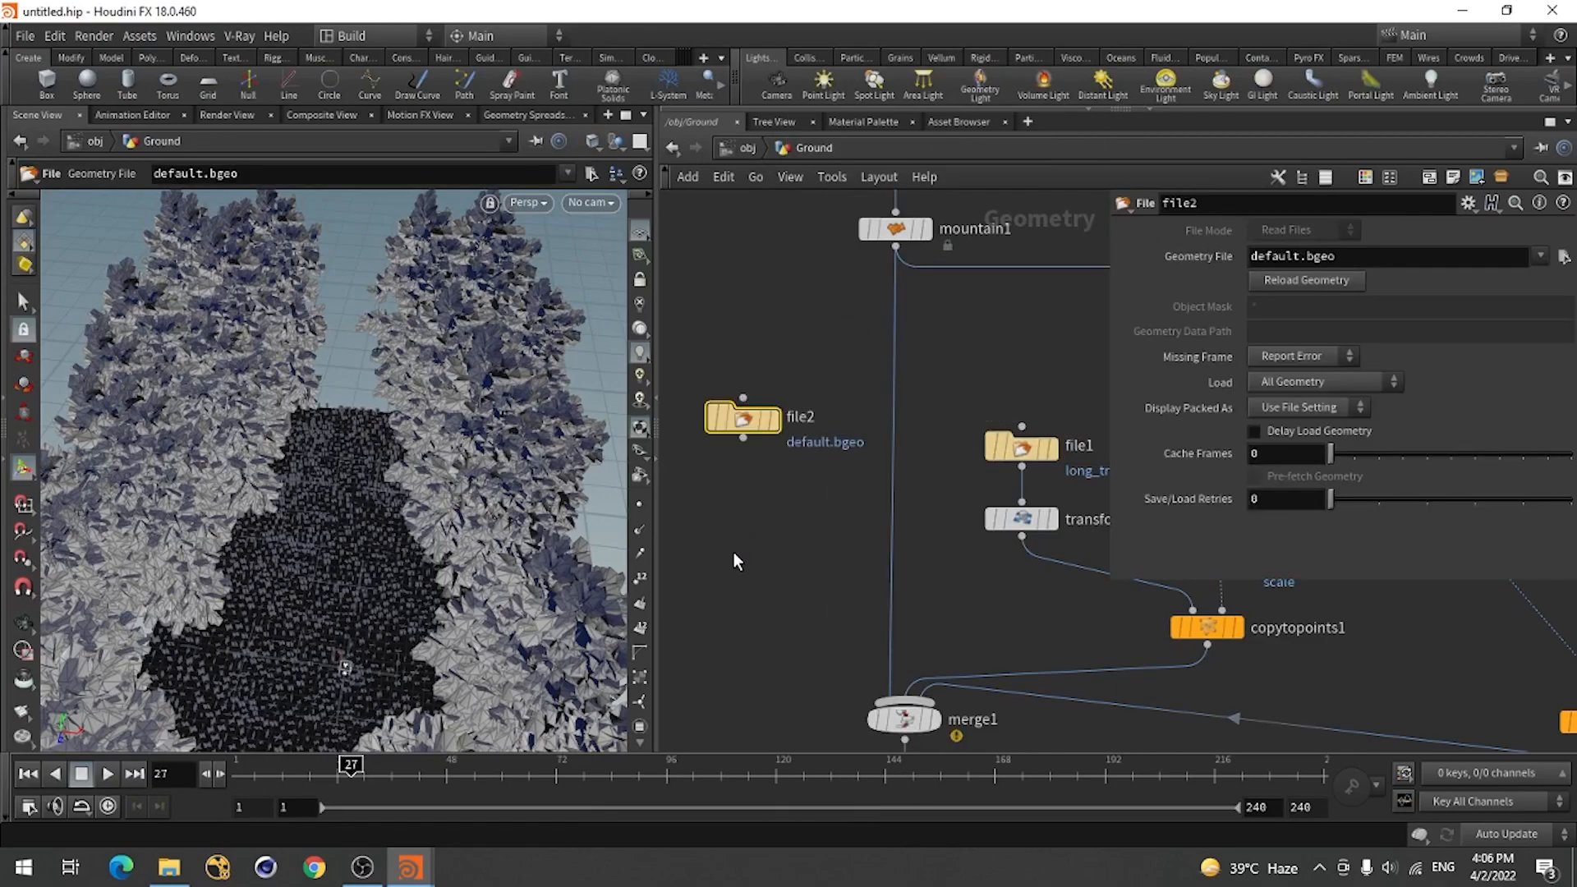
Load tree.bgeo from the Desktop into the file2 node and connect it to merge1.
{"action": "left_click", "coordinate": [1564, 257]}
{"action": "left_click", "coordinate": [1095, 153]}
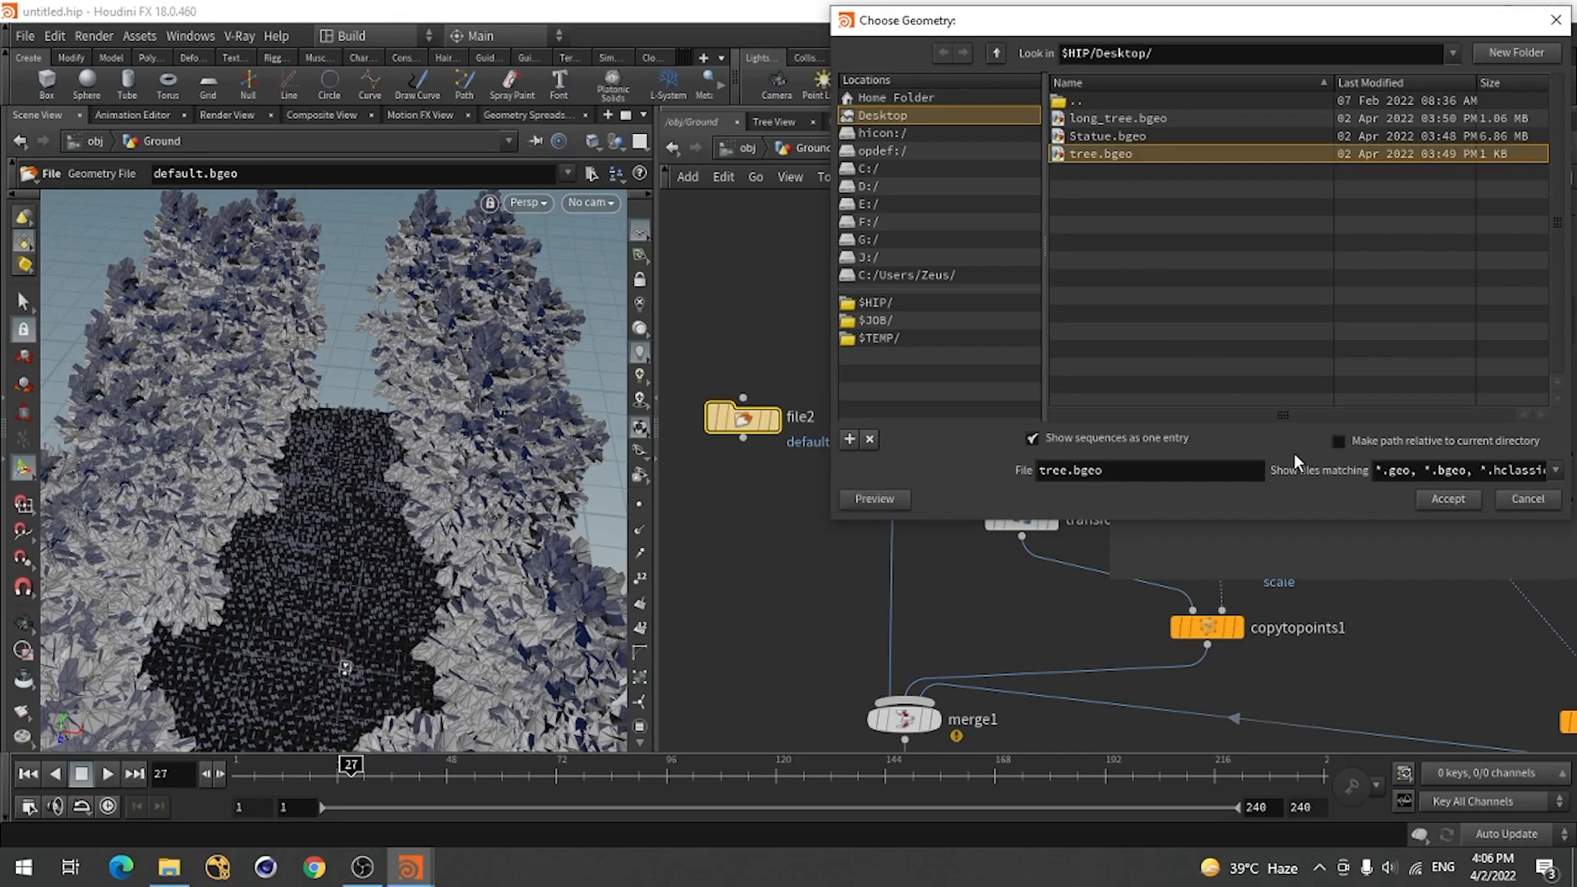
{"action": "left_click", "coordinate": [1447, 499]}
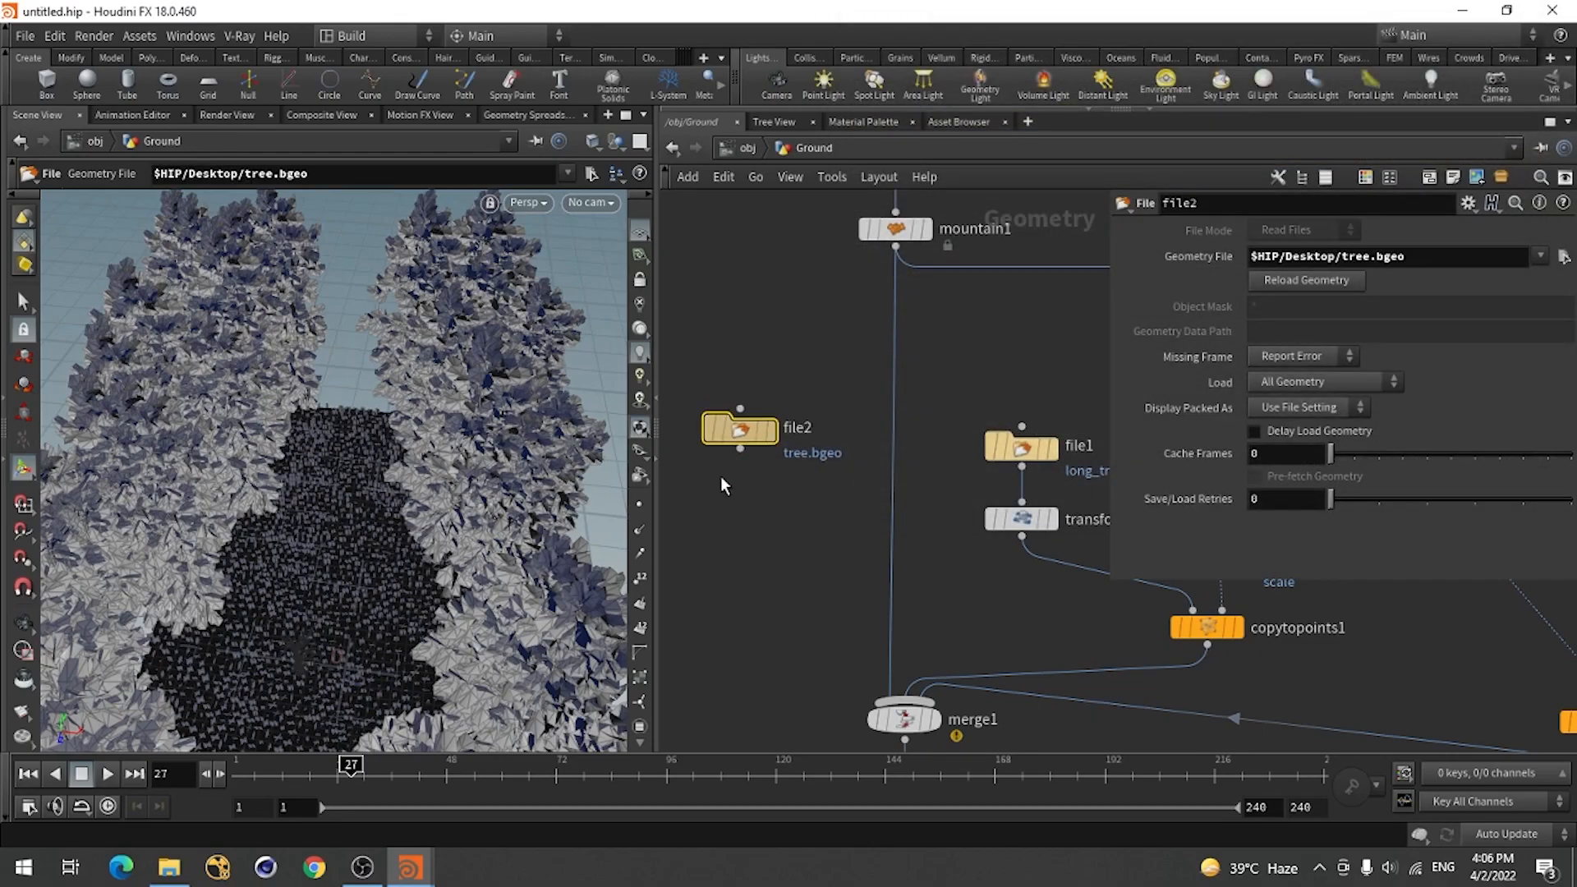
{"action": "left_click", "coordinate": [745, 463]}
{"action": "left_click", "coordinate": [932, 646]}
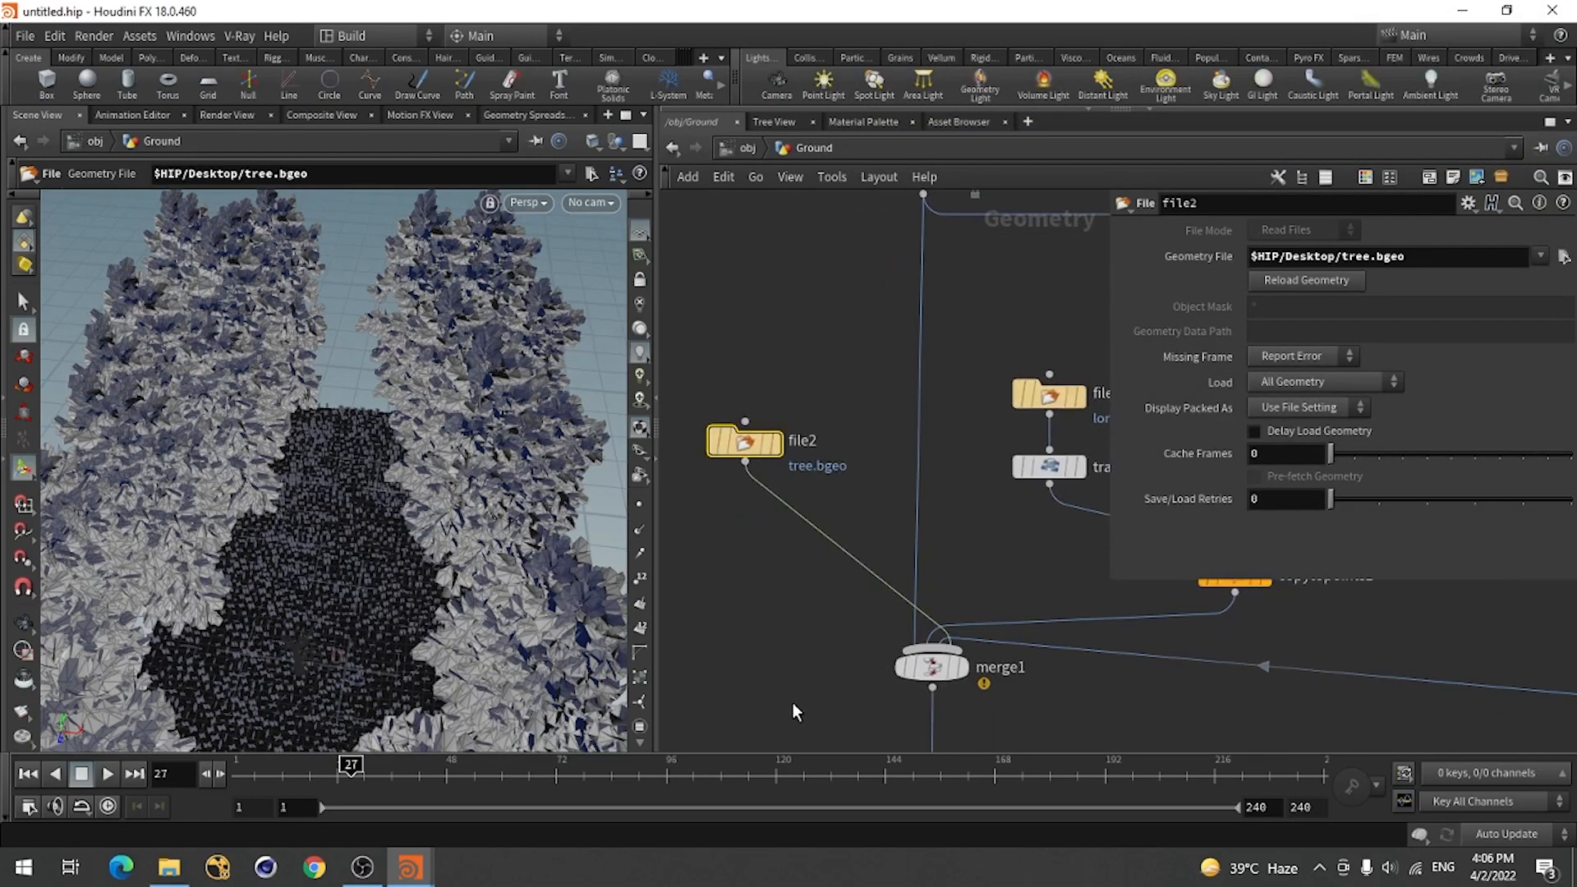
Examine the imported bare tree from ground level to compare its size with the surrounding trees and grass.
{"action": "key", "text": "Escape"}
{"action": "left_click_drag", "start_coordinate": [320, 584], "coordinate": [387, 556]}
{"action": "mouse_move", "coordinate": [387, 555]}
{"action": "right_mouse_down"}
{"action": "mouse_move", "coordinate": [401, 524]}
{"action": "mouse_move", "coordinate": [367, 576]}
{"action": "right_mouse_up"}
{"action": "left_click_drag", "start_coordinate": [400, 602], "coordinate": [499, 551]}
{"action": "right_click_drag", "start_coordinate": [499, 552], "coordinate": [392, 563]}
{"action": "key", "text": "Escape"}
{"action": "left_click_drag", "start_coordinate": [342, 591], "coordinate": [303, 531]}
{"action": "right_click_drag", "start_coordinate": [303, 531], "coordinate": [364, 656]}
{"action": "middle_click_drag", "start_coordinate": [466, 647], "coordinate": [292, 546]}
{"action": "right_click_drag", "start_coordinate": [292, 545], "coordinate": [626, 369]}
{"action": "middle_click_drag", "start_coordinate": [626, 369], "coordinate": [384, 475]}
{"action": "left_click_drag", "start_coordinate": [385, 474], "coordinate": [362, 452]}
{"action": "right_click_drag", "start_coordinate": [436, 429], "coordinate": [507, 537]}
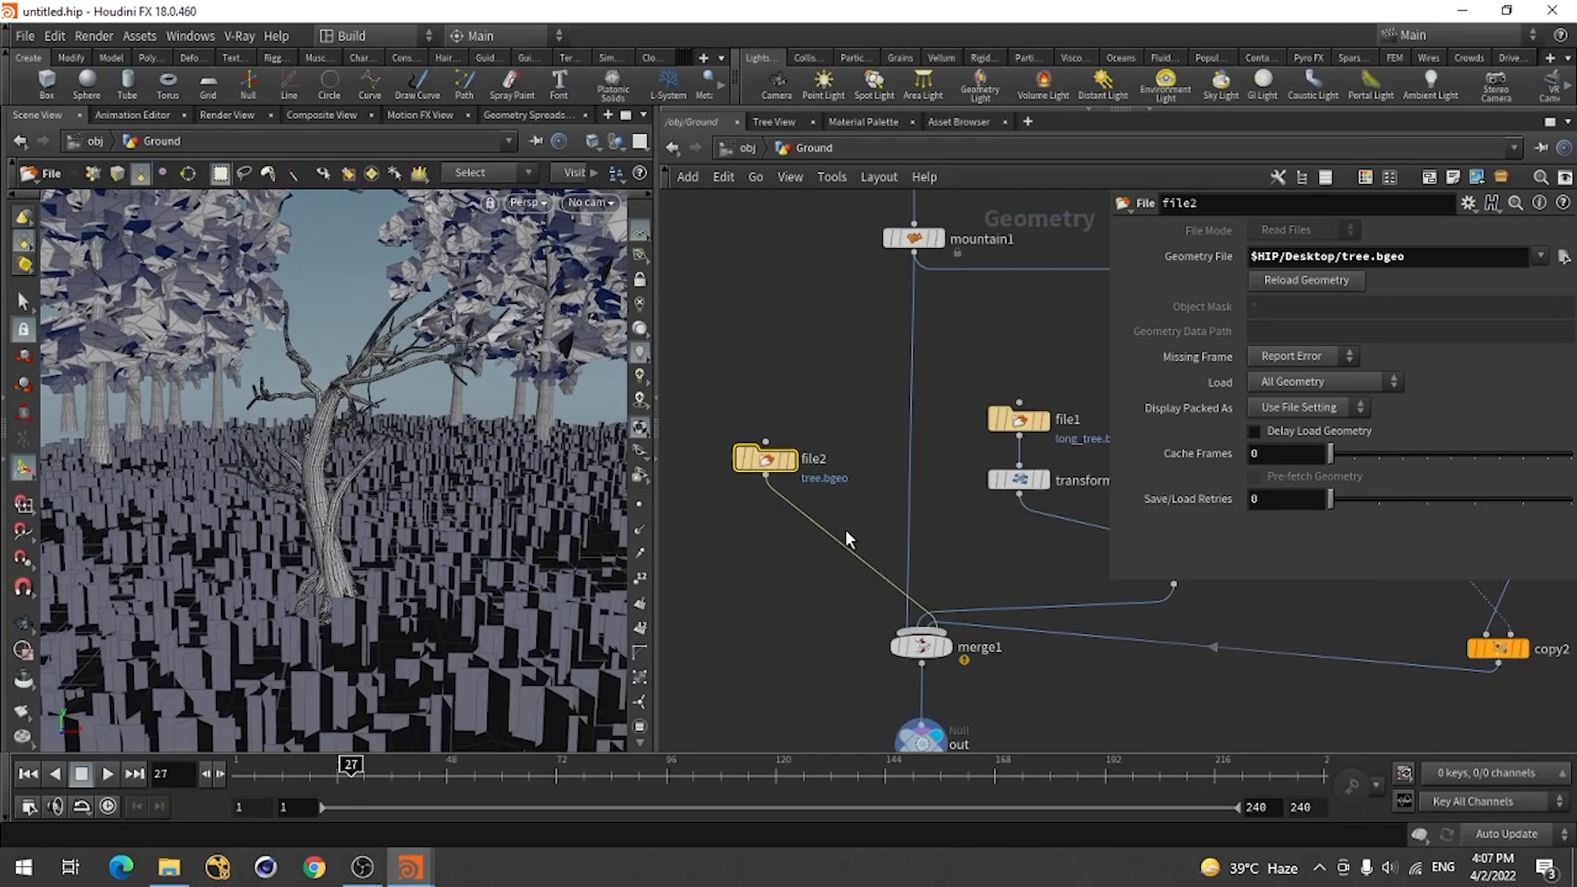
Set the Uniform Scale of transform1, below the long_tree.bgeo file node, to .05 and check the trees.
{"action": "scroll", "coordinate": [846, 532], "scroll_direction": "down", "scroll_amount": 5}
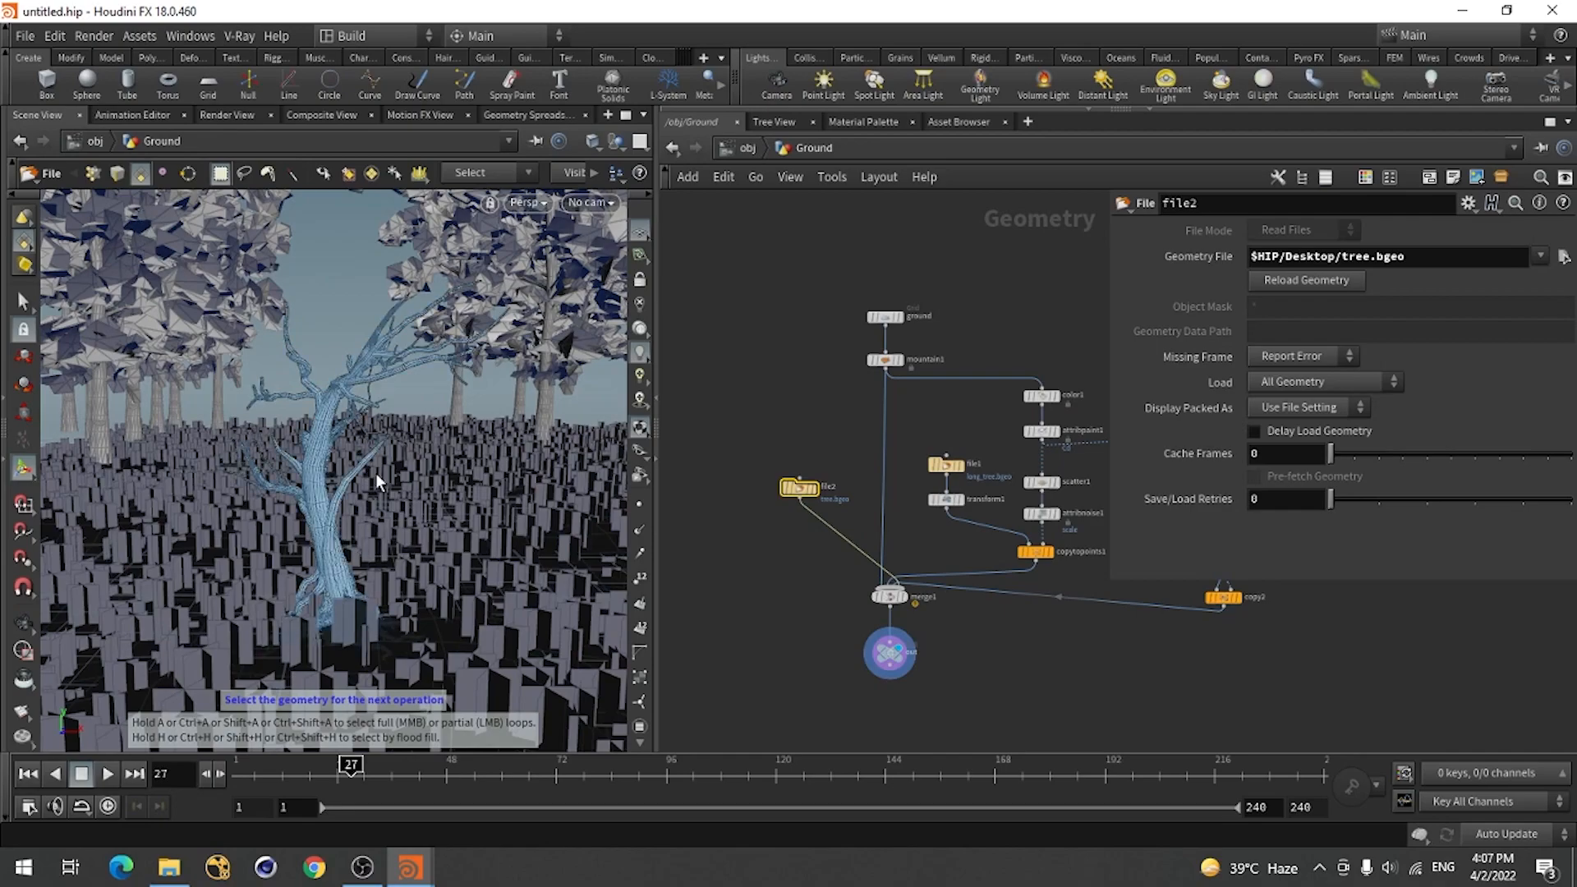
{"action": "key", "text": "l"}
{"action": "scroll", "coordinate": [944, 624], "scroll_direction": "up", "scroll_amount": 6}
{"action": "scroll", "coordinate": [802, 464], "scroll_direction": "down", "scroll_amount": 8}
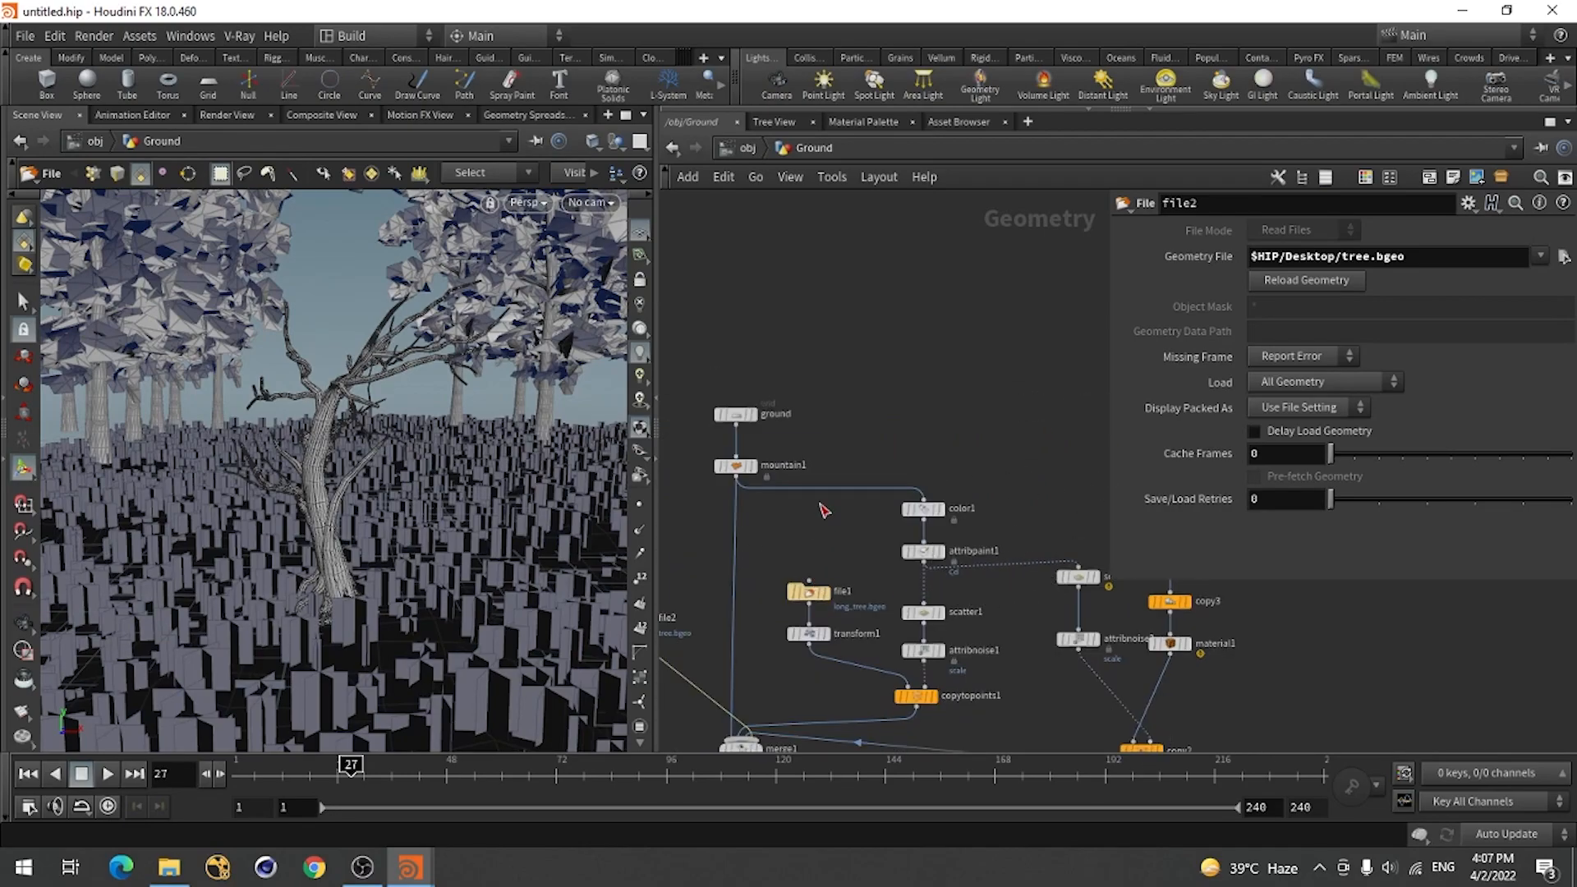
{"action": "scroll", "coordinate": [847, 539], "scroll_direction": "up", "scroll_amount": 4}
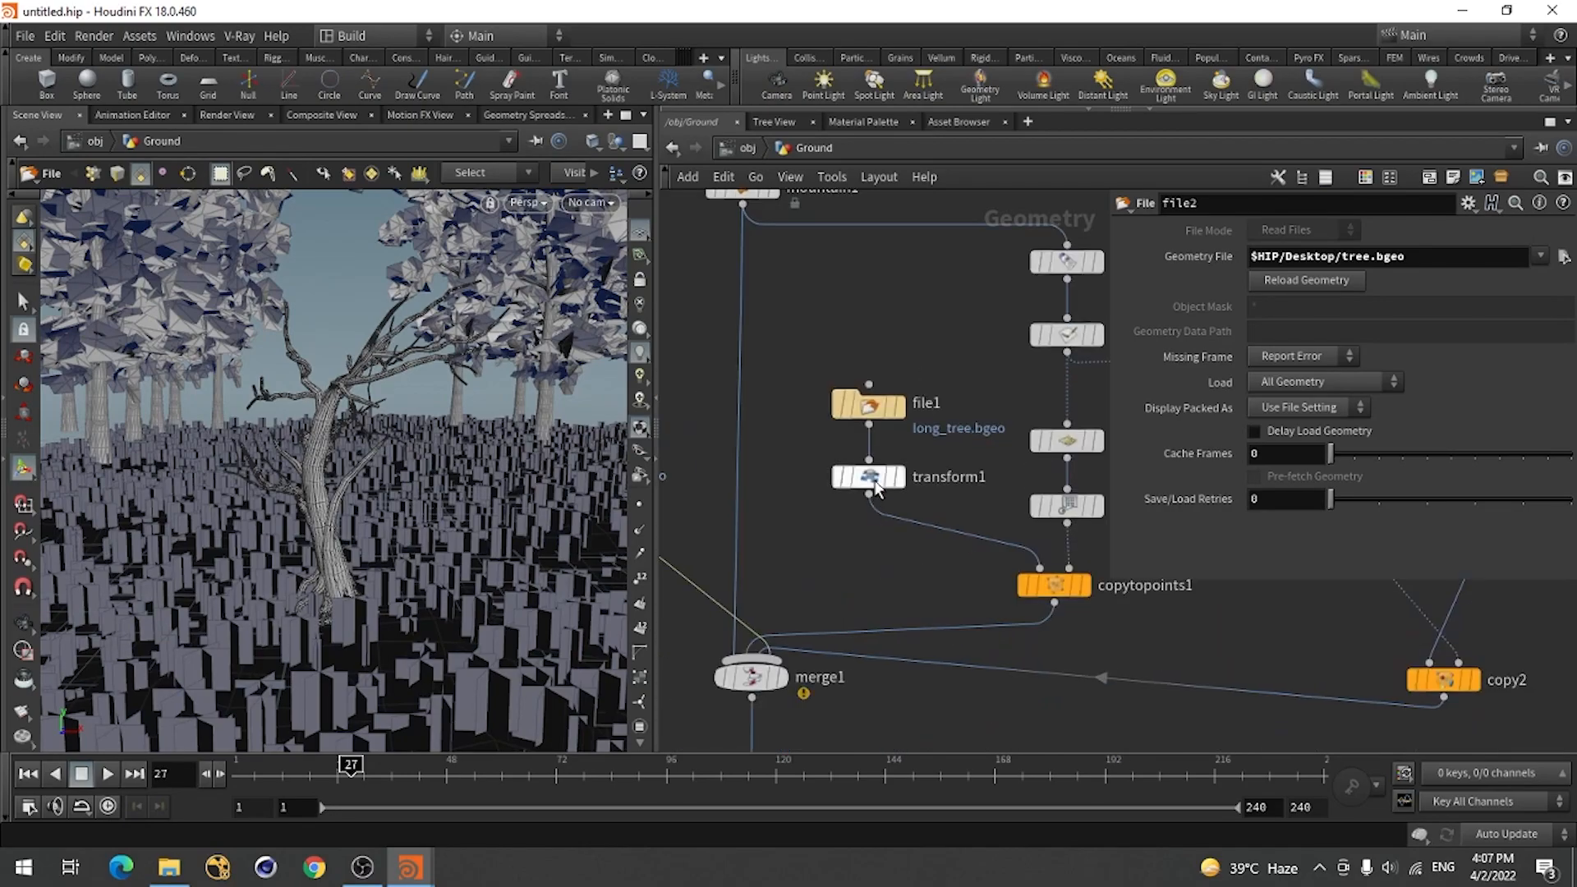
{"action": "left_click", "coordinate": [868, 476]}
{"action": "left_click", "coordinate": [1298, 407]}
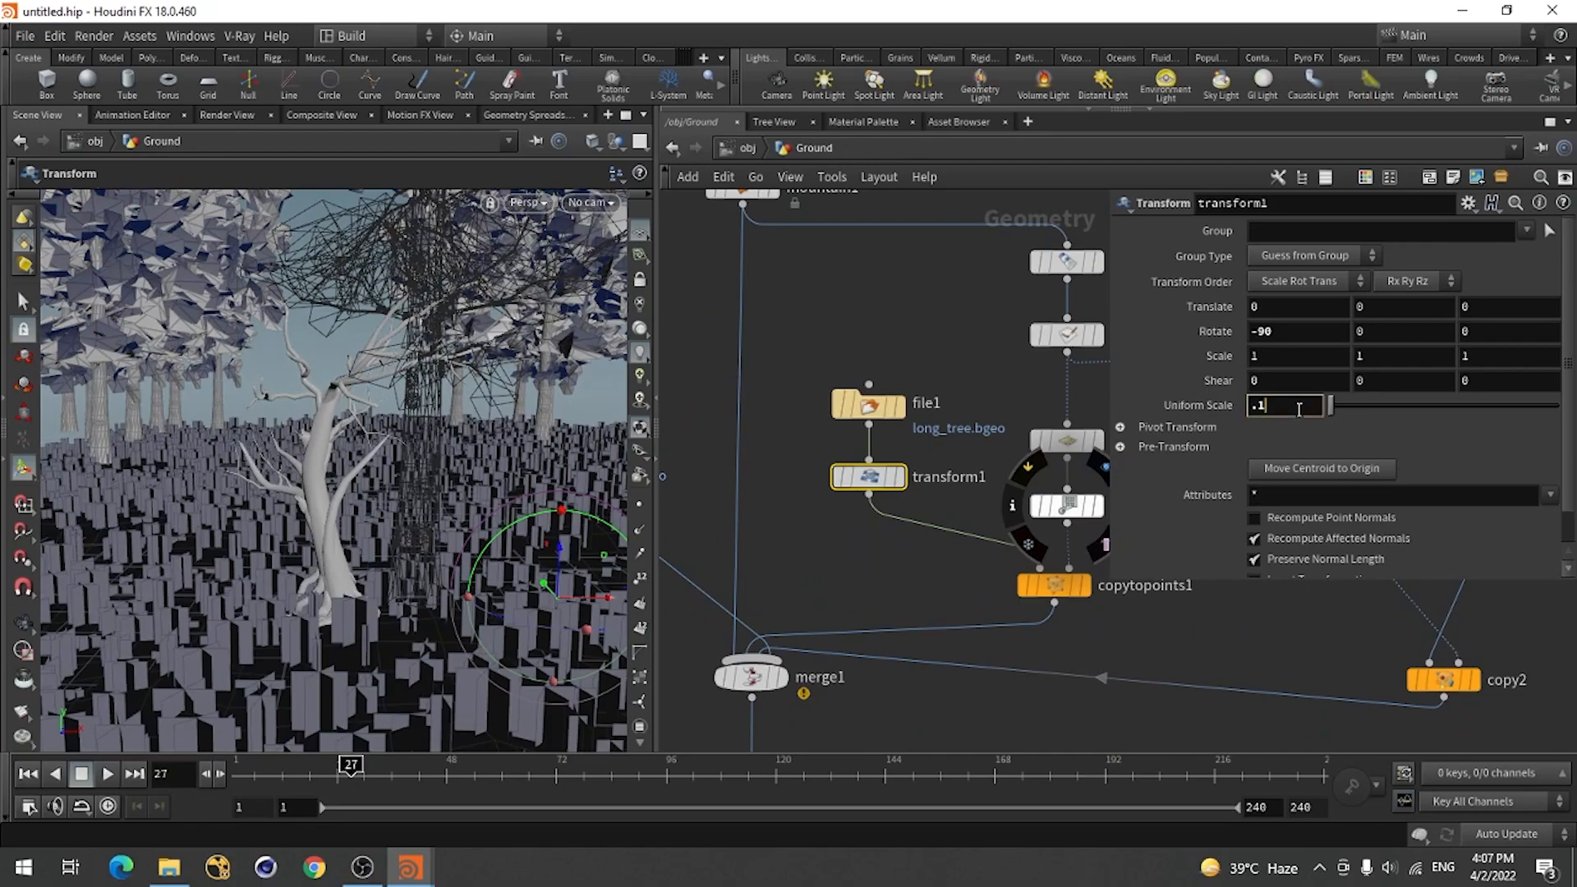
{"action": "type", "text": ".05"}
{"action": "key", "text": "Return"}
{"action": "key", "text": "Escape"}
{"action": "left_click_drag", "start_coordinate": [224, 432], "coordinate": [398, 398]}
{"action": "scroll", "coordinate": [397, 397], "scroll_direction": "up", "scroll_amount": 5}
{"action": "key", "text": "Return"}
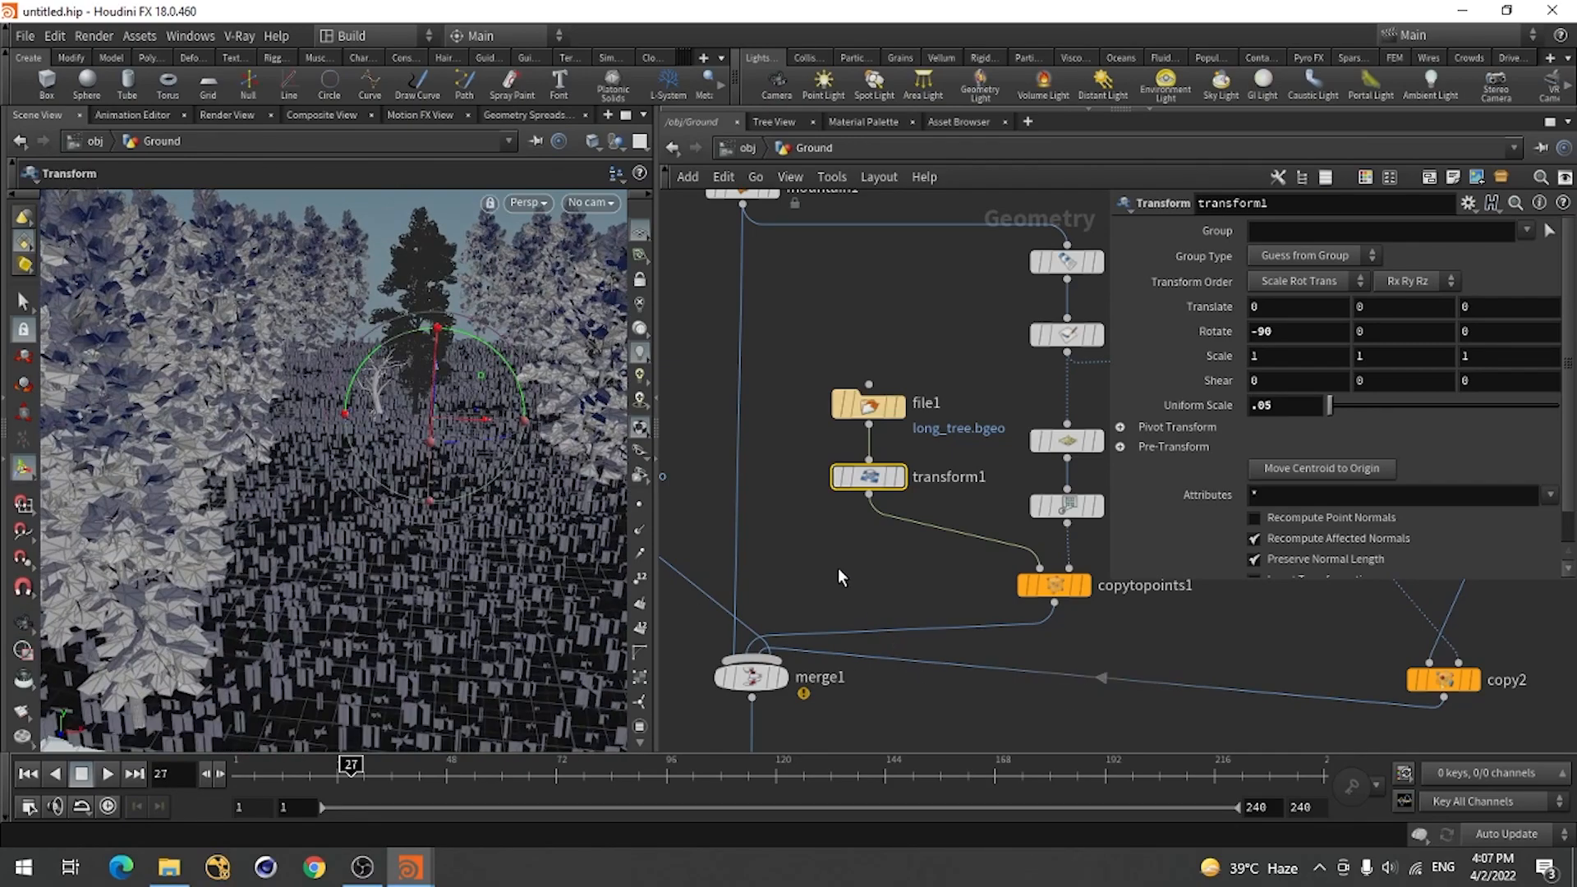
Insert a Transform node on the wire between file2 and merge1 and align it below file2.
{"action": "scroll", "coordinate": [893, 517], "scroll_direction": "down", "scroll_amount": 5}
{"action": "scroll", "coordinate": [717, 520], "scroll_direction": "up", "scroll_amount": 5}
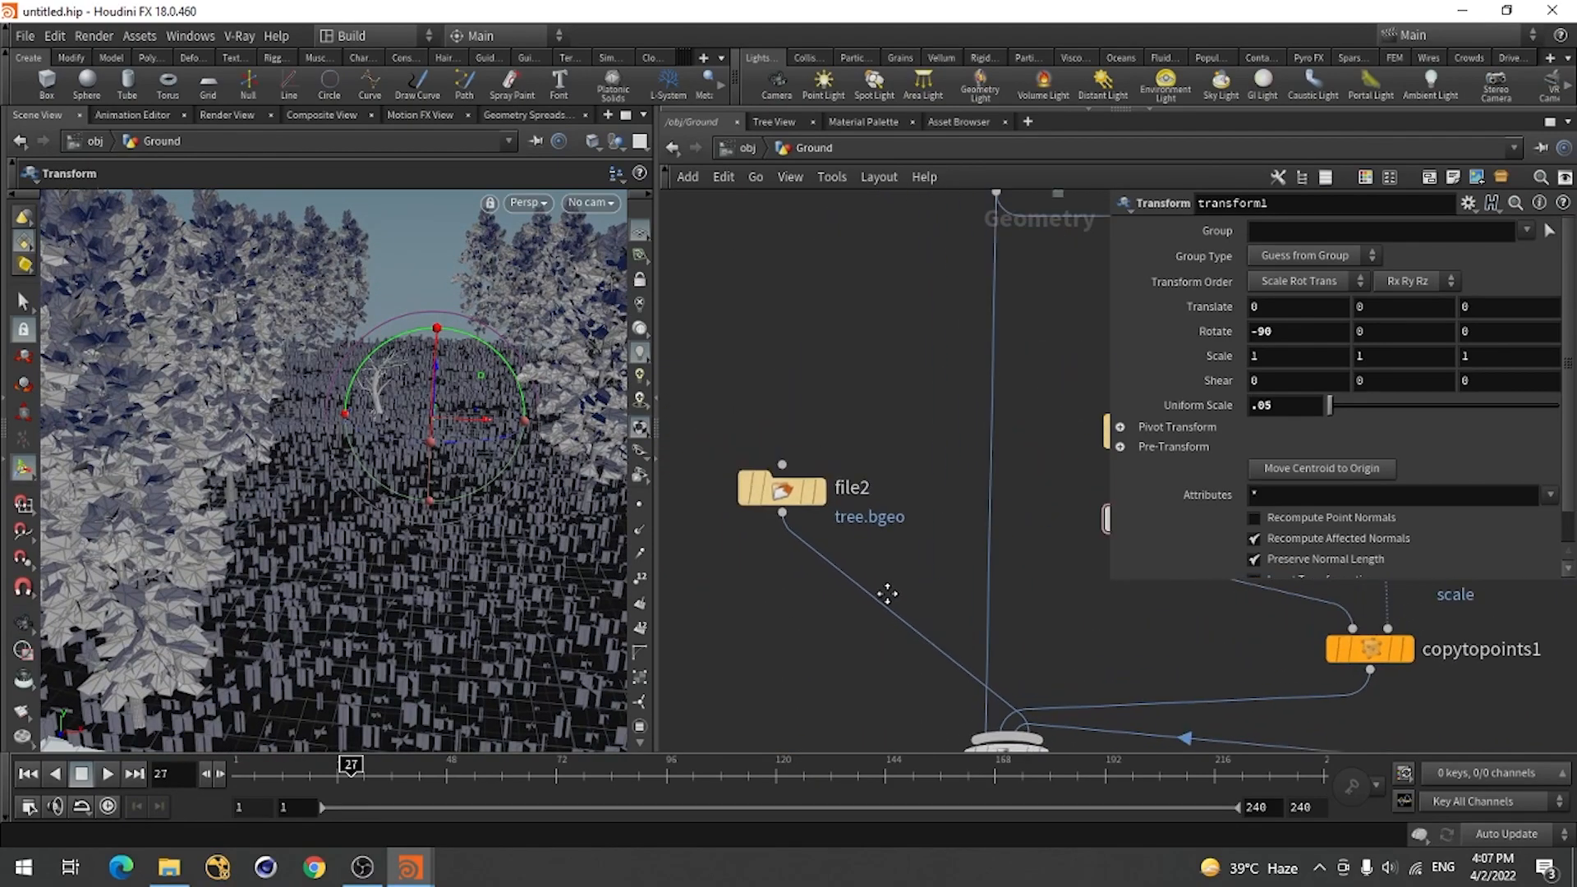
{"action": "left_click", "coordinate": [776, 485]}
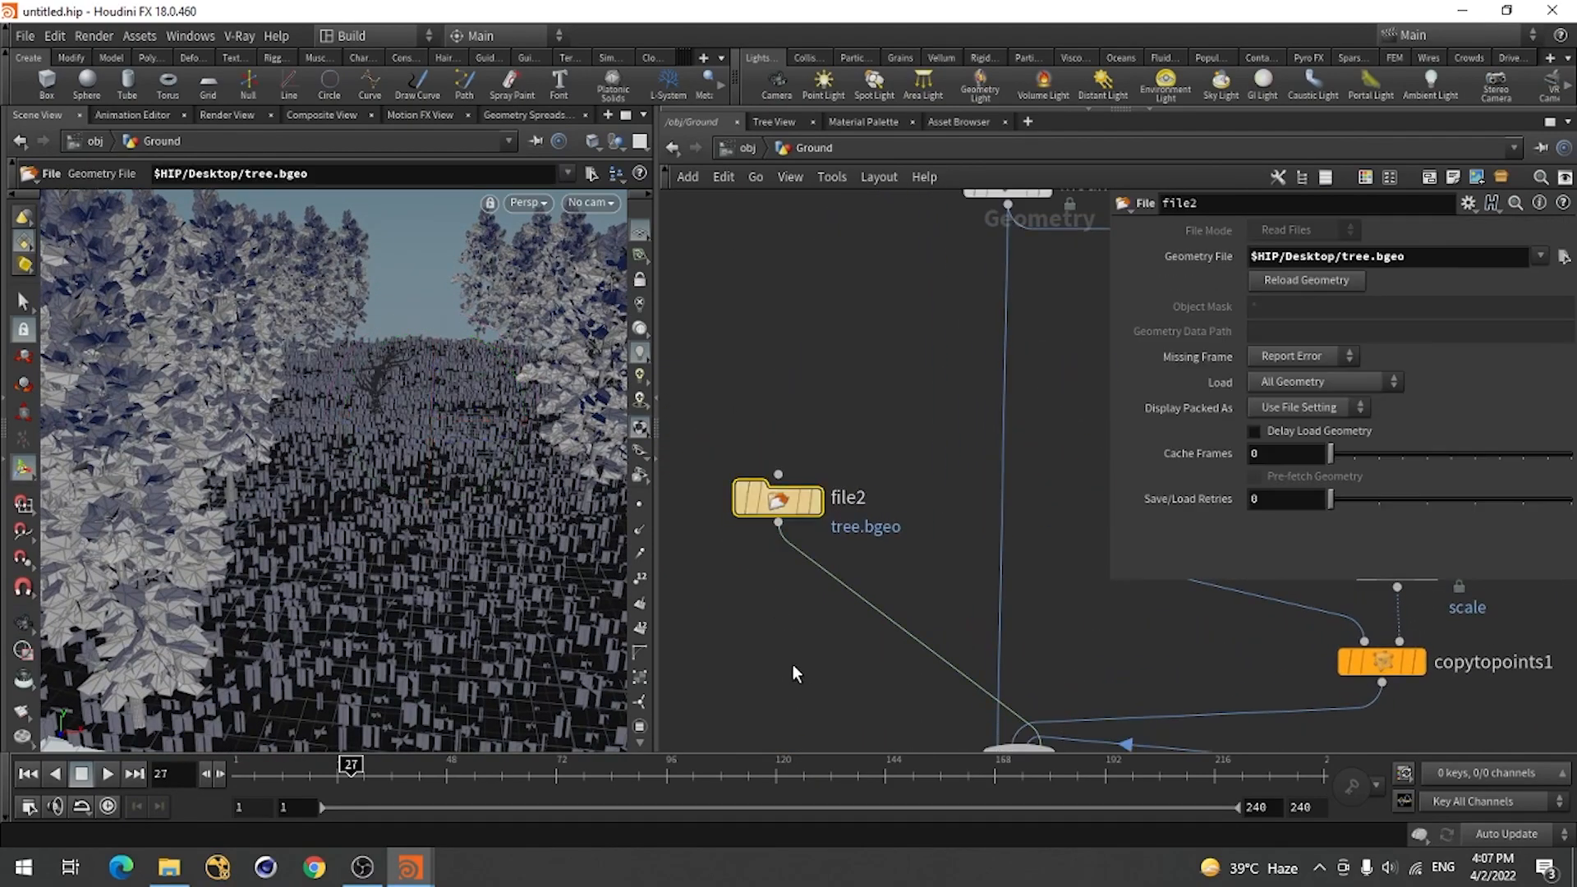
{"action": "key", "text": "Tab"}
{"action": "type", "text": "tran"}
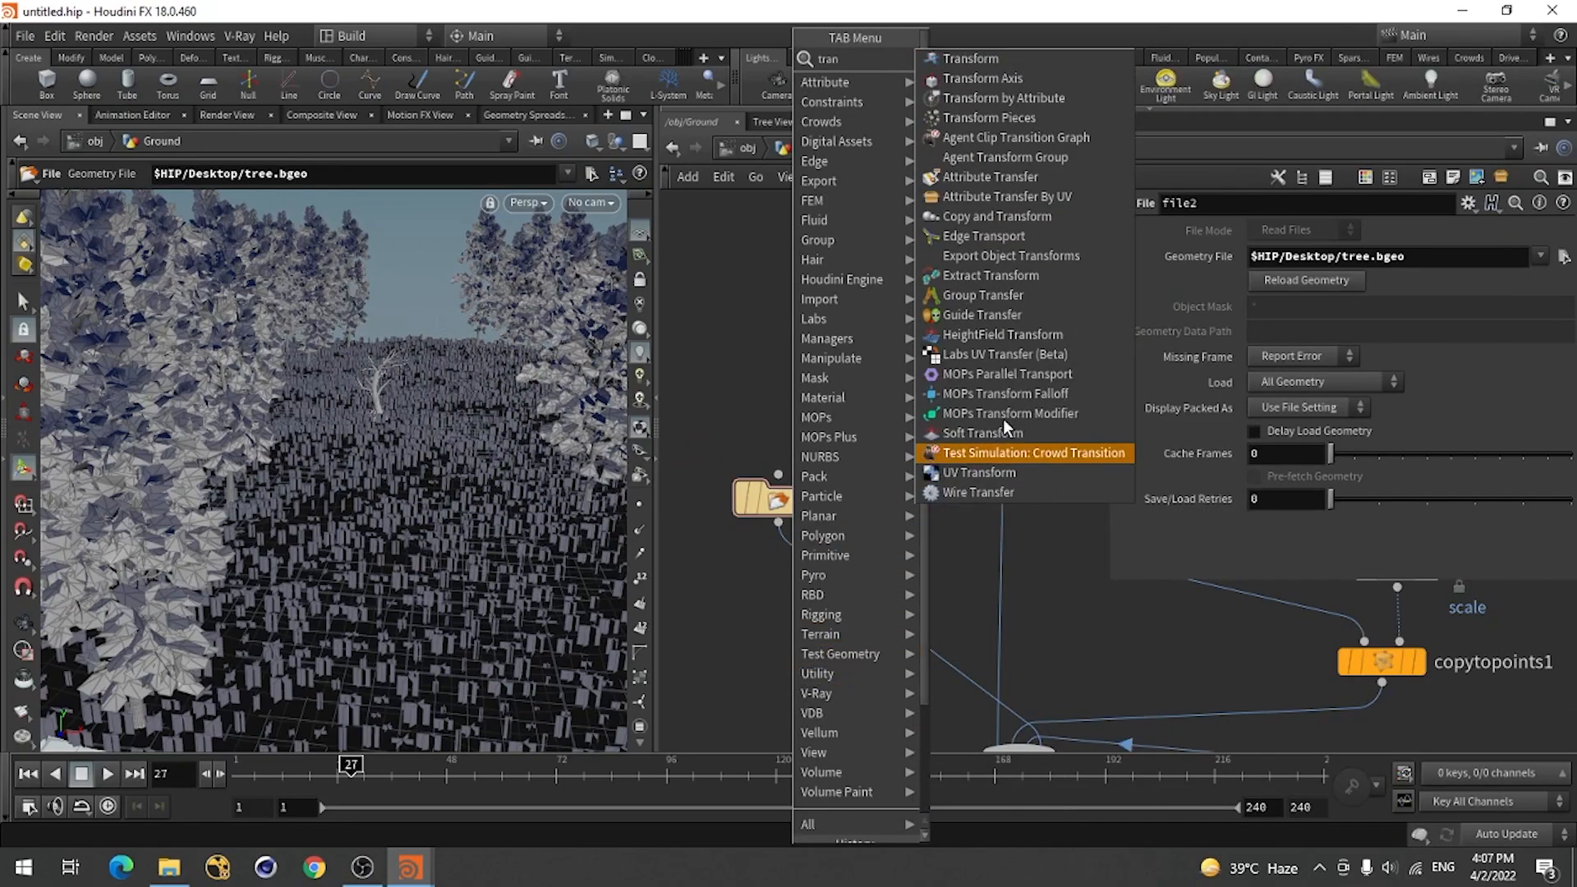
{"action": "left_click", "coordinate": [1041, 58]}
{"action": "left_click", "coordinate": [867, 610]}
{"action": "left_click_drag", "start_coordinate": [871, 616], "coordinate": [769, 665]}
{"action": "middle_click_drag", "start_coordinate": [803, 719], "coordinate": [835, 593]}
{"action": "left_click_drag", "start_coordinate": [798, 535], "coordinate": [813, 524]}
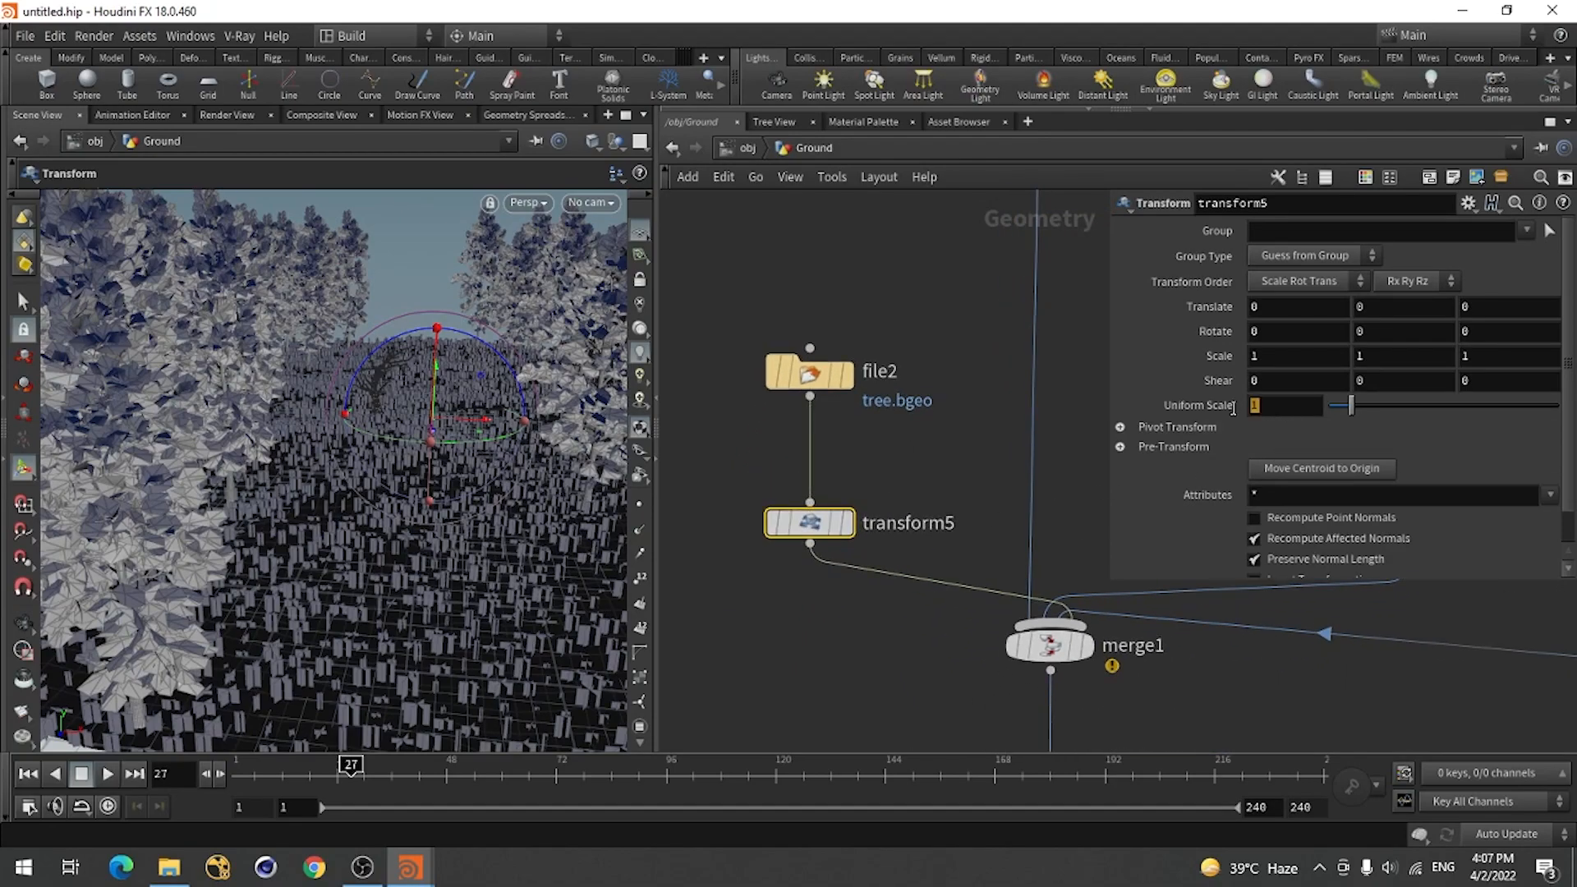
Set the bare tree's Uniform Scale to 5 and check it against the whole ground.
{"action": "type", "text": "5"}
{"action": "key", "text": "Return"}
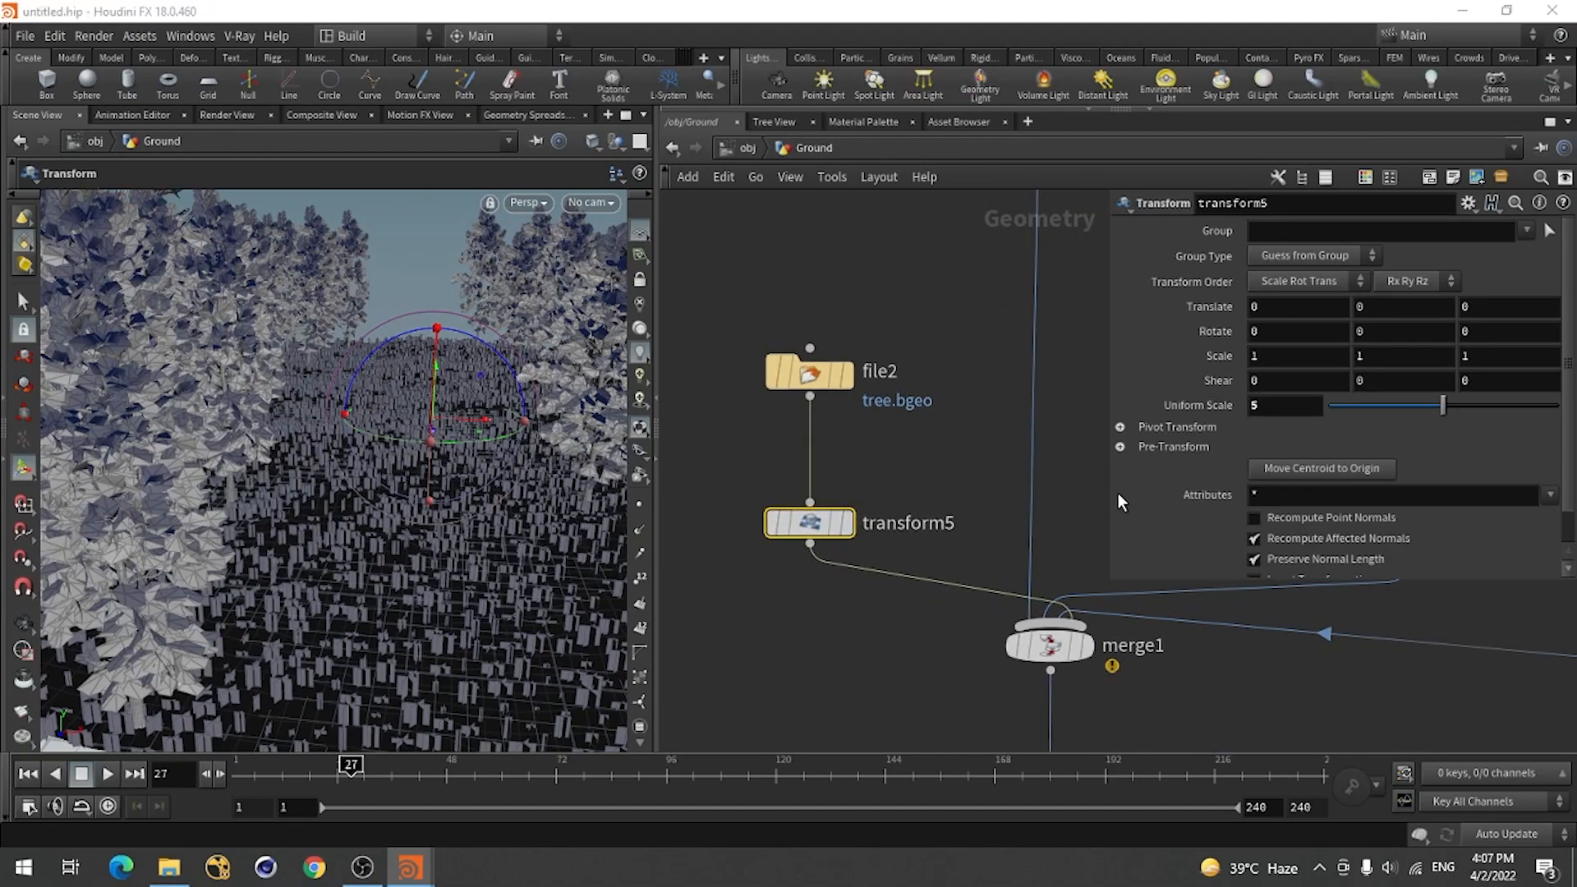
{"action": "left_click_drag", "start_coordinate": [348, 490], "coordinate": [352, 514], "text": "alt"}
{"action": "right_click_drag", "start_coordinate": [352, 514], "coordinate": [210, 461], "text": "alt"}
{"action": "left_click_drag", "start_coordinate": [270, 499], "coordinate": [349, 549], "text": "alt"}
{"action": "scroll", "coordinate": [352, 545], "scroll_direction": "up", "scroll_amount": 4, "text": "alt"}
{"action": "middle_click_drag", "start_coordinate": [353, 545], "coordinate": [330, 550], "text": "alt"}
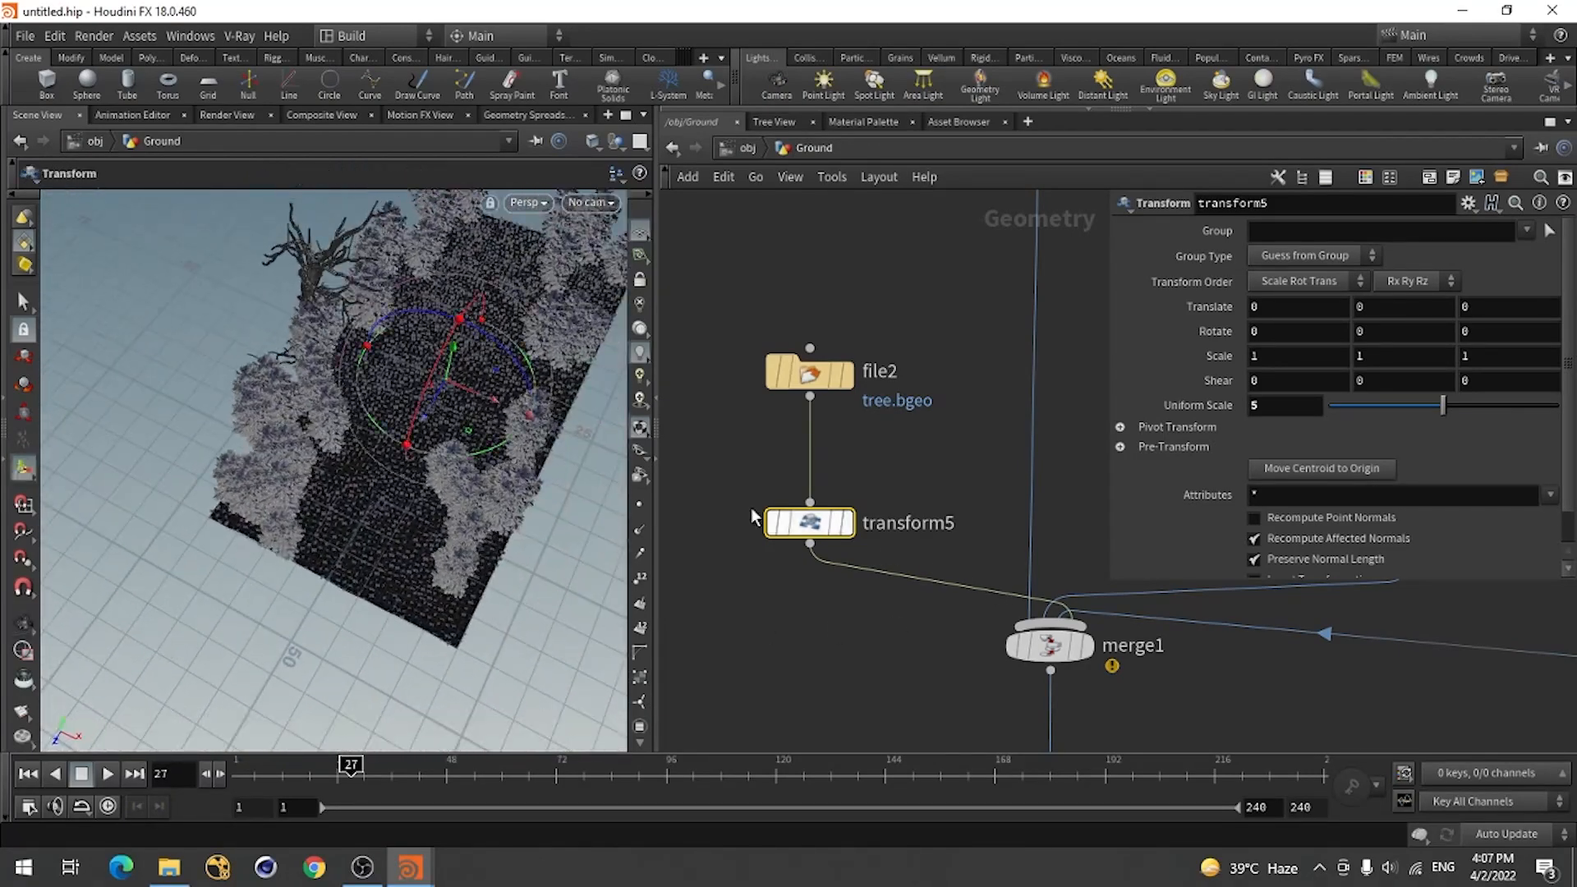
Move the bare tree's centroid to the origin and inspect where its trunk meets the ground.
{"action": "left_click", "coordinate": [1343, 465]}
{"action": "key", "text": "Escape"}
{"action": "left_click_drag", "start_coordinate": [345, 451], "coordinate": [354, 389]}
{"action": "scroll", "coordinate": [354, 389], "scroll_direction": "up", "scroll_amount": 10}
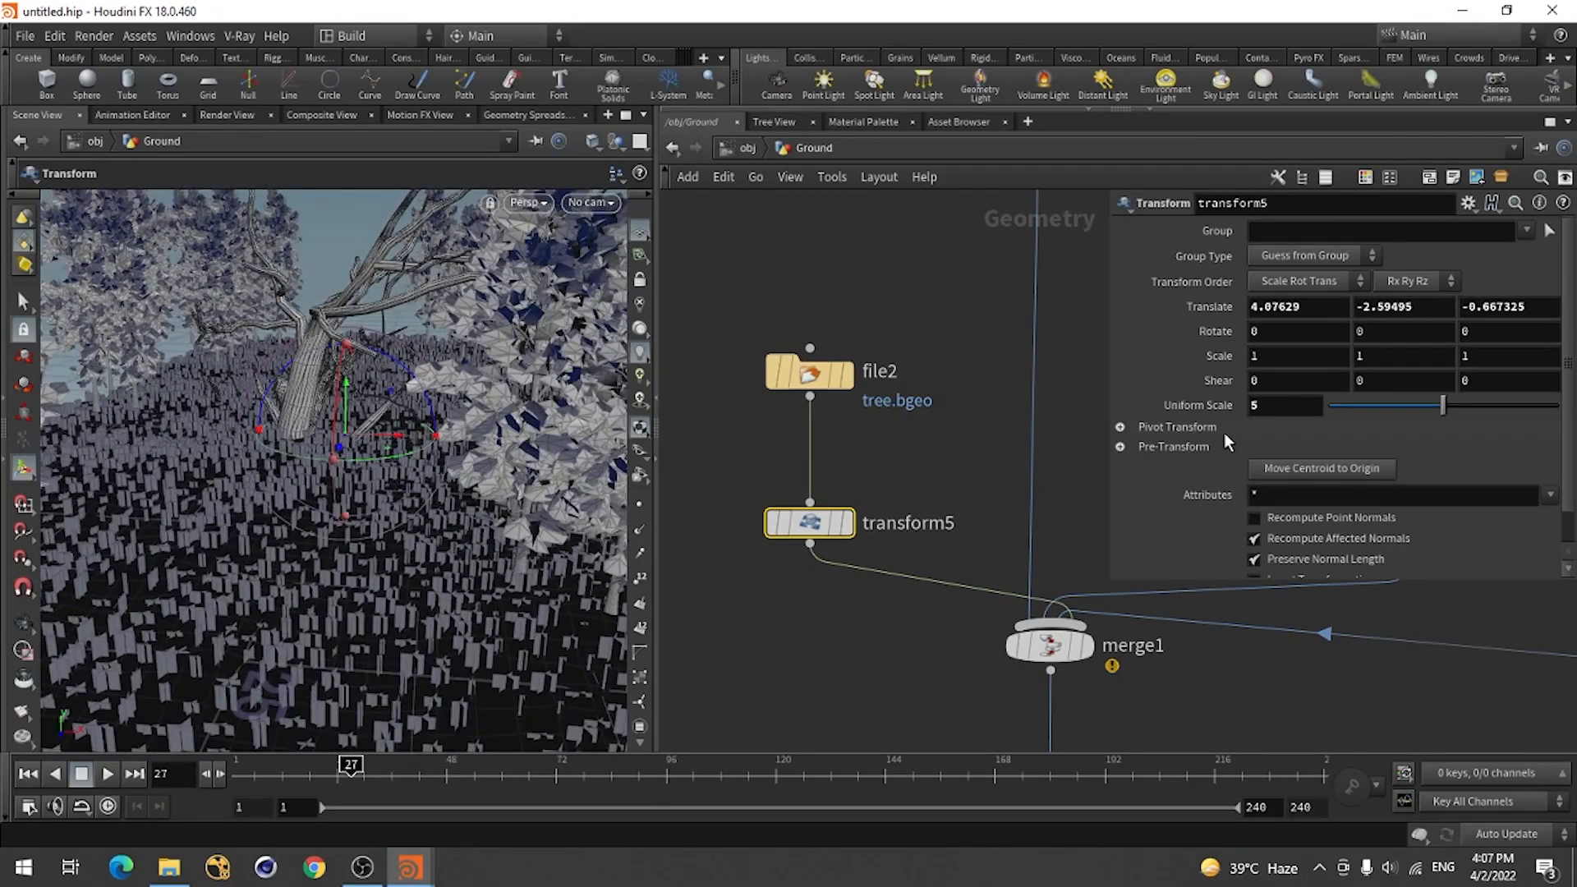
Set the bare tree's Uniform Scale to 4 and raise it to a Y translate of about 11.5.
{"action": "type", "text": "4"}
{"action": "key", "text": "Return"}
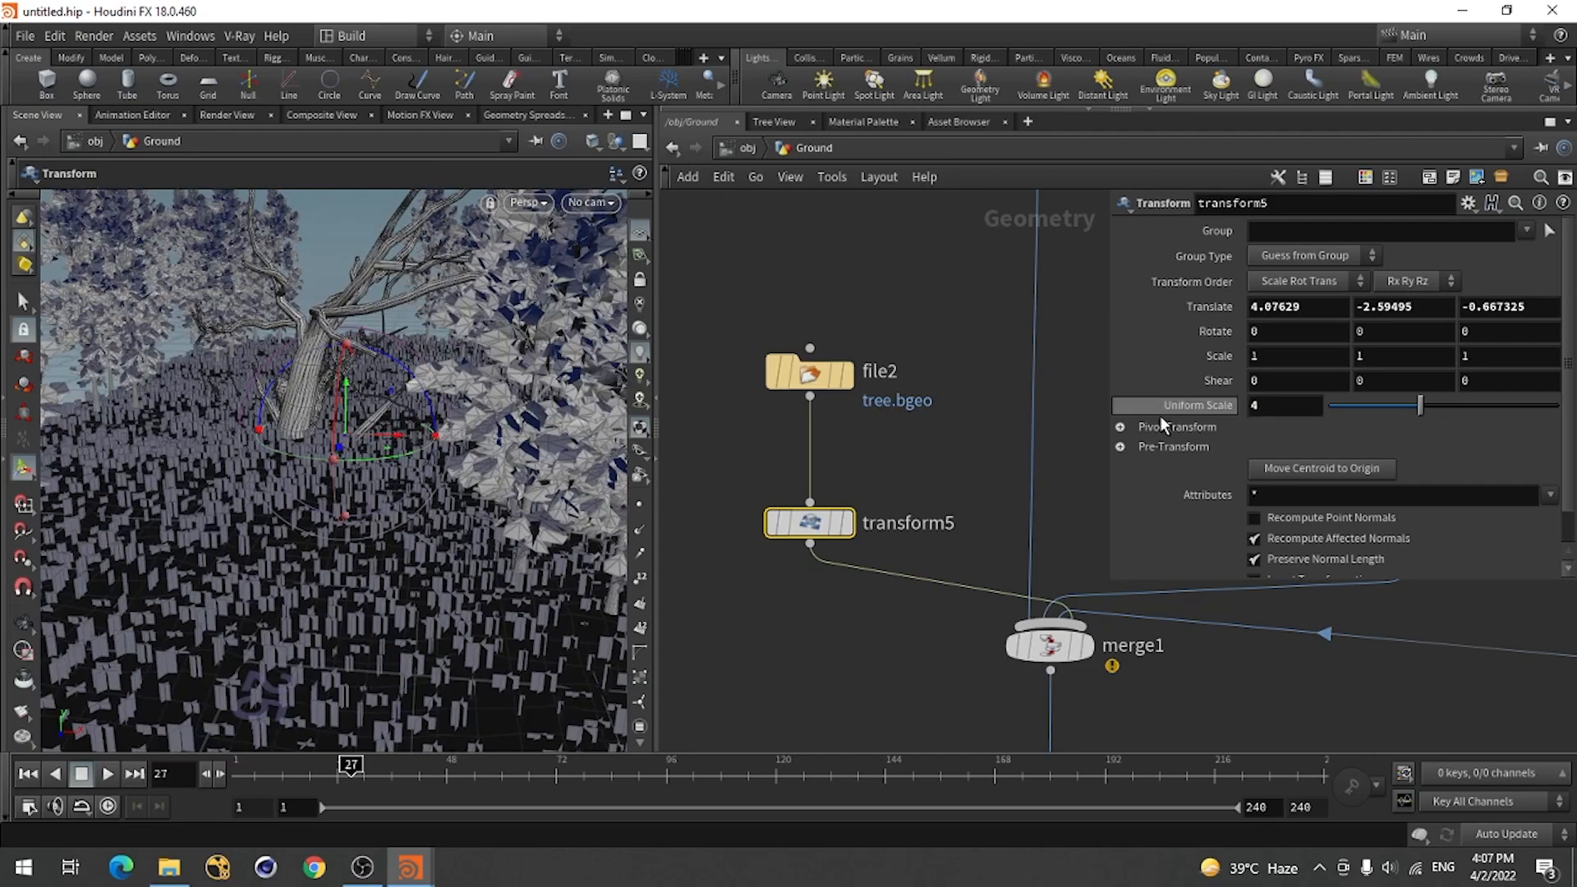
{"action": "key", "text": "space"}
{"action": "left_click_drag", "start_coordinate": [471, 552], "coordinate": [299, 478]}
{"action": "left_click_drag", "start_coordinate": [355, 423], "coordinate": [396, 222]}
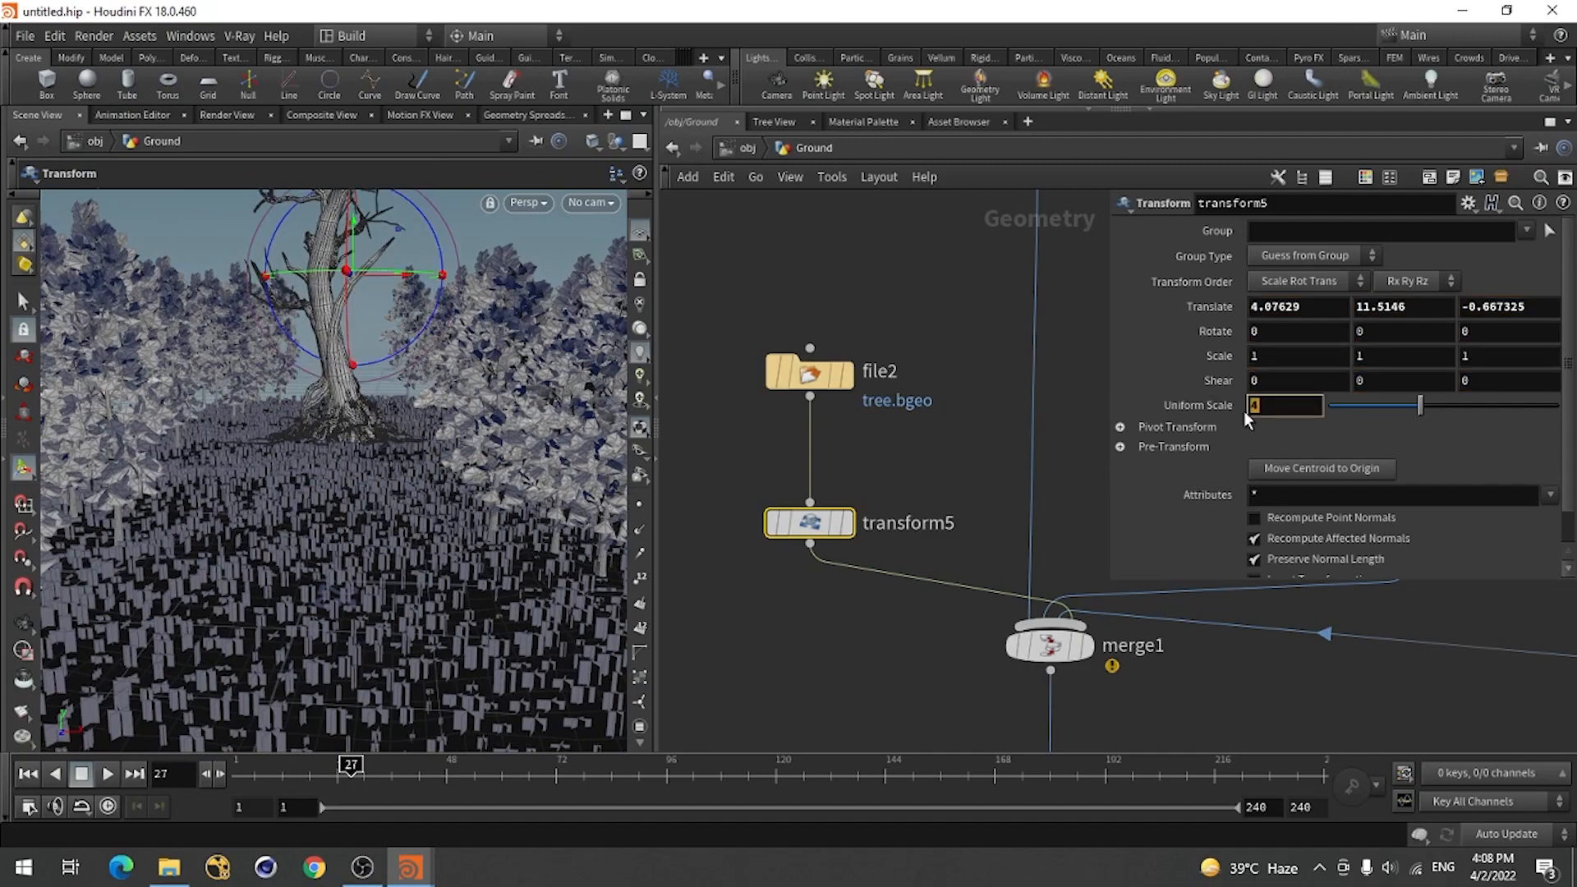
Set the bare tree's Uniform Scale to 2 and check its size between the tree rows.
{"action": "type", "text": "2"}
{"action": "key", "text": "Return"}
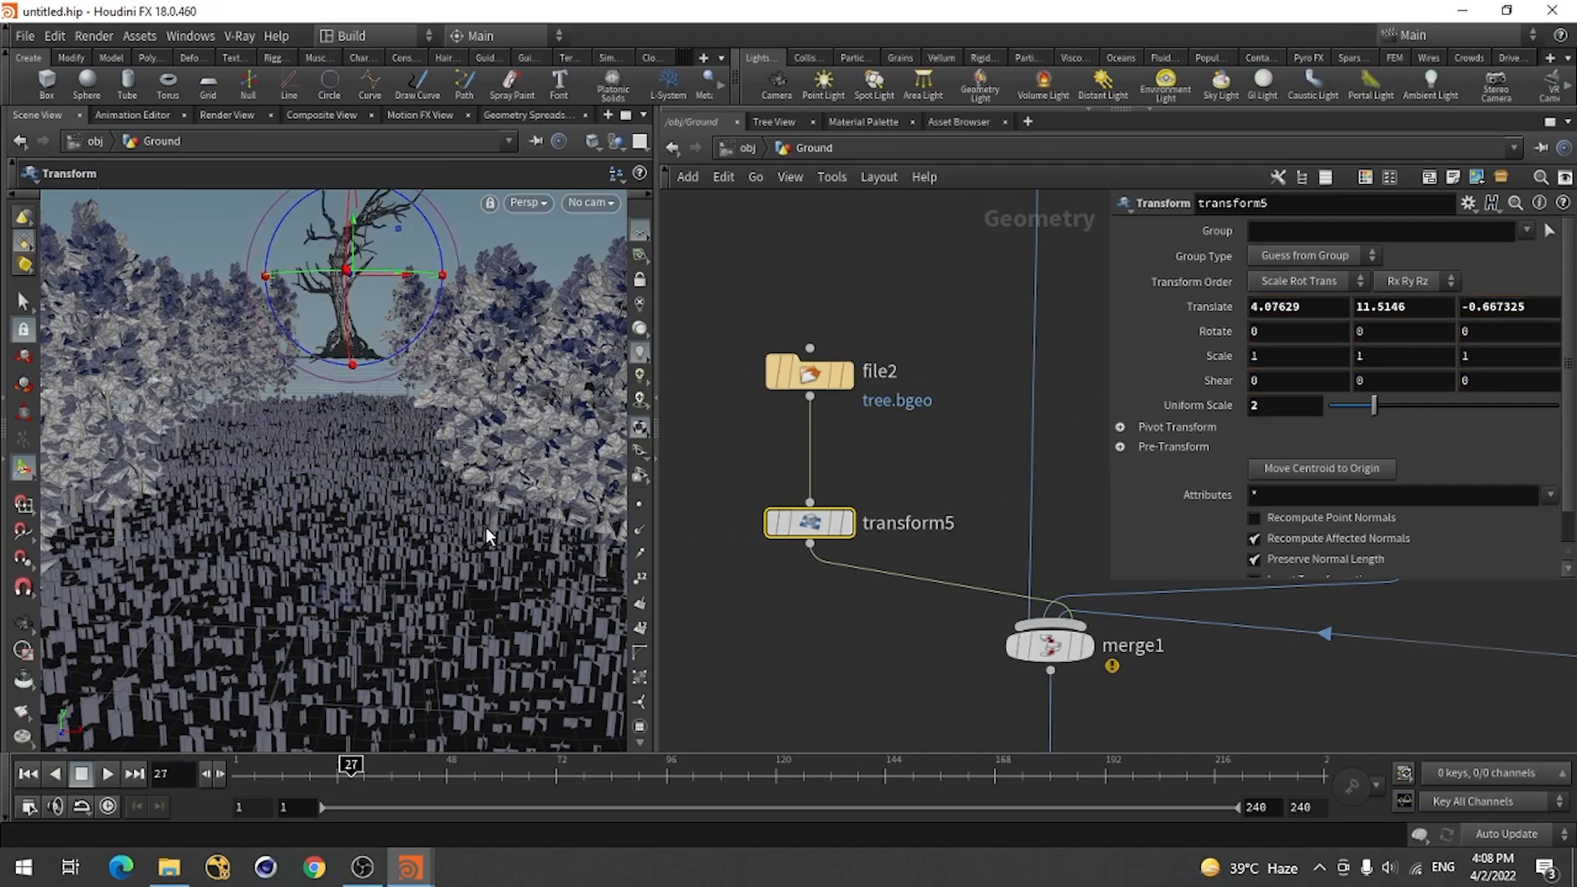
{"action": "key", "text": "Escape"}
{"action": "left_click_drag", "start_coordinate": [486, 527], "coordinate": [239, 495]}
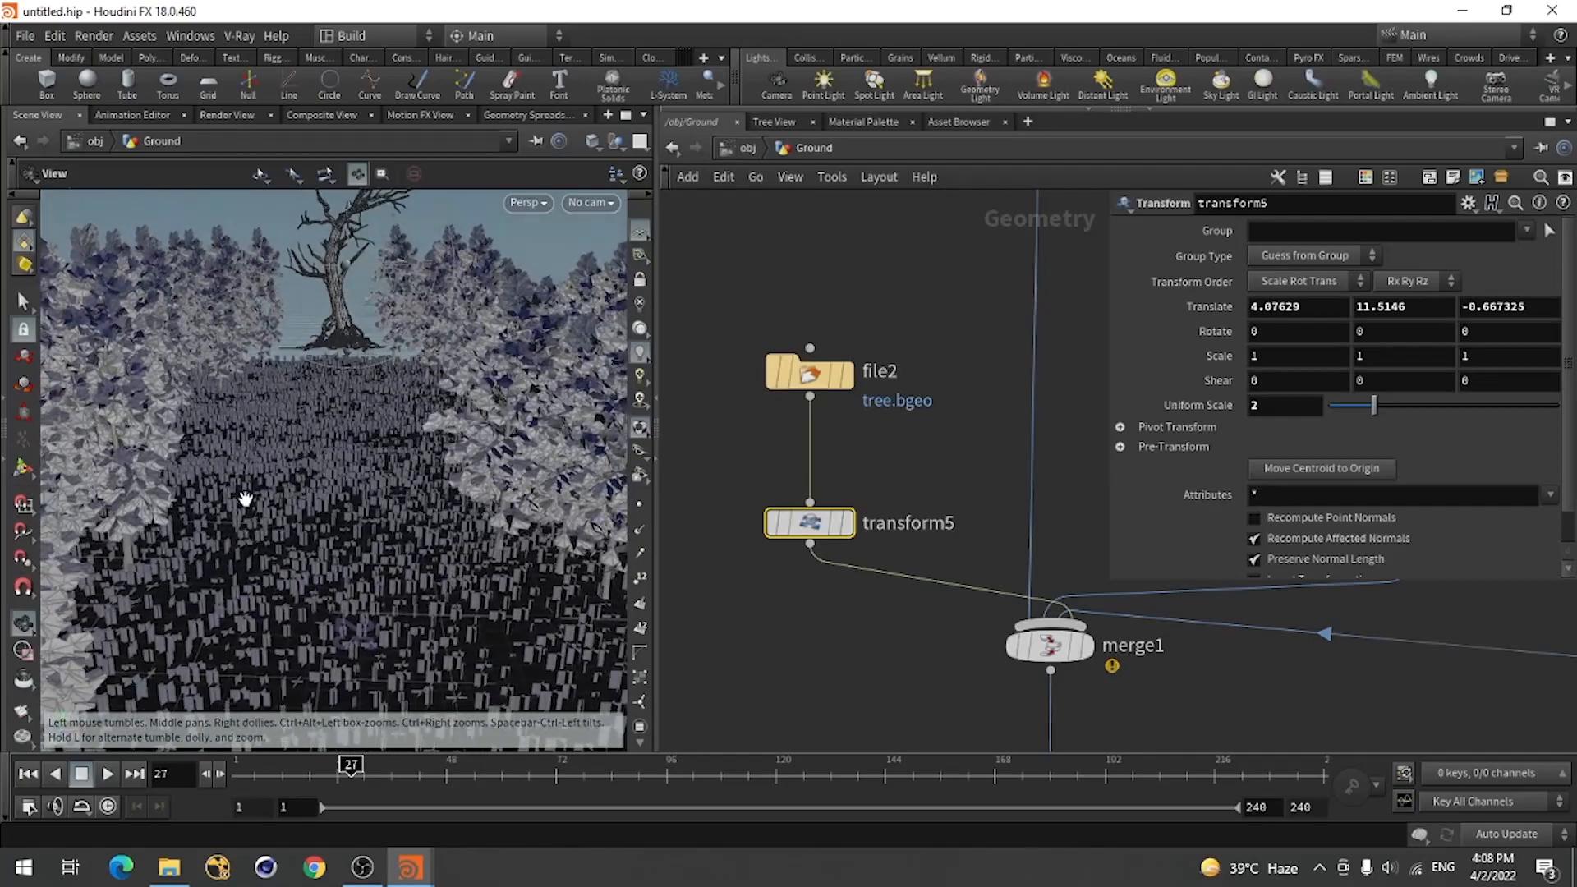
Set the bare tree's Uniform Scale to 3 and move its centroid to the origin.
{"action": "key", "text": "Return"}
{"action": "type", "text": "3"}
{"action": "key", "text": "Return"}
{"action": "left_click", "coordinate": [1340, 470]}
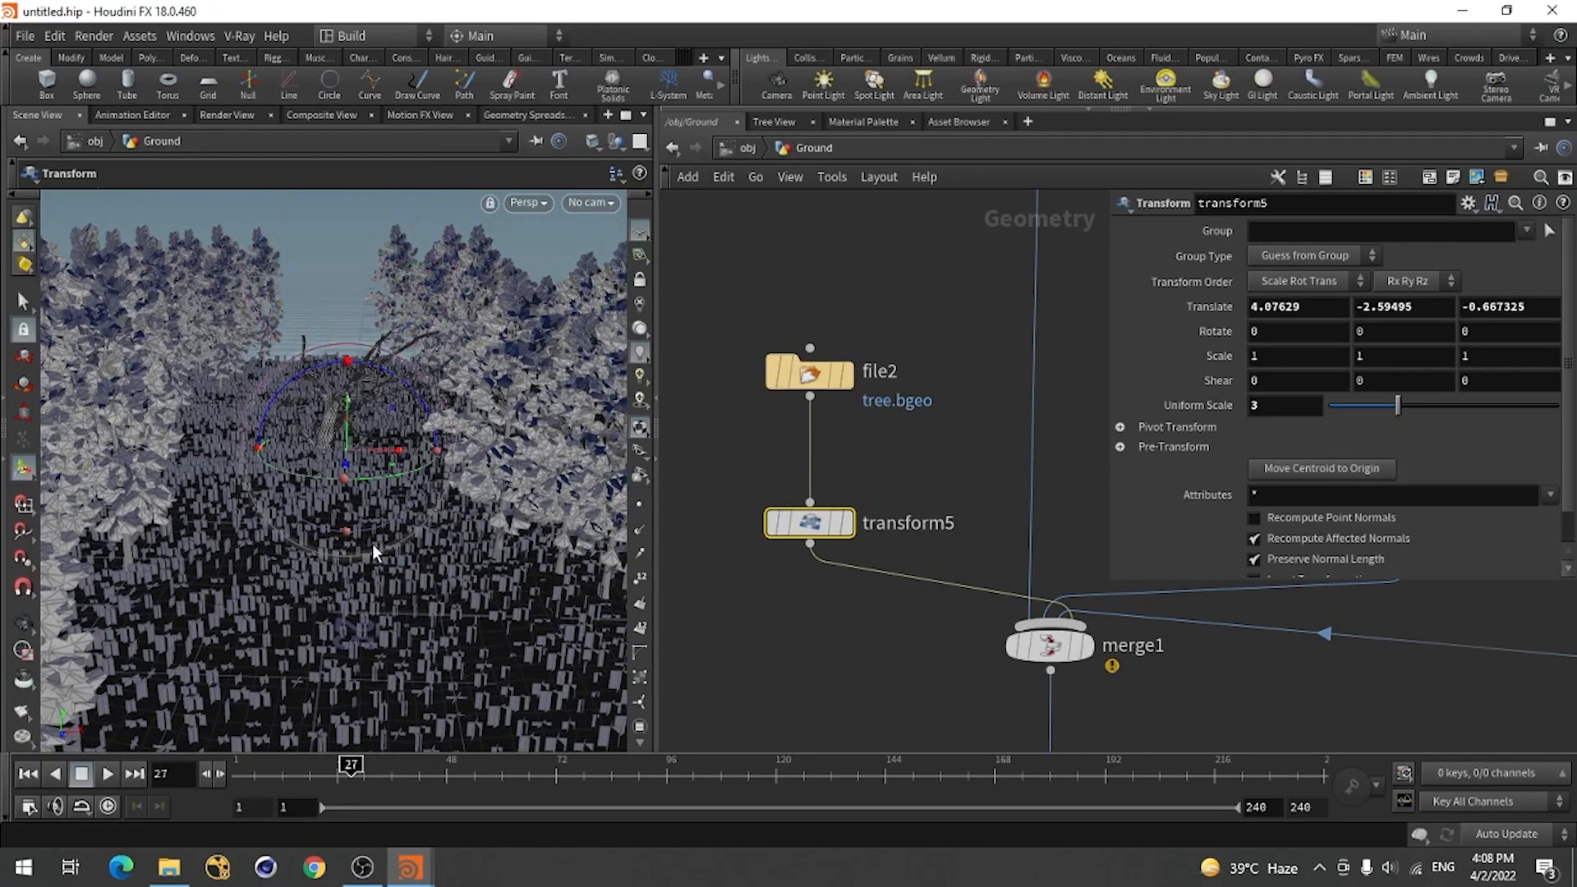
Stand the bare tree on the ground farther down the path, at about Y 5.77 and Z -16.18.
{"action": "left_click_drag", "start_coordinate": [390, 564], "coordinate": [356, 553]}
{"action": "left_click_drag", "start_coordinate": [261, 515], "coordinate": [288, 299]}
{"action": "left_click_drag", "start_coordinate": [310, 539], "coordinate": [256, 480]}
{"action": "key", "text": "Escape"}
{"action": "left_click_drag", "start_coordinate": [382, 614], "coordinate": [162, 440]}
{"action": "right_click_drag", "start_coordinate": [161, 439], "coordinate": [560, 480]}
{"action": "middle_click_drag", "start_coordinate": [451, 543], "coordinate": [235, 508]}
{"action": "mouse_move", "coordinate": [247, 556]}
{"action": "right_mouse_down"}
{"action": "mouse_move", "coordinate": [324, 545]}
{"action": "mouse_move", "coordinate": [257, 556]}
{"action": "right_mouse_up"}
{"action": "mouse_move", "coordinate": [258, 556]}
{"action": "middle_mouse_down"}
{"action": "mouse_move", "coordinate": [246, 573]}
{"action": "mouse_move", "coordinate": [277, 554]}
{"action": "middle_mouse_up"}
Save the scene to the Desktop as tutorial.hip.
{"action": "left_click", "coordinate": [900, 657]}
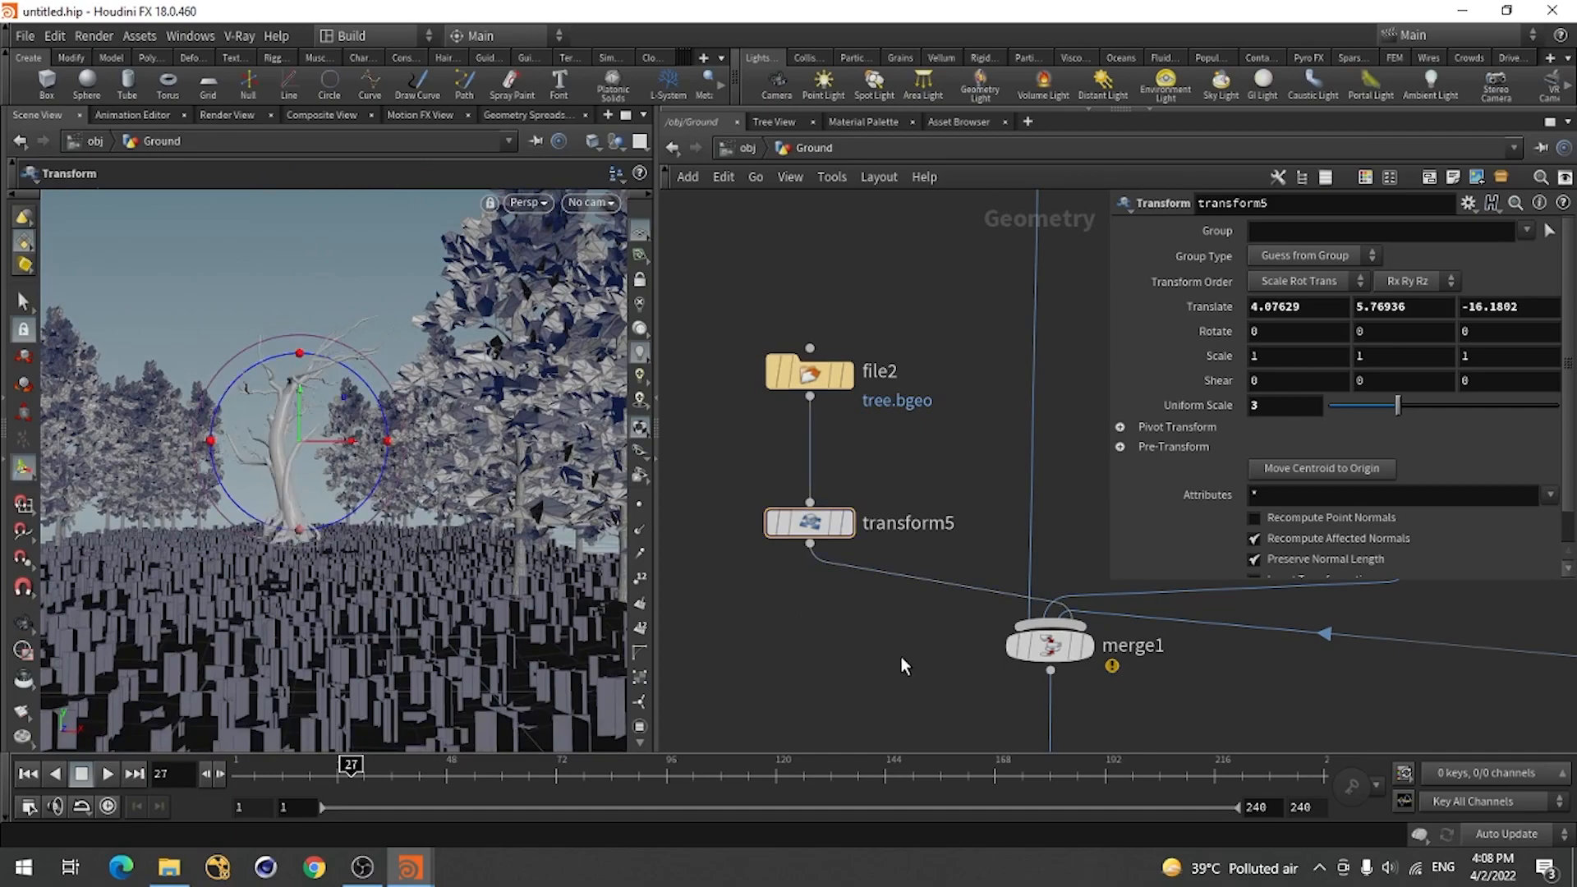
{"action": "key", "text": "ctrl+s"}
{"action": "left_click", "coordinate": [579, 440]}
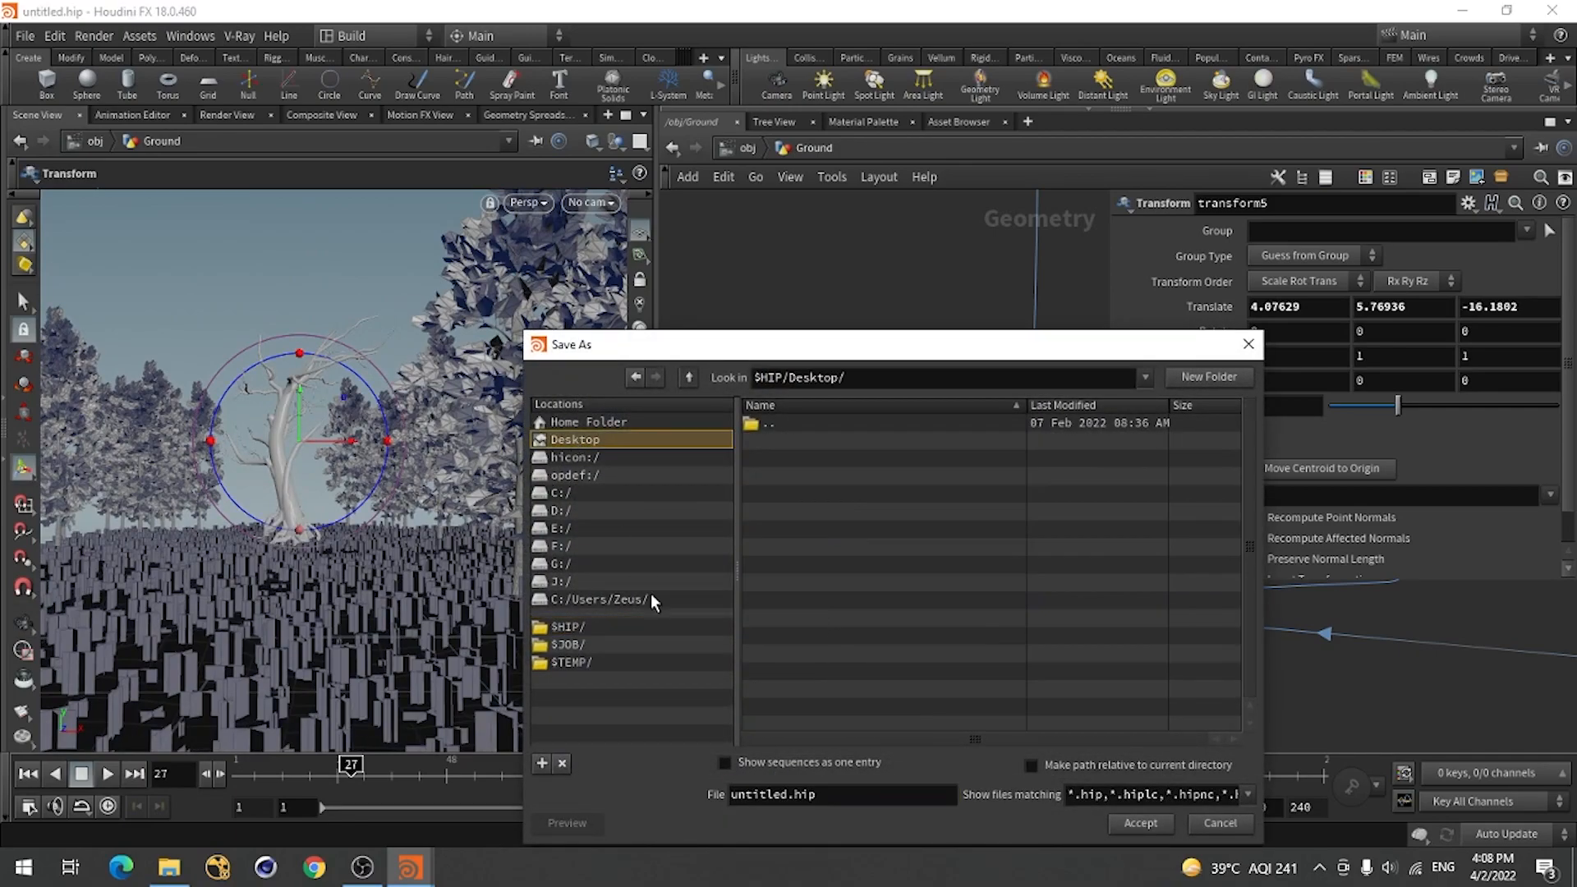
{"action": "double_click", "coordinate": [782, 803]}
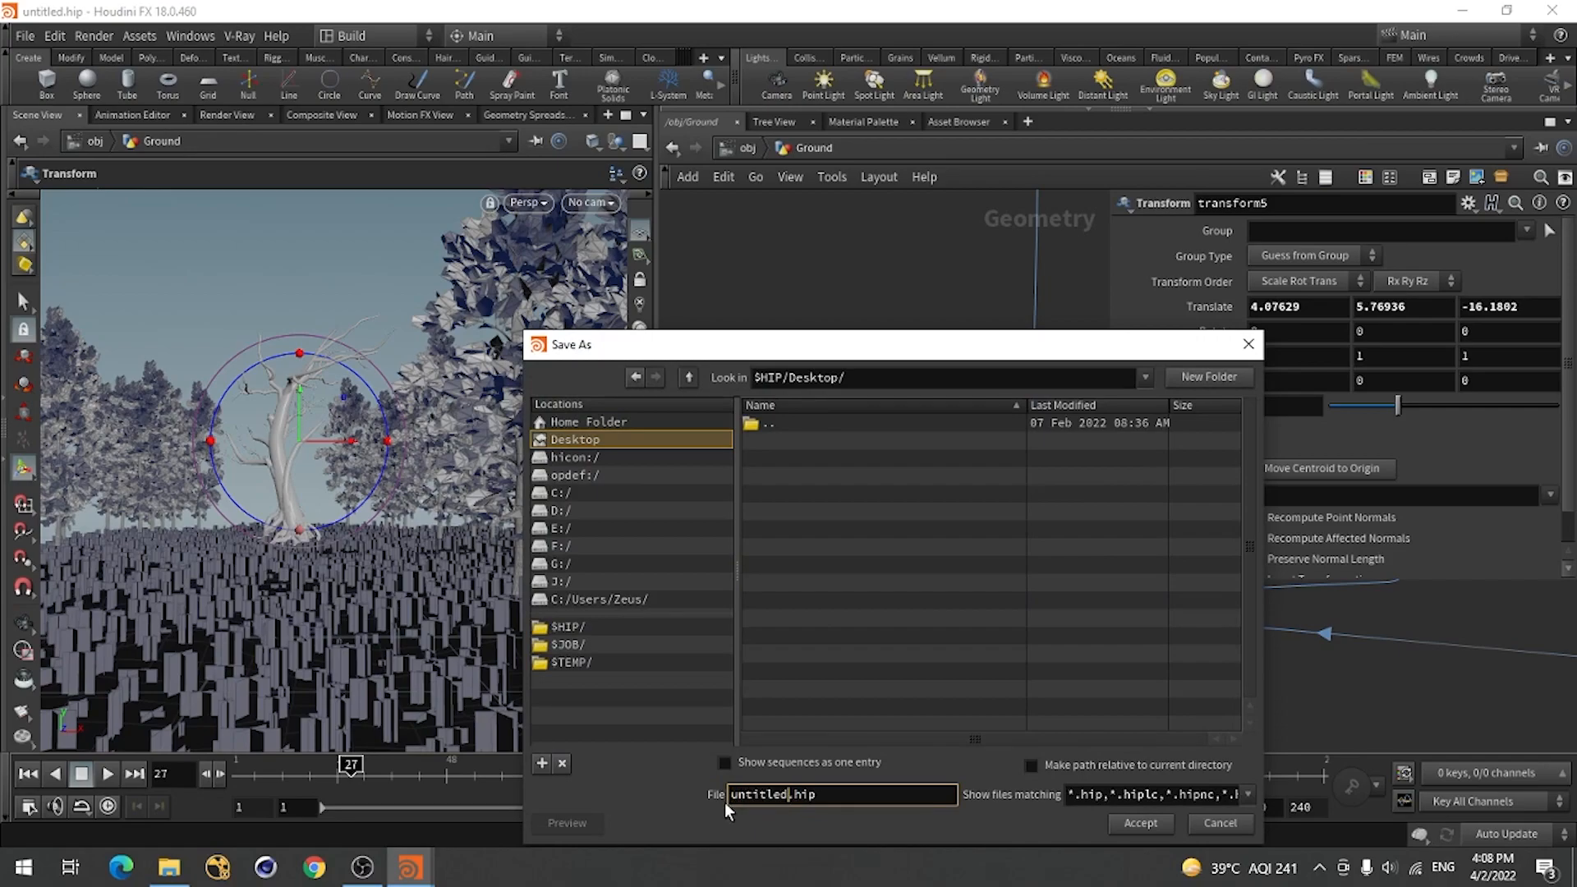
{"action": "key", "text": "Delete"}
{"action": "key", "text": "Delete"}
{"action": "key", "text": "Delete"}
{"action": "key", "text": "Delete"}
{"action": "key", "text": "Delete"}
{"action": "key", "text": "Delete"}
{"action": "key", "text": "Delete"}
{"action": "key", "text": "Delete"}
{"action": "type", "text": "tutorial"}
{"action": "left_click", "coordinate": [1137, 822]}
Relink the file1 node to long_tree.bgeo in the Desktop folder.
{"action": "scroll", "coordinate": [702, 548], "scroll_direction": "down", "scroll_amount": 3}
{"action": "scroll", "coordinate": [849, 622], "scroll_direction": "up", "scroll_amount": 4}
{"action": "left_click", "coordinate": [936, 297]}
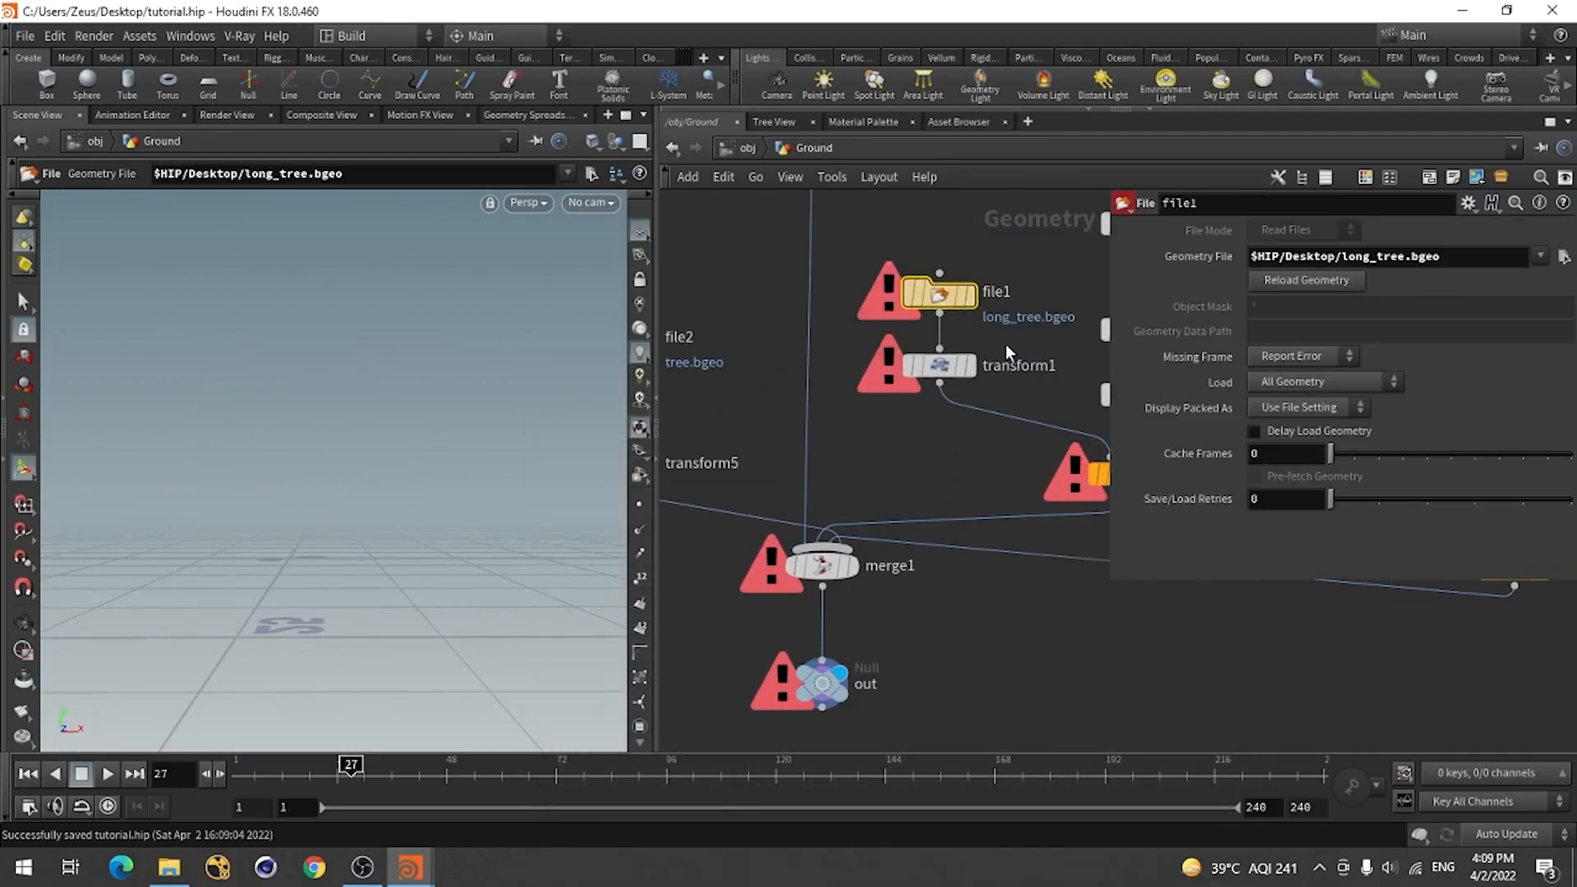
{"action": "left_click", "coordinate": [1309, 279]}
{"action": "left_click", "coordinate": [1563, 257]}
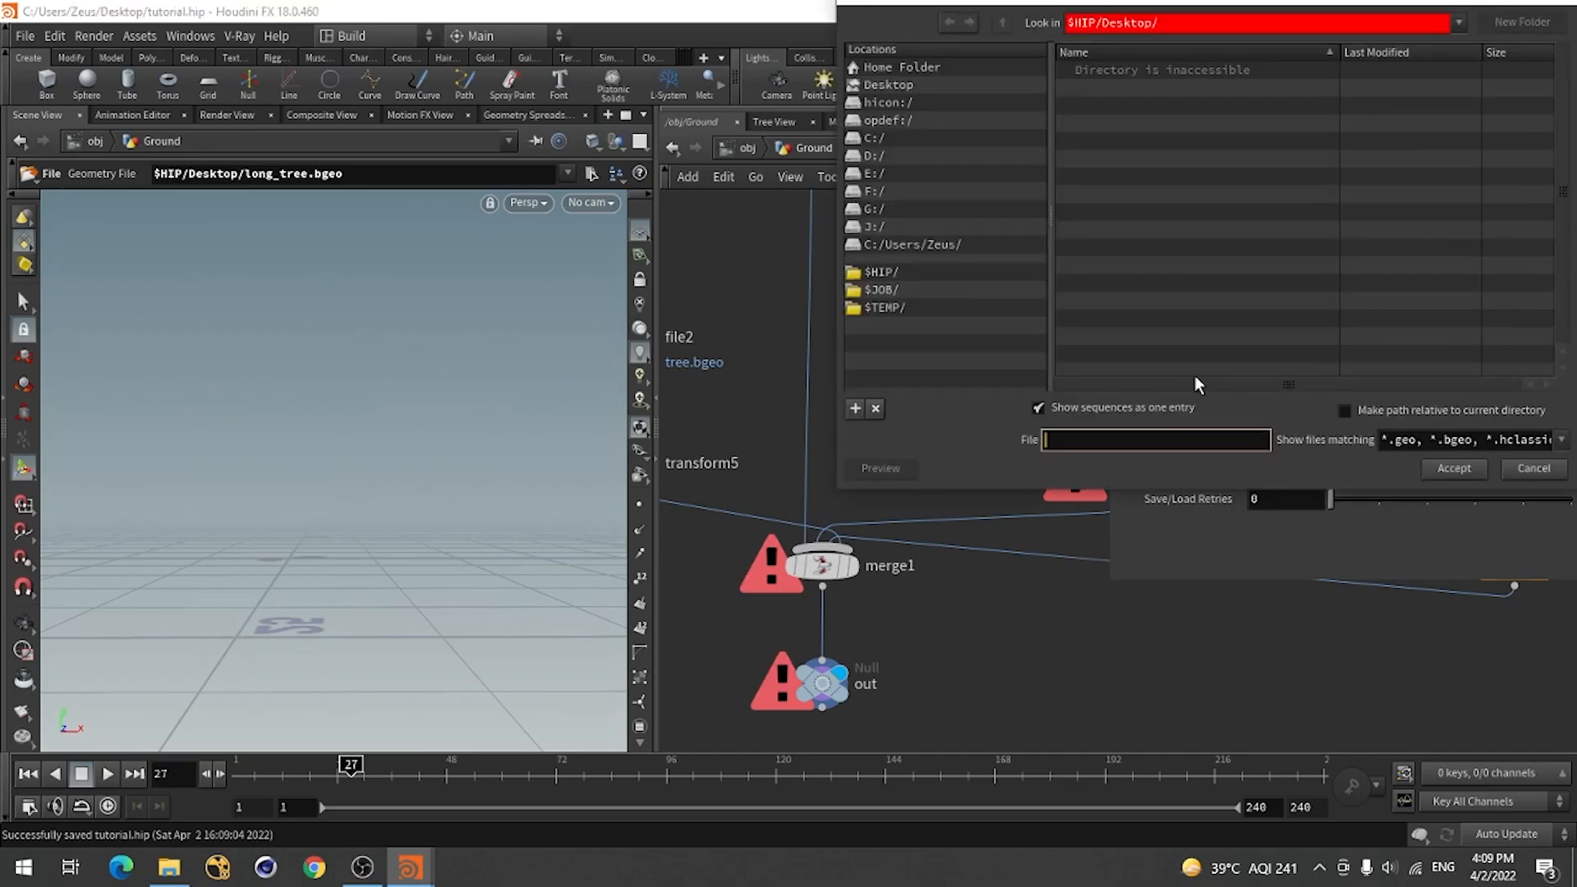
{"action": "left_click", "coordinate": [898, 88]}
{"action": "left_click_drag", "start_coordinate": [1123, 30], "coordinate": [626, 204]}
{"action": "left_click", "coordinate": [616, 272]}
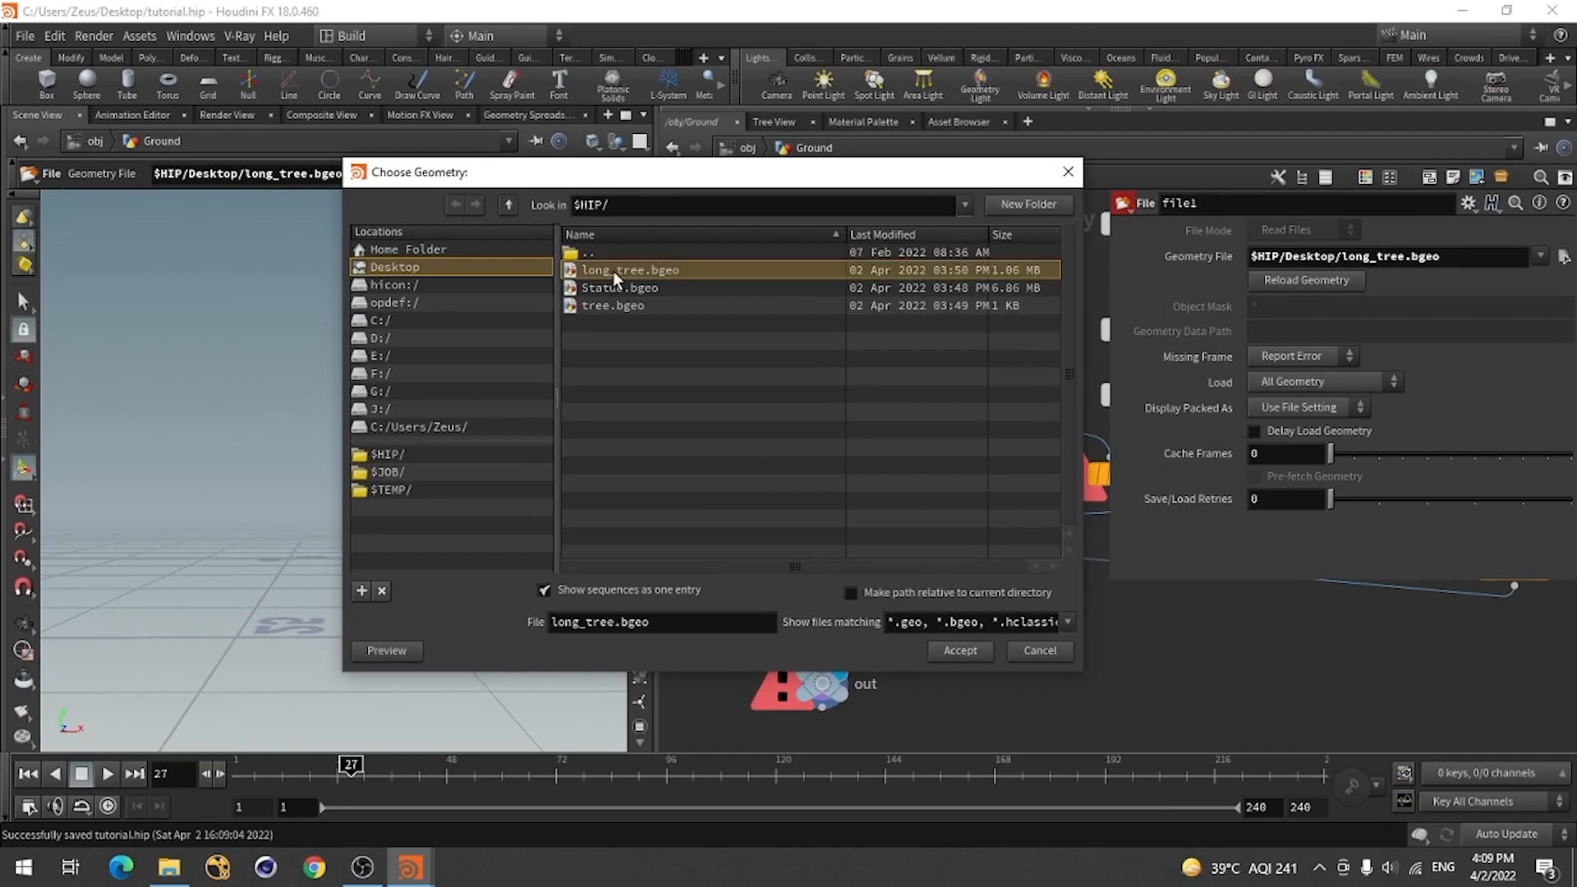
{"action": "left_click", "coordinate": [961, 651]}
Relink the file2 node to tree.bgeo in the Desktop folder.
{"action": "scroll", "coordinate": [899, 623], "scroll_direction": "down", "scroll_amount": 4}
{"action": "scroll", "coordinate": [751, 563], "scroll_direction": "up", "scroll_amount": 5}
{"action": "left_click", "coordinate": [850, 445]}
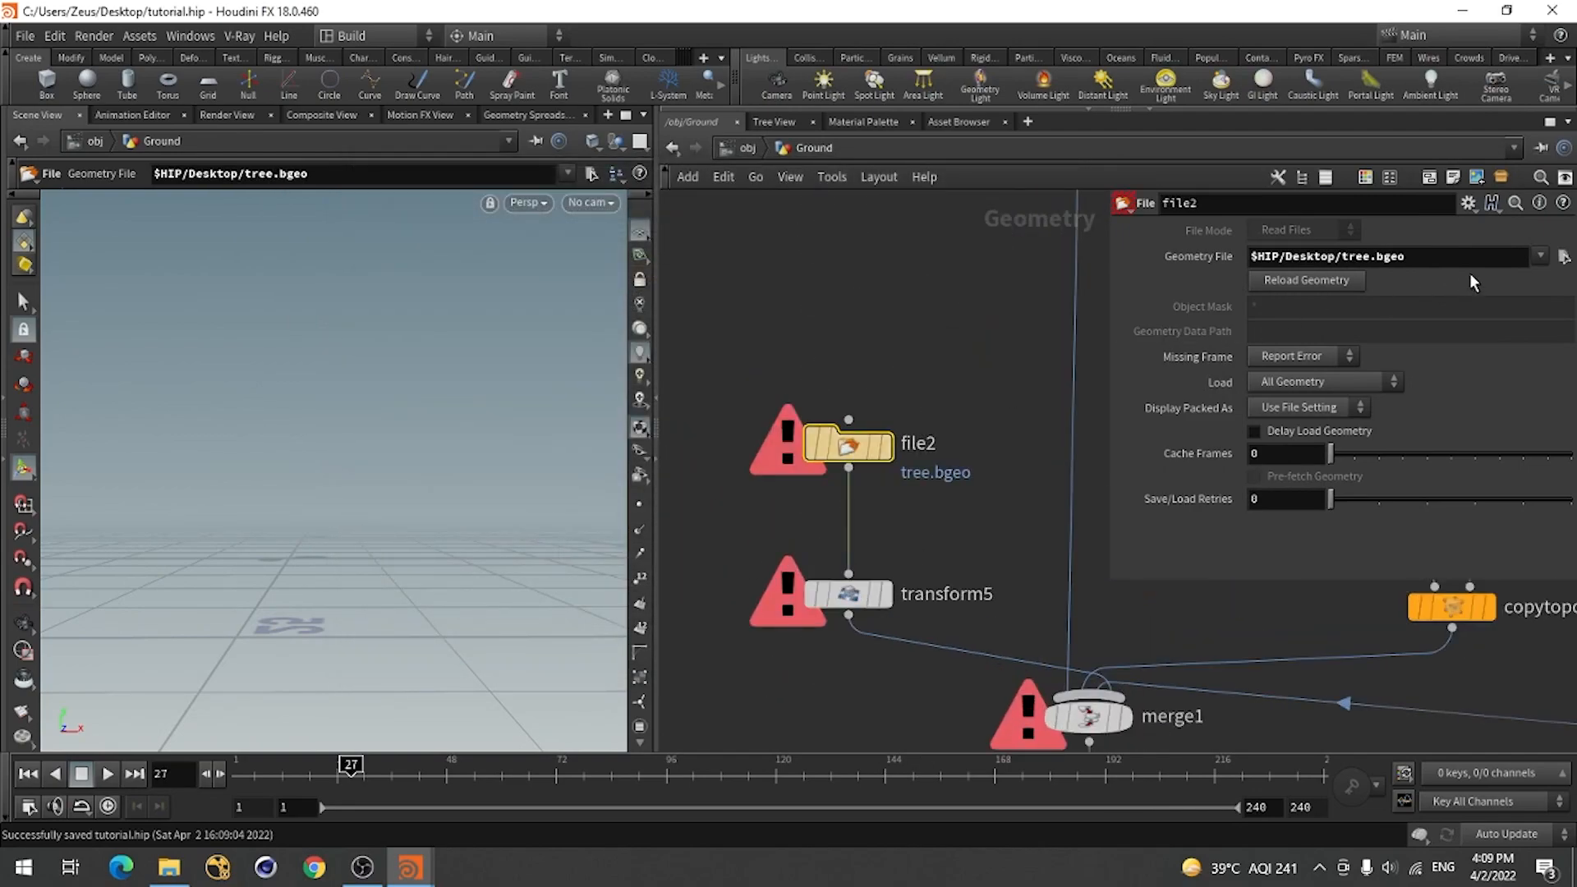
{"action": "left_click", "coordinate": [1563, 257]}
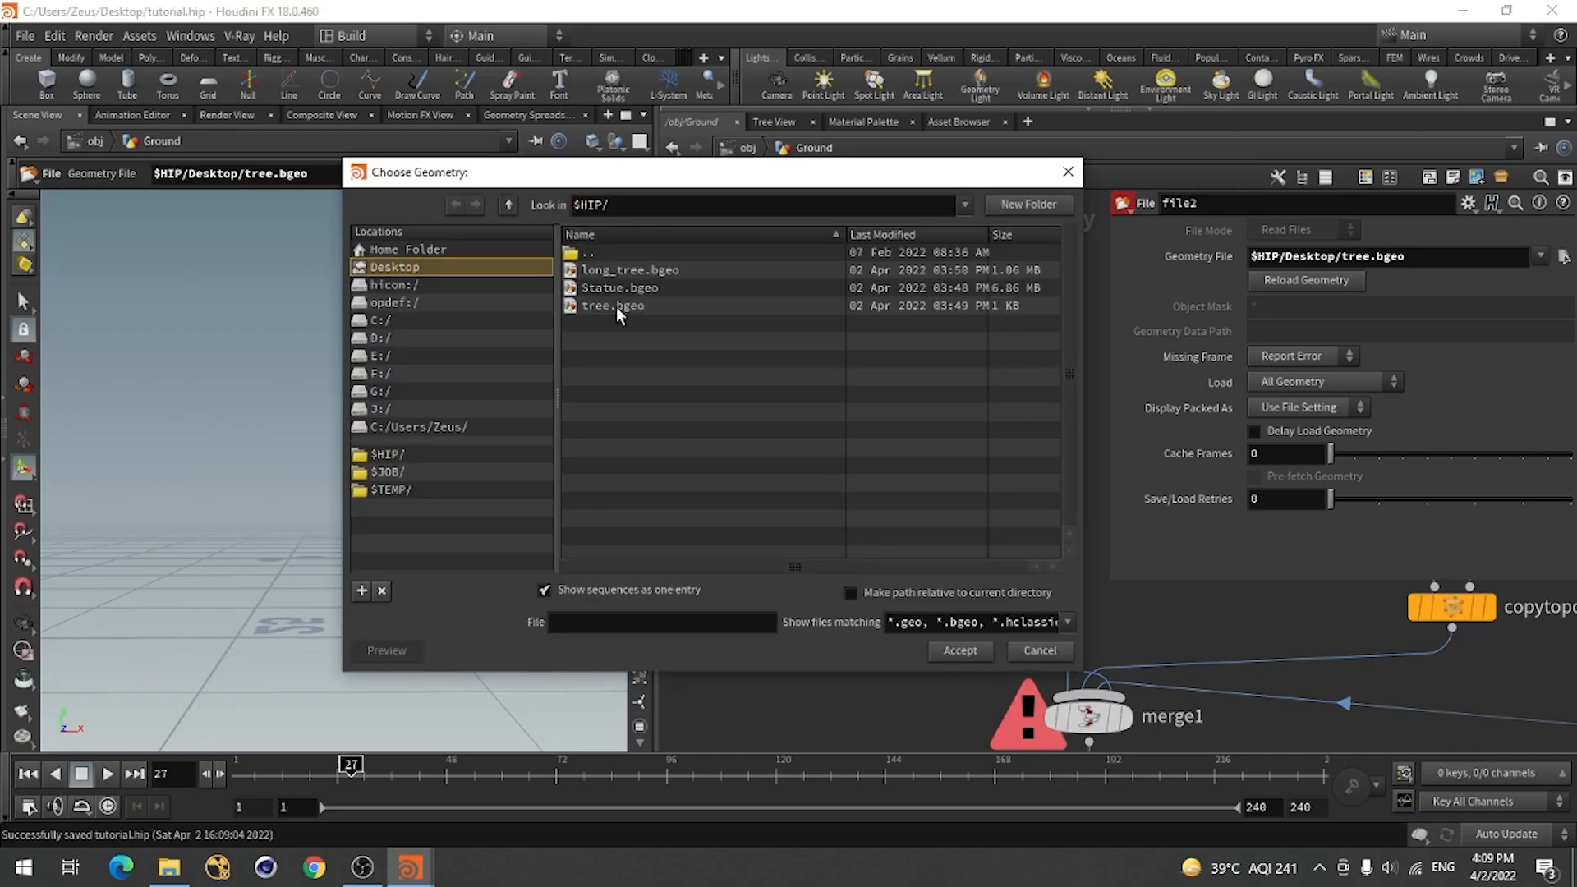
{"action": "left_click", "coordinate": [617, 307]}
{"action": "left_click", "coordinate": [956, 657]}
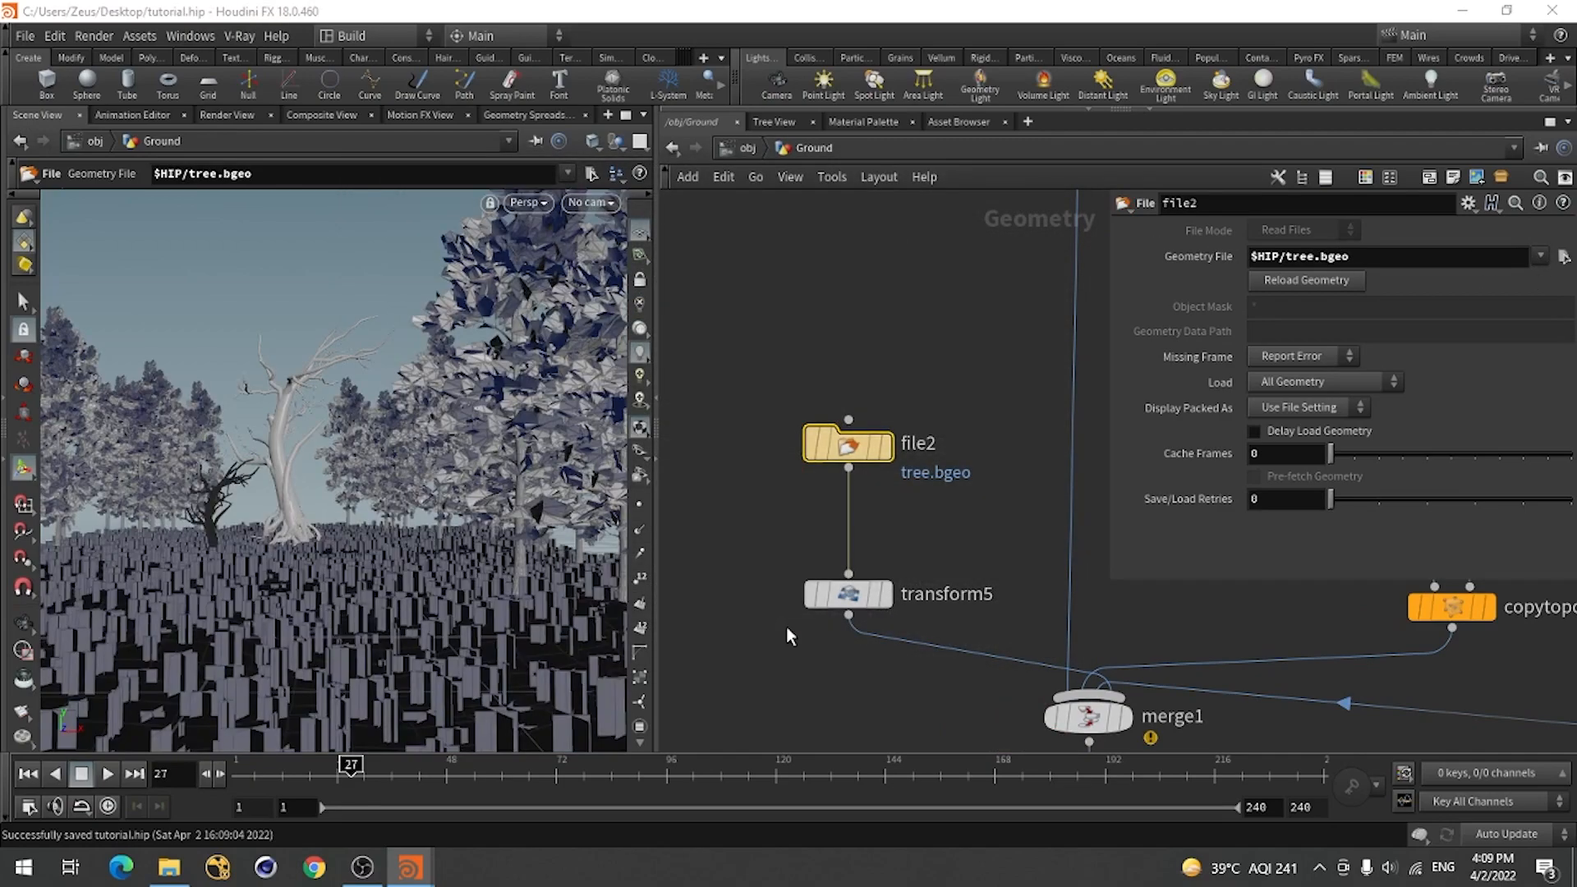
Return to the object level and widen the 3D viewport around the Ground object.
{"action": "scroll", "coordinate": [866, 320], "scroll_direction": "down", "scroll_amount": 4}
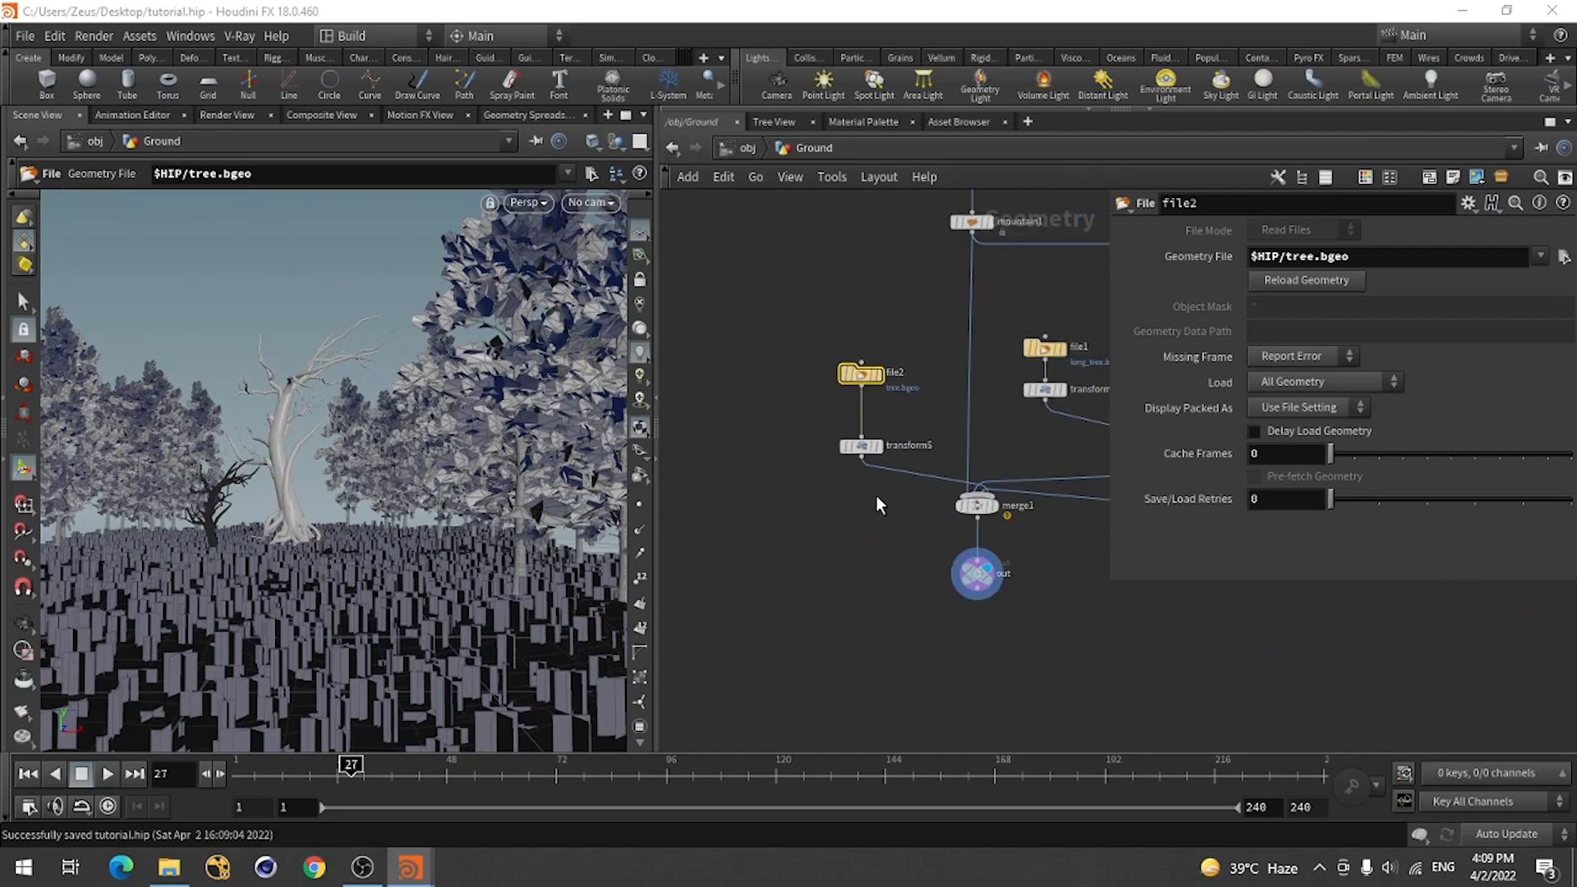
{"action": "scroll", "coordinate": [875, 495], "scroll_direction": "up", "scroll_amount": 1}
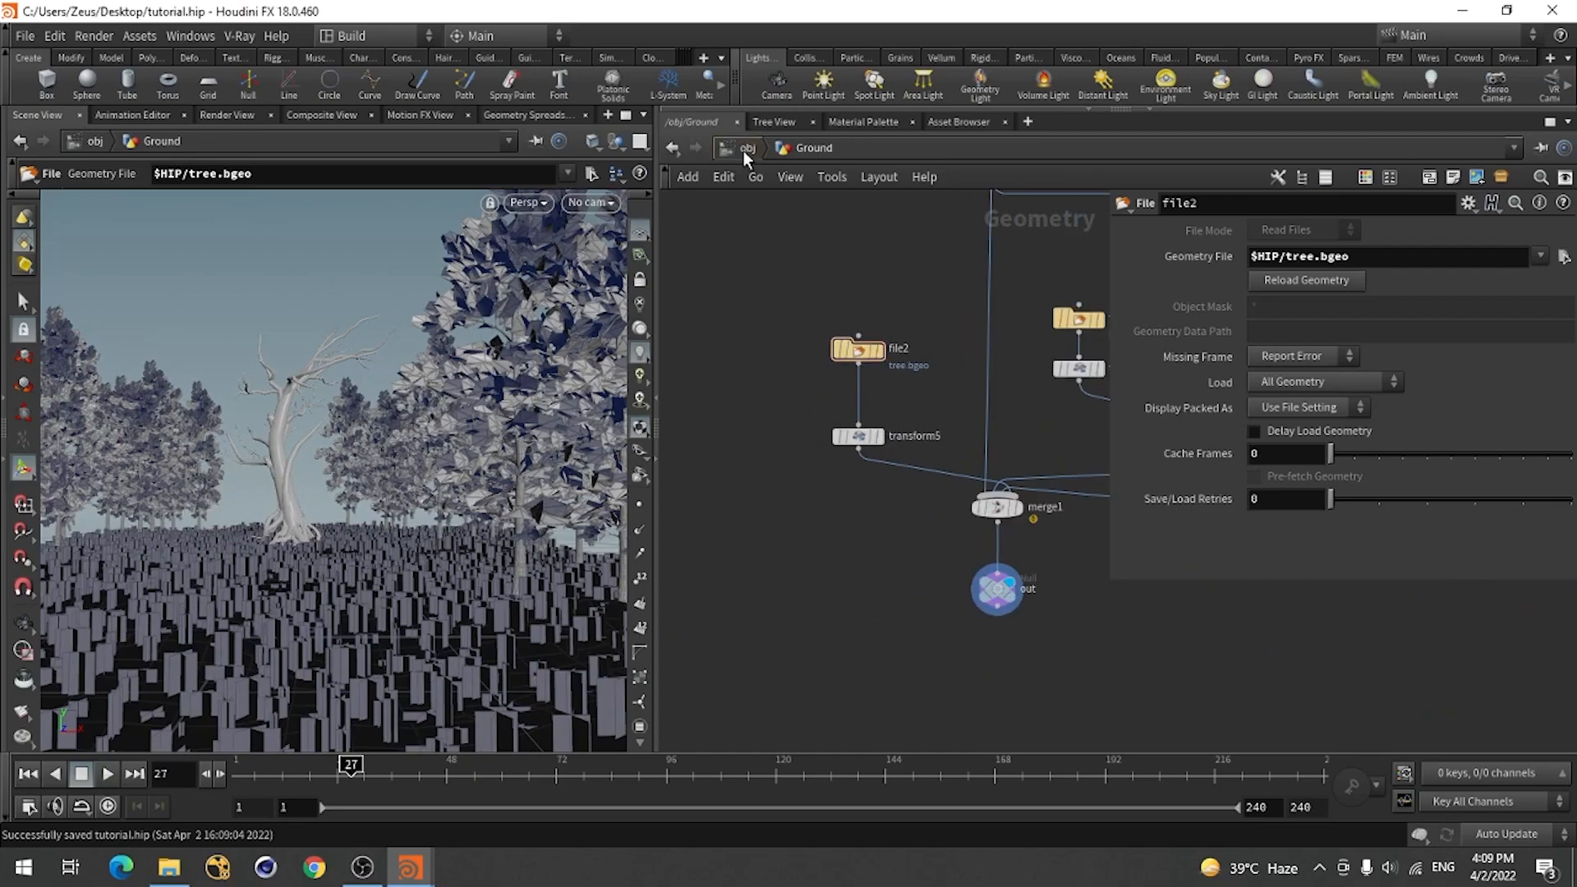
{"action": "left_click", "coordinate": [745, 148]}
{"action": "left_click_drag", "start_coordinate": [656, 385], "coordinate": [770, 408]}
{"action": "mouse_move", "coordinate": [328, 509]}
{"action": "left_mouse_down", "text": "alt"}
{"action": "mouse_move", "coordinate": [293, 595]}
{"action": "mouse_move", "coordinate": [345, 526]}
{"action": "left_mouse_up", "text": "alt"}
{"action": "key", "text": "t"}
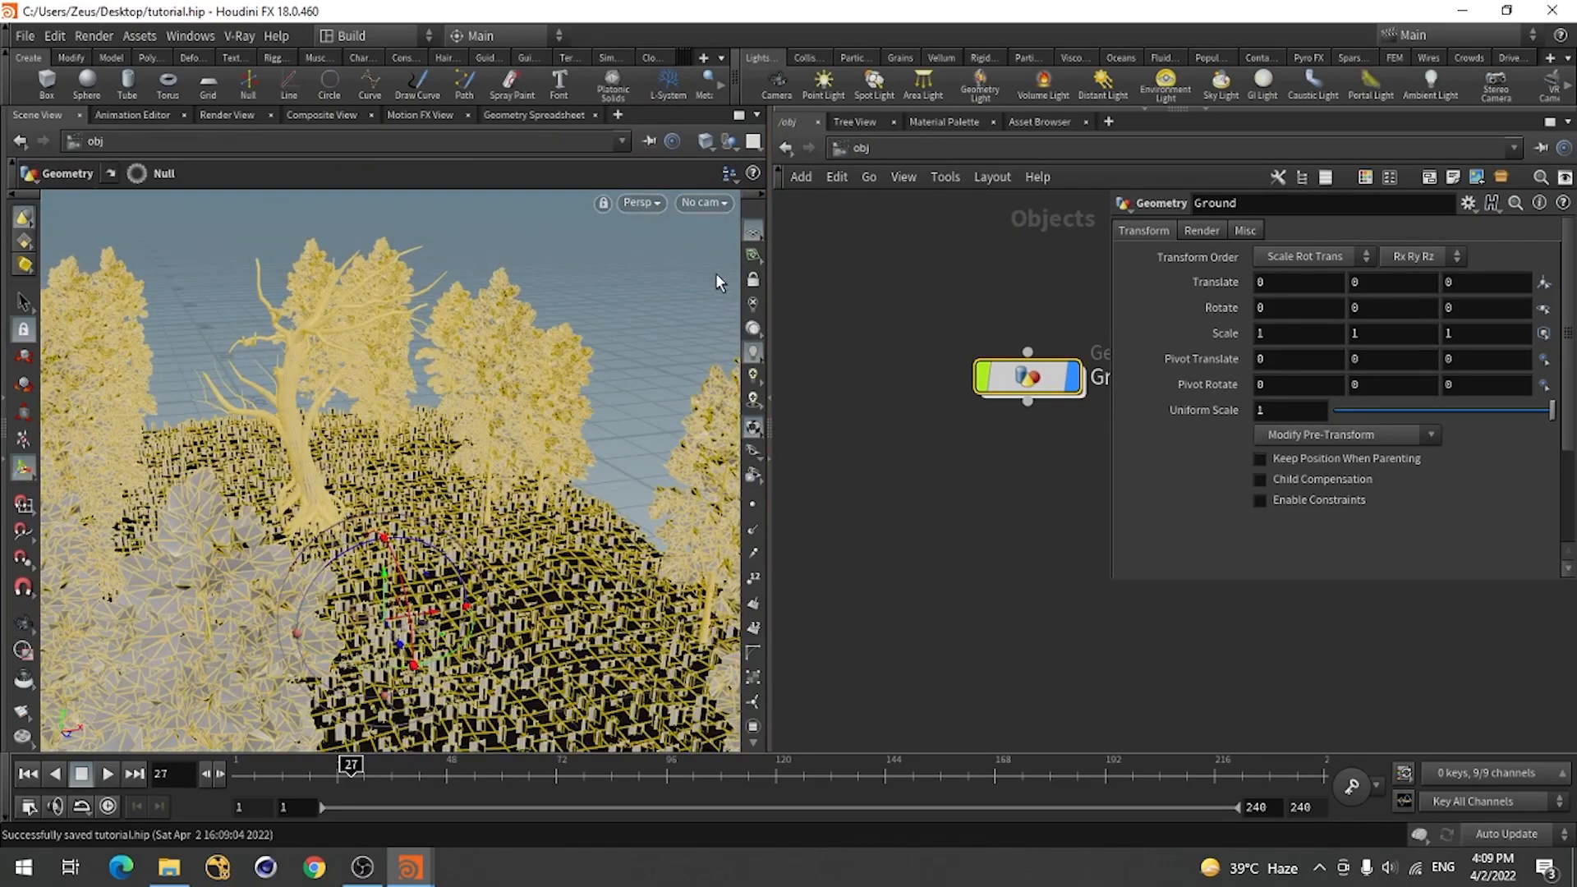
Deselect the Ground object, view the whole forest from above, and narrow the parameter area to uncover its node label.
{"action": "left_click", "coordinate": [939, 547]}
{"action": "key", "text": "Escape"}
{"action": "left_click_drag", "start_coordinate": [425, 550], "coordinate": [336, 574]}
{"action": "key", "text": "t"}
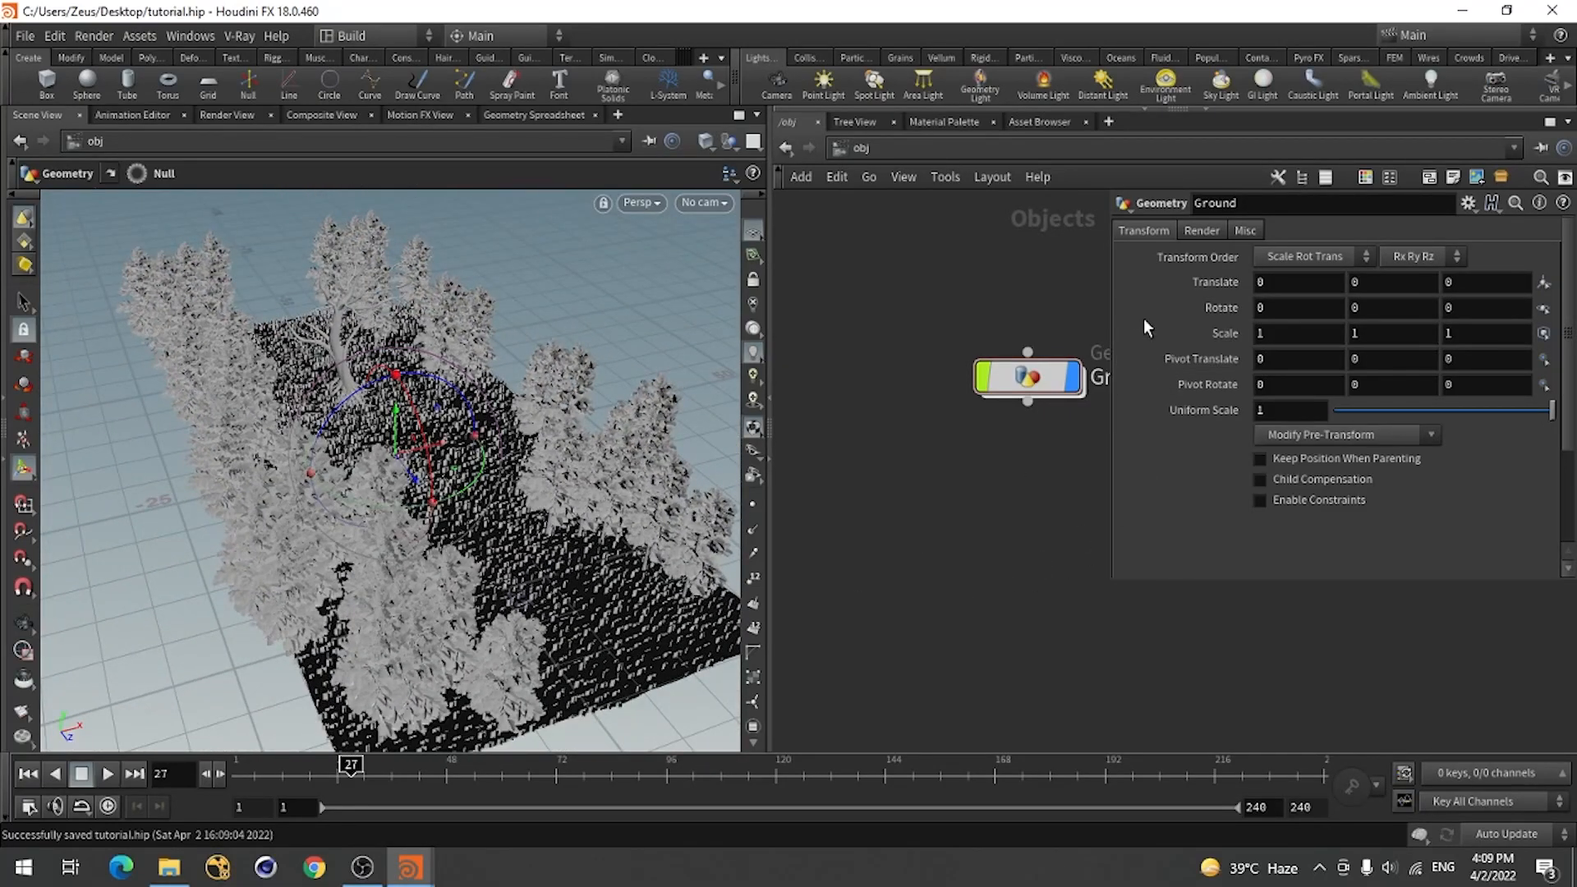
{"action": "left_click_drag", "start_coordinate": [1111, 289], "coordinate": [1208, 296]}
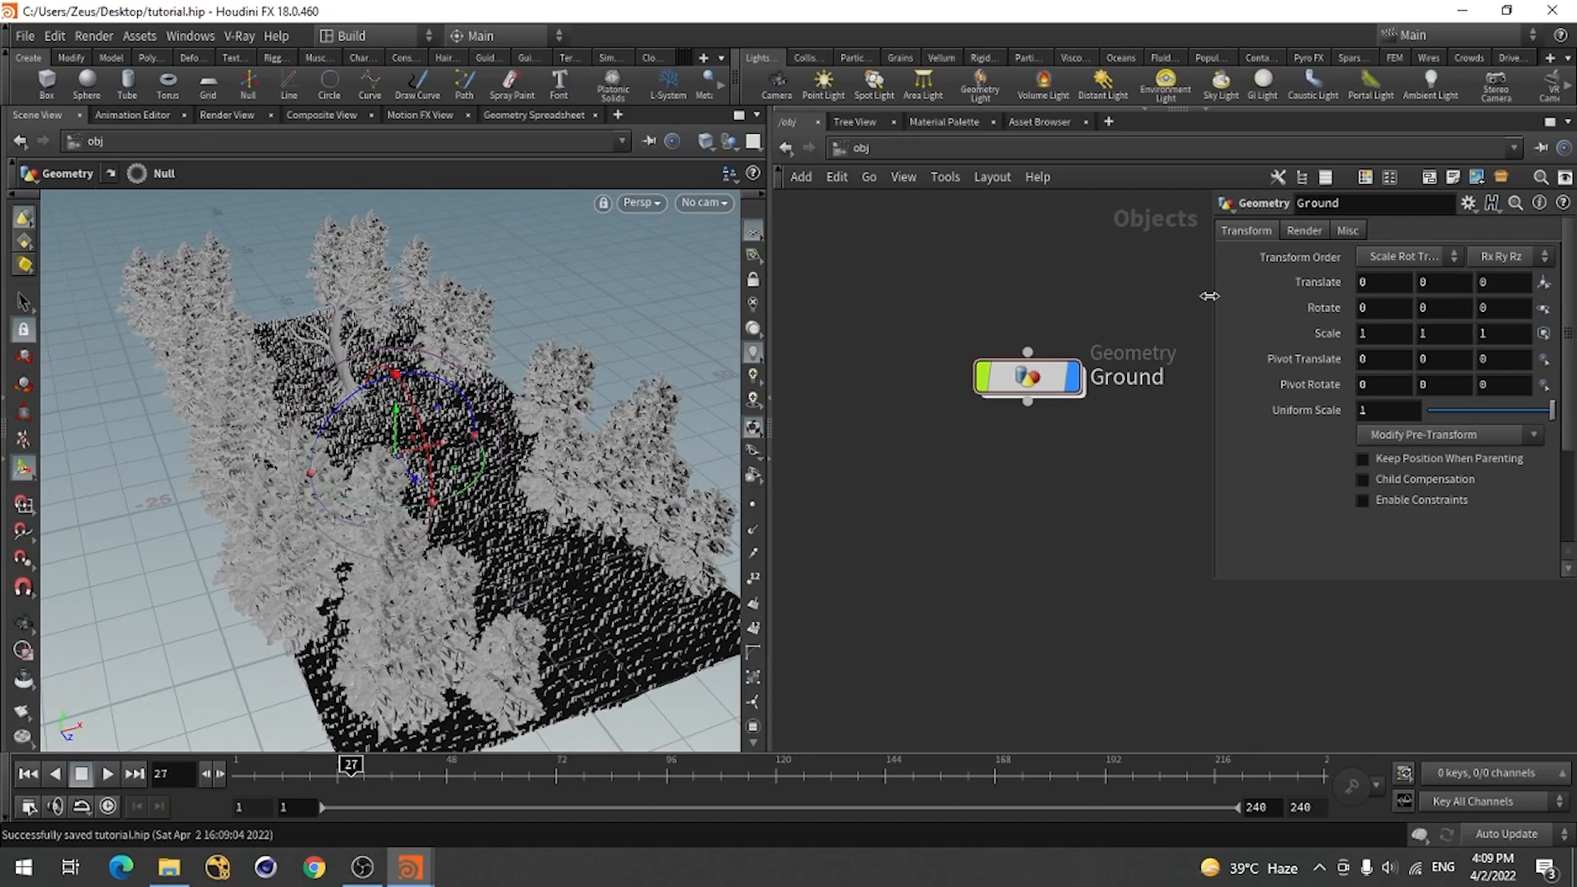
Add a Geometry object below Ground and rename it Statue.
{"action": "middle_click_drag", "start_coordinate": [1024, 608], "coordinate": [932, 583]}
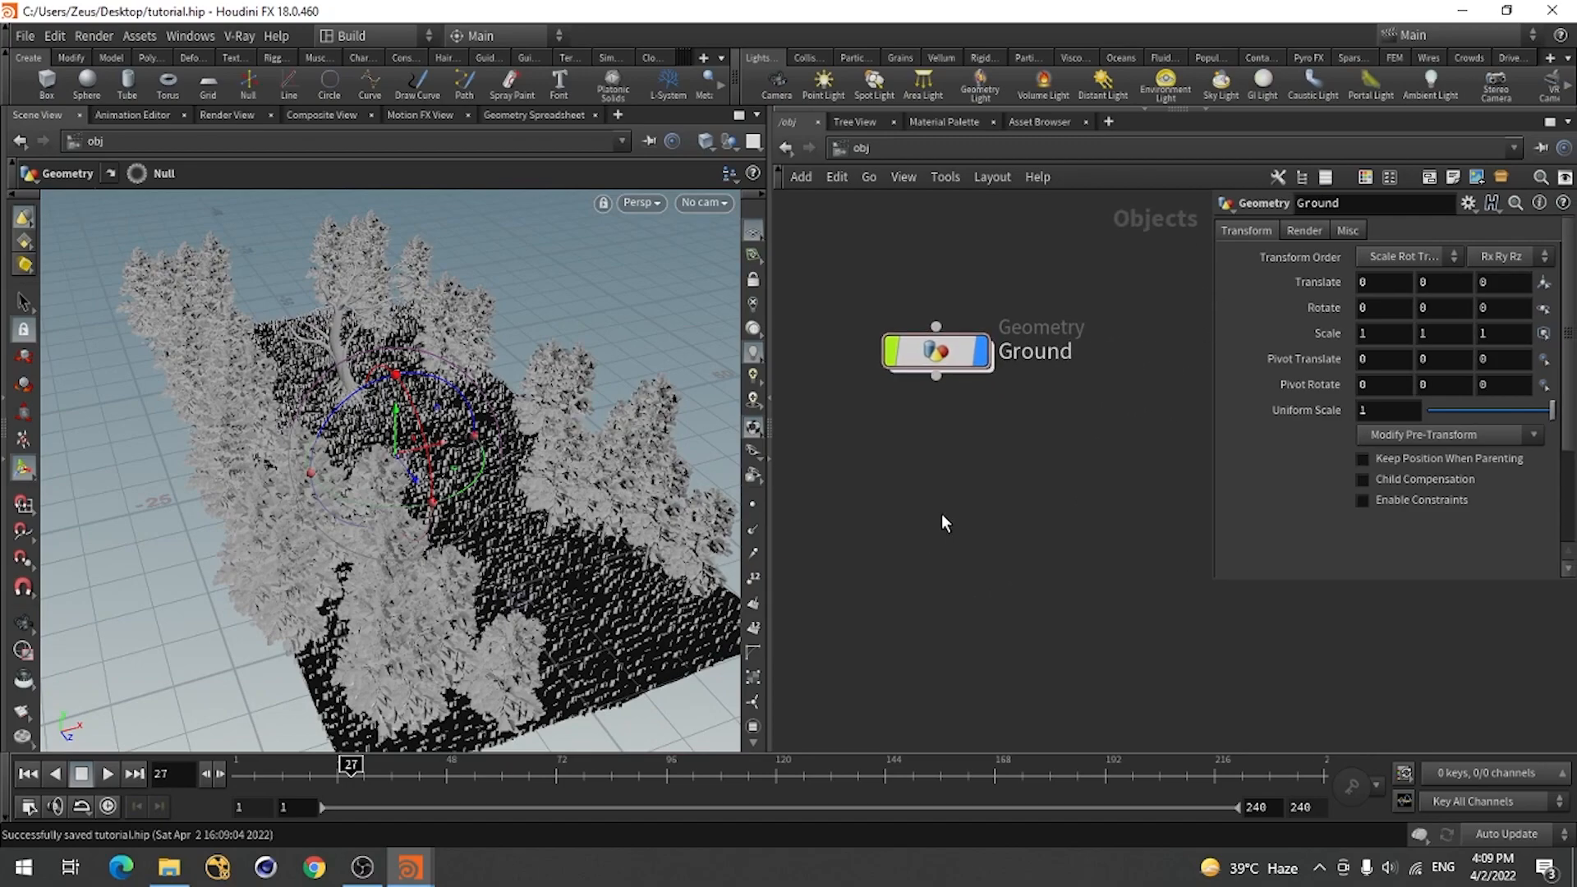
{"action": "key", "text": "Tab"}
{"action": "type", "text": "geo"}
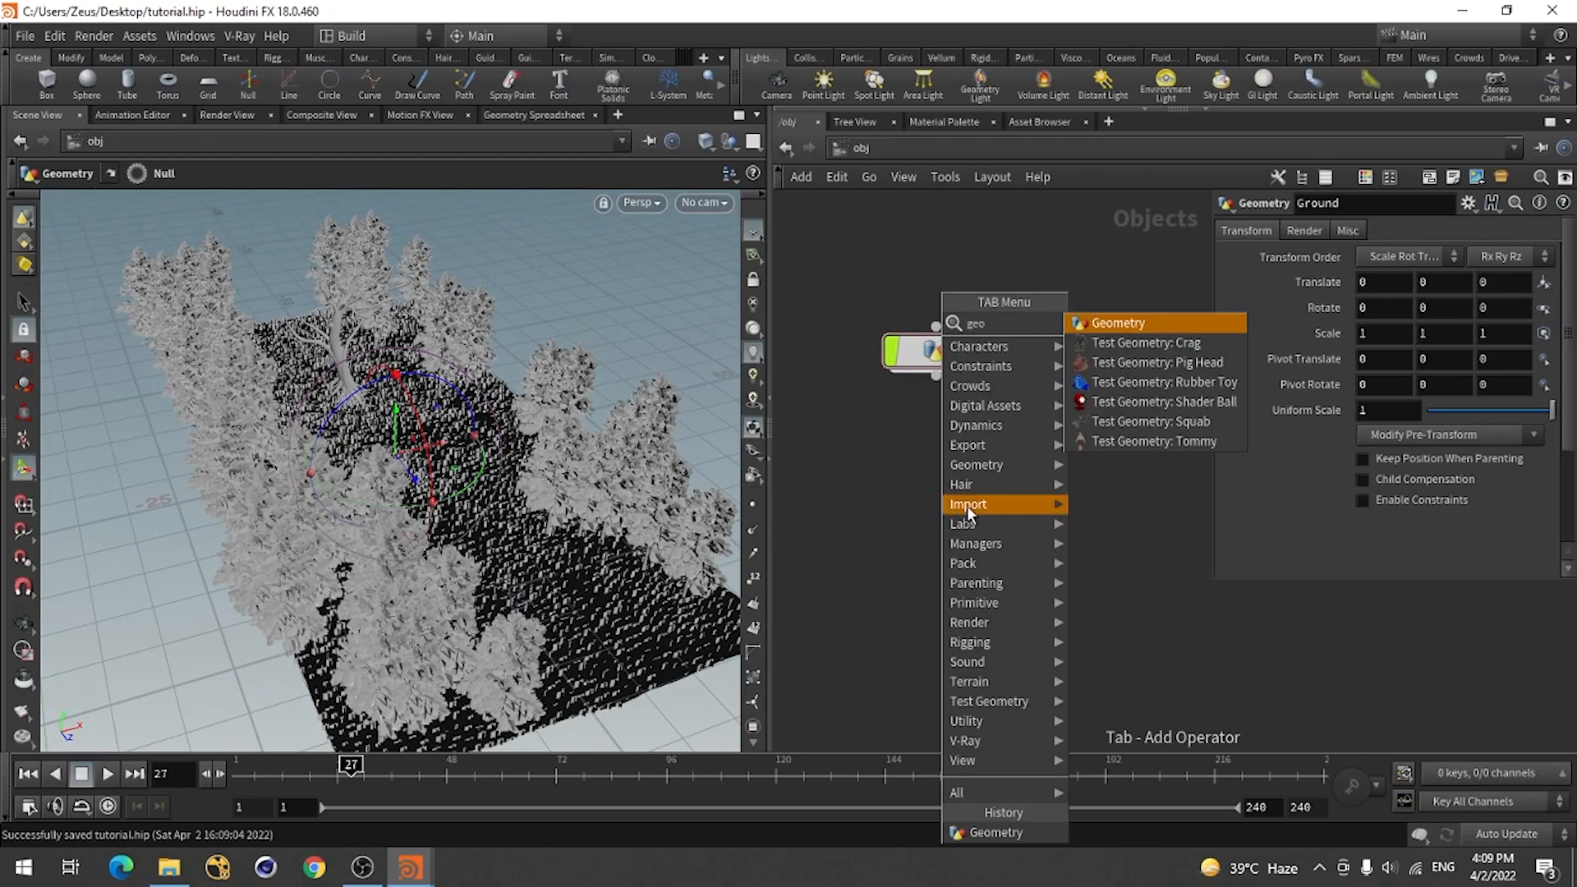
{"action": "left_click", "coordinate": [1141, 324]}
{"action": "left_click", "coordinate": [936, 473]}
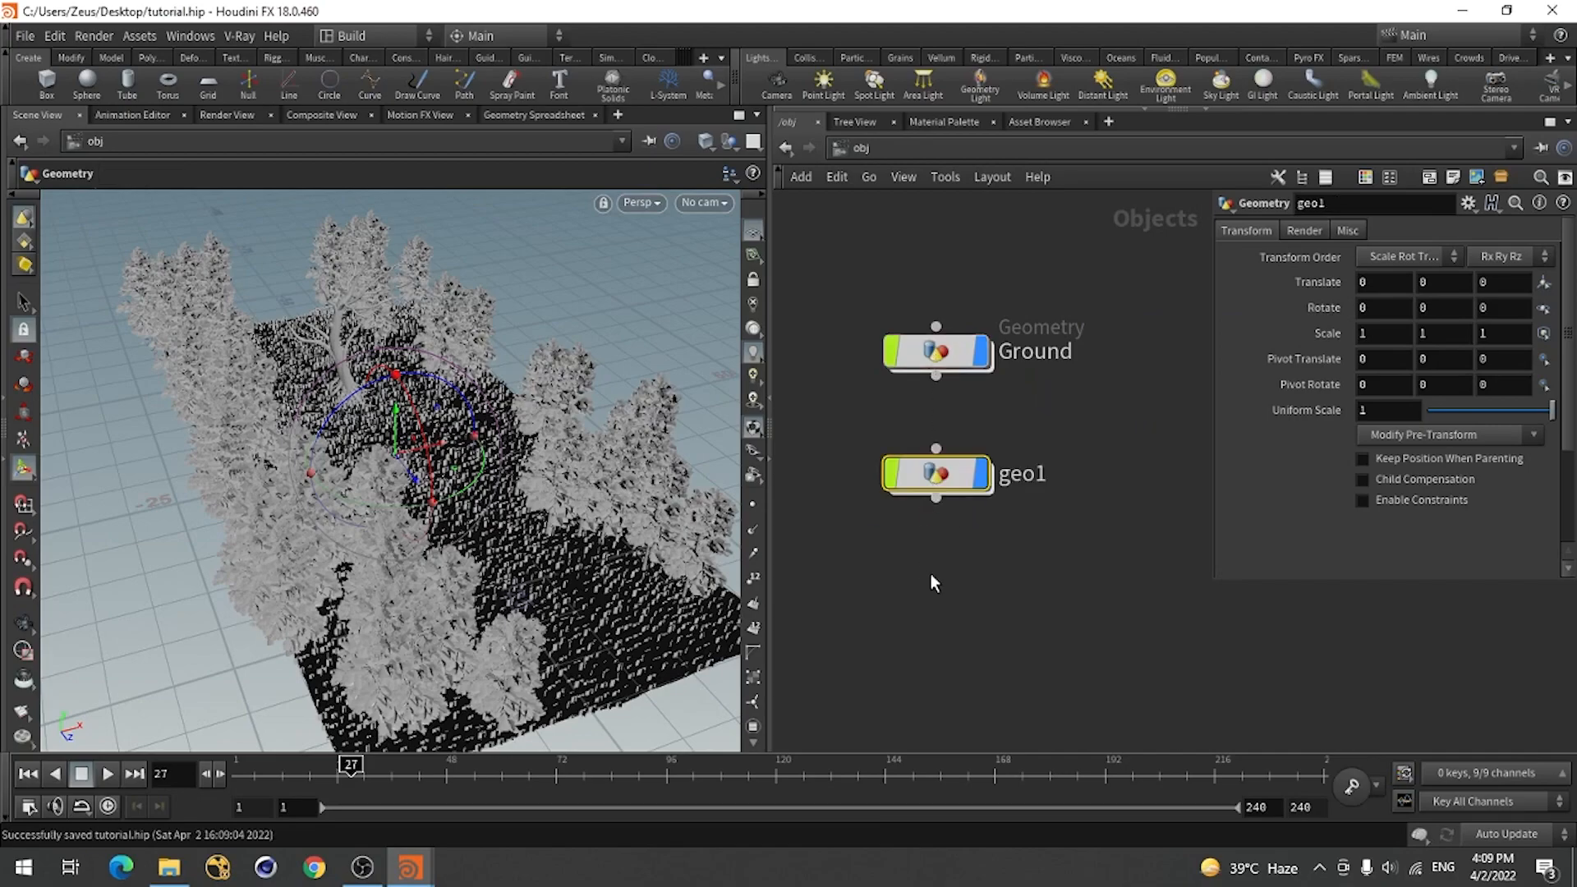
{"action": "double_click", "coordinate": [1026, 474]}
{"action": "type", "text": "S"}
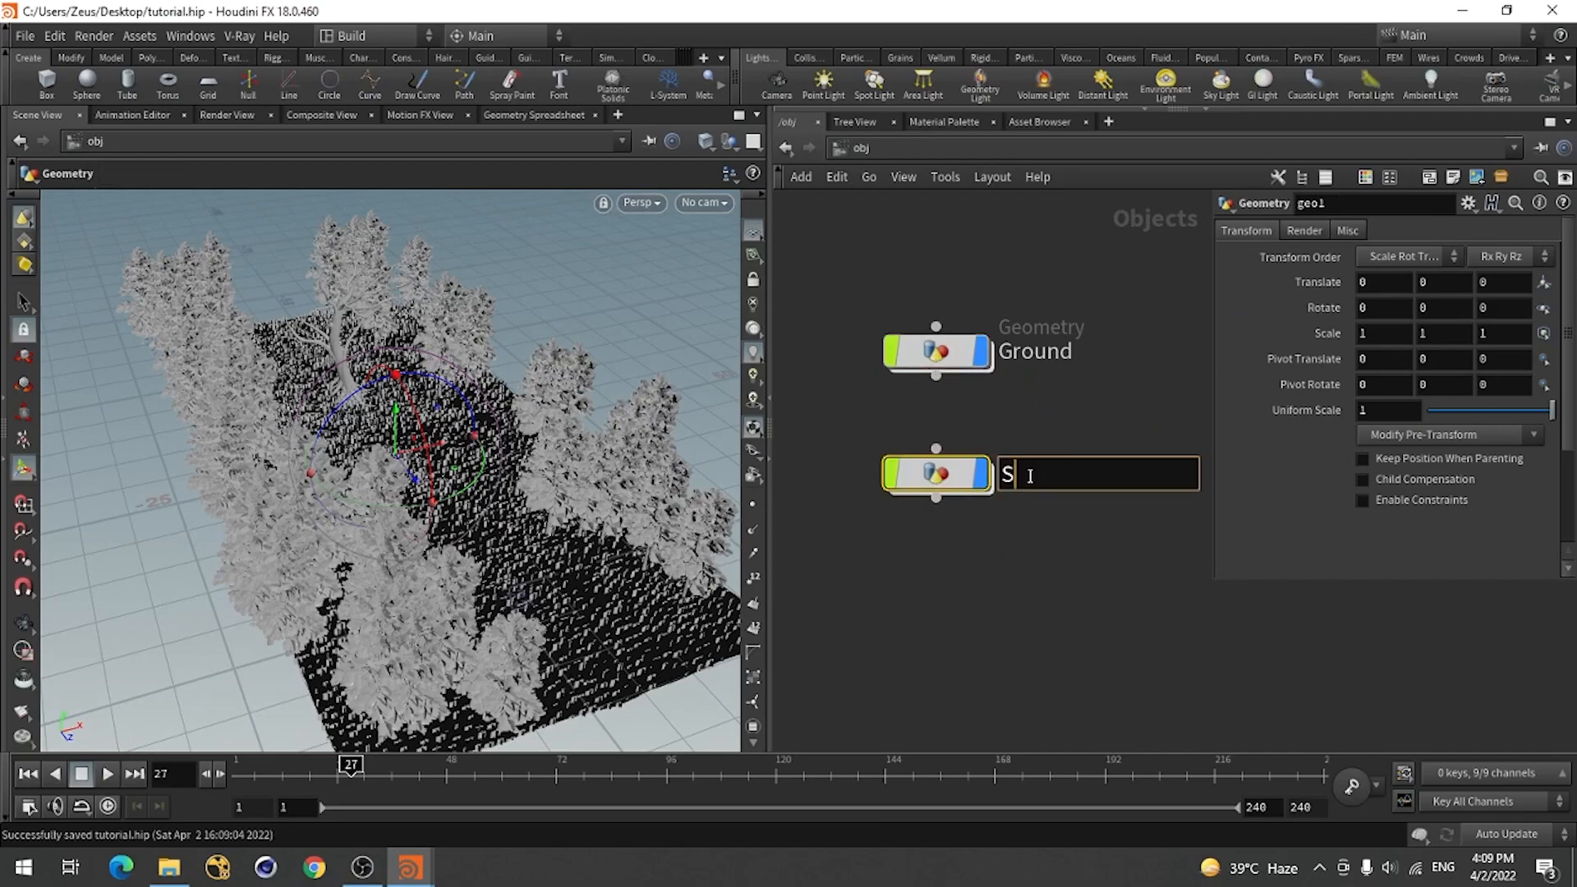
{"action": "type", "text": "tatue"}
{"action": "key", "text": "Return"}
Inside the Statue object, add a File node and load Statue.bgeo from the $HIP folder into it.
{"action": "double_click", "coordinate": [944, 473]}
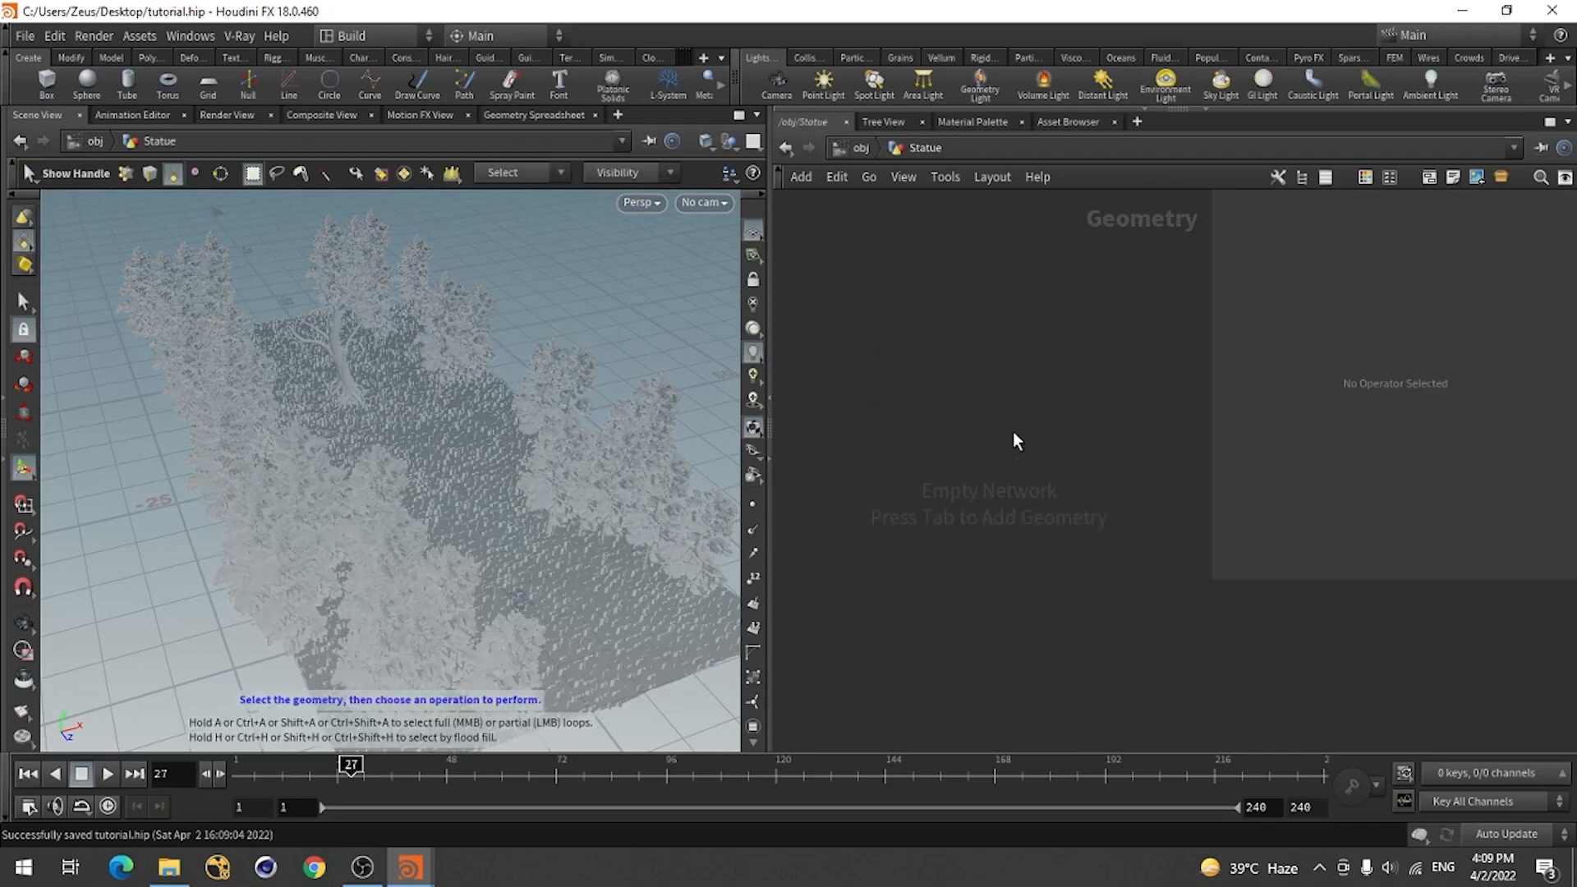
{"action": "key", "text": "Tab"}
{"action": "type", "text": "file"}
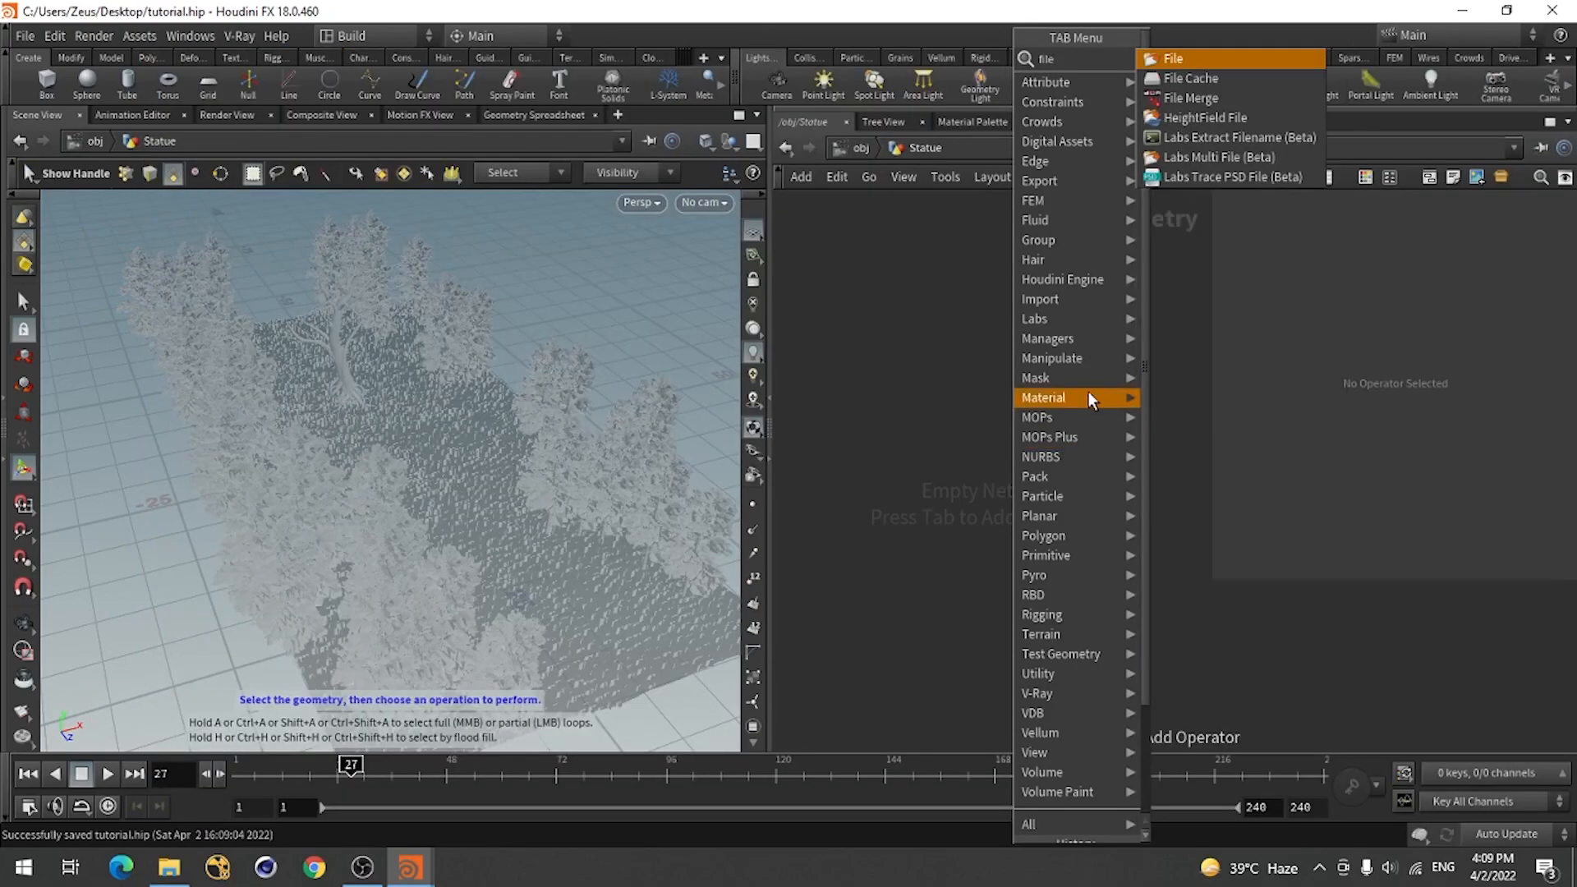
{"action": "left_click", "coordinate": [1180, 59]}
{"action": "left_click", "coordinate": [997, 382]}
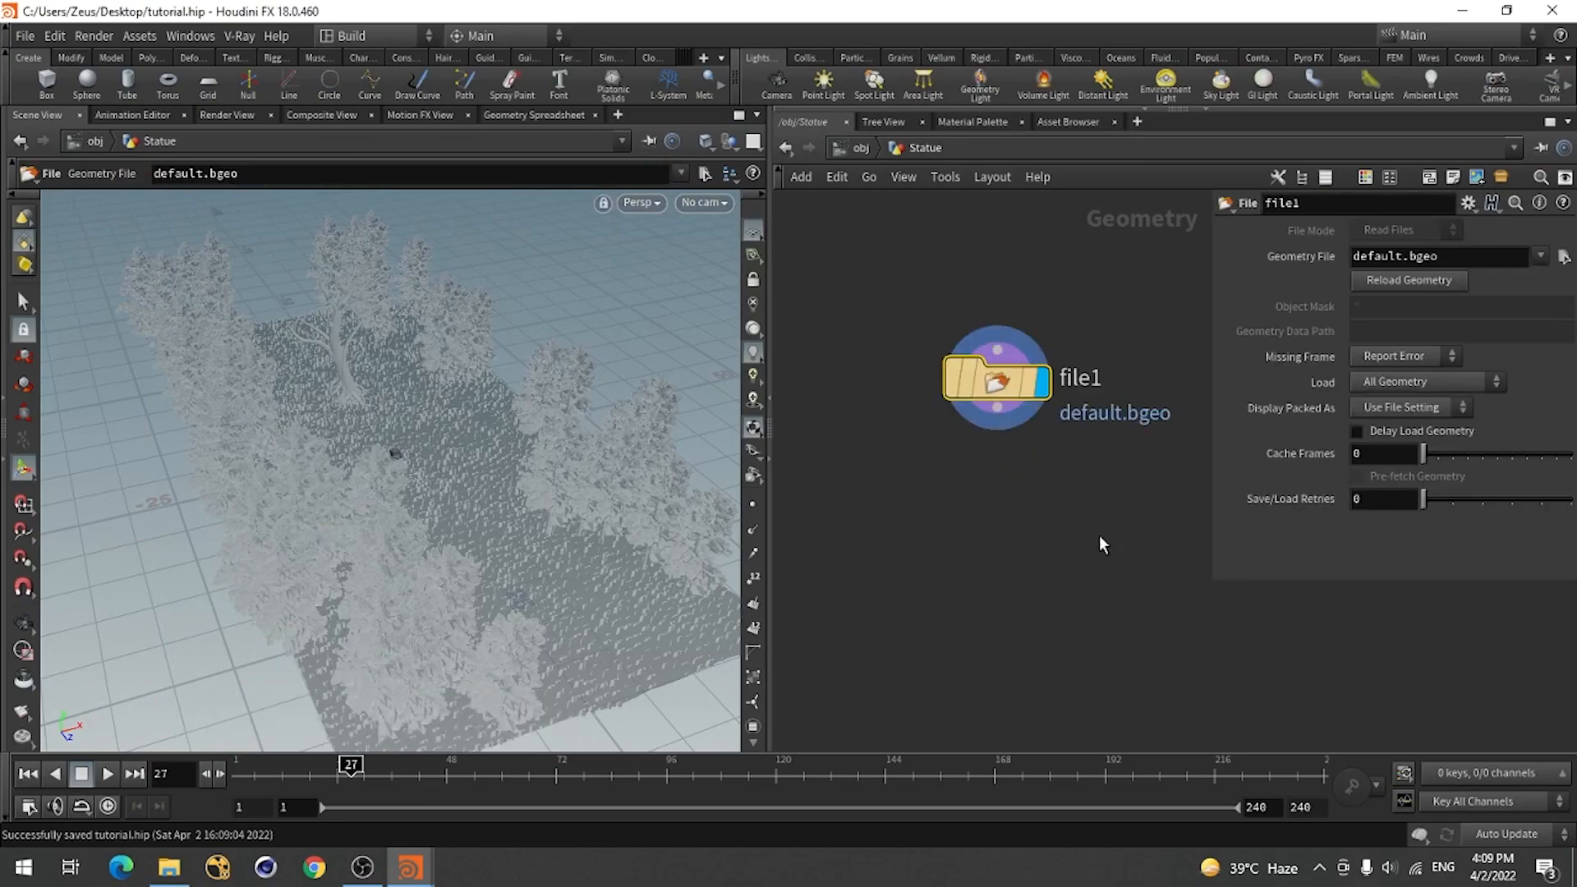
{"action": "left_click", "coordinate": [1564, 257]}
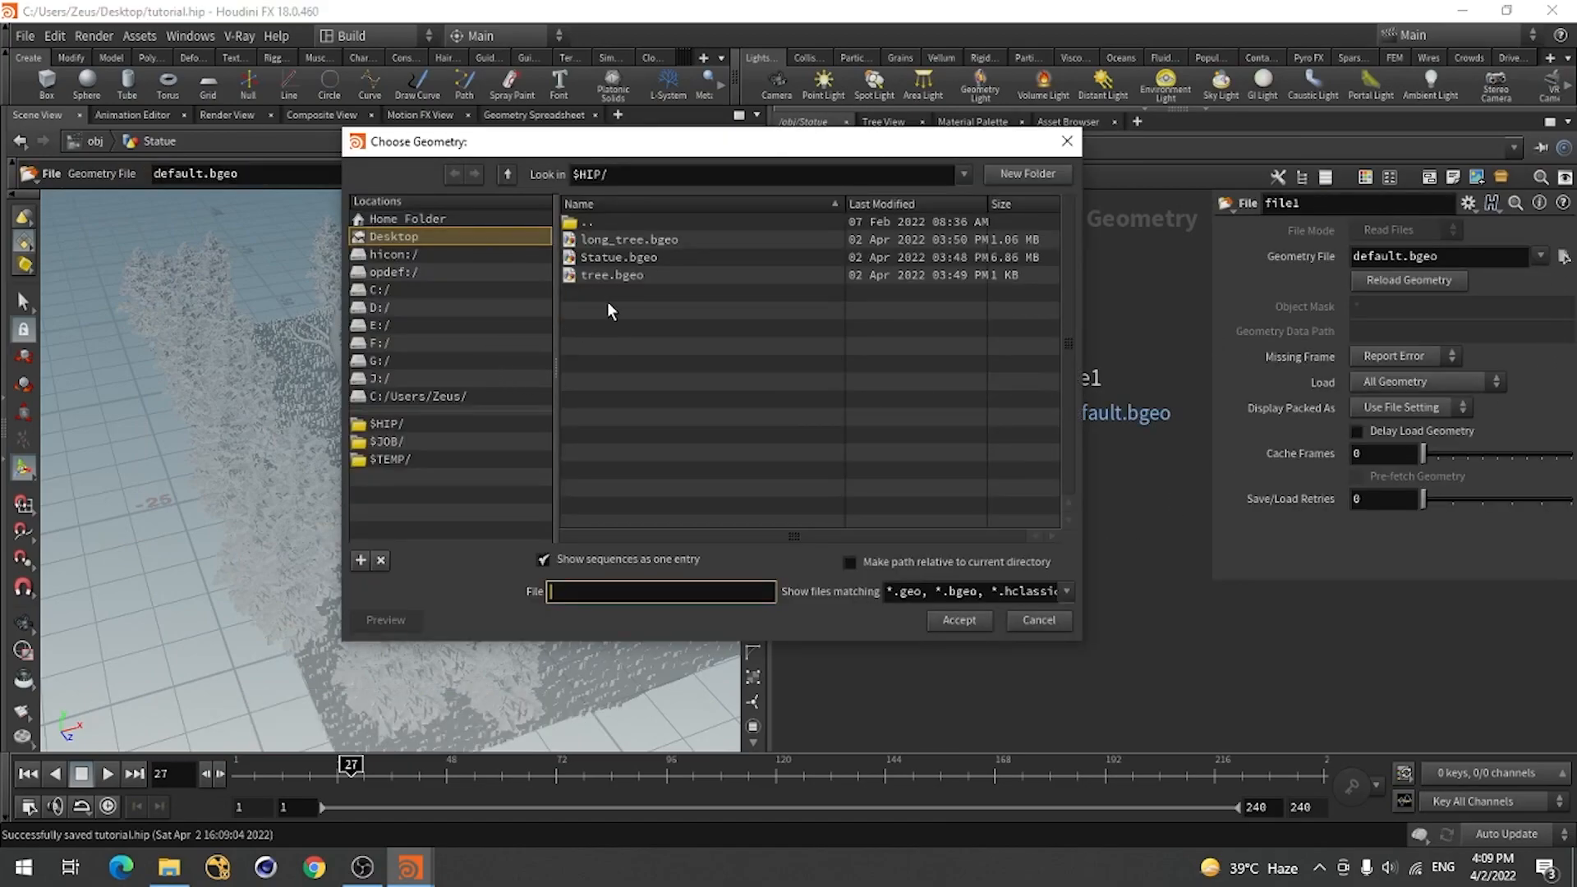
{"action": "left_click", "coordinate": [625, 260]}
{"action": "left_click", "coordinate": [959, 620]}
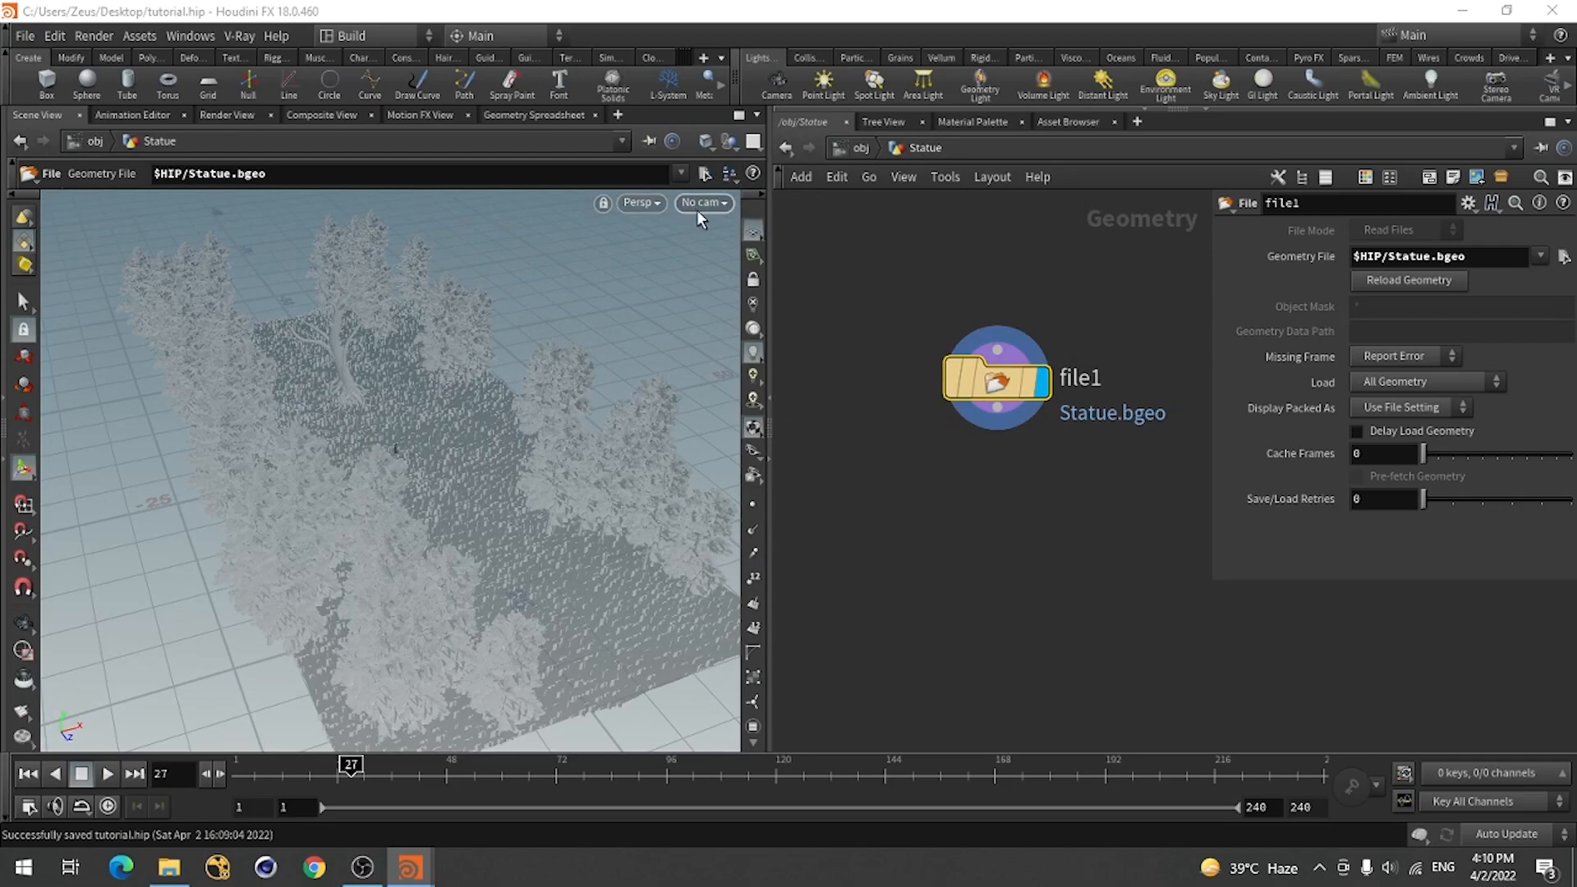
Hide the other objects in the viewport and view the isolated statue up close.
{"action": "left_click", "coordinate": [728, 142]}
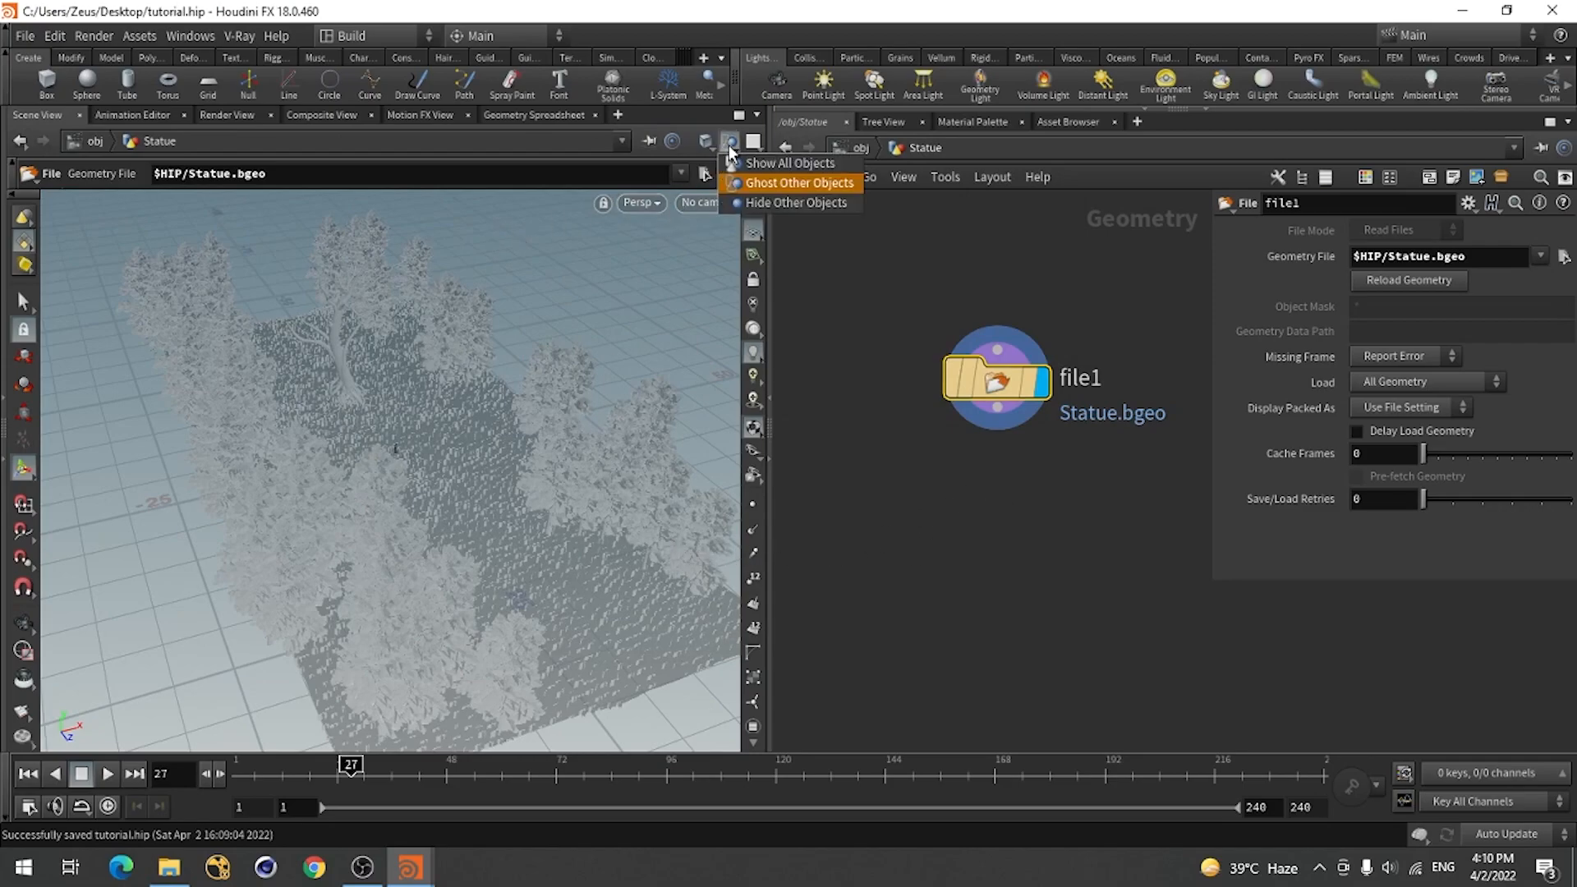
{"action": "left_click", "coordinate": [746, 200]}
{"action": "key", "text": "space"}
{"action": "left_click_drag", "start_coordinate": [448, 458], "coordinate": [408, 485]}
{"action": "right_click_drag", "start_coordinate": [394, 489], "coordinate": [802, 397]}
{"action": "middle_click_drag", "start_coordinate": [454, 372], "coordinate": [269, 545]}
{"action": "right_click_drag", "start_coordinate": [268, 545], "coordinate": [191, 469]}
{"action": "left_click_drag", "start_coordinate": [525, 369], "coordinate": [338, 512]}
{"action": "key", "text": "Return"}
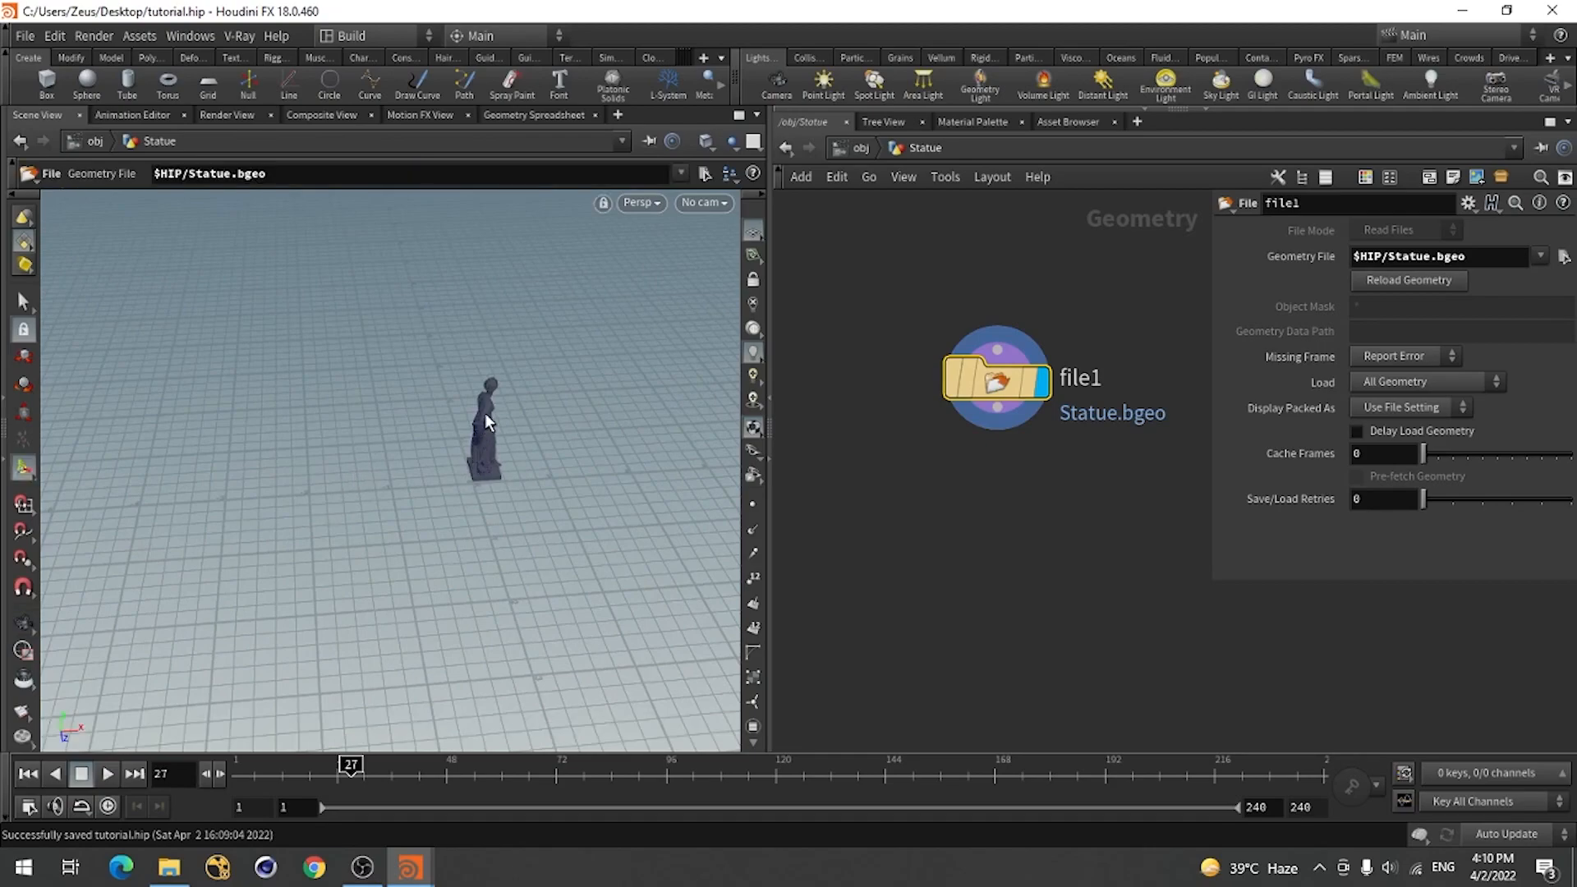
{"action": "key", "text": "s"}
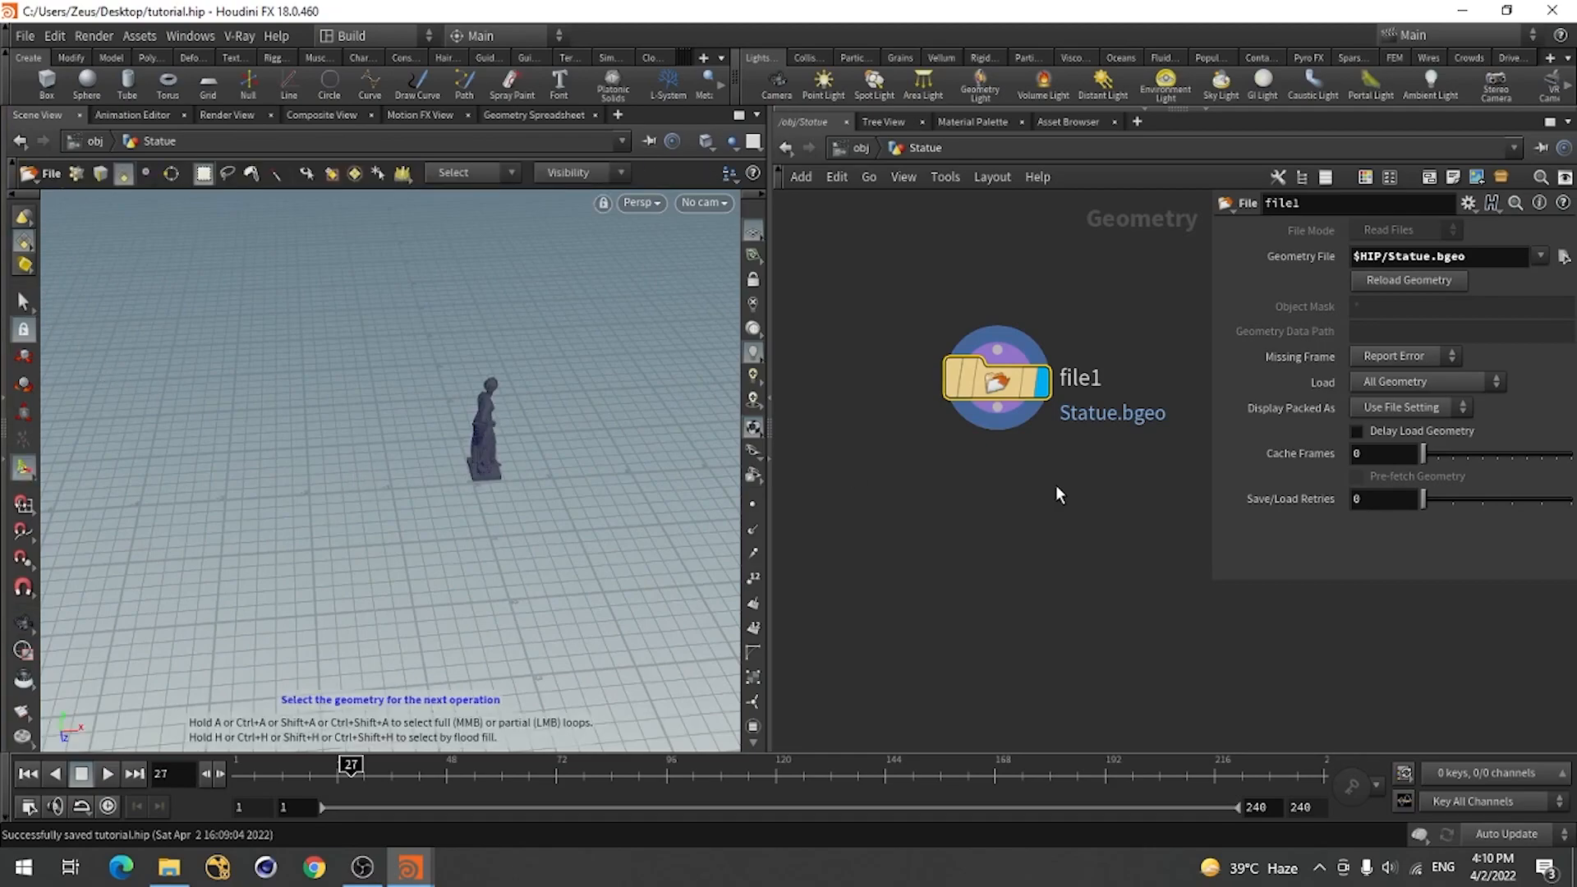
{"action": "key", "text": "Return"}
{"action": "key", "text": "s"}
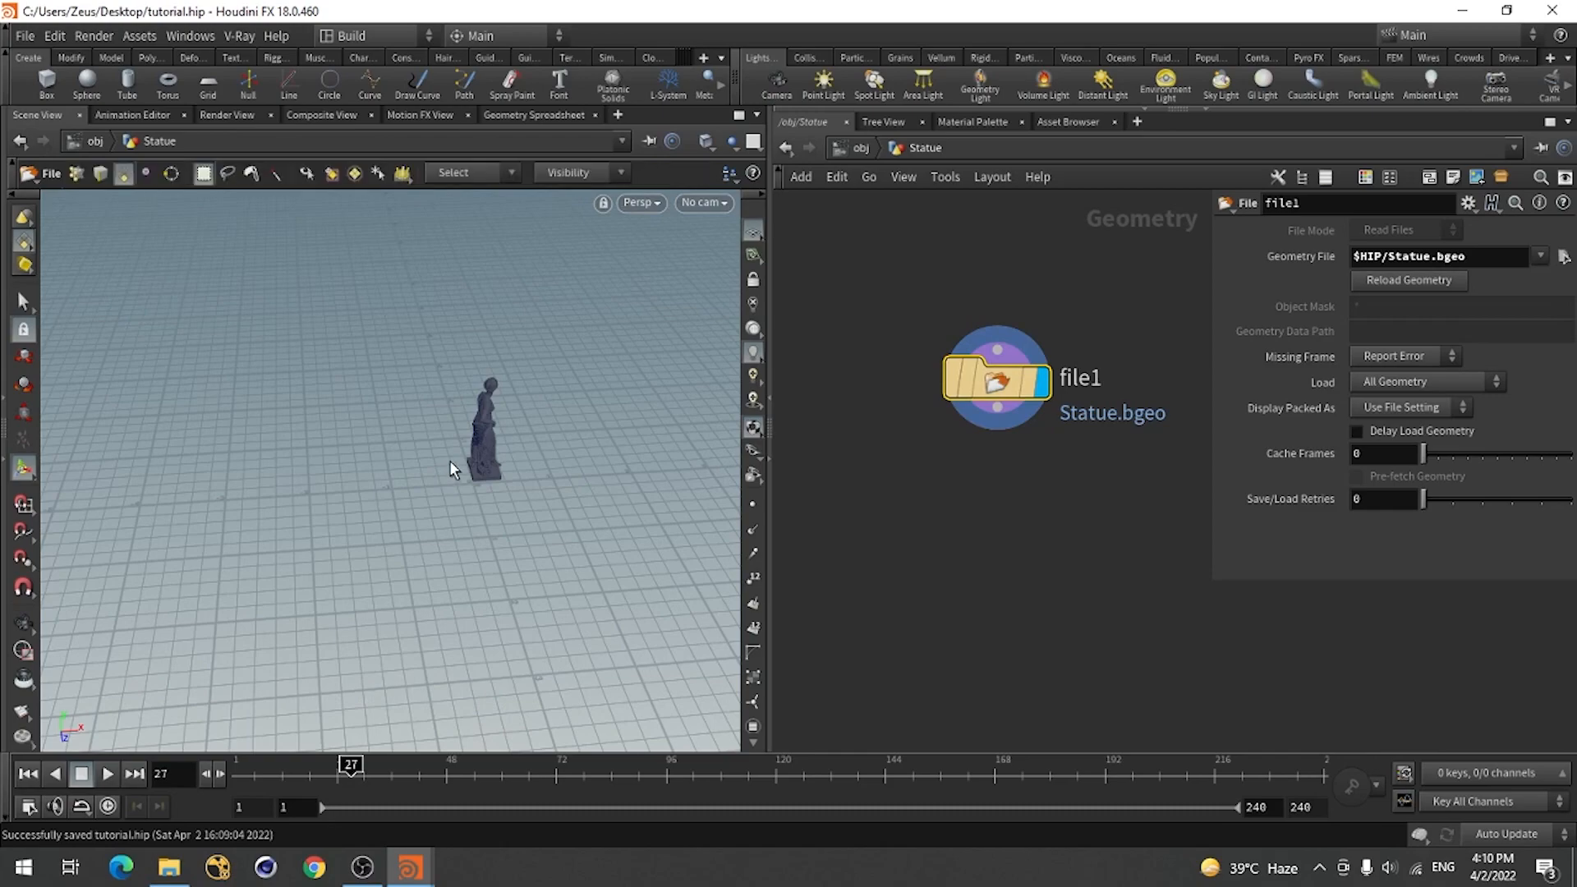
{"action": "key", "text": "Escape"}
{"action": "left_click_drag", "start_coordinate": [503, 489], "coordinate": [514, 509]}
{"action": "key", "text": "Return"}
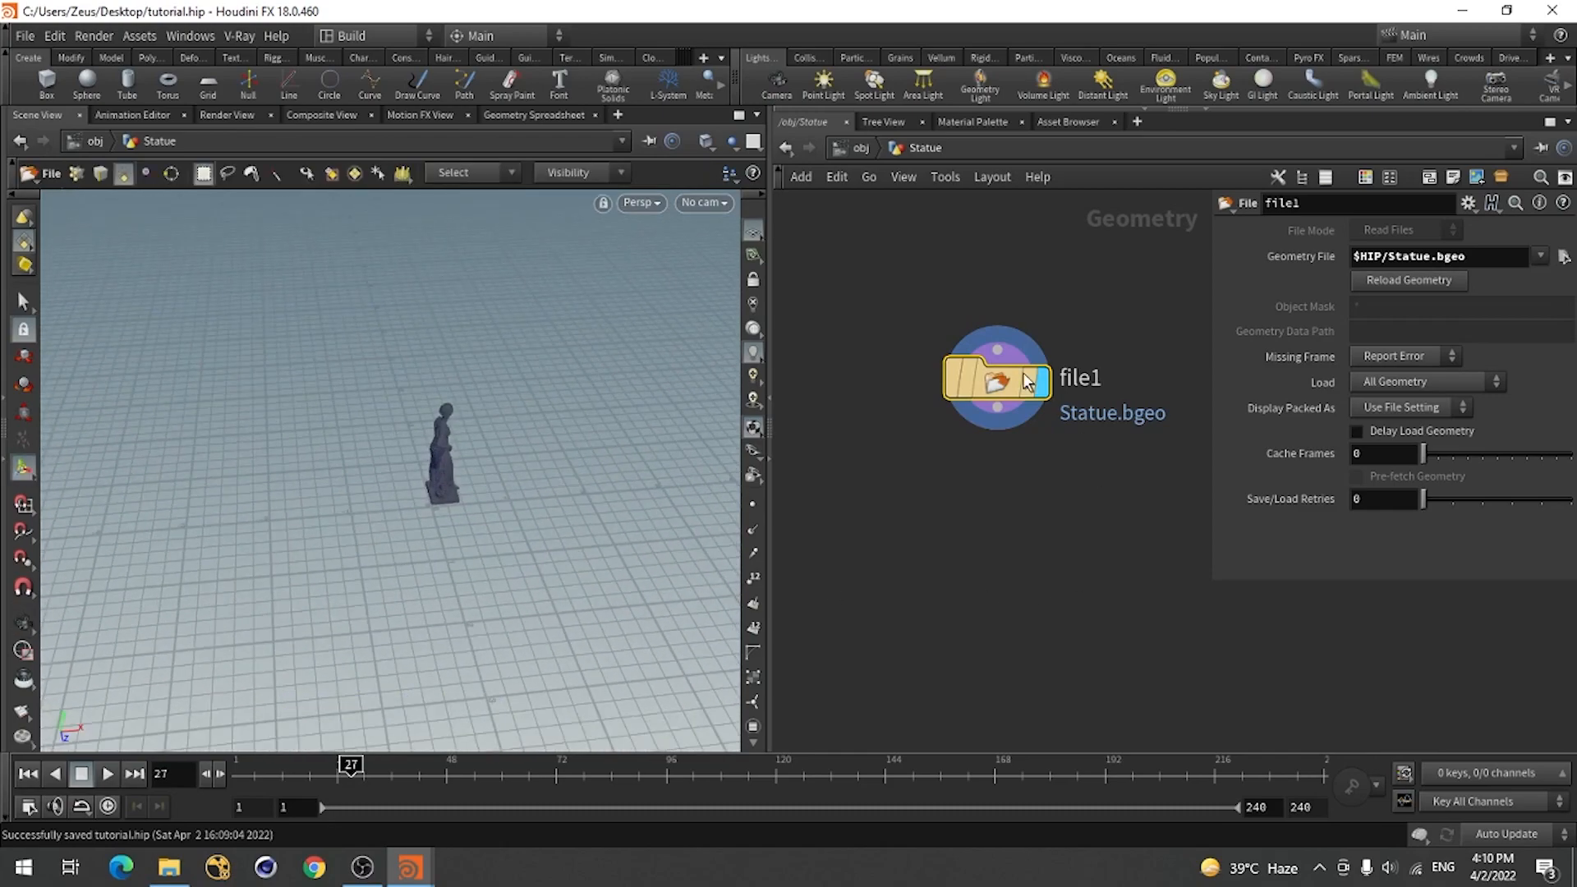
Return to the object level and view the forest around the statue's location to judge its size.
{"action": "left_click", "coordinate": [787, 149]}
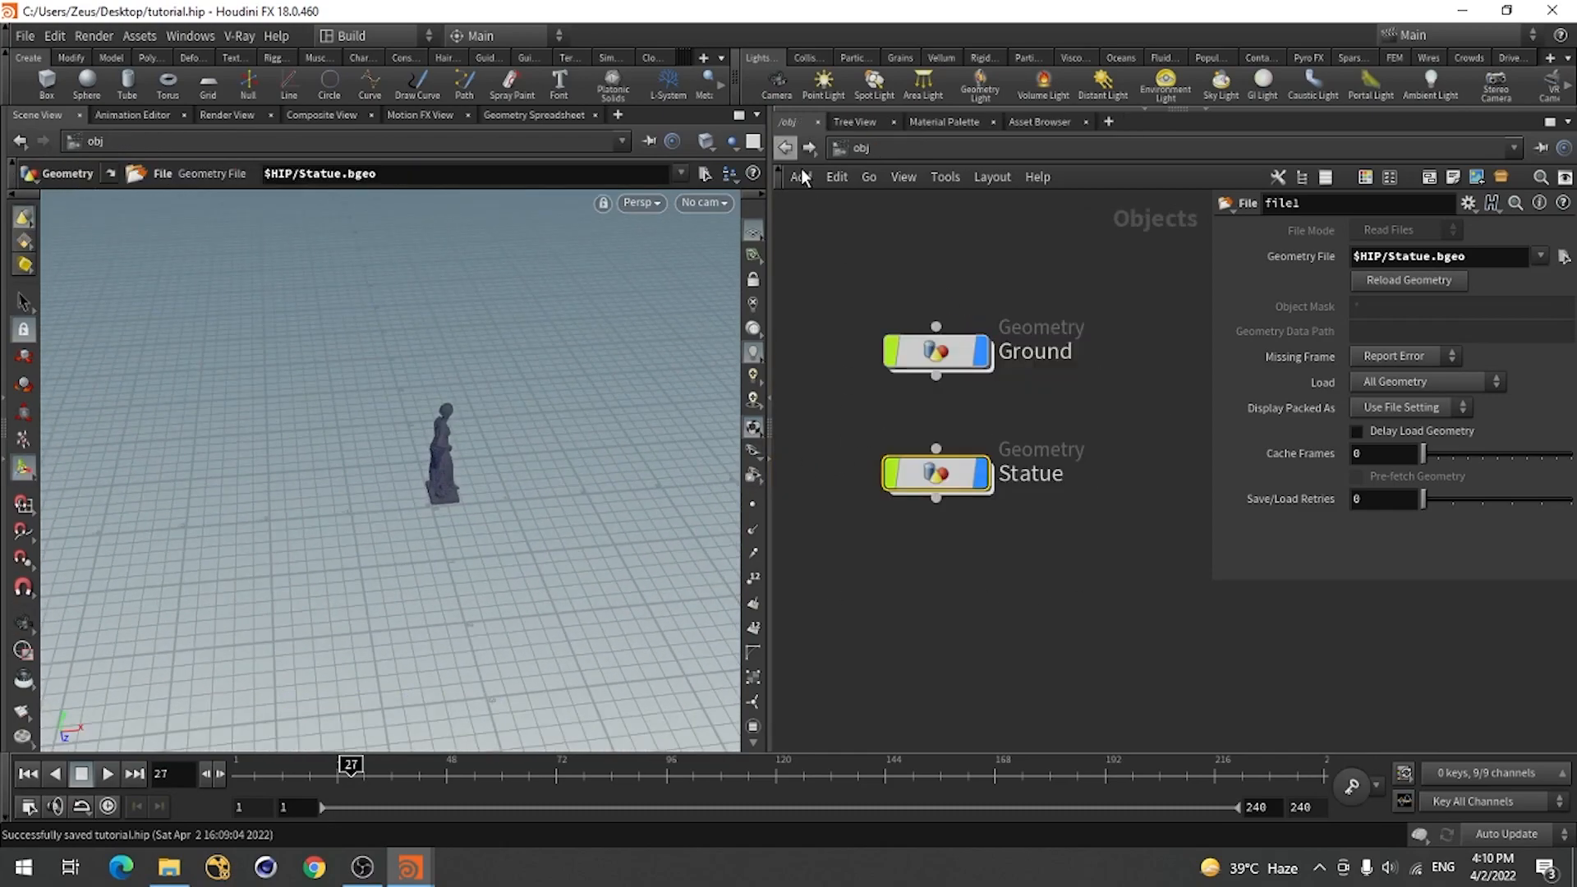
{"action": "key", "text": "Escape"}
{"action": "left_click_drag", "start_coordinate": [622, 496], "coordinate": [493, 444]}
{"action": "right_click_drag", "start_coordinate": [493, 443], "coordinate": [431, 415]}
{"action": "left_click_drag", "start_coordinate": [431, 415], "coordinate": [415, 474]}
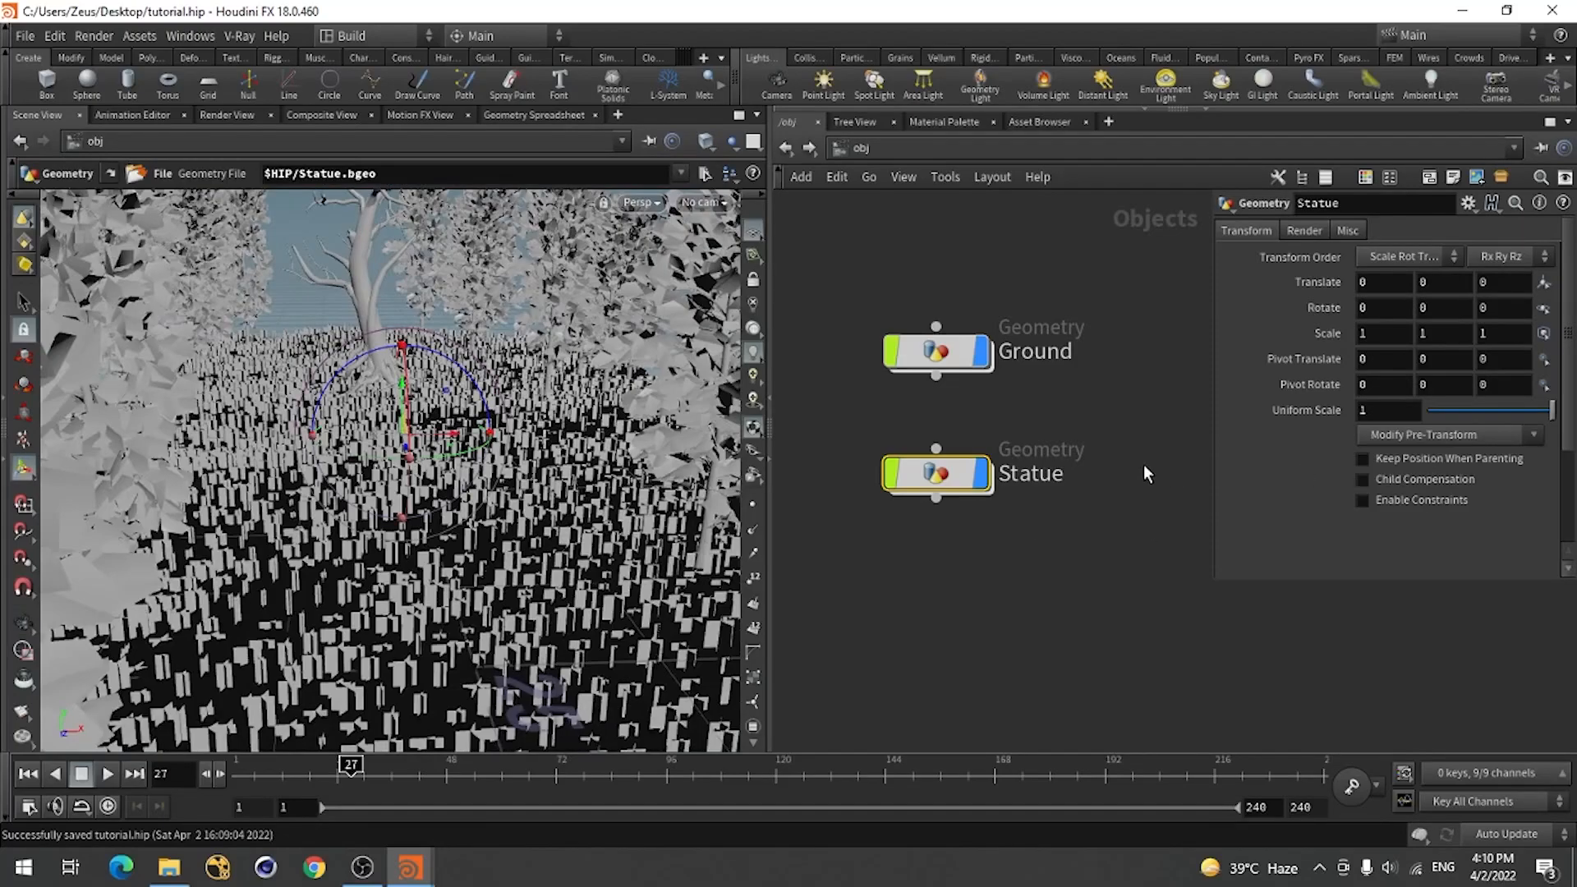
Inside the Statue object, connect a Transform node after file1 and make it the displayed node.
{"action": "double_click", "coordinate": [936, 473]}
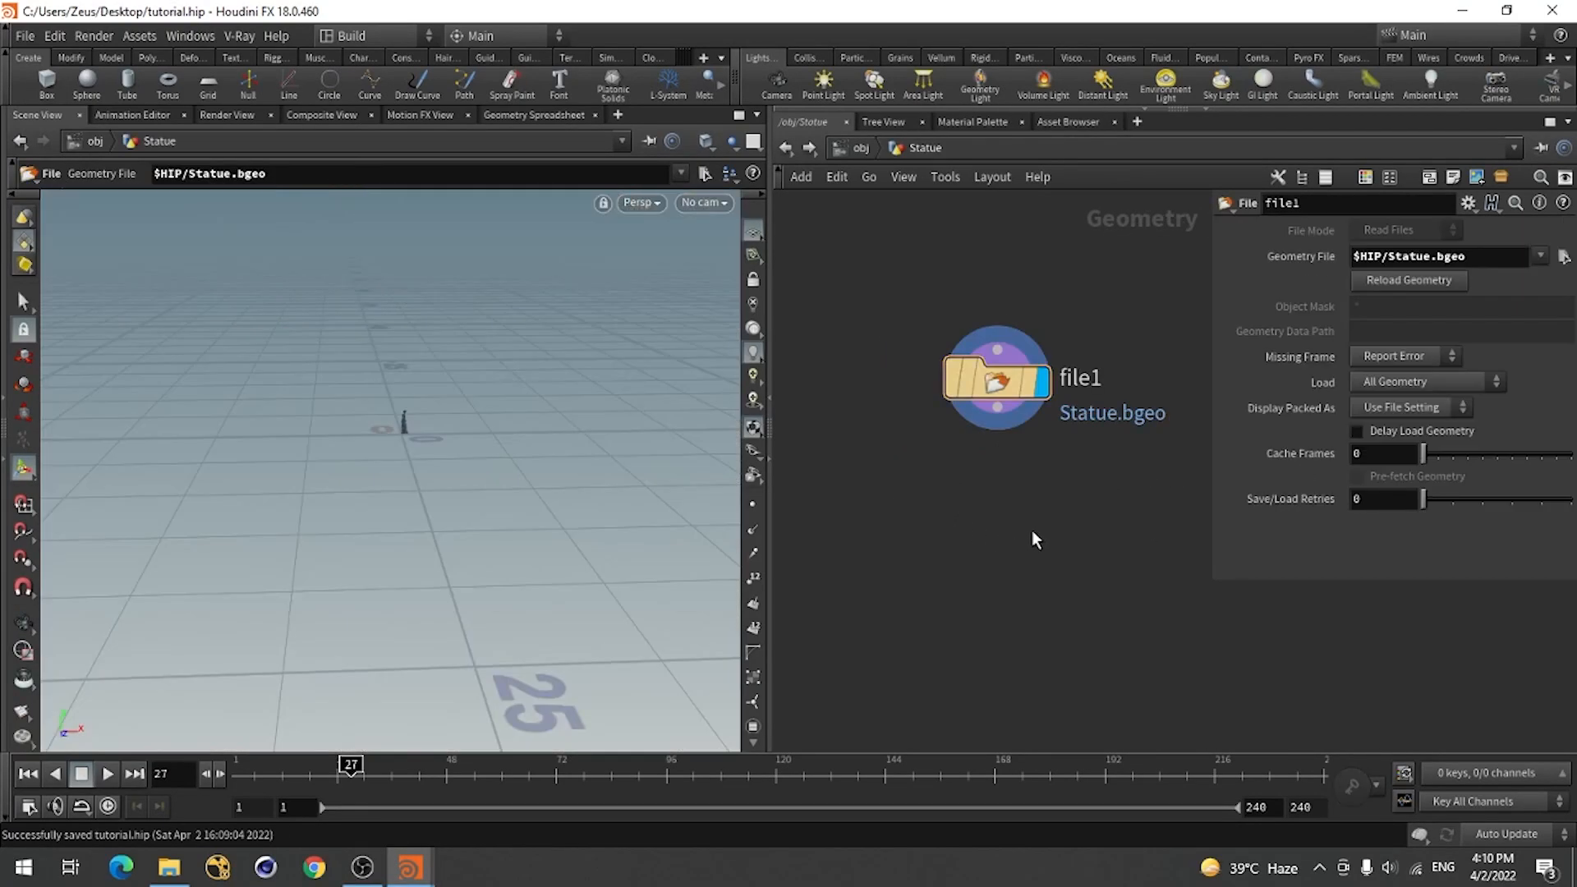
{"action": "key", "text": "Tab"}
{"action": "type", "text": "tra"}
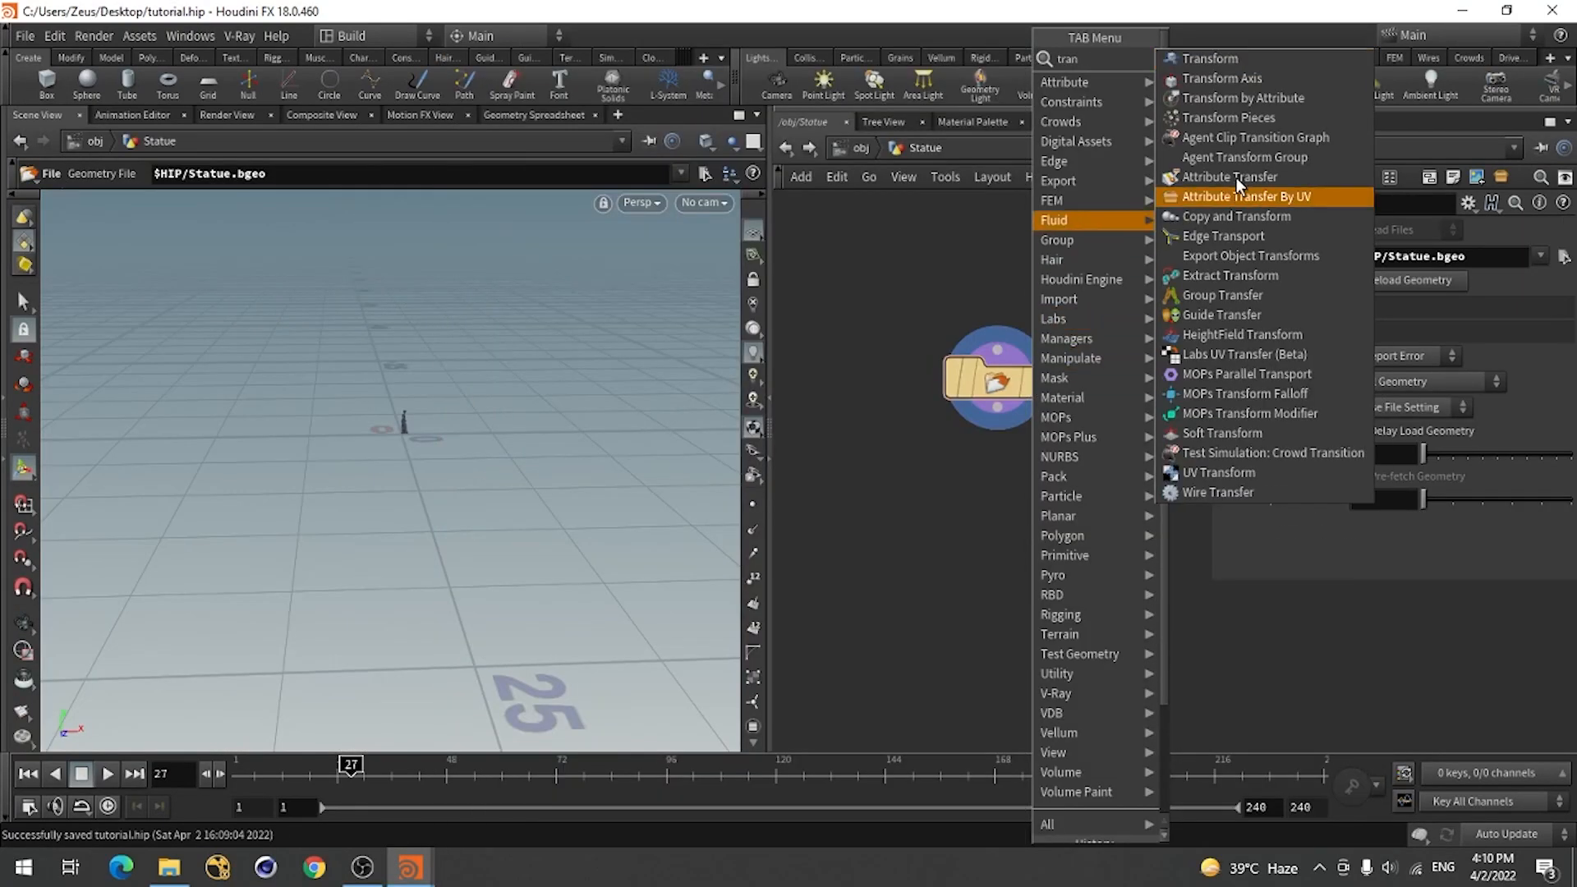
{"action": "left_click", "coordinate": [1243, 59]}
{"action": "left_click", "coordinate": [1000, 515]}
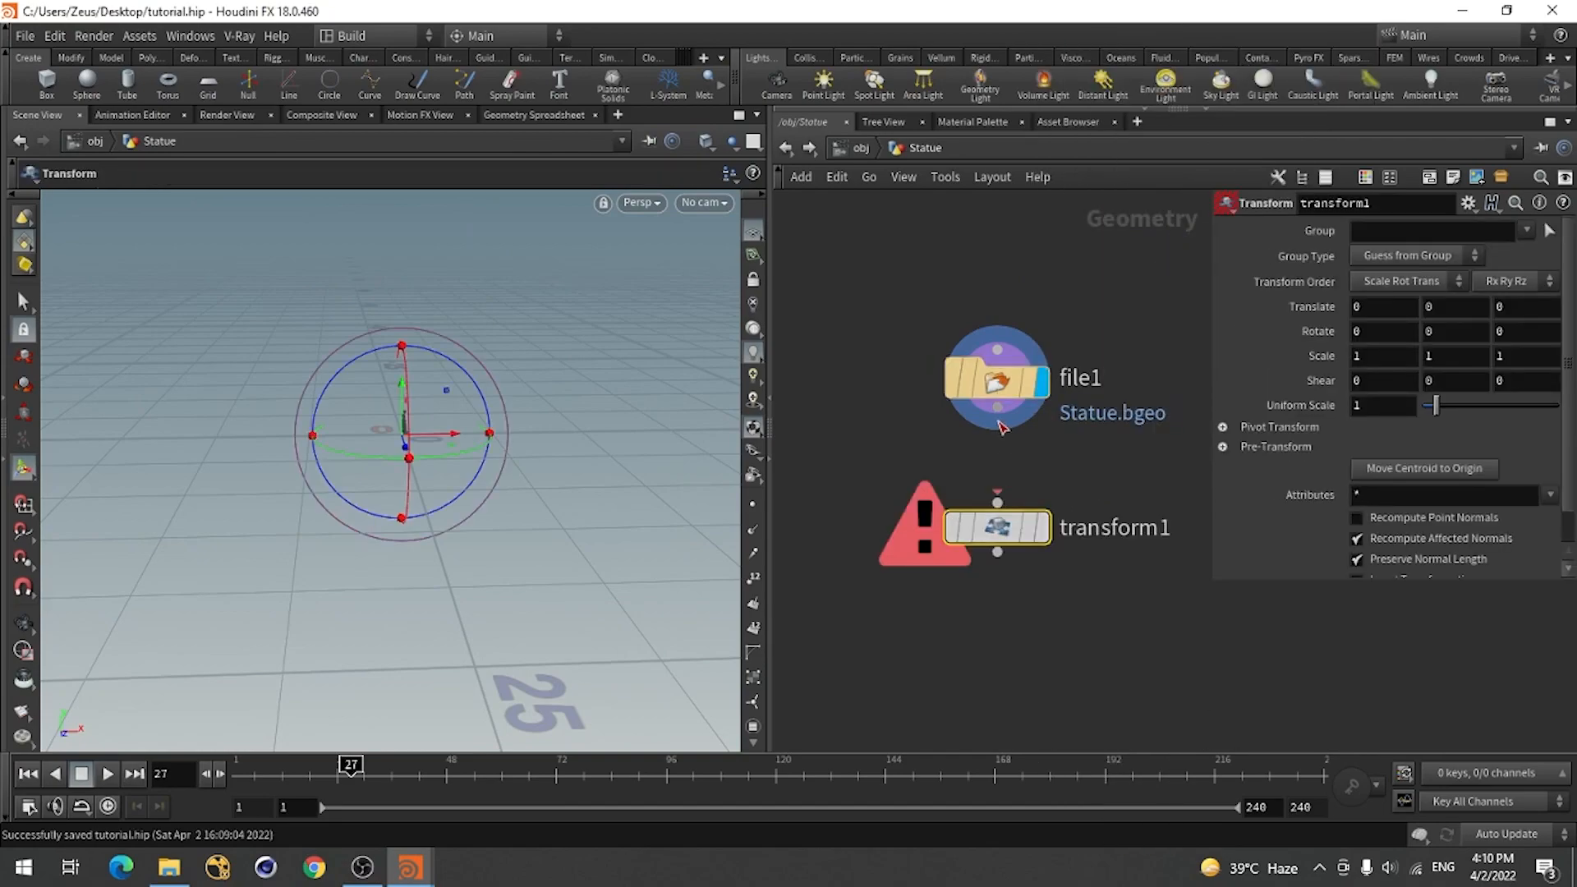
{"action": "left_click_drag", "start_coordinate": [997, 429], "coordinate": [1004, 538]}
{"action": "left_click", "coordinate": [1041, 527]}
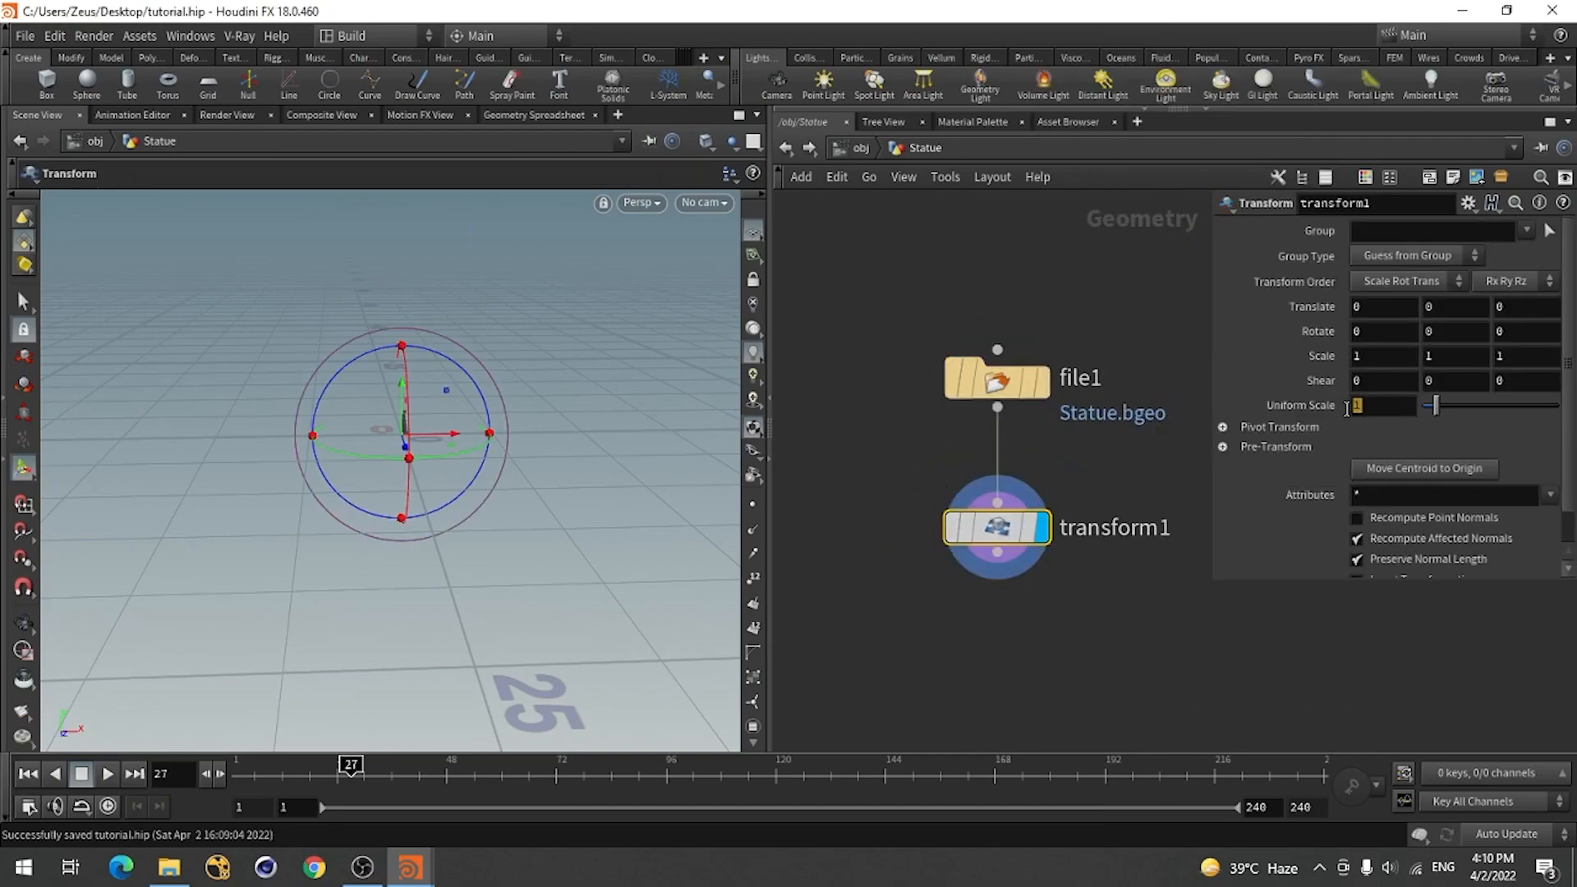
Try uniform scales of 3 and 10 for the statue in the Transform node.
{"action": "type", "text": "3"}
{"action": "key", "text": "Return"}
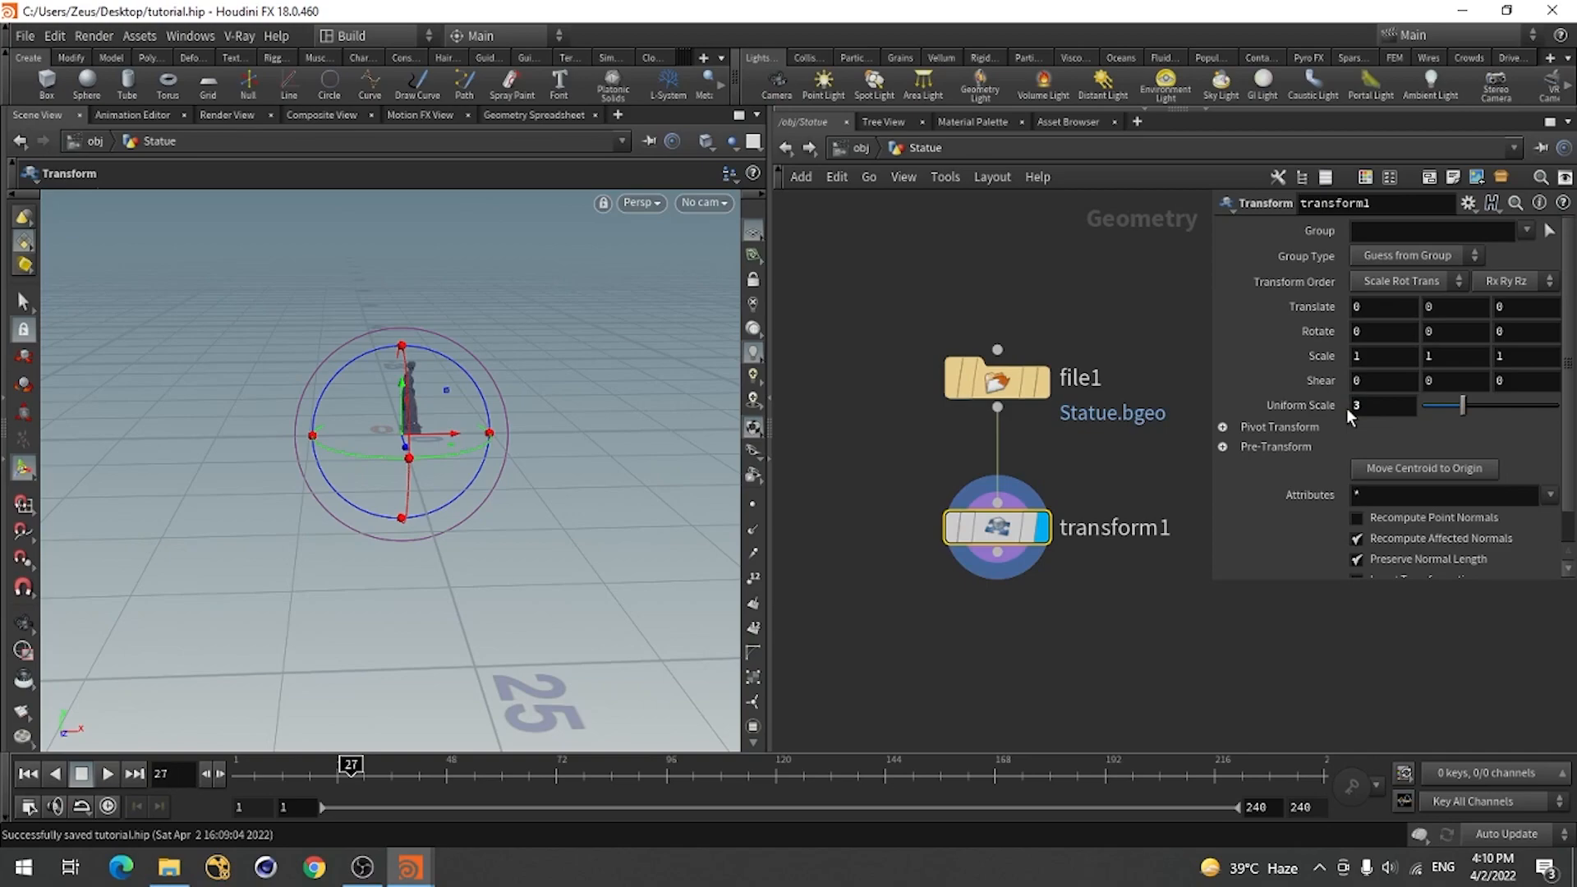
{"action": "type", "text": "10"}
{"action": "key", "text": "Return"}
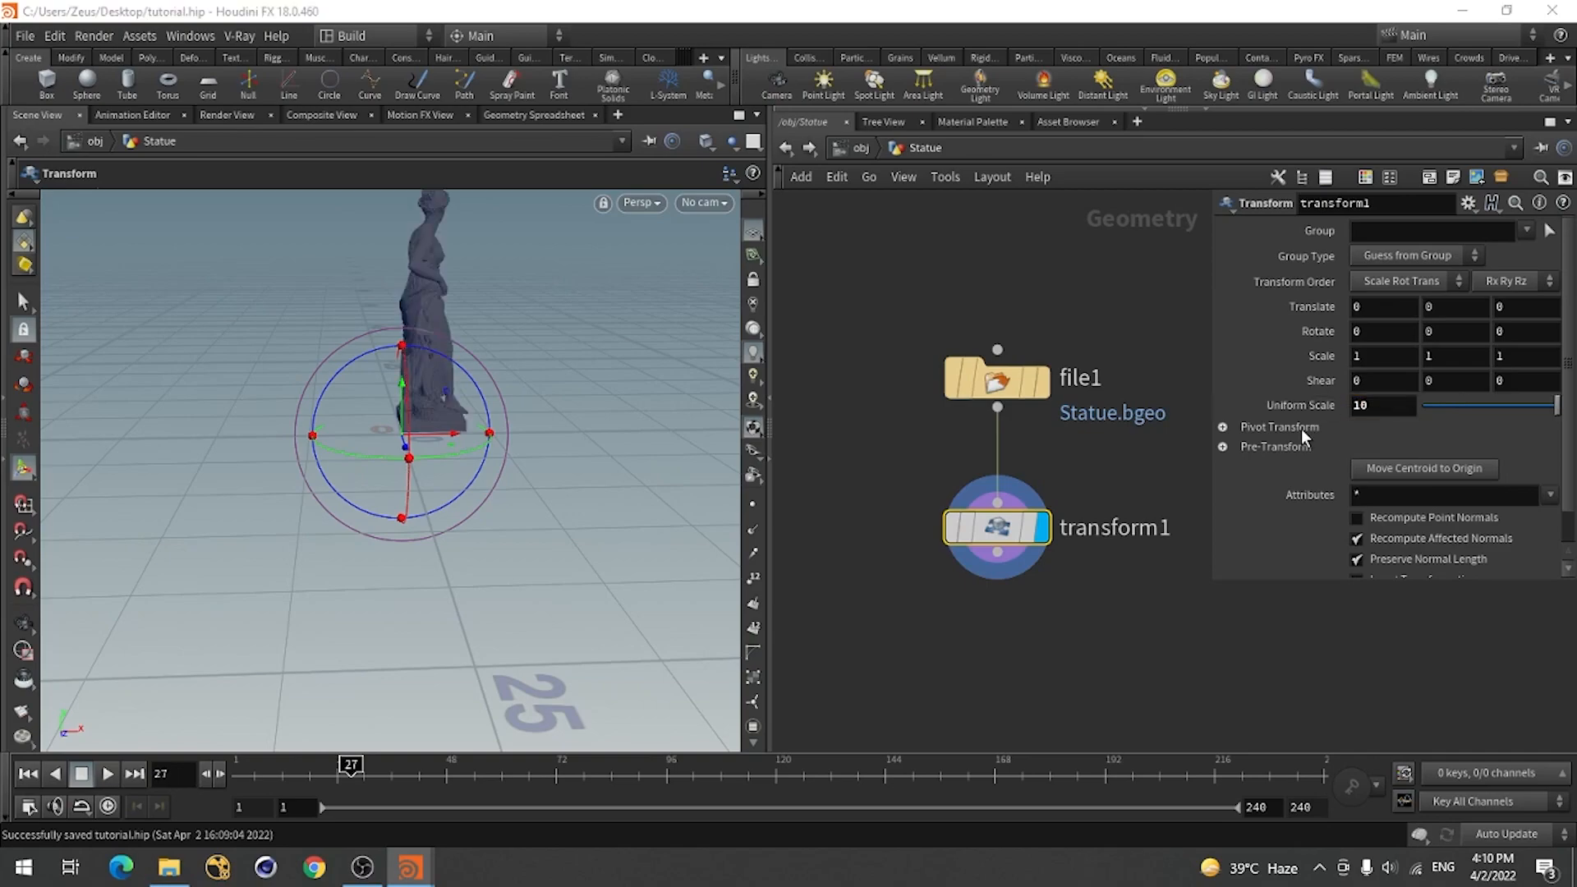
Show all objects in the viewport, and switch the display to ghosting the other objects around the statue.
{"action": "left_click", "coordinate": [726, 148]}
{"action": "left_click", "coordinate": [788, 155]}
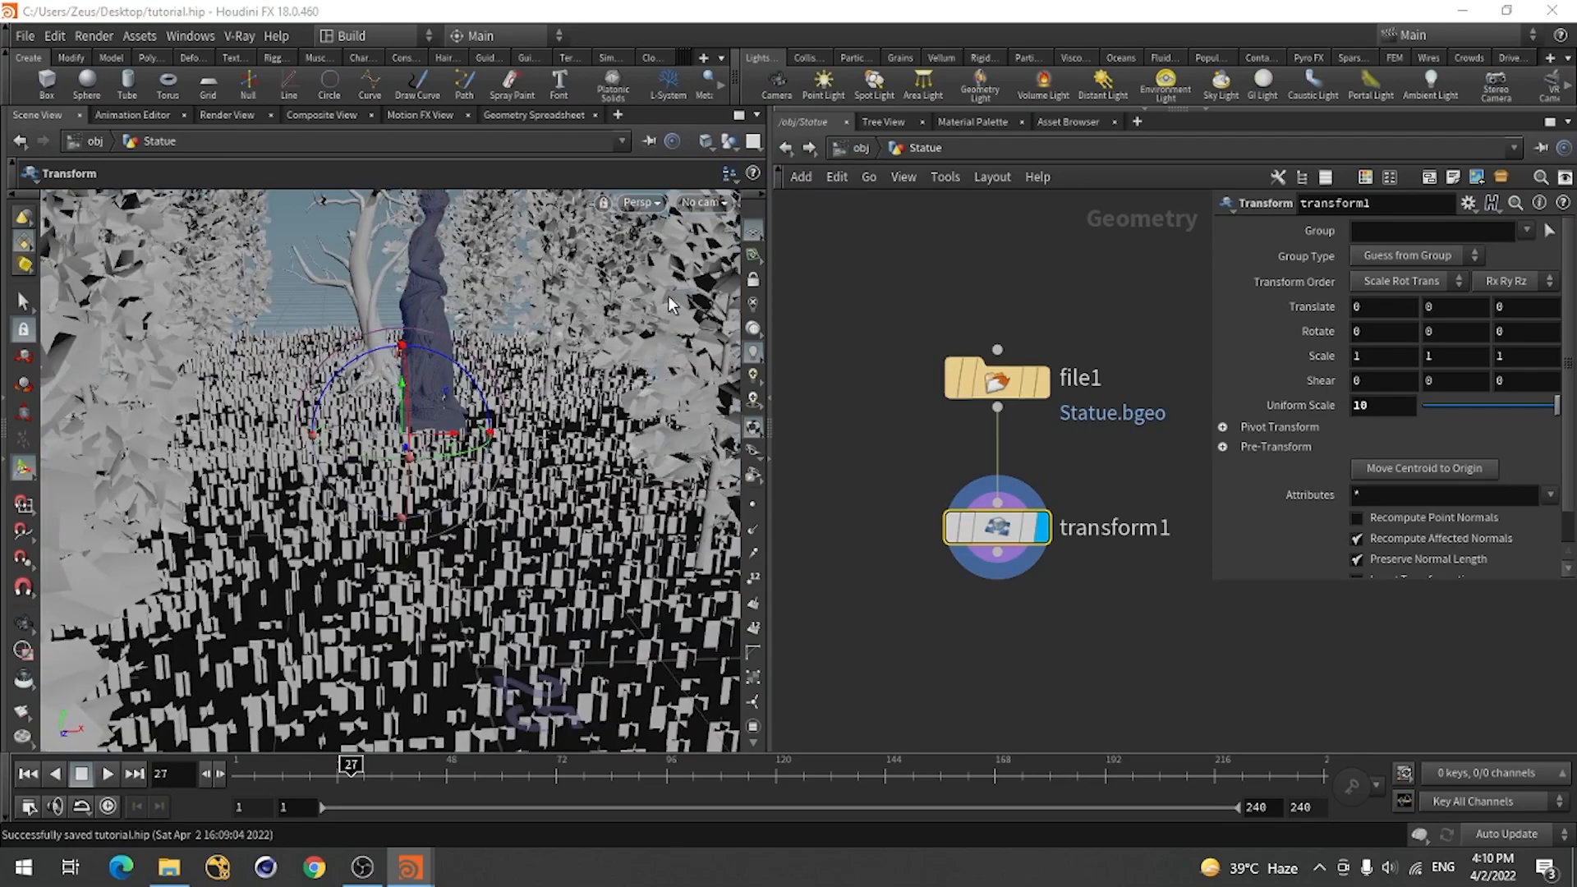
{"action": "left_click", "coordinate": [727, 148]}
{"action": "left_click", "coordinate": [771, 183]}
{"action": "left_click_drag", "start_coordinate": [578, 417], "coordinate": [575, 480], "text": "alt"}
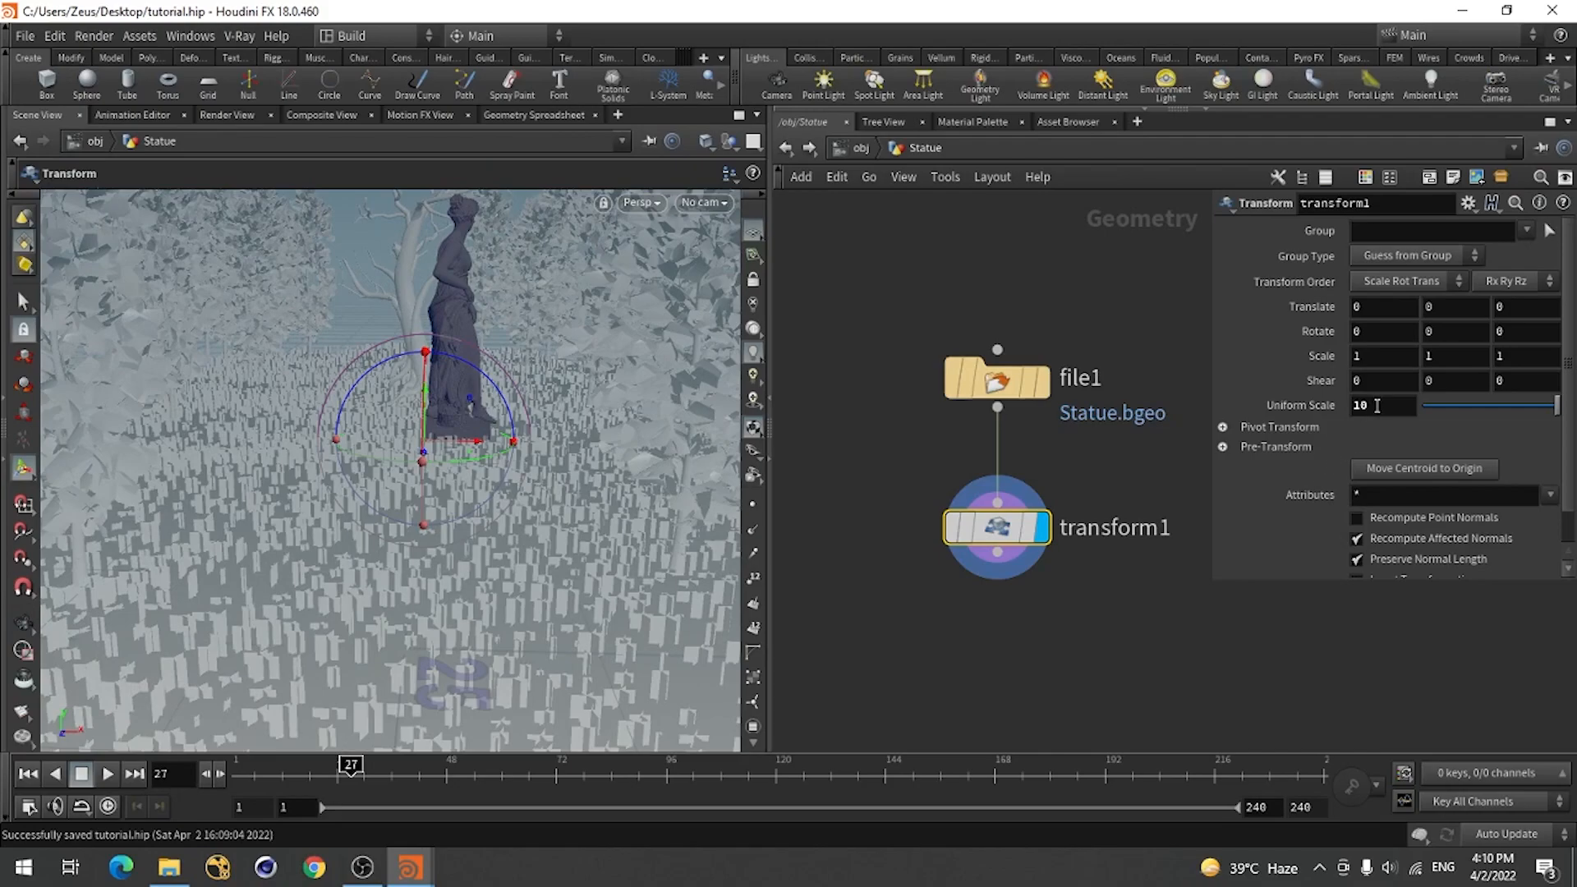
Reduce the statue's uniform scale to 8, and settle on 6.
{"action": "left_click_drag", "start_coordinate": [1374, 406], "coordinate": [1297, 408]}
{"action": "type", "text": "8"}
{"action": "key", "text": "Return"}
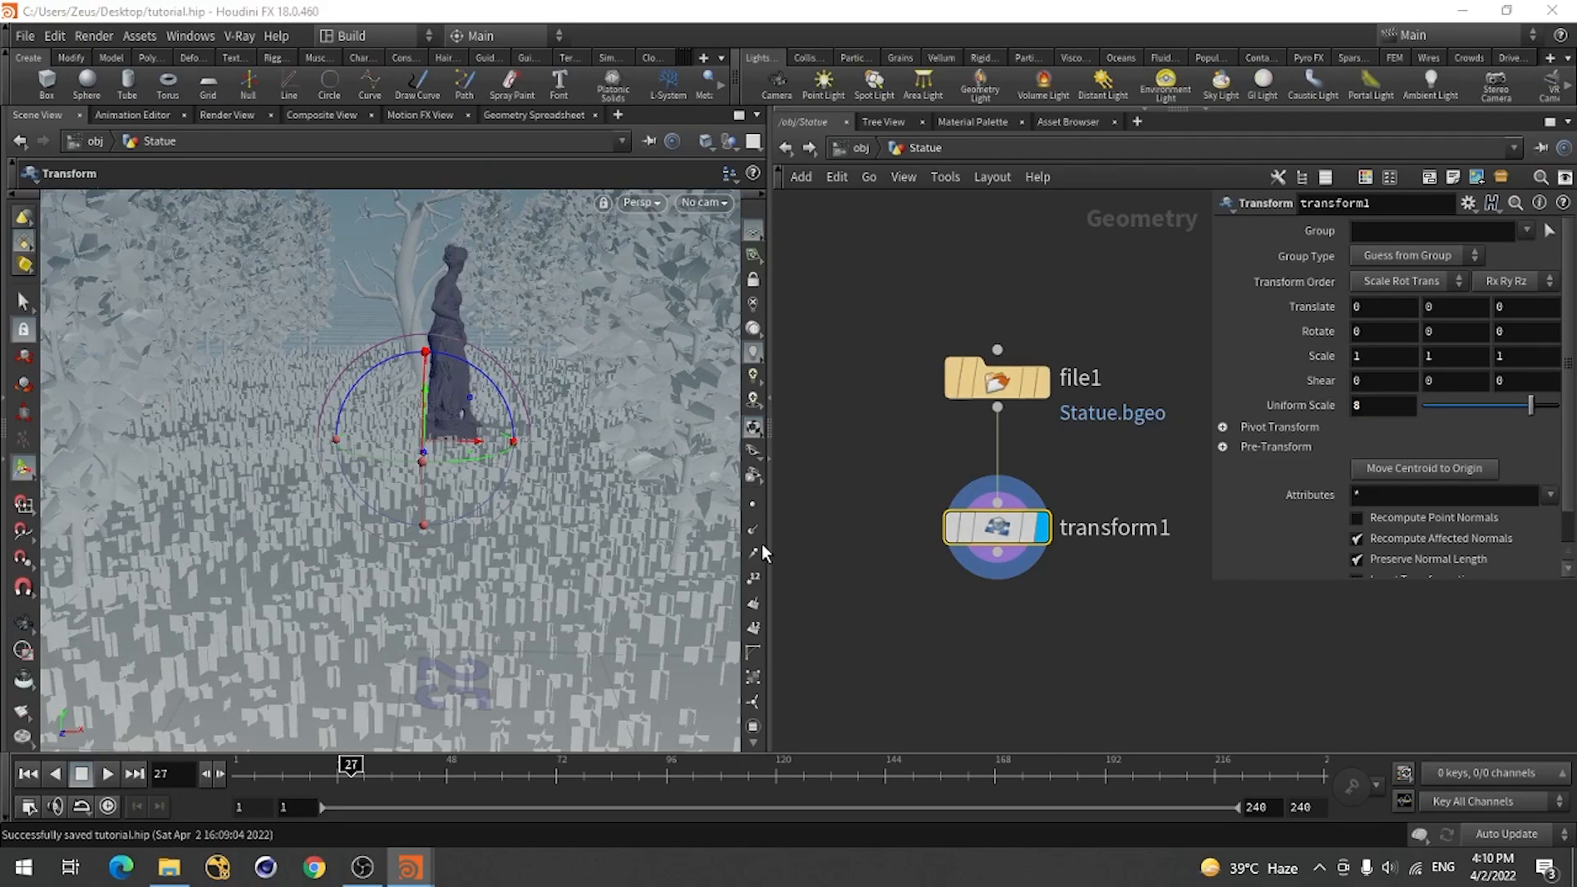
{"action": "left_click_drag", "start_coordinate": [1374, 412], "coordinate": [1316, 415]}
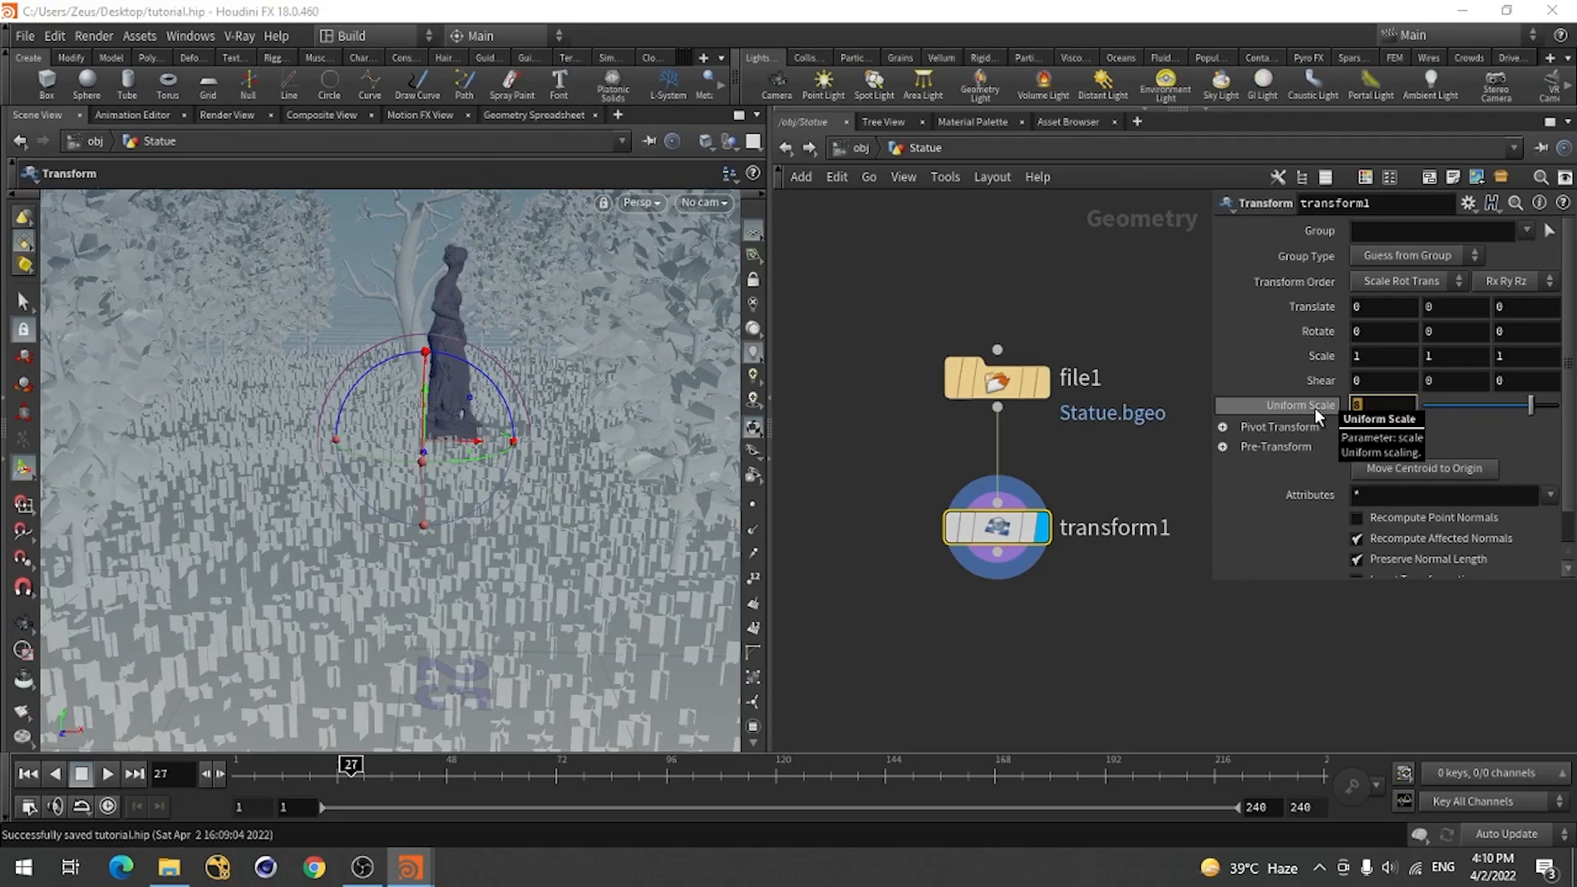
{"action": "type", "text": "6"}
{"action": "key", "text": "Return"}
{"action": "key", "text": "Escape"}
{"action": "left_click_drag", "start_coordinate": [538, 530], "coordinate": [461, 503]}
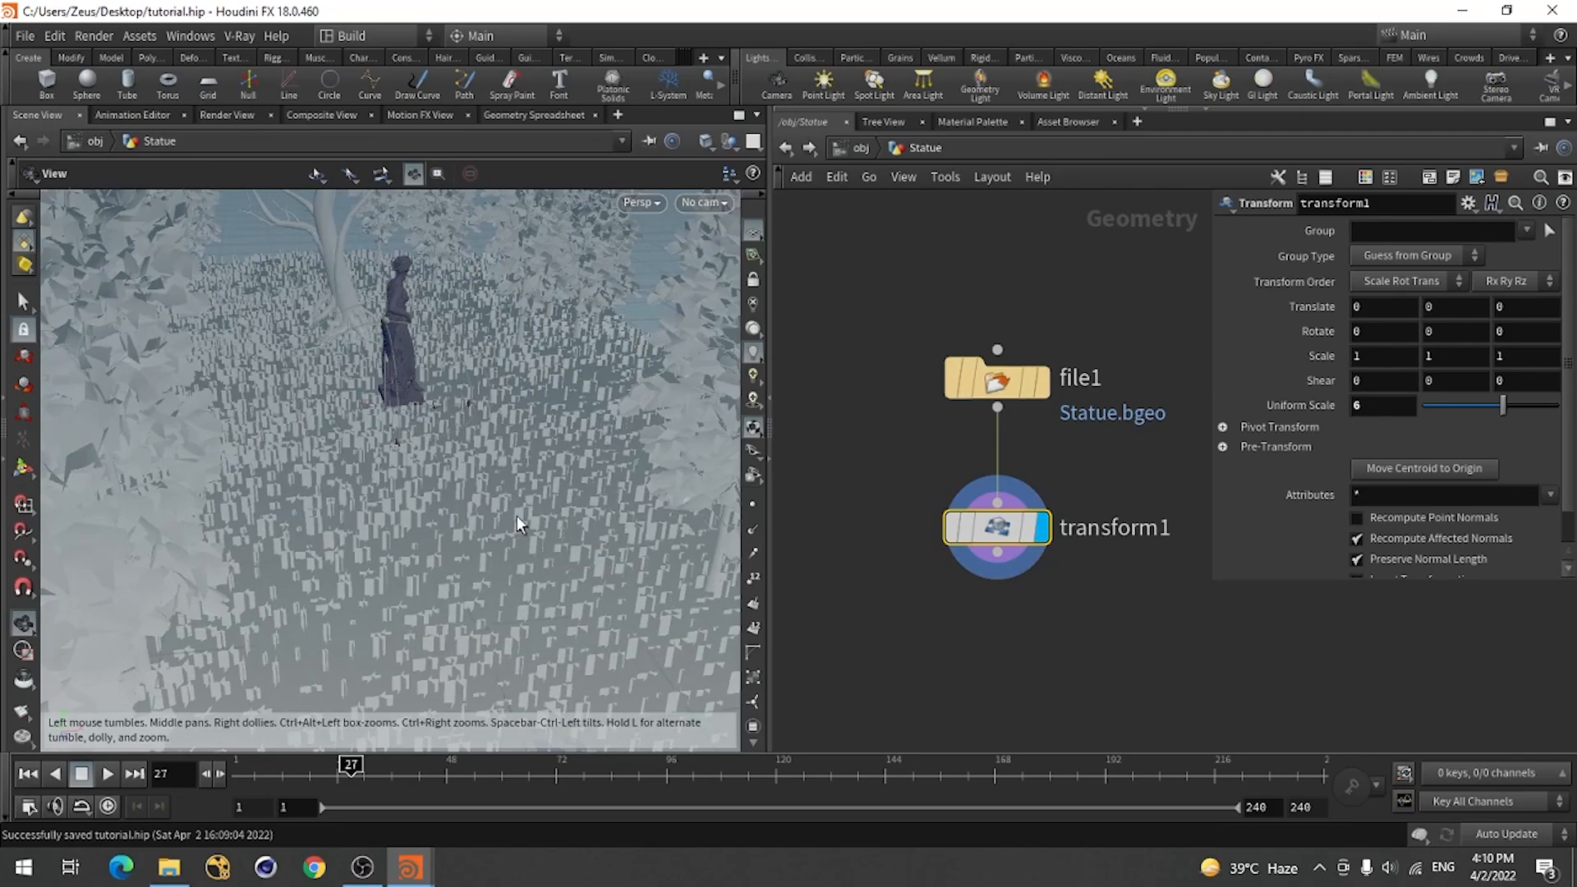
{"action": "key", "text": "Return"}
Rotate the statue to -90 degrees around the Y axis in the Transform node.
{"action": "left_click", "coordinate": [1442, 331]}
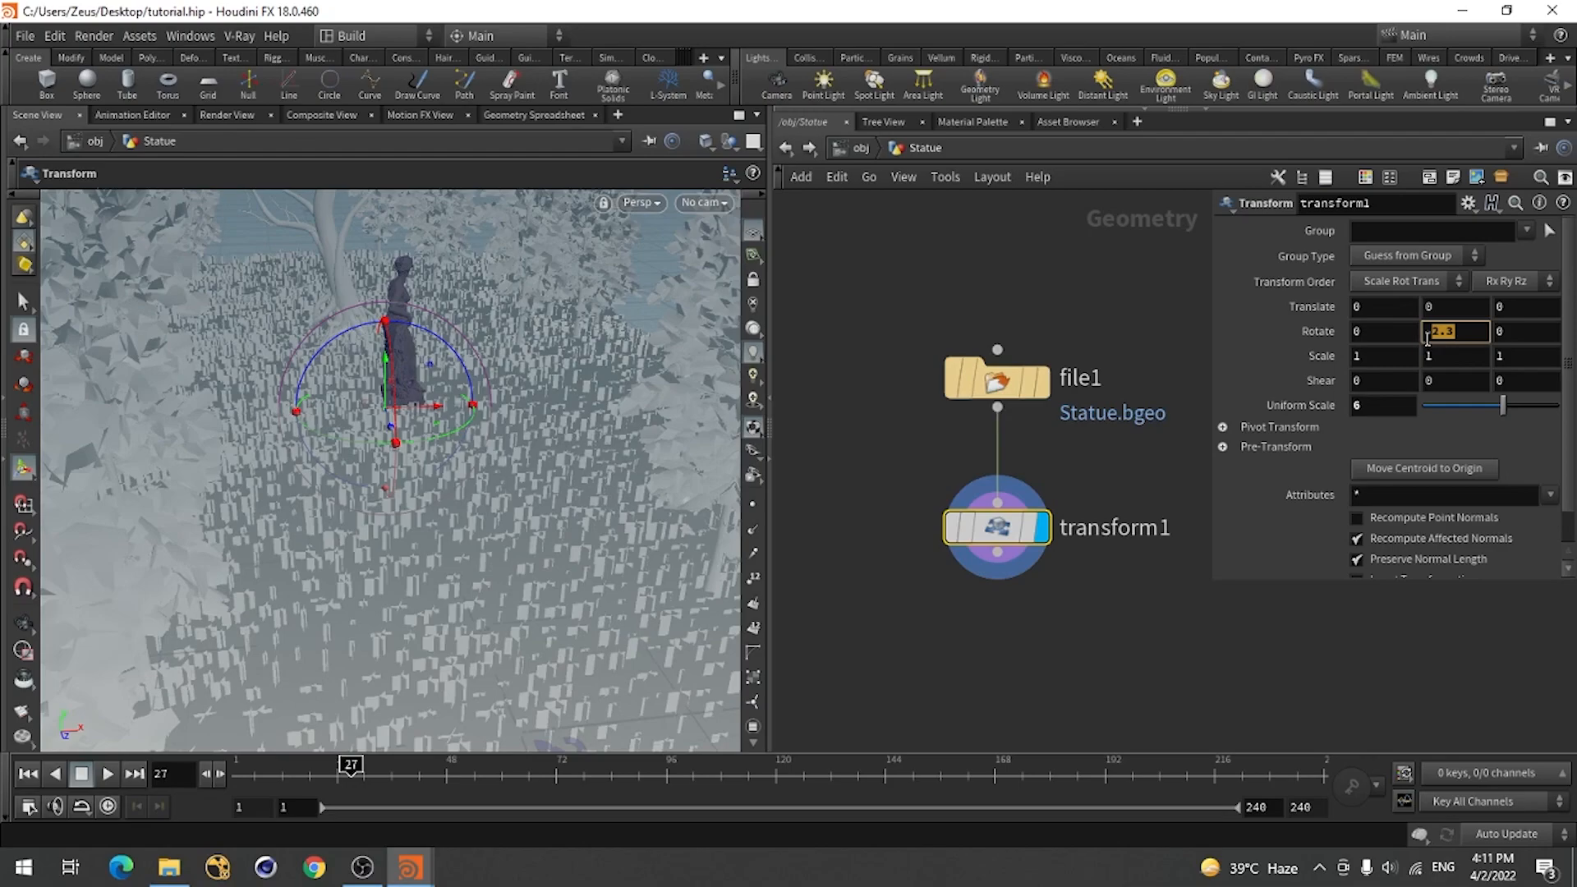
{"action": "key", "text": "Return"}
{"action": "key", "text": "Escape"}
{"action": "left_click_drag", "start_coordinate": [460, 493], "coordinate": [310, 528]}
{"action": "key", "text": "Return"}
Move the statue in front of the bare tree, to a translation of about -2.66, -0.38, -9.78.
{"action": "left_click_drag", "start_coordinate": [361, 347], "coordinate": [316, 348]}
{"action": "key", "text": "Escape"}
{"action": "left_click_drag", "start_coordinate": [316, 347], "coordinate": [476, 520]}
{"action": "key", "text": "Return"}
{"action": "left_click_drag", "start_coordinate": [593, 445], "coordinate": [373, 451]}
{"action": "key", "text": "Escape"}
{"action": "left_click_drag", "start_coordinate": [504, 519], "coordinate": [329, 423]}
{"action": "mouse_move", "coordinate": [447, 443]}
{"action": "left_mouse_down", "text": "alt"}
{"action": "mouse_move", "coordinate": [382, 443]}
{"action": "mouse_move", "coordinate": [452, 441]}
{"action": "left_mouse_up", "text": "alt"}
{"action": "mouse_move", "coordinate": [450, 558]}
{"action": "left_mouse_down", "text": "alt"}
{"action": "mouse_move", "coordinate": [559, 489]}
{"action": "mouse_move", "coordinate": [696, 528]}
{"action": "mouse_move", "coordinate": [471, 563]}
{"action": "mouse_move", "coordinate": [437, 547]}
{"action": "left_mouse_up", "text": "alt"}
Add a Null node at the end of the statue network, connected after transform1 and displayed.
{"action": "left_click", "coordinate": [942, 649]}
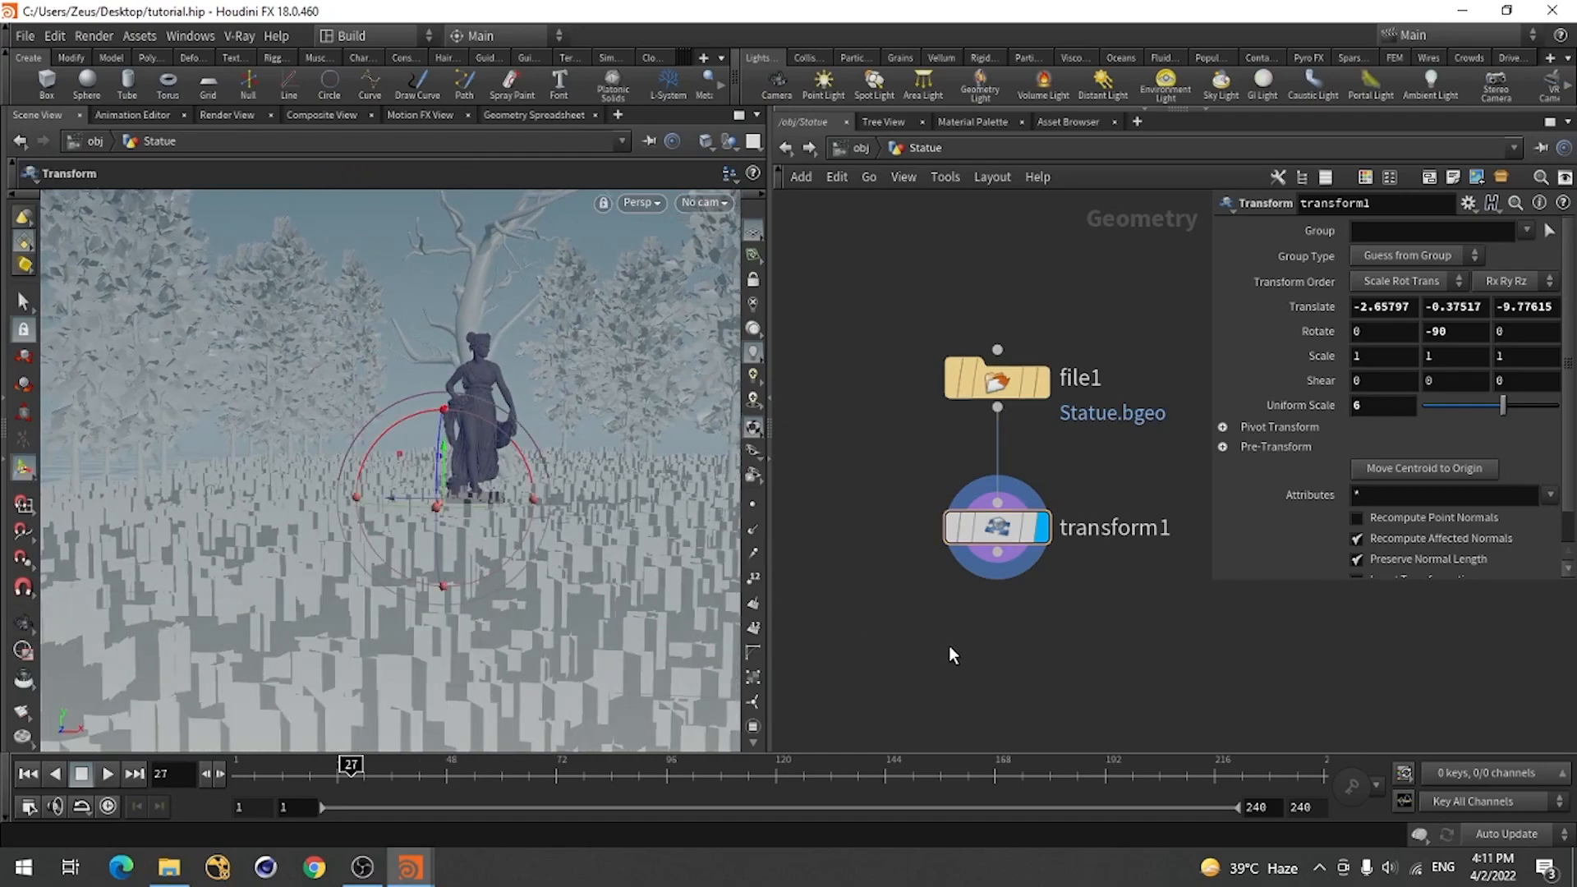
{"action": "middle_click_drag", "start_coordinate": [993, 654], "coordinate": [987, 612]}
{"action": "key", "text": "Tab"}
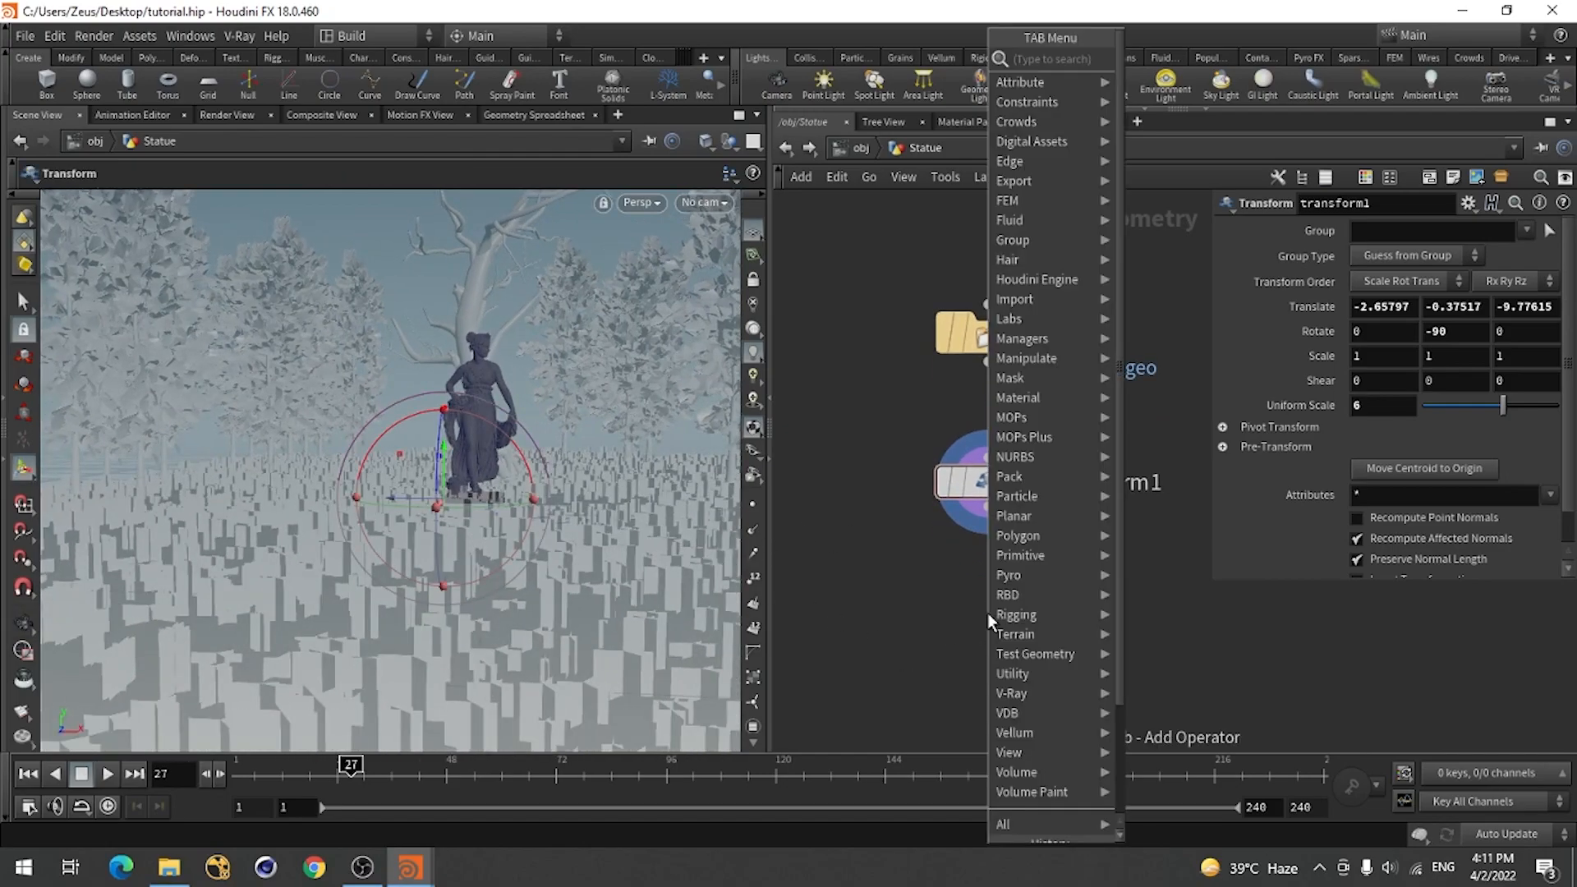
{"action": "type", "text": "null"}
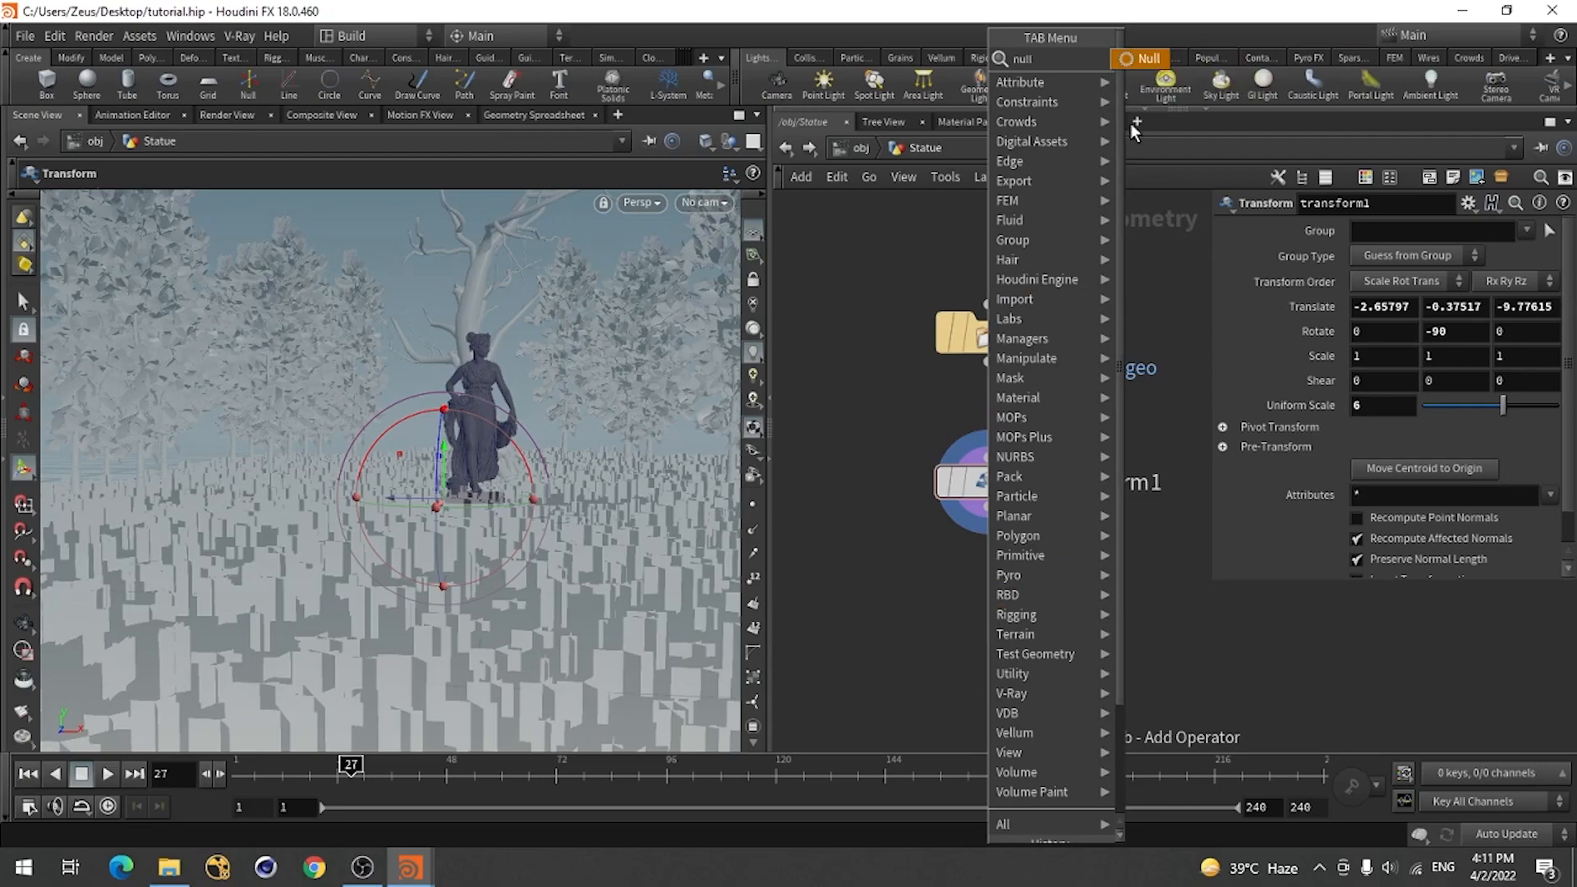
{"action": "left_click", "coordinate": [1150, 56]}
{"action": "left_click", "coordinate": [995, 637]}
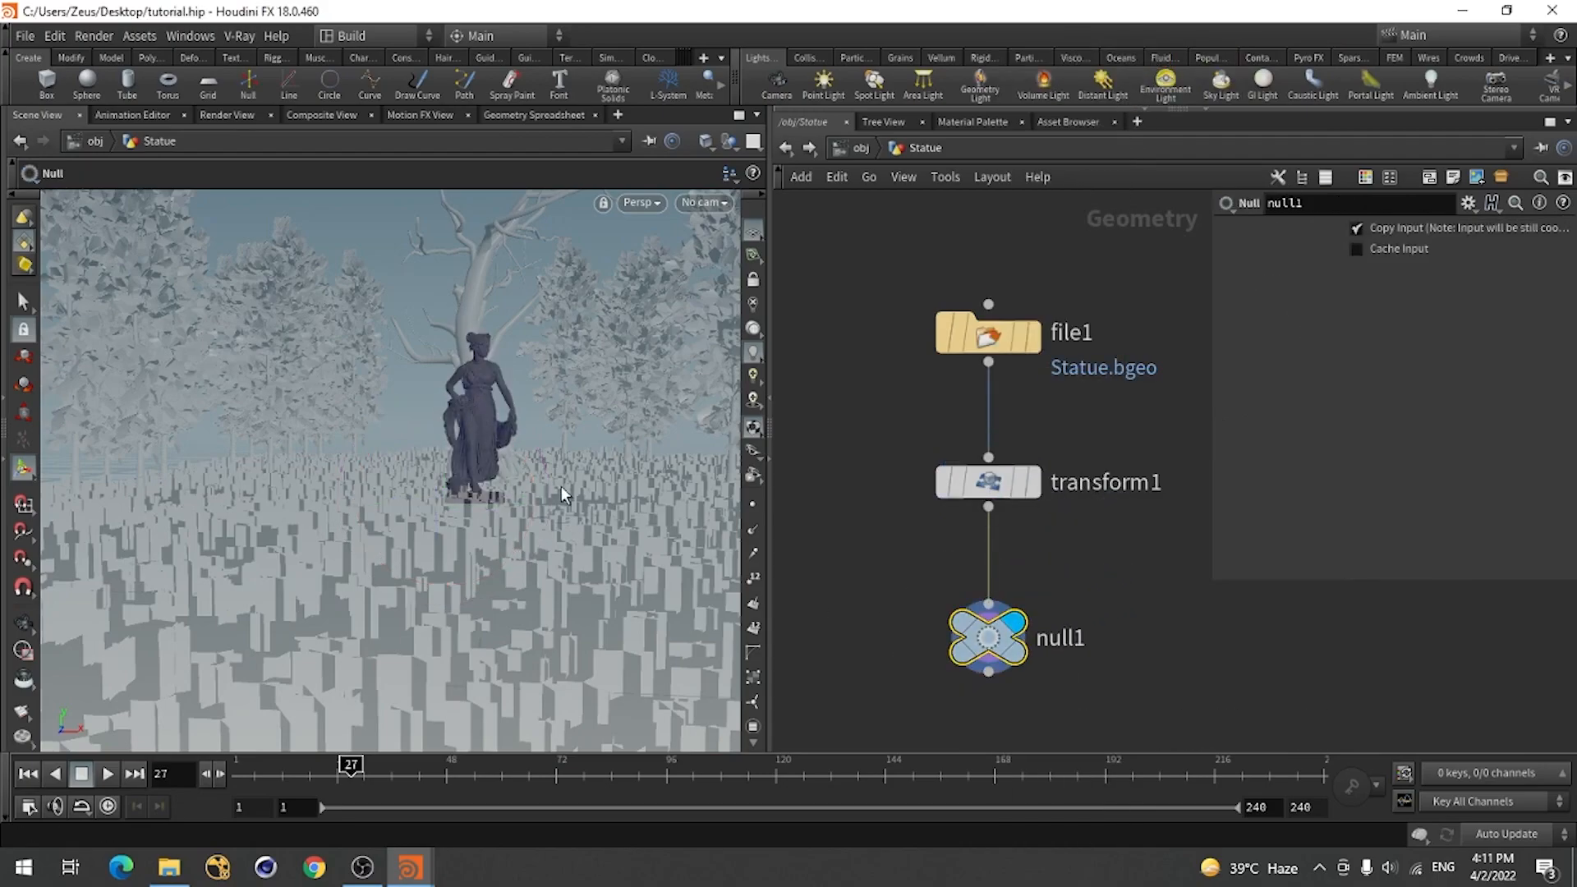
Insert a Normal node between transform1 and null1.
{"action": "key", "text": "Tab"}
{"action": "type", "text": "no"}
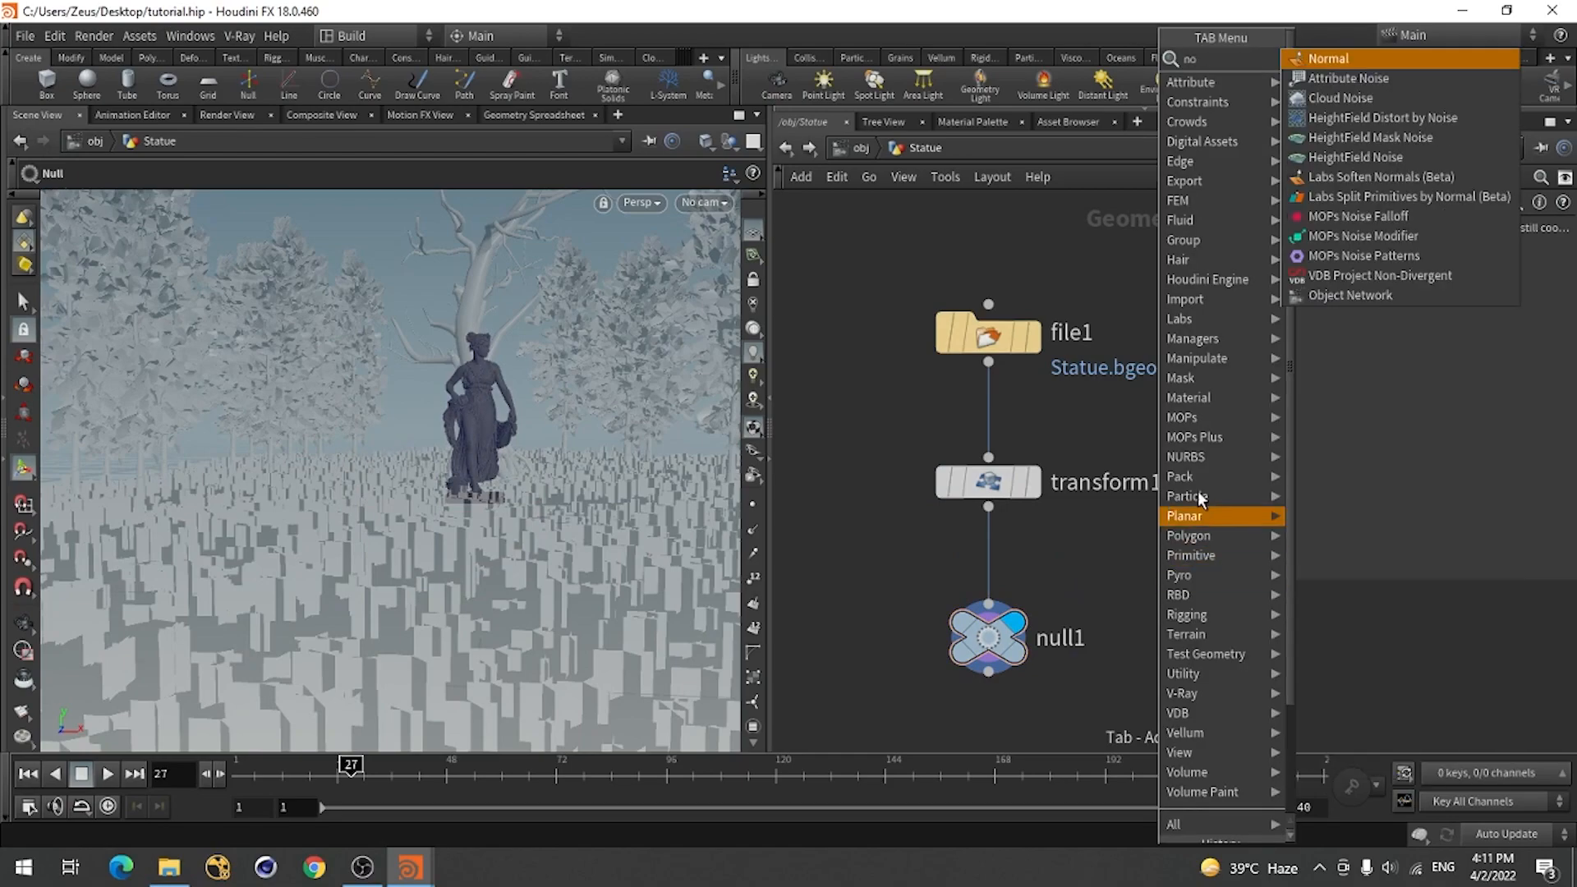
{"action": "left_click", "coordinate": [1327, 58]}
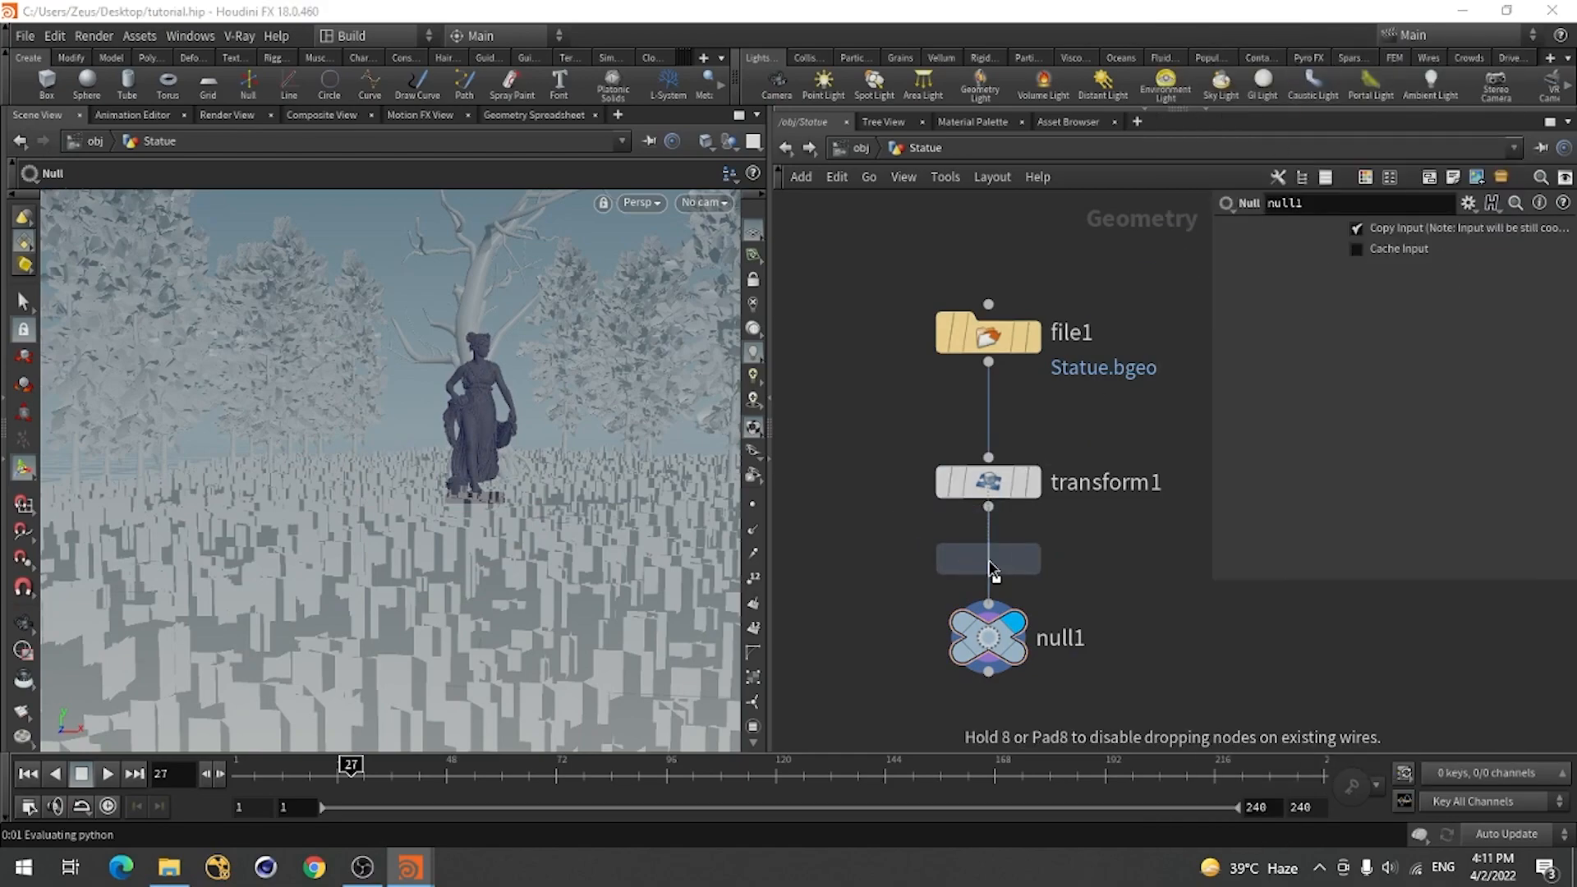
{"action": "left_click", "coordinate": [988, 586]}
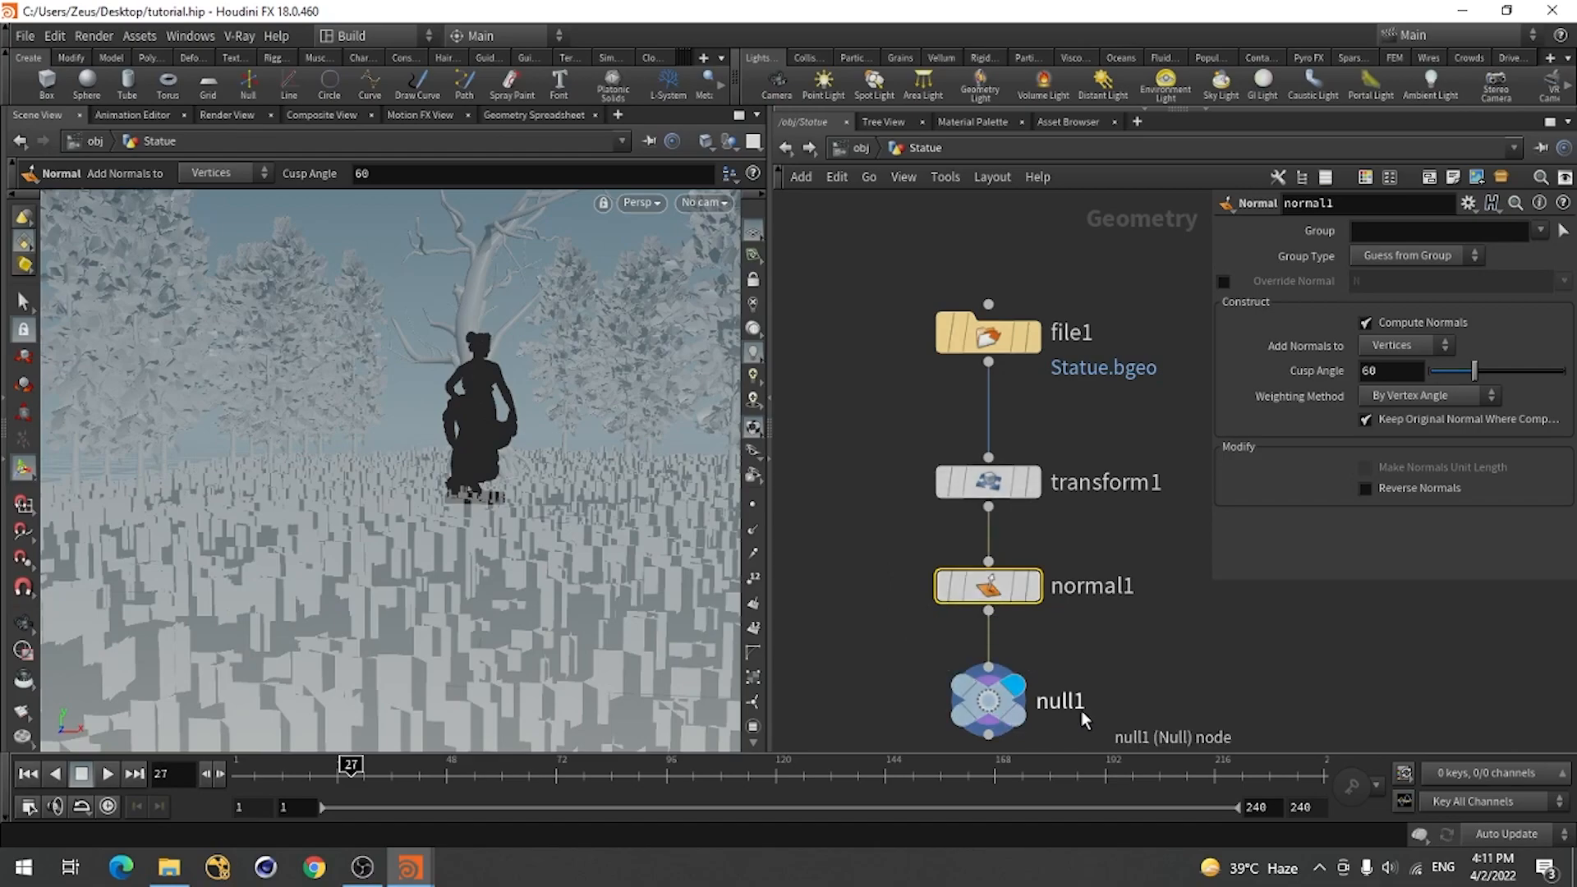
Try point normals on the statue's Normal node, then switch it back to vertex normals.
{"action": "left_click", "coordinate": [1398, 351]}
{"action": "left_click", "coordinate": [1388, 372]}
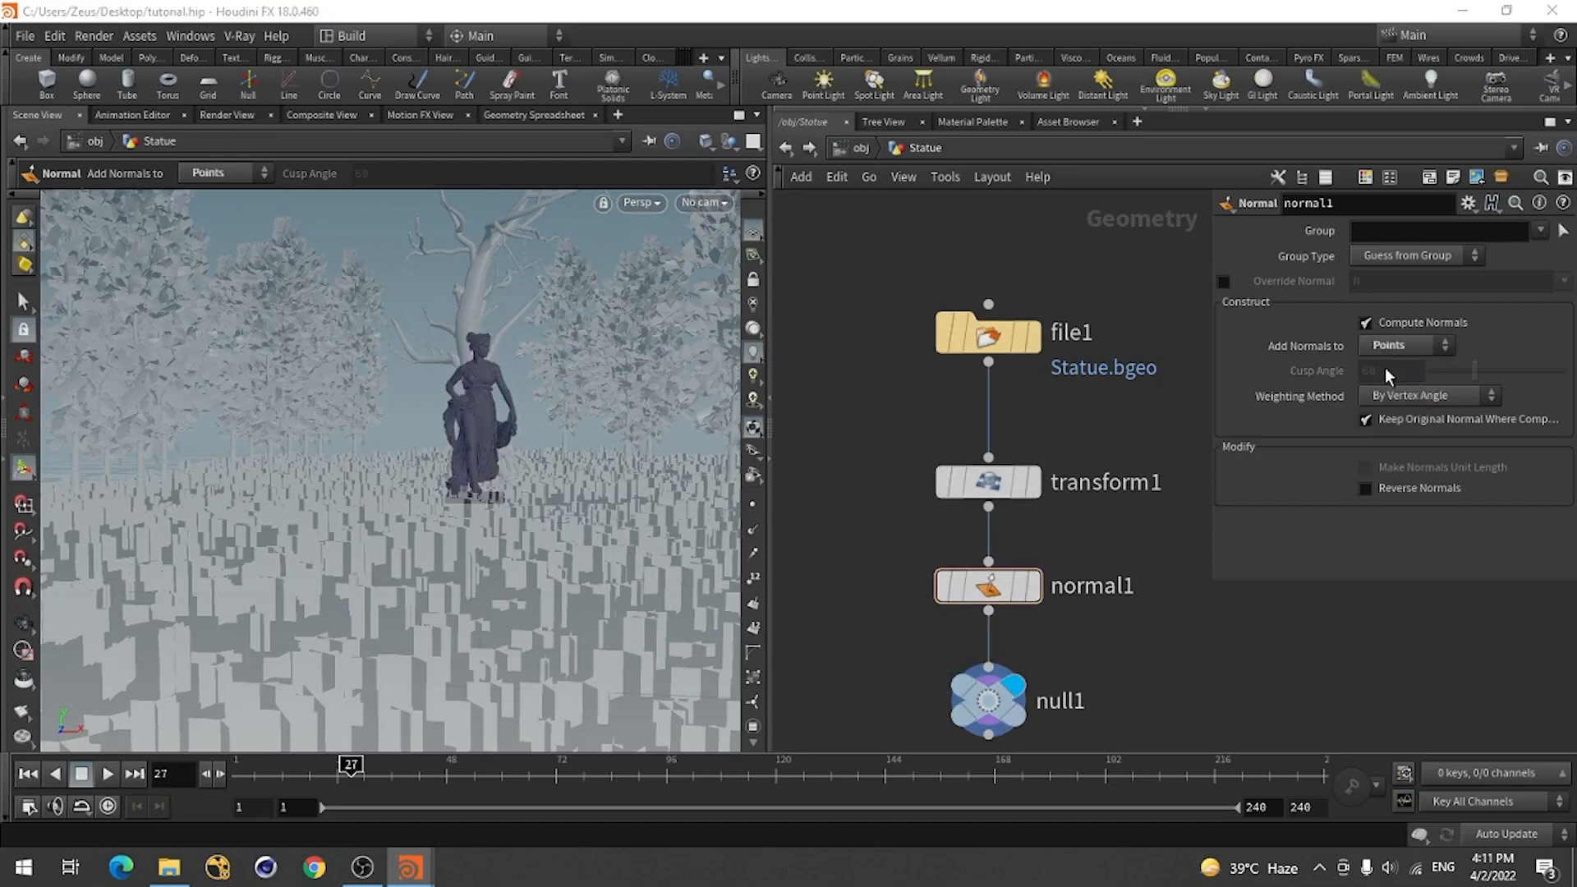
{"action": "left_click", "coordinate": [1404, 349]}
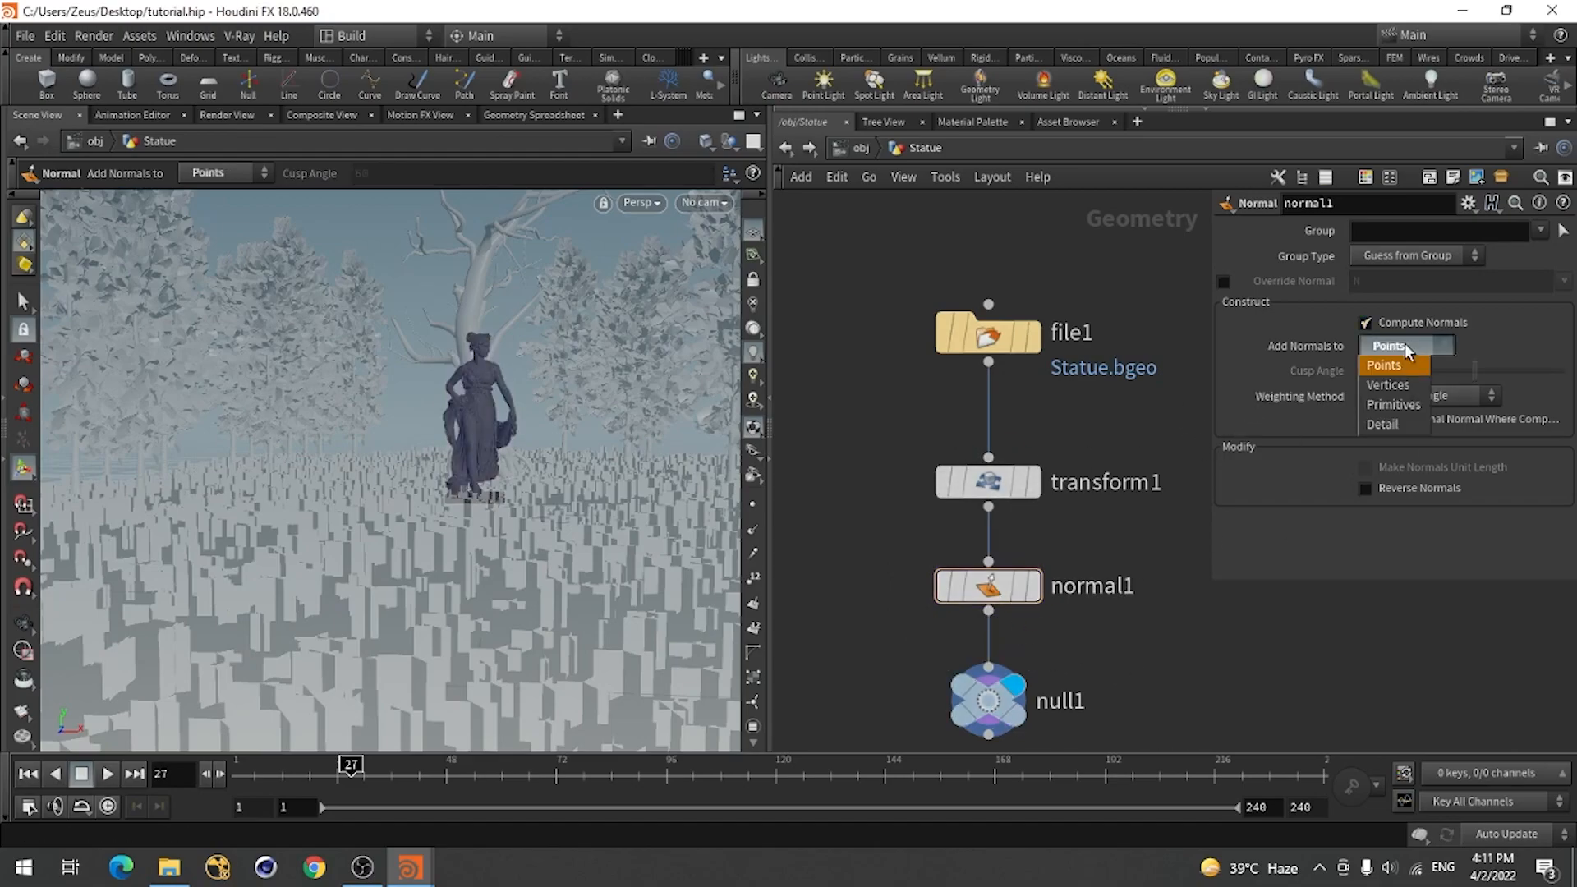
{"action": "left_click", "coordinate": [1386, 385]}
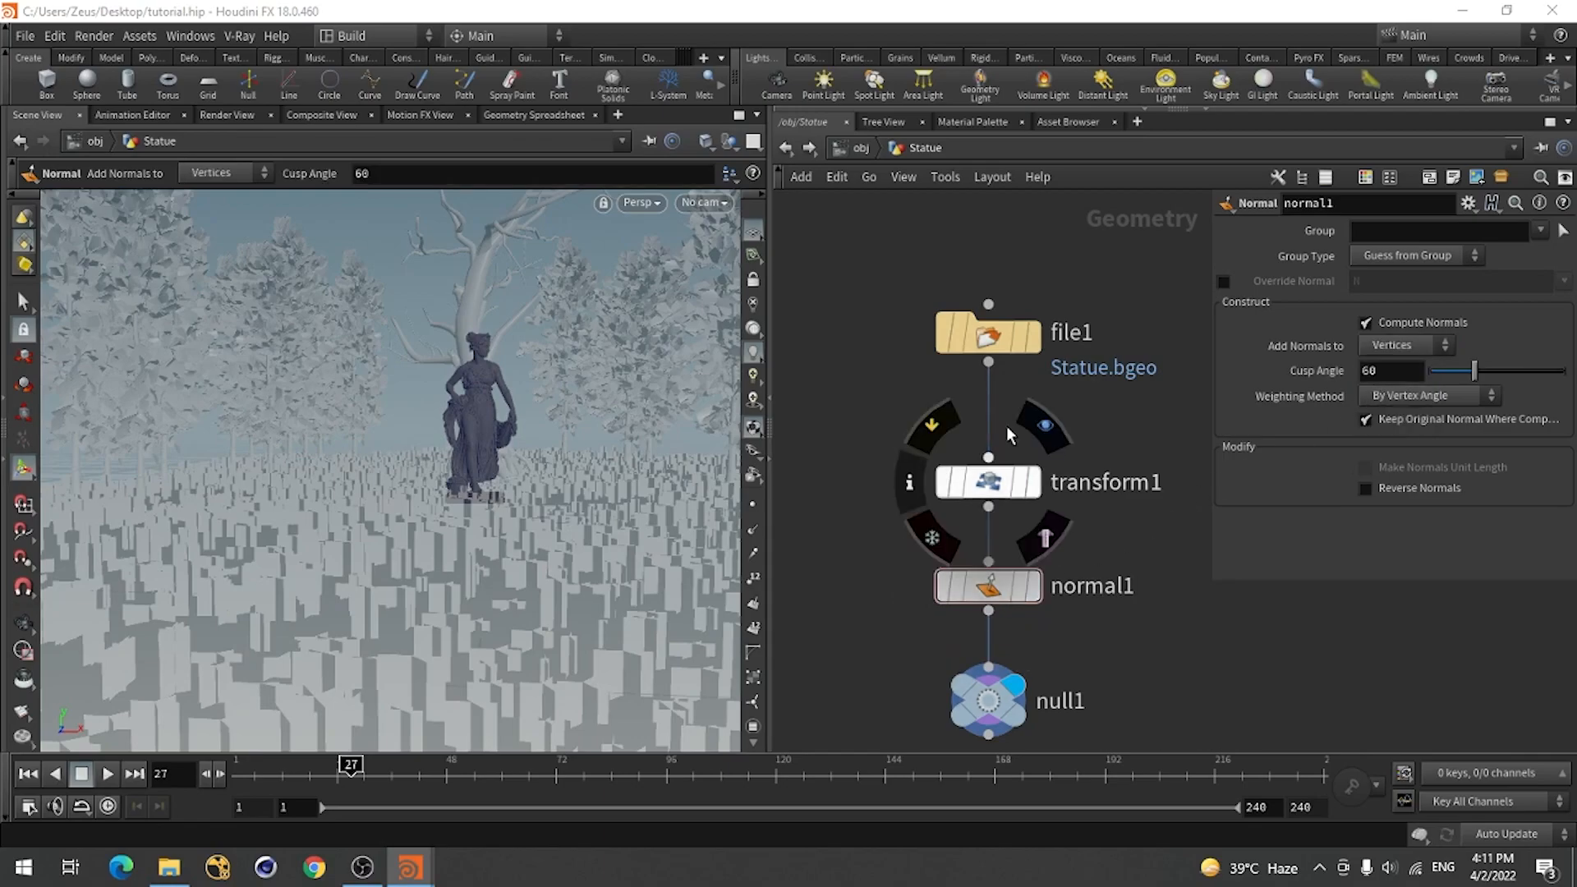
Inspect the geometry information of the file1 node, then close its information window.
{"action": "left_click", "coordinate": [995, 339]}
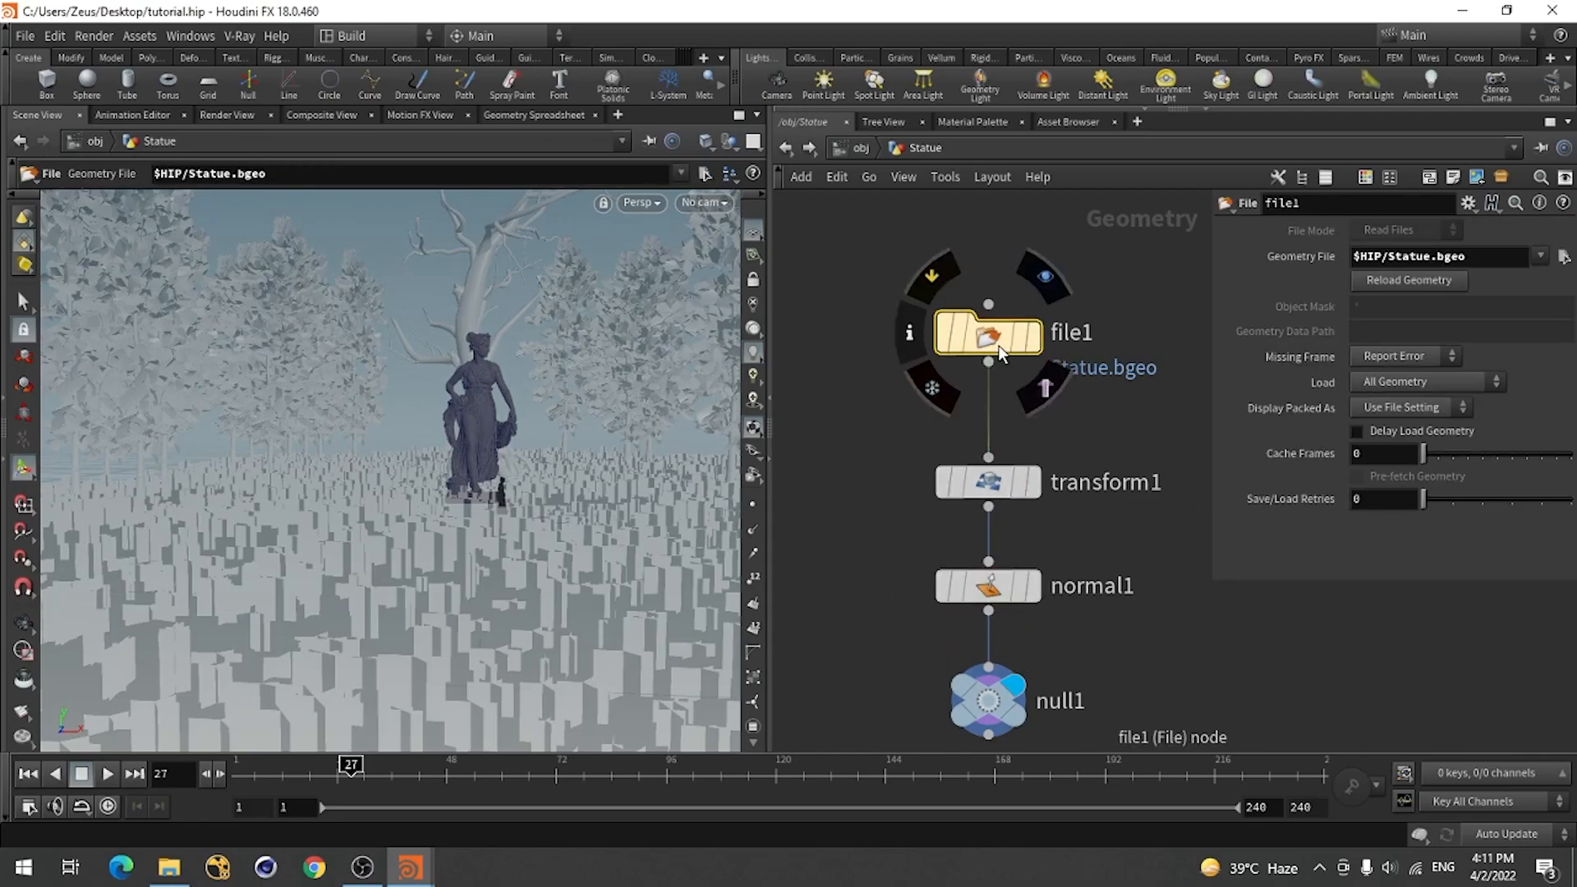
{"action": "left_click", "coordinate": [909, 337]}
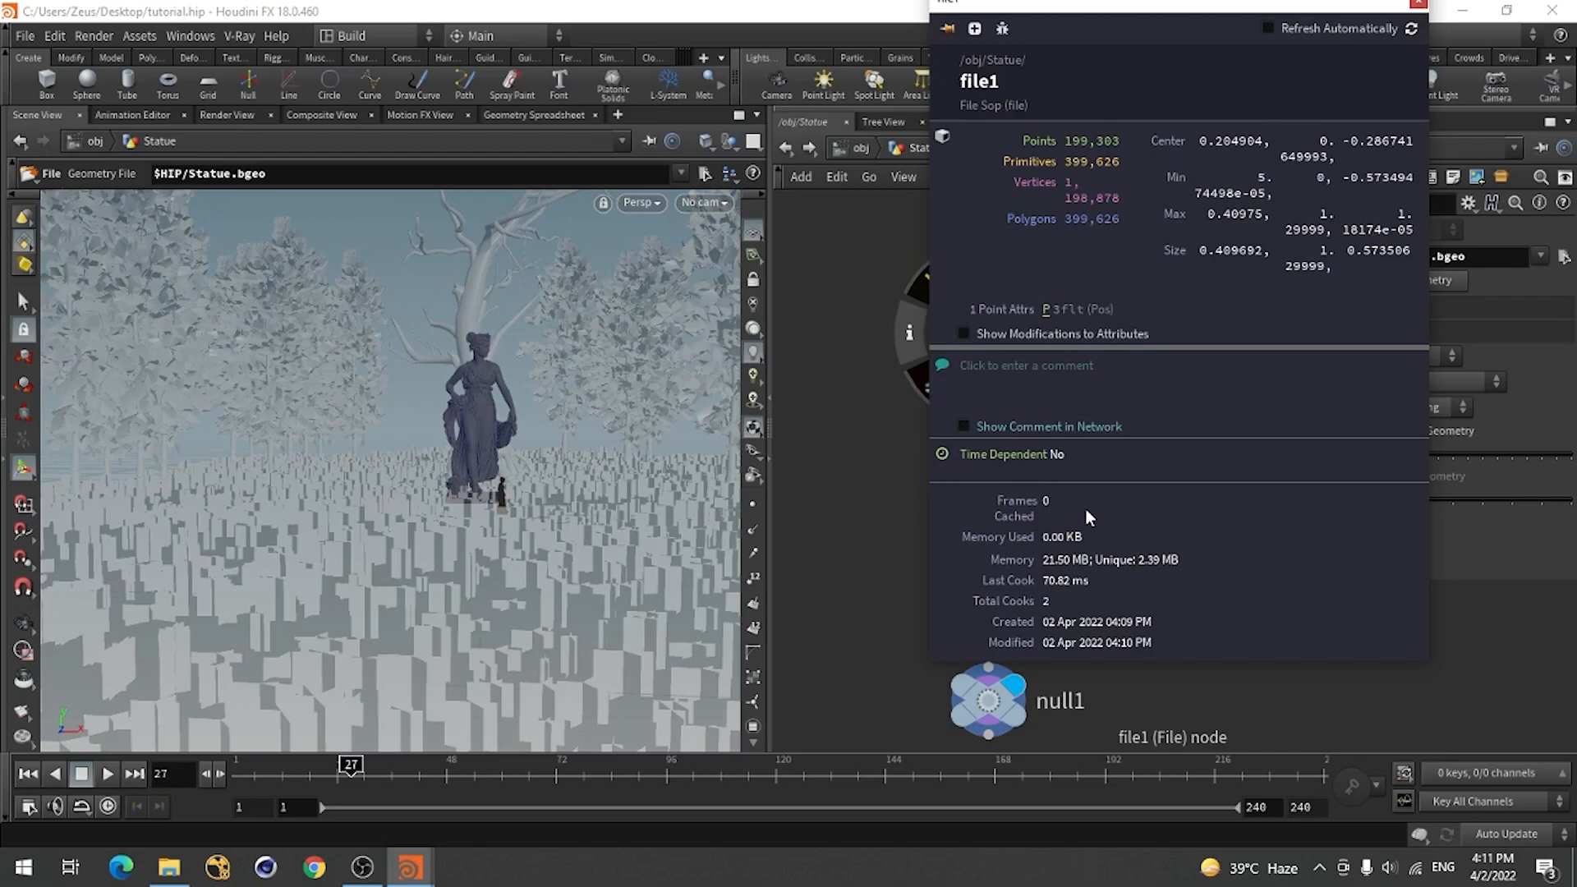
{"action": "left_click", "coordinate": [912, 334]}
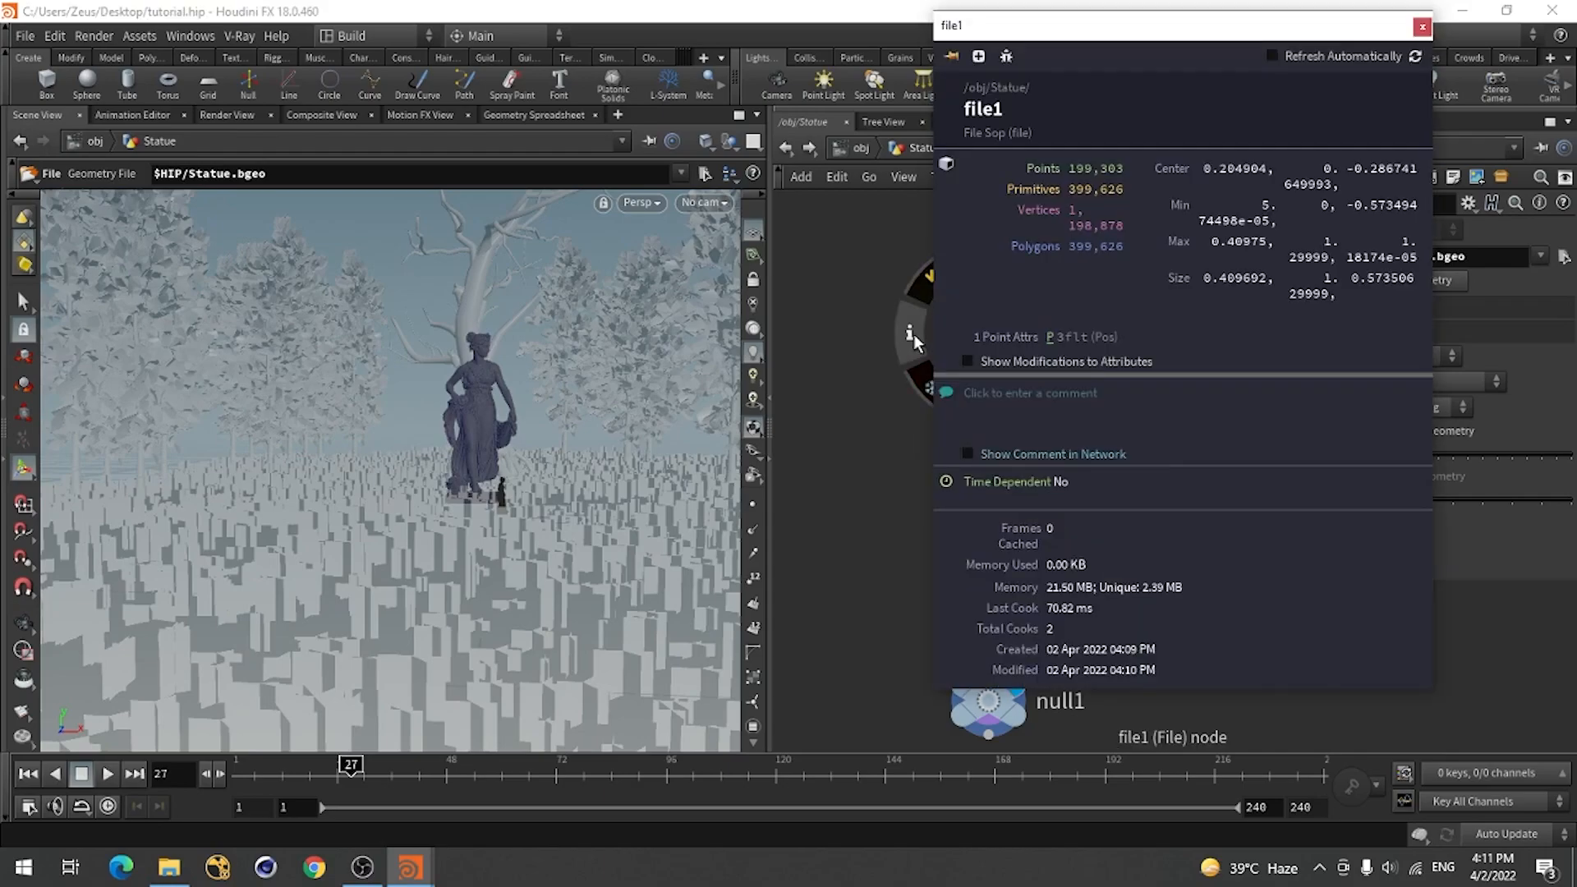
{"action": "left_click", "coordinate": [1421, 26]}
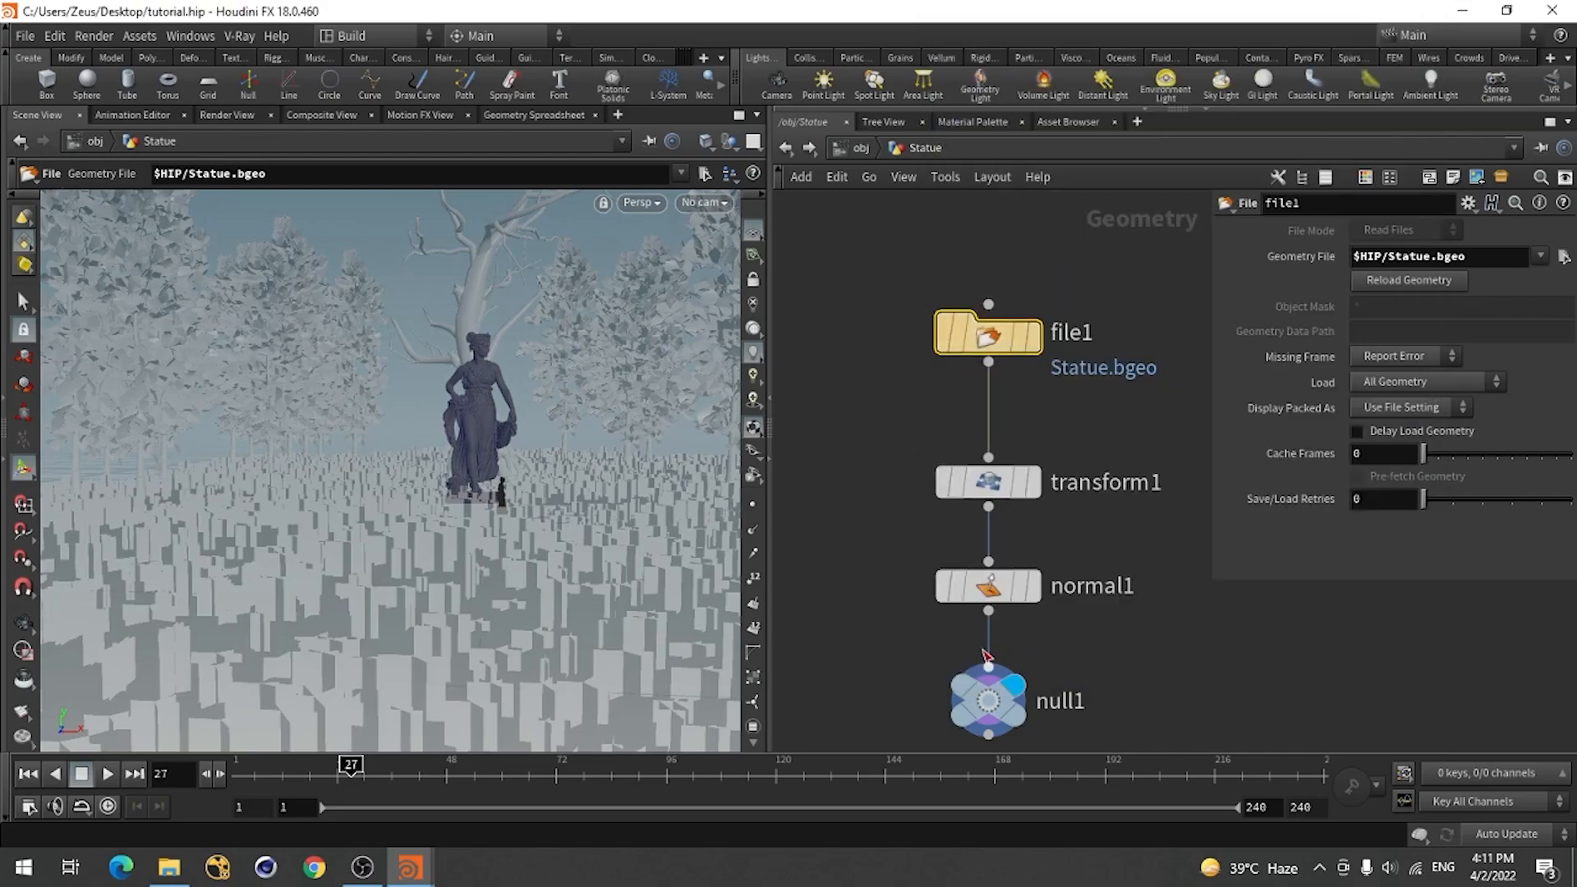
Set normal1 to add normals to Points.
{"action": "left_click", "coordinate": [991, 593]}
{"action": "left_click", "coordinate": [1390, 346]}
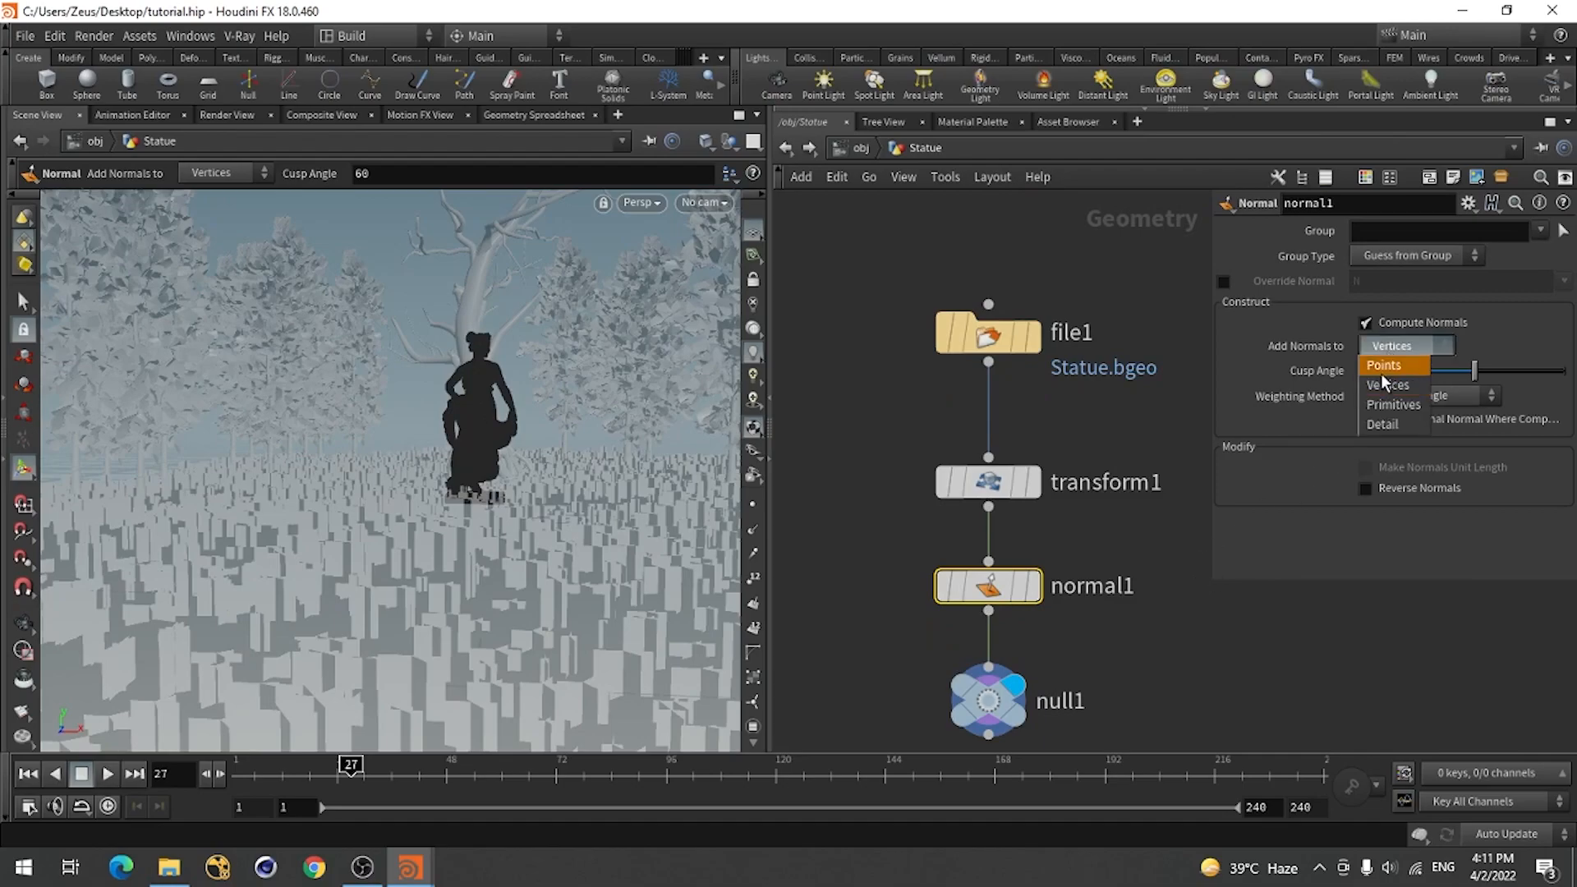
{"action": "left_click", "coordinate": [1383, 371]}
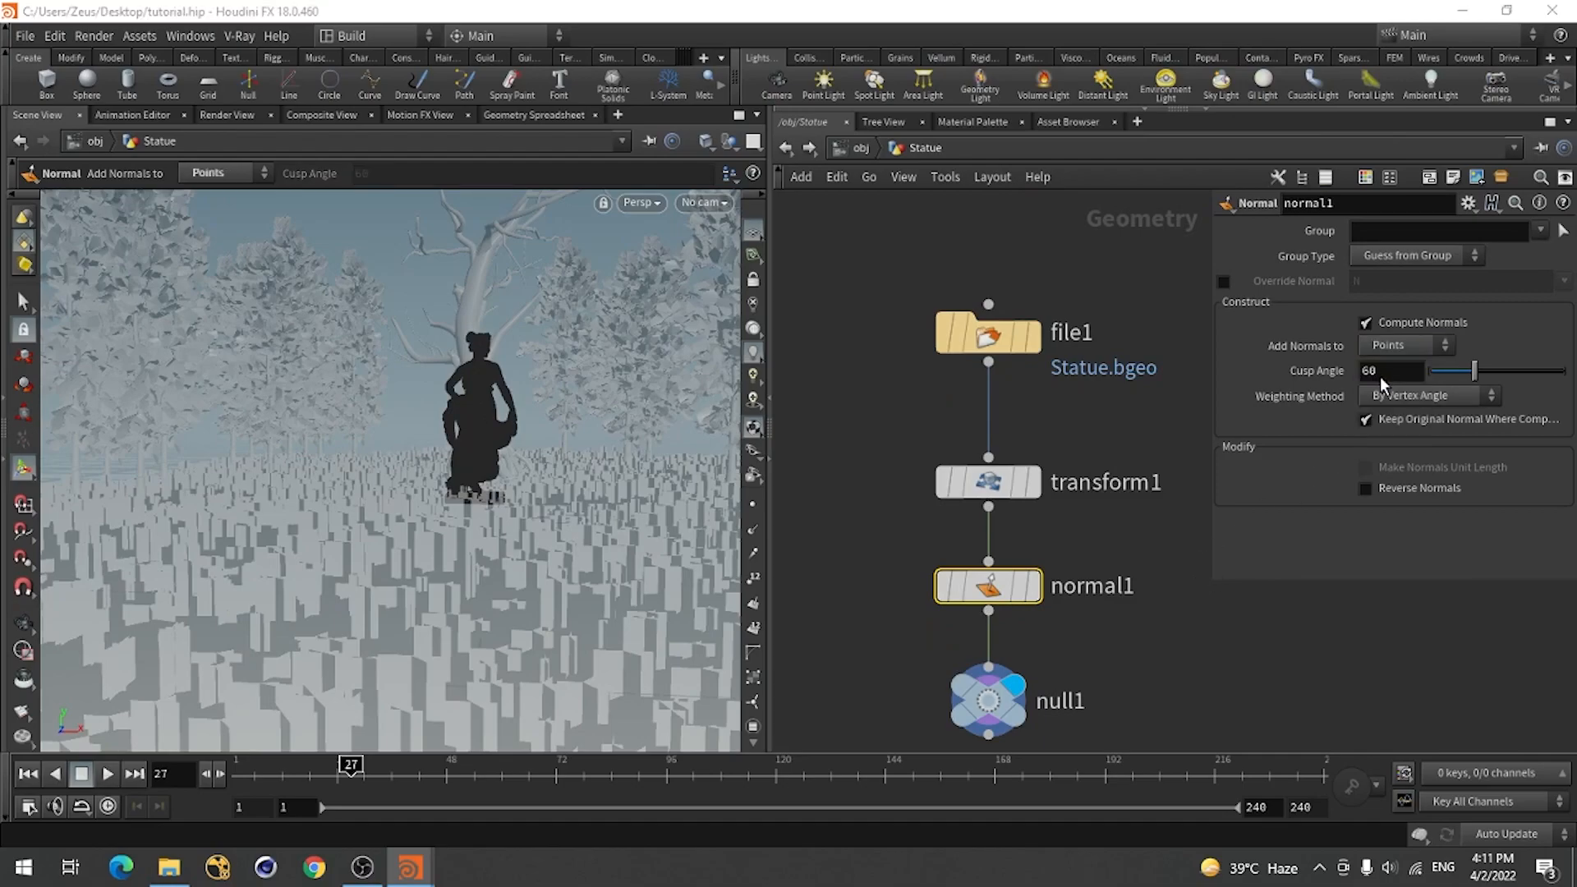
{"action": "left_click", "coordinate": [1153, 646]}
{"action": "middle_click_drag", "start_coordinate": [1165, 658], "coordinate": [1145, 636]}
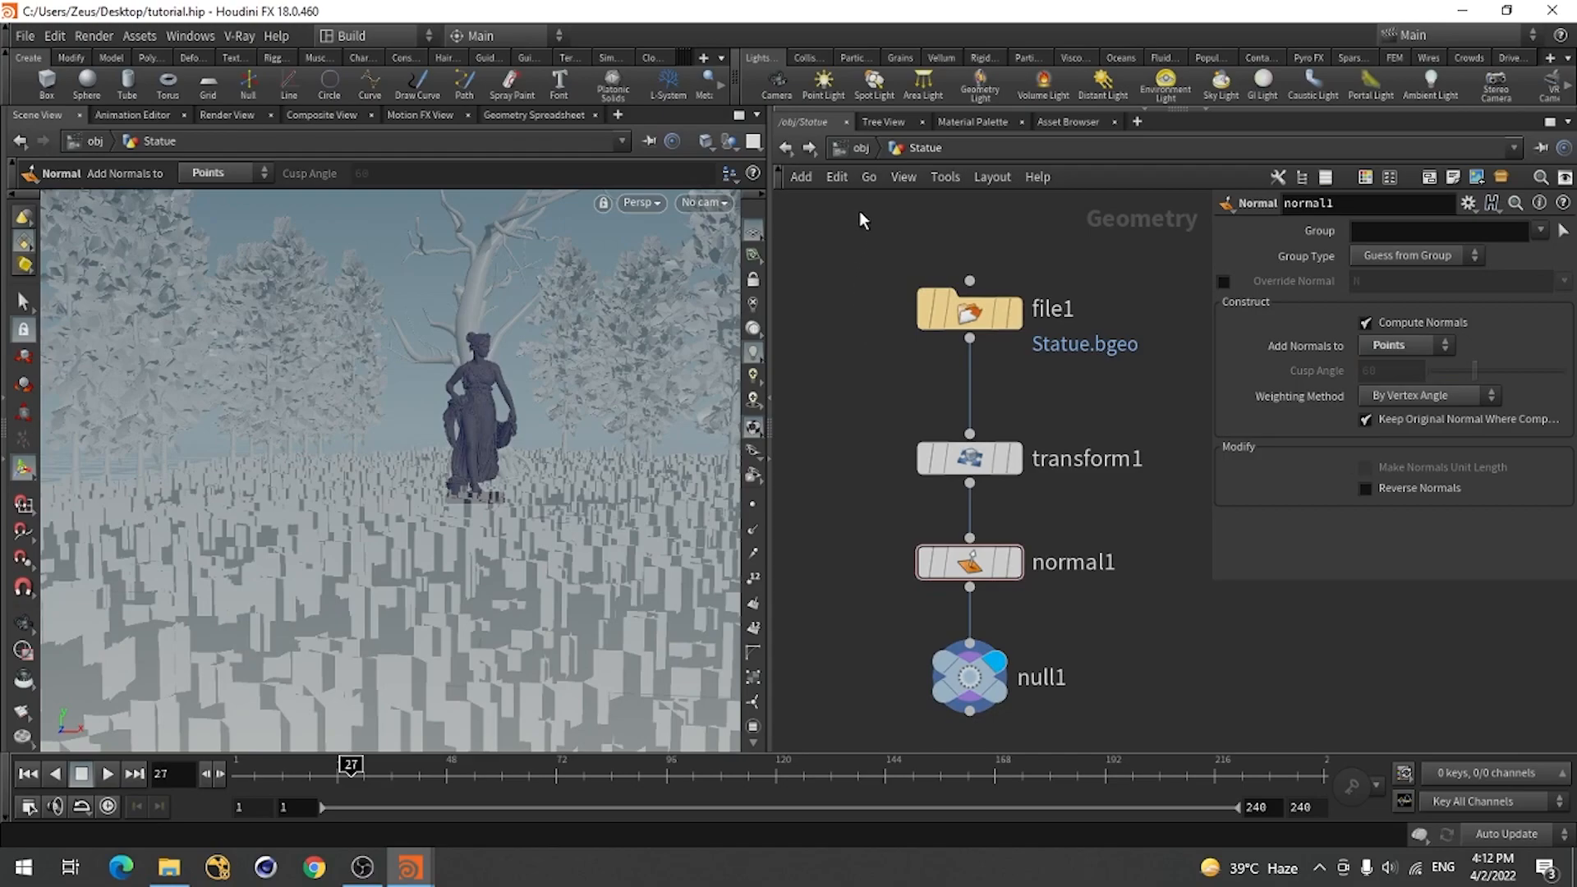
Return to the object level and look over the whole forest scene from above.
{"action": "key", "text": "u"}
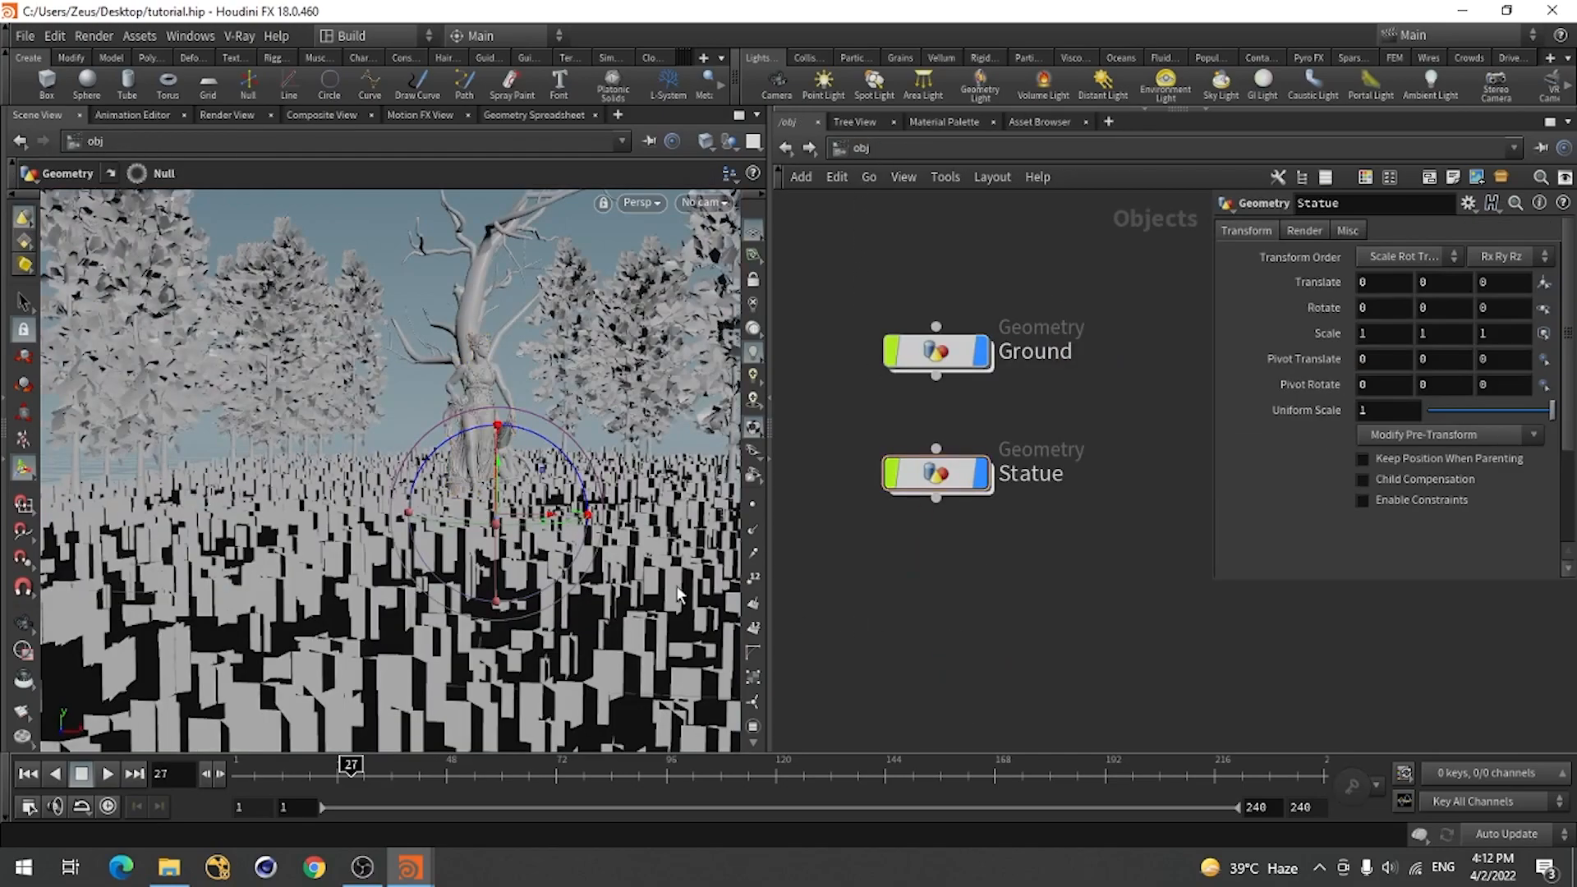
{"action": "scroll", "coordinate": [930, 560], "scroll_direction": "down", "scroll_amount": 3}
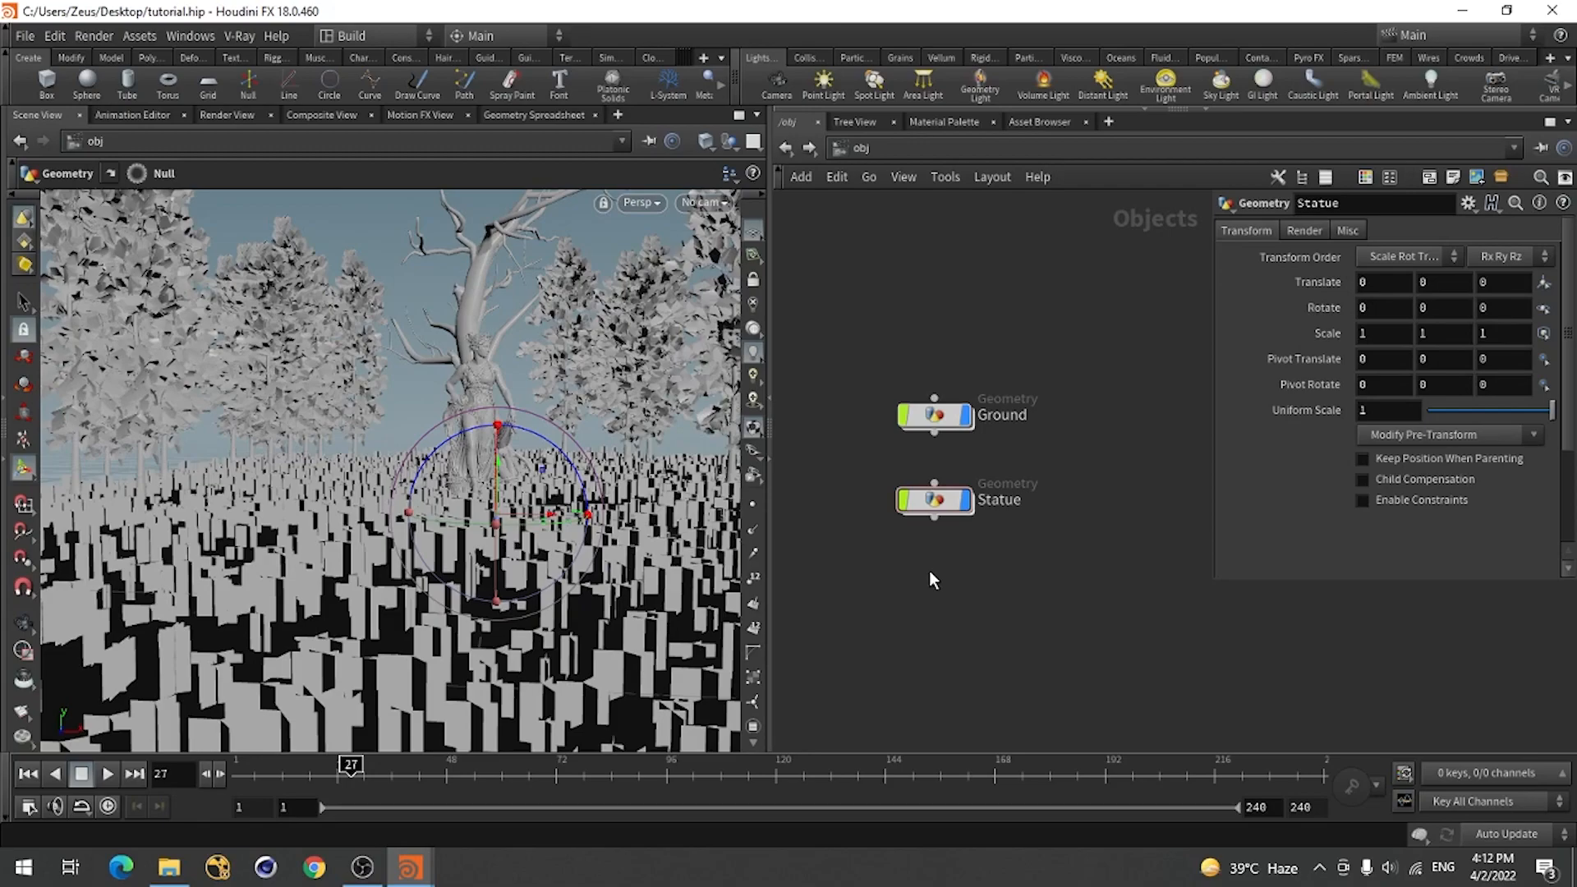
{"action": "key", "text": "Escape"}
{"action": "left_click_drag", "start_coordinate": [441, 655], "coordinate": [121, 444]}
{"action": "right_click_drag", "start_coordinate": [121, 444], "coordinate": [306, 624]}
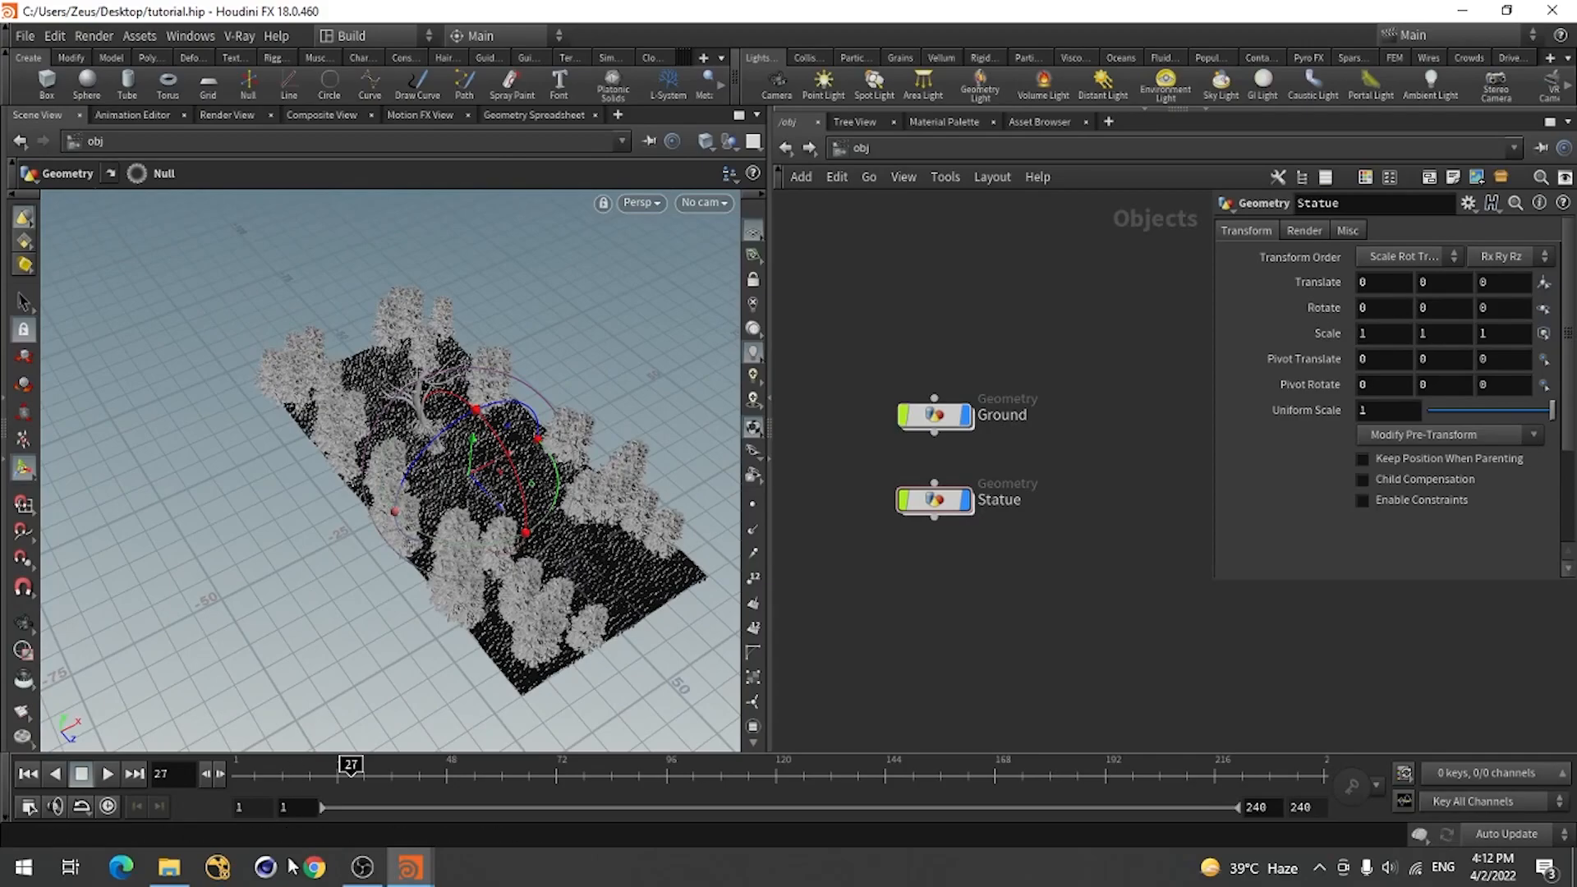
Switch to the Forest_Statue.hip Houdini window, go up to its object level and hide the Forest object.
{"action": "left_click", "coordinate": [408, 866]}
{"action": "left_click", "coordinate": [320, 788]}
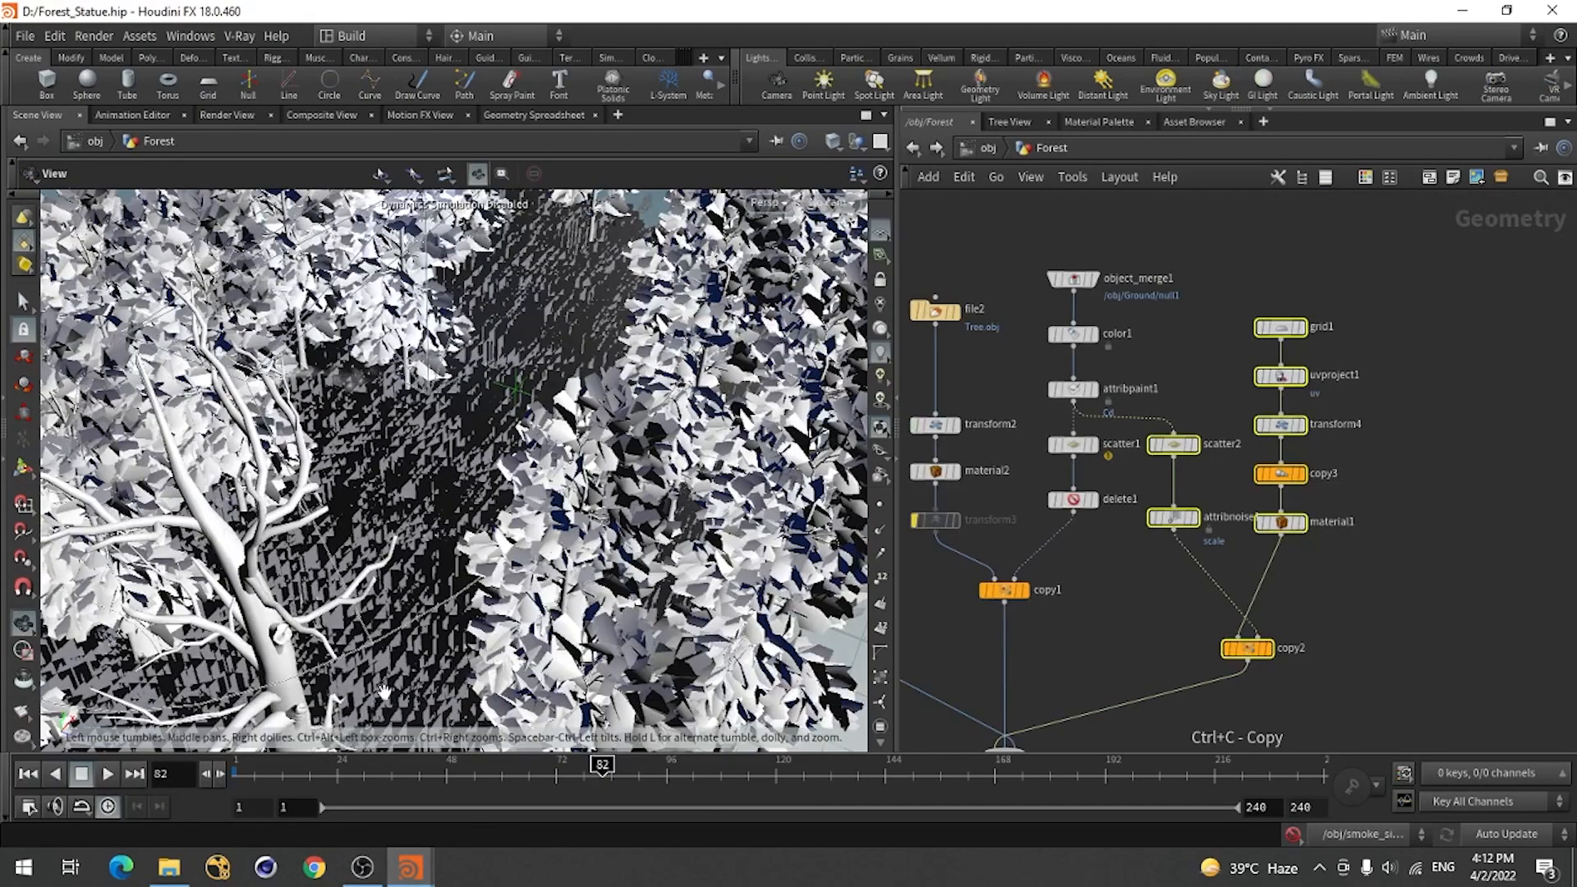
{"action": "right_click_drag", "start_coordinate": [568, 456], "coordinate": [169, 519]}
{"action": "left_click_drag", "start_coordinate": [177, 522], "coordinate": [214, 624]}
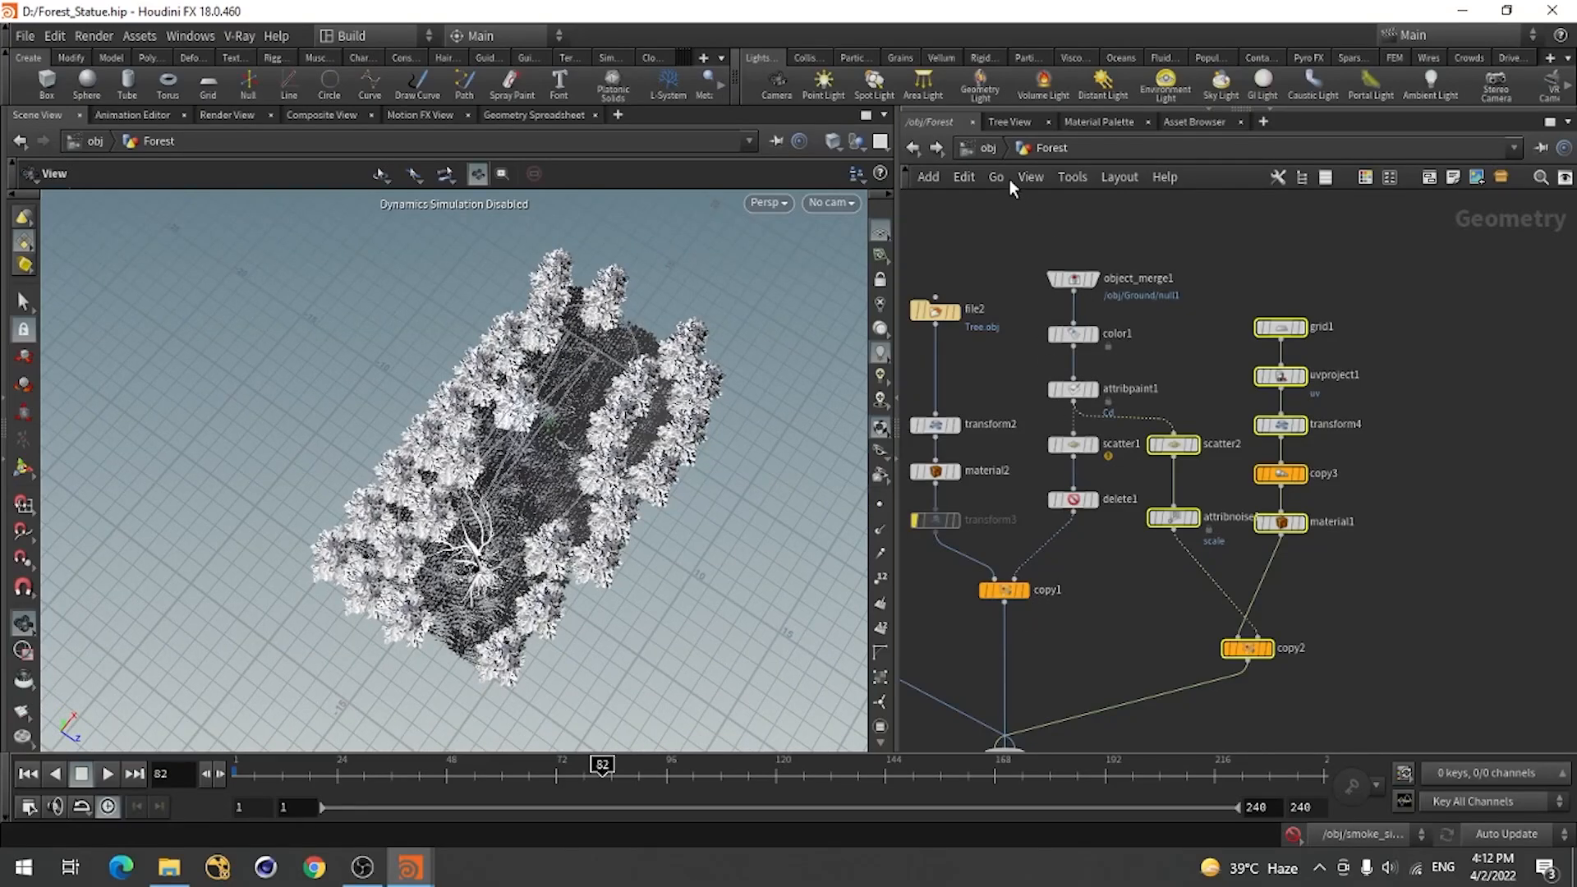
{"action": "key", "text": "u"}
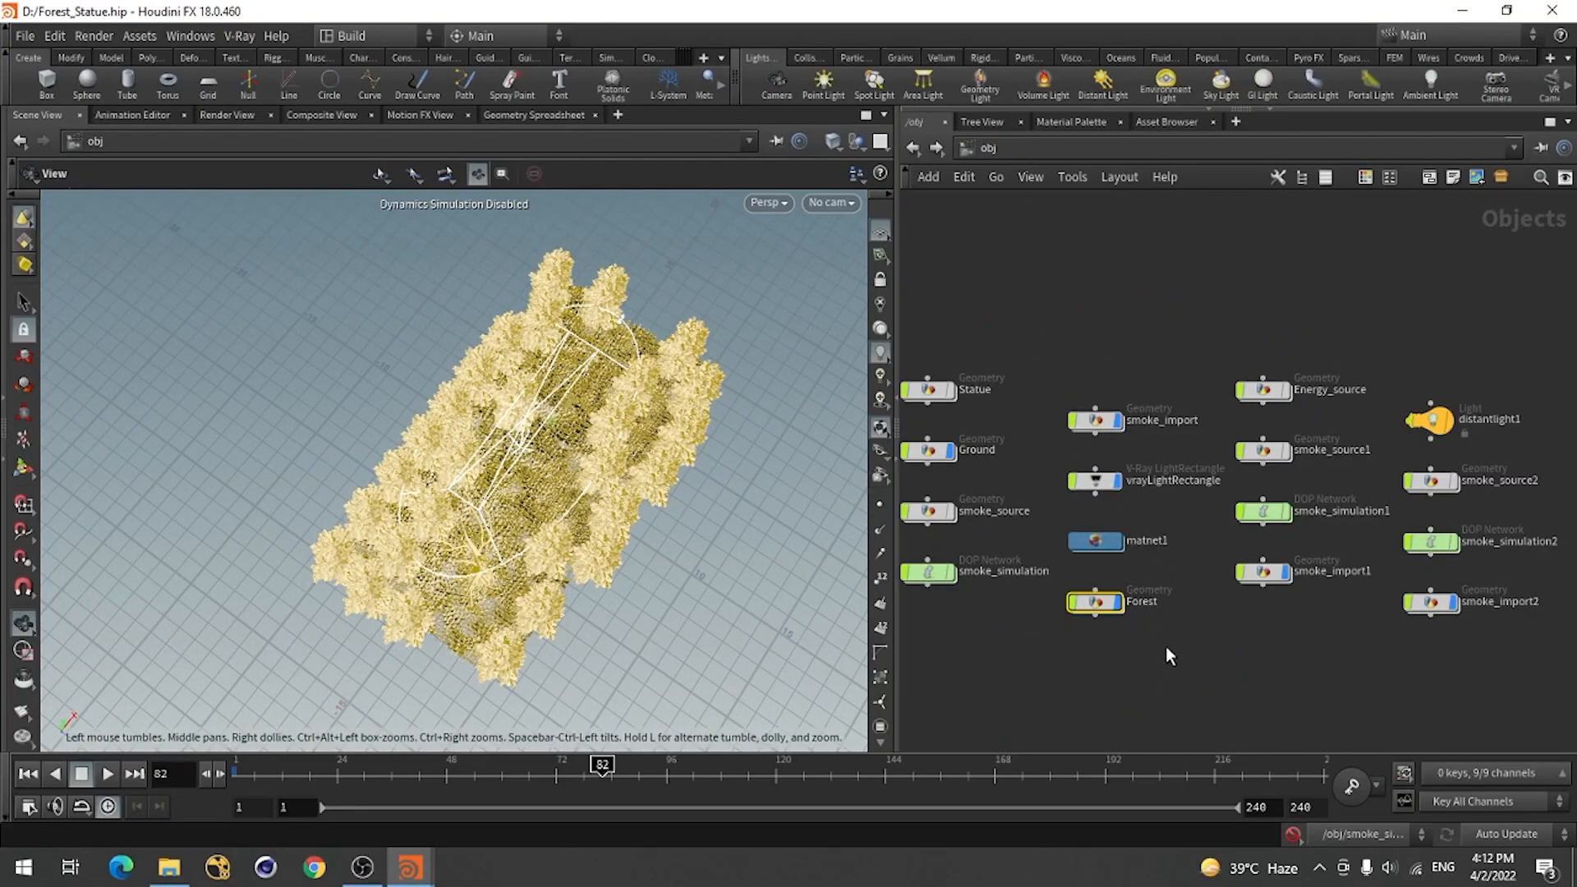
{"action": "left_click", "coordinate": [1117, 602]}
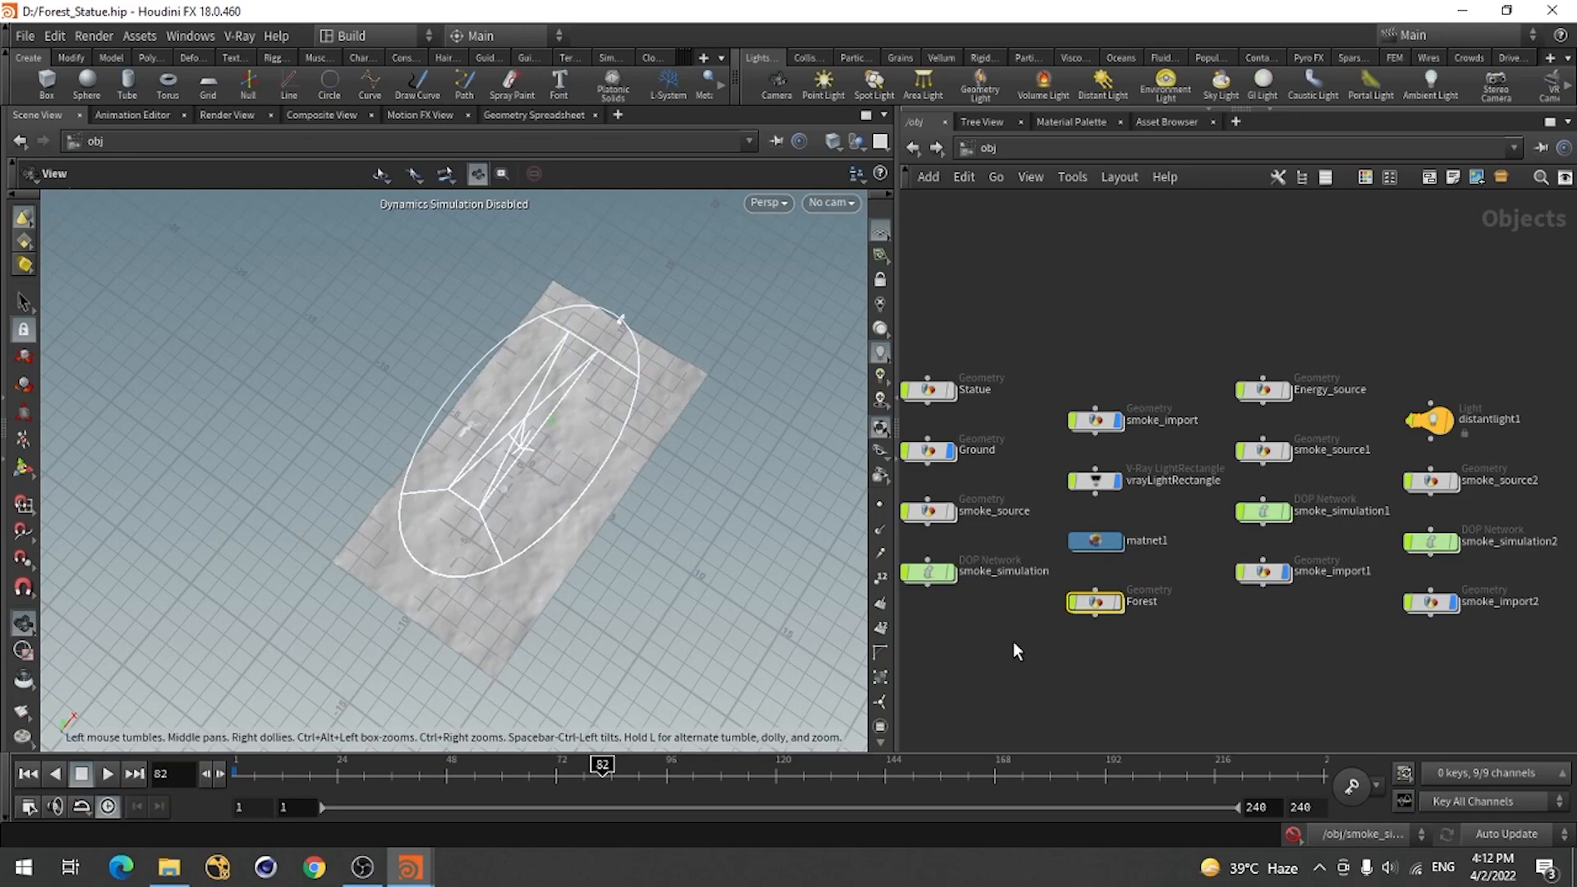
Open the smoke_source network and compare the smoke_base sphere with the transform1 result in the viewport.
{"action": "scroll", "coordinate": [910, 568], "scroll_direction": "up", "scroll_amount": 5}
{"action": "scroll", "coordinate": [1002, 599], "scroll_direction": "down", "scroll_amount": 5}
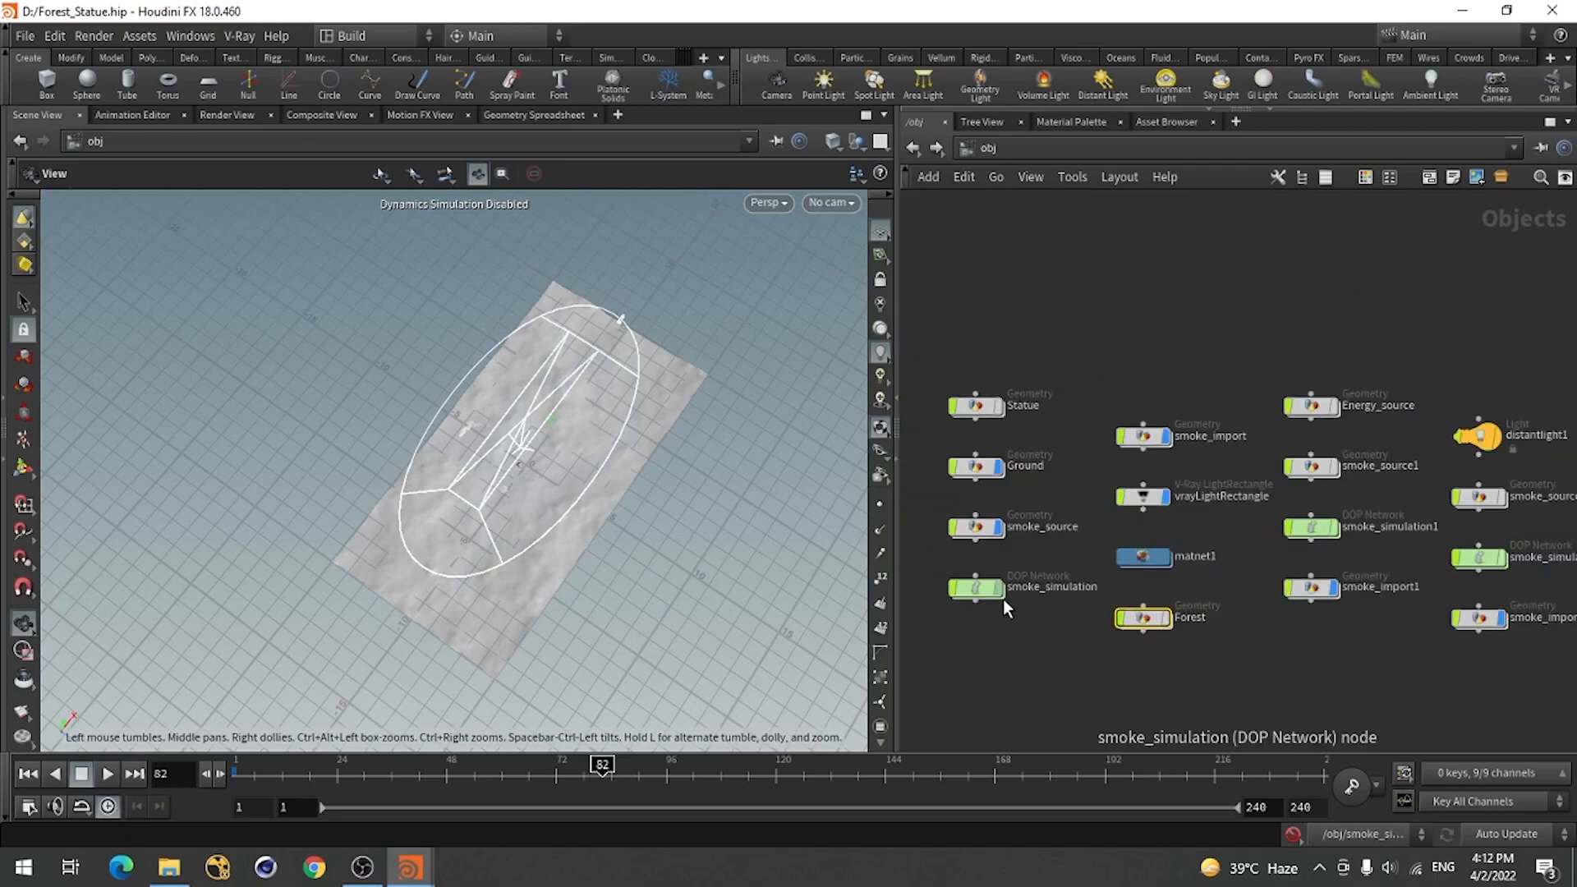
{"action": "scroll", "coordinate": [1005, 505], "scroll_direction": "down", "scroll_amount": 1}
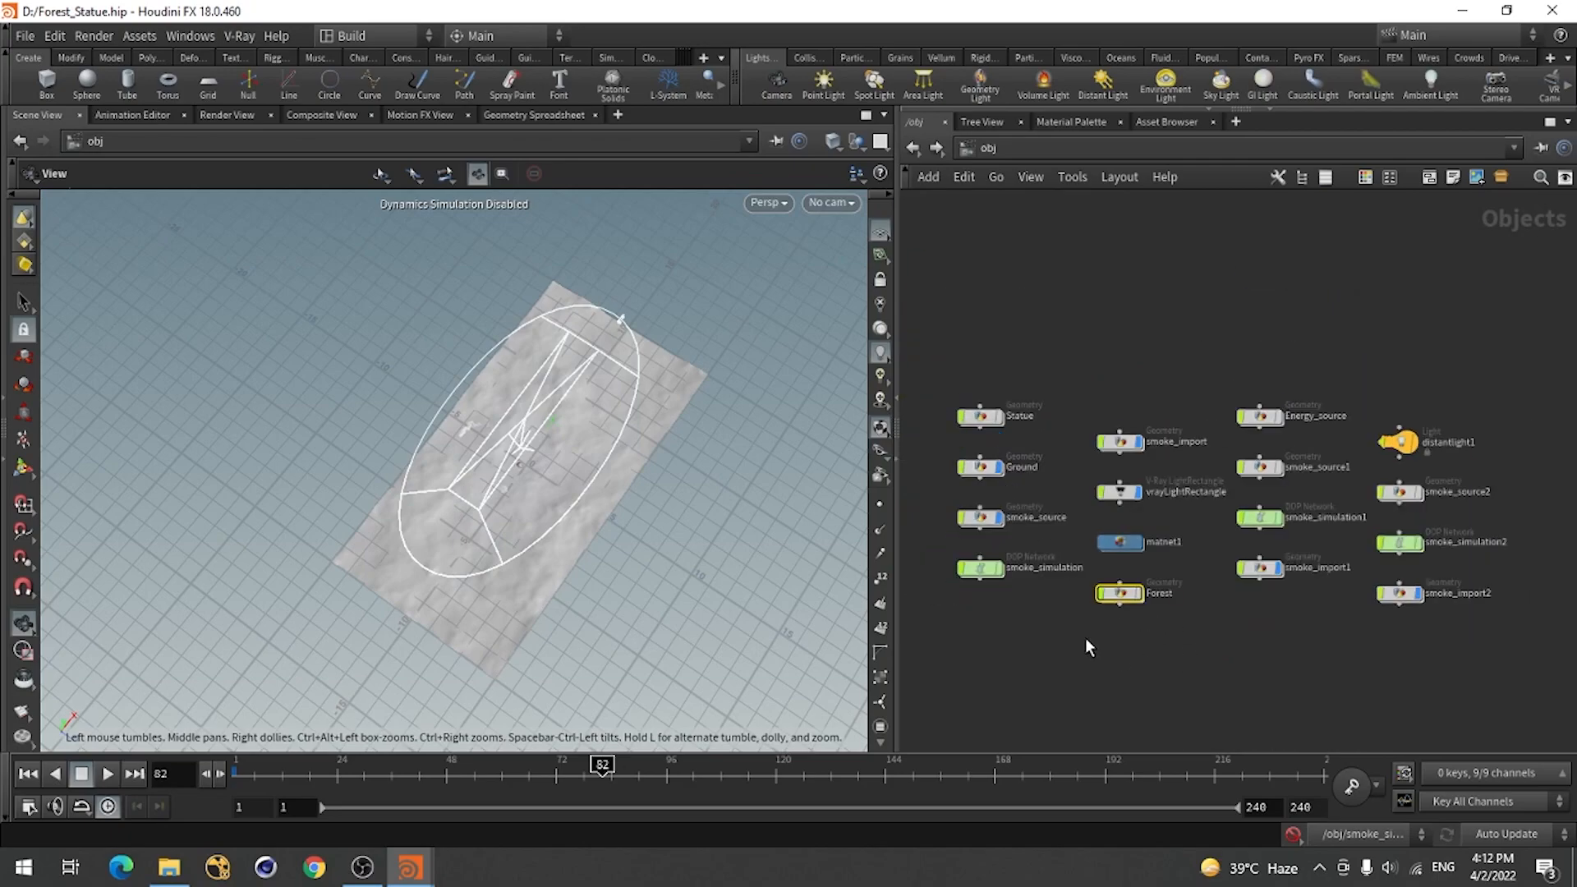
{"action": "double_click", "coordinate": [981, 517]}
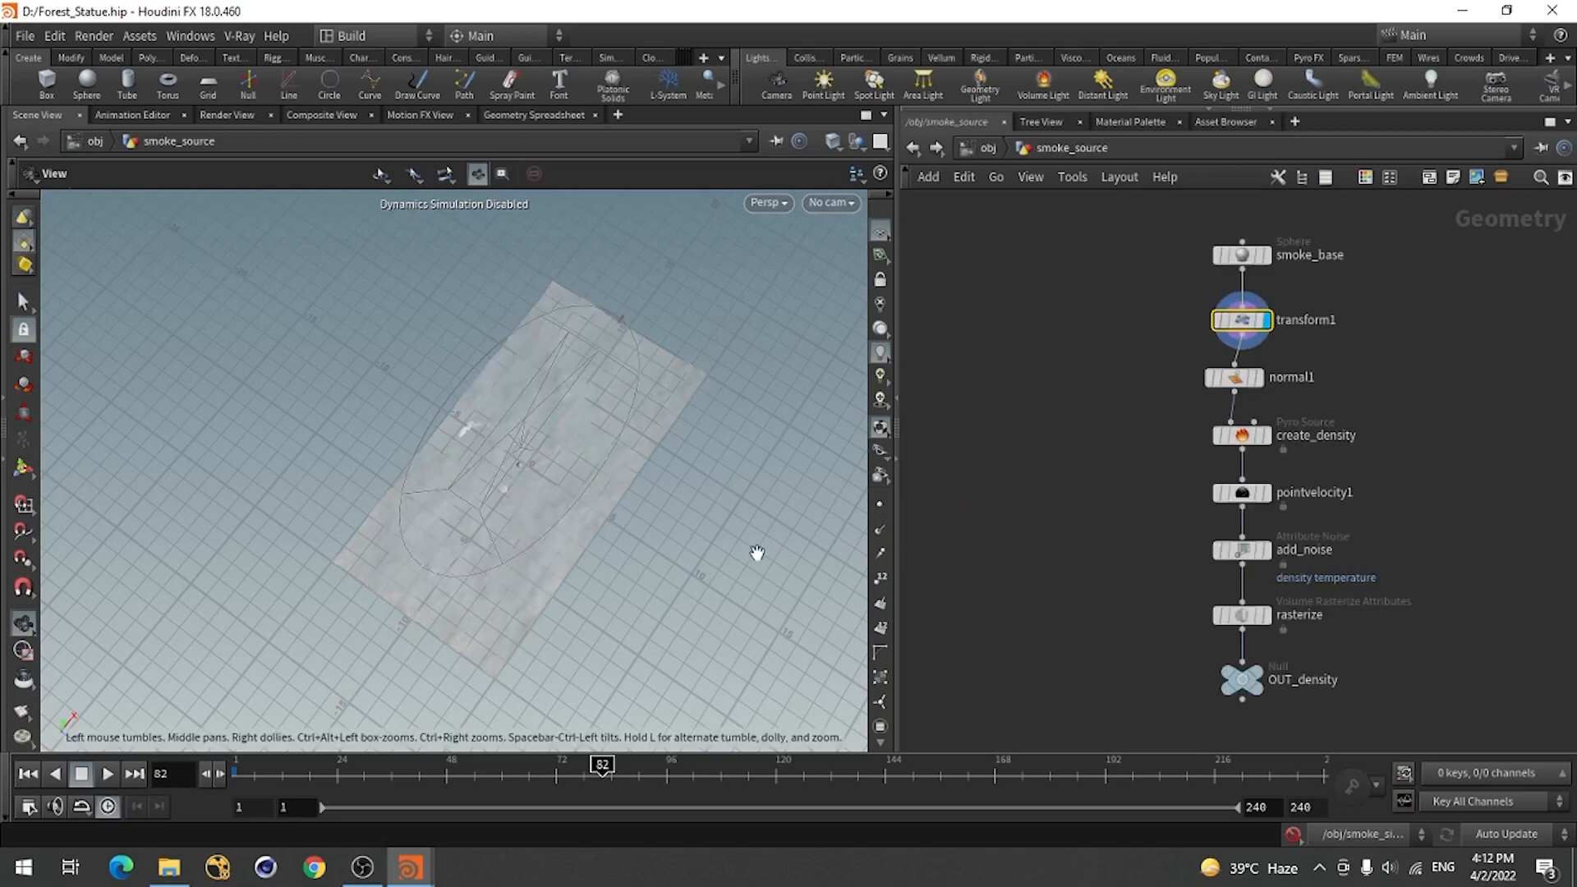
{"action": "left_click_drag", "start_coordinate": [590, 523], "coordinate": [534, 464]}
{"action": "scroll", "coordinate": [837, 468], "scroll_direction": "up", "scroll_amount": 5}
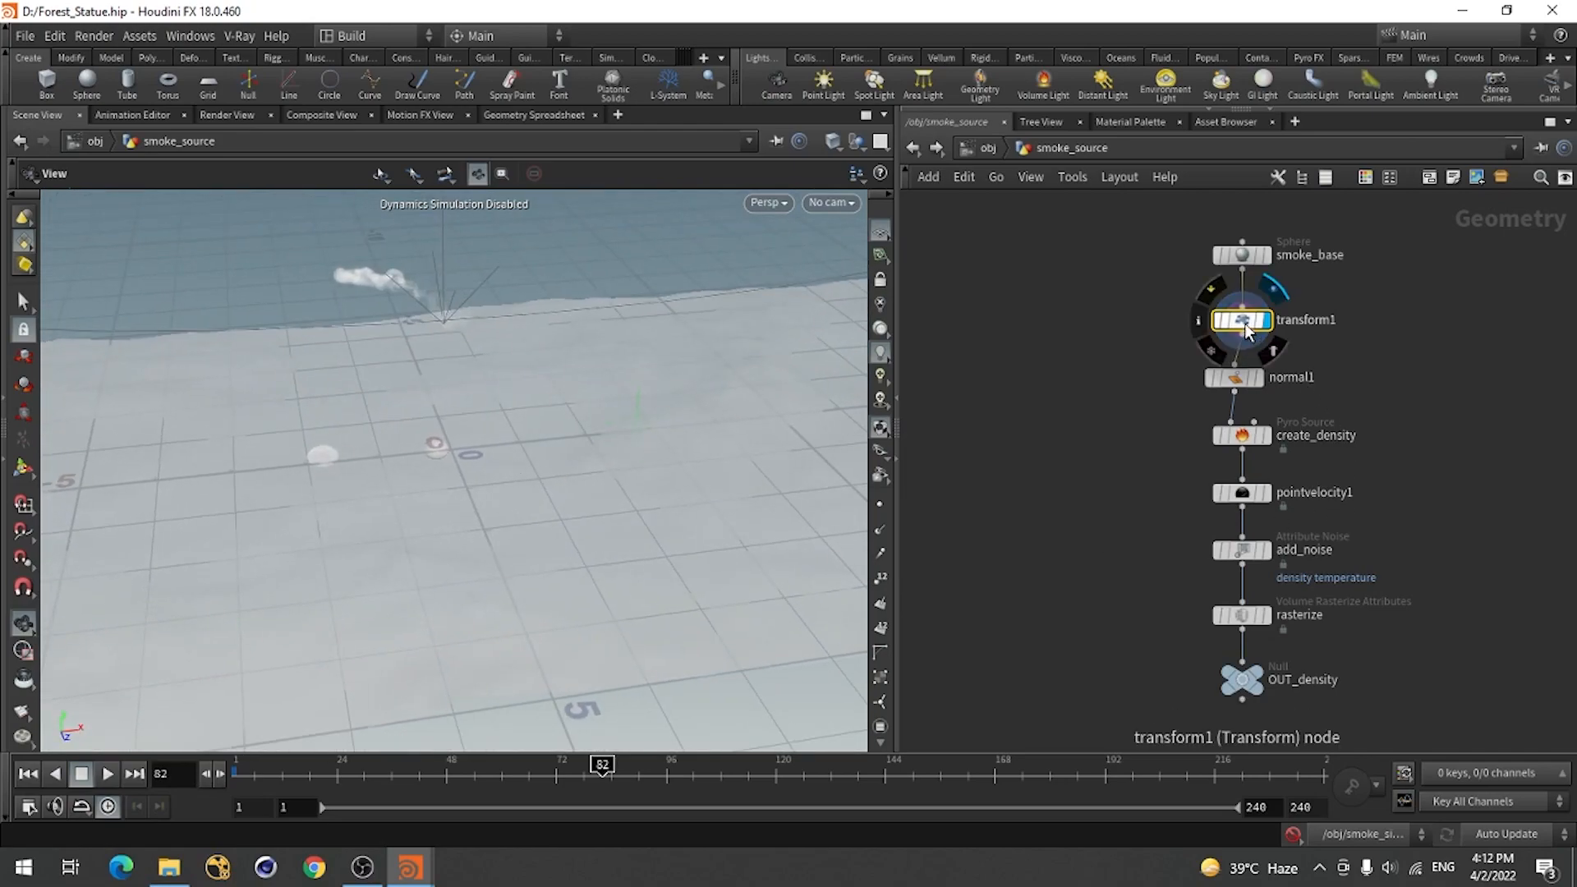
{"action": "mouse_move", "coordinate": [1267, 266]}
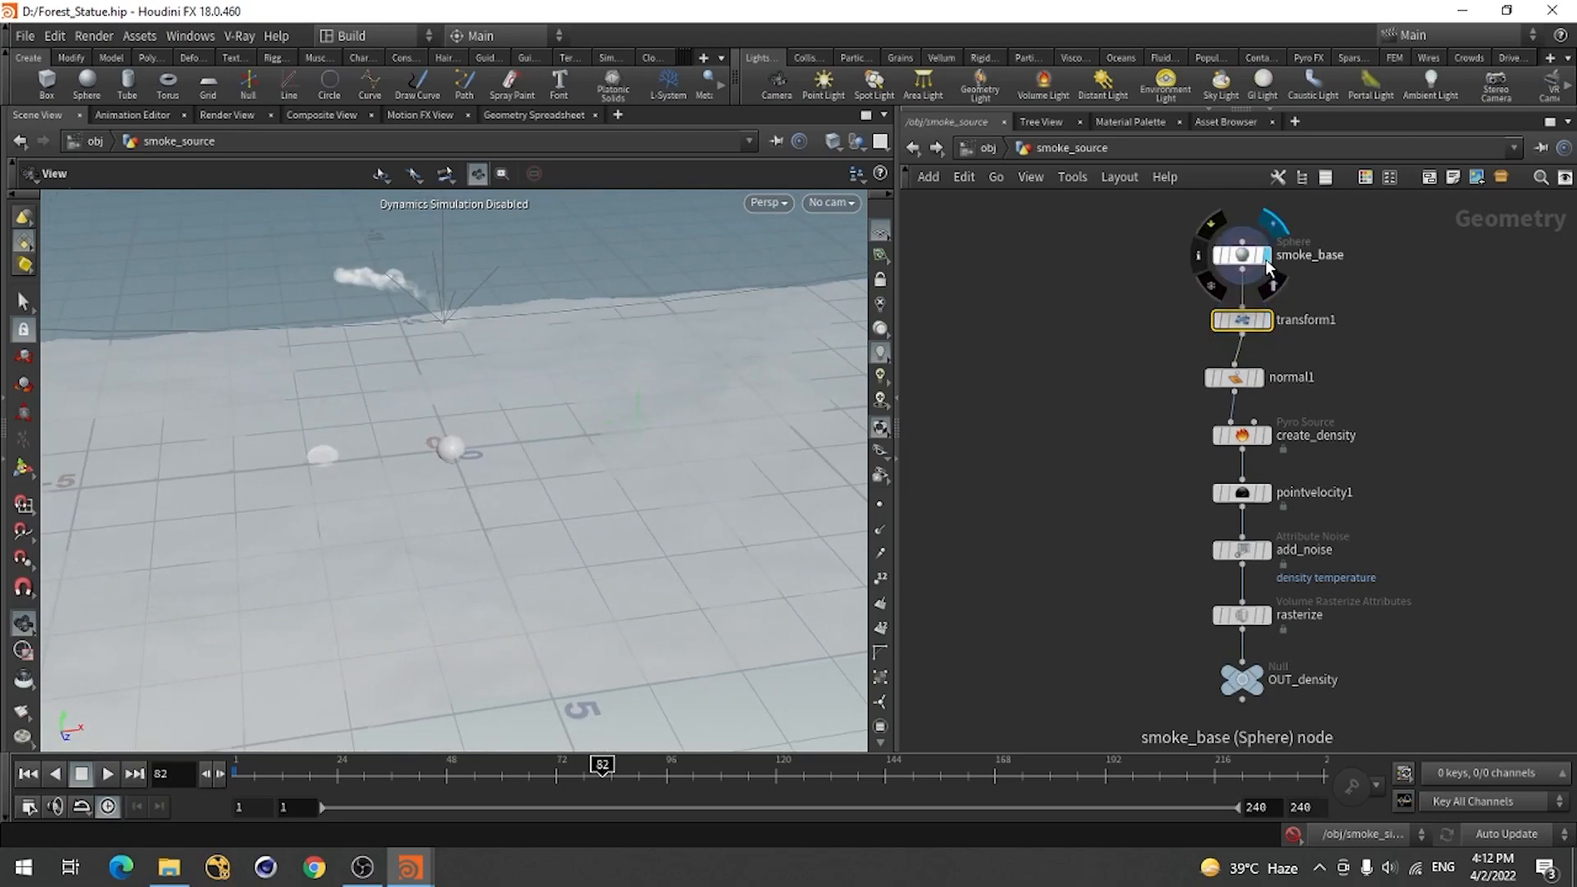
{"action": "left_click", "coordinate": [1267, 256]}
{"action": "left_click", "coordinate": [1267, 319]}
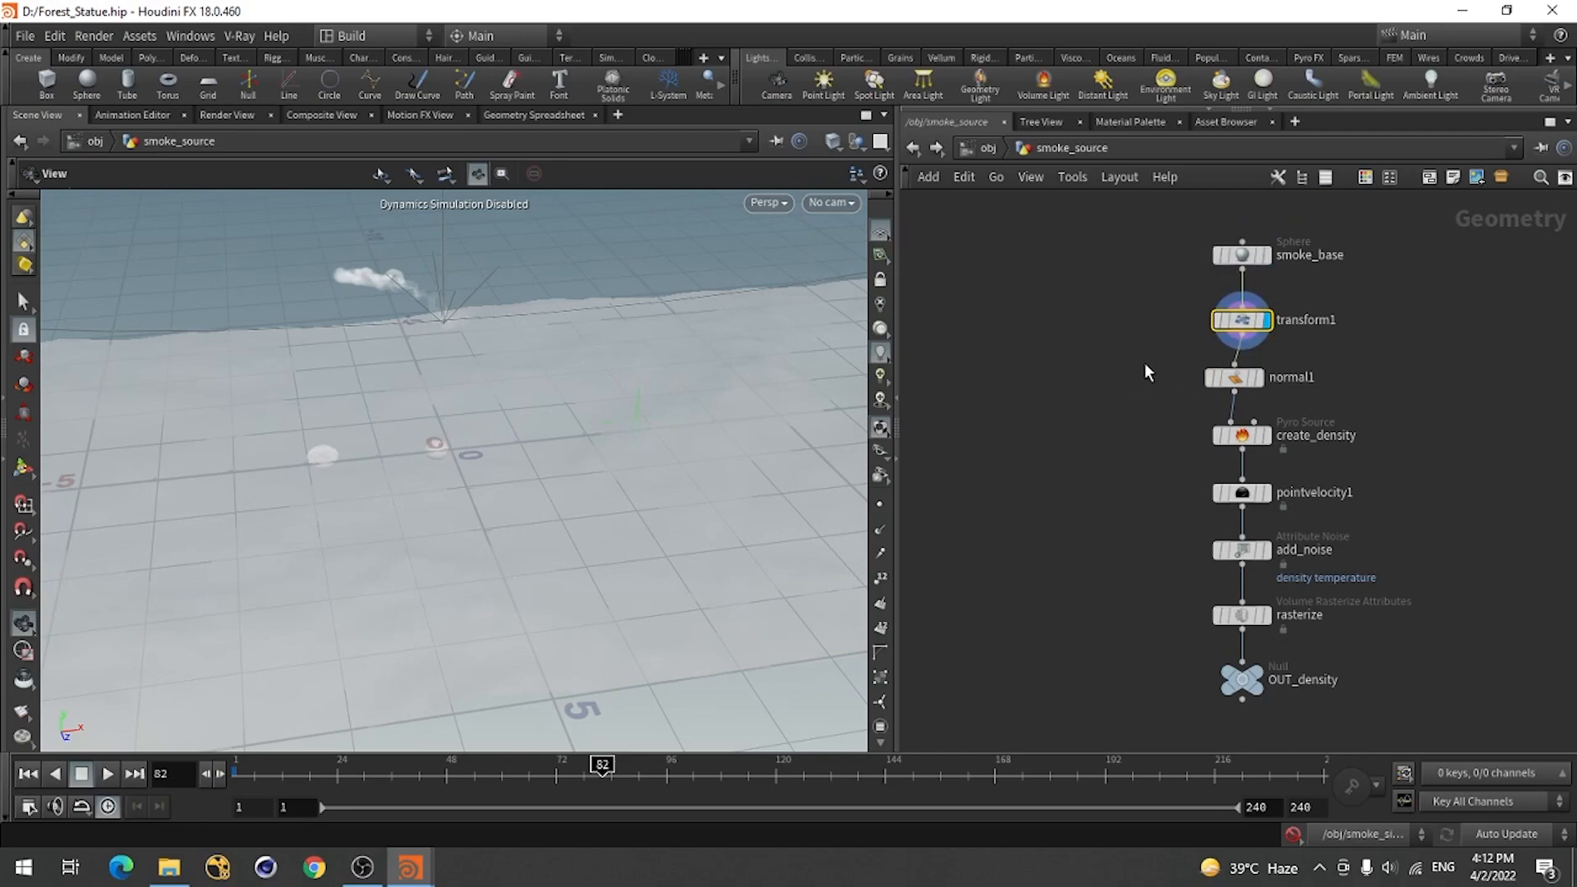
Open the Energy_source network and examine its spiral path curve and the node chain that builds it.
{"action": "left_click", "coordinate": [986, 148]}
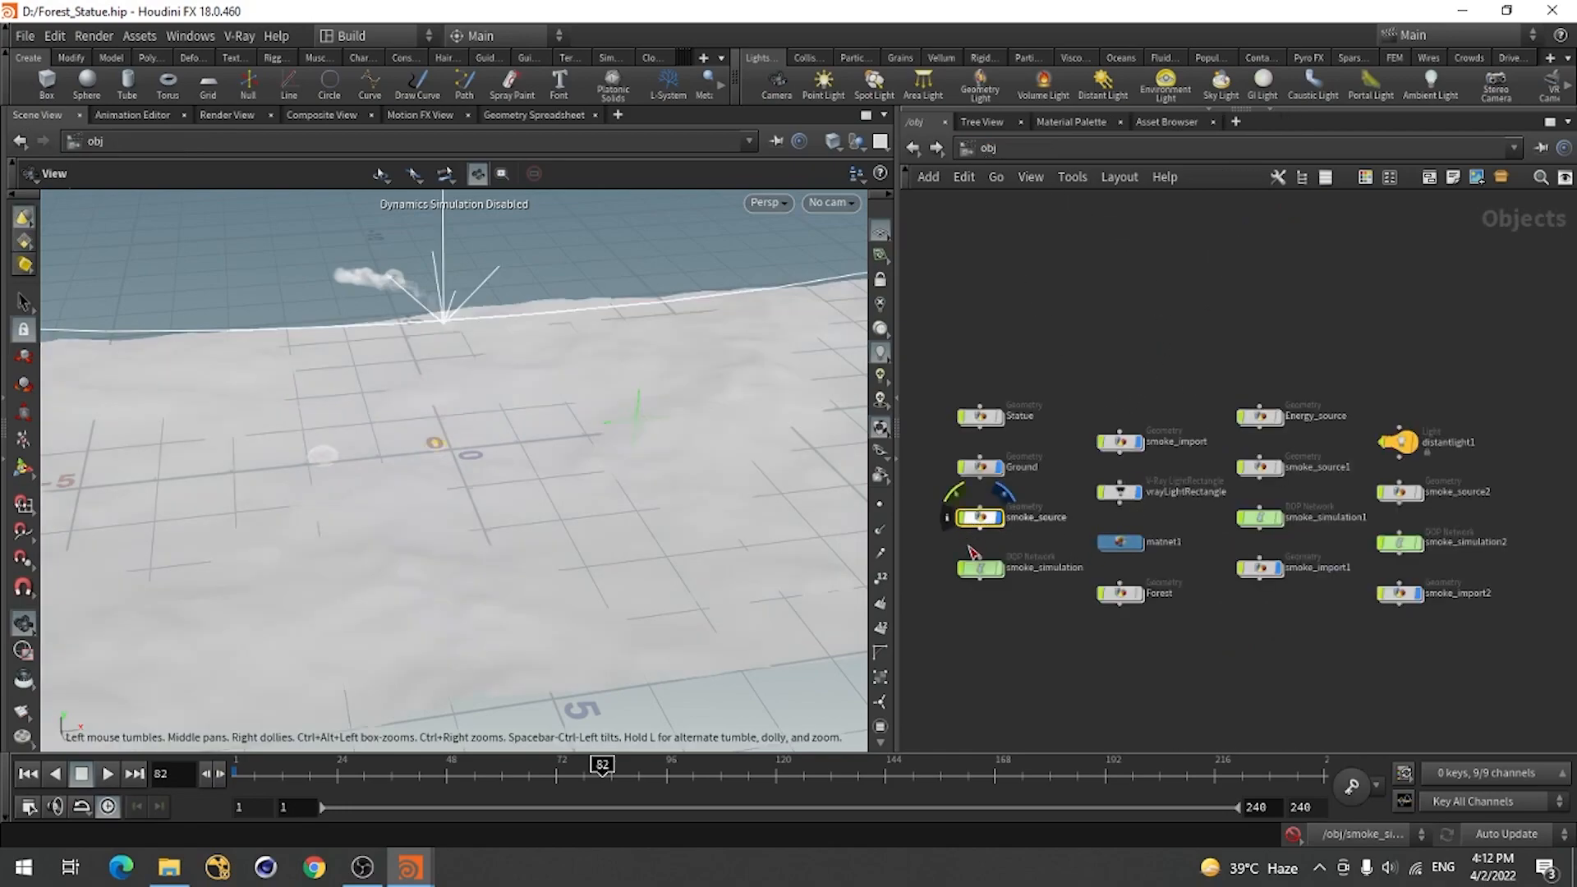
{"action": "left_click", "coordinate": [1262, 420]}
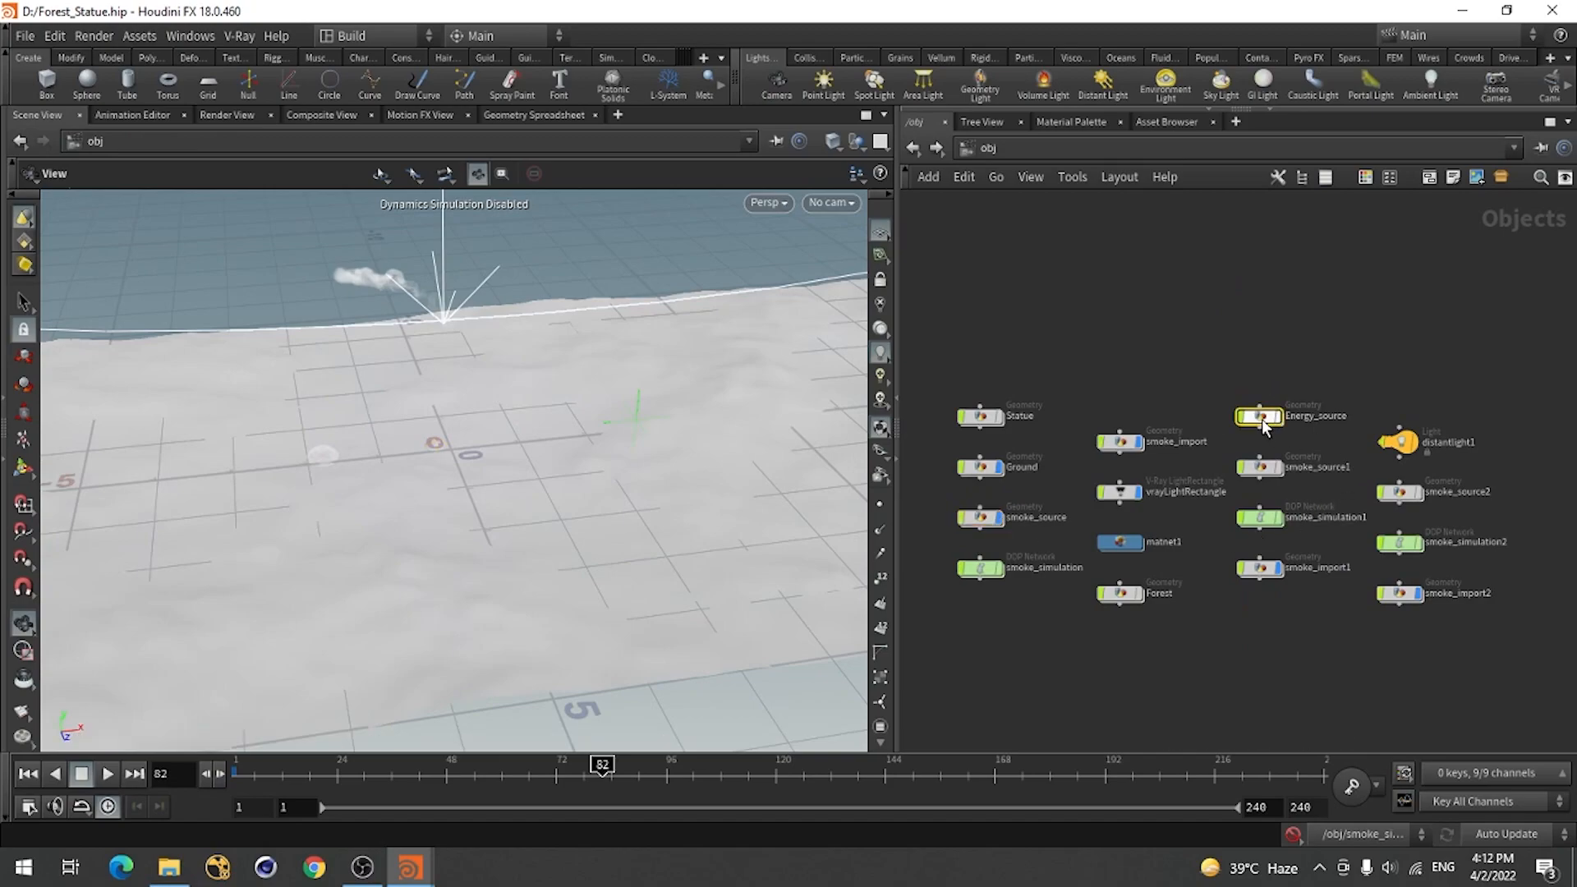
{"action": "double_click", "coordinate": [1262, 419]}
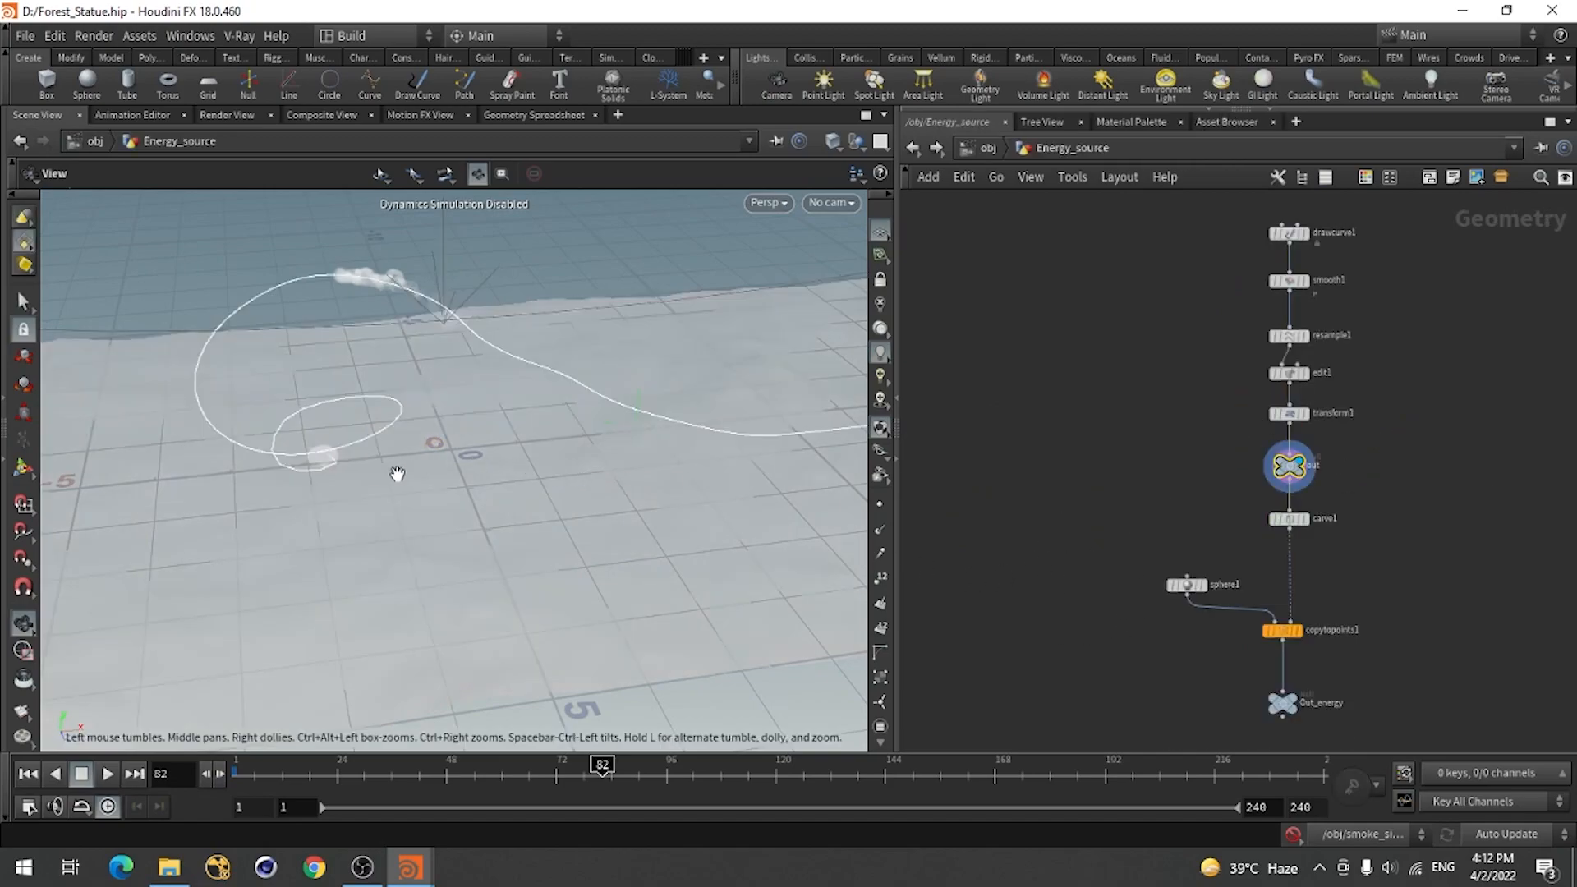
{"action": "left_click_drag", "start_coordinate": [313, 500], "coordinate": [570, 443]}
{"action": "right_click_drag", "start_coordinate": [570, 443], "coordinate": [387, 504]}
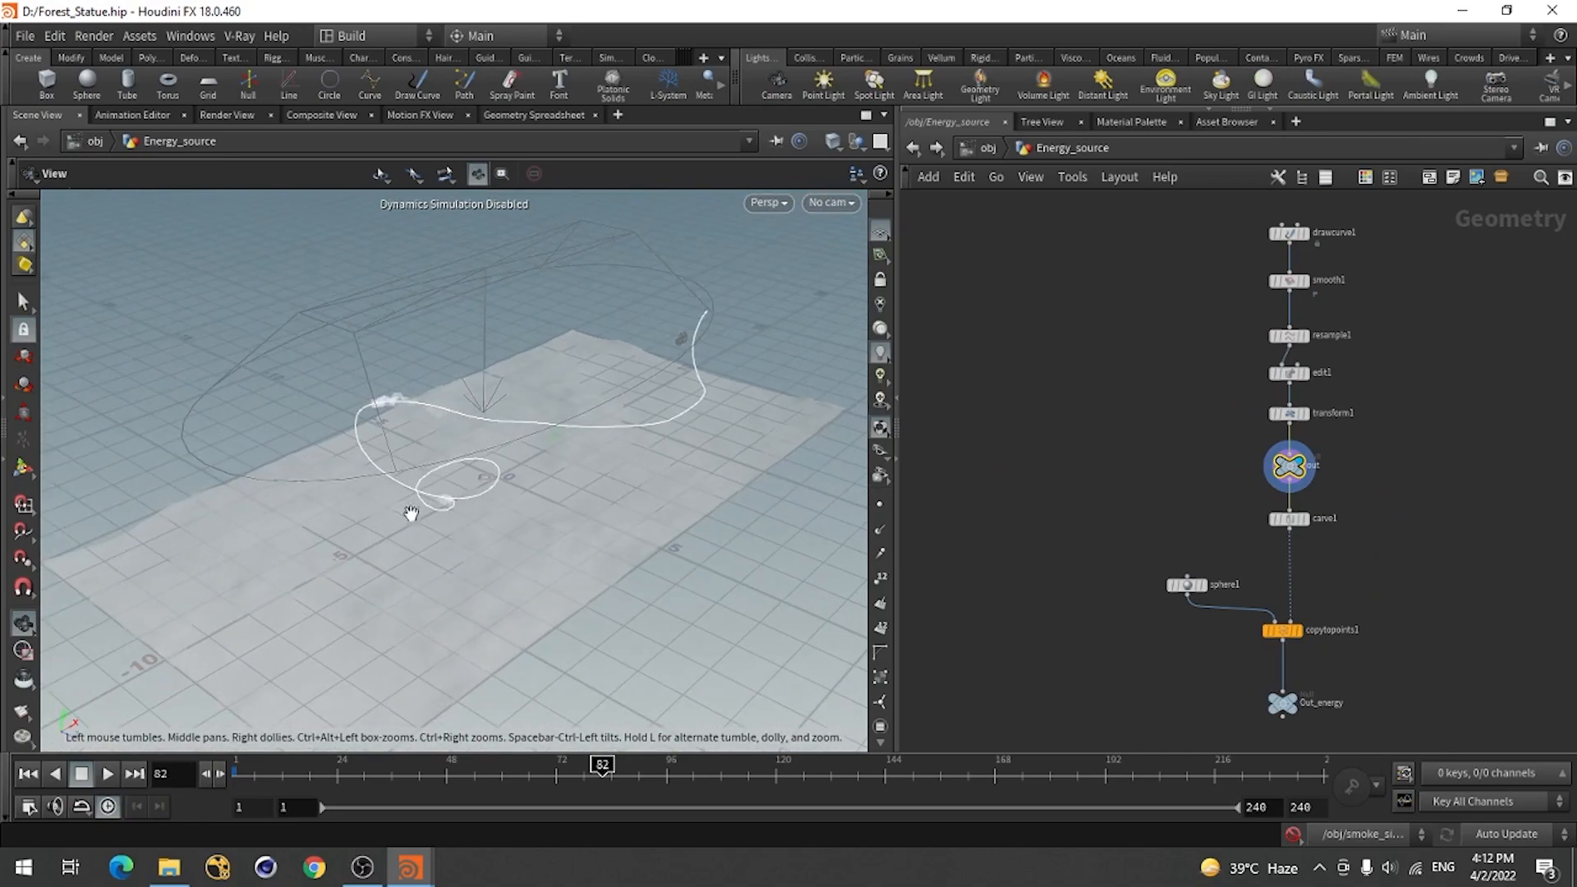
{"action": "left_click_drag", "start_coordinate": [386, 503], "coordinate": [499, 504]}
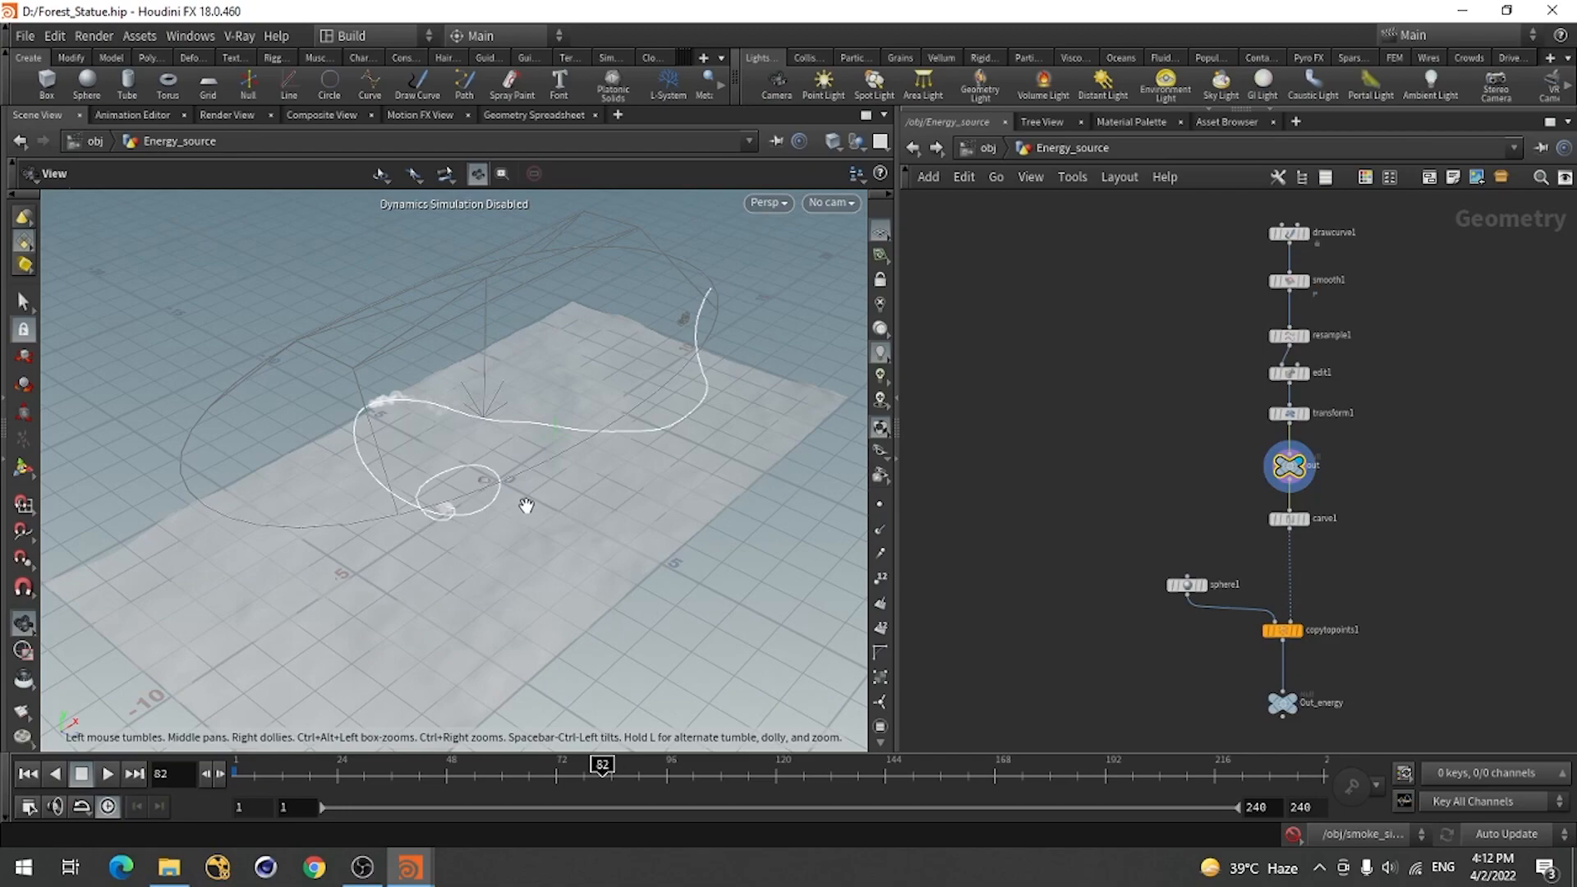
{"action": "scroll", "coordinate": [1396, 387], "scroll_direction": "up", "scroll_amount": 3}
{"action": "middle_click_drag", "start_coordinate": [1396, 387], "coordinate": [1261, 622]}
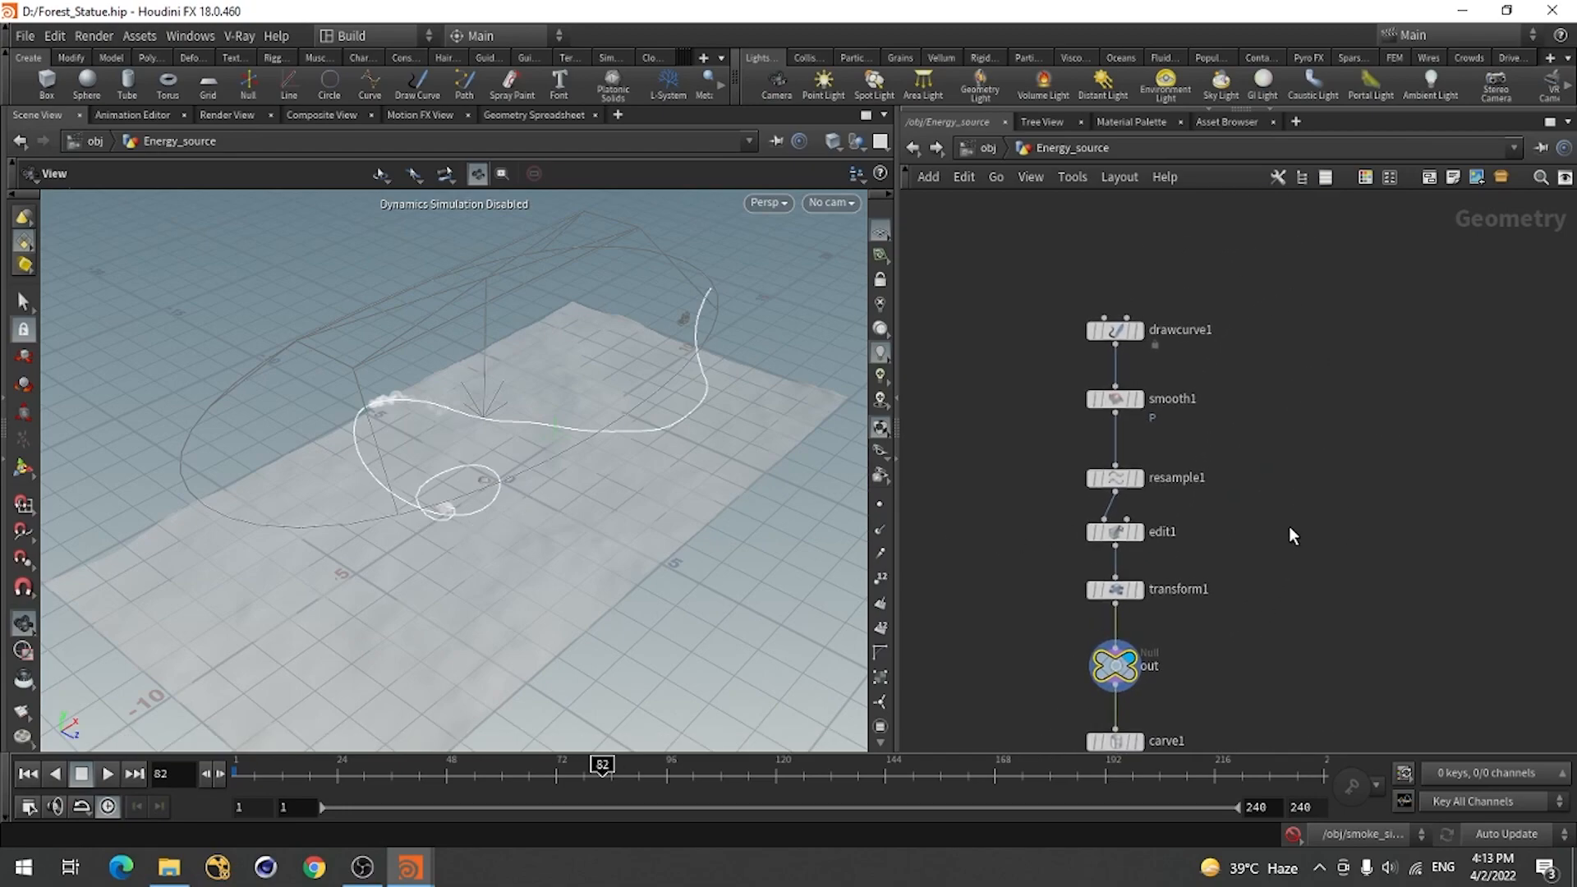
{"action": "scroll", "coordinate": [1288, 526], "scroll_direction": "down", "scroll_amount": 4}
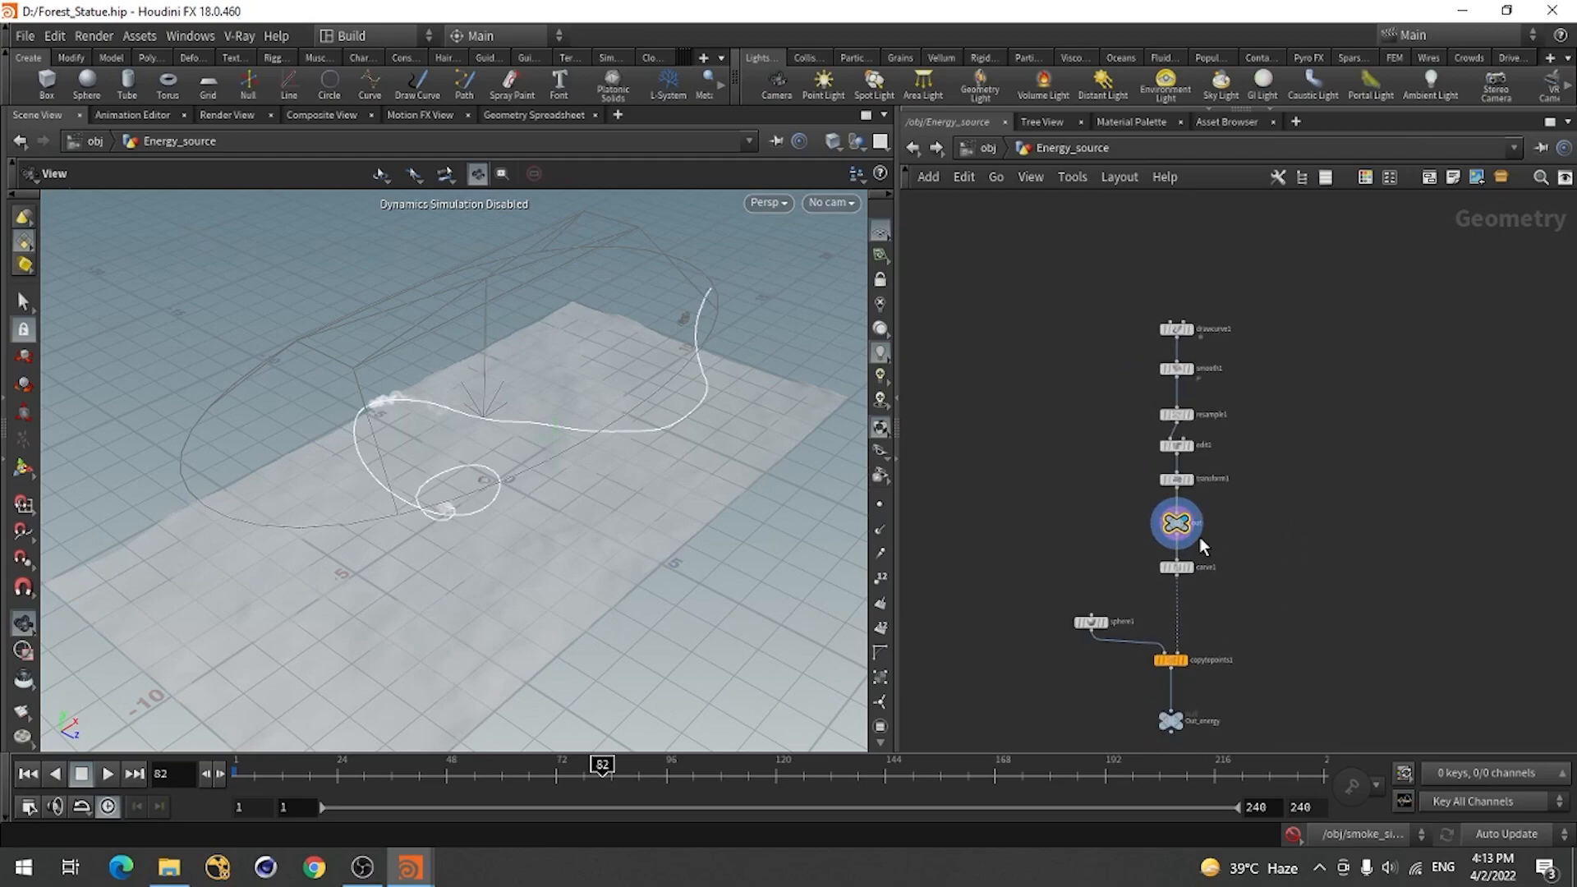
{"action": "scroll", "coordinate": [1183, 528], "scroll_direction": "up", "scroll_amount": 2}
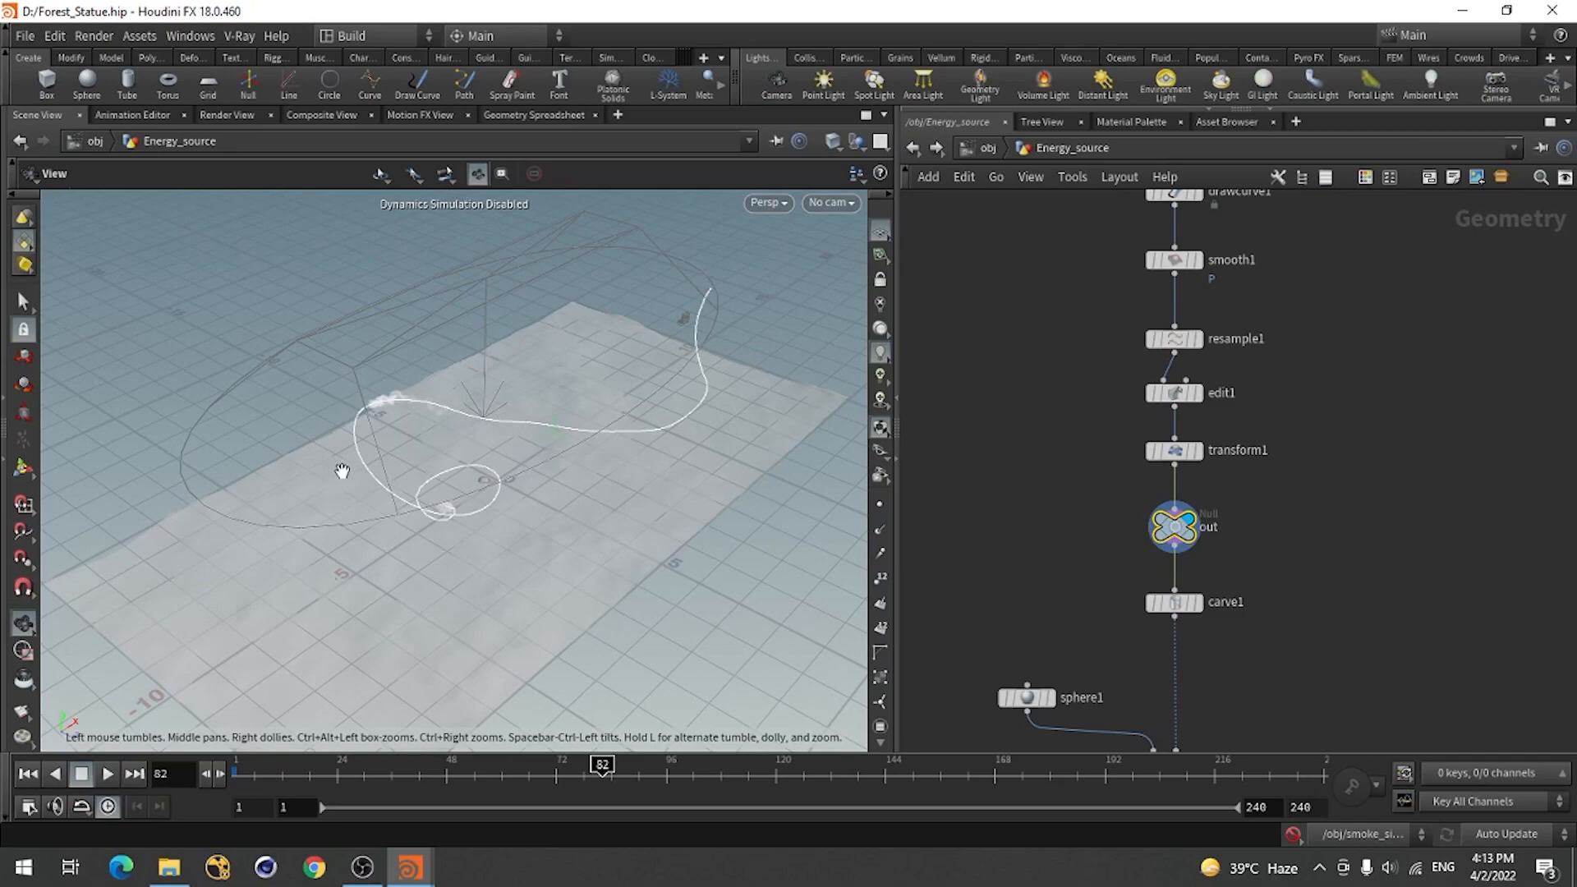
Copy the curve nodes from drawcurve1 through the out null in the Energy_source network.
{"action": "left_click", "coordinate": [984, 153]}
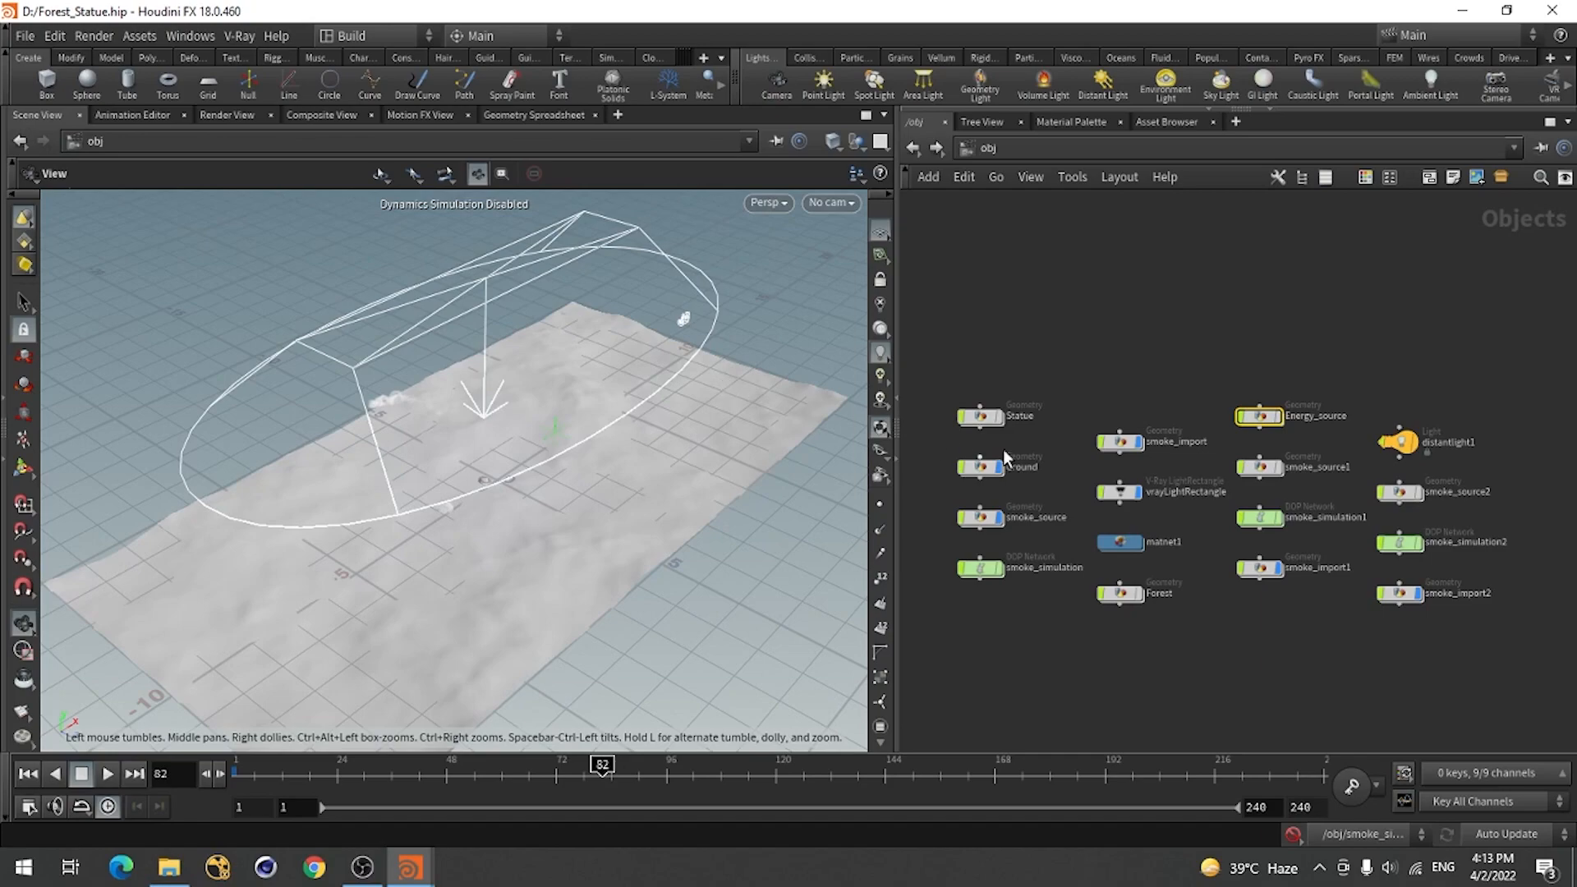
{"action": "double_click", "coordinate": [1258, 416]}
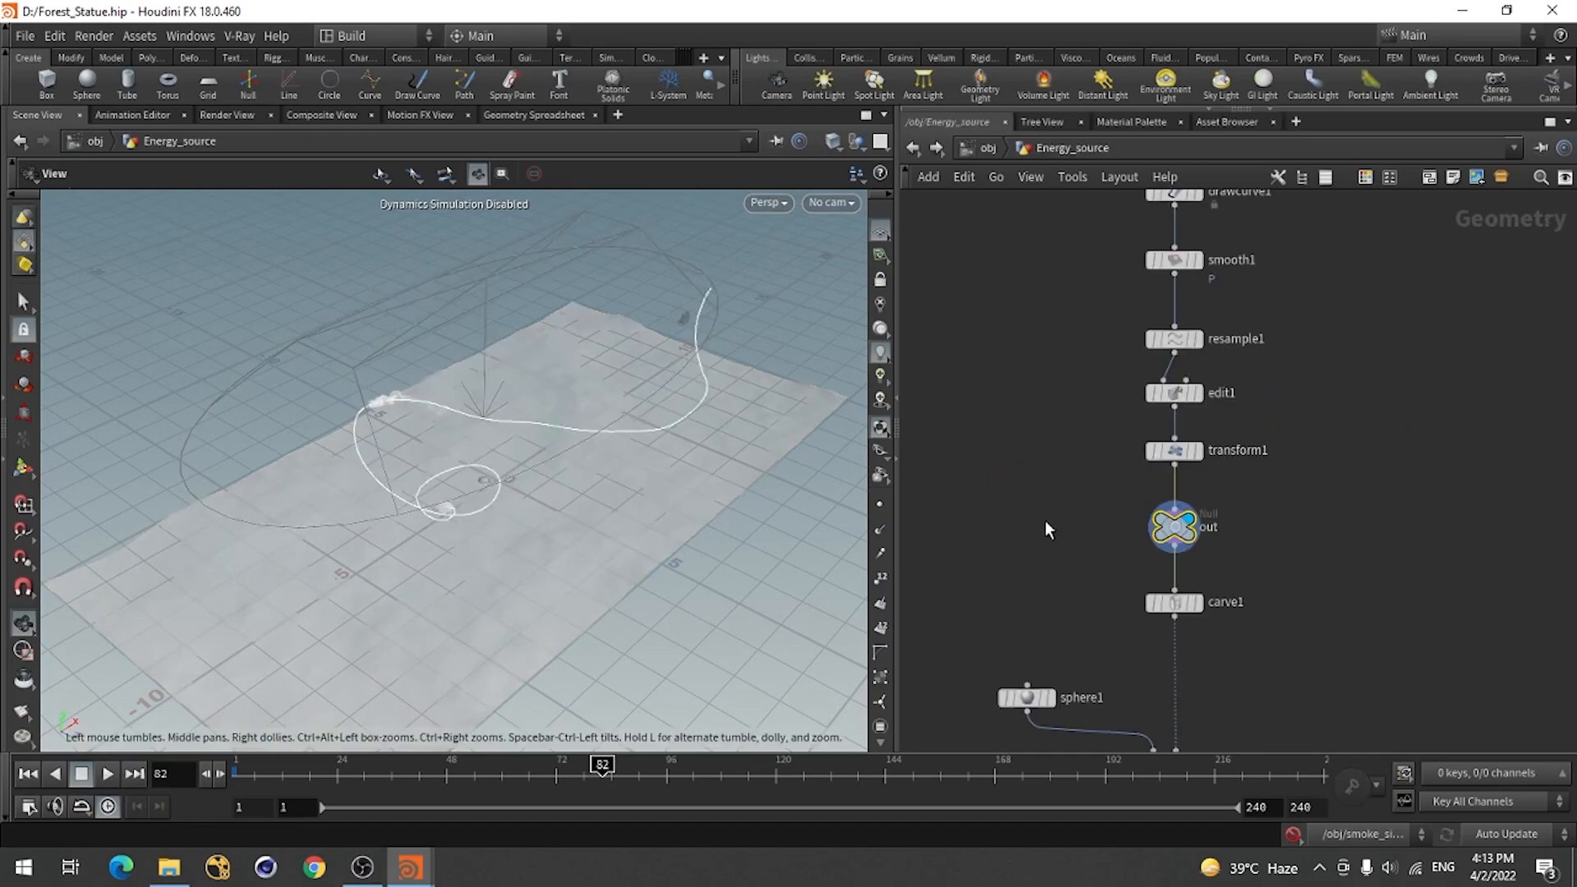
{"action": "scroll", "coordinate": [1010, 617], "scroll_direction": "down", "scroll_amount": 3}
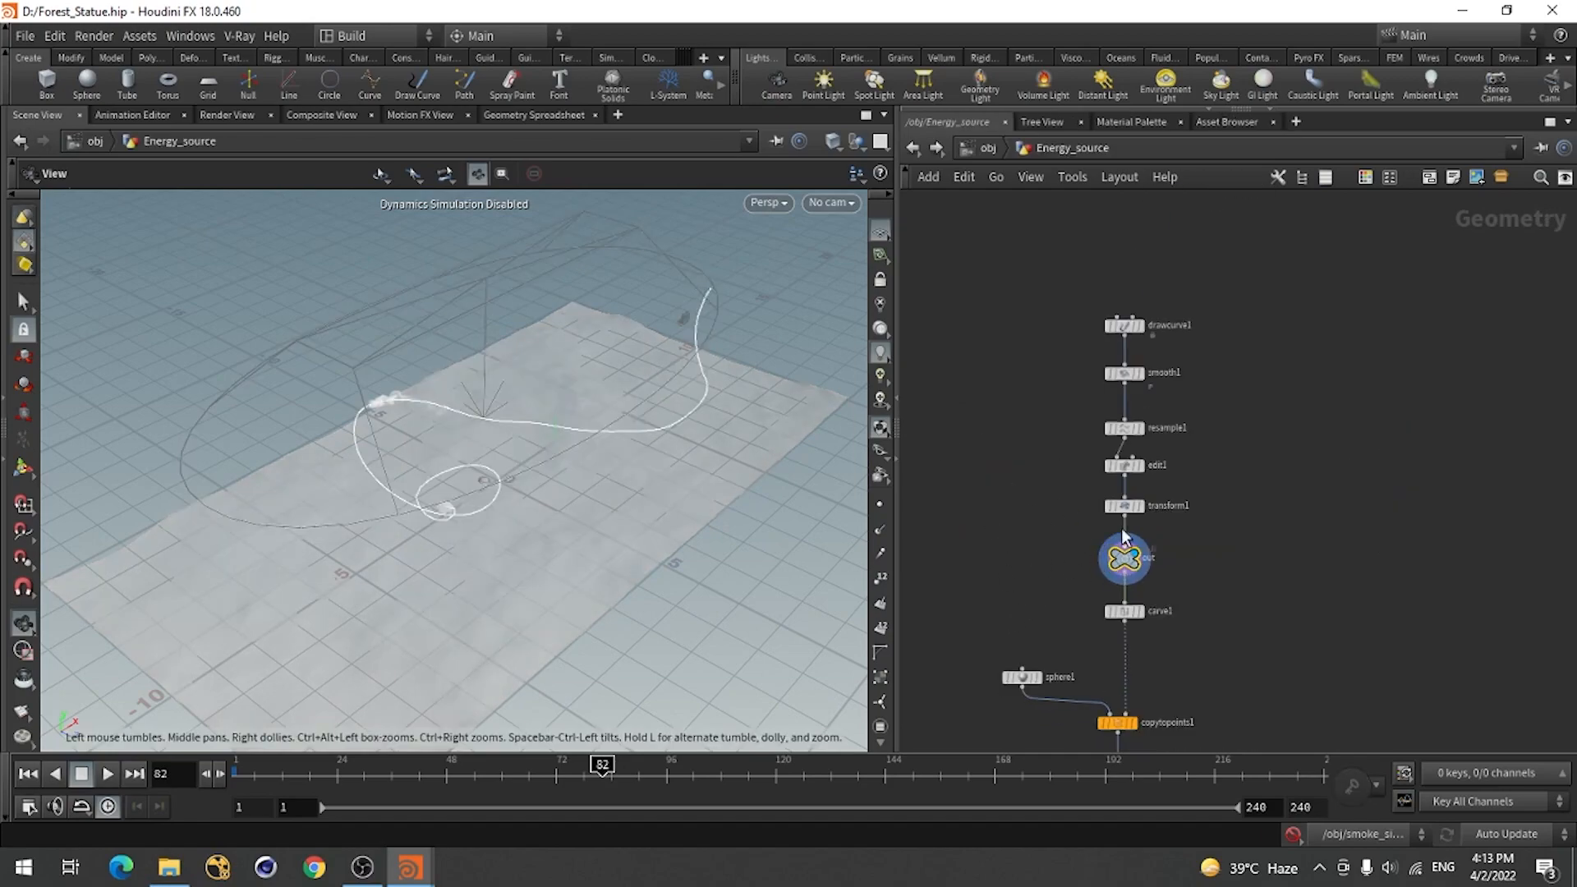
{"action": "left_click_drag", "start_coordinate": [1082, 293], "coordinate": [1219, 589]}
{"action": "key", "text": "ctrl+c"}
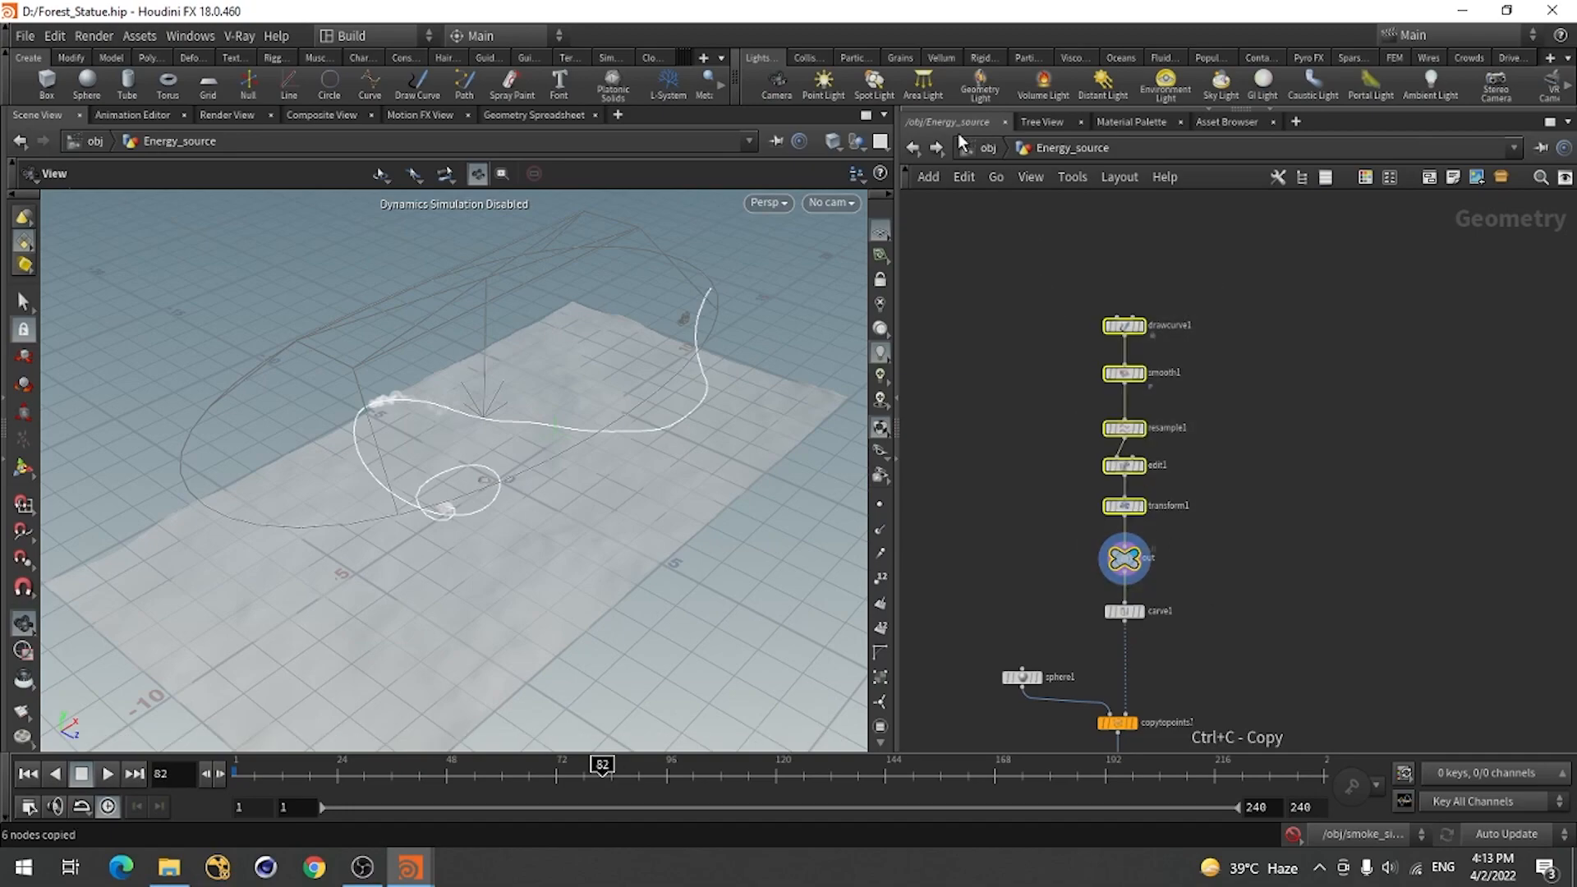
Return Forest_Statue.hip to its object level and switch to the tutorial.hip Houdini window.
{"action": "left_click", "coordinate": [986, 148]}
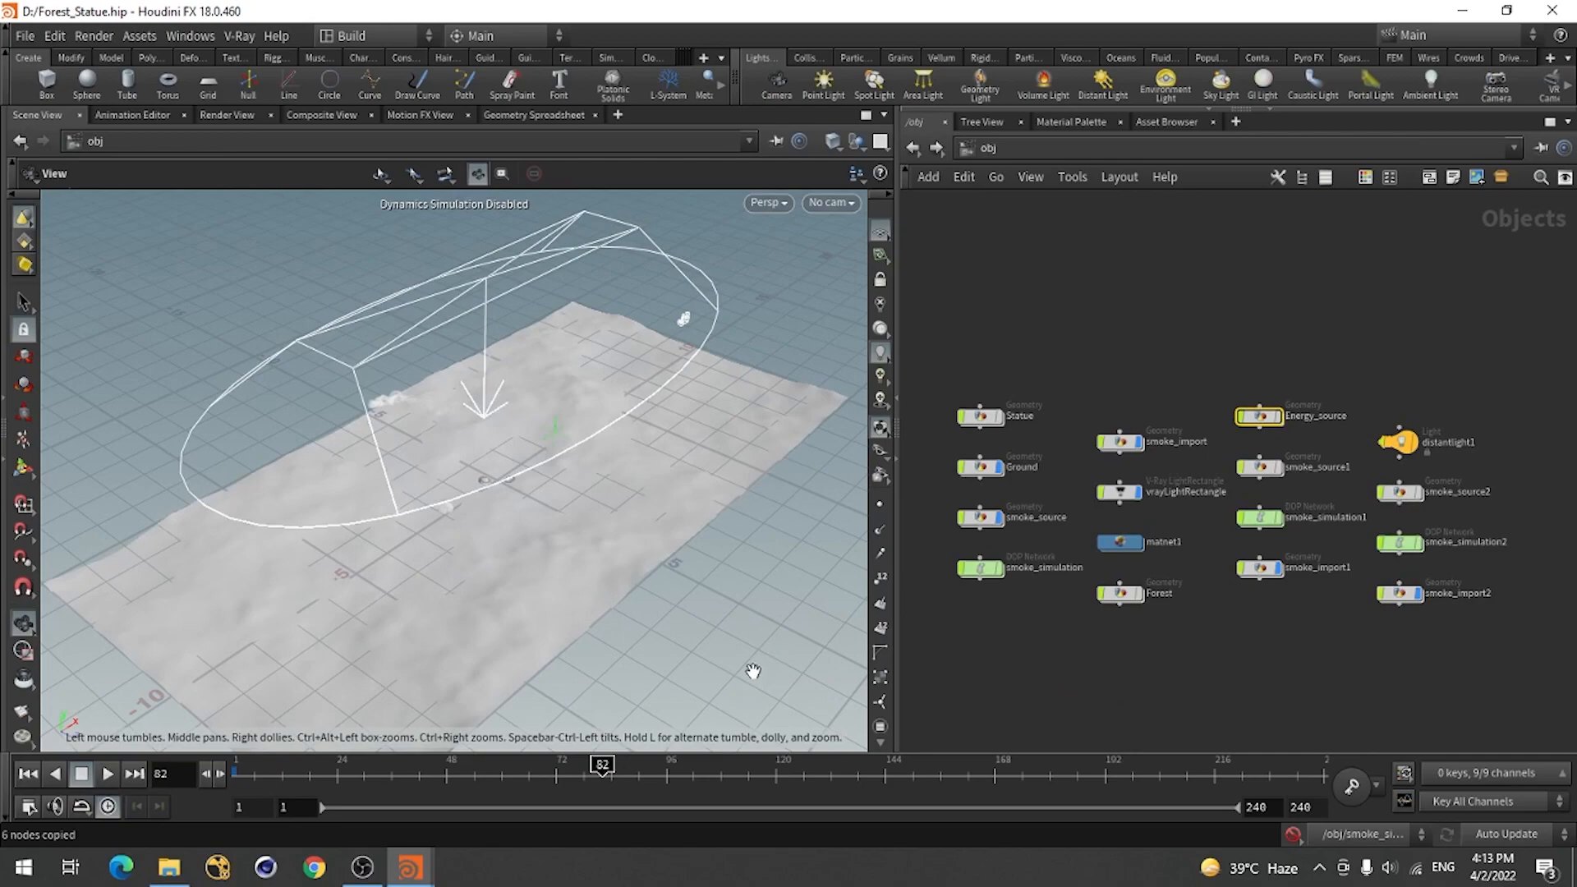
{"action": "left_click", "coordinate": [410, 868]}
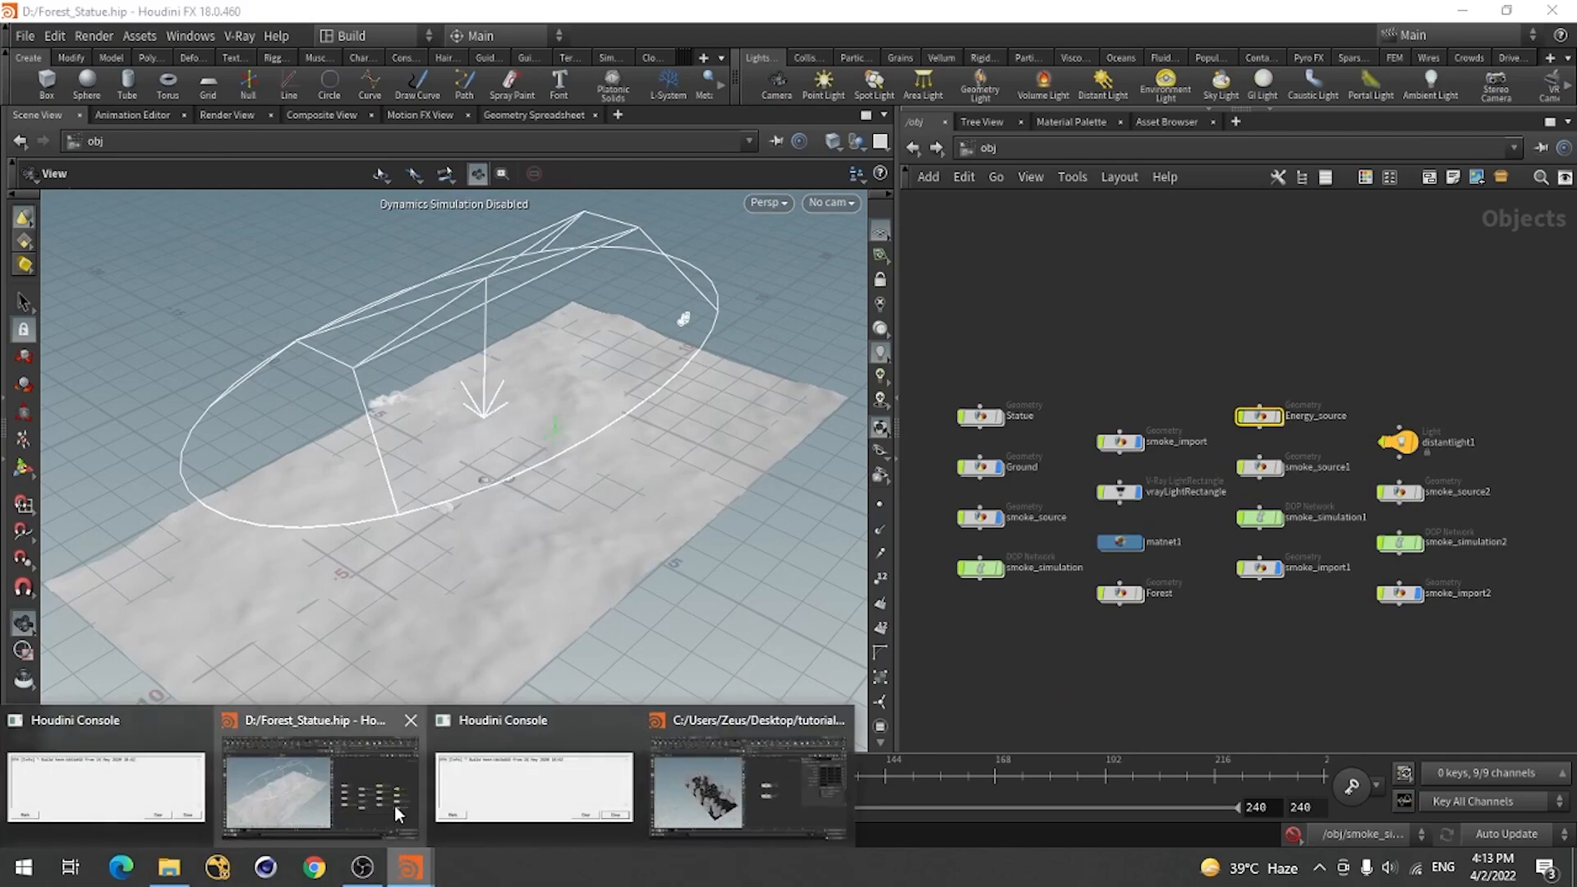
{"action": "left_click", "coordinate": [707, 788]}
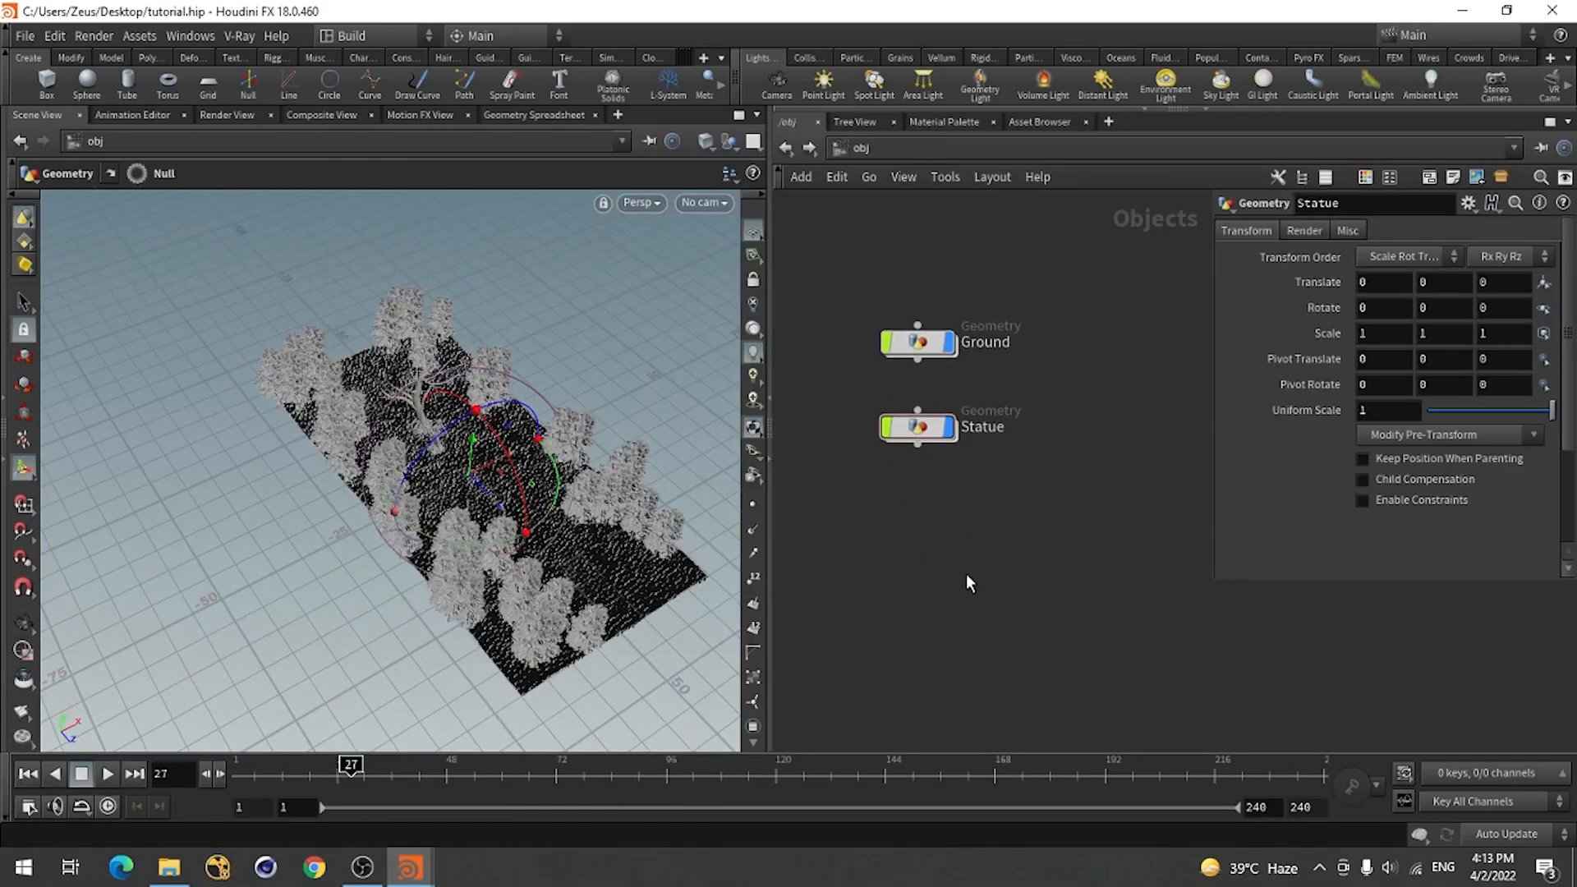
Add a Geometry object below Statue at the object level and name it Path.
{"action": "key", "text": "Tab"}
{"action": "type", "text": "geo"}
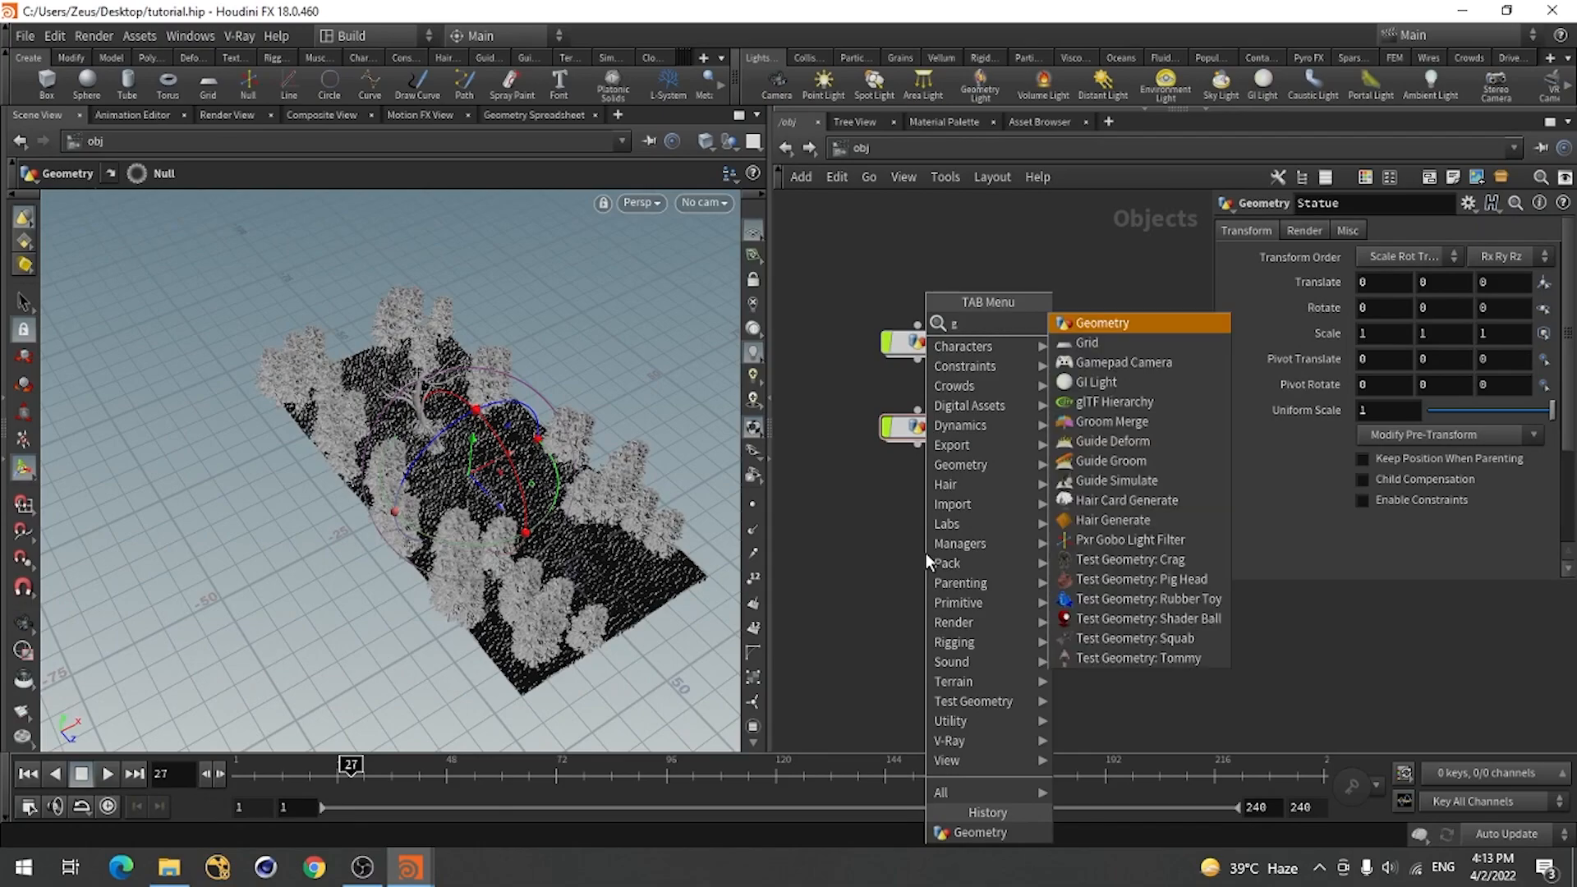
{"action": "key", "text": "Return"}
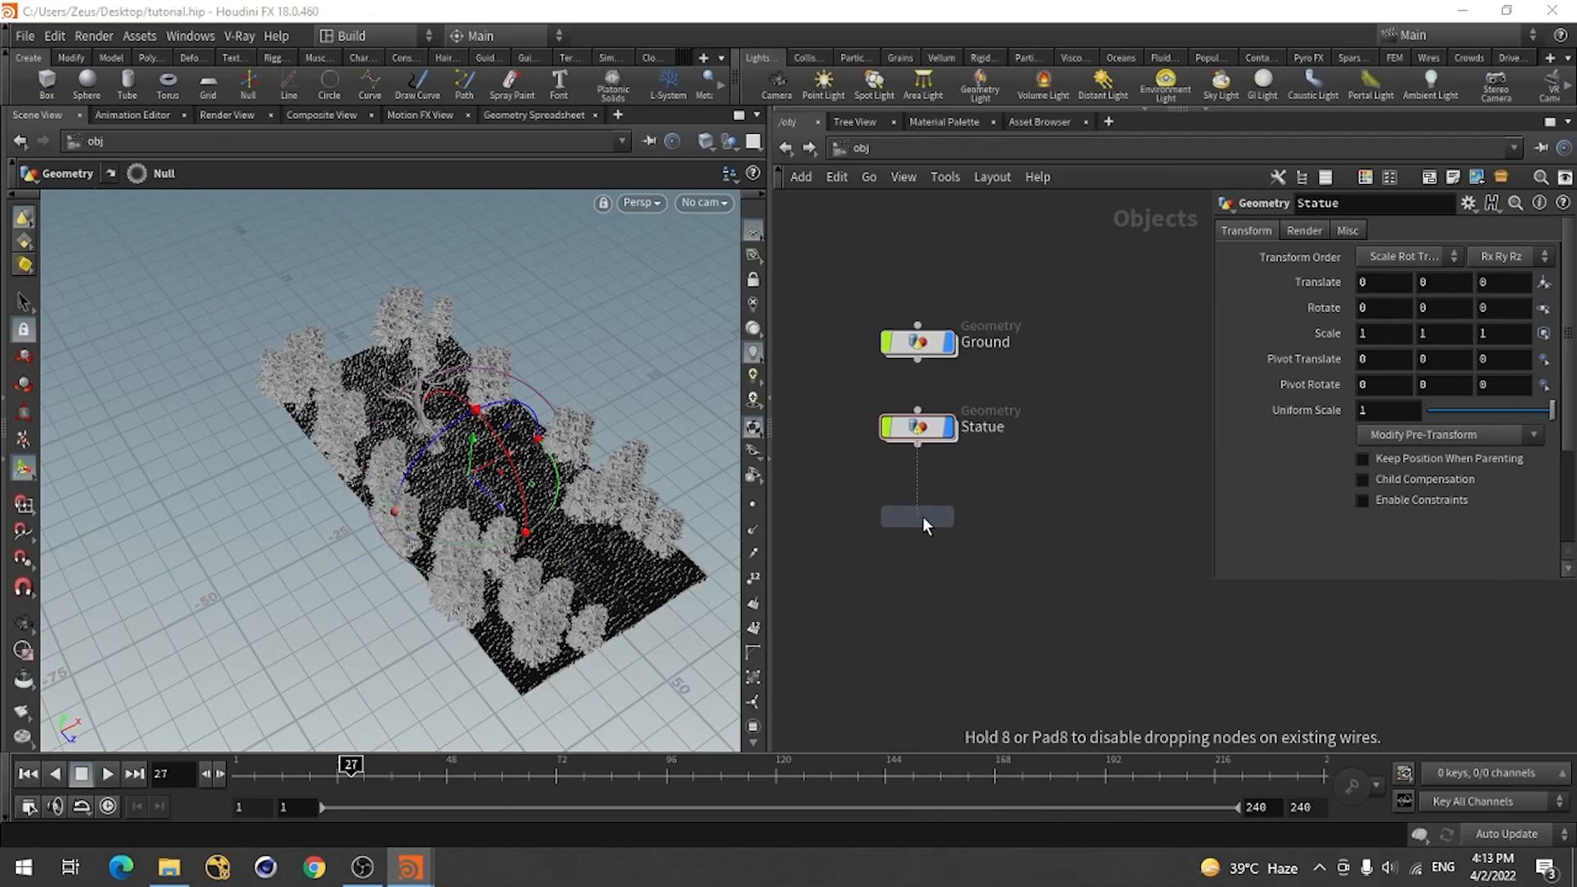
{"action": "left_click", "coordinate": [923, 521]}
{"action": "double_click", "coordinate": [978, 519]}
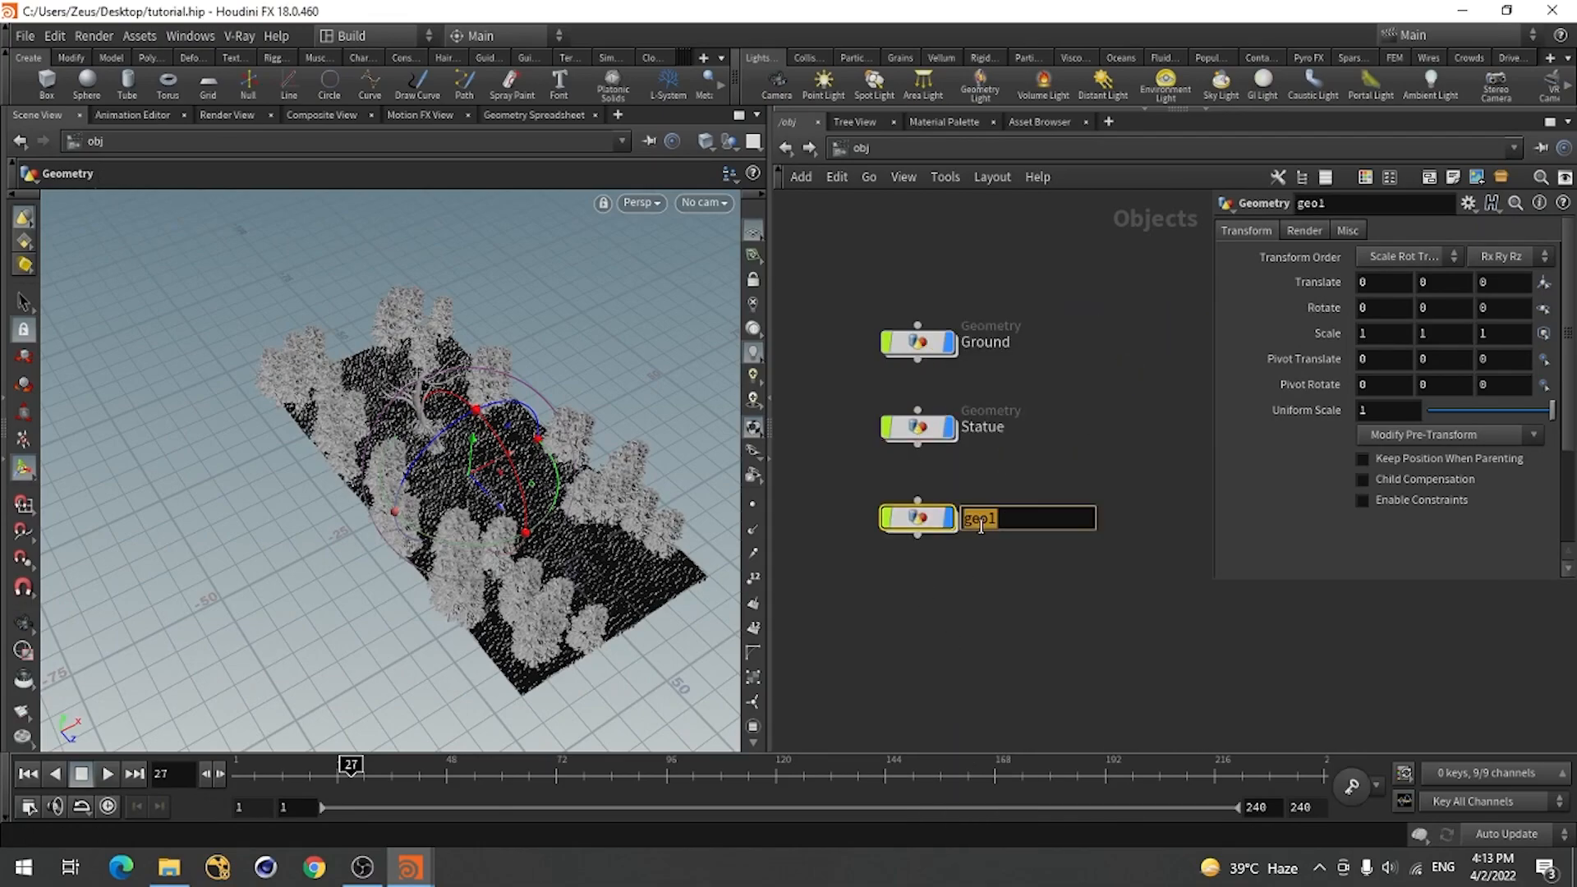
{"action": "type", "text": "Path"}
{"action": "key", "text": "Return"}
Open the Path network and paste the copied curve nodes into it.
{"action": "key", "text": "Return"}
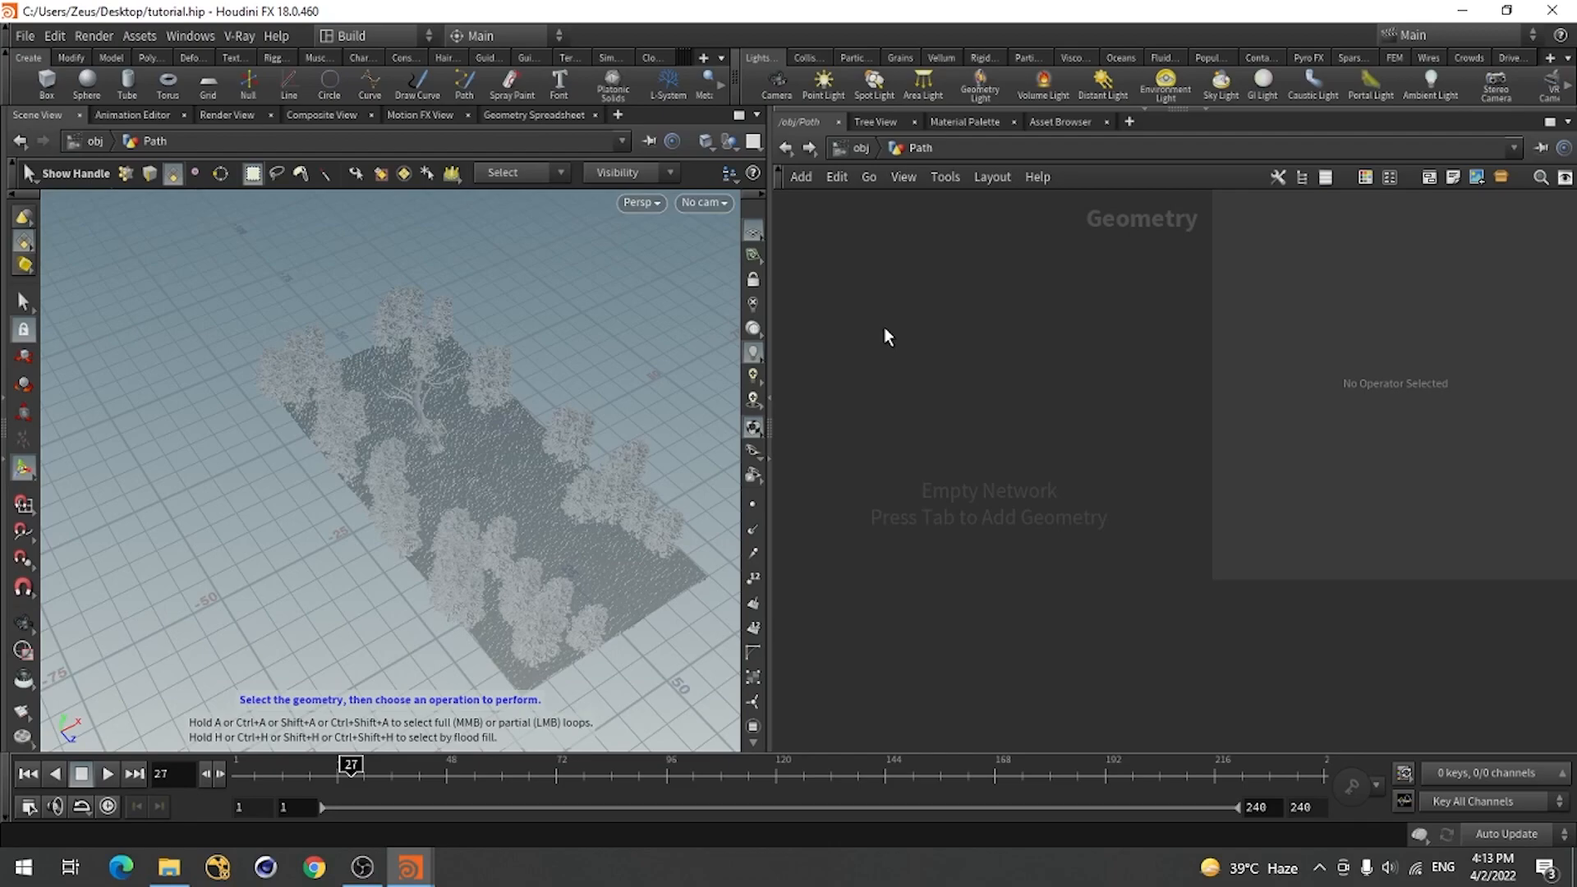
{"action": "key", "text": "ctrl+v"}
{"action": "left_click", "coordinate": [1156, 467]}
{"action": "left_click_drag", "start_coordinate": [667, 498], "coordinate": [566, 542]}
{"action": "right_click_drag", "start_coordinate": [566, 541], "coordinate": [704, 475]}
{"action": "left_click_drag", "start_coordinate": [704, 475], "coordinate": [547, 499]}
{"action": "middle_click_drag", "start_coordinate": [547, 499], "coordinate": [461, 520]}
{"action": "left_click", "coordinate": [1016, 587]}
{"action": "middle_click_drag", "start_coordinate": [1003, 617], "coordinate": [1030, 727]}
Rotate the path curve about -94.22 degrees around Y in transform1 and set its uniform scale to 5.
{"action": "left_click", "coordinate": [918, 557]}
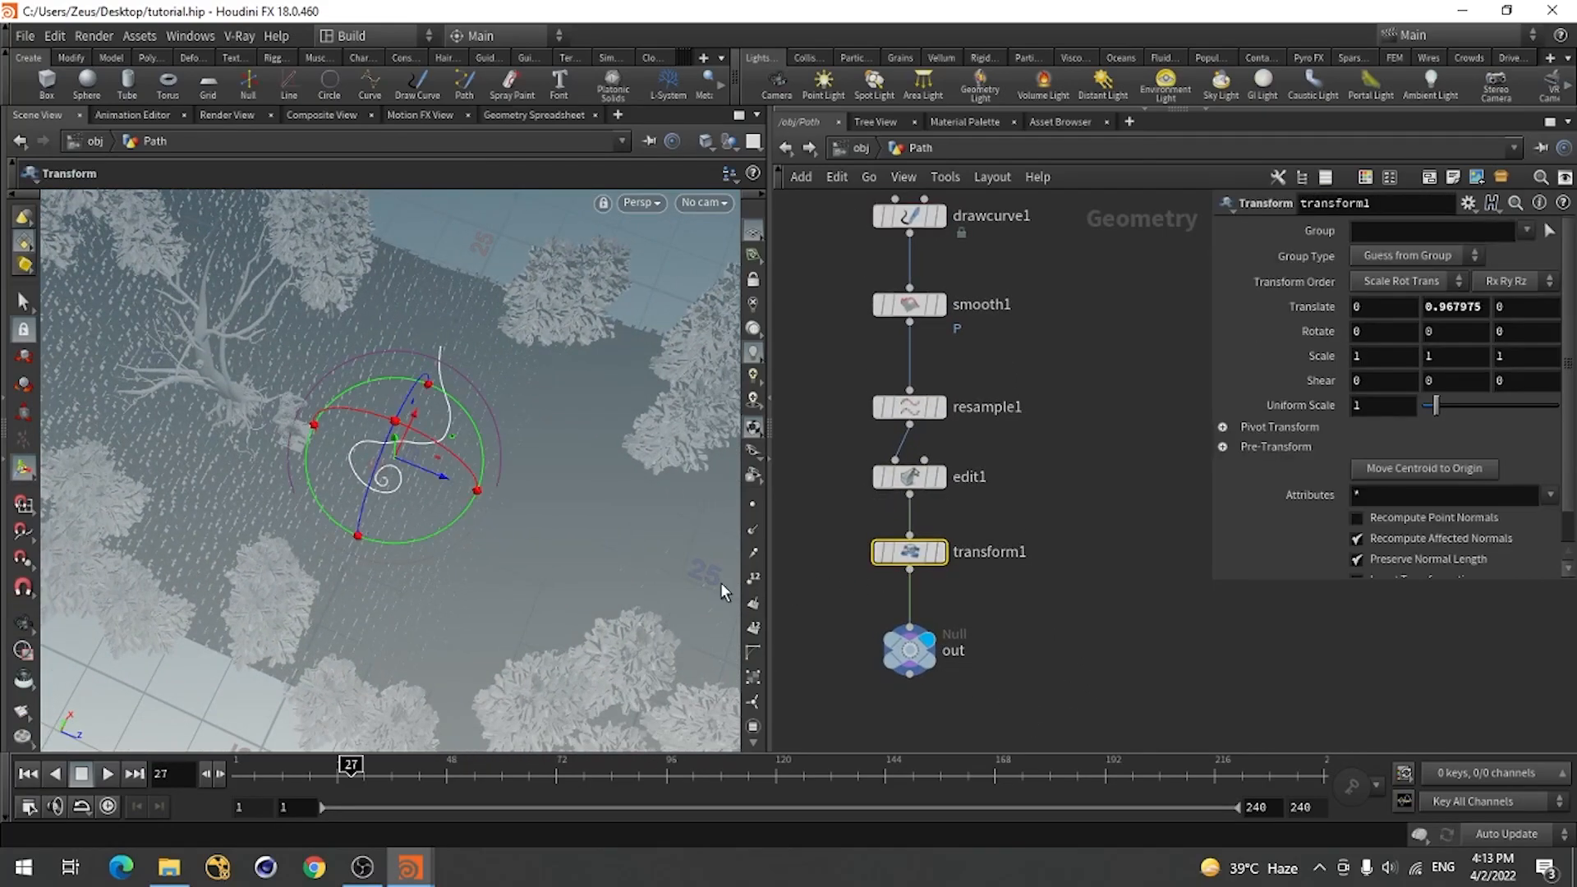
{"action": "left_click_drag", "start_coordinate": [445, 526], "coordinate": [281, 523]}
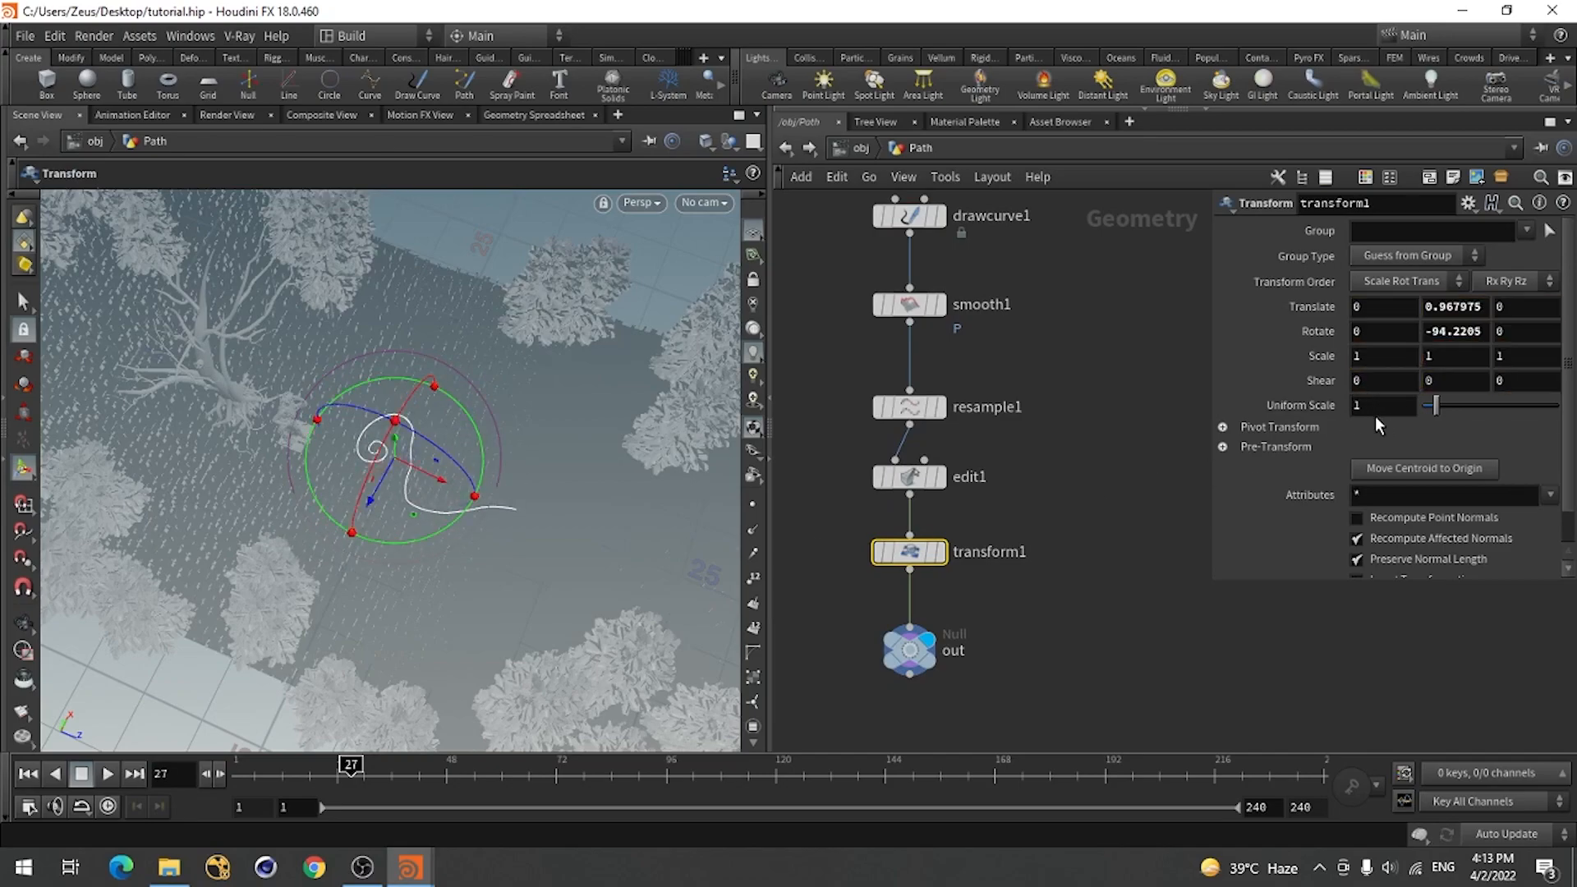
{"action": "left_click_drag", "start_coordinate": [1361, 406], "coordinate": [1338, 406]}
{"action": "type", "text": "5"}
{"action": "key", "text": "Return"}
{"action": "key", "text": "Escape"}
Set the uniform scale of the path's transform1 node to 4.
{"action": "left_click_drag", "start_coordinate": [367, 563], "coordinate": [584, 500]}
{"action": "left_click_drag", "start_coordinate": [1386, 408], "coordinate": [1321, 411]}
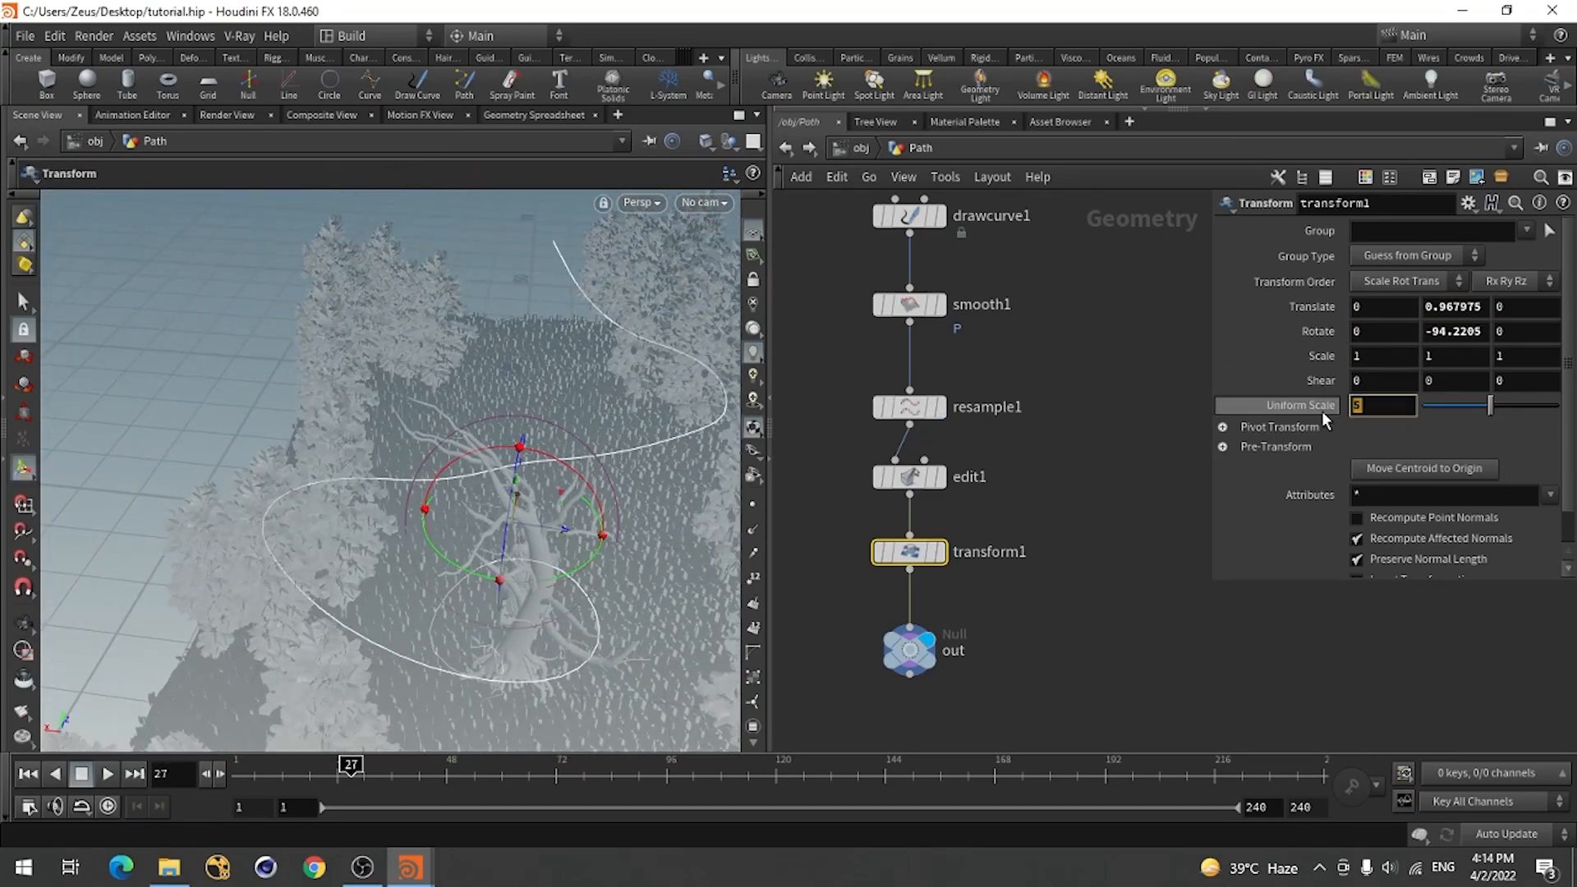
{"action": "type", "text": "4"}
{"action": "key", "text": "Return"}
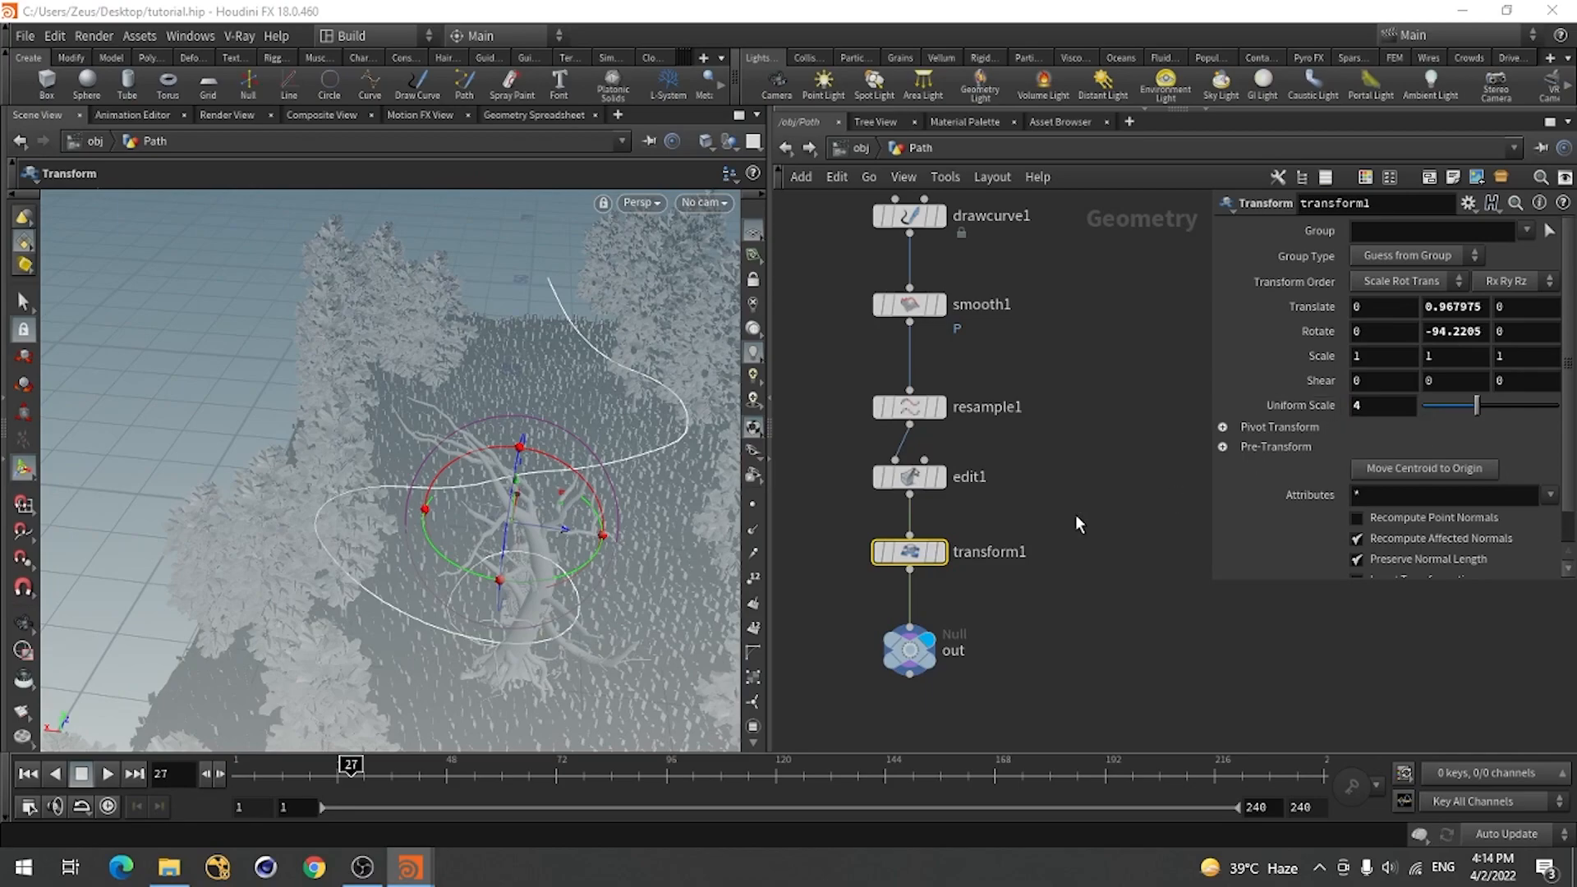
Move the path curve with transform1 to a translation of about -1.98, 3.03, -0.15 so it winds around the statue.
{"action": "key", "text": "Escape"}
{"action": "left_click_drag", "start_coordinate": [622, 528], "coordinate": [314, 484]}
{"action": "key", "text": "Return"}
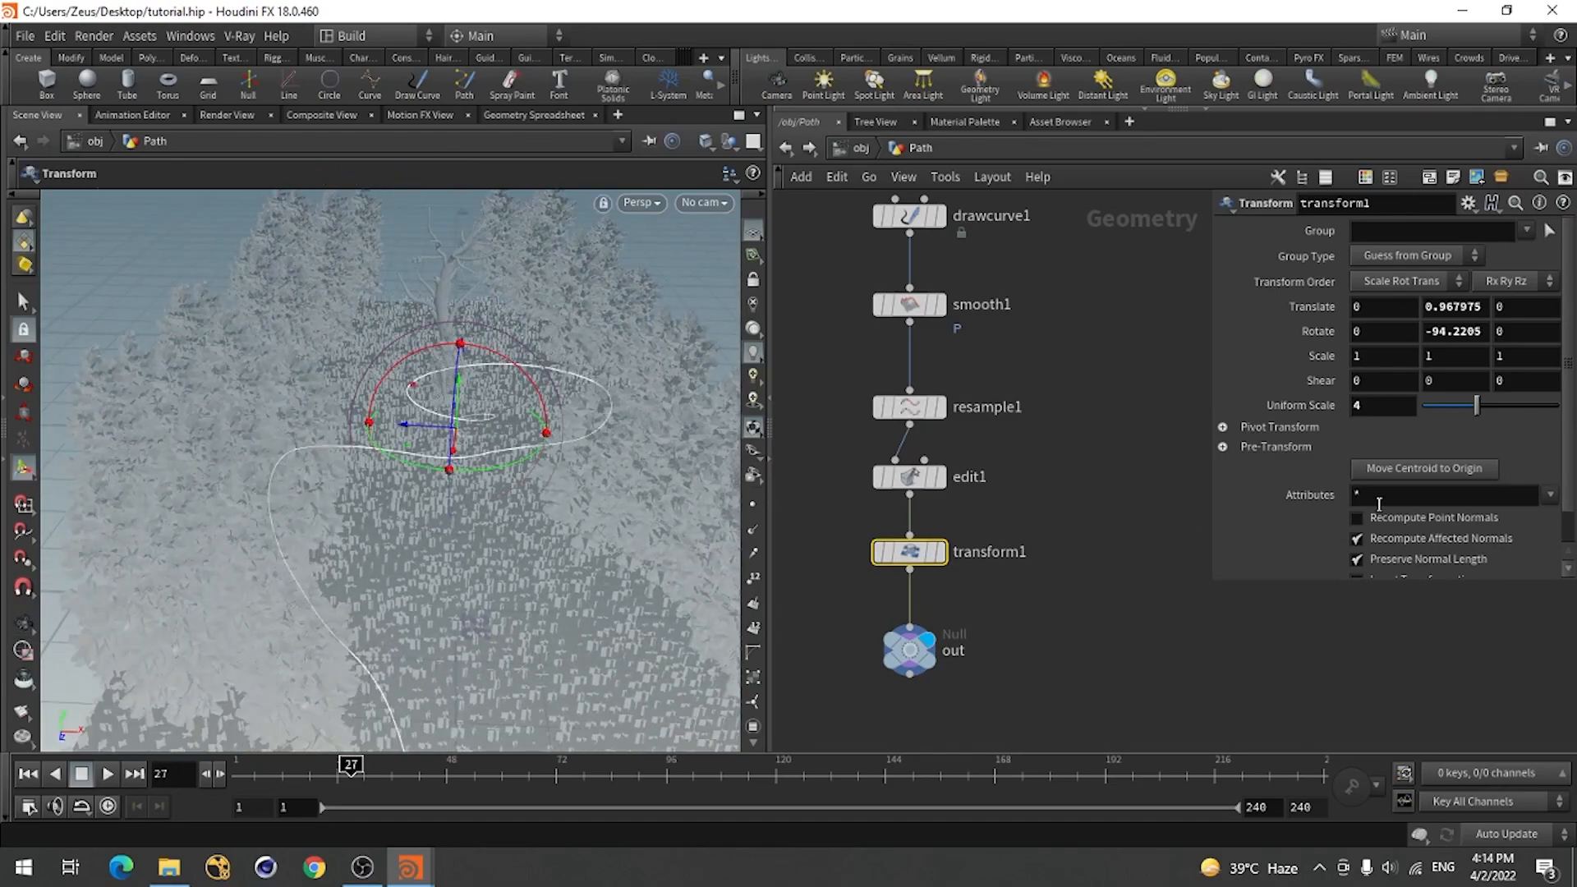
{"action": "left_click_drag", "start_coordinate": [405, 429], "coordinate": [455, 501]}
{"action": "key", "text": "Escape"}
{"action": "key", "text": "Return"}
{"action": "key", "text": "Escape"}
{"action": "key", "text": "Return"}
{"action": "key", "text": "Escape"}
{"action": "key", "text": "Return"}
{"action": "key", "text": "Escape"}
{"action": "key", "text": "Return"}
{"action": "left_click", "coordinate": [1058, 630]}
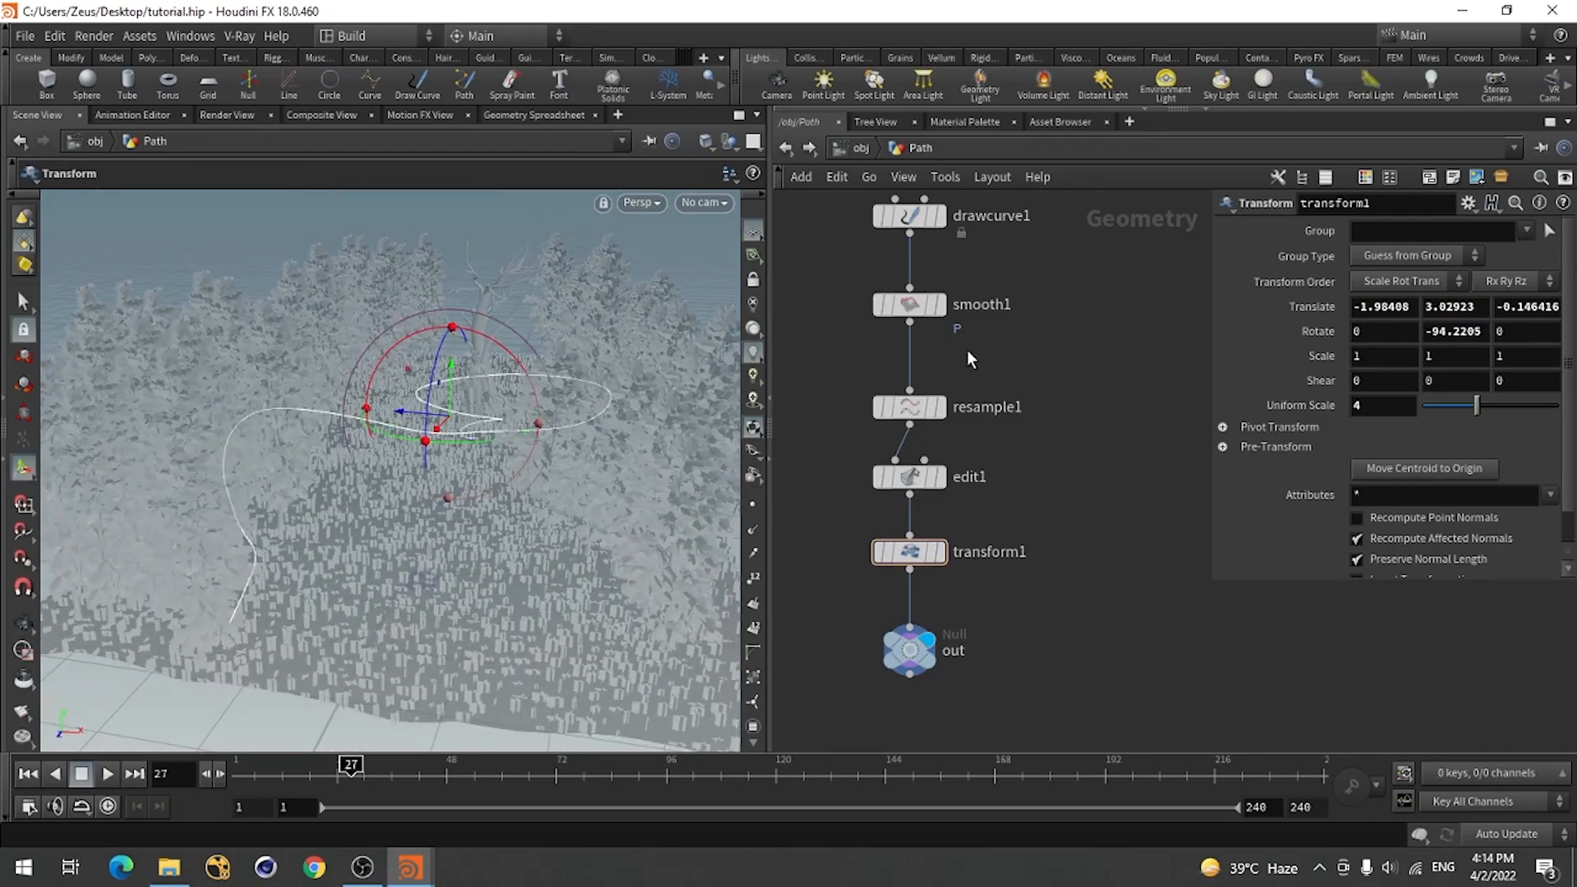
Return to the object level and hide the Ground object to leave the path and statue in view.
{"action": "left_click", "coordinate": [862, 152]}
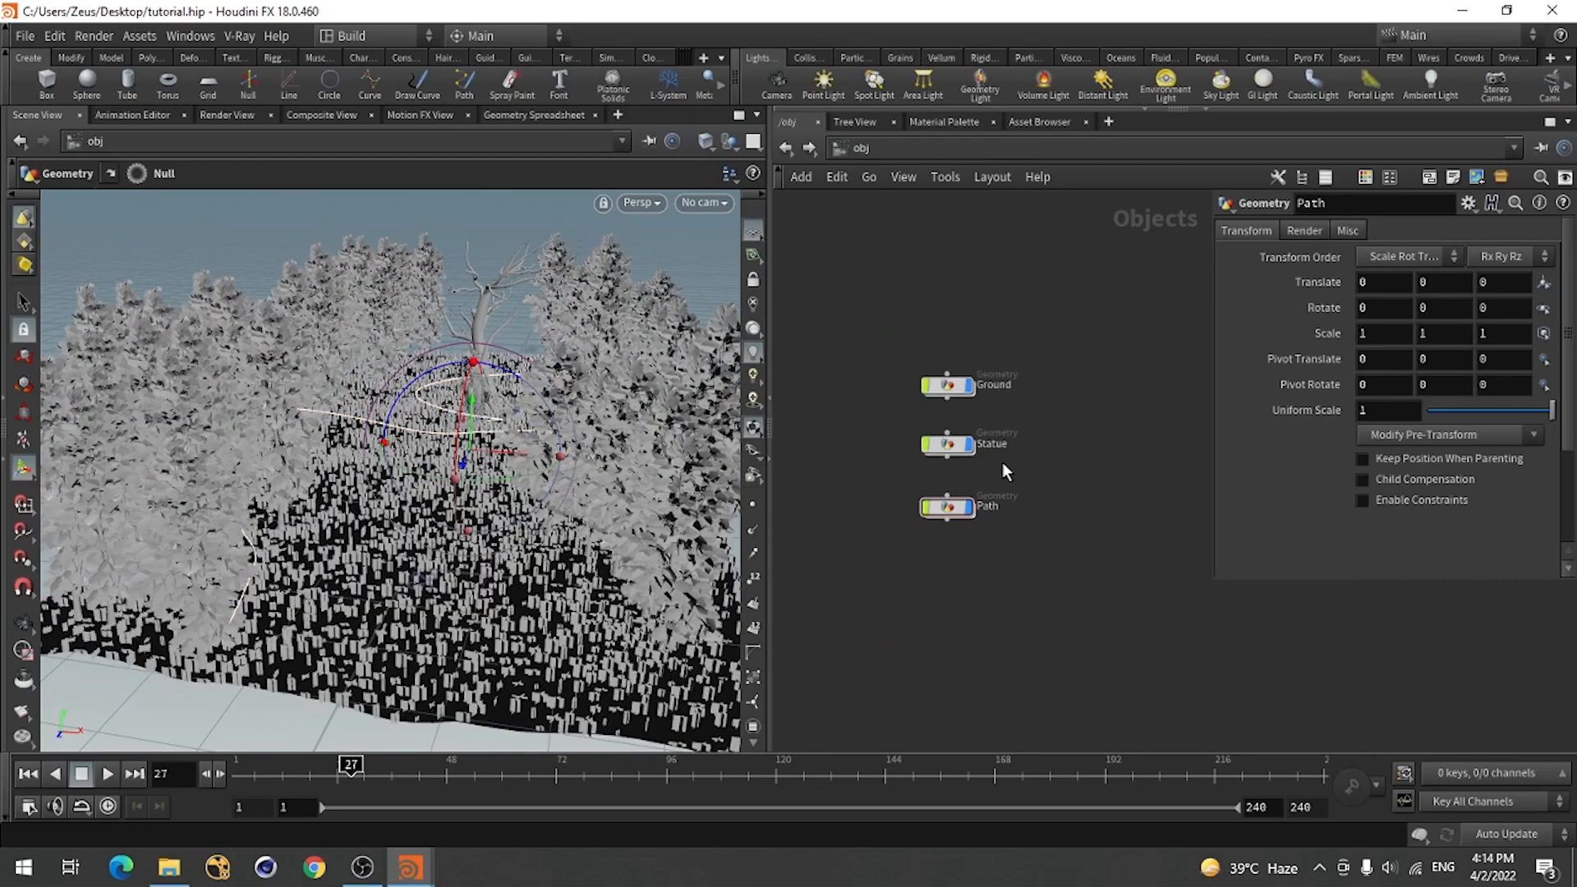
{"action": "left_click_drag", "start_coordinate": [306, 437], "coordinate": [288, 459]}
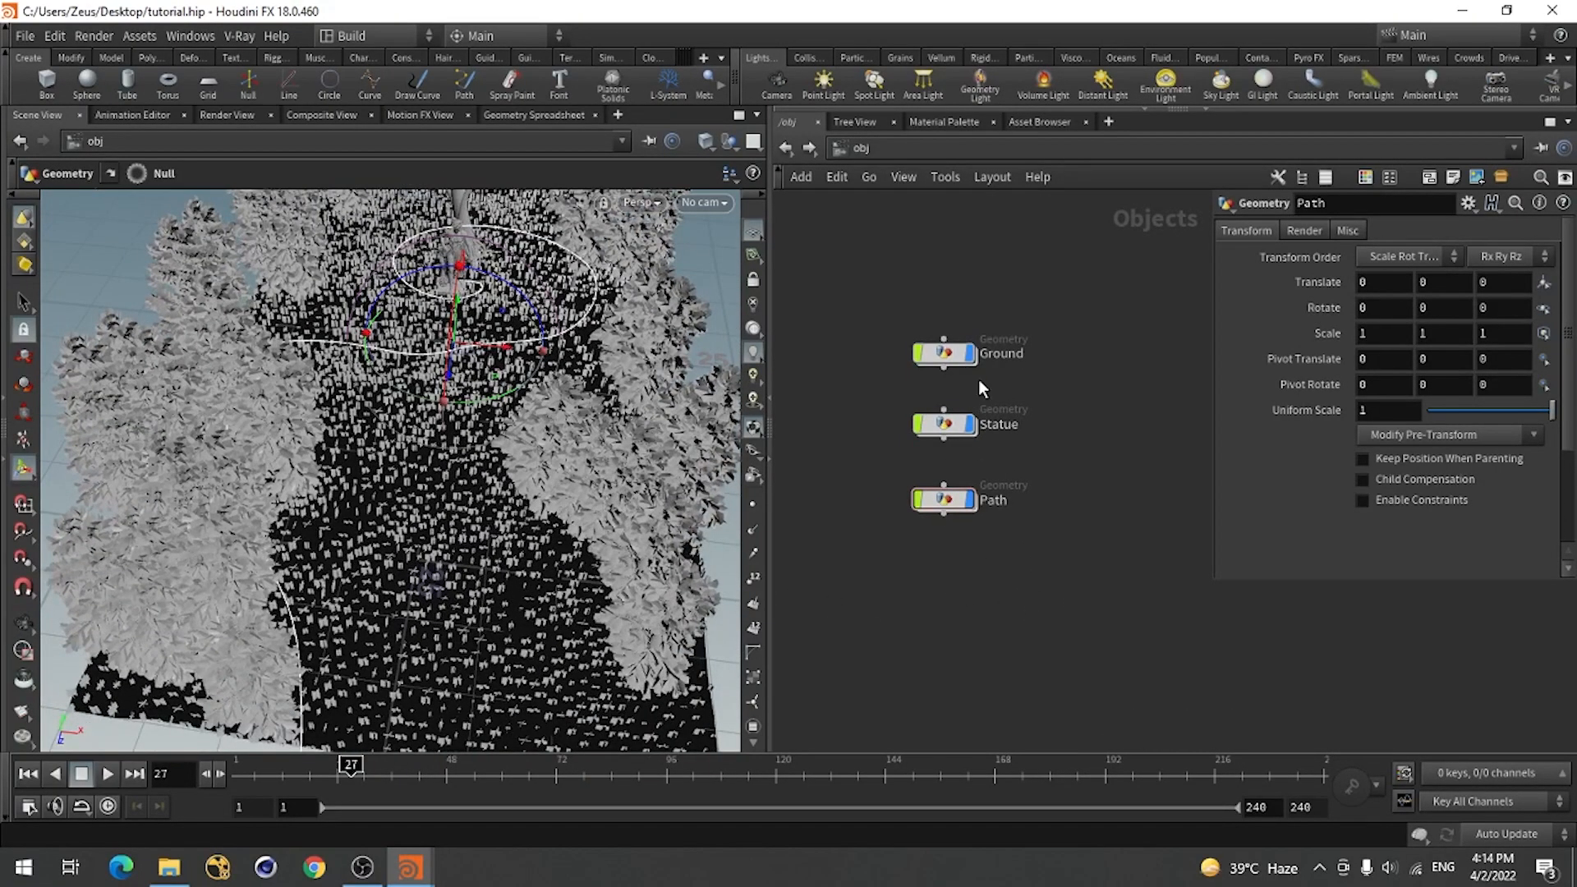
{"action": "left_click", "coordinate": [970, 354]}
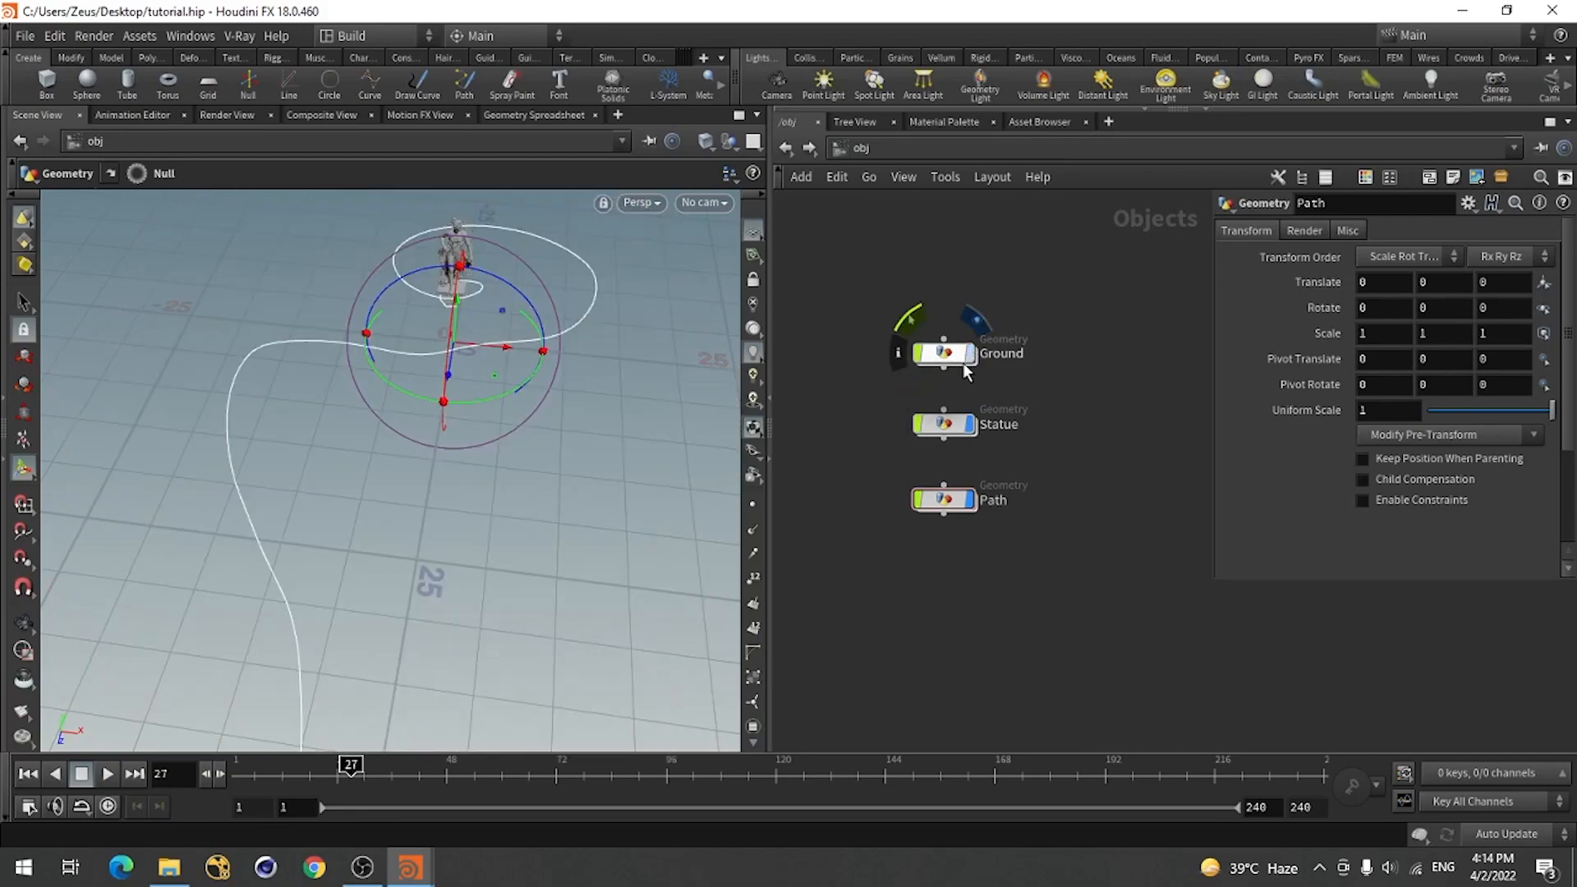
{"action": "left_click_drag", "start_coordinate": [471, 510], "coordinate": [588, 485], "text": "alt"}
{"action": "right_click_drag", "start_coordinate": [588, 485], "coordinate": [503, 503], "text": "alt"}
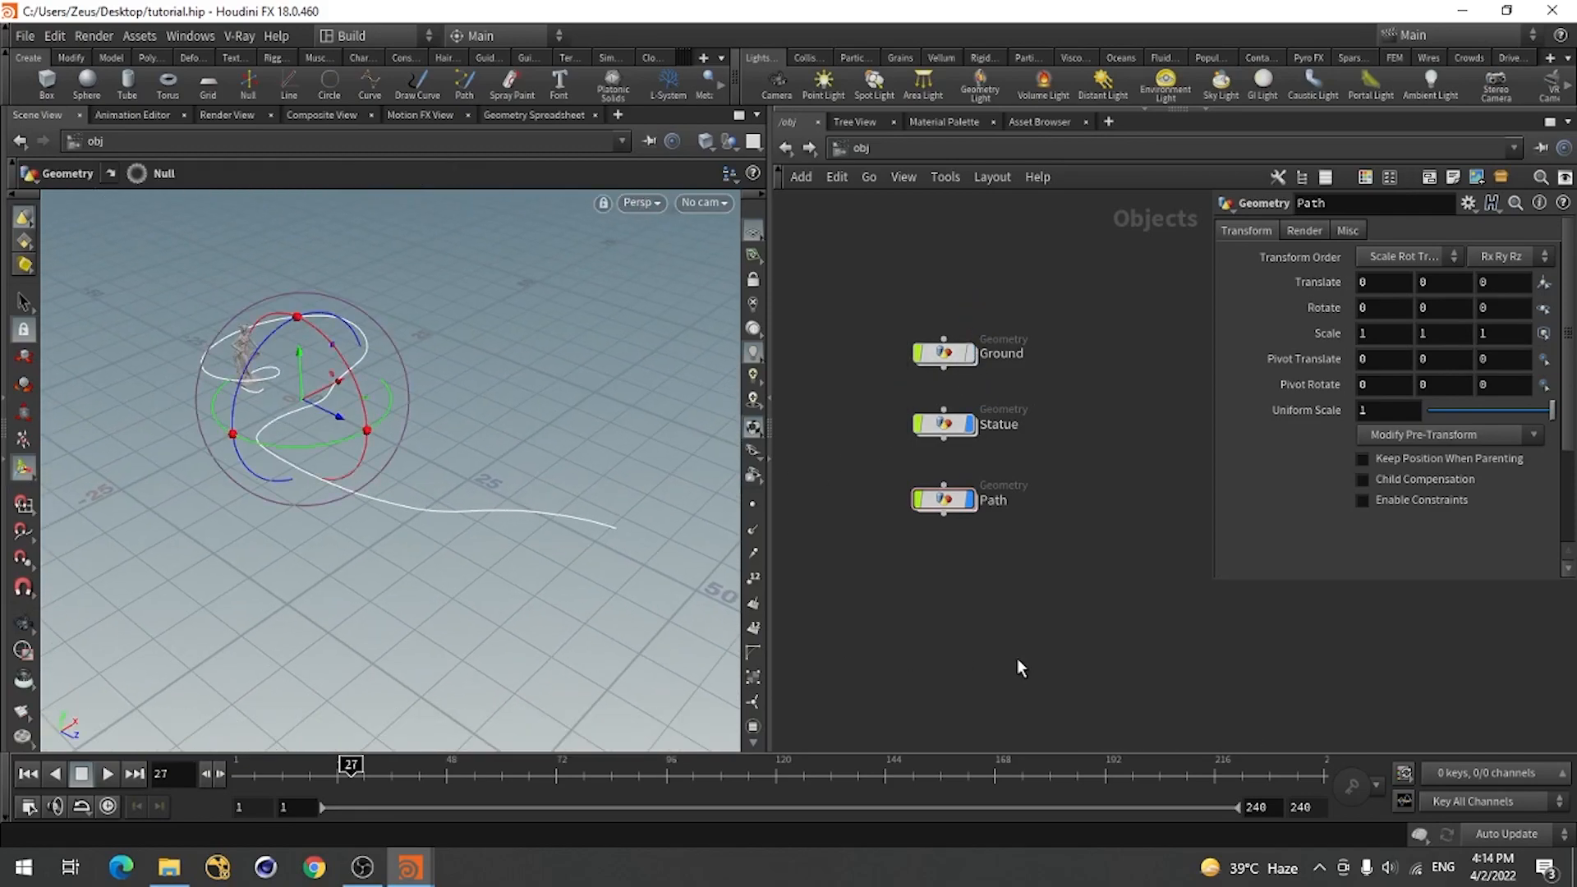
Add another Geometry object below Path and name it Source_for_smoke.
{"action": "key", "text": "Tab"}
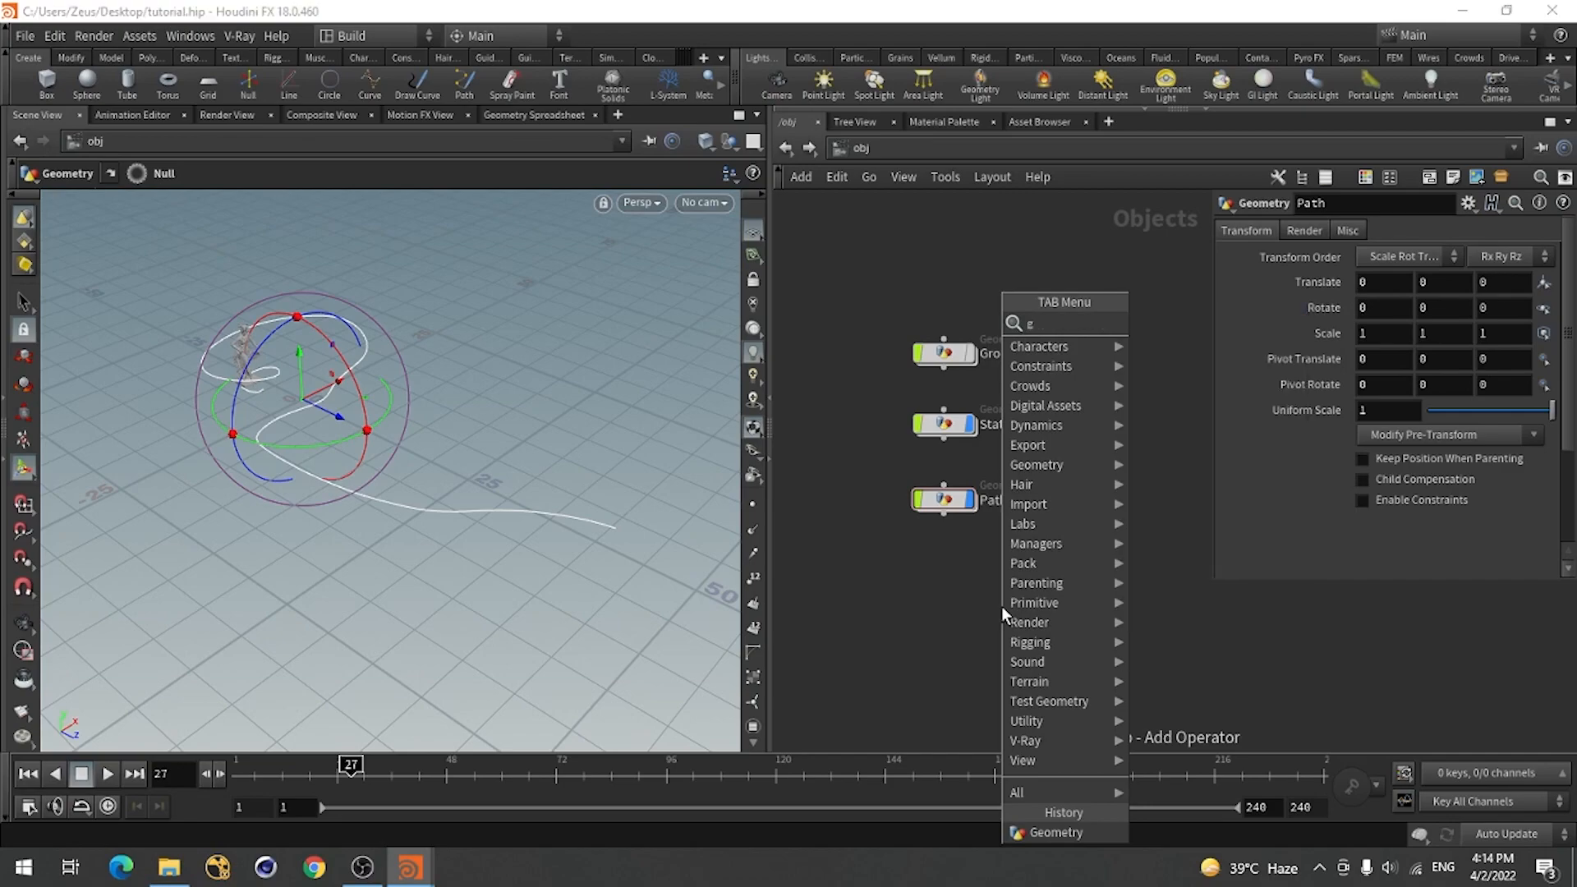
{"action": "mouse_move", "coordinate": [1036, 465]}
{"action": "left_click", "coordinate": [1207, 349]}
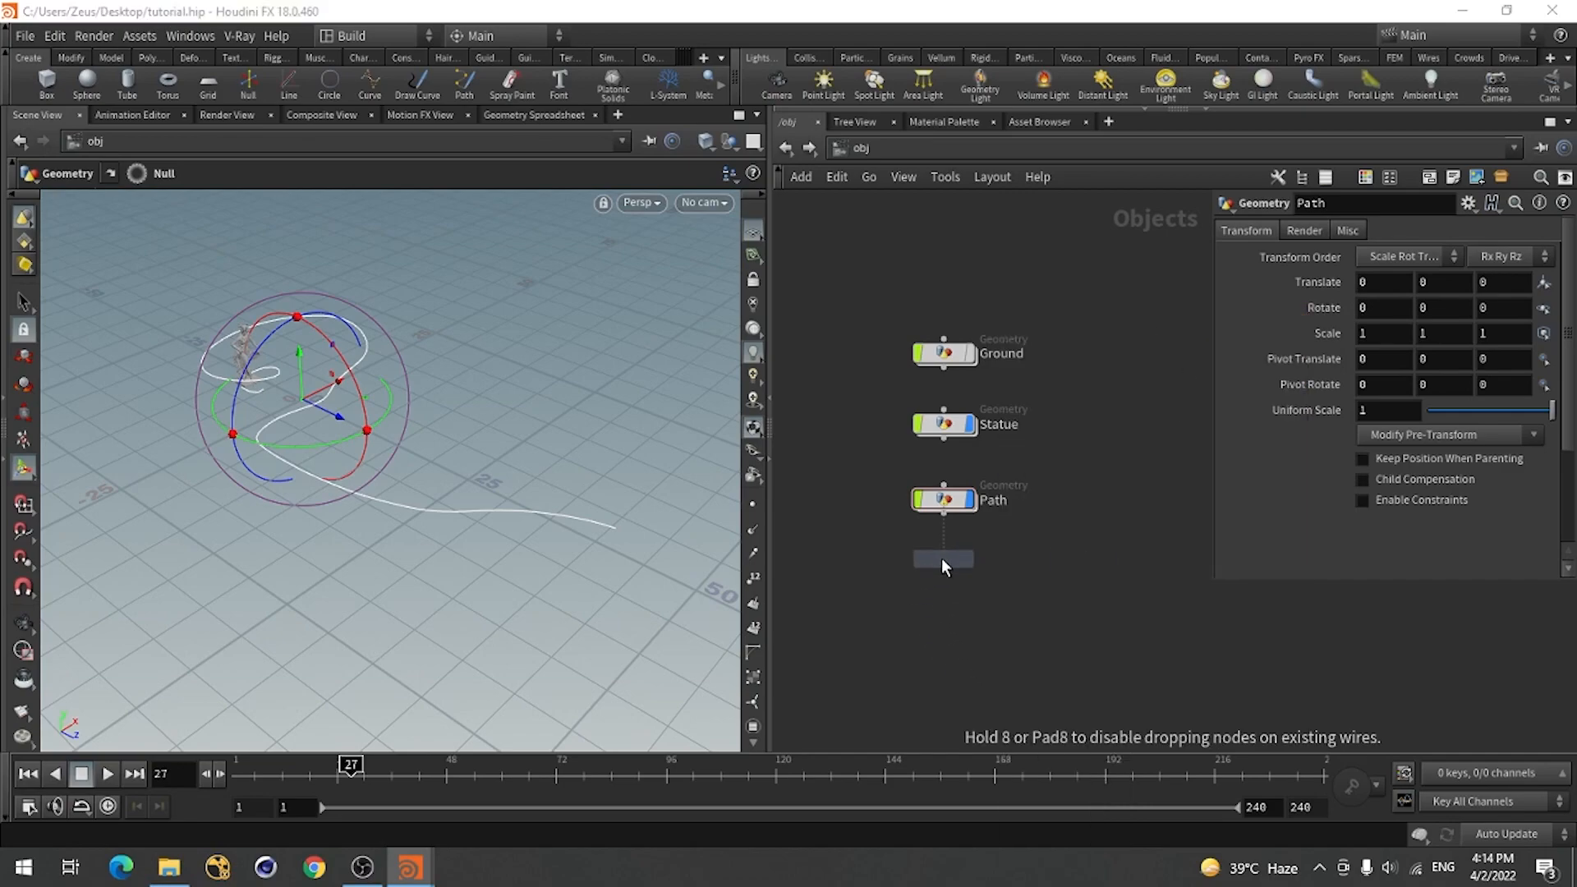
{"action": "left_click", "coordinate": [944, 559]}
{"action": "double_click", "coordinate": [996, 558]}
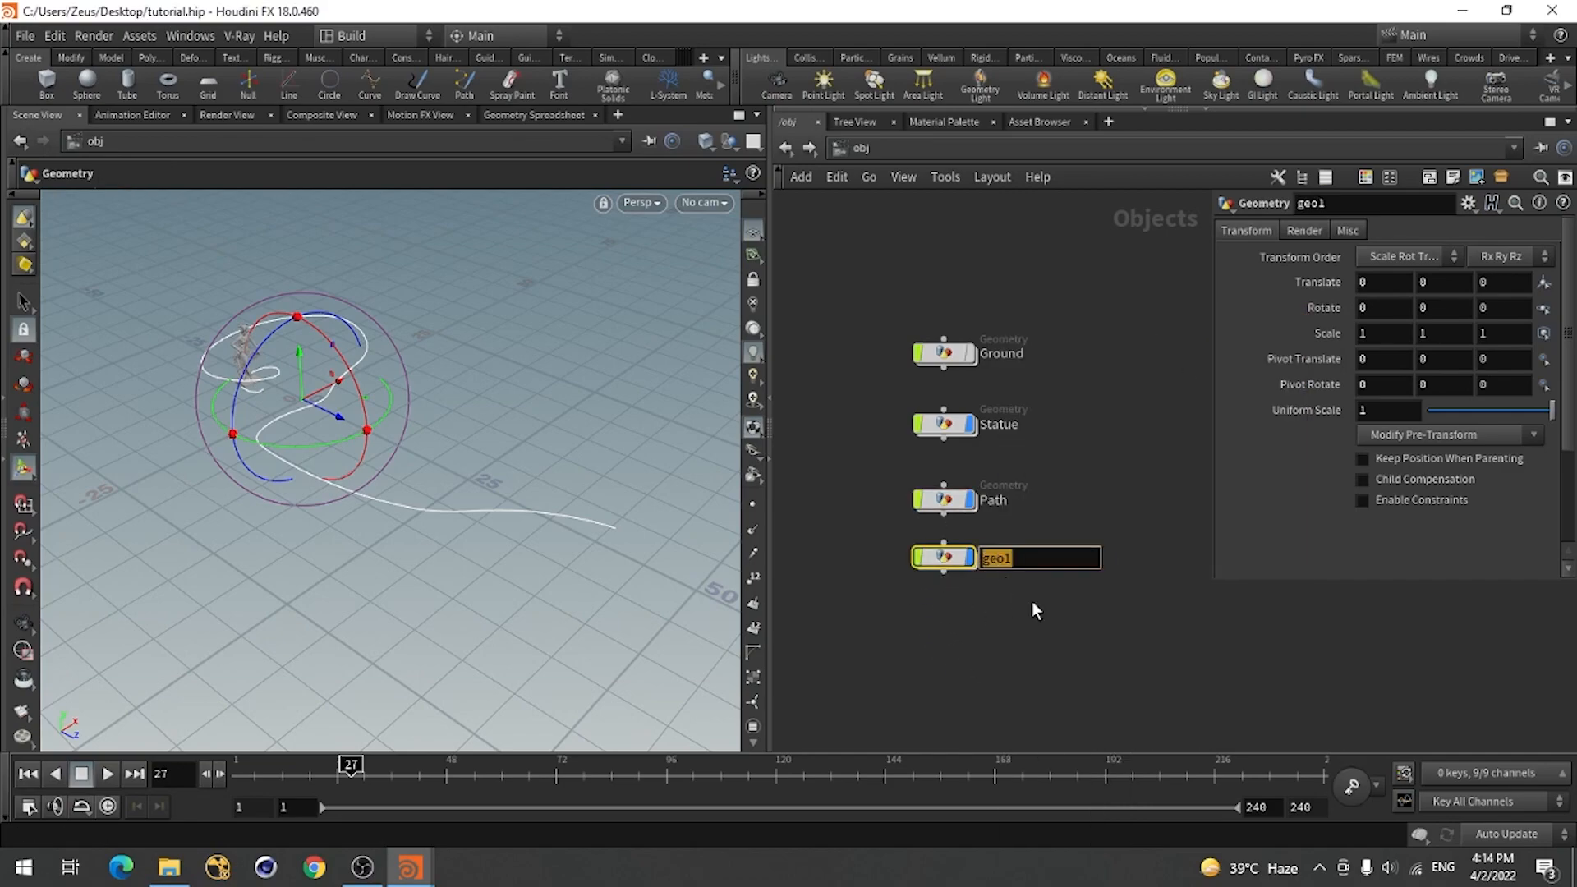
{"action": "type", "text": "Source_for_smoke"}
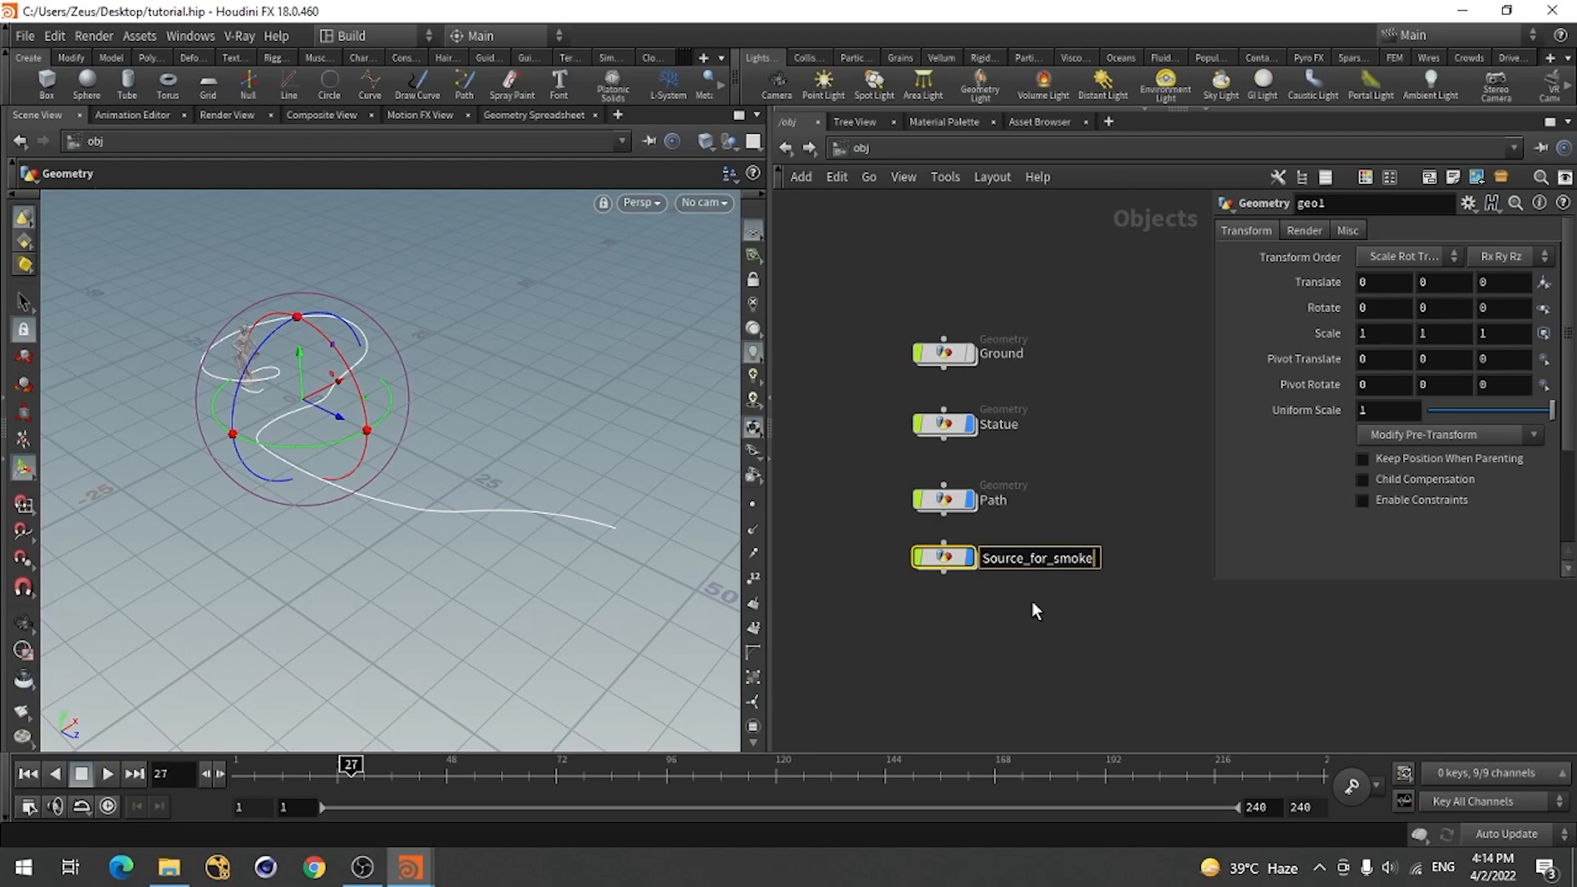
{"action": "key", "text": "Return"}
Open the Source_for_smoke network and add a Sphere node.
{"action": "double_click", "coordinate": [945, 558]}
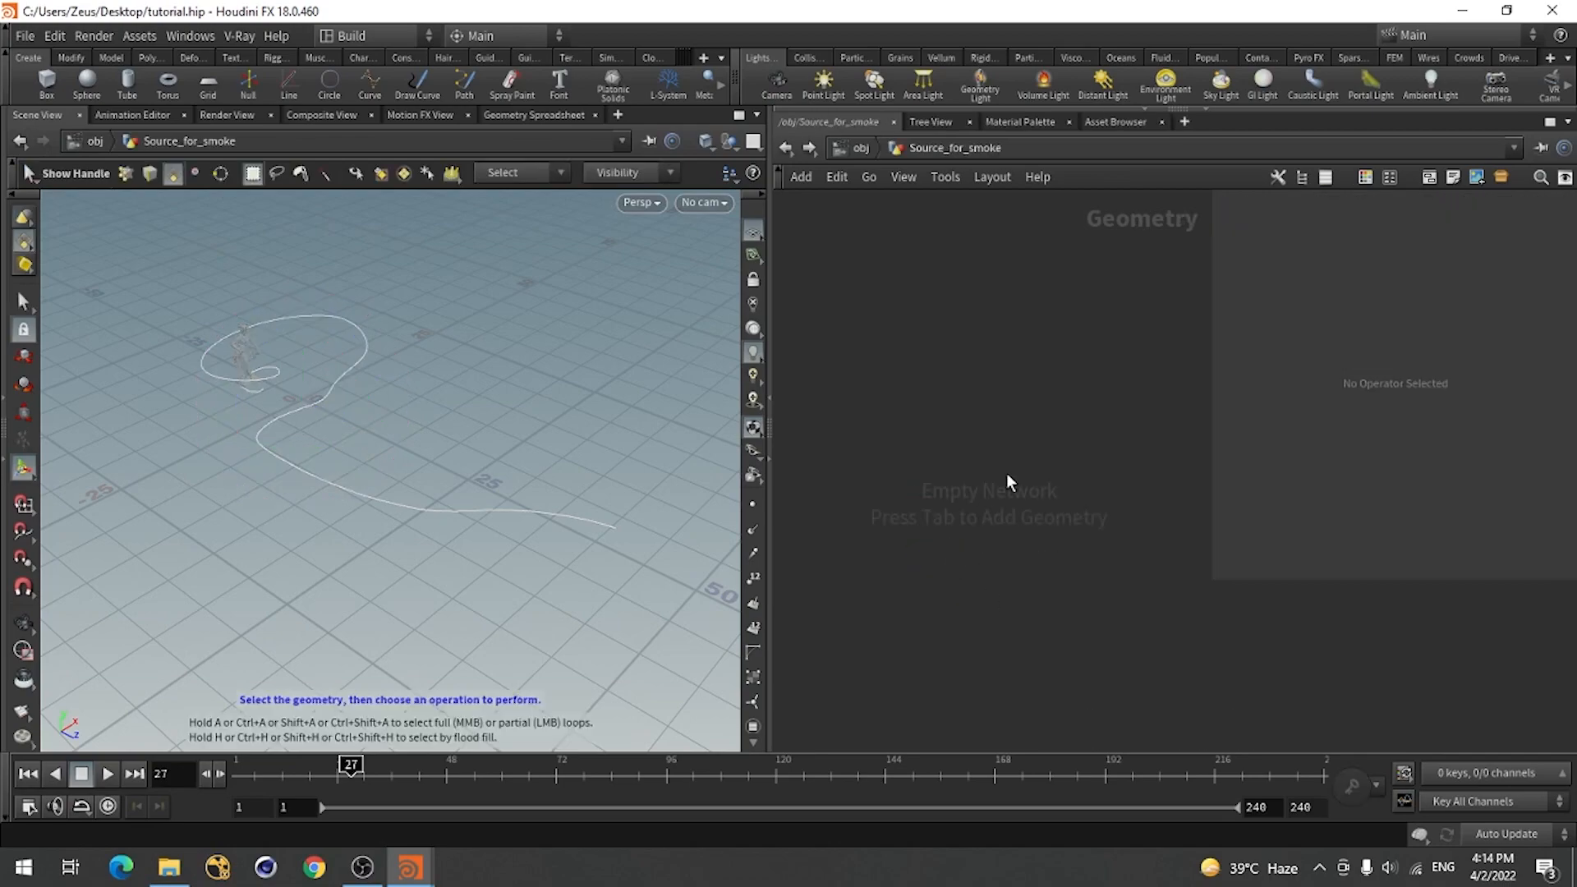
{"action": "key", "text": "Tab"}
{"action": "type", "text": "sphere"}
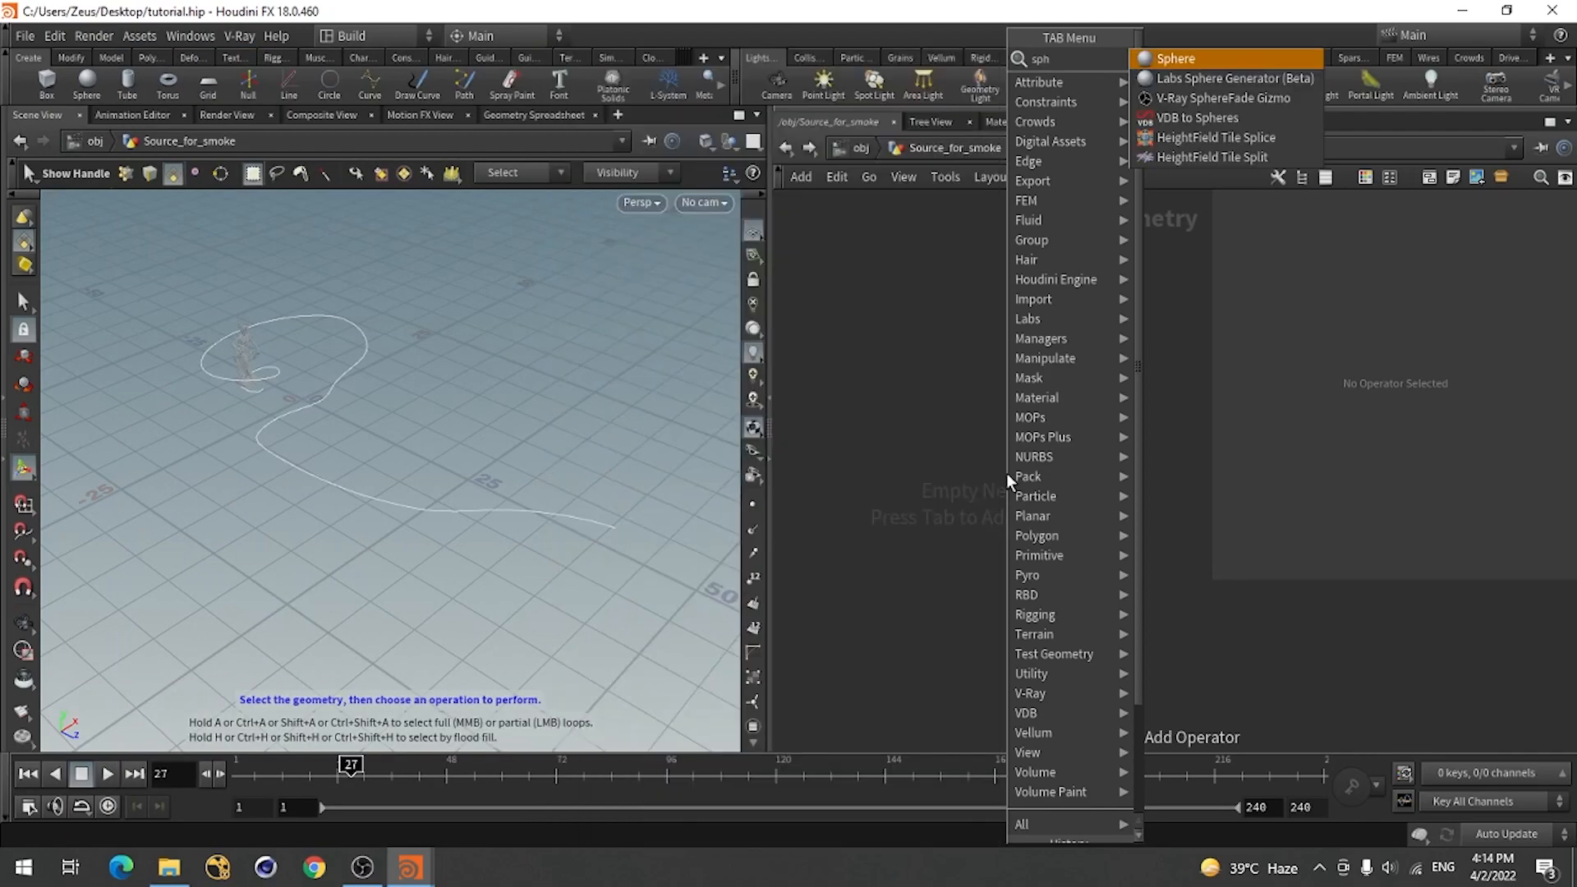
{"action": "left_click", "coordinate": [1195, 57]}
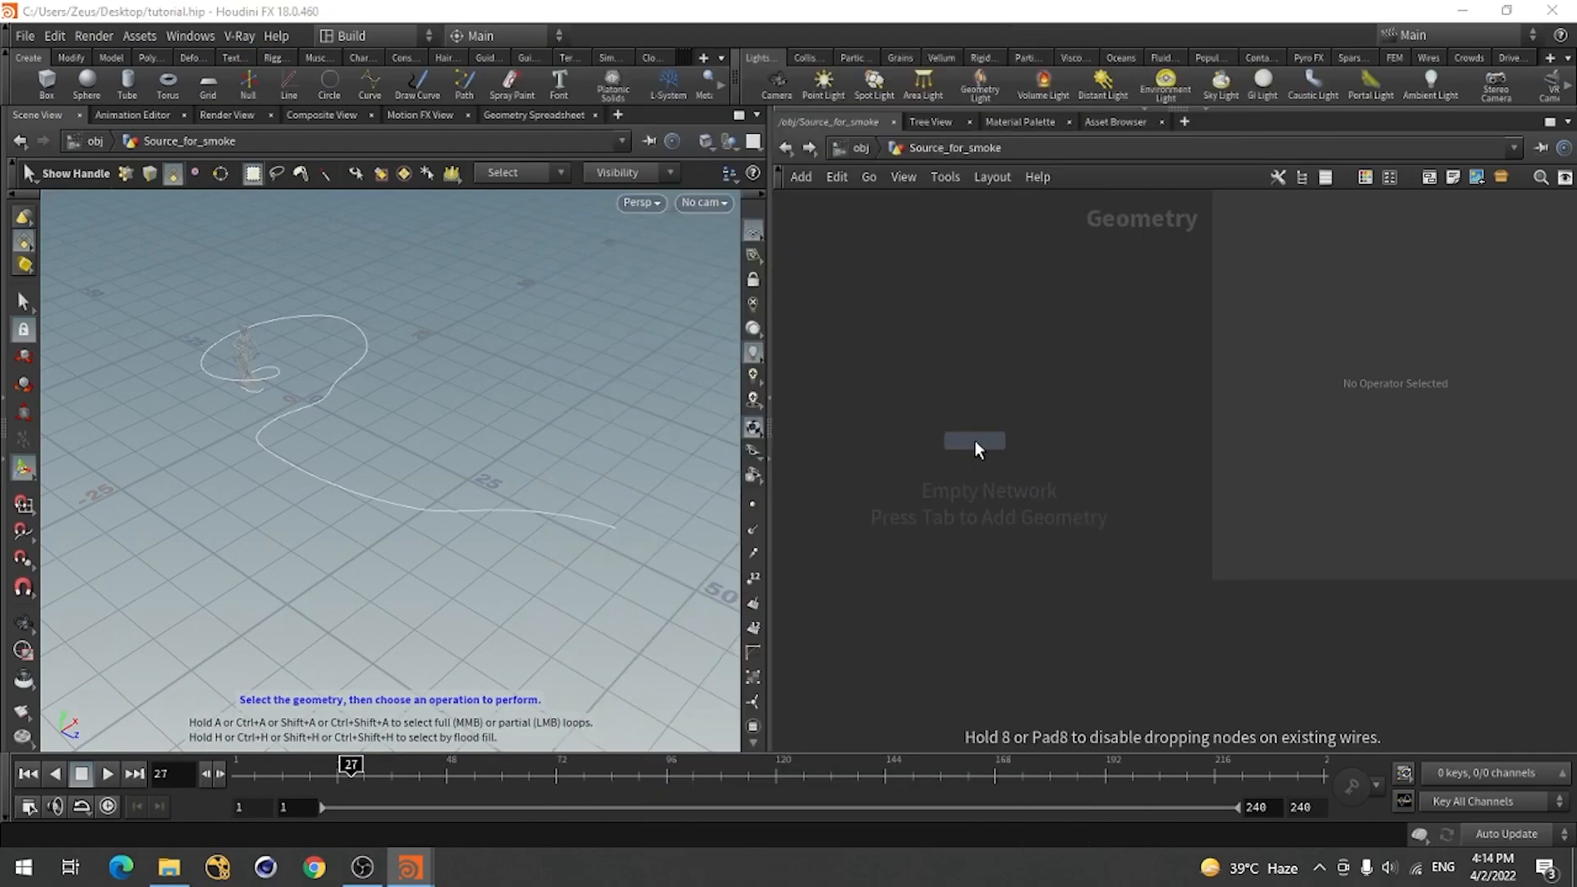
{"action": "left_click", "coordinate": [975, 443]}
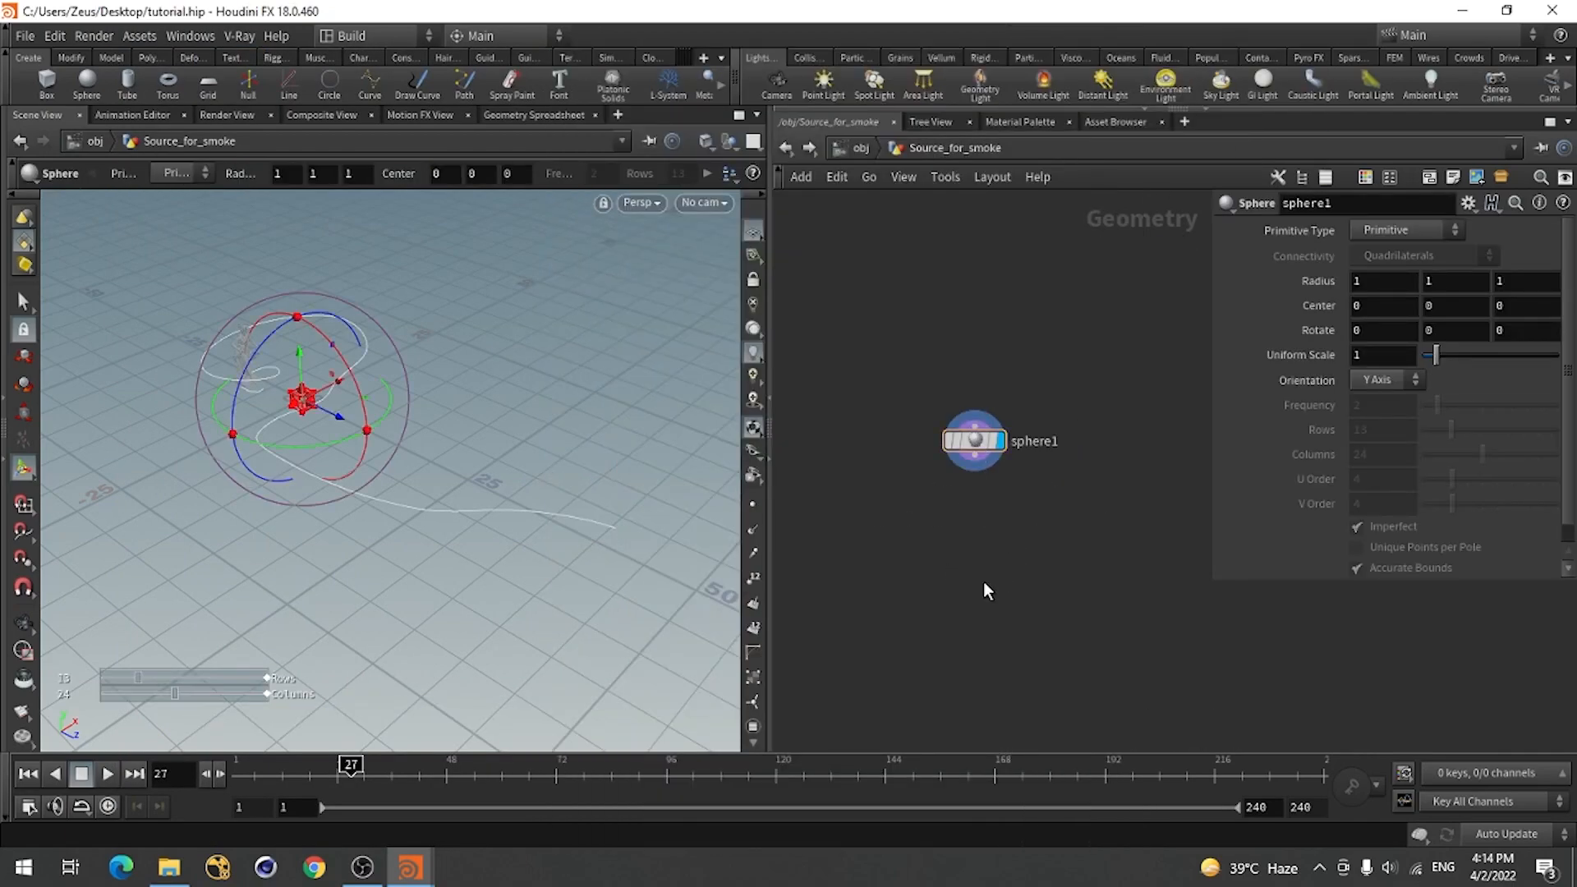
Set the sphere's primitive type to Polygon, frequency to 4 and uniform scale to 0.5.
{"action": "left_click", "coordinate": [1404, 230]}
{"action": "left_click", "coordinate": [1377, 268]}
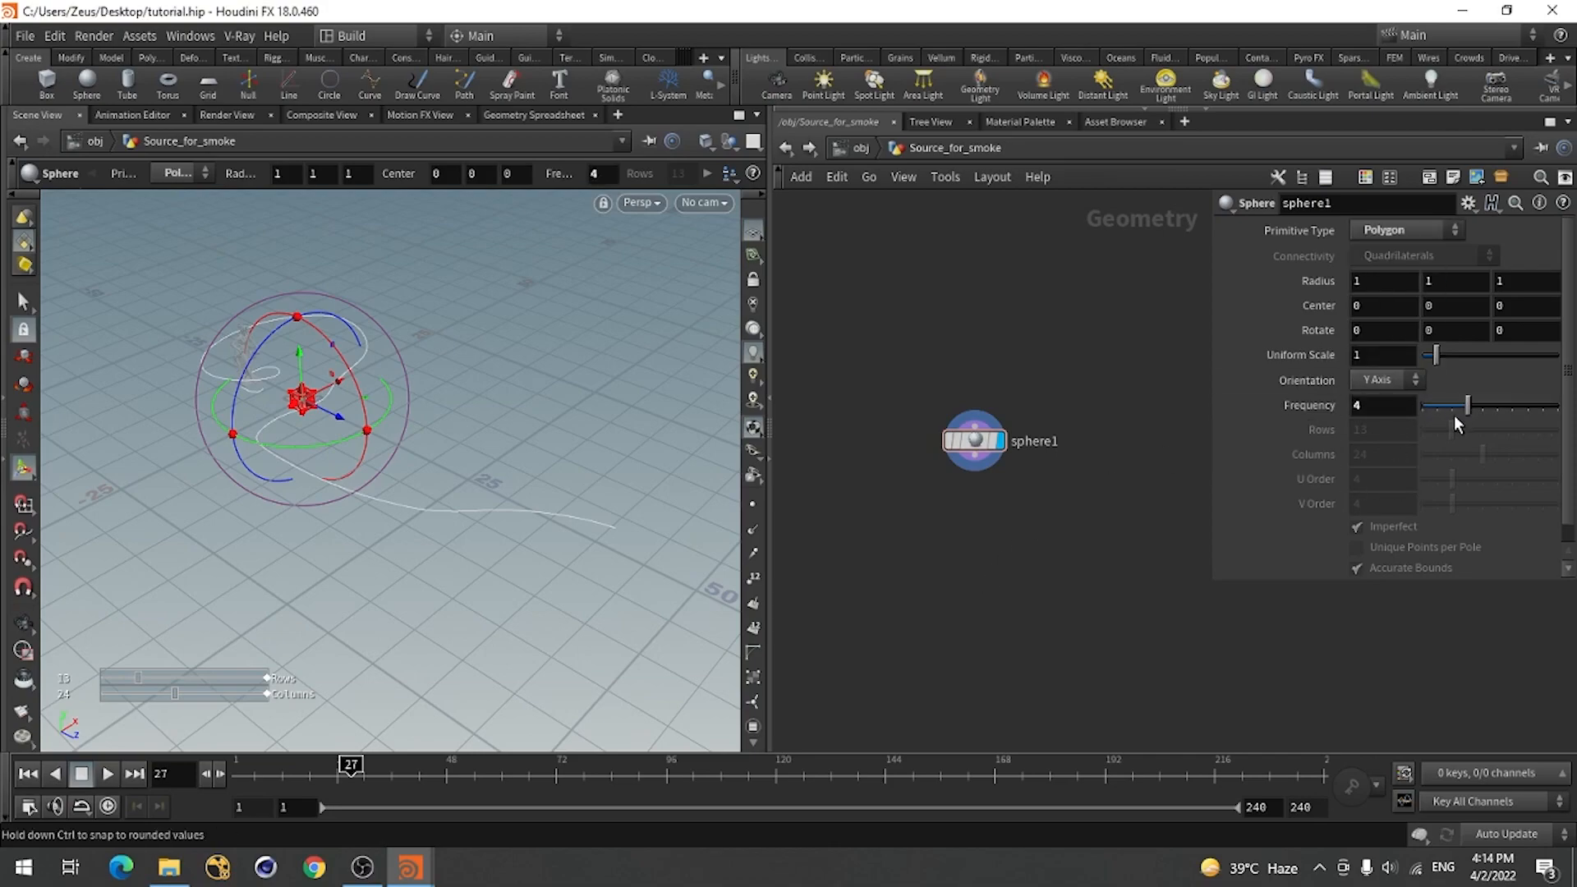
{"action": "left_click", "coordinate": [1367, 355]}
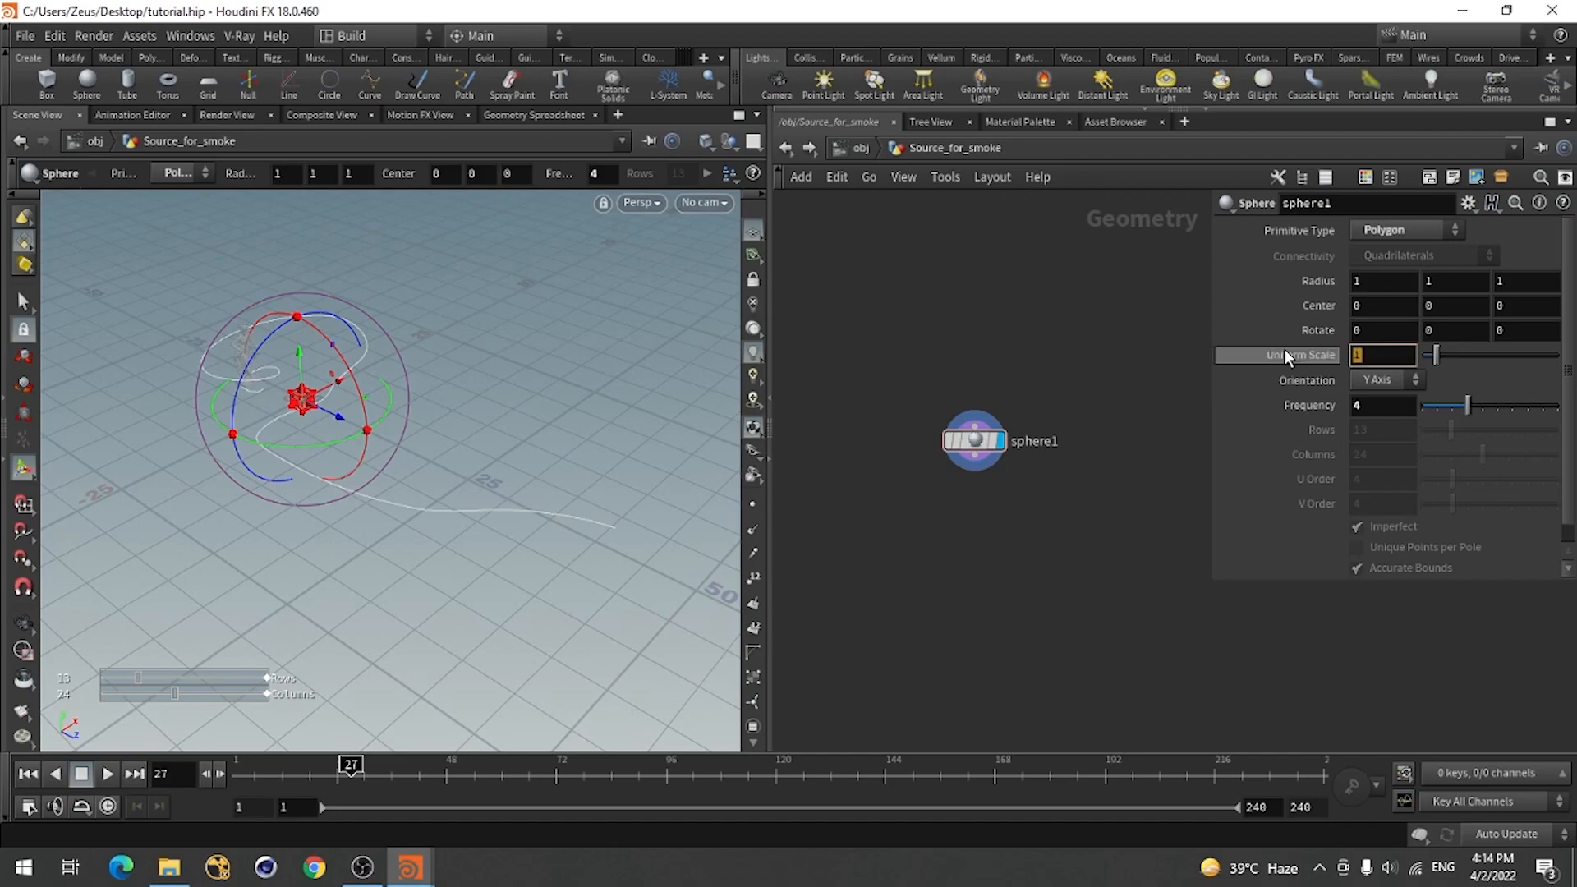
{"action": "type", "text": ".5"}
{"action": "key", "text": "Return"}
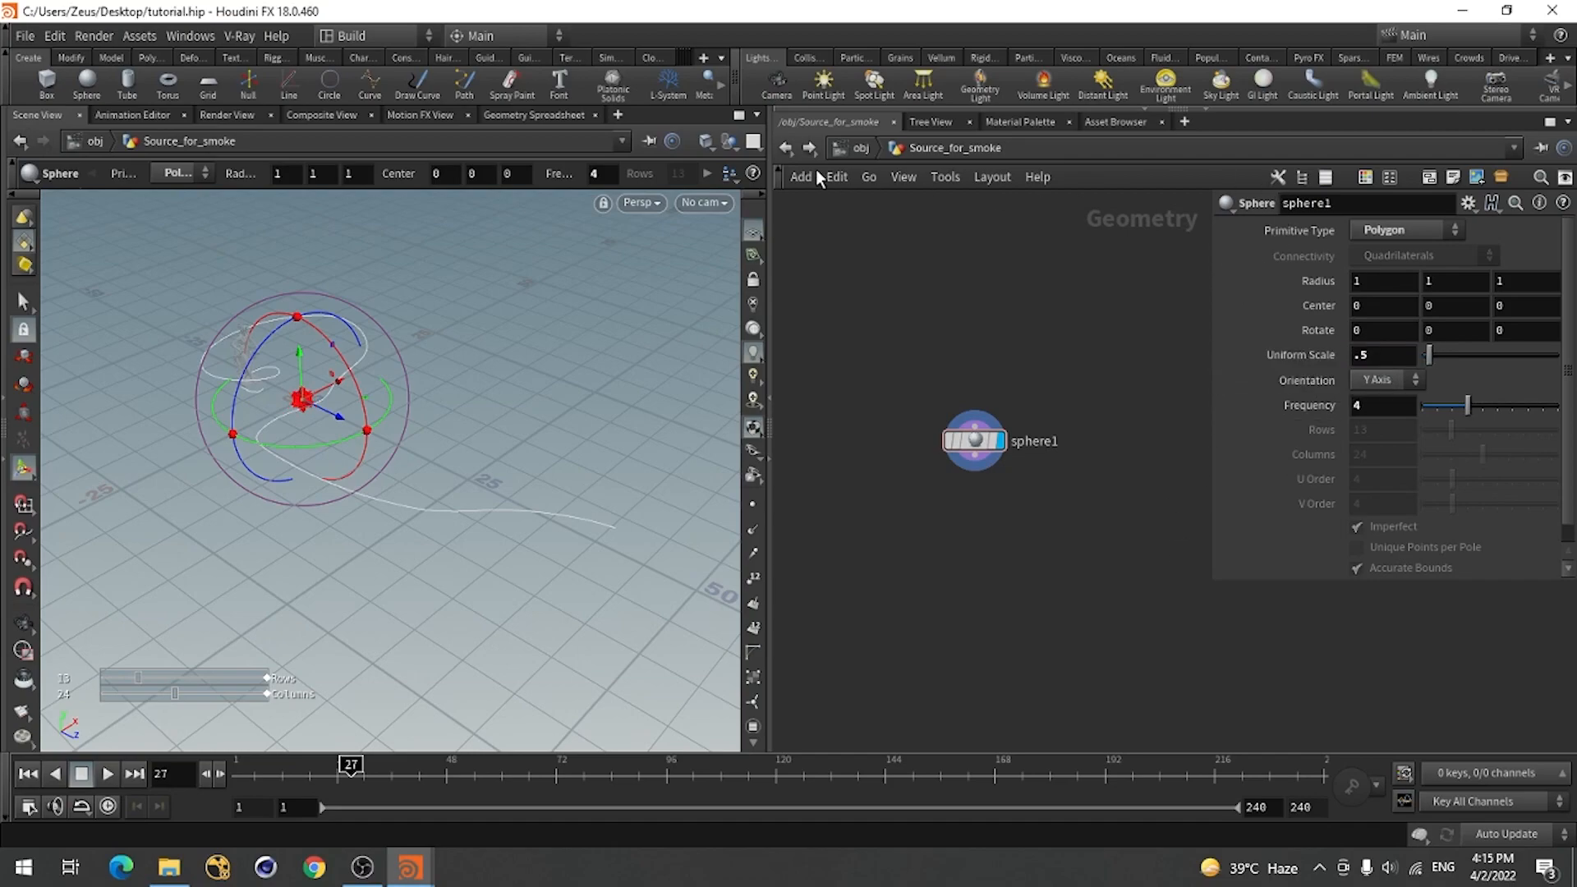
Return to the object level and enable constraints on the Source_for_smoke object.
{"action": "left_click", "coordinate": [786, 150]}
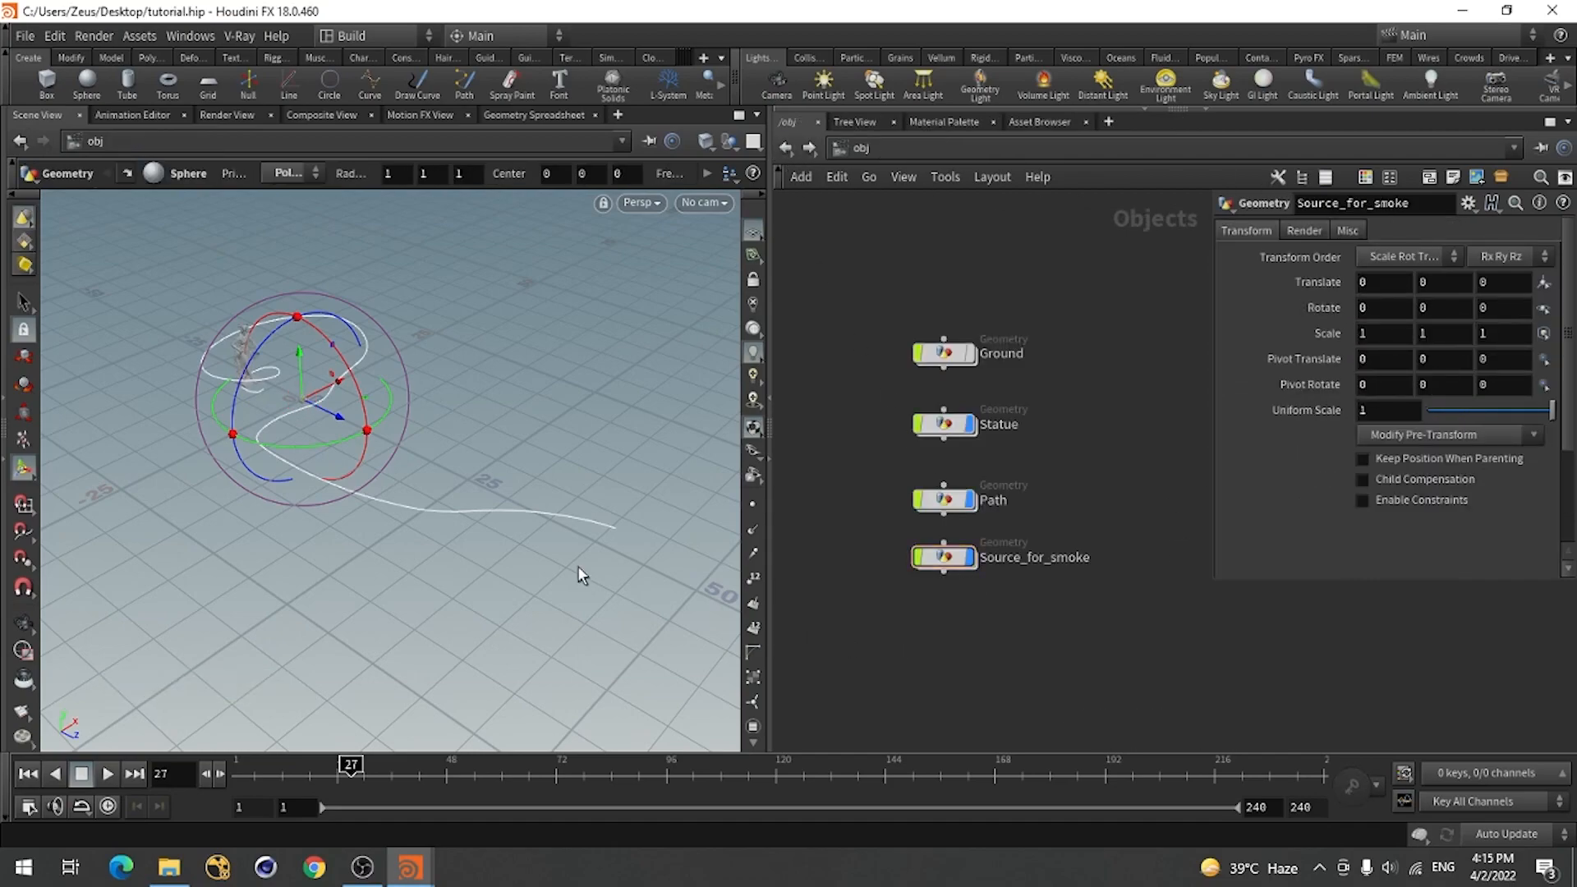
{"action": "right_click_drag", "start_coordinate": [251, 388], "coordinate": [539, 327], "text": "alt"}
{"action": "left_click_drag", "start_coordinate": [303, 525], "coordinate": [440, 525], "text": "alt"}
{"action": "right_click_drag", "start_coordinate": [440, 525], "coordinate": [436, 539], "text": "alt"}
{"action": "middle_click_drag", "start_coordinate": [436, 539], "coordinate": [293, 465], "text": "alt"}
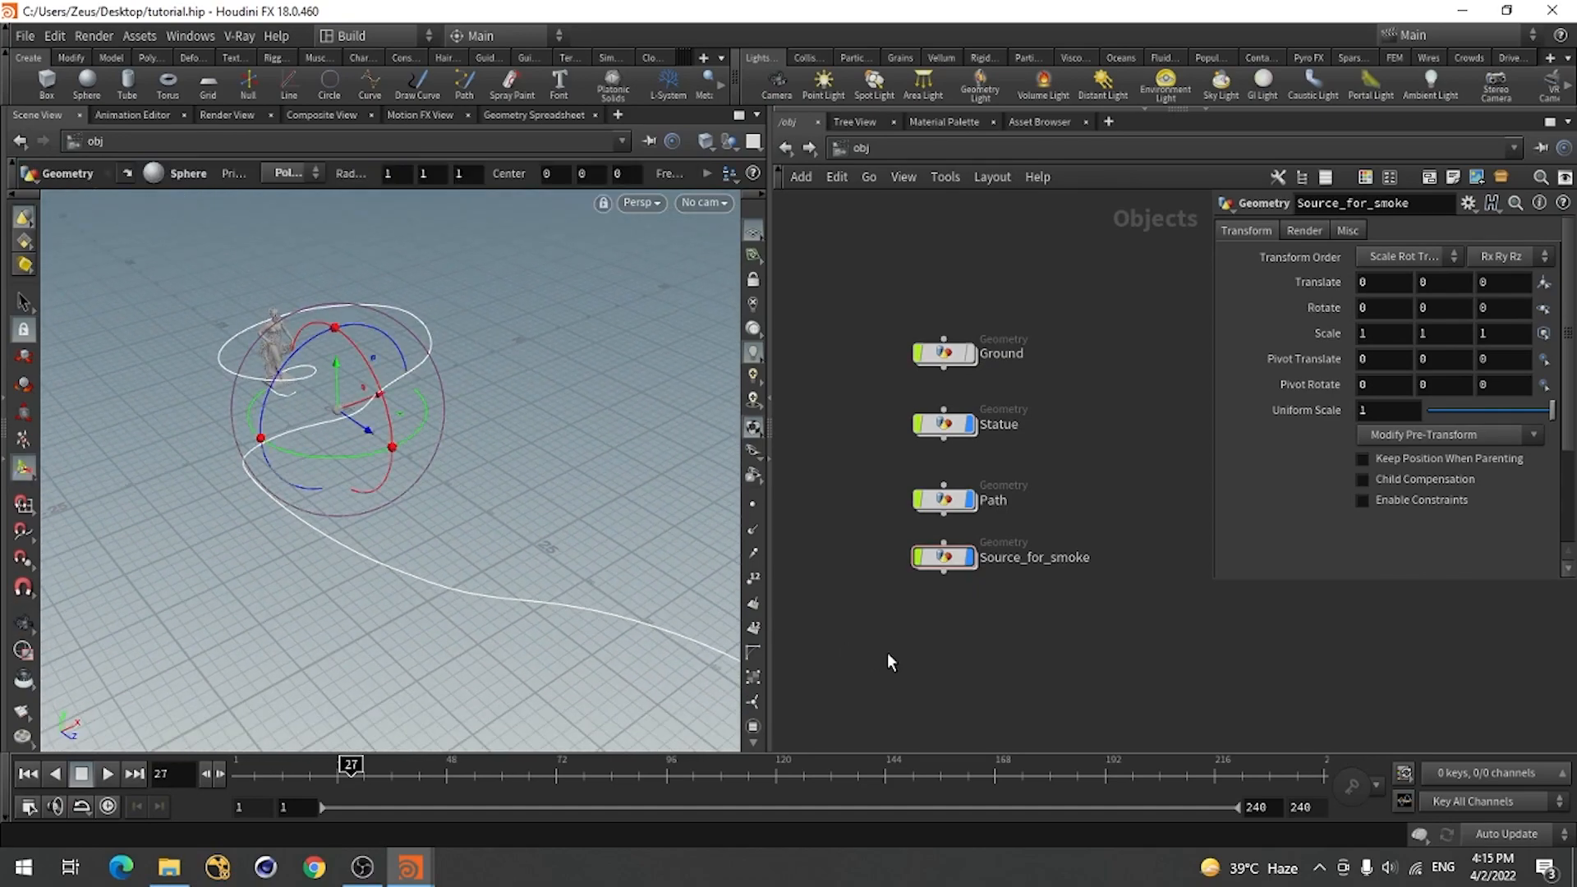
{"action": "left_click", "coordinate": [944, 558]}
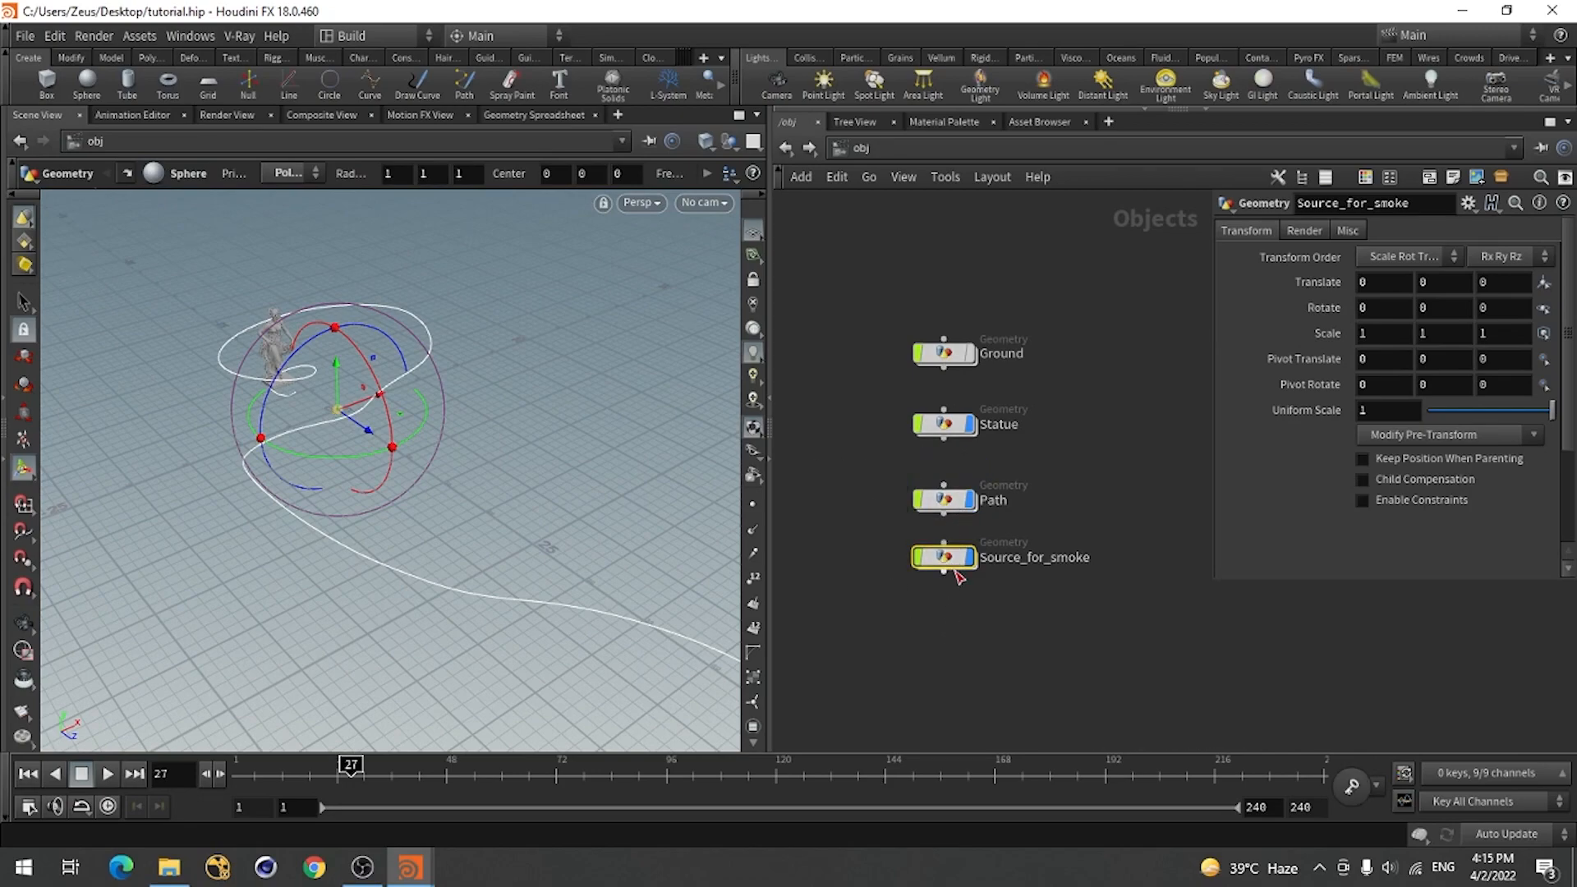
{"action": "left_click_drag", "start_coordinate": [1327, 582], "coordinate": [1327, 674]}
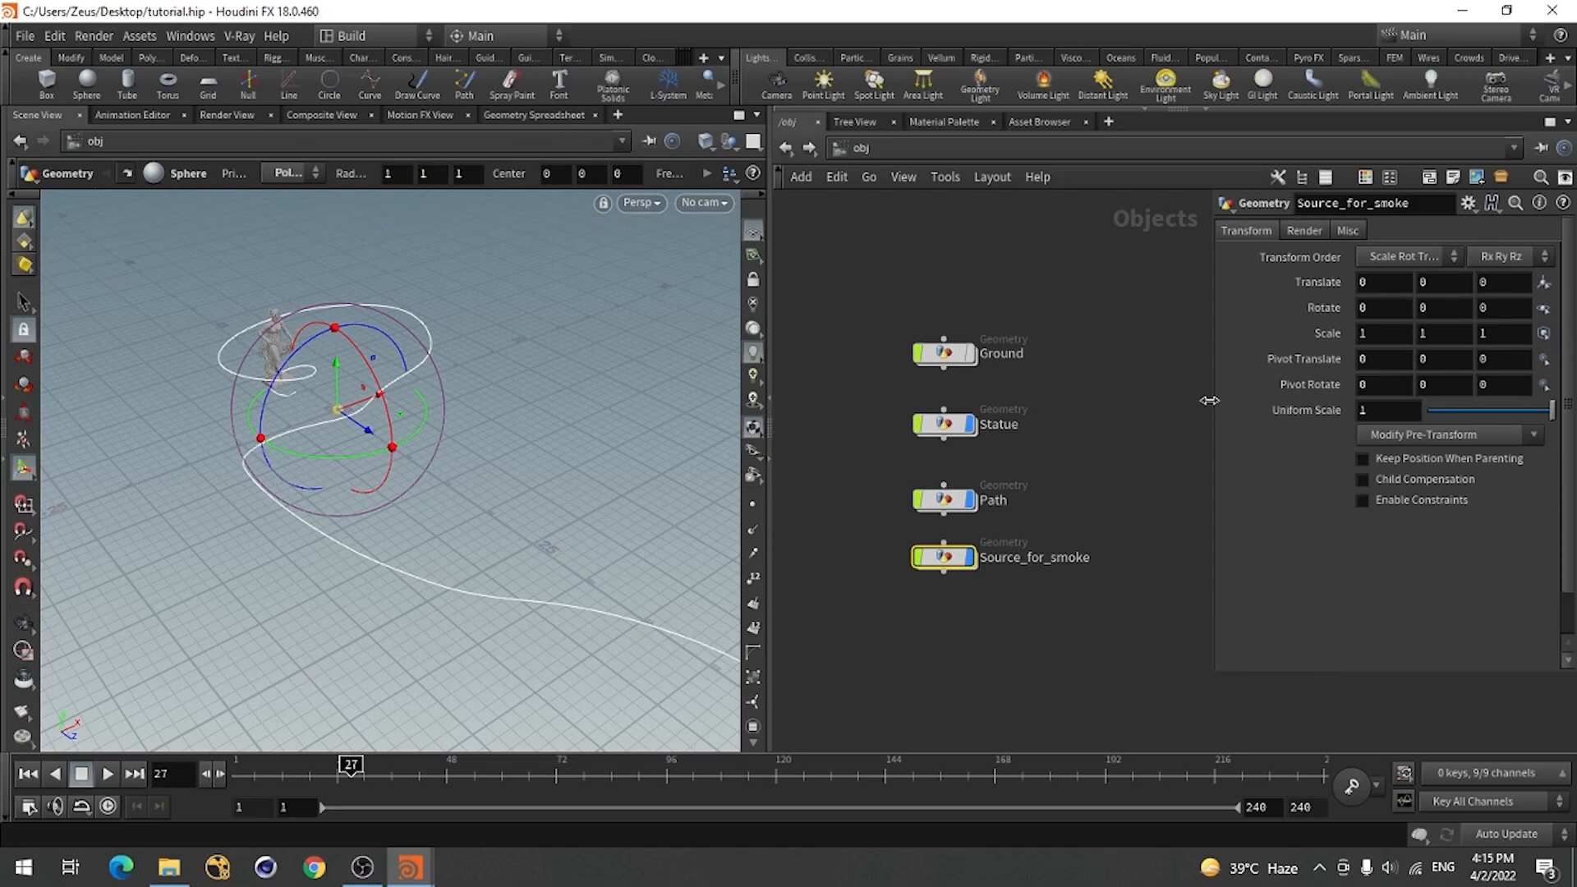
{"action": "left_click_drag", "start_coordinate": [1215, 404], "coordinate": [1136, 444]}
{"action": "left_click", "coordinate": [1319, 499]}
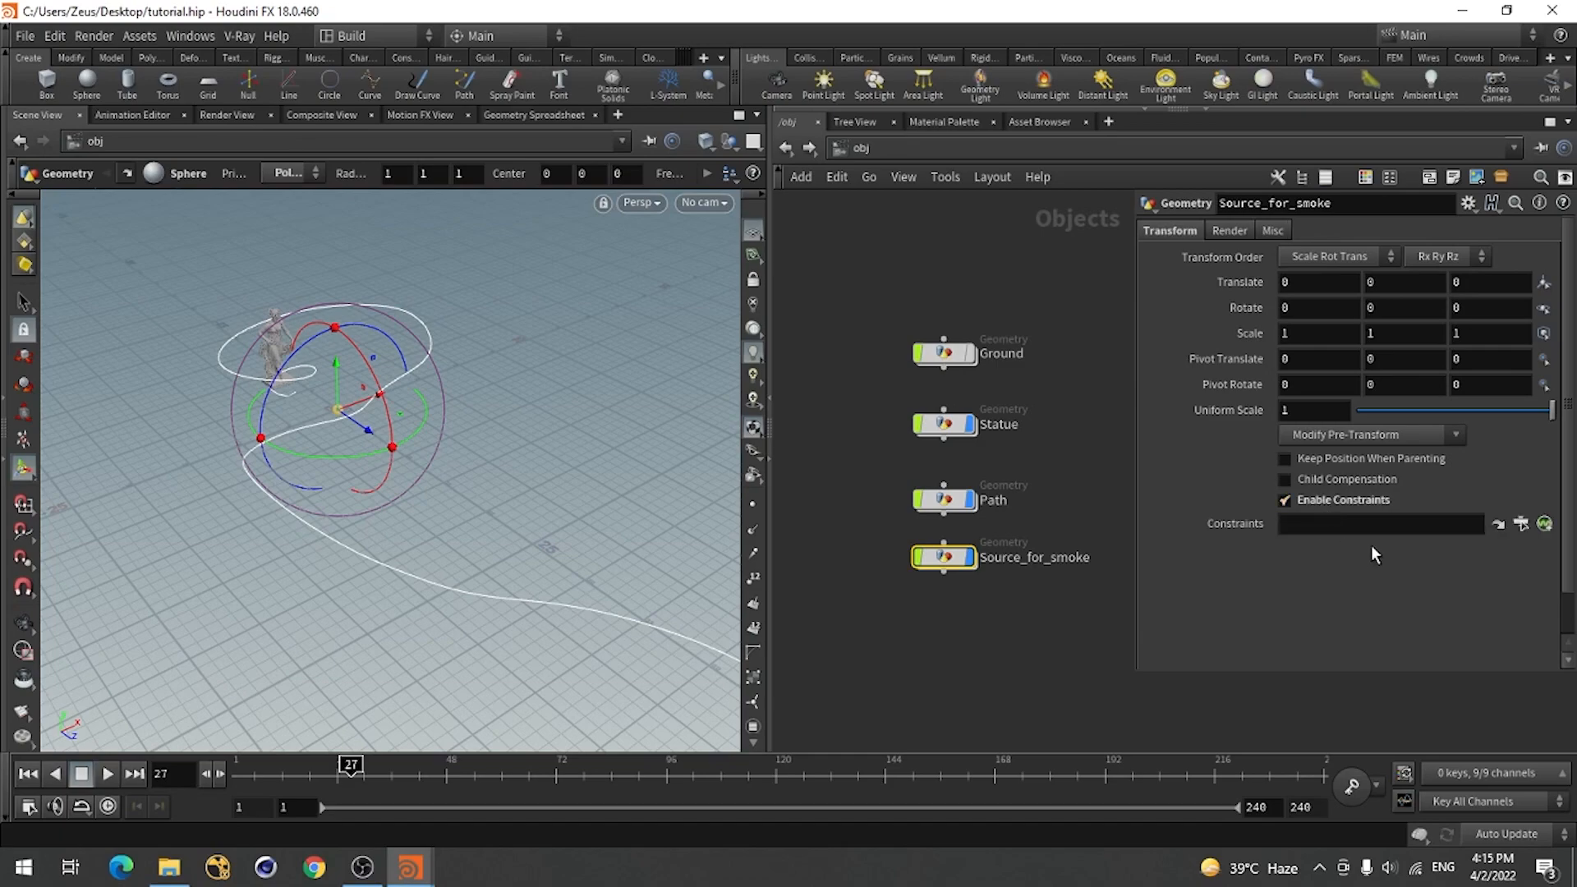
Try to add a Follow Path constraint to Source_for_smoke with the smoke source itself as the path object, and check it at frame 18.
{"action": "left_click", "coordinate": [1543, 525]}
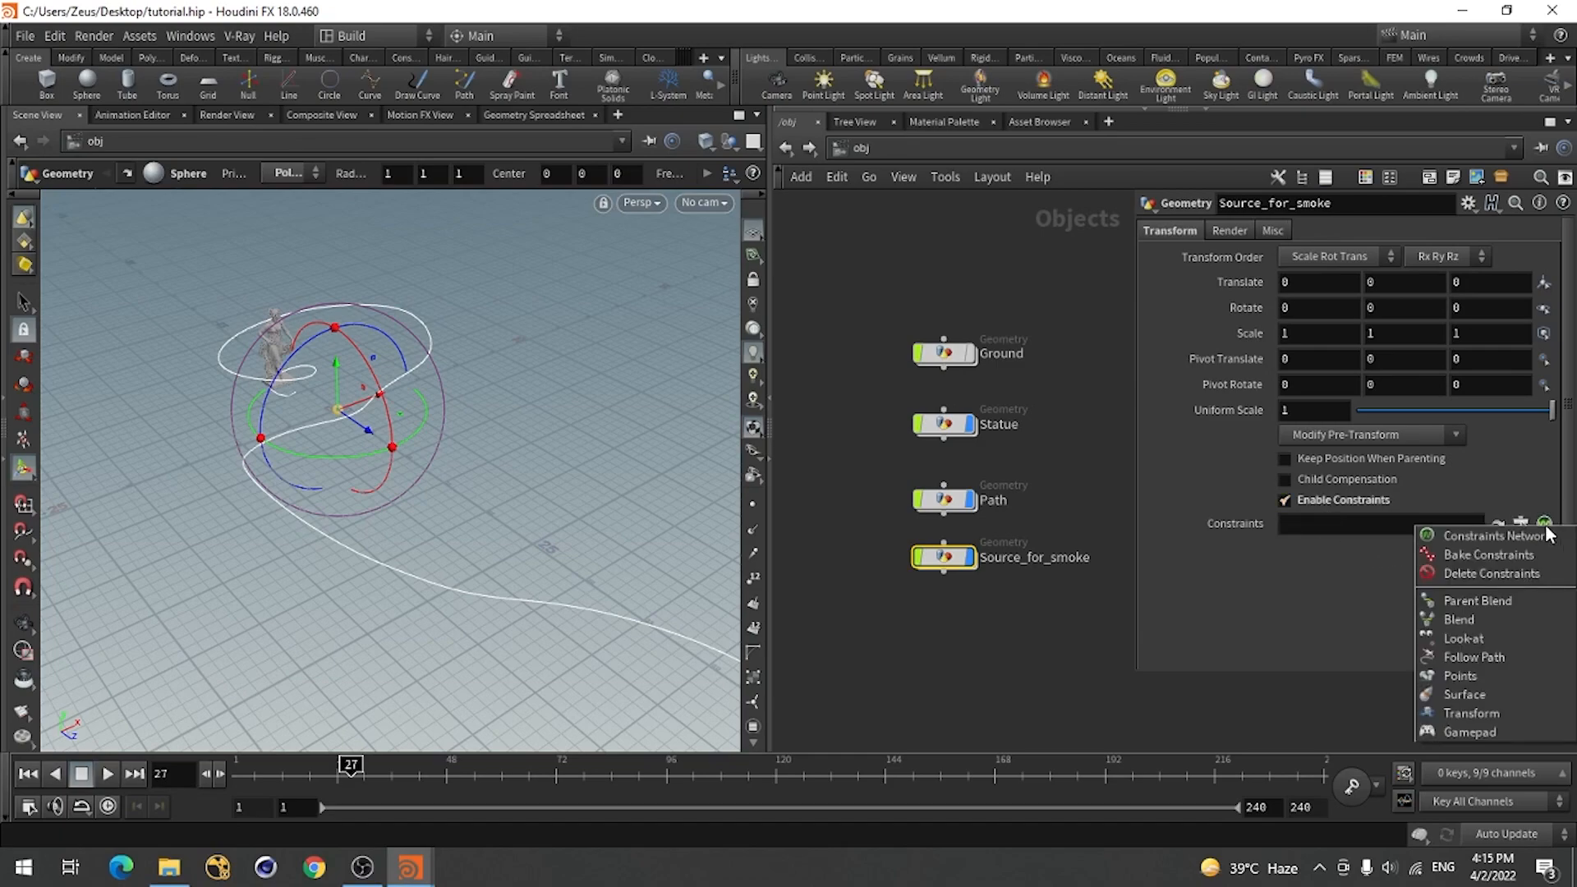
{"action": "left_click", "coordinate": [1495, 657]}
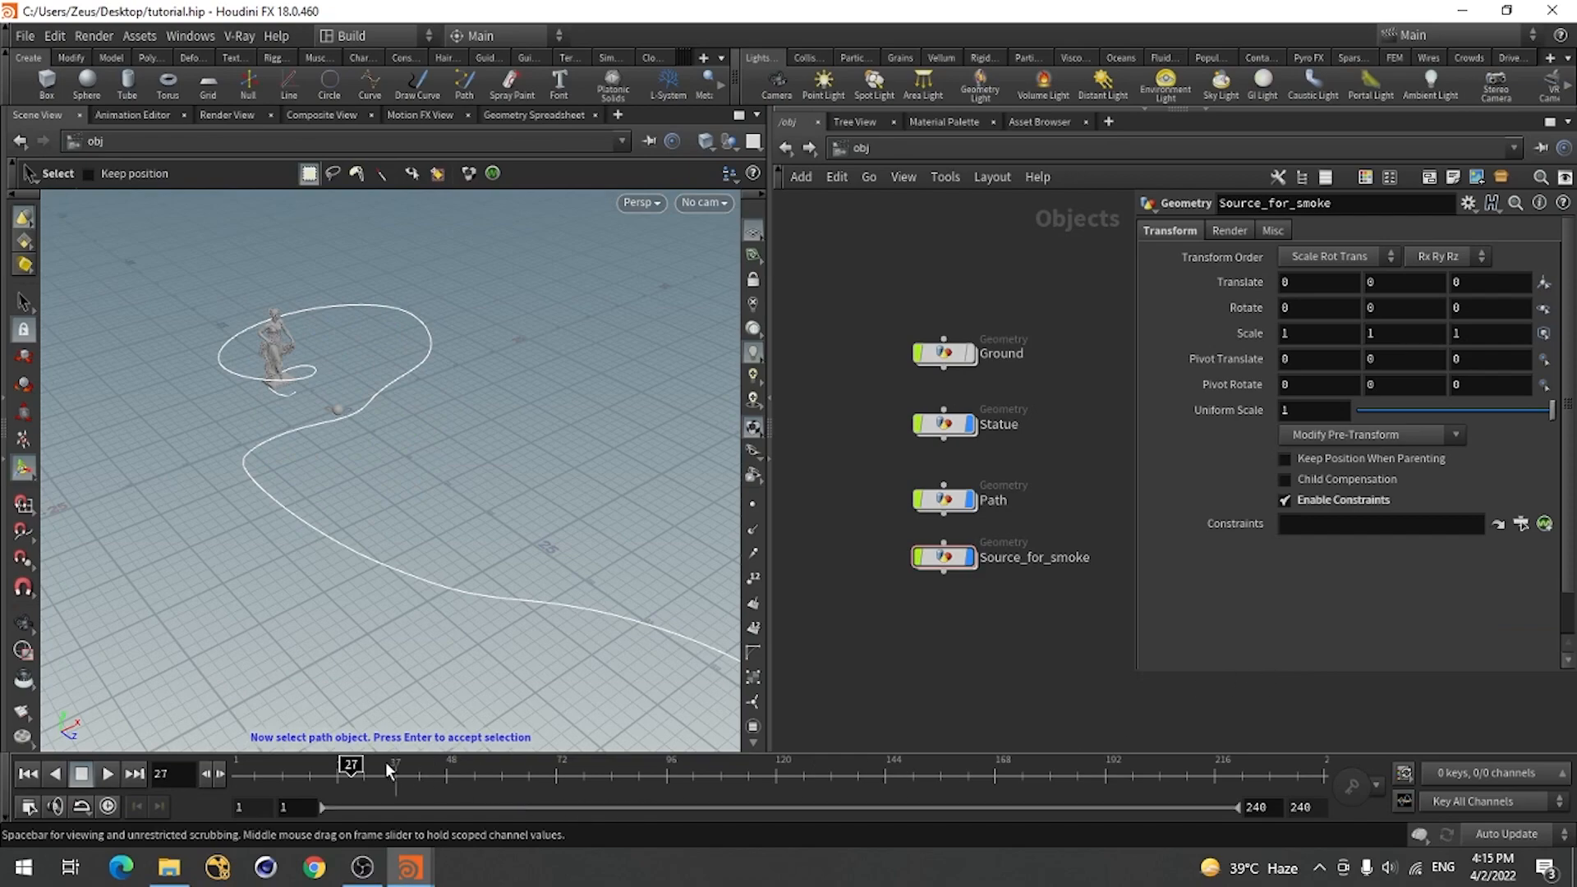
{"action": "left_click", "coordinate": [342, 550]}
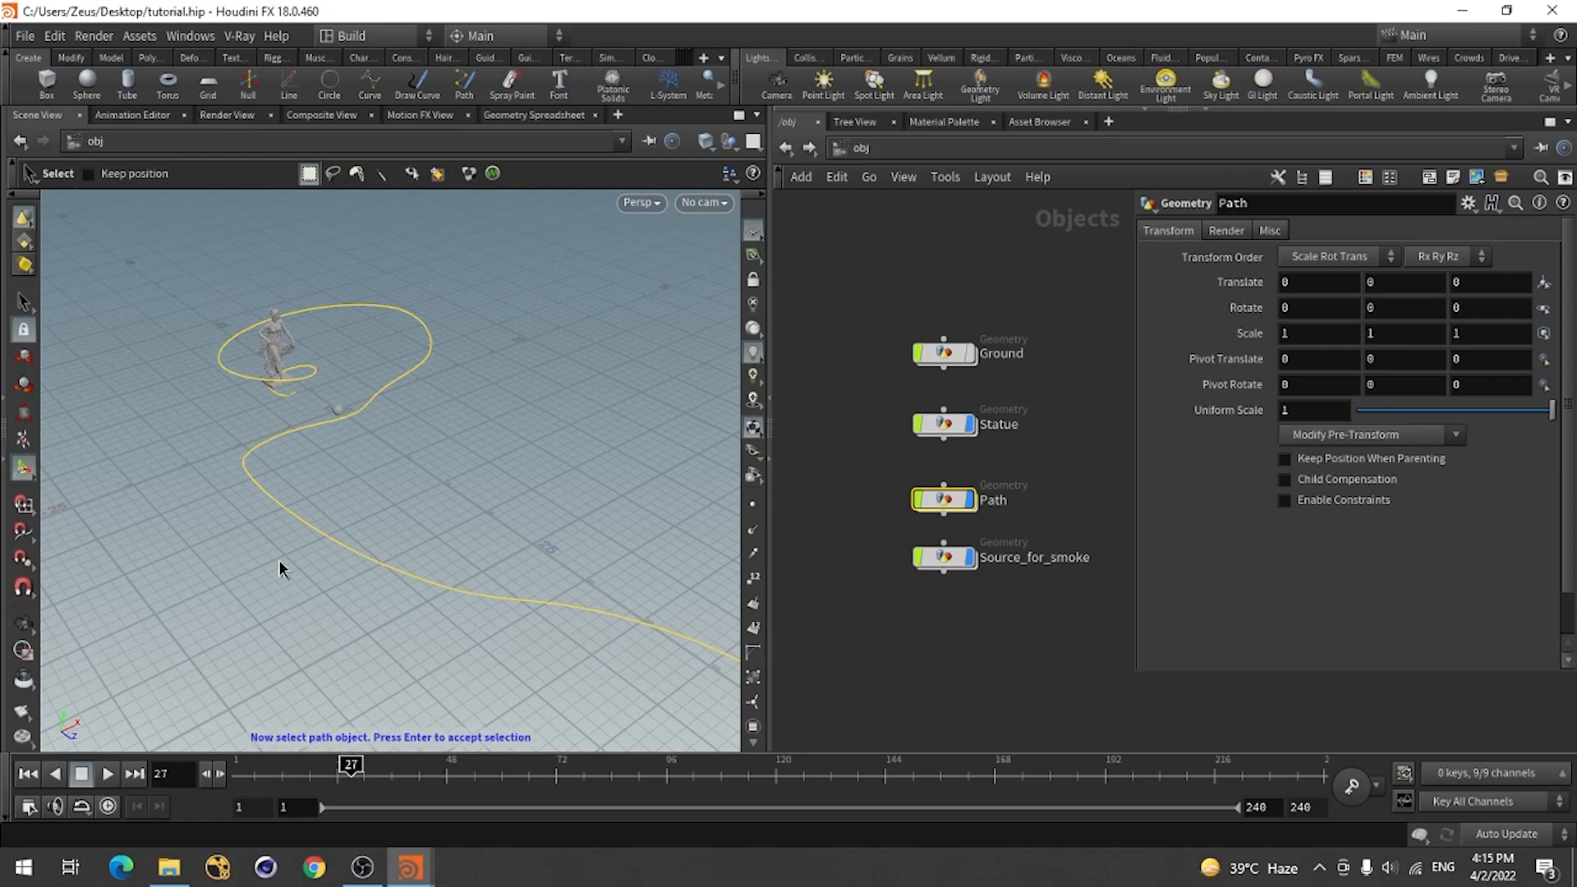
{"action": "left_click", "coordinate": [338, 412]}
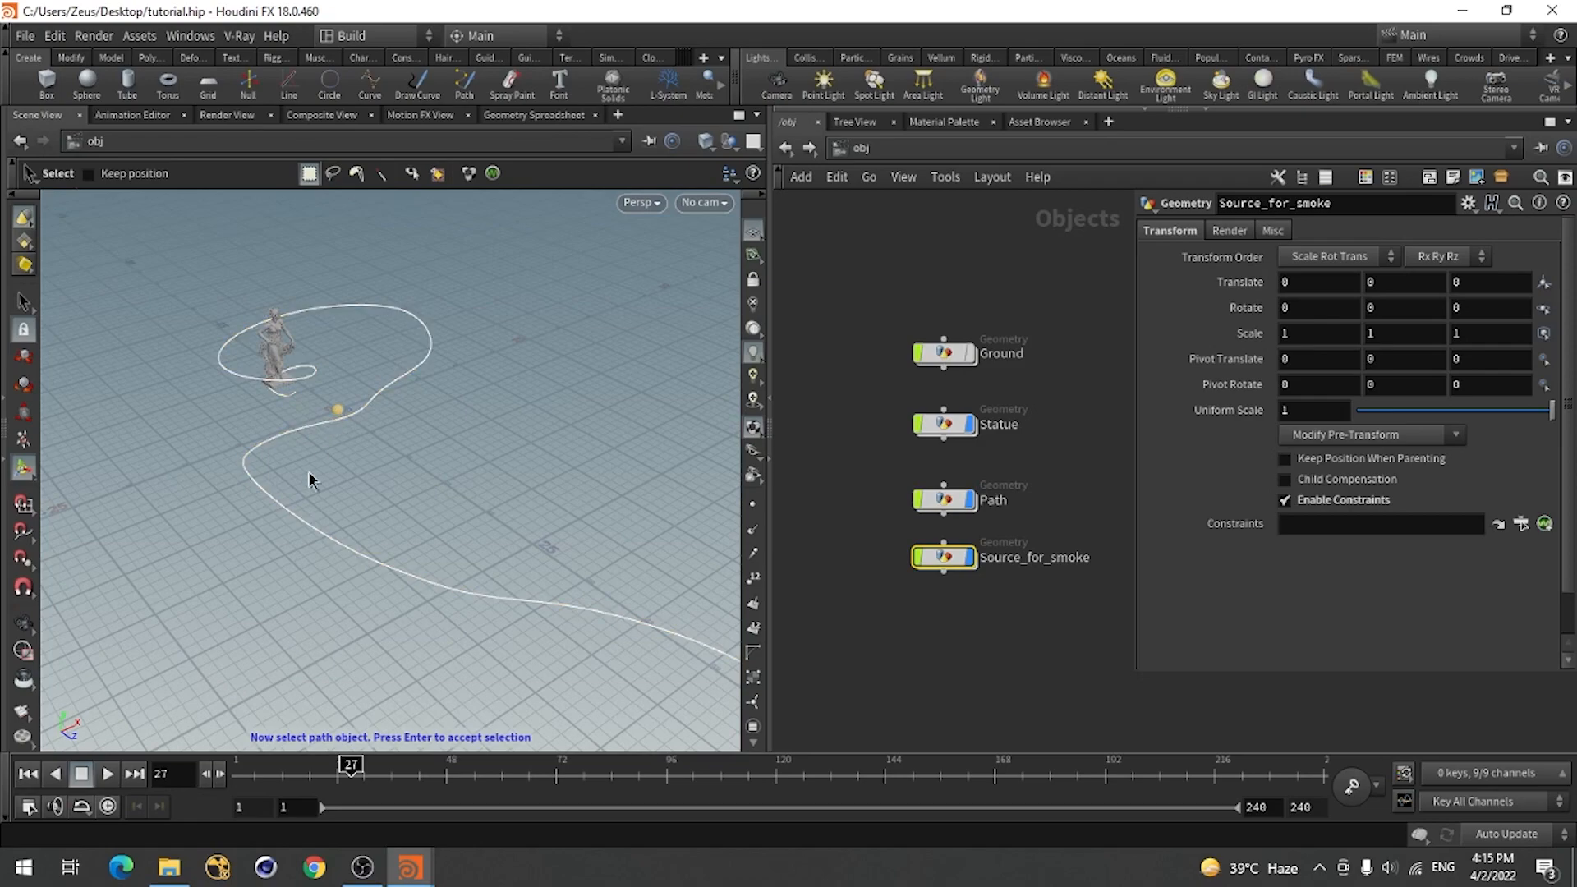
{"action": "key", "text": "Return"}
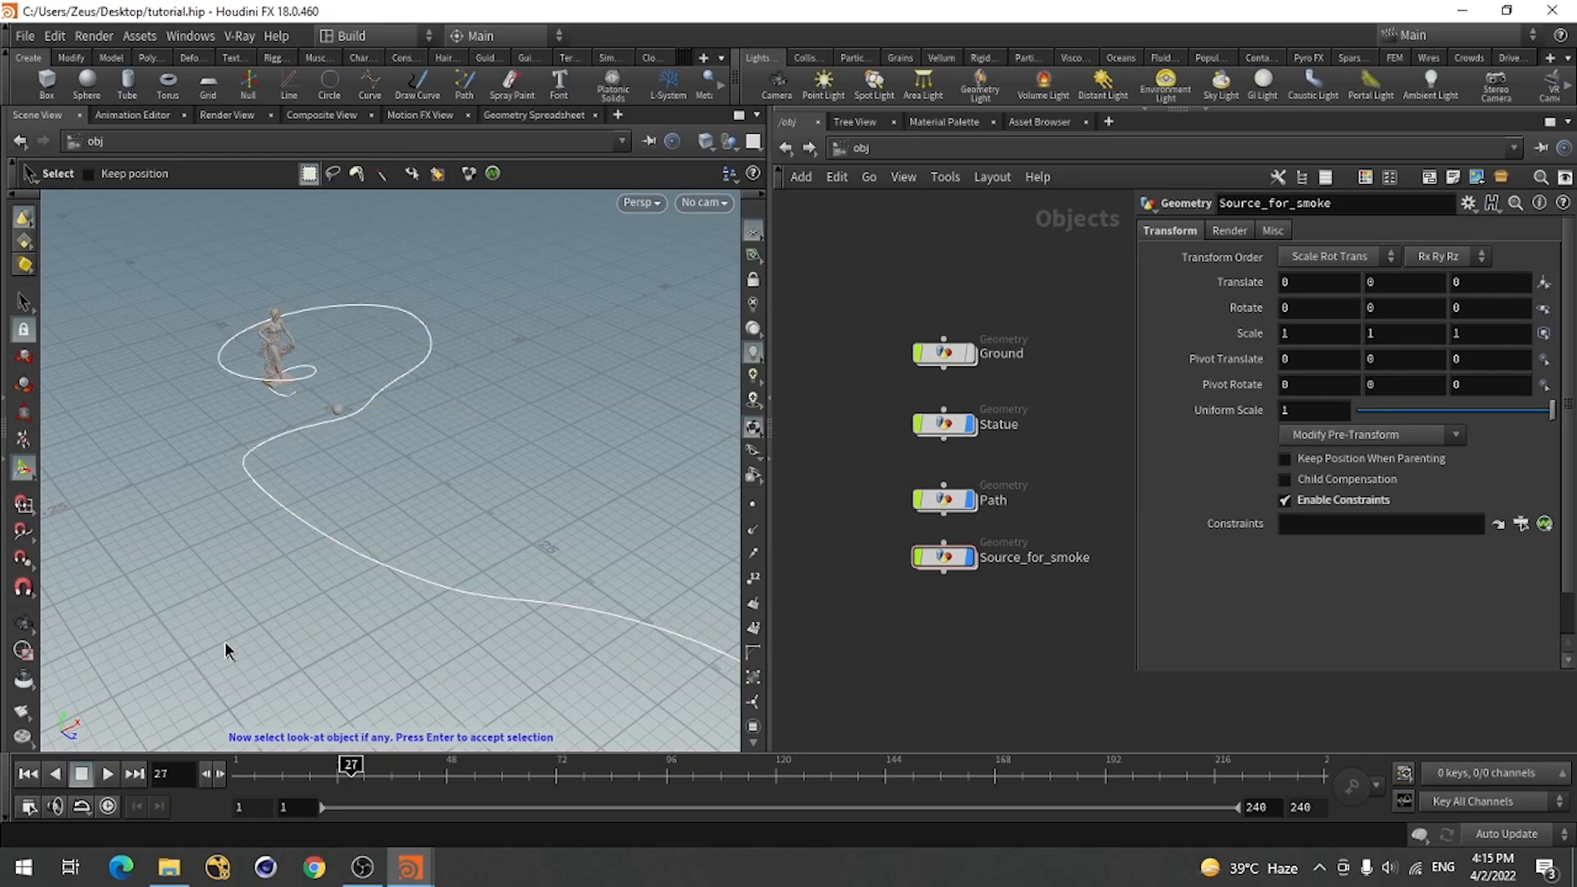
{"action": "key", "text": "Return"}
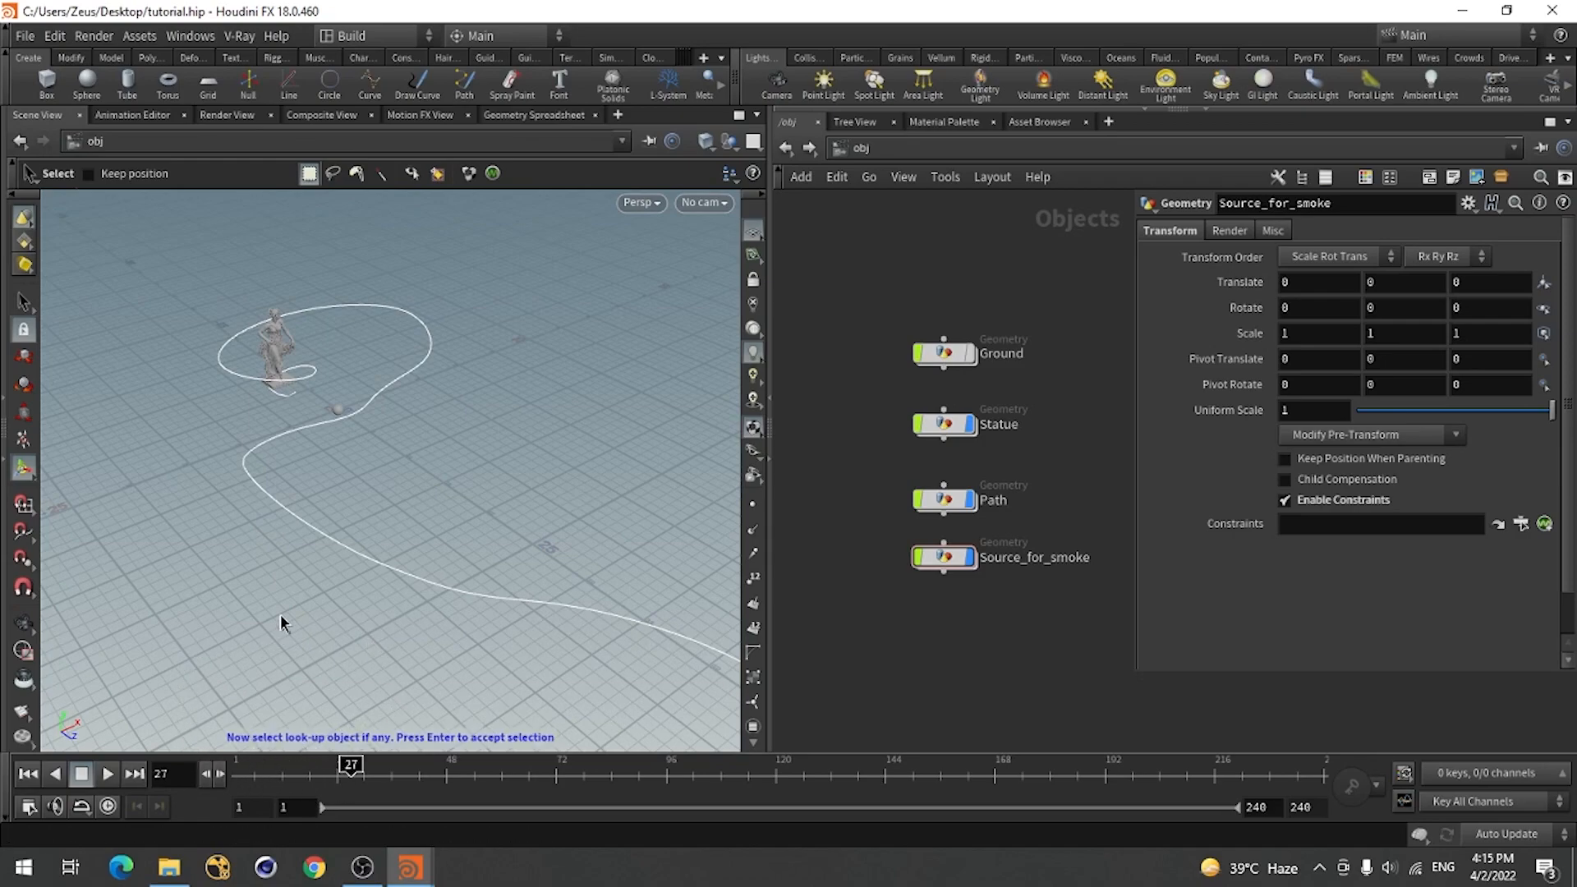
{"action": "key", "text": "Return"}
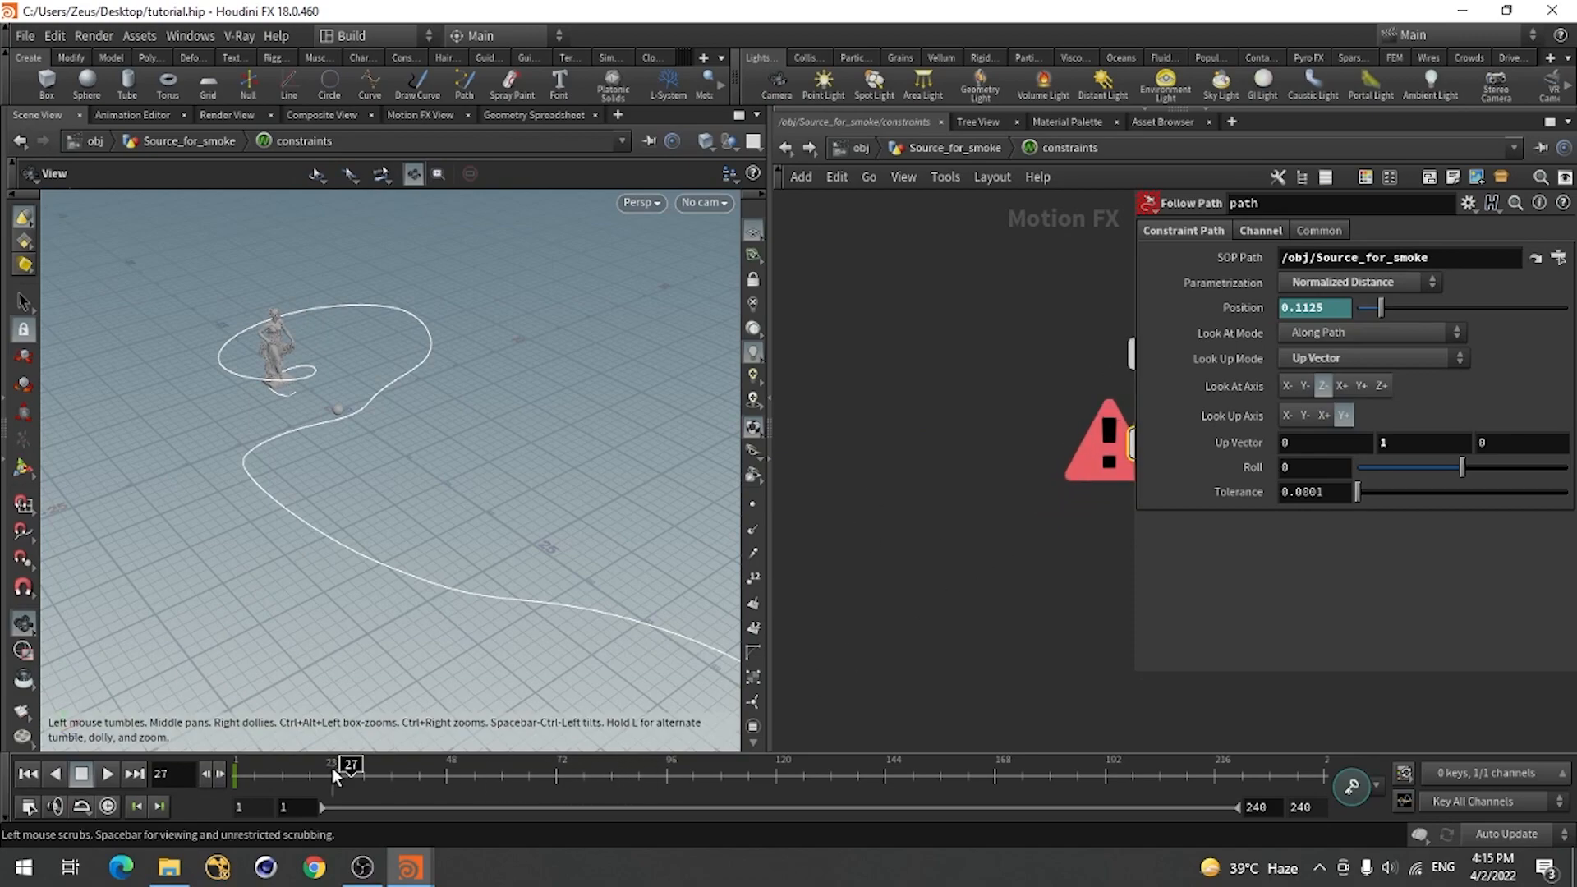
{"action": "mouse_move", "coordinate": [331, 767]}
{"action": "left_mouse_down"}
{"action": "mouse_move", "coordinate": [246, 771]}
{"action": "mouse_move", "coordinate": [309, 770]}
{"action": "left_mouse_up"}
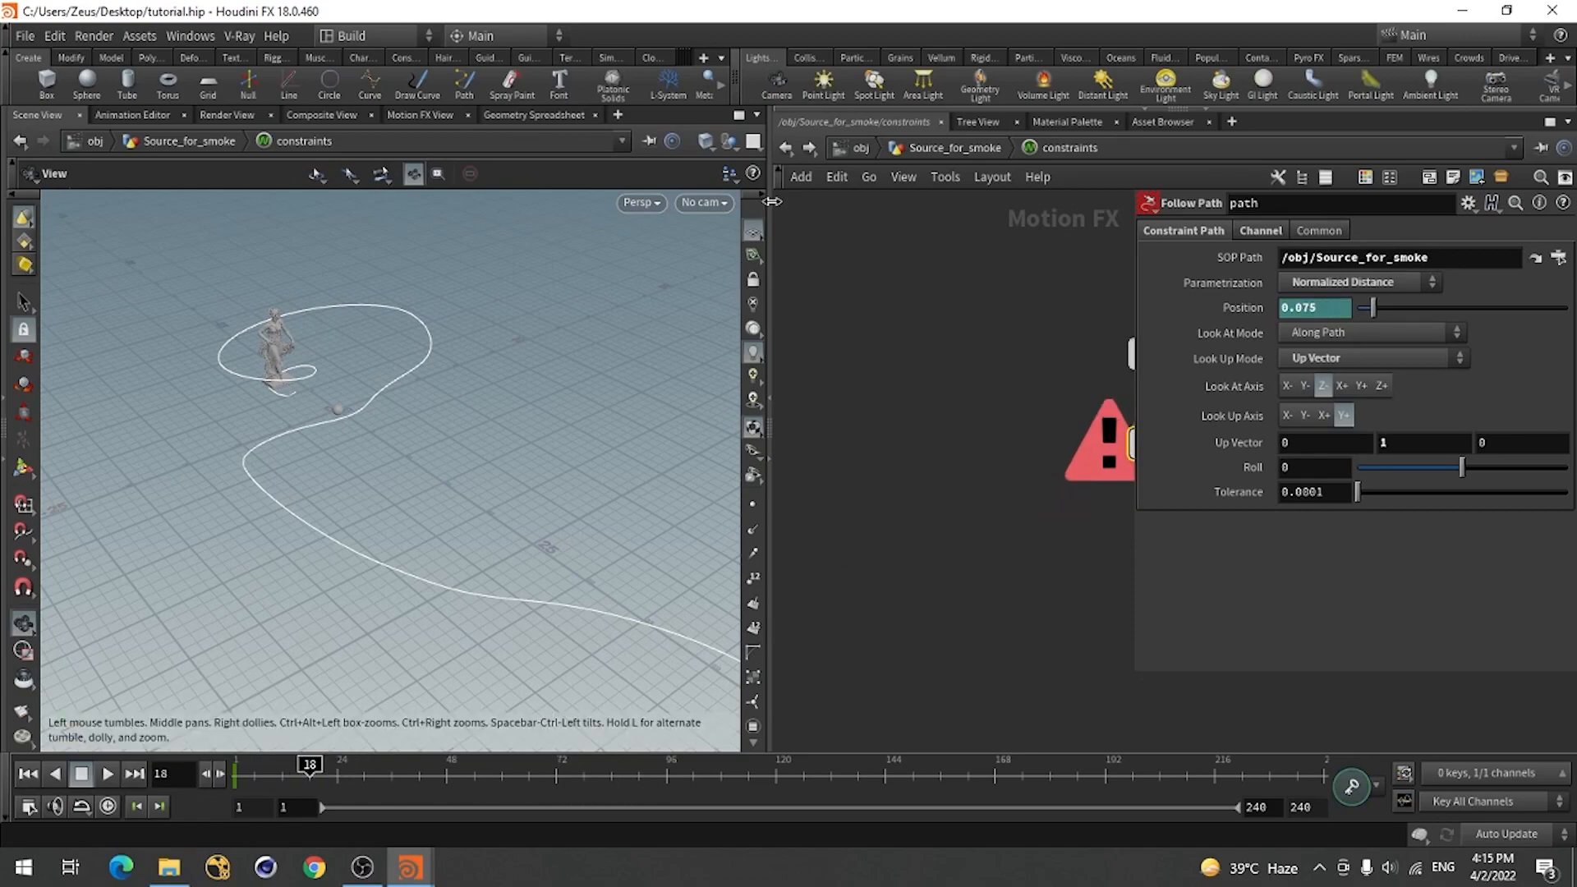
{"action": "left_click", "coordinate": [786, 148]}
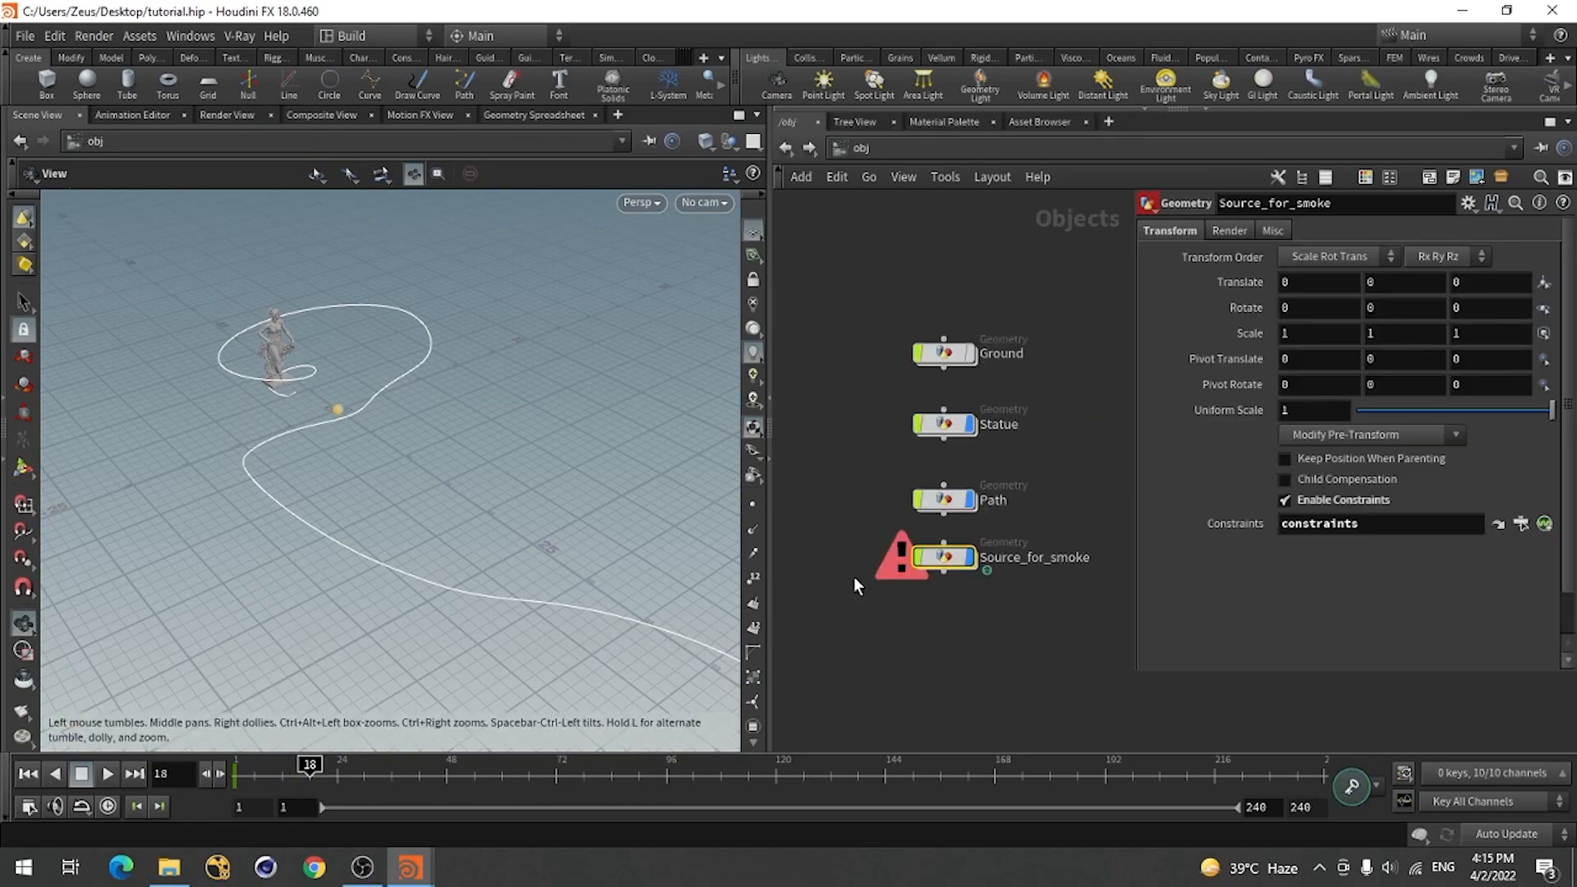
Delete the constraints network inside Source_for_smoke and clear the object's Constraints parameter.
{"action": "double_click", "coordinate": [948, 554]}
{"action": "scroll", "coordinate": [895, 579], "scroll_direction": "up", "scroll_amount": 3}
{"action": "left_click_drag", "start_coordinate": [1072, 378], "coordinate": [946, 509]}
{"action": "key", "text": "Delete"}
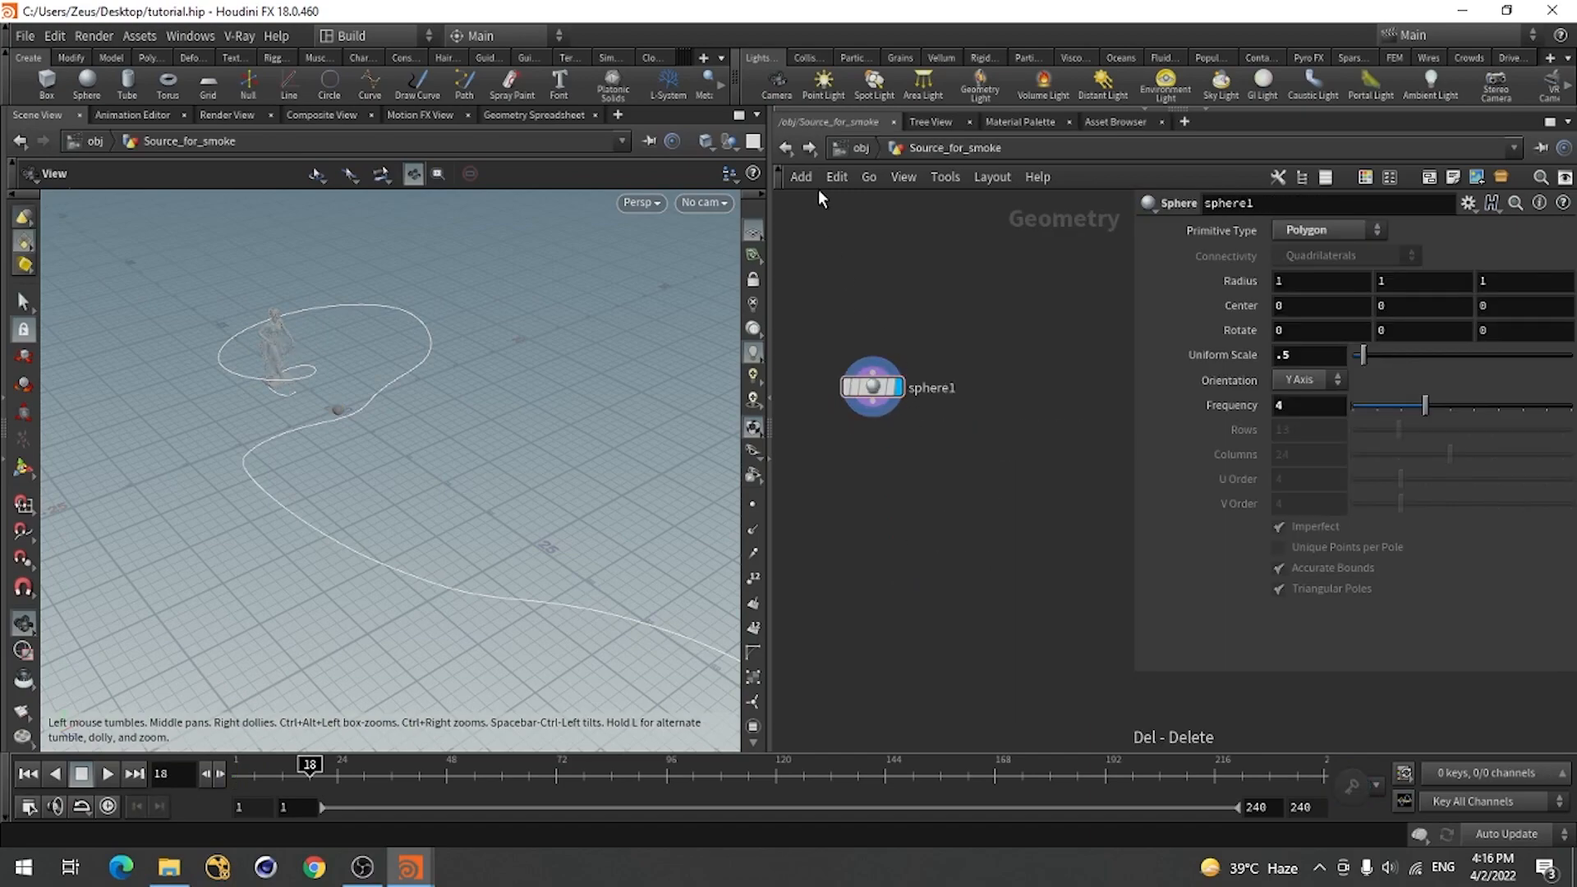
{"action": "left_click", "coordinate": [859, 147]}
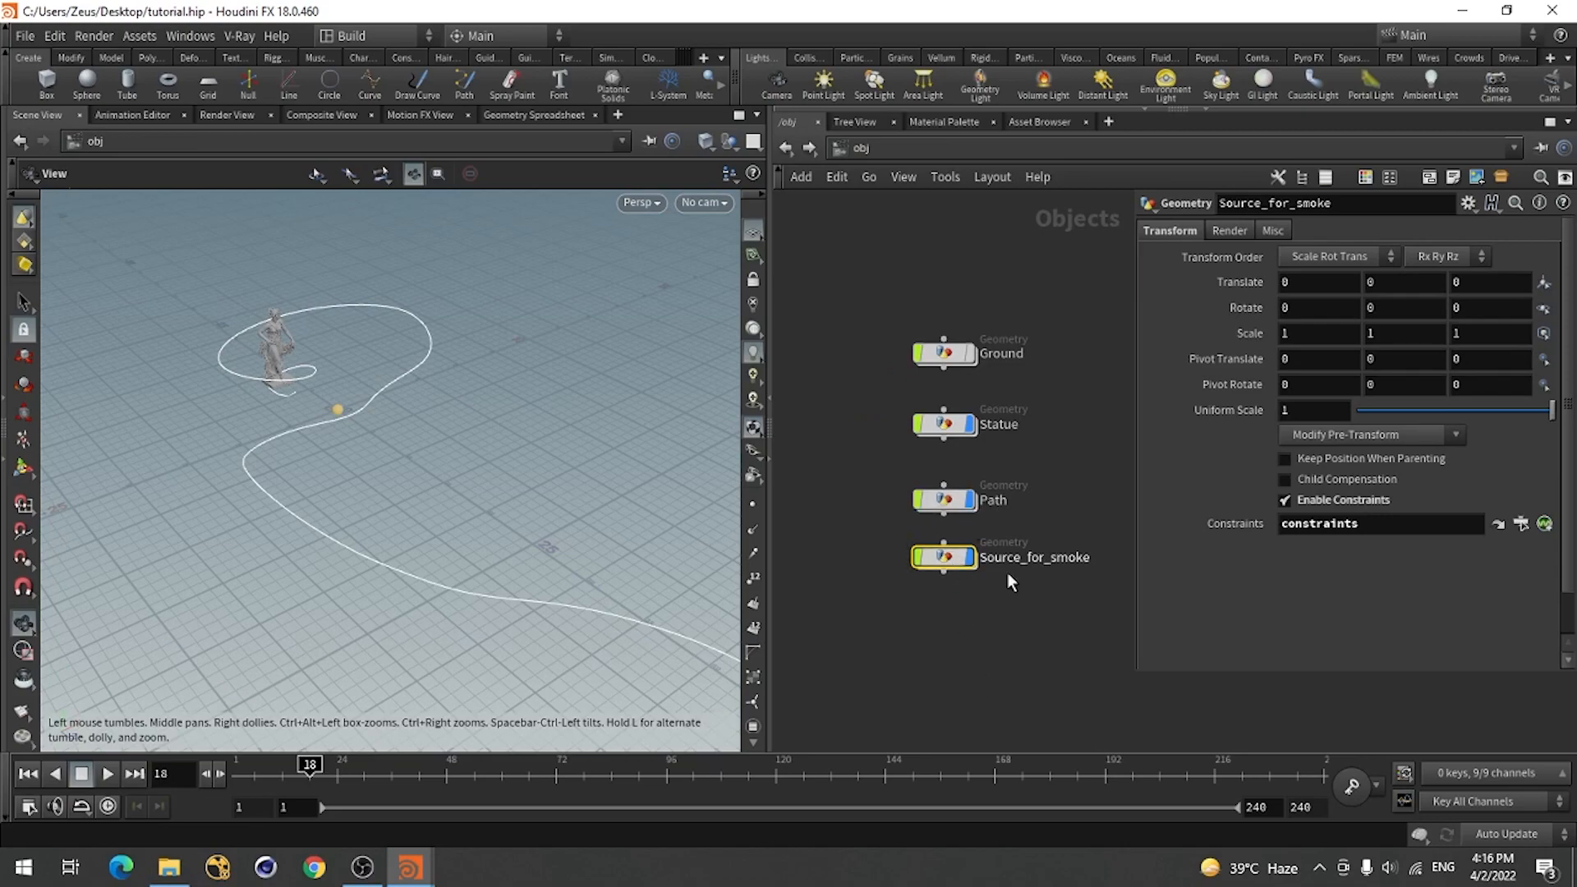
{"action": "left_click_drag", "start_coordinate": [1418, 523], "coordinate": [1101, 538]}
{"action": "key", "text": "BackSpace"}
Add a Follow Path constraint to Source_for_smoke using the Path curve, without a look-at or look-up object.
{"action": "left_click", "coordinate": [995, 647]}
{"action": "scroll", "coordinate": [895, 603], "scroll_direction": "down", "scroll_amount": 3}
{"action": "scroll", "coordinate": [867, 600], "scroll_direction": "up", "scroll_amount": 8}
{"action": "left_click", "coordinate": [1003, 548]}
{"action": "left_click", "coordinate": [1543, 523]}
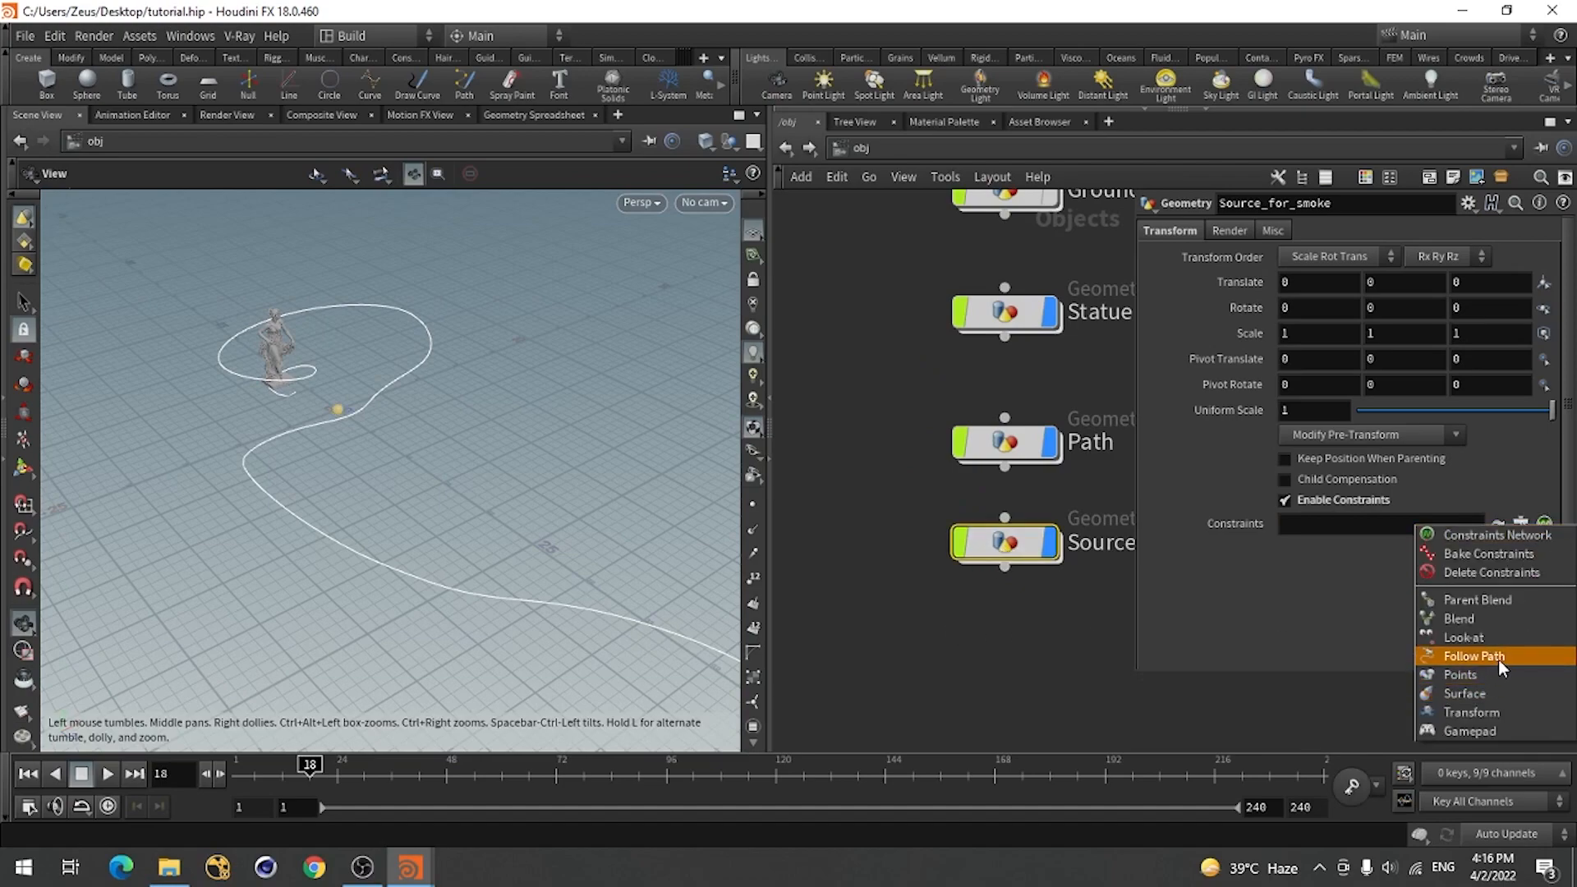
{"action": "left_click", "coordinate": [1473, 655]}
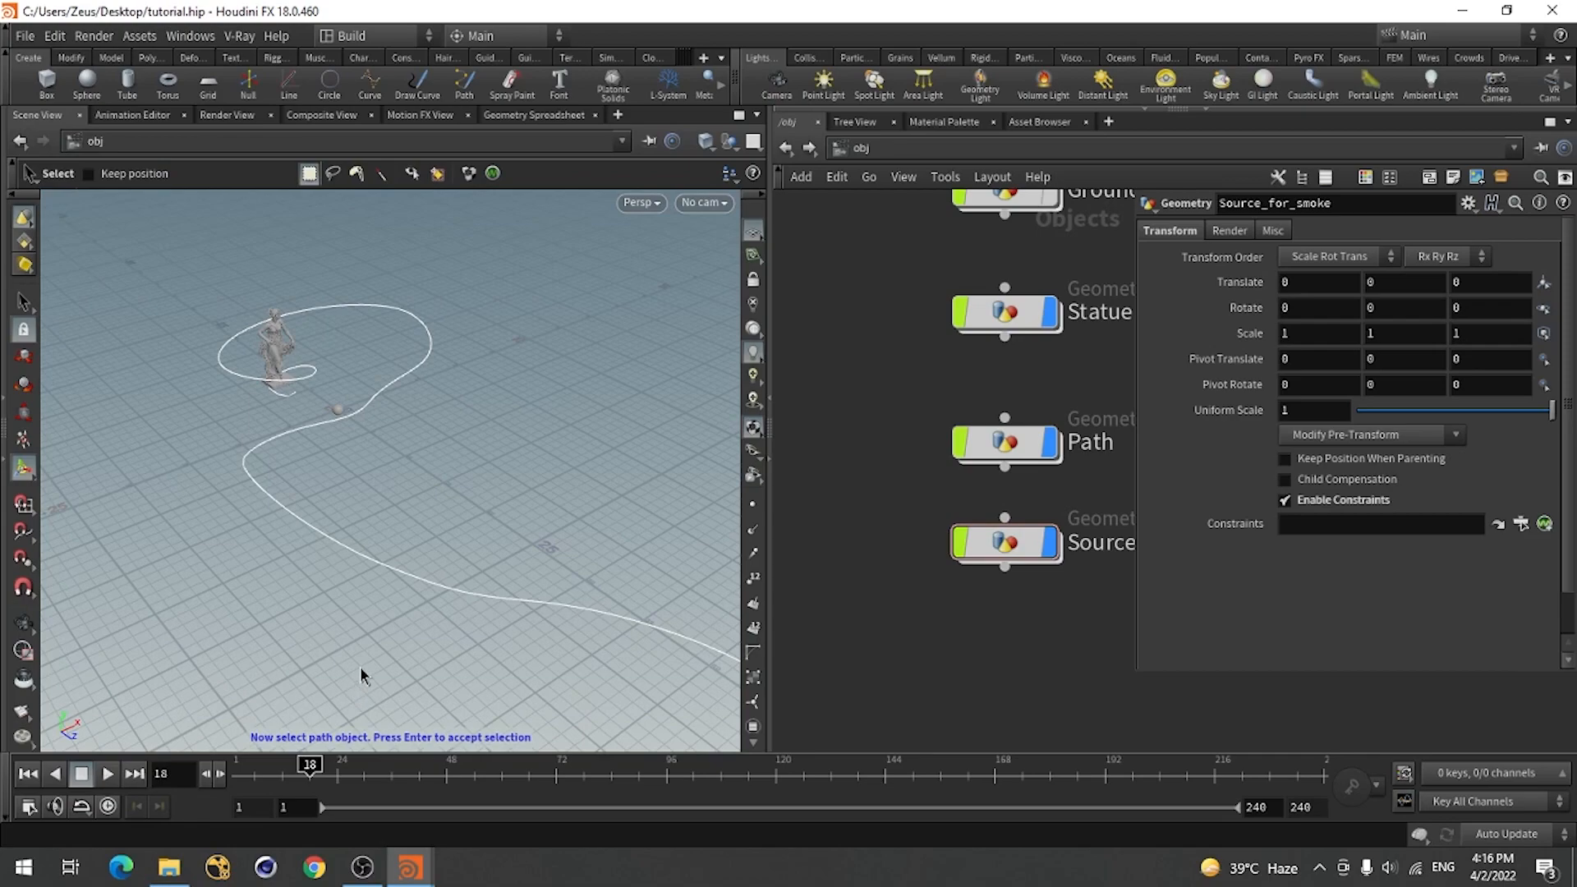
{"action": "left_click", "coordinate": [345, 556]}
{"action": "key", "text": "Return"}
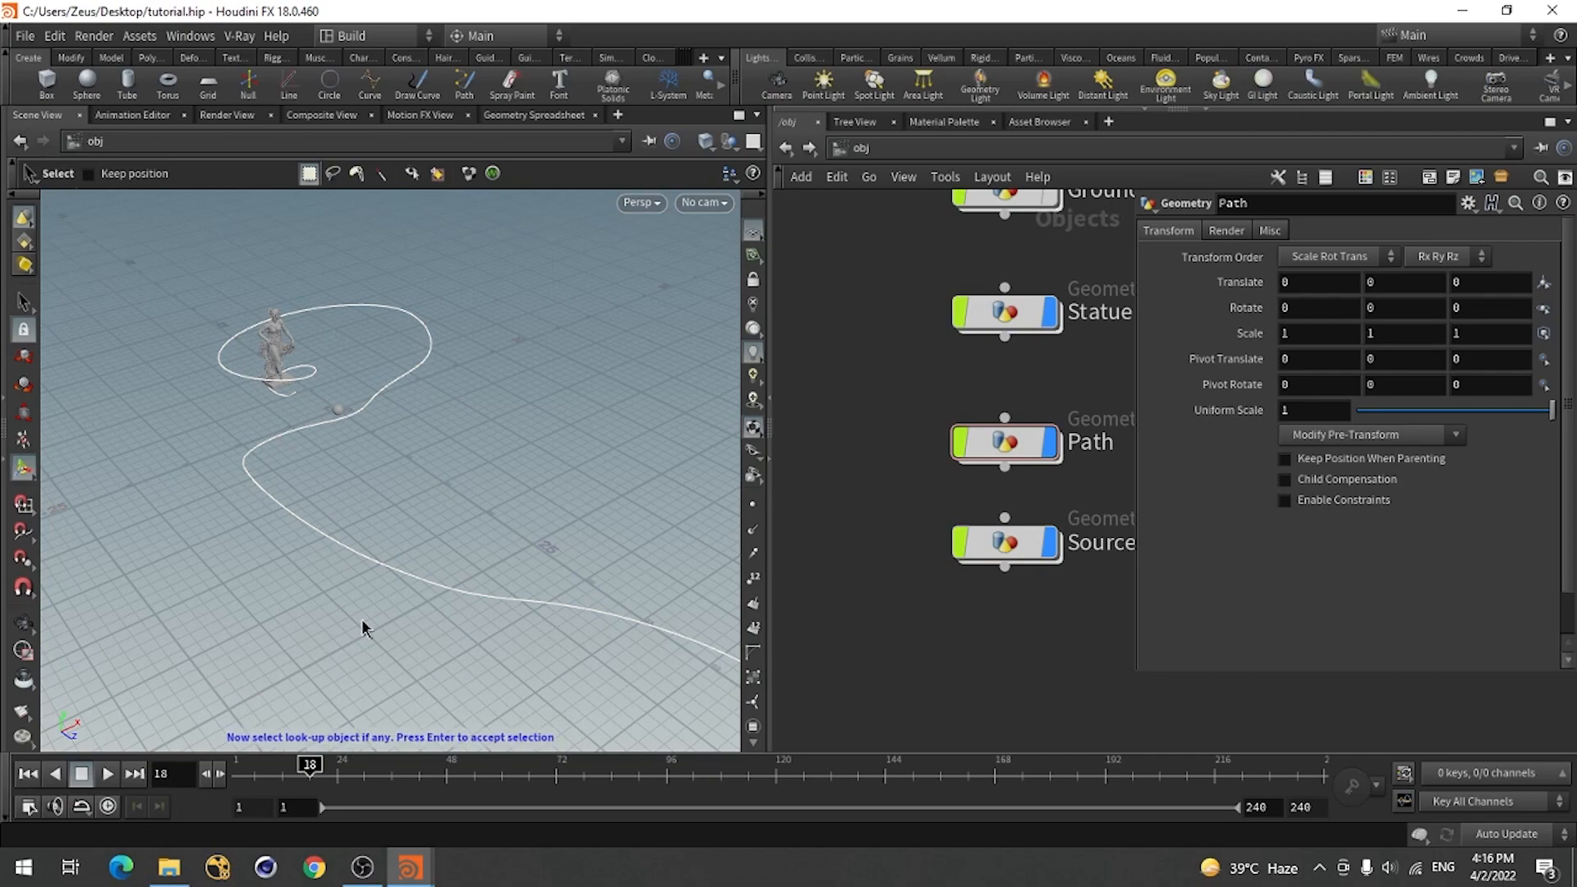
{"action": "key", "text": "Return"}
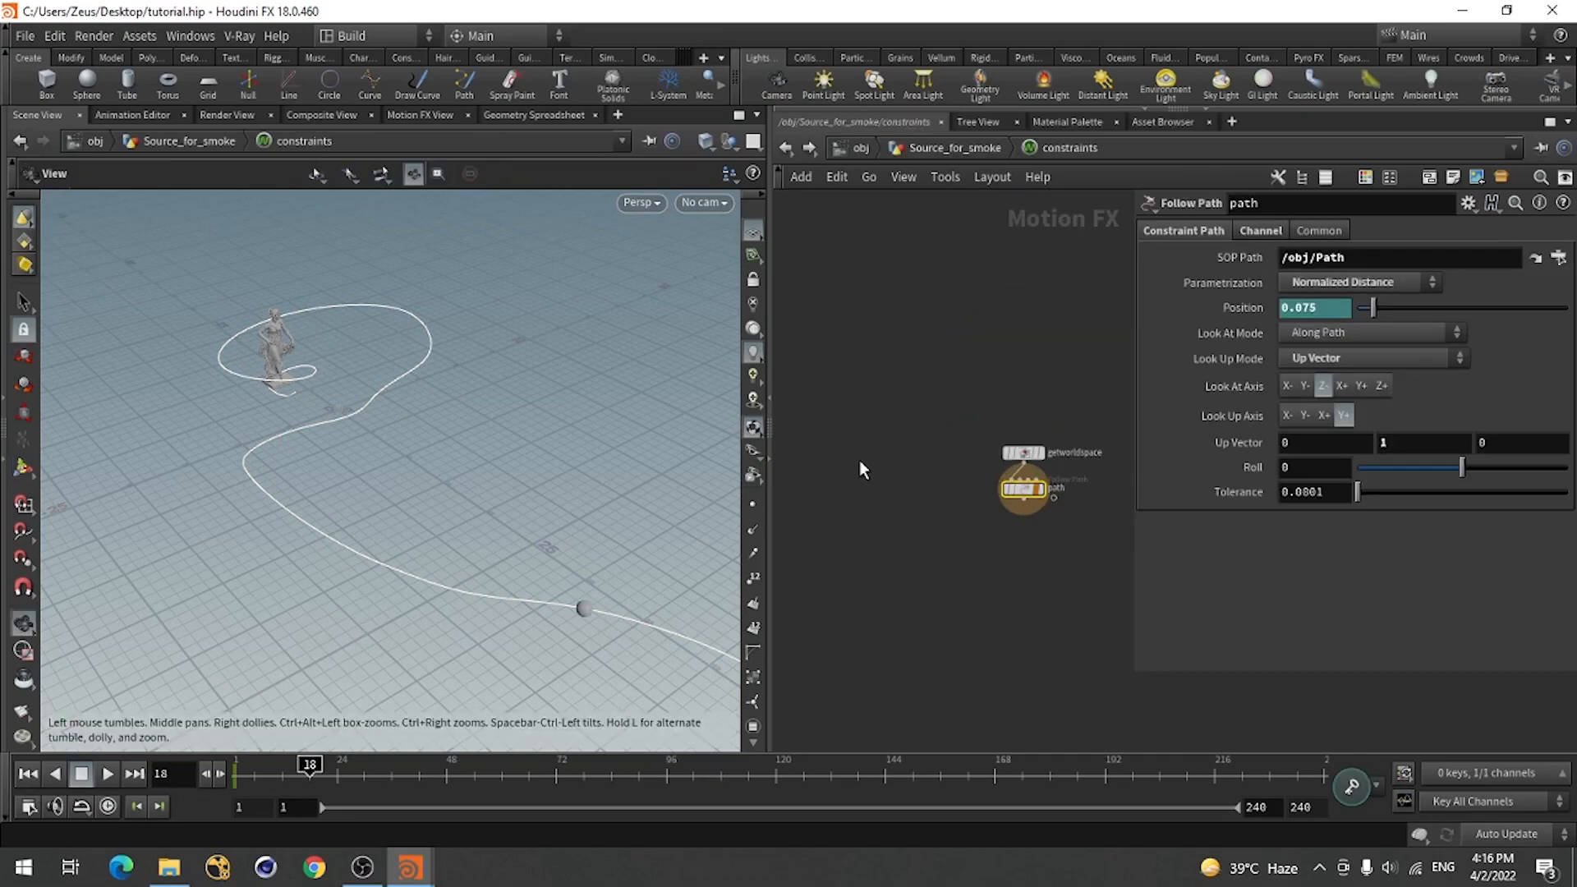
Scrub the timeline to frame 169 and examine the Follow Path constraint's Position curve in the Animation Editor.
{"action": "left_click_drag", "start_coordinate": [238, 775], "coordinate": [999, 775]}
{"action": "right_click", "coordinate": [1239, 308]}
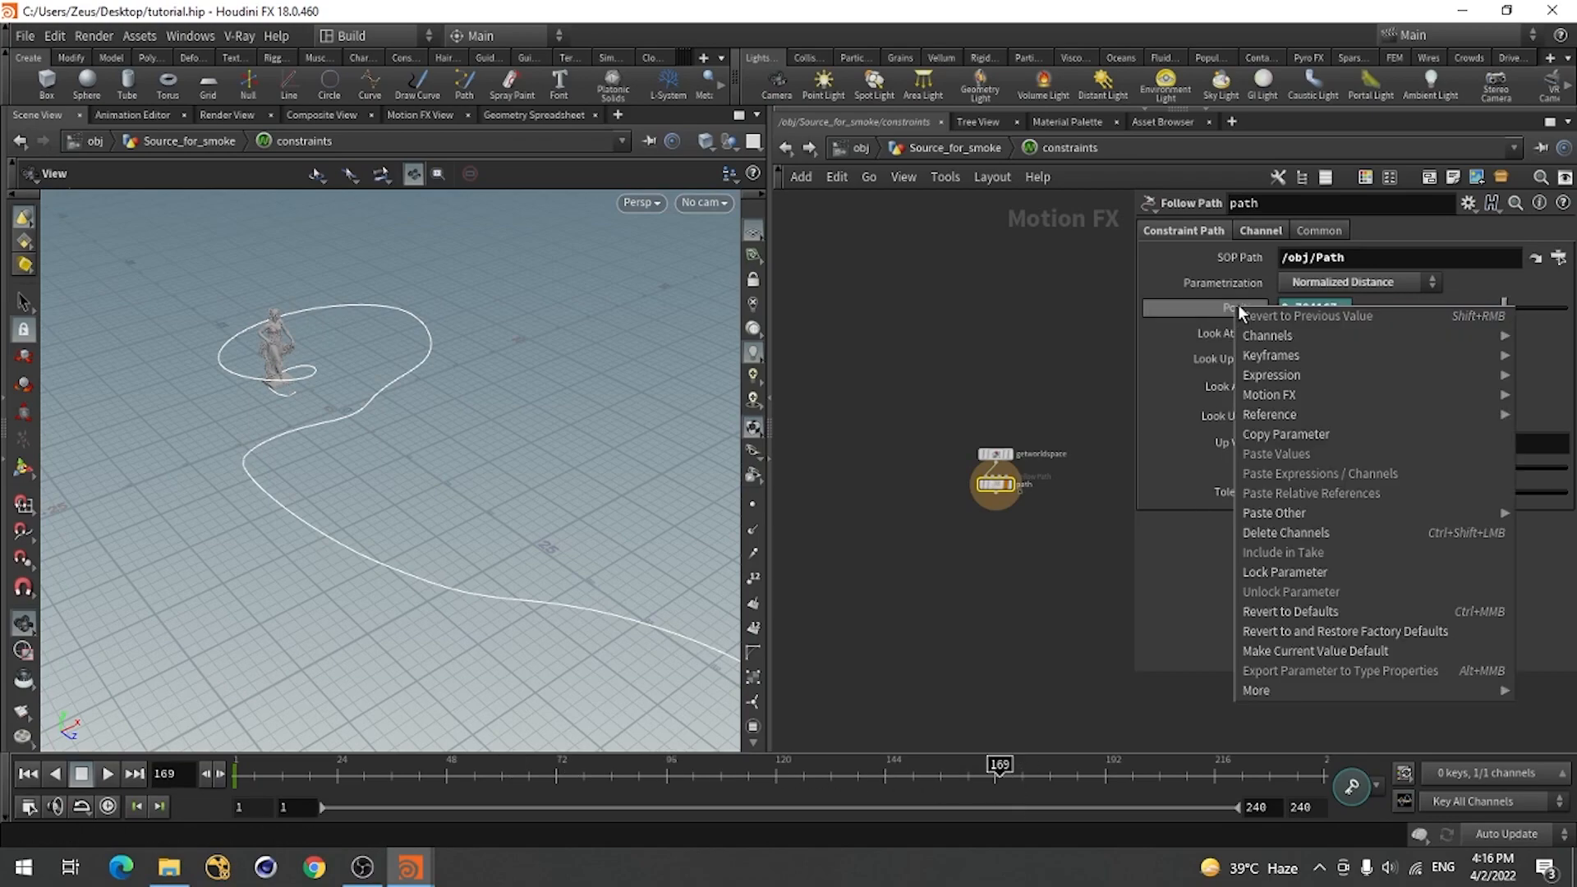
{"action": "left_click", "coordinate": [987, 301]}
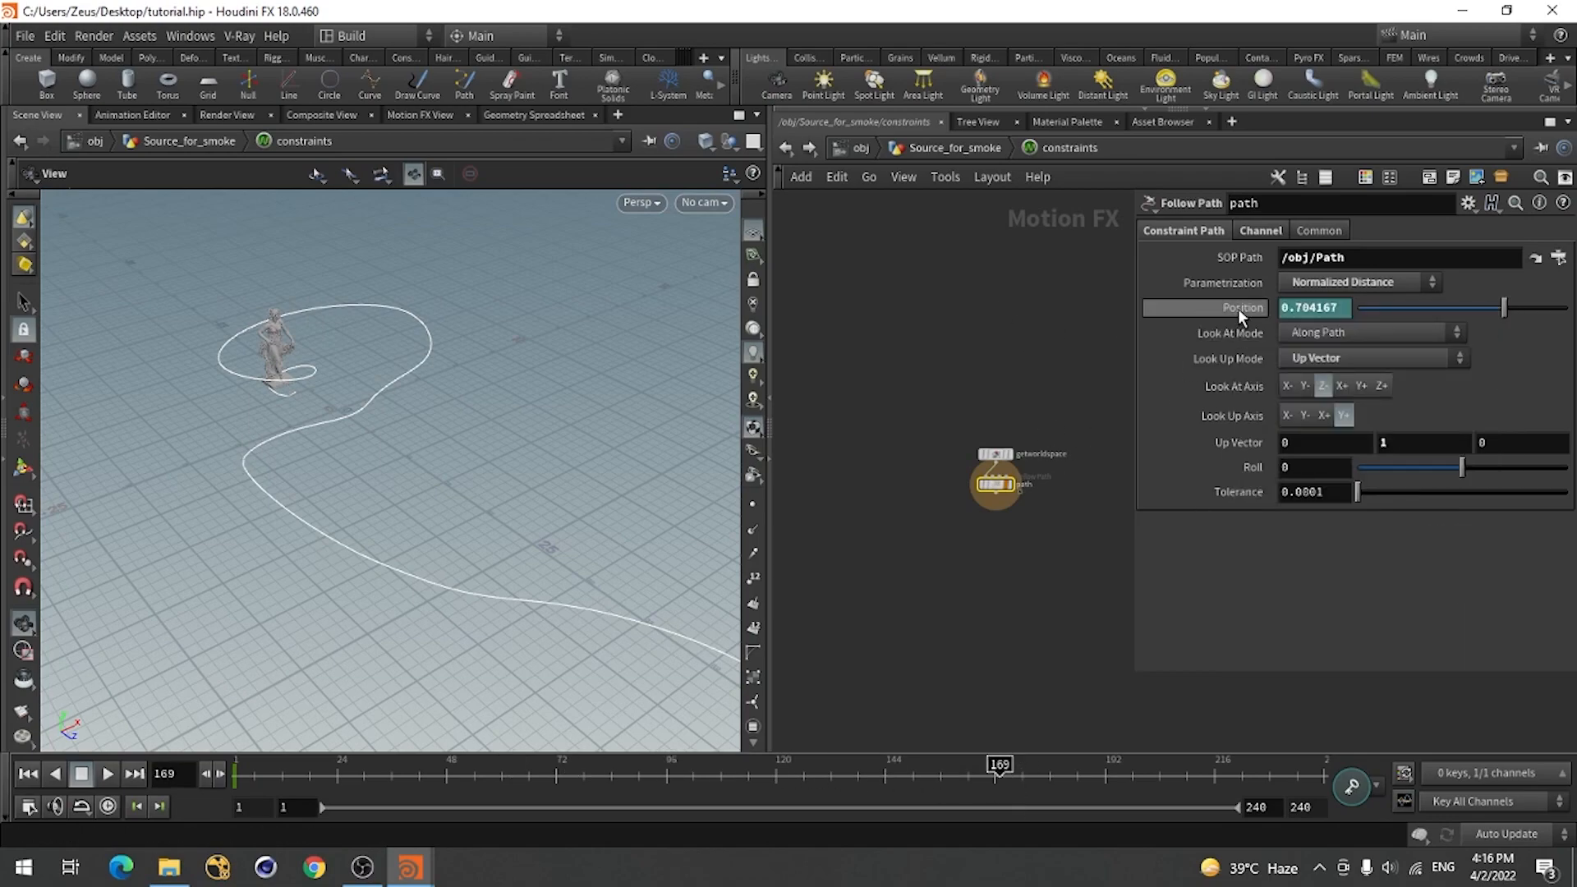
{"action": "left_click", "coordinate": [1238, 308], "text": "shift"}
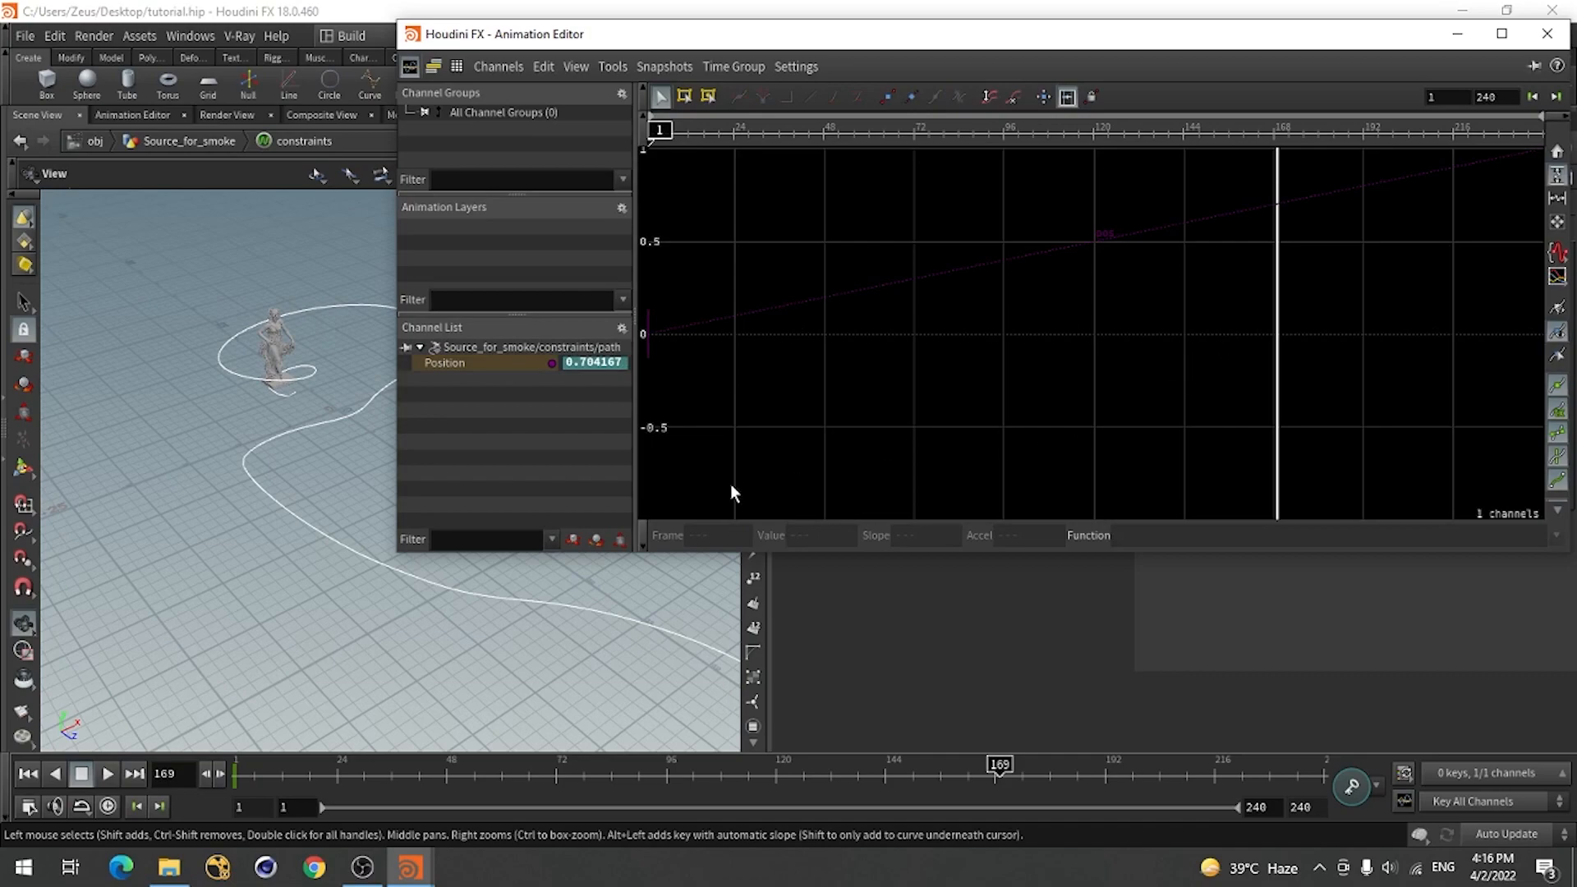
{"action": "scroll", "coordinate": [953, 390], "scroll_direction": "down", "scroll_amount": 4}
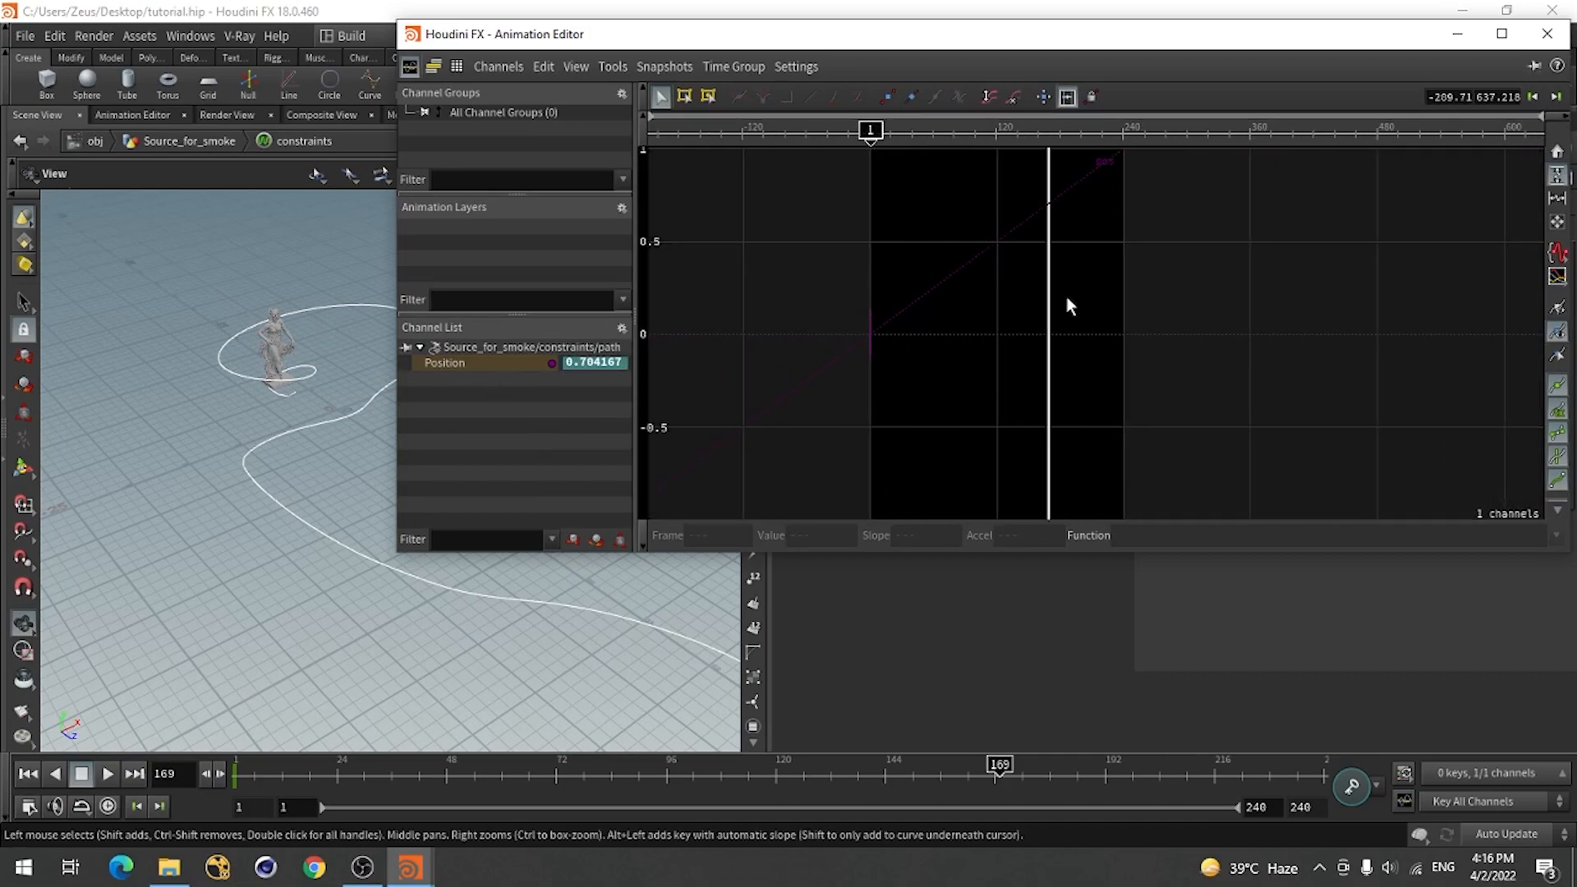
{"action": "left_click", "coordinate": [1546, 34]}
{"action": "scroll", "coordinate": [1047, 505], "scroll_direction": "up", "scroll_amount": 5}
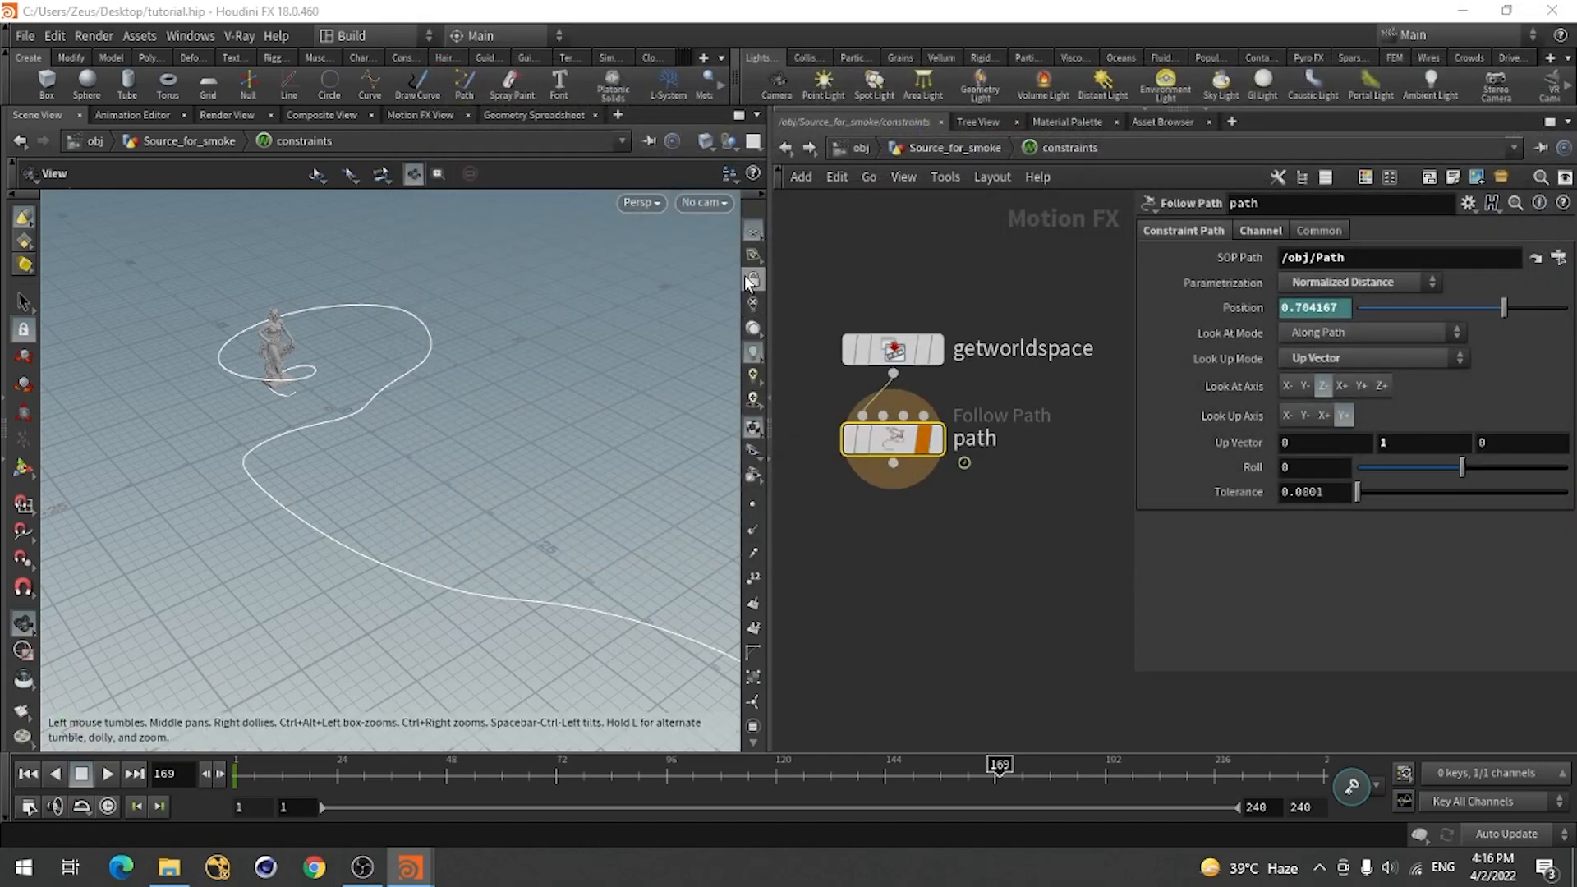
Return to the object level, move the Source_for_smoke node further below Path, and hide the Path object in the viewport.
{"action": "left_click", "coordinate": [952, 148]}
{"action": "left_click", "coordinate": [861, 148]}
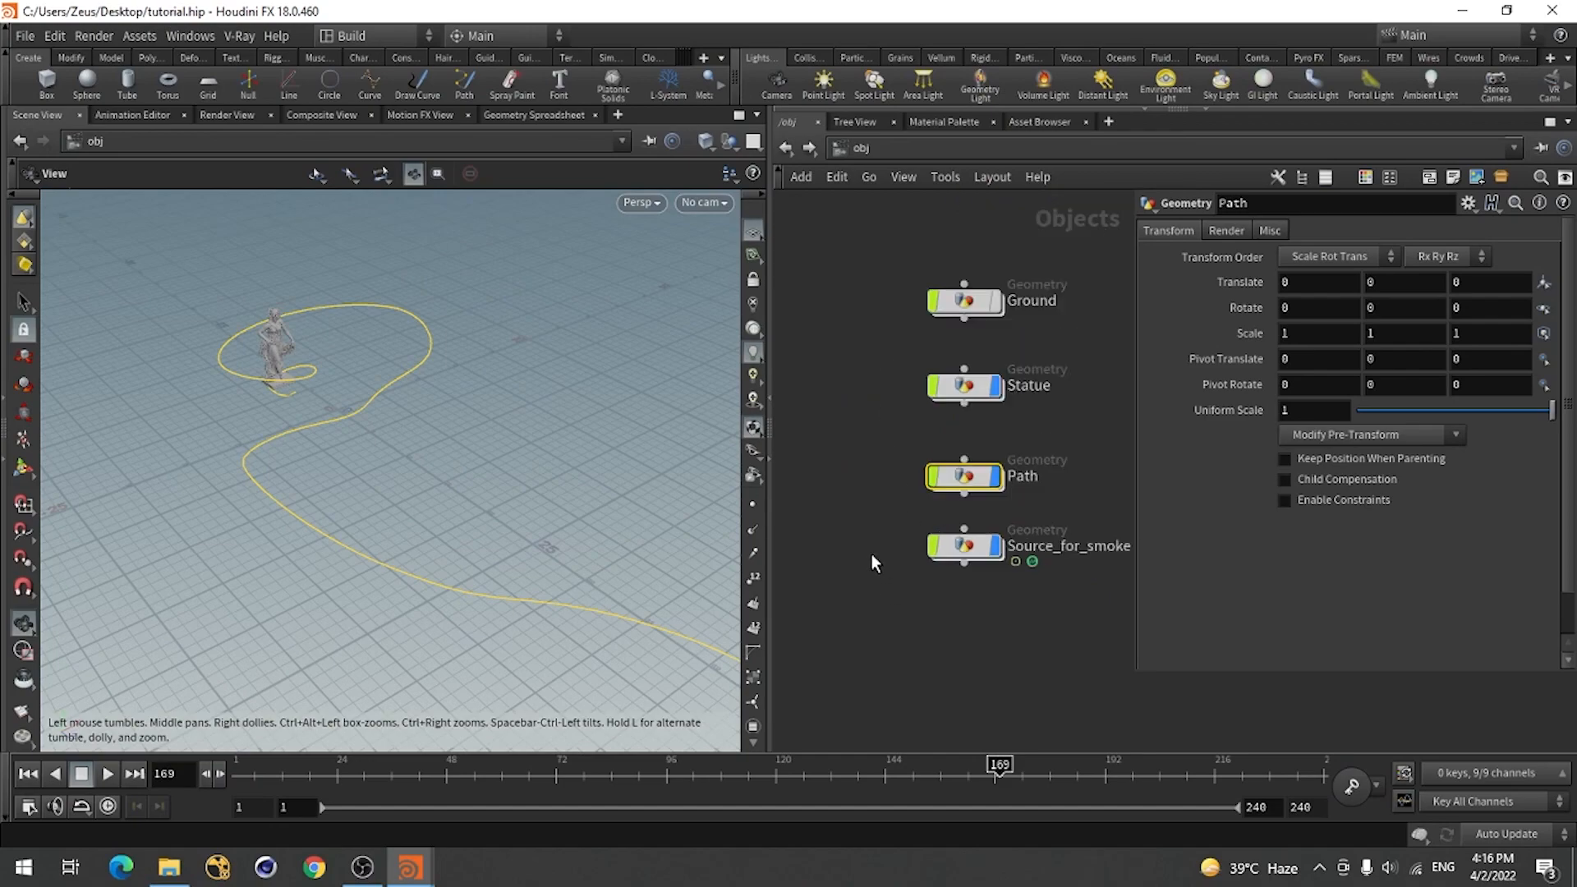
{"action": "left_click_drag", "start_coordinate": [883, 538], "coordinate": [873, 597]}
{"action": "left_click", "coordinate": [914, 468]}
{"action": "left_click", "coordinate": [915, 378]}
{"action": "left_click", "coordinate": [915, 378]}
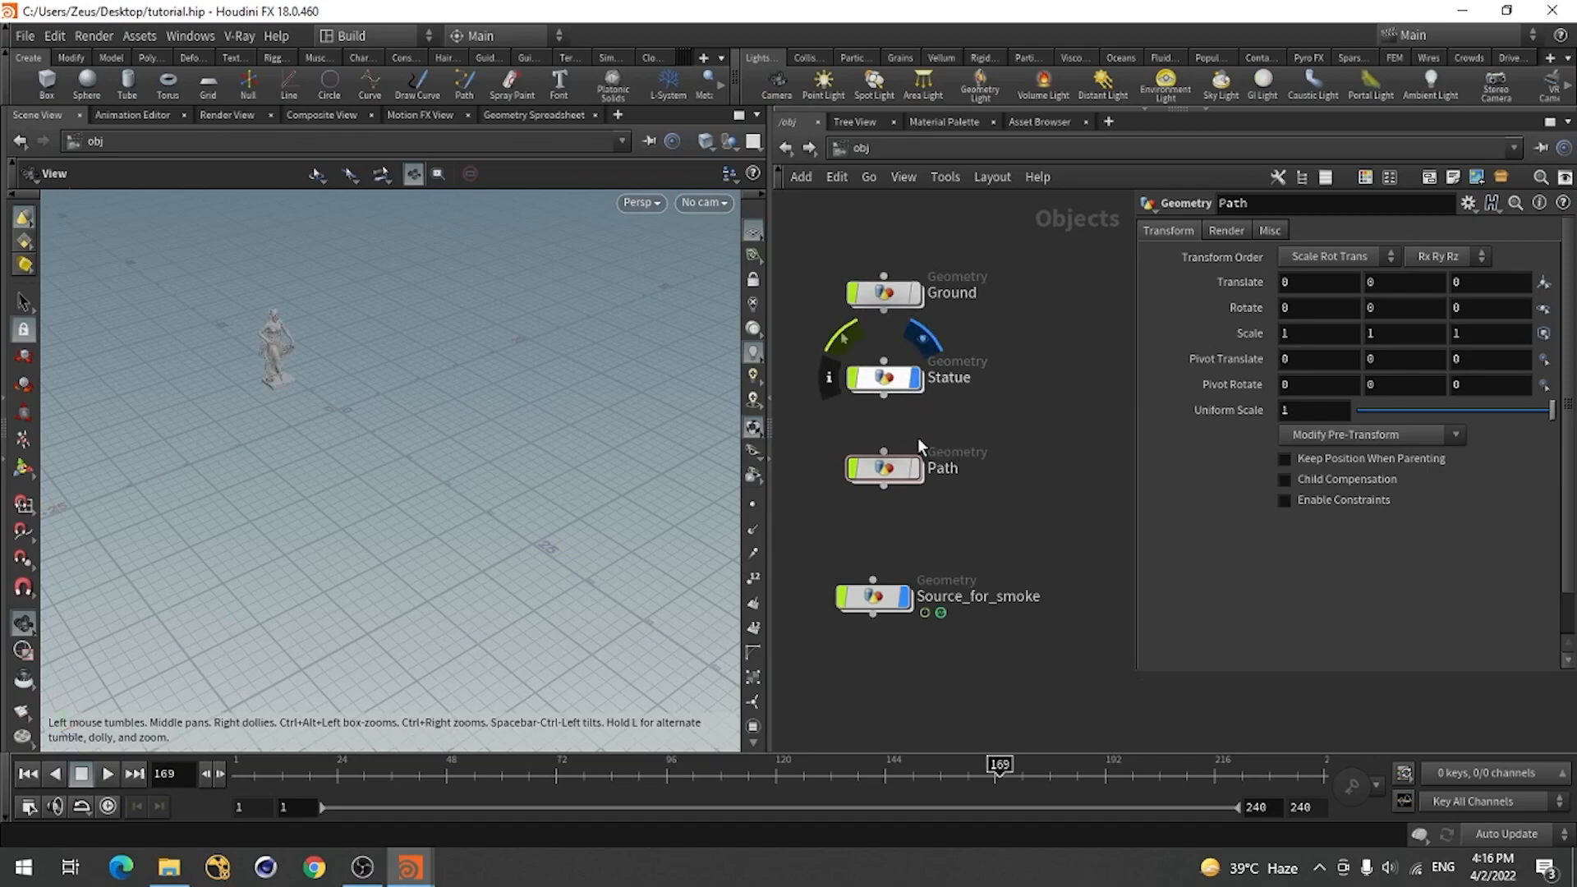
Select Source_for_smoke and create a Sparse Billowy Smoke simulation, placing the smoke stack in the scene.
{"action": "scroll", "coordinate": [918, 522], "scroll_direction": "down", "scroll_amount": 2}
{"action": "left_click_drag", "start_coordinate": [873, 493], "coordinate": [883, 471]}
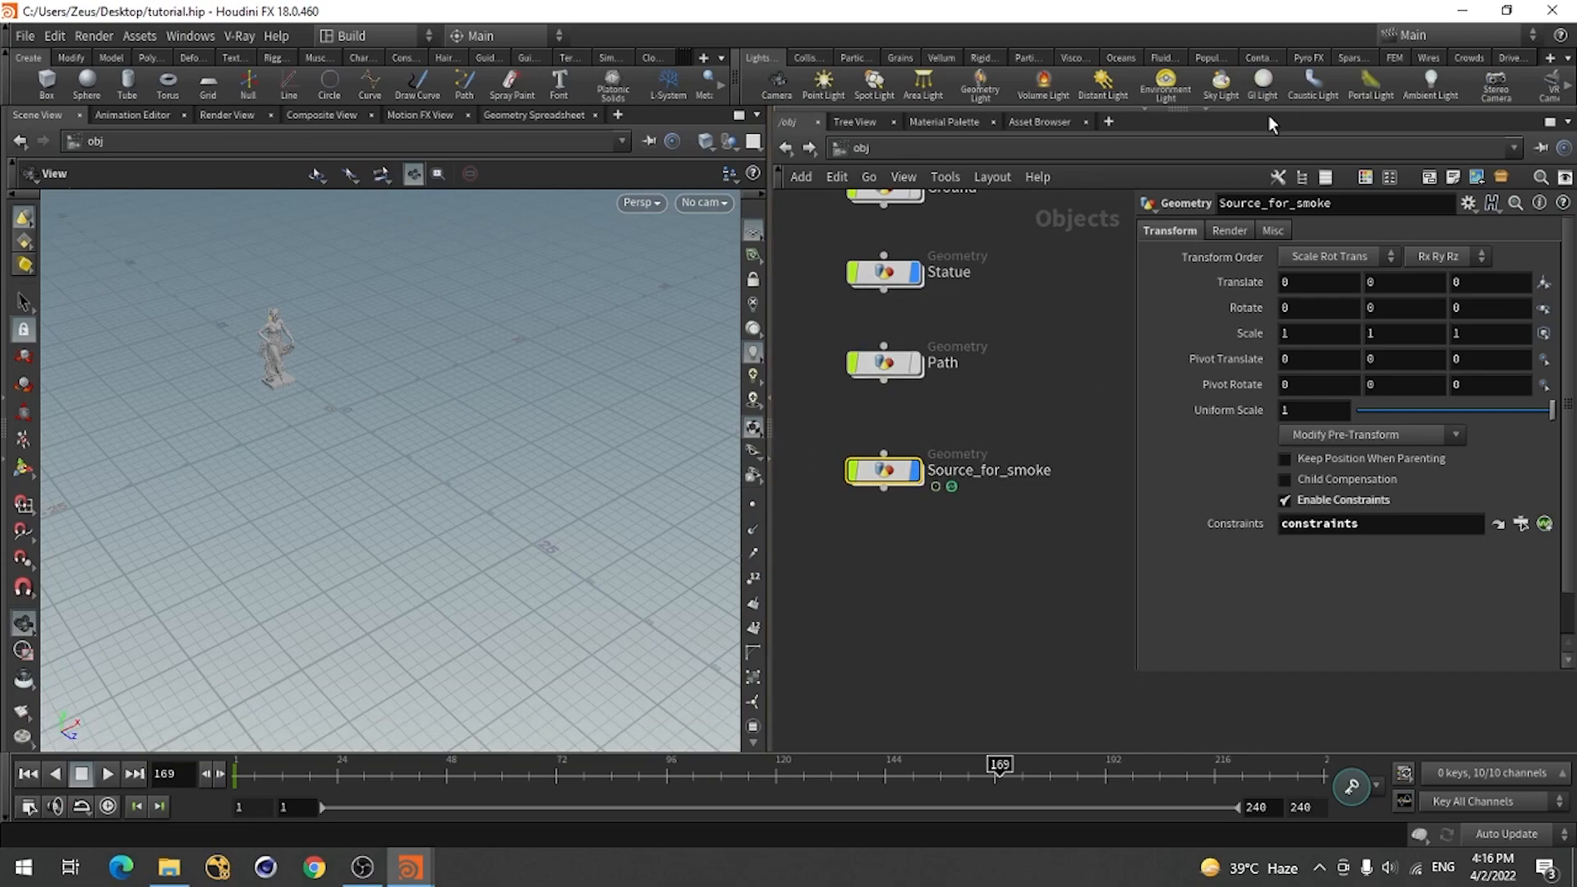
{"action": "left_click", "coordinate": [1309, 59]}
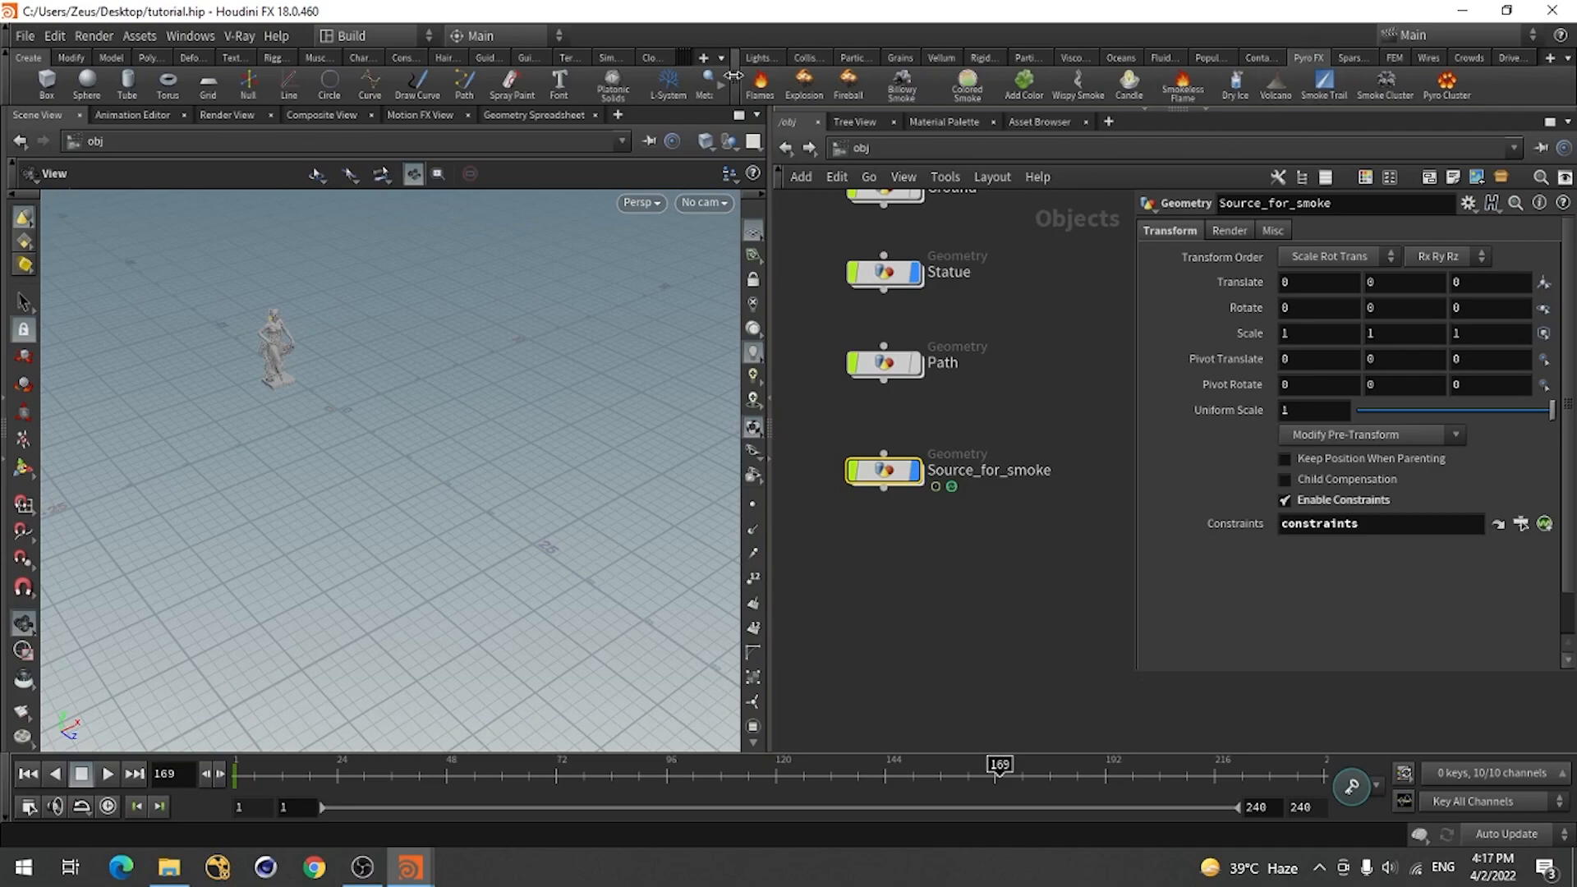
{"action": "left_click", "coordinate": [1349, 59]}
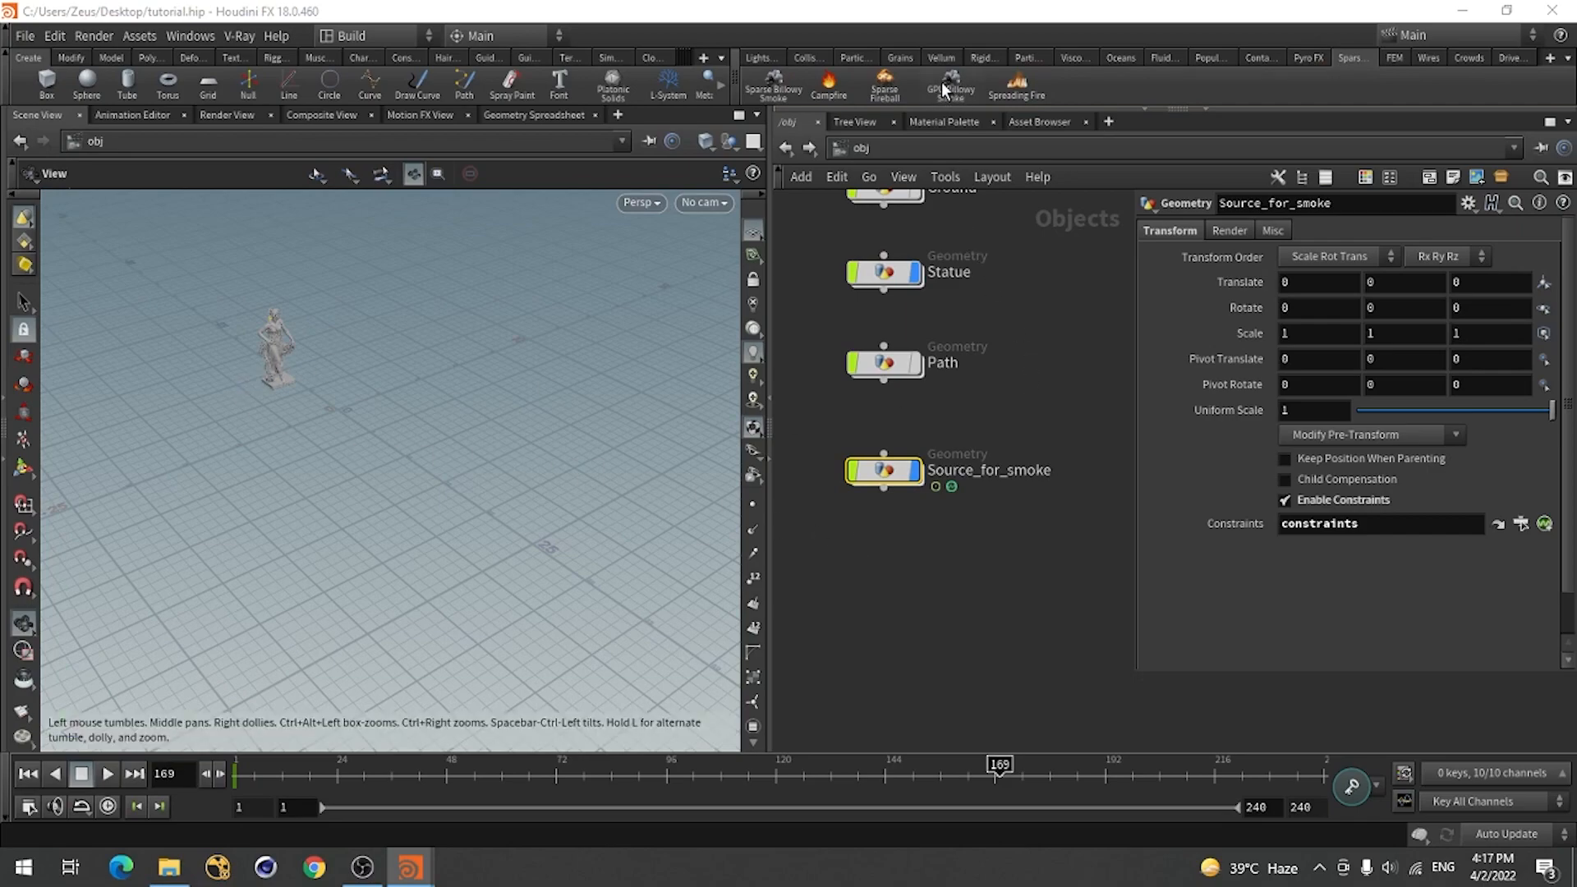
{"action": "left_click", "coordinate": [774, 84]}
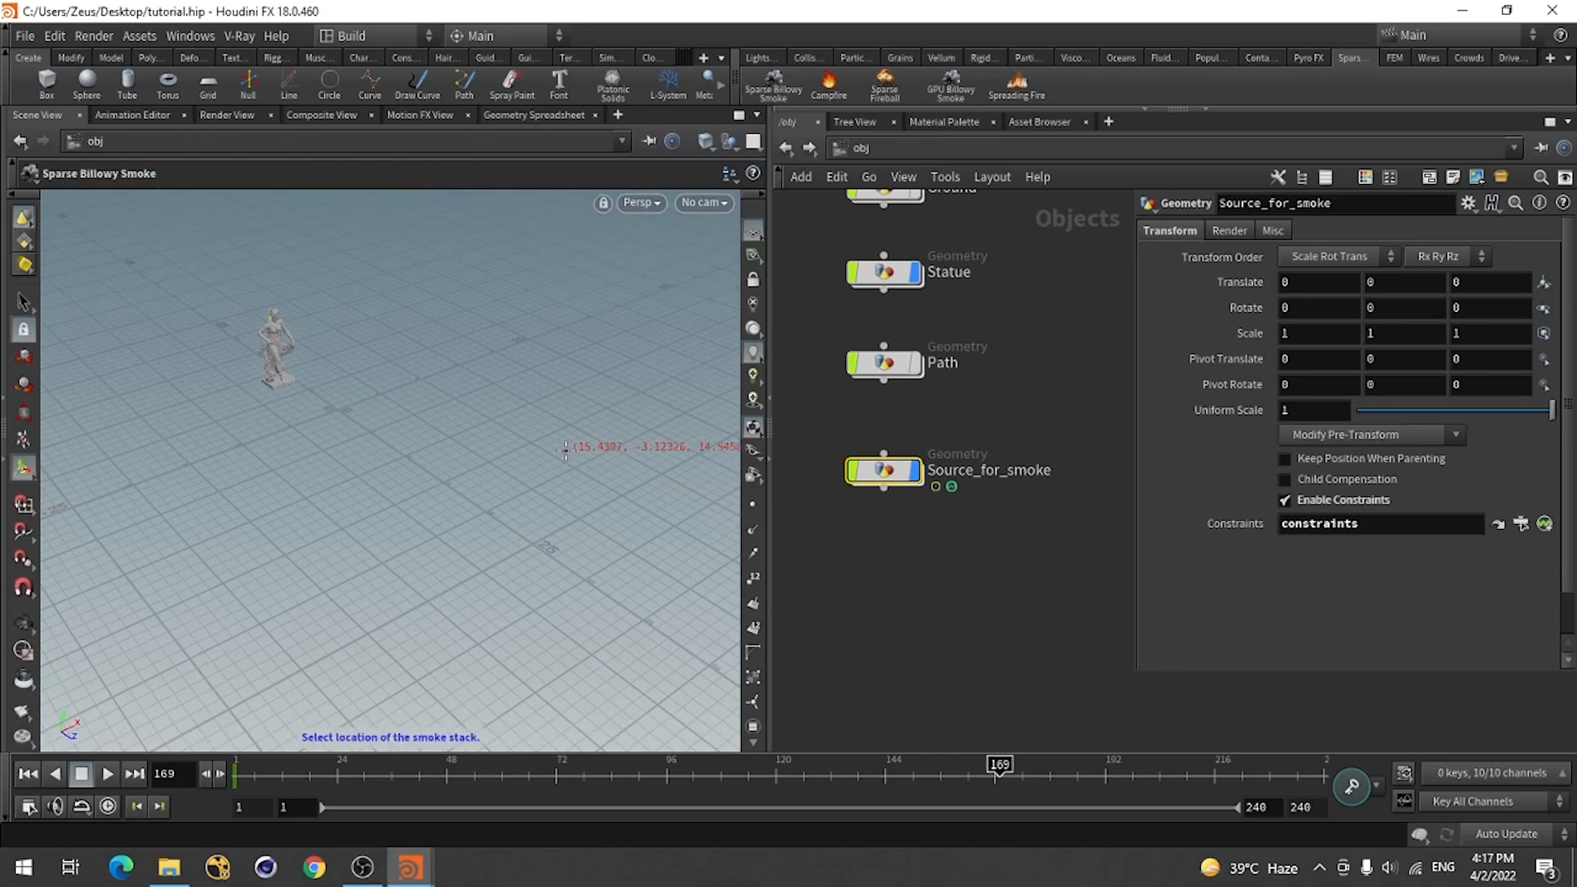
{"action": "left_click", "coordinate": [527, 631]}
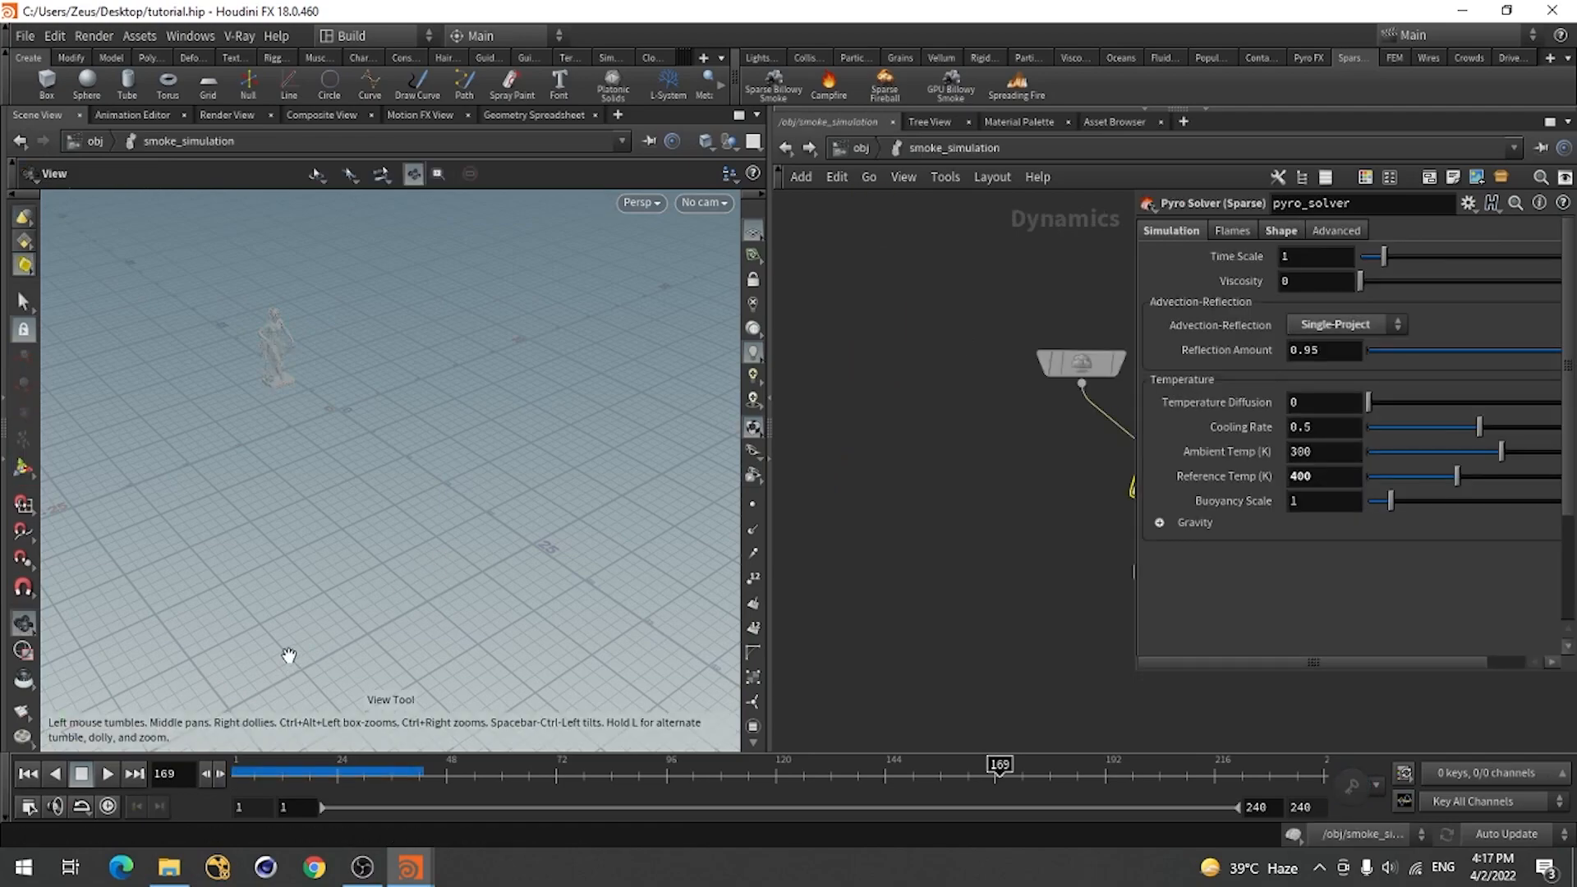
Rewind the timeline to frame 1 and return from the smoke simulation network to the object level.
{"action": "key", "text": "ctrl+Up"}
{"action": "scroll", "coordinate": [864, 530], "scroll_direction": "down", "scroll_amount": 5}
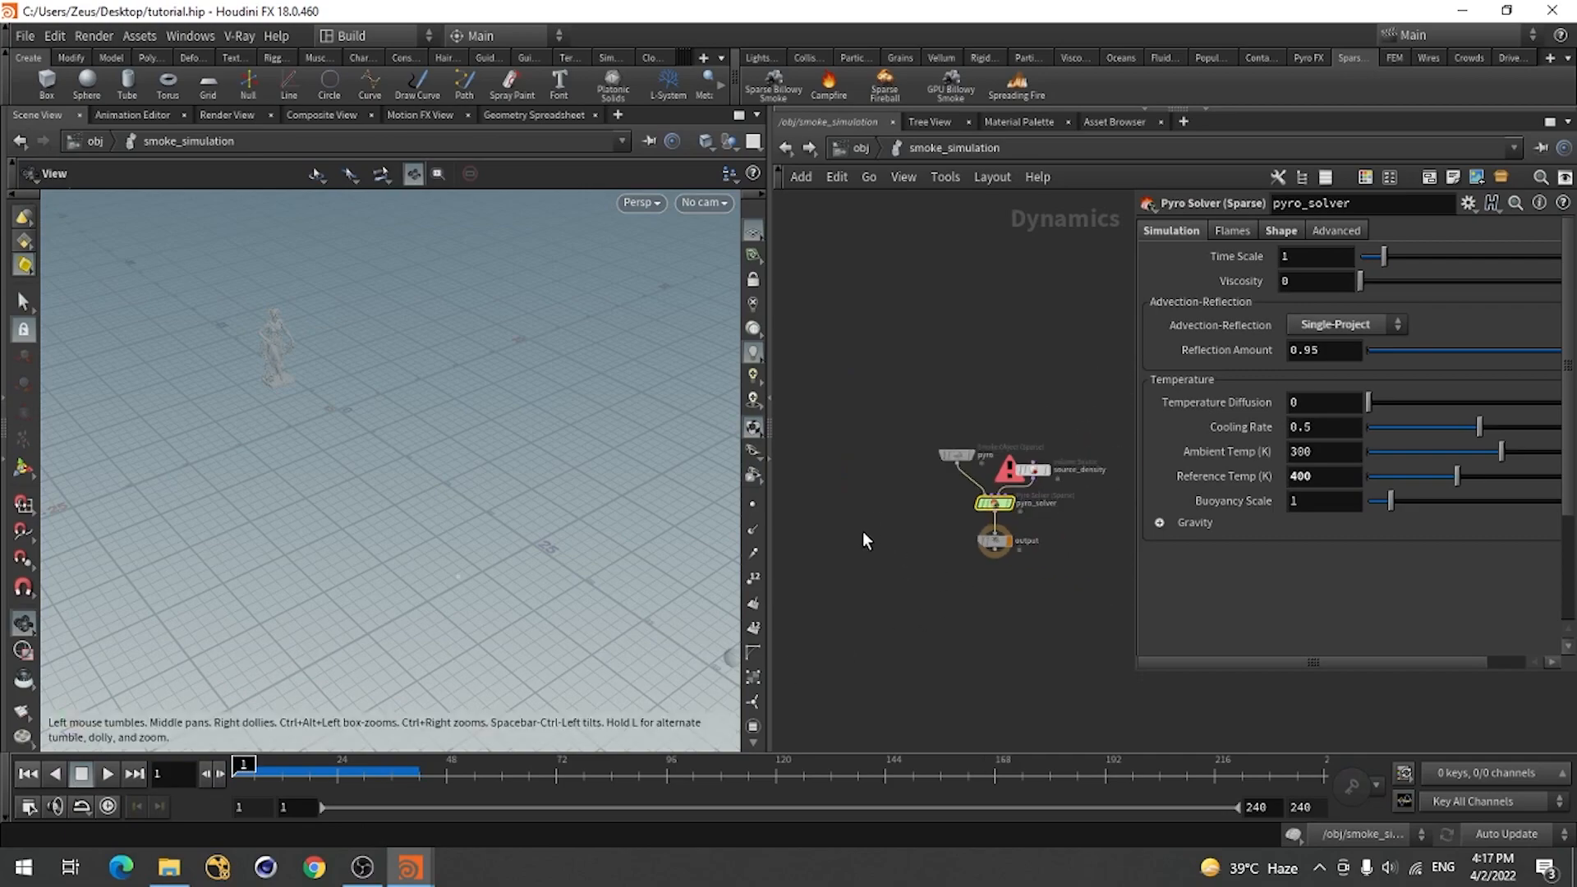
{"action": "scroll", "coordinate": [1035, 504], "scroll_direction": "up", "scroll_amount": 4}
{"action": "left_click", "coordinate": [789, 148]}
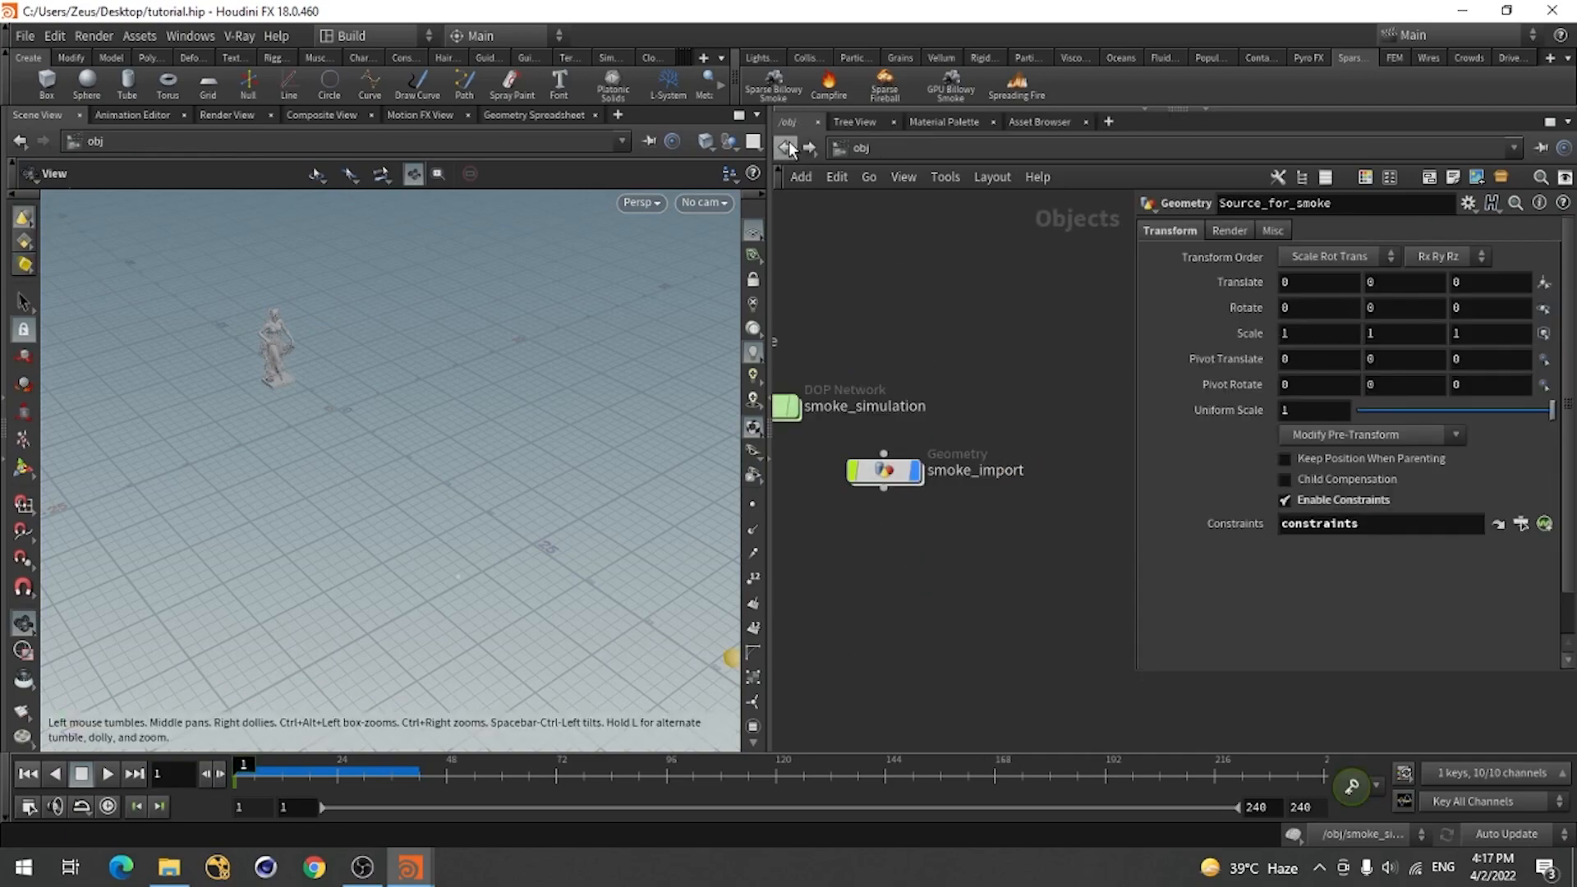
{"action": "scroll", "coordinate": [967, 578], "scroll_direction": "down", "scroll_amount": 4}
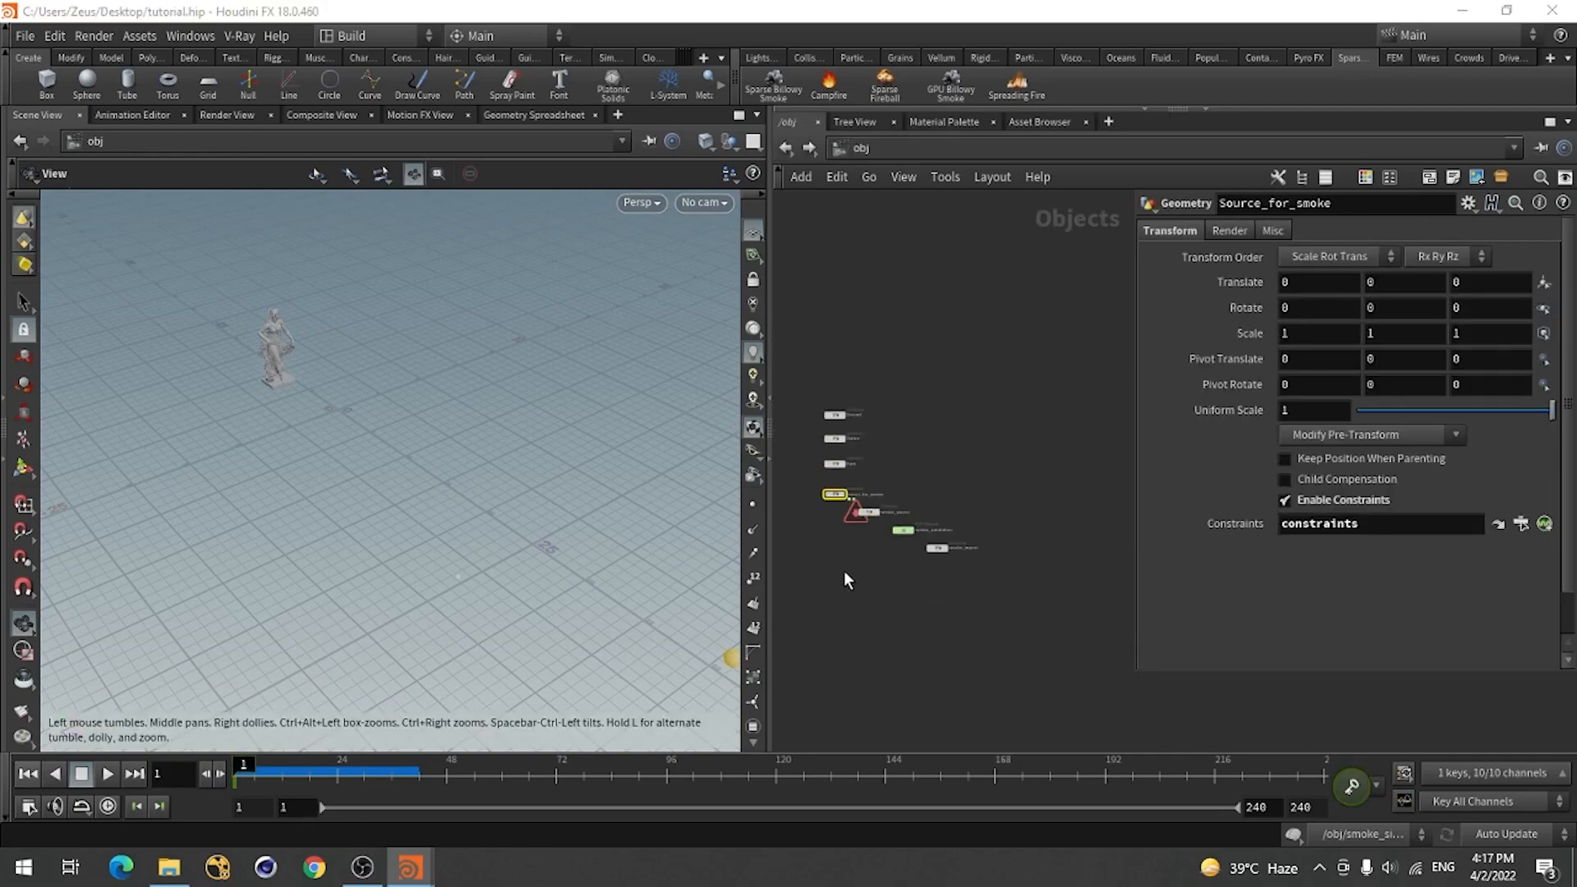
Lay out all object nodes automatically, and spread the Source_for_smoke, smoke_source, smoke_simulation and smoke_import nodes apart in the network.
{"action": "scroll", "coordinate": [854, 579], "scroll_direction": "up", "scroll_amount": 3}
{"action": "key", "text": "l"}
{"action": "scroll", "coordinate": [932, 513], "scroll_direction": "down", "scroll_amount": 3}
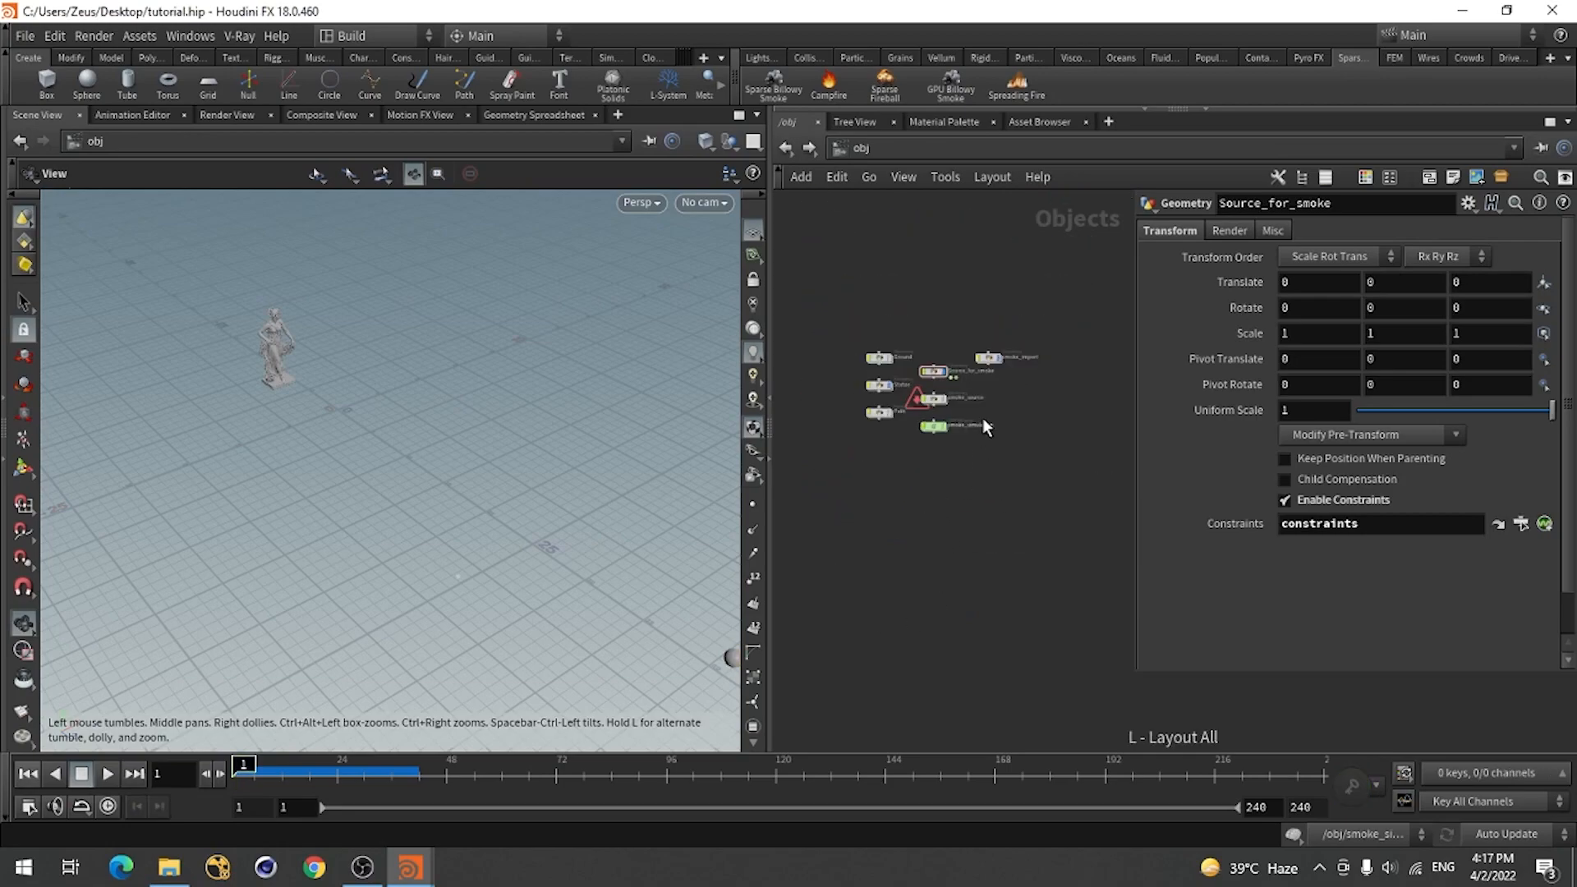
{"action": "scroll", "coordinate": [952, 394], "scroll_direction": "up", "scroll_amount": 4}
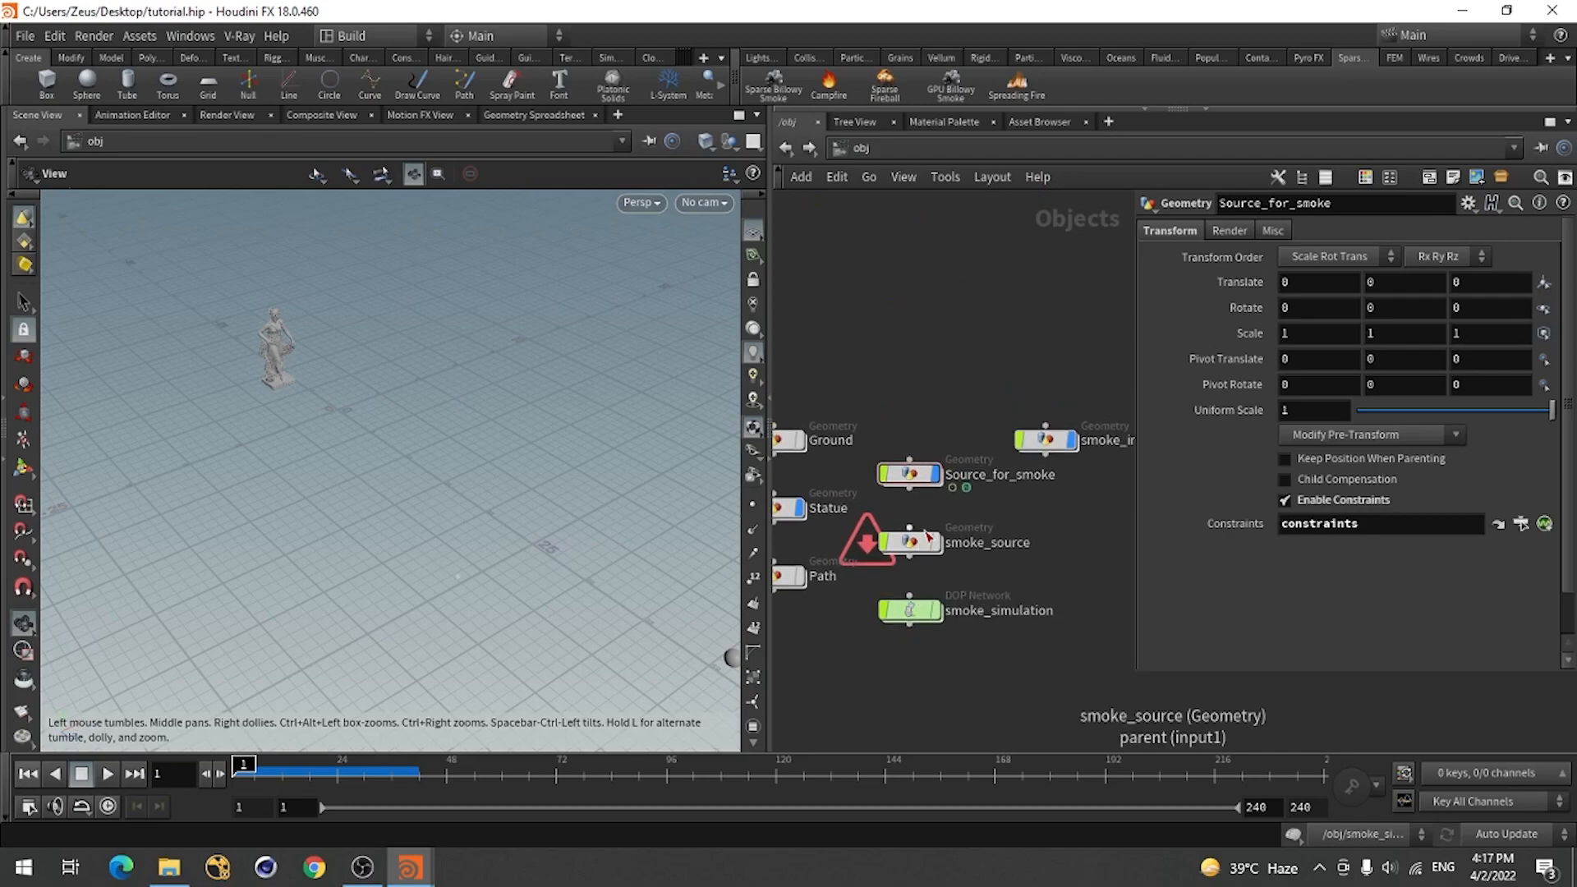
{"action": "scroll", "coordinate": [931, 537], "scroll_direction": "down", "scroll_amount": 3}
{"action": "scroll", "coordinate": [931, 537], "scroll_direction": "up", "scroll_amount": 3}
{"action": "left_click_drag", "start_coordinate": [942, 478], "coordinate": [1063, 520]}
{"action": "left_click_drag", "start_coordinate": [824, 505], "coordinate": [838, 357]}
{"action": "left_click_drag", "start_coordinate": [844, 564], "coordinate": [871, 488]}
{"action": "scroll", "coordinate": [909, 573], "scroll_direction": "down", "scroll_amount": 1}
{"action": "scroll", "coordinate": [824, 524], "scroll_direction": "up", "scroll_amount": 2}
Open the smoke_source network and delete its smoke_base sphere node.
{"action": "double_click", "coordinate": [917, 503]}
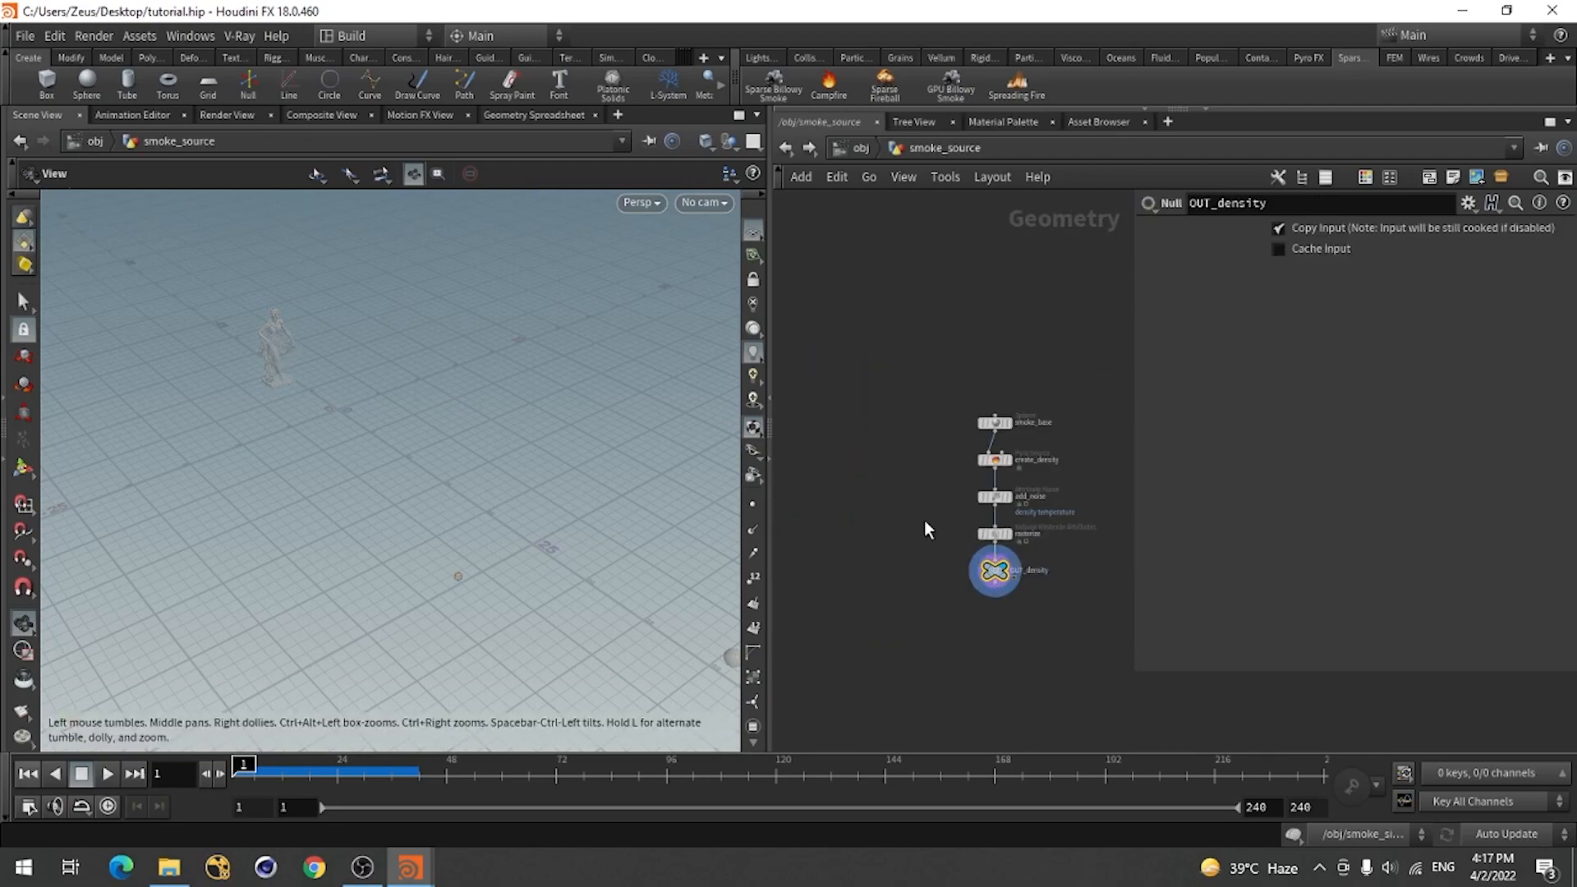
{"action": "middle_click_drag", "start_coordinate": [1019, 377], "coordinate": [1068, 503]}
{"action": "left_click_drag", "start_coordinate": [922, 480], "coordinate": [894, 430]}
{"action": "left_click", "coordinate": [891, 426]}
{"action": "key", "text": "Delete"}
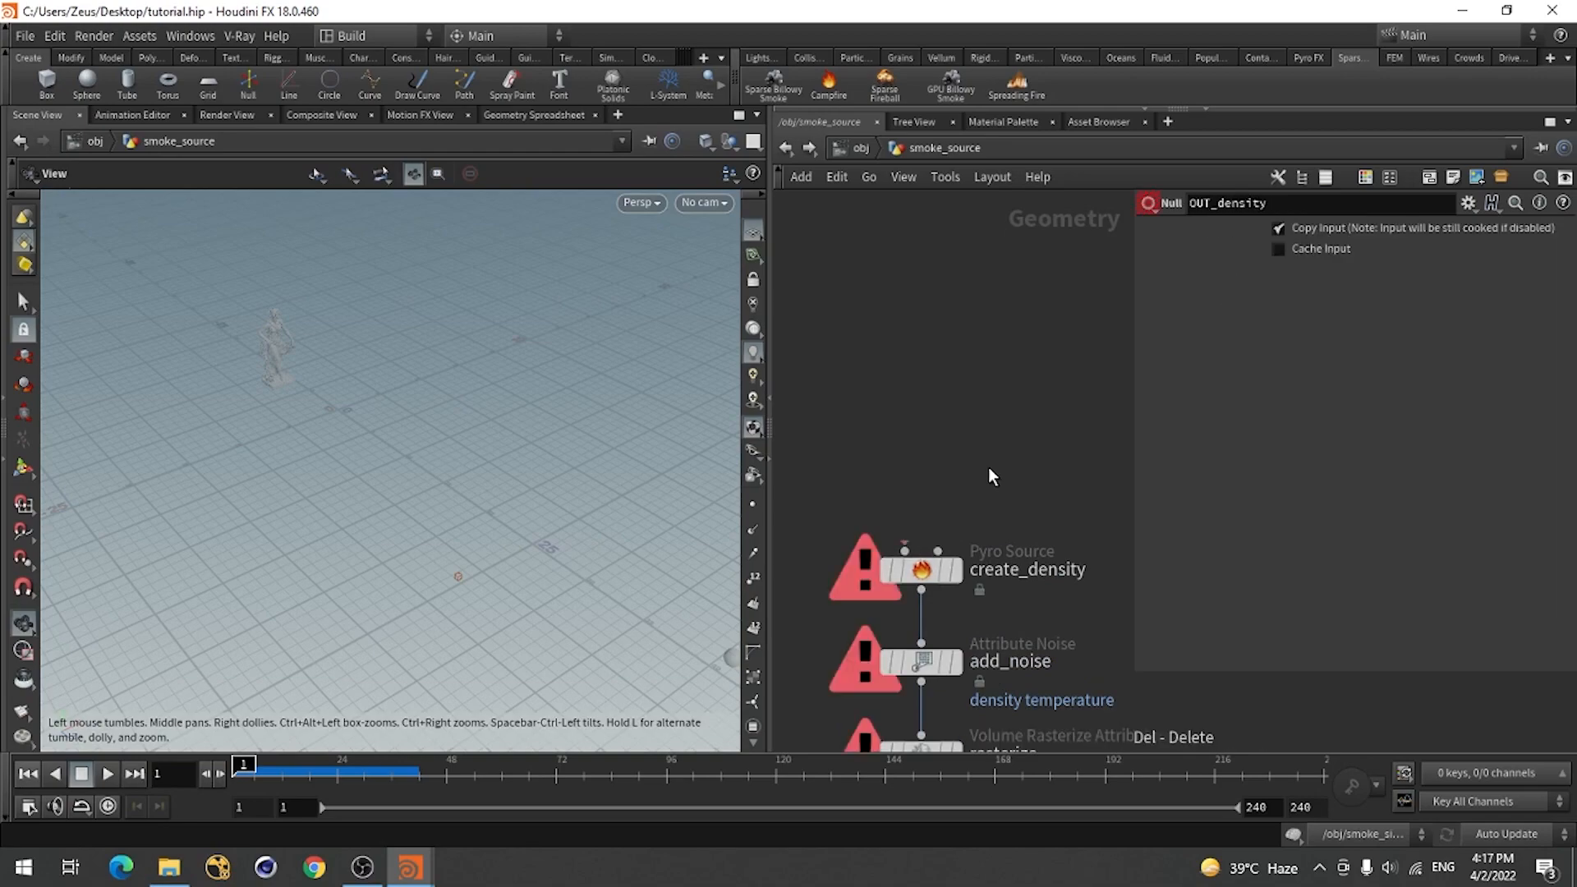
Add an Object Merge node above create_density and connect it to that node's first input.
{"action": "key", "text": "Tab"}
{"action": "type", "text": "obj"}
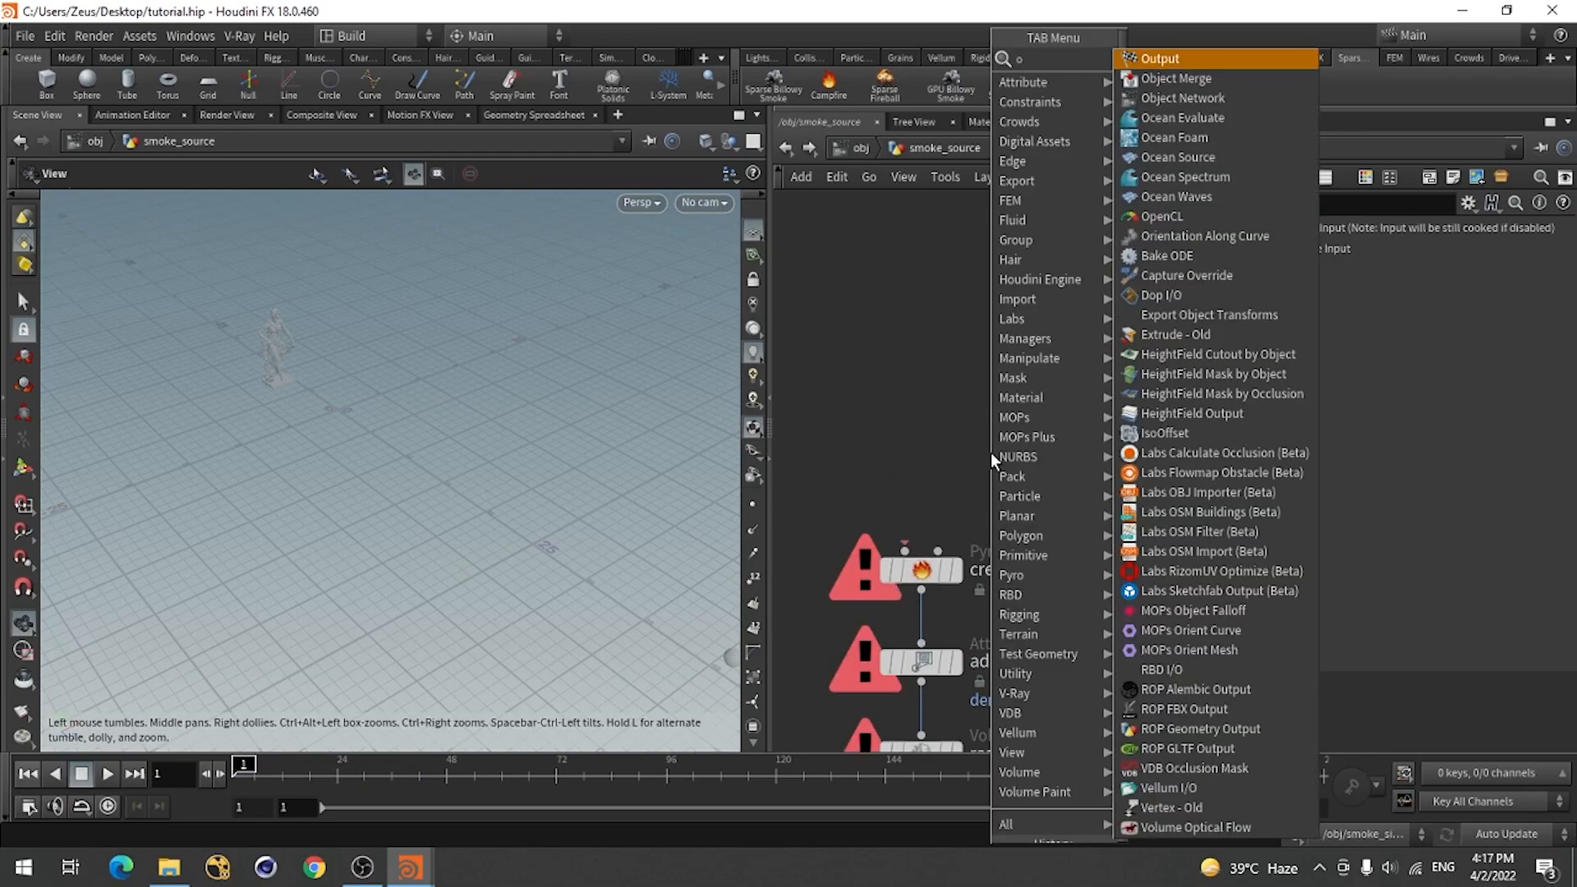
{"action": "left_click", "coordinate": [1194, 56]}
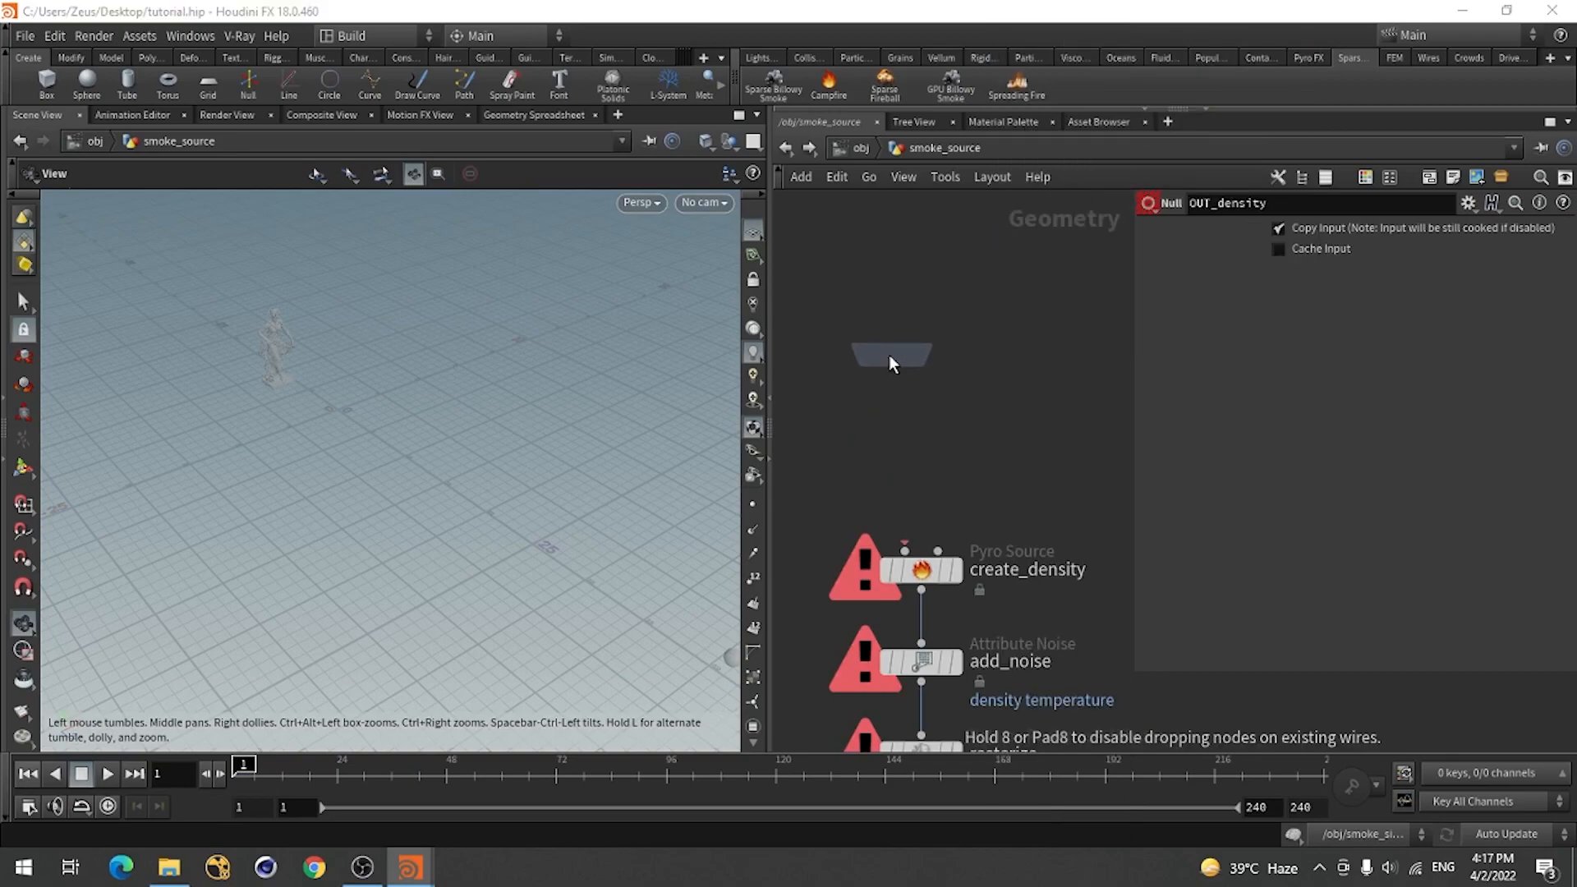
{"action": "left_click", "coordinate": [892, 354]}
{"action": "left_click", "coordinate": [889, 374]}
{"action": "left_click", "coordinate": [904, 550]}
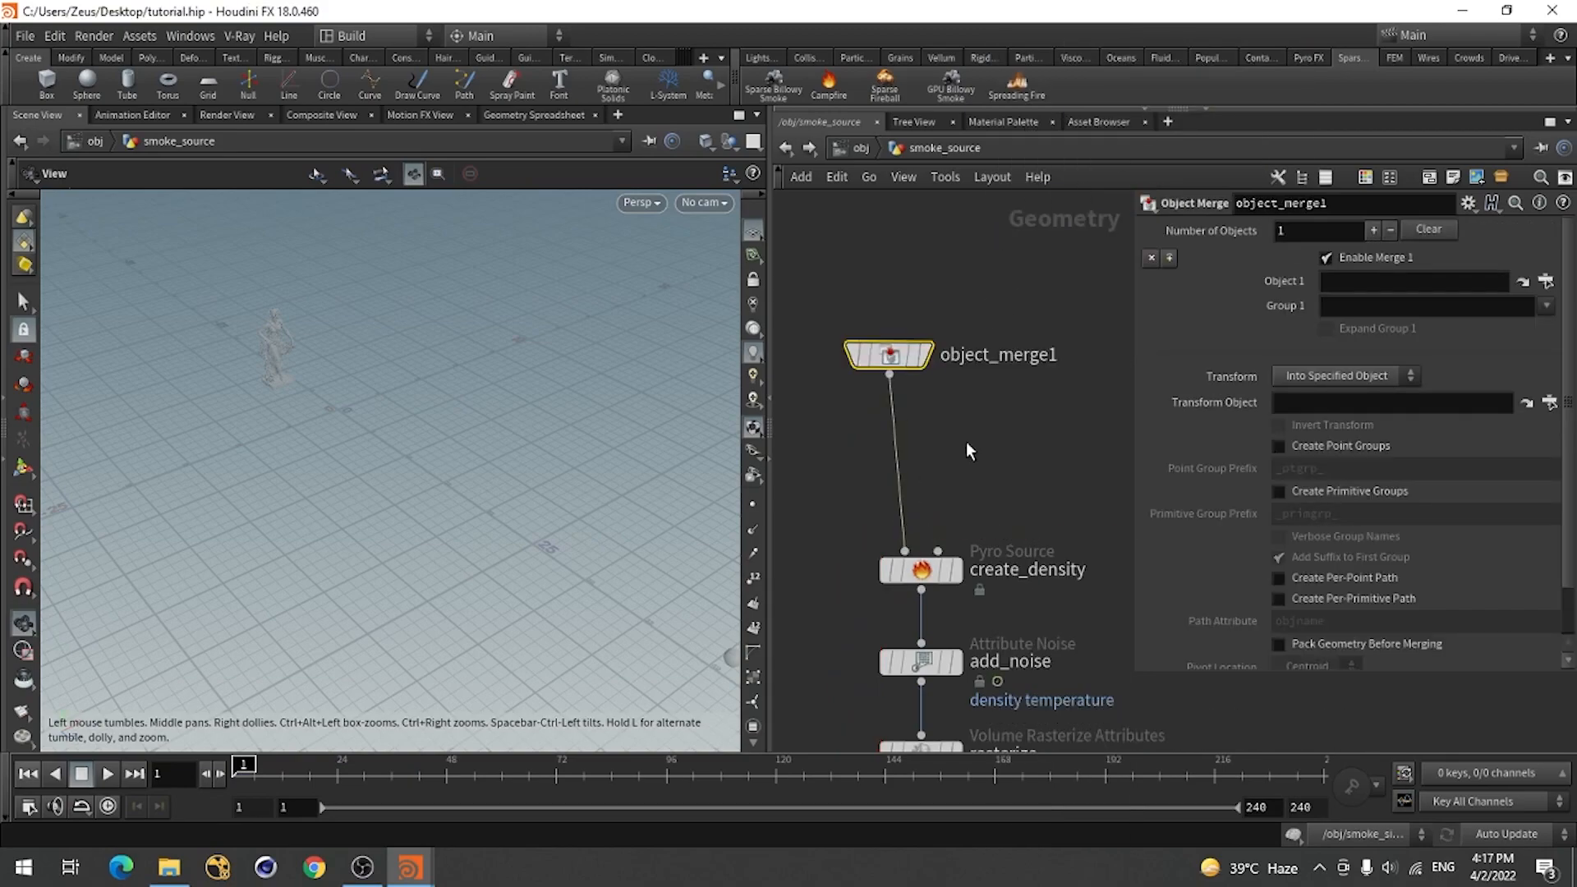
{"action": "scroll", "coordinate": [911, 492], "scroll_direction": "down", "scroll_amount": 3}
{"action": "scroll", "coordinate": [940, 450], "scroll_direction": "up", "scroll_amount": 4}
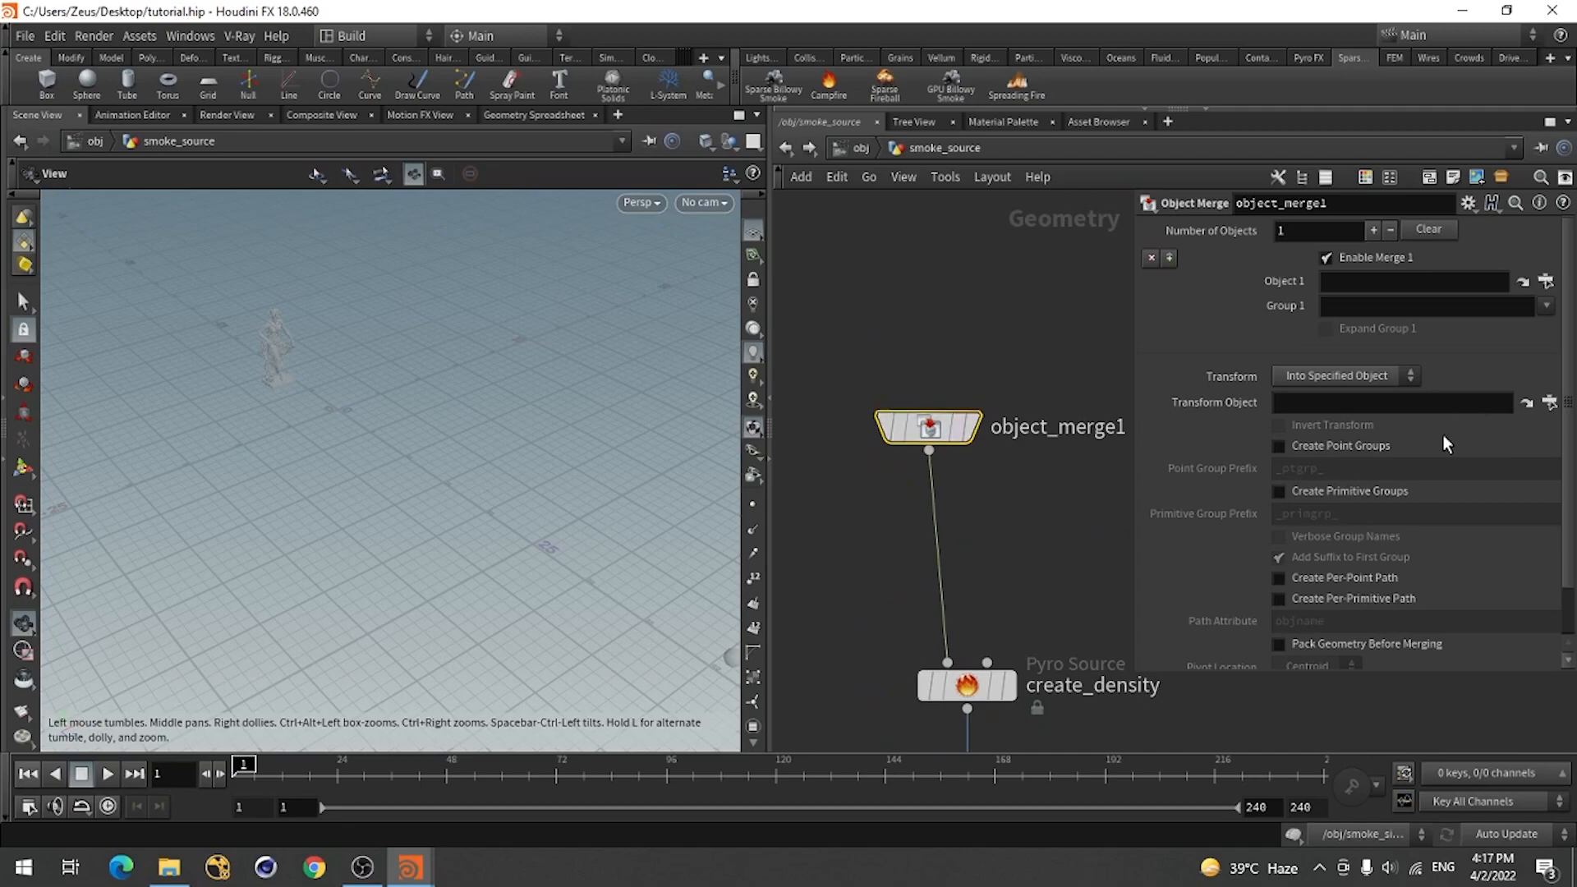
Set the Object Merge node's Object 1 to /obj/Source_for_smoke.
{"action": "left_click", "coordinate": [1544, 281]}
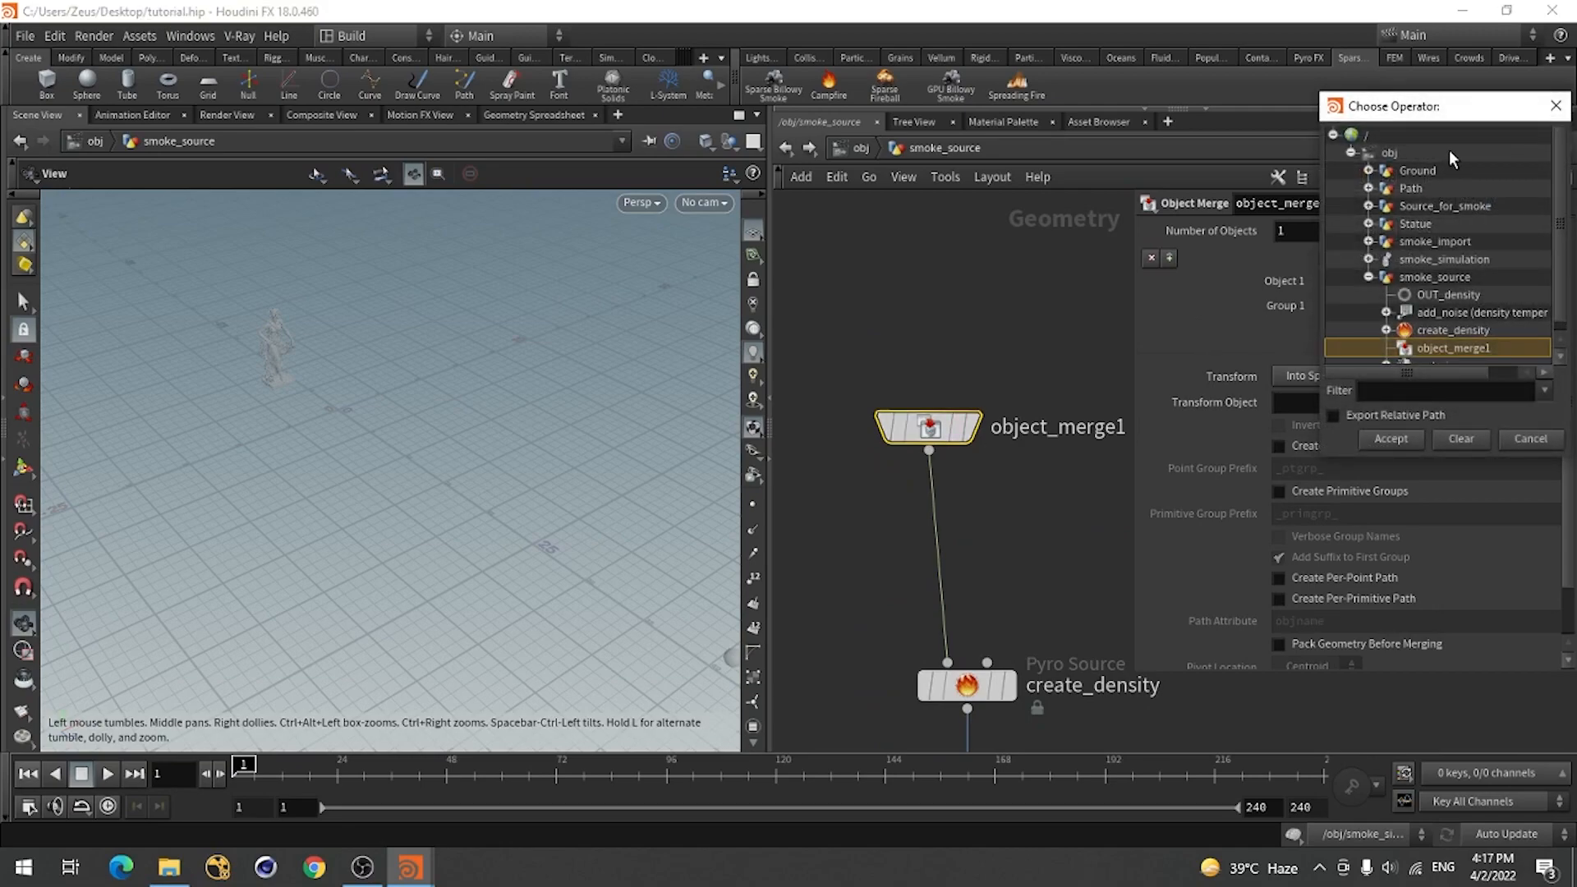
{"action": "left_click_drag", "start_coordinate": [1460, 110], "coordinate": [1212, 114]}
{"action": "left_click", "coordinate": [1195, 210]}
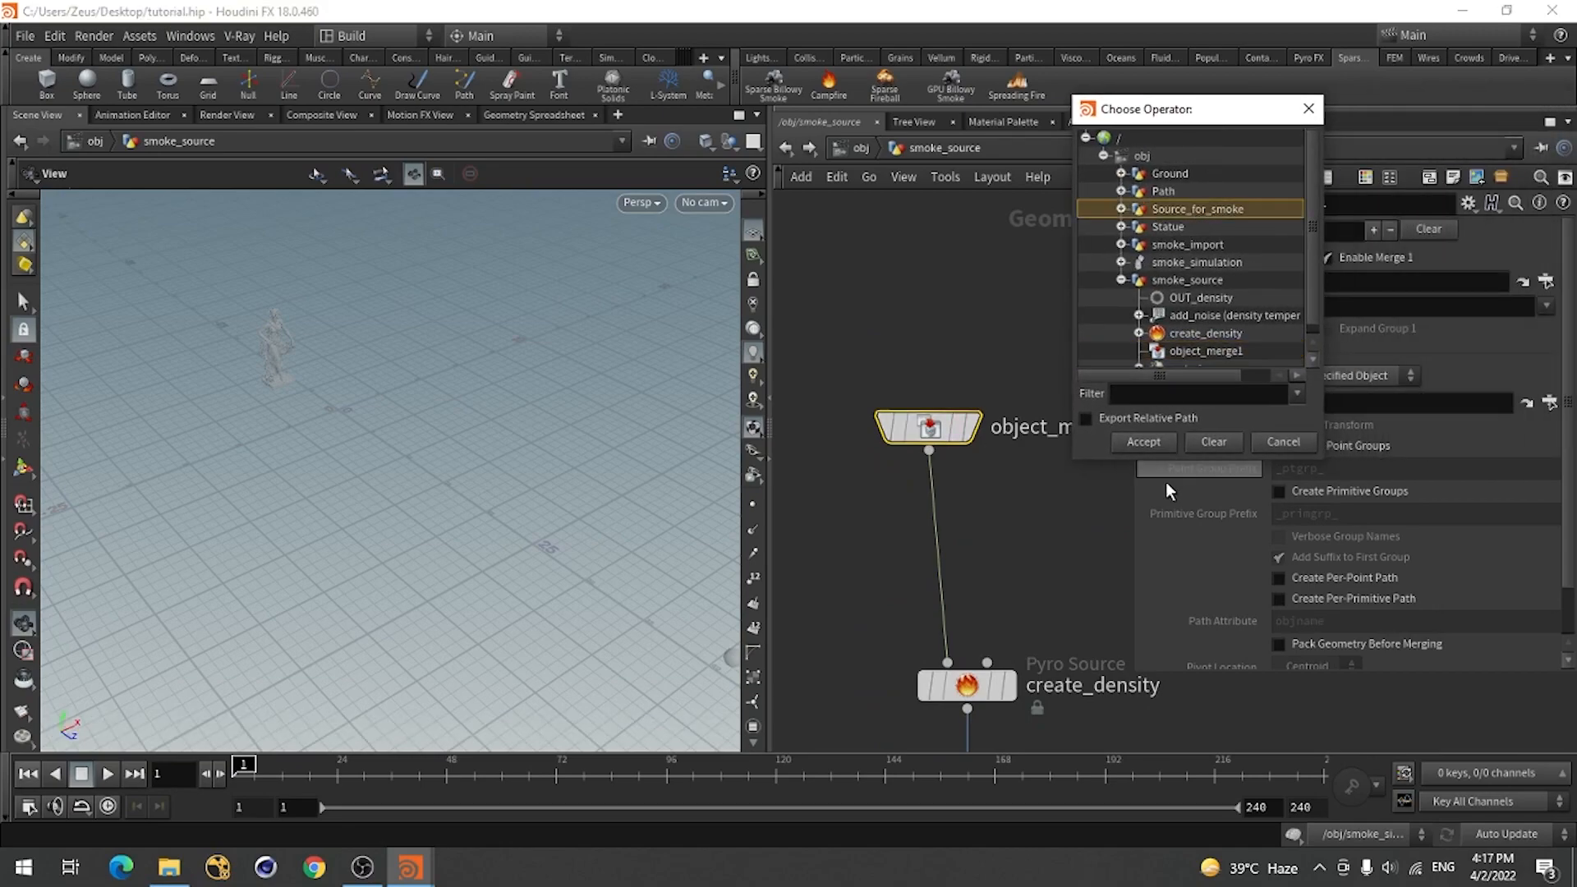
{"action": "left_click", "coordinate": [1142, 443]}
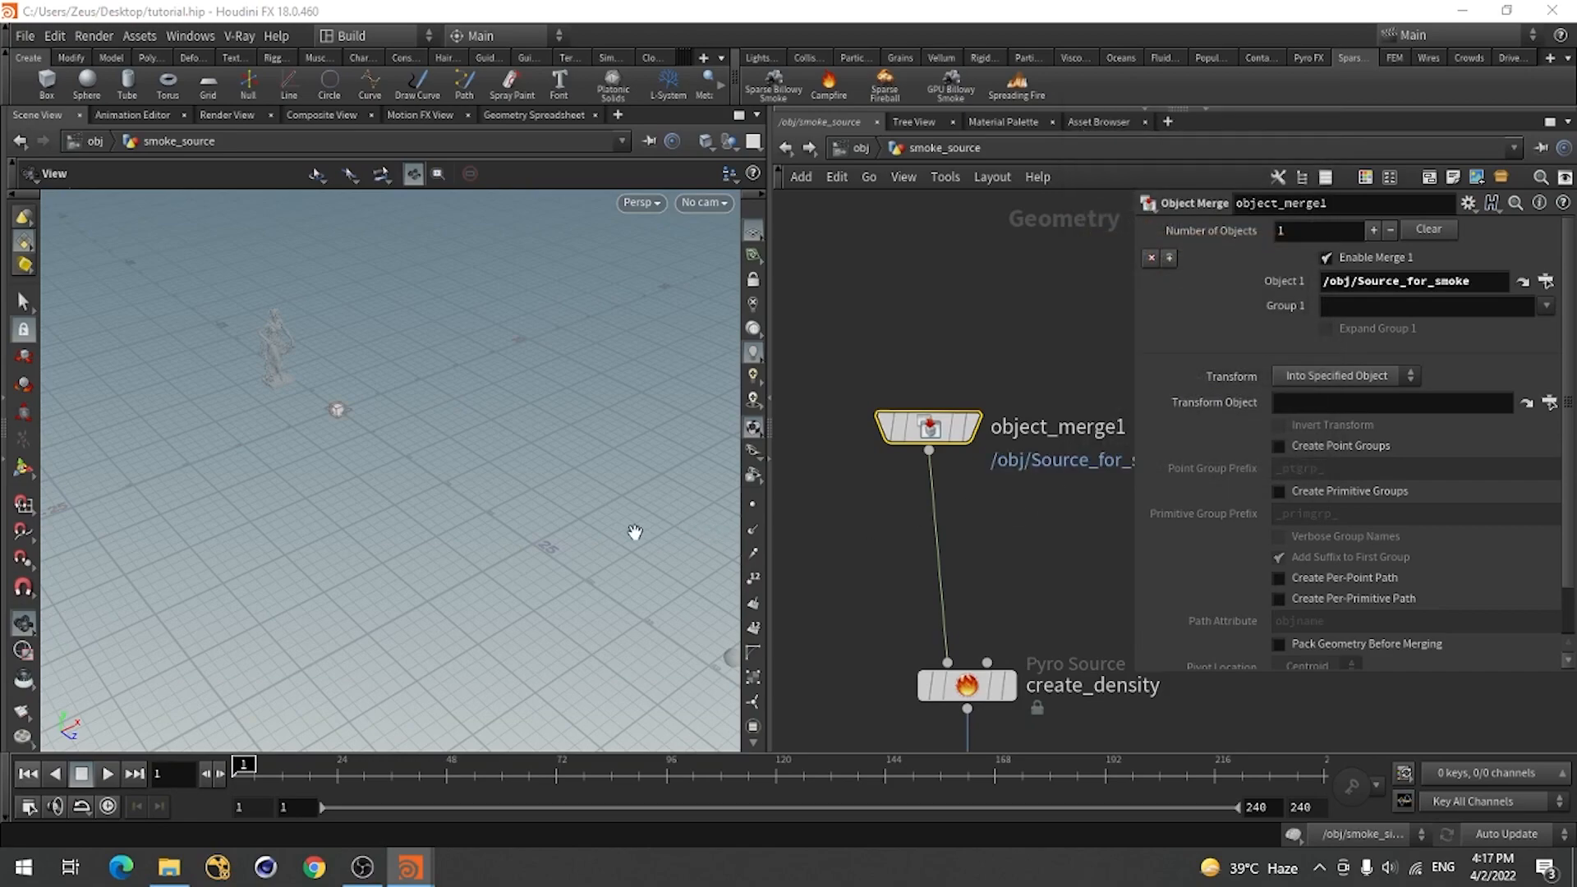
Play the animation briefly inside smoke_source and again at the object level to compare the merged source with the moving sphere.
{"action": "left_click_drag", "start_coordinate": [465, 548], "coordinate": [643, 552]}
{"action": "scroll", "coordinate": [938, 558], "scroll_direction": "down", "scroll_amount": 5}
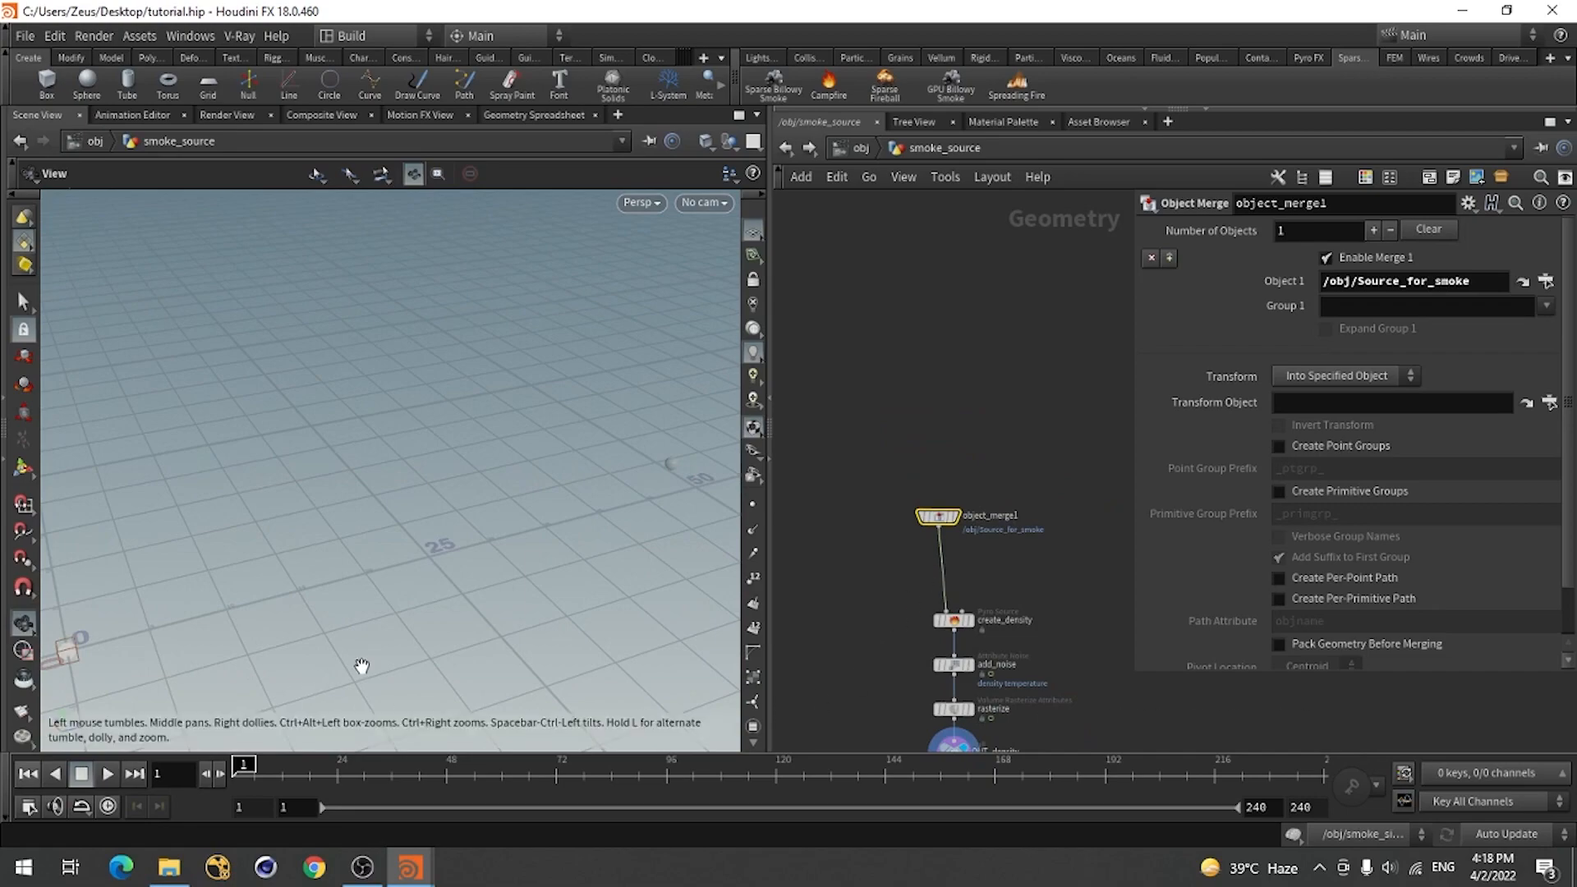
{"action": "left_click_drag", "start_coordinate": [473, 569], "coordinate": [441, 538]}
{"action": "left_click", "coordinate": [98, 778]}
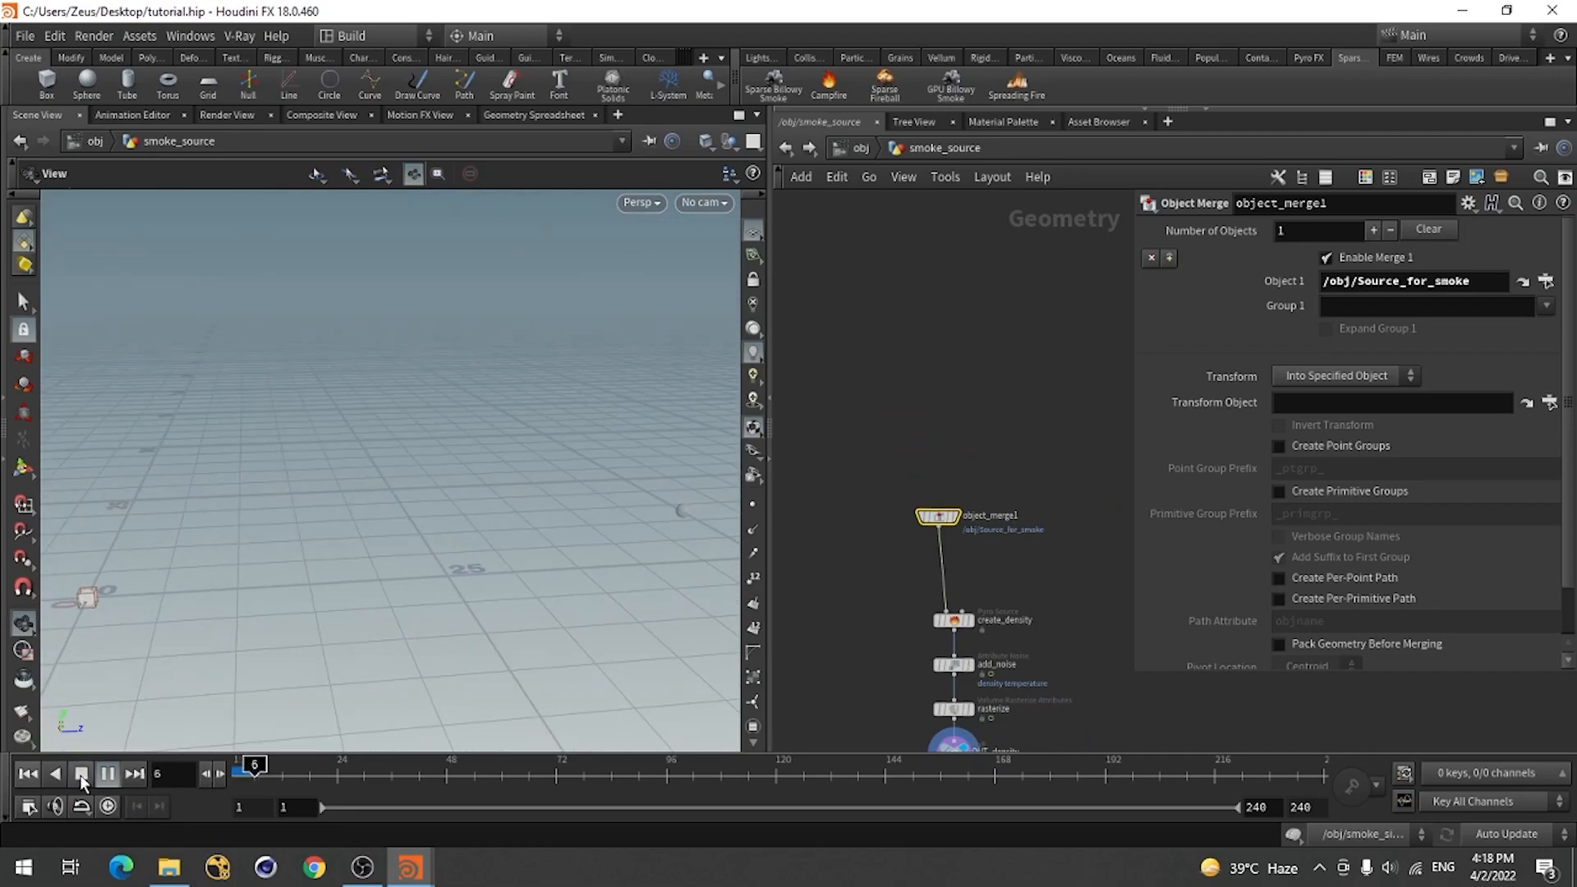
{"action": "left_click", "coordinate": [81, 774]}
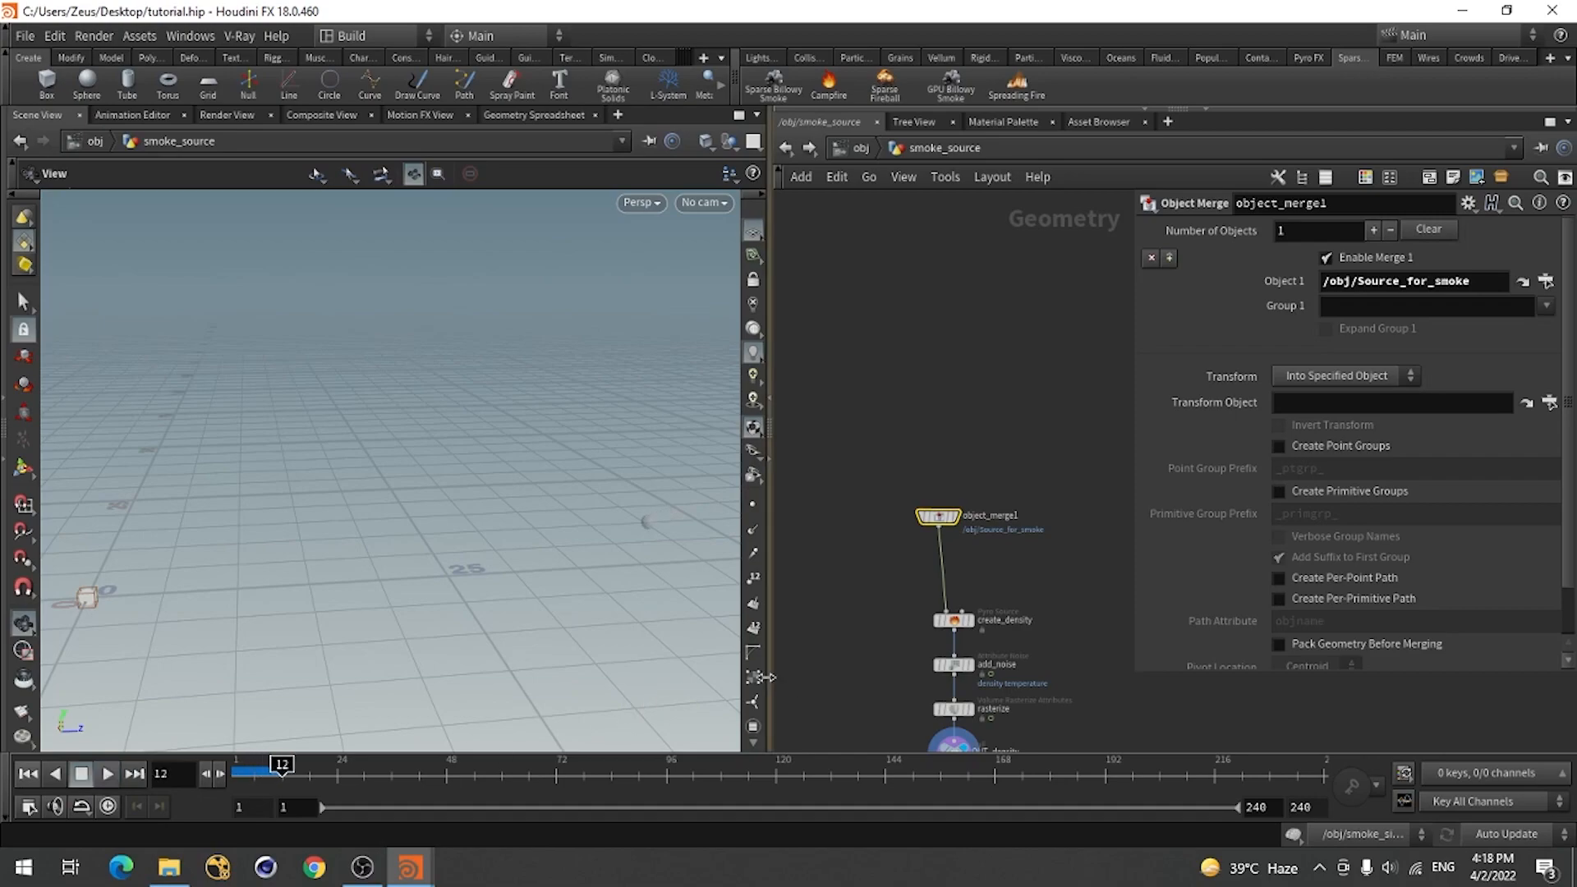
{"action": "left_click", "coordinate": [846, 150]}
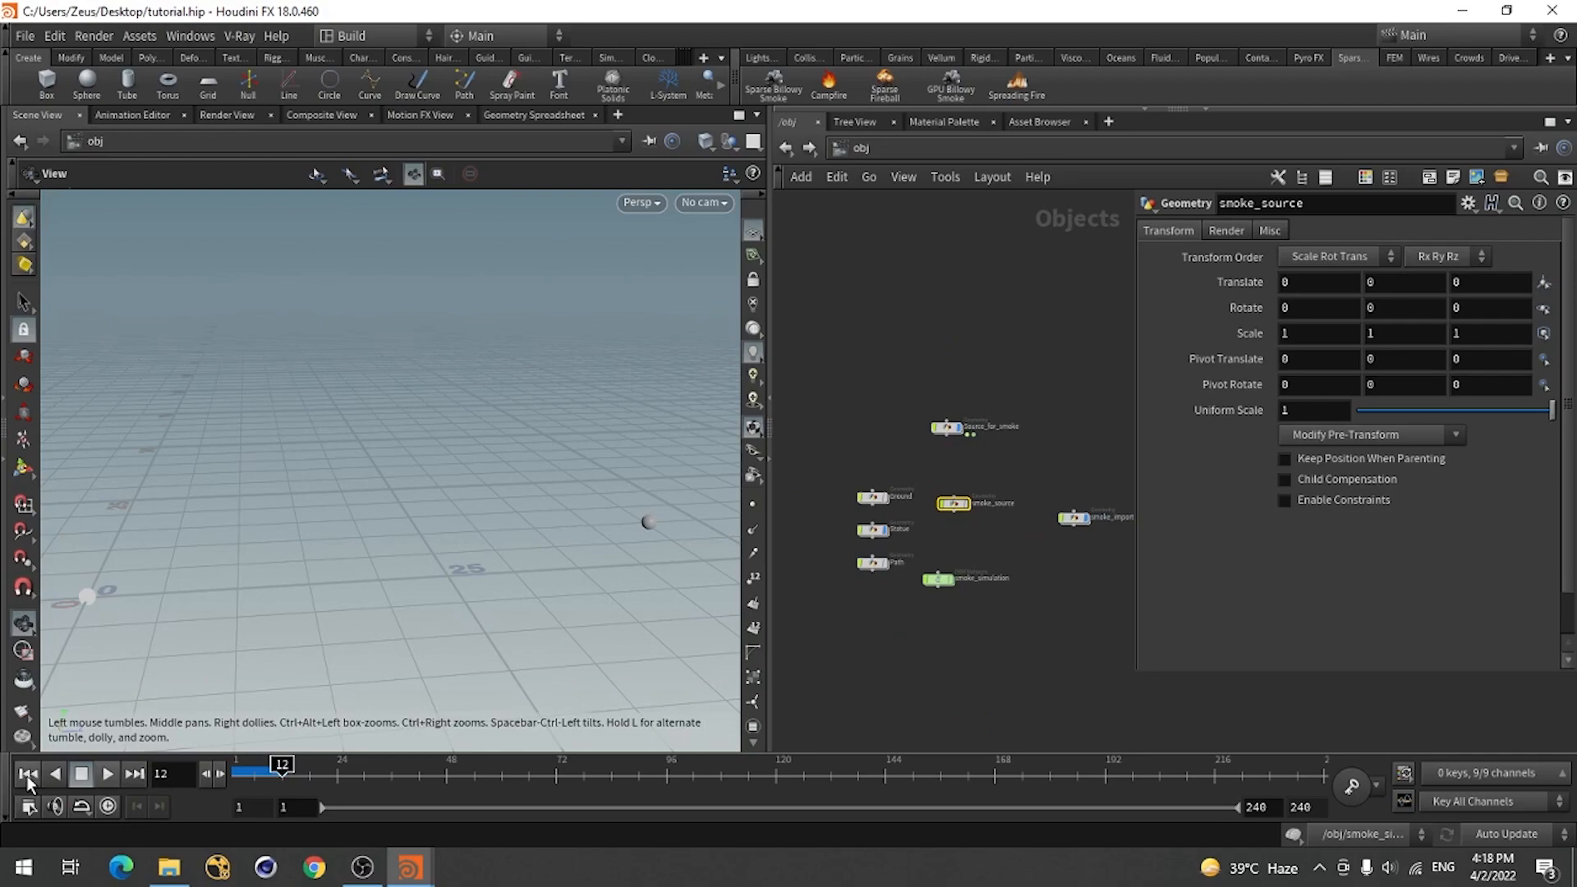
{"action": "left_click", "coordinate": [107, 773]}
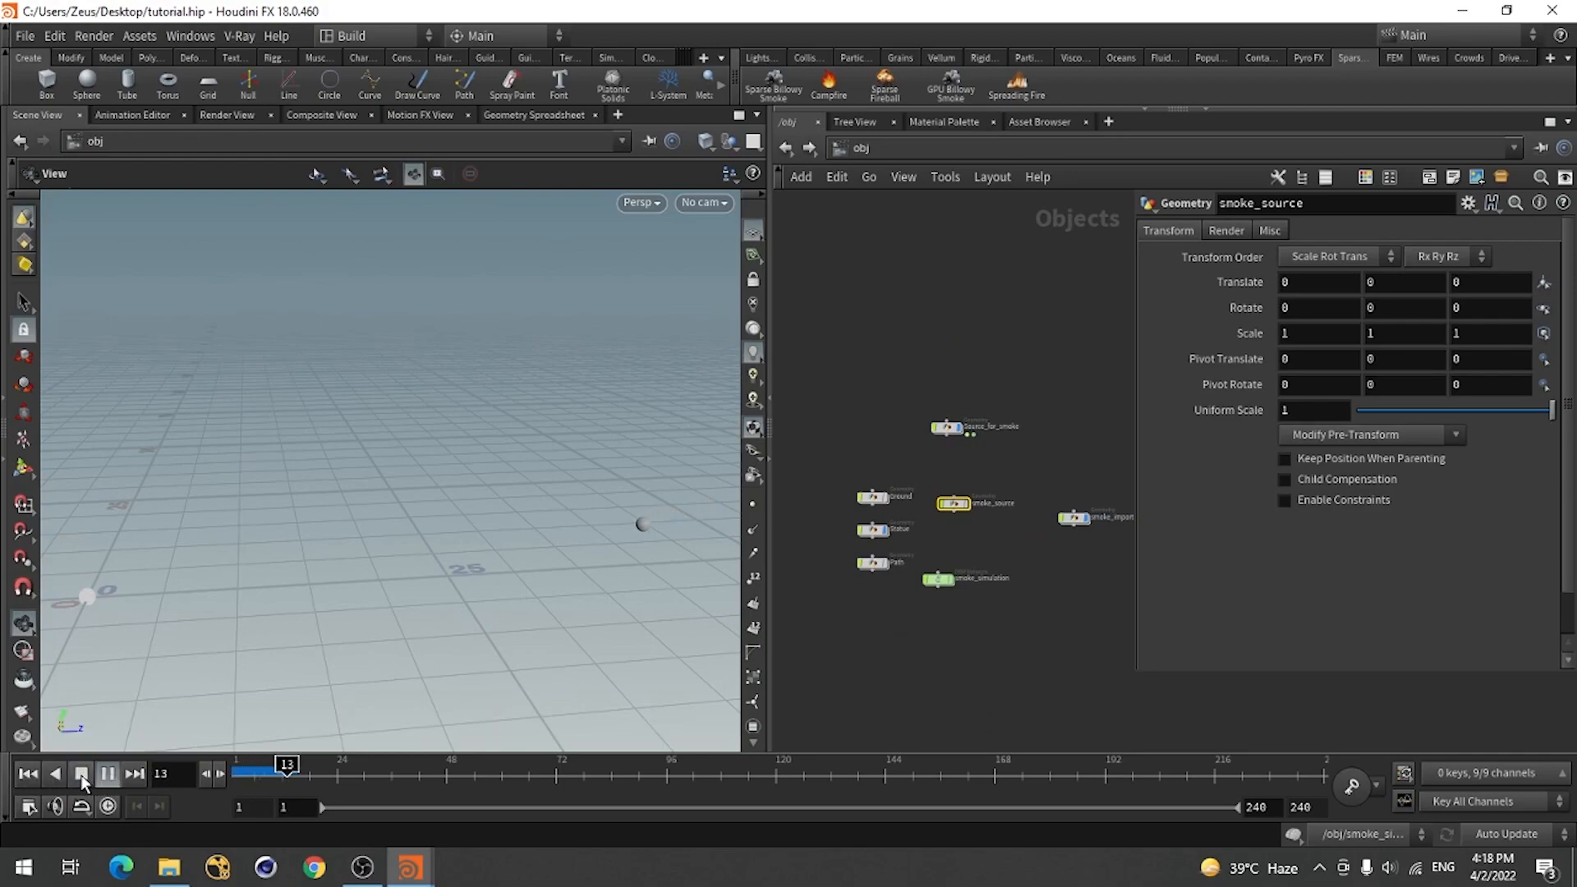
{"action": "left_click", "coordinate": [80, 774]}
Open the smoke_simulation network and examine the source_density node's SOP path and volume operations.
{"action": "scroll", "coordinate": [918, 509], "scroll_direction": "up", "scroll_amount": 3}
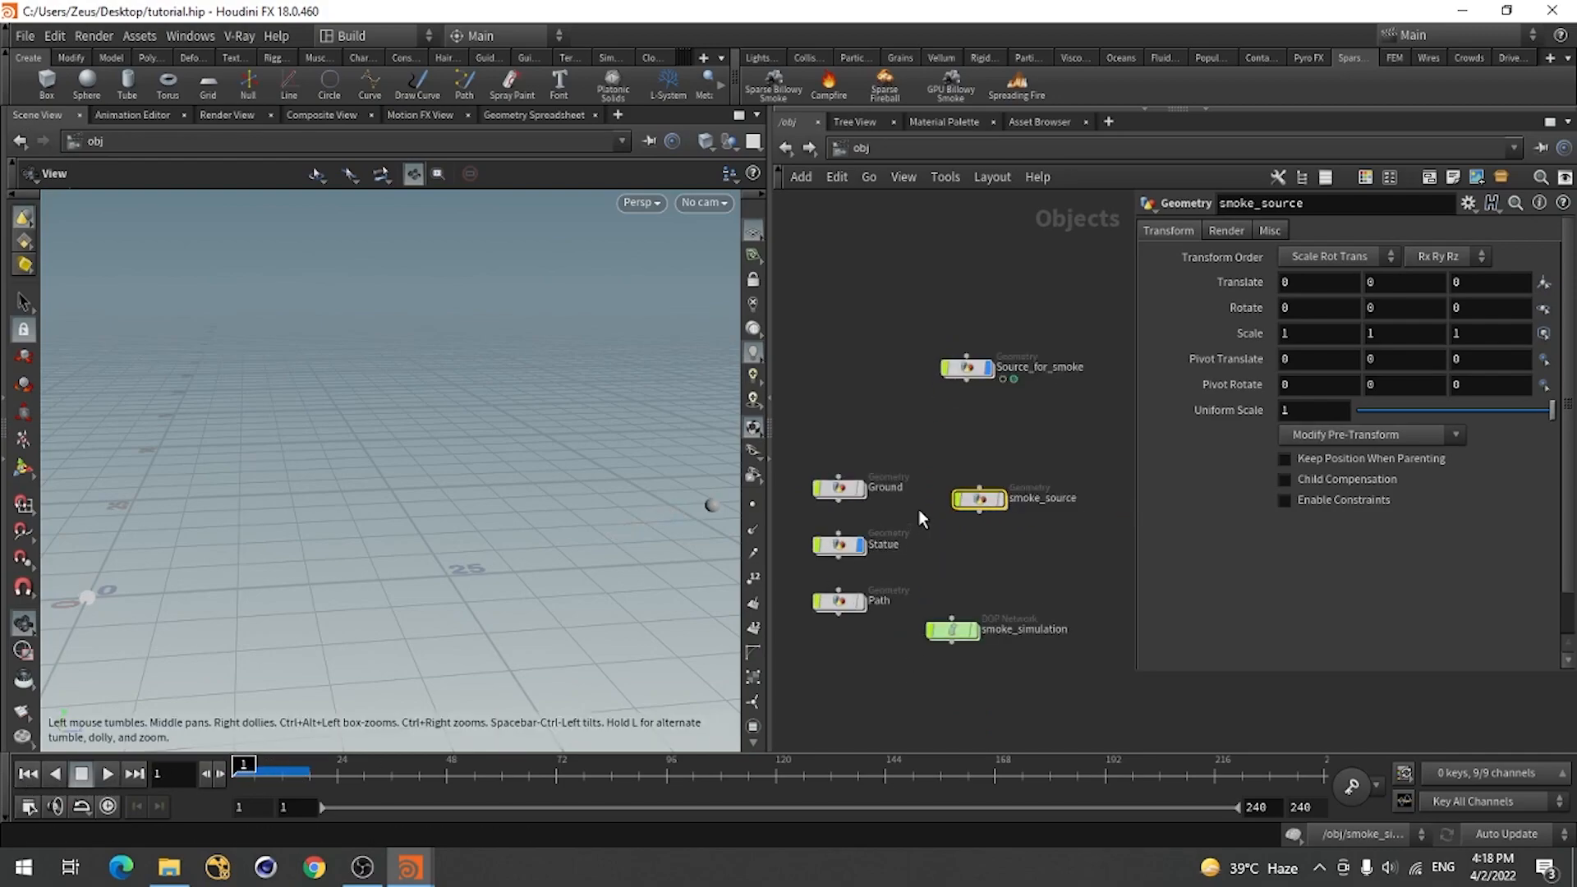
{"action": "scroll", "coordinate": [1008, 493], "scroll_direction": "up", "scroll_amount": 2}
{"action": "scroll", "coordinate": [953, 552], "scroll_direction": "down", "scroll_amount": 3}
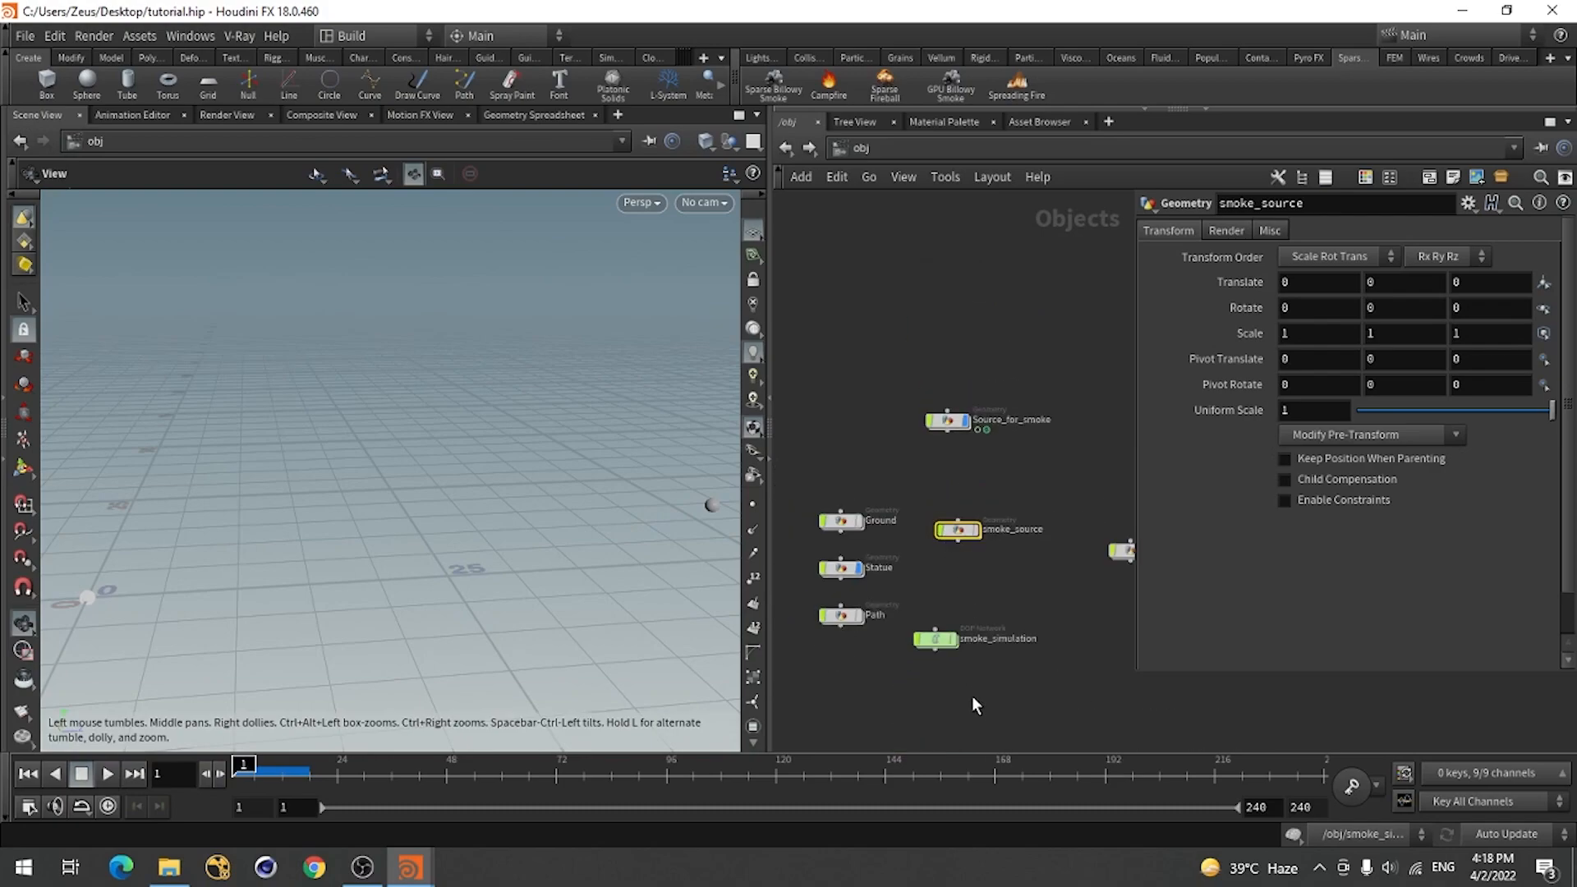
{"action": "double_click", "coordinate": [936, 639]}
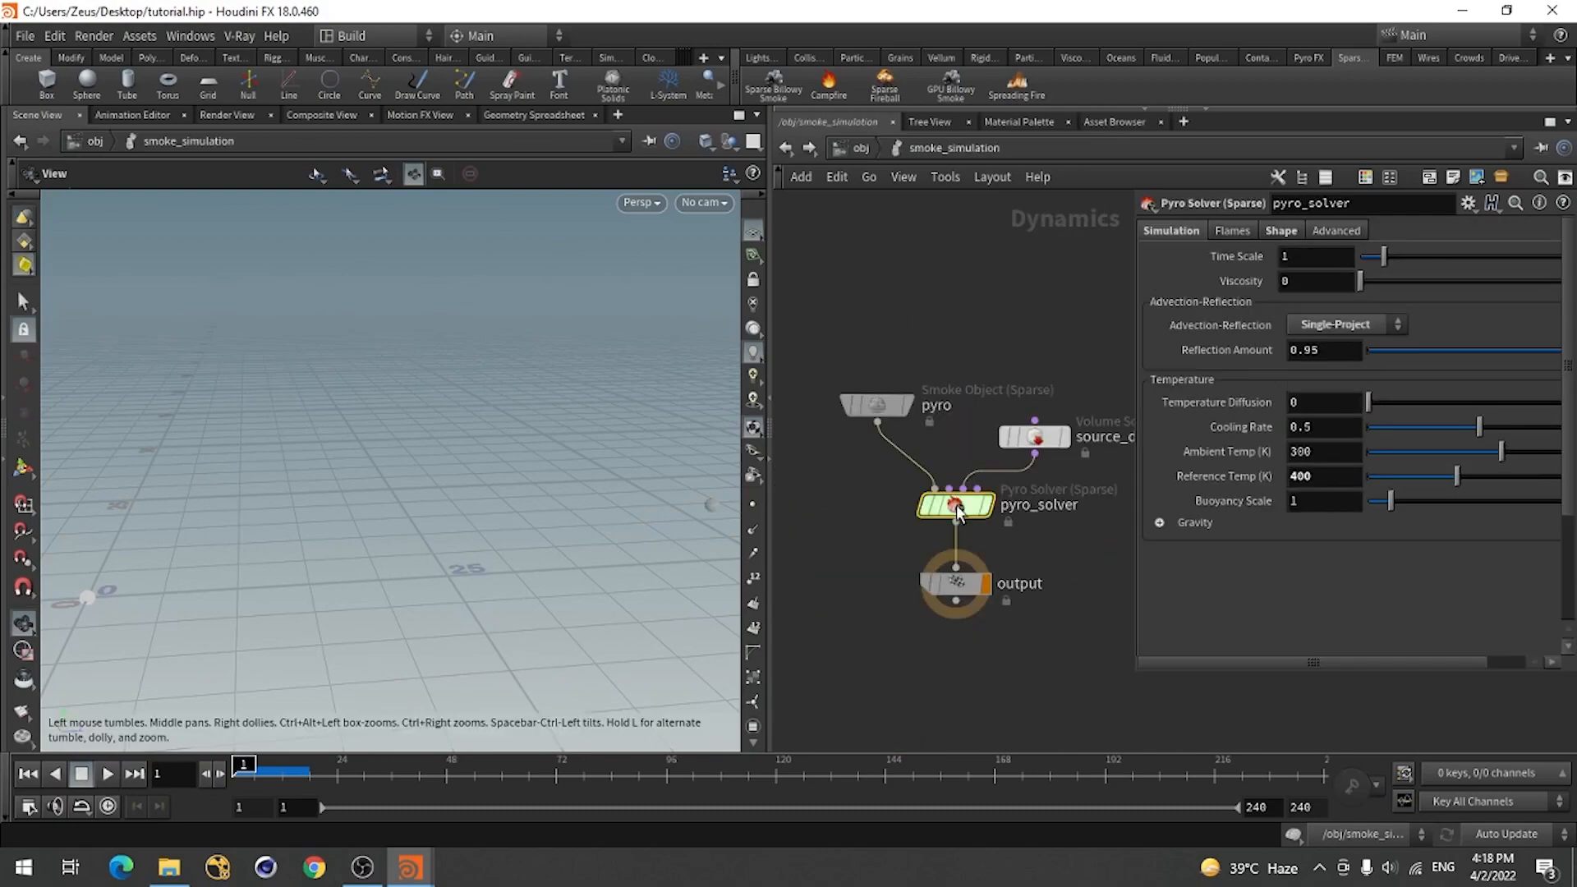
{"action": "scroll", "coordinate": [883, 510], "scroll_direction": "down", "scroll_amount": 2}
{"action": "scroll", "coordinate": [1035, 472], "scroll_direction": "up", "scroll_amount": 4}
{"action": "left_click", "coordinate": [963, 438]}
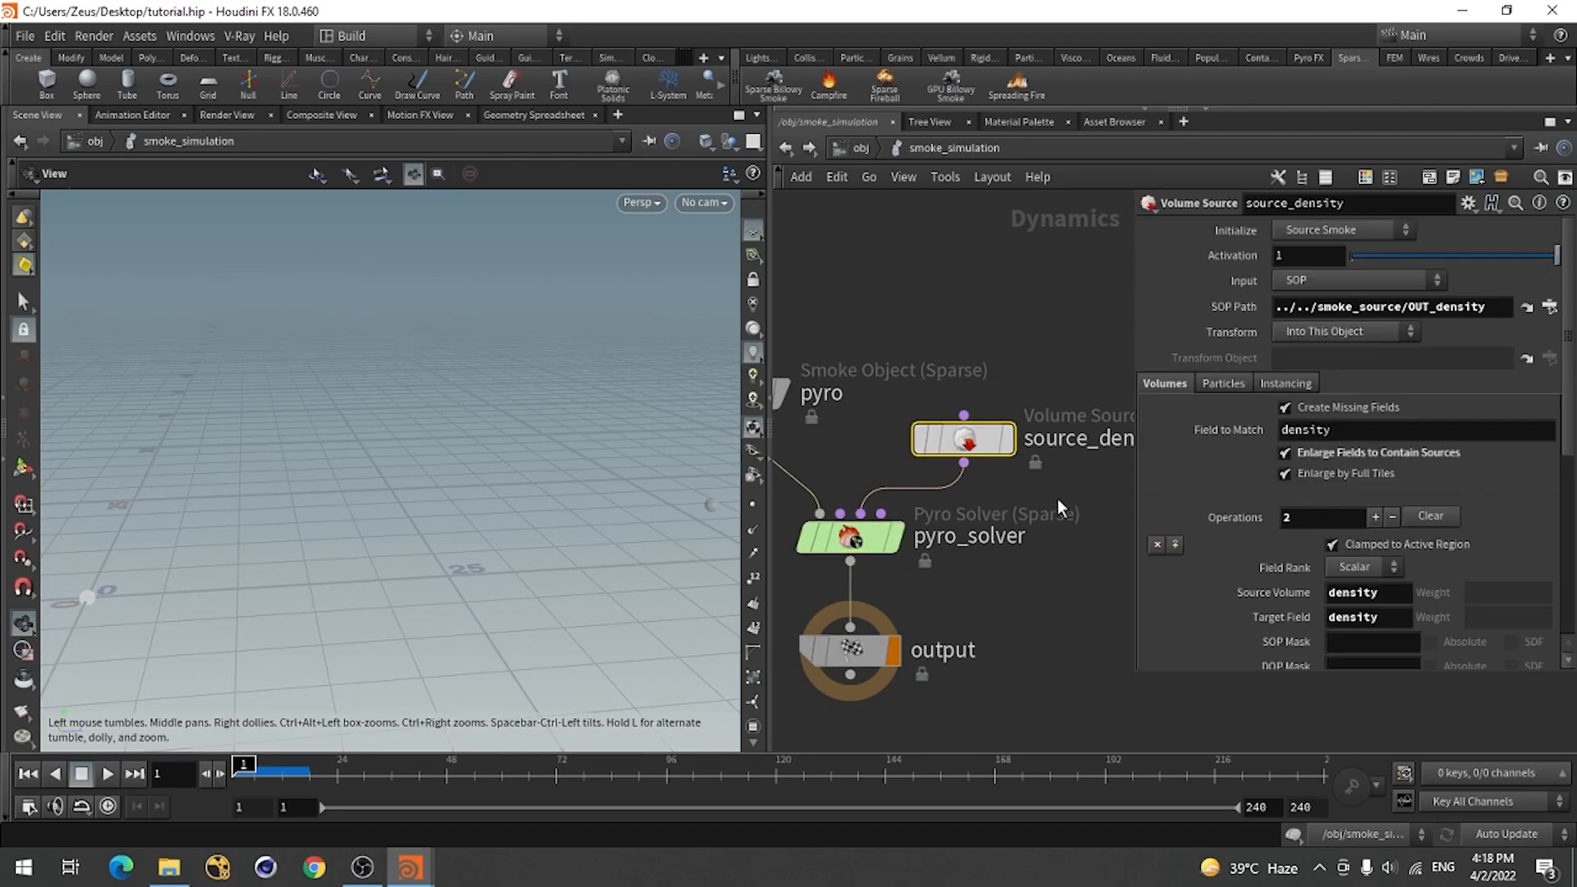
{"action": "scroll", "coordinate": [1230, 534], "scroll_direction": "down", "scroll_amount": 3}
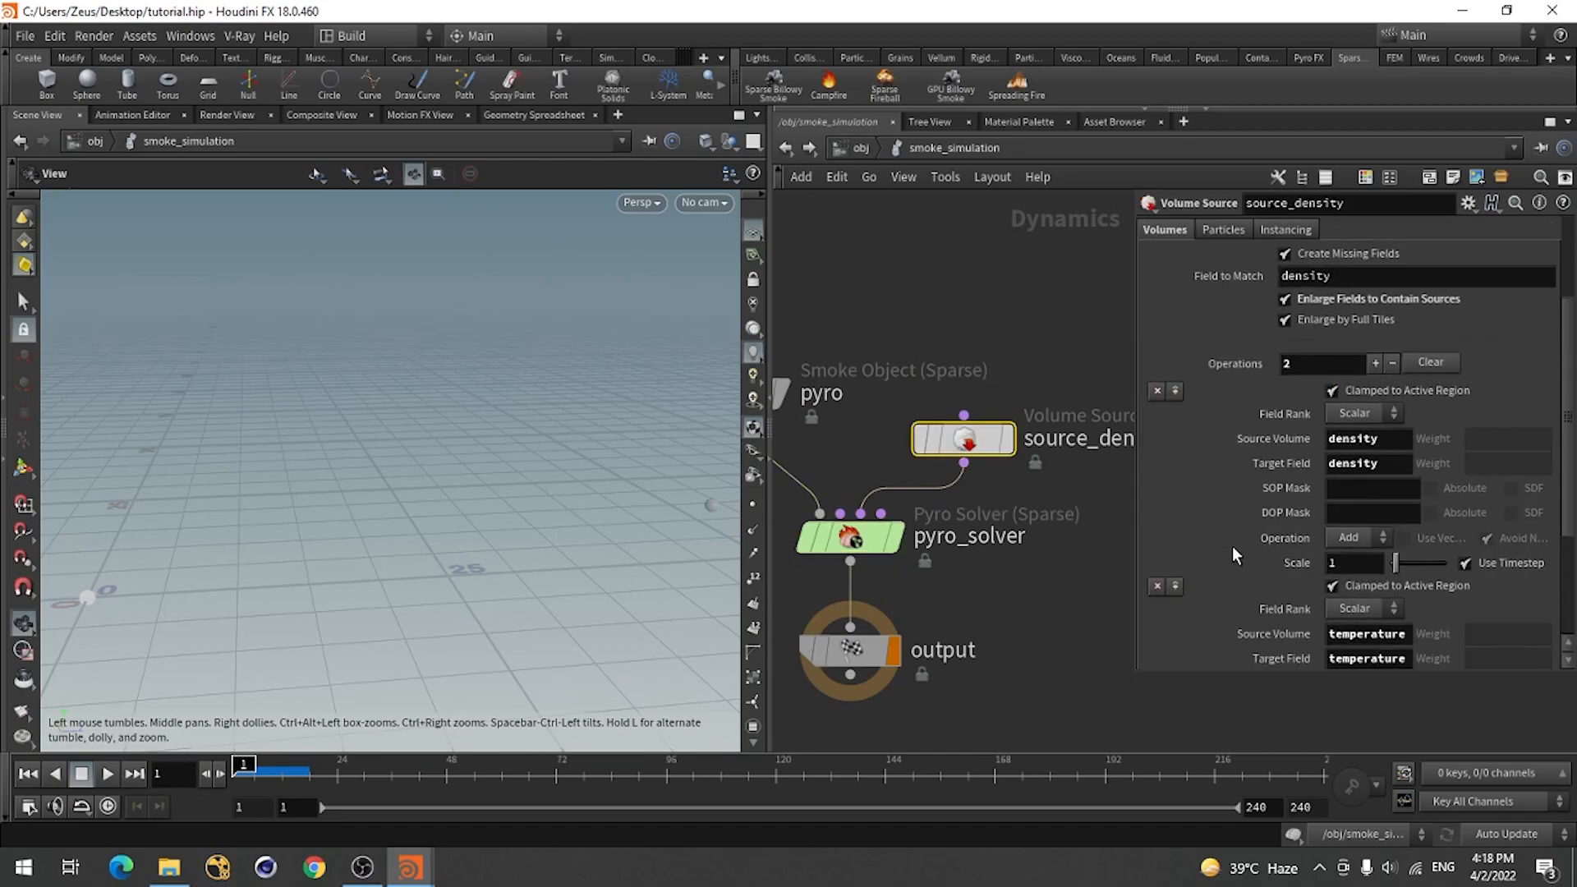
Check the sphere and constraints nodes inside Source_for_smoke, and return to the object level.
{"action": "left_click", "coordinate": [784, 149]}
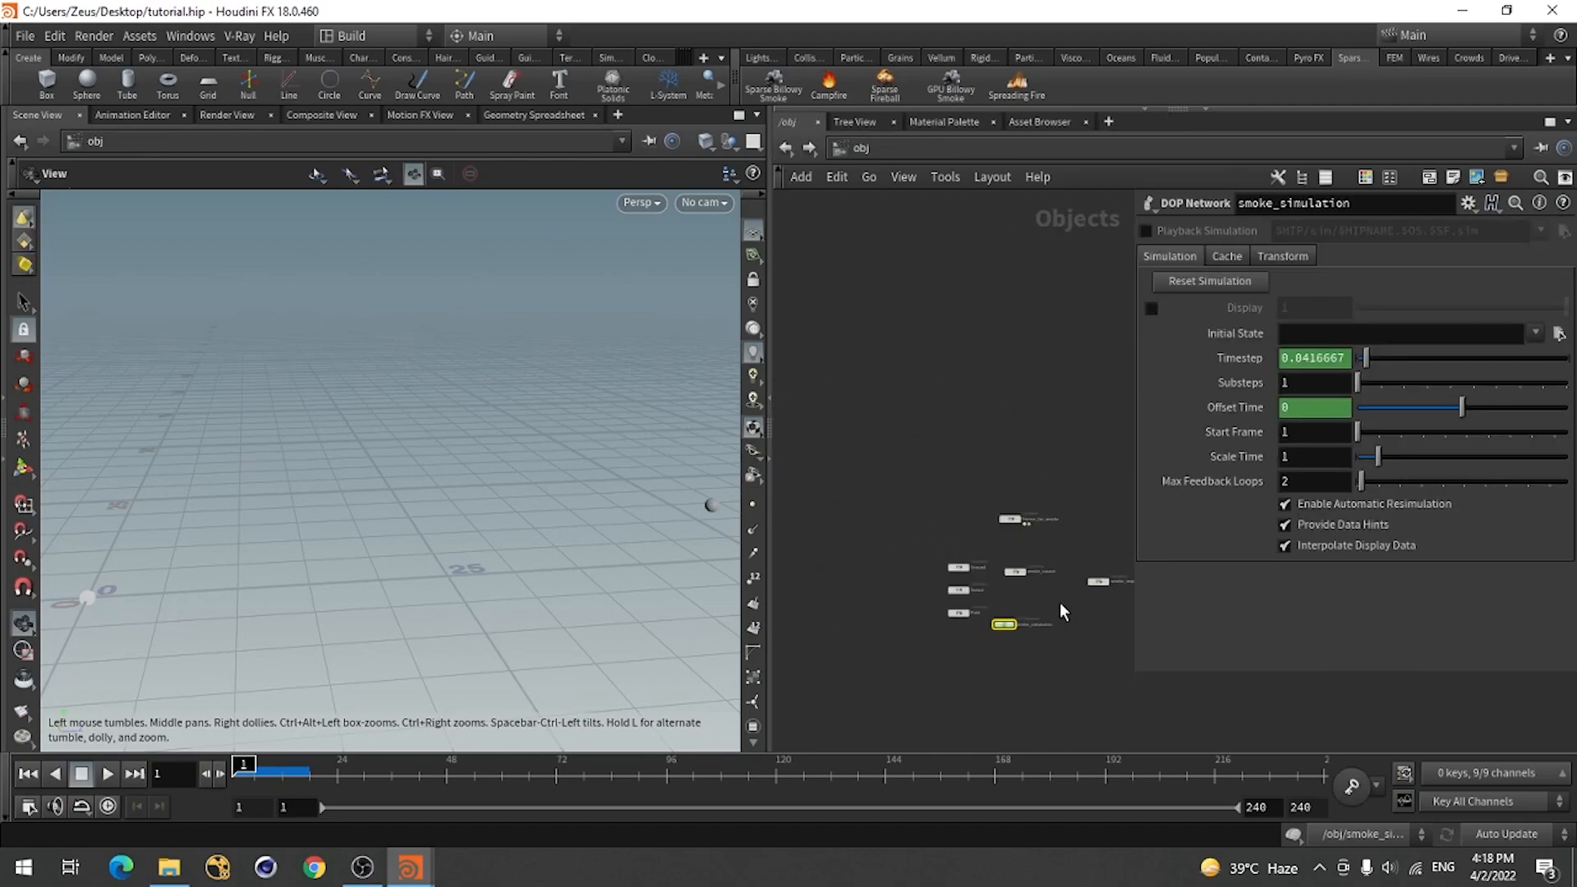
{"action": "double_click", "coordinate": [1010, 493]}
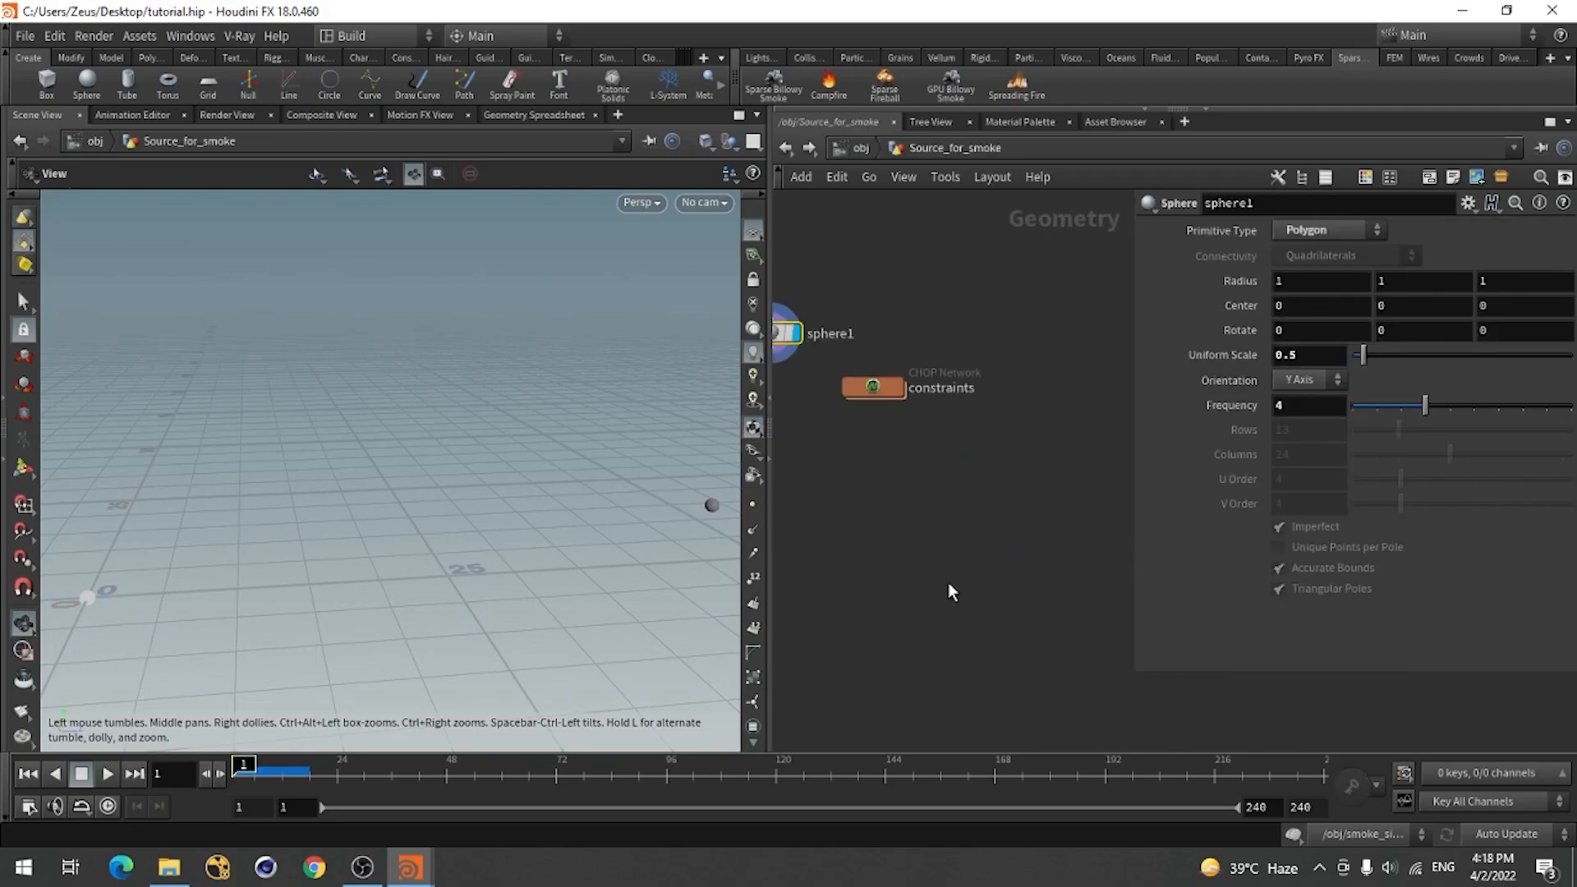
{"action": "mouse_move", "coordinate": [245, 772]}
{"action": "left_mouse_down"}
{"action": "mouse_move", "coordinate": [299, 774]}
{"action": "mouse_move", "coordinate": [243, 773]}
{"action": "left_mouse_up"}
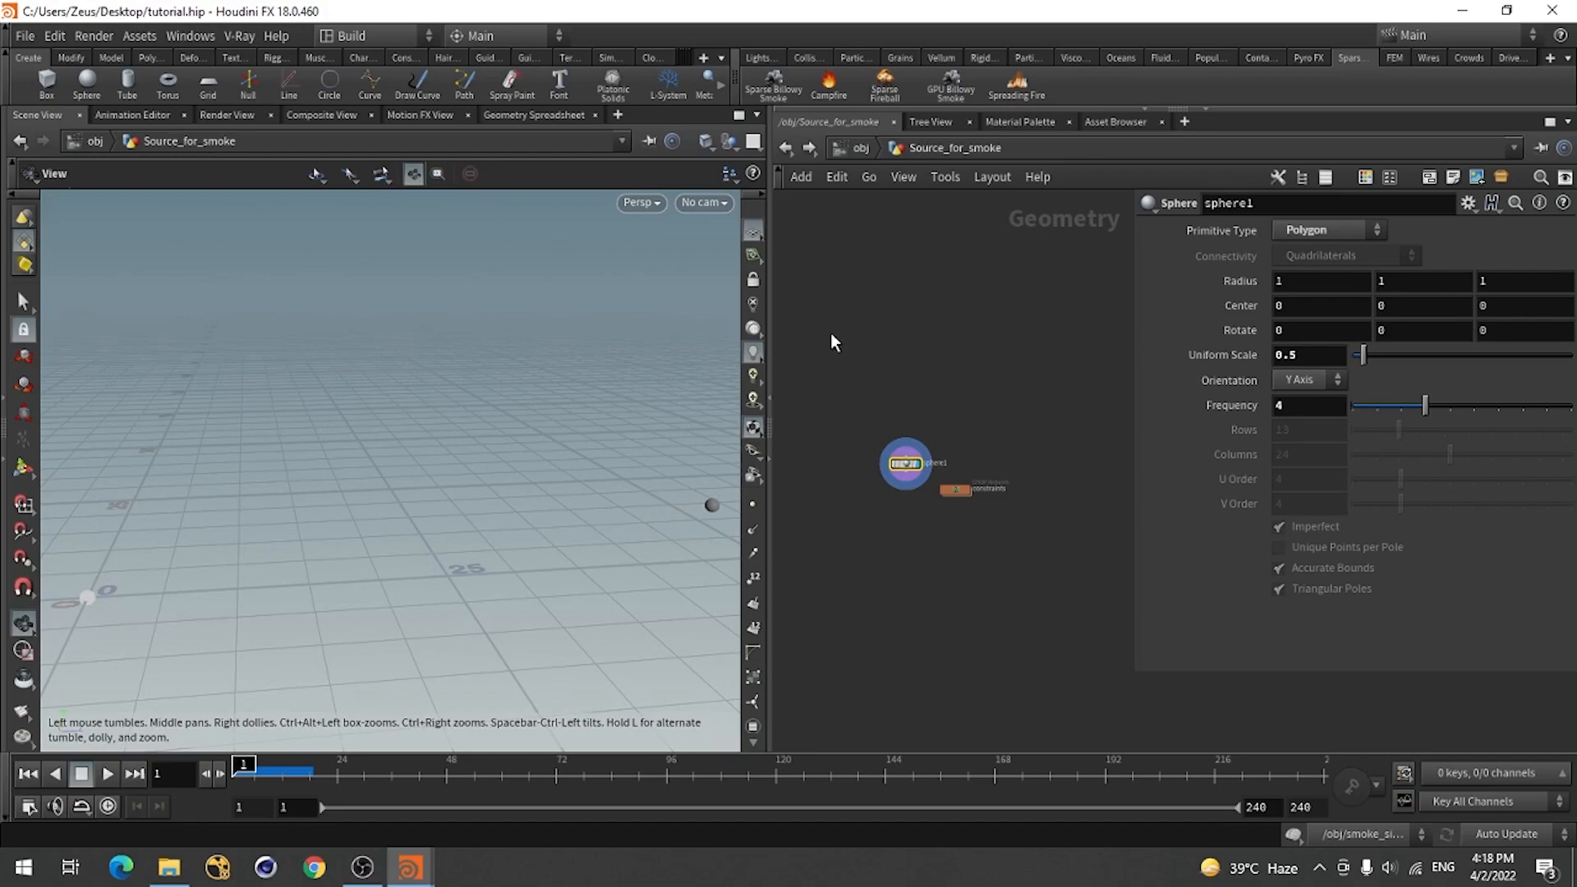
{"action": "left_click", "coordinate": [785, 148]}
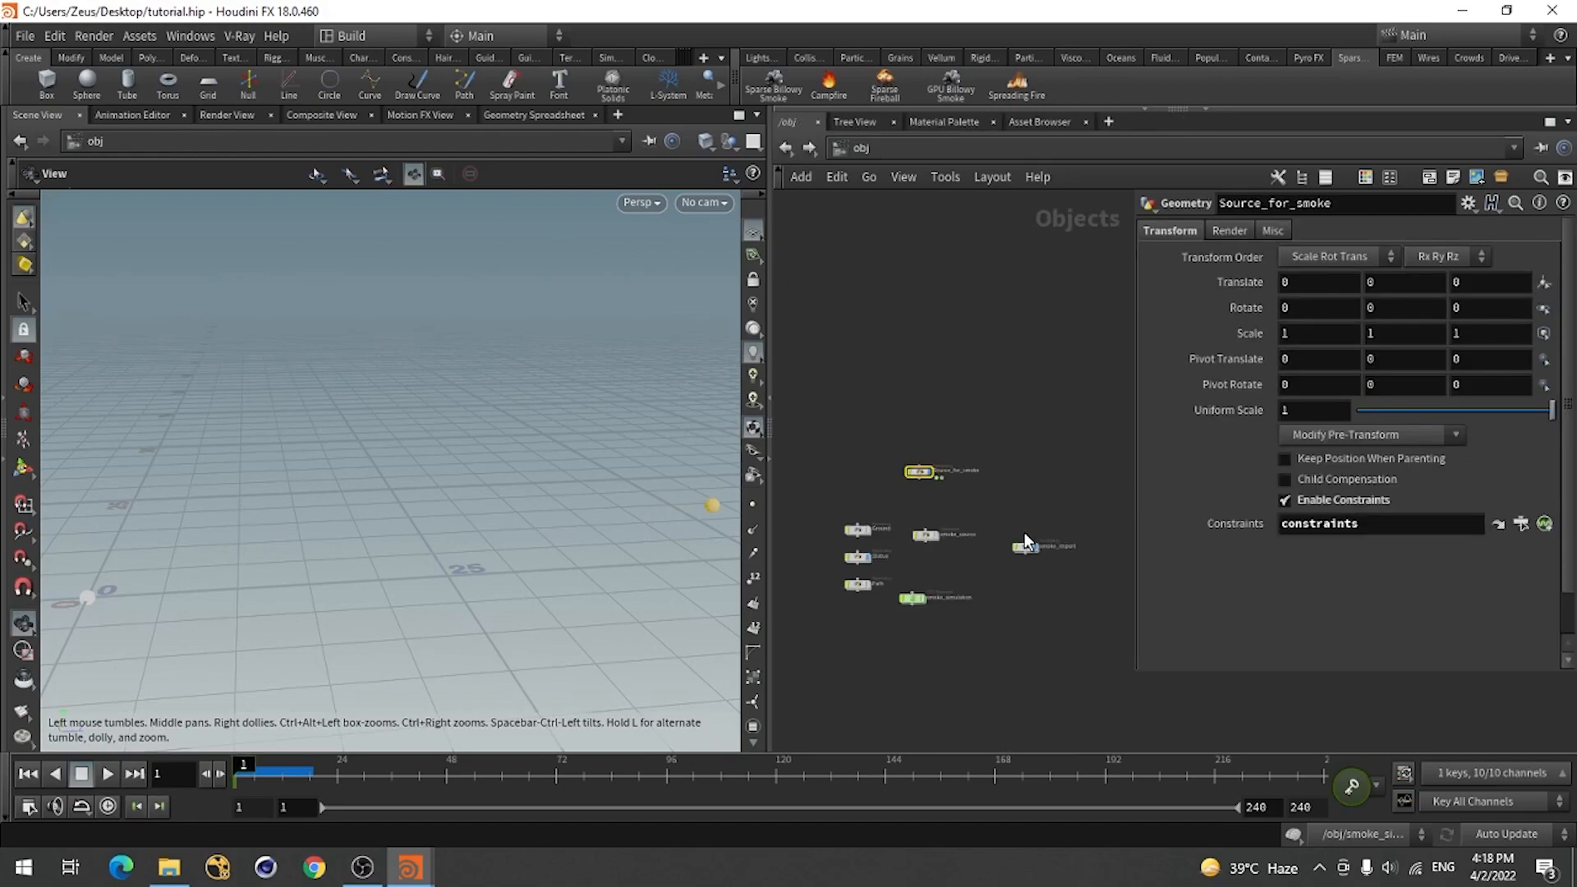
Reopen smoke_source, display the object_merge1 node in the viewport and align it above create_density.
{"action": "double_click", "coordinate": [903, 543]}
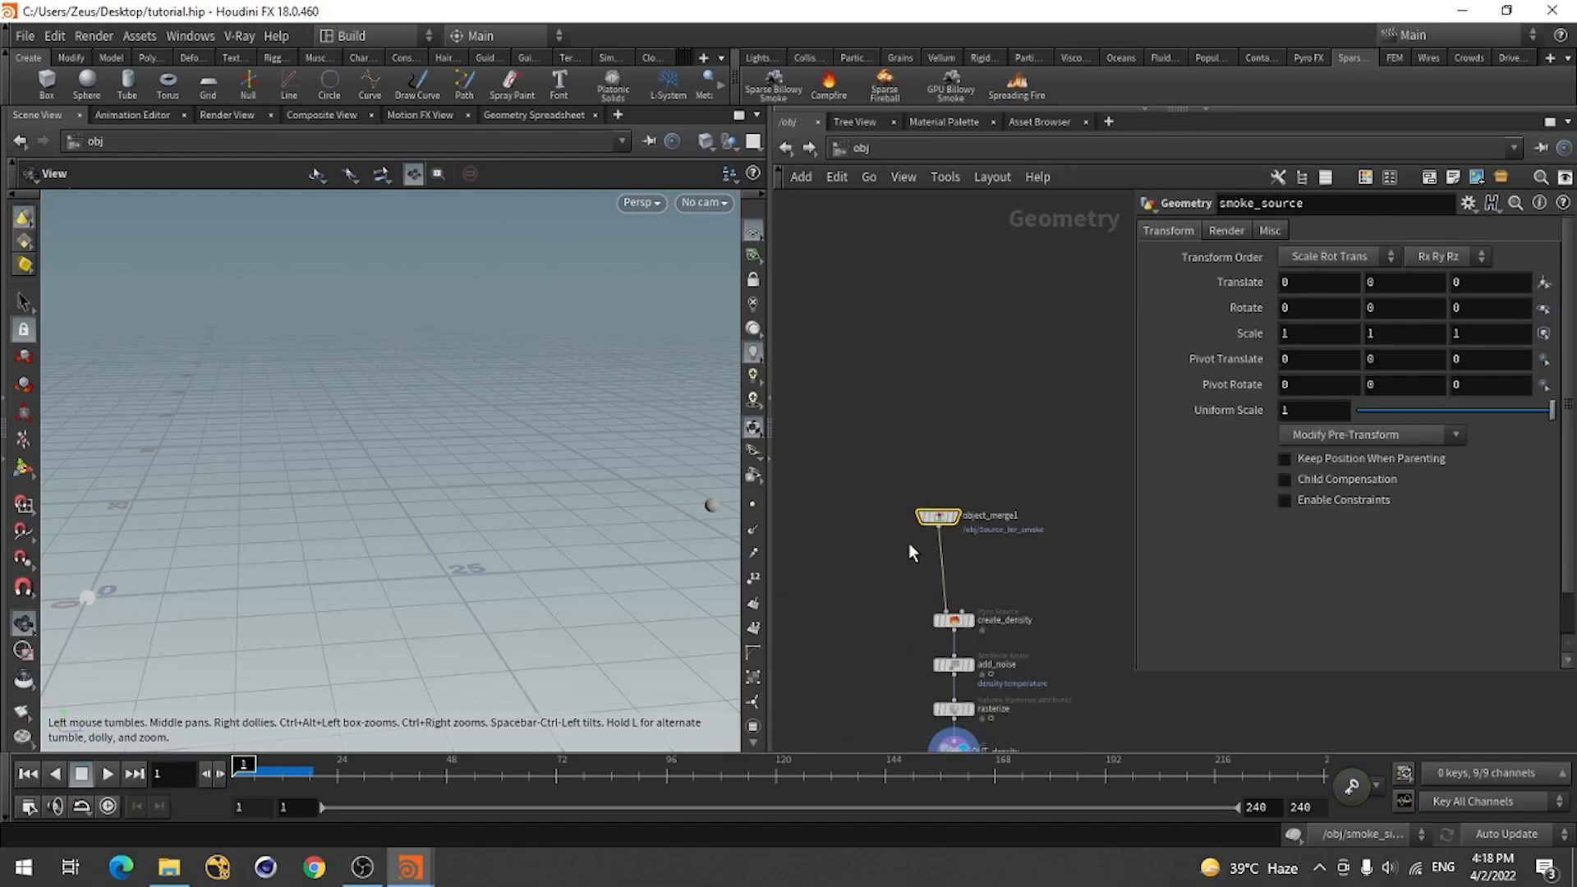
{"action": "left_click", "coordinate": [939, 521]}
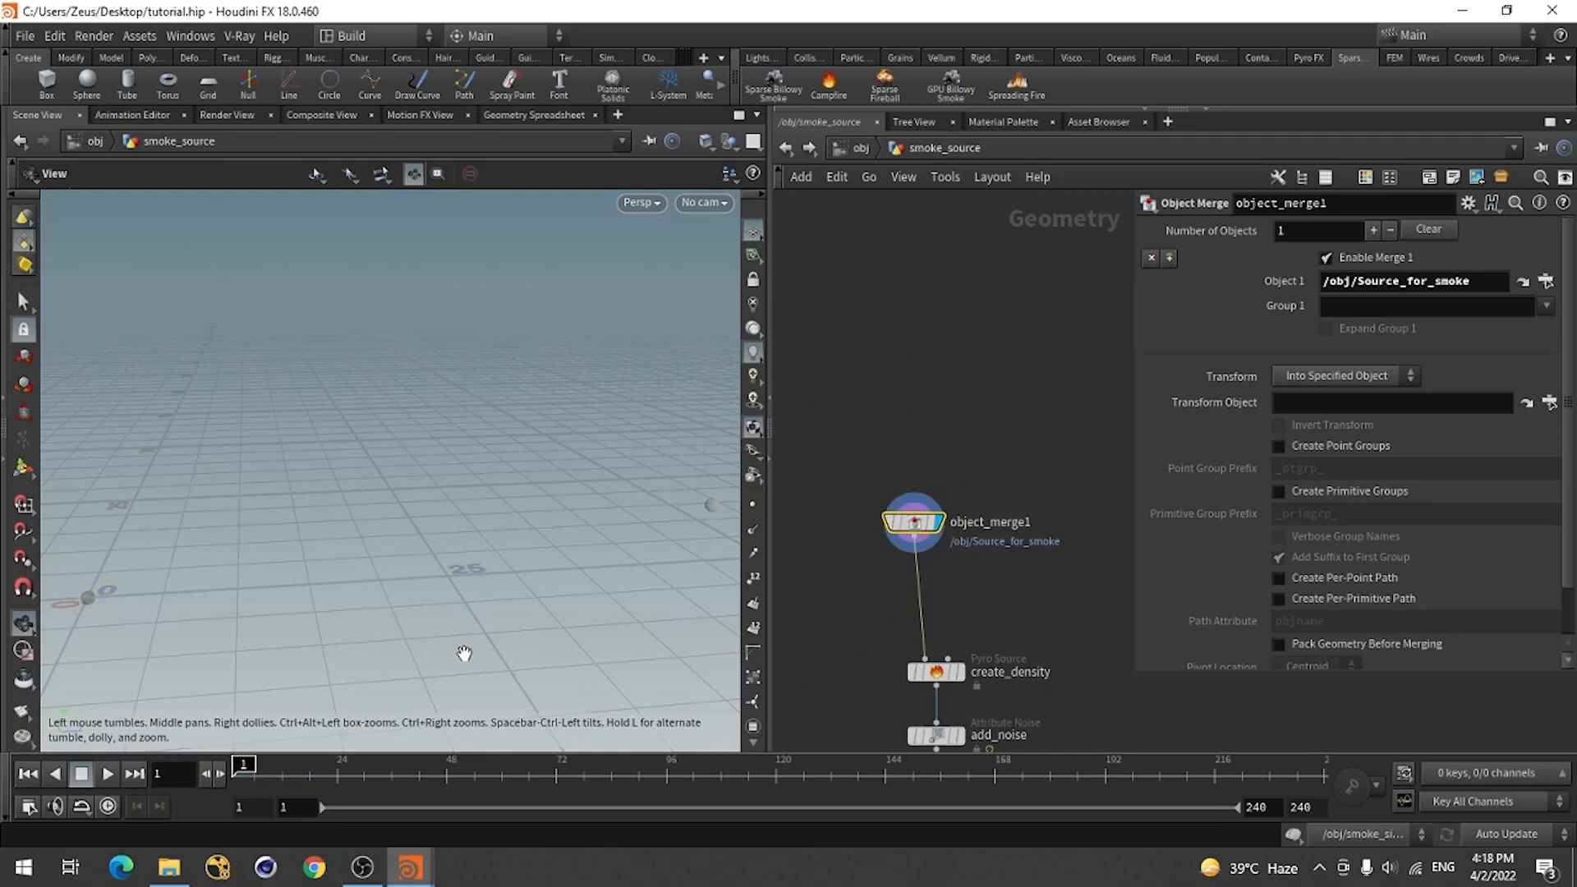
{"action": "left_click_drag", "start_coordinate": [393, 612], "coordinate": [259, 506]}
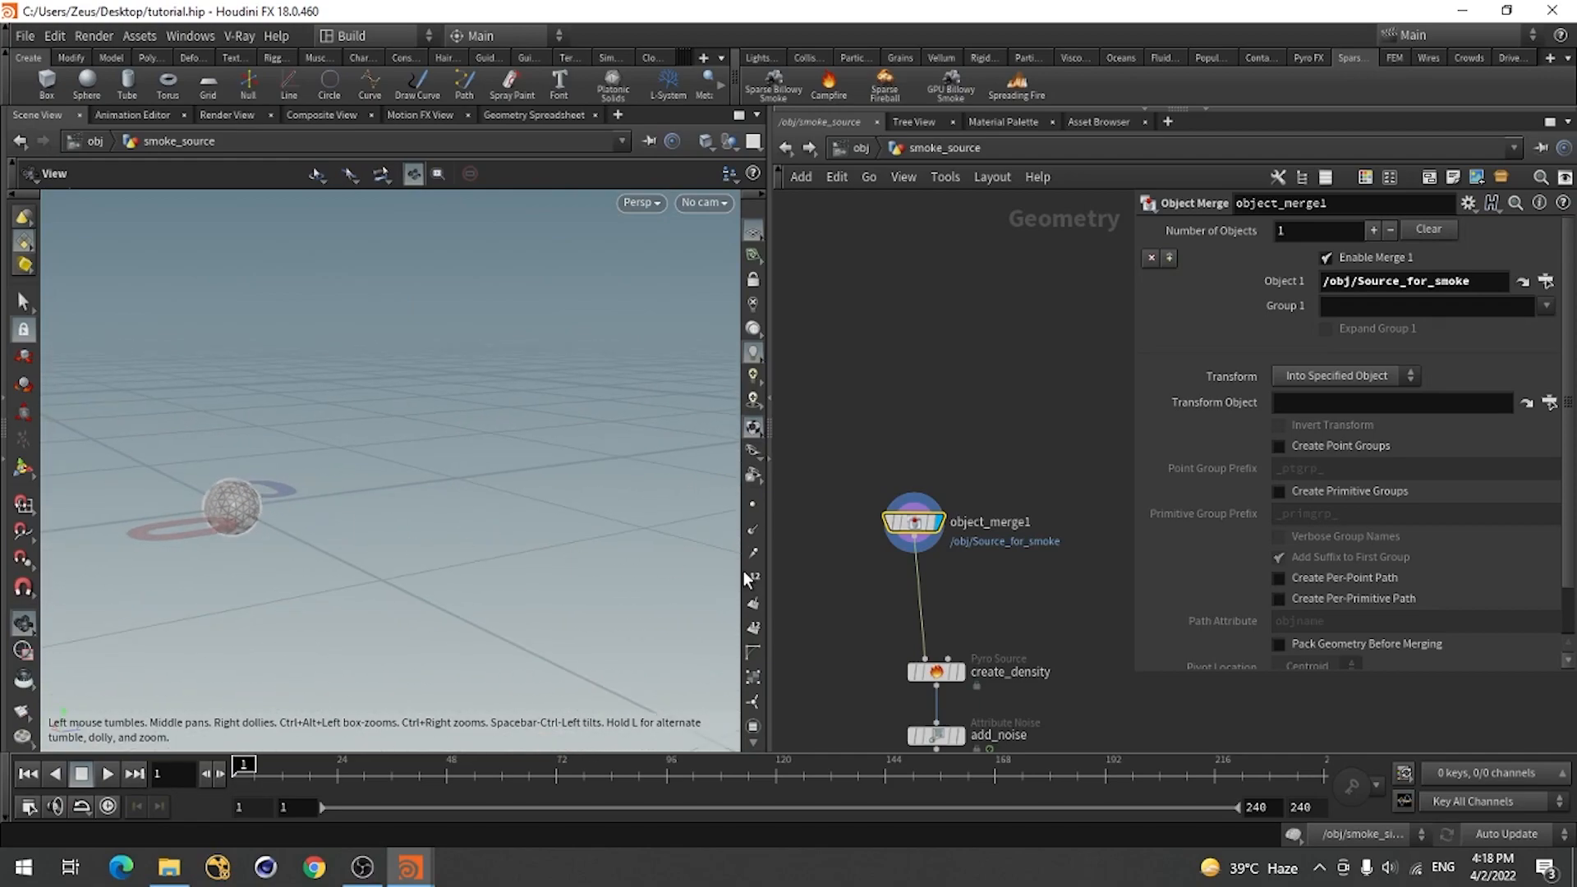
{"action": "left_click", "coordinate": [950, 488]}
{"action": "left_click_drag", "start_coordinate": [913, 523], "coordinate": [925, 549]}
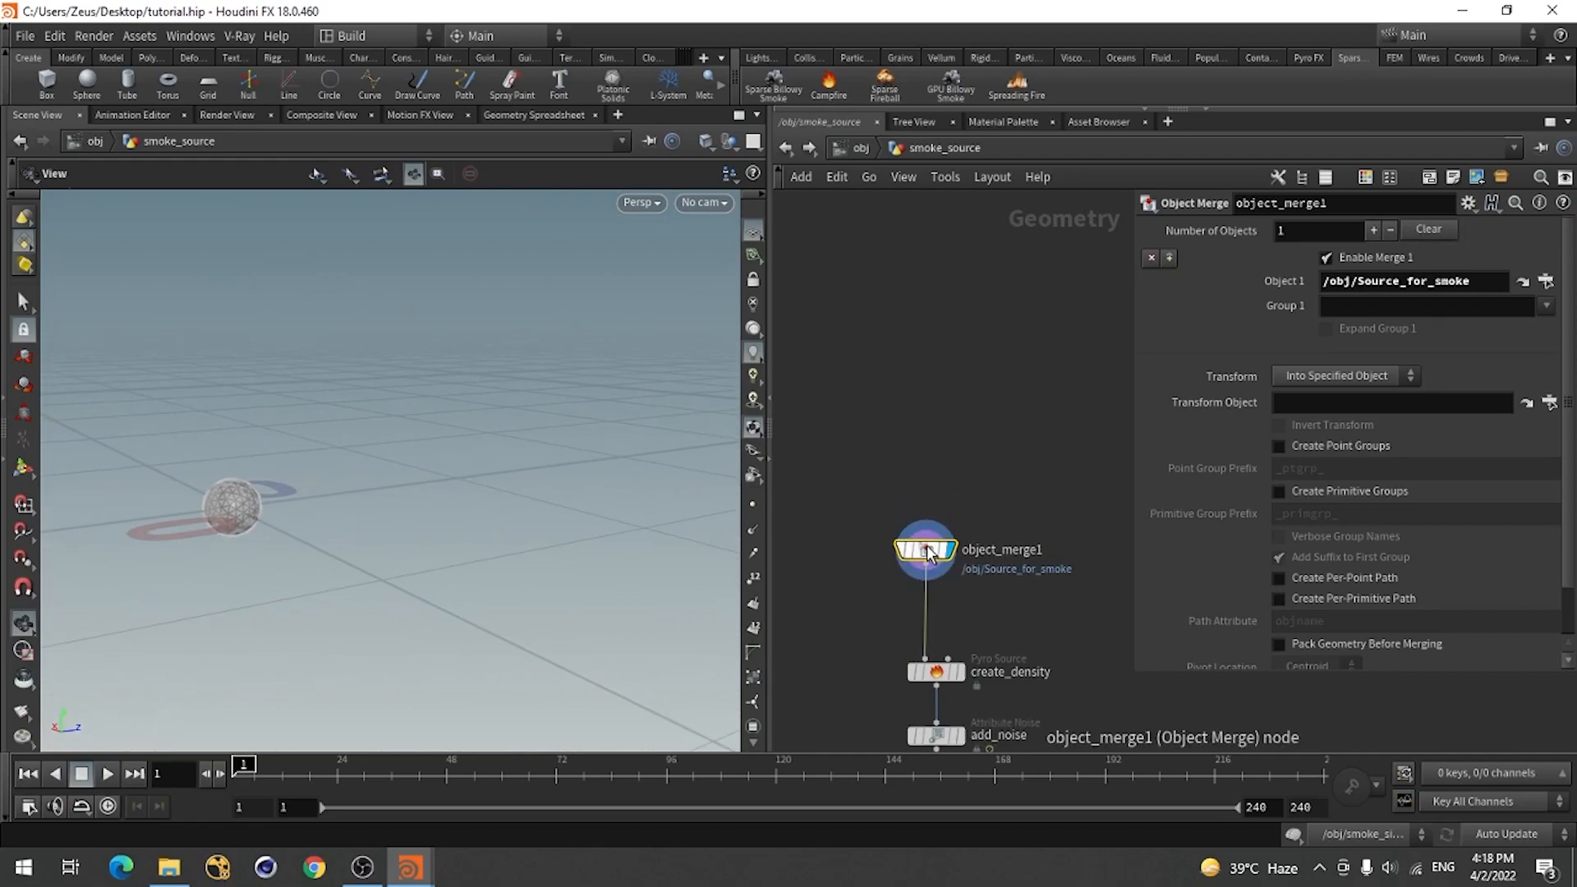
Set object_merge1's Object 1 to /obj/Source_for_smoke/sphere1.
{"action": "left_click", "coordinate": [1545, 281]}
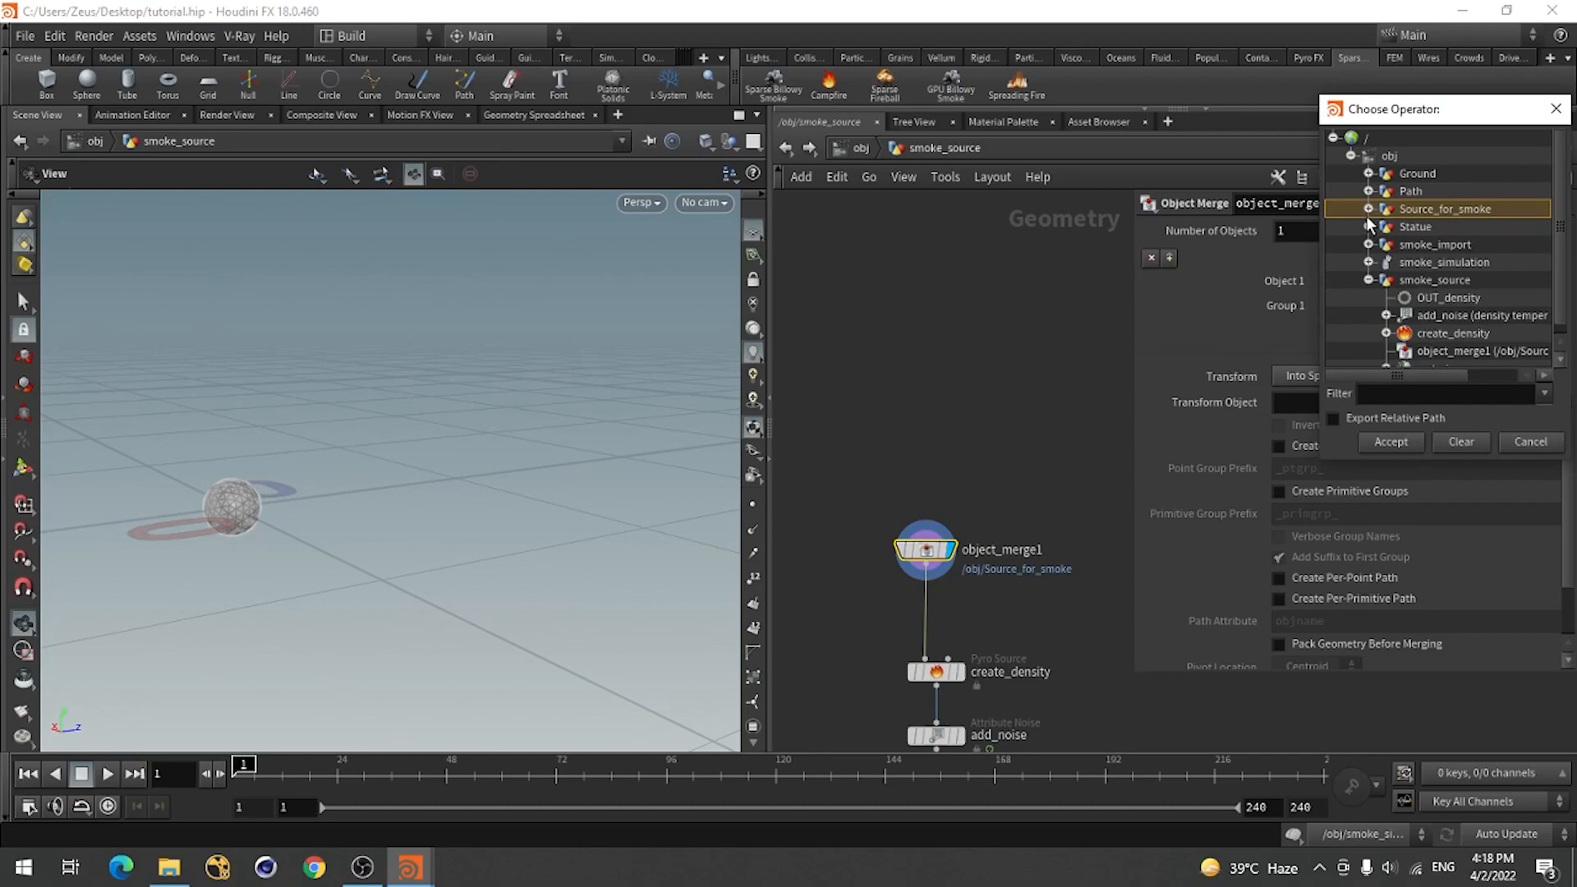
{"action": "left_click", "coordinate": [1368, 209]}
{"action": "left_click", "coordinate": [1433, 227]}
{"action": "left_click", "coordinate": [1368, 443]}
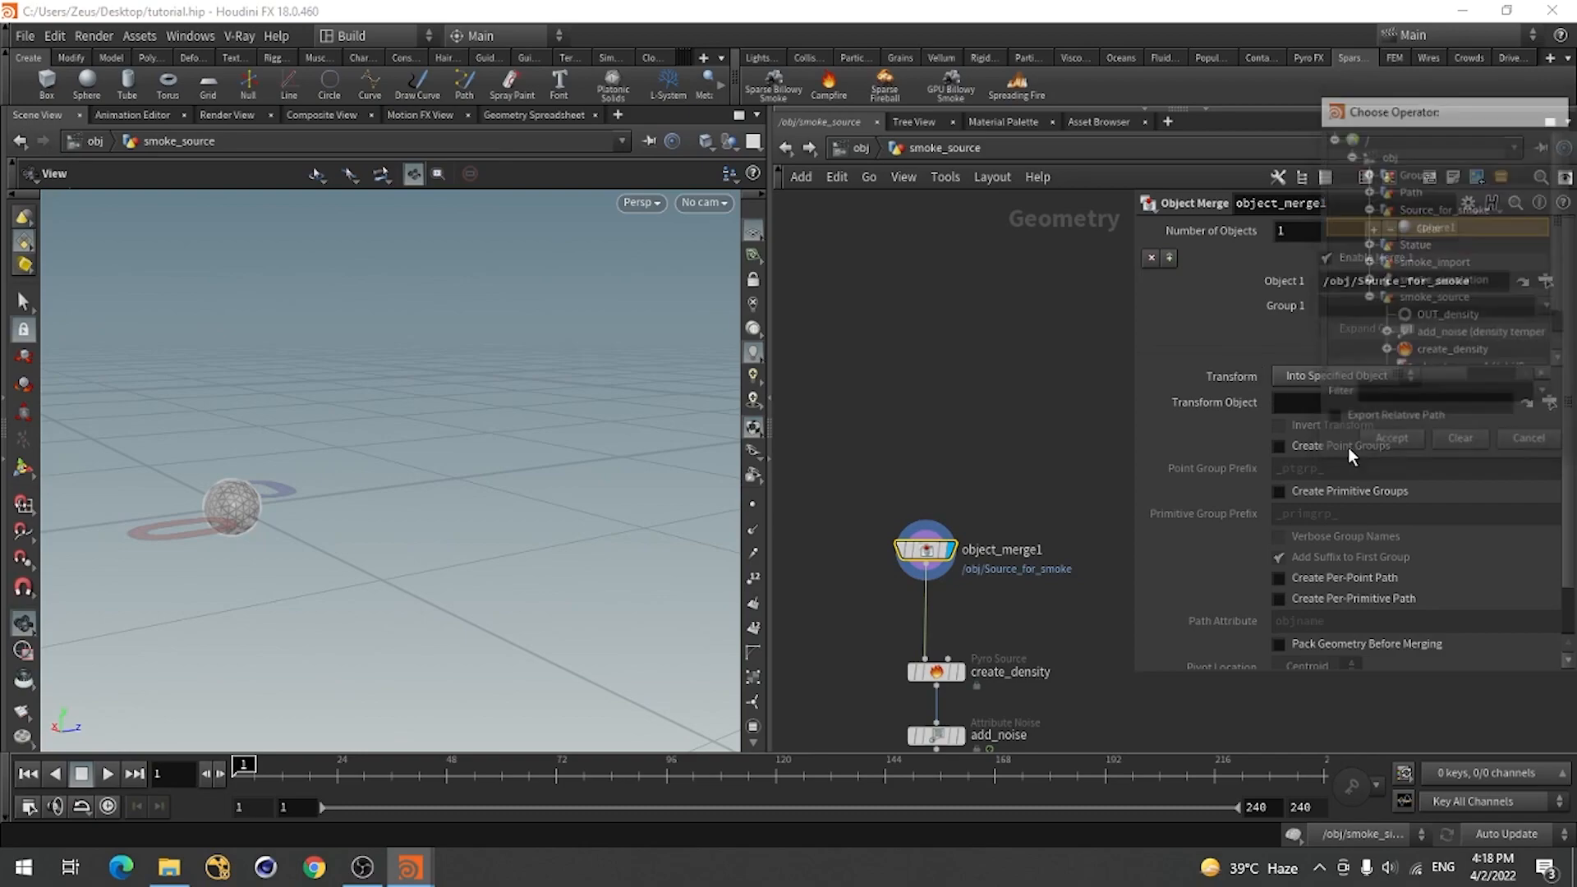
Scrub the timeline to check the merged sphere, interrupt the cooking, disable the dynamics simulation and rewind to frame 1.
{"action": "left_click_drag", "start_coordinate": [259, 581], "coordinate": [307, 520]}
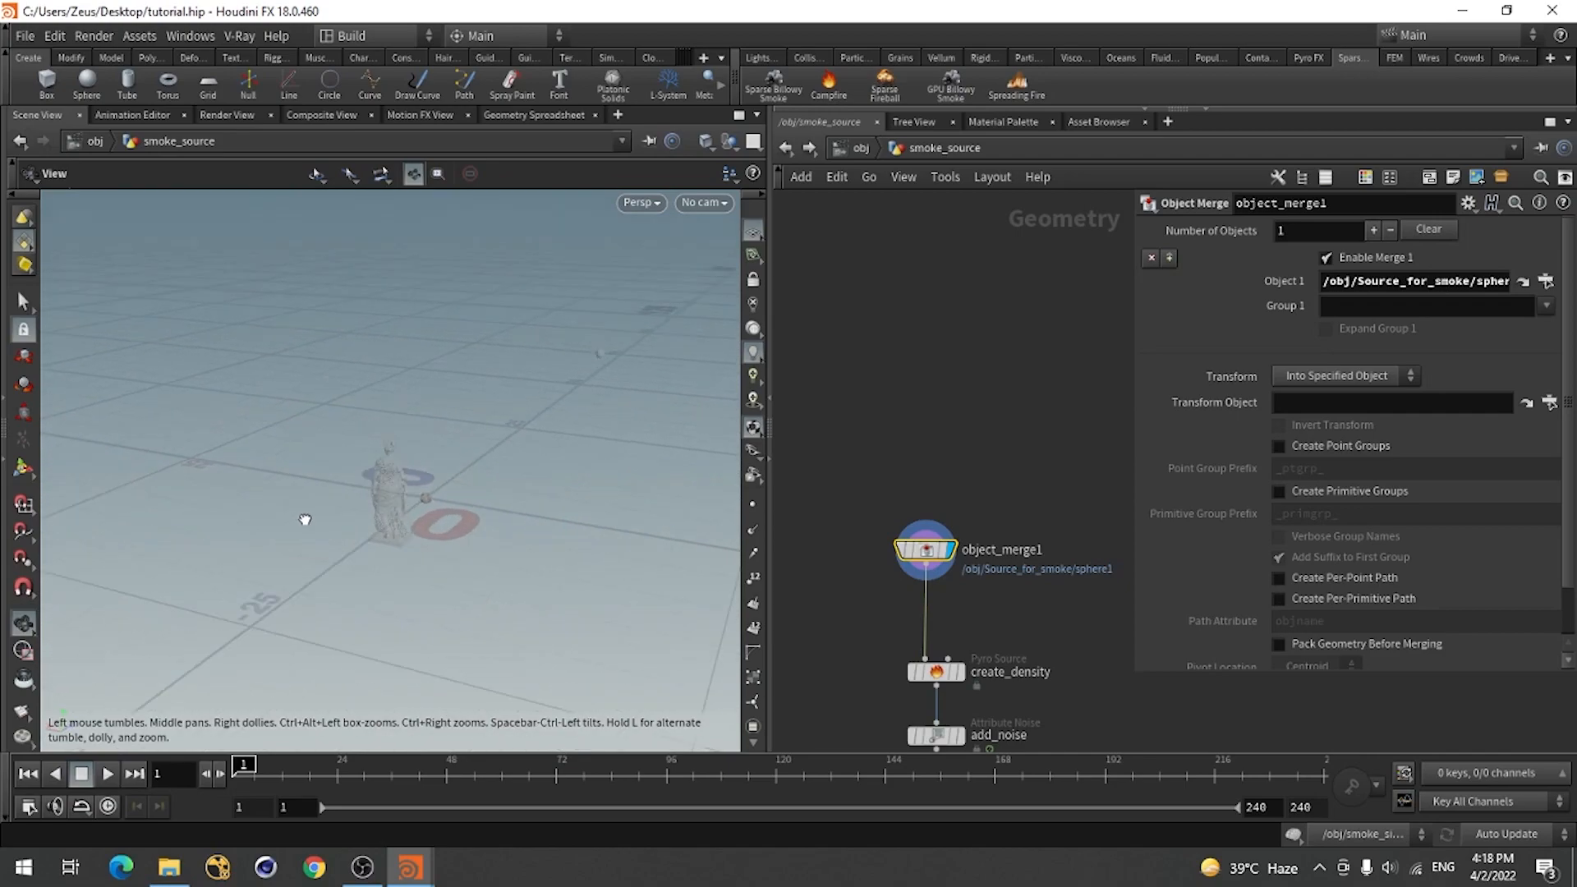
{"action": "left_click_drag", "start_coordinate": [252, 770], "coordinate": [329, 774]}
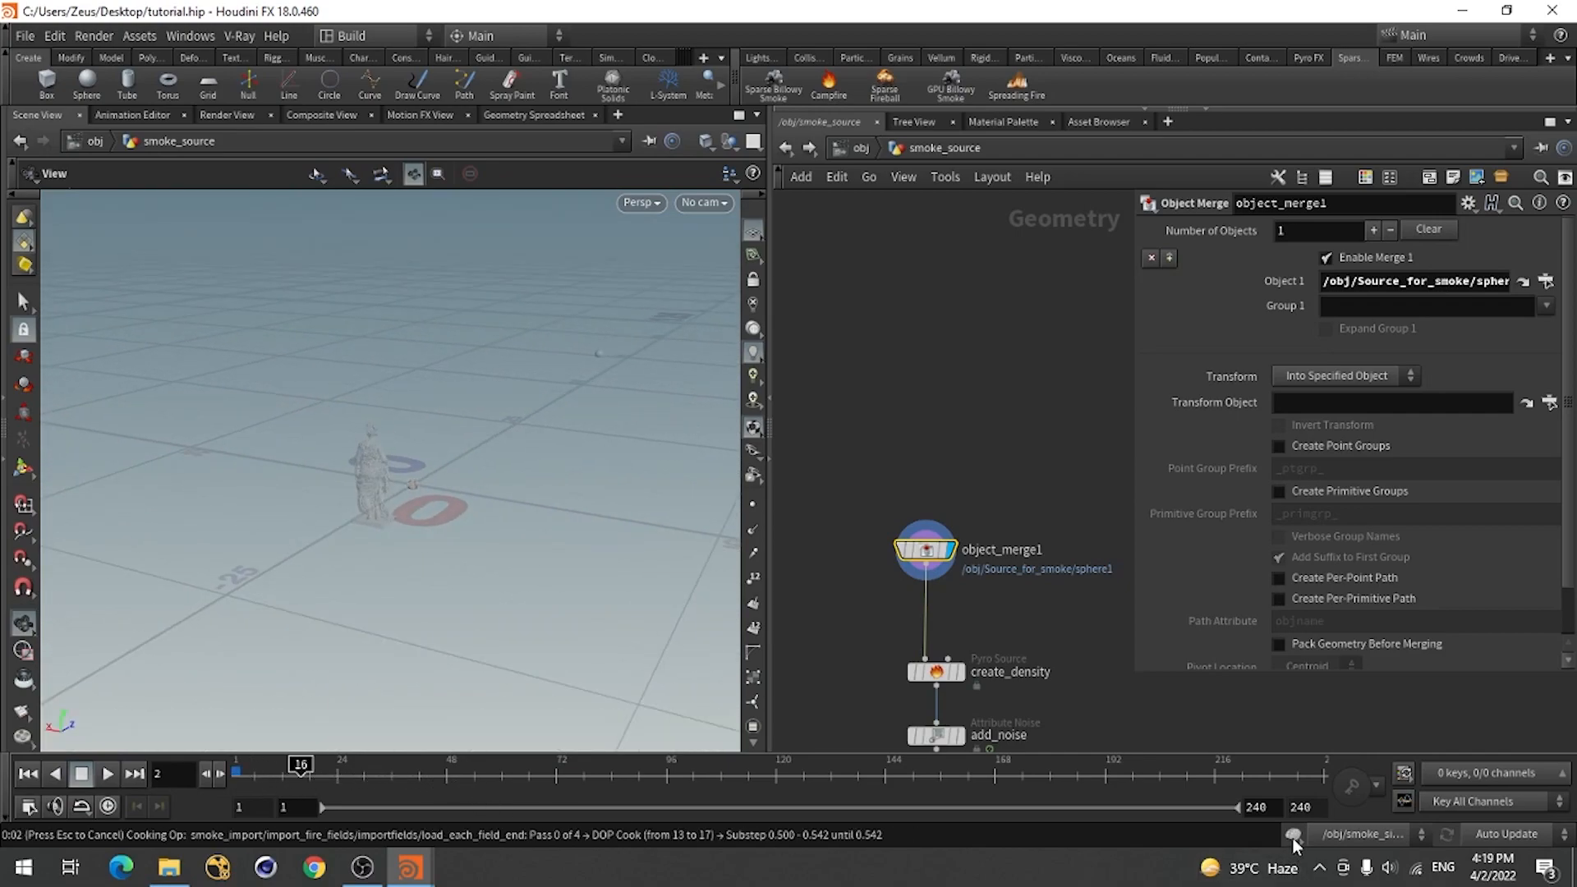
{"action": "key", "text": "Escape"}
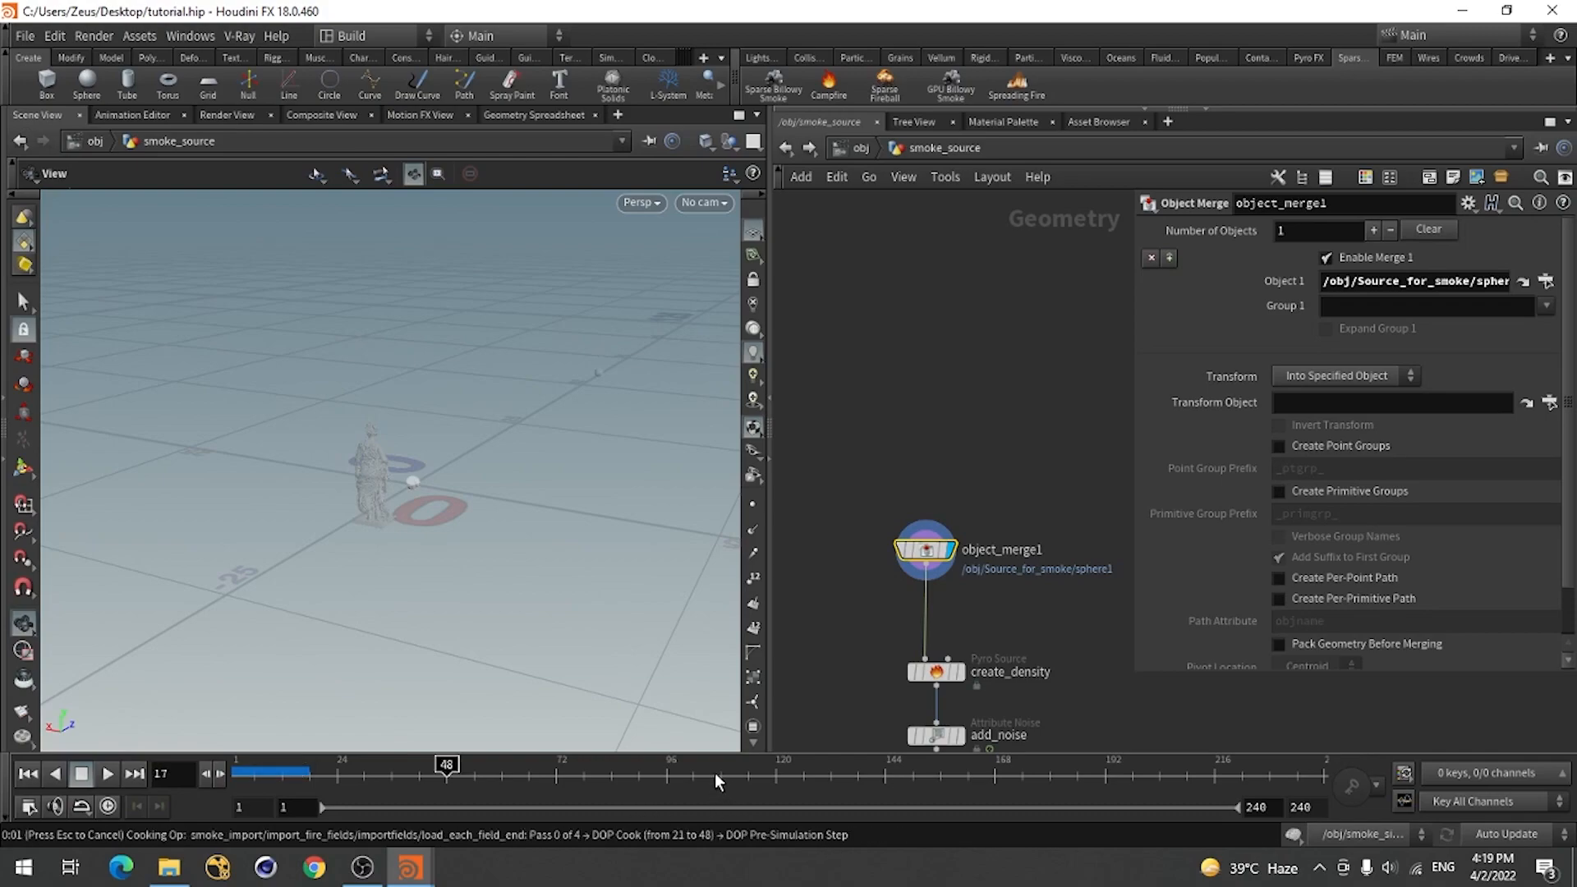
{"action": "left_click", "coordinate": [27, 773]}
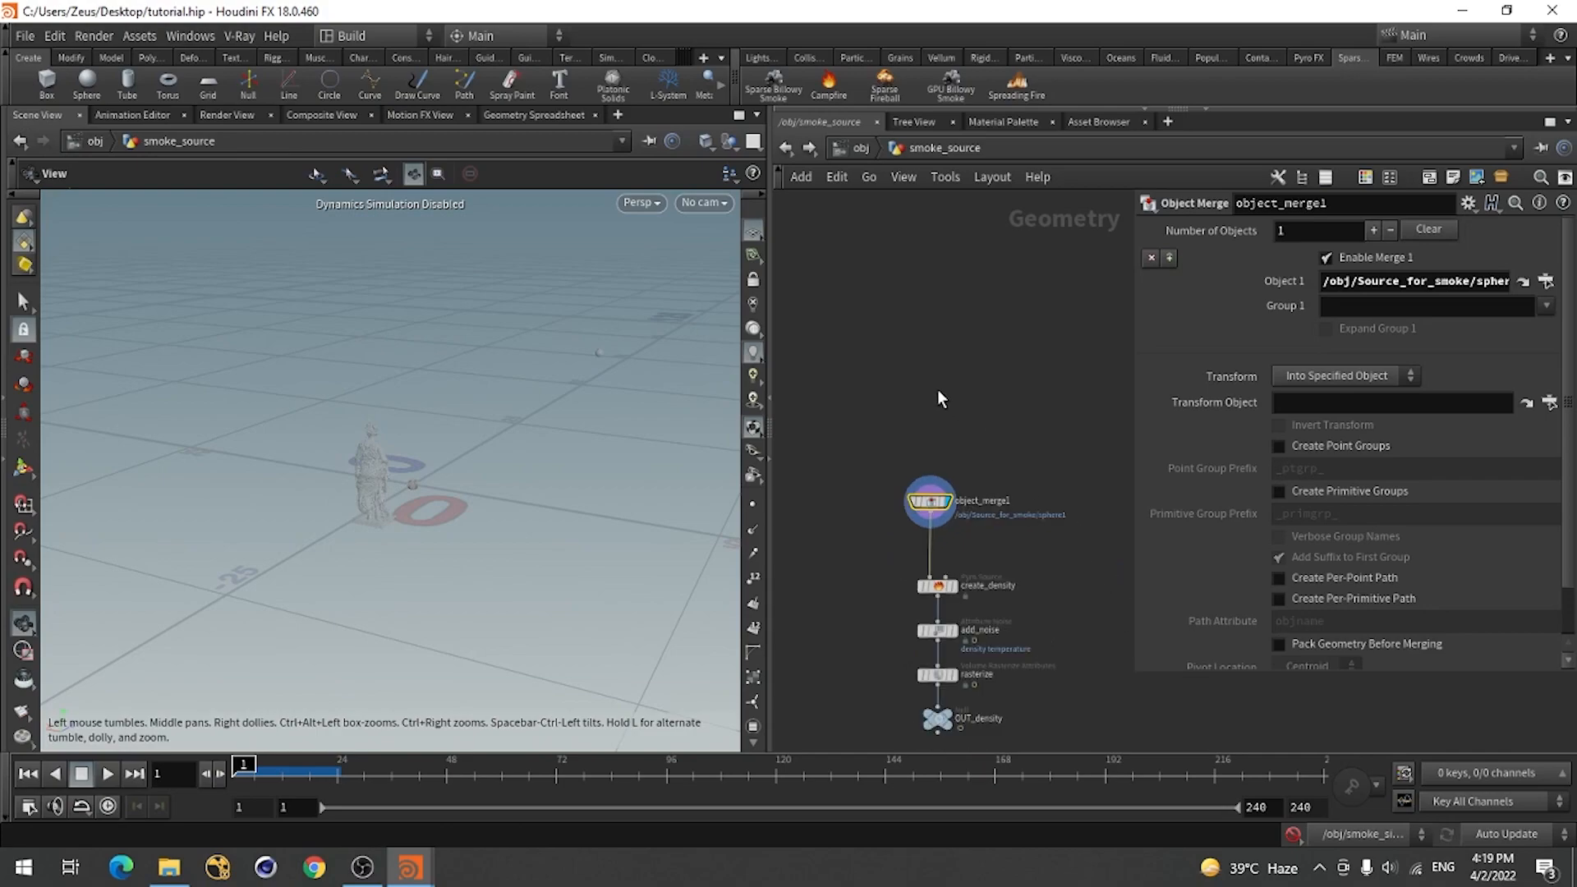
Check the Source_for_smoke object at the object level and reopen the smoke_source network.
{"action": "key", "text": "u"}
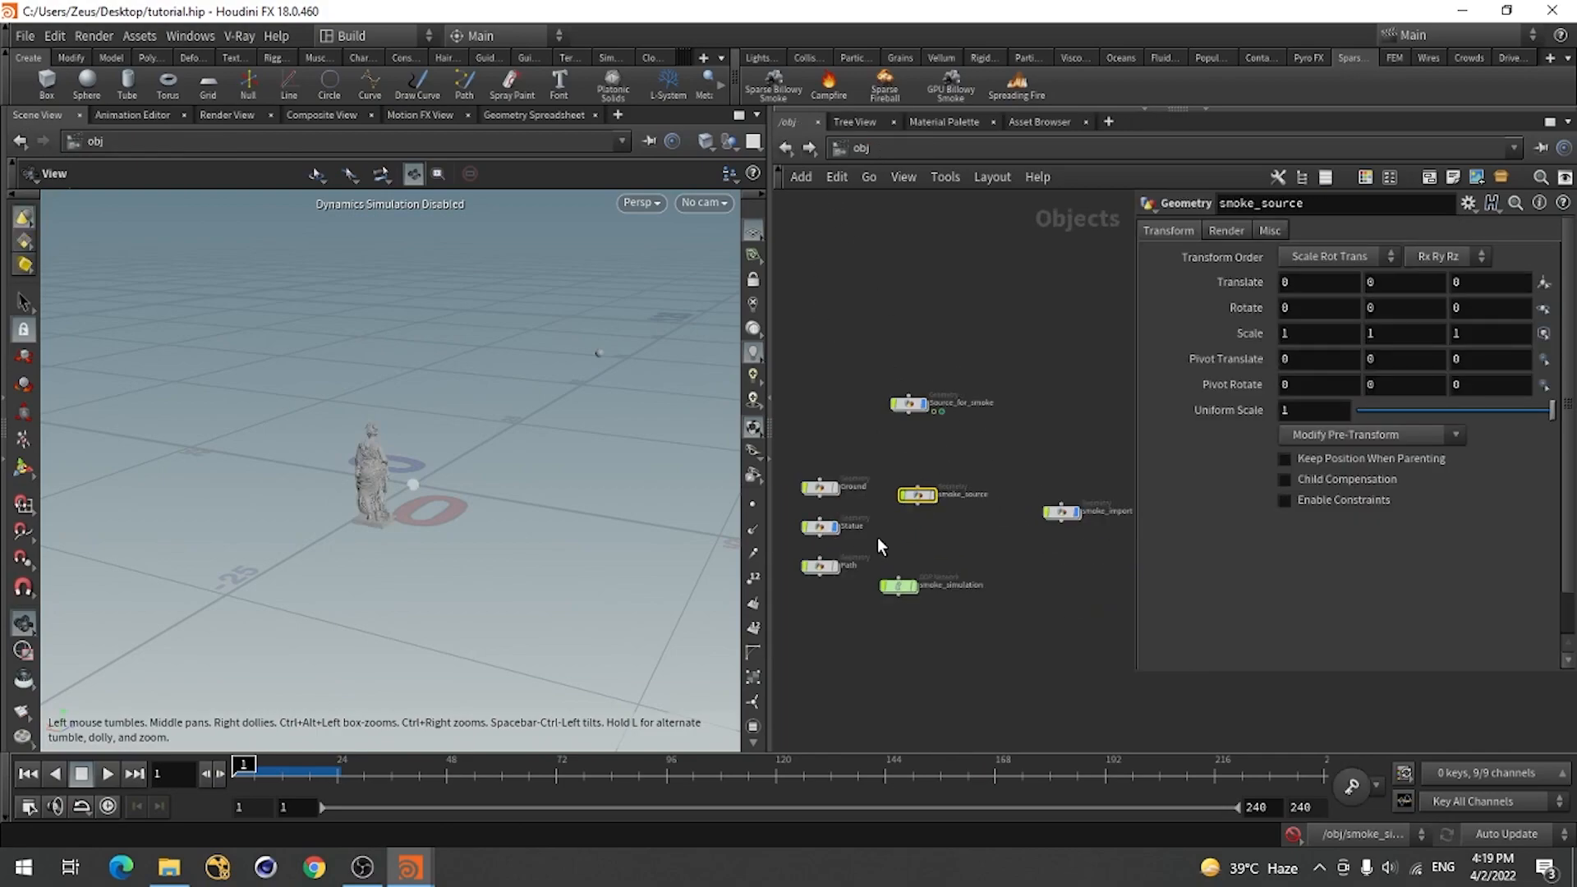
{"action": "scroll", "coordinate": [865, 581], "scroll_direction": "up", "scroll_amount": 2}
{"action": "middle_click_drag", "start_coordinate": [949, 542], "coordinate": [1007, 565]}
{"action": "left_click", "coordinate": [977, 357]}
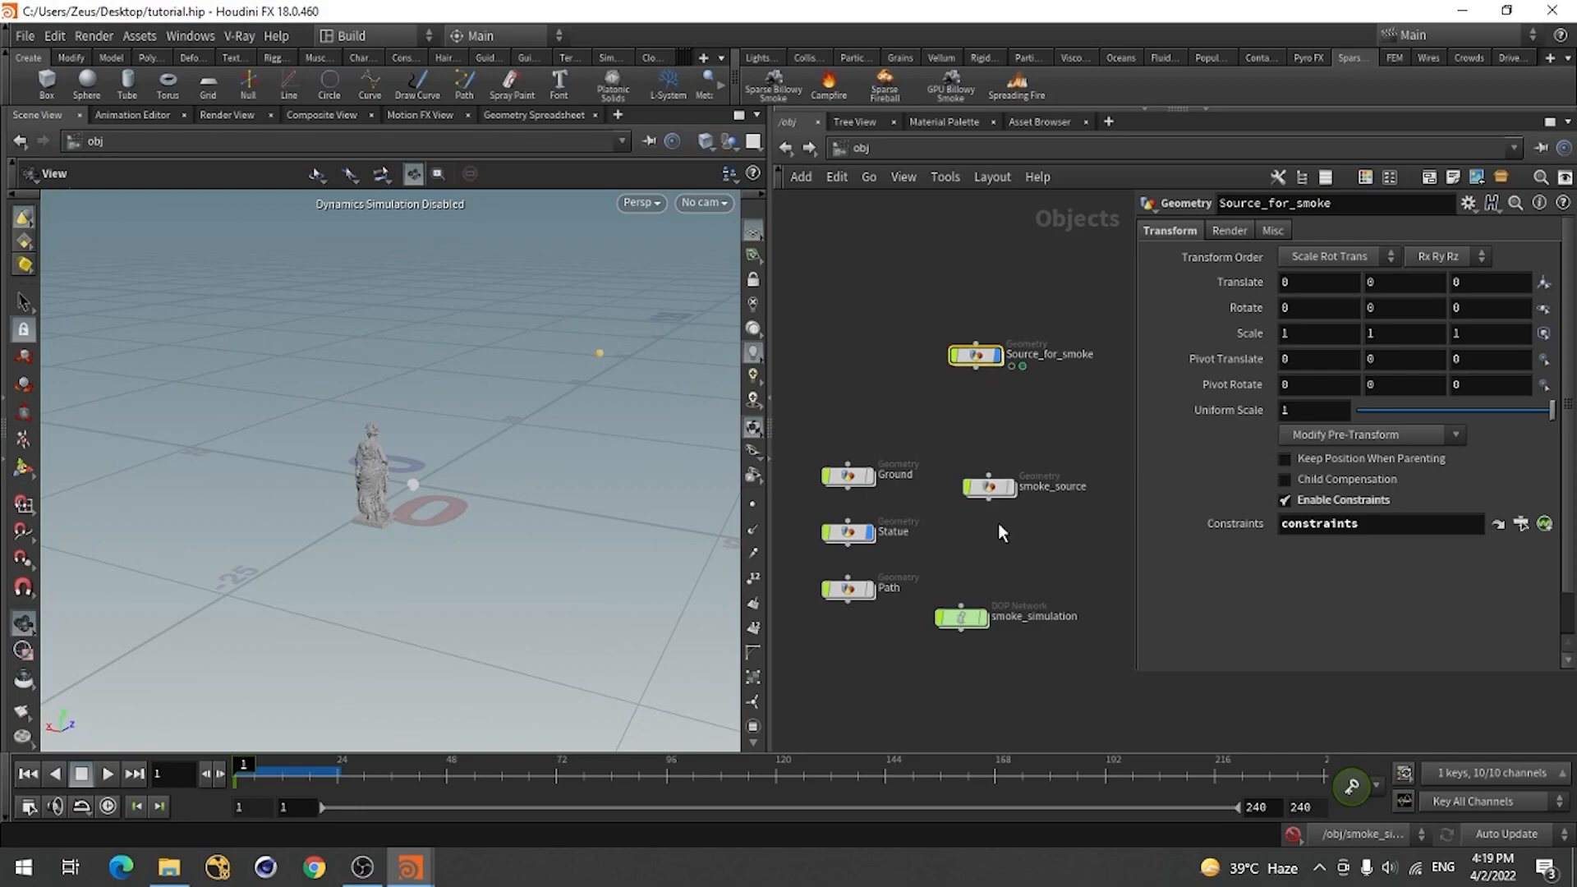
{"action": "double_click", "coordinate": [985, 487]}
{"action": "scroll", "coordinate": [919, 357], "scroll_direction": "up", "scroll_amount": 3}
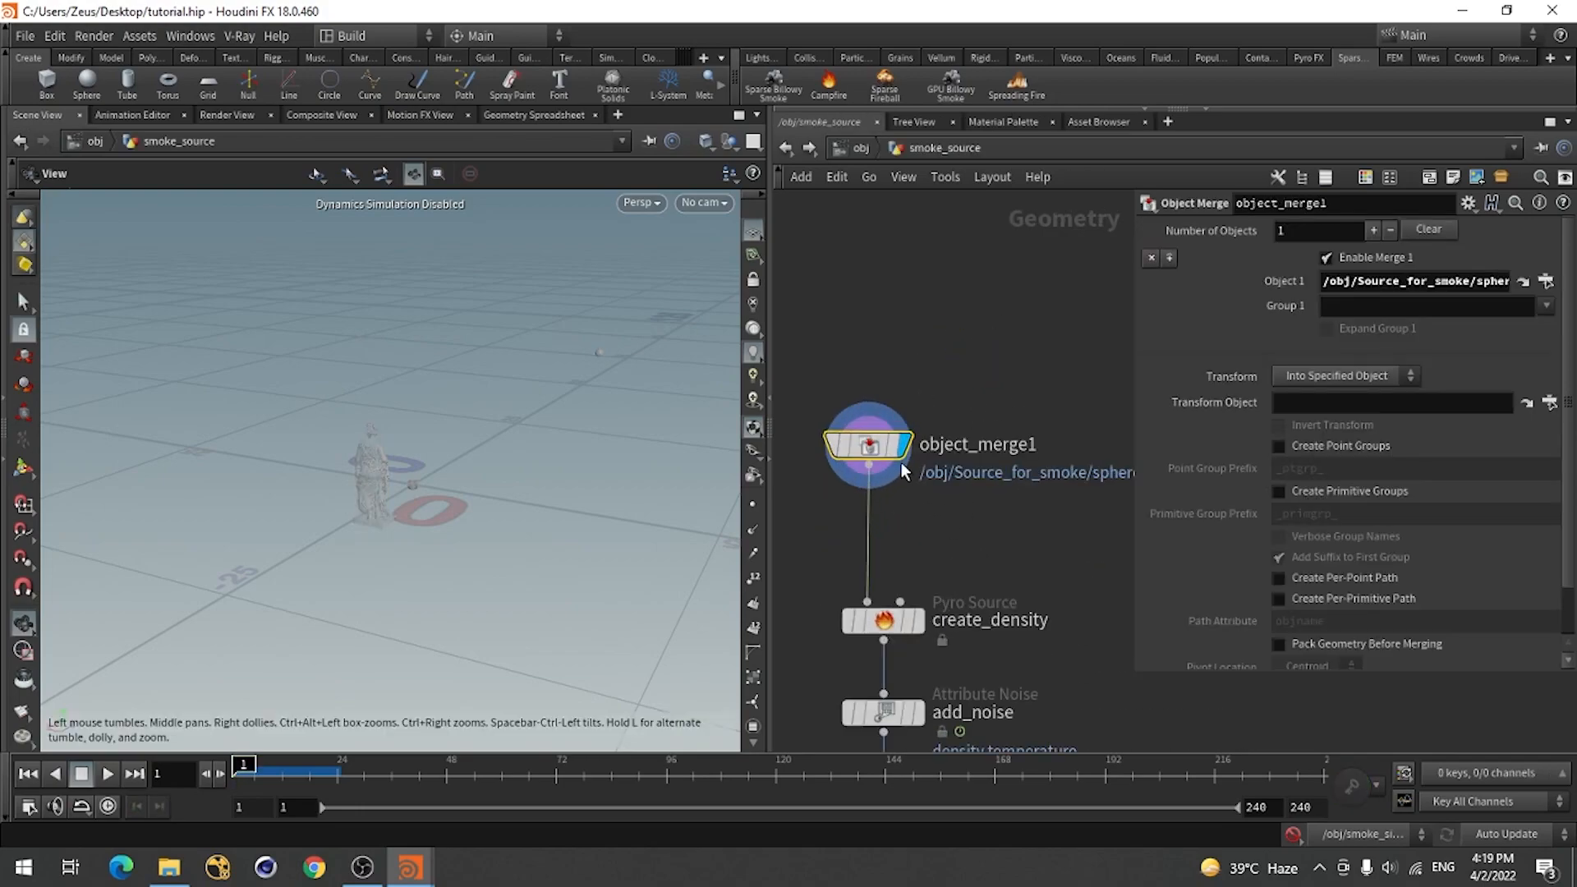
Set object_merge1's Object 1 to /obj/Source_for_smoke and its Transform to Into This Object.
{"action": "left_click", "coordinate": [1546, 281]}
{"action": "left_click", "coordinate": [1456, 214]}
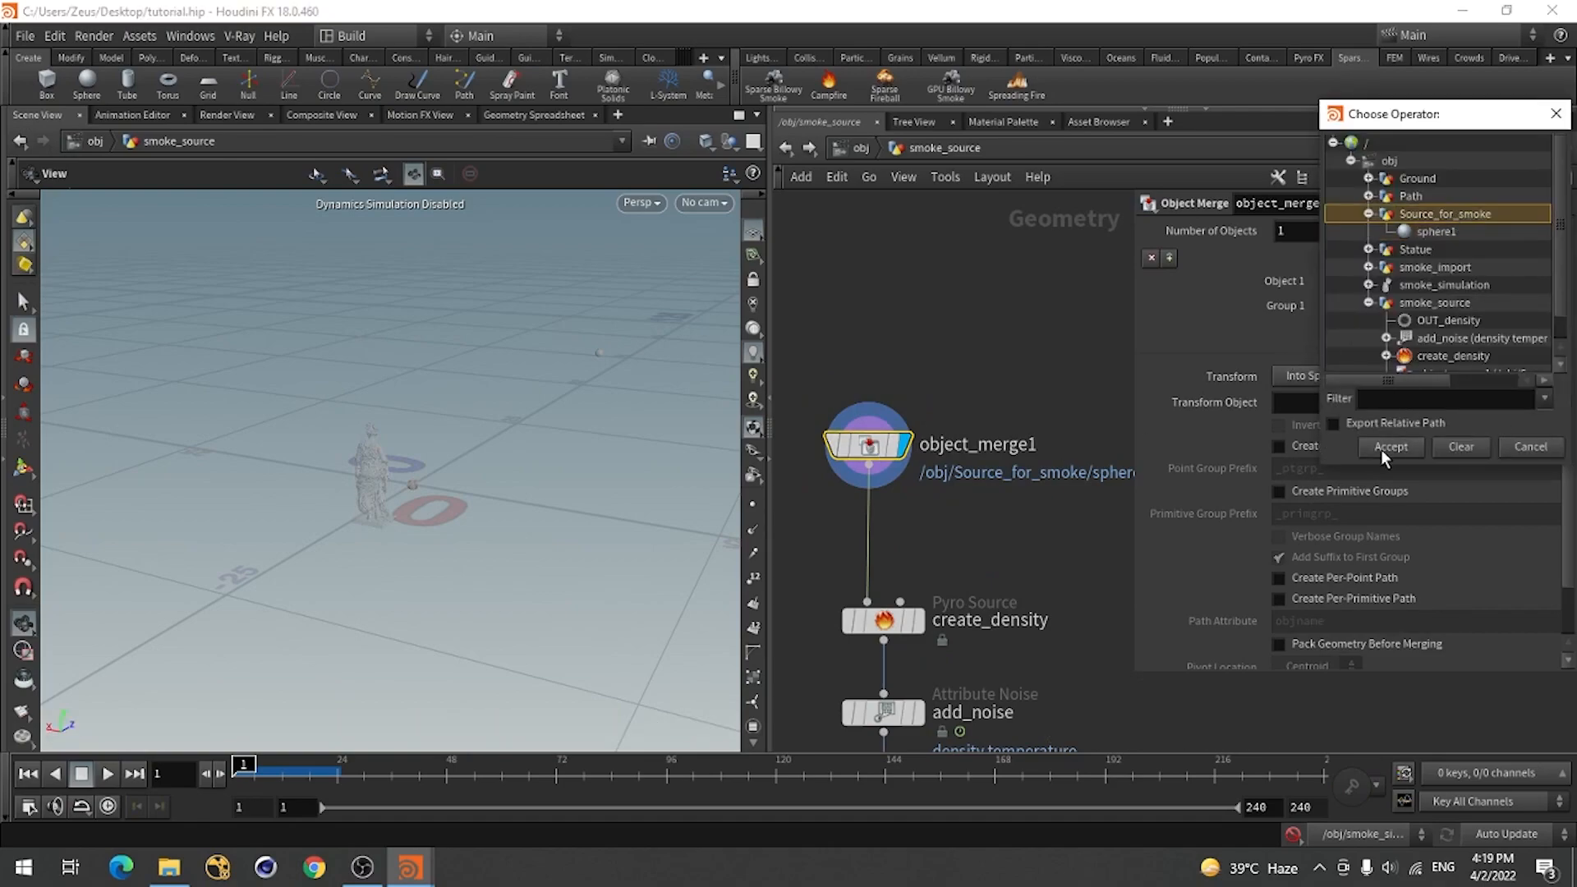
{"action": "left_click", "coordinate": [1388, 448]}
{"action": "left_click", "coordinate": [1319, 378]}
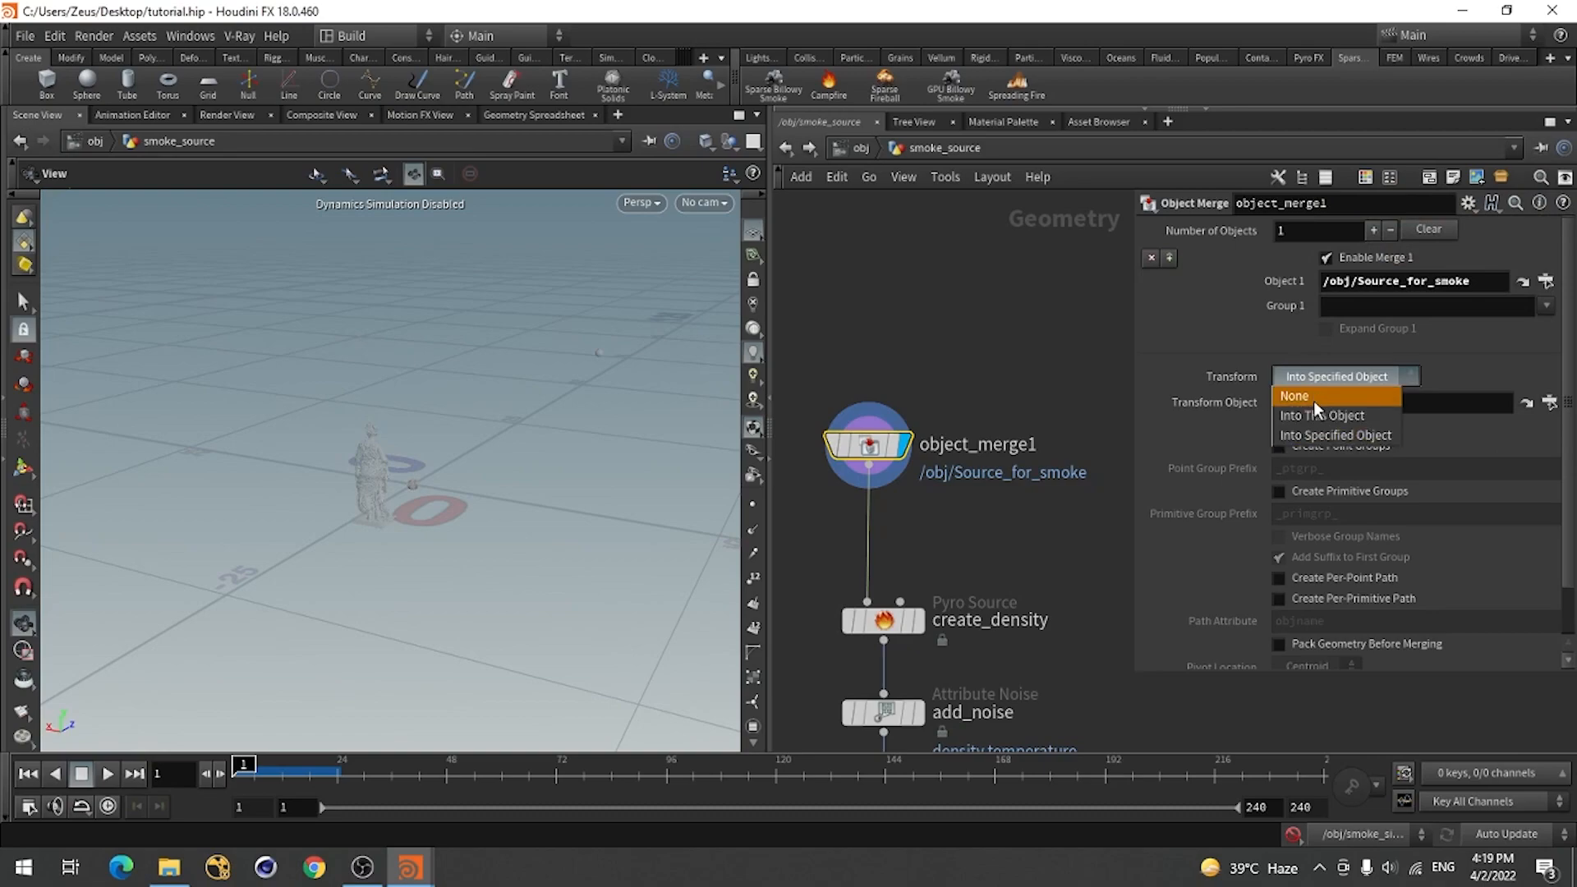
{"action": "left_click", "coordinate": [1318, 413]}
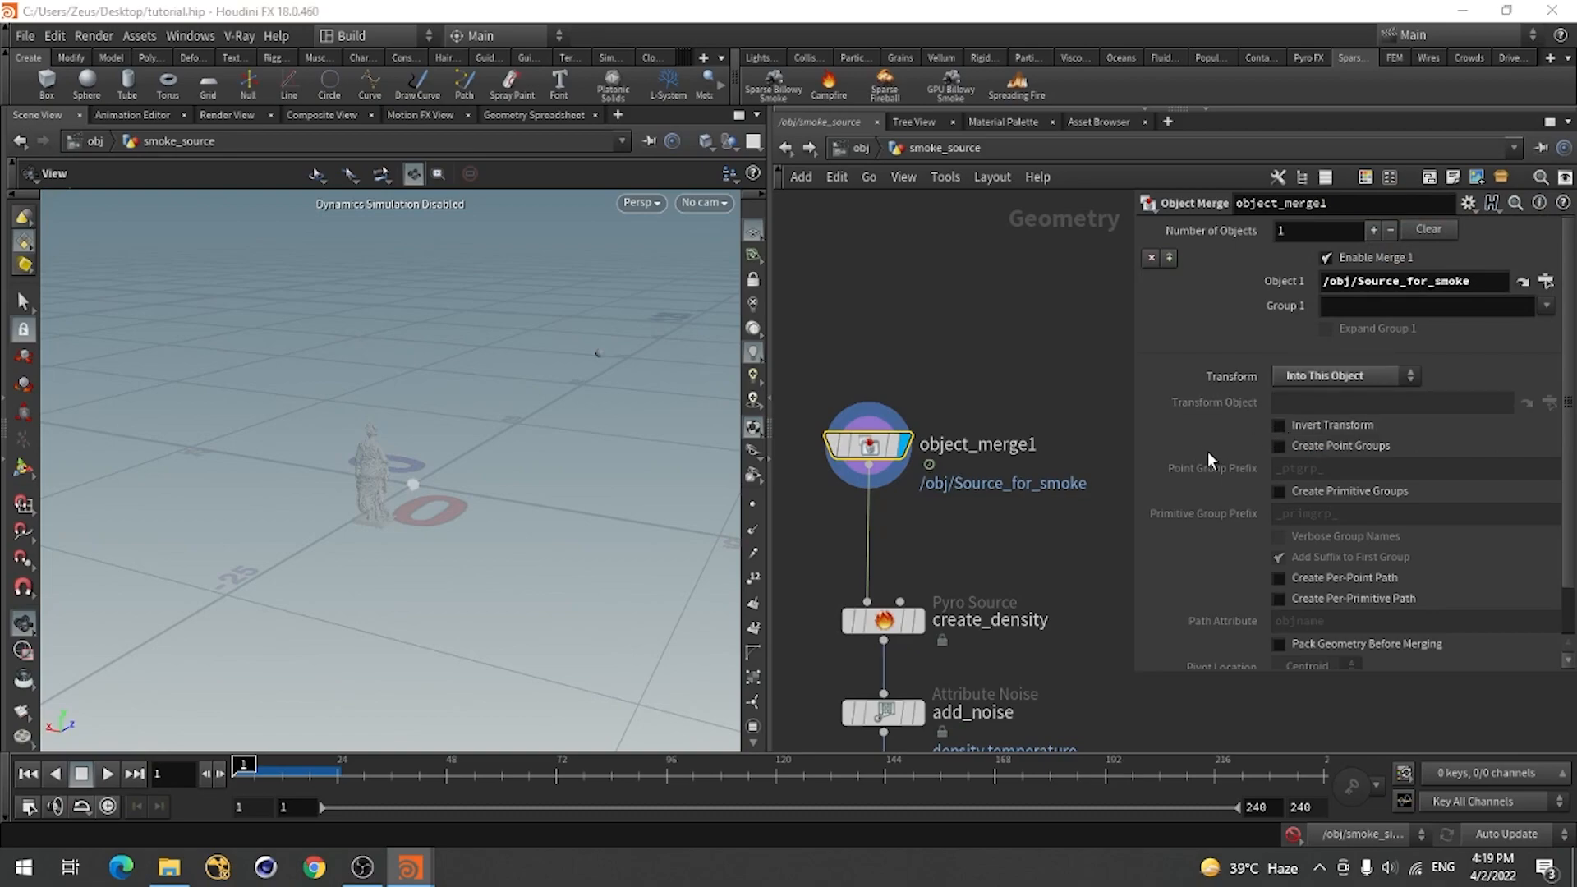
Scrub and play the timeline to check that the merged sphere follows its path.
{"action": "left_click_drag", "start_coordinate": [244, 765], "coordinate": [277, 765]}
{"action": "left_click", "coordinate": [108, 773]}
{"action": "left_click", "coordinate": [81, 774]}
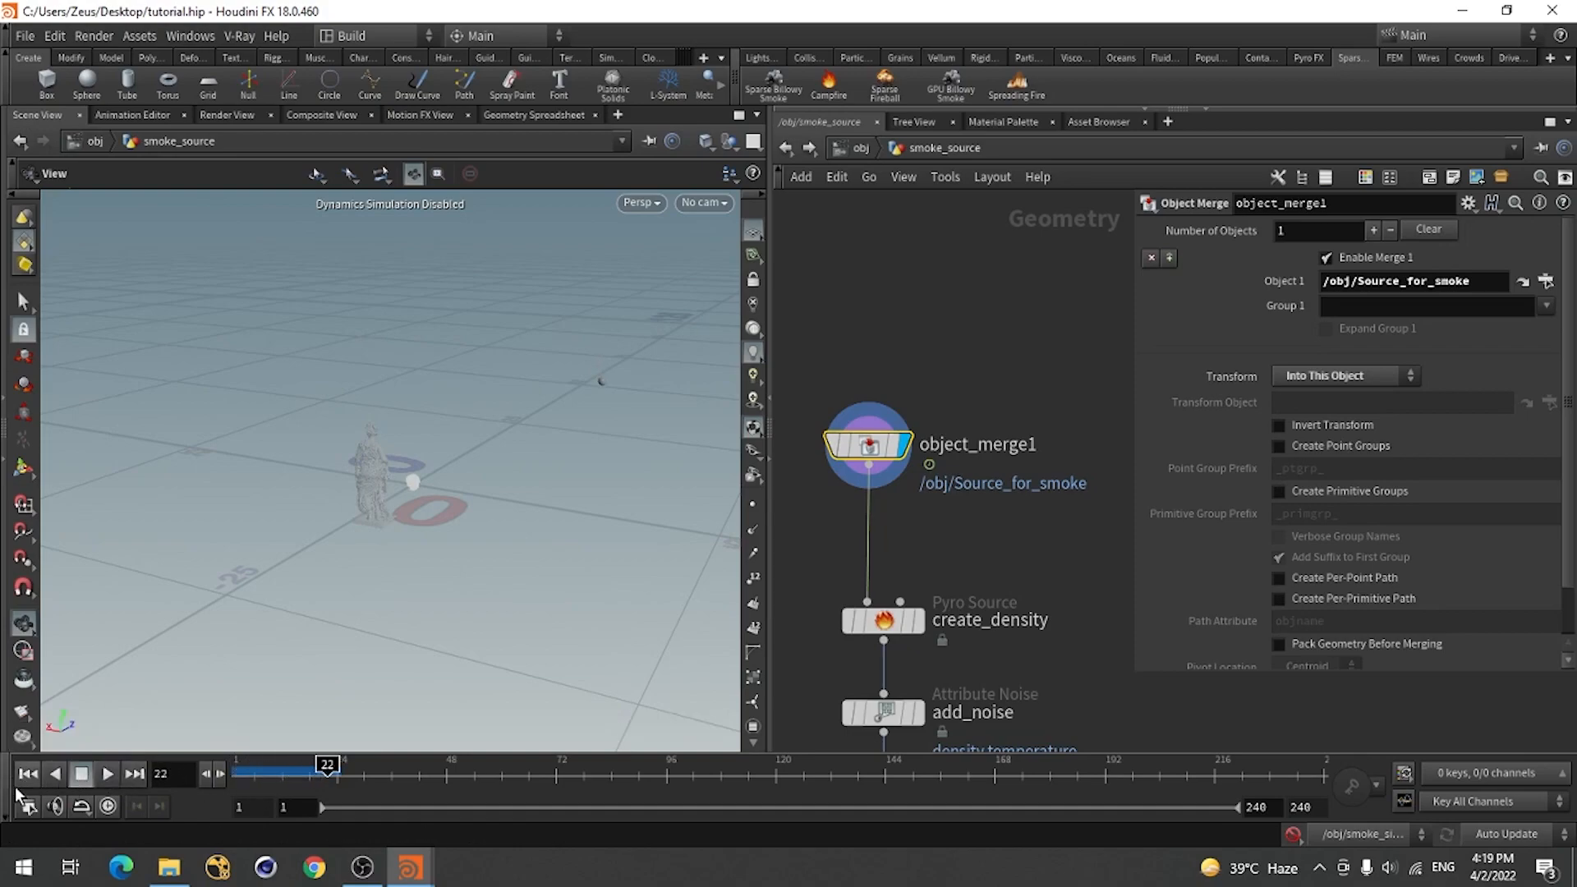
Re-enable the dynamics simulation, play it from frame 1 to frame 14 and inspect the smoke trail up close.
{"action": "left_click", "coordinate": [28, 773]}
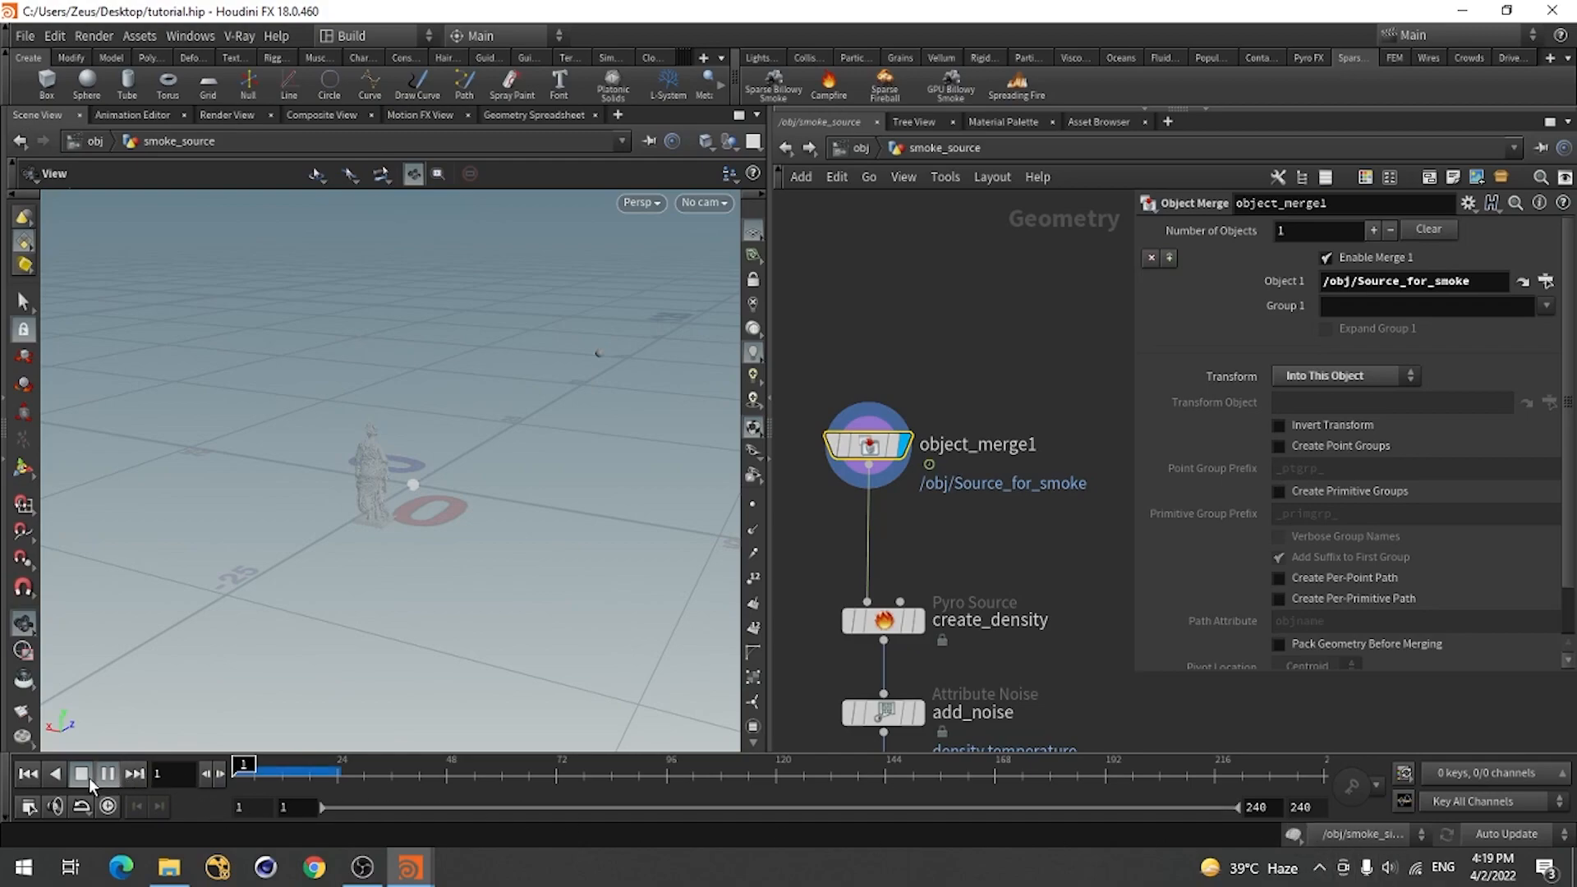
{"action": "left_click", "coordinate": [108, 774]}
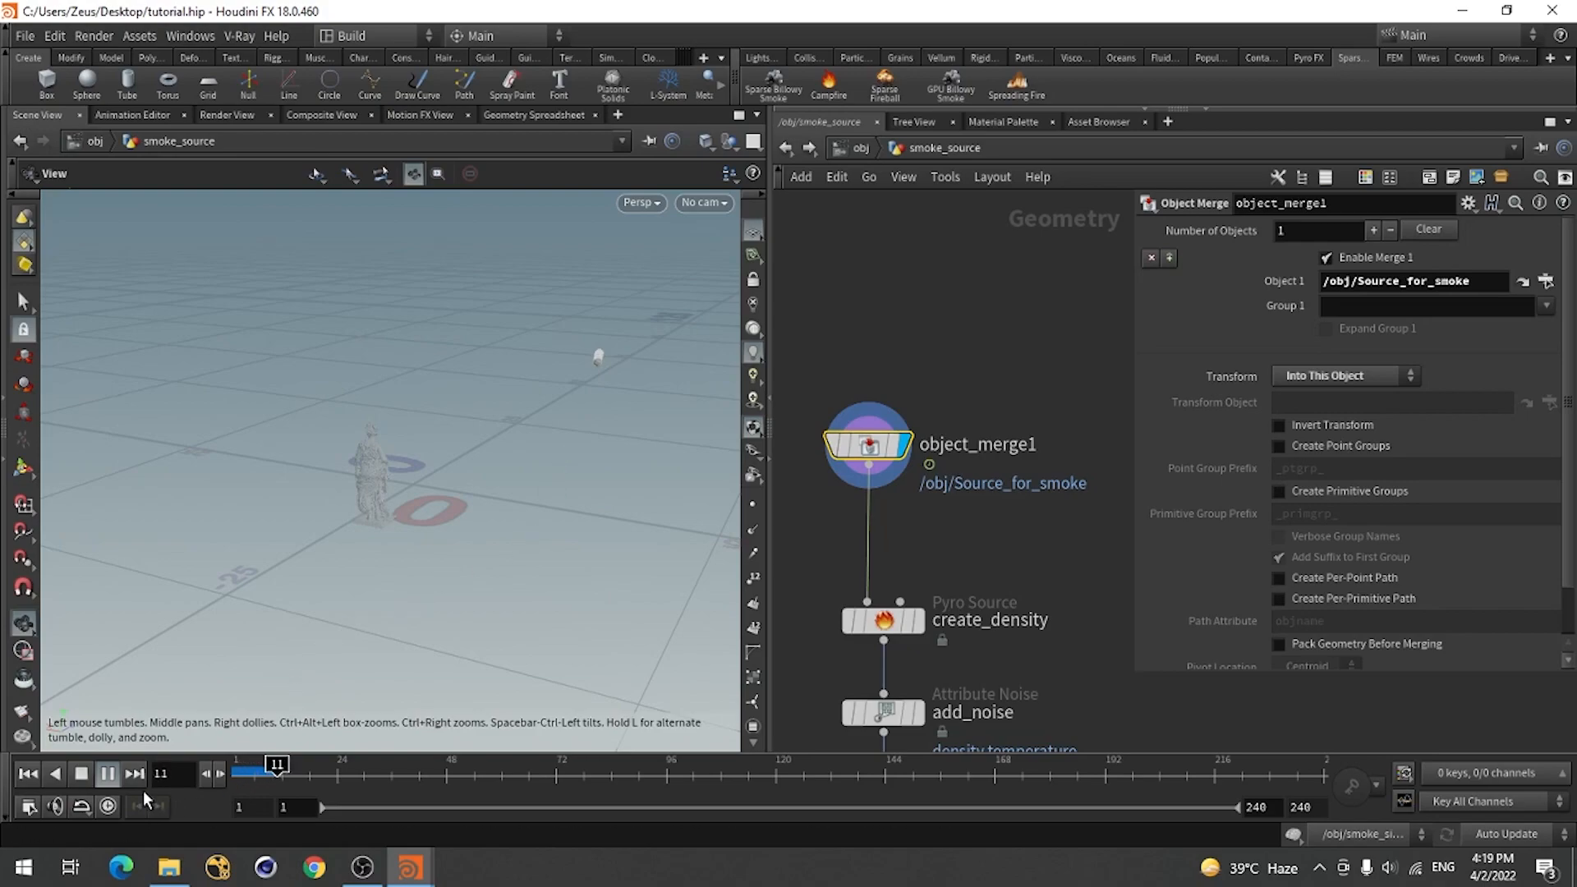
{"action": "left_click", "coordinate": [83, 771]}
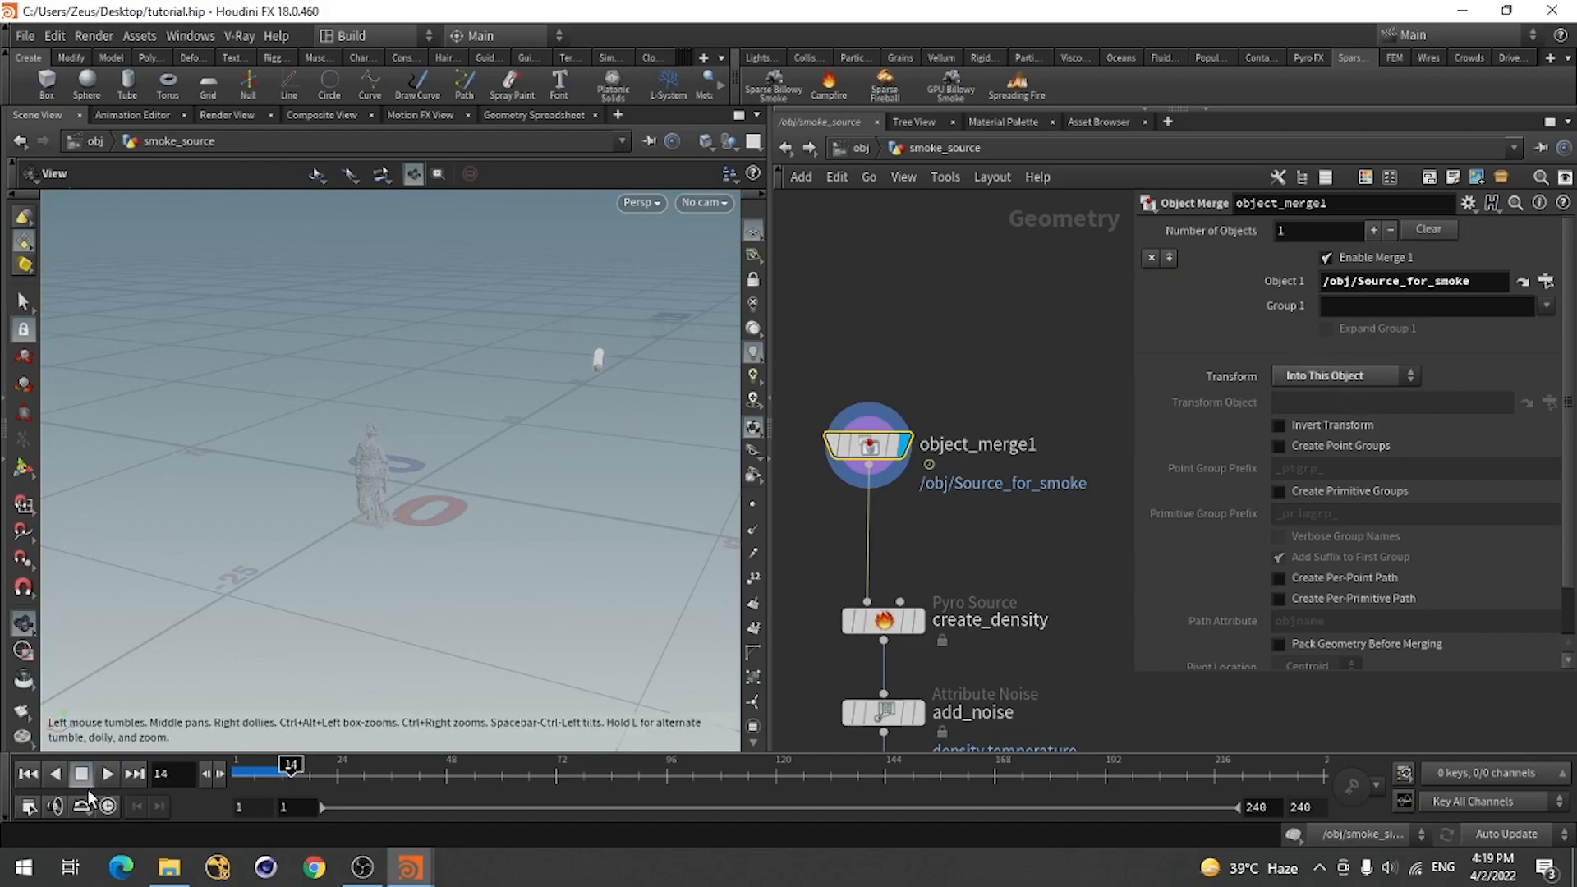
{"action": "left_click_drag", "start_coordinate": [545, 489], "coordinate": [369, 482]}
{"action": "right_click_drag", "start_coordinate": [369, 482], "coordinate": [196, 524]}
{"action": "right_click_drag", "start_coordinate": [468, 444], "coordinate": [662, 369]}
{"action": "middle_click_drag", "start_coordinate": [662, 370], "coordinate": [306, 520]}
{"action": "right_click_drag", "start_coordinate": [306, 520], "coordinate": [468, 509]}
{"action": "middle_click_drag", "start_coordinate": [469, 509], "coordinate": [446, 583]}
{"action": "right_click_drag", "start_coordinate": [333, 555], "coordinate": [374, 538]}
Review the add_noise and create_density settings, moving create_density closer to object_merge1.
{"action": "scroll", "coordinate": [1015, 388], "scroll_direction": "down", "scroll_amount": 3}
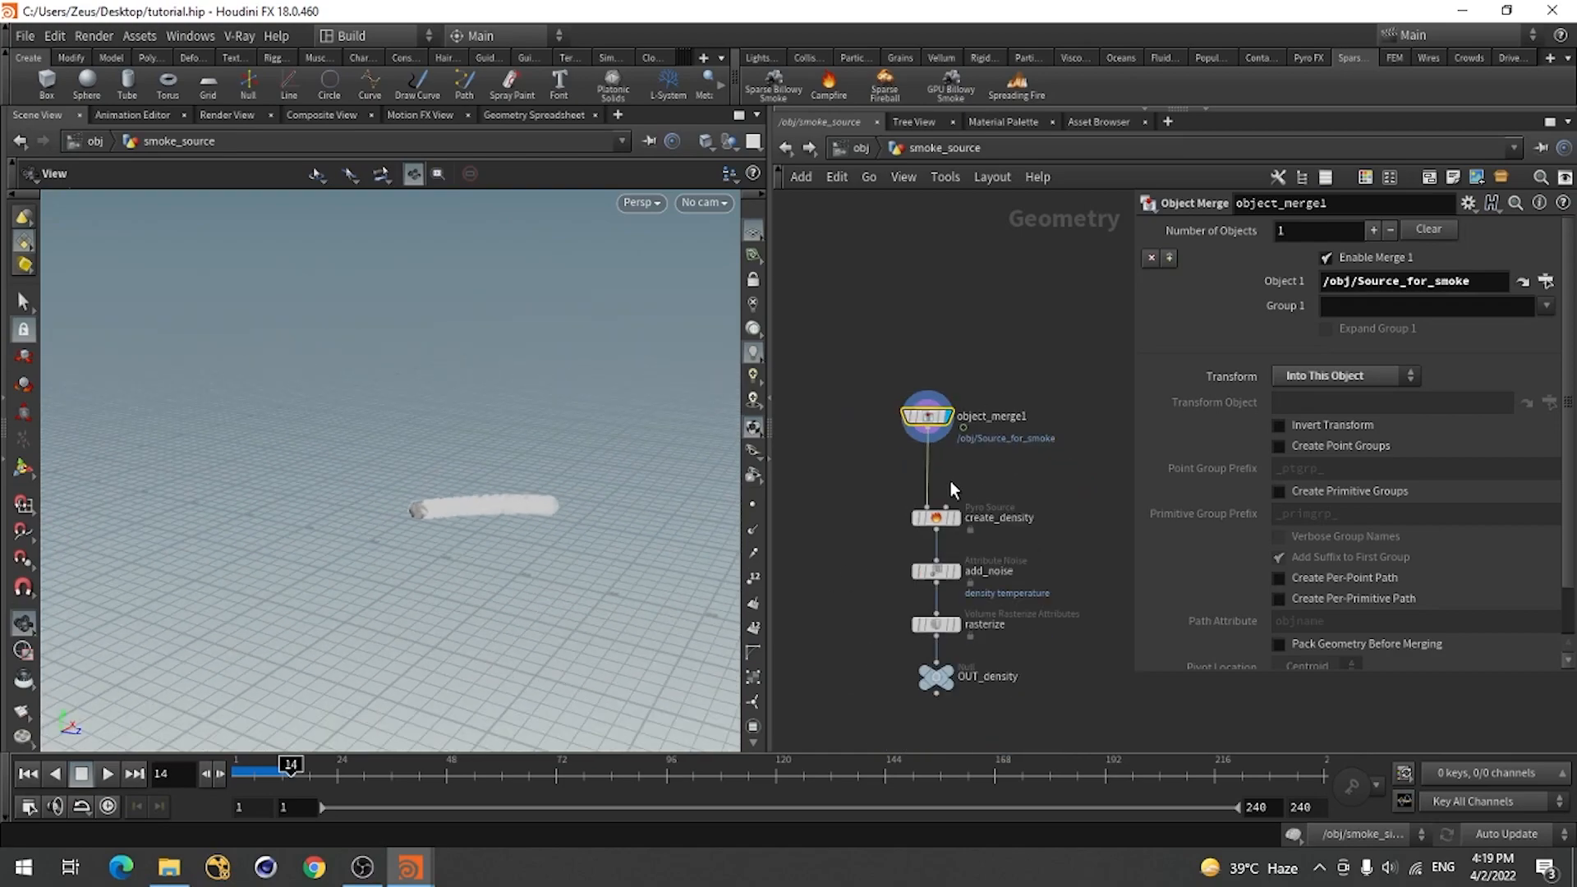
{"action": "scroll", "coordinate": [935, 624], "scroll_direction": "up", "scroll_amount": 2}
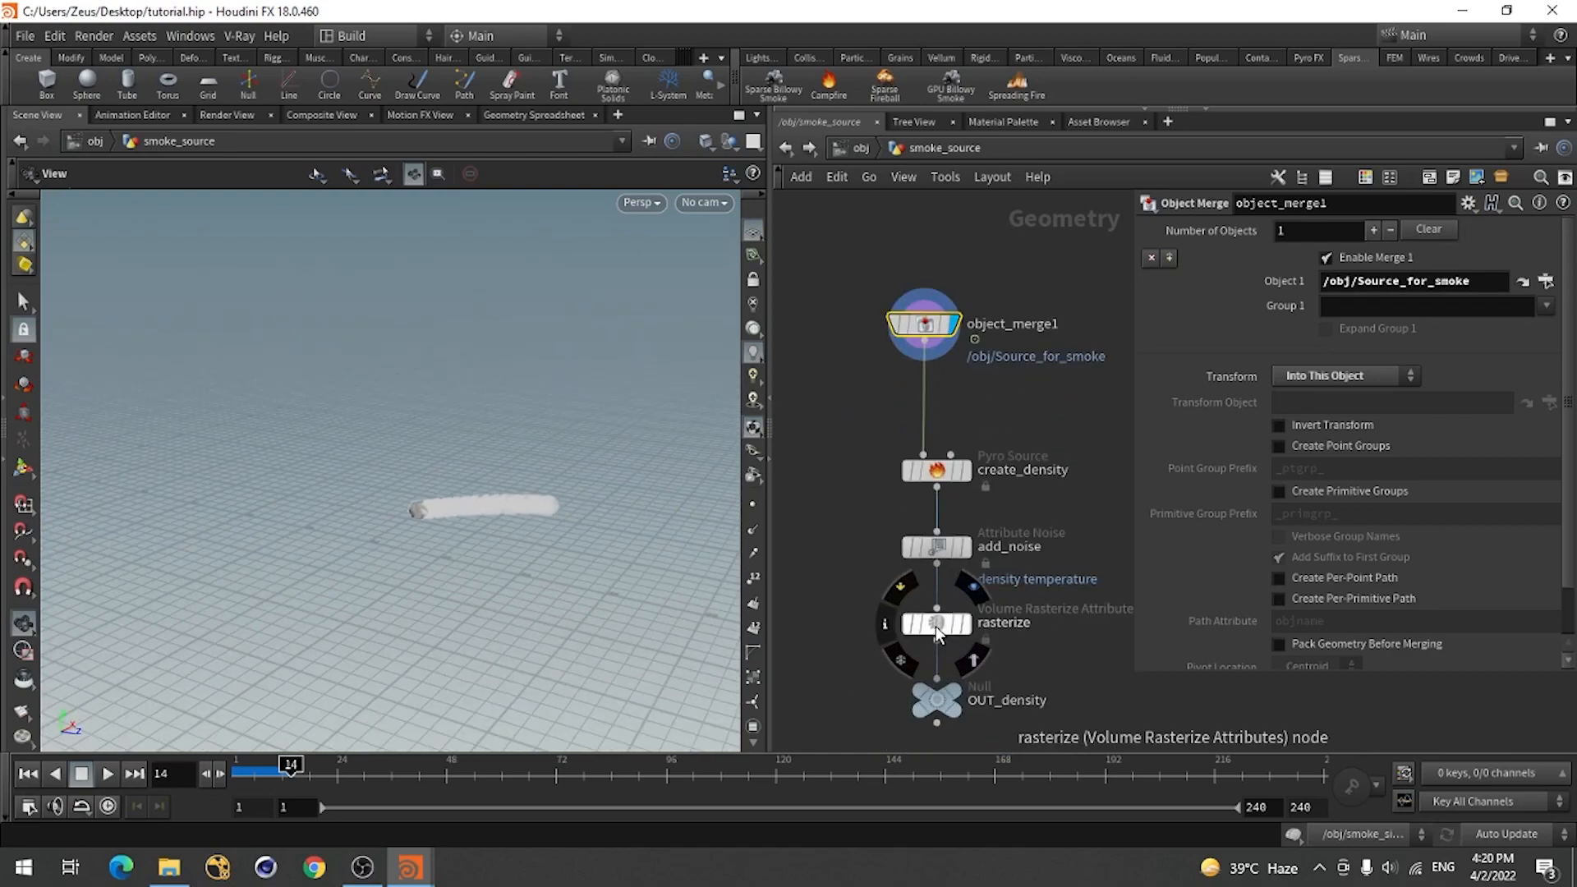
{"action": "left_click", "coordinate": [939, 550]}
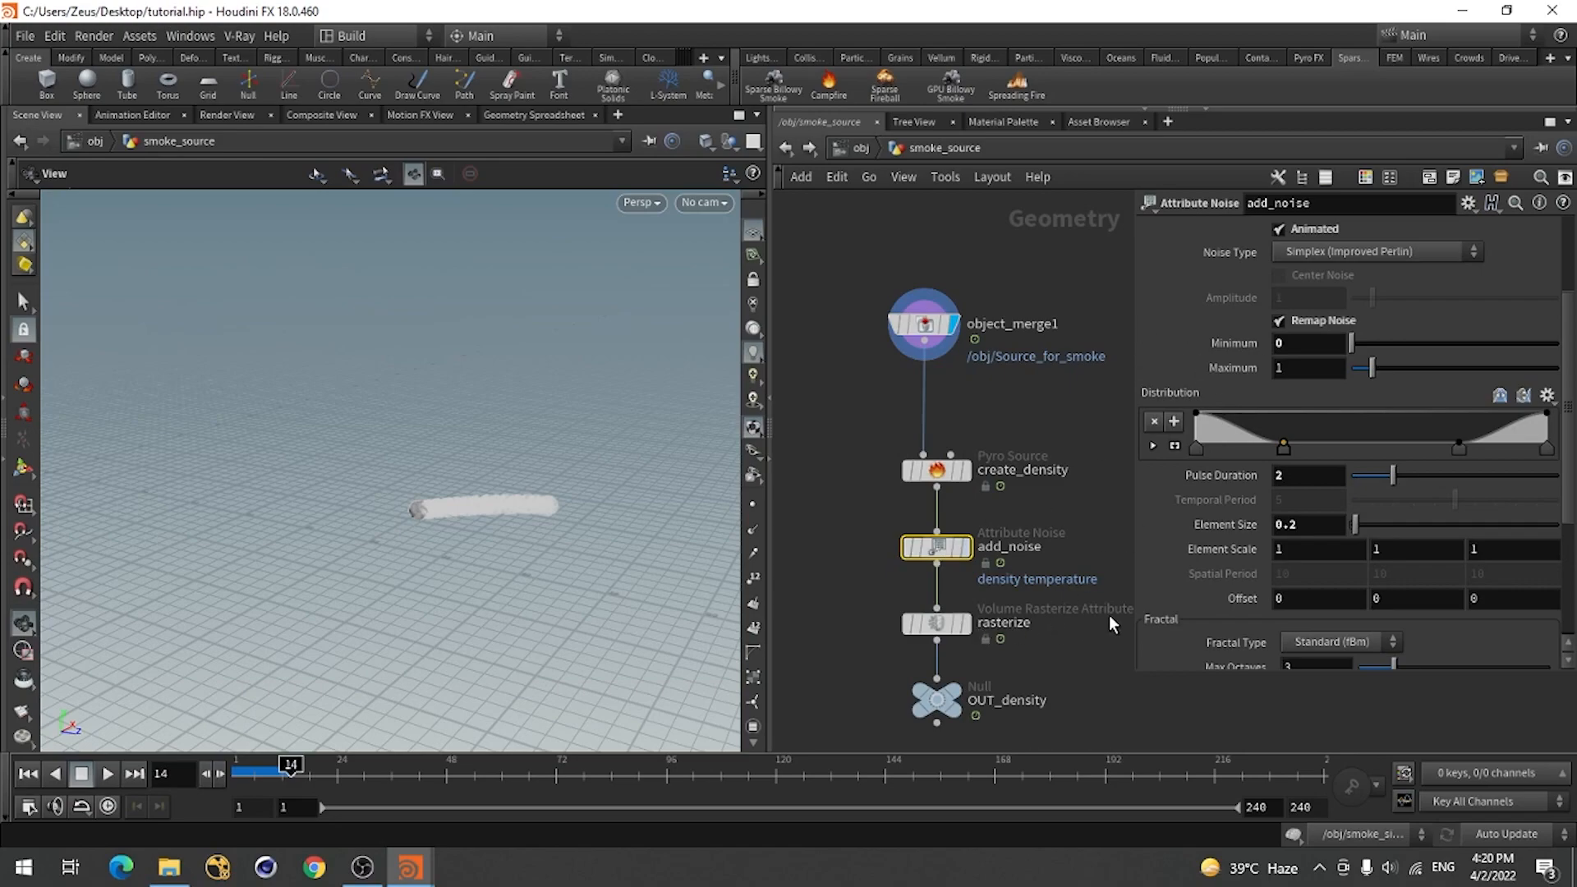
{"action": "scroll", "coordinate": [1157, 573], "scroll_direction": "down", "scroll_amount": 1}
{"action": "scroll", "coordinate": [1074, 564], "scroll_direction": "up", "scroll_amount": 1}
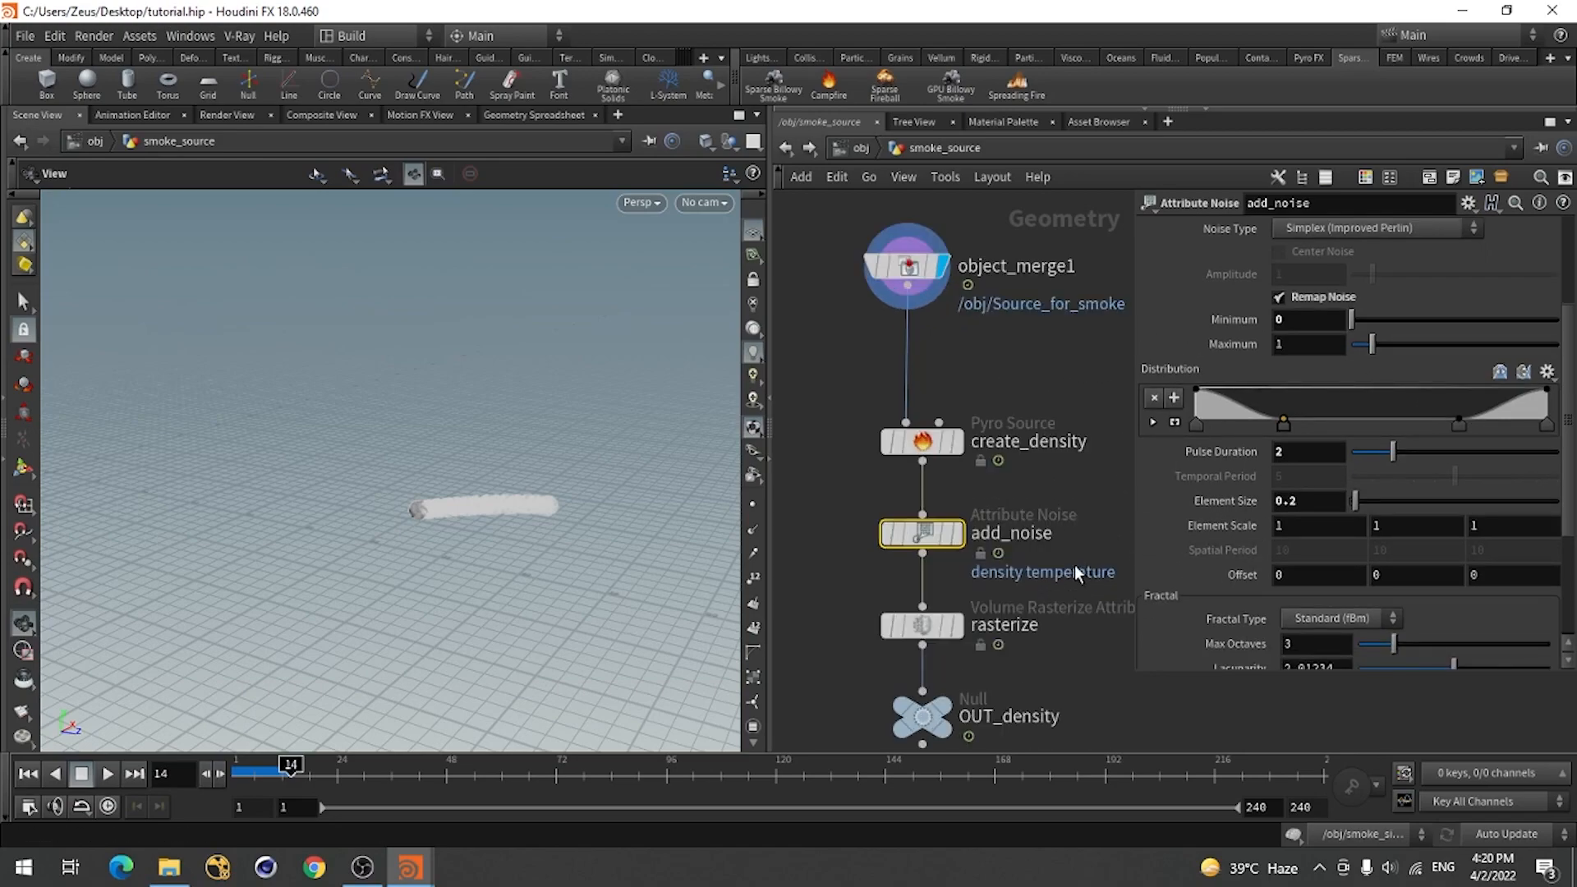
{"action": "mouse_move", "coordinate": [922, 444]}
{"action": "left_click_drag", "start_coordinate": [923, 444], "coordinate": [923, 396]}
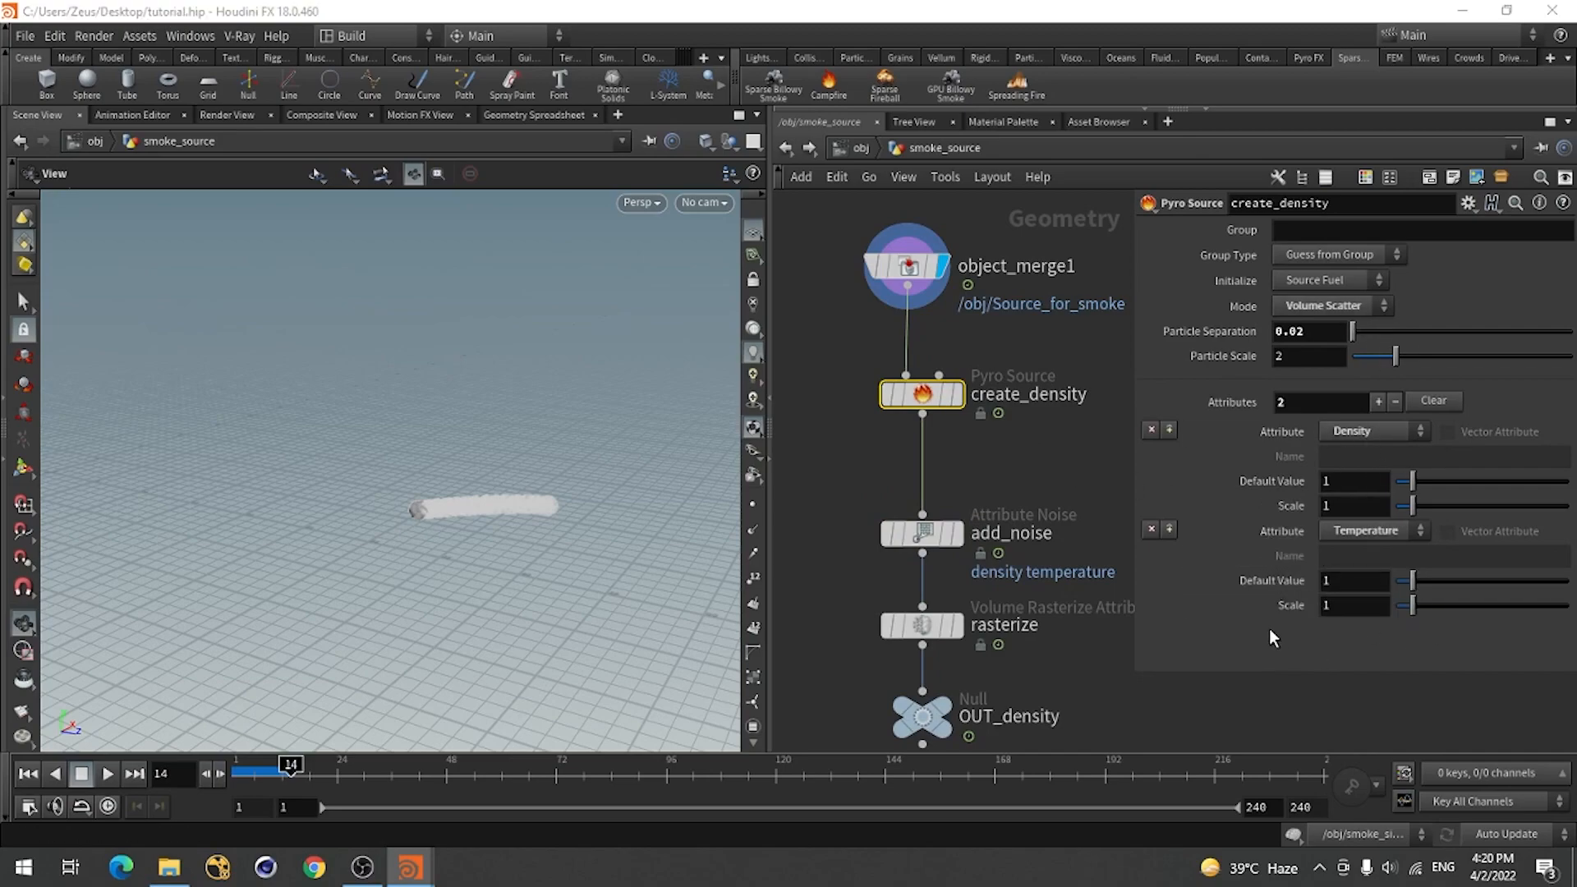
Open the smoke_simulation network, move source_density further above pyro_solver and review its volume settings.
{"action": "left_click", "coordinate": [784, 147]}
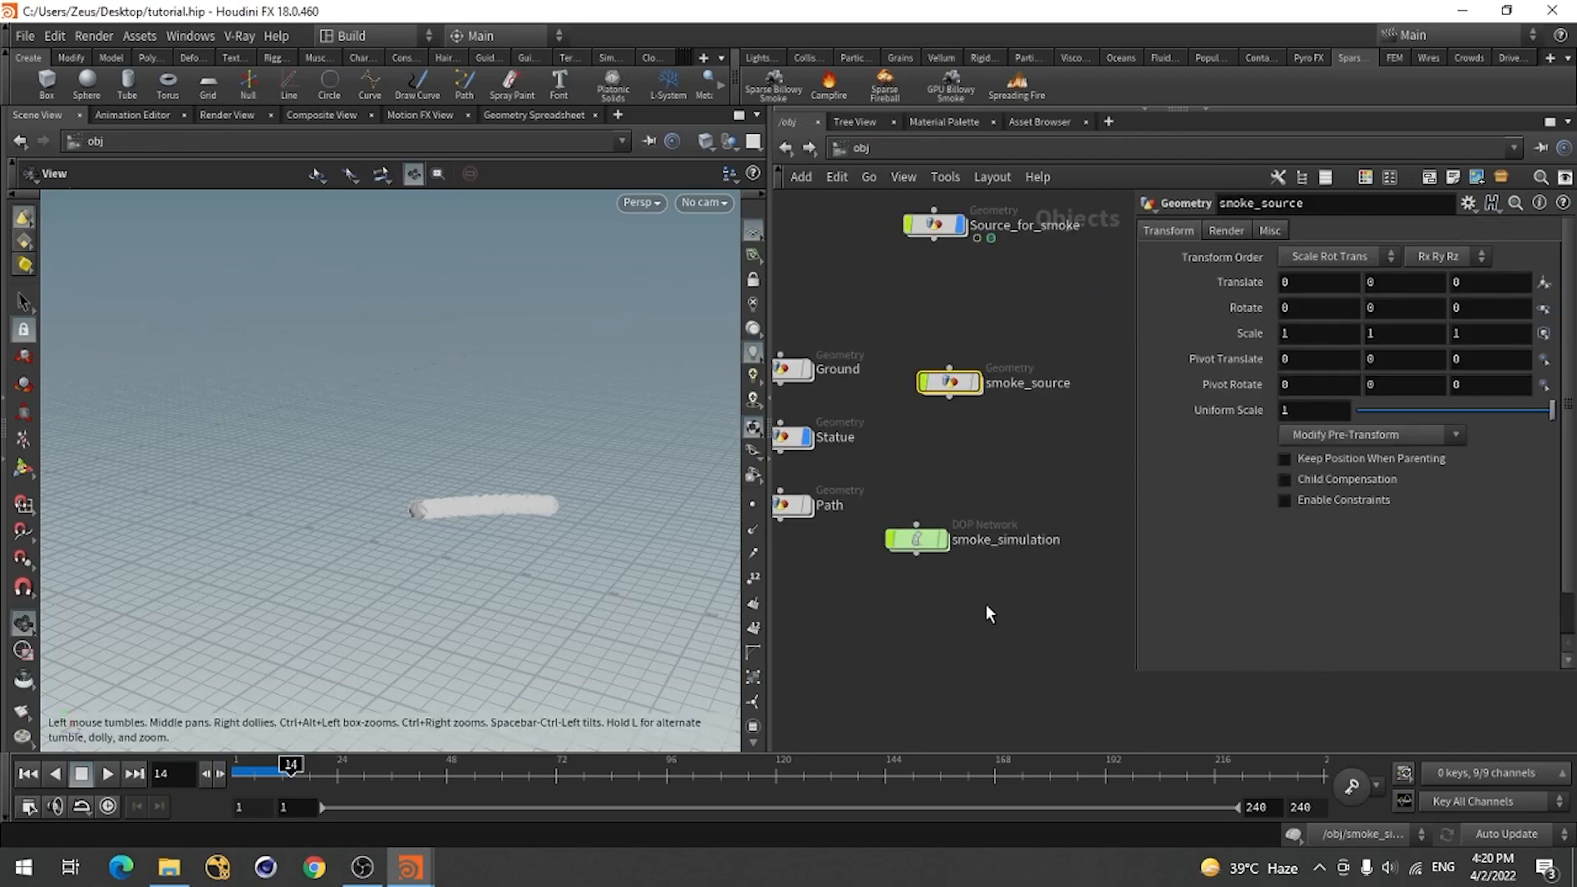
{"action": "double_click", "coordinate": [916, 540]}
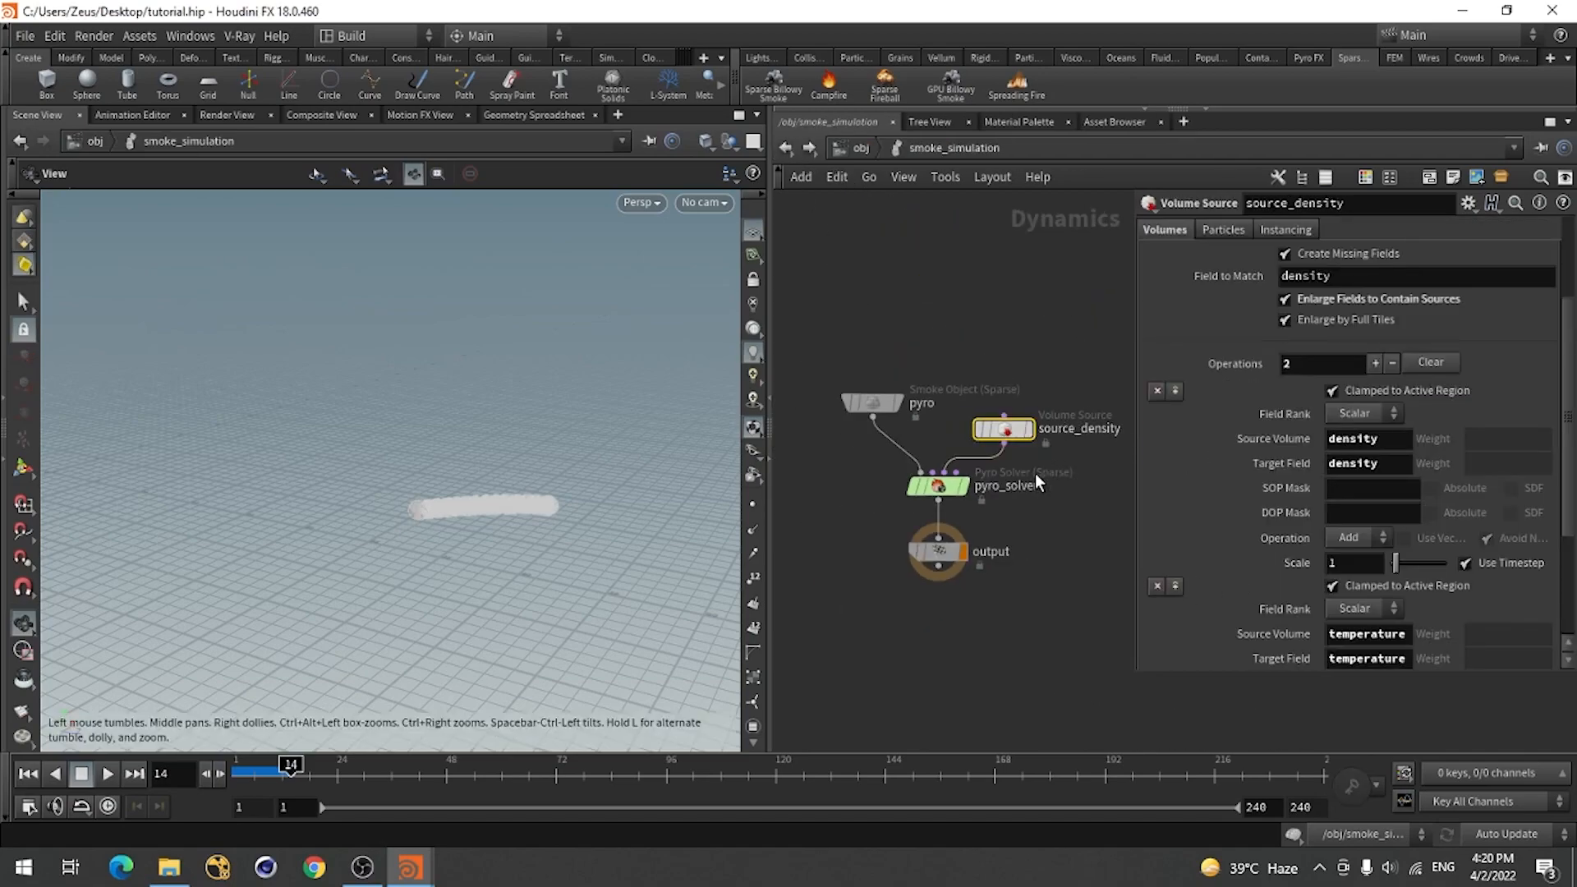
{"action": "scroll", "coordinate": [1037, 471], "scroll_direction": "up", "scroll_amount": 3}
{"action": "left_click_drag", "start_coordinate": [980, 380], "coordinate": [999, 314]}
{"action": "middle_click_drag", "start_coordinate": [1061, 508], "coordinate": [1023, 644]}
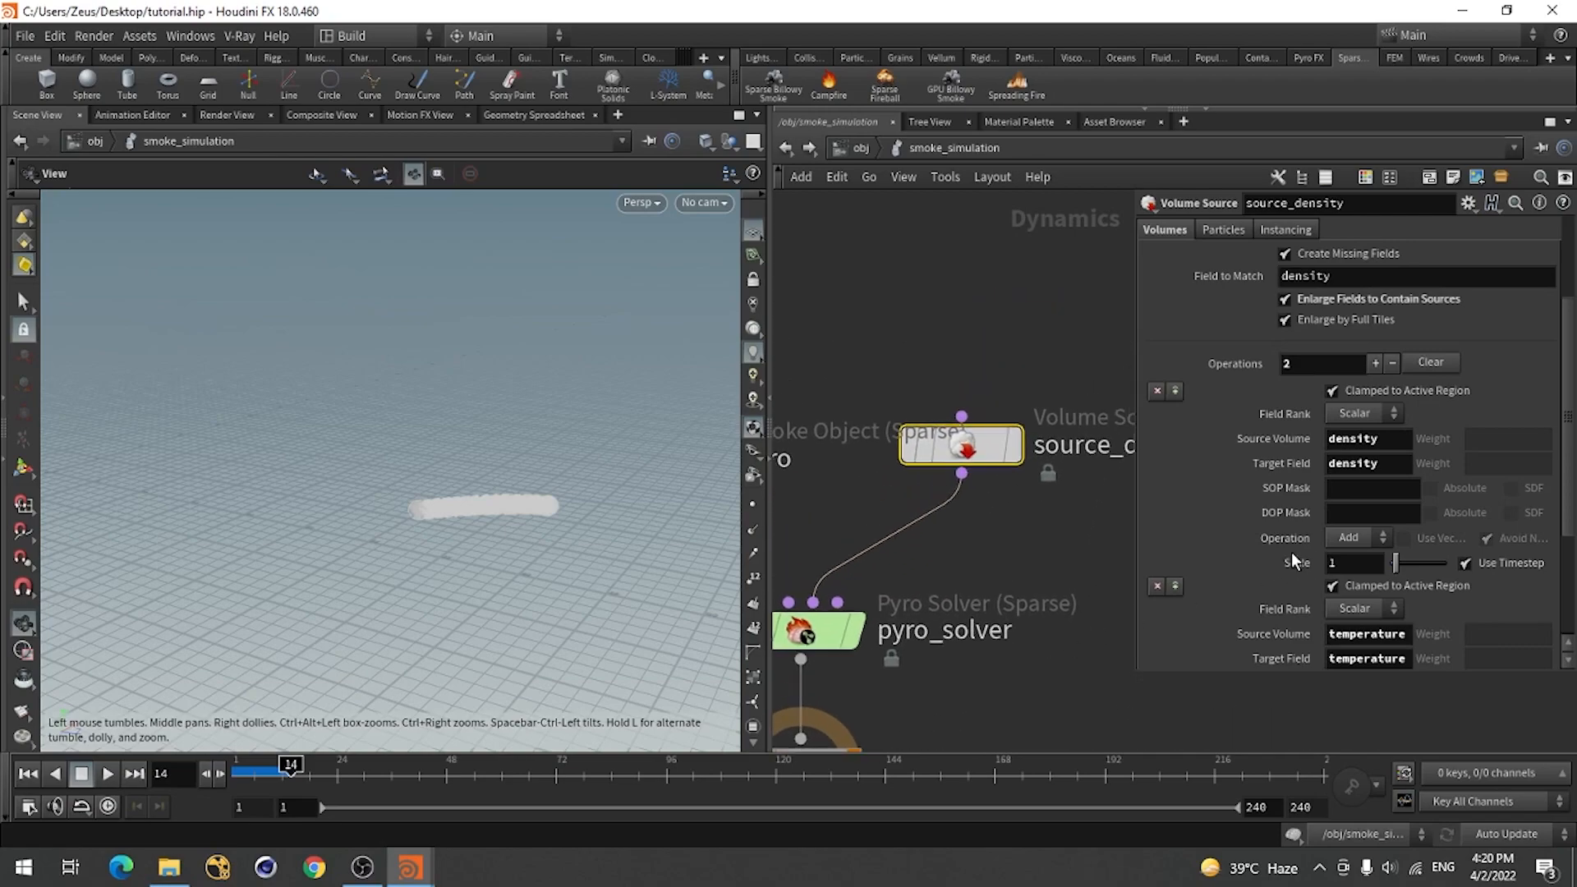
{"action": "scroll", "coordinate": [1294, 561], "scroll_direction": "down", "scroll_amount": 2}
Enable Turbulence in pyro_solver's shape settings and set it to 0.5, with the timeline back at frame 1.
{"action": "left_click", "coordinate": [813, 633]}
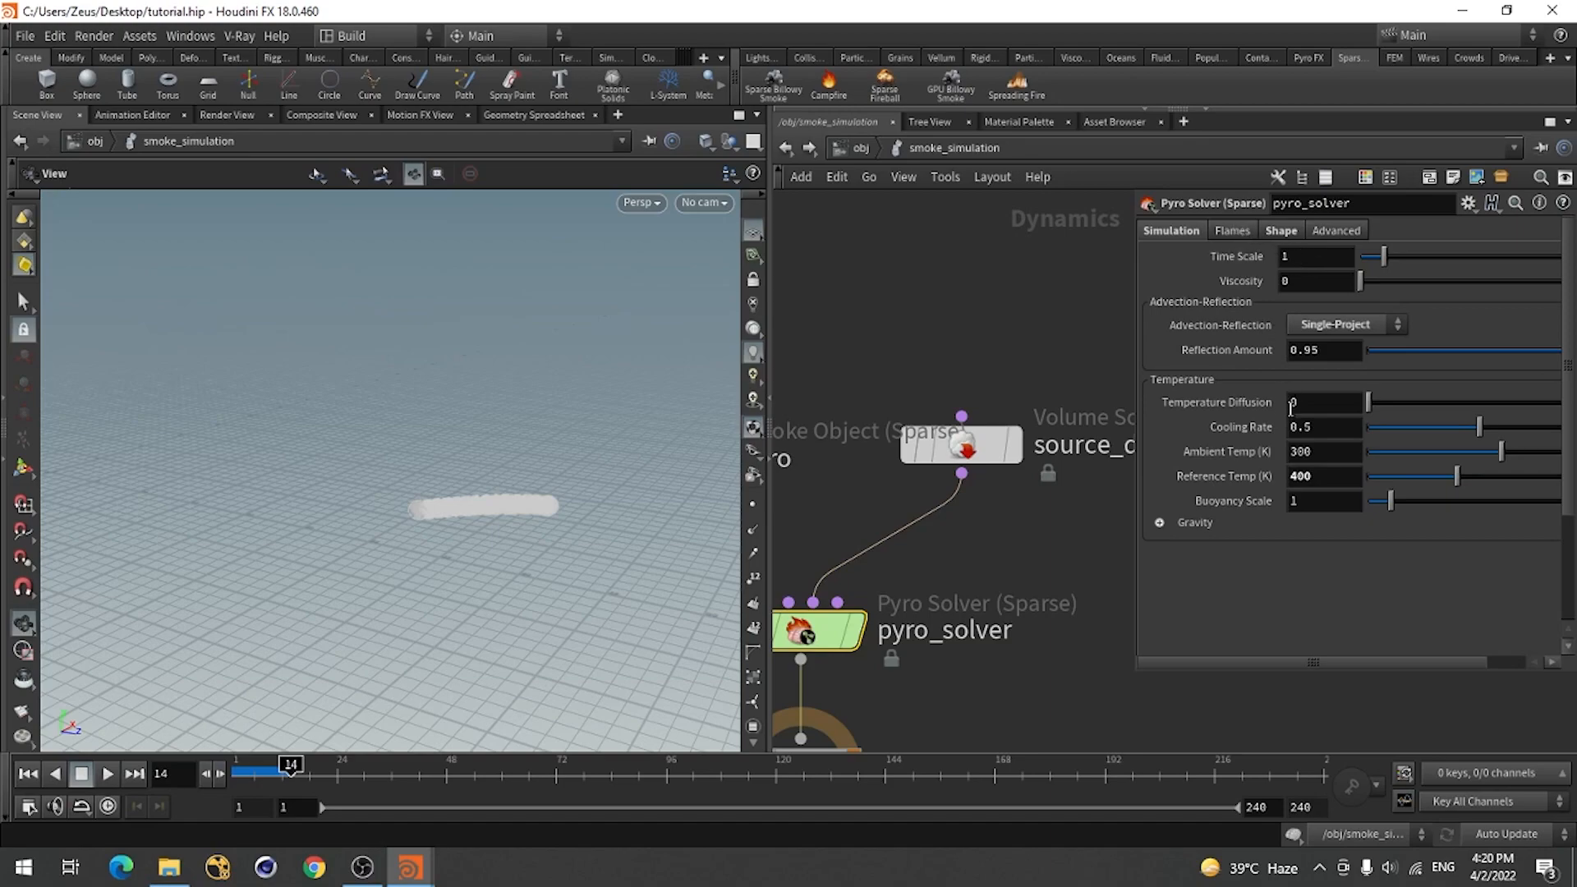
{"action": "left_click", "coordinate": [1277, 232]}
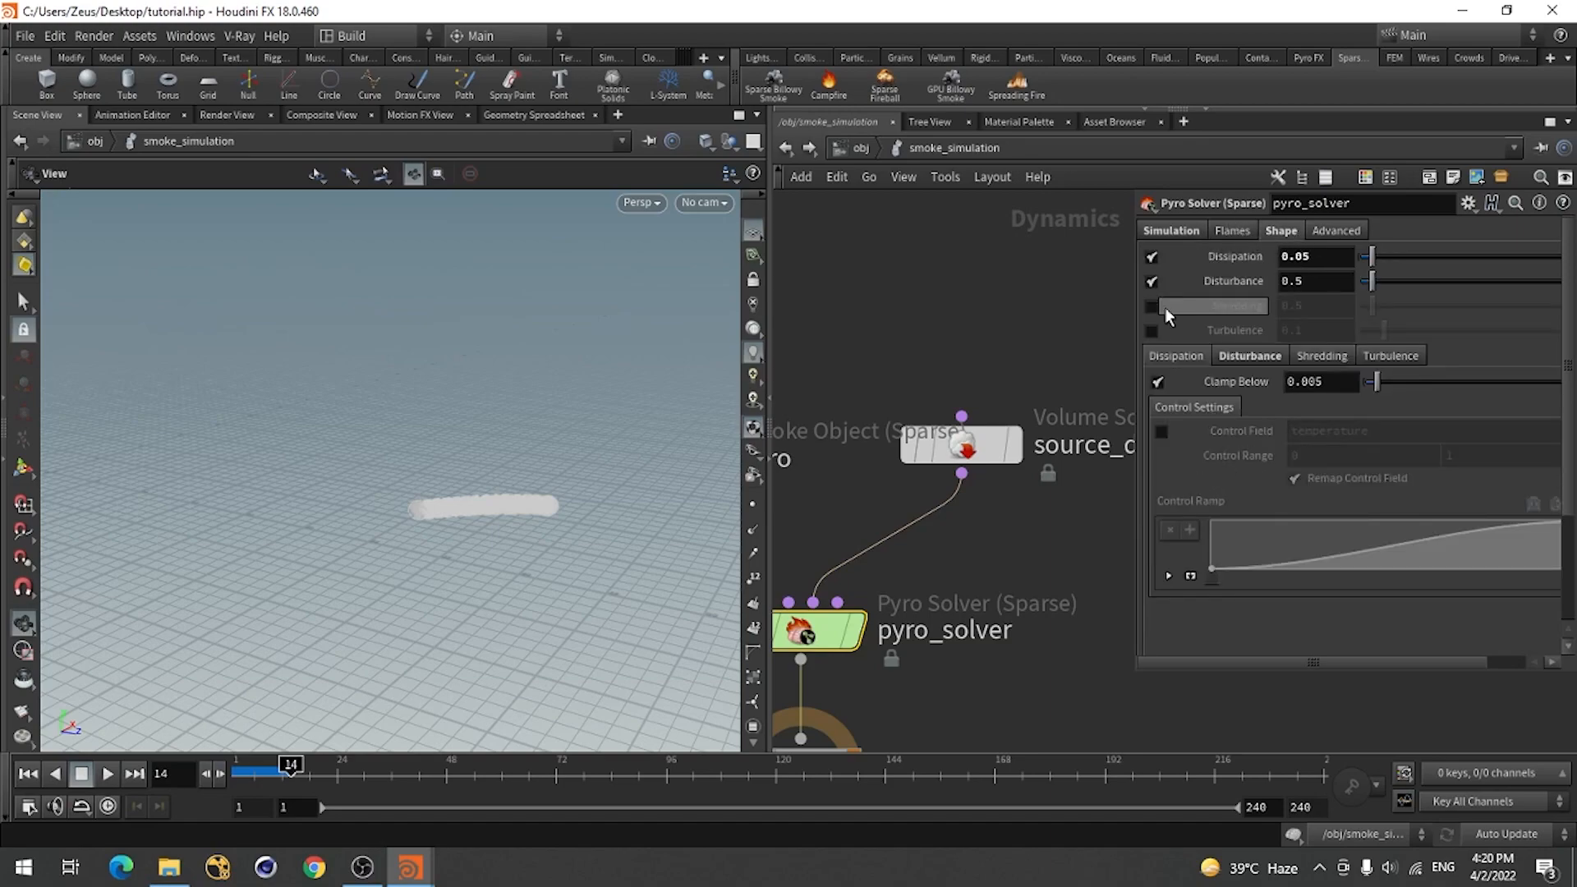
{"action": "left_click", "coordinate": [1151, 329]}
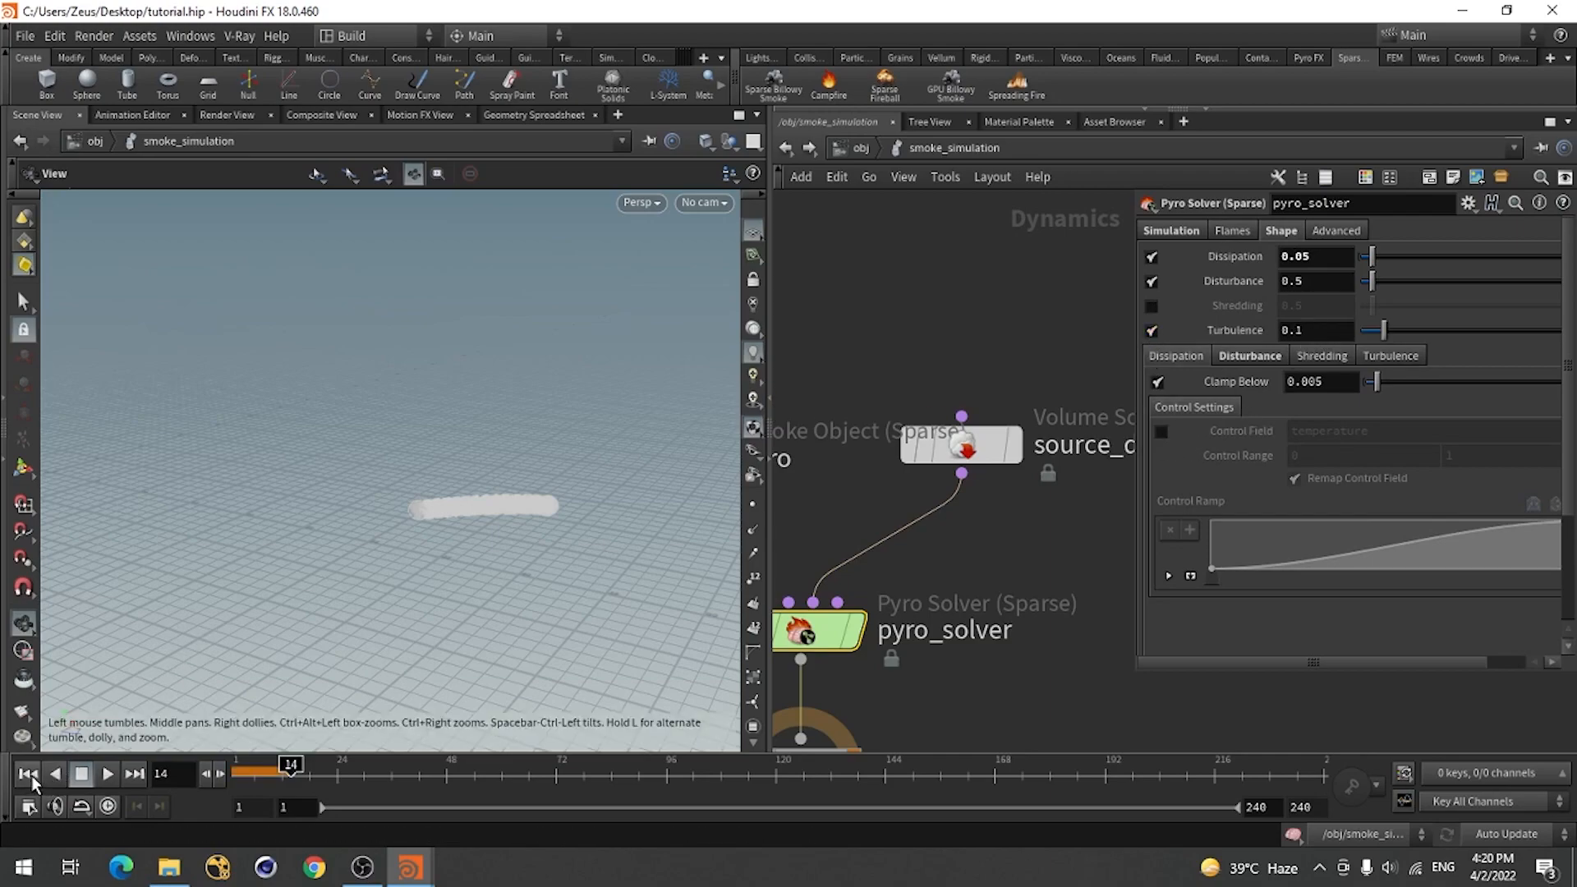
{"action": "left_click_drag", "start_coordinate": [1307, 328], "coordinate": [1279, 329]}
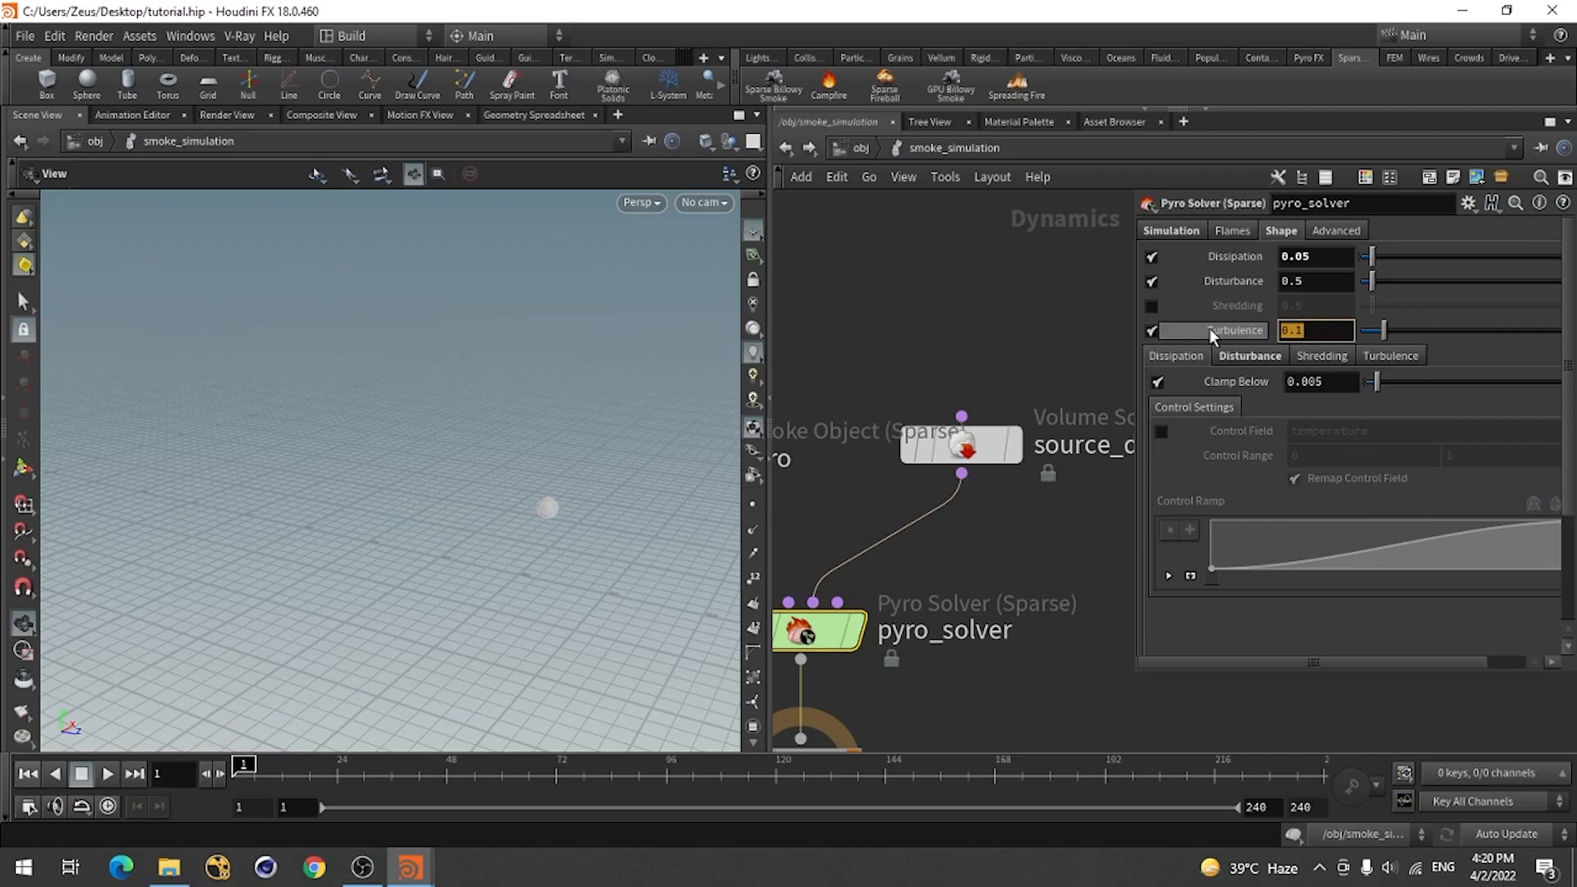
{"action": "mouse_move", "coordinate": [1209, 329]}
{"action": "type", "text": ".5"}
{"action": "key", "text": "Return"}
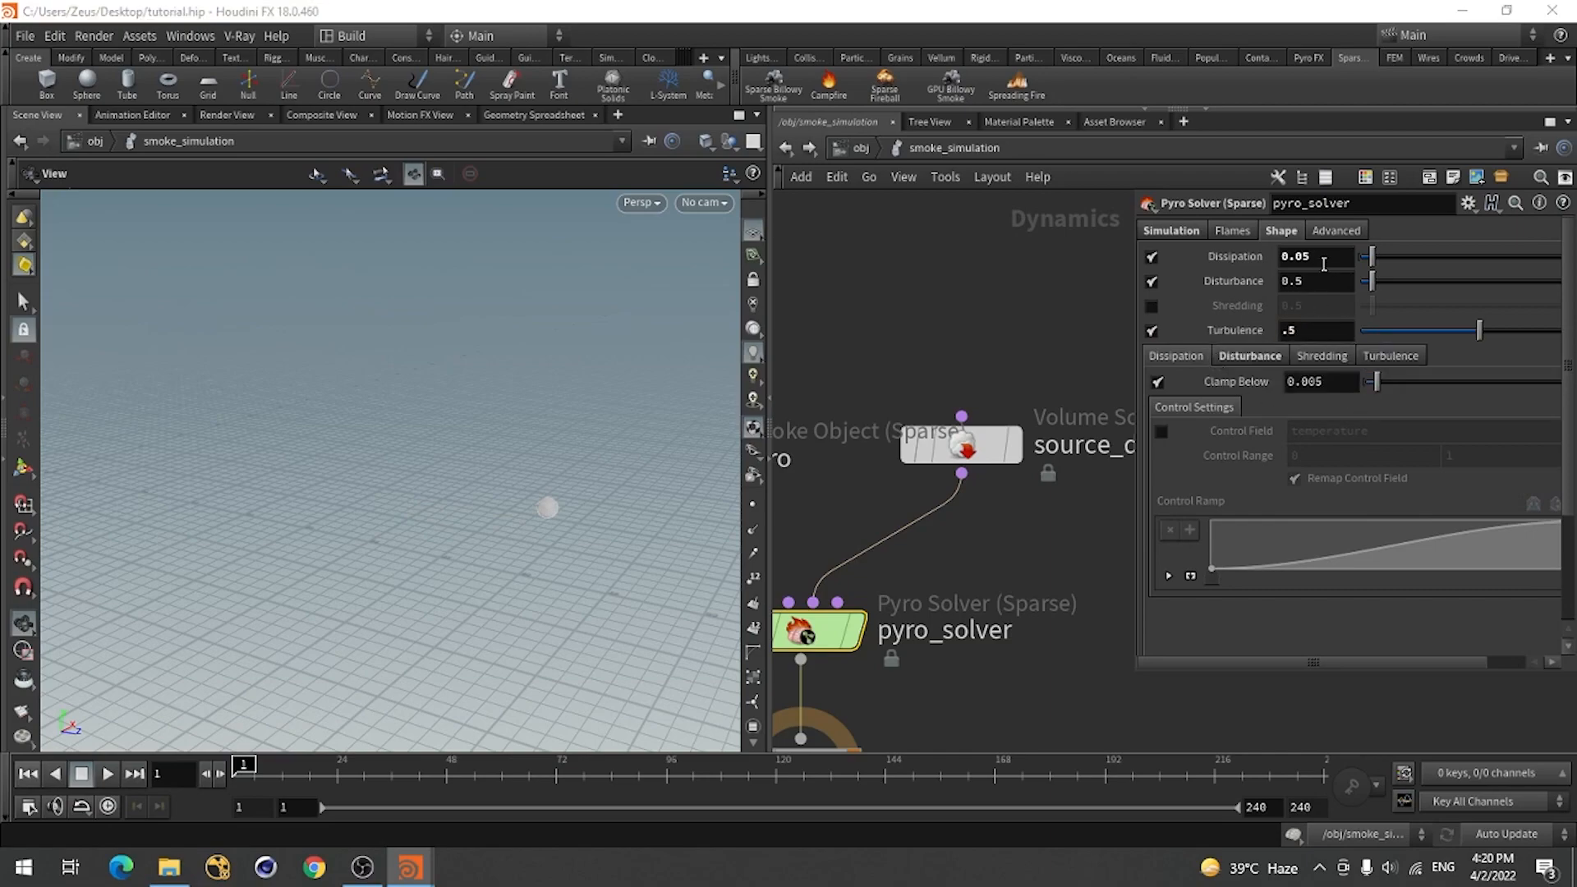
Set pyro_solver's Dissipation to 0.5 and enable Shredding.
{"action": "left_click", "coordinate": [1322, 263]}
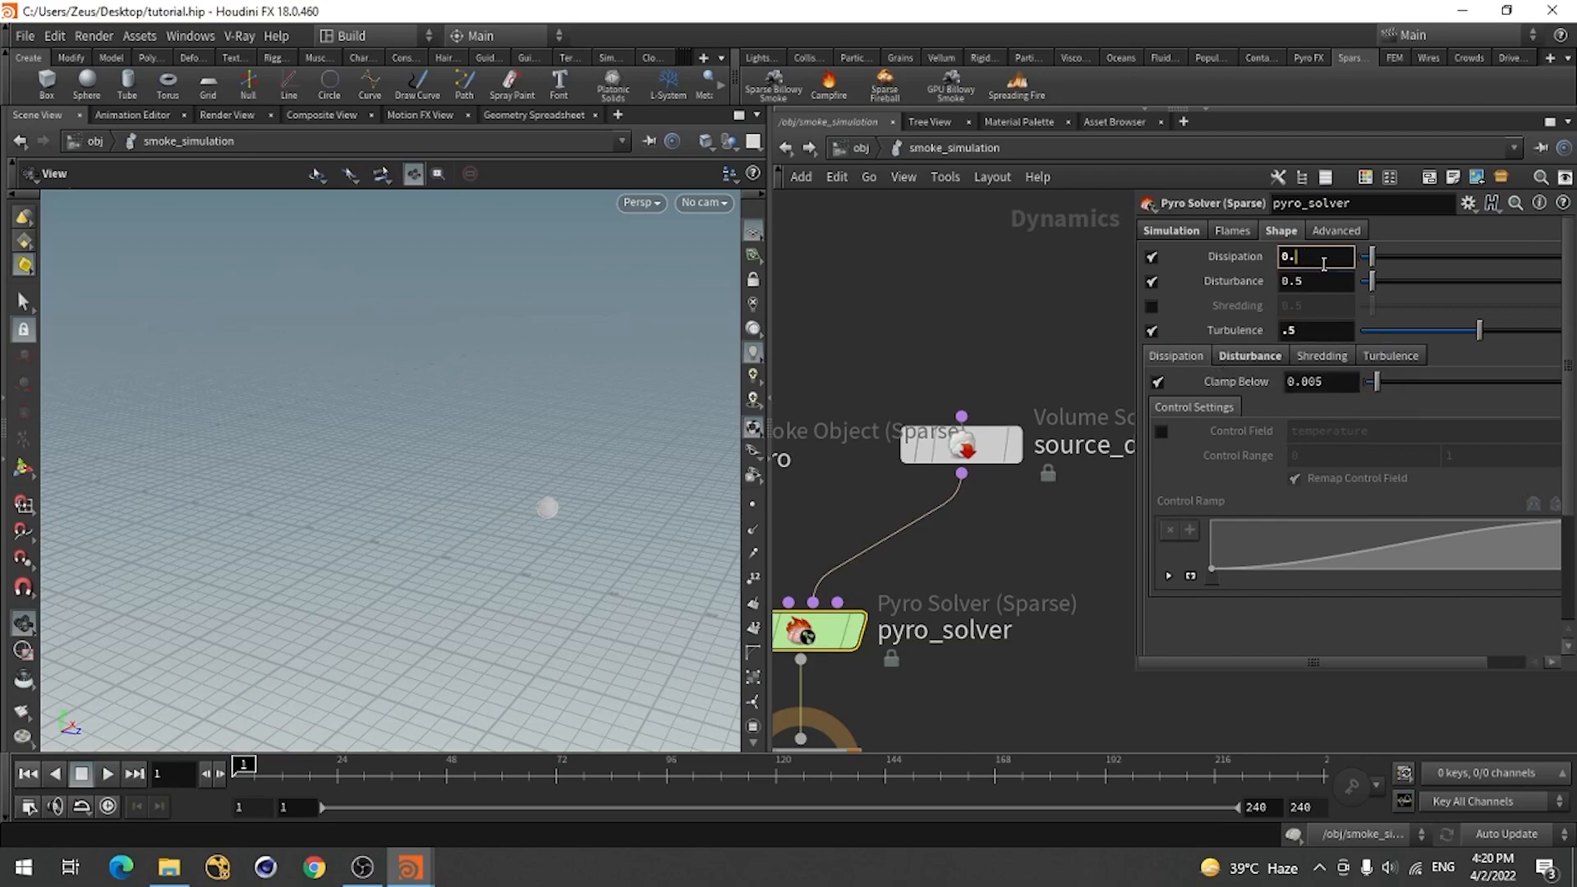
{"action": "key", "text": "Return"}
{"action": "left_click", "coordinate": [1311, 261]}
{"action": "type", "text": "5"}
{"action": "key", "text": "Return"}
{"action": "left_click", "coordinate": [1153, 306]}
Set the Pulse Length of pyro_solver's turbulence to 0.2 and bring up the Disturbance settings.
{"action": "left_click", "coordinate": [1244, 356]}
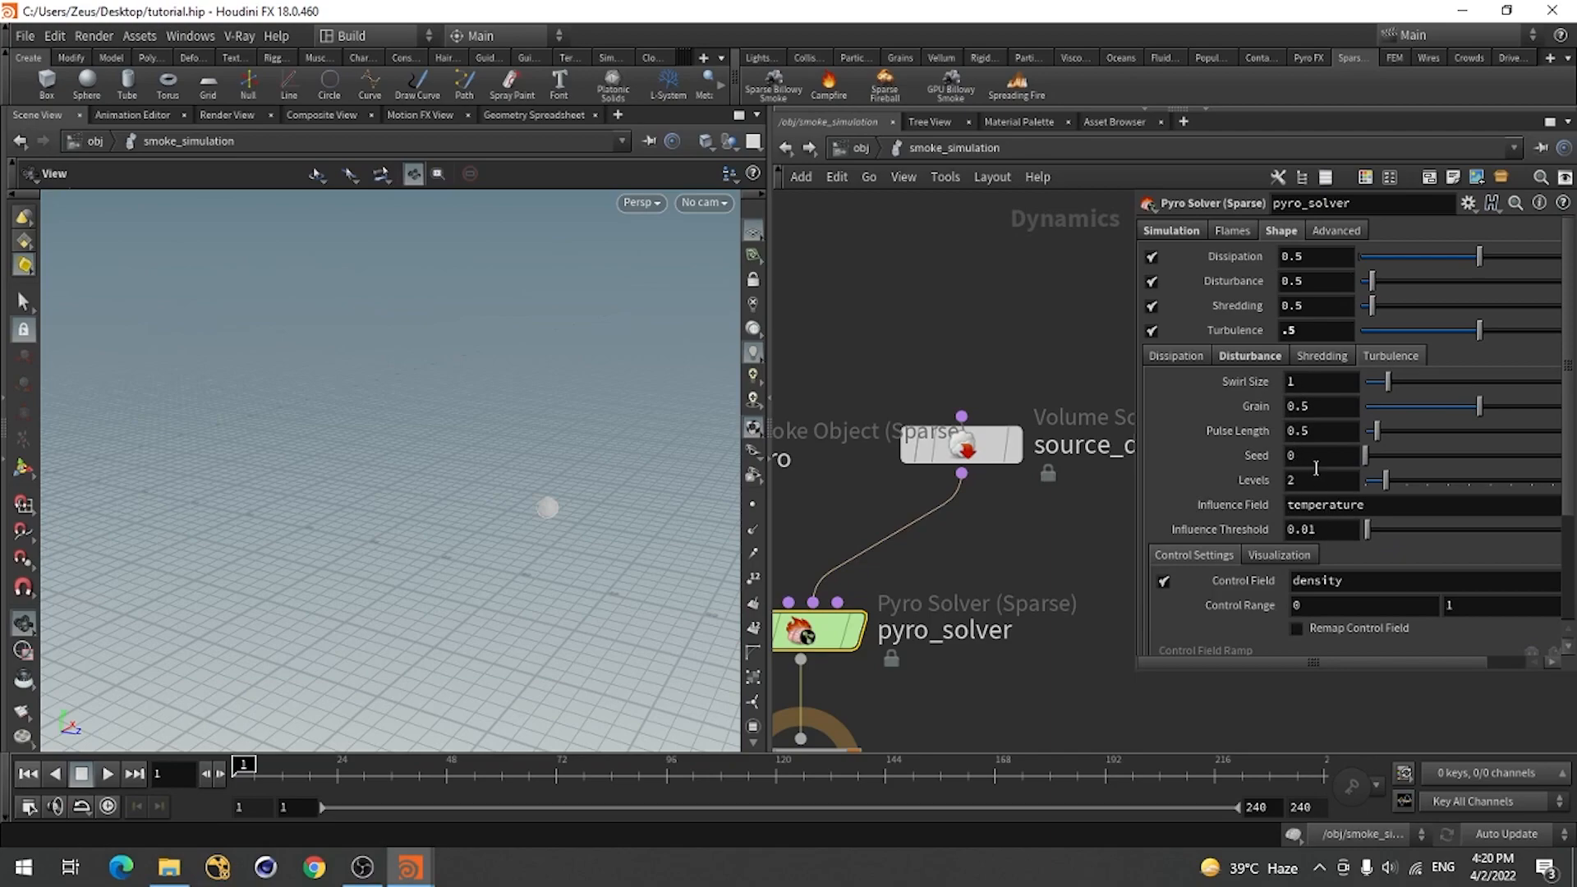
{"action": "left_click", "coordinate": [1329, 430]}
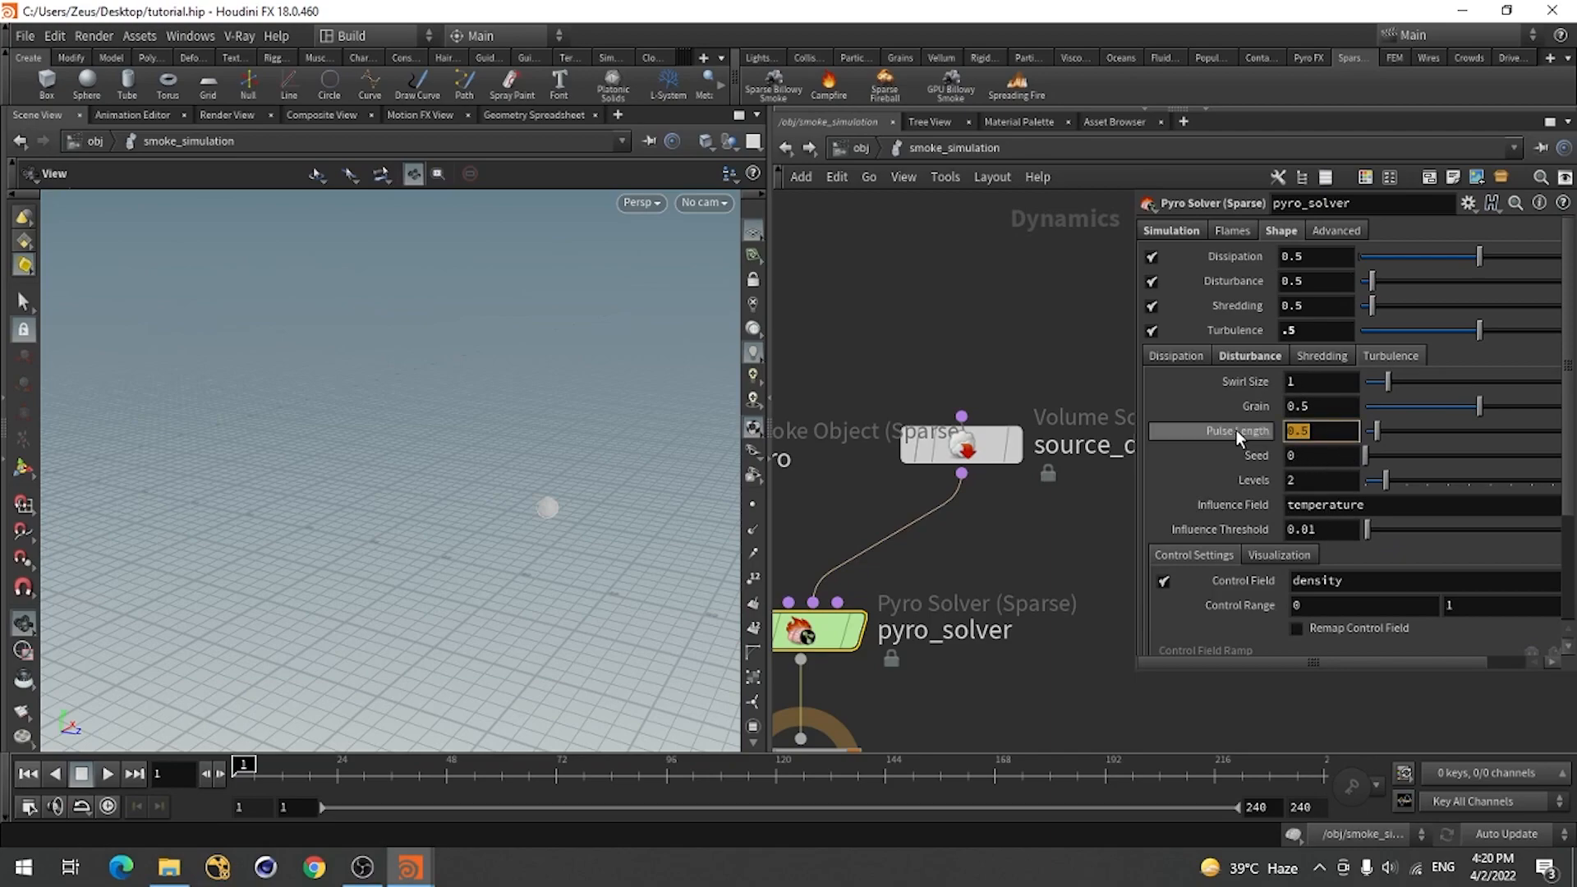
{"action": "type", "text": ".2"}
{"action": "key", "text": "Return"}
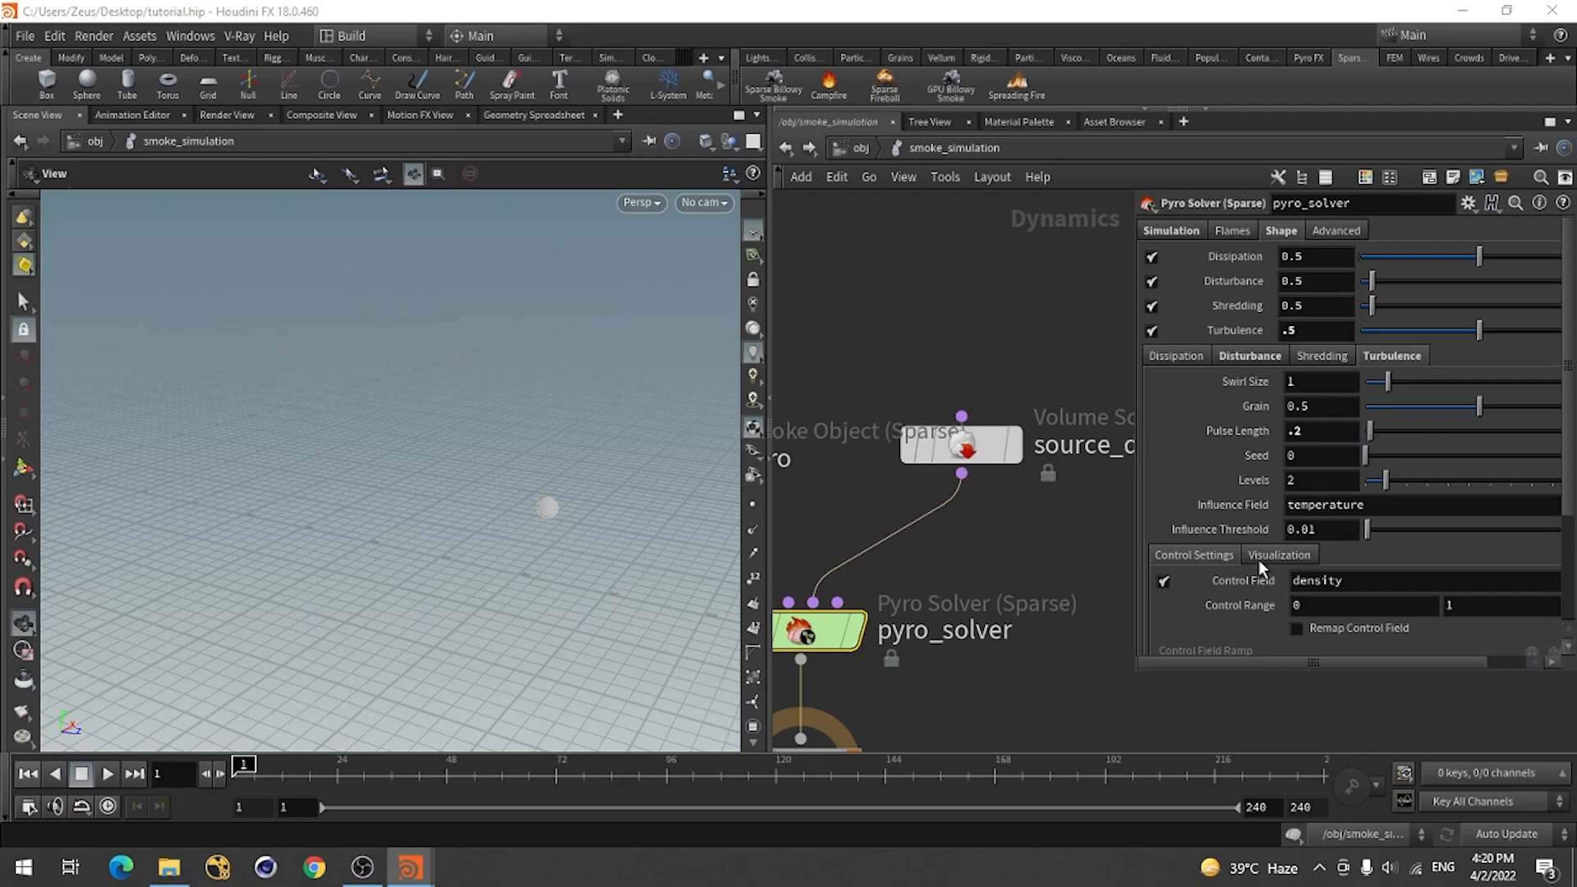
{"action": "left_click", "coordinate": [1249, 356]}
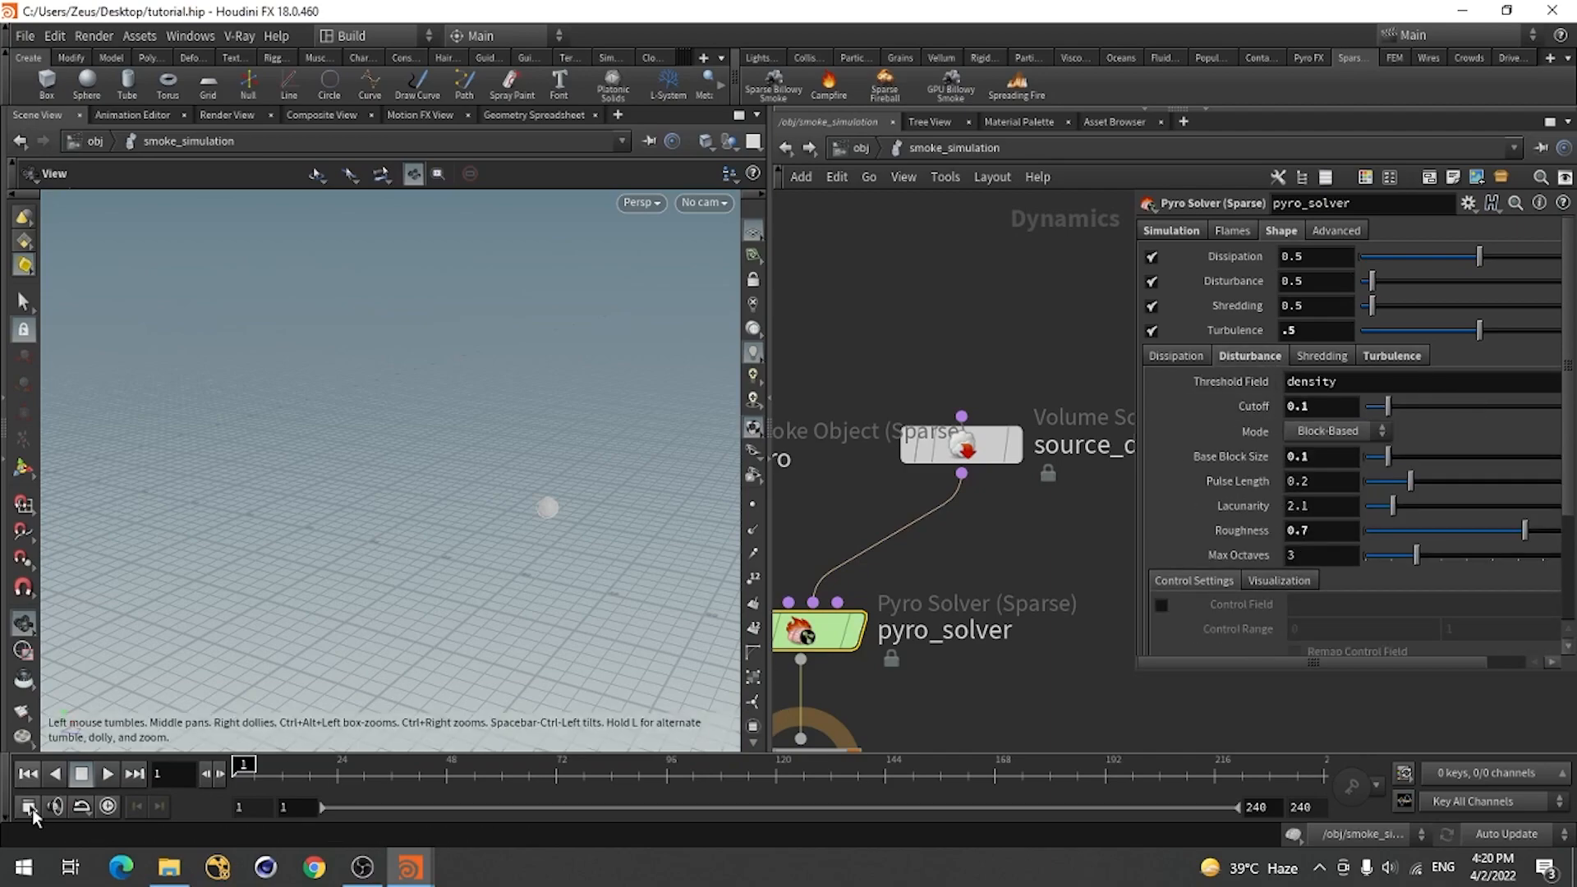
Play the simulation to inspect the turbulent smoke, scrub through the cached frames and rewind to frame 1.
{"action": "left_click", "coordinate": [107, 774]}
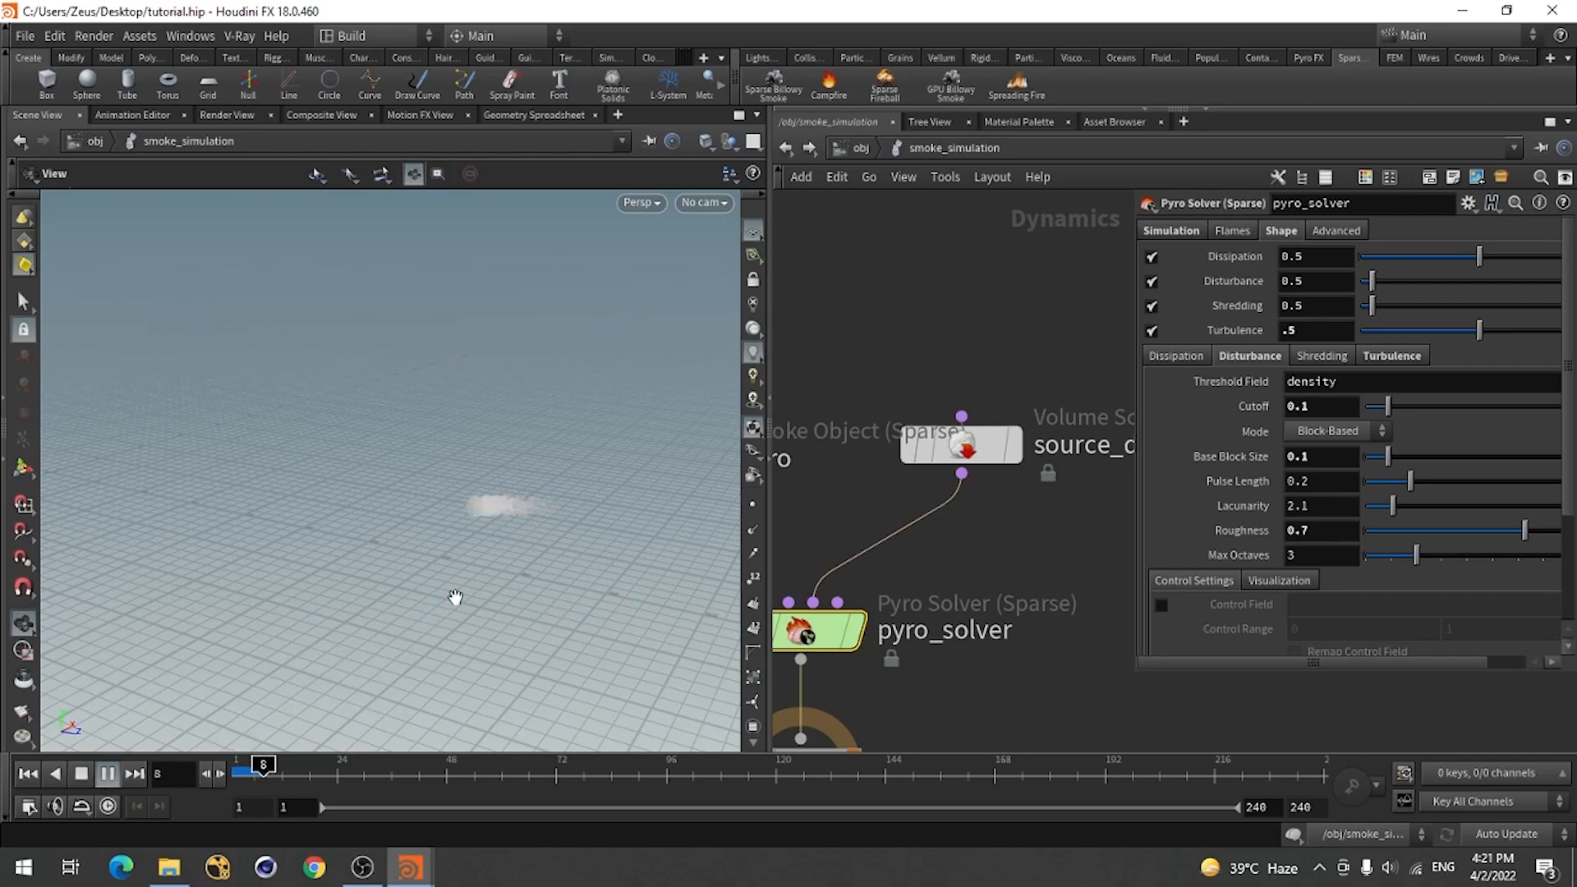
{"action": "scroll", "coordinate": [600, 518], "scroll_direction": "up", "scroll_amount": 2}
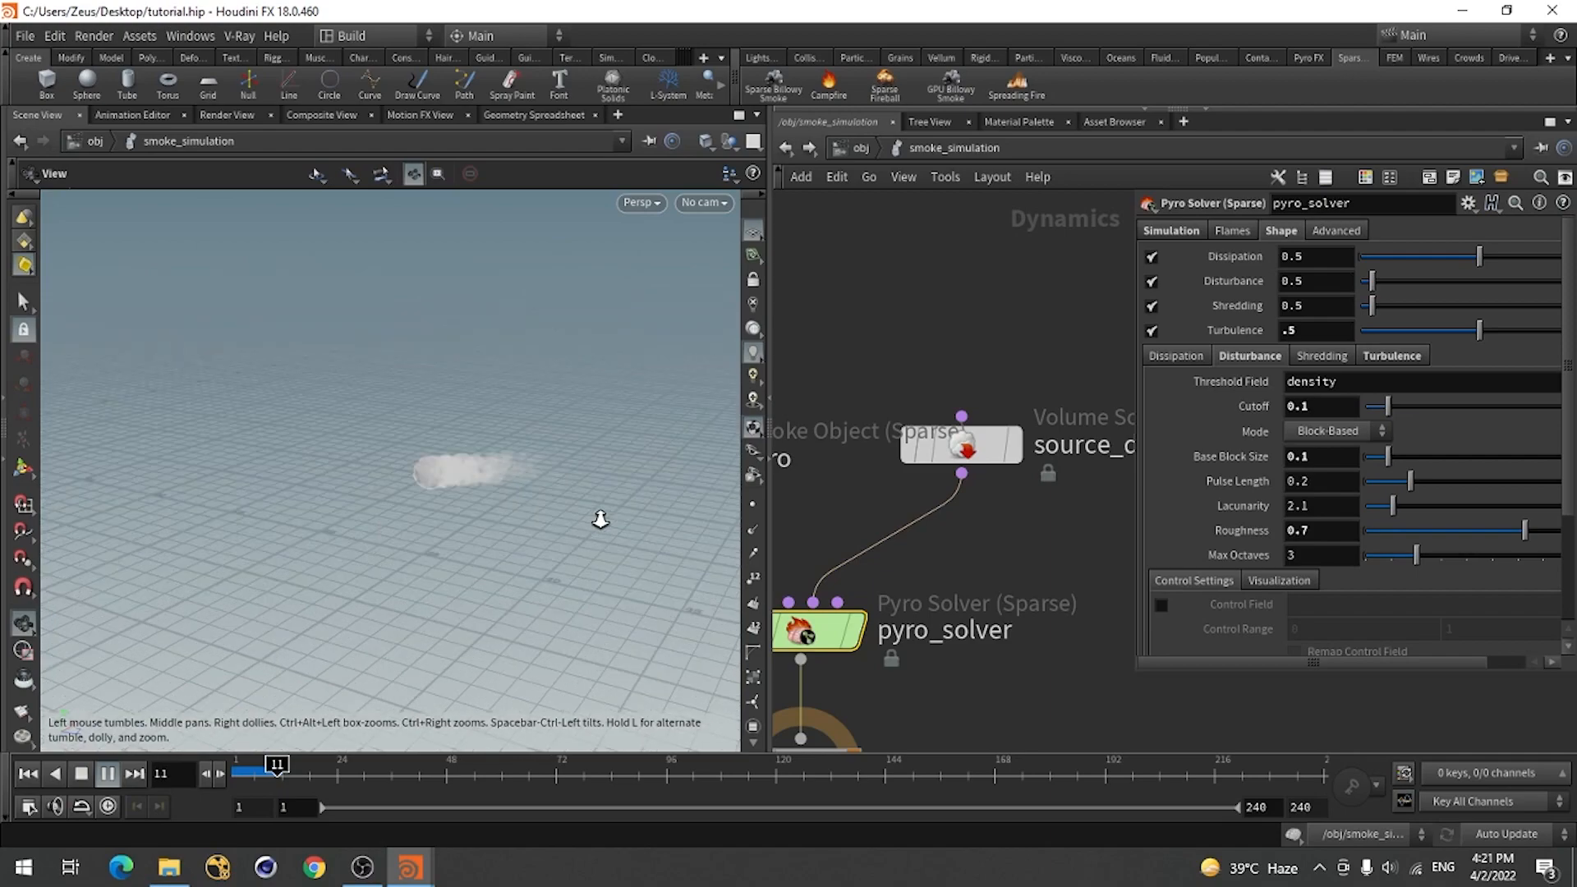
{"action": "scroll", "coordinate": [599, 518], "scroll_direction": "up", "scroll_amount": 1}
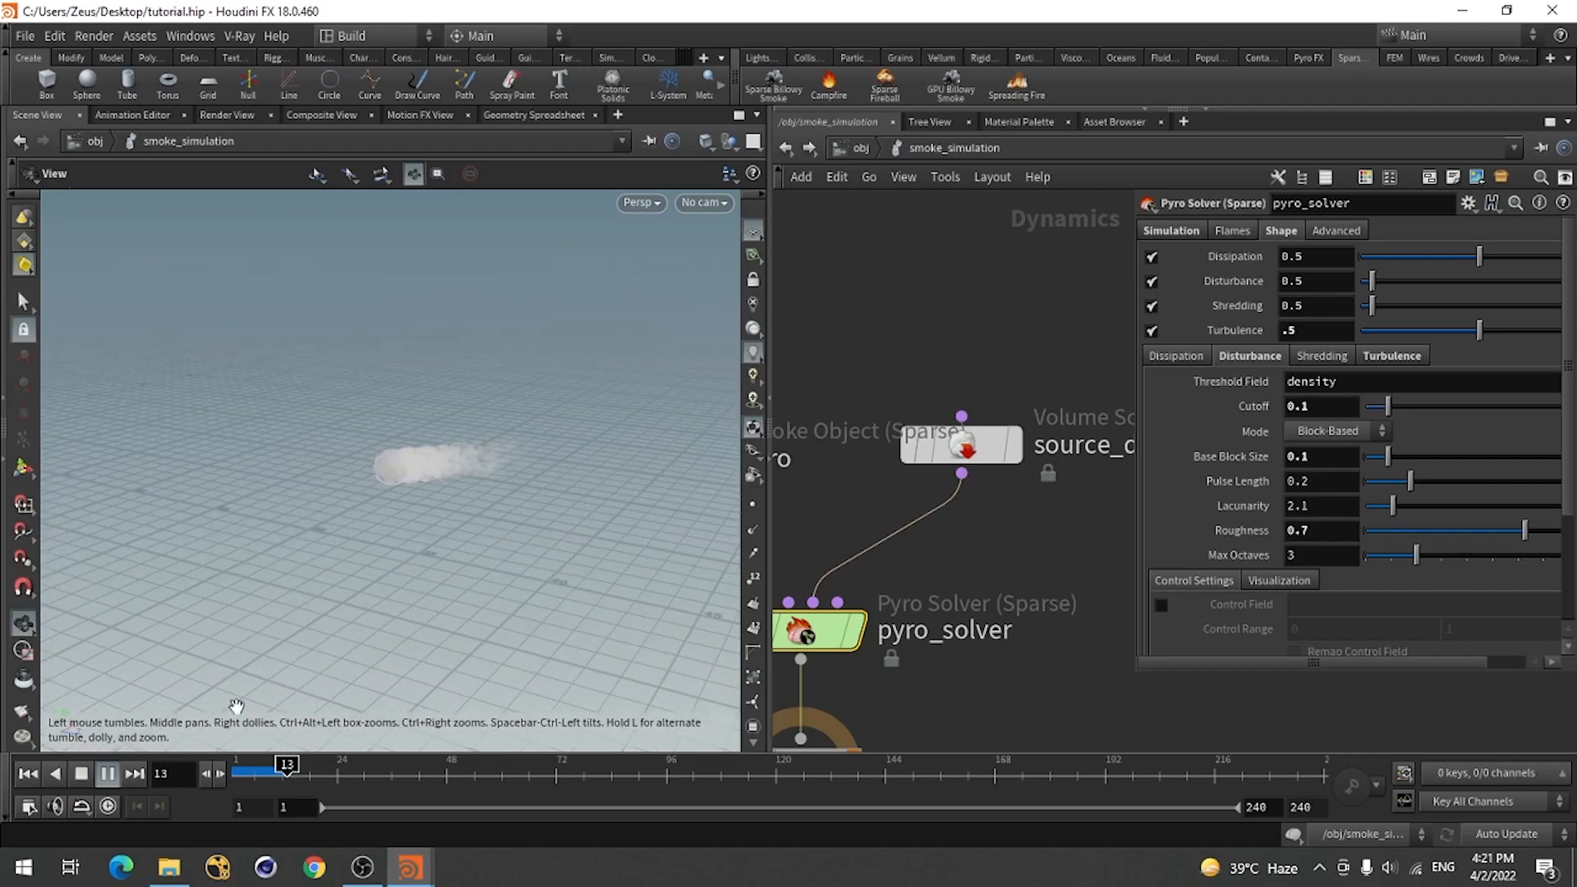
{"action": "left_click", "coordinate": [81, 774]}
{"action": "left_click", "coordinate": [28, 774]}
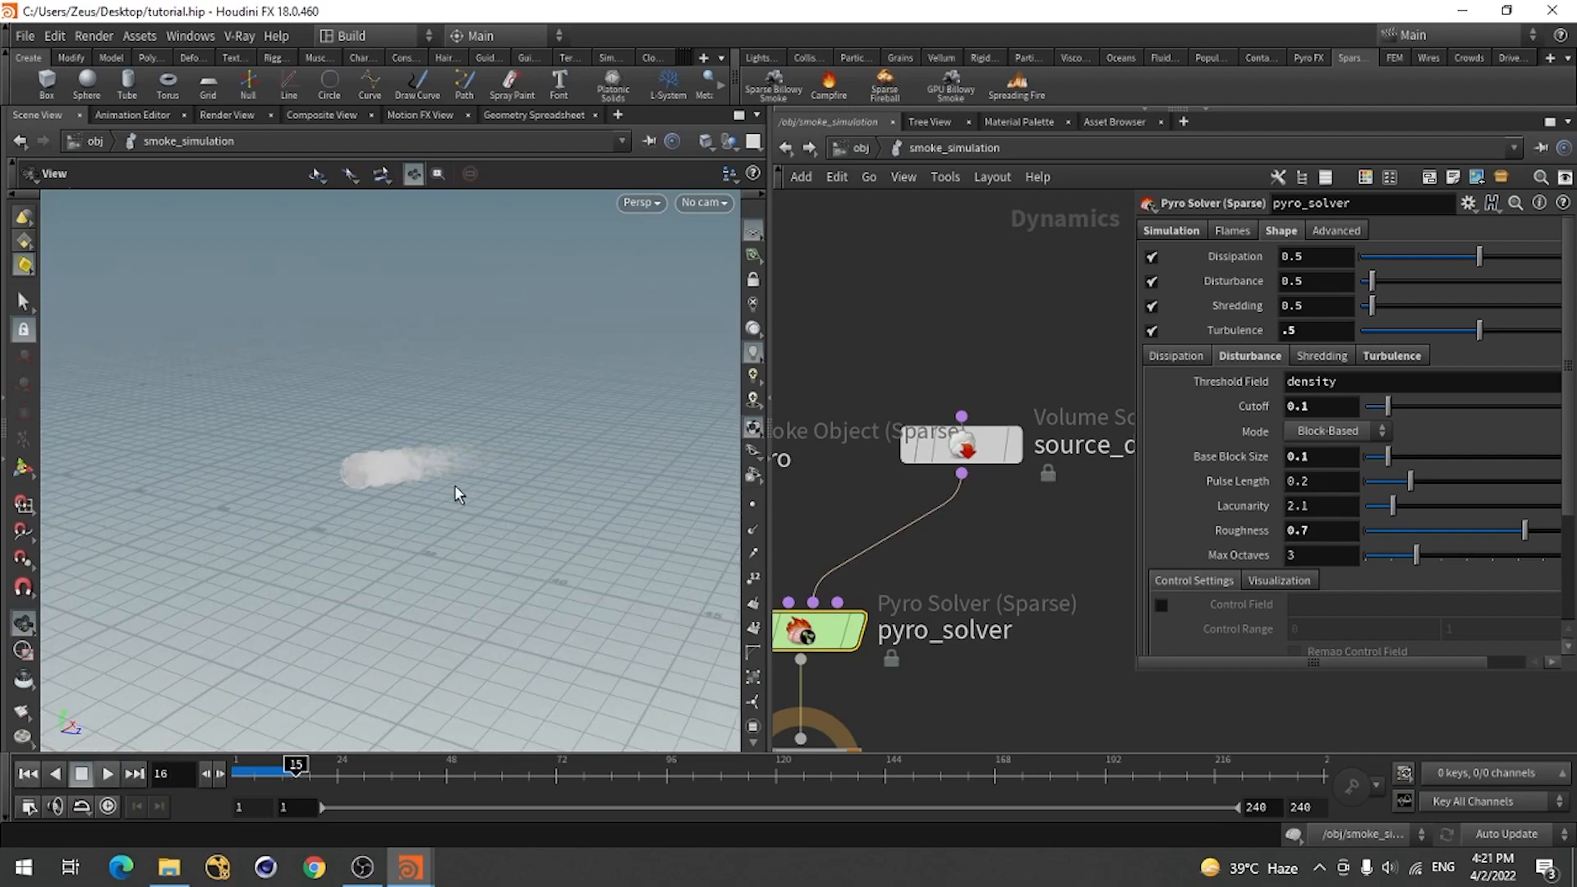
{"action": "left_click_drag", "start_coordinate": [243, 767], "coordinate": [285, 770]}
{"action": "left_click", "coordinate": [28, 774]}
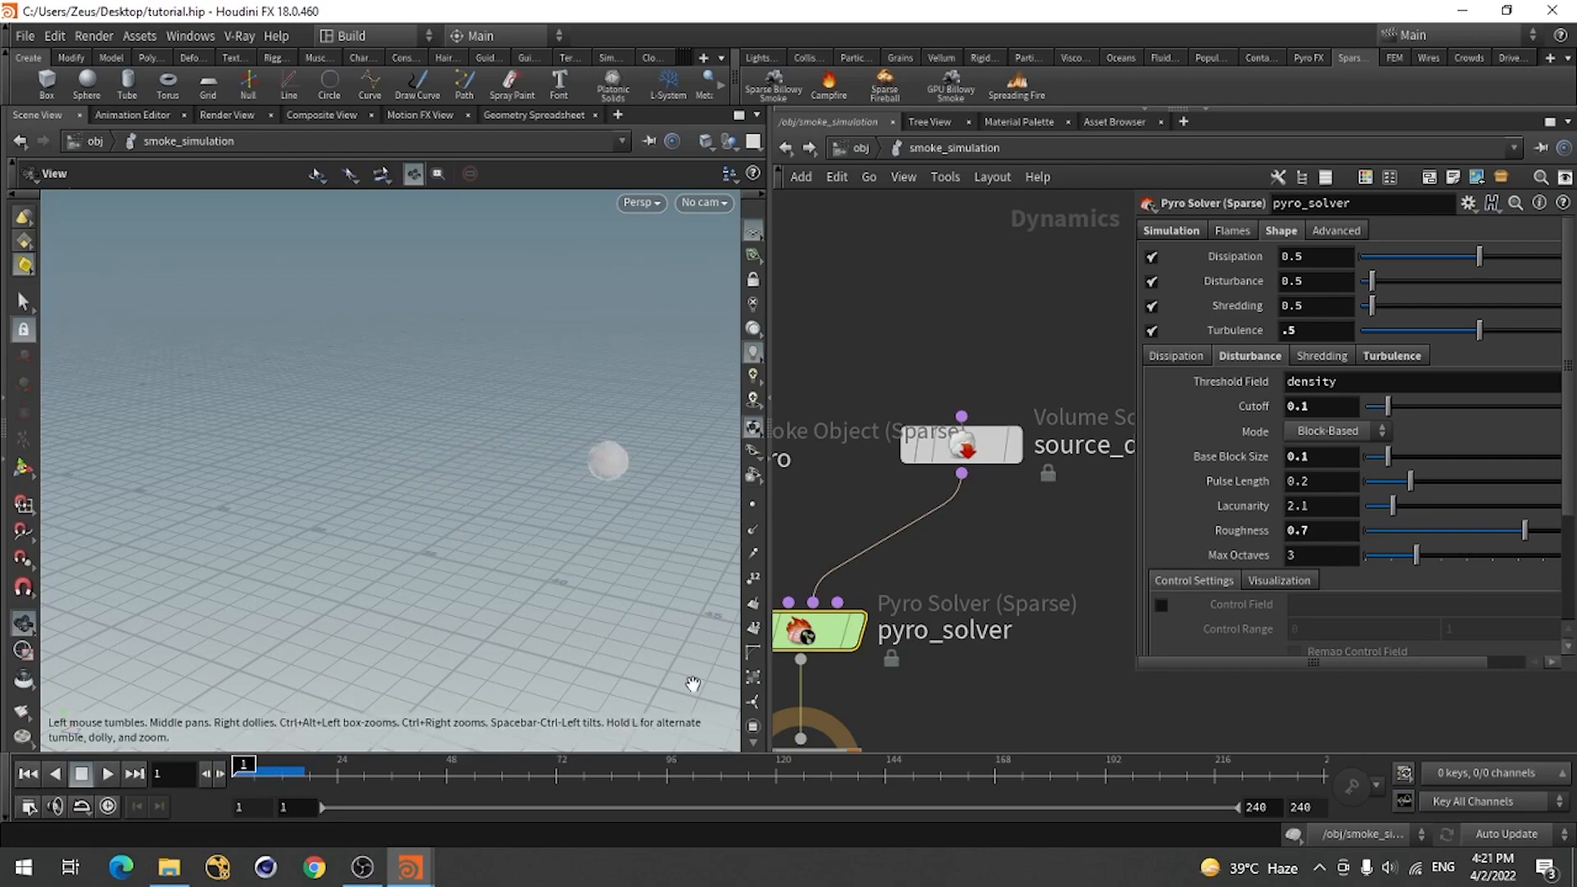
Set pyro_solver's Turbulence to 1 and the turbulence Swirl Size to 0.5.
{"action": "left_click_drag", "start_coordinate": [1478, 330], "coordinate": [1500, 331]}
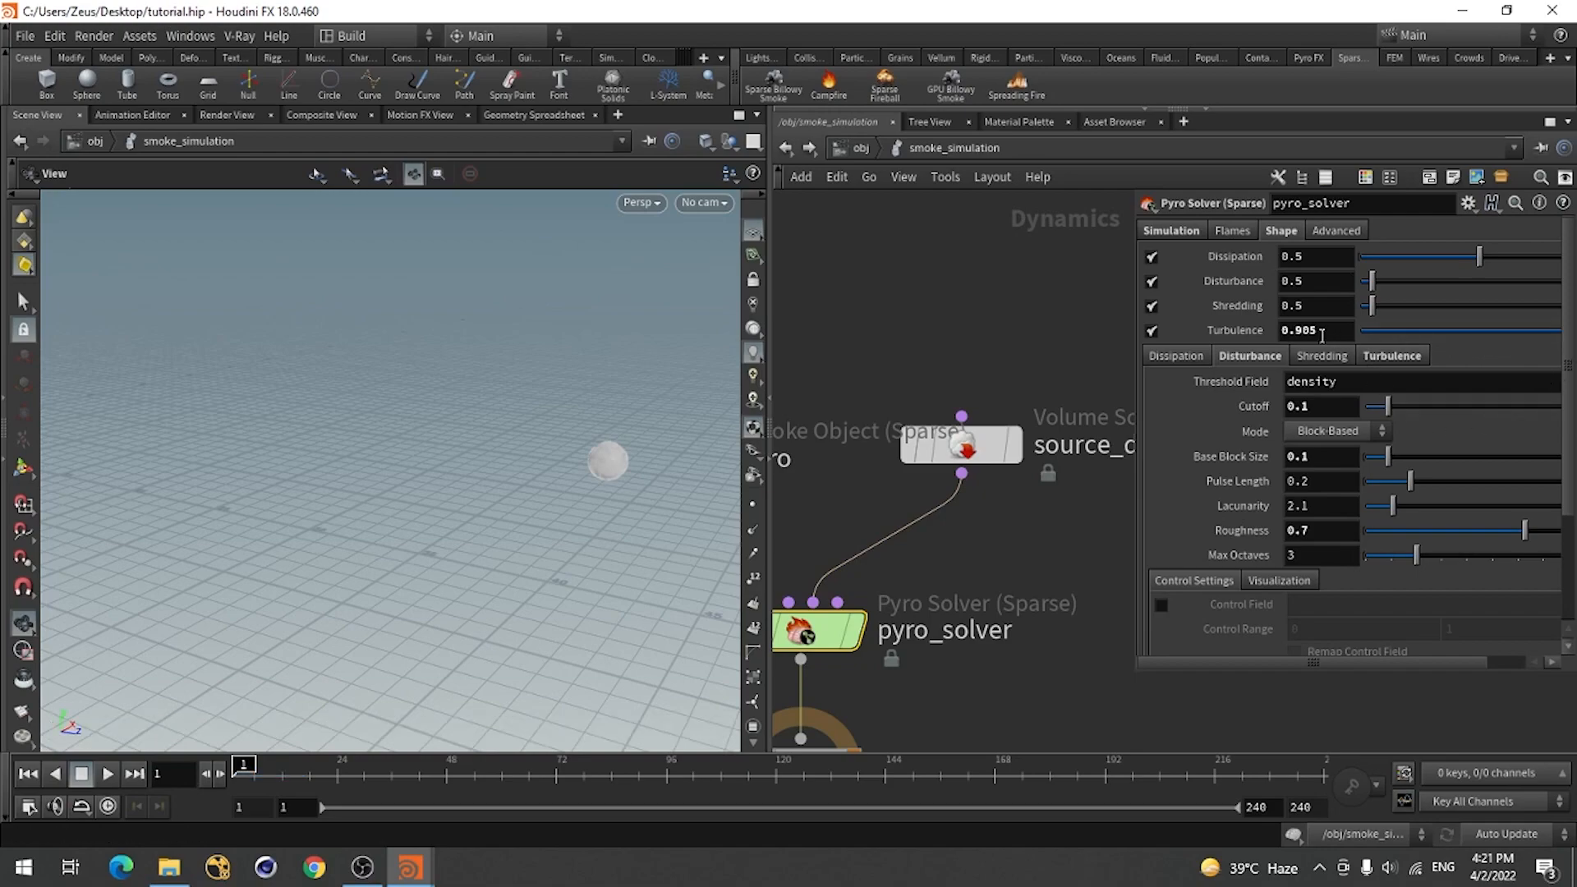
{"action": "left_click_drag", "start_coordinate": [1319, 332], "coordinate": [1230, 340]}
{"action": "type", "text": "1"}
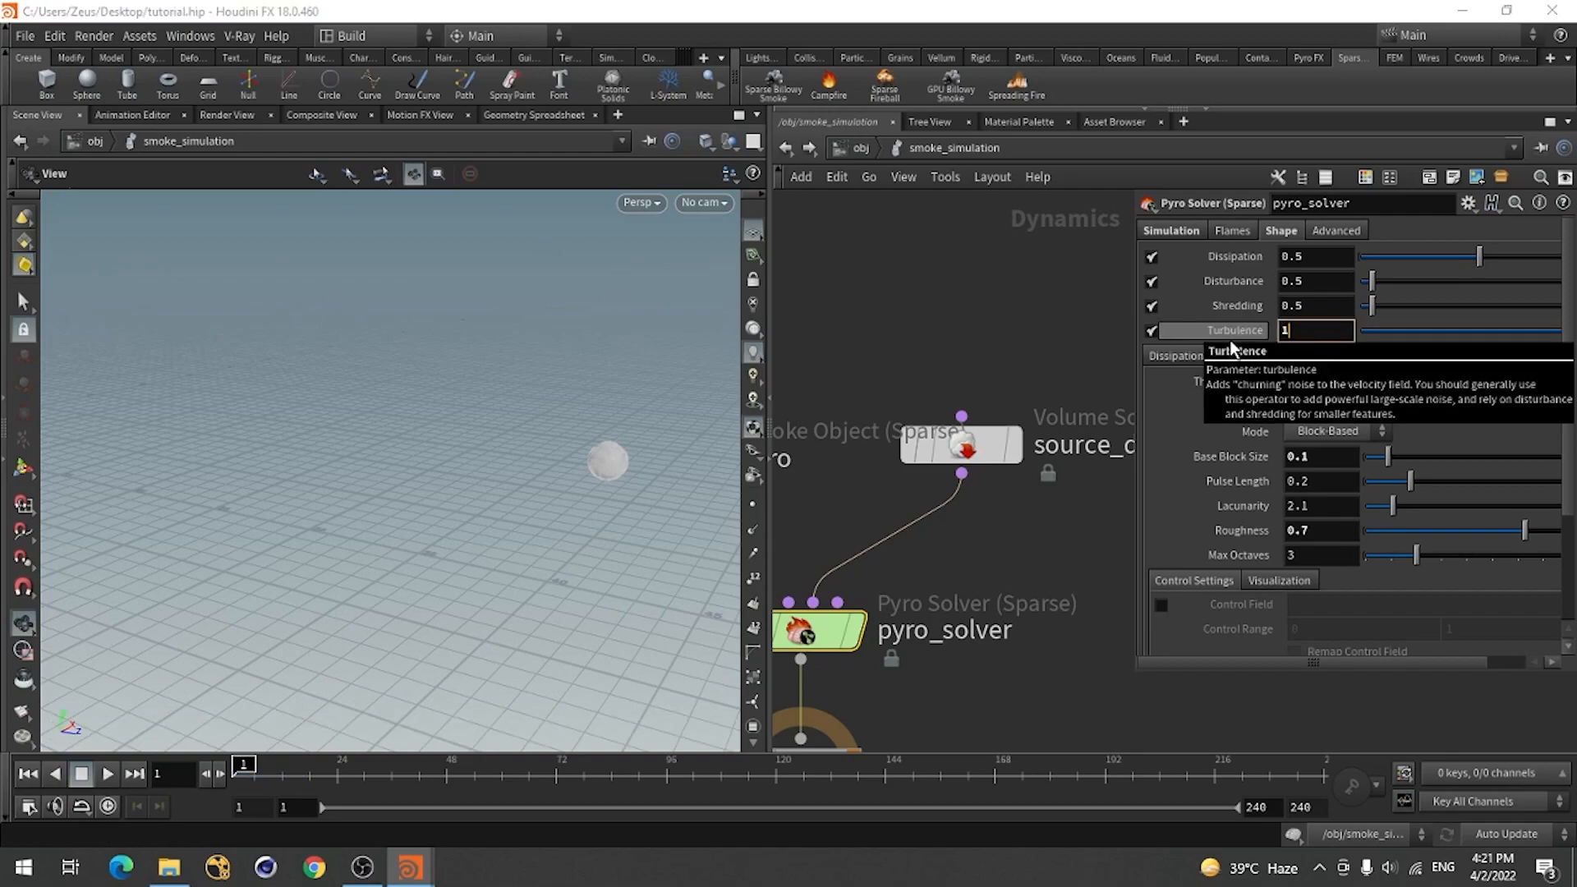
{"action": "key", "text": "Return"}
{"action": "left_click", "coordinate": [1391, 356]}
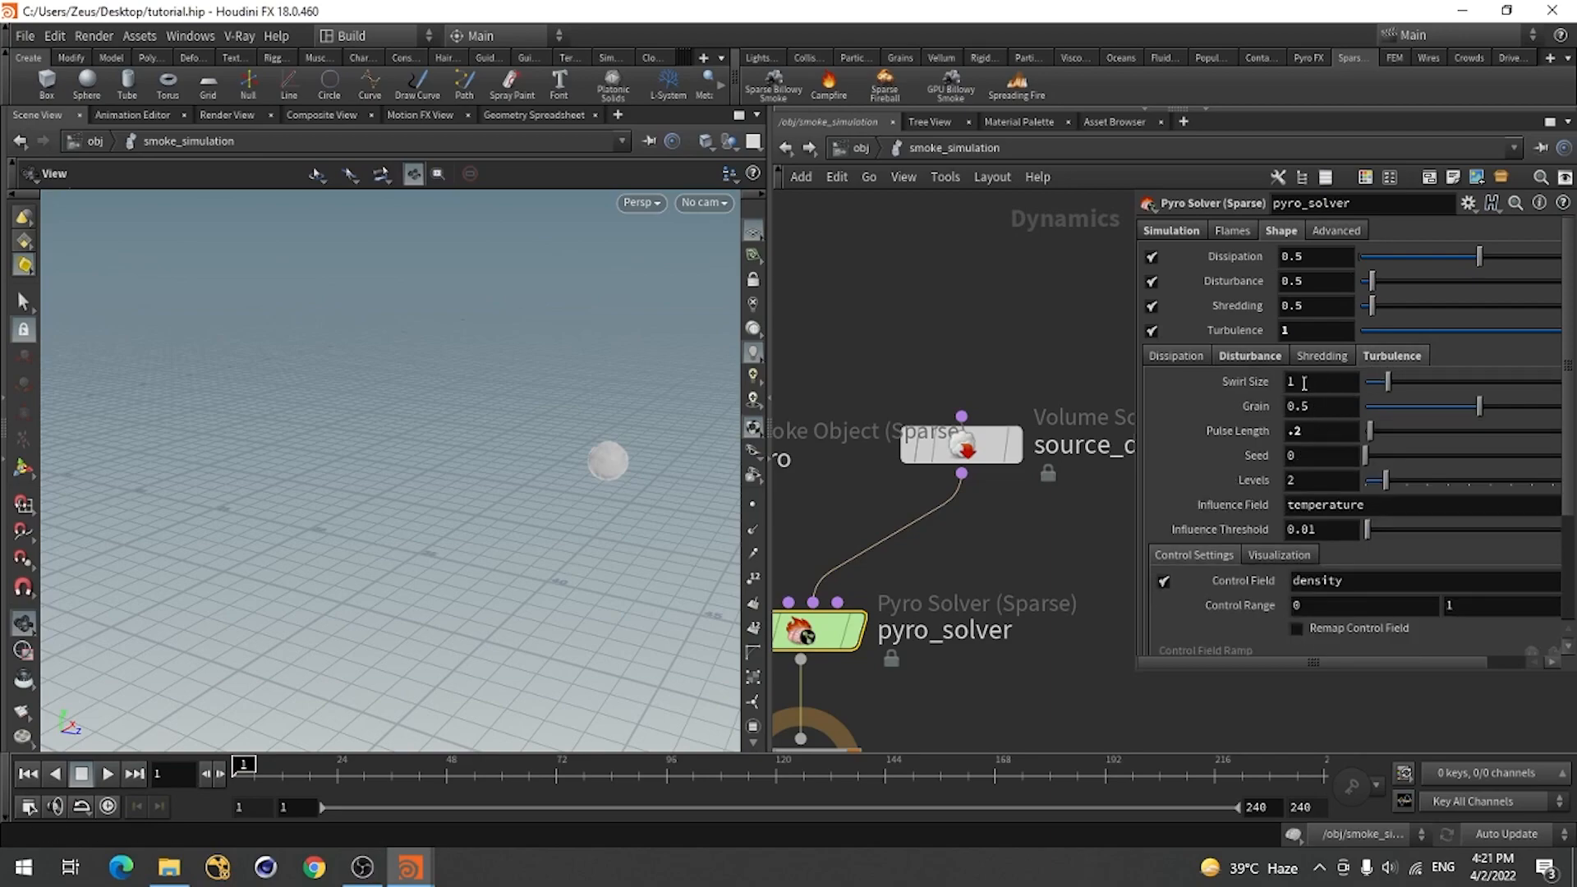
{"action": "left_click_drag", "start_coordinate": [1303, 382], "coordinate": [1238, 386]}
{"action": "type", "text": ".5"}
{"action": "key", "text": "Return"}
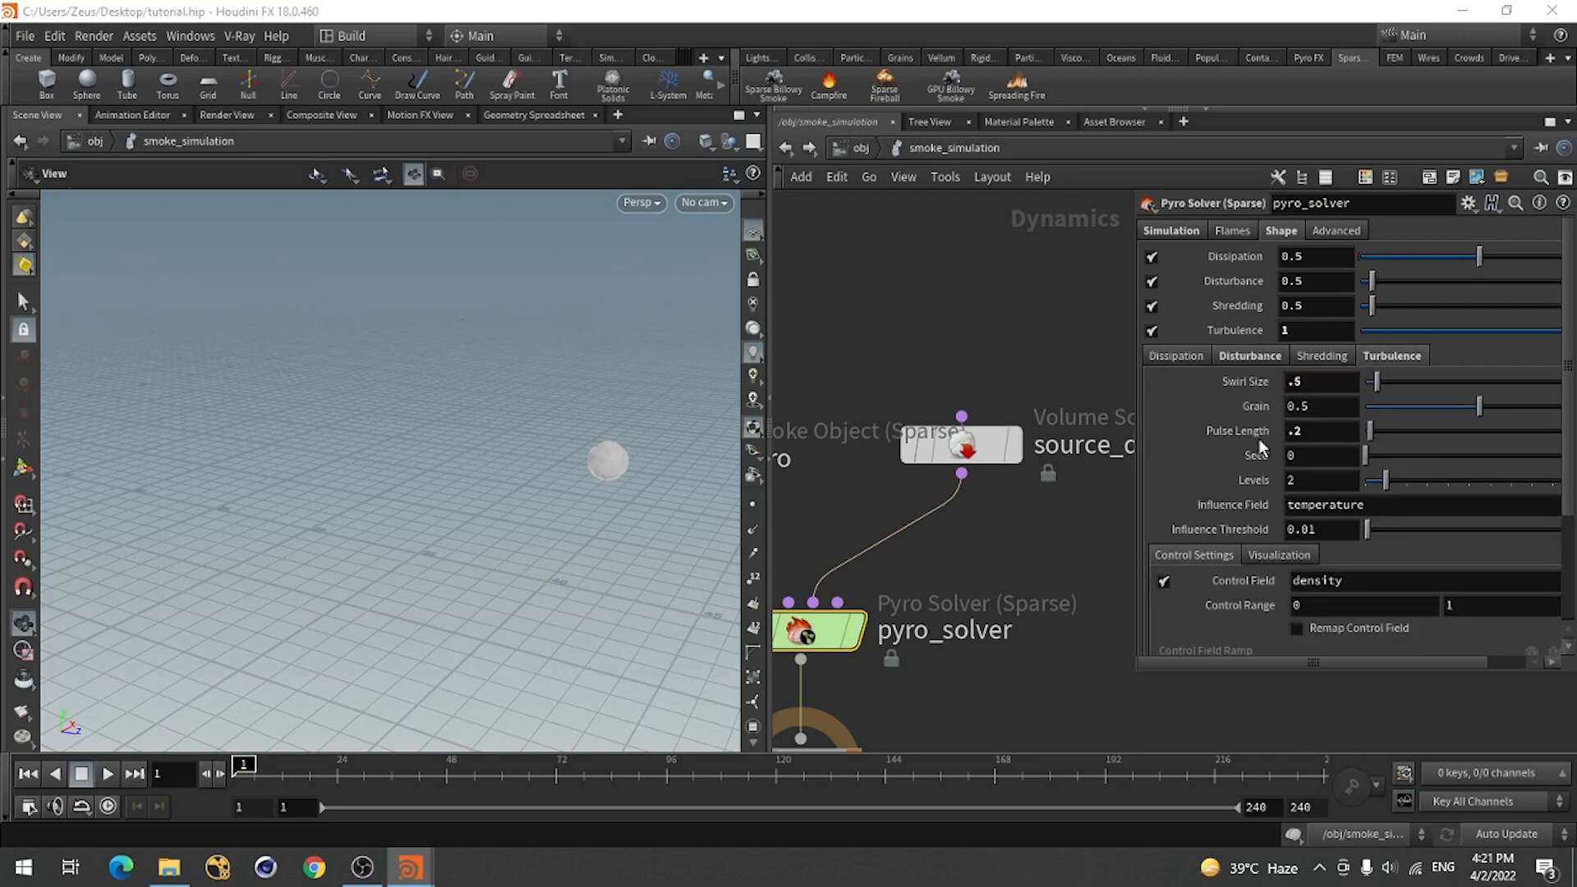
Play the simulation to check the stronger turbulence, stop it and rewind to frame 1.
{"action": "left_click", "coordinate": [107, 776]}
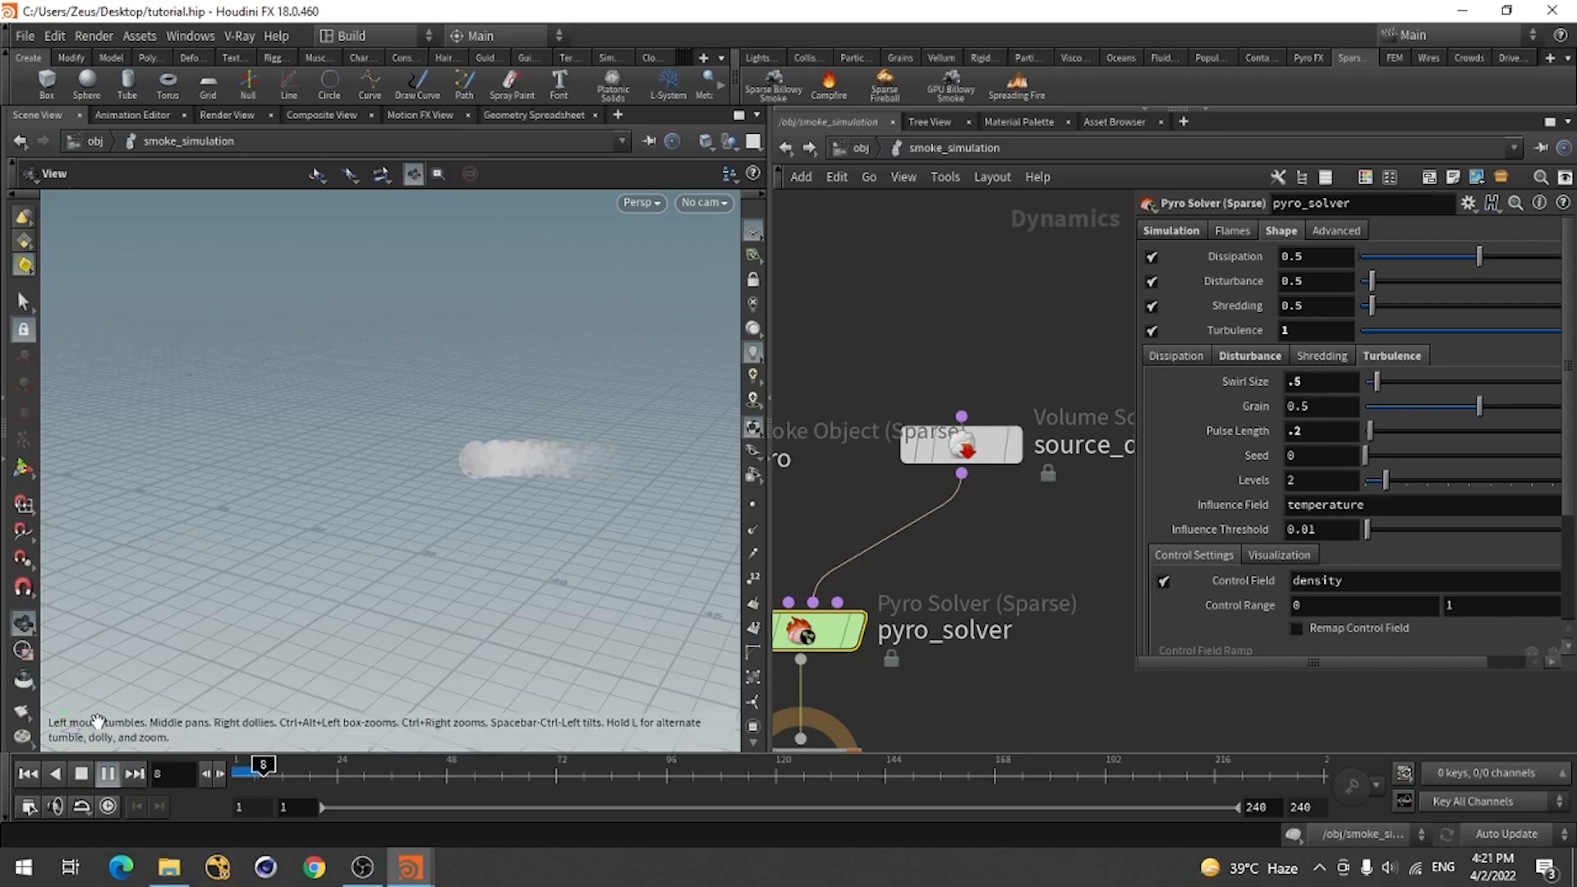
{"action": "left_click", "coordinate": [76, 771]}
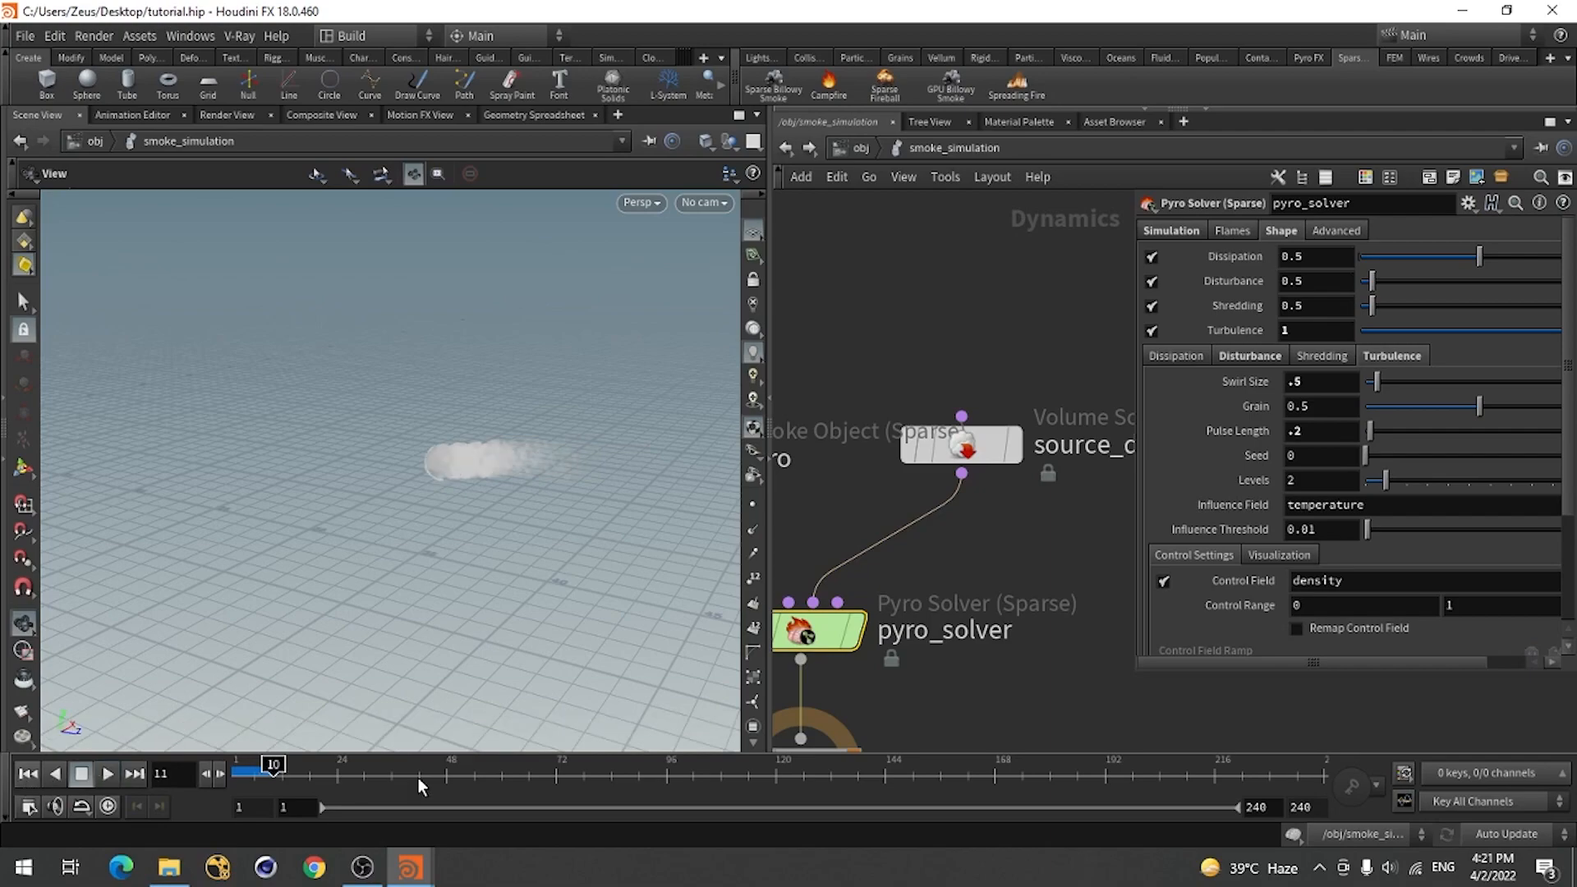
{"action": "key", "text": "ctrl+Up"}
{"action": "scroll", "coordinate": [1093, 435], "scroll_direction": "down", "scroll_amount": 2}
{"action": "scroll", "coordinate": [900, 582], "scroll_direction": "up", "scroll_amount": 2}
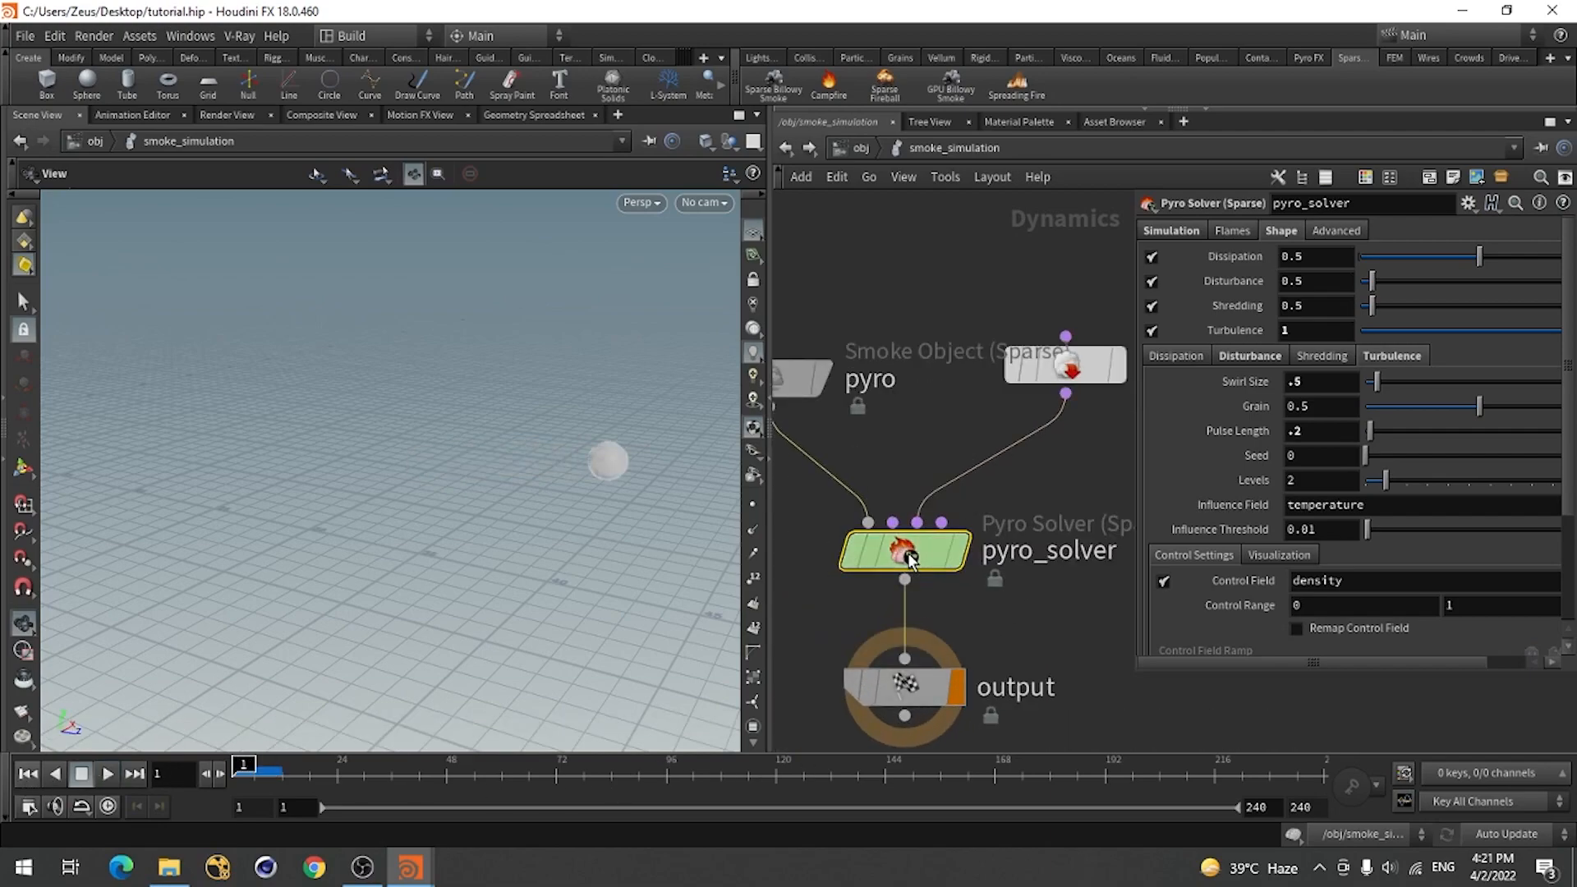
Set both Min Substeps and Max Substeps of pyro_solver to 4 in its advanced settings.
{"action": "left_click", "coordinate": [1170, 231]}
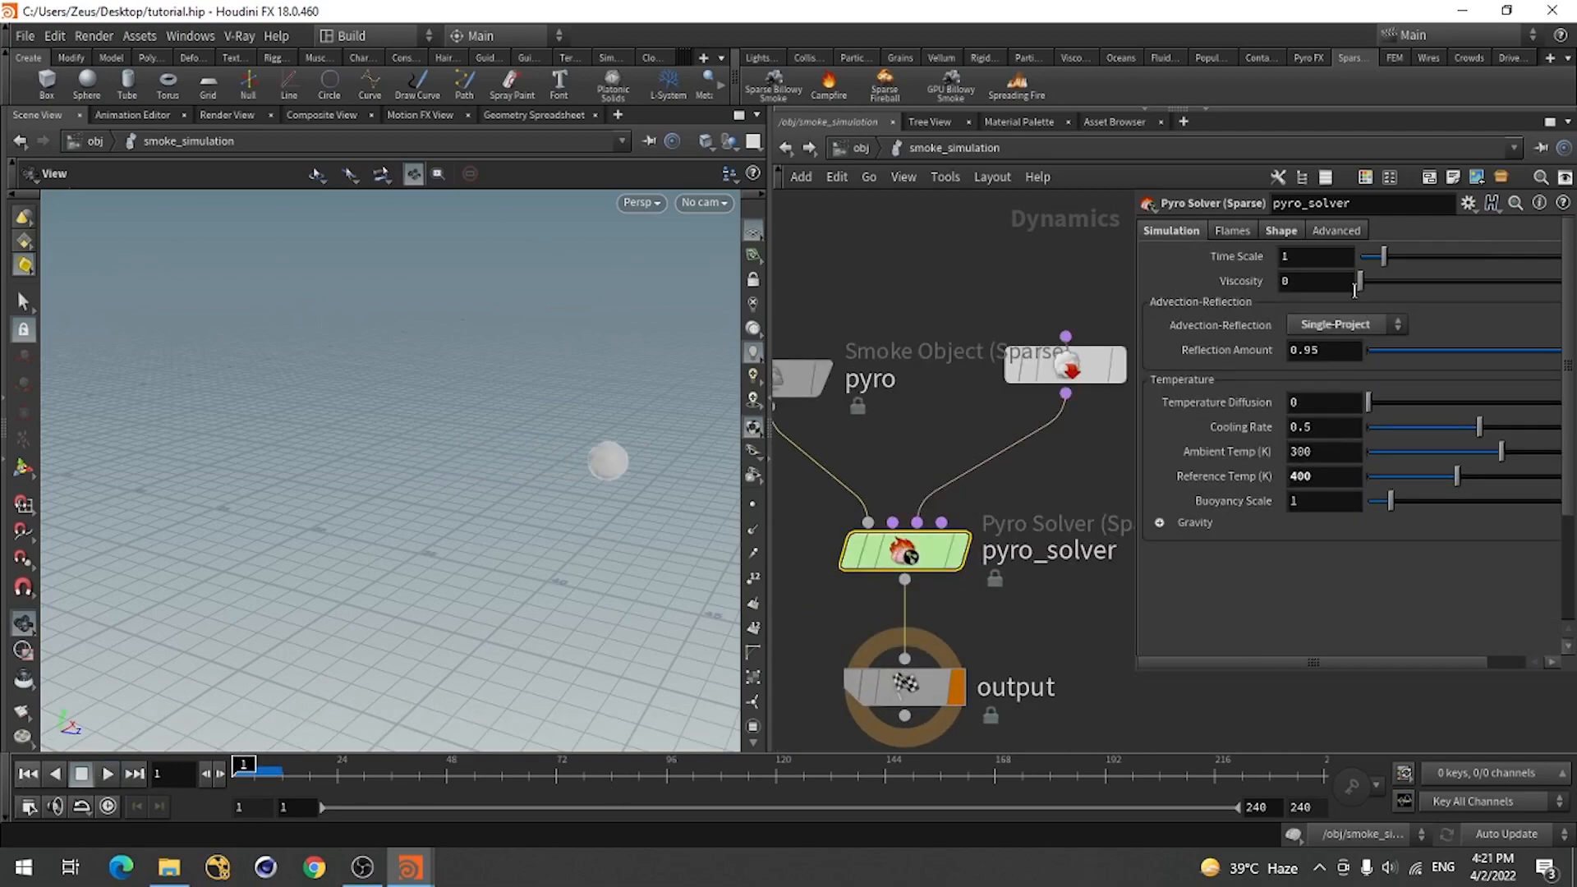
{"action": "left_click", "coordinate": [1332, 232]}
{"action": "double_click", "coordinate": [1291, 279]}
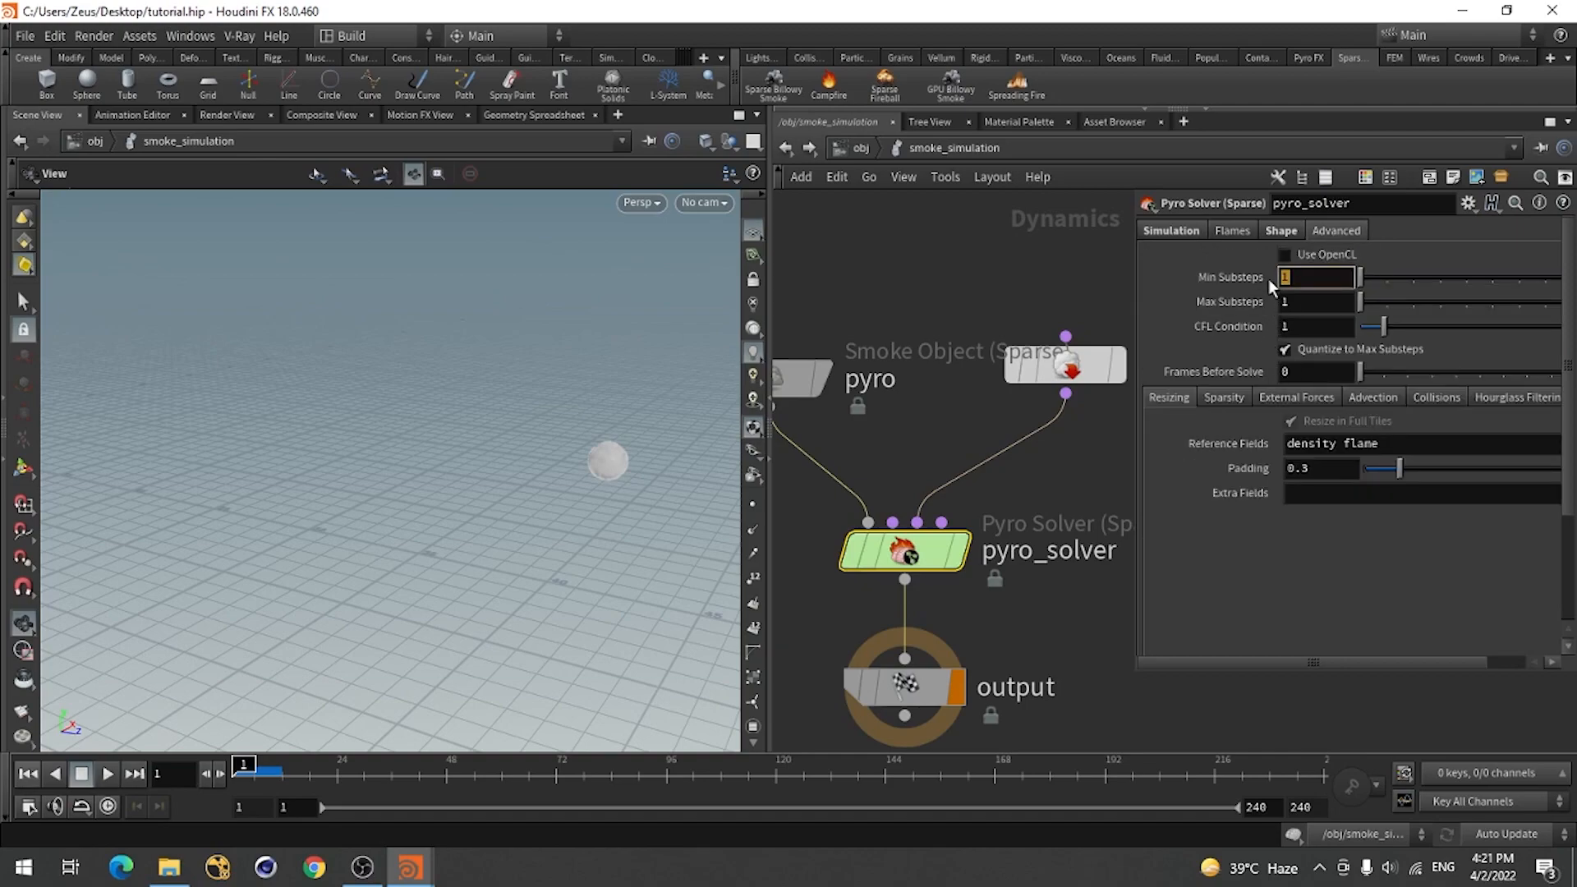
{"action": "type", "text": "4"}
{"action": "key", "text": "Tab"}
{"action": "type", "text": "4"}
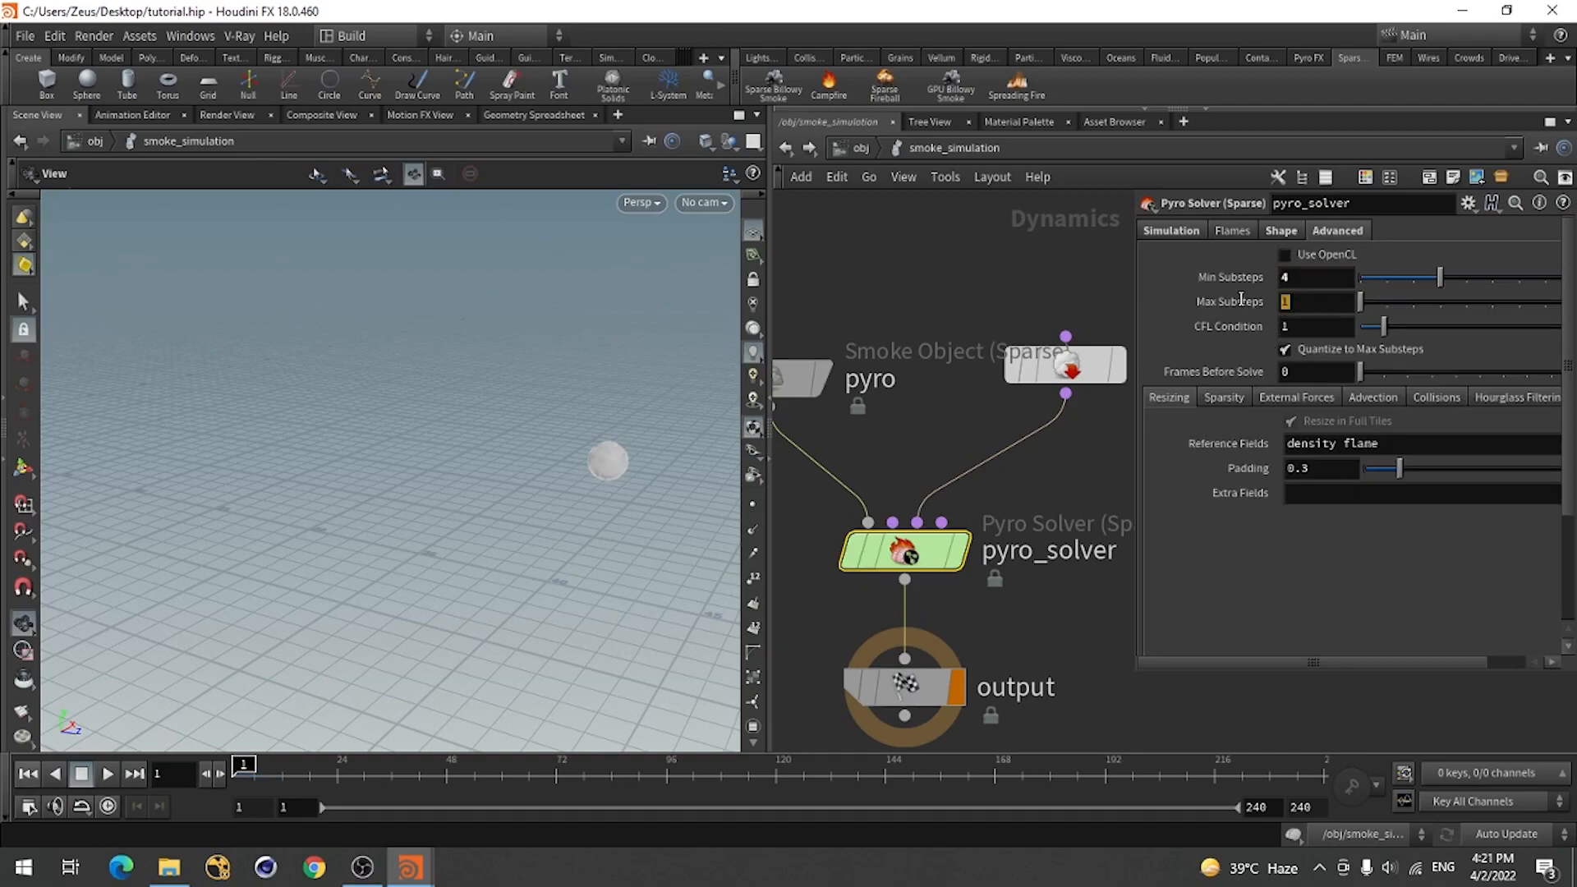
{"action": "key", "text": "Return"}
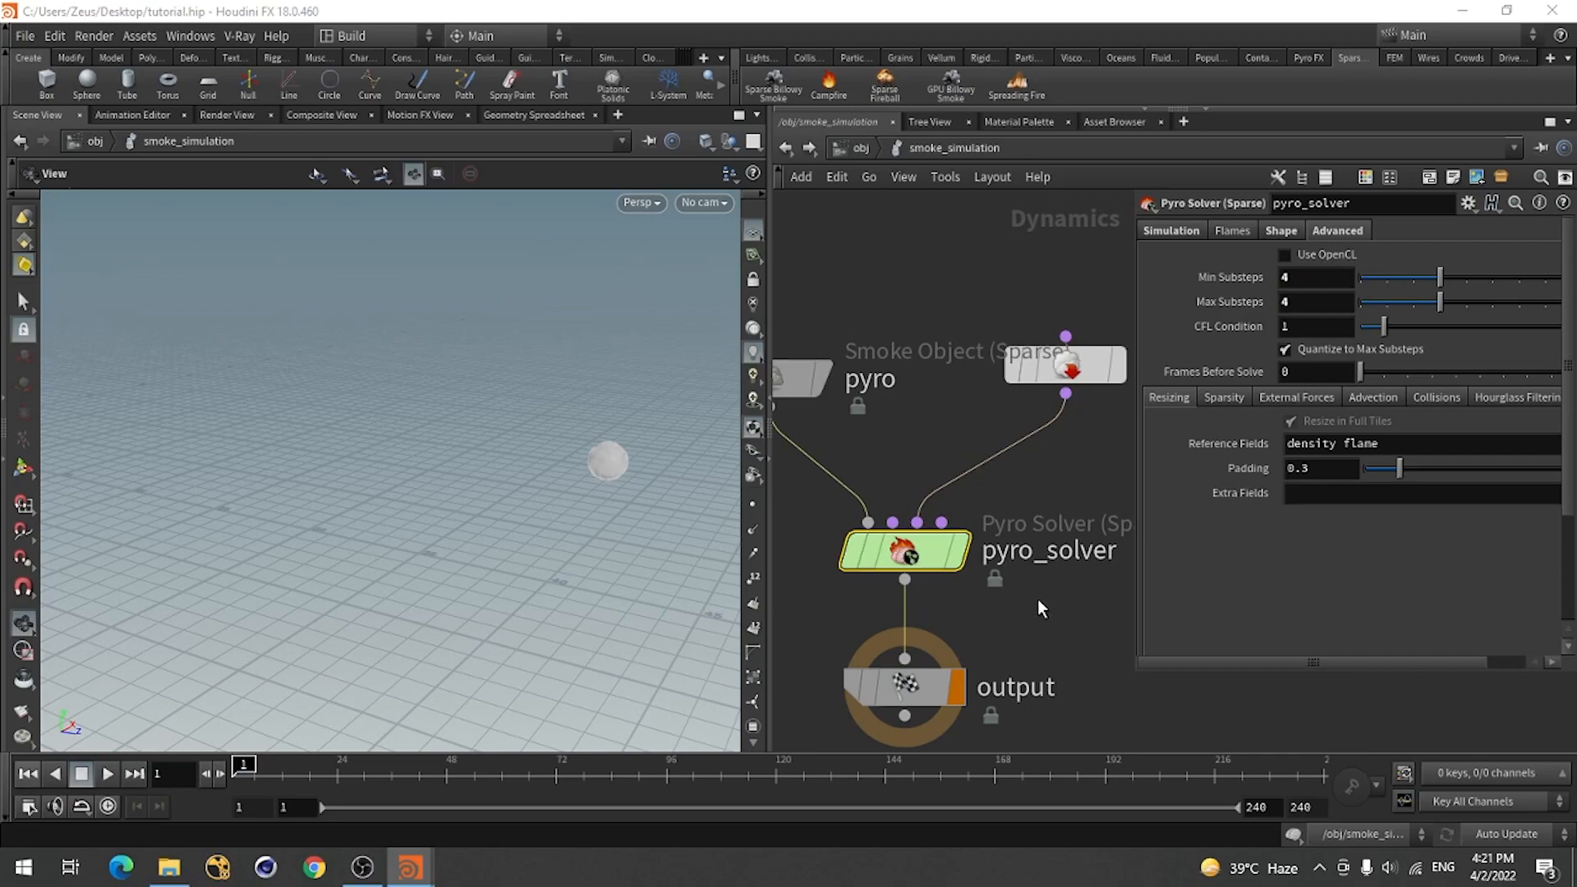
Set pyro_solver's Disturbance and Shredding strengths to 1 in the shape settings.
{"action": "left_click", "coordinate": [1240, 229]}
{"action": "left_click", "coordinate": [1269, 228]}
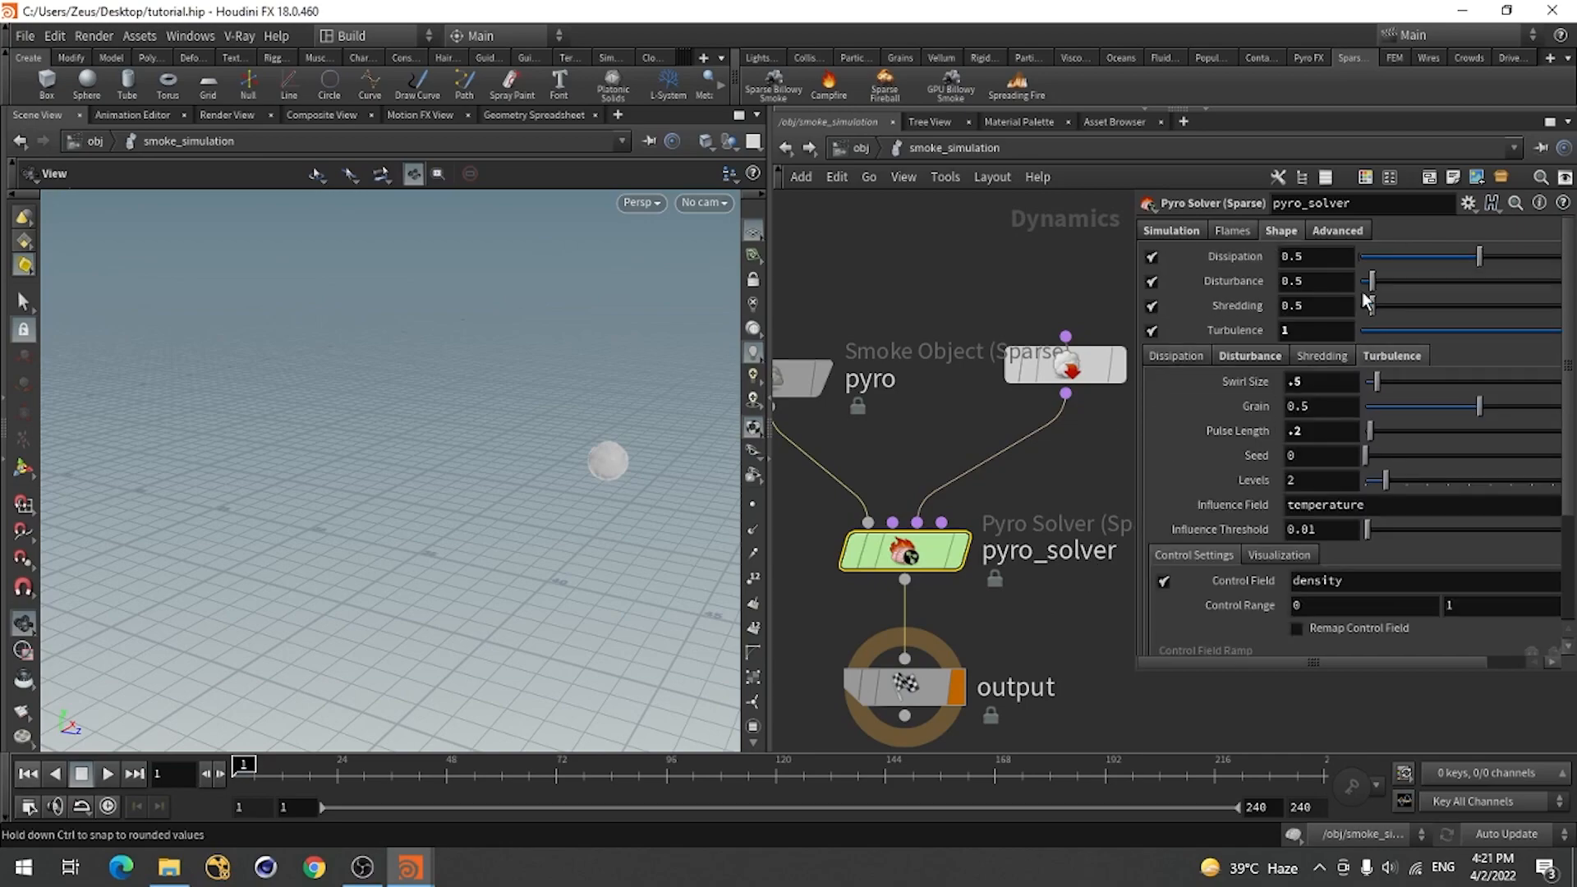
{"action": "double_click", "coordinate": [1322, 280]}
{"action": "type", "text": "1"}
{"action": "key", "text": "Return"}
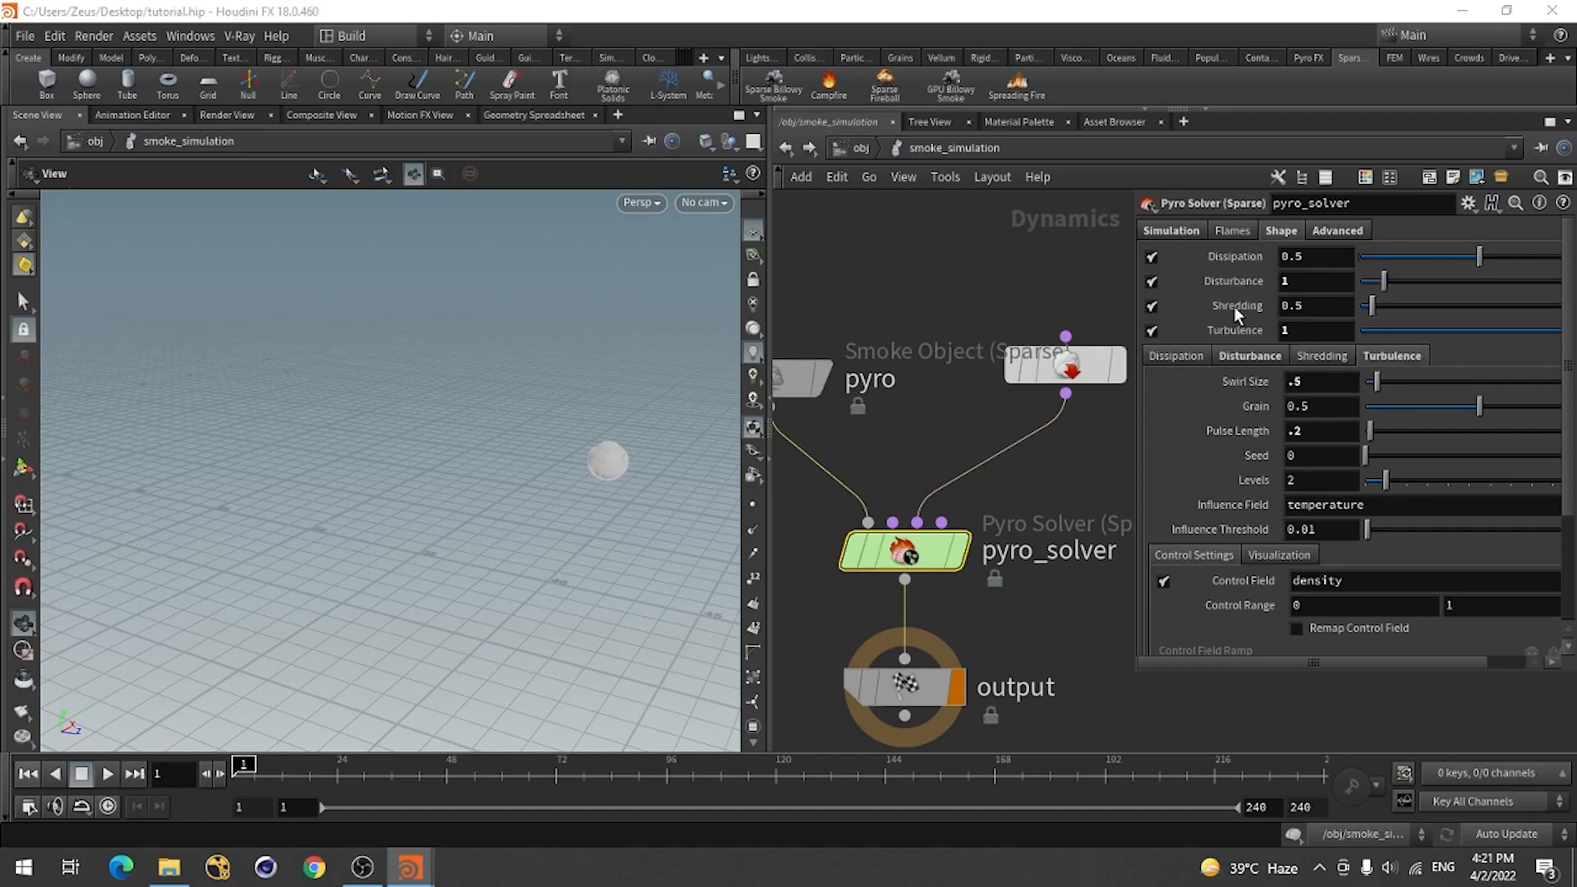
{"action": "double_click", "coordinate": [1308, 305]}
{"action": "type", "text": "1"}
{"action": "left_click", "coordinate": [1310, 327]}
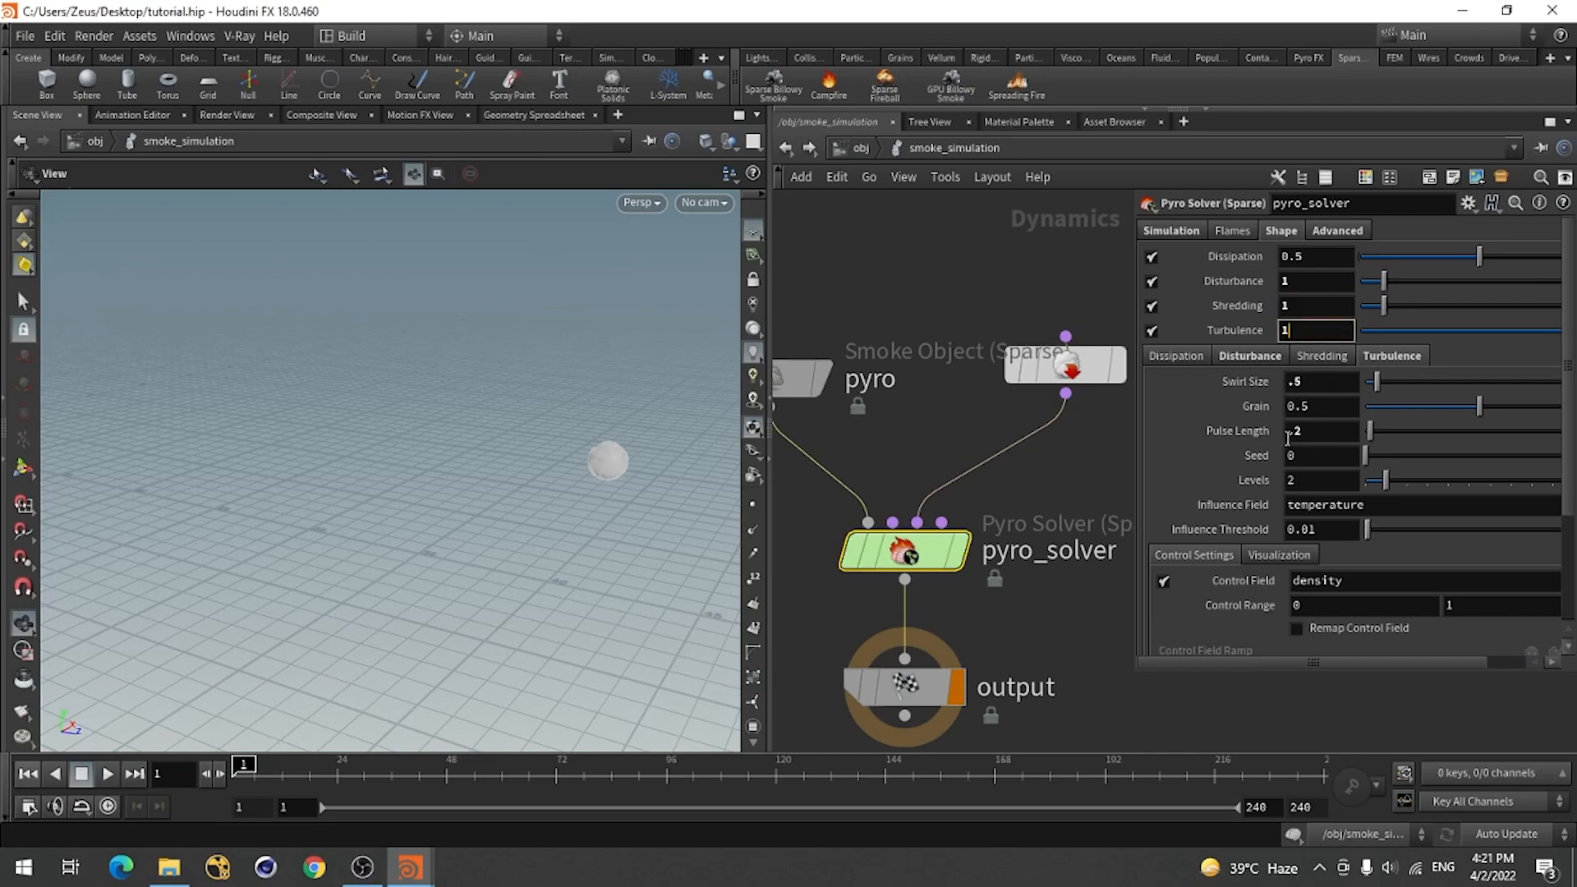
Set the Pulse Length of pyro_solver's disturbance to 0.1 and play the simulation to check the smoke.
{"action": "left_click", "coordinate": [1247, 357]}
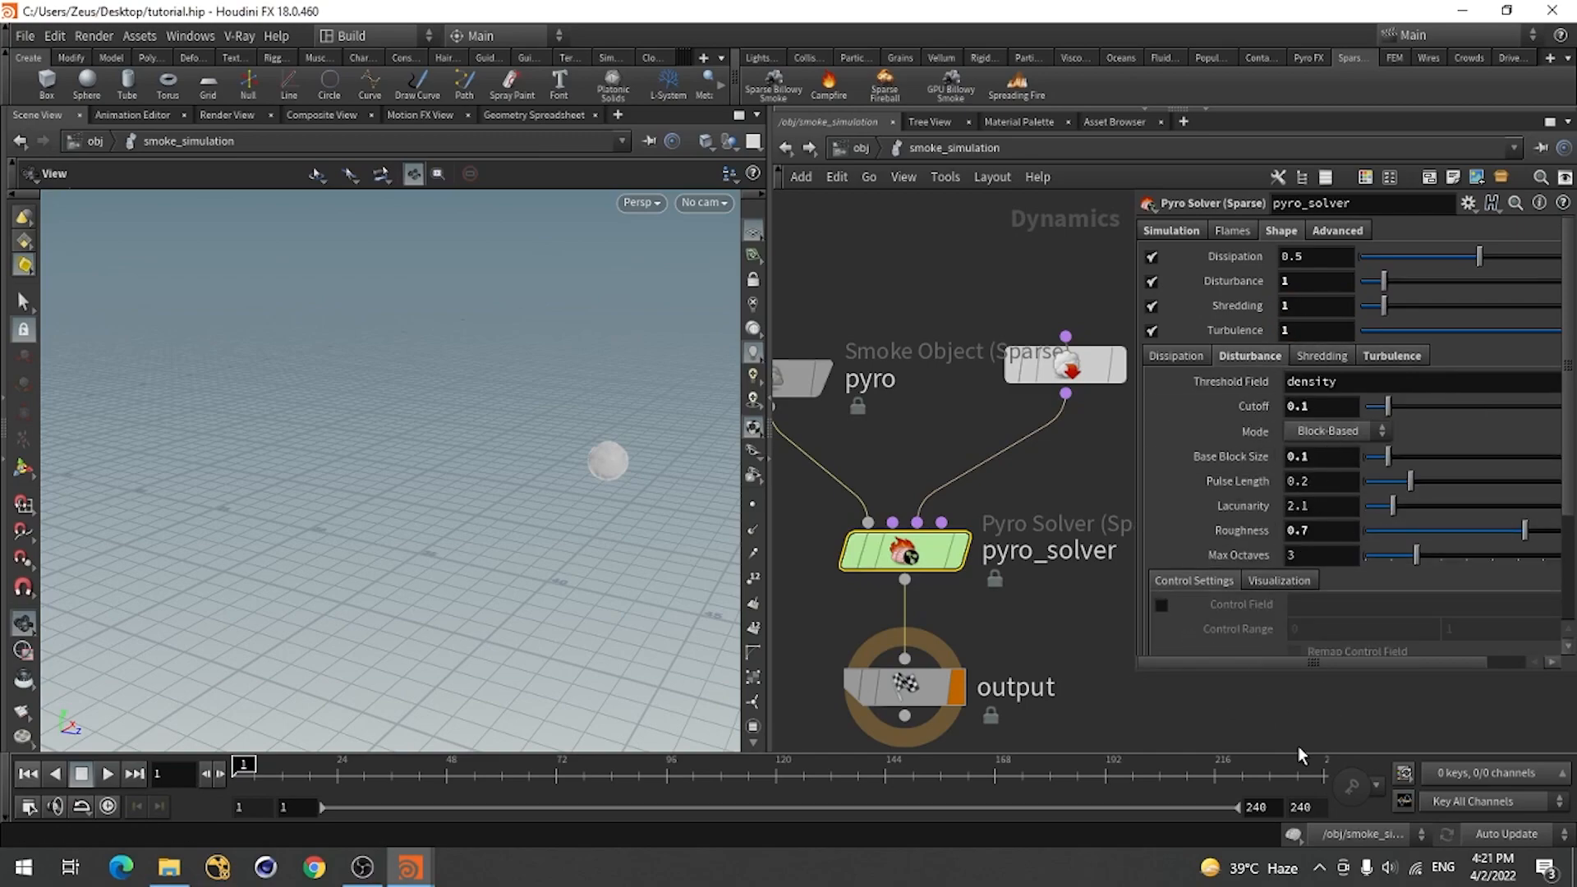
{"action": "left_click", "coordinate": [1322, 483]}
{"action": "key", "text": "Return"}
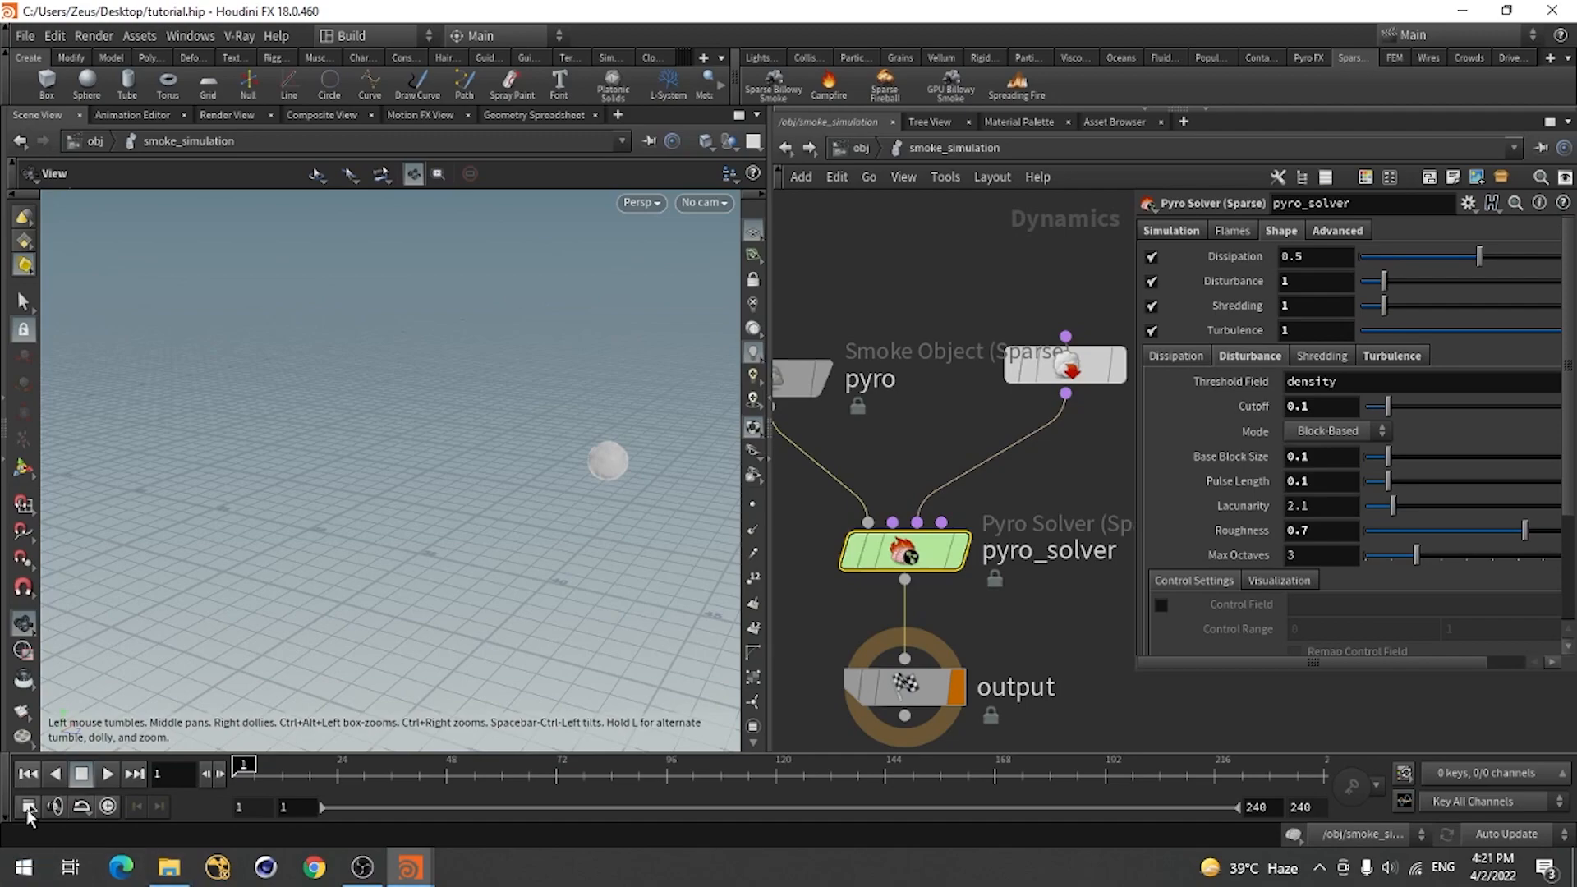
{"action": "left_click", "coordinate": [107, 774]}
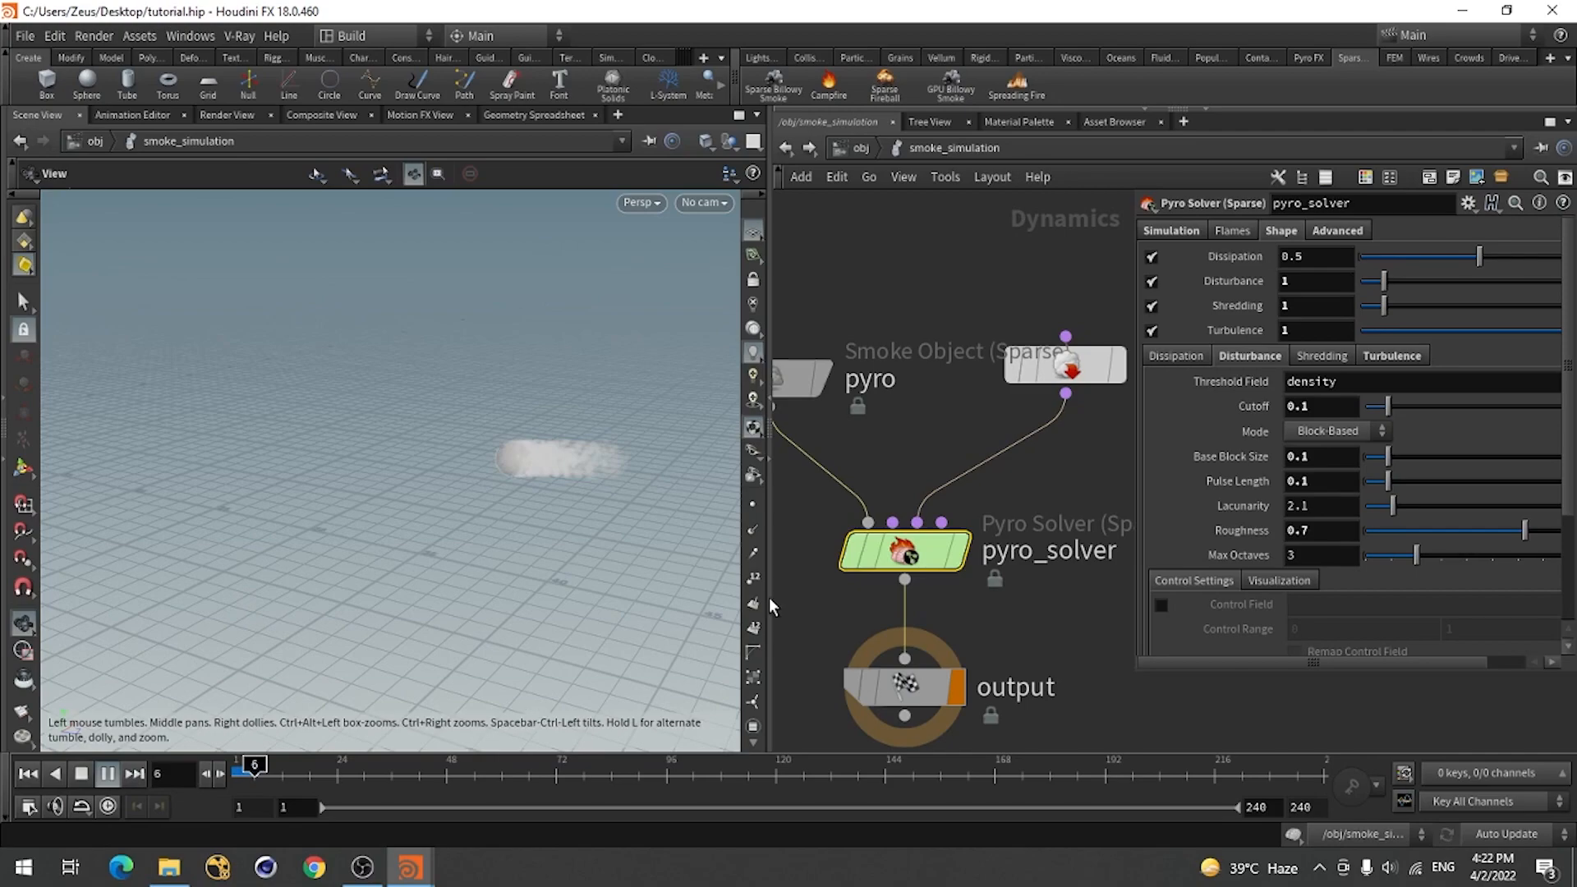
{"action": "scroll", "coordinate": [911, 562], "scroll_direction": "down", "scroll_amount": 2}
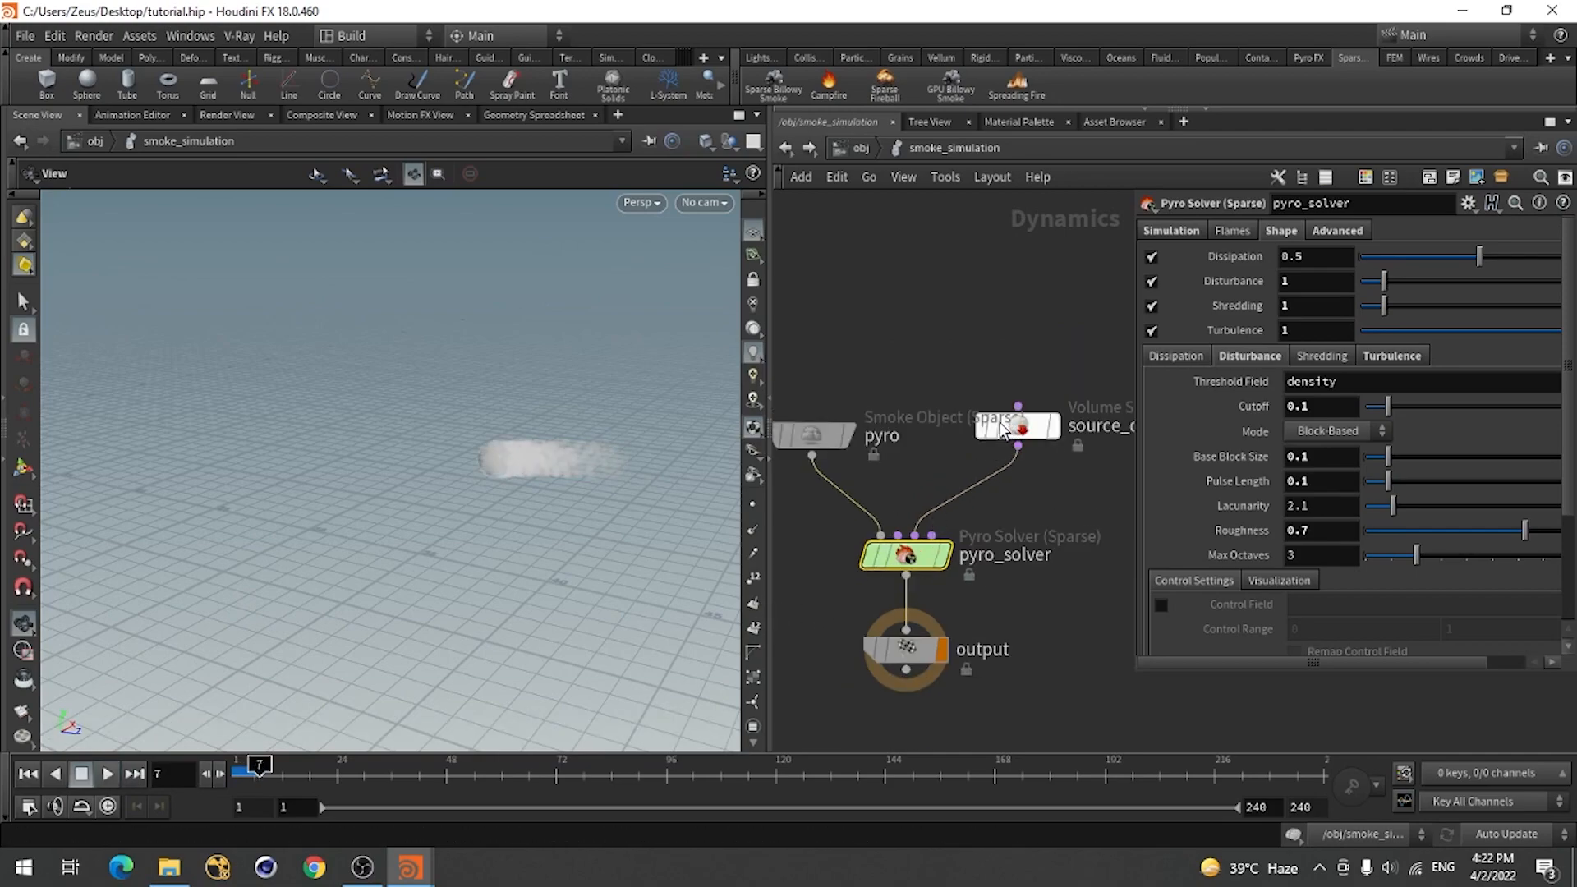
Move source_density directly above pyro_solver and add a Gas Disturb node in the space beside it.
{"action": "left_click_drag", "start_coordinate": [1002, 429], "coordinate": [905, 363]}
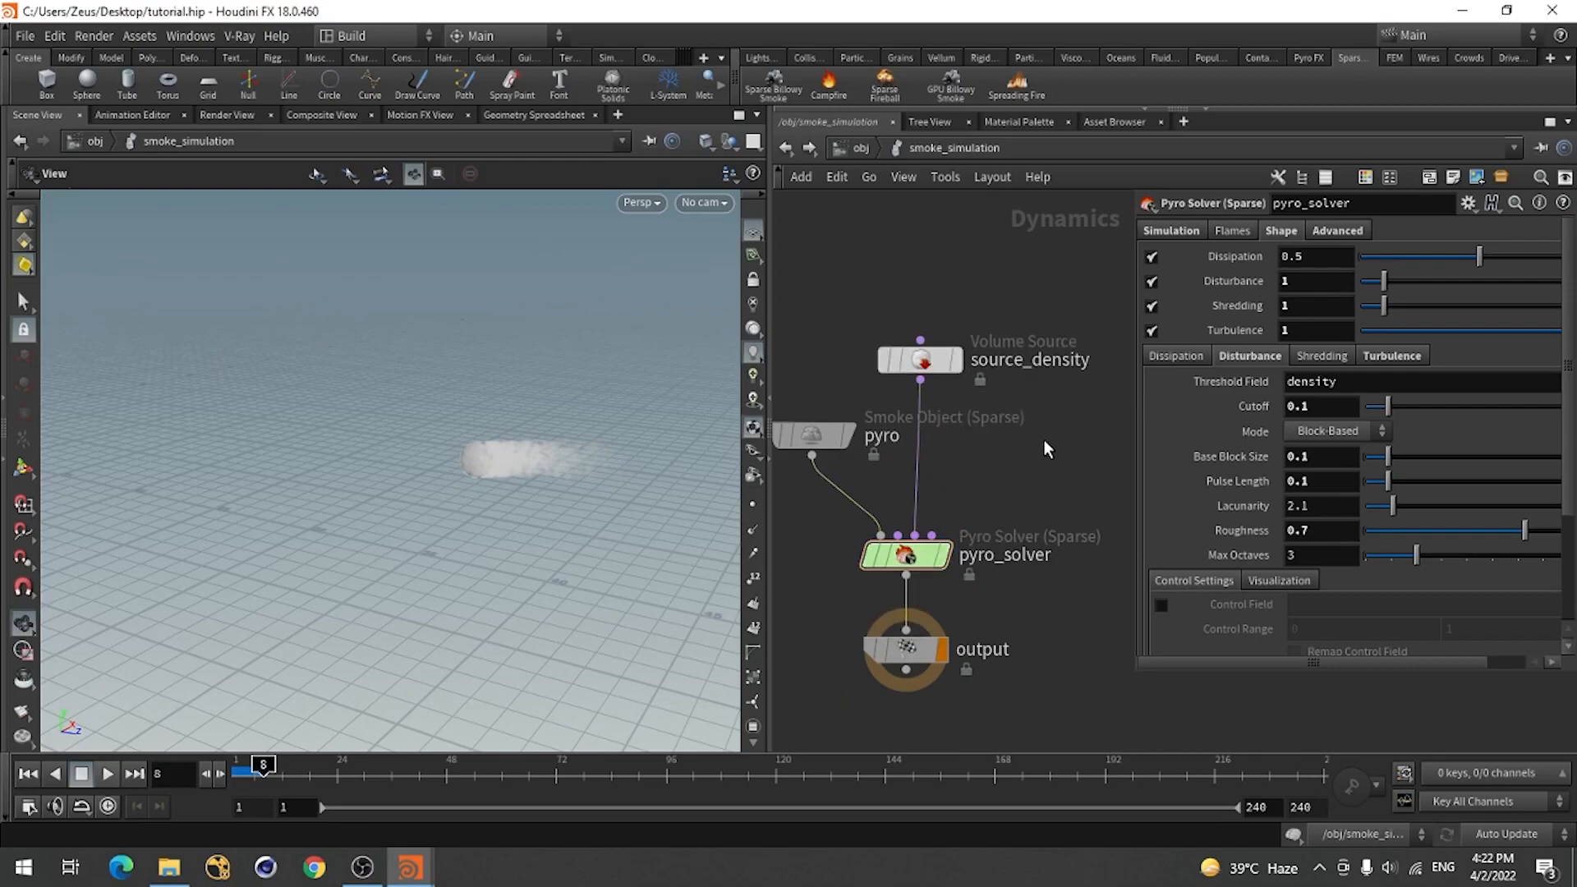
{"action": "key", "text": "Tab"}
{"action": "type", "text": "gas"}
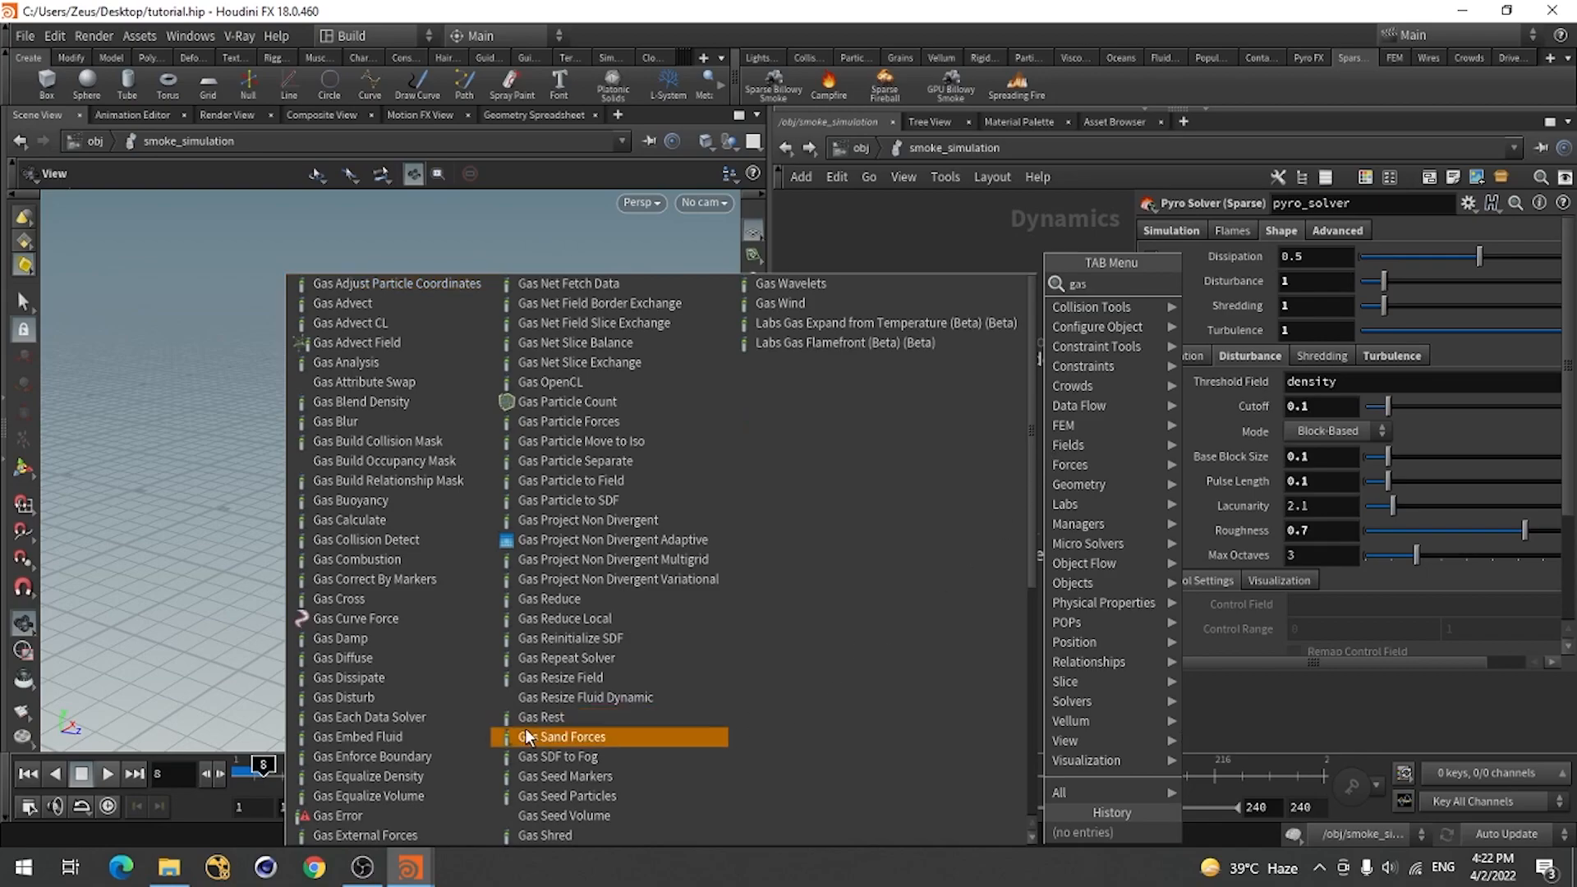
{"action": "left_click", "coordinate": [381, 698]}
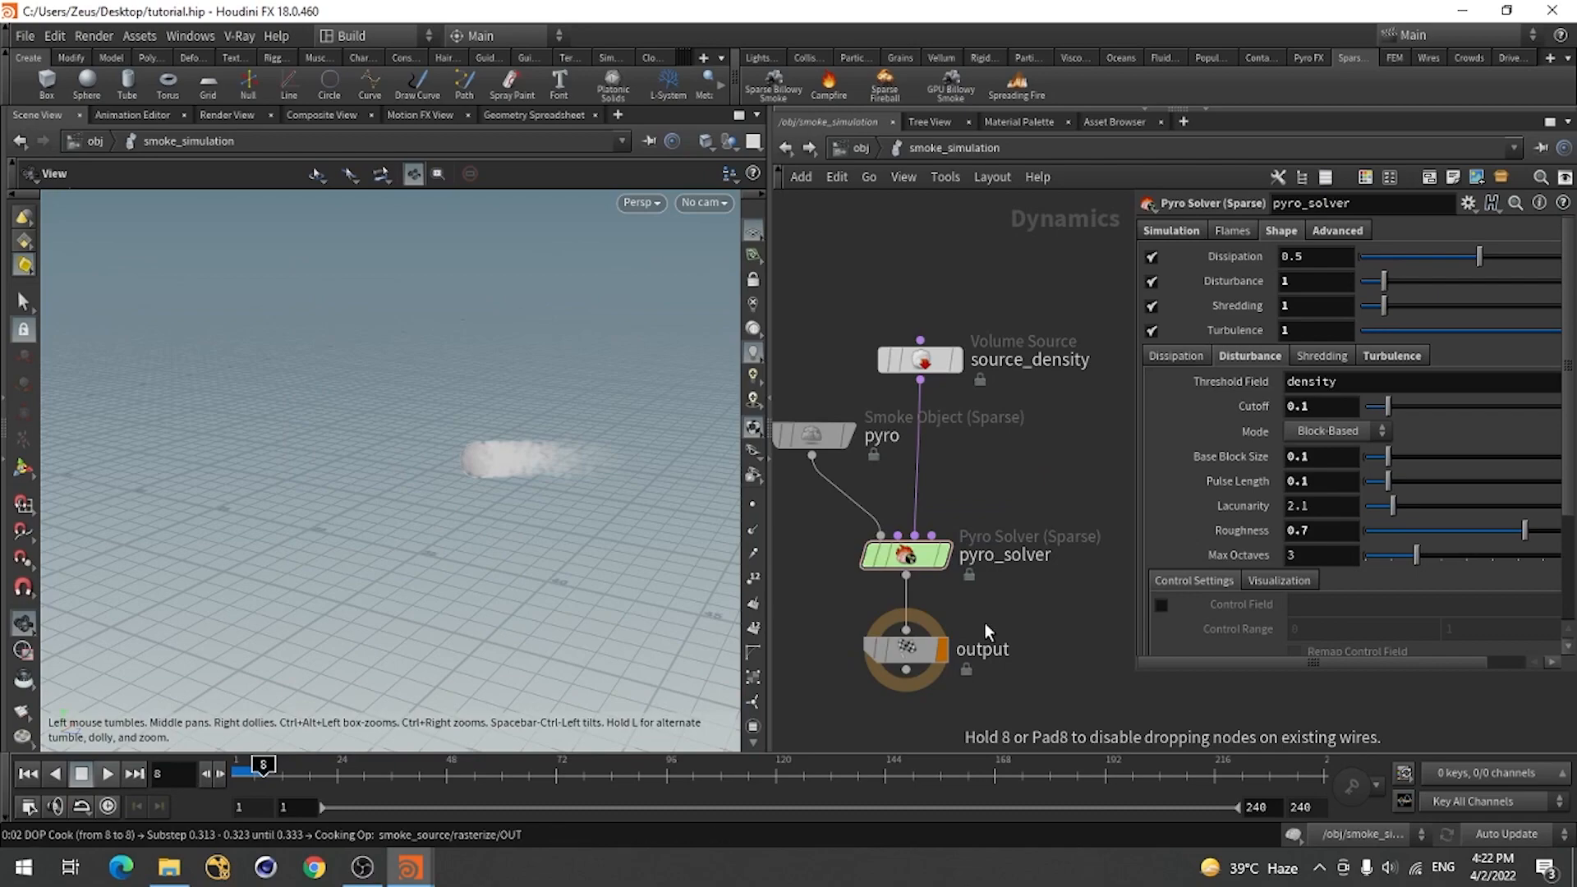
{"action": "left_click", "coordinate": [1041, 455]}
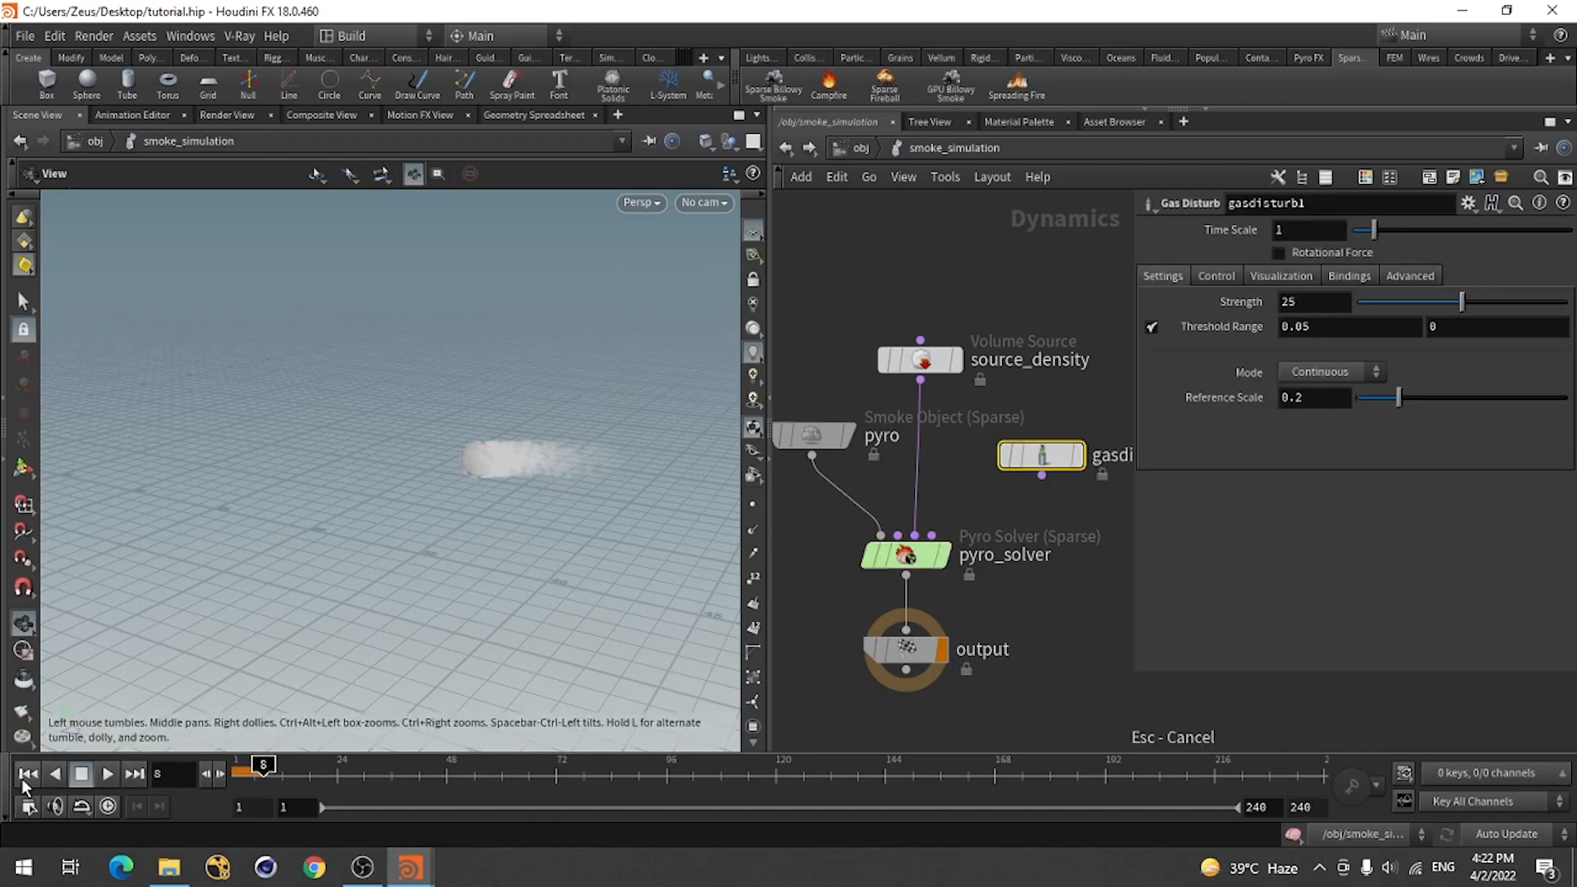
Rewind to frame 1 and connect the Gas Disturb node to pyro_solver's Forces input.
{"action": "key", "text": "ctrl+Up"}
{"action": "left_click", "coordinate": [1041, 476]}
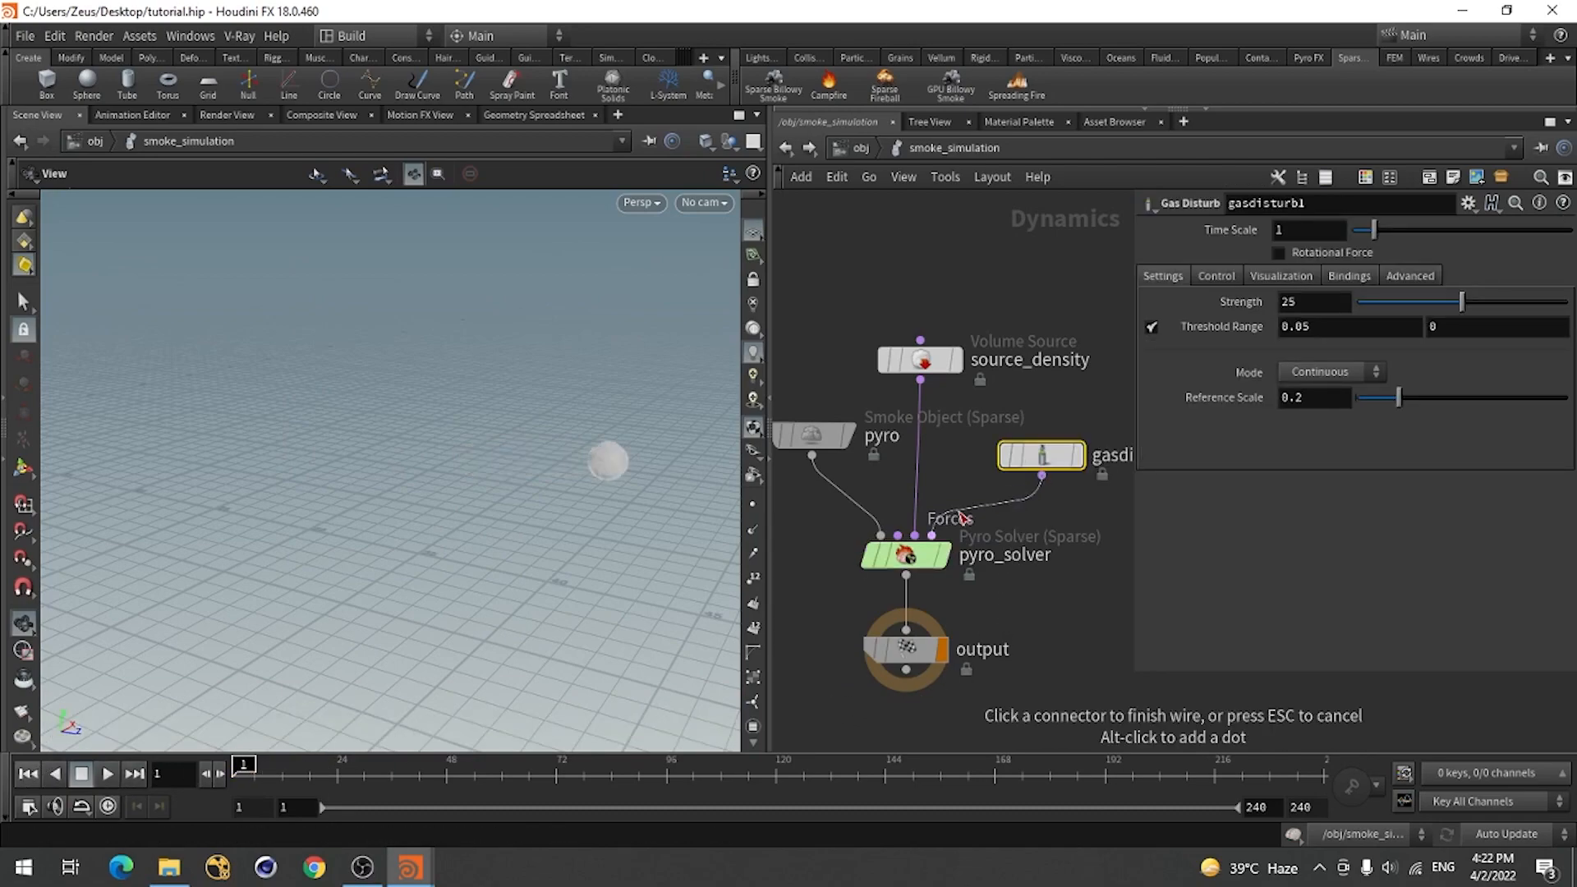
{"action": "left_click", "coordinate": [980, 511]}
{"action": "left_click_drag", "start_coordinate": [1041, 455], "coordinate": [1033, 455]}
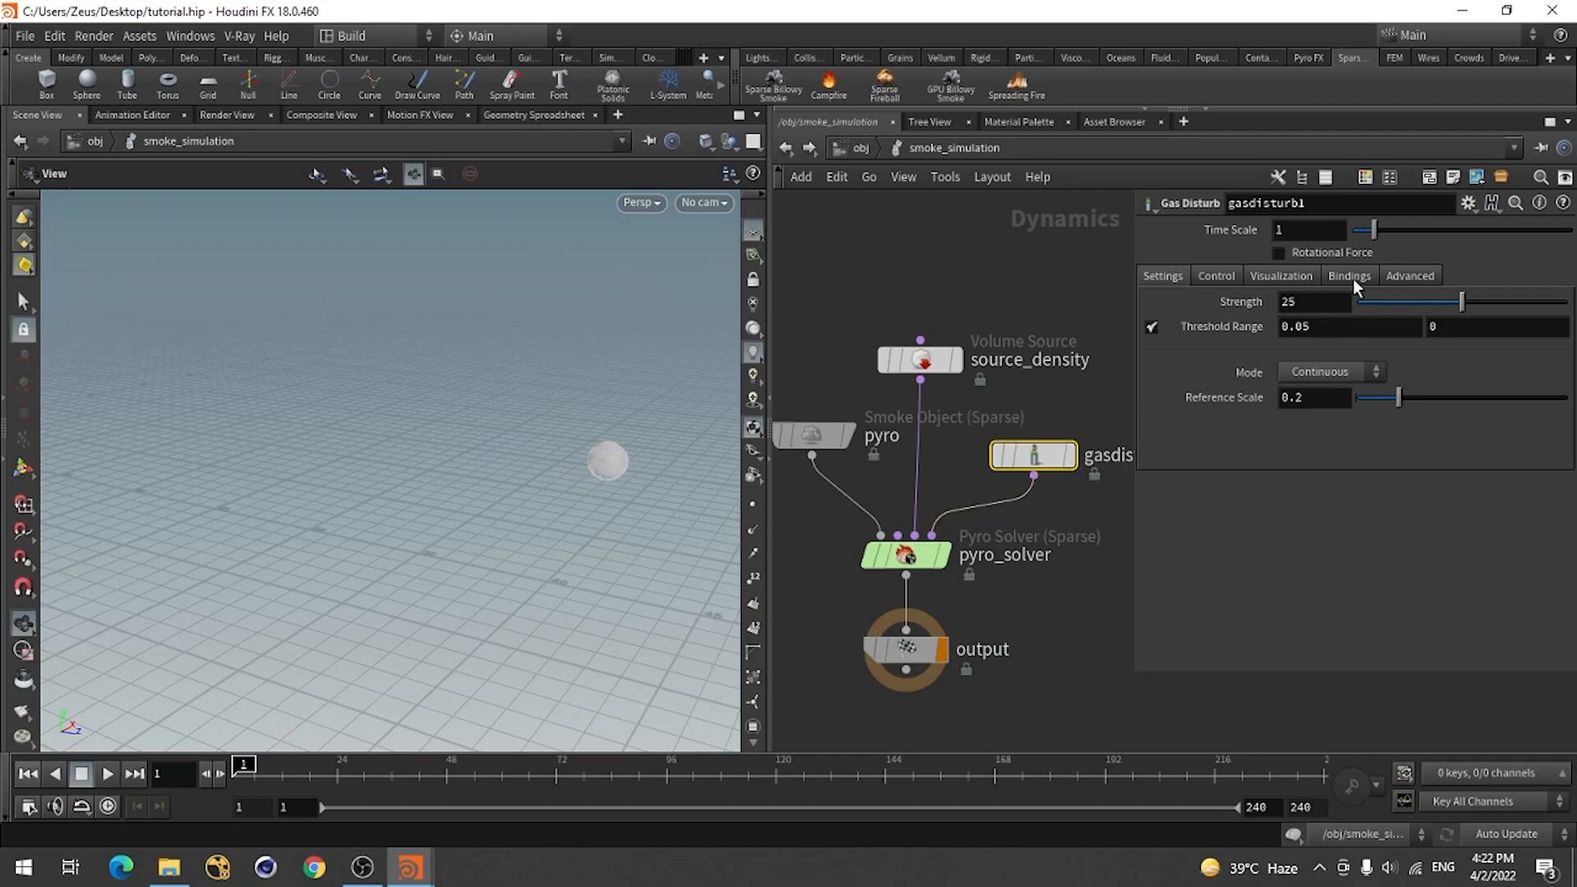
Enable Rotational Force on the Gas Disturb node and set its Strength to 100.
{"action": "left_click", "coordinate": [1304, 299]}
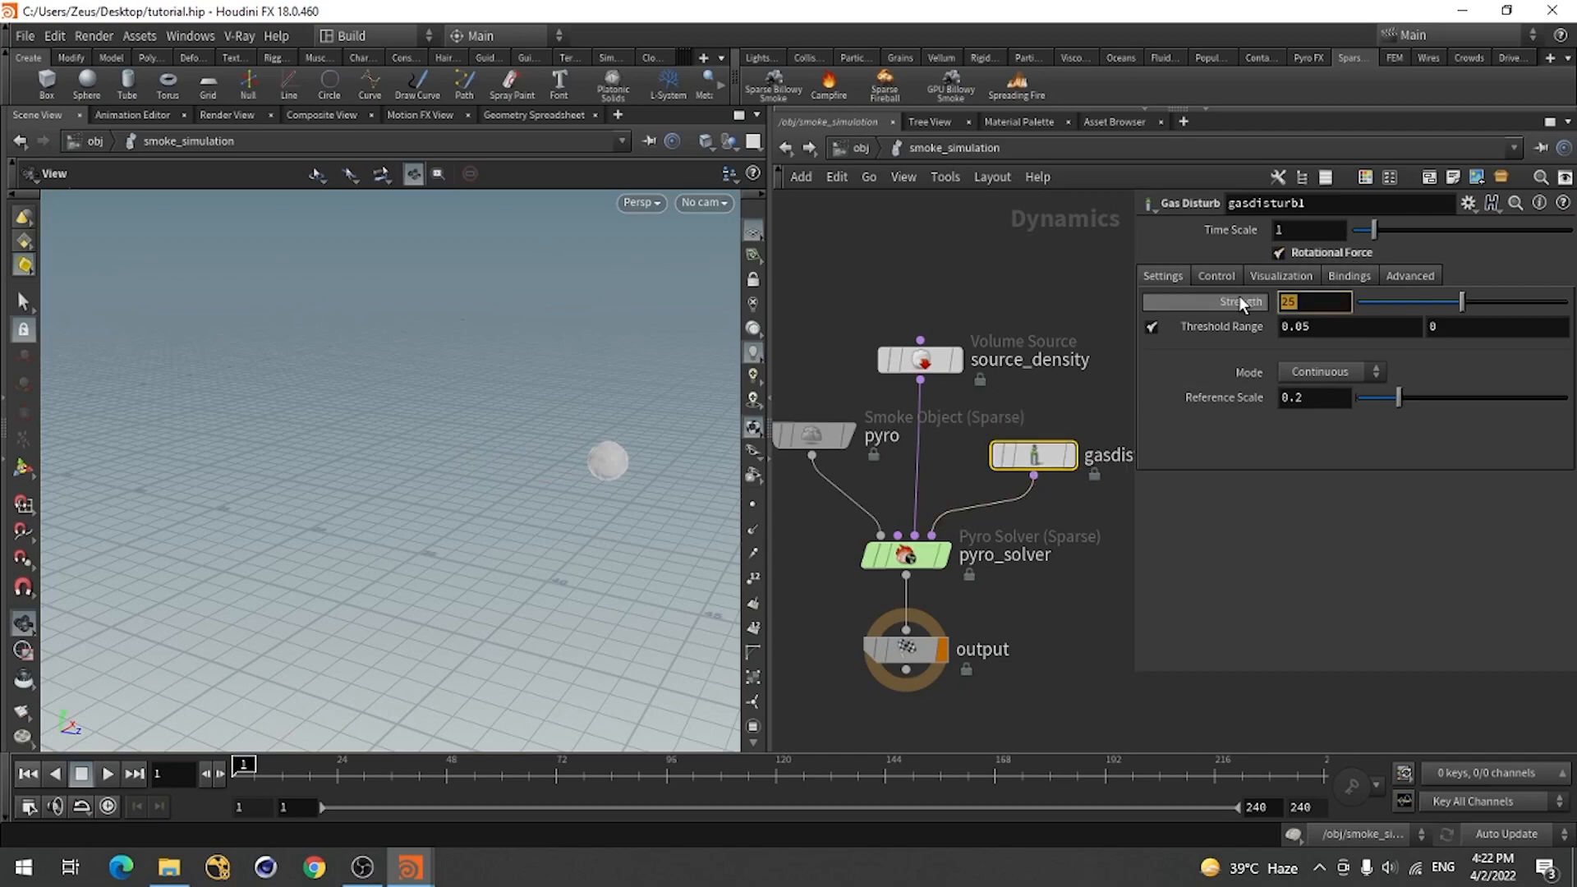
{"action": "type", "text": "100"}
{"action": "key", "text": "Return"}
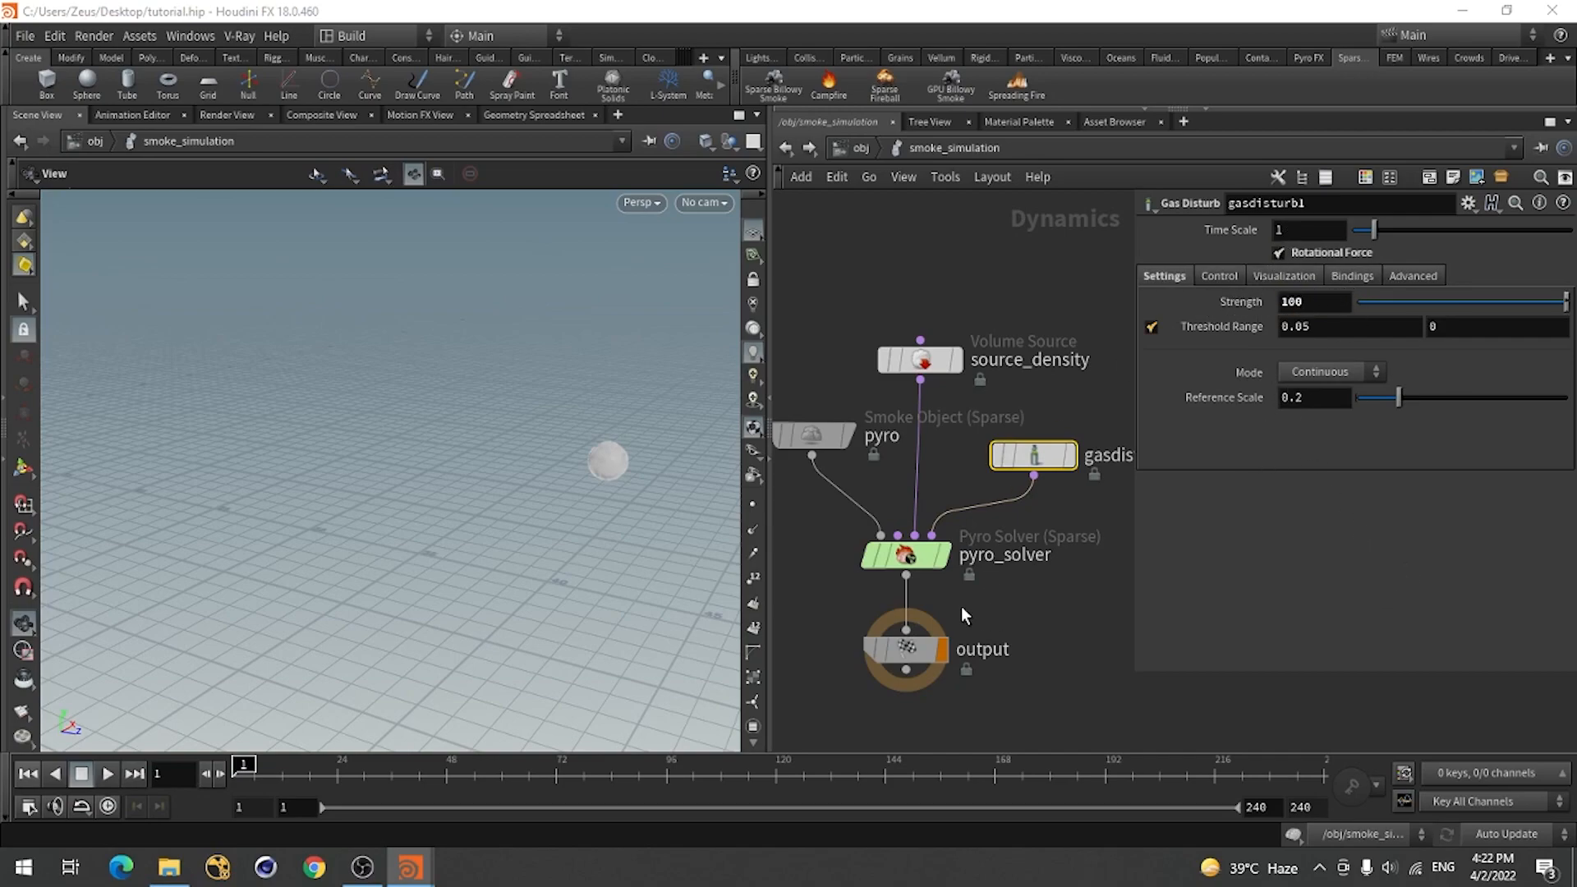
Play the simulation for a few frames, stop it and view the smoke together with the statue at object level.
{"action": "left_click", "coordinate": [107, 773]}
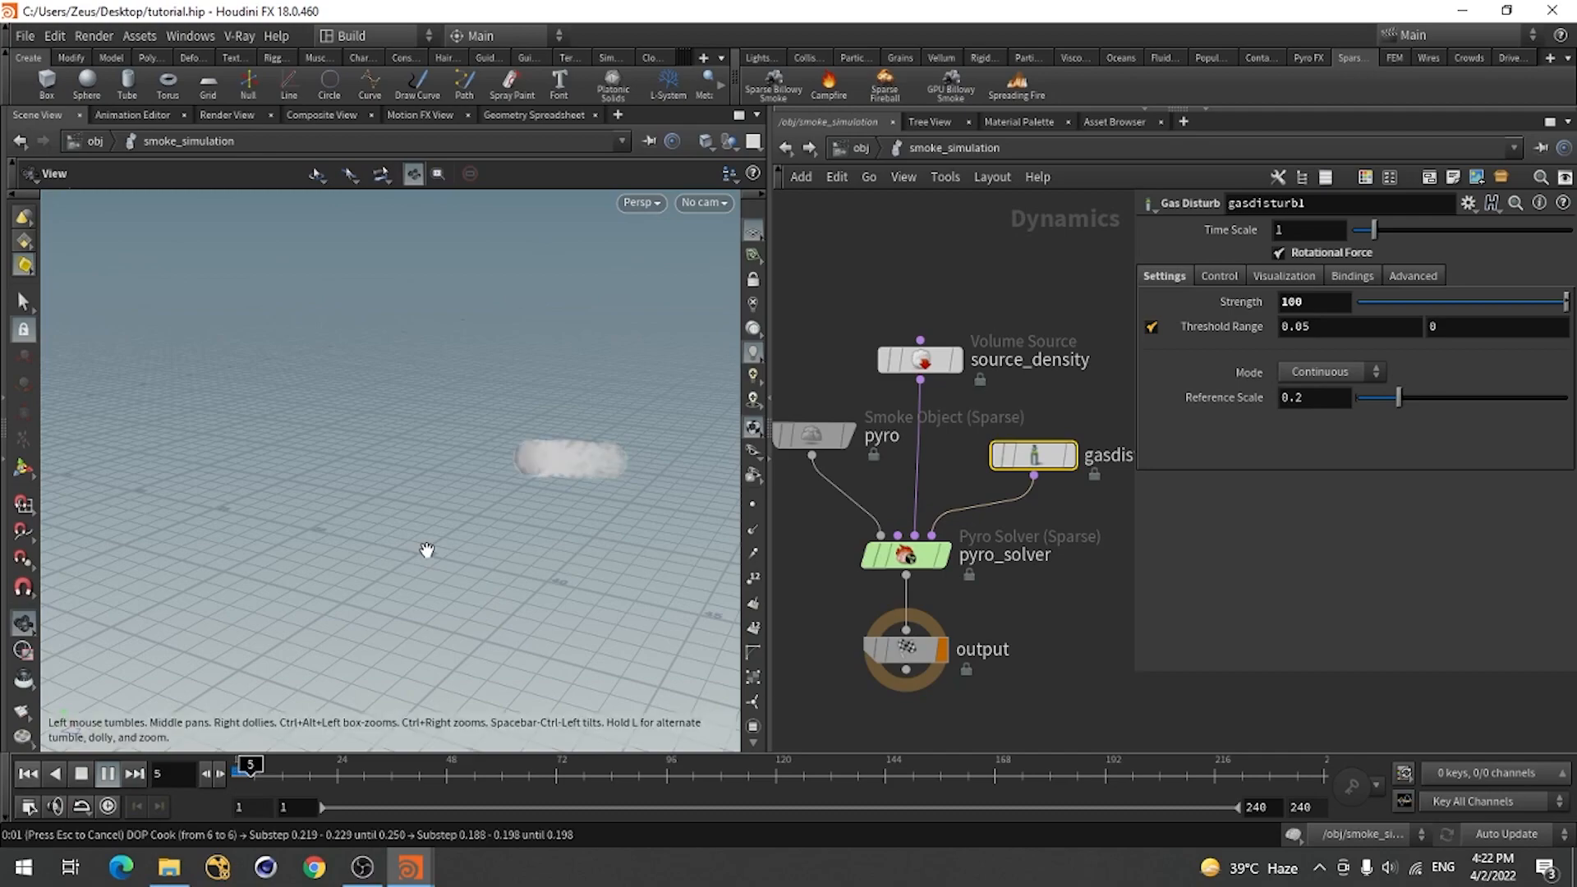
{"action": "left_click", "coordinate": [81, 774]}
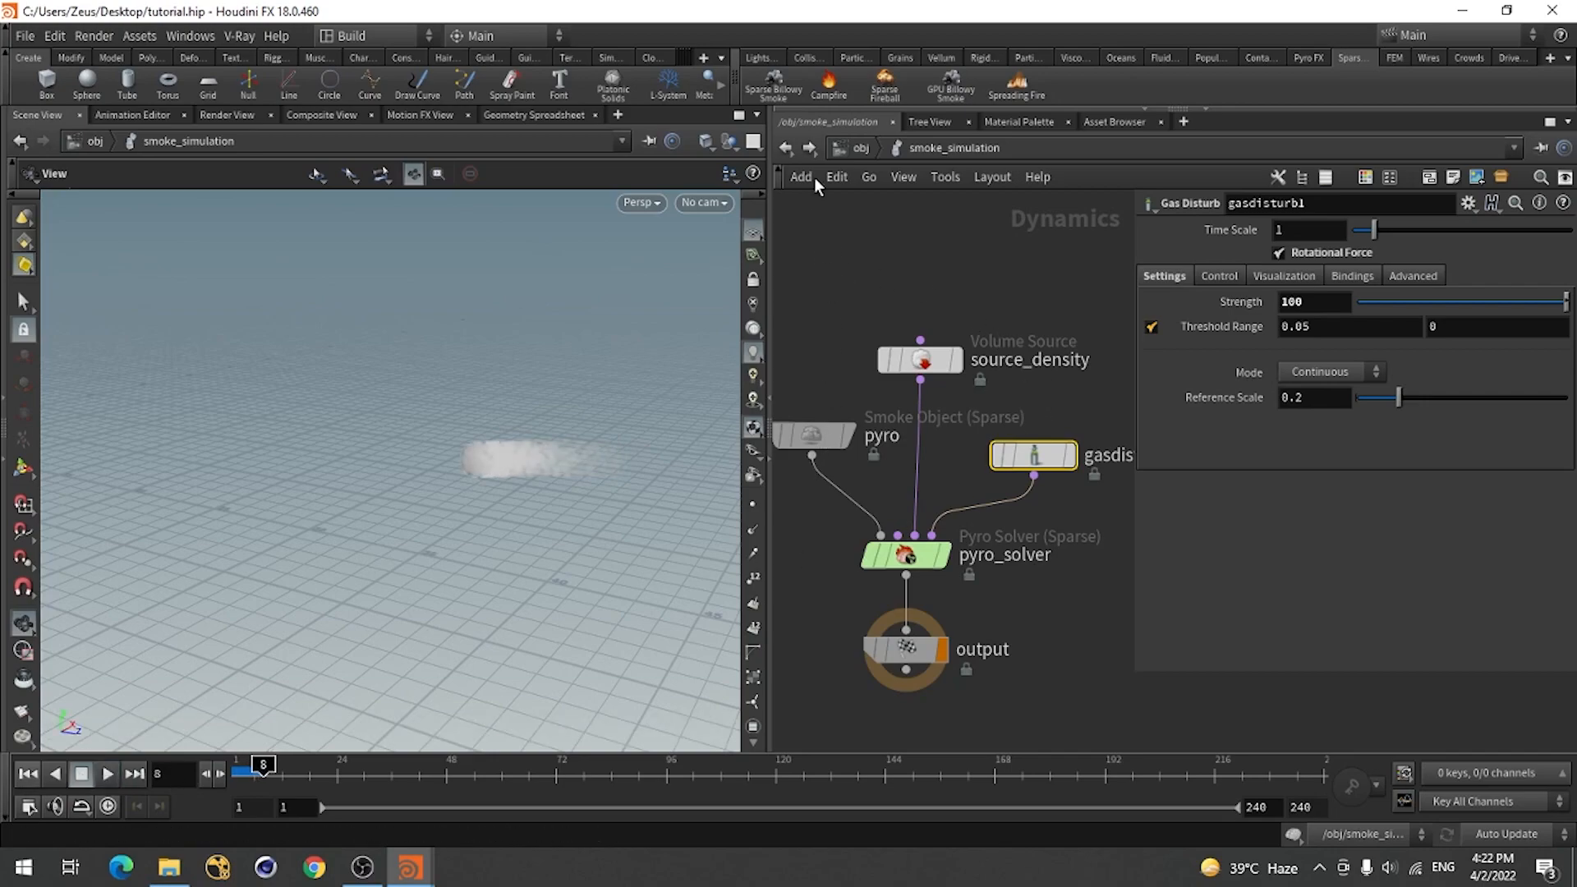
{"action": "left_click", "coordinate": [860, 148]}
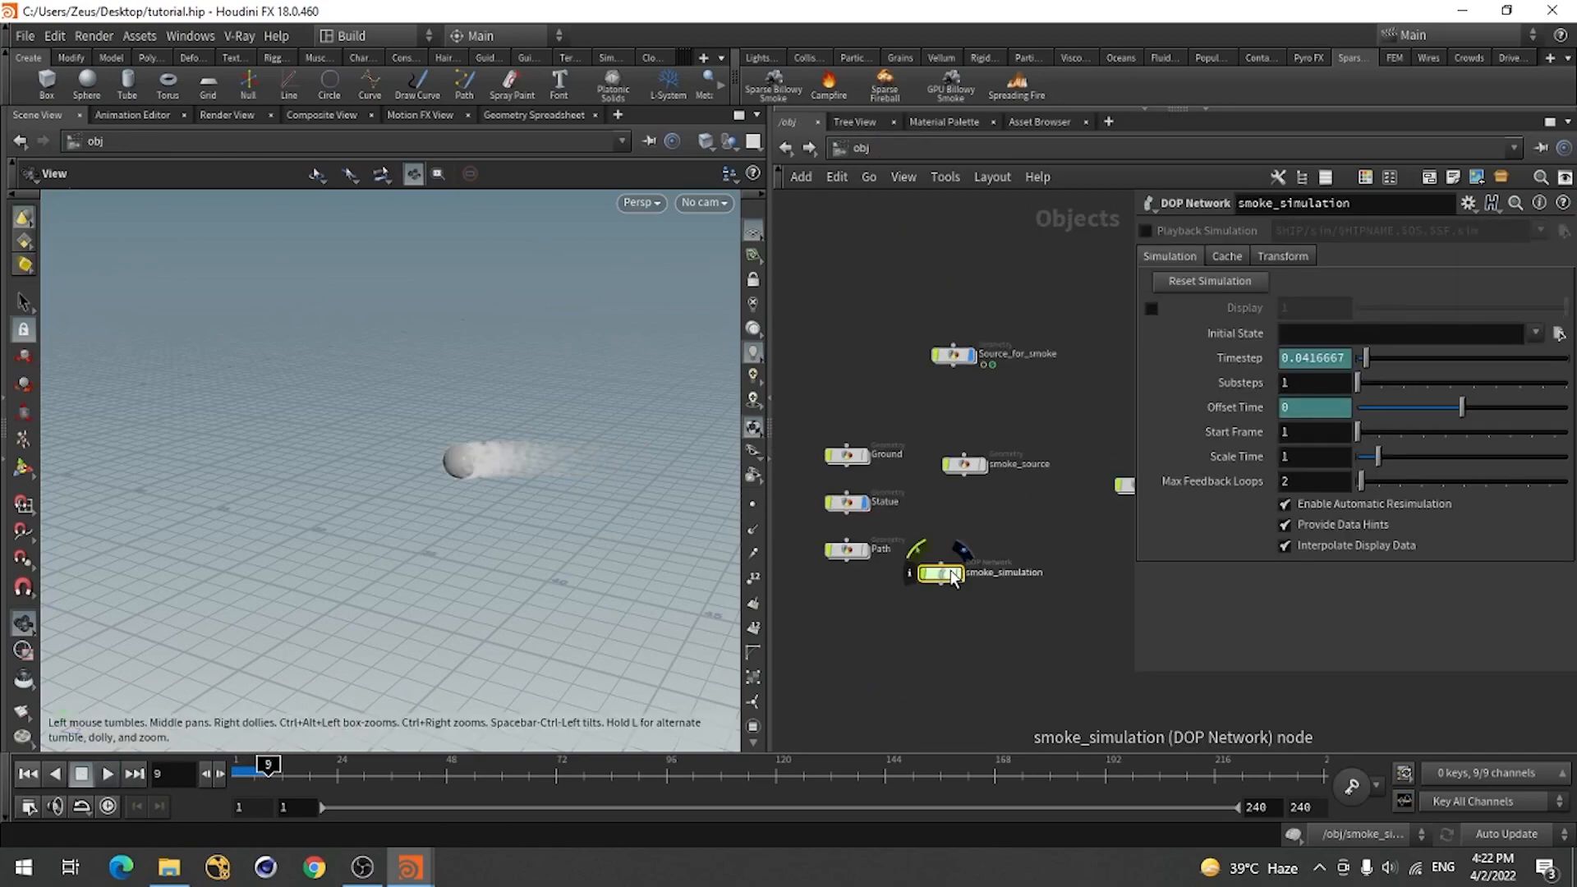
{"action": "left_click_drag", "start_coordinate": [576, 447], "coordinate": [496, 444]}
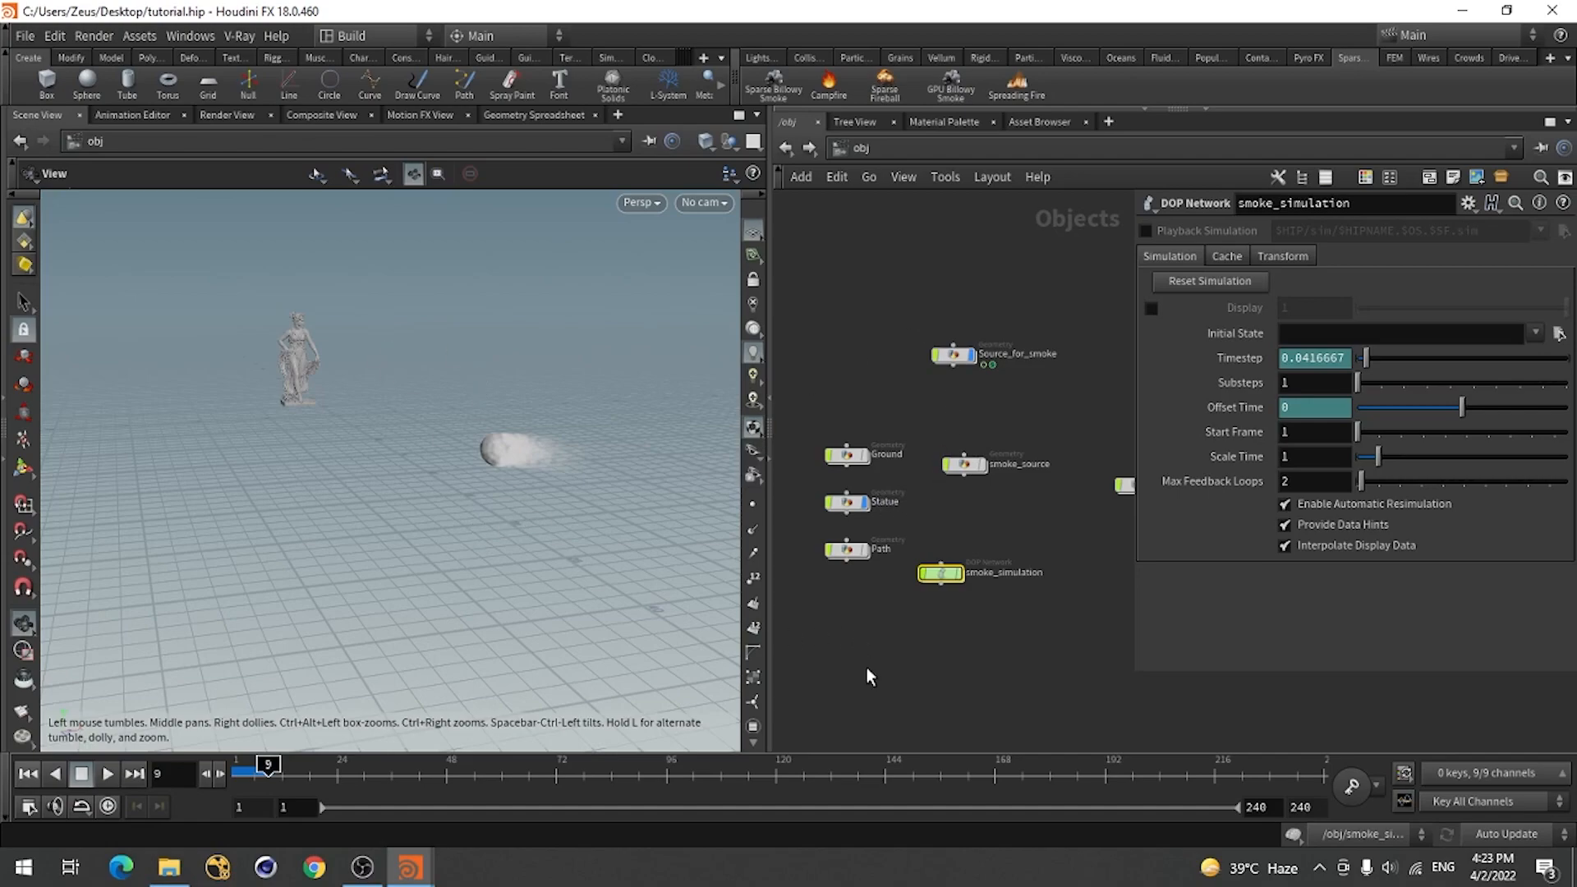
Switch to the Forest_Statue.hip Houdini window and examine the parameters of gasdisturb1 inside smoke_simulation2.
{"action": "left_click", "coordinate": [410, 866]}
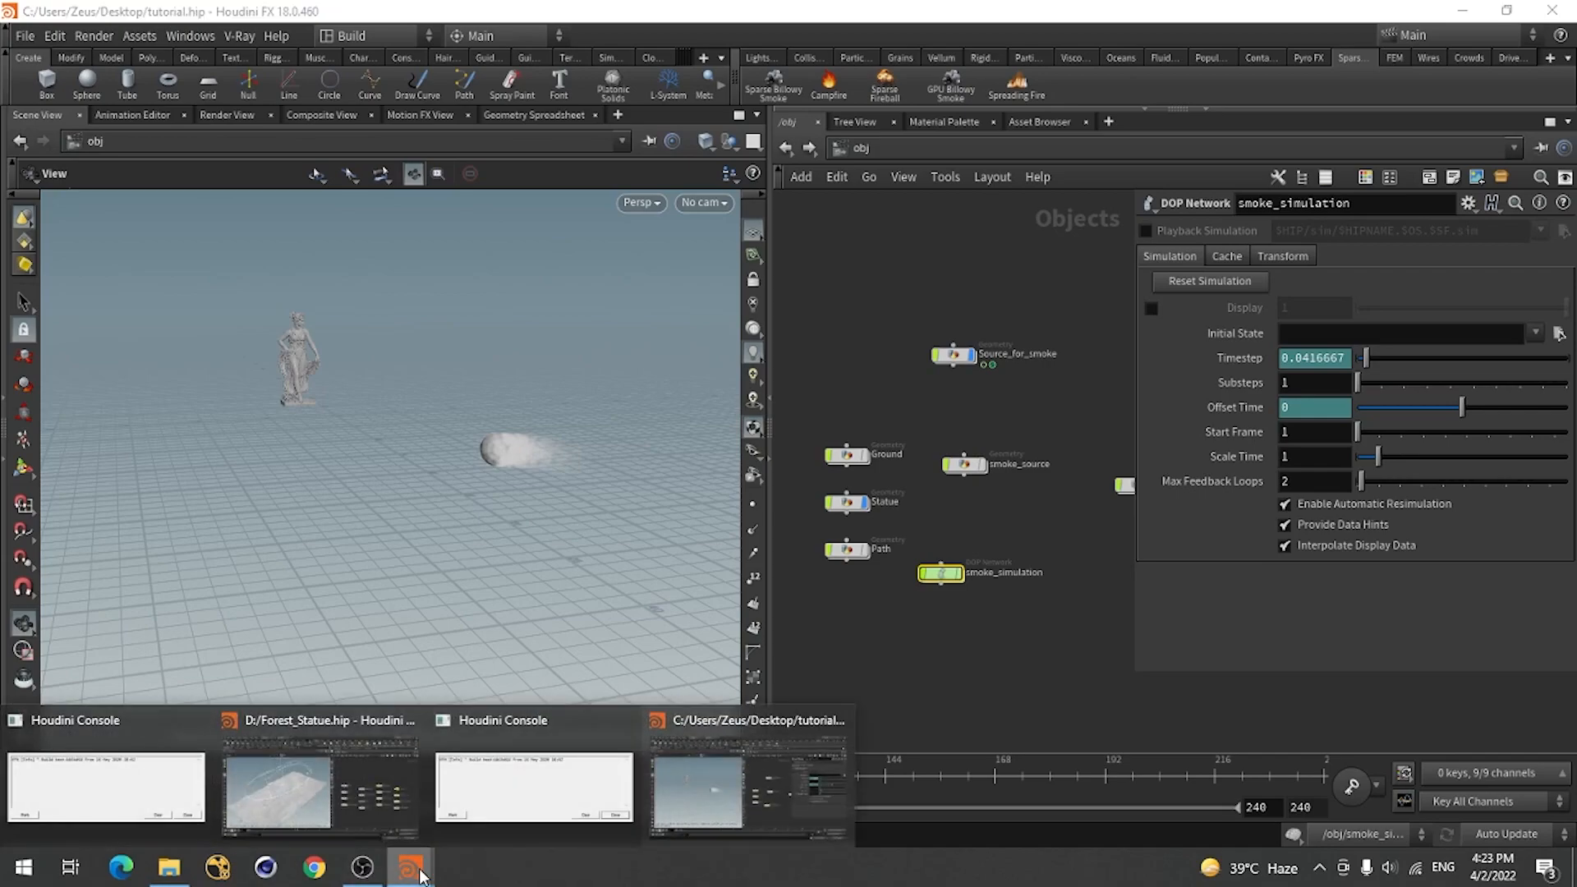
{"action": "left_click", "coordinate": [326, 809]}
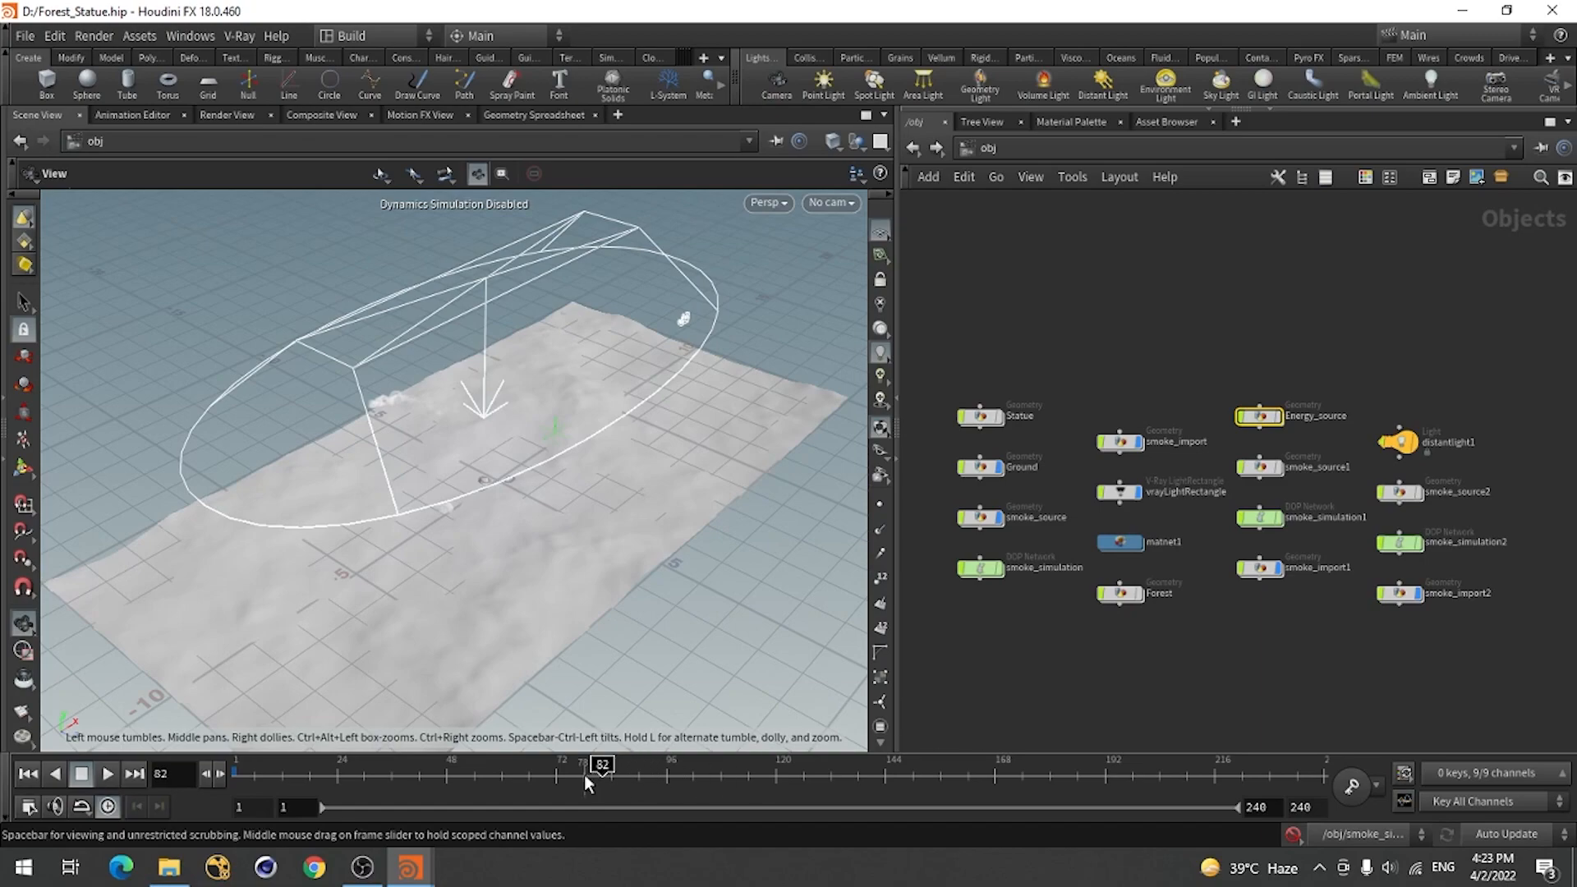
{"action": "double_click", "coordinate": [1400, 543]}
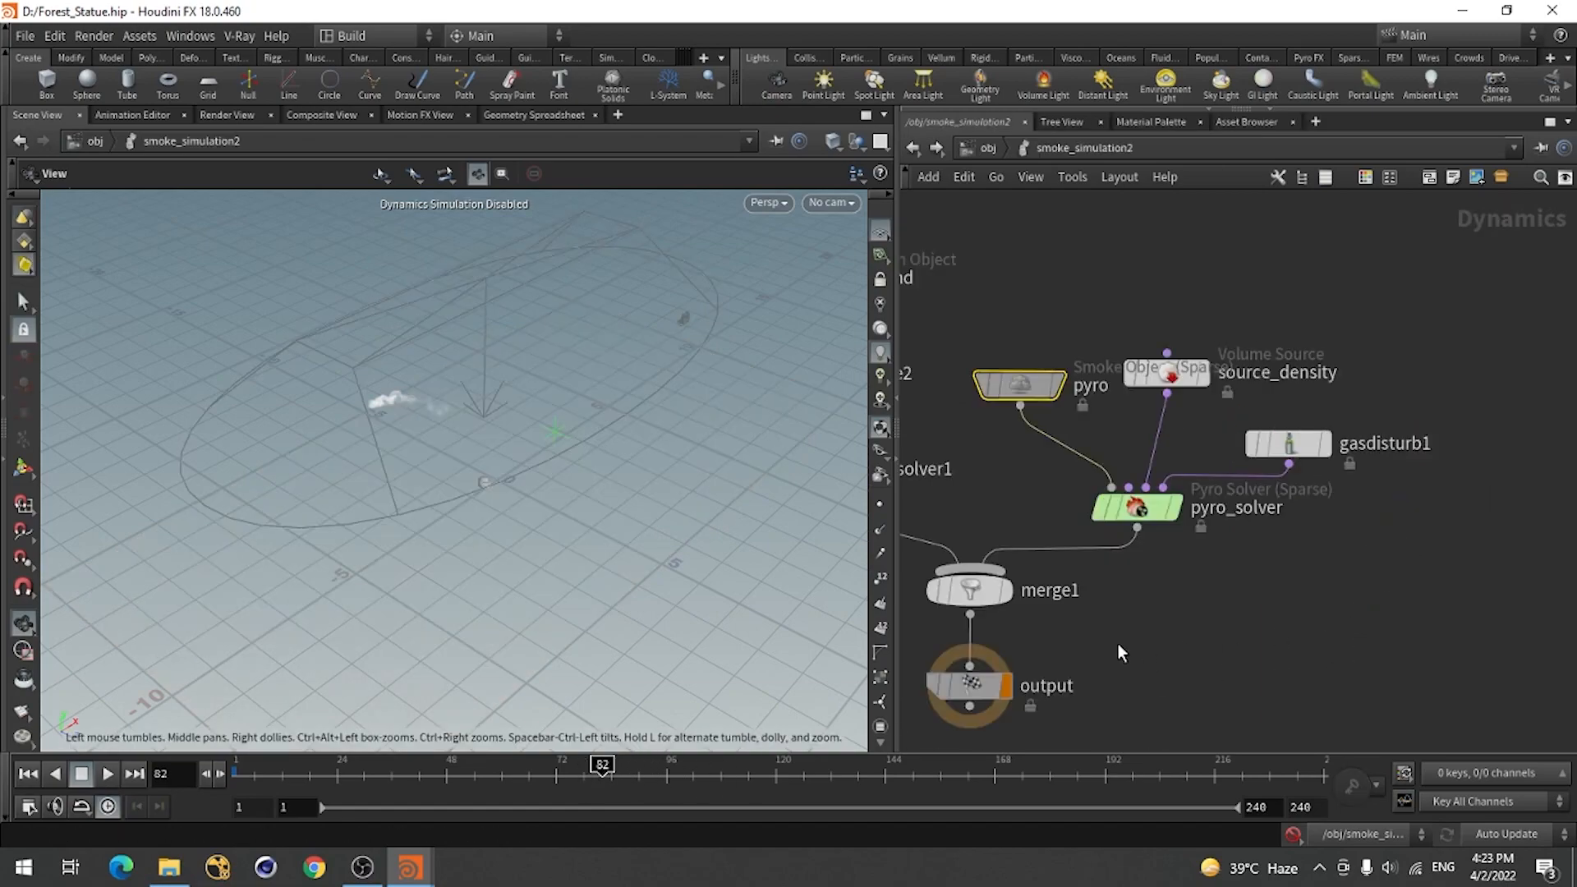
{"action": "left_click", "coordinate": [1288, 444]}
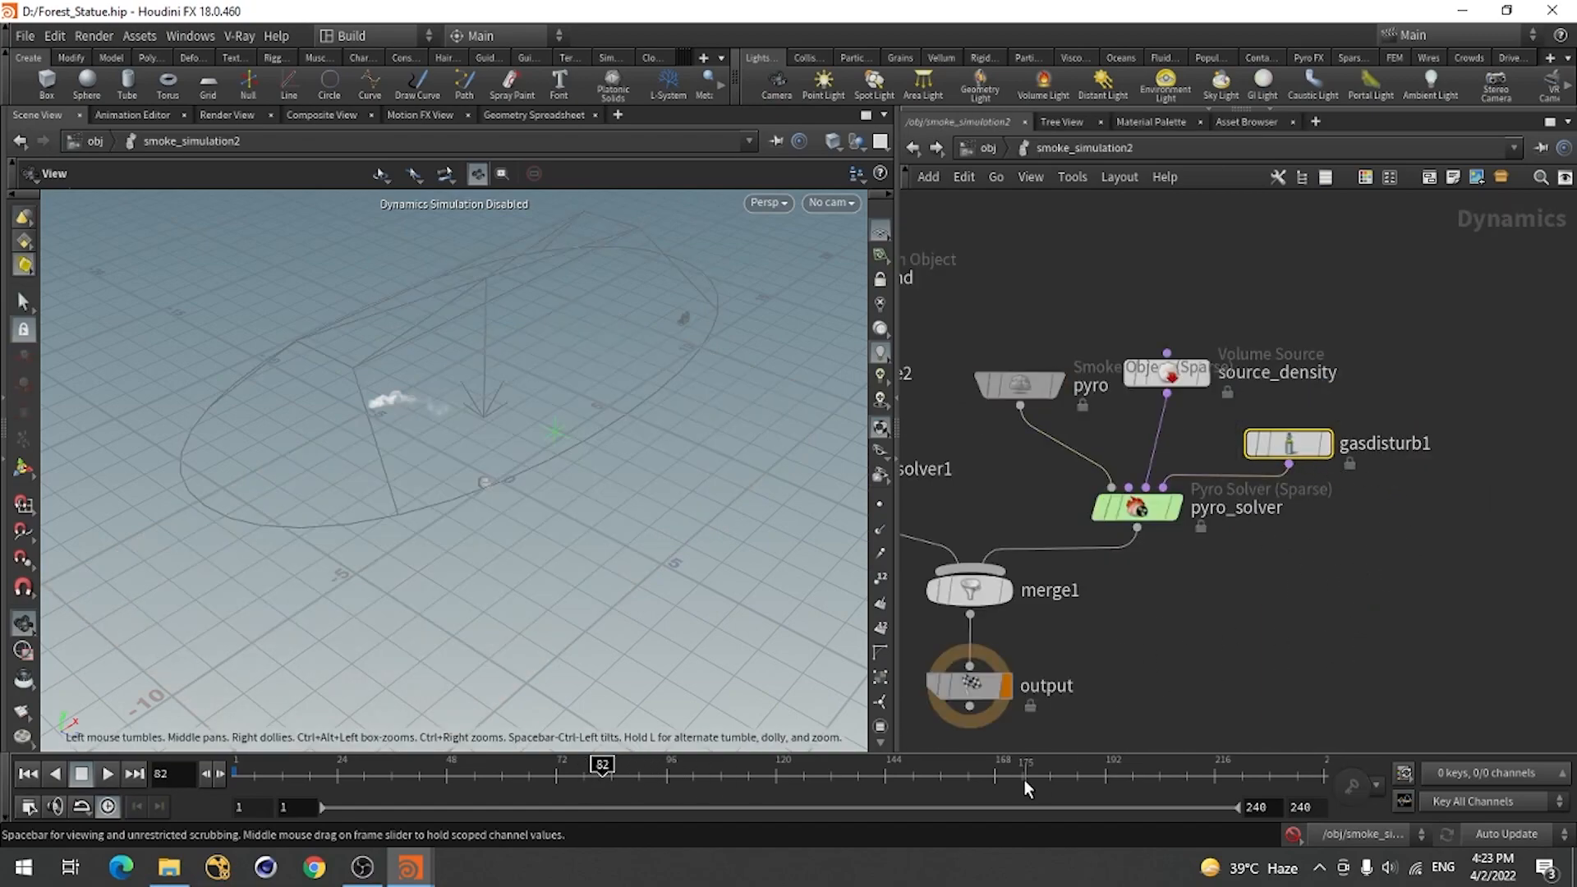
{"action": "left_click", "coordinate": [1271, 105]}
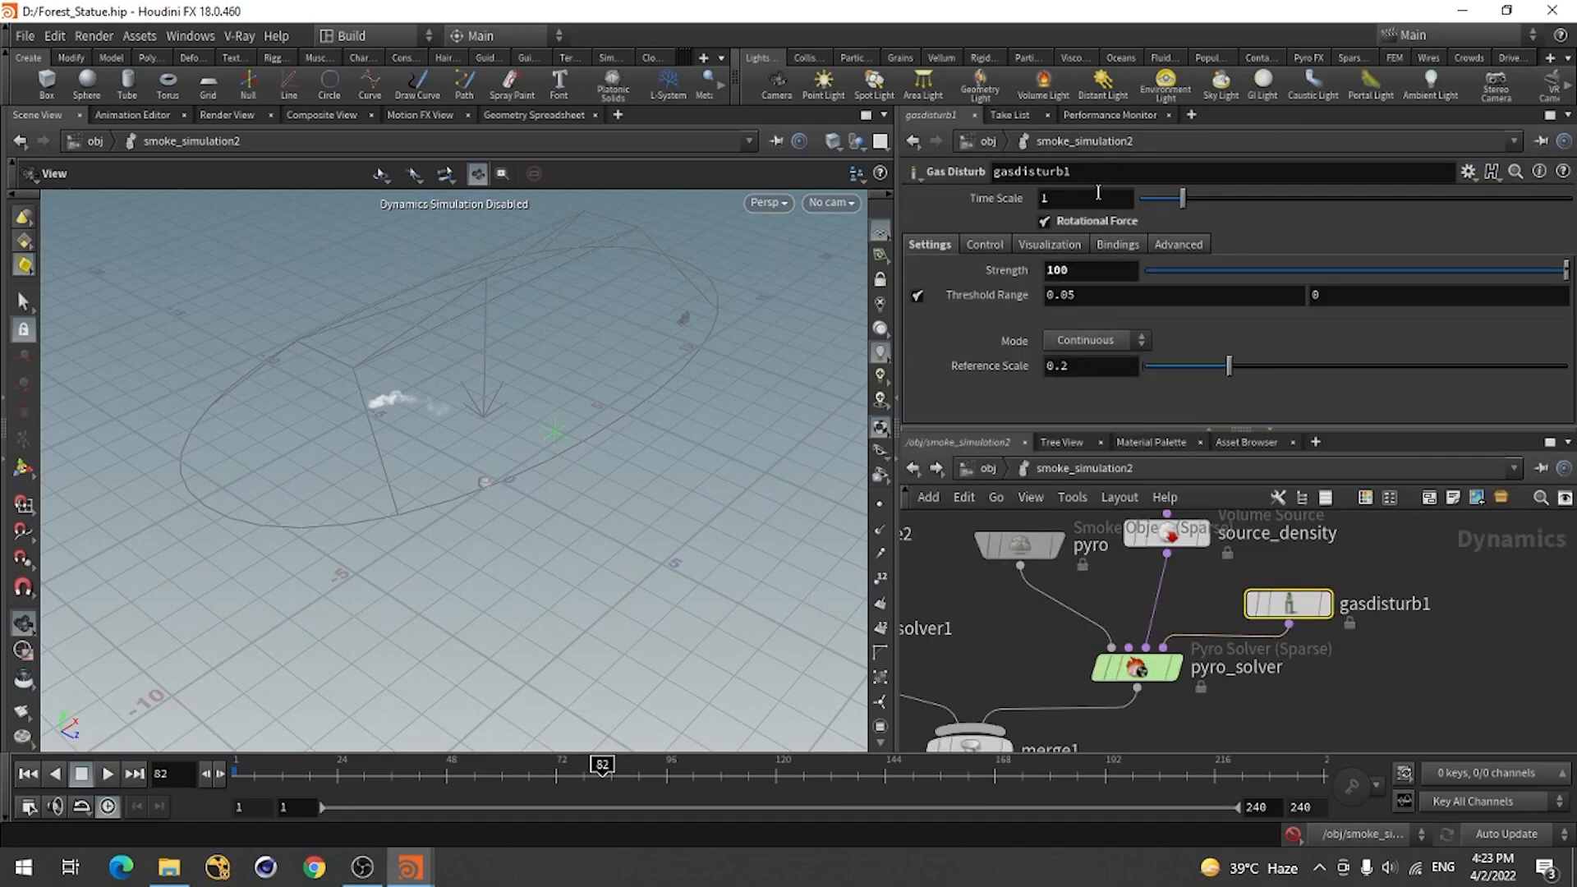
Examine the Simulation settings of the pyro_solver node, including its temperature and buoyancy parameters.
{"action": "left_click", "coordinate": [1136, 666]}
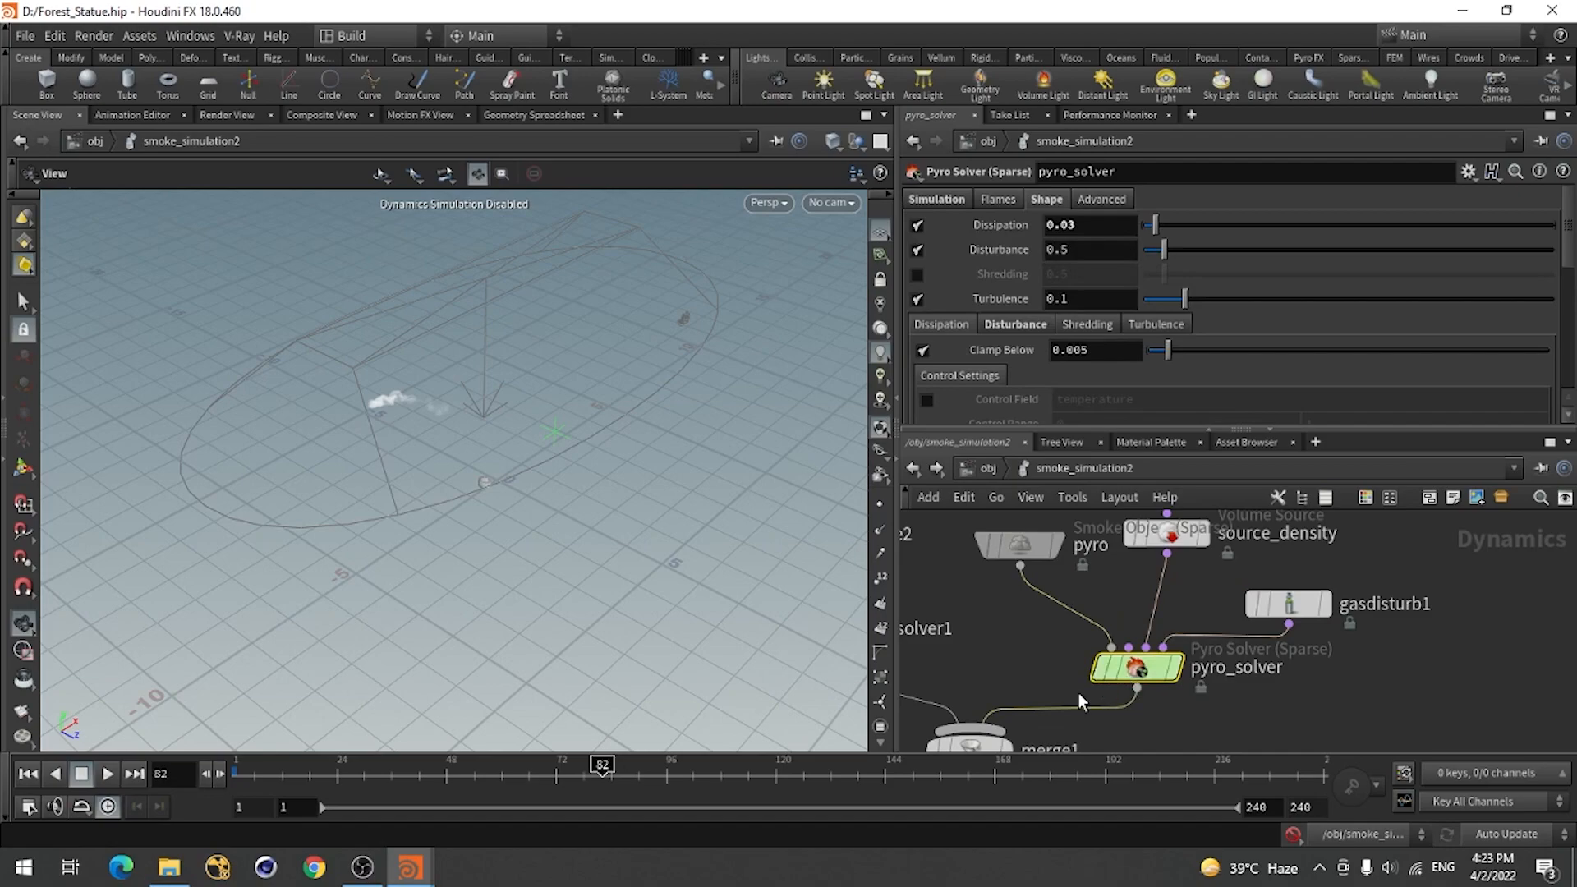
{"action": "scroll", "coordinate": [1112, 326], "scroll_direction": "down", "scroll_amount": 2}
{"action": "scroll", "coordinate": [1092, 331], "scroll_direction": "up", "scroll_amount": 2}
{"action": "left_click", "coordinate": [969, 200]}
{"action": "scroll", "coordinate": [969, 362], "scroll_direction": "down", "scroll_amount": 5}
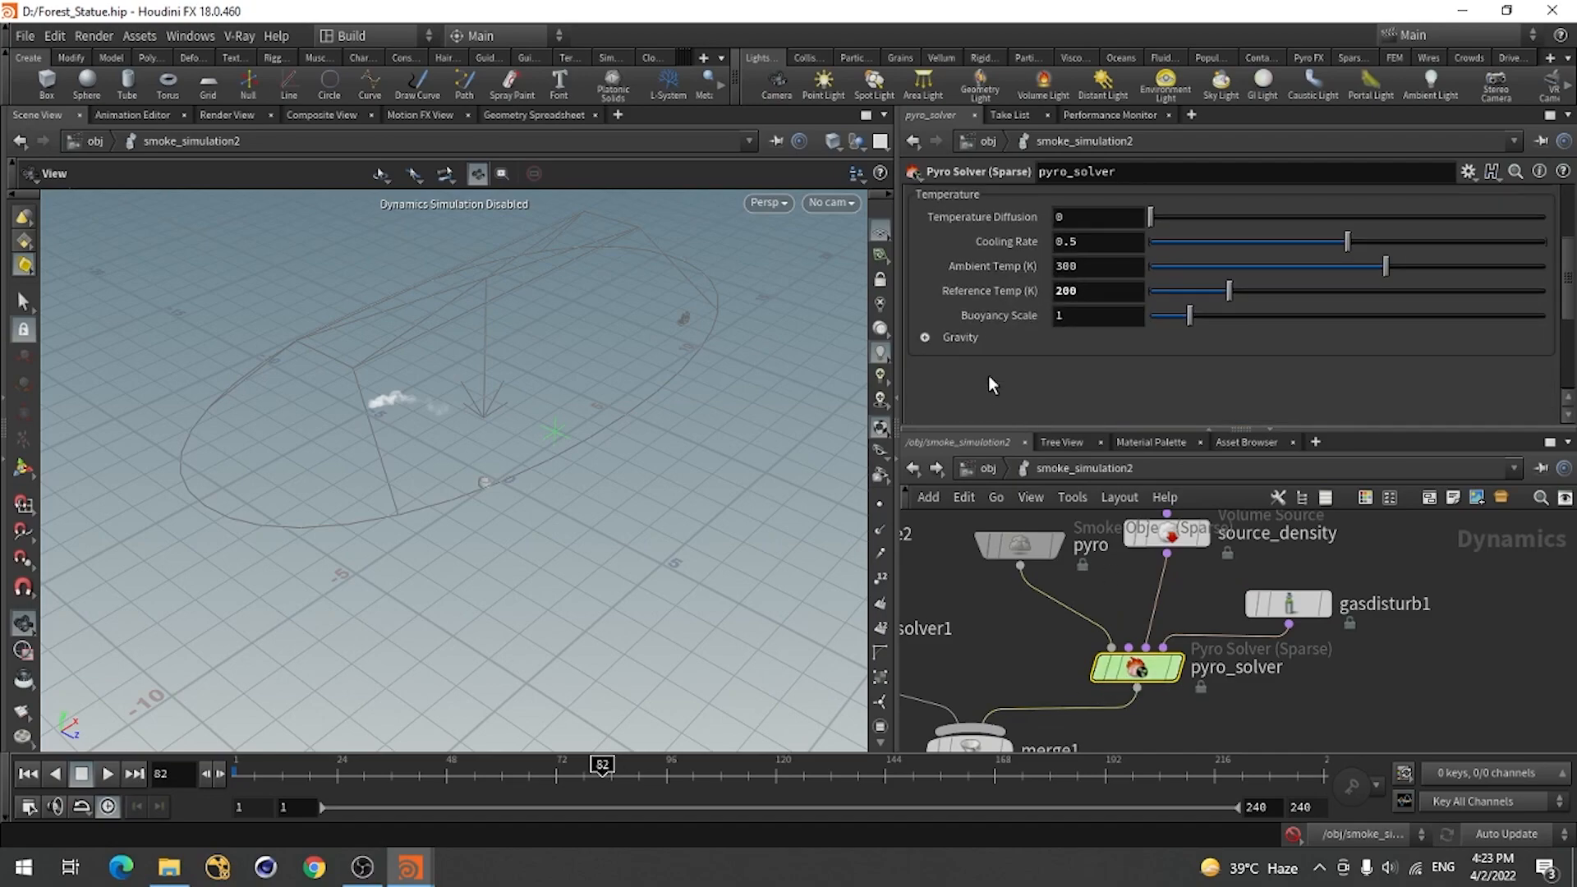
{"action": "scroll", "coordinate": [988, 376], "scroll_direction": "up", "scroll_amount": 5}
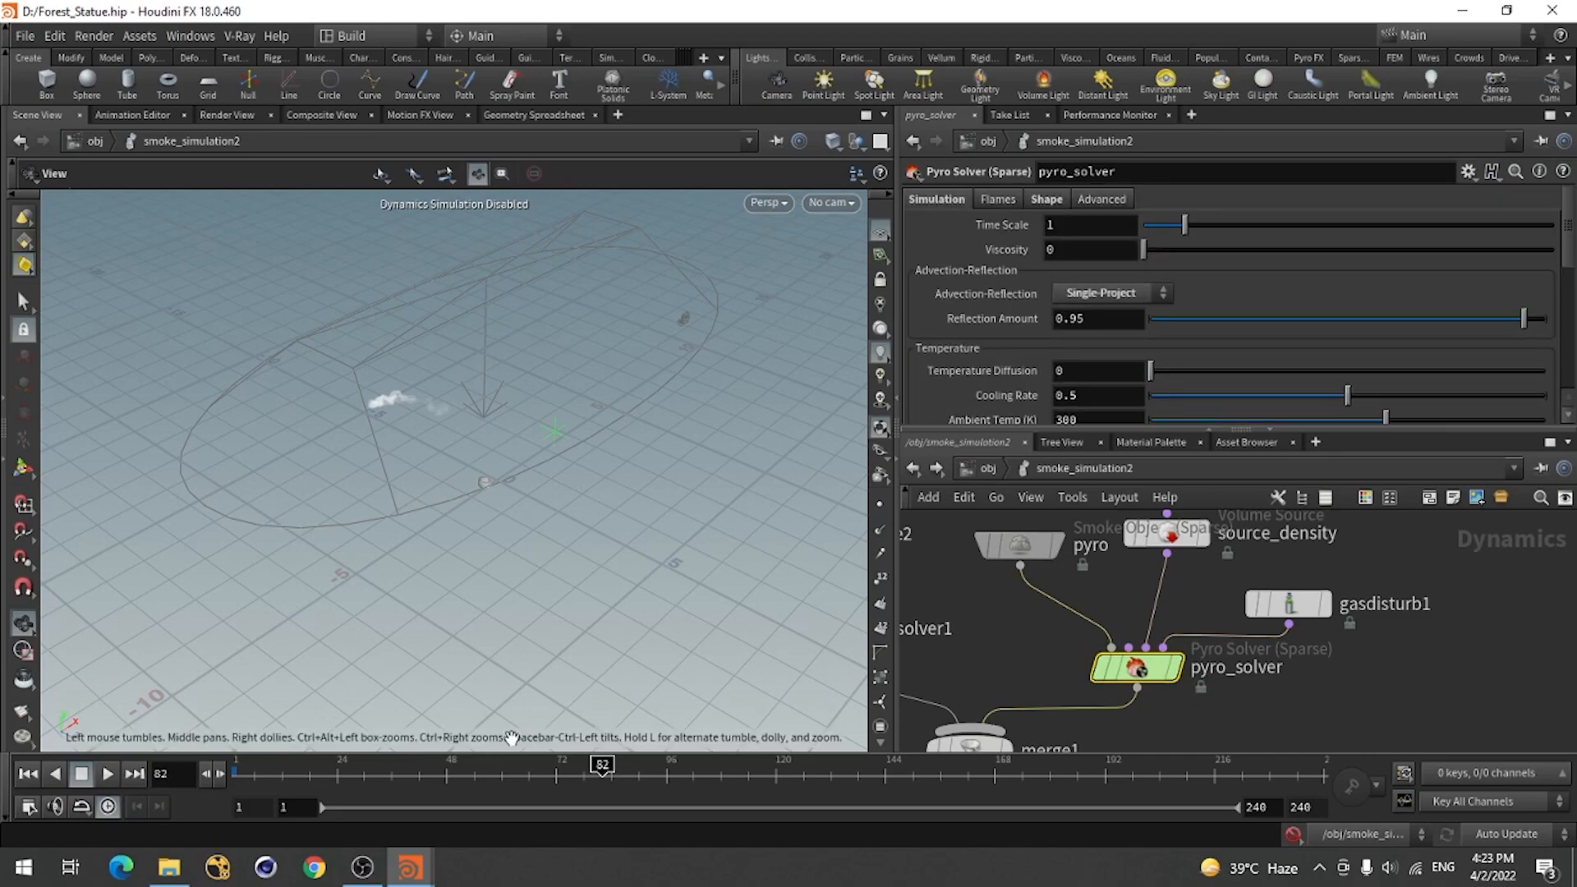
Return to object level in Forest_Statue.hip and switch back to the tutorial.hip Houdini window.
{"action": "left_click", "coordinate": [992, 467]}
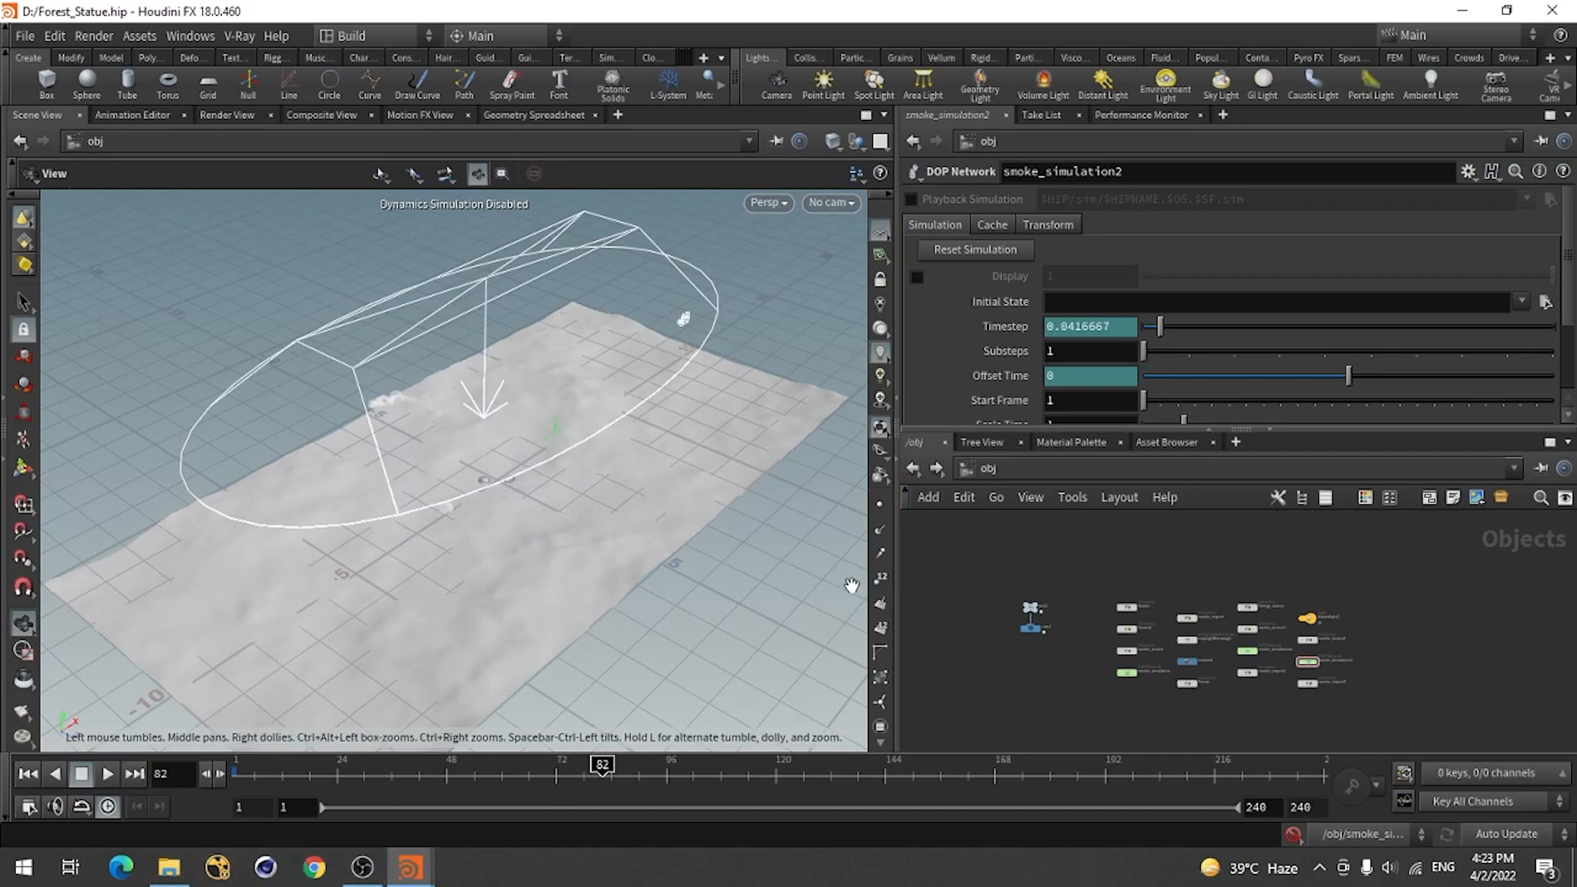
{"action": "scroll", "coordinate": [1163, 668], "scroll_direction": "up", "scroll_amount": 5}
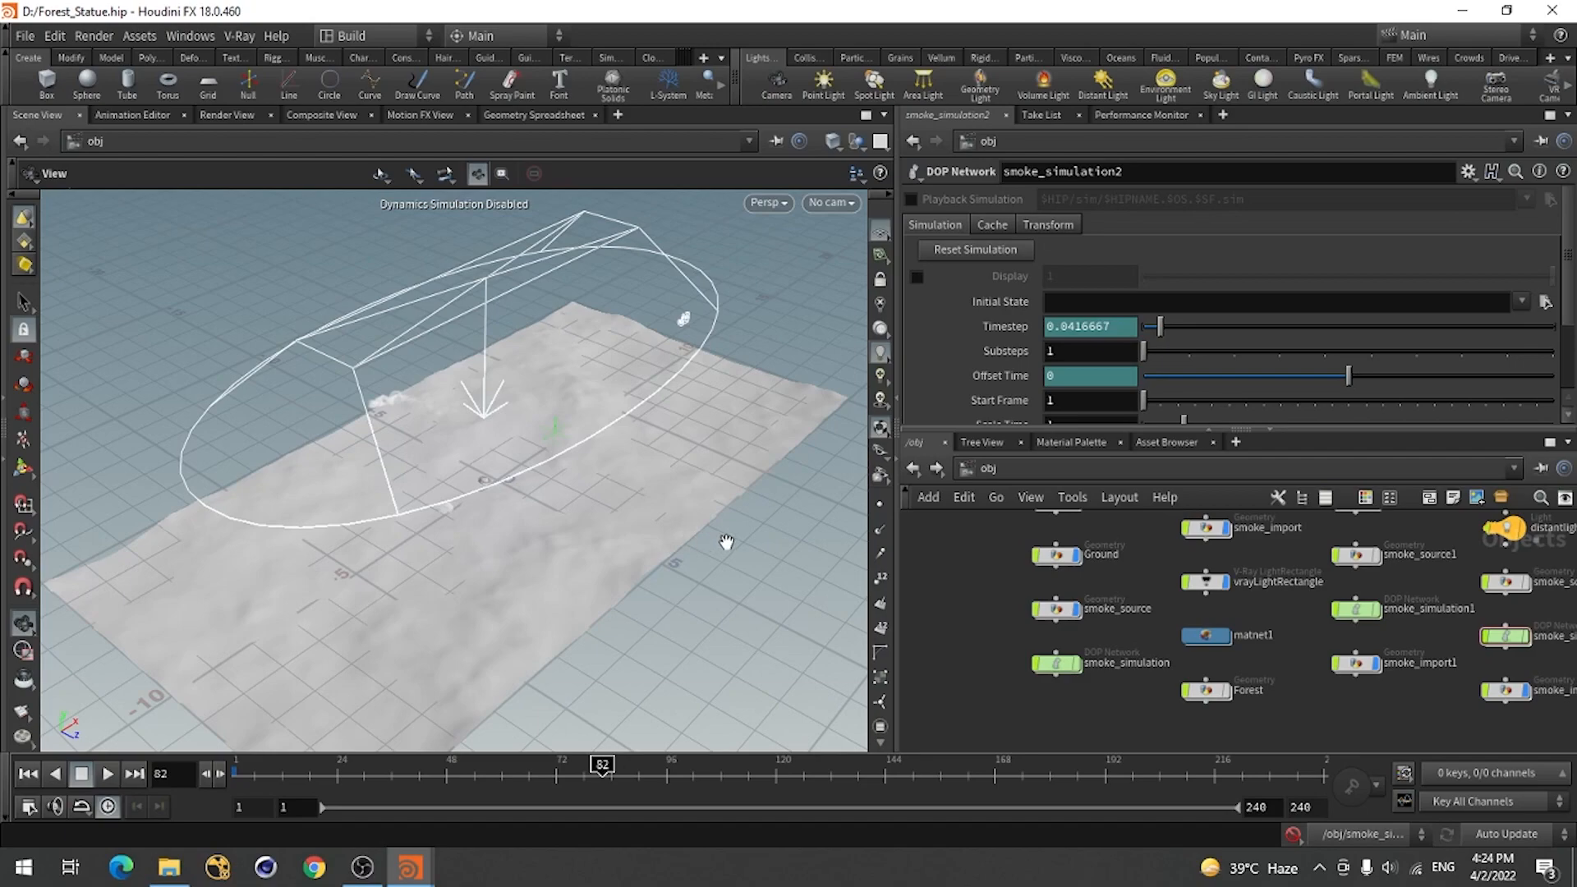
{"action": "left_click", "coordinate": [1460, 10]}
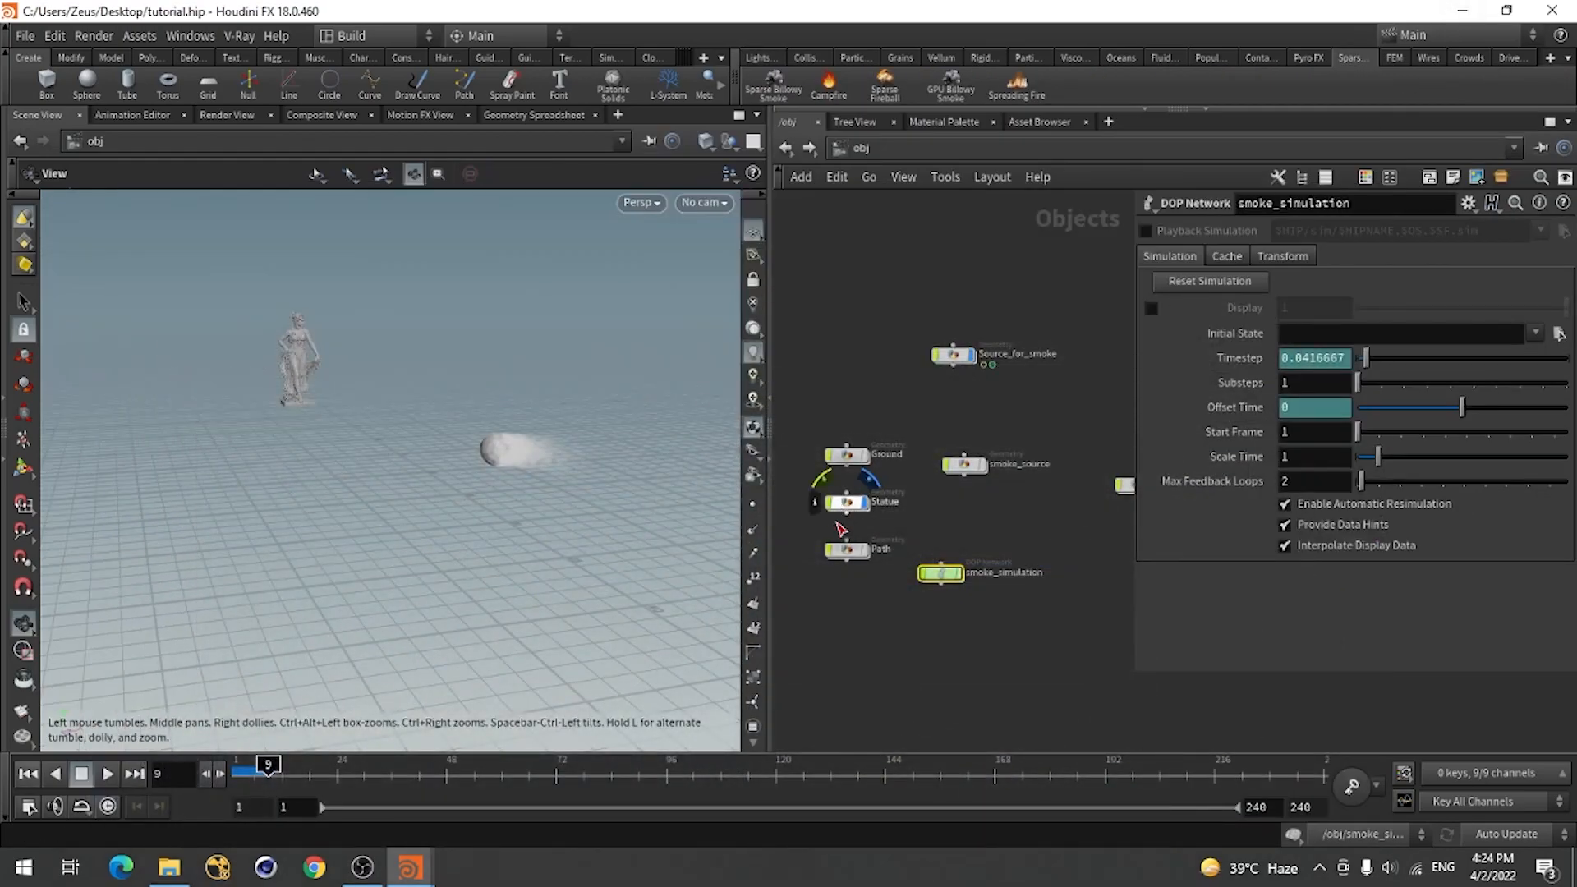
Widen the network editor and automatically lay out all object nodes in a tidy arrangement.
{"action": "left_click_drag", "start_coordinate": [768, 275], "coordinate": [670, 257]}
{"action": "scroll", "coordinate": [721, 289], "scroll_direction": "down", "scroll_amount": 2}
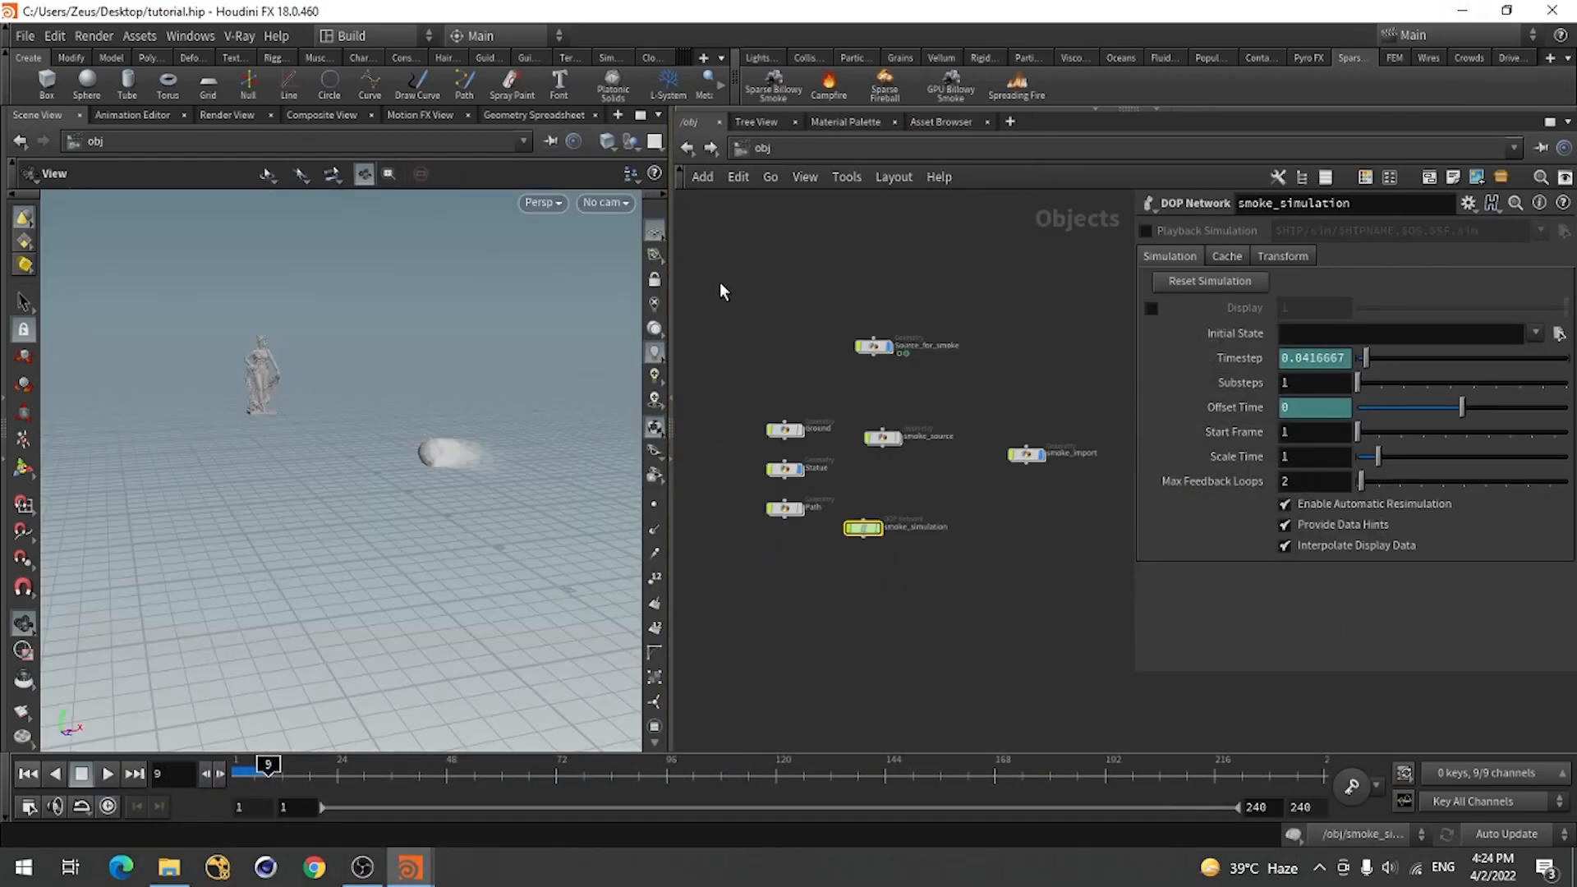
{"action": "scroll", "coordinate": [806, 391], "scroll_direction": "up", "scroll_amount": 3}
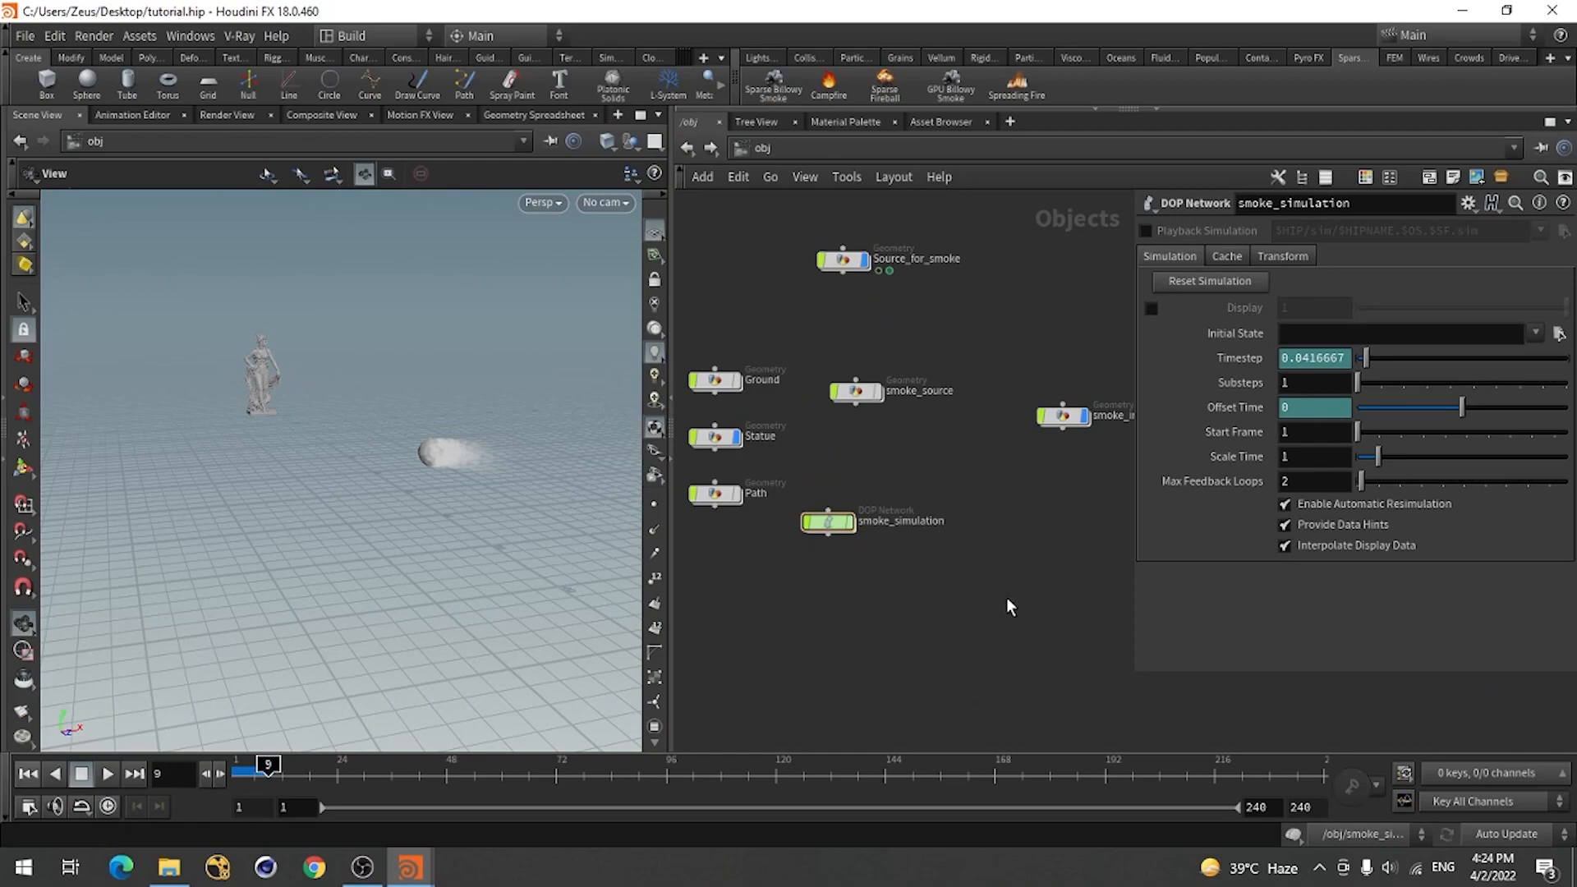
{"action": "key", "text": "l"}
{"action": "scroll", "coordinate": [838, 542], "scroll_direction": "up", "scroll_amount": 2}
{"action": "scroll", "coordinate": [836, 534], "scroll_direction": "down", "scroll_amount": 1}
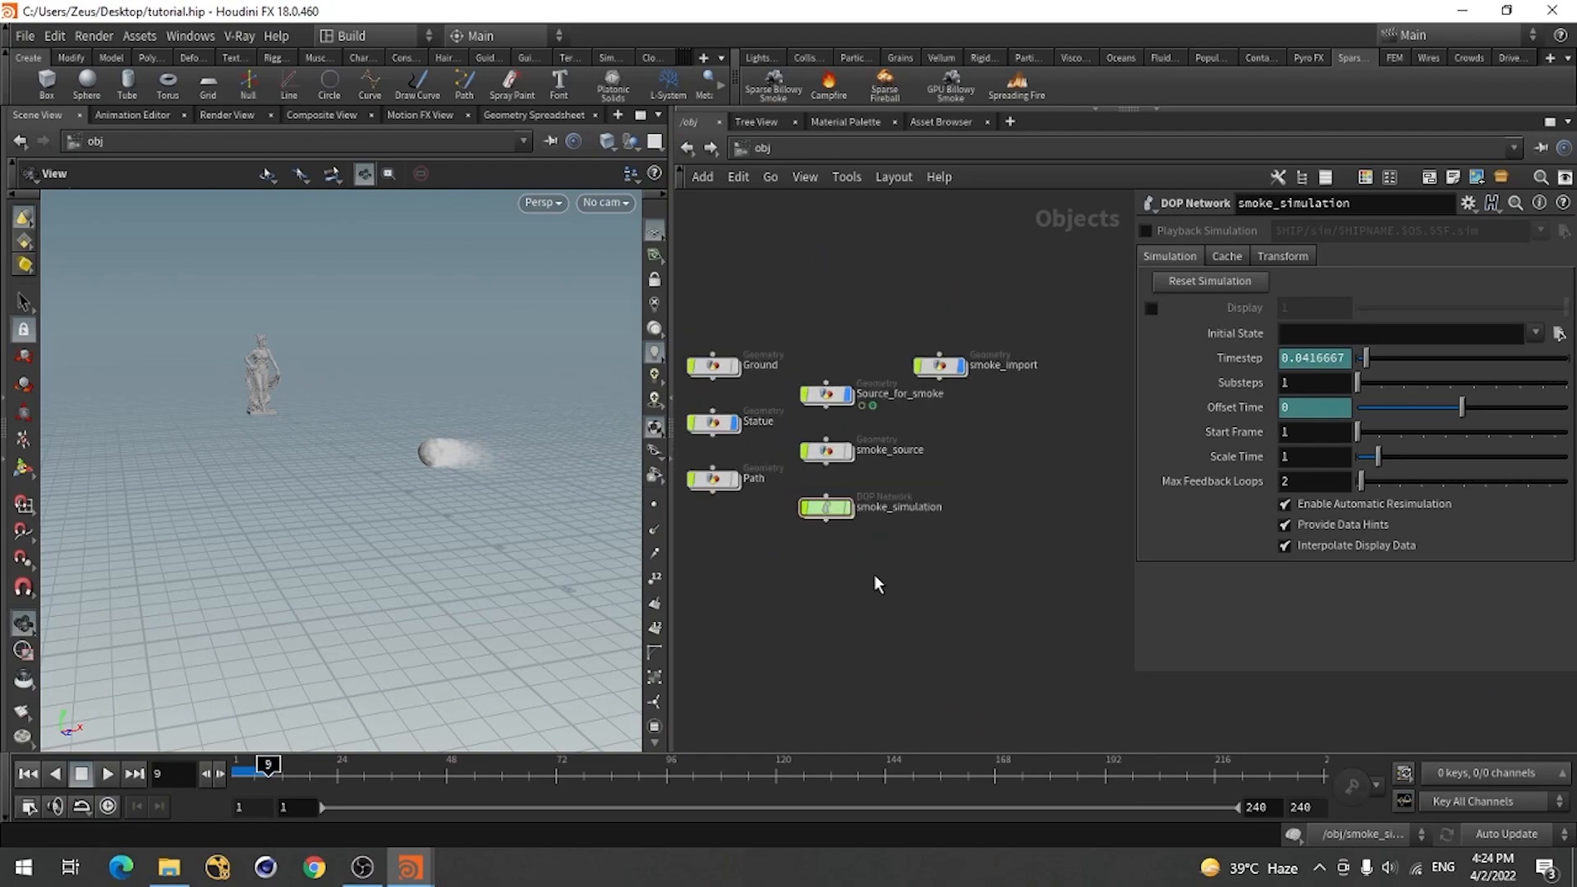
Rewind the simulation to frame 1 and scrub the timeline forward to frame 3.
{"action": "key", "text": "ctrl+Up"}
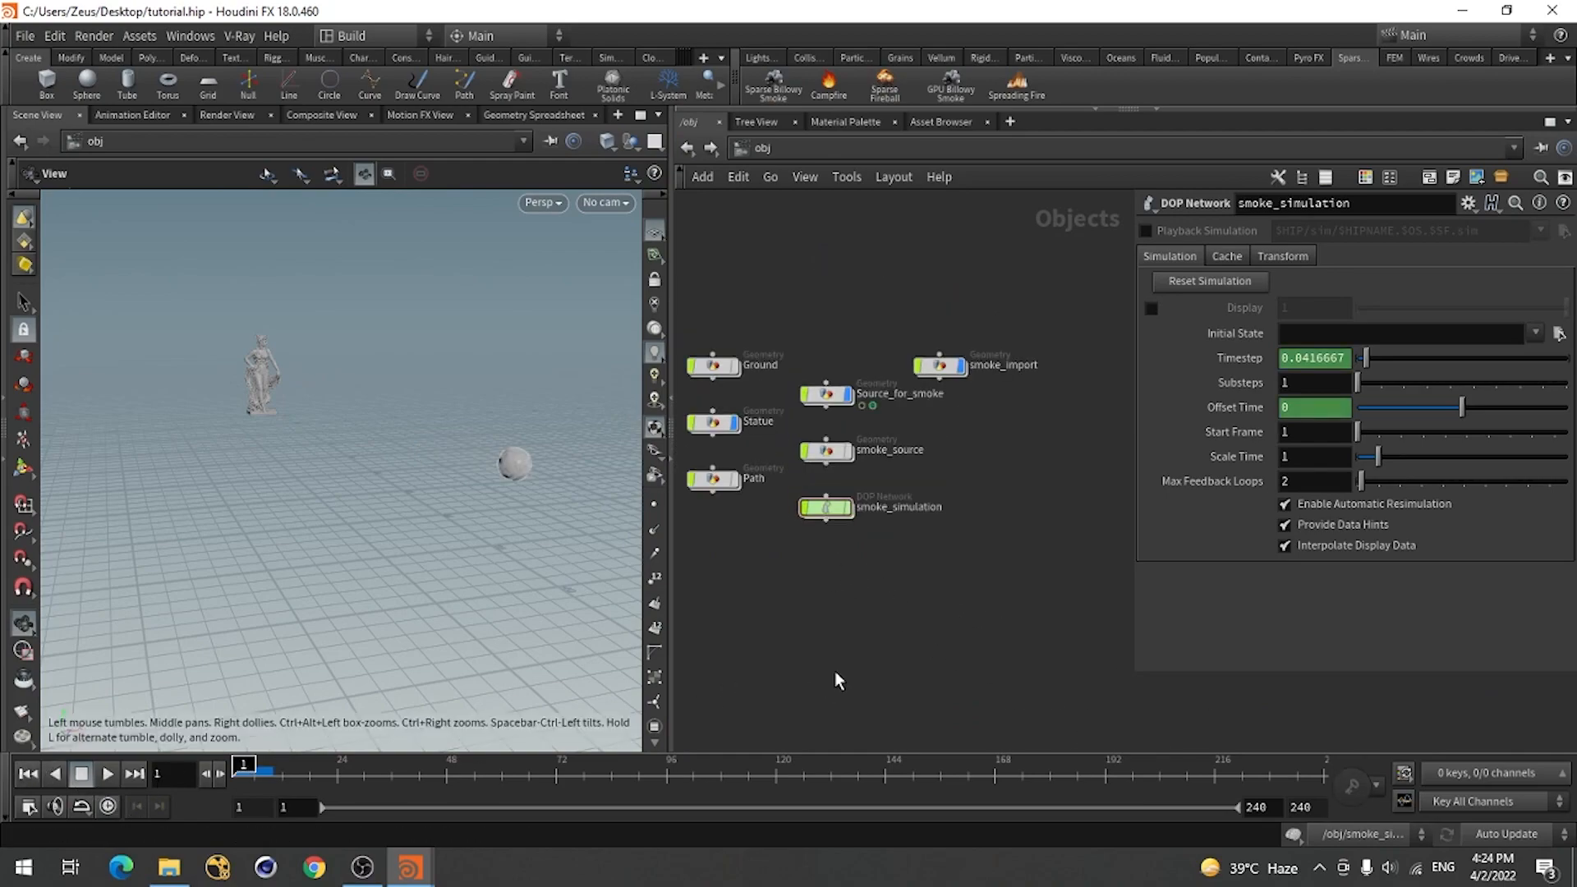
{"action": "middle_click_drag", "start_coordinate": [766, 595], "coordinate": [828, 659]}
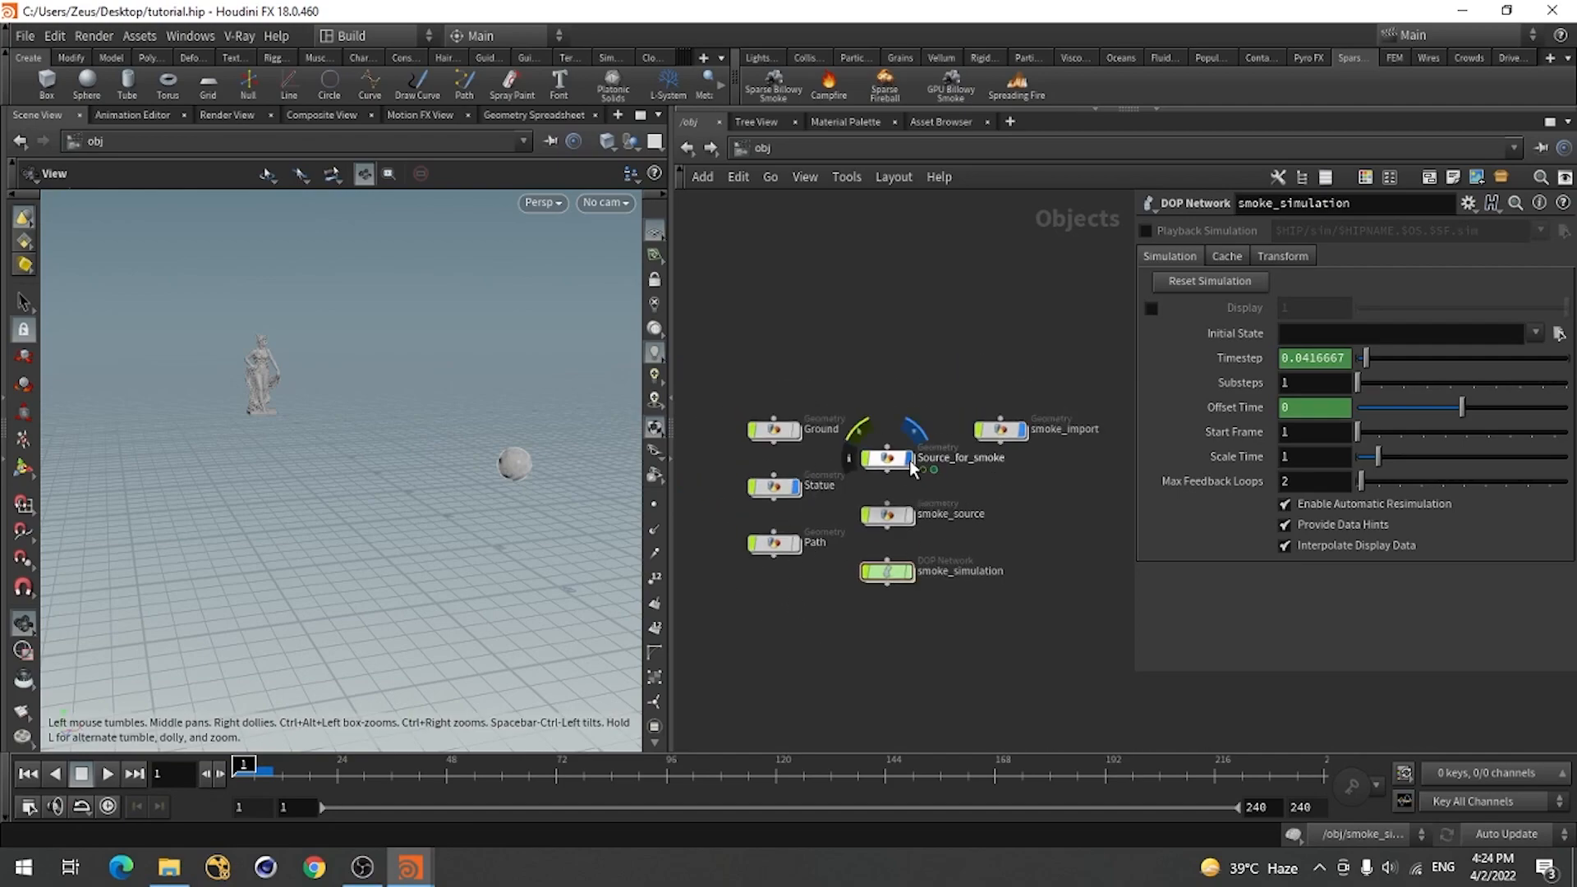
{"action": "mouse_move", "coordinate": [243, 765]}
{"action": "left_mouse_down"}
{"action": "mouse_move", "coordinate": [260, 767]}
{"action": "mouse_move", "coordinate": [244, 767]}
{"action": "left_mouse_up"}
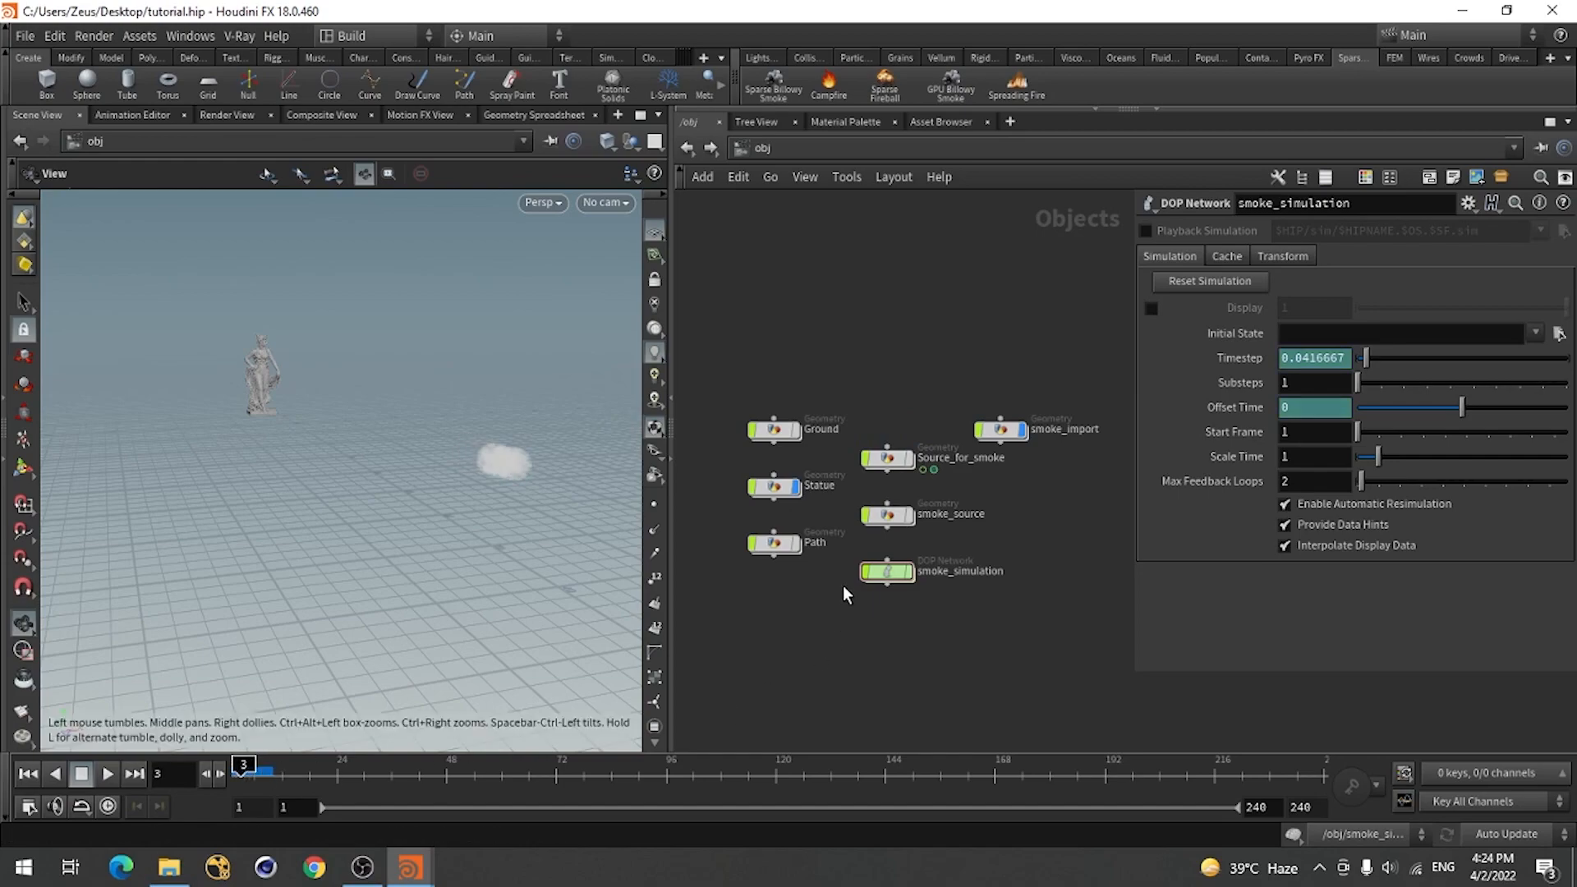
Set the smoke Density Scale of post_process inside smoke_import to 2 and review its Post Process options.
{"action": "double_click", "coordinate": [1001, 428]}
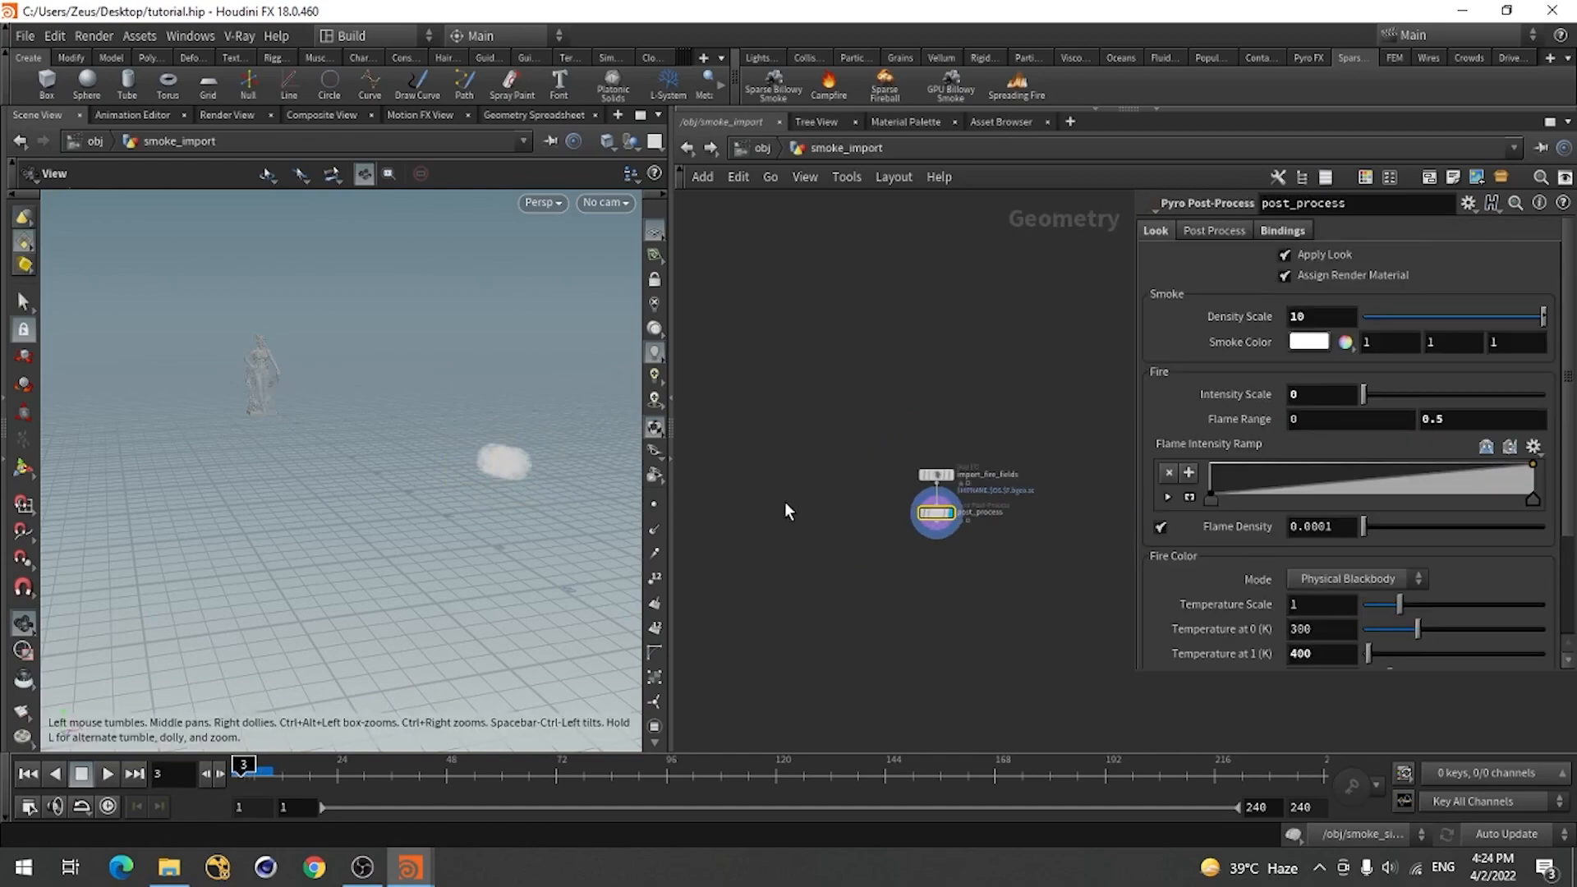
{"action": "scroll", "coordinate": [946, 480], "scroll_direction": "up", "scroll_amount": 5}
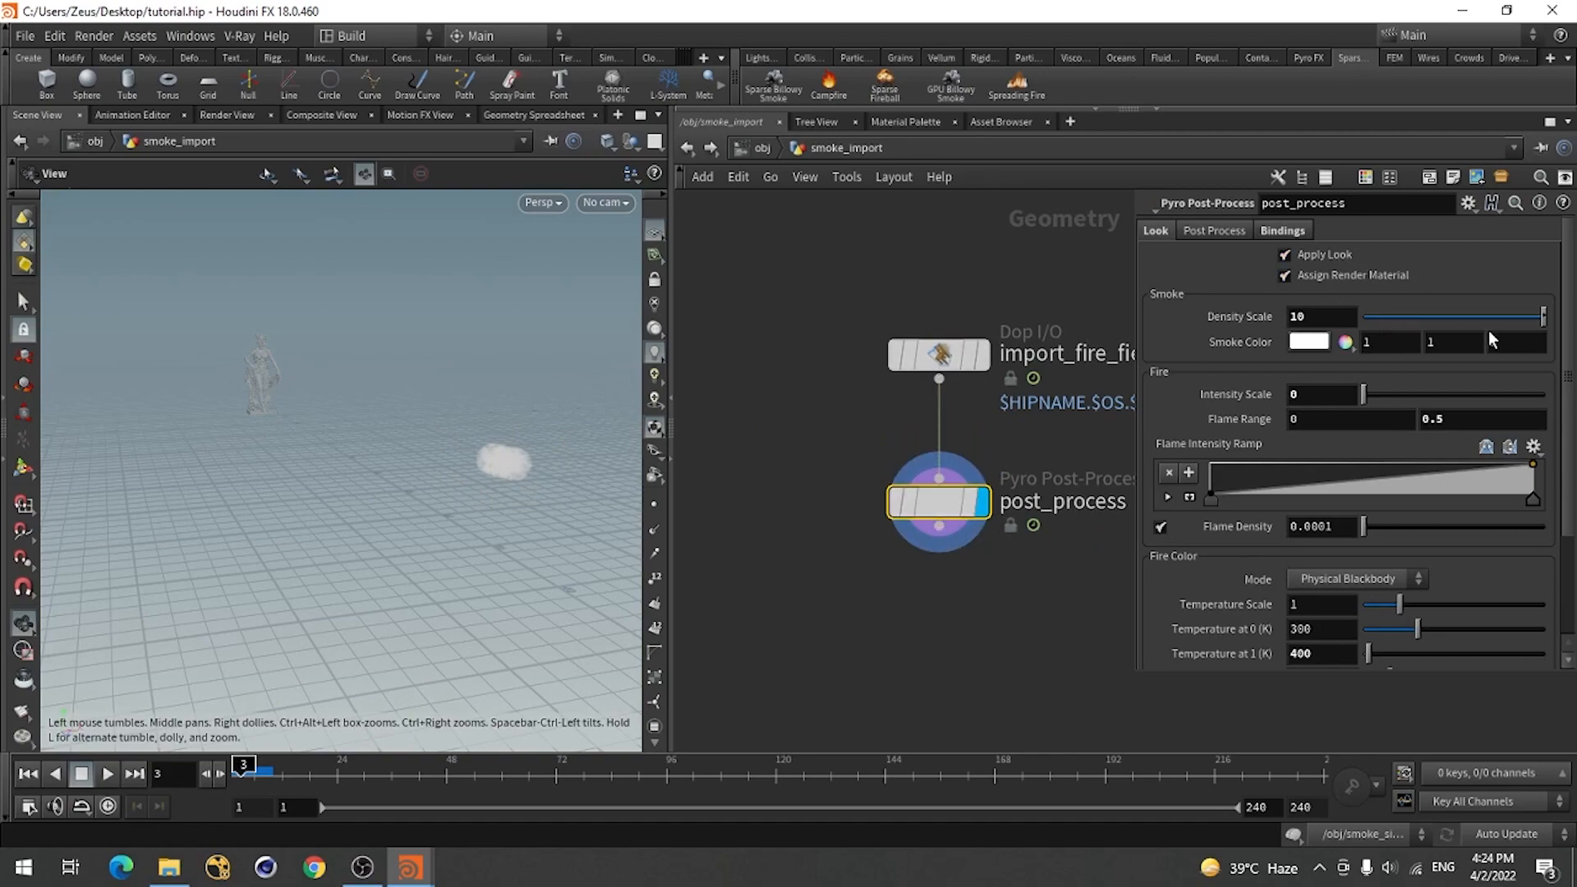
{"action": "mouse_move", "coordinate": [1514, 316]}
{"action": "left_mouse_down"}
{"action": "mouse_move", "coordinate": [1455, 318]}
{"action": "mouse_move", "coordinate": [1544, 322]}
{"action": "left_mouse_up"}
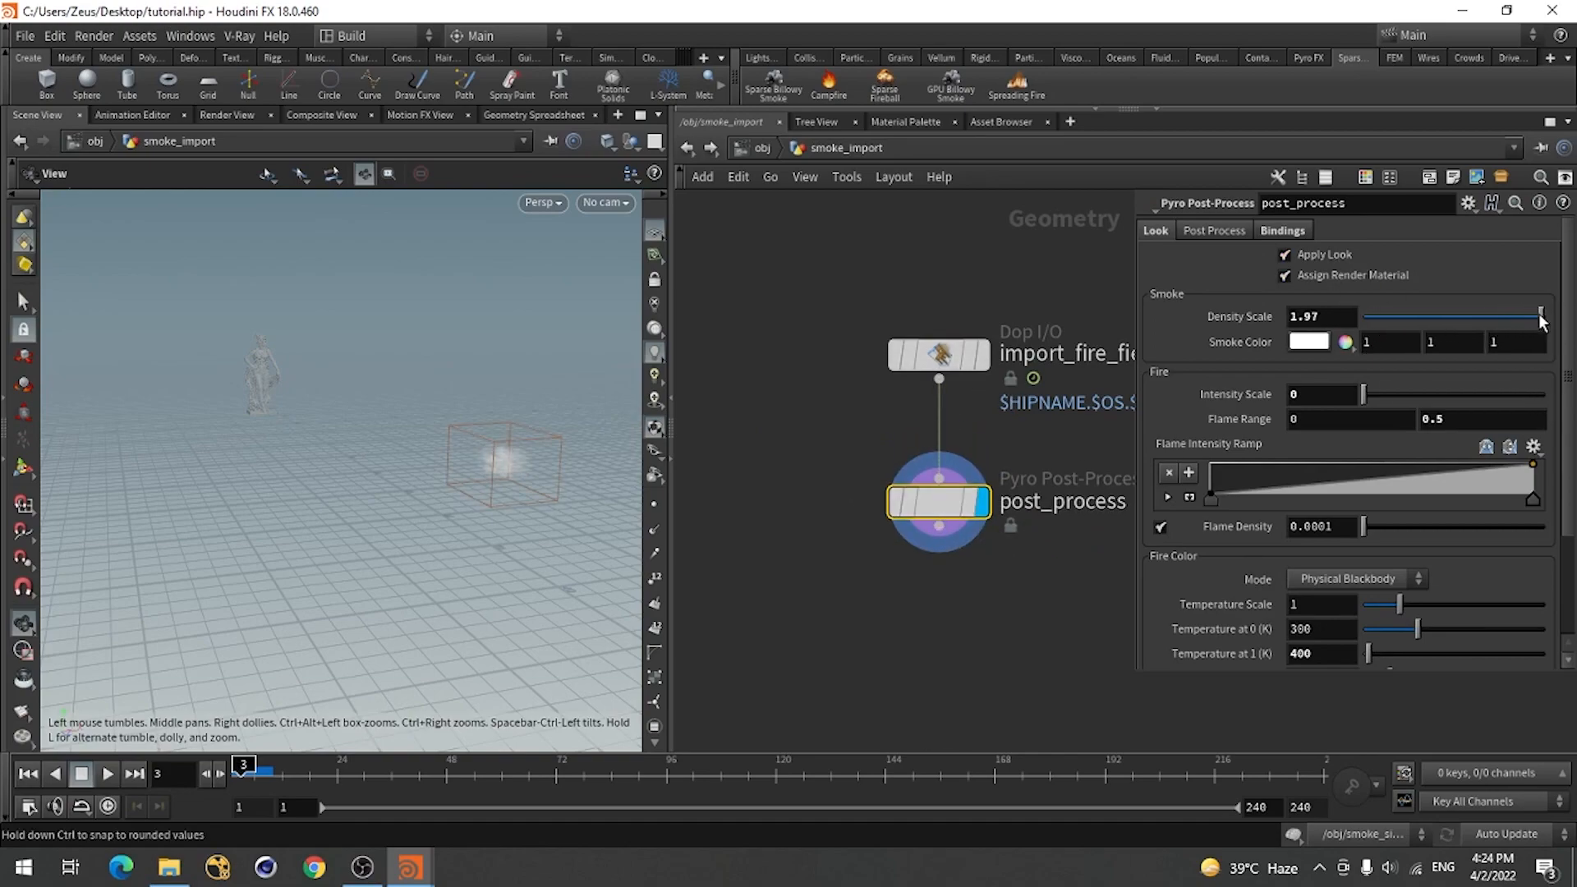
{"action": "scroll", "coordinate": [1258, 599], "scroll_direction": "down", "scroll_amount": 3}
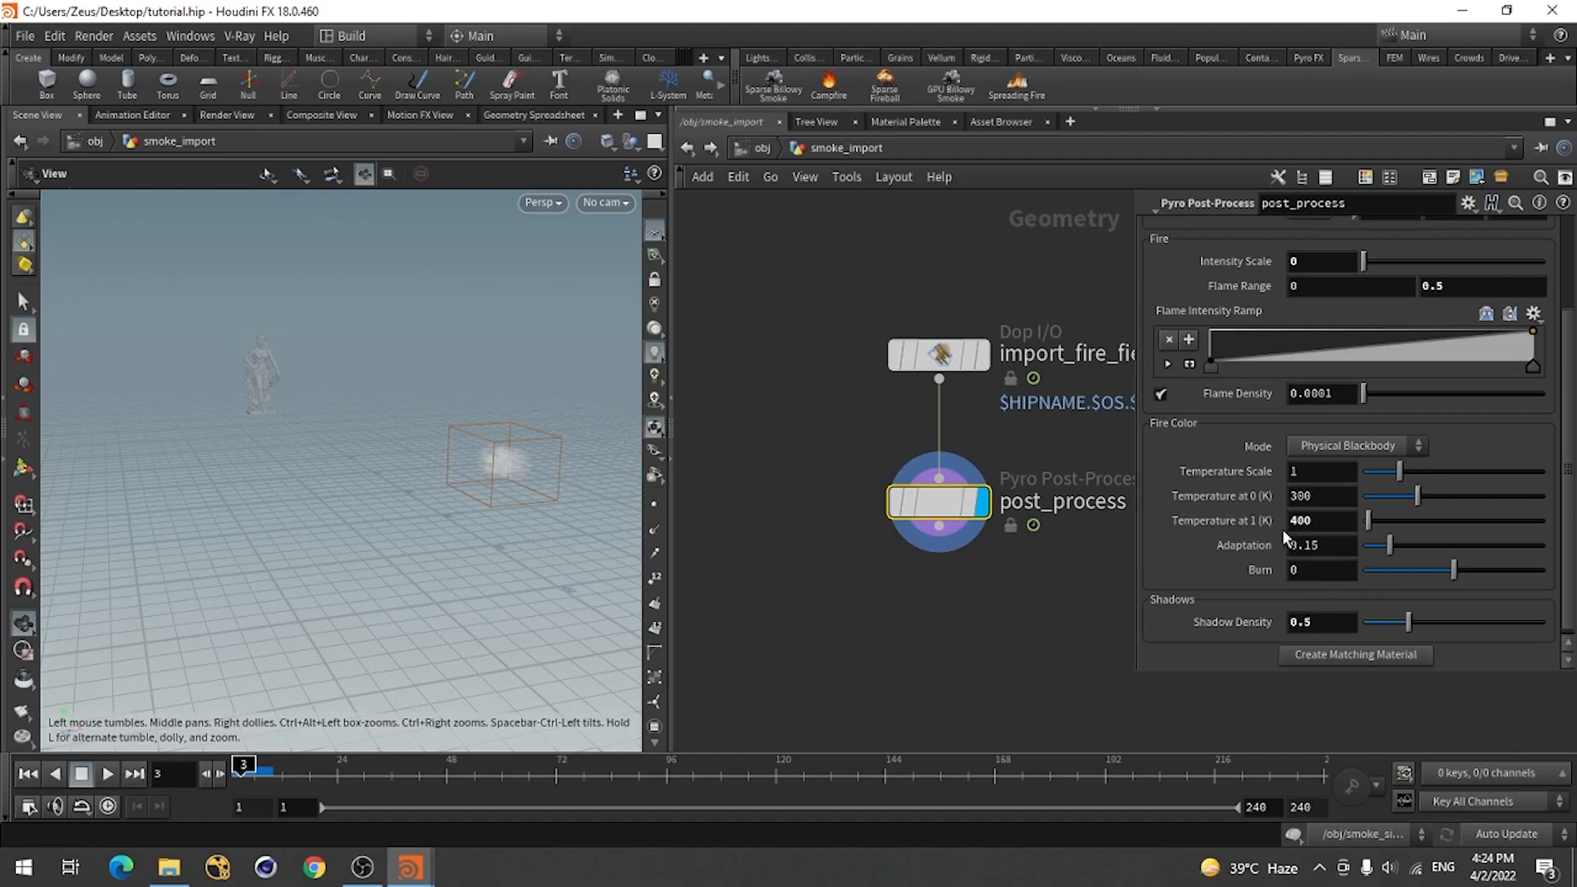
{"action": "scroll", "coordinate": [1278, 441], "scroll_direction": "up", "scroll_amount": 3}
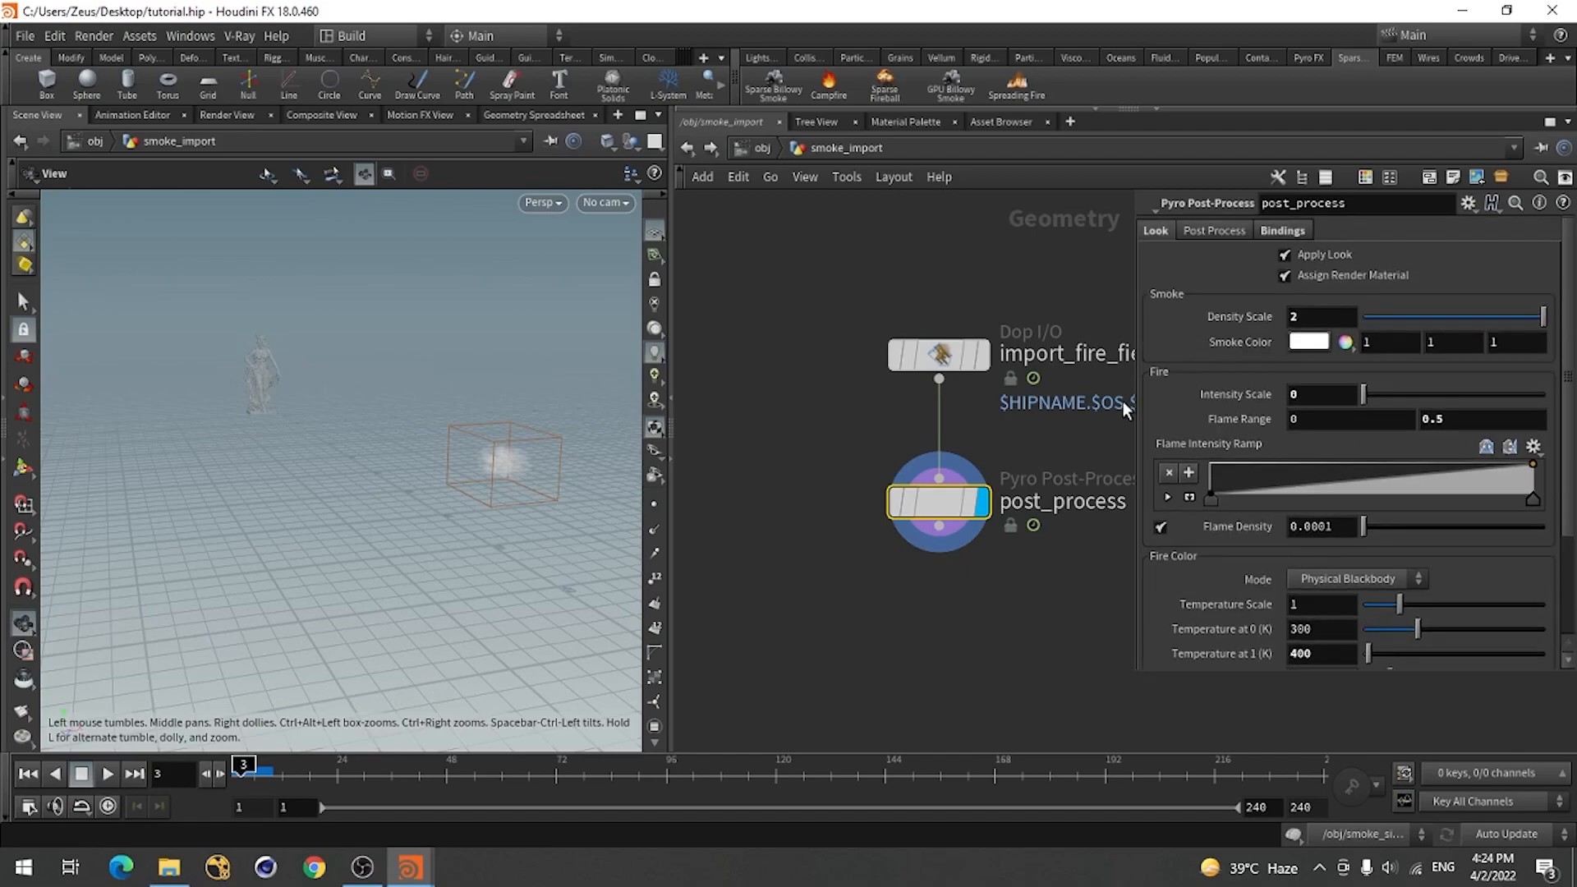
{"action": "left_click", "coordinate": [1194, 234]}
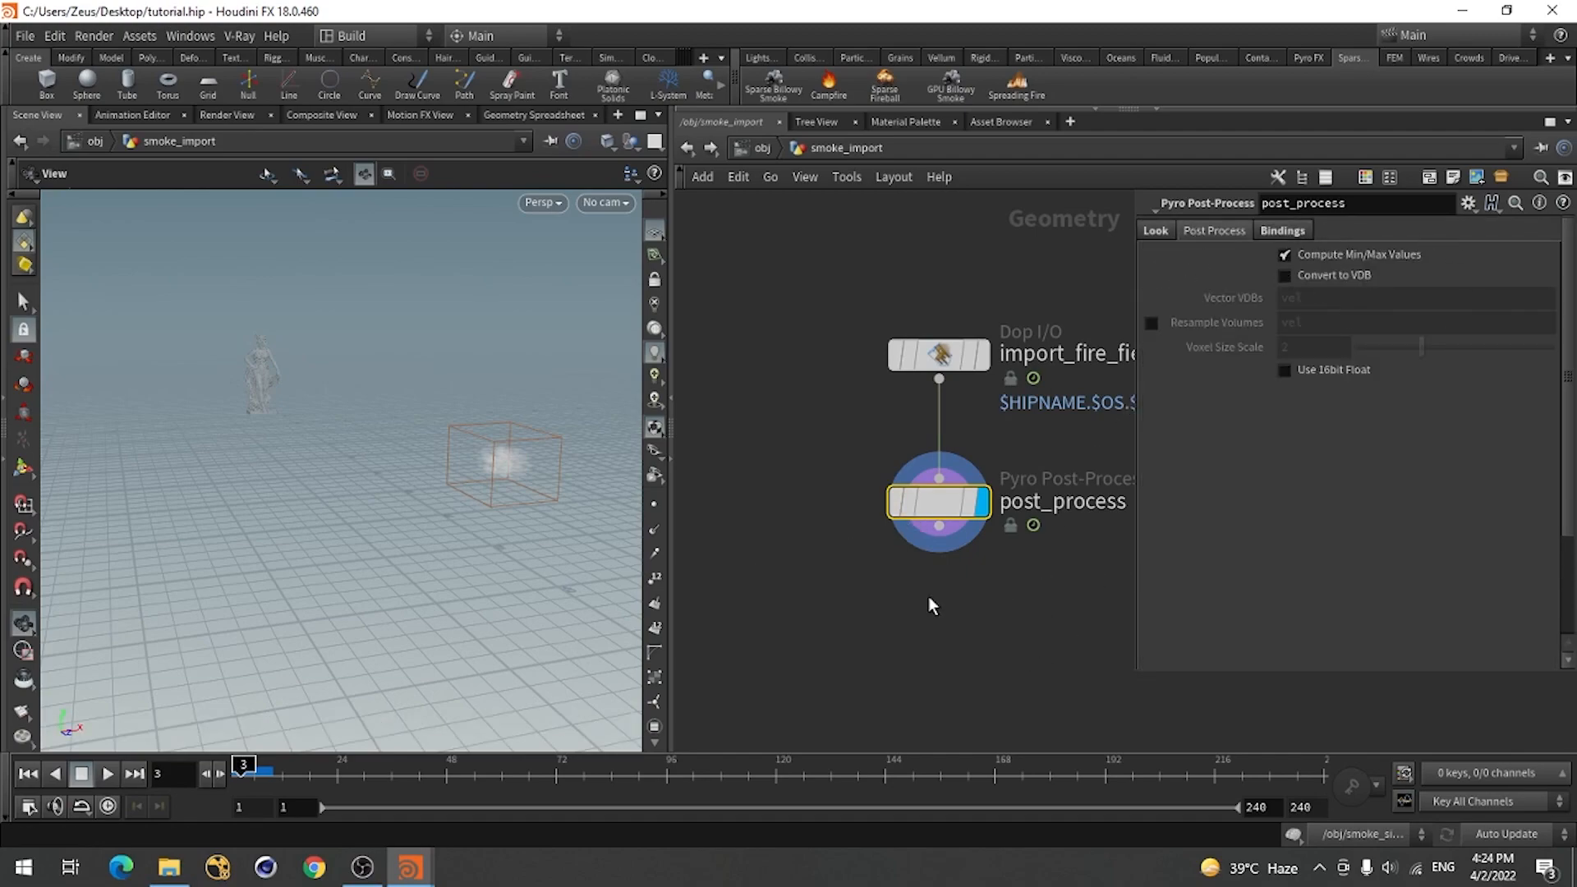
{"action": "left_click", "coordinate": [1157, 231]}
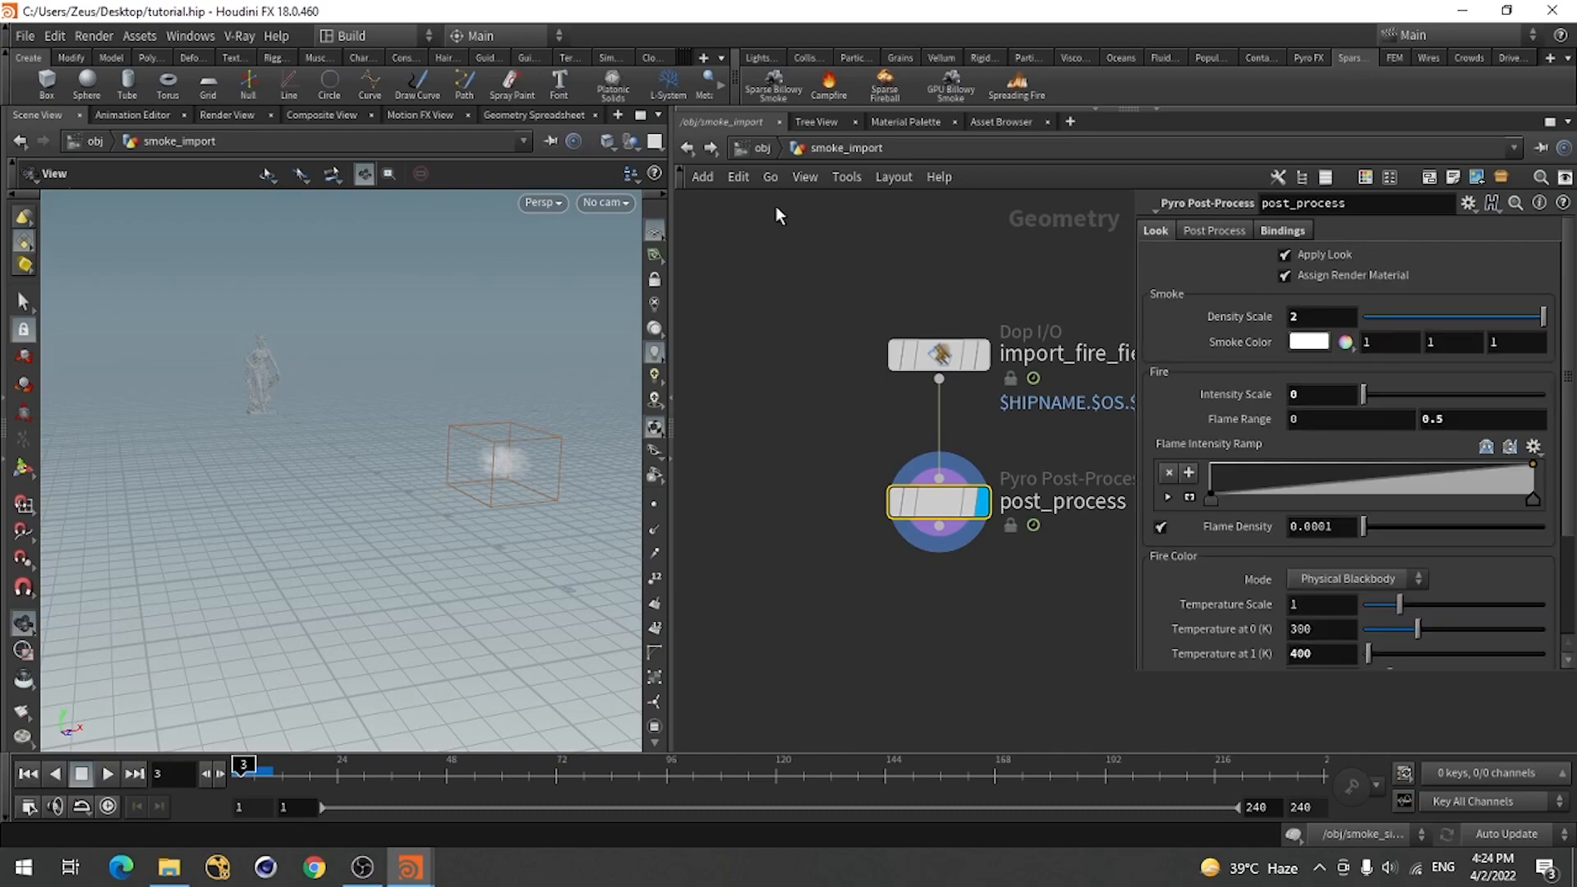
Return to object level, hide the smoke_import object and place its node directly below smoke_simulation.
{"action": "left_click", "coordinate": [762, 148]}
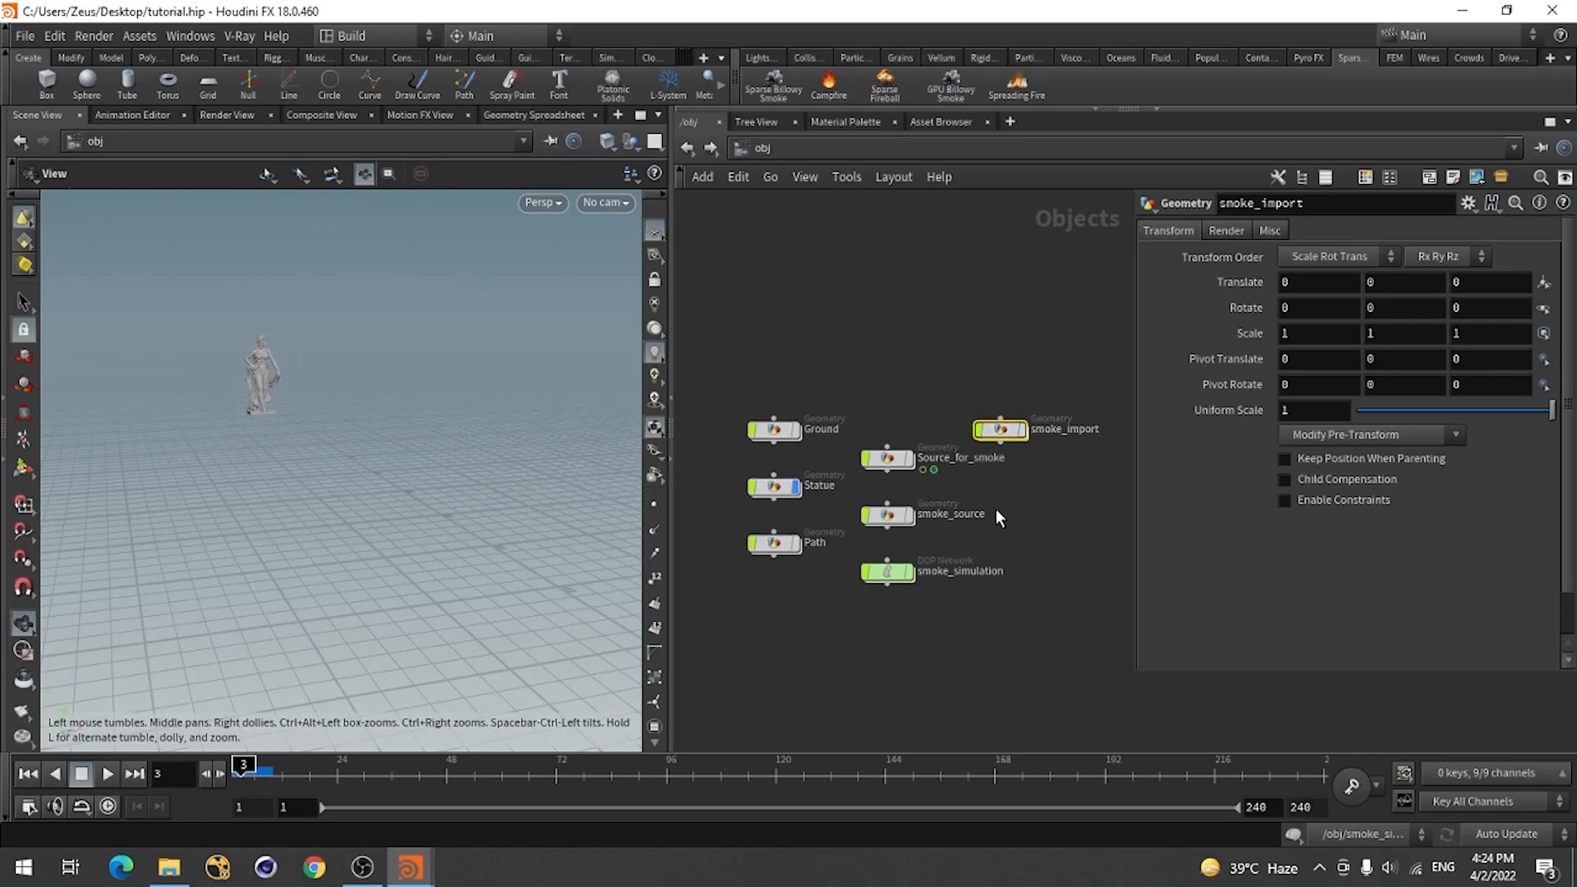
{"action": "left_click_drag", "start_coordinate": [1006, 432], "coordinate": [885, 623]}
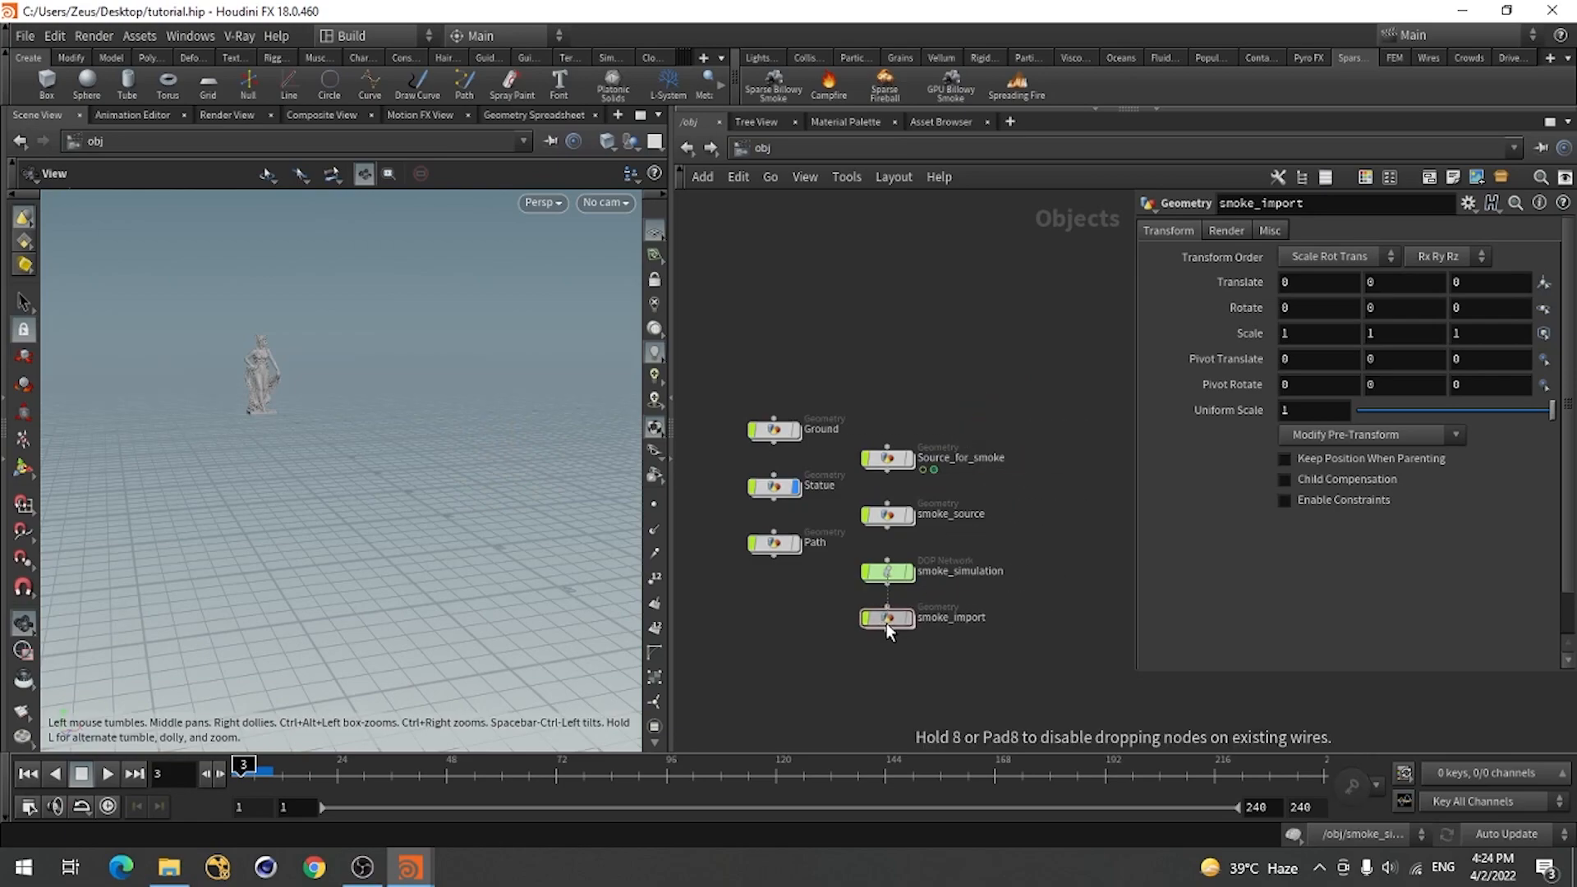
Examine the statue up close in the viewport and frame it from base to head.
{"action": "mouse_move", "coordinate": [261, 482]}
{"action": "left_mouse_down"}
{"action": "mouse_move", "coordinate": [296, 496]}
{"action": "mouse_move", "coordinate": [313, 556]}
{"action": "mouse_move", "coordinate": [245, 508]}
{"action": "left_mouse_up"}
{"action": "middle_click_drag", "start_coordinate": [246, 509], "coordinate": [317, 524]}
{"action": "right_click_drag", "start_coordinate": [317, 524], "coordinate": [335, 462]}
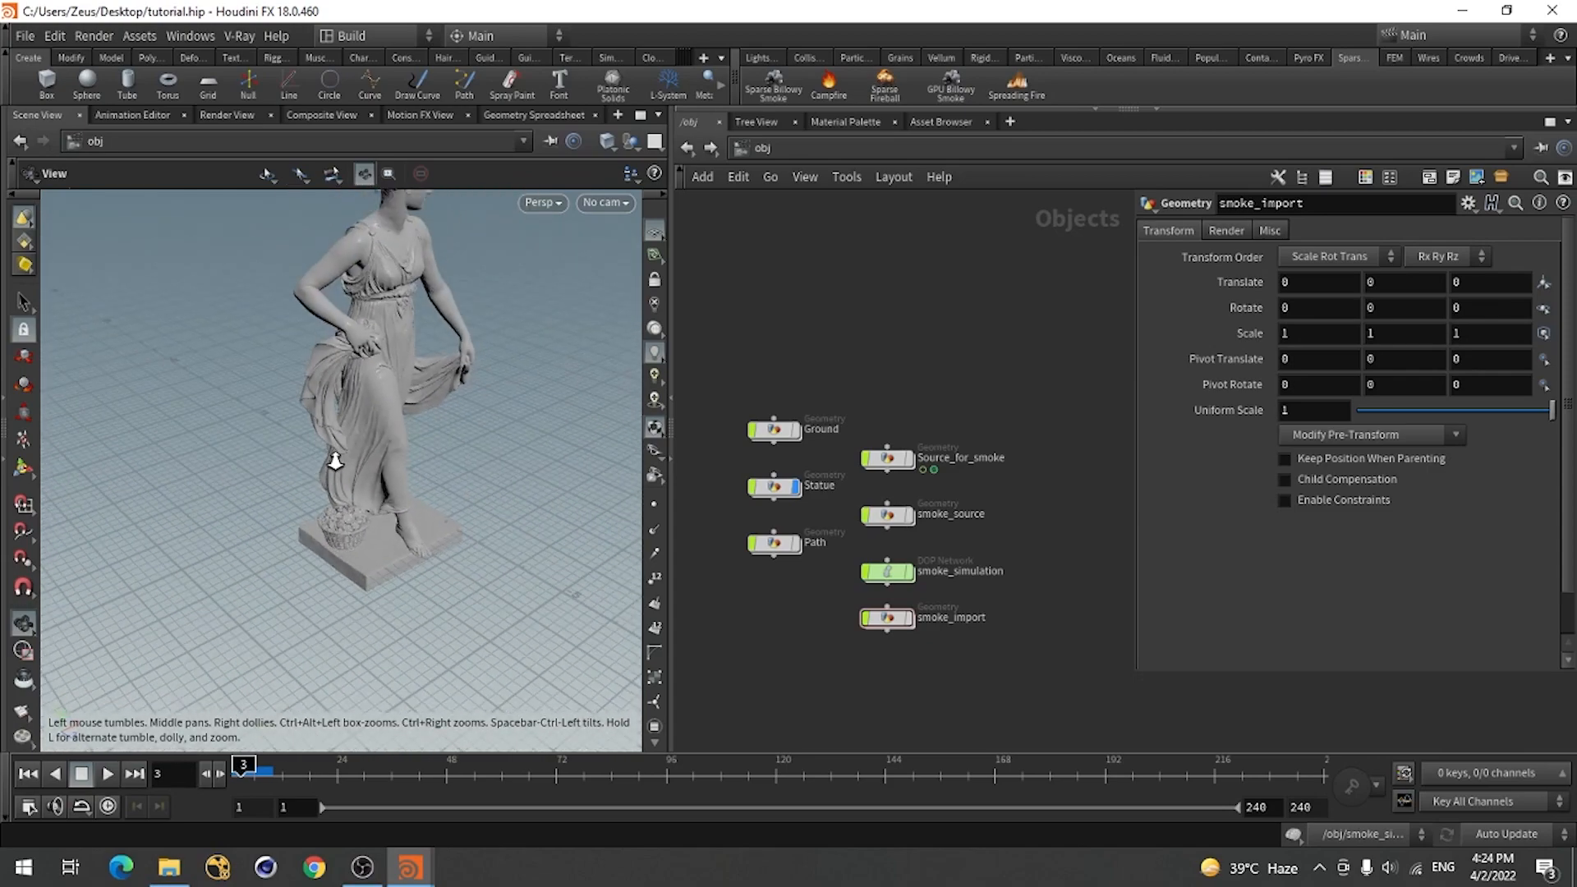
{"action": "left_click_drag", "start_coordinate": [335, 462], "coordinate": [309, 518]}
{"action": "middle_click_drag", "start_coordinate": [405, 466], "coordinate": [354, 535]}
{"action": "right_click_drag", "start_coordinate": [354, 535], "coordinate": [370, 541]}
{"action": "middle_click_drag", "start_coordinate": [386, 518], "coordinate": [401, 541]}
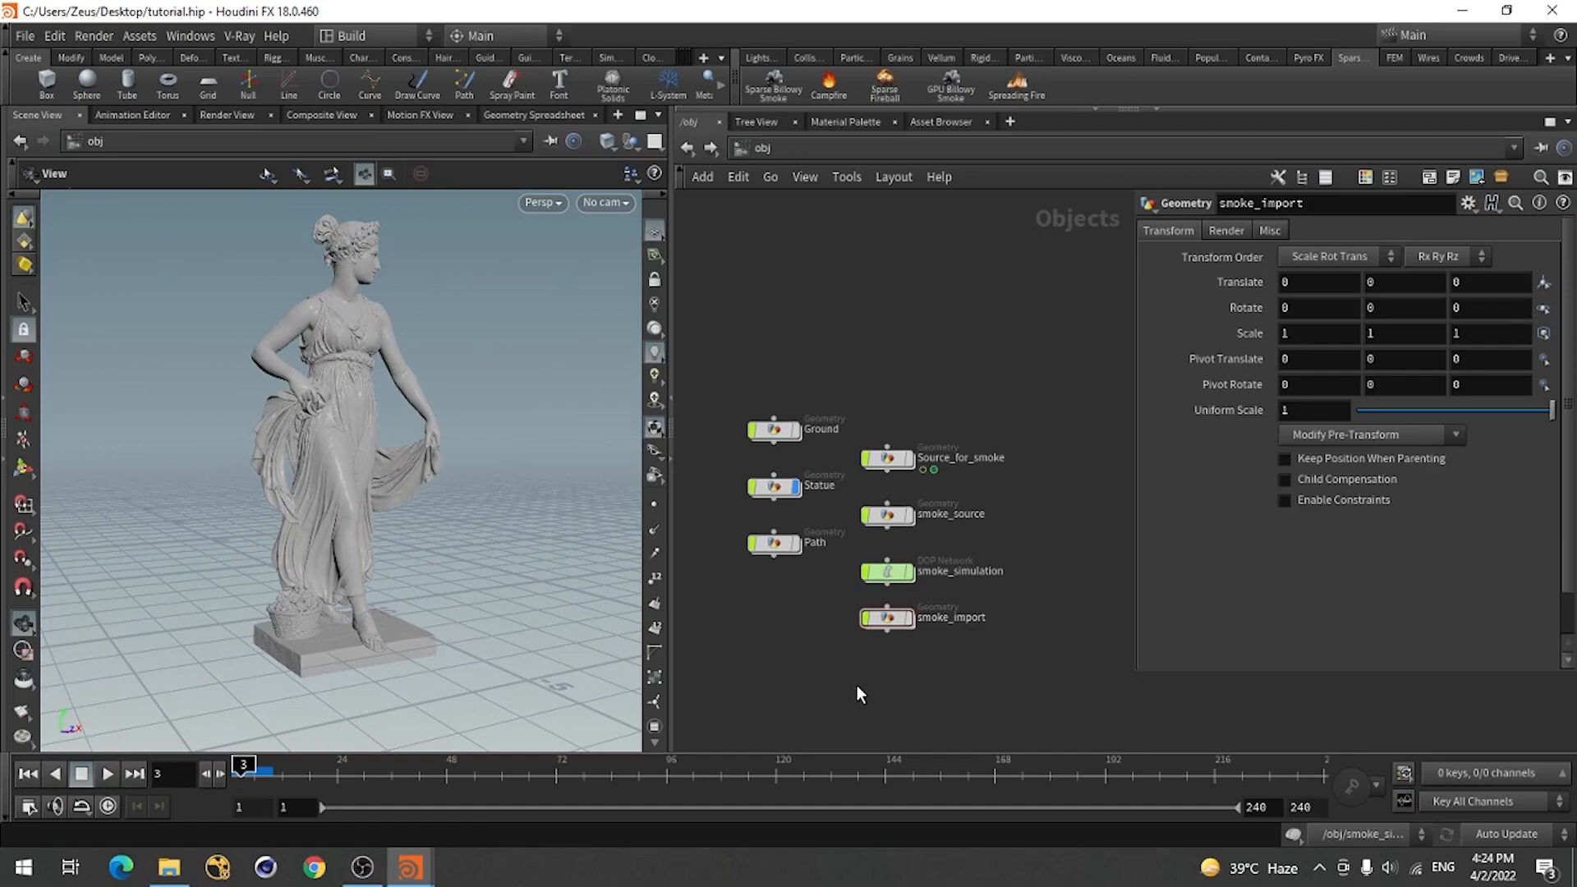
{"action": "scroll", "coordinate": [874, 678], "scroll_direction": "down", "scroll_amount": 2}
{"action": "scroll", "coordinate": [825, 683], "scroll_direction": "up", "scroll_amount": 3}
{"action": "middle_click_drag", "start_coordinate": [821, 675], "coordinate": [957, 561]}
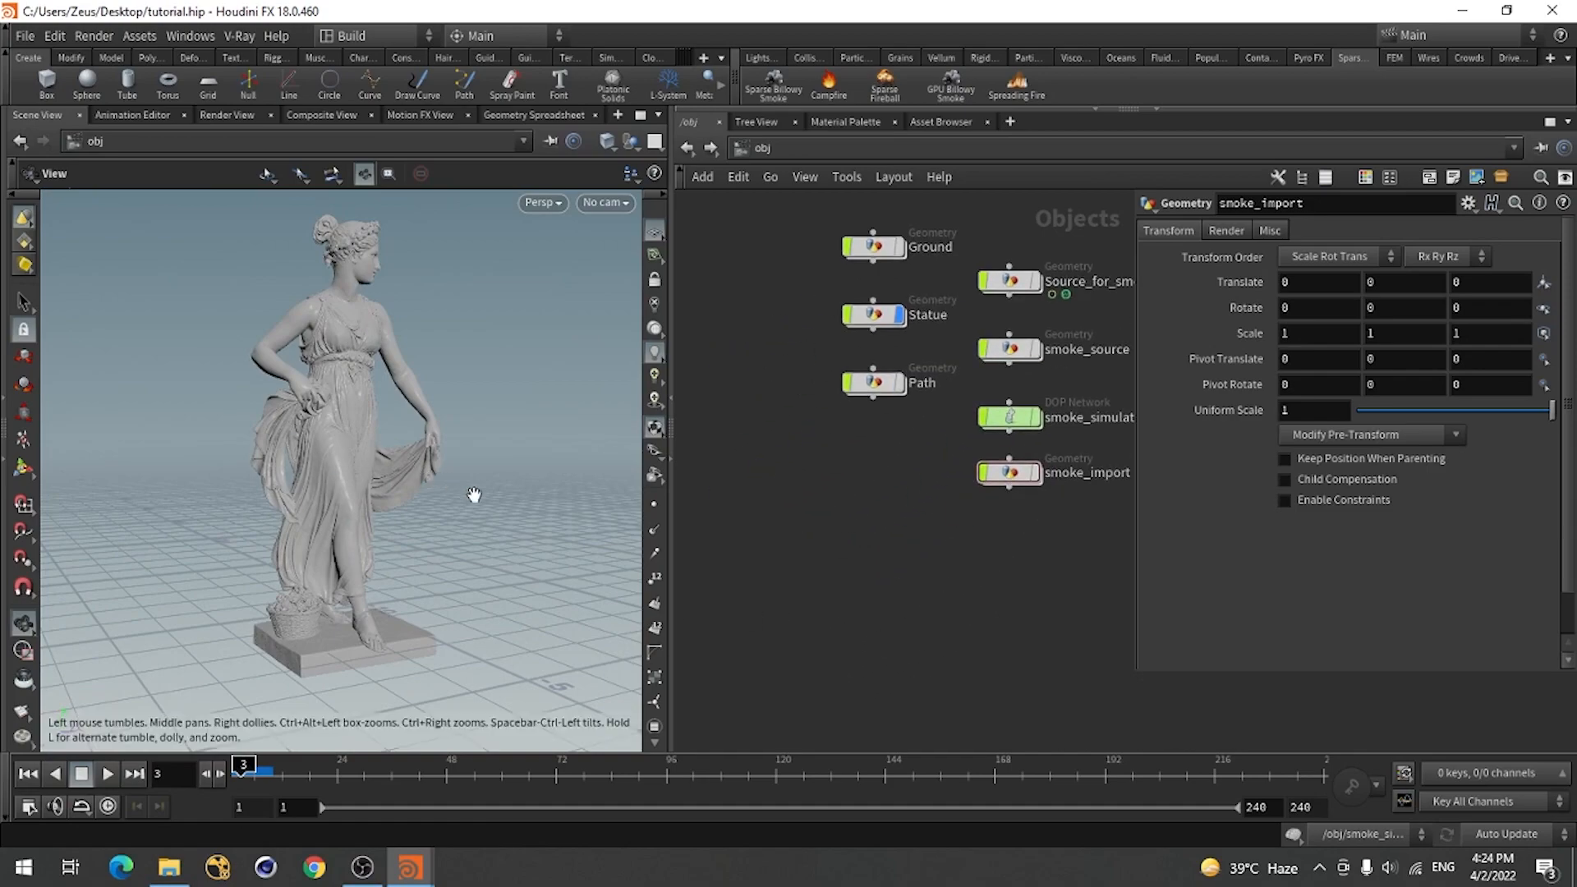
Create a Geometry object below the Path node and name it source_for_statue.
{"action": "key", "text": "Tab"}
{"action": "type", "text": "geo"}
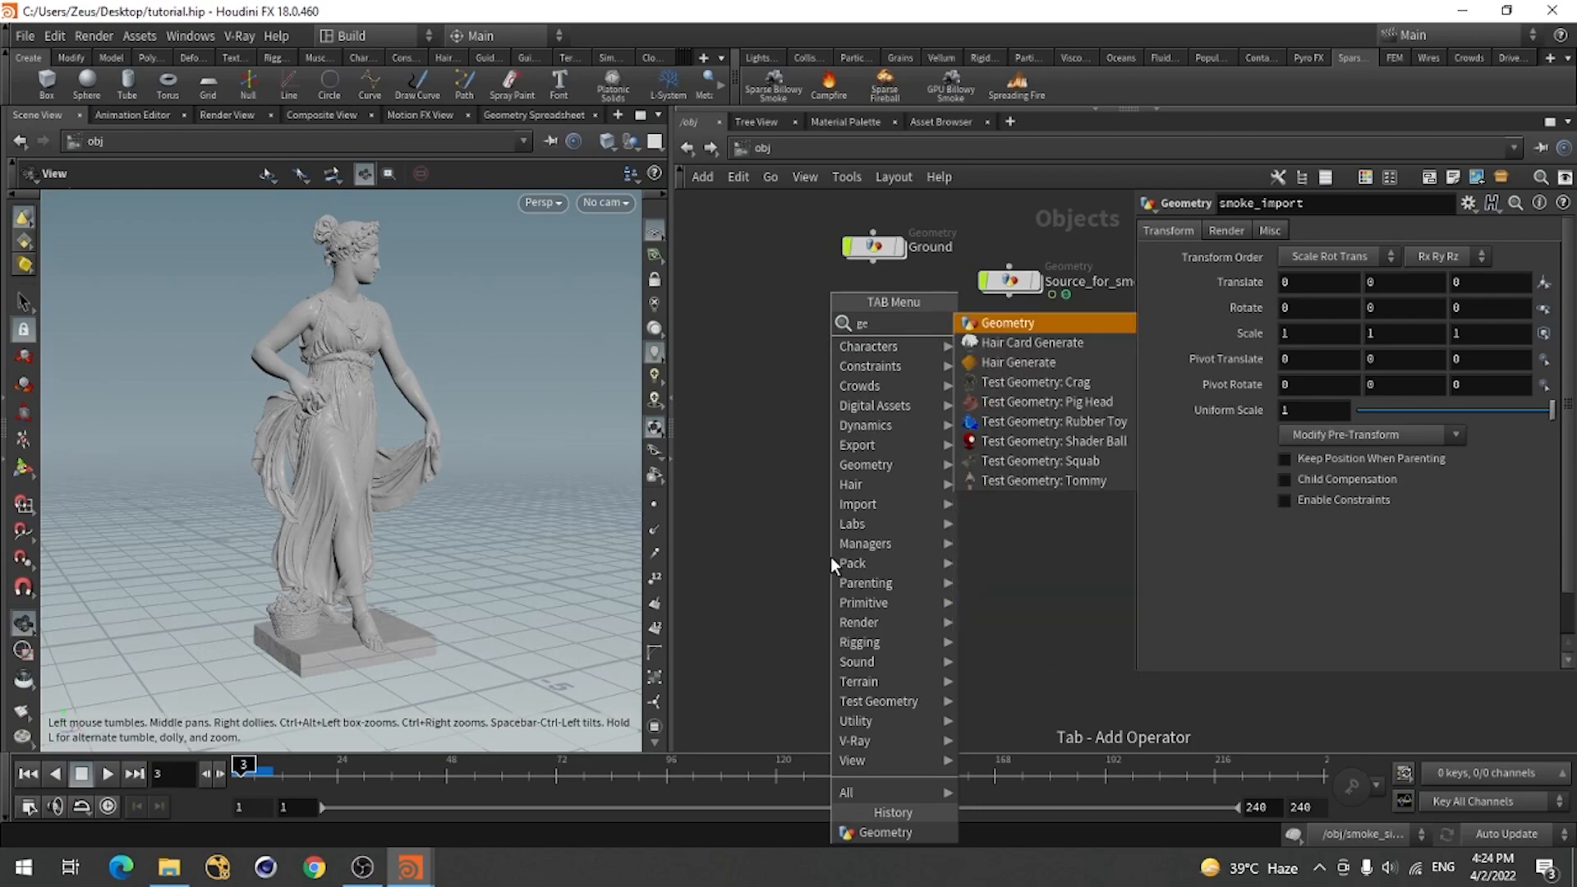
{"action": "left_click", "coordinate": [1012, 322]}
{"action": "left_click", "coordinate": [855, 598]}
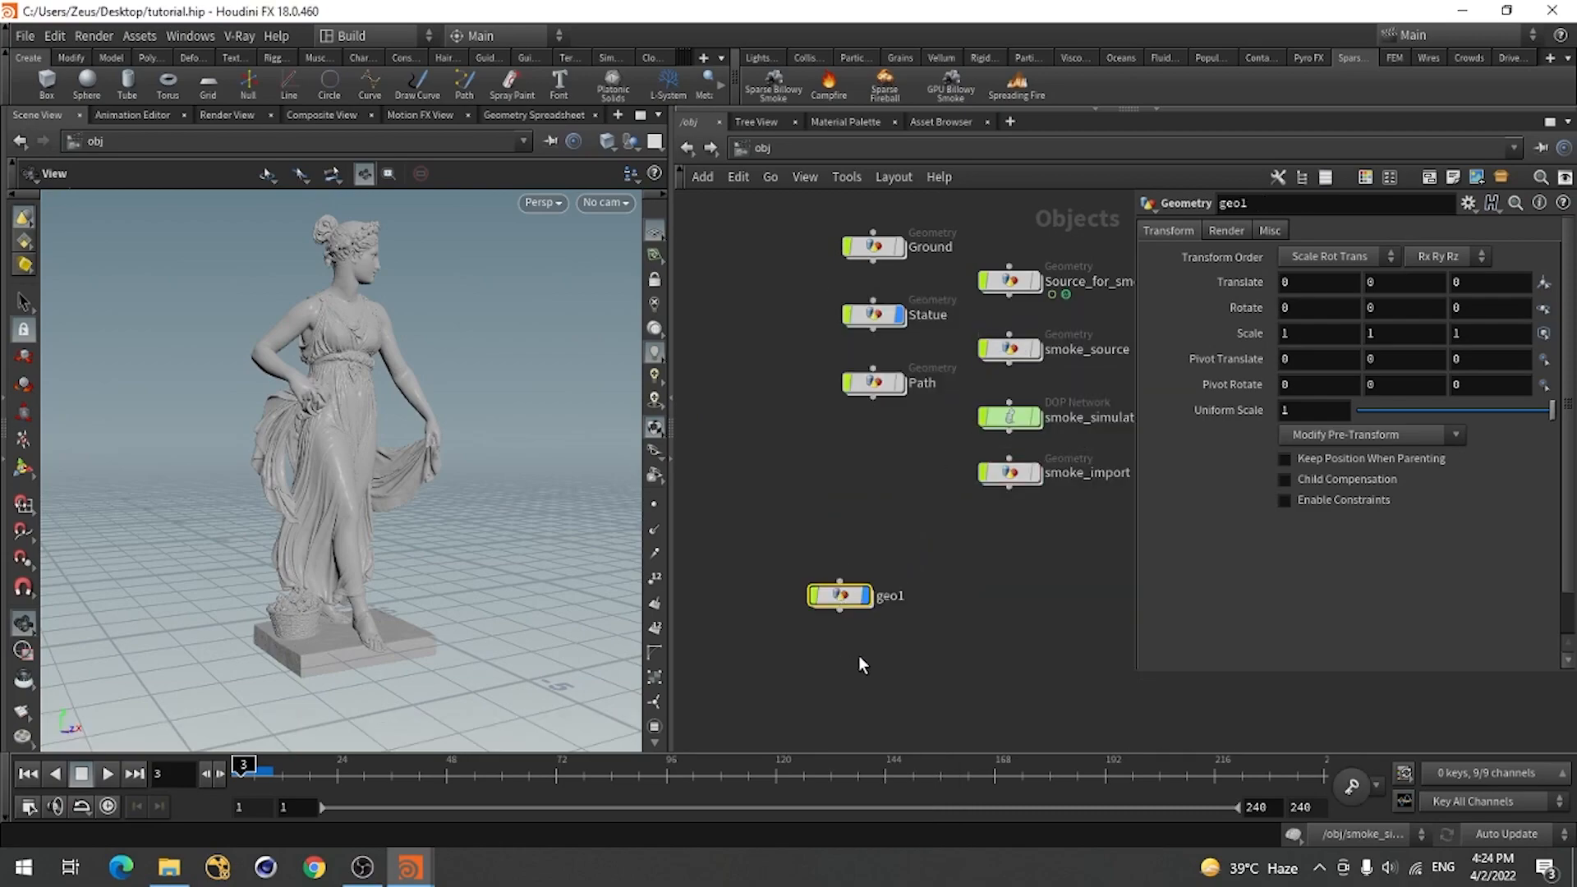
{"action": "left_click_drag", "start_coordinate": [839, 603], "coordinate": [873, 596]}
{"action": "double_click", "coordinate": [921, 594]}
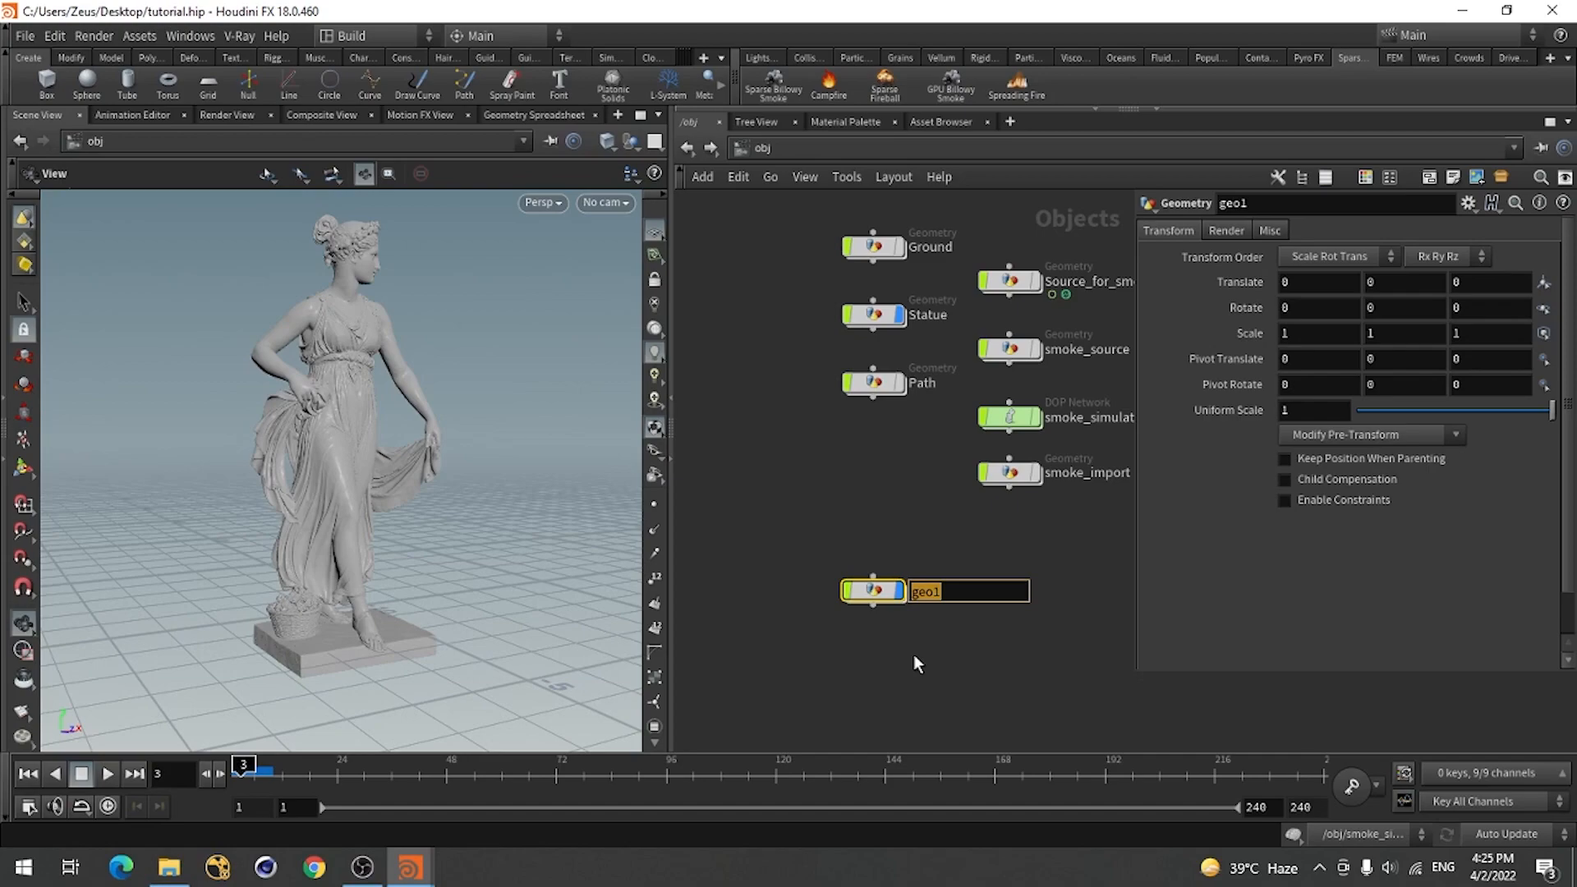
{"action": "type", "text": "source_for_statue"}
{"action": "key", "text": "Return"}
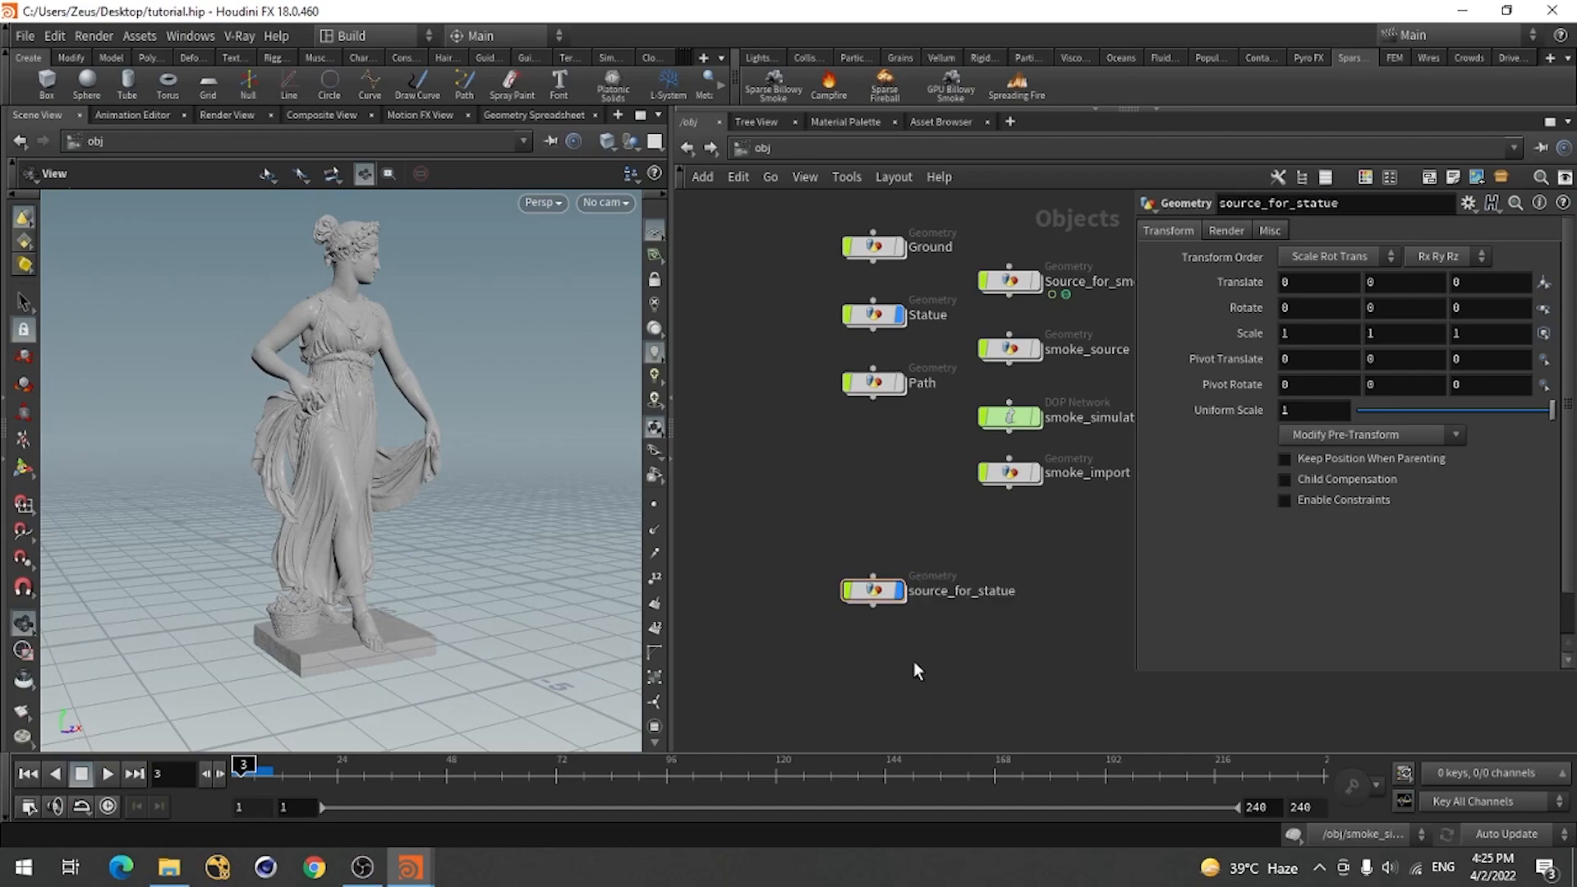
Add a Sphere inside source_for_statue and set its Primitive Type to Polygon.
{"action": "double_click", "coordinate": [879, 590]}
{"action": "key", "text": "Tab"}
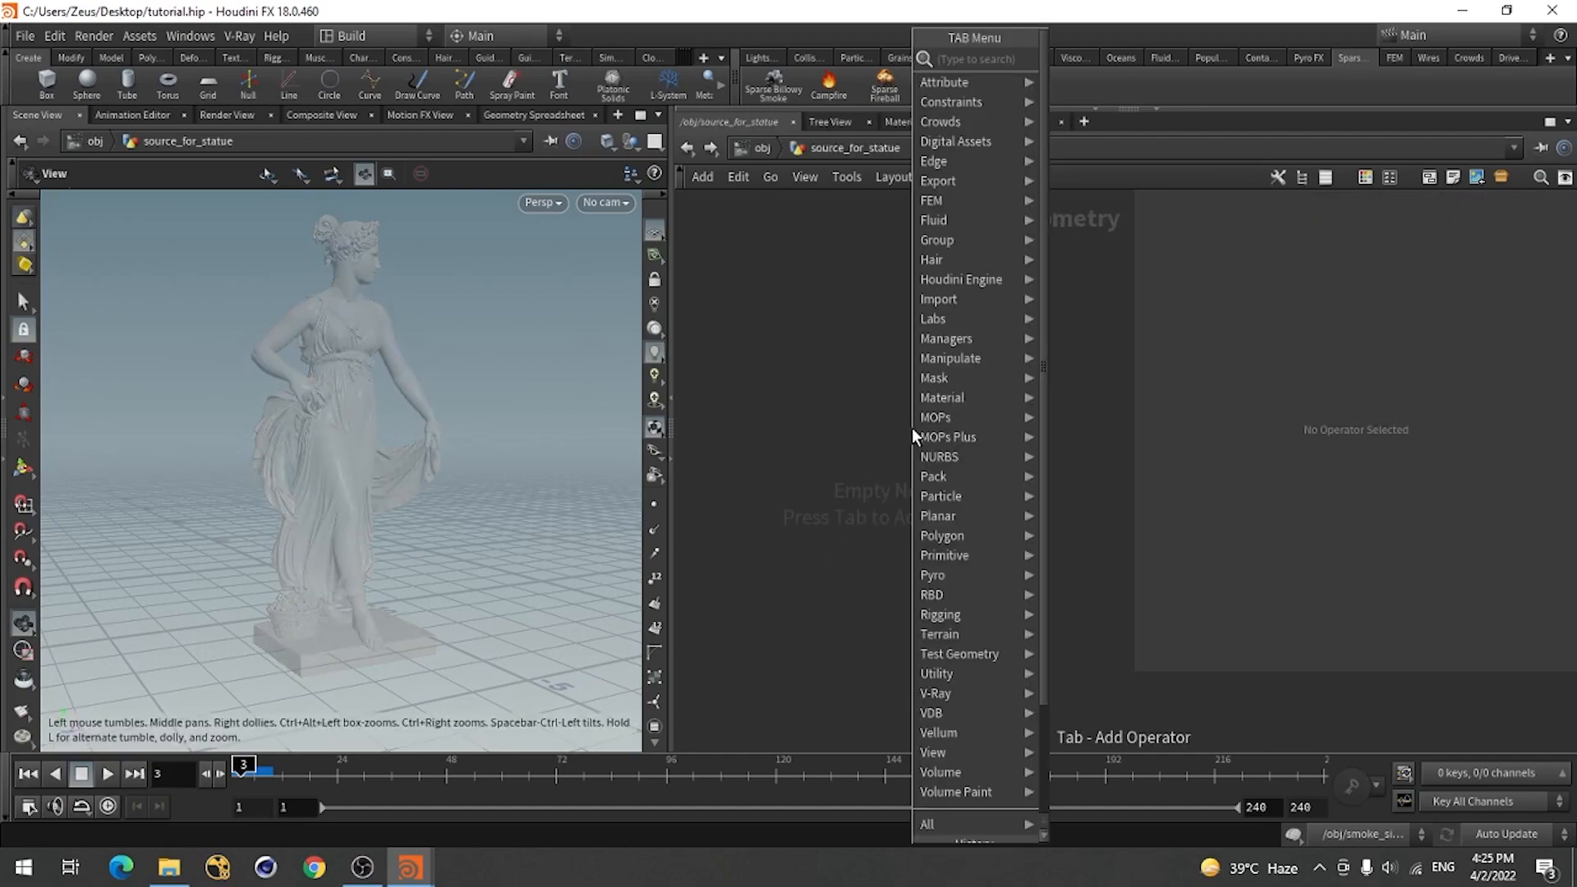
{"action": "type", "text": "sphere"}
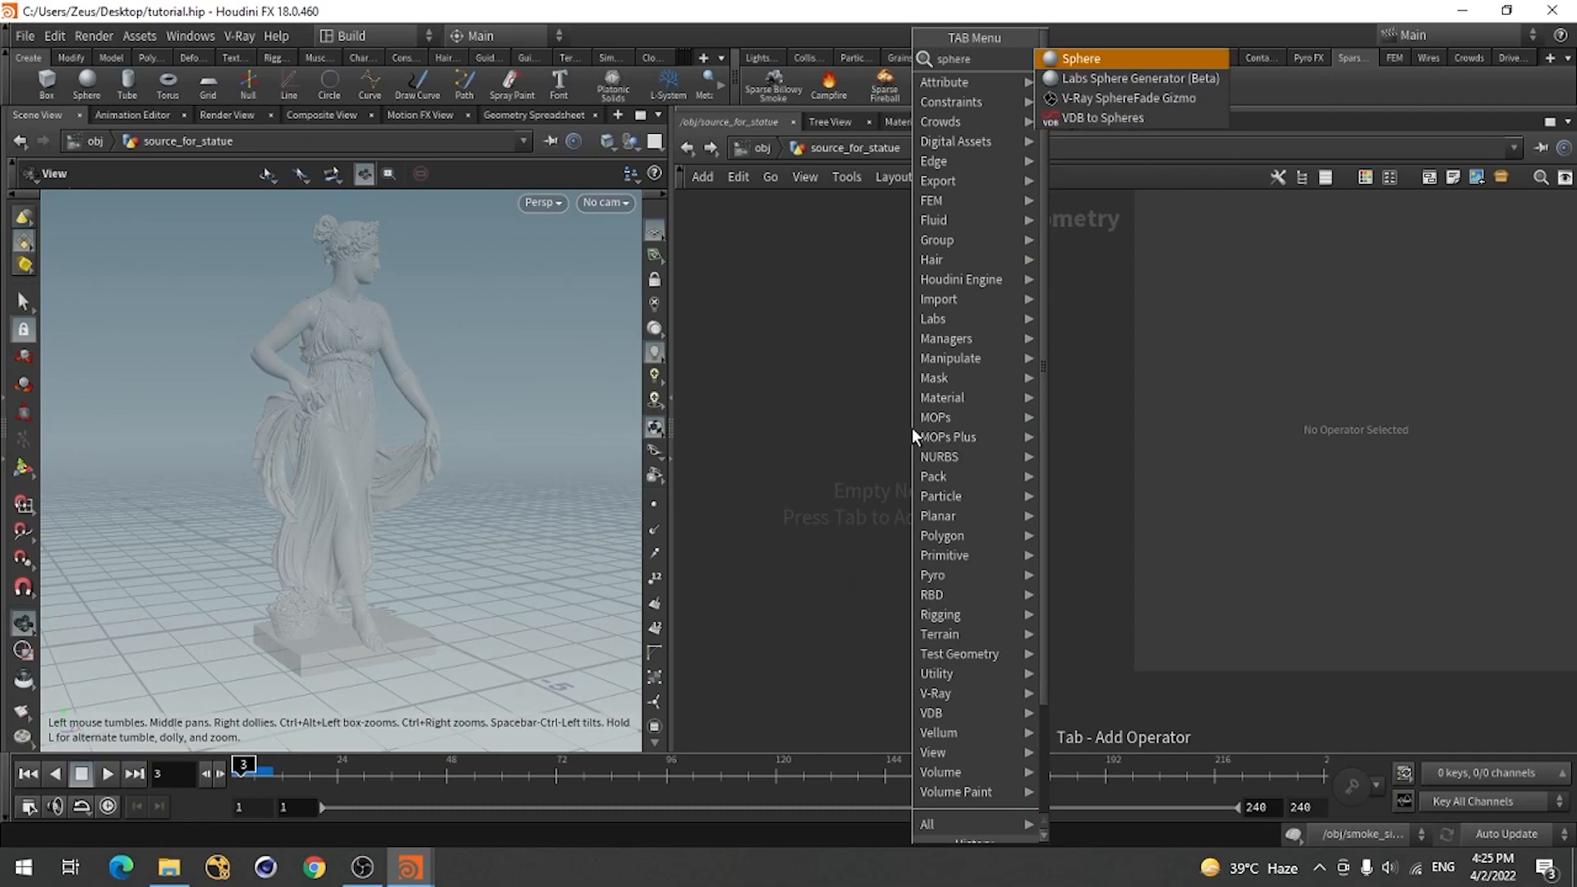
{"action": "left_click", "coordinate": [1108, 60]}
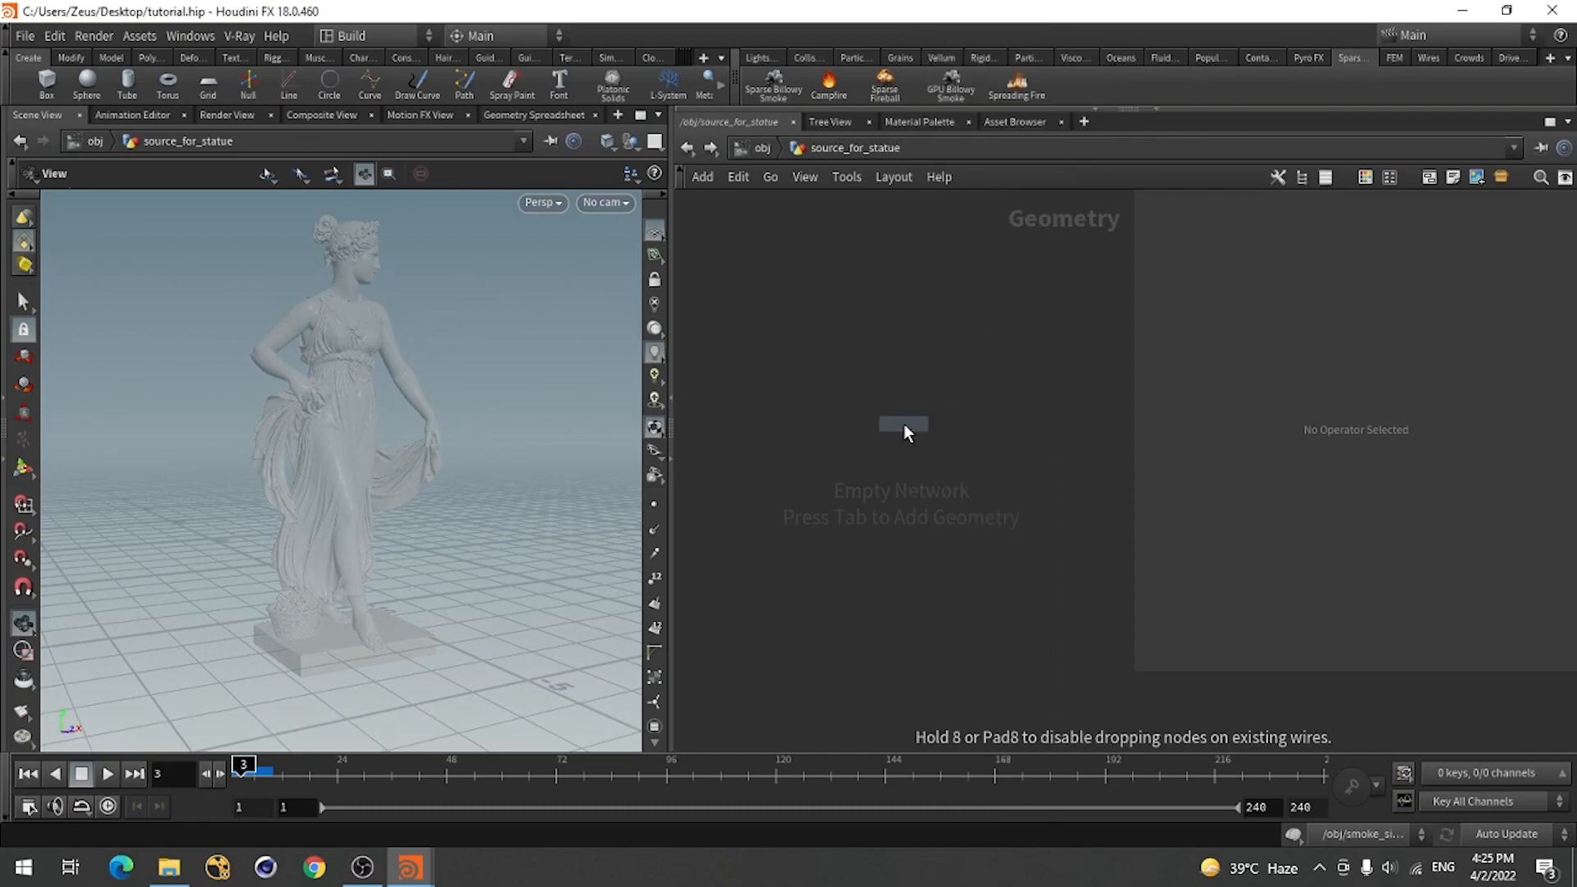
{"action": "left_click", "coordinate": [903, 424]}
{"action": "mouse_move", "coordinate": [440, 591]}
{"action": "left_mouse_down"}
{"action": "mouse_move", "coordinate": [362, 658]}
{"action": "mouse_move", "coordinate": [386, 530]}
{"action": "mouse_move", "coordinate": [335, 584]}
{"action": "mouse_move", "coordinate": [369, 591]}
{"action": "mouse_move", "coordinate": [458, 552]}
{"action": "mouse_move", "coordinate": [427, 575]}
{"action": "left_mouse_up"}
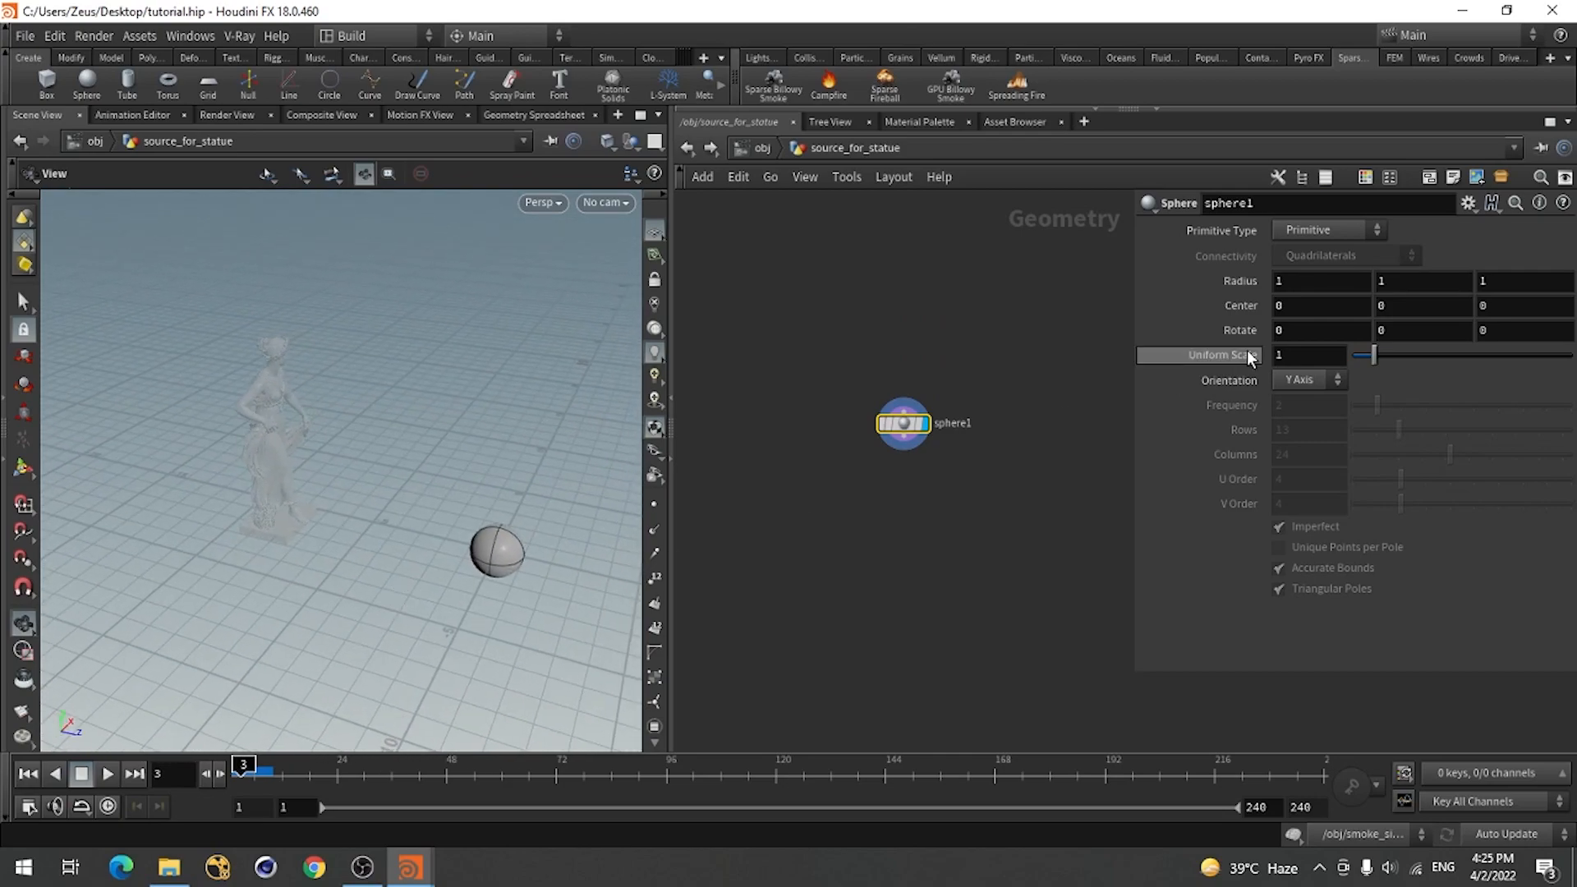
{"action": "left_click", "coordinate": [1327, 229]}
{"action": "left_click", "coordinate": [1307, 247]}
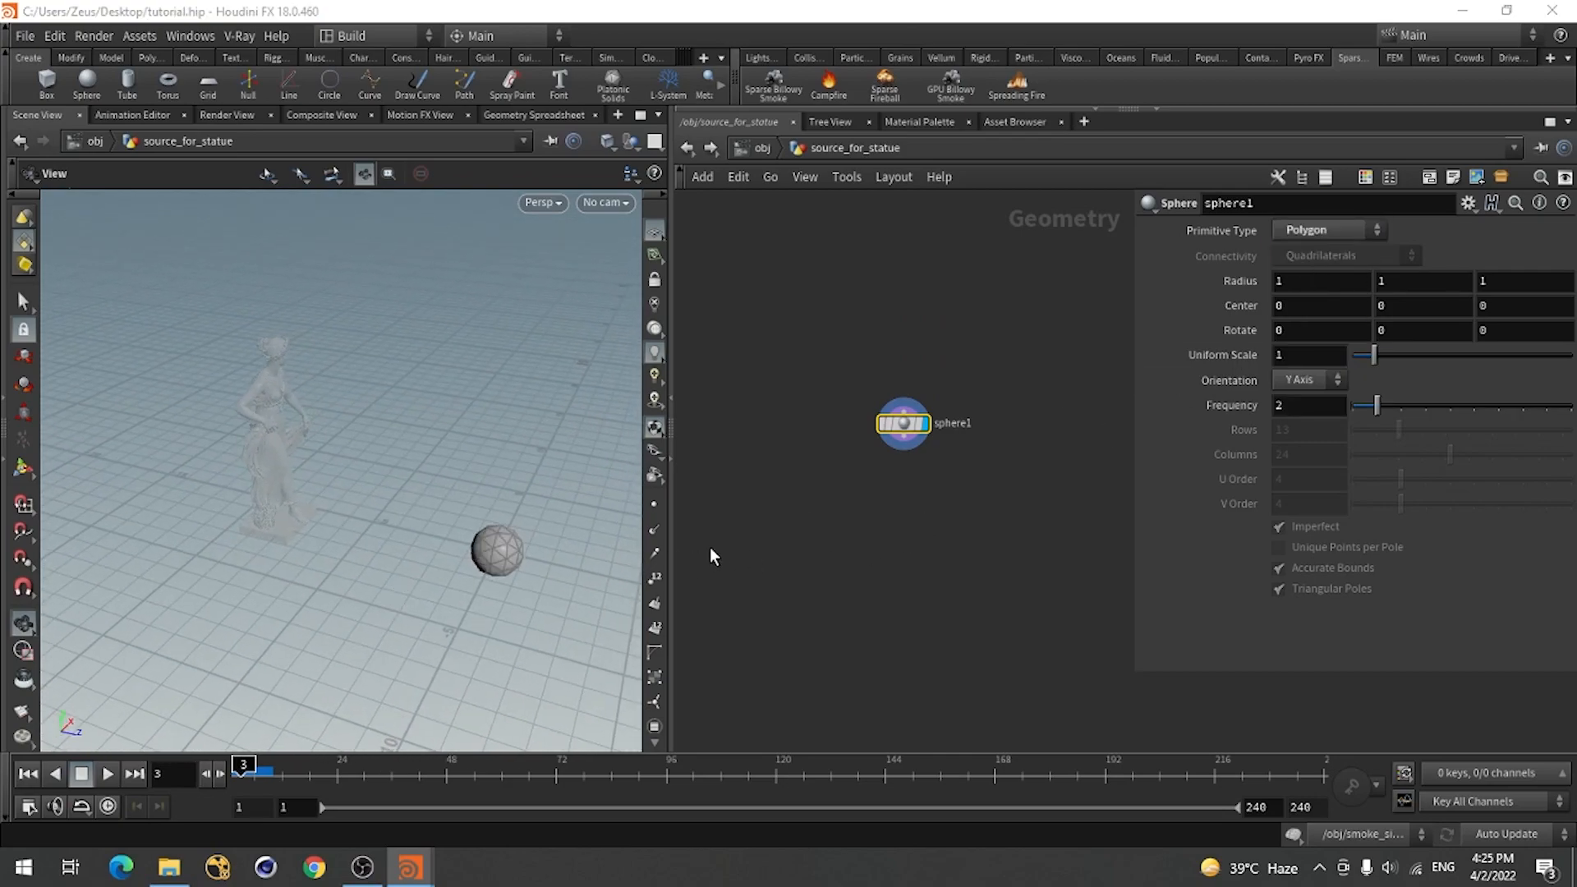
Move the sphere to the statue's base, with its center at about -1.11, -0.26, -9.28.
{"action": "left_click", "coordinate": [24, 472]}
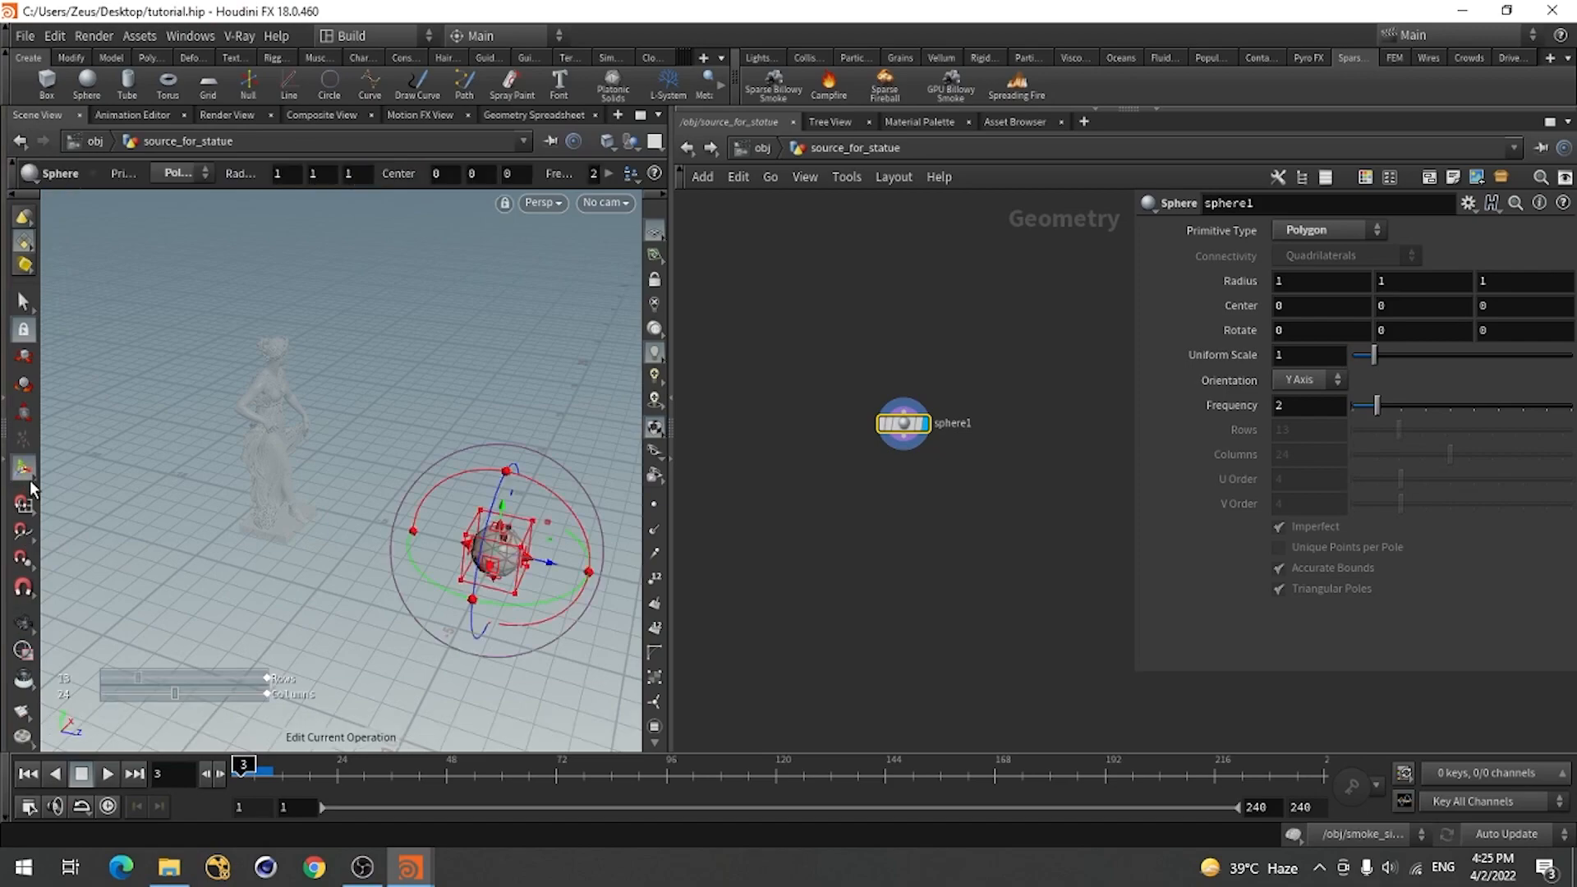
{"action": "left_click_drag", "start_coordinate": [546, 563], "coordinate": [204, 545]}
{"action": "right_click_drag", "start_coordinate": [204, 545], "coordinate": [588, 609], "text": "alt"}
{"action": "left_click_drag", "start_coordinate": [588, 608], "coordinate": [309, 613], "text": "alt"}
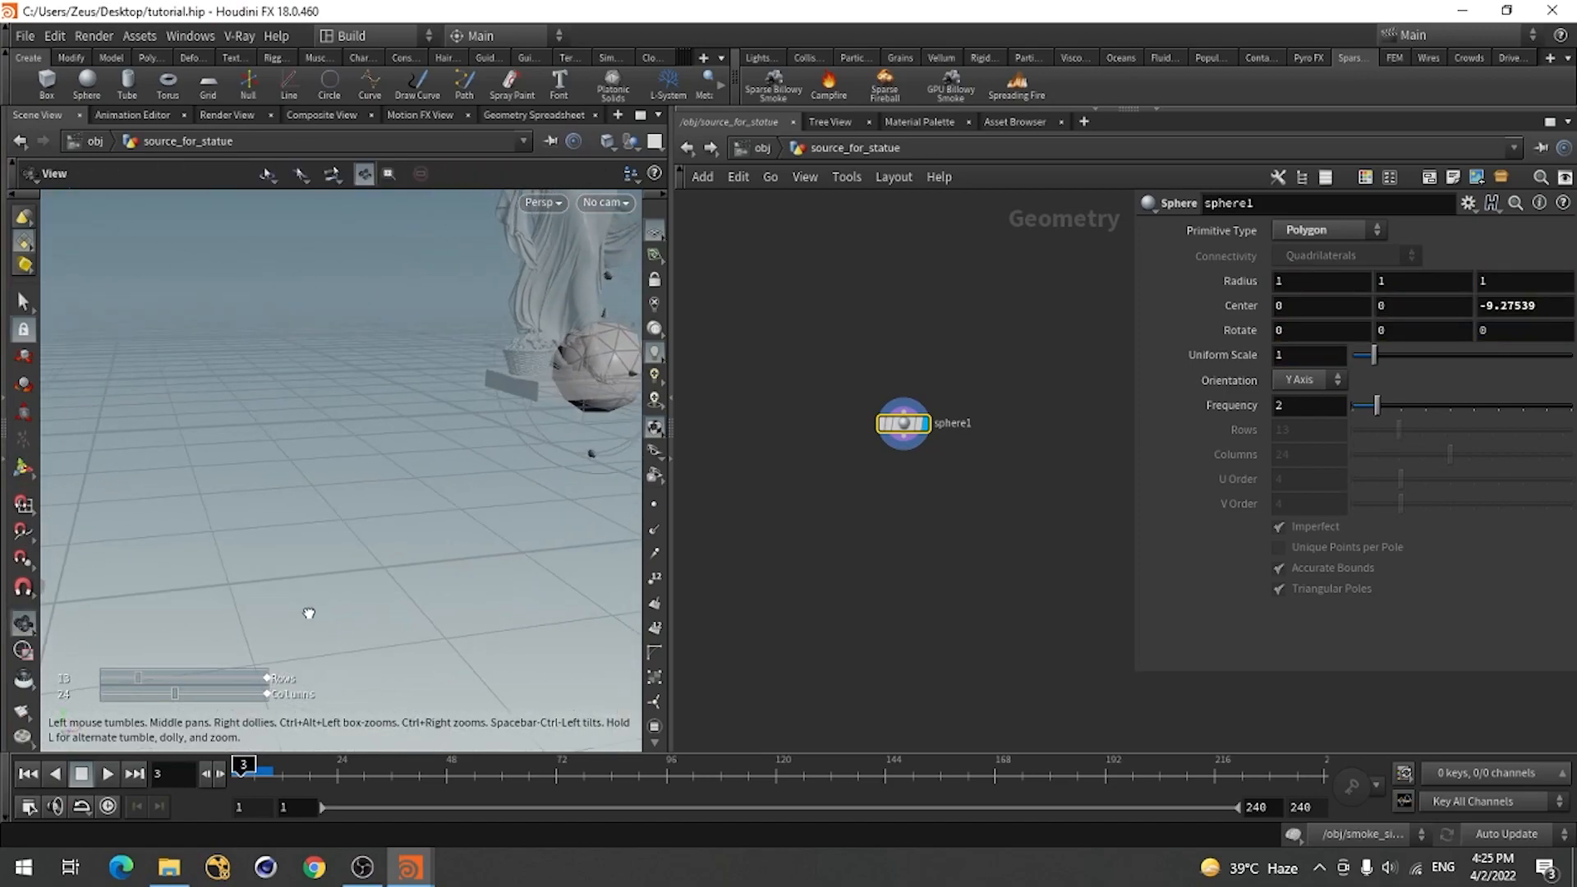
{"action": "middle_click_drag", "start_coordinate": [310, 612], "coordinate": [169, 645], "text": "alt"}
{"action": "middle_click_drag", "start_coordinate": [335, 493], "coordinate": [243, 580], "text": "alt"}
{"action": "scroll", "coordinate": [236, 586], "scroll_direction": "up", "scroll_amount": 3}
{"action": "left_click_drag", "start_coordinate": [229, 591], "coordinate": [229, 641], "text": "alt"}
{"action": "right_click_drag", "start_coordinate": [229, 640], "coordinate": [307, 627], "text": "alt"}
{"action": "left_click_drag", "start_coordinate": [436, 578], "coordinate": [366, 478], "text": "alt"}
{"action": "key", "text": "Return"}
{"action": "left_click_drag", "start_coordinate": [450, 362], "coordinate": [288, 456]}
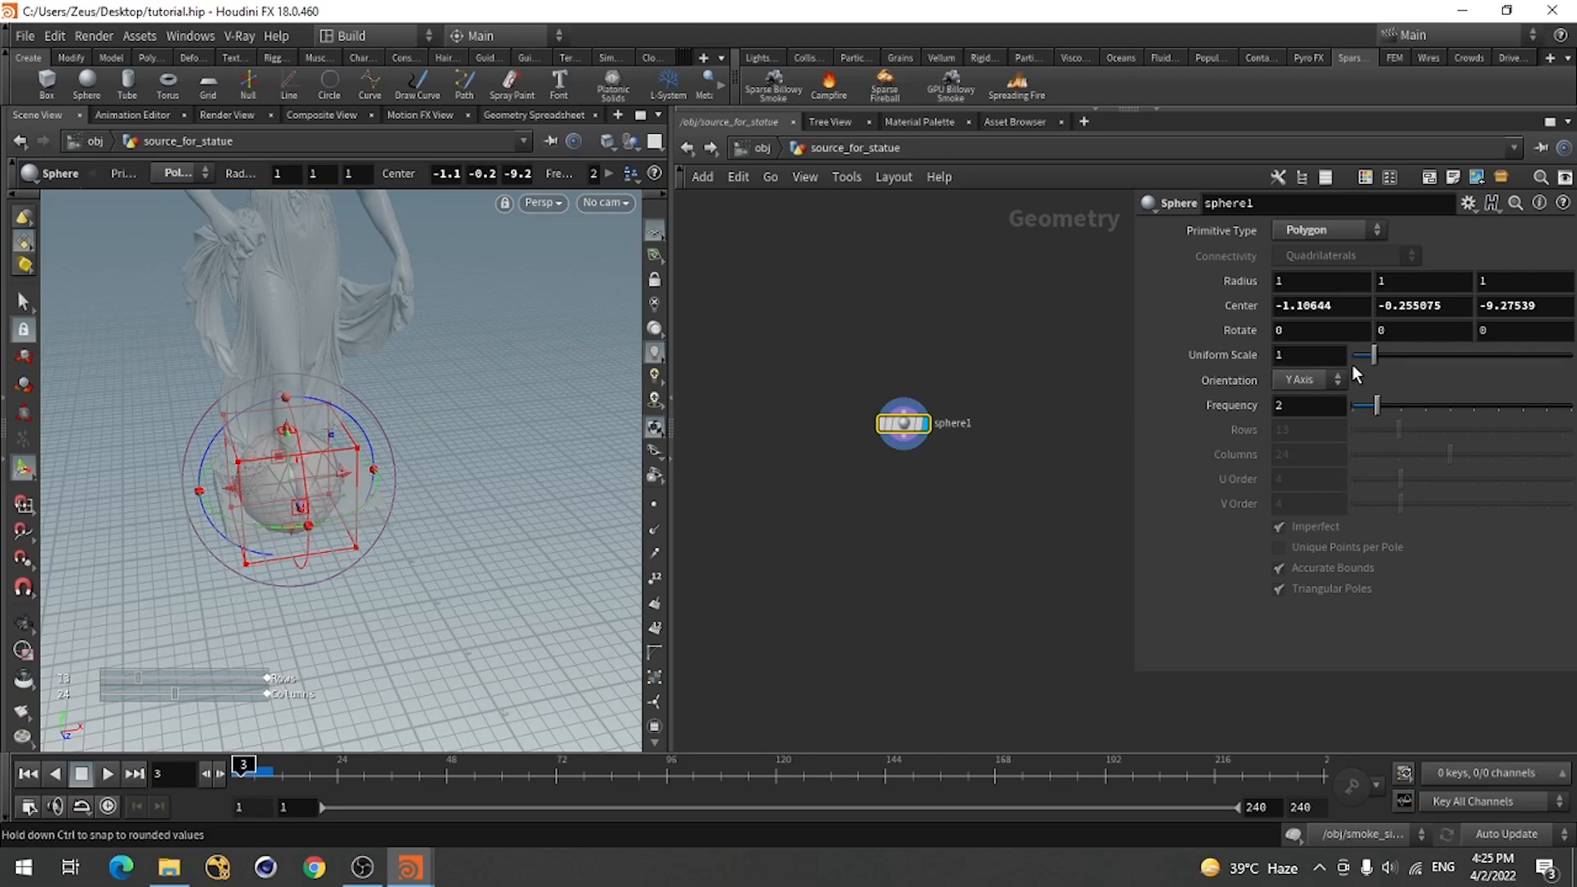
Flatten the sphere to a Y radius of 0.6 and increase its Frequency for a smoother surface.
{"action": "left_click", "coordinate": [1438, 300]}
{"action": "left_click", "coordinate": [1425, 282]}
{"action": "type", "text": "0.6"}
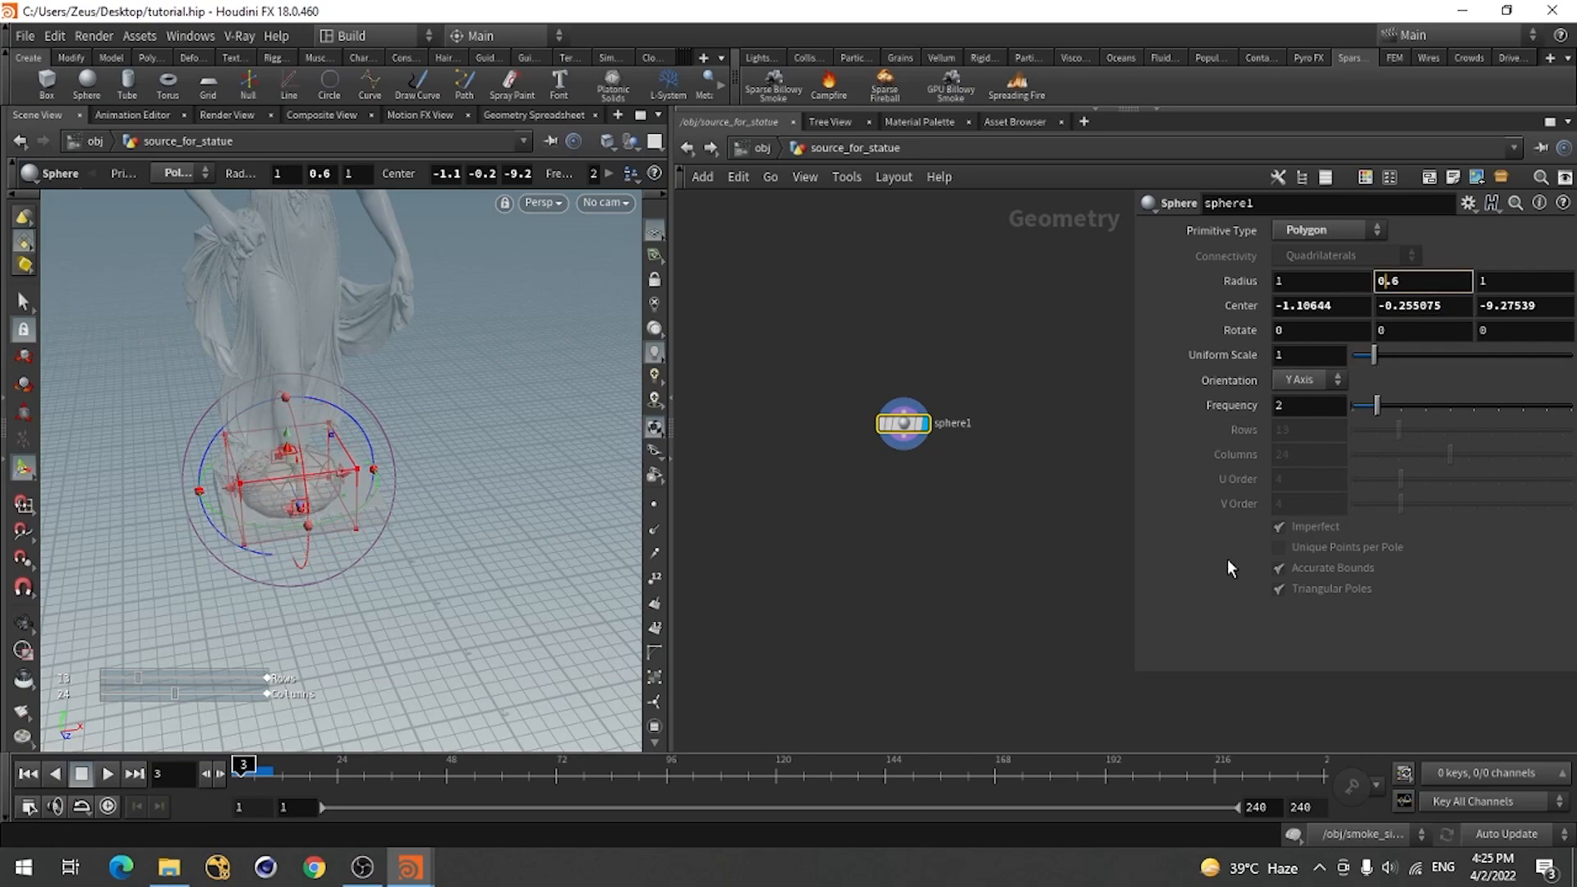
{"action": "key", "text": "Escape"}
{"action": "scroll", "coordinate": [376, 535], "scroll_direction": "down", "scroll_amount": 5}
{"action": "middle_click_drag", "start_coordinate": [341, 574], "coordinate": [359, 441]}
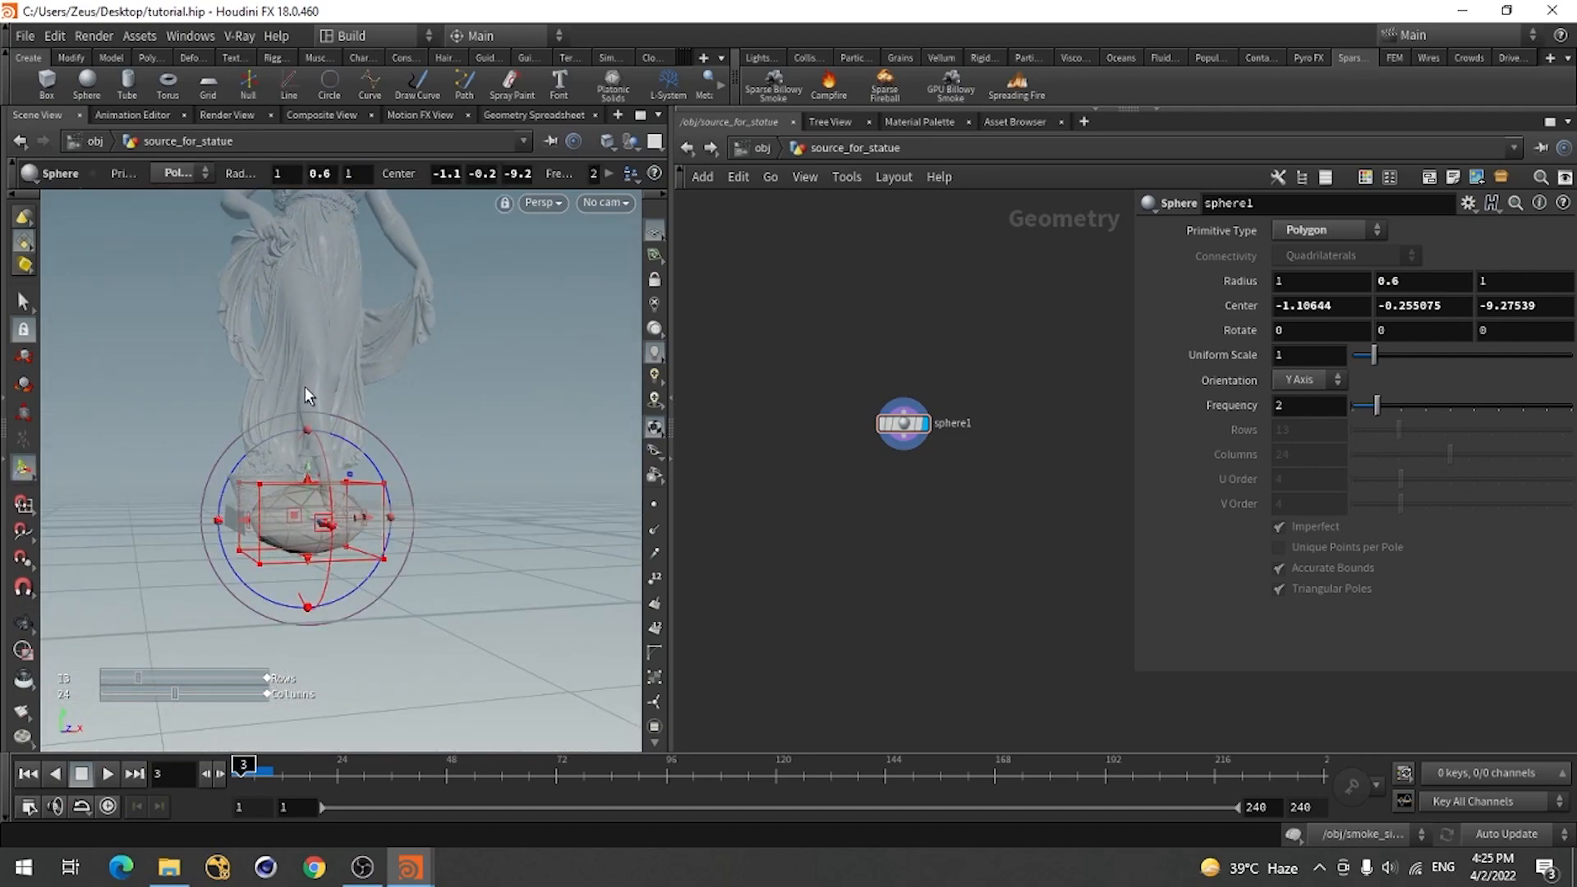
{"action": "left_click_drag", "start_coordinate": [1377, 405], "coordinate": [1450, 415]}
Return to object level and apply Billowy Smoke with the source_for_statue sphere as the smoke source.
{"action": "left_click", "coordinate": [760, 150]}
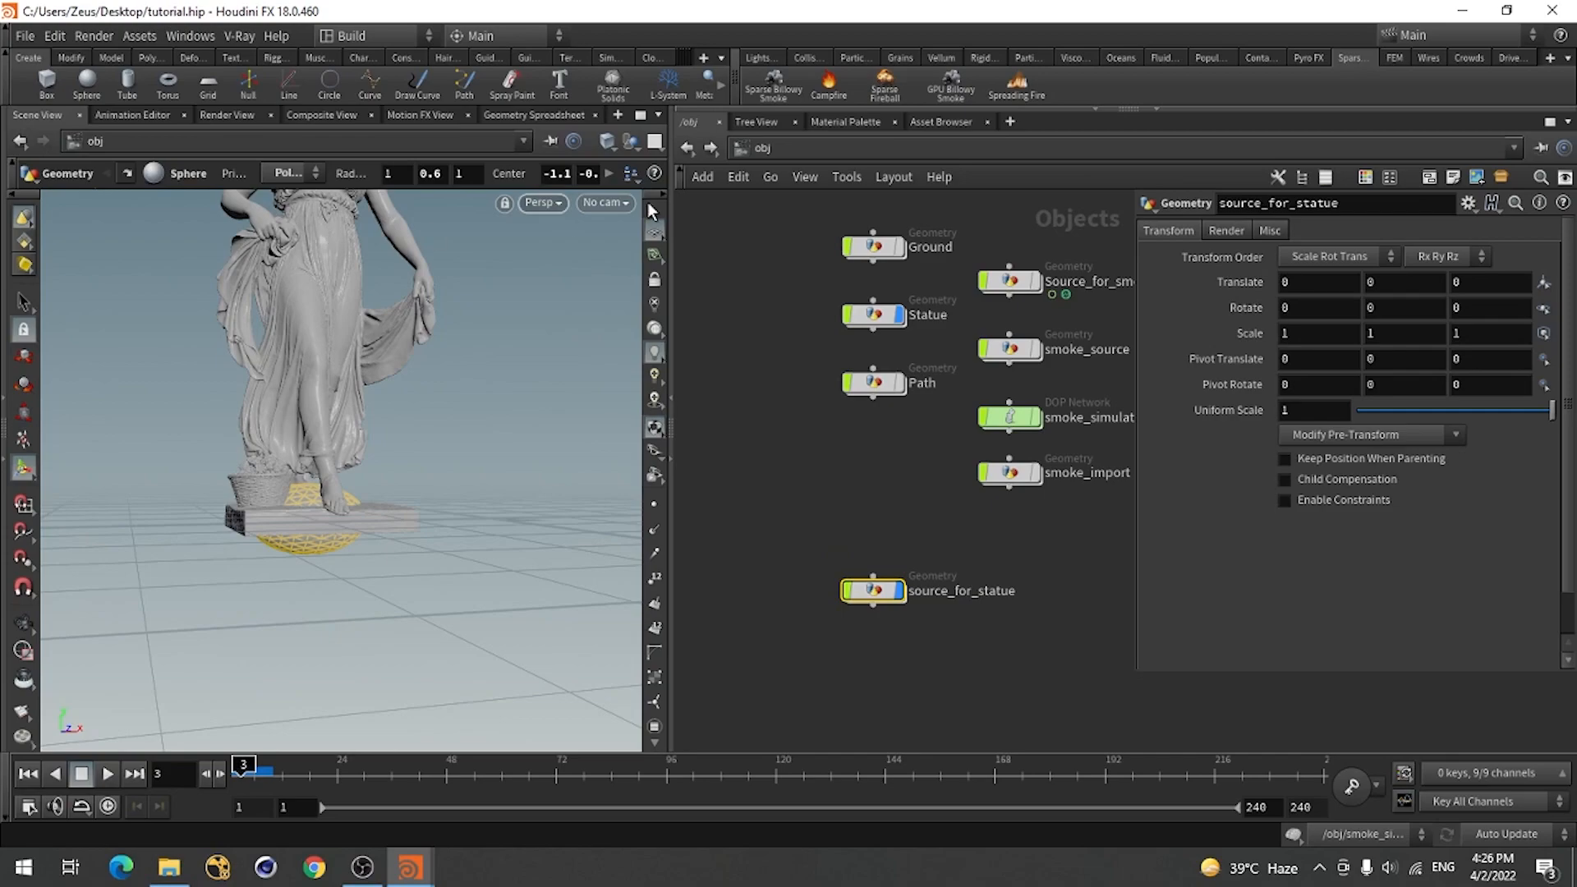
{"action": "left_click", "coordinate": [1309, 57]}
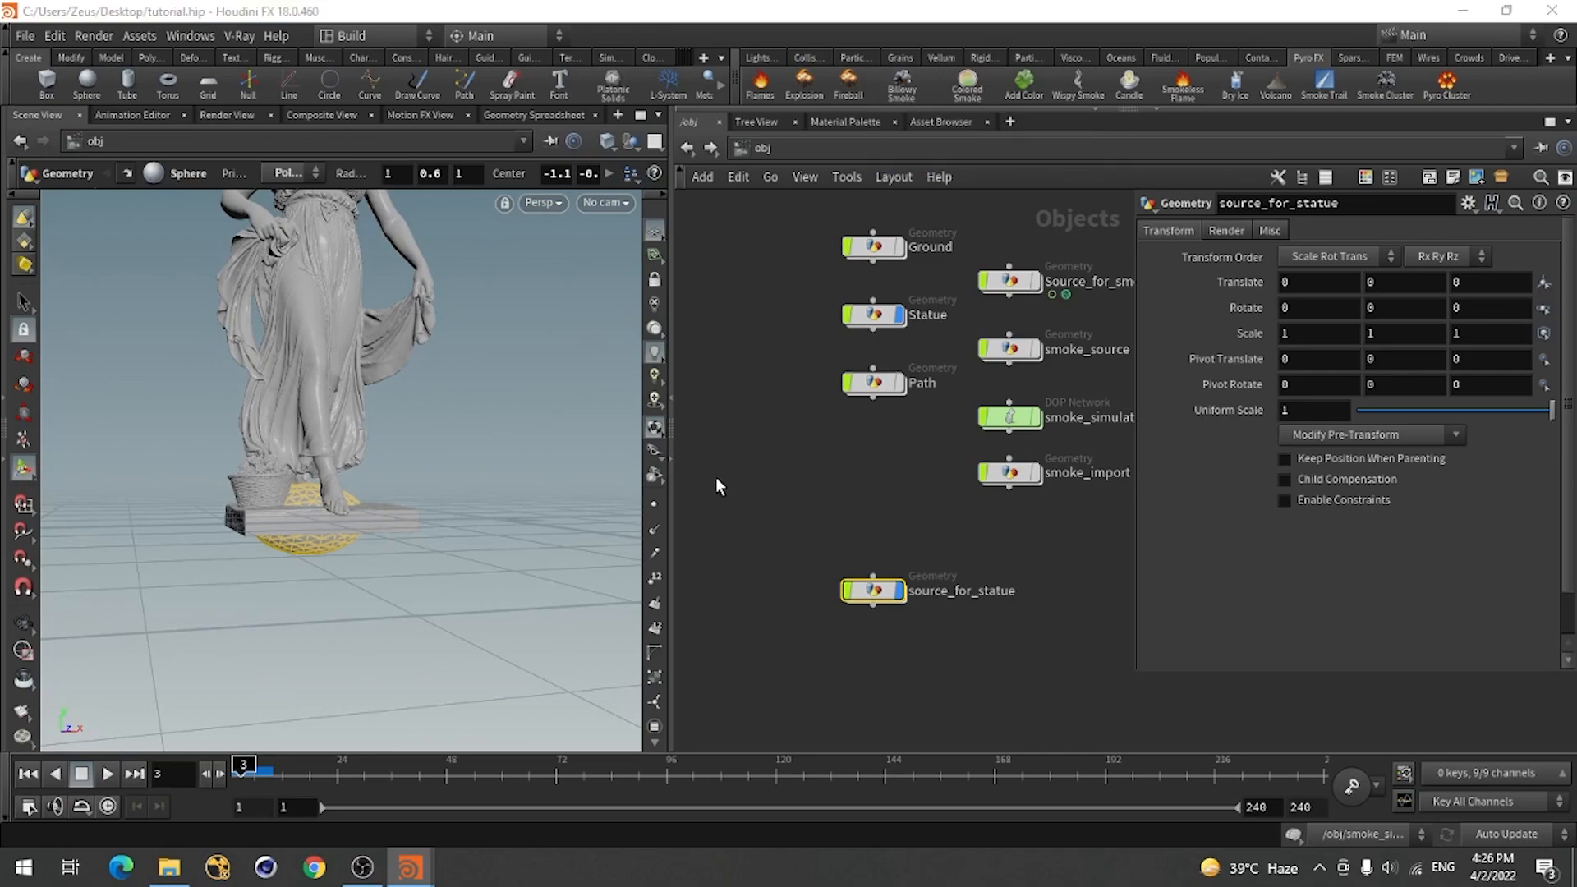
{"action": "left_click", "coordinate": [871, 524]}
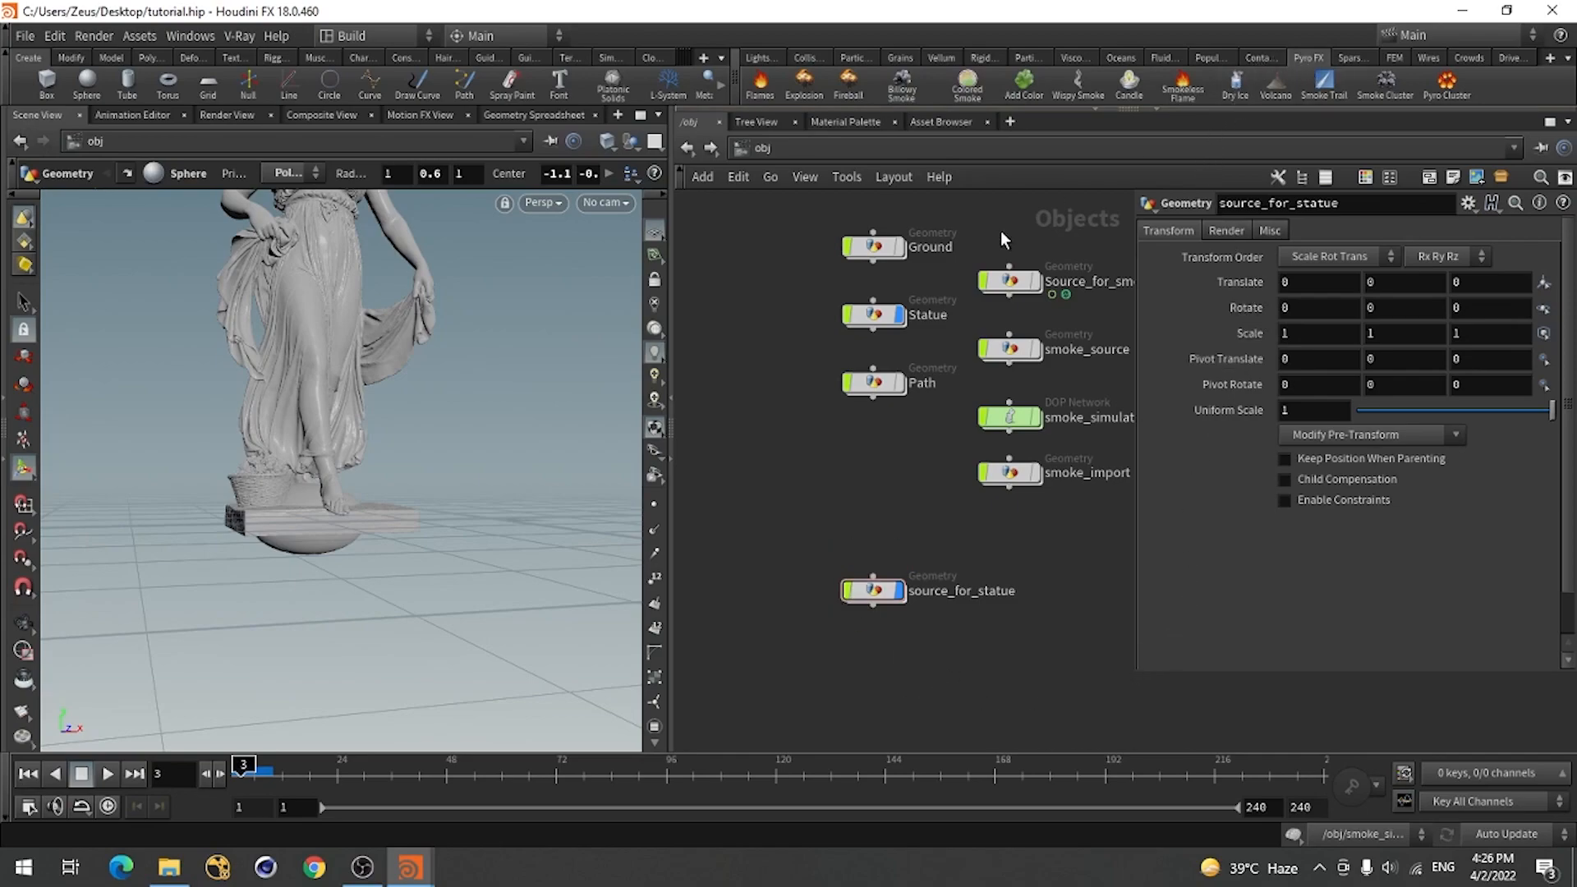
{"action": "left_click", "coordinate": [902, 84]}
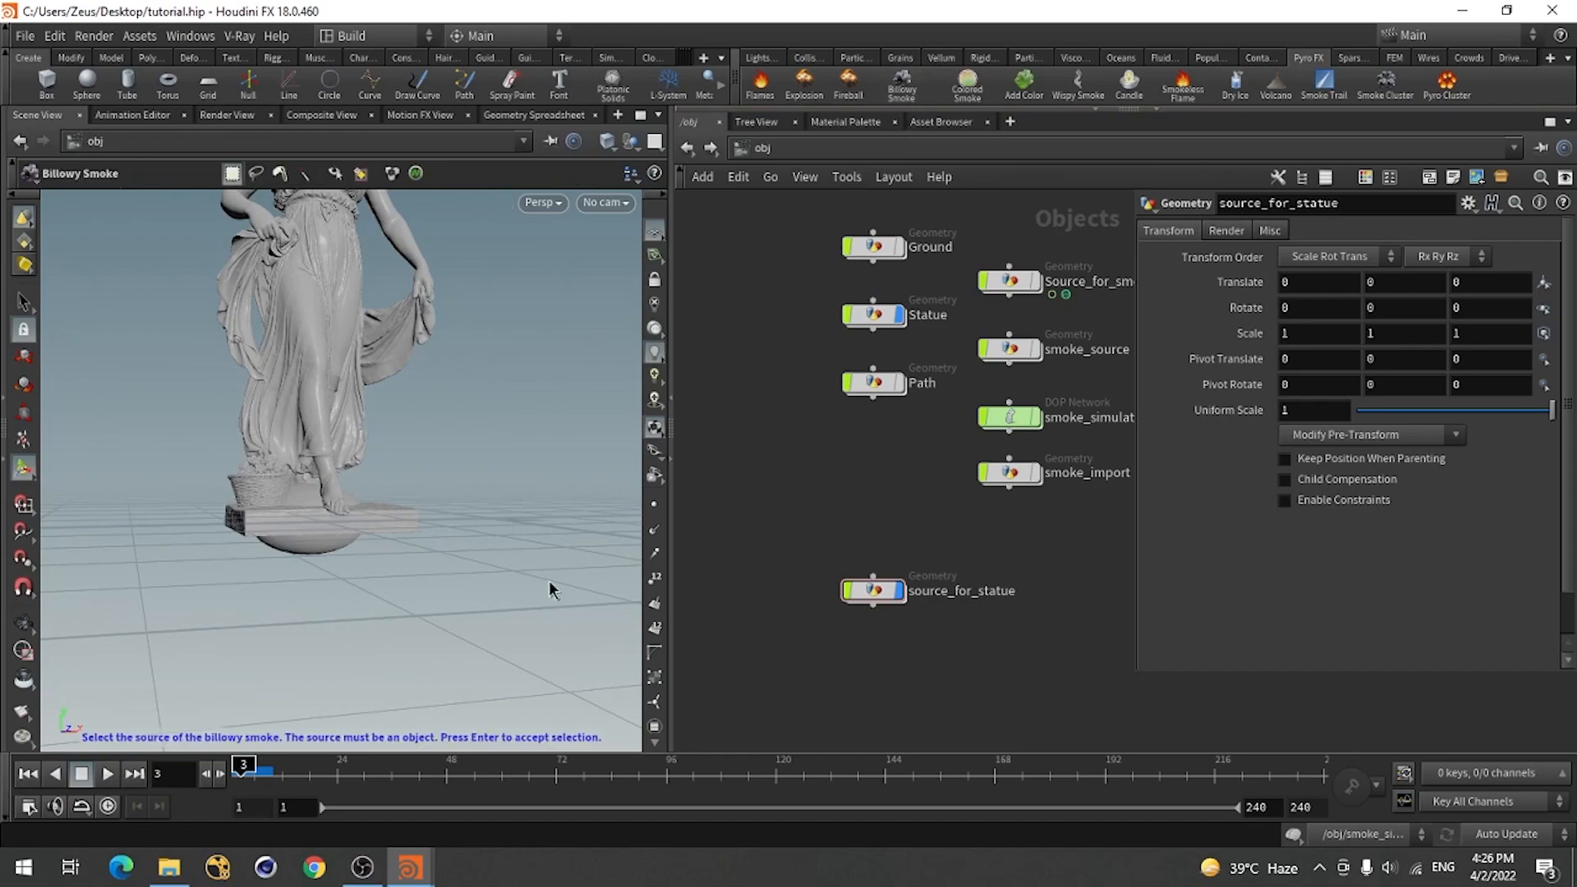
{"action": "left_click", "coordinate": [314, 550]}
{"action": "key", "text": "Return"}
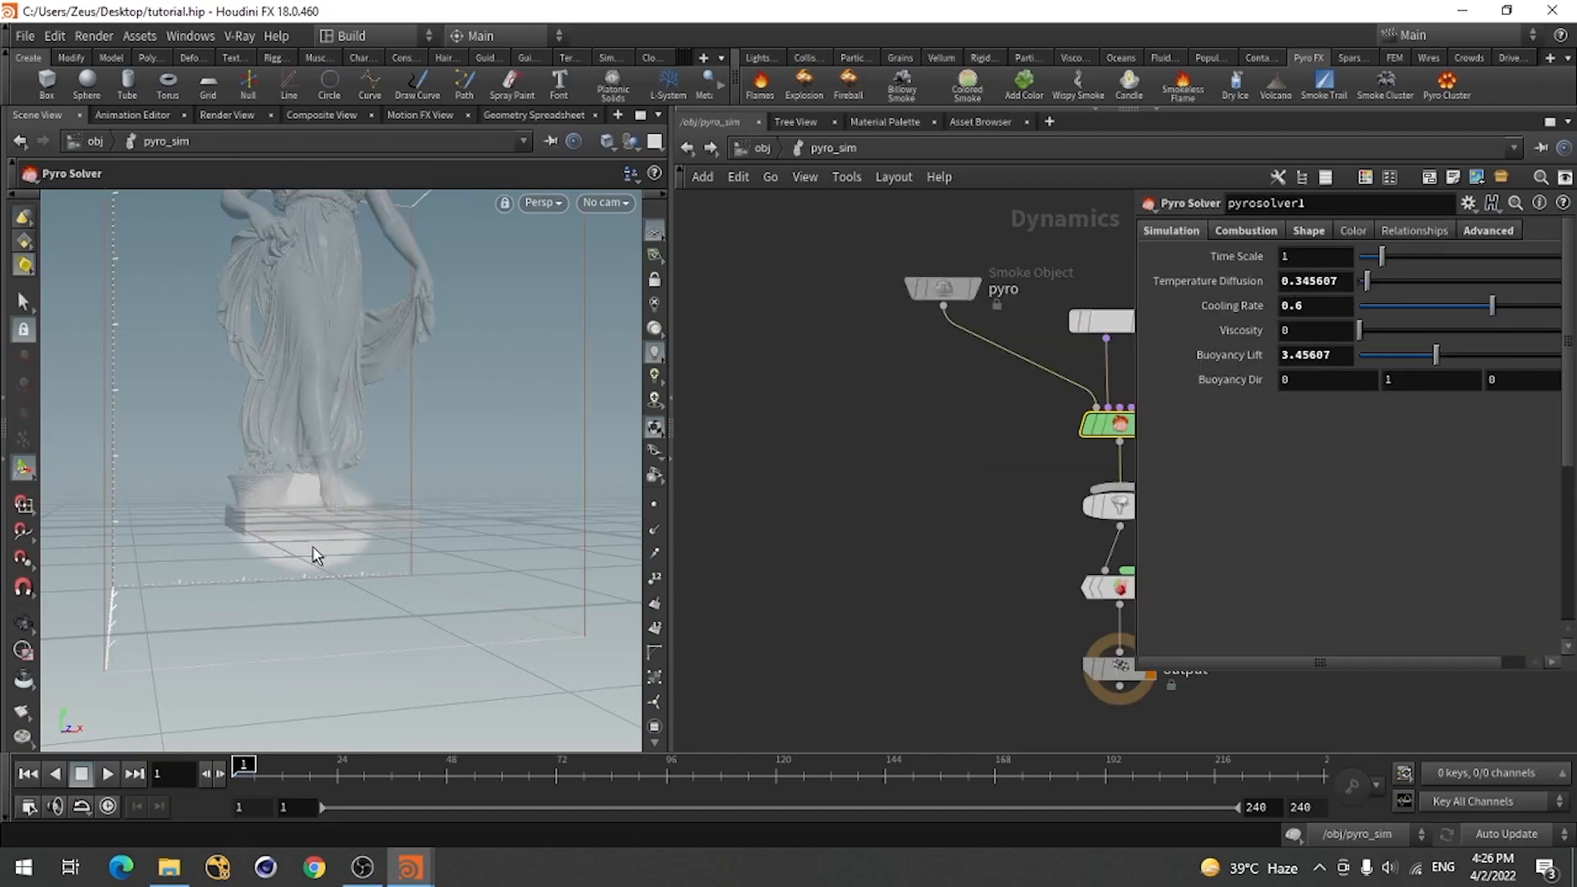
Examine the new smoke container around the statue and the pyro_sim node network.
{"action": "right_click_drag", "start_coordinate": [432, 465], "coordinate": [246, 521], "text": "alt"}
{"action": "left_click_drag", "start_coordinate": [246, 521], "coordinate": [255, 580], "text": "alt"}
{"action": "middle_click_drag", "start_coordinate": [254, 580], "coordinate": [239, 644], "text": "alt"}
{"action": "right_click_drag", "start_coordinate": [239, 644], "coordinate": [271, 602], "text": "alt"}
{"action": "left_click_drag", "start_coordinate": [271, 601], "coordinate": [334, 525], "text": "alt"}
{"action": "middle_click_drag", "start_coordinate": [335, 525], "coordinate": [295, 601], "text": "alt"}
{"action": "middle_click_drag", "start_coordinate": [952, 530], "coordinate": [688, 585]}
{"action": "left_click_drag", "start_coordinate": [352, 517], "coordinate": [268, 526], "text": "alt"}
{"action": "right_click_drag", "start_coordinate": [267, 525], "coordinate": [353, 460], "text": "alt"}
{"action": "middle_click_drag", "start_coordinate": [353, 460], "coordinate": [443, 468], "text": "alt"}
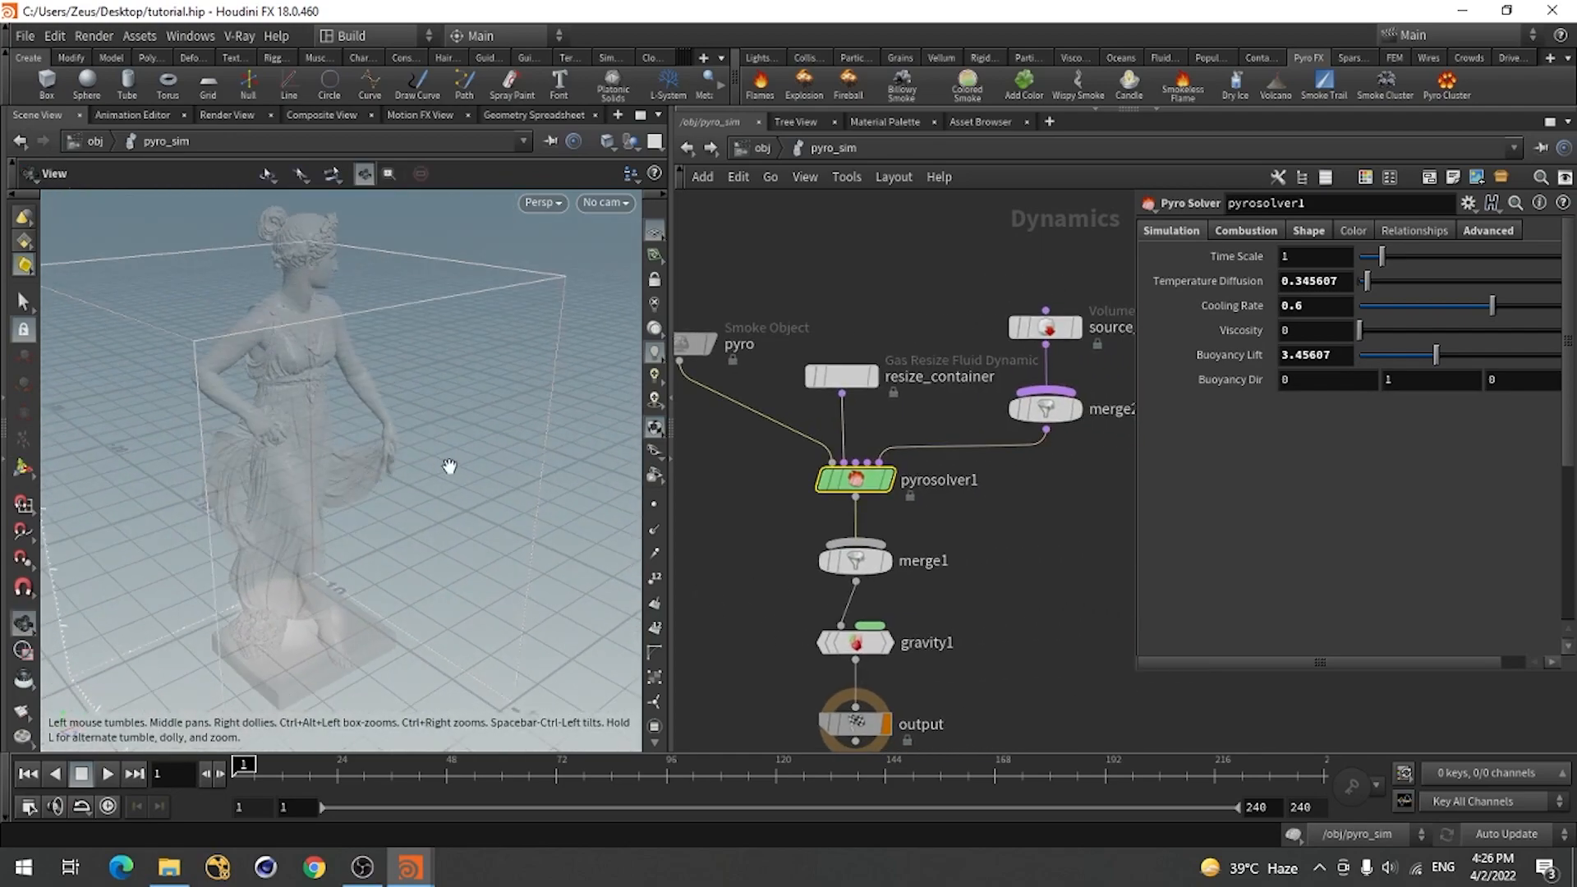
{"action": "right_click_drag", "start_coordinate": [443, 468], "coordinate": [342, 528], "text": "alt"}
{"action": "middle_click_drag", "start_coordinate": [342, 528], "coordinate": [259, 500], "text": "alt"}
{"action": "left_click_drag", "start_coordinate": [229, 520], "coordinate": [197, 495], "text": "alt"}
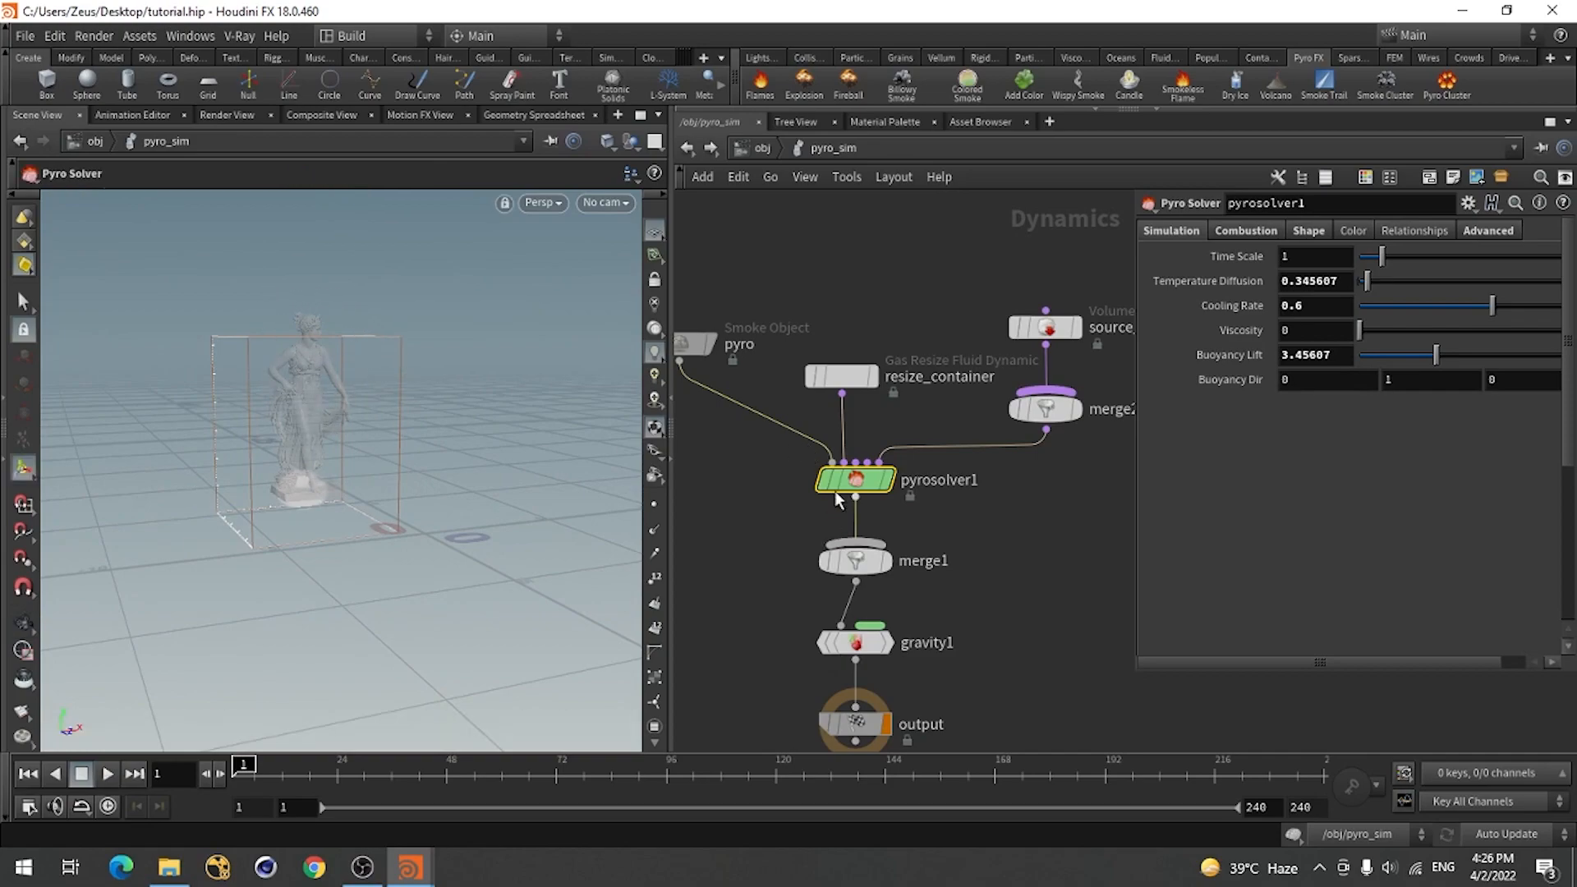
{"action": "scroll", "coordinate": [988, 574], "scroll_direction": "down", "scroll_amount": 1}
{"action": "scroll", "coordinate": [880, 490], "scroll_direction": "up", "scroll_amount": 2}
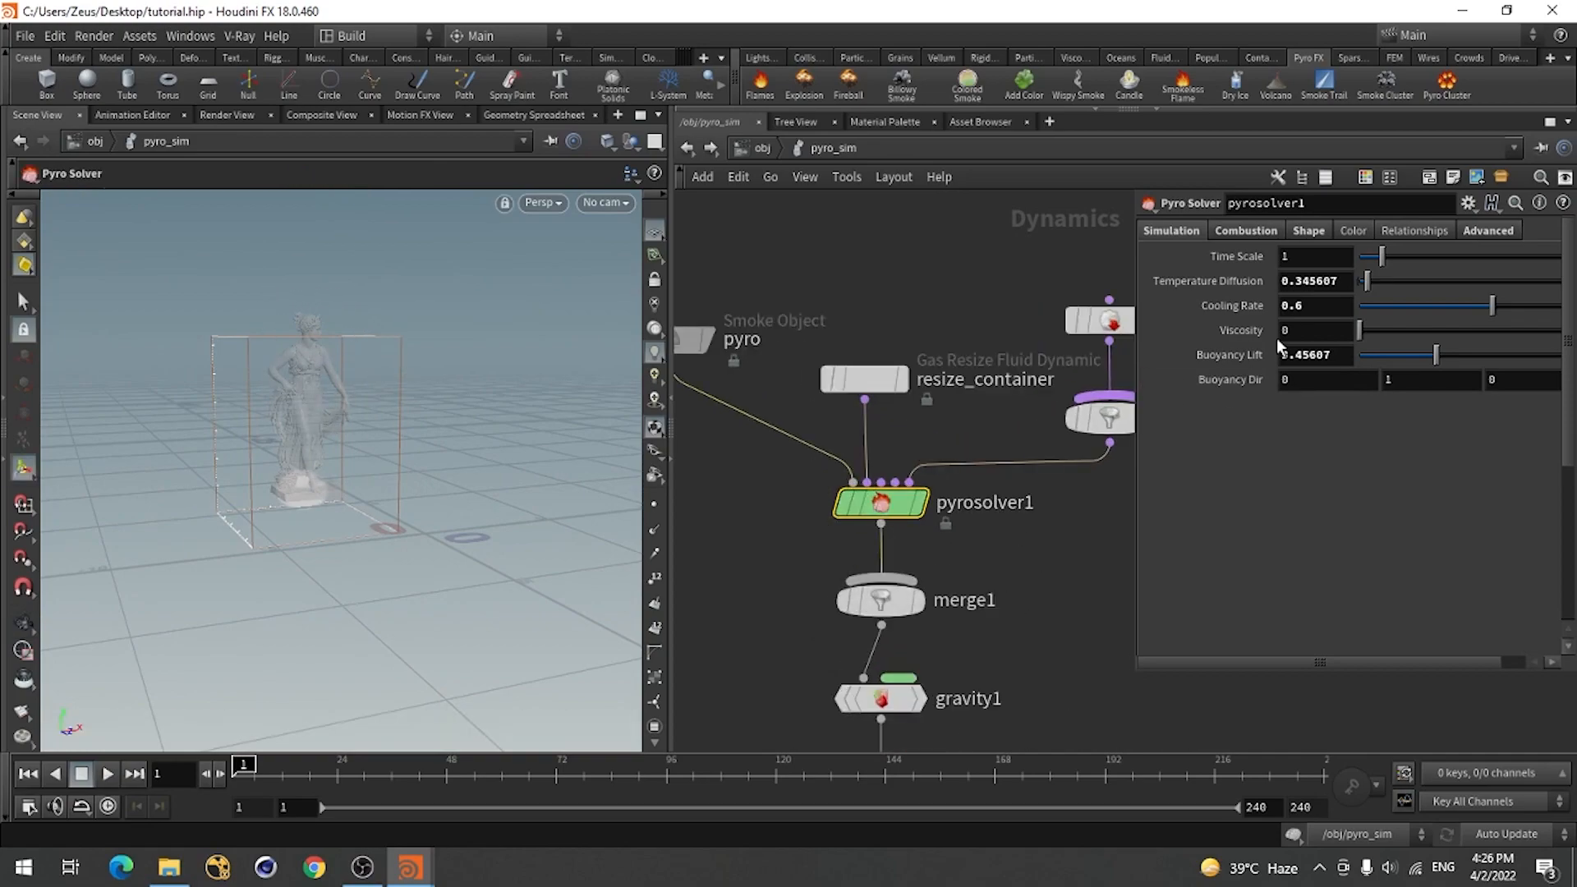
Raise the top of the pyro smoke object's container above the statue's head, making the container about 10.18 tall.
{"action": "left_click", "coordinate": [850, 378]}
{"action": "middle_click_drag", "start_coordinate": [740, 530], "coordinate": [824, 657]}
{"action": "left_click", "coordinate": [752, 476]}
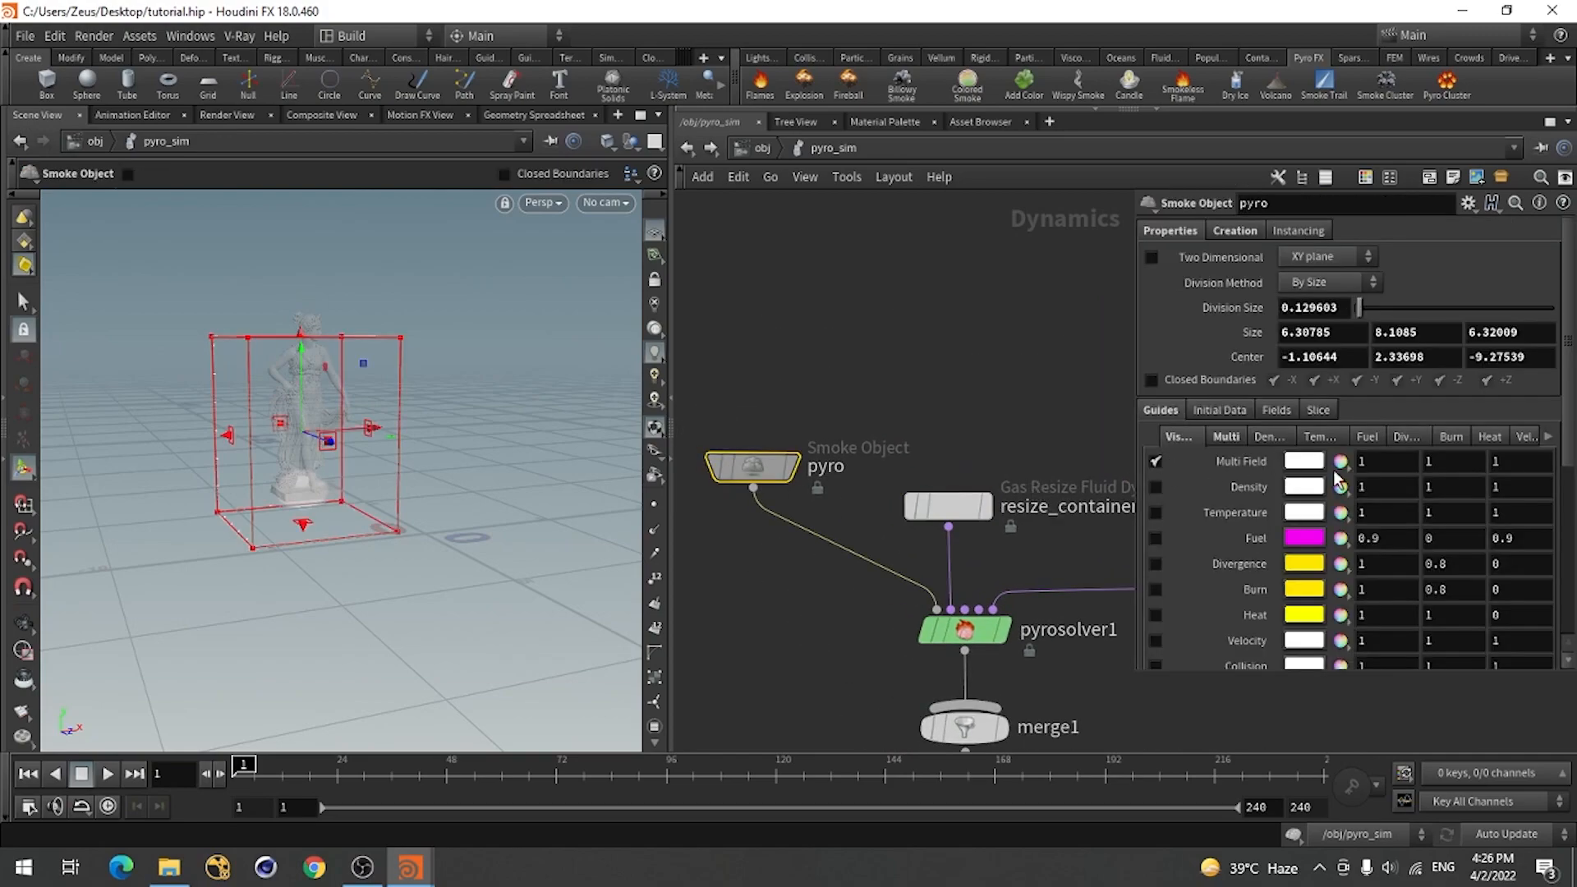
{"action": "key", "text": "Escape"}
{"action": "left_click_drag", "start_coordinate": [344, 520], "coordinate": [263, 485]}
{"action": "key", "text": "Return"}
{"action": "left_click_drag", "start_coordinate": [278, 297], "coordinate": [279, 242]}
{"action": "key", "text": "Escape"}
{"action": "left_click_drag", "start_coordinate": [363, 544], "coordinate": [335, 603]}
{"action": "key", "text": "Return"}
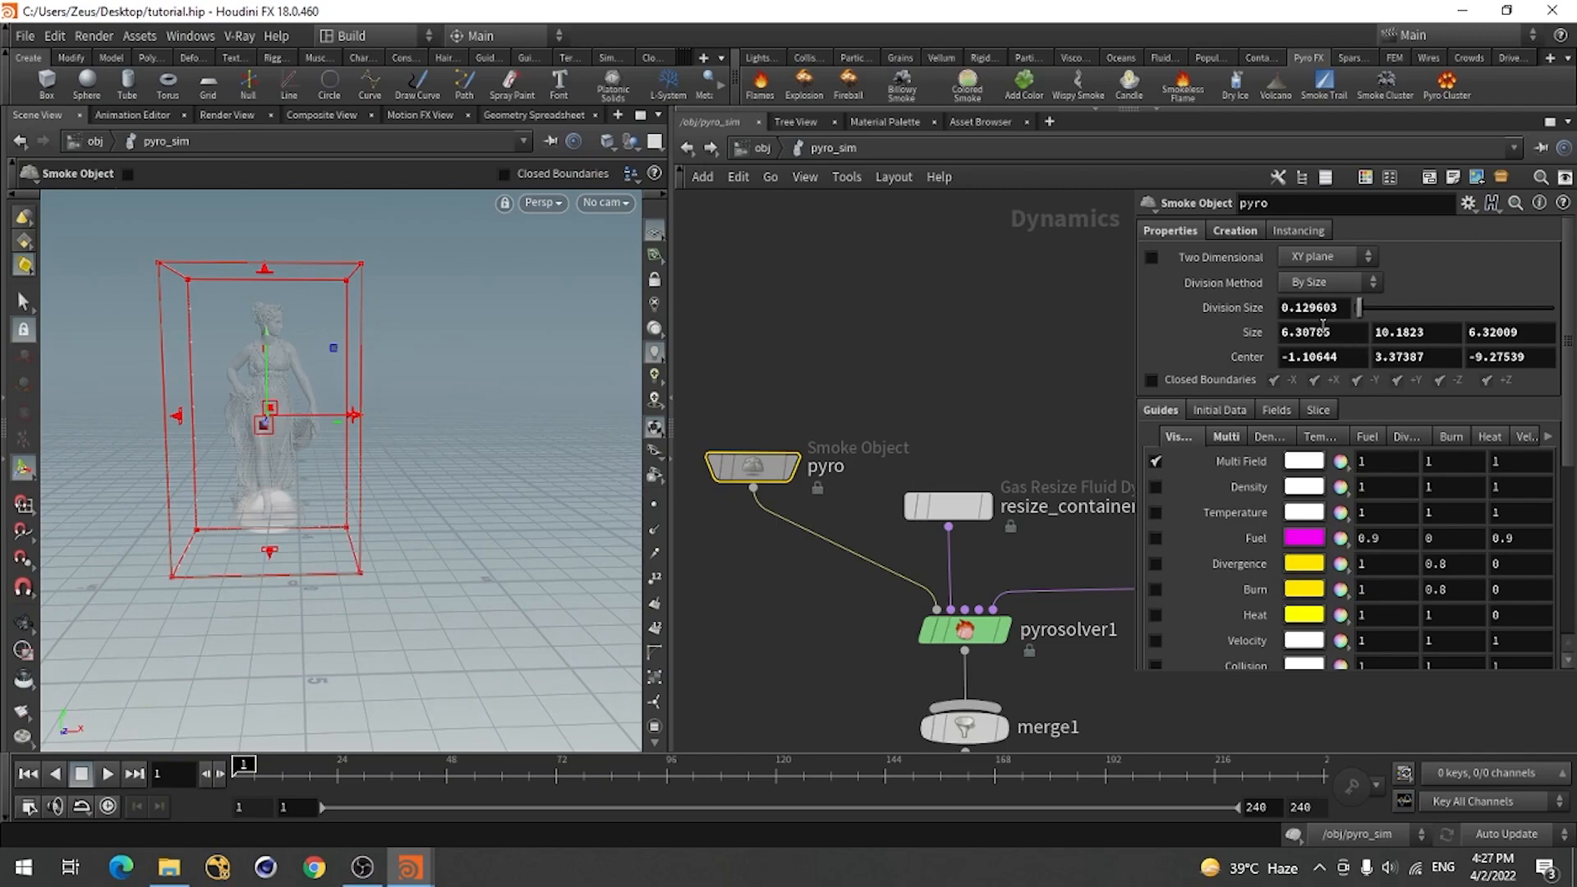
Set the pyro smoke object's Division Size to 0.05 and save the scene.
{"action": "left_click_drag", "start_coordinate": [1297, 308], "coordinate": [1424, 320]}
{"action": "type", "text": "05"}
{"action": "key", "text": "Return"}
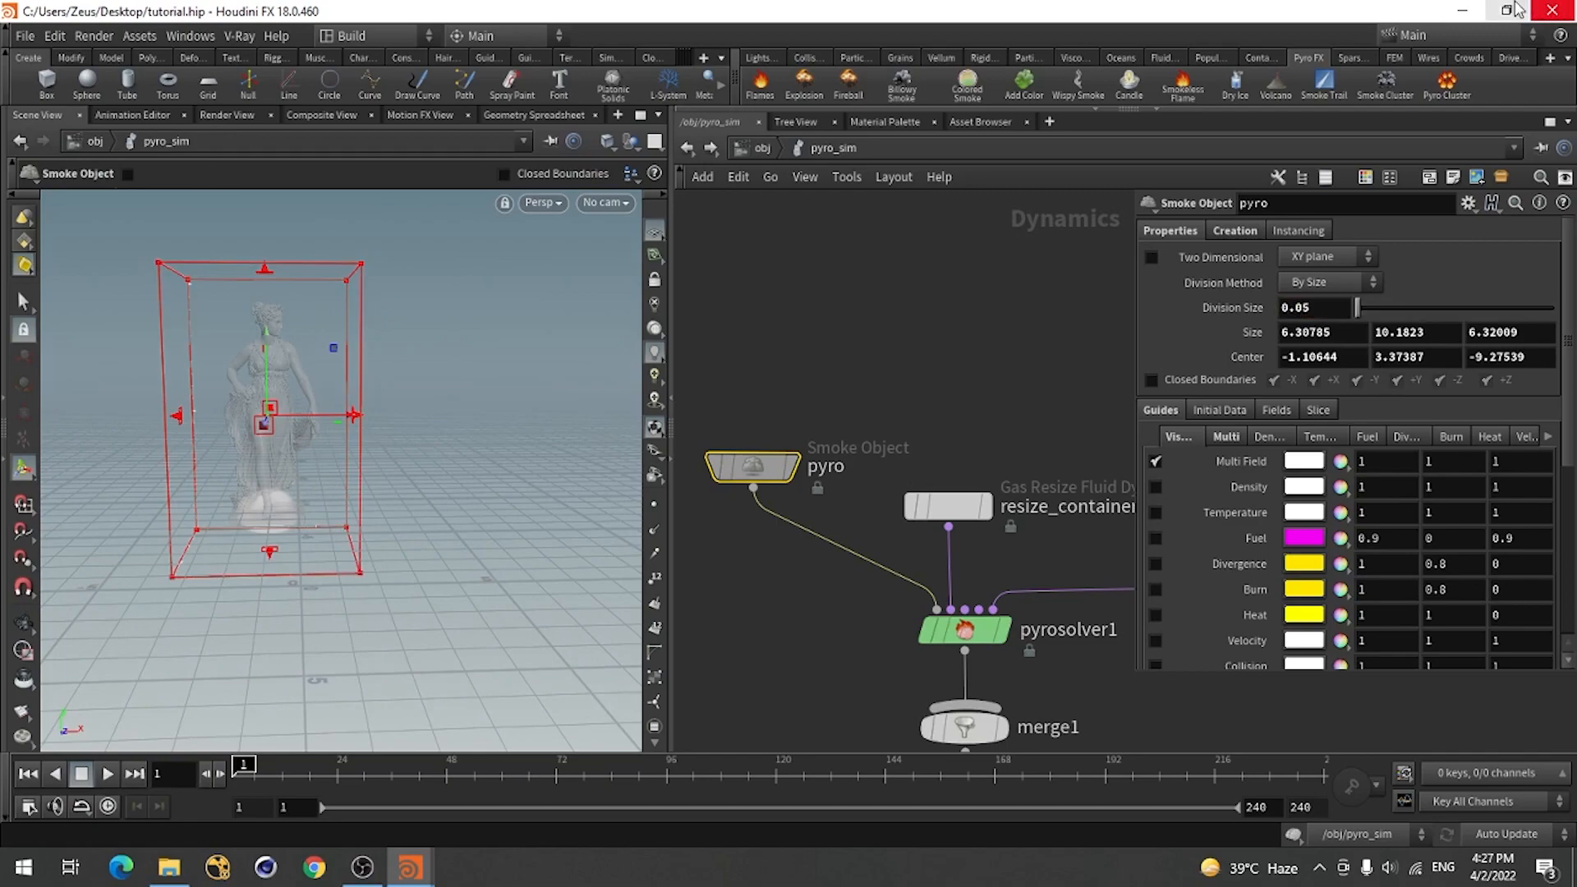
{"action": "left_click", "coordinate": [769, 647]}
{"action": "middle_click_drag", "start_coordinate": [847, 396], "coordinate": [837, 360]}
{"action": "key", "text": "ctrl+s"}
Set pyrosolver1's Buoyancy Lift to 1 and its Turbulence to 0.5.
{"action": "scroll", "coordinate": [903, 394], "scroll_direction": "down", "scroll_amount": 3}
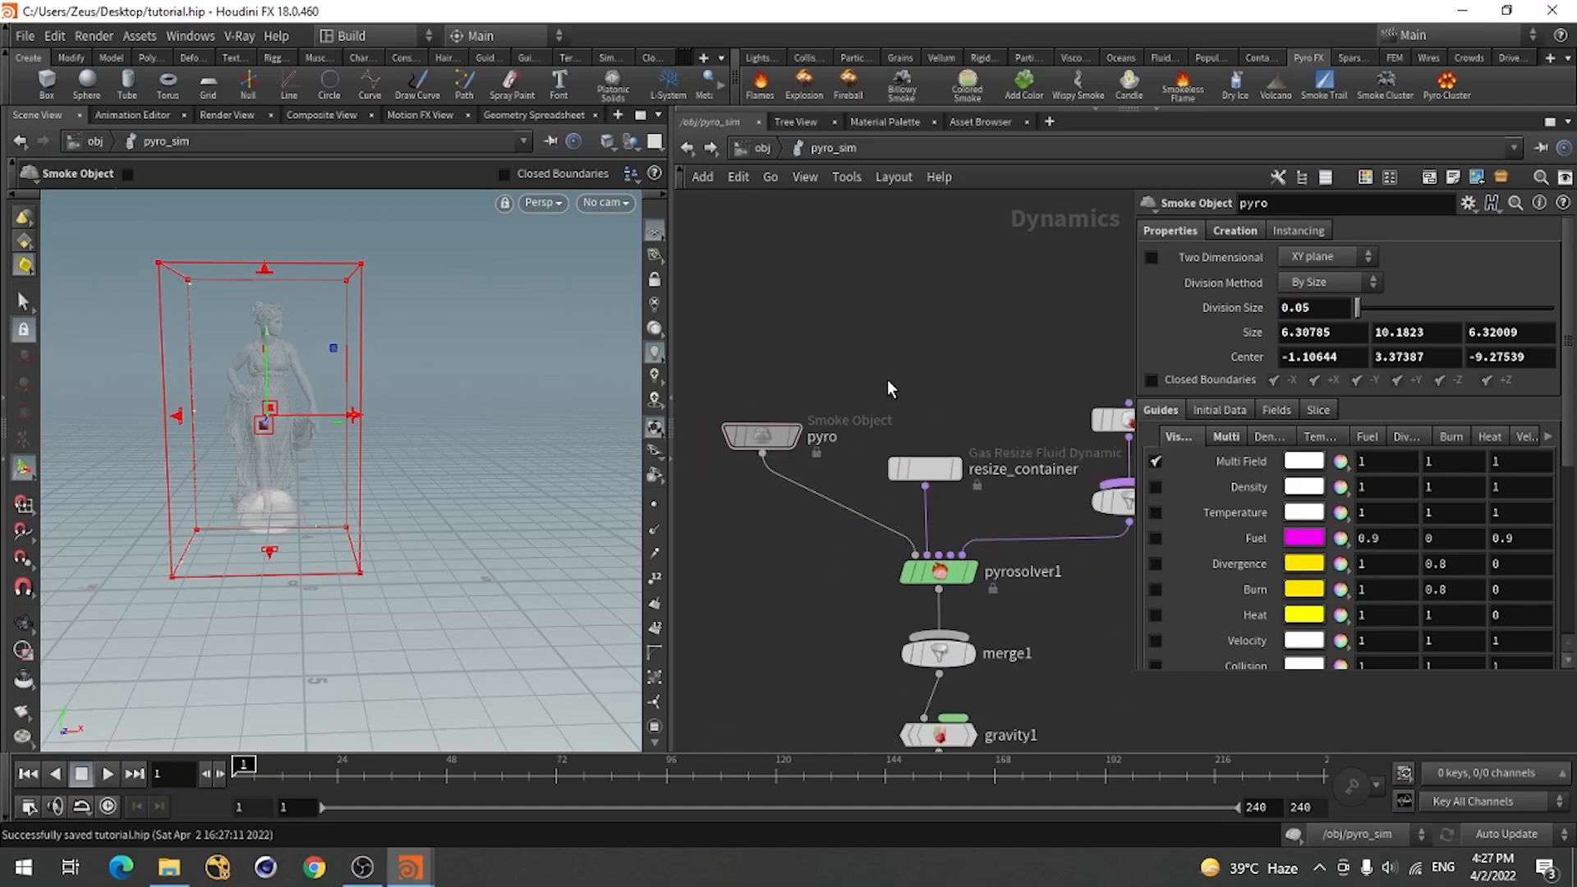
{"action": "scroll", "coordinate": [969, 552], "scroll_direction": "up", "scroll_amount": 6}
{"action": "scroll", "coordinate": [970, 552], "scroll_direction": "down", "scroll_amount": 3}
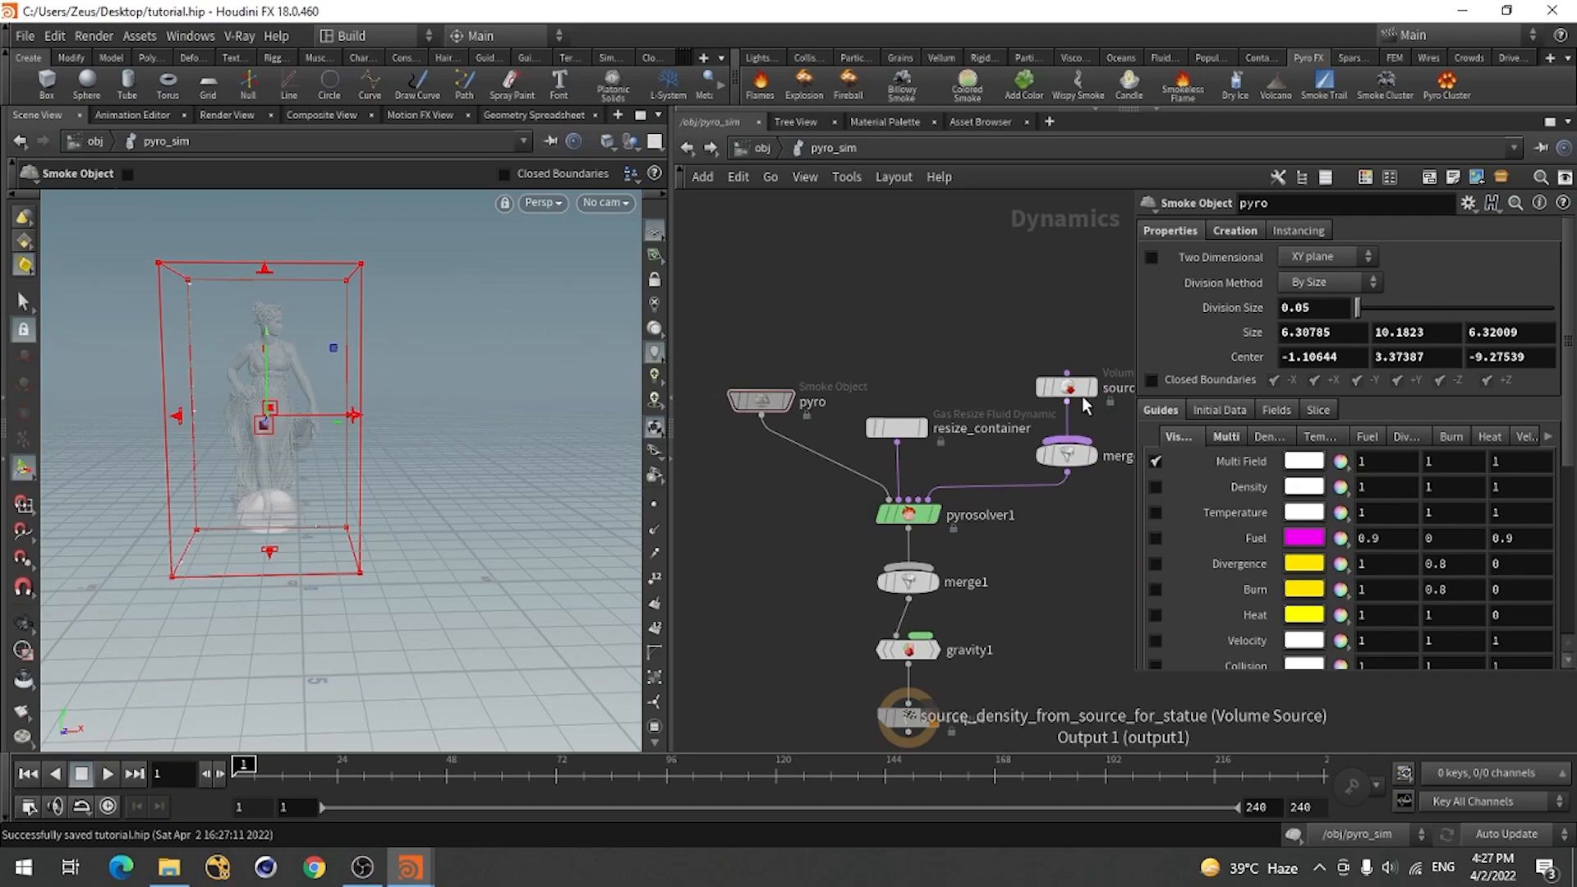
{"action": "left_click", "coordinate": [936, 514]}
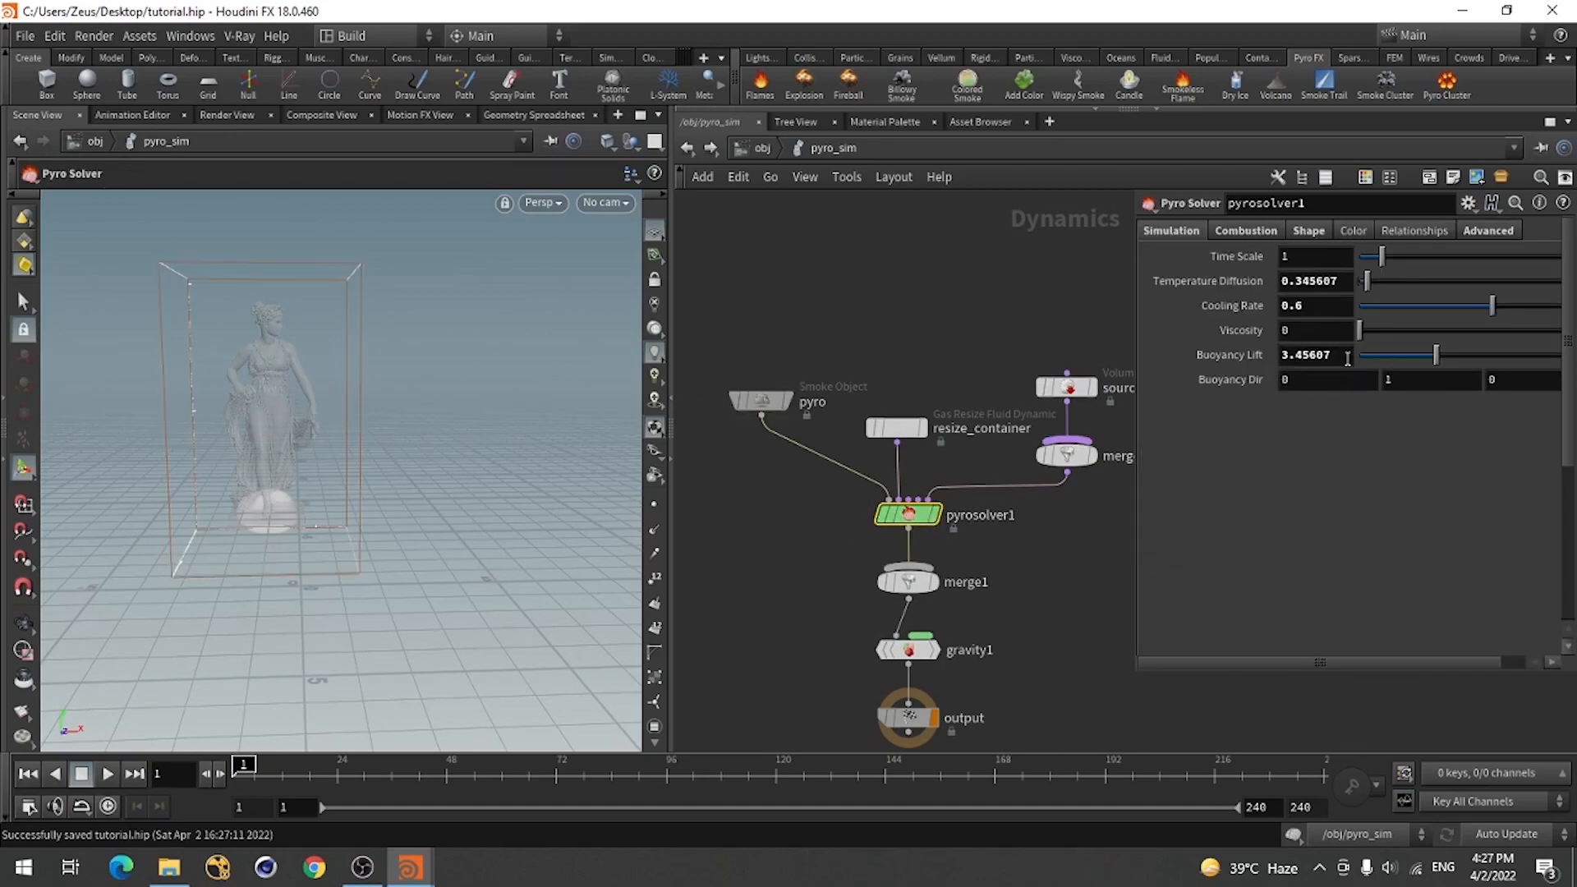
{"action": "left_click_drag", "start_coordinate": [1346, 358], "coordinate": [1174, 357]}
{"action": "type", "text": "1"}
{"action": "key", "text": "Return"}
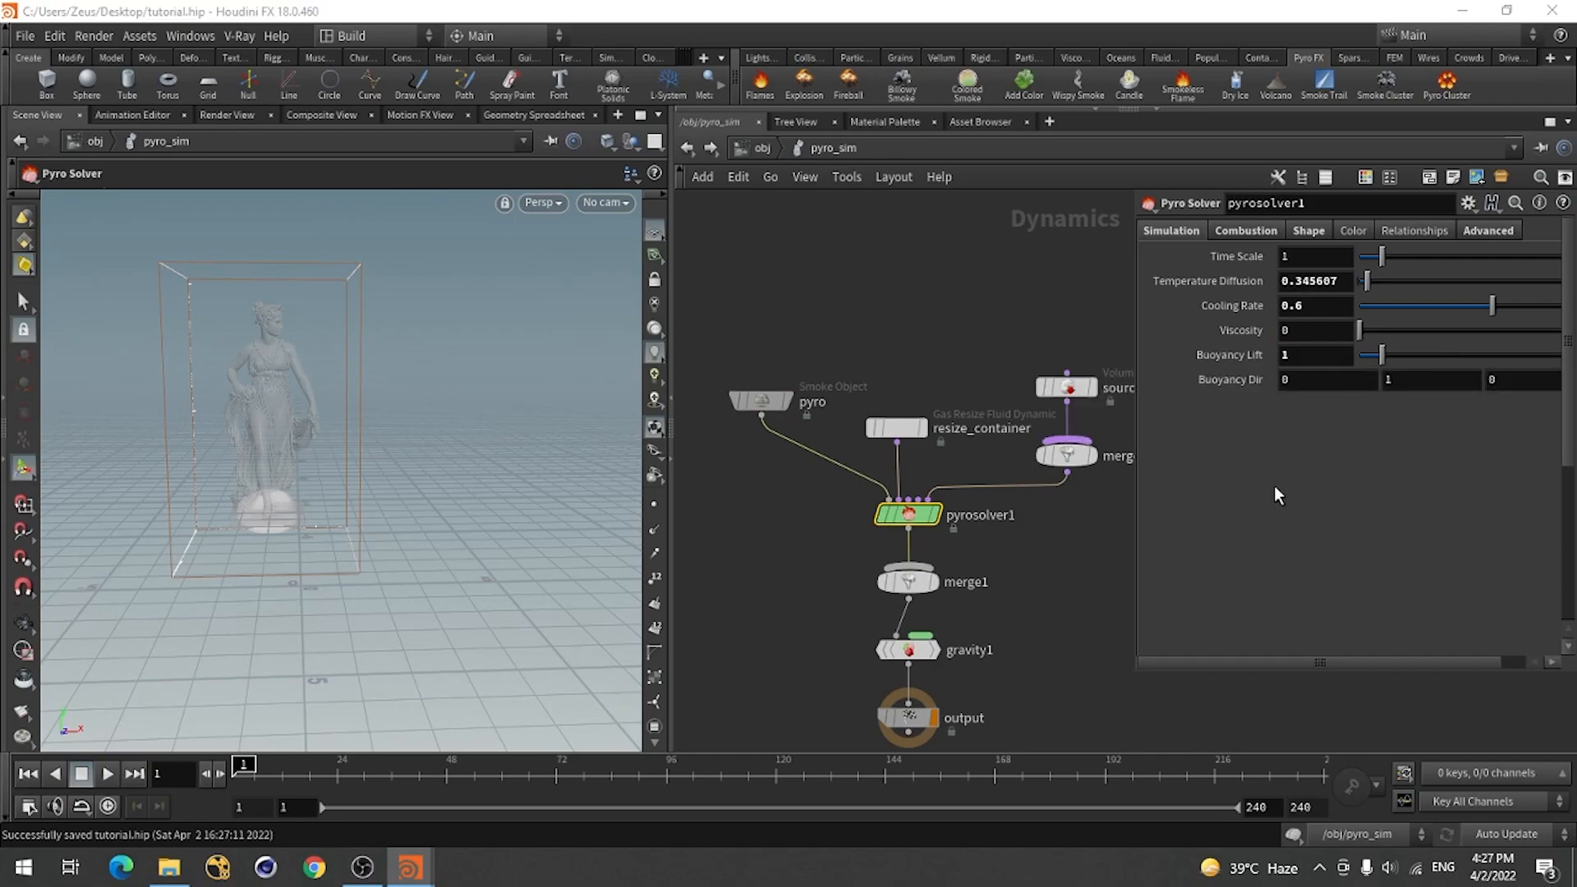
{"action": "left_click", "coordinate": [1255, 233]}
{"action": "left_click", "coordinate": [1308, 231]}
{"action": "left_click_drag", "start_coordinate": [1324, 361], "coordinate": [1209, 360]}
{"action": "type", "text": ".5"}
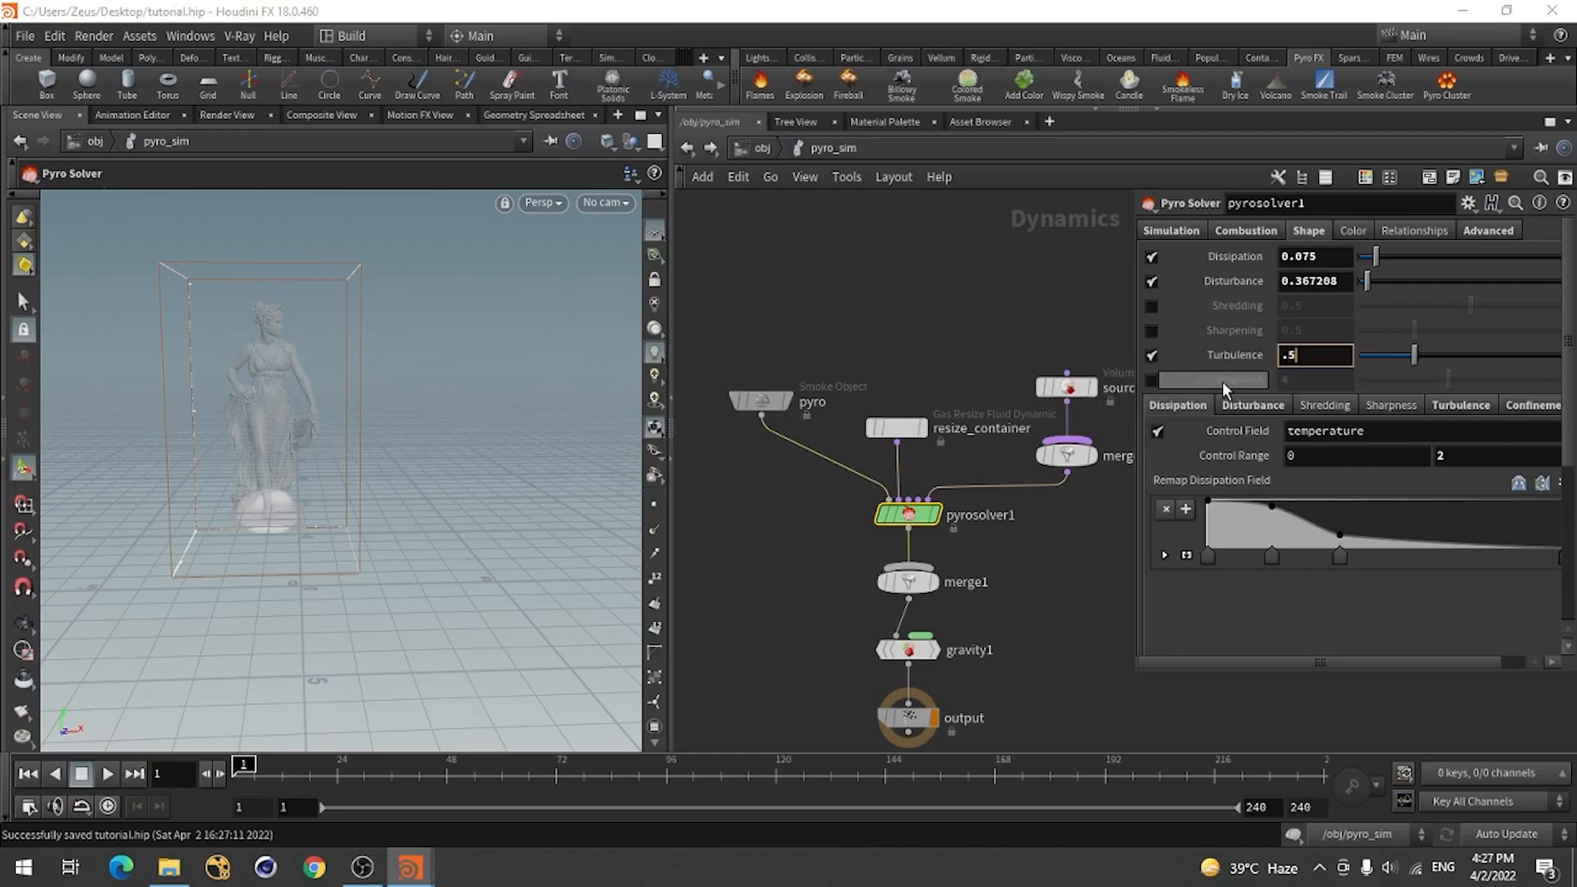
Set pyrosolver1's Min Substeps and Max Substeps to 2.
{"action": "left_click", "coordinate": [1487, 231]}
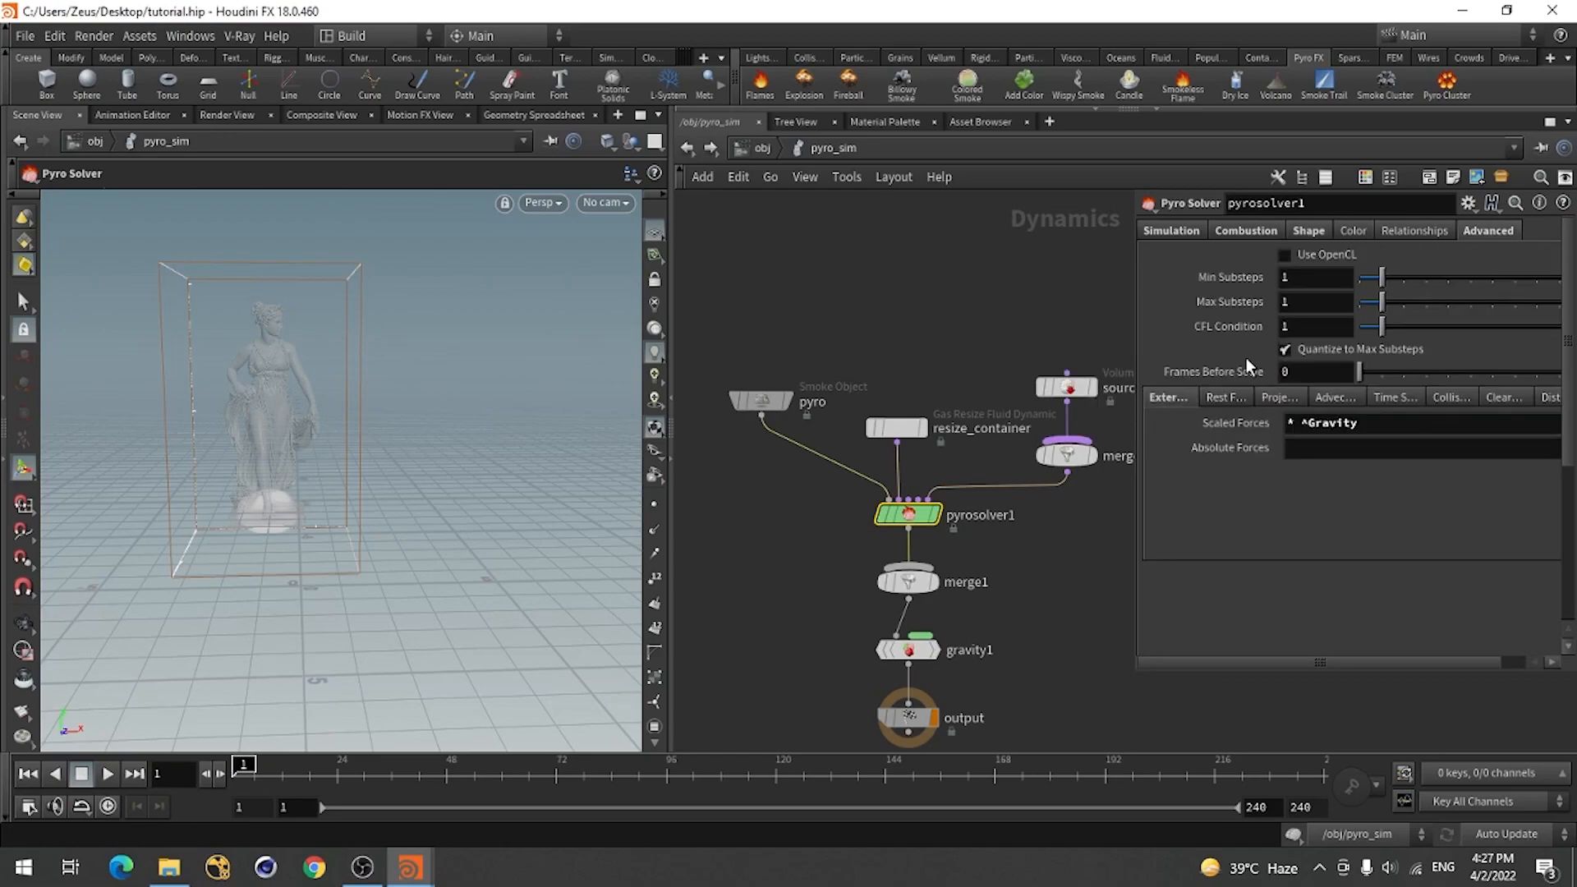
{"action": "left_click_drag", "start_coordinate": [1301, 280], "coordinate": [1230, 295]}
{"action": "type", "text": "22"}
{"action": "key", "text": "Return"}
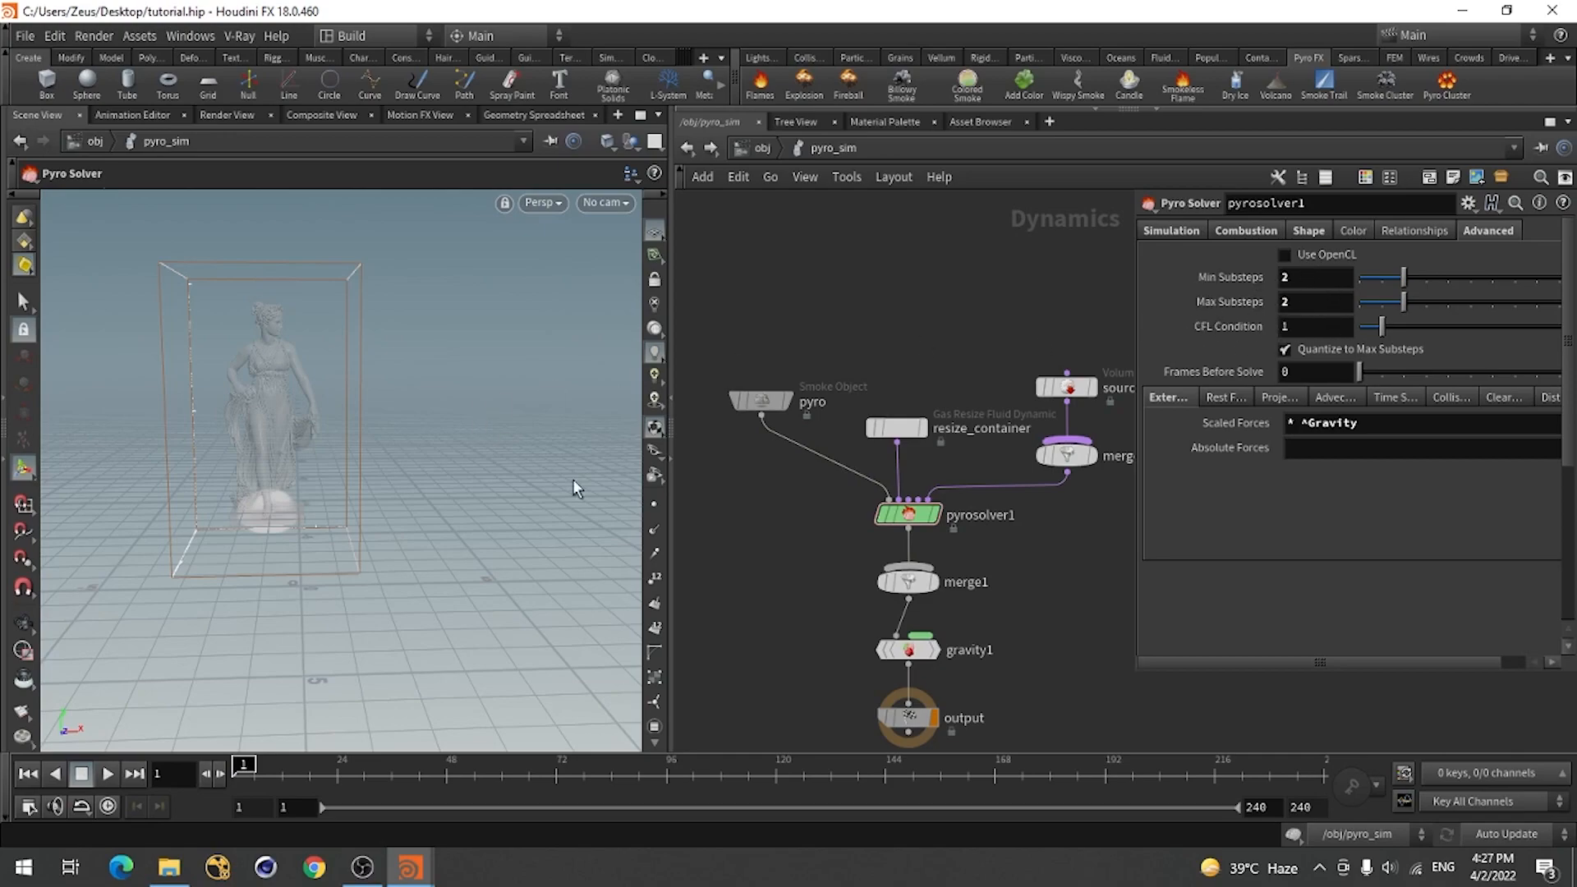
Play the smoke simulation, examine the smoke around the statue's base up close, and rewind to frame 1.
{"action": "left_click", "coordinate": [105, 773]}
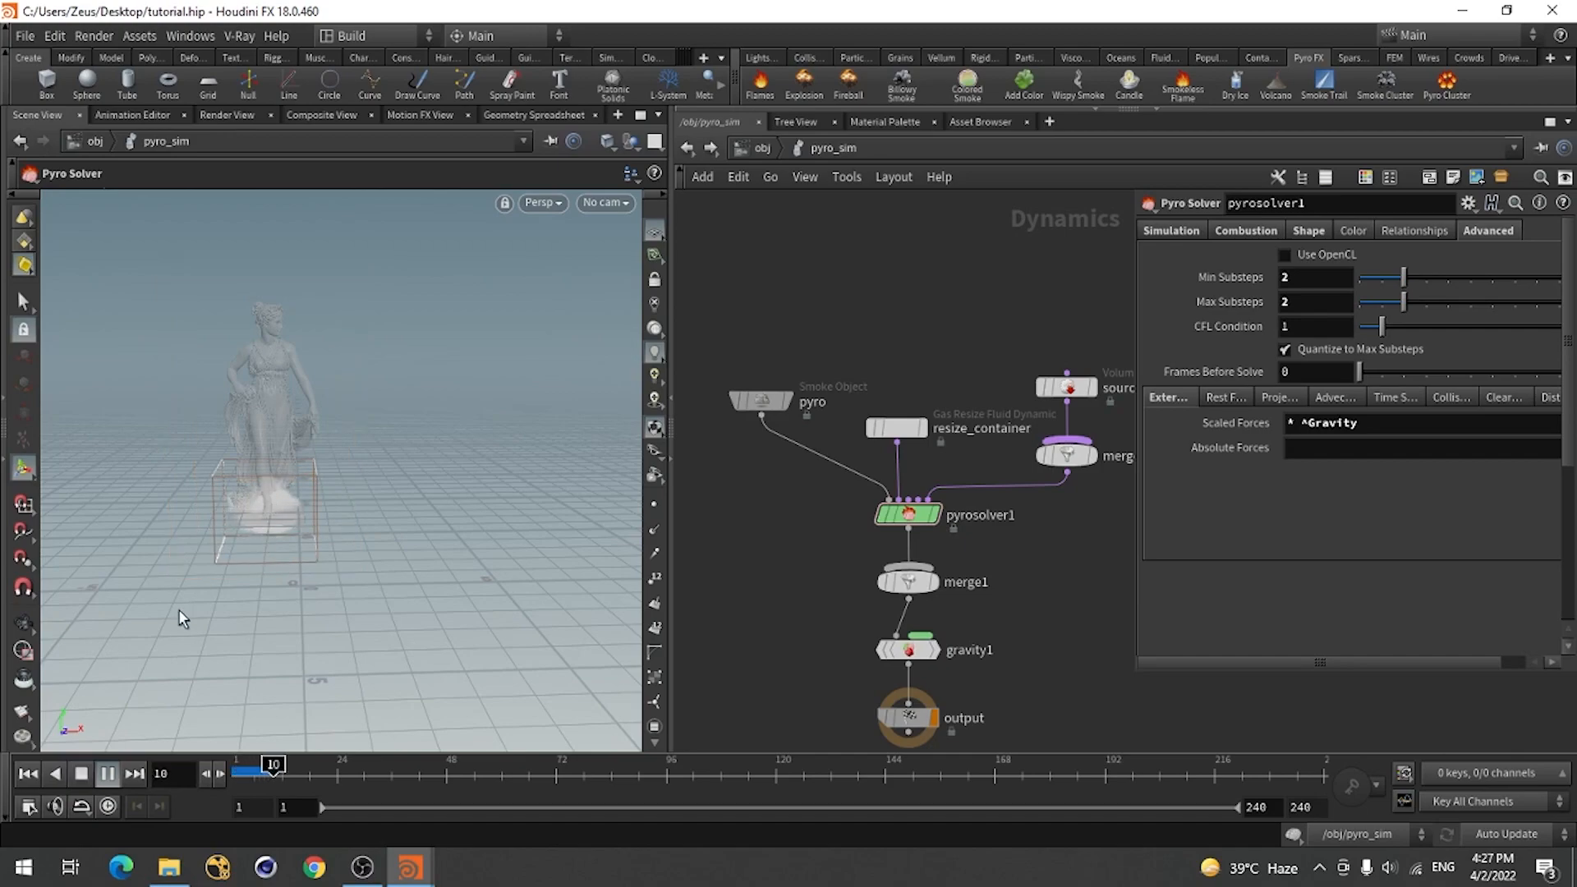
{"action": "key", "text": "Escape"}
{"action": "right_click_drag", "start_coordinate": [210, 582], "coordinate": [285, 584]}
{"action": "middle_click_drag", "start_coordinate": [313, 557], "coordinate": [302, 692]}
{"action": "right_click_drag", "start_coordinate": [306, 662], "coordinate": [402, 634]}
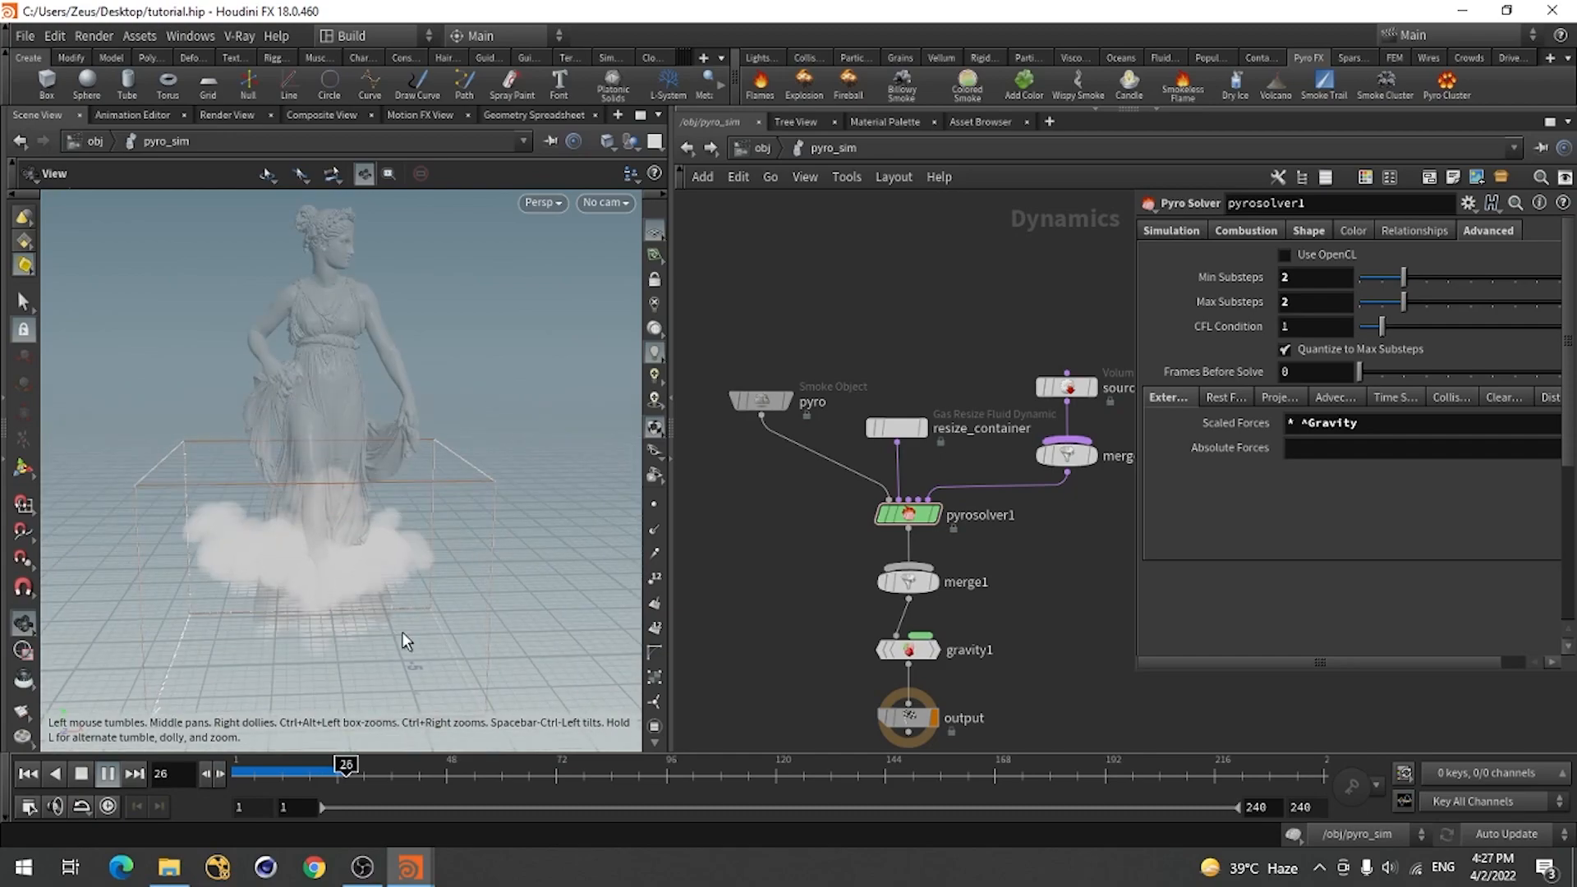
{"action": "key", "text": "Return"}
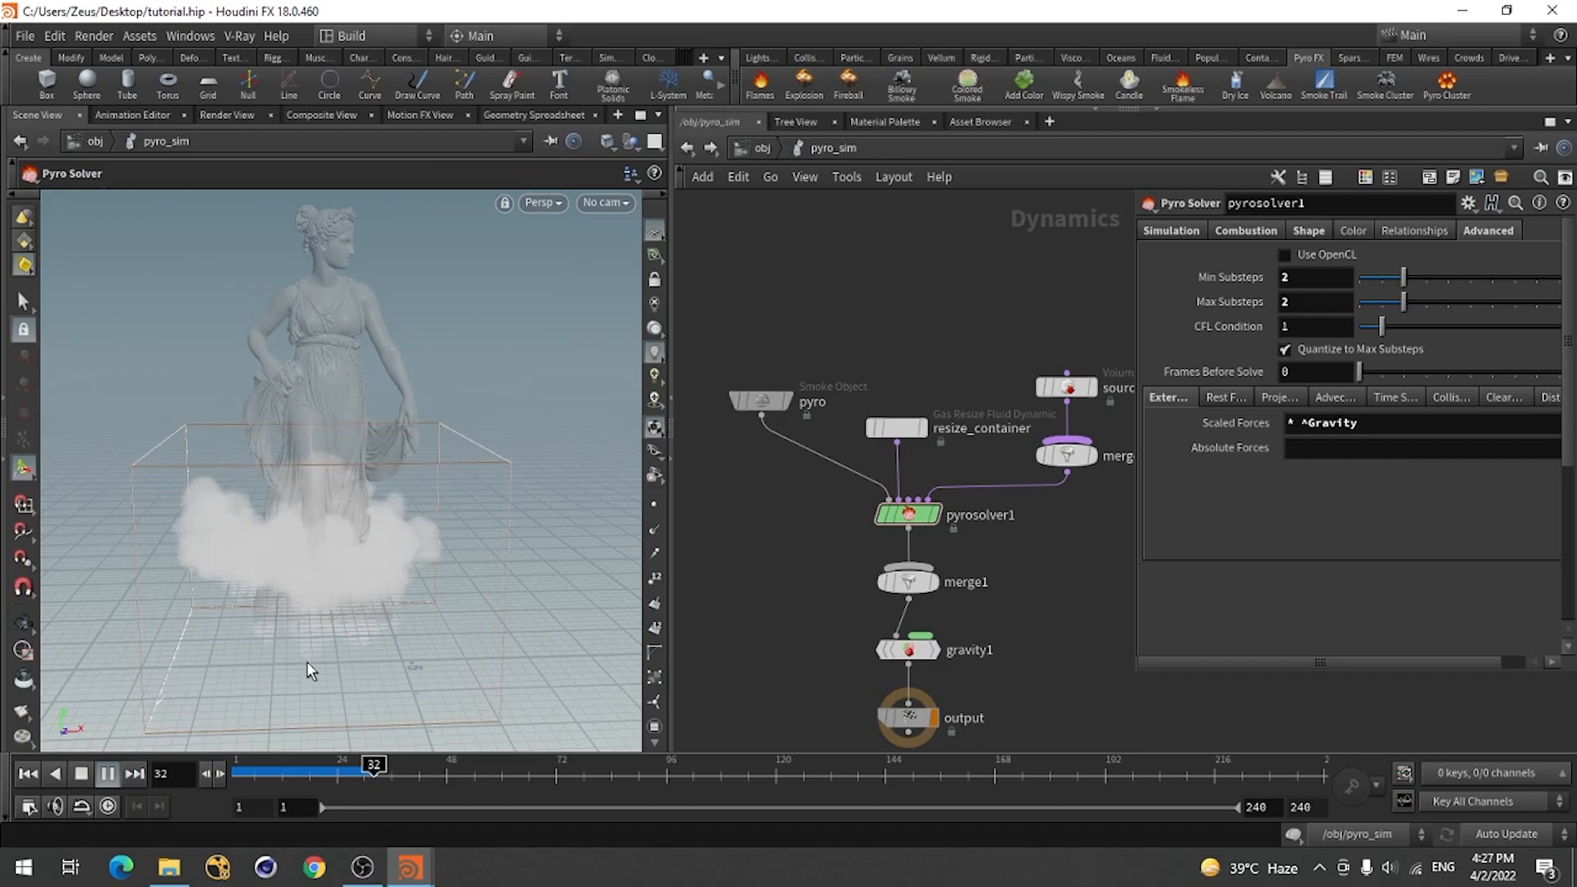
{"action": "left_click", "coordinate": [80, 774]}
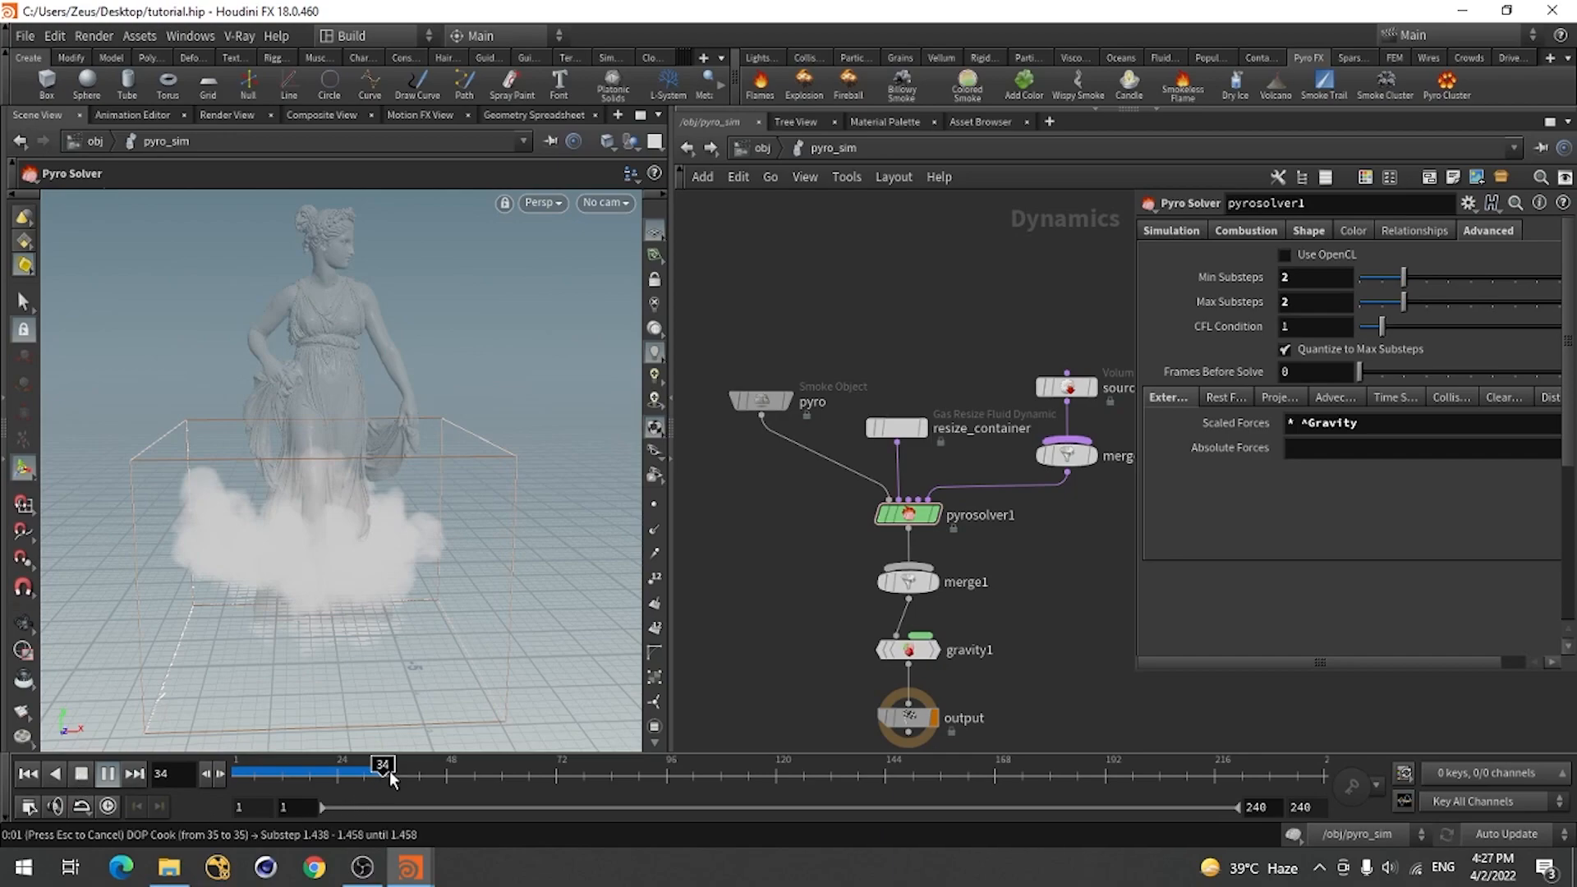
{"action": "left_click_drag", "start_coordinate": [396, 764], "coordinate": [301, 775]}
{"action": "left_click", "coordinate": [29, 774]}
Go up to object level, auto-arrange the nodes and open the Statue object's network.
{"action": "key", "text": "u"}
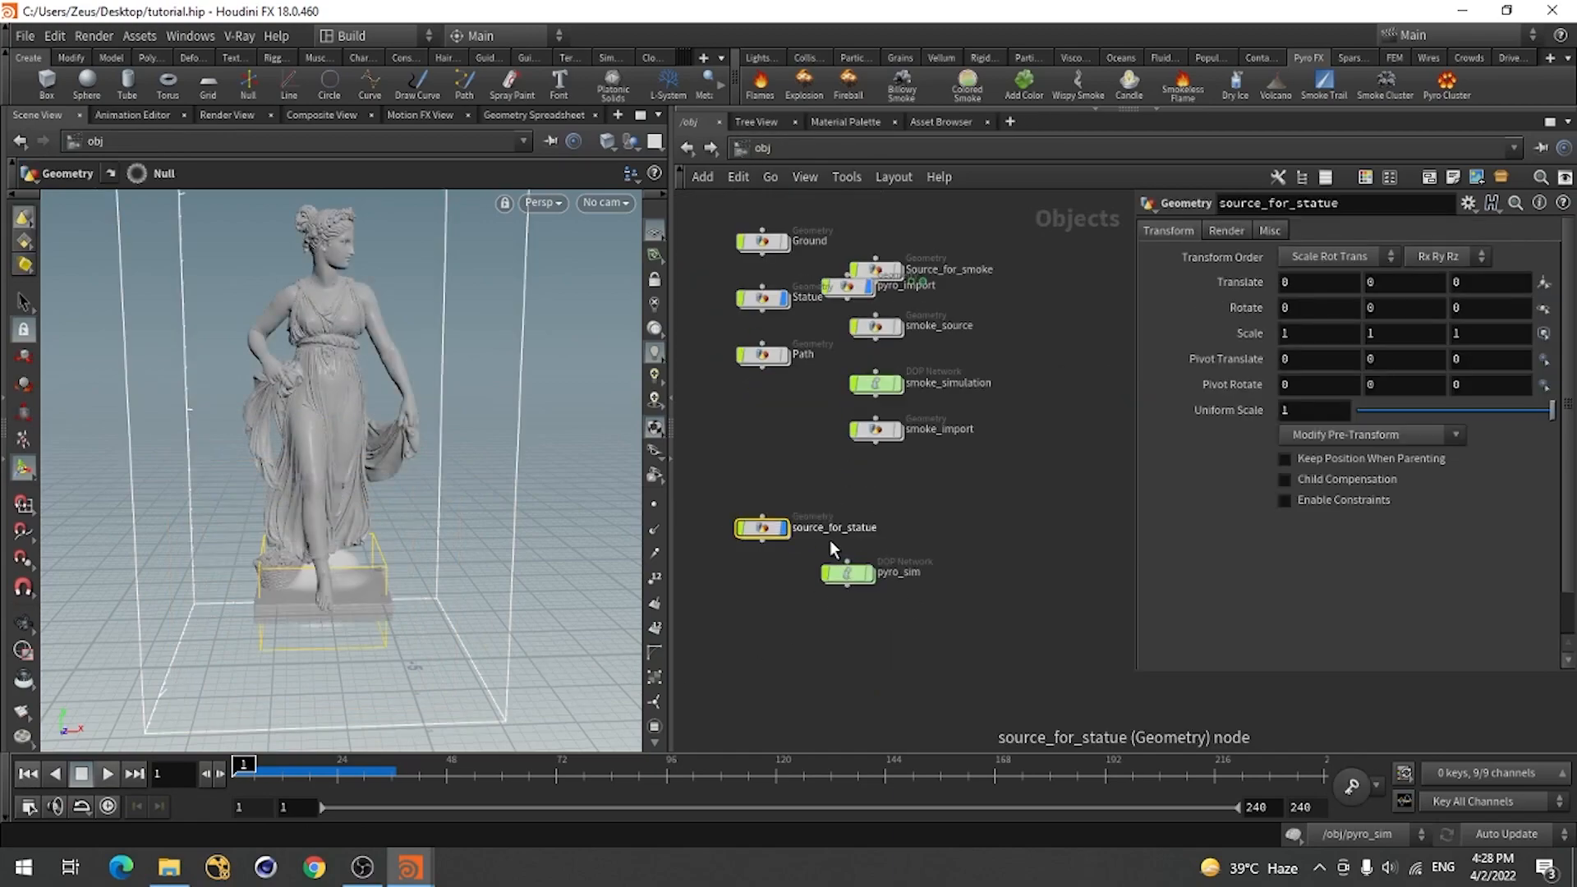
{"action": "key", "text": "l"}
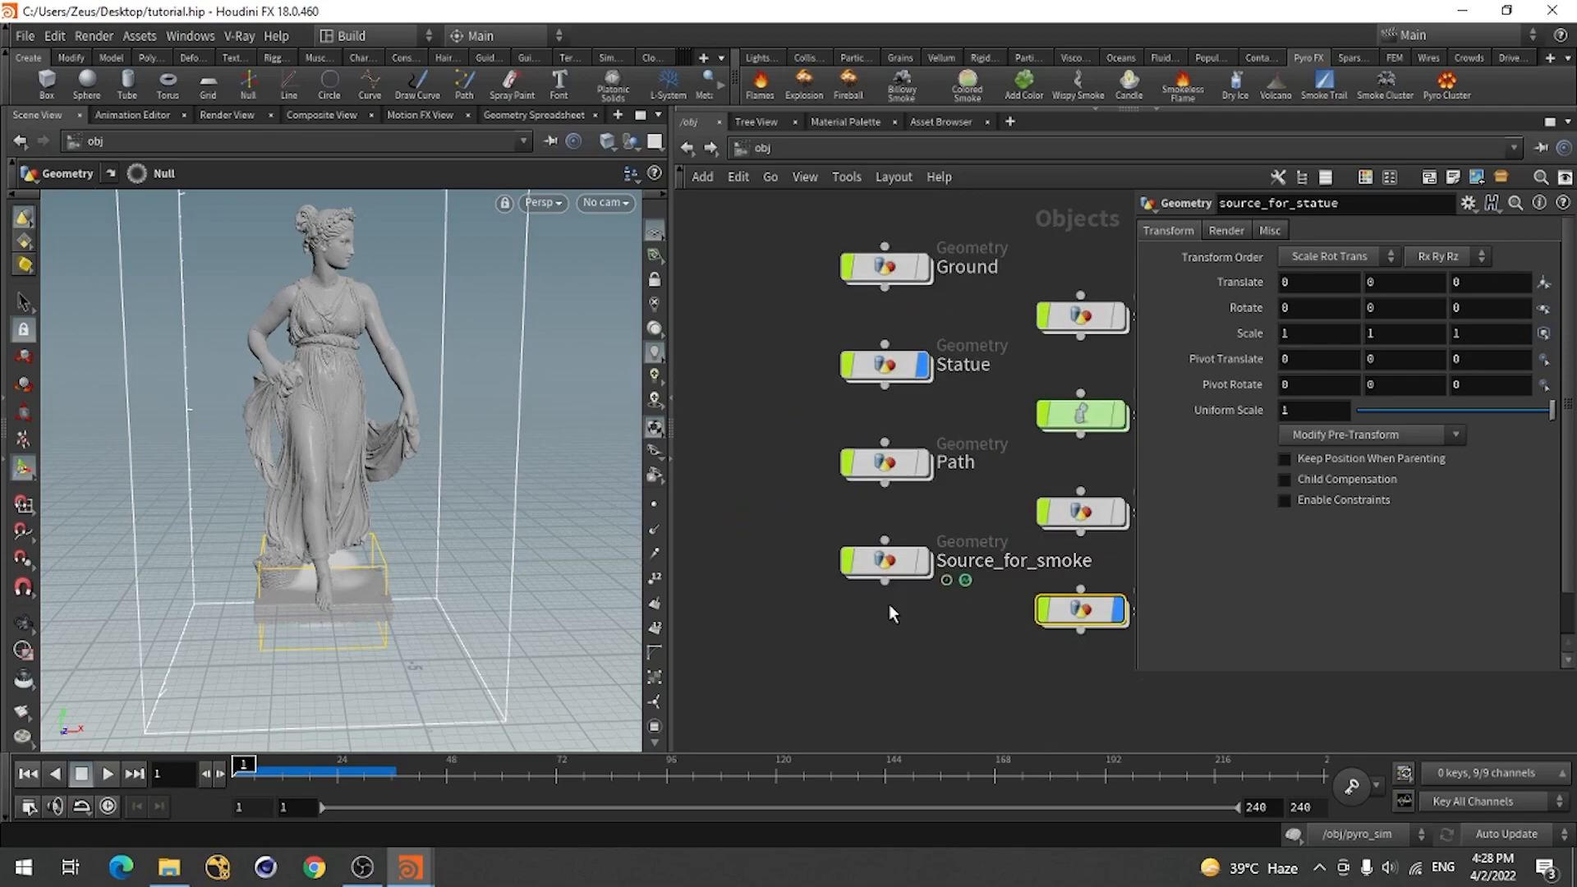
{"action": "double_click", "coordinate": [884, 365]}
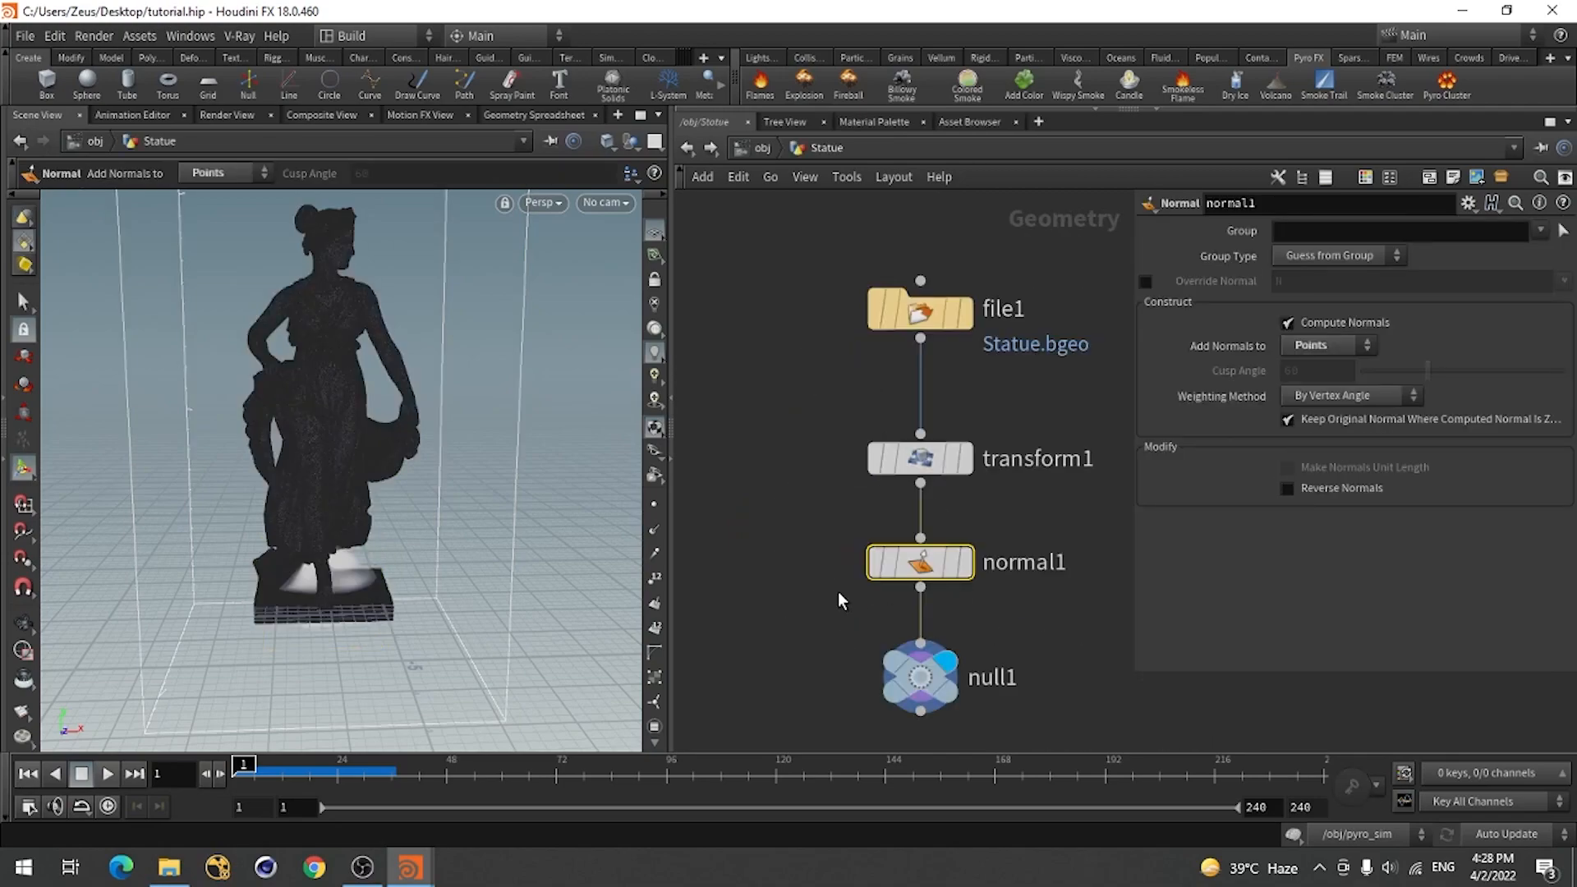
{"action": "middle_click_drag", "start_coordinate": [937, 704], "coordinate": [820, 618]}
{"action": "scroll", "coordinate": [850, 549], "scroll_direction": "down", "scroll_amount": 3}
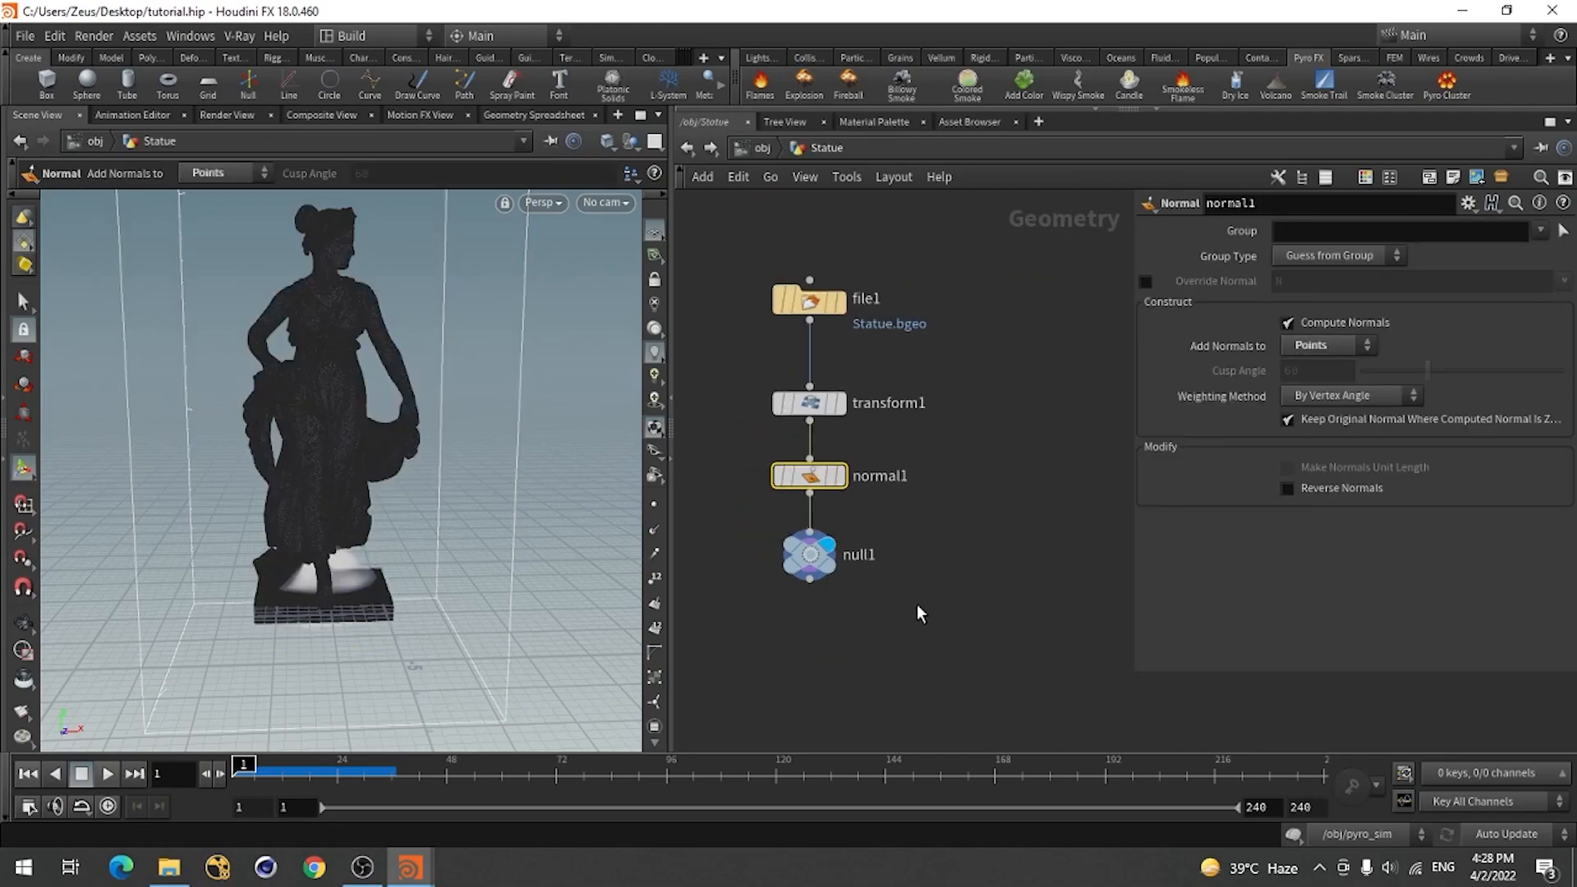
Disable the dynamics simulation, add a Collision Source node fed by null1, and set it as the displayed node.
{"action": "left_click", "coordinate": [1291, 836]}
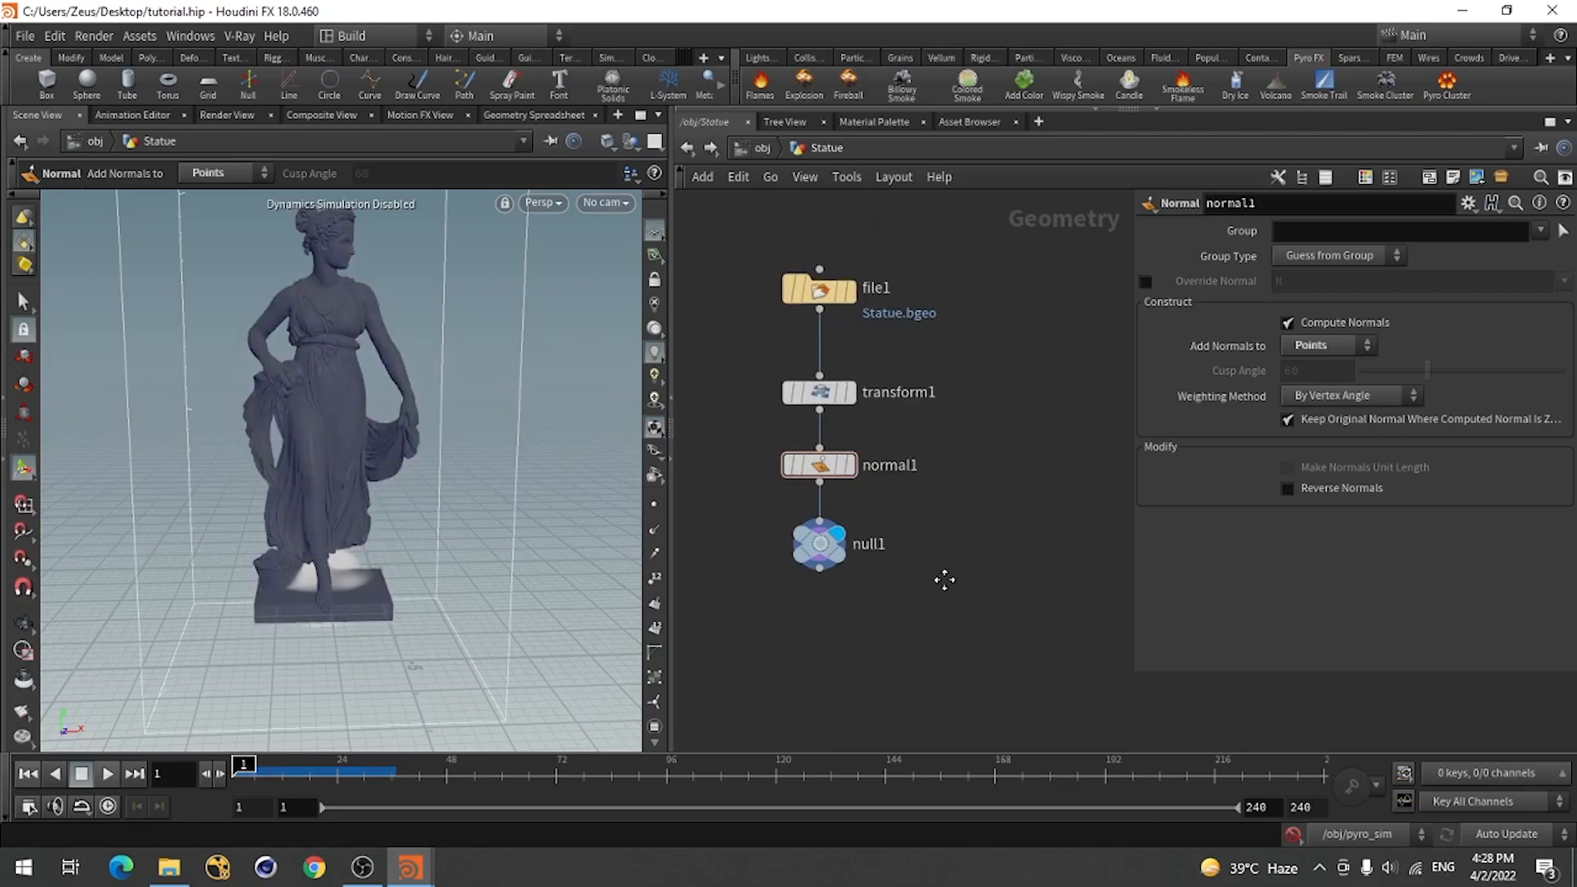
{"action": "key", "text": "Tab"}
{"action": "type", "text": "coll"}
{"action": "left_click", "coordinate": [1166, 58]}
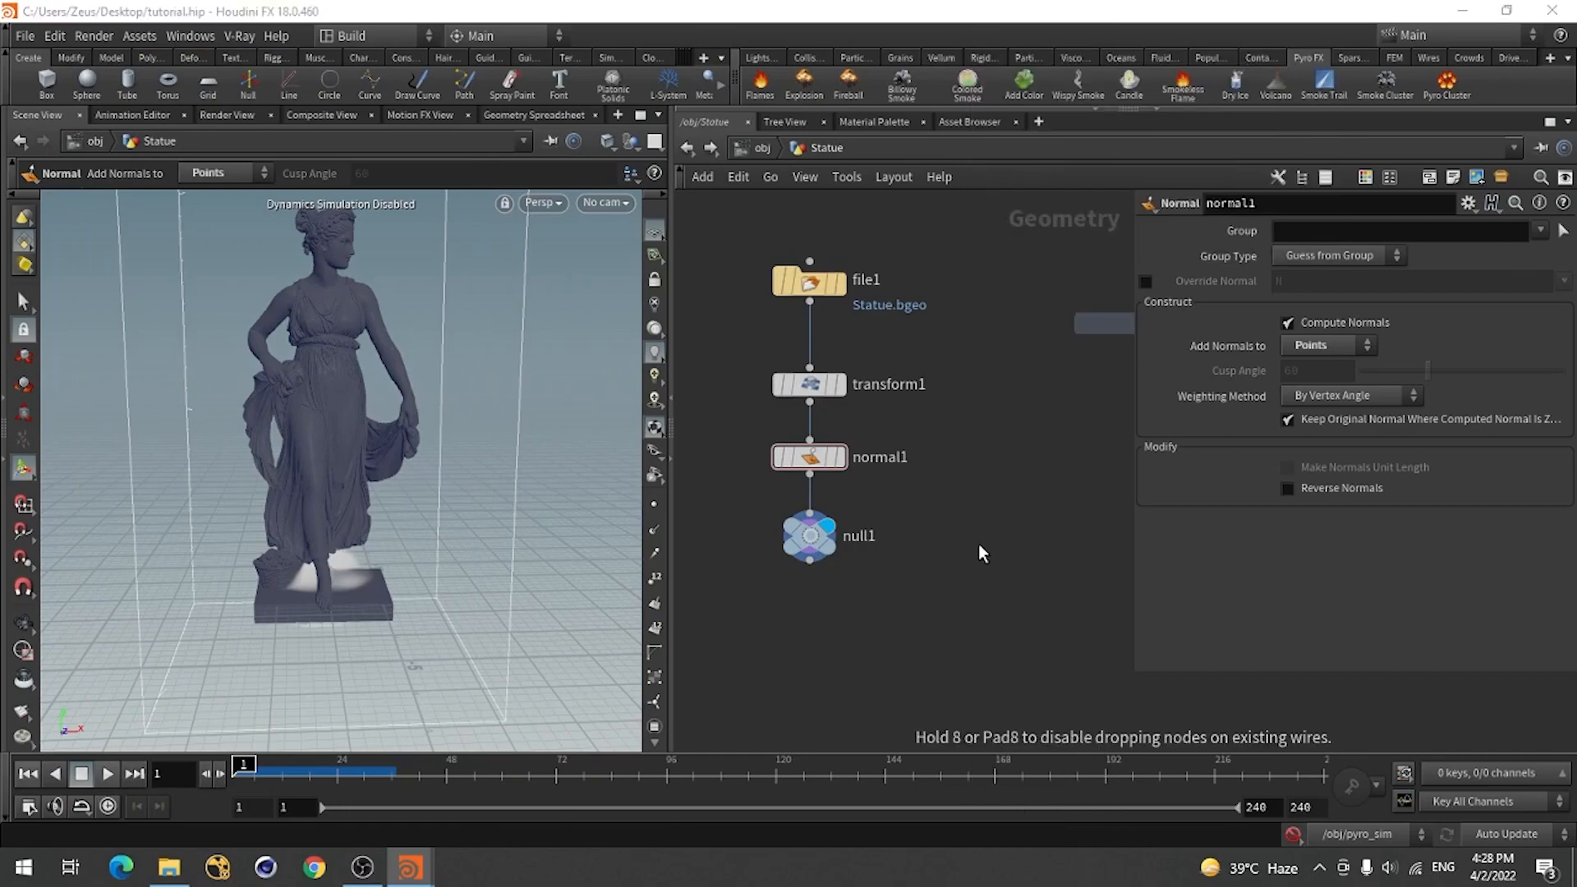
{"action": "left_click", "coordinate": [981, 646]}
{"action": "middle_click_drag", "start_coordinate": [948, 611], "coordinate": [866, 567]}
{"action": "left_click", "coordinate": [731, 508]}
{"action": "left_click", "coordinate": [917, 584]}
{"action": "left_click_drag", "start_coordinate": [918, 585], "coordinate": [967, 549]}
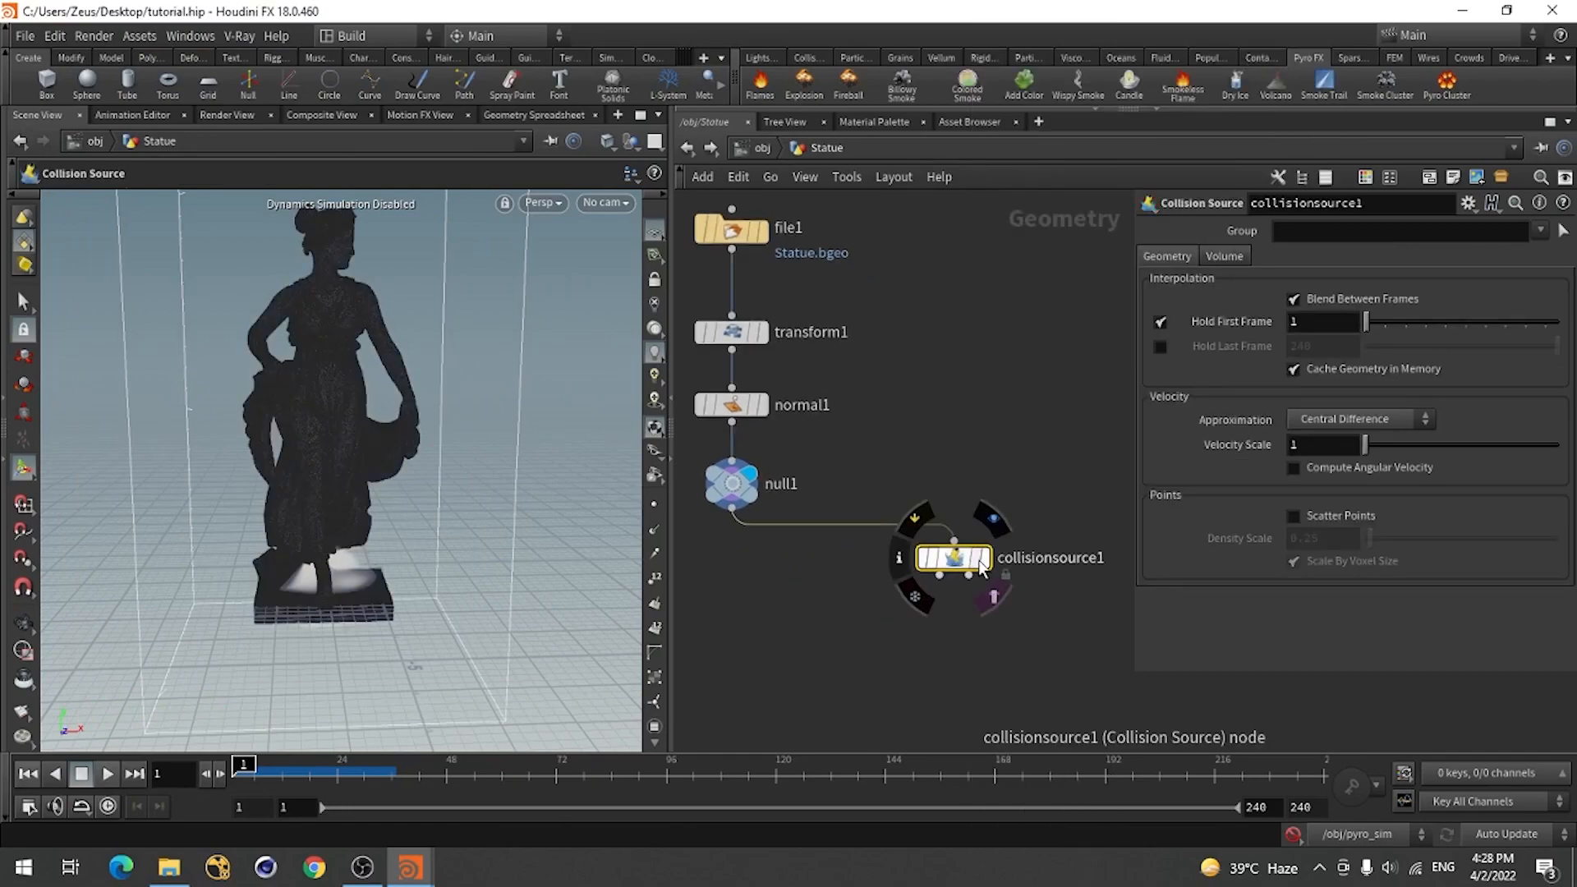
{"action": "left_click", "coordinate": [982, 557]}
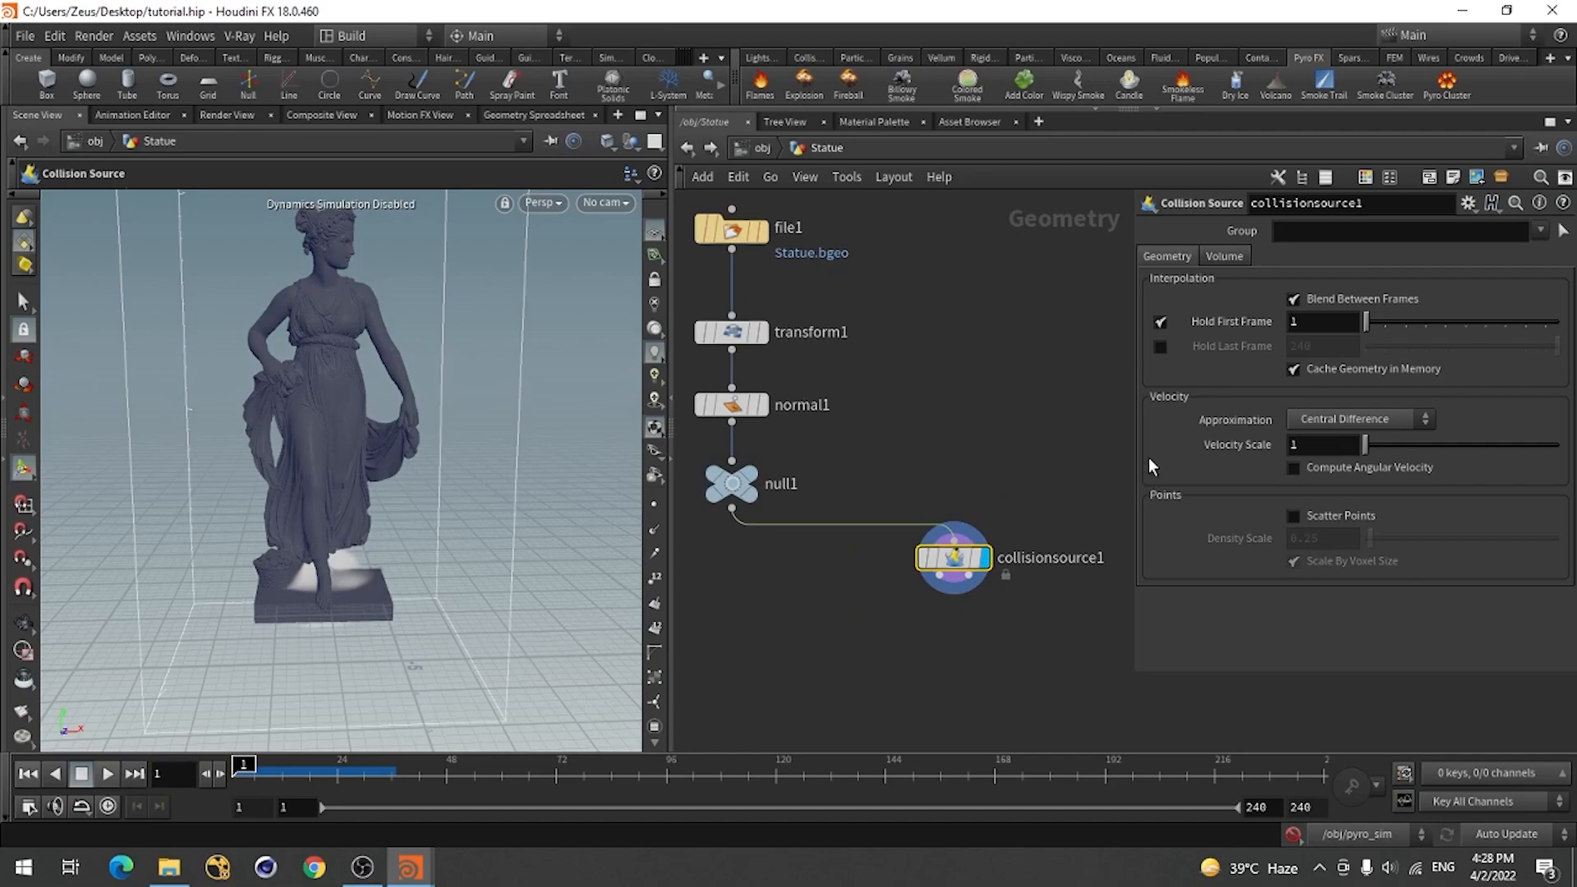
Set collisionsource1's volume Voxel Size to 0.02 and enable Fill Interior.
{"action": "left_click", "coordinate": [1225, 253]}
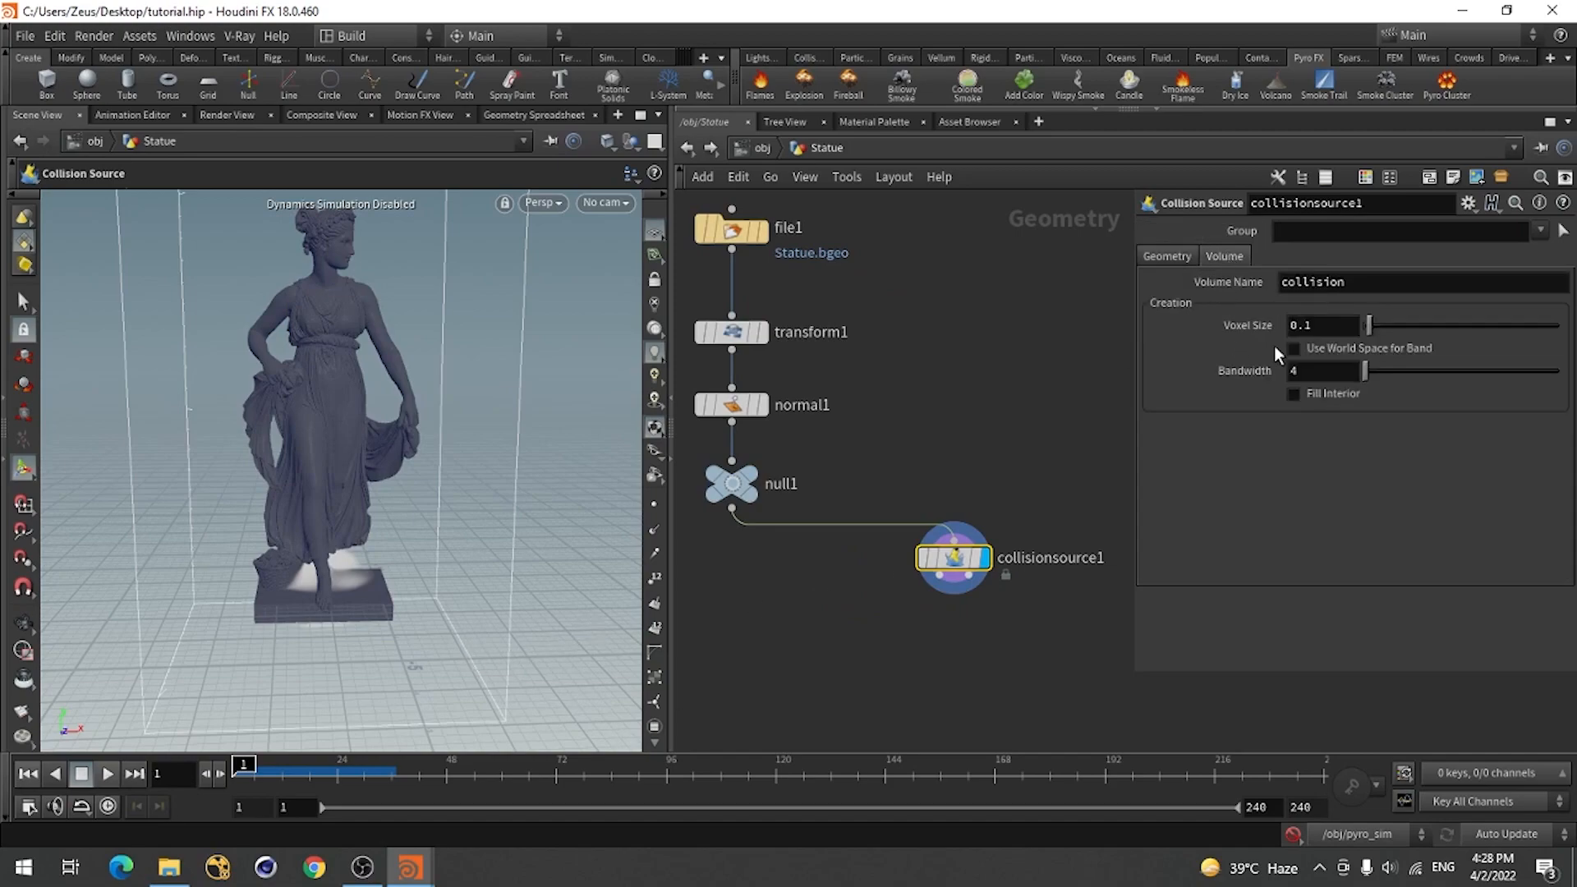
{"action": "left_click", "coordinate": [1307, 395]}
{"action": "left_click", "coordinate": [1326, 329]}
{"action": "type", "text": "02"}
{"action": "key", "text": "Return"}
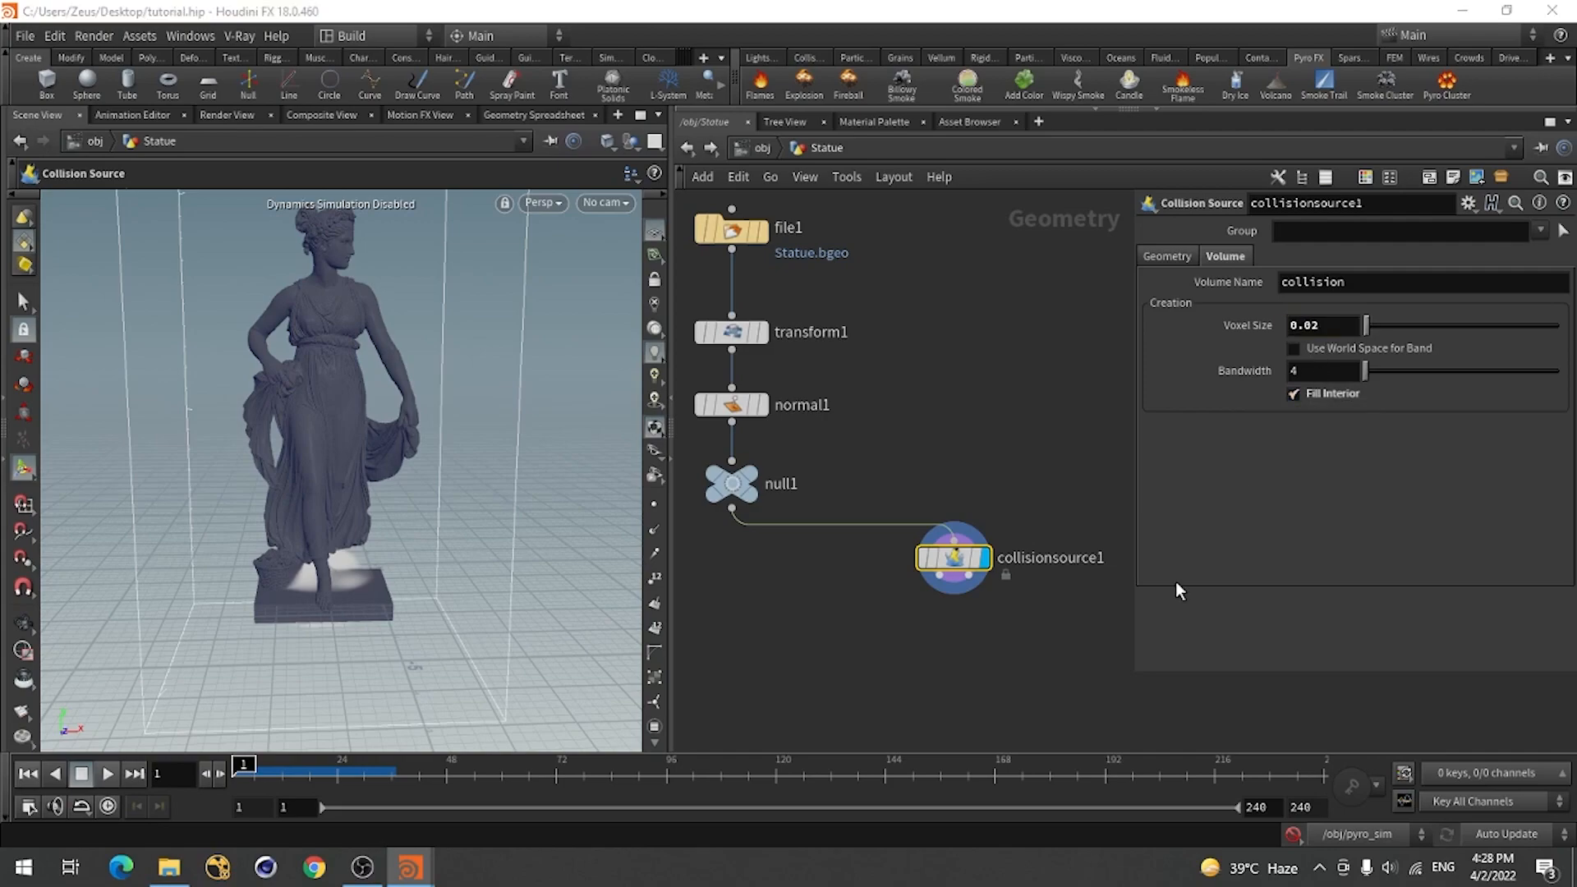
Add a Null node wired to collisionsource1's first output and rename it geo_col.
{"action": "middle_click_drag", "start_coordinate": [991, 690], "coordinate": [900, 618]}
{"action": "key", "text": "Tab"}
{"action": "type", "text": "null"}
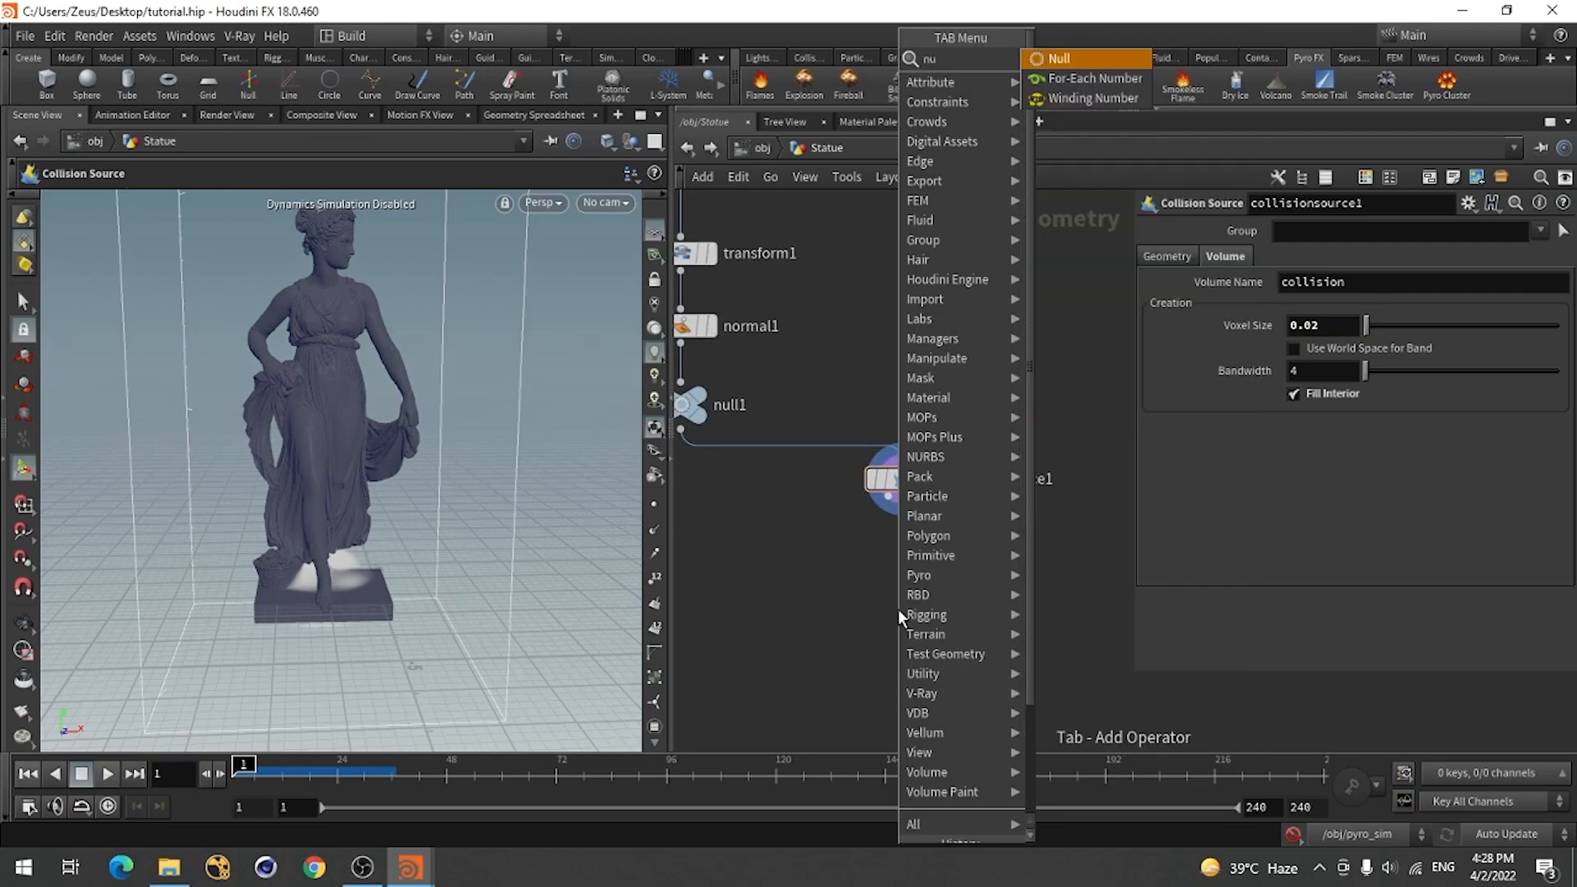
{"action": "left_click", "coordinate": [1059, 59]}
{"action": "left_click", "coordinate": [836, 652]}
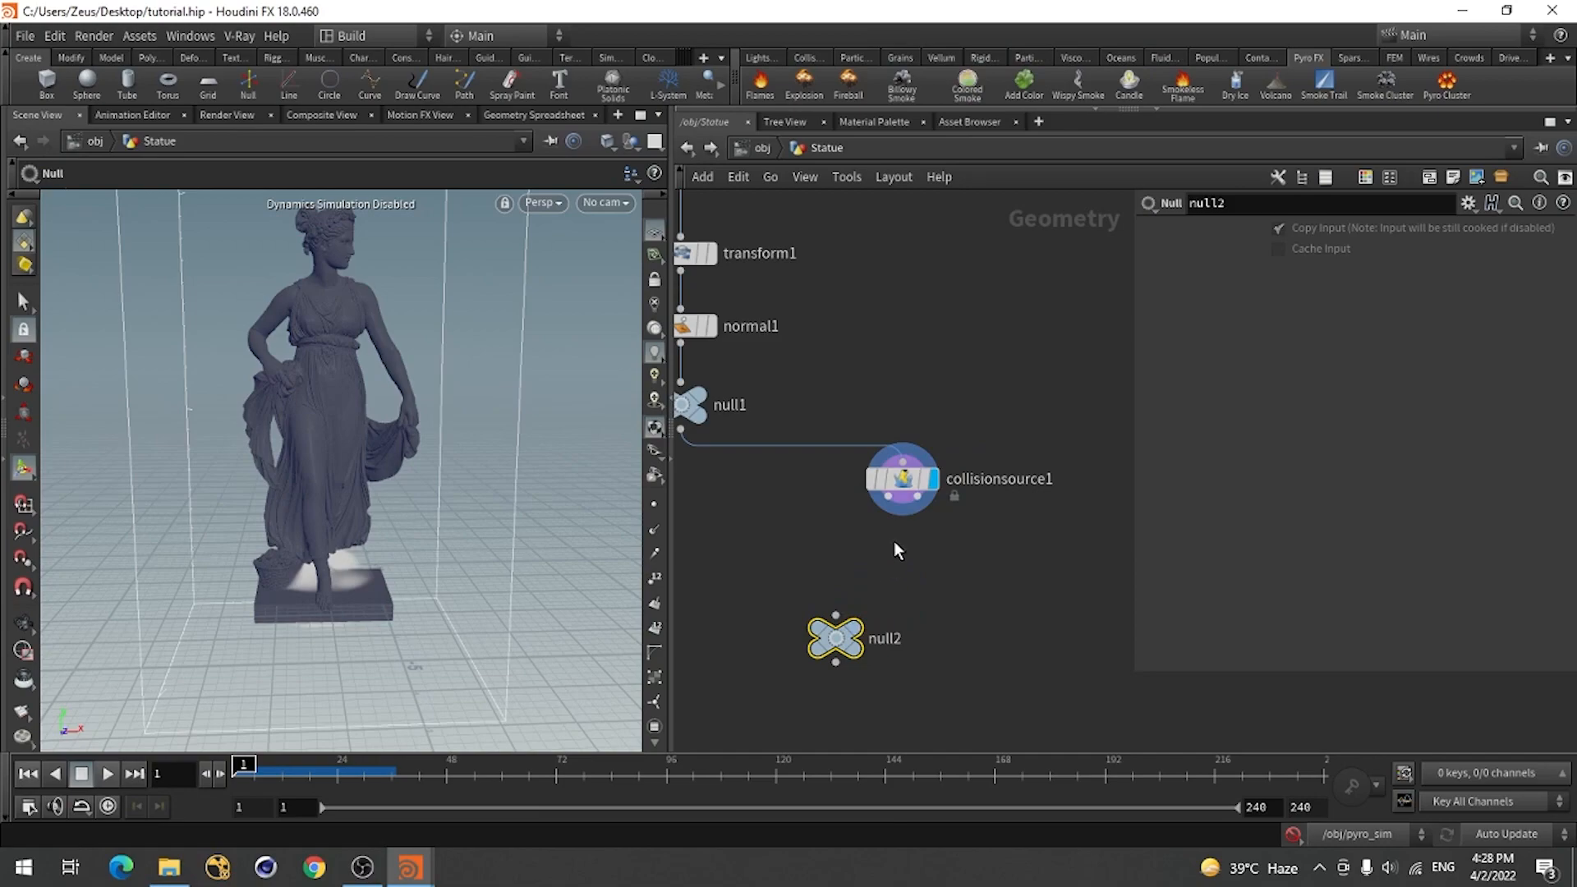
{"action": "left_click_drag", "start_coordinate": [888, 498], "coordinate": [818, 604]}
{"action": "left_click", "coordinate": [890, 605]}
{"action": "type", "text": "ge"}
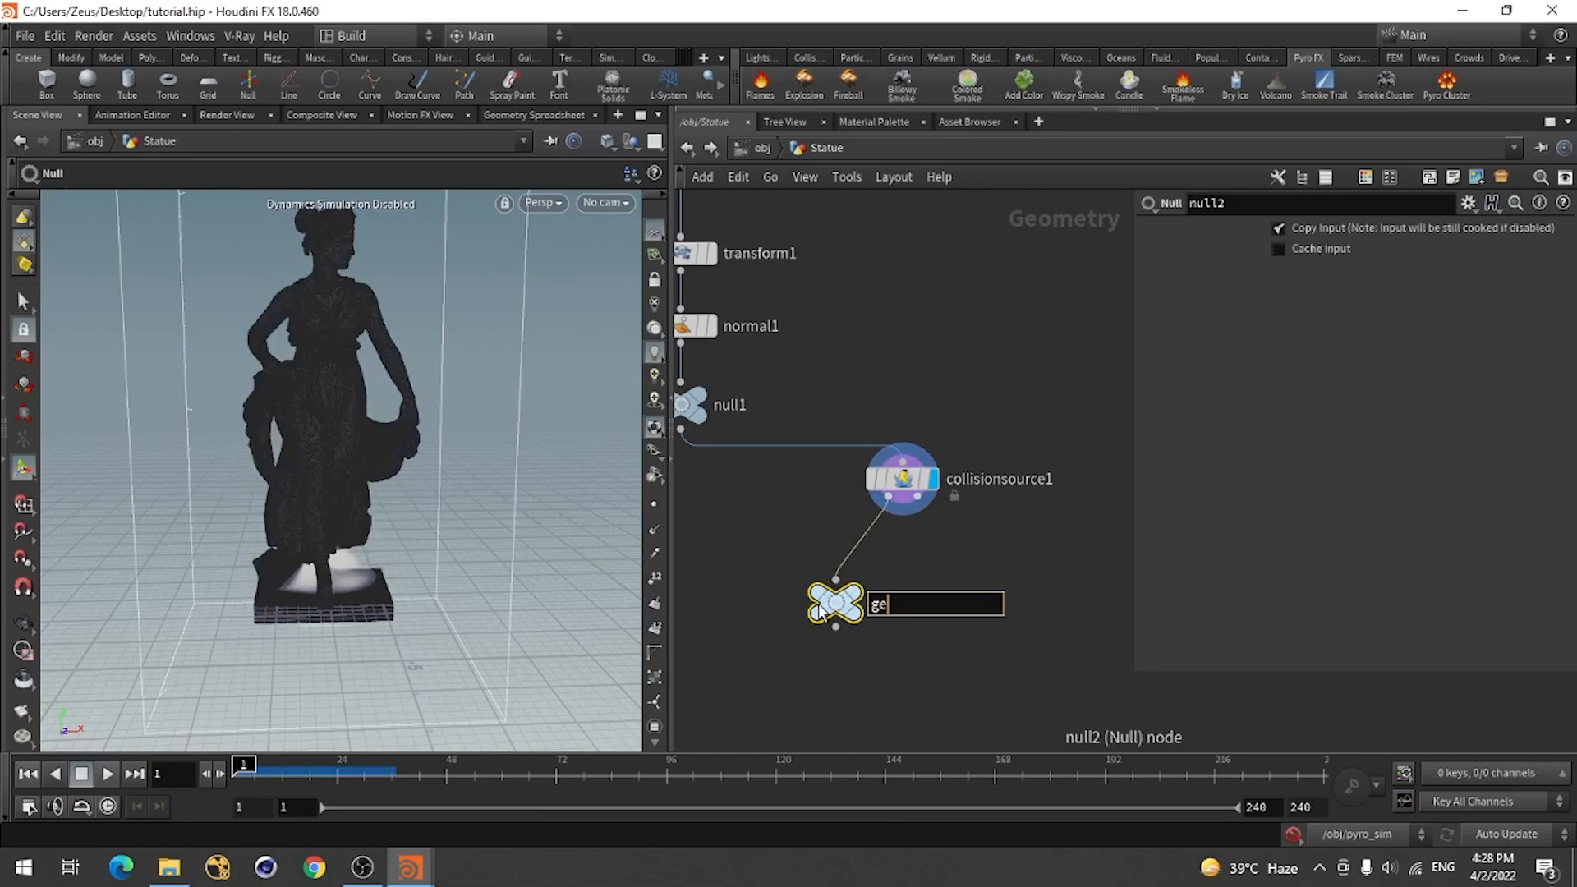
{"action": "type", "text": "o_col"}
{"action": "key", "text": "Return"}
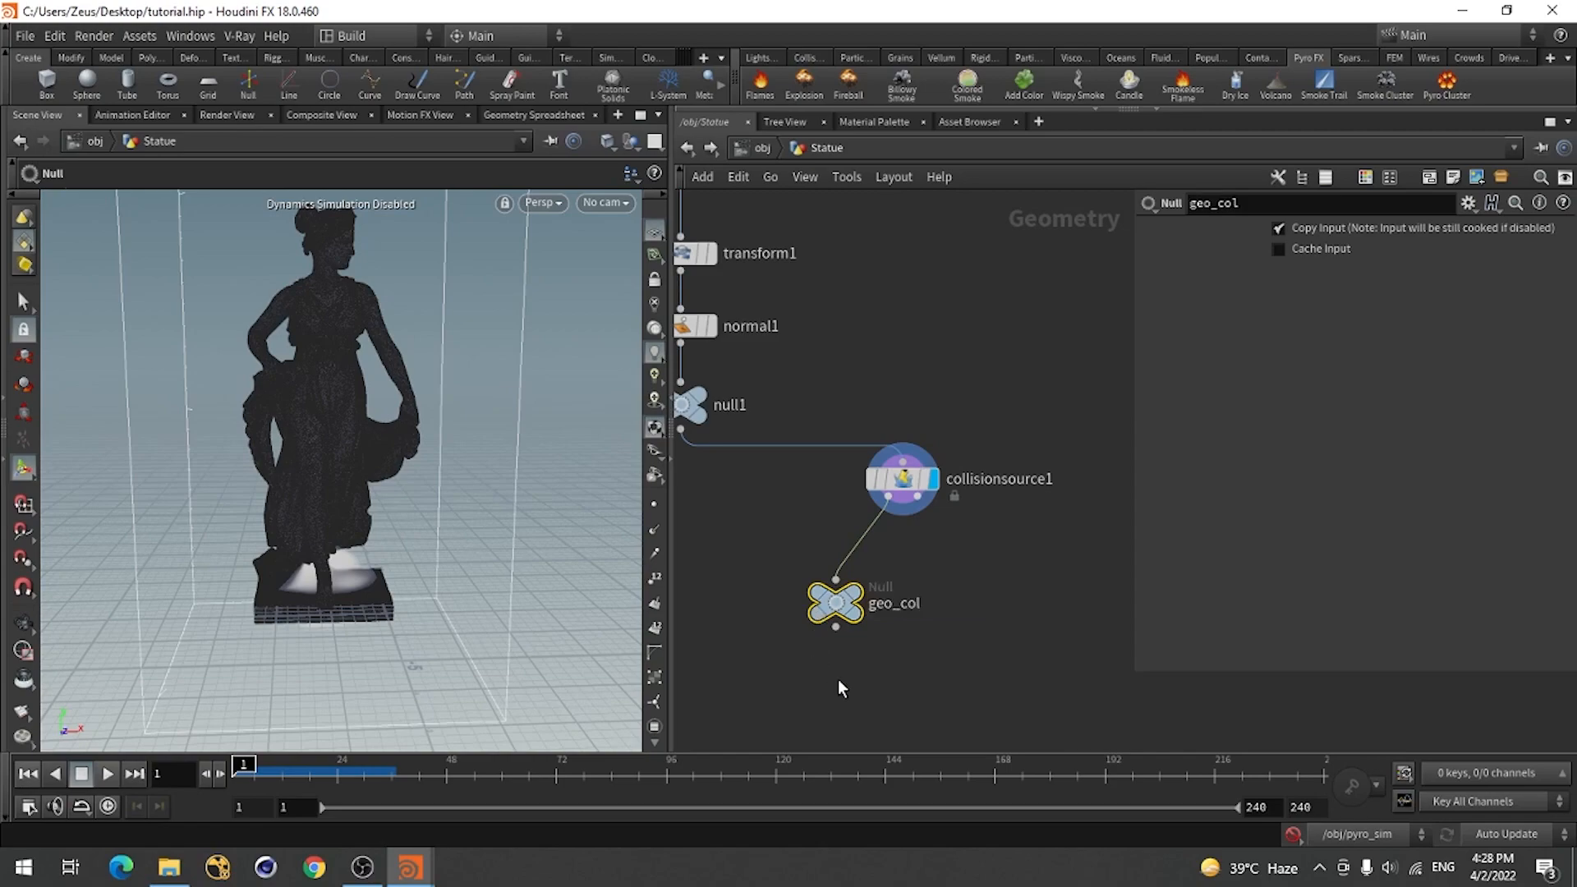
Add another Null node beside geo_col and wire it to collisionsource1's second output.
{"action": "left_click_drag", "start_coordinate": [353, 514], "coordinate": [386, 534], "text": "alt"}
{"action": "middle_click_drag", "start_coordinate": [895, 669], "coordinate": [841, 657]}
{"action": "key", "text": "Tab"}
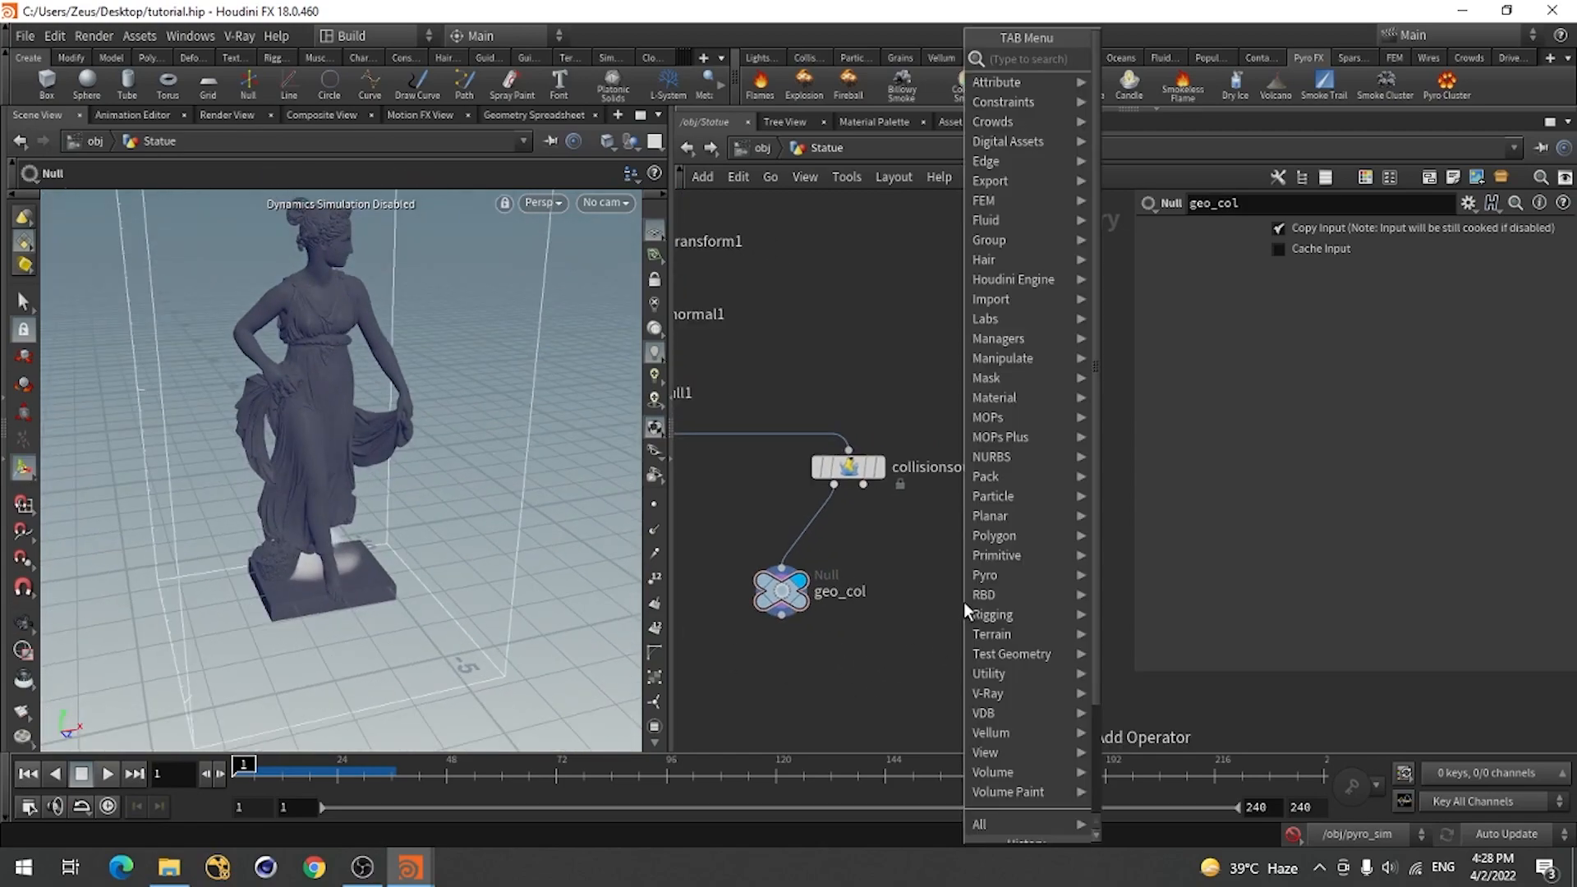
{"action": "type", "text": "geo"}
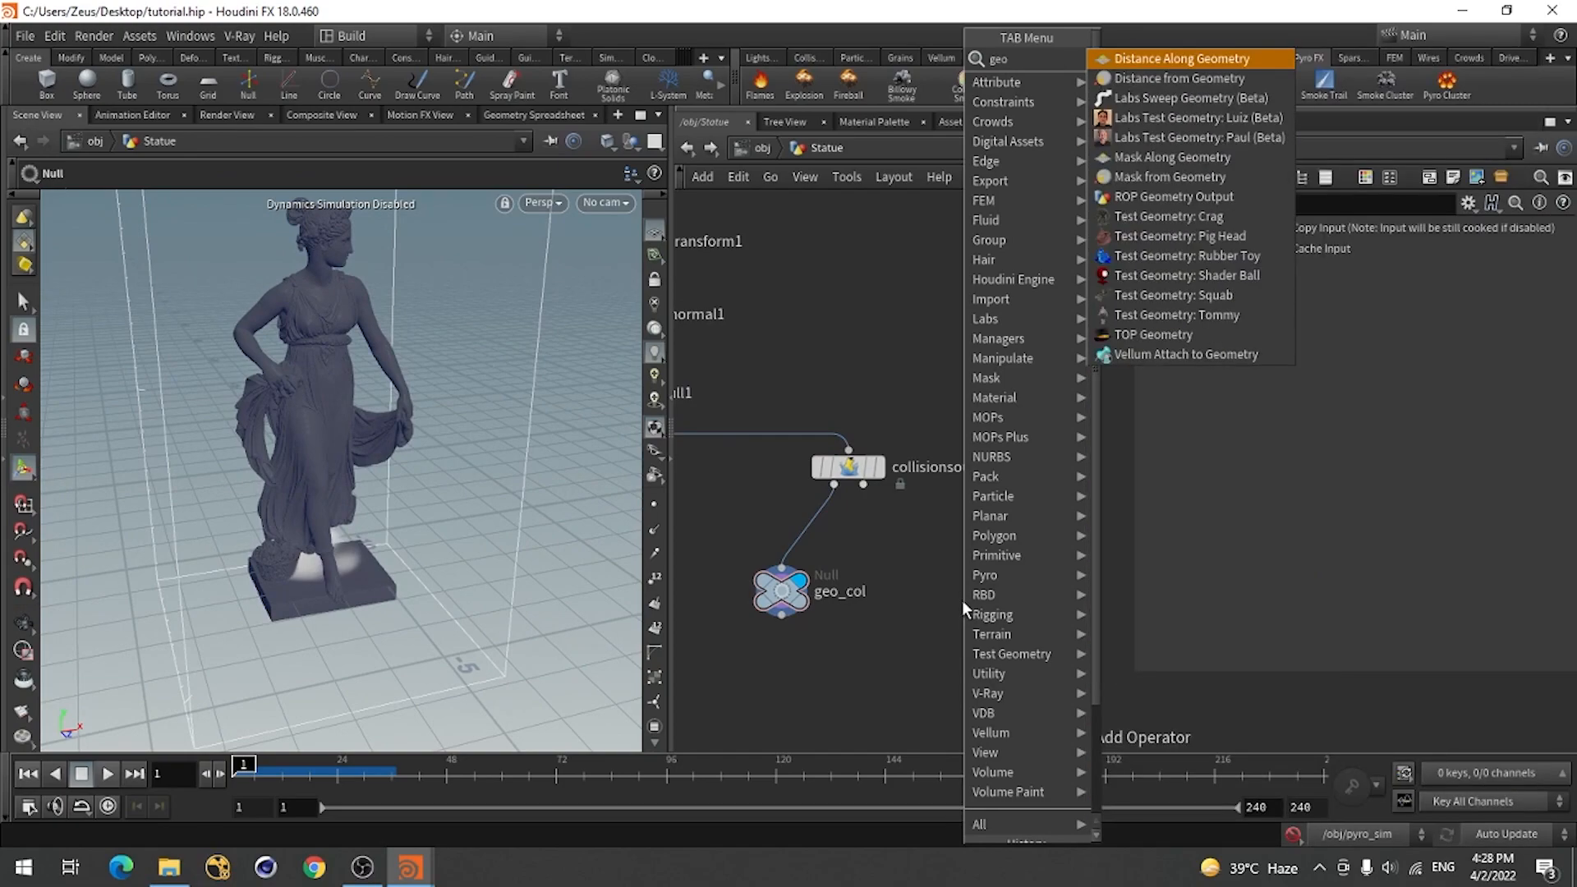
{"action": "key", "text": "BackSpace"}
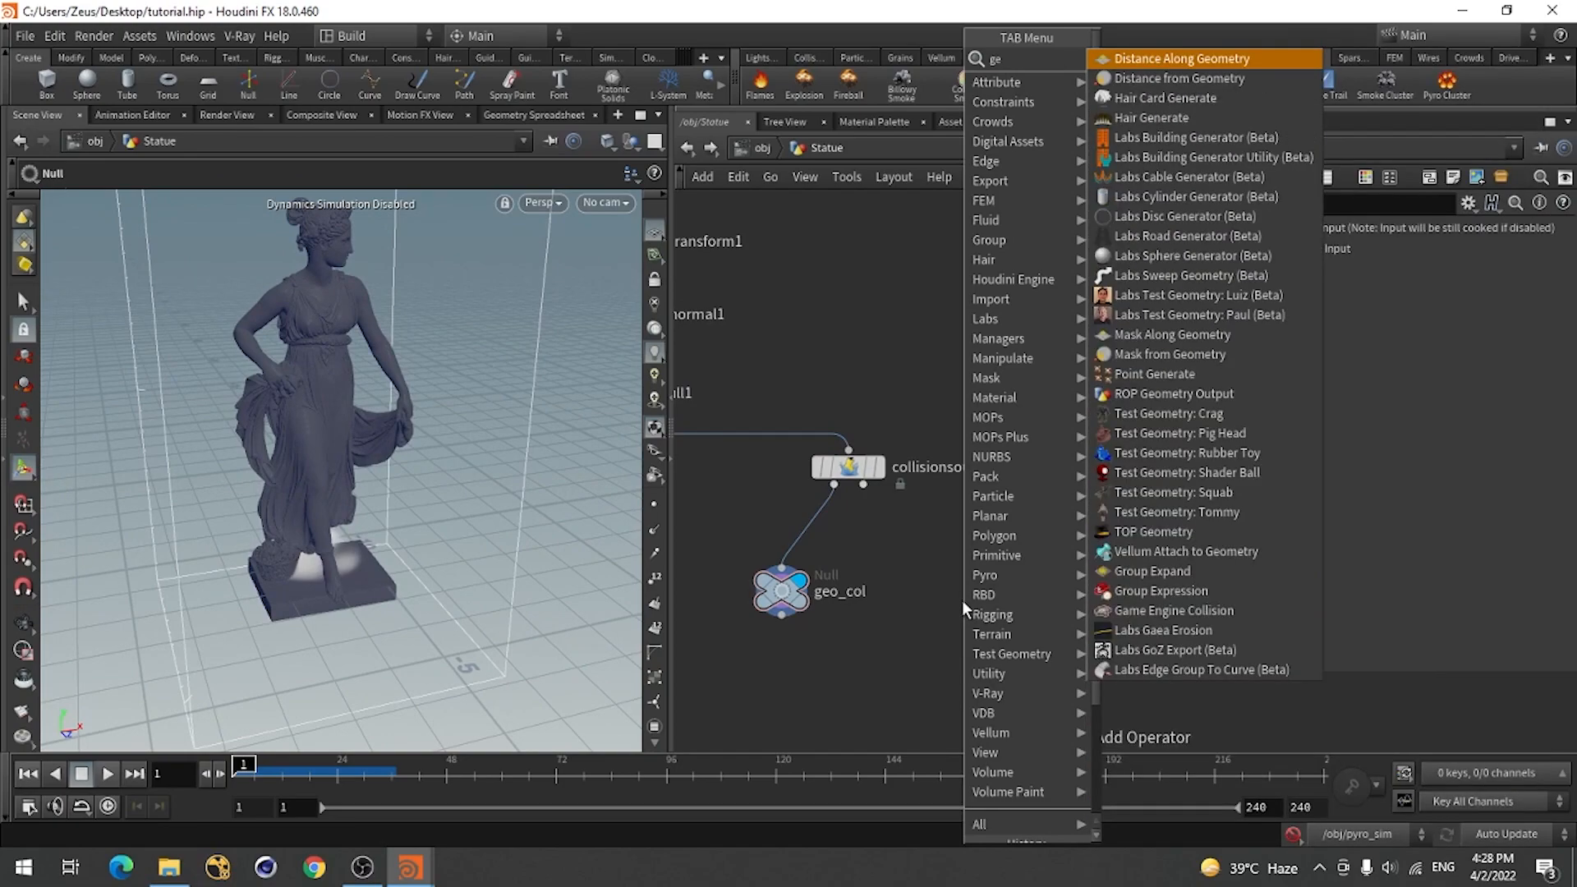
{"action": "key", "text": "BackSpace"}
{"action": "key", "text": "BackSpace"}
{"action": "type", "text": "nu"}
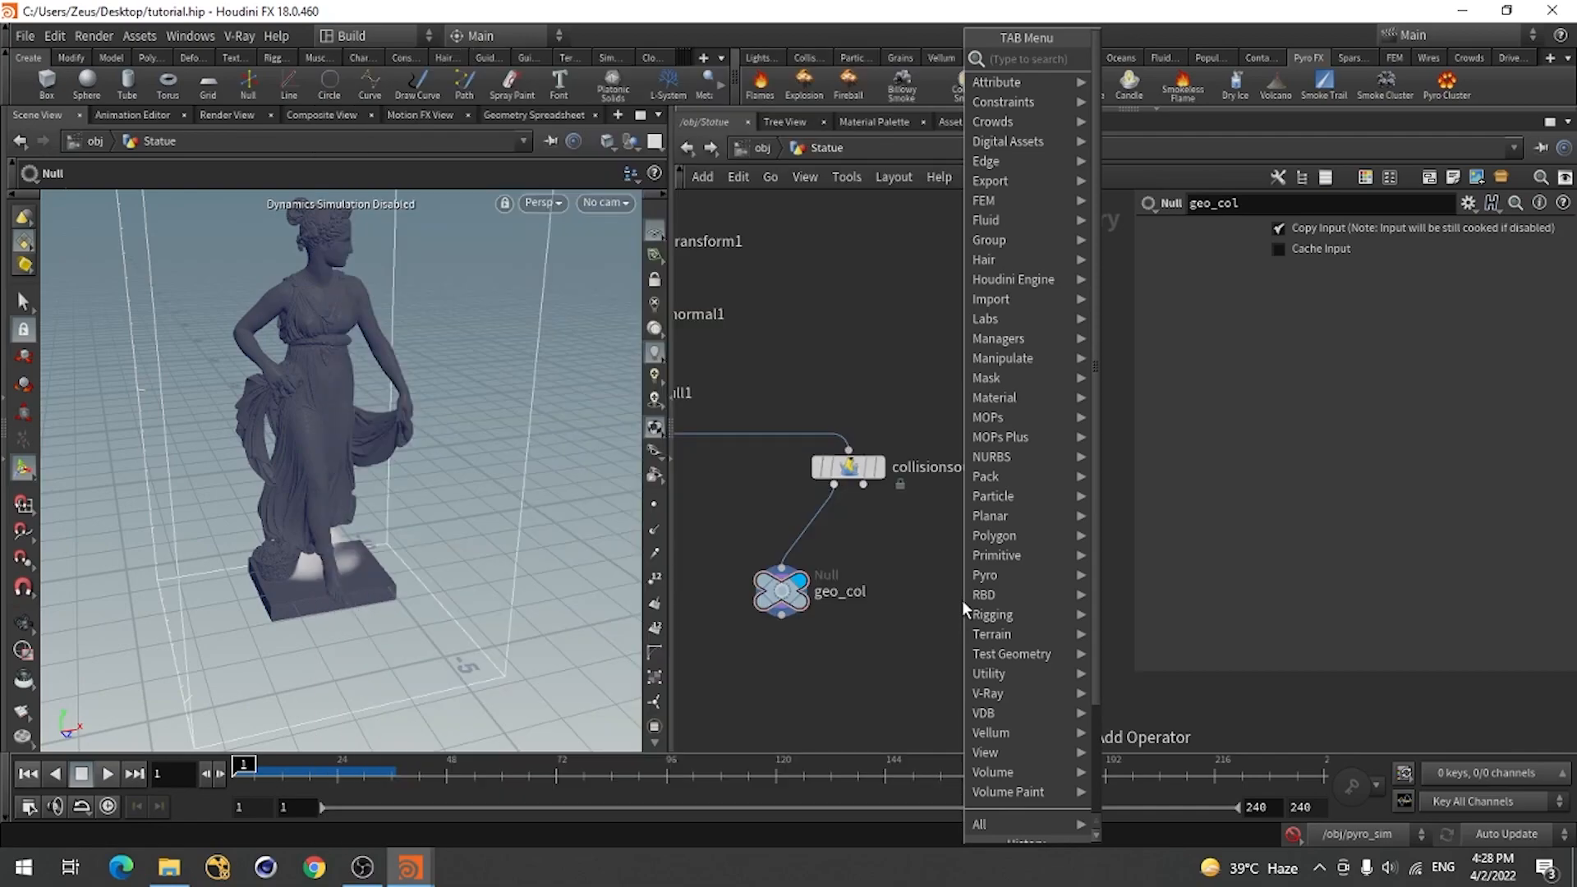
{"action": "type", "text": "ll"}
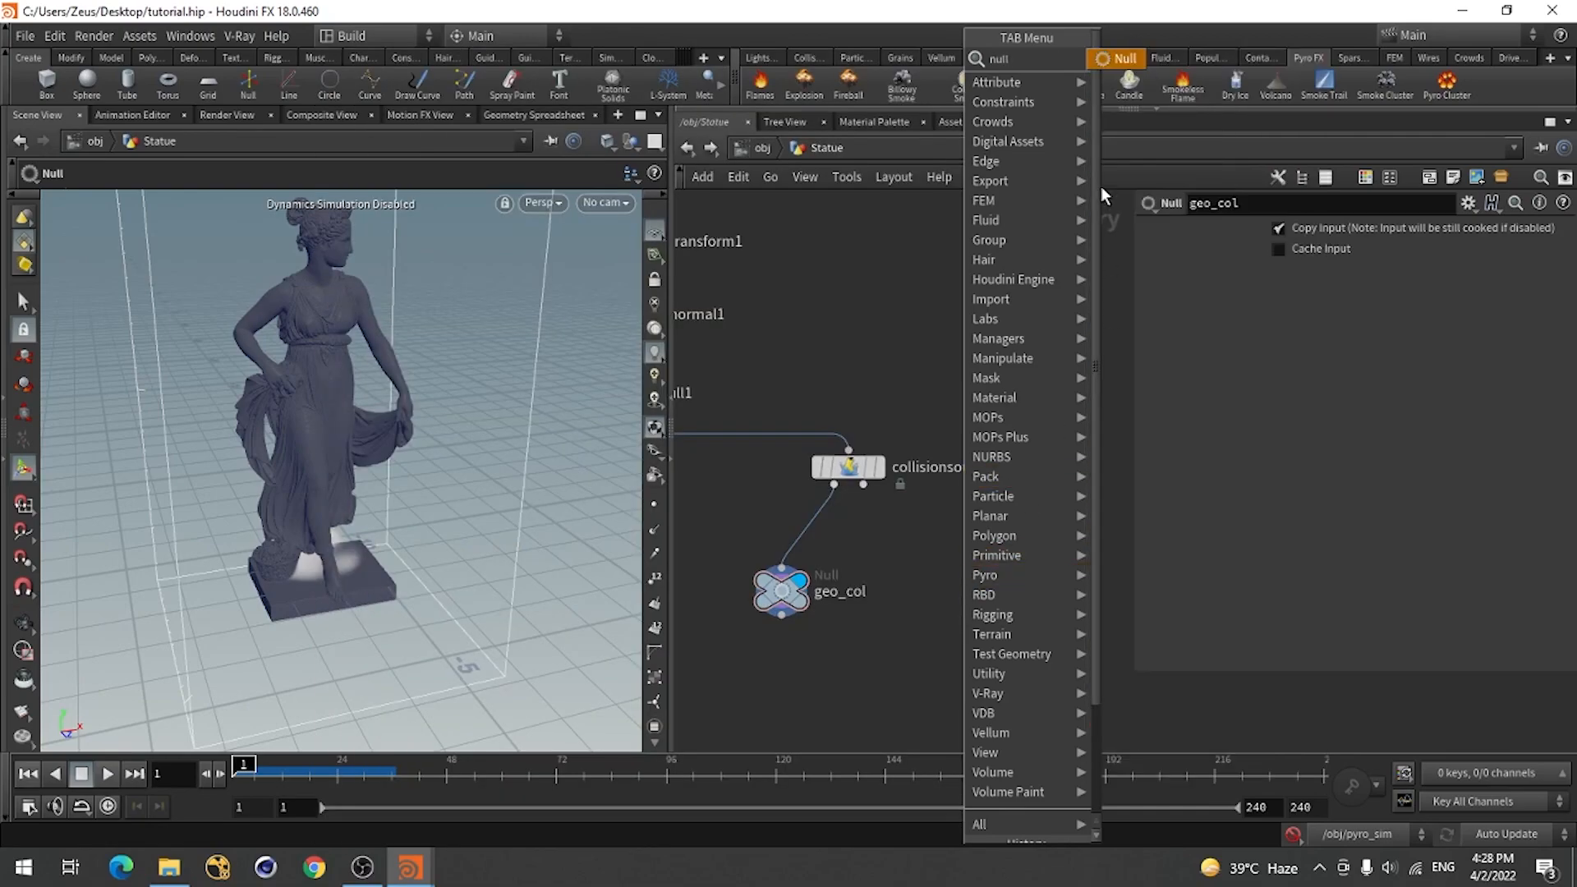
{"action": "left_click", "coordinate": [1125, 57]}
{"action": "left_click", "coordinate": [929, 637]}
{"action": "left_click", "coordinate": [863, 485]}
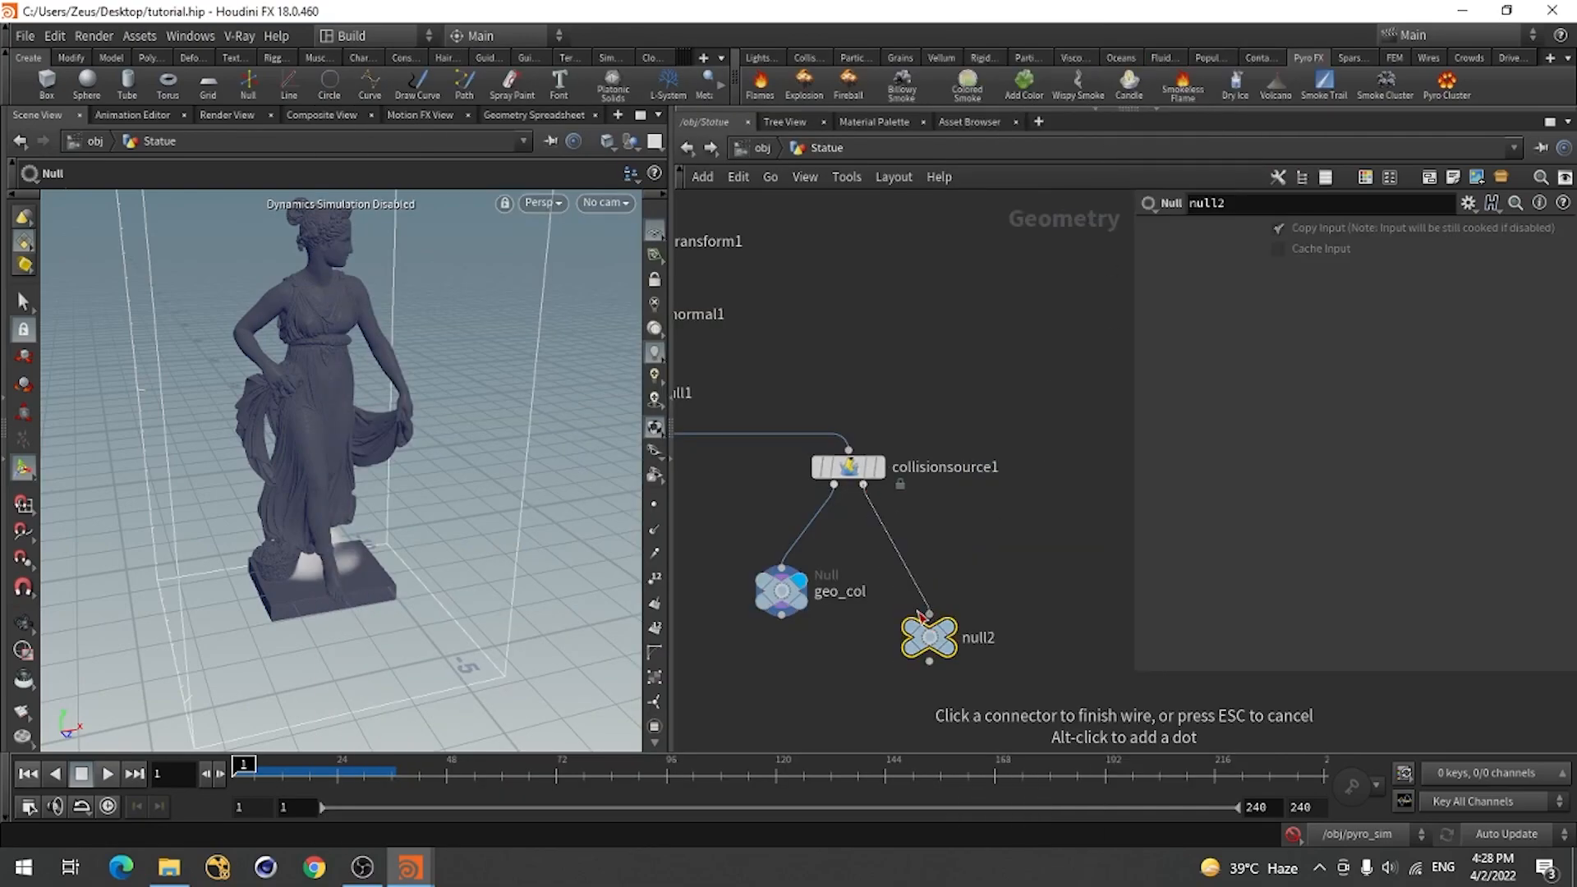
{"action": "left_click_drag", "start_coordinate": [931, 650], "coordinate": [935, 604]}
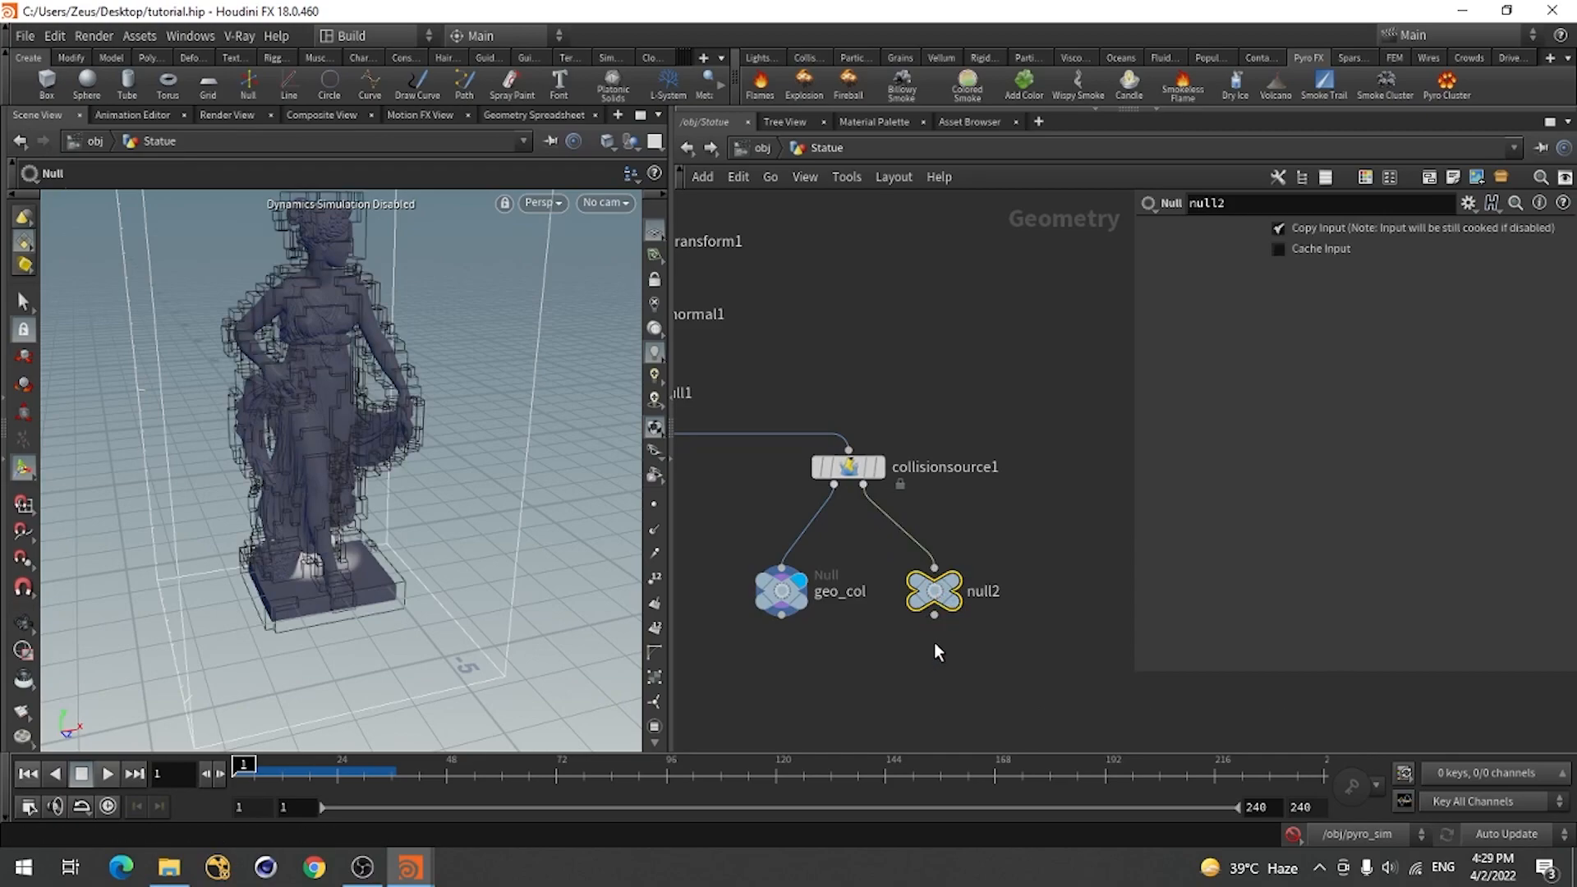
Set null2 as the displayed node and rename it vdb_geo.
{"action": "mouse_move", "coordinate": [977, 596]}
{"action": "key", "text": "r"}
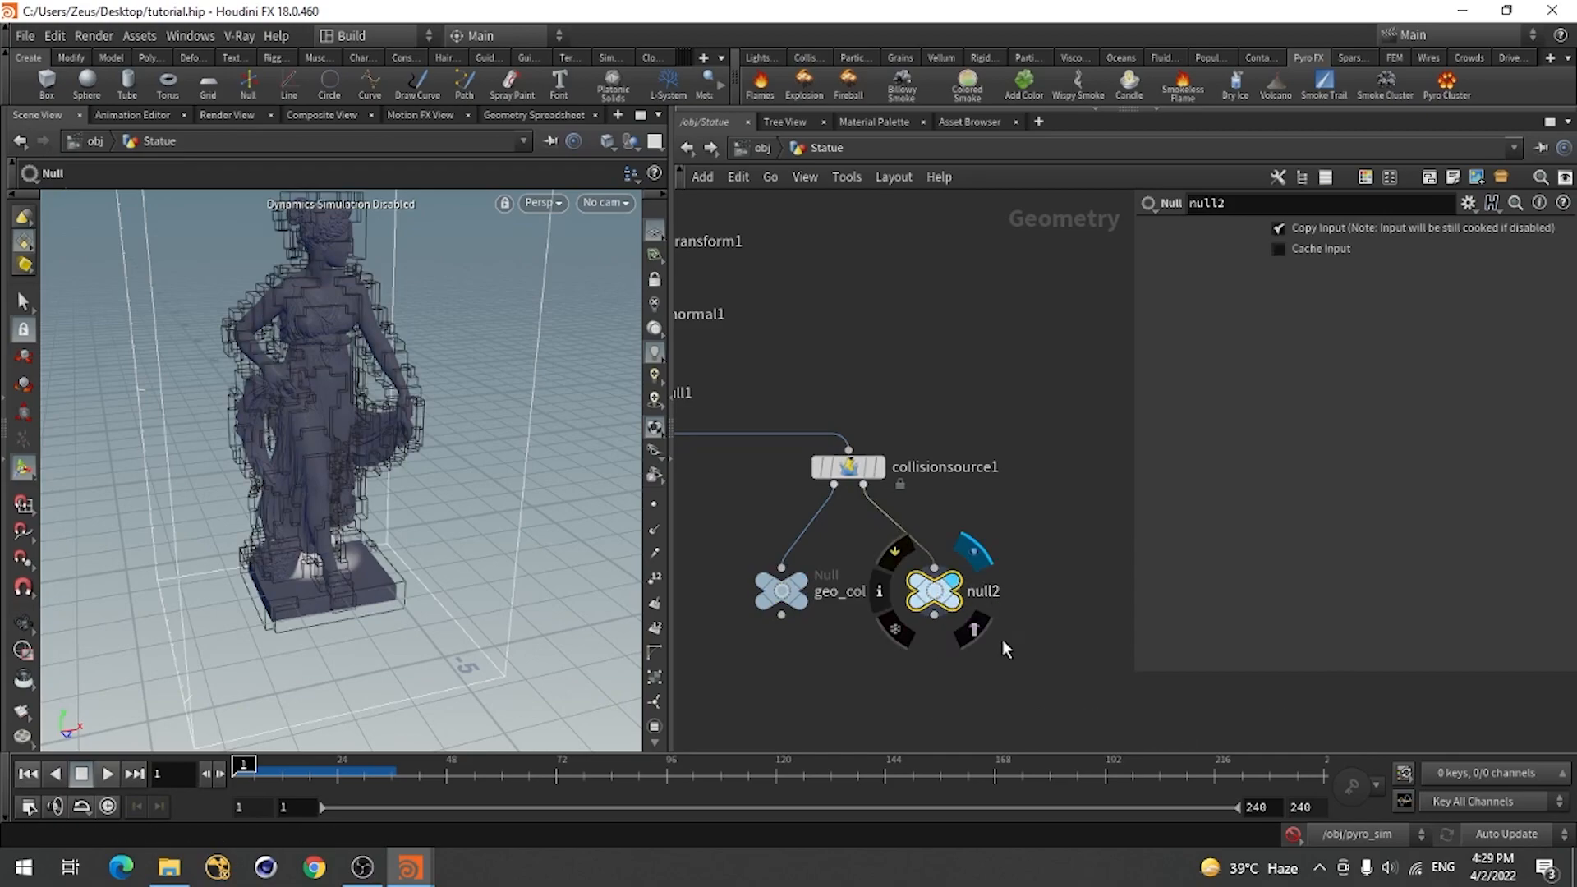
{"action": "double_click", "coordinate": [984, 592]}
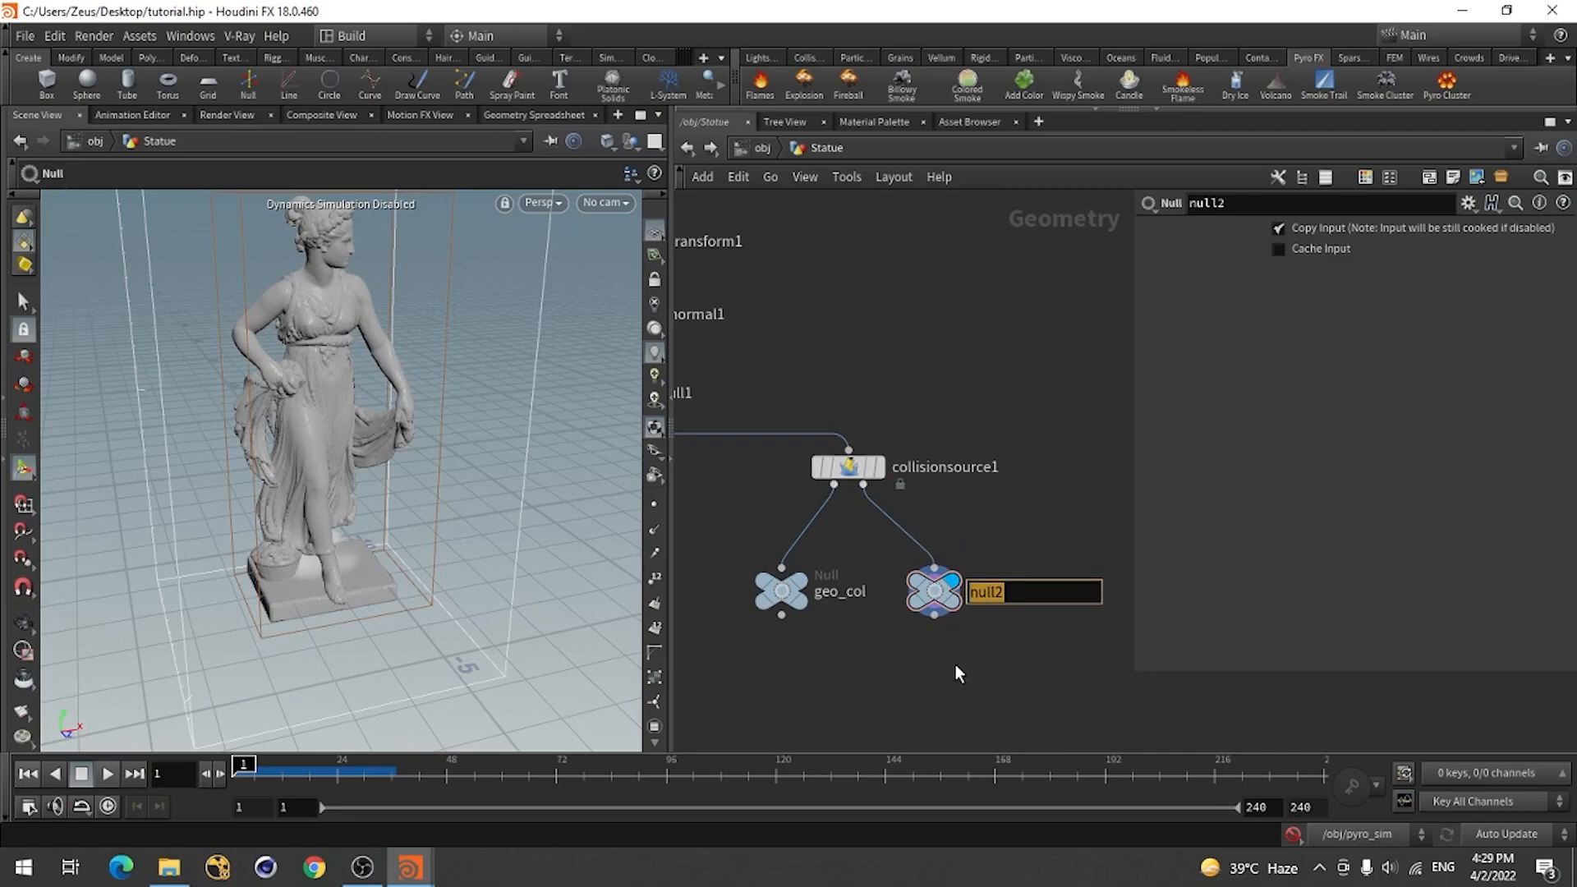
{"action": "type", "text": "vdn"}
{"action": "key", "text": "BackSpace"}
{"action": "type", "text": "b_geo"}
{"action": "key", "text": "Return"}
{"action": "left_click_drag", "start_coordinate": [935, 593], "coordinate": [925, 592]}
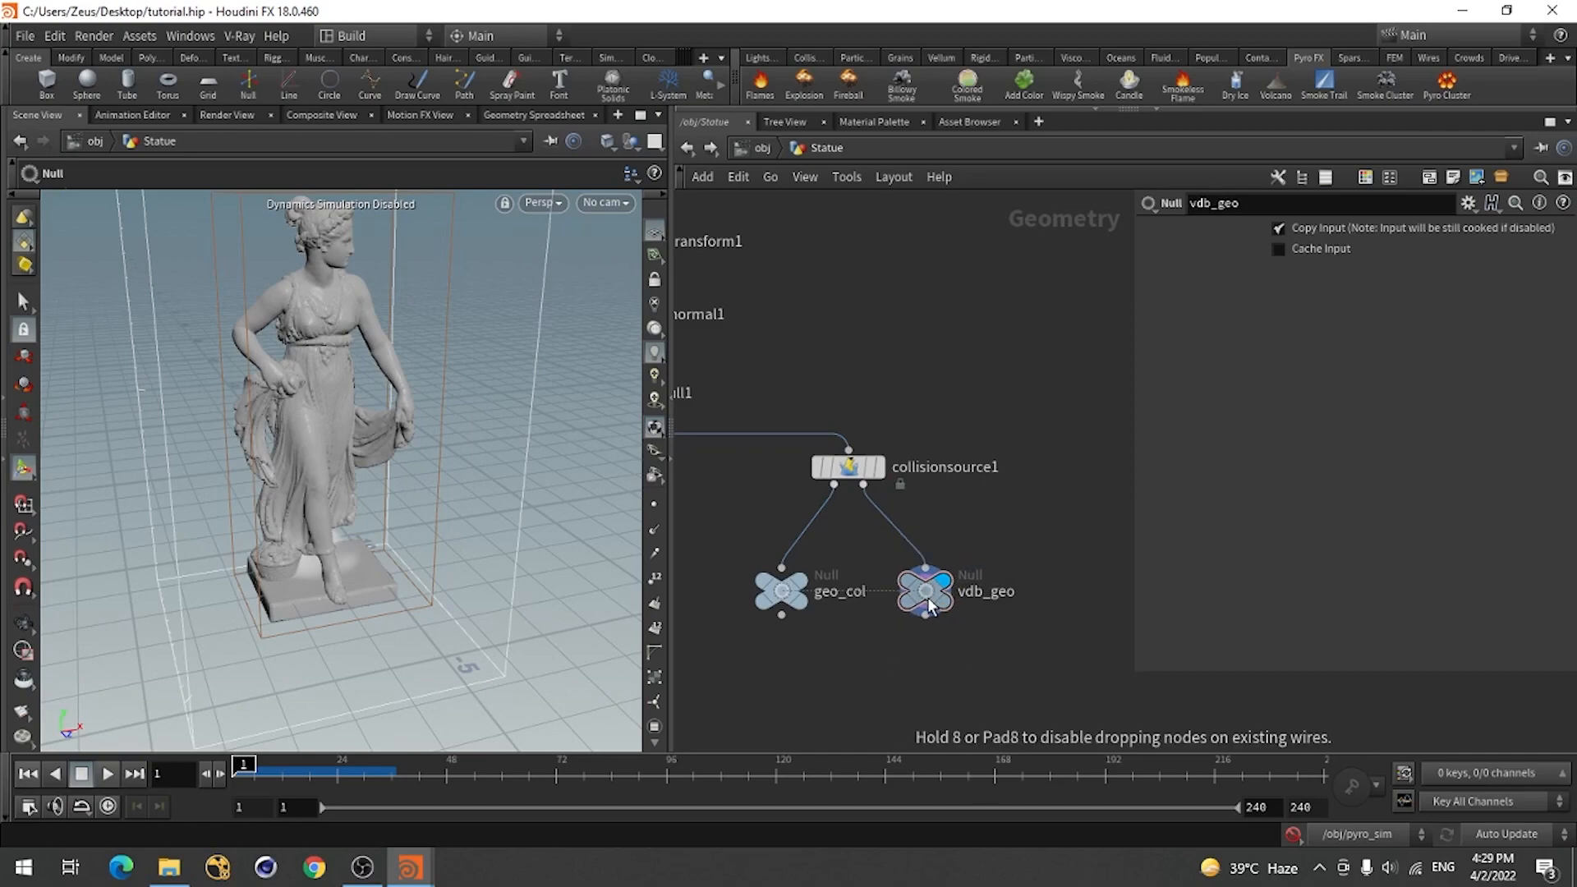
Insert a VDB Reshape SDF node between collisionsource1's second output and vdb_geo, and select it.
{"action": "left_click_drag", "start_coordinate": [248, 519], "coordinate": [345, 484], "text": "alt"}
{"action": "right_click_drag", "start_coordinate": [345, 485], "coordinate": [463, 424], "text": "alt"}
{"action": "left_click_drag", "start_coordinate": [403, 489], "coordinate": [464, 509]}
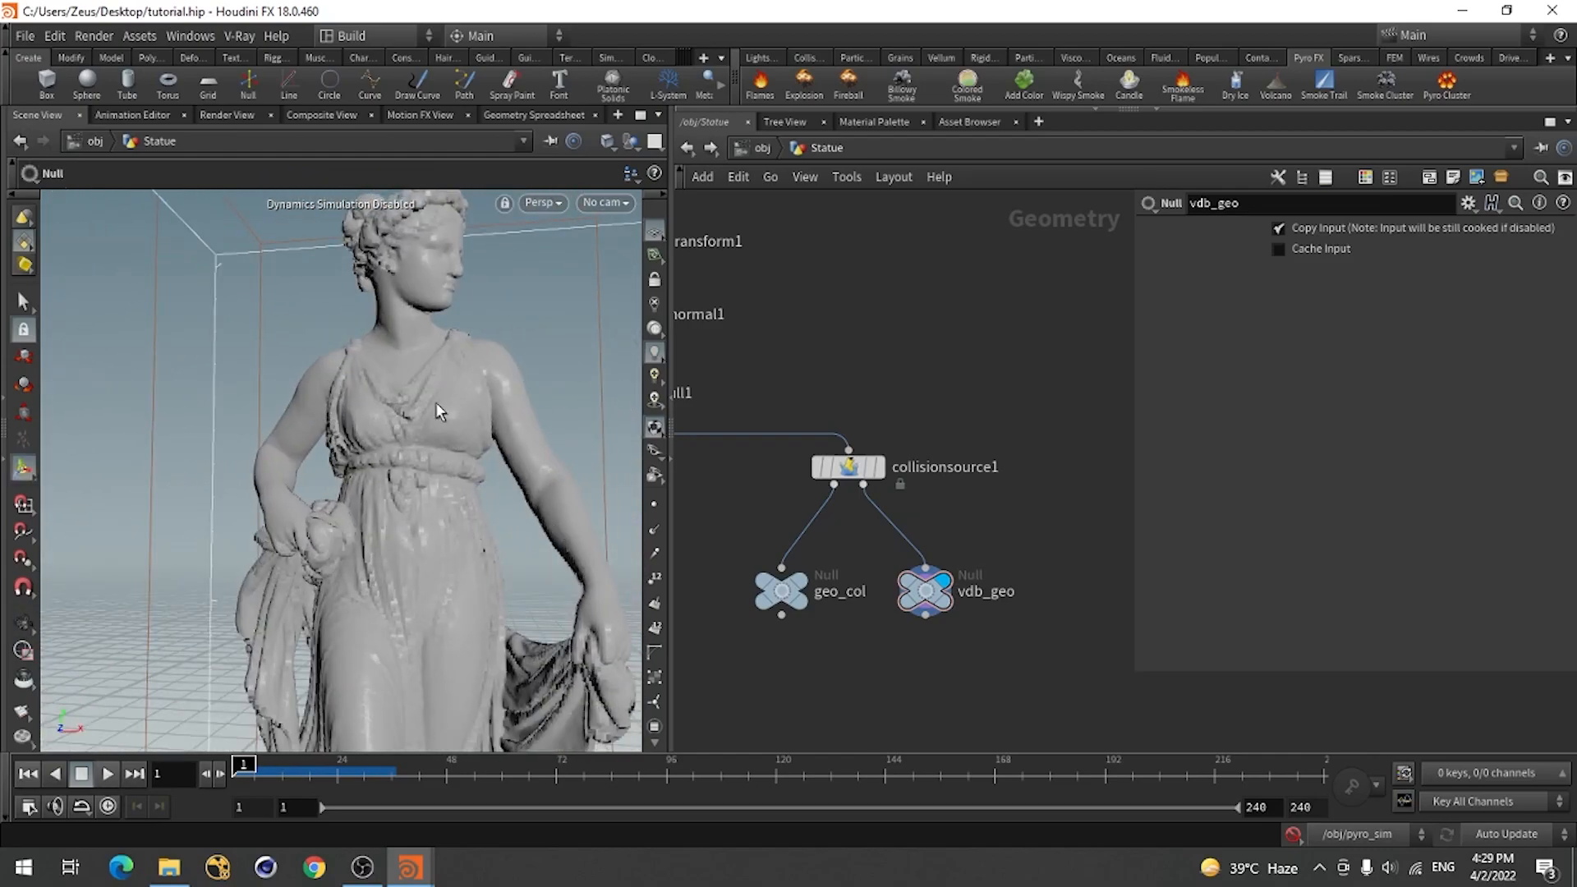
{"action": "left_click_drag", "start_coordinate": [432, 406], "coordinate": [339, 529]}
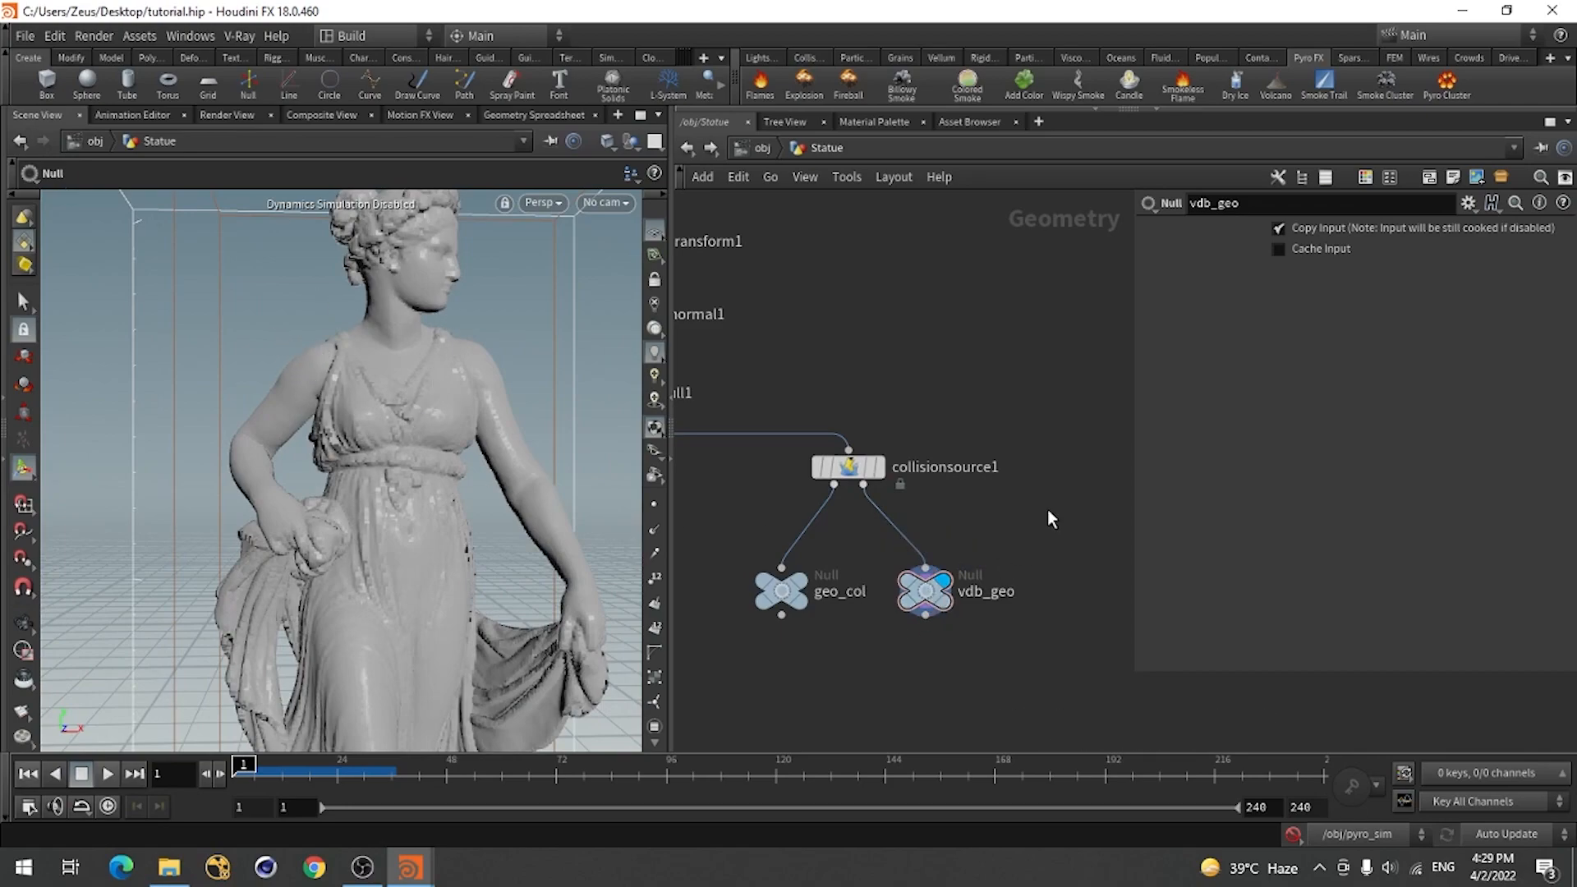
{"action": "key", "text": "Tab"}
{"action": "type", "text": "vdbr"}
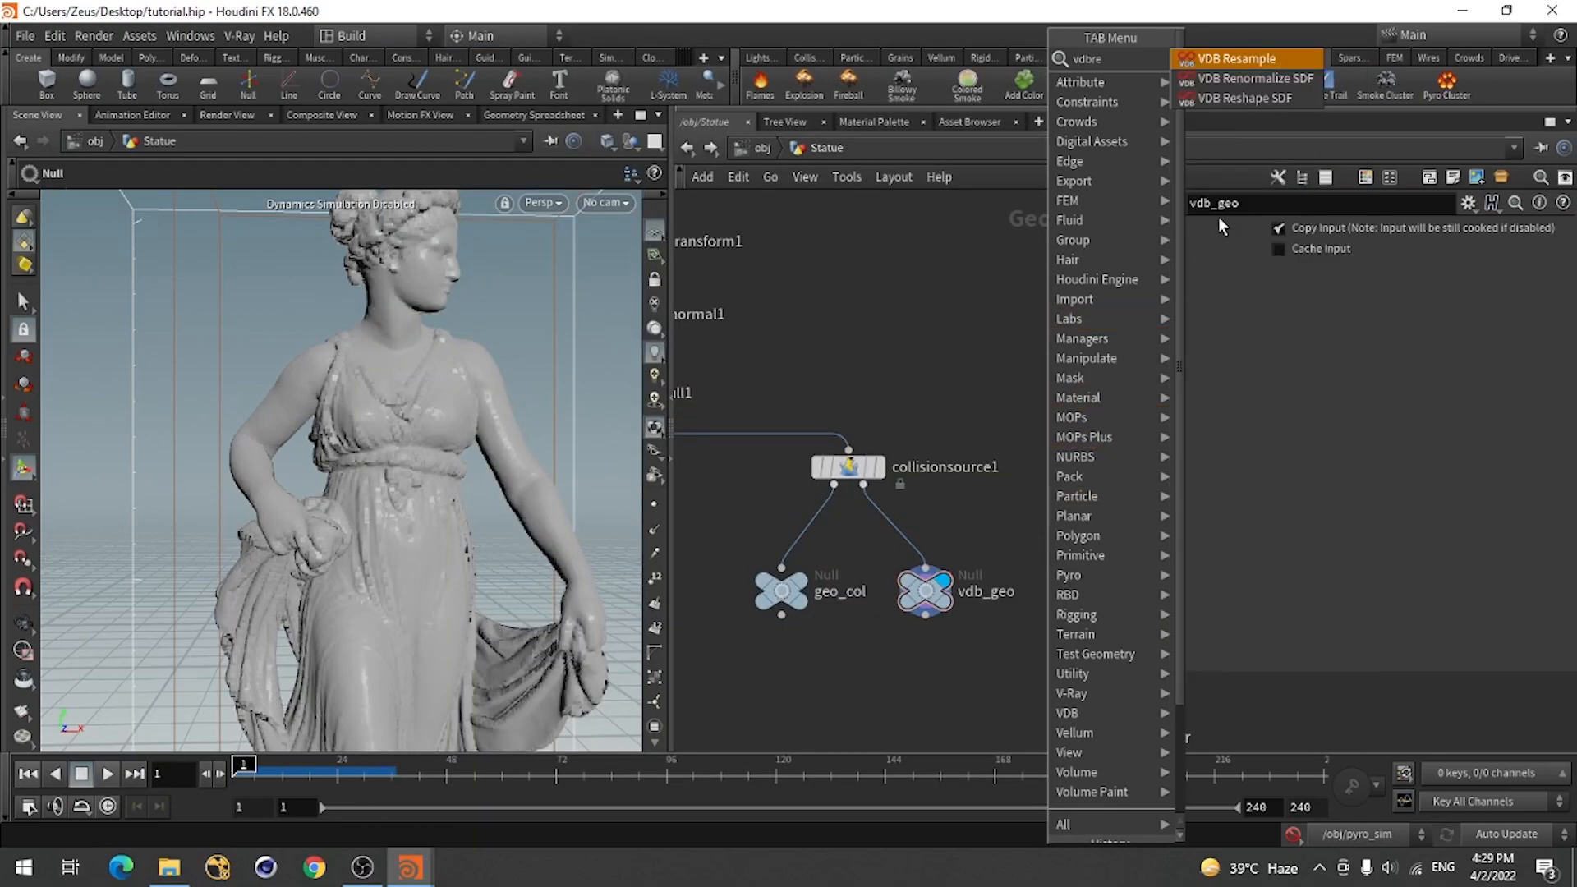
{"action": "left_click", "coordinate": [1248, 98]}
{"action": "left_click", "coordinate": [1019, 525]}
{"action": "left_click_drag", "start_coordinate": [920, 614], "coordinate": [986, 664]}
{"action": "left_click_drag", "start_coordinate": [1018, 529], "coordinate": [920, 583]}
{"action": "left_click", "coordinate": [960, 414]}
{"action": "left_click_drag", "start_coordinate": [552, 482], "coordinate": [588, 558], "text": "alt"}
{"action": "left_click", "coordinate": [944, 559]}
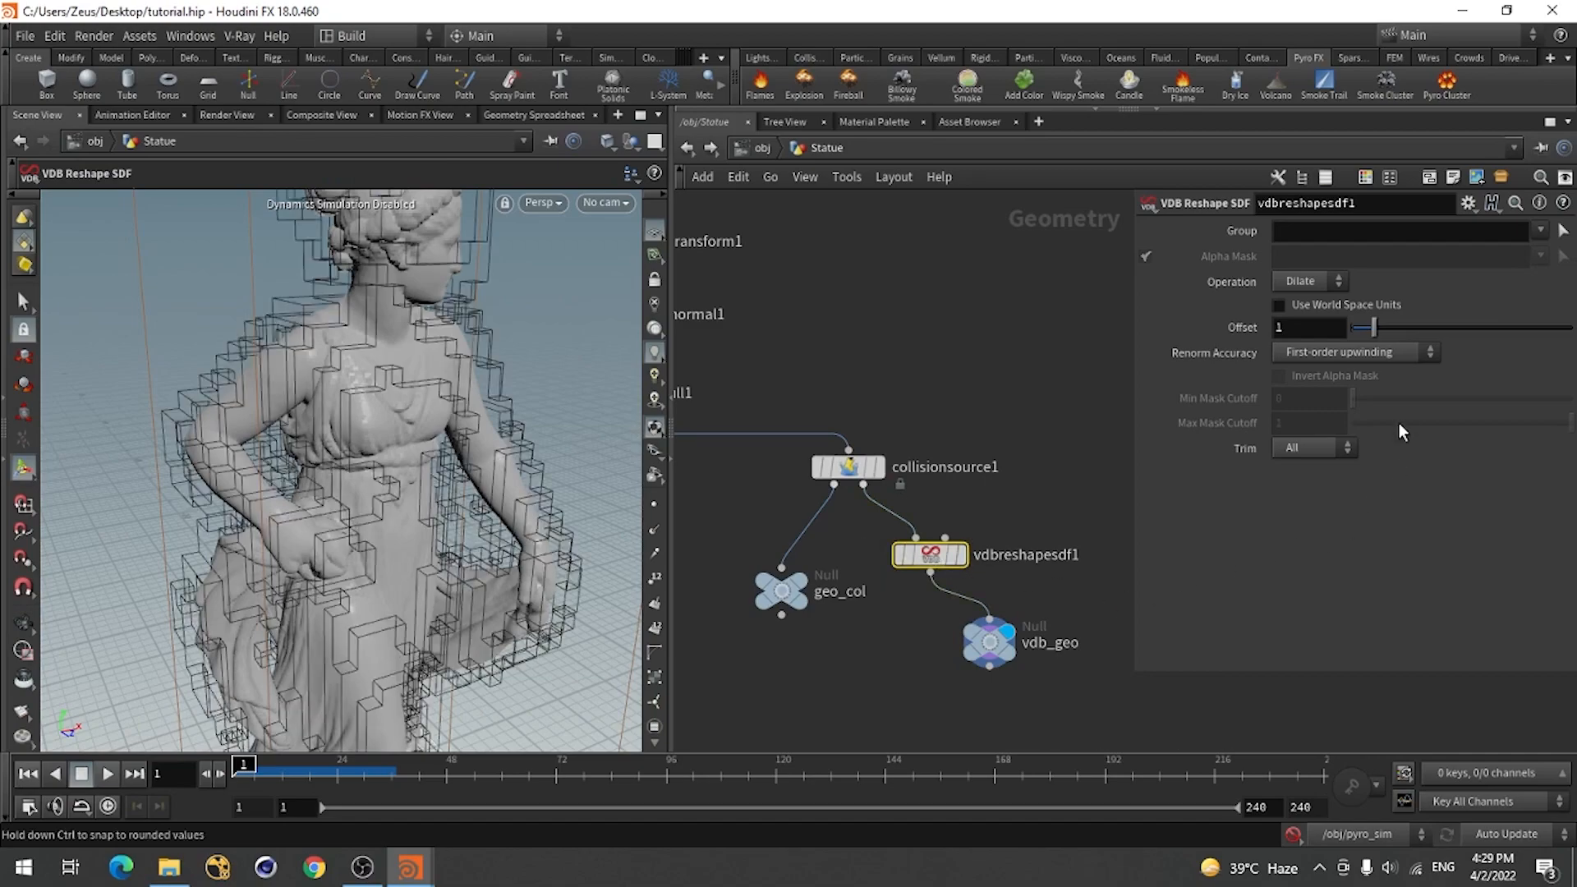
Try a Dilate offset of 4.82 and an Erode offset of 7.52 on vdbreshapesdf1, and return the operation to Dilate.
{"action": "left_click_drag", "start_coordinate": [1373, 327], "coordinate": [1458, 340]}
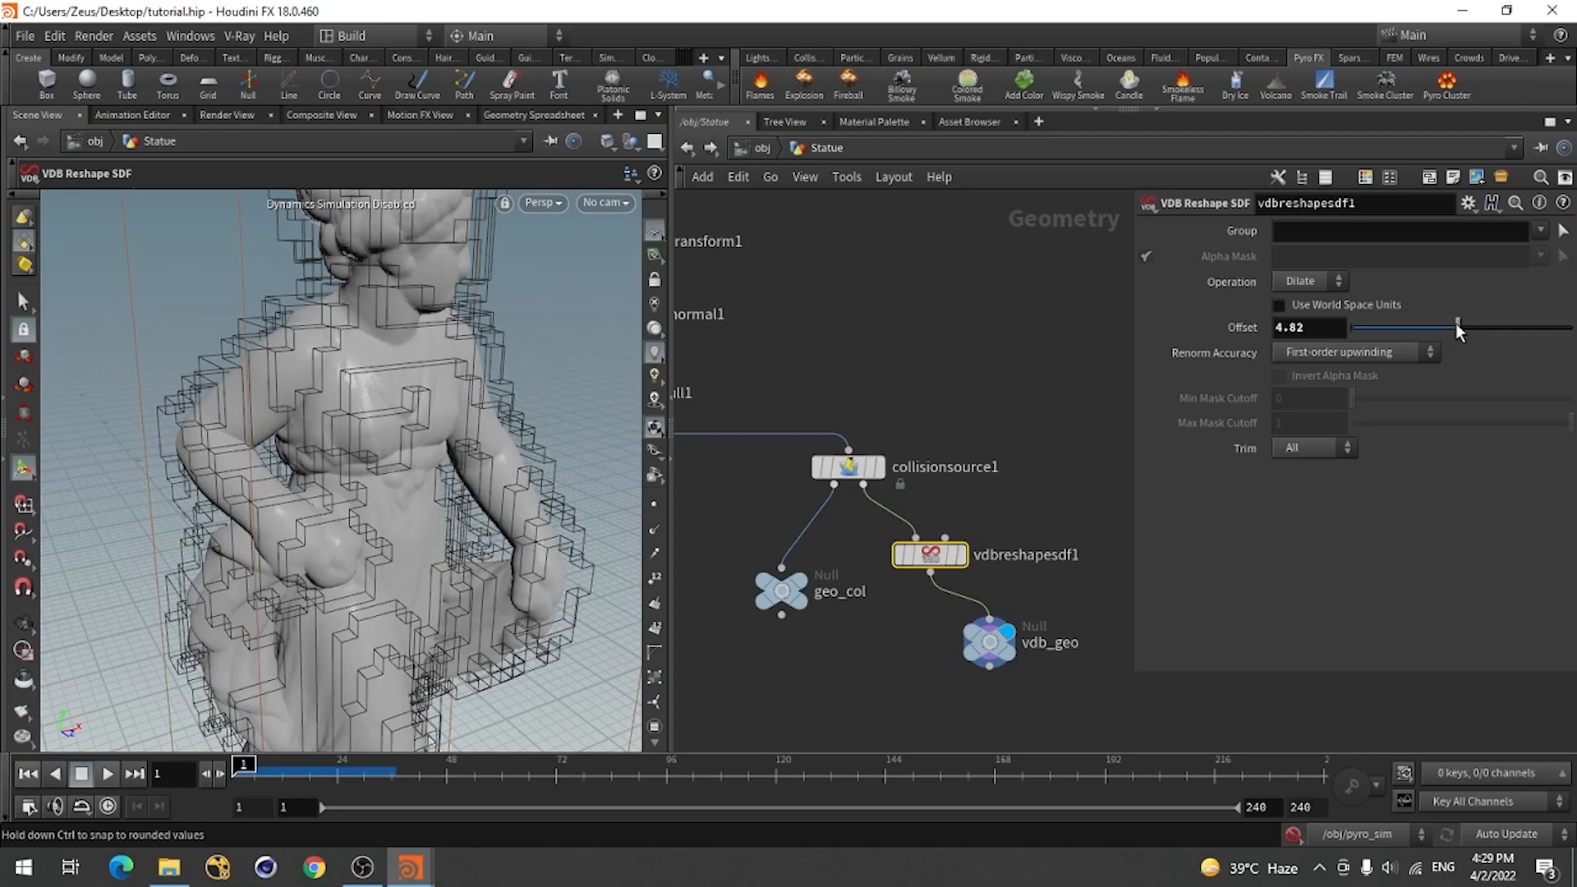
{"action": "left_click", "coordinate": [1308, 281]}
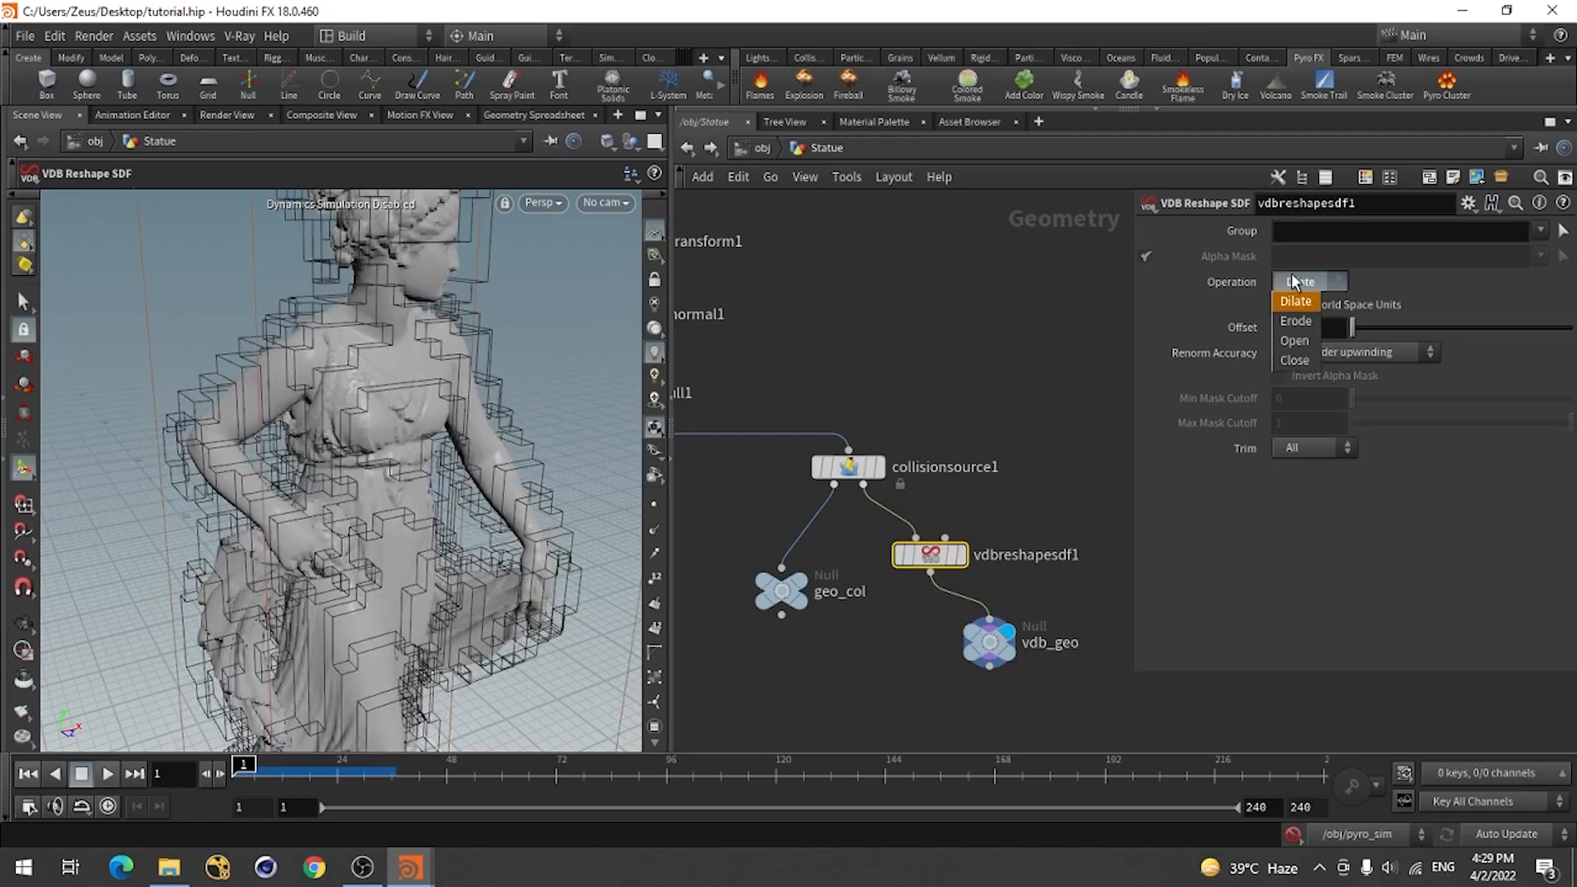
{"action": "left_click", "coordinate": [1295, 321]}
{"action": "left_click_drag", "start_coordinate": [1352, 327], "coordinate": [1517, 336]}
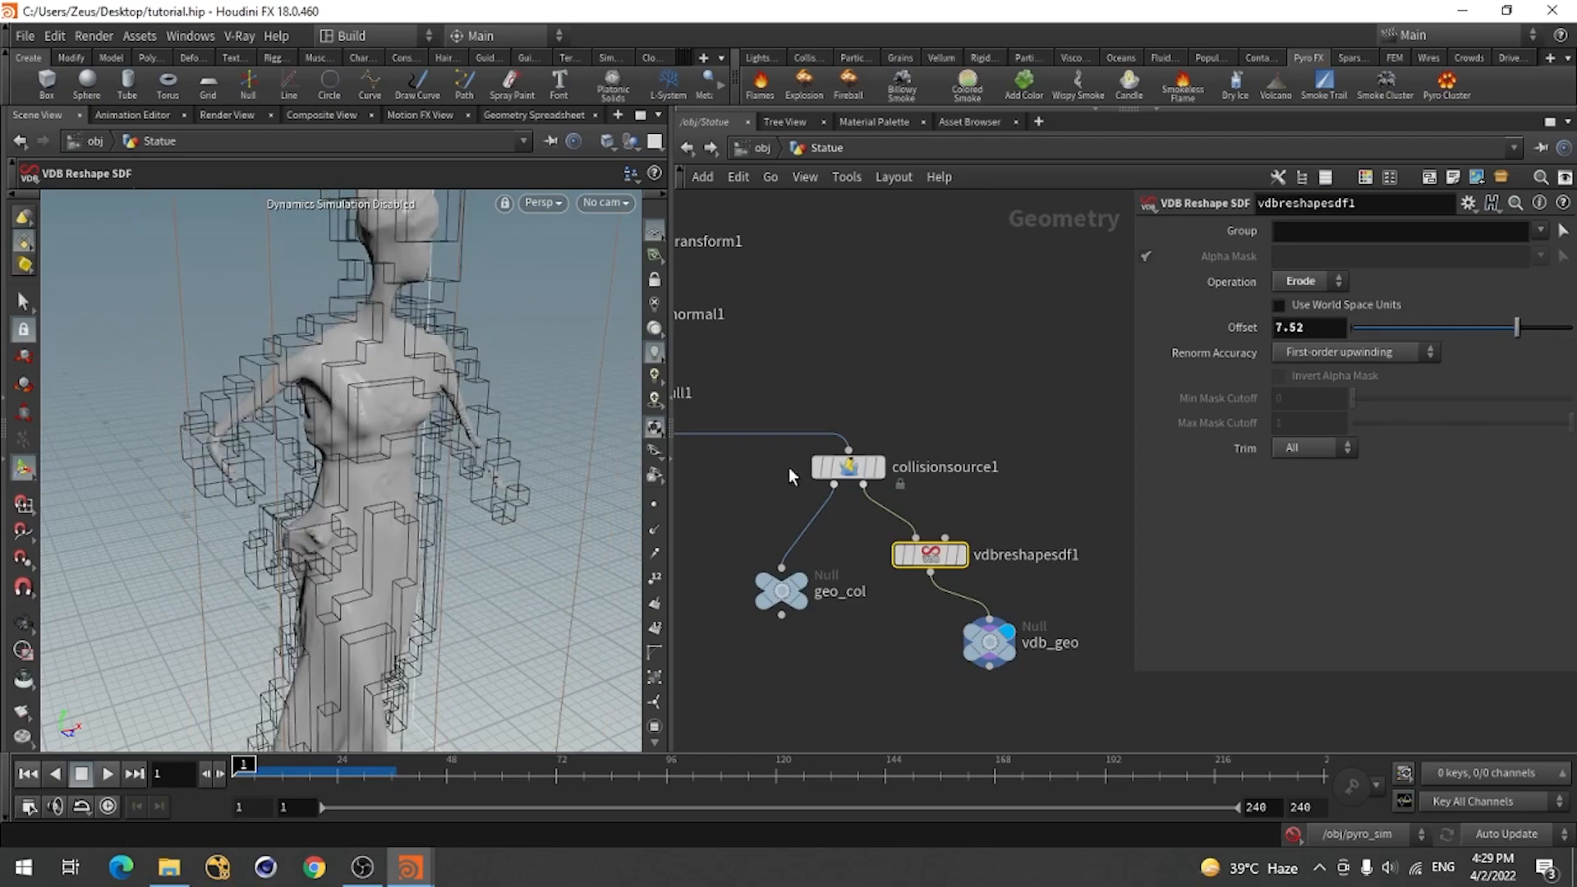
{"action": "left_click", "coordinate": [1311, 289]}
{"action": "left_click", "coordinate": [1298, 304]}
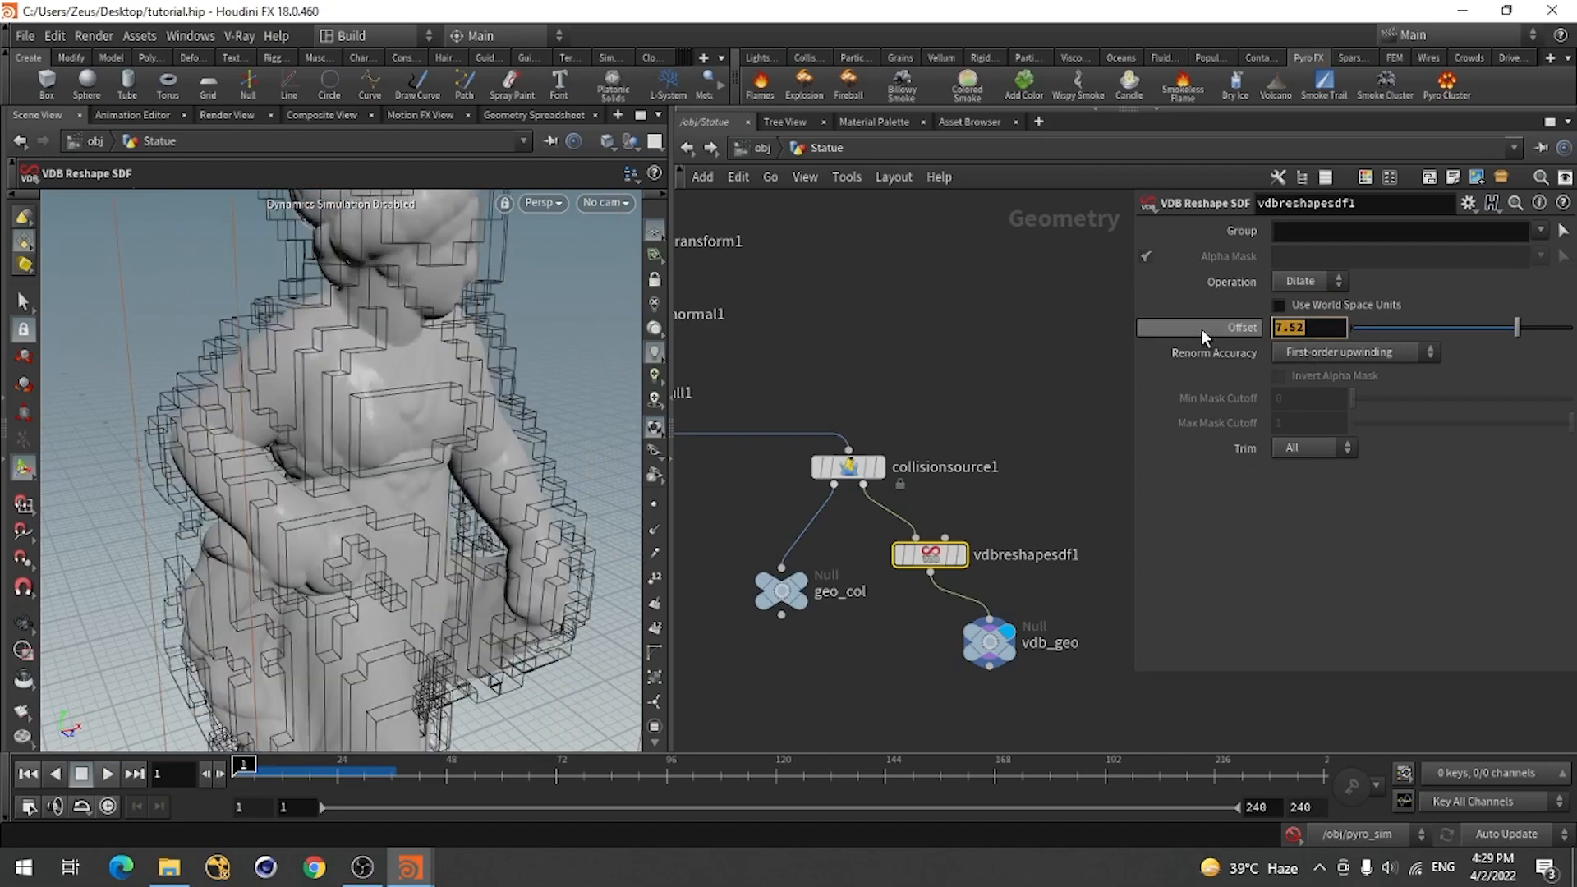
Set vdbreshapesdf1's offset to 2, inspect the dilated statue, and place the node directly above vdb_geo.
{"action": "type", "text": "2"}
{"action": "key", "text": "Return"}
{"action": "key", "text": "space"}
{"action": "right_click_drag", "start_coordinate": [269, 509], "coordinate": [126, 446]}
{"action": "middle_click_drag", "start_coordinate": [259, 437], "coordinate": [295, 299]}
{"action": "left_click_drag", "start_coordinate": [286, 527], "coordinate": [418, 579]}
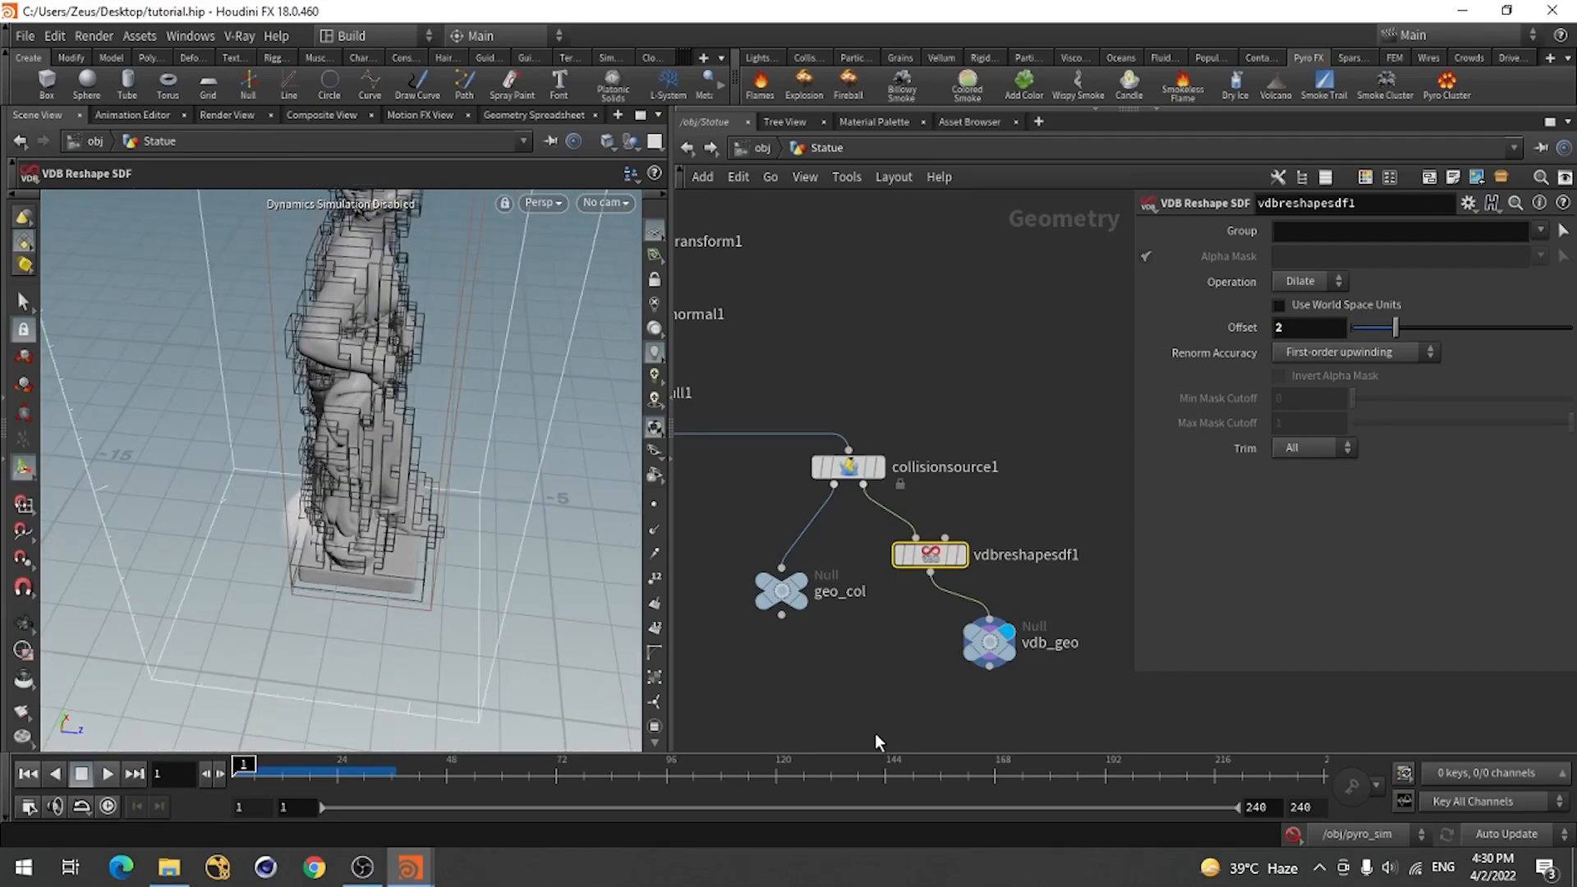
{"action": "left_click_drag", "start_coordinate": [942, 567], "coordinate": [988, 514]}
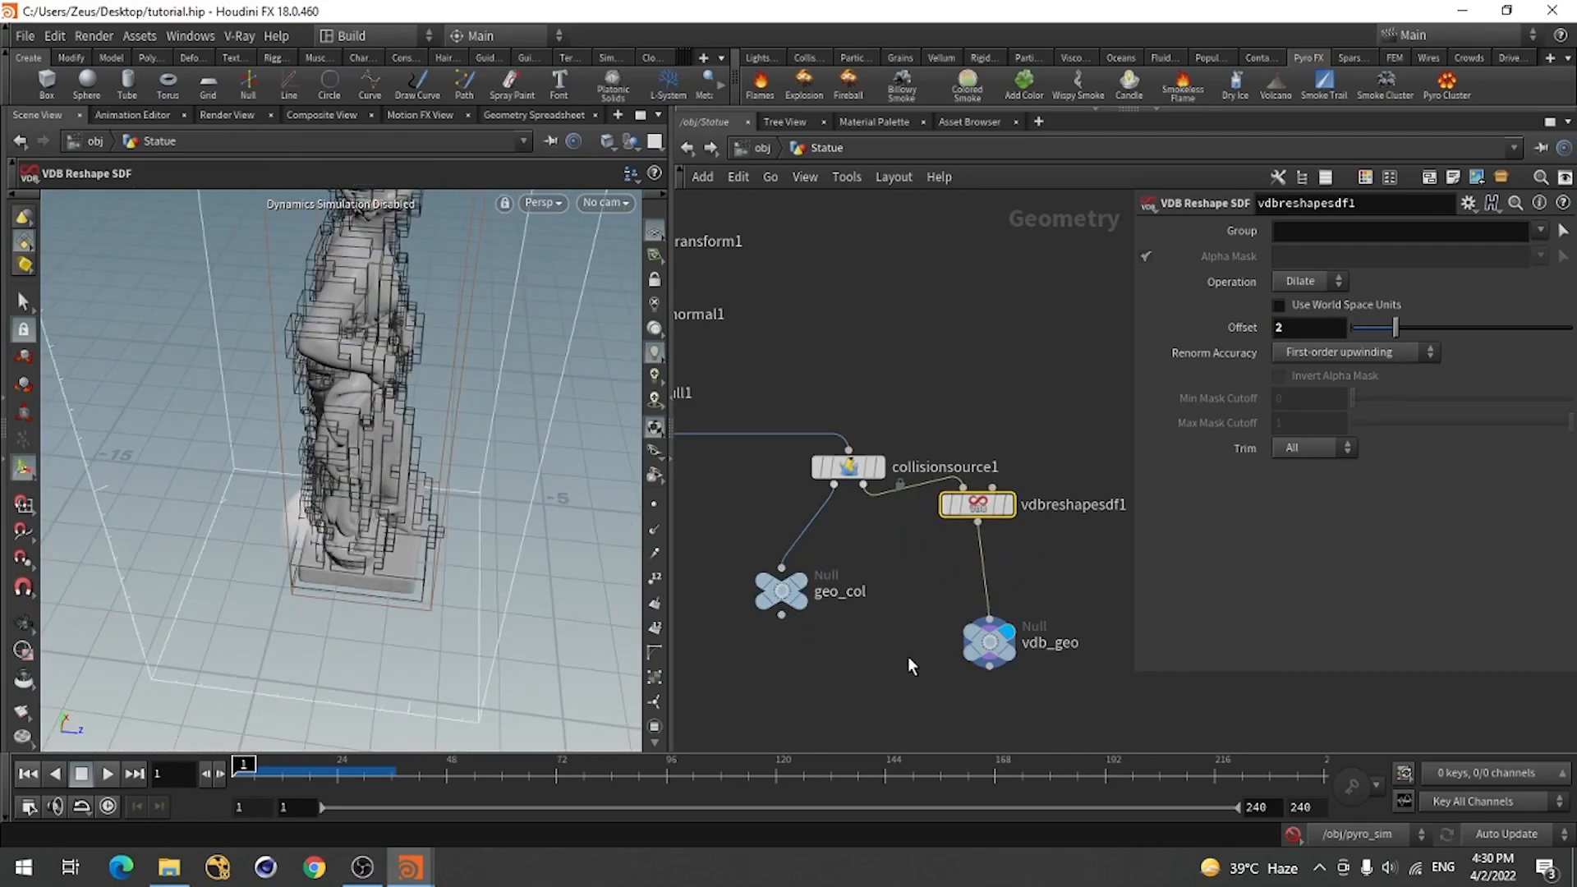
Set null1 as the Statue's displayed node, go up to object level and open the pyro_sim network.
{"action": "scroll", "coordinate": [862, 642], "scroll_direction": "down", "scroll_amount": 2}
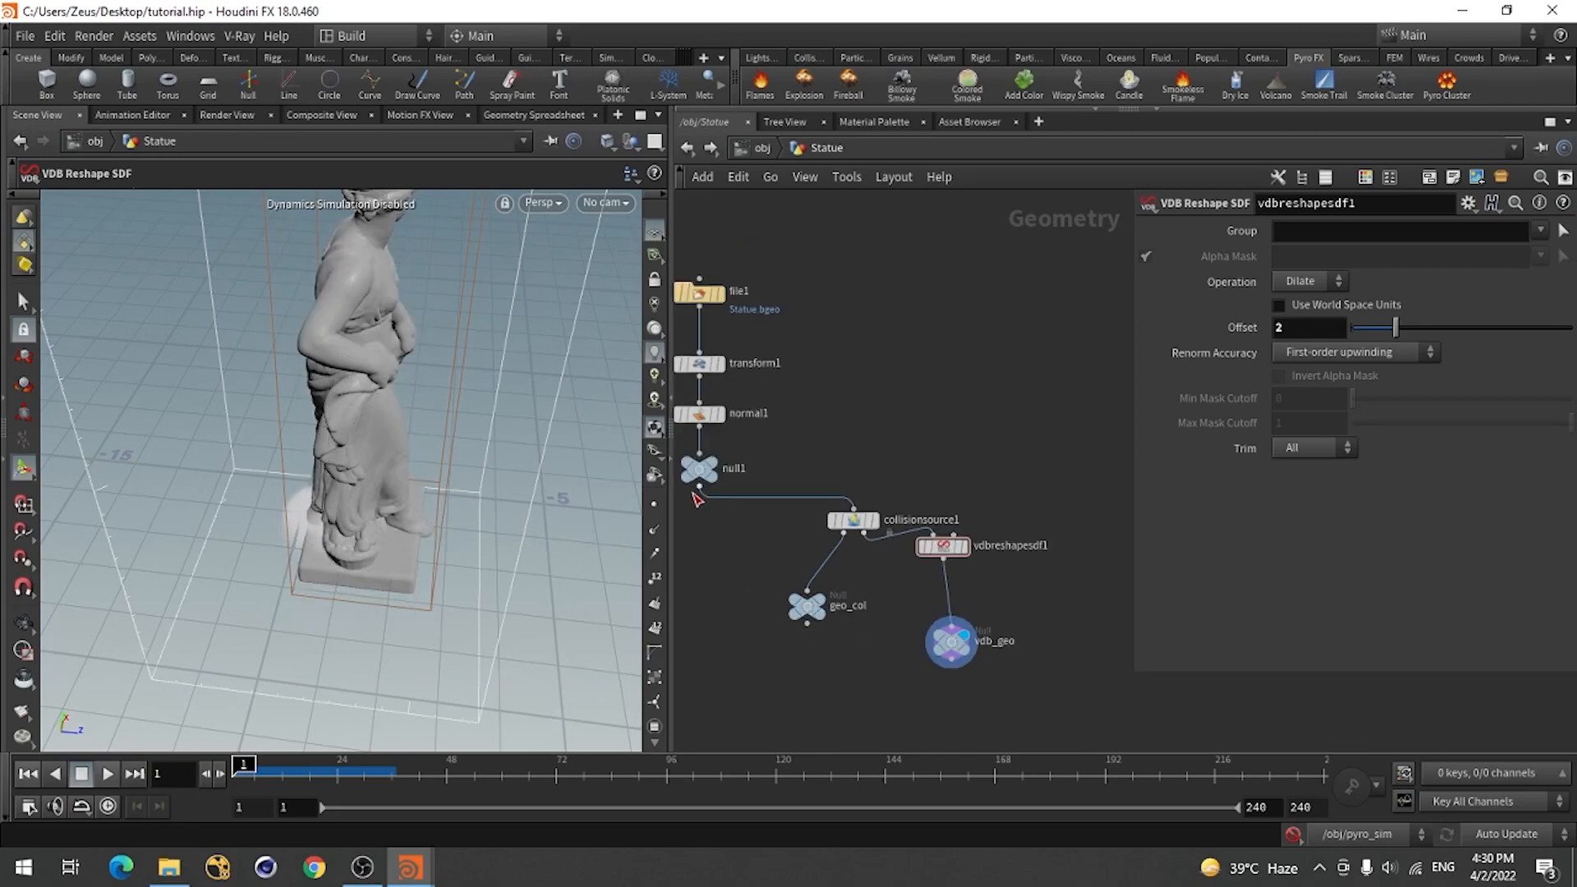
{"action": "left_click", "coordinate": [716, 470]}
{"action": "key", "text": "u"}
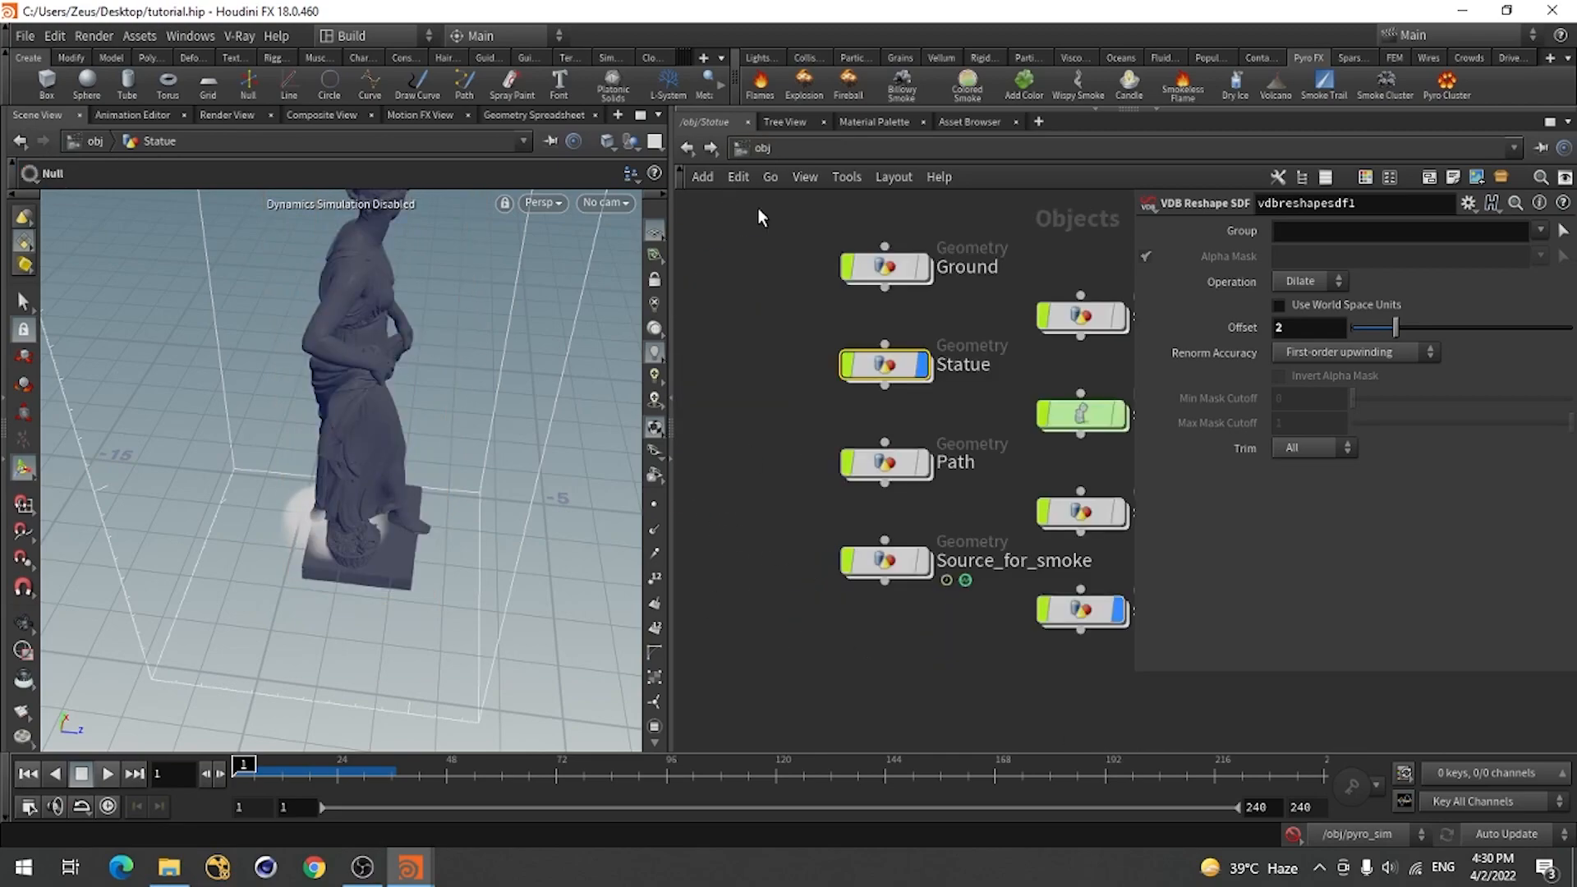
{"action": "scroll", "coordinate": [826, 632], "scroll_direction": "down", "scroll_amount": 3}
{"action": "scroll", "coordinate": [908, 535], "scroll_direction": "up", "scroll_amount": 4}
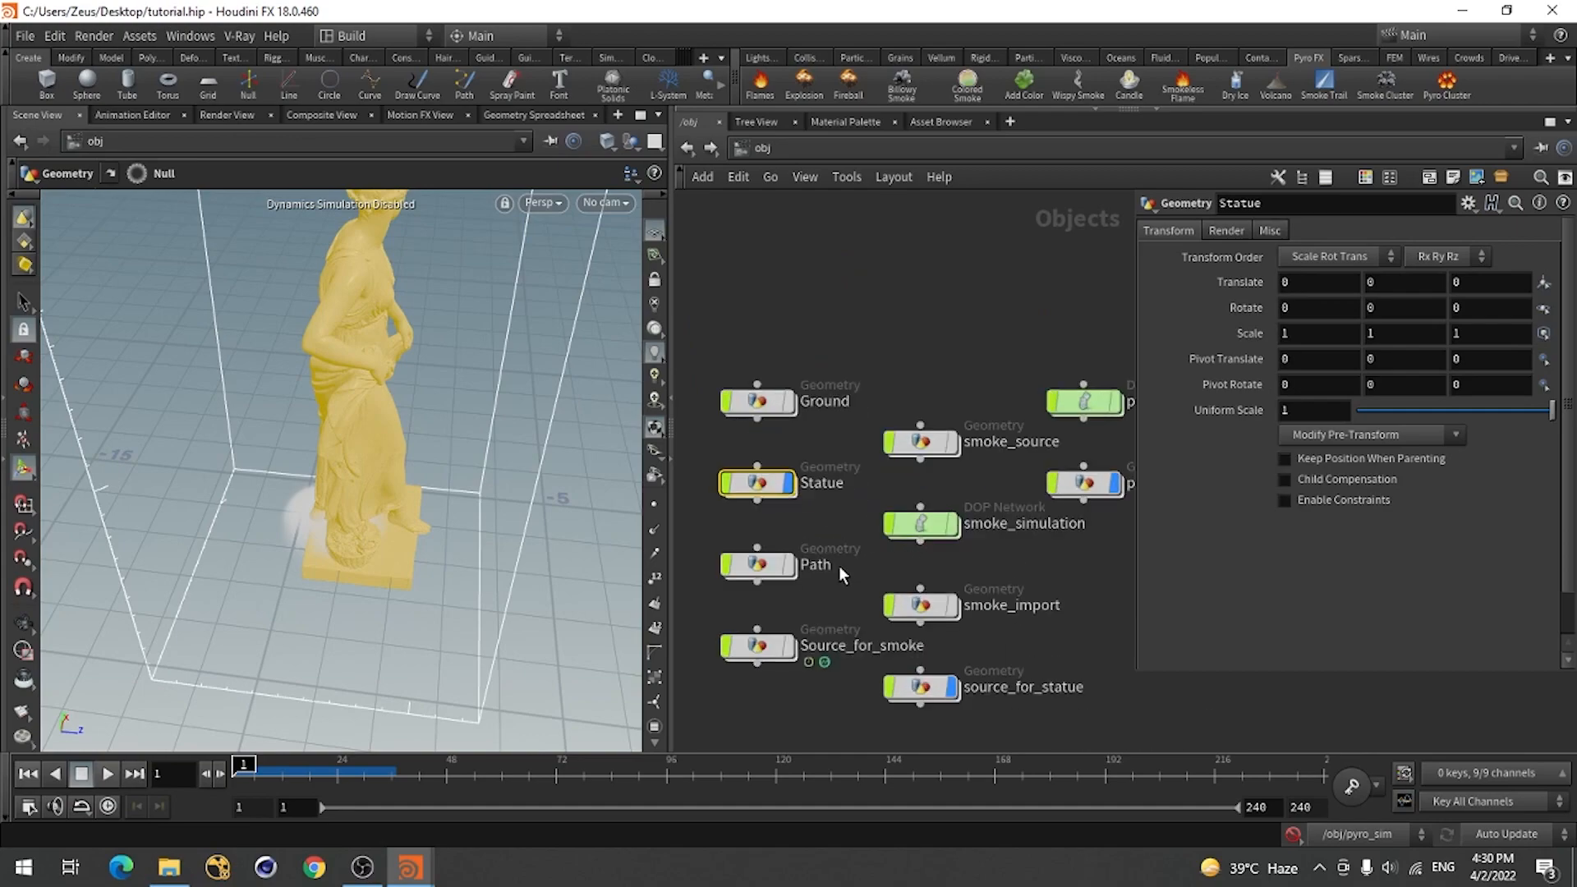
{"action": "scroll", "coordinate": [838, 563], "scroll_direction": "down", "scroll_amount": 2}
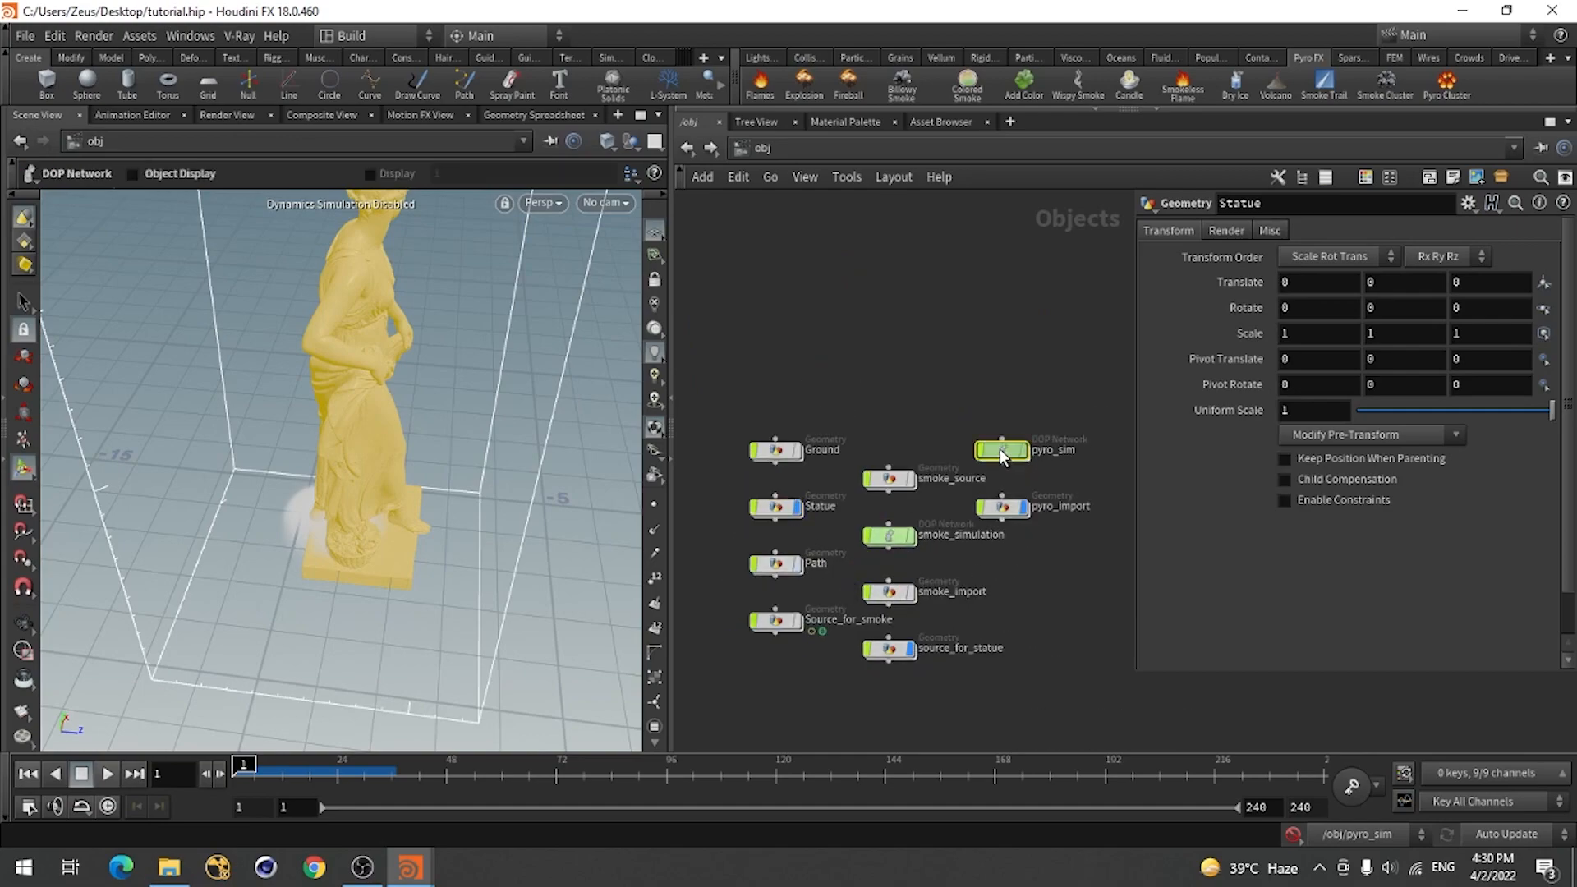
{"action": "double_click", "coordinate": [1018, 453]}
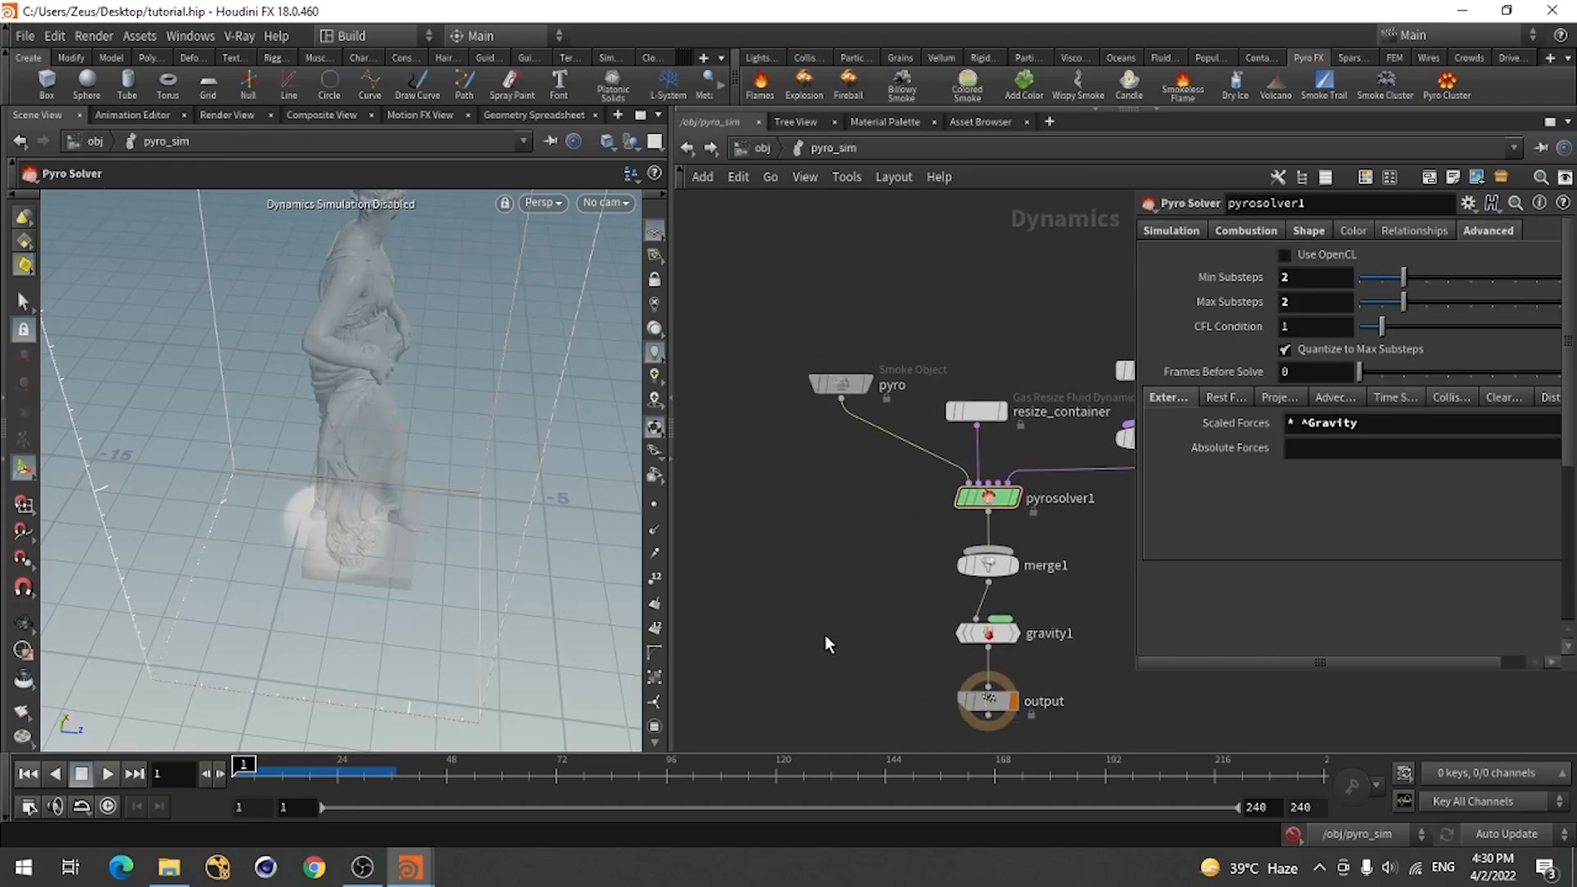
Add a Static Solver node and a Static Object node to the pyro_sim network.
{"action": "key", "text": "Tab"}
{"action": "type", "text": "sta"}
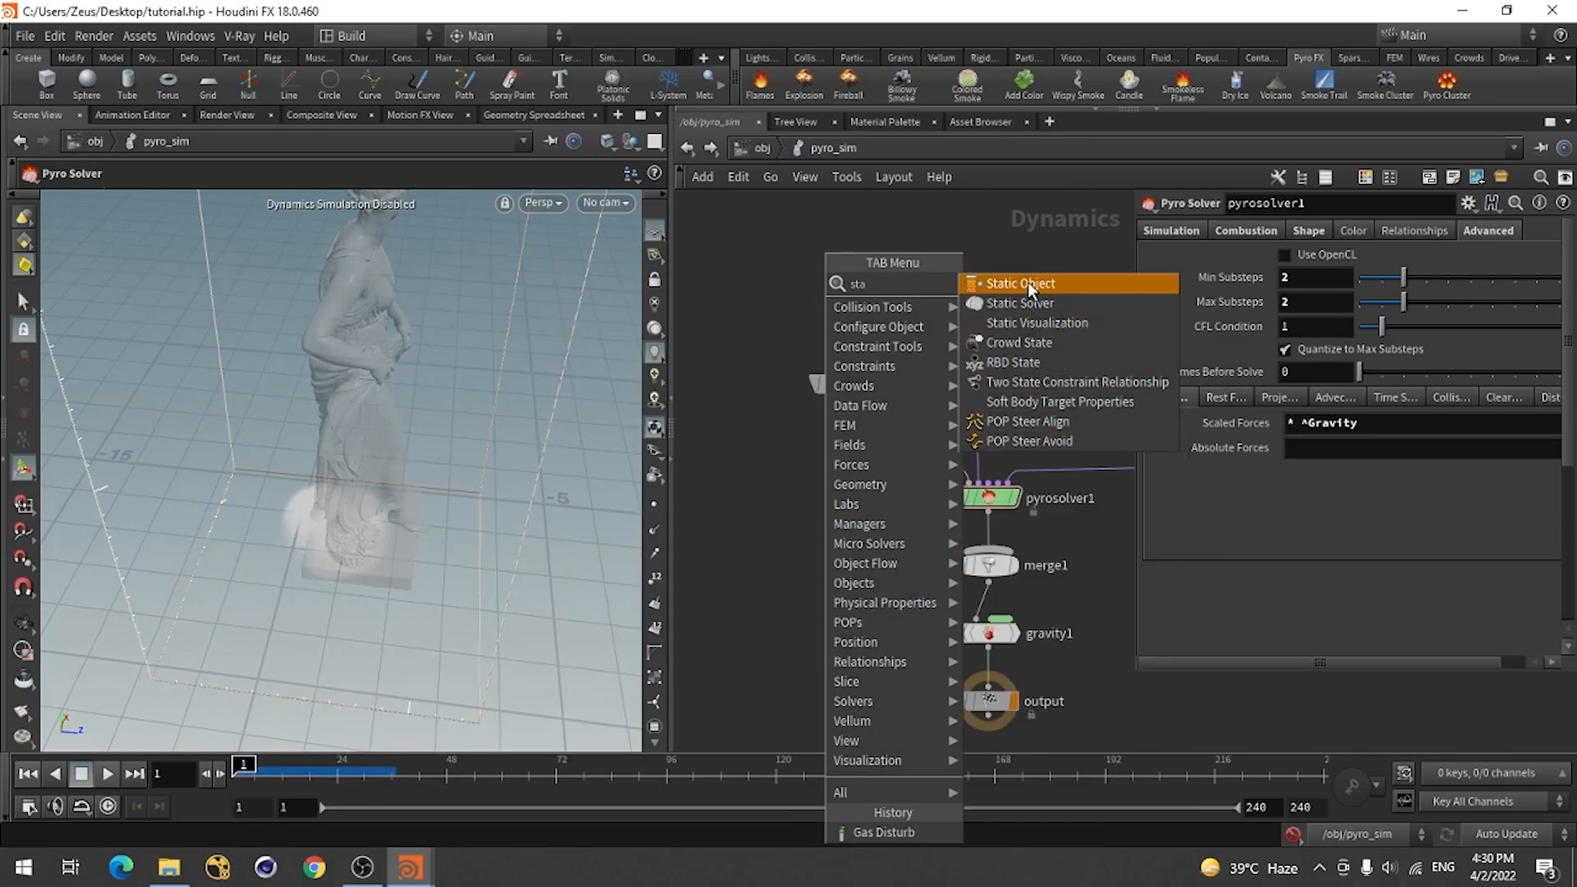
{"action": "left_click", "coordinate": [1025, 306]}
{"action": "left_click", "coordinate": [783, 591]}
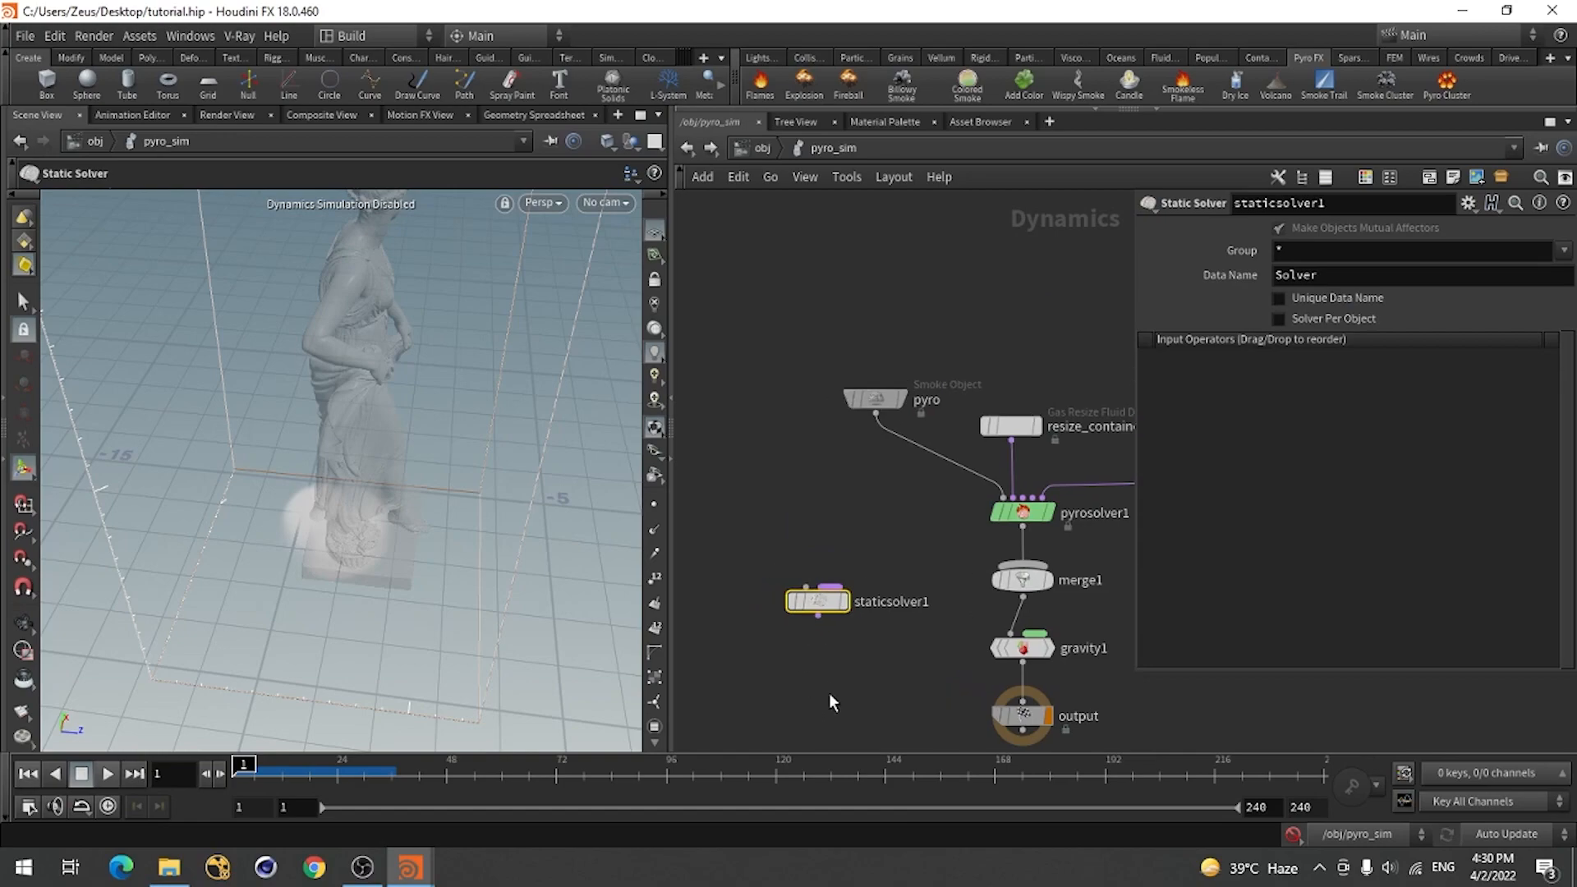
{"action": "key", "text": "Tab"}
{"action": "mouse_move", "coordinate": [903, 247]}
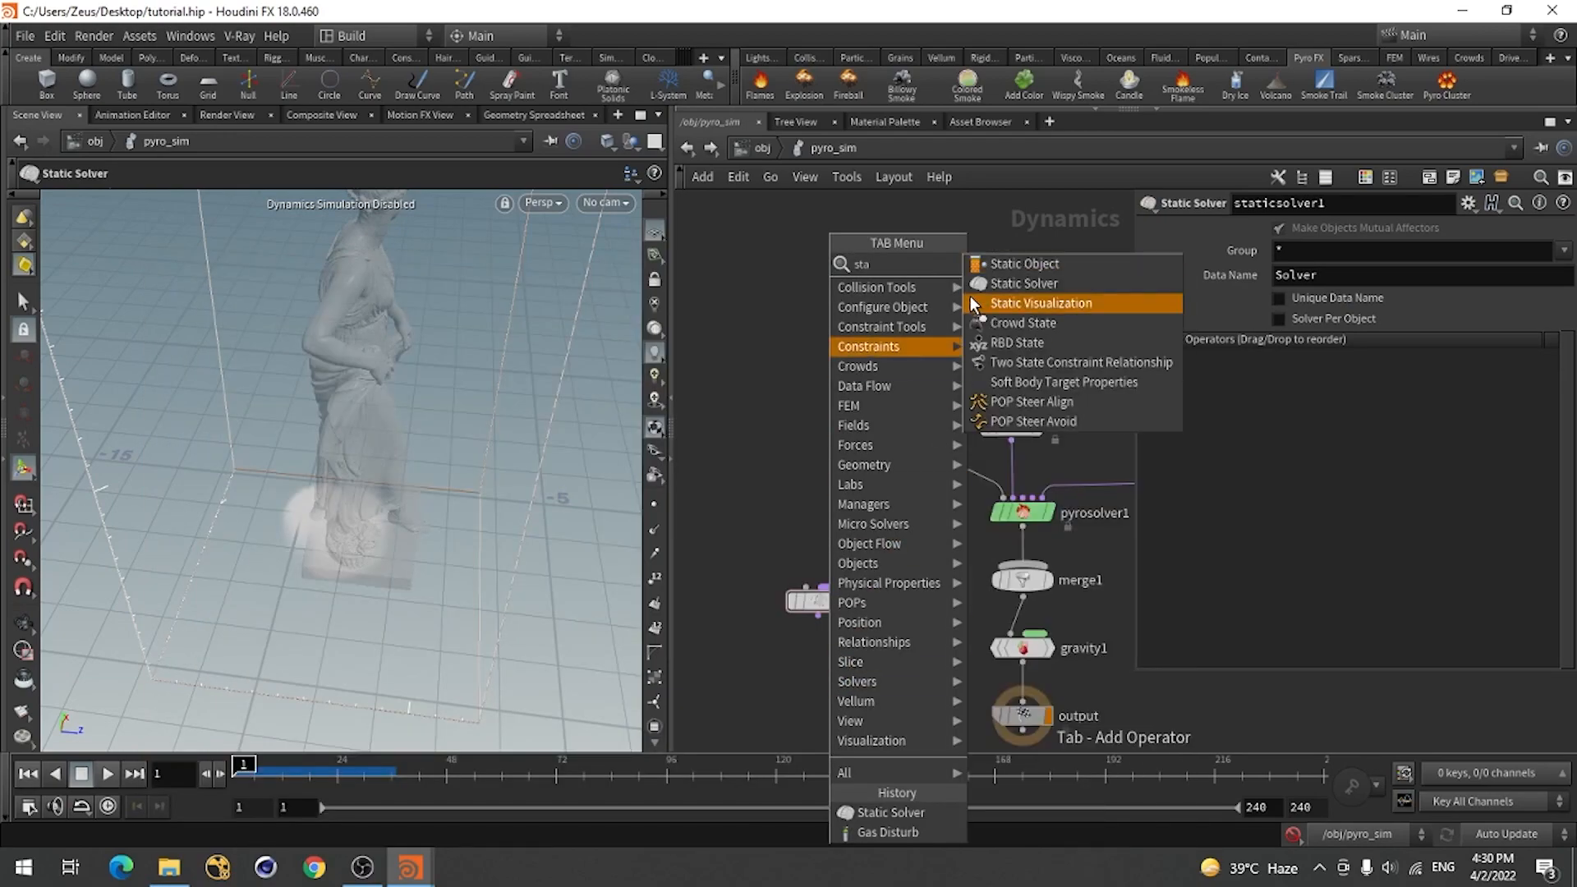
{"action": "left_click", "coordinate": [1028, 260]}
{"action": "left_click", "coordinate": [753, 486]}
Wire staticobject1 into staticsolver1 and connect staticsolver1 to merge1.
{"action": "left_click_drag", "start_coordinate": [749, 500], "coordinate": [806, 621]}
{"action": "left_click_drag", "start_coordinate": [1032, 595], "coordinate": [1021, 617]}
{"action": "left_click_drag", "start_coordinate": [808, 640], "coordinate": [1011, 593]}
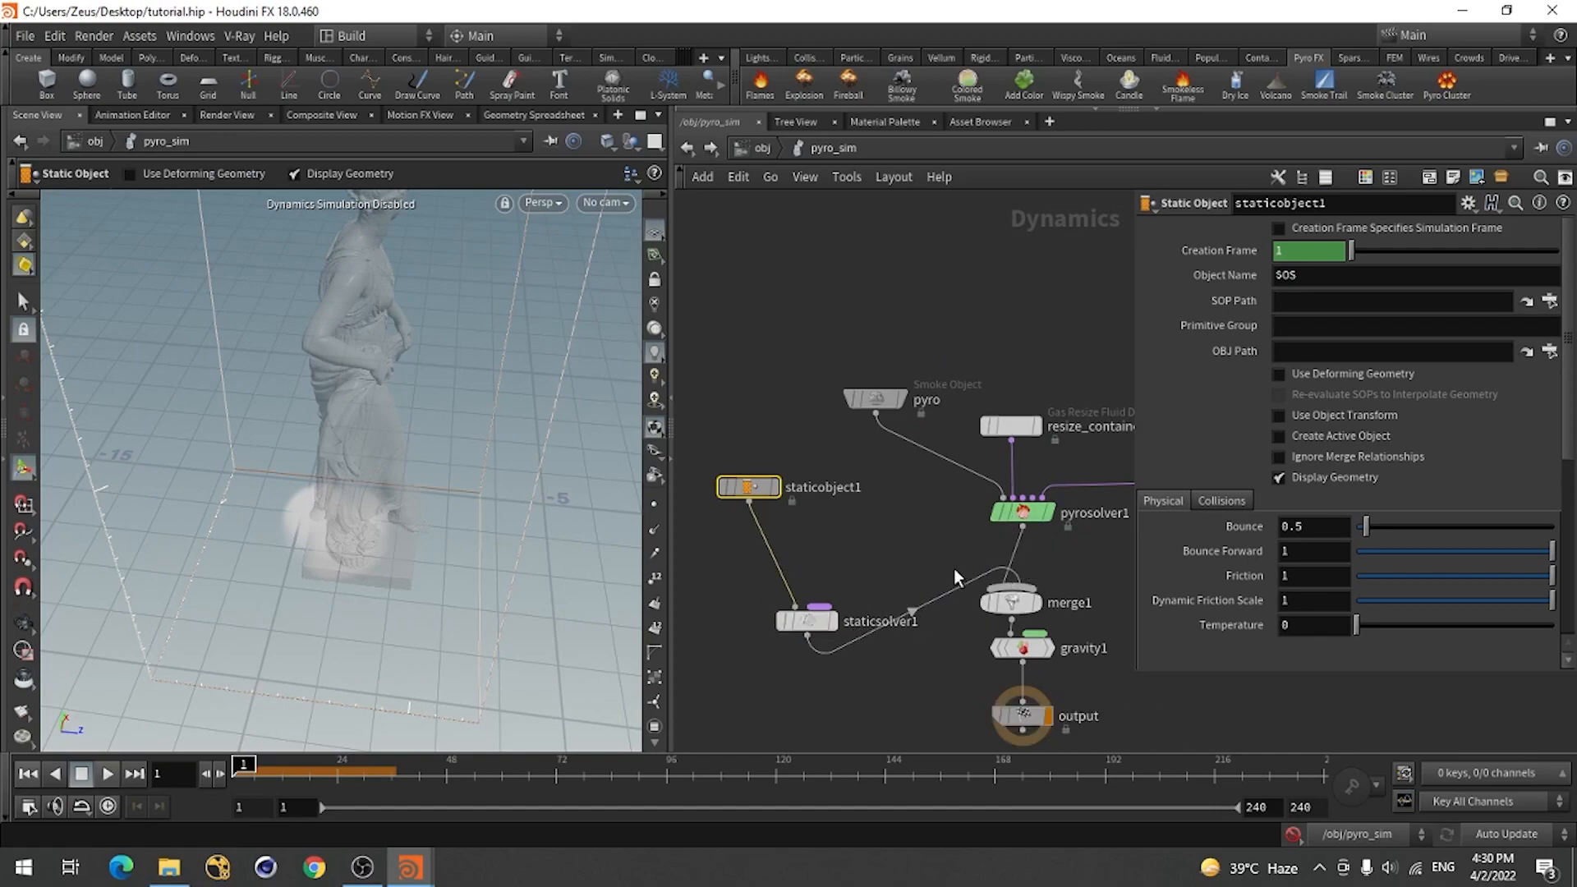
Reorder merge1's inputs so staticsolver1 comes before pyrosolver1, and tidy the network layout.
{"action": "left_click", "coordinate": [1022, 599]}
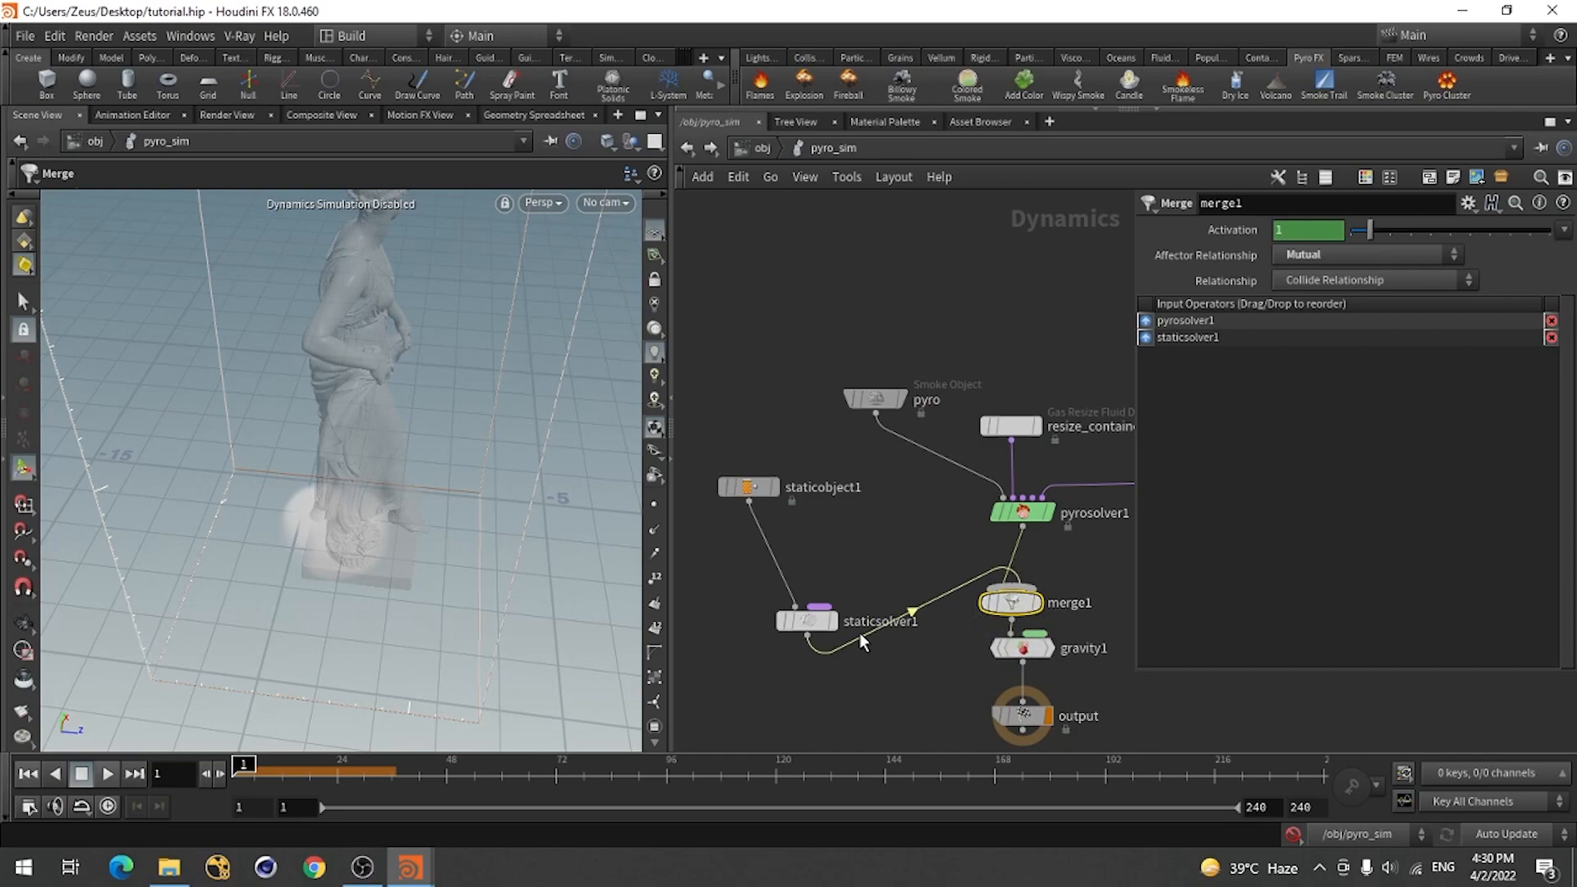
{"action": "left_click_drag", "start_coordinate": [1182, 337], "coordinate": [1182, 319]}
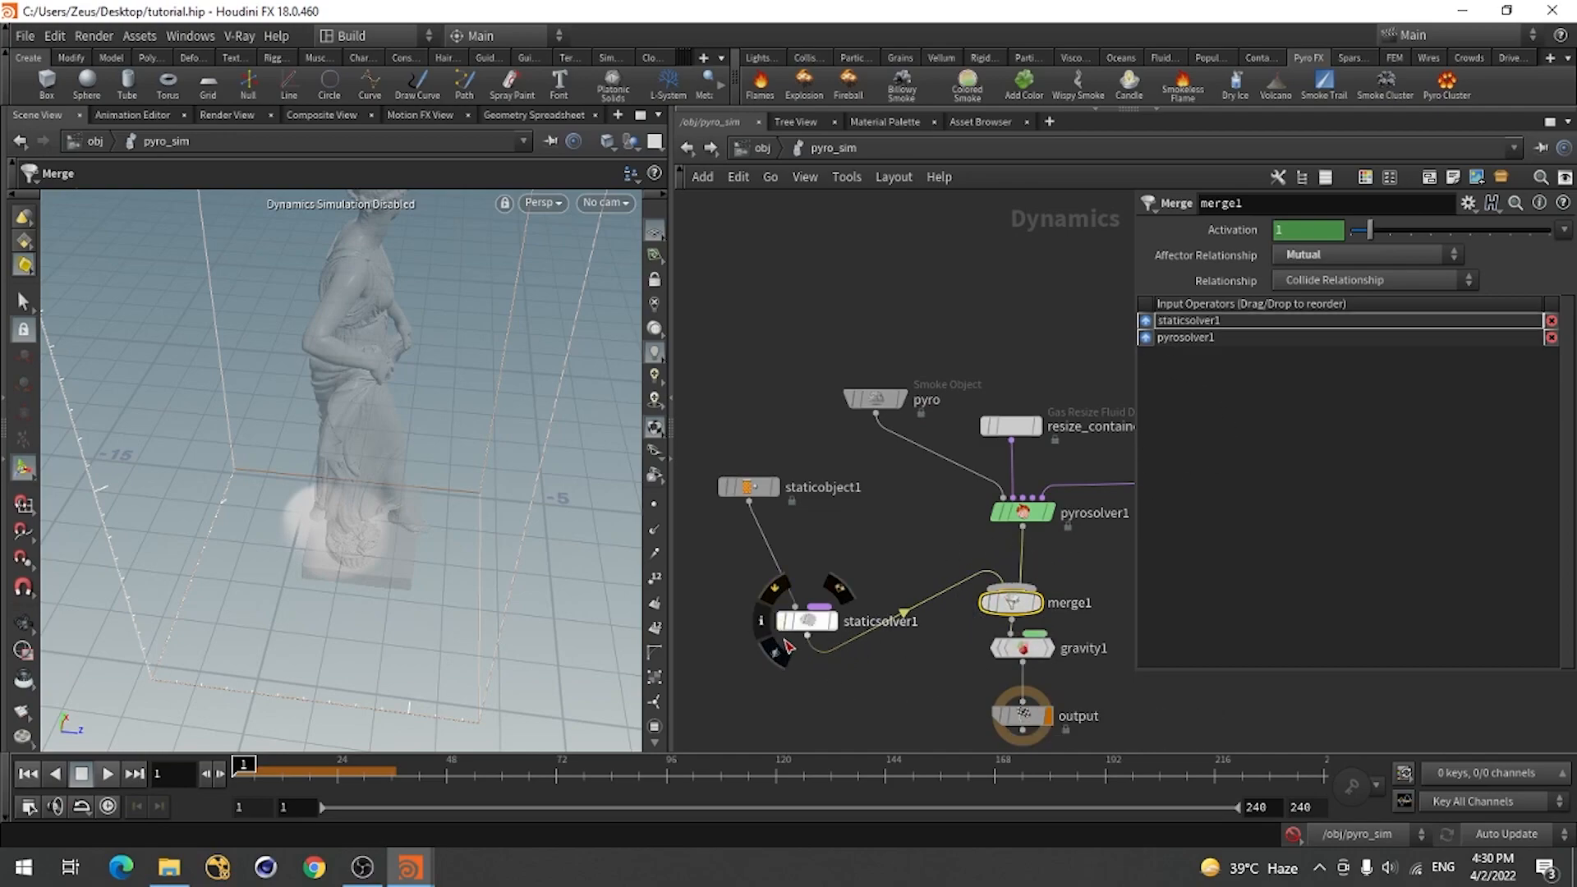
{"action": "key", "text": "l"}
{"action": "scroll", "coordinate": [858, 546], "scroll_direction": "up", "scroll_amount": 3}
Set staticobject1's SOP Path to /obj/Statue/geo_col.
{"action": "left_click", "coordinate": [834, 362]}
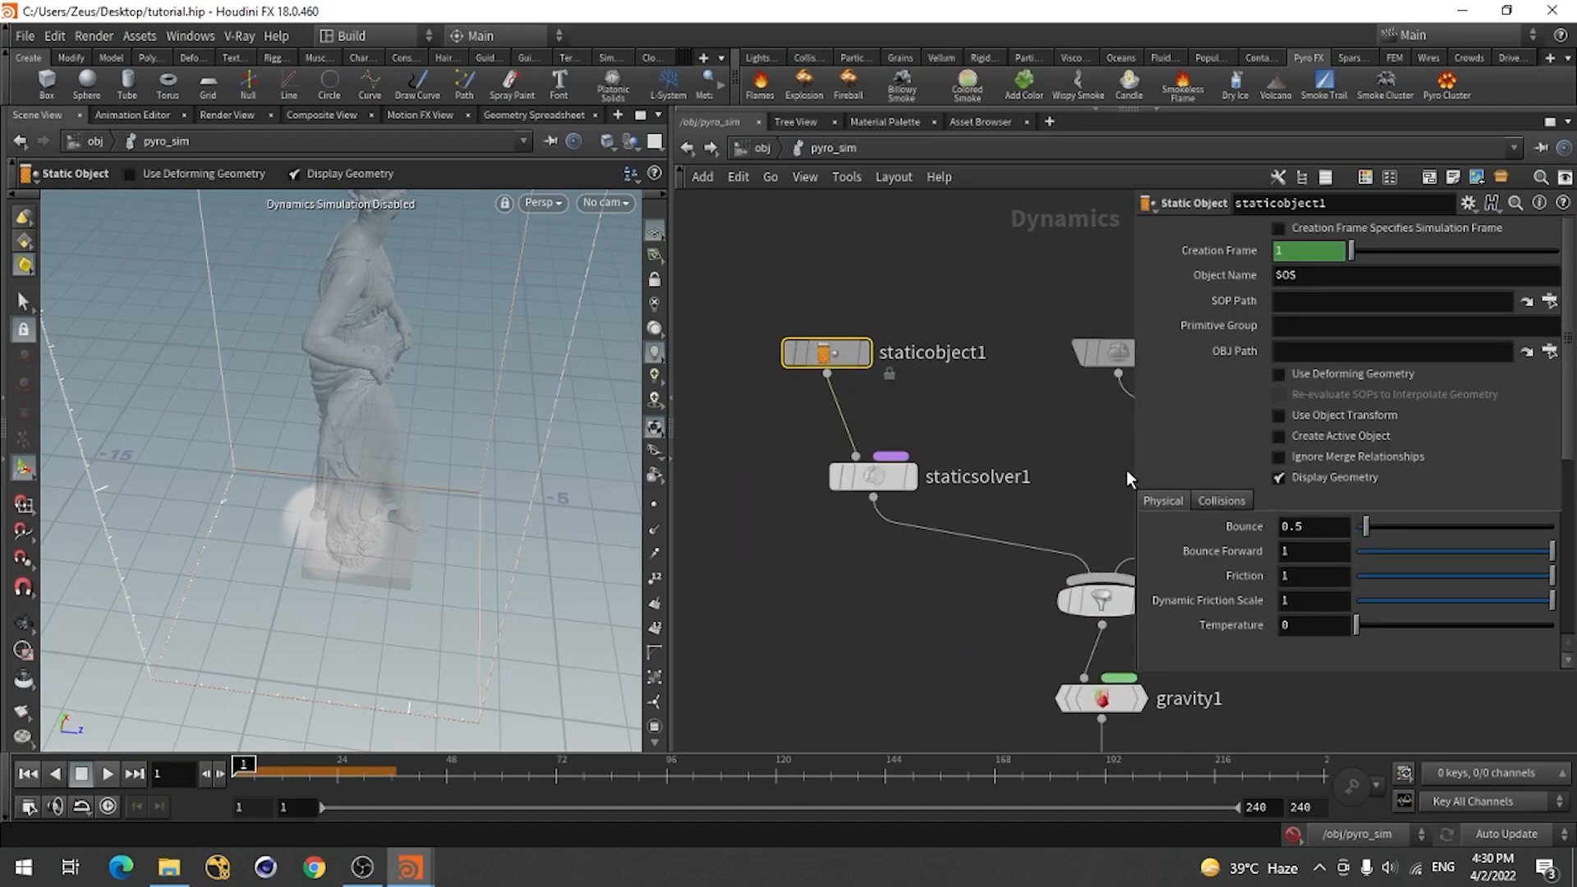
{"action": "left_click", "coordinate": [1548, 301]}
{"action": "left_click_drag", "start_coordinate": [1412, 136], "coordinate": [909, 165]}
{"action": "scroll", "coordinate": [957, 310], "scroll_direction": "down", "scroll_amount": 5}
{"action": "scroll", "coordinate": [957, 310], "scroll_direction": "up", "scroll_amount": 3}
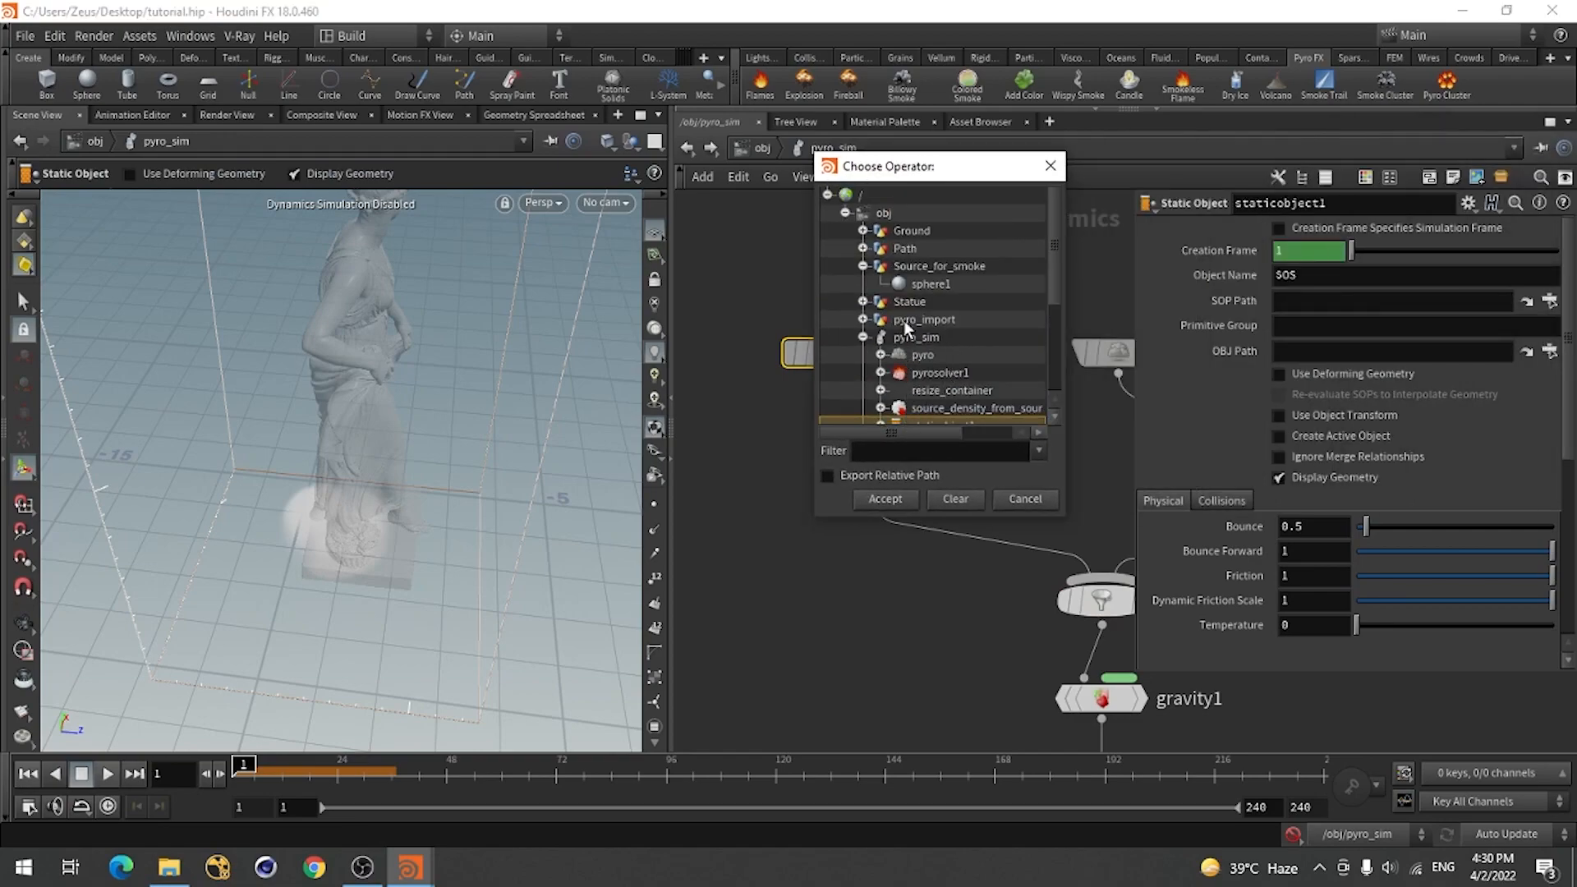
{"action": "left_click", "coordinate": [910, 302]}
{"action": "left_click", "coordinate": [862, 302]}
{"action": "scroll", "coordinate": [923, 371], "scroll_direction": "down", "scroll_amount": 2}
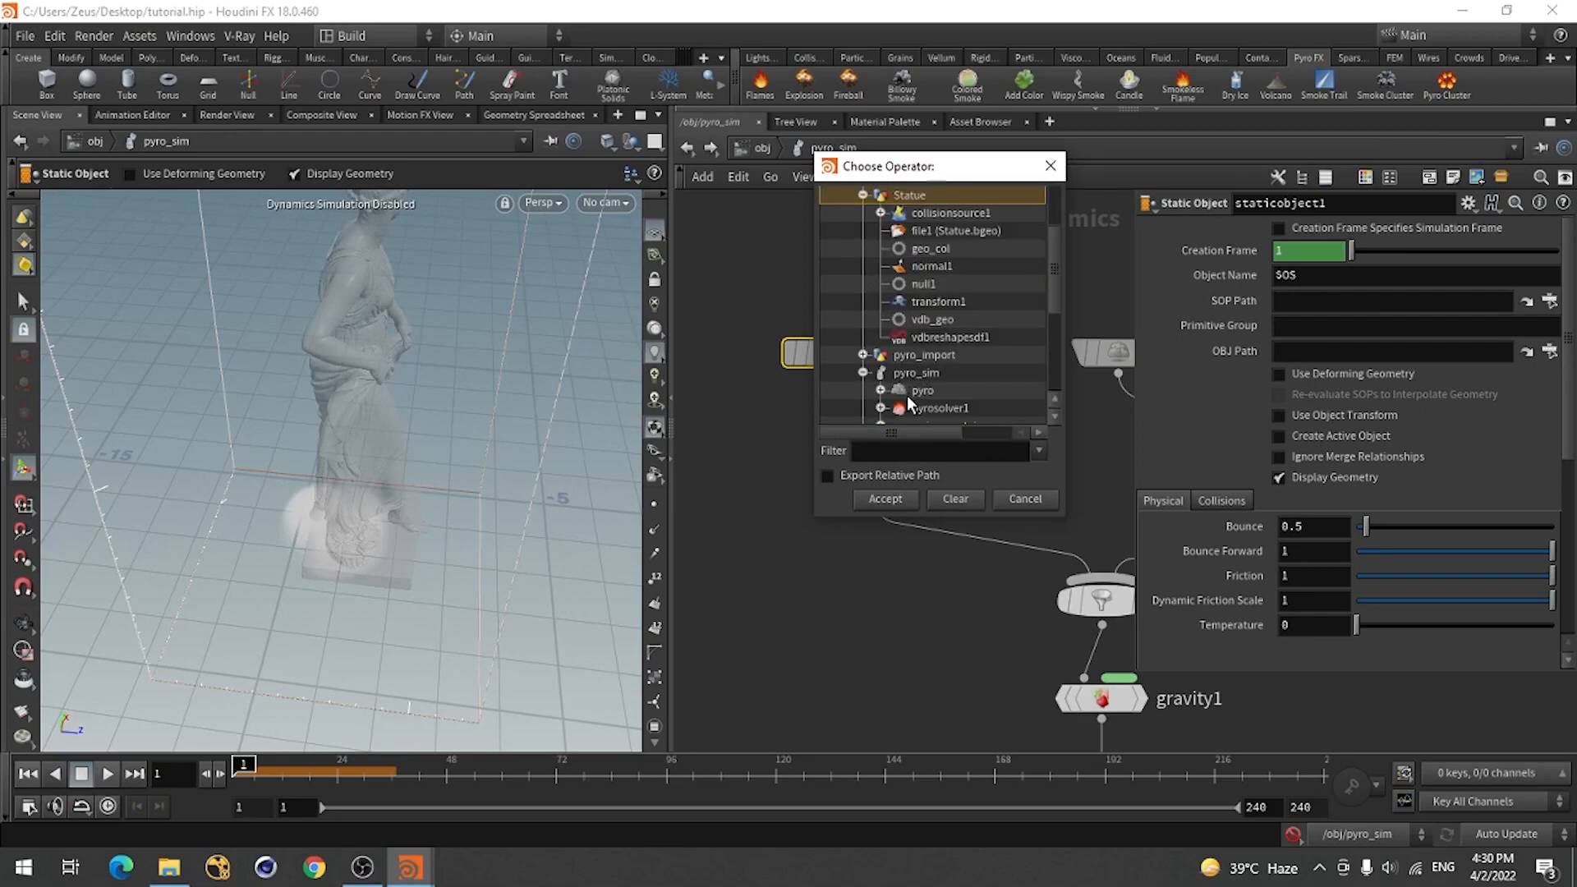
{"action": "left_click", "coordinate": [931, 249]}
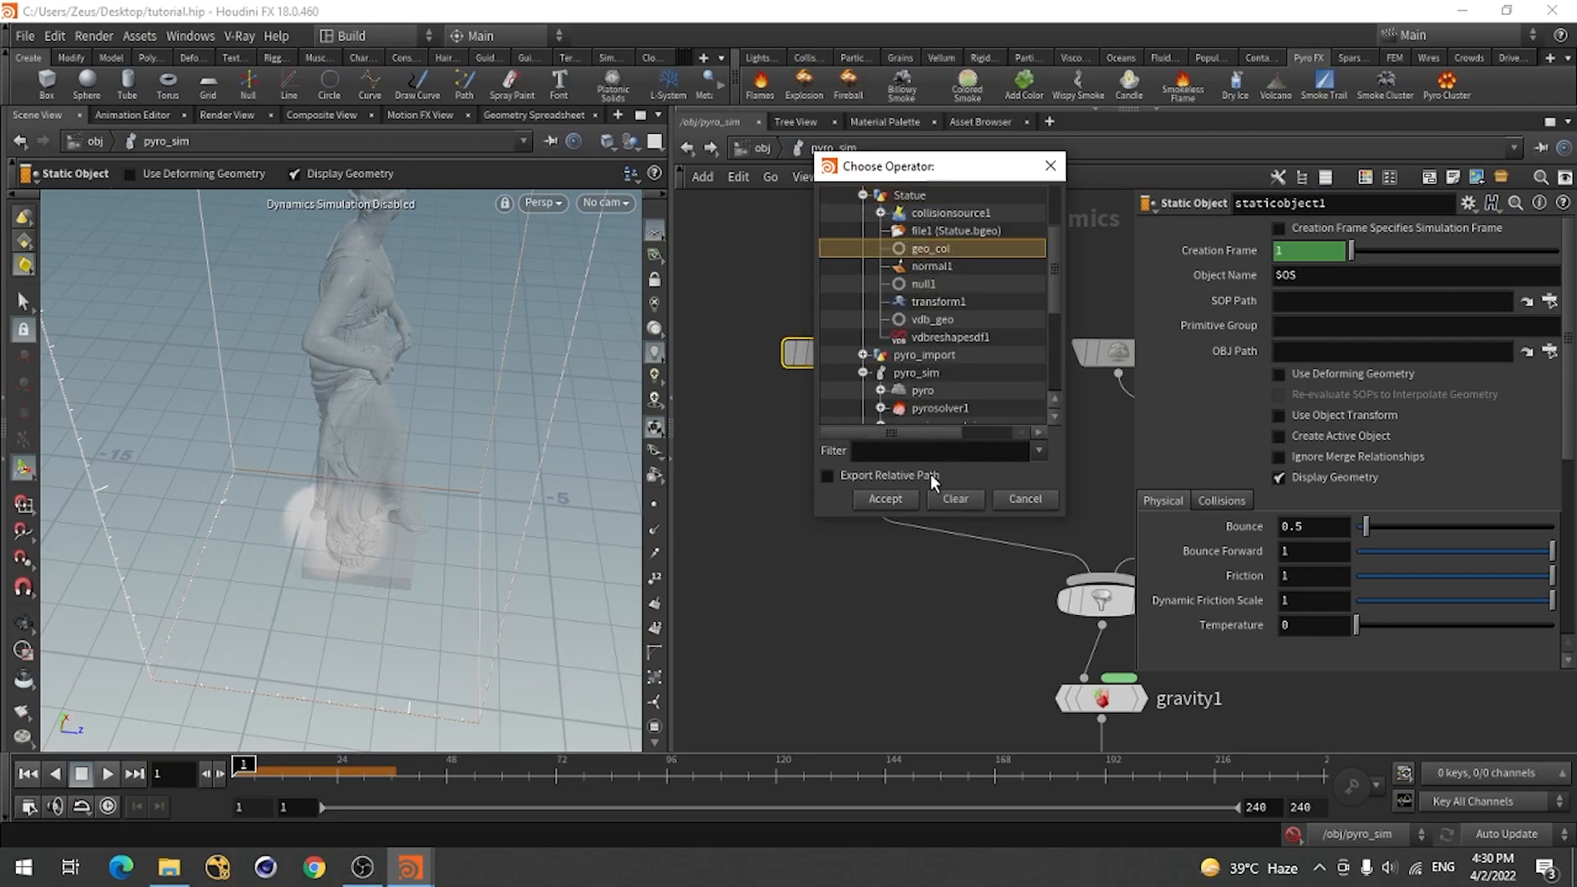
{"action": "left_click", "coordinate": [891, 497]}
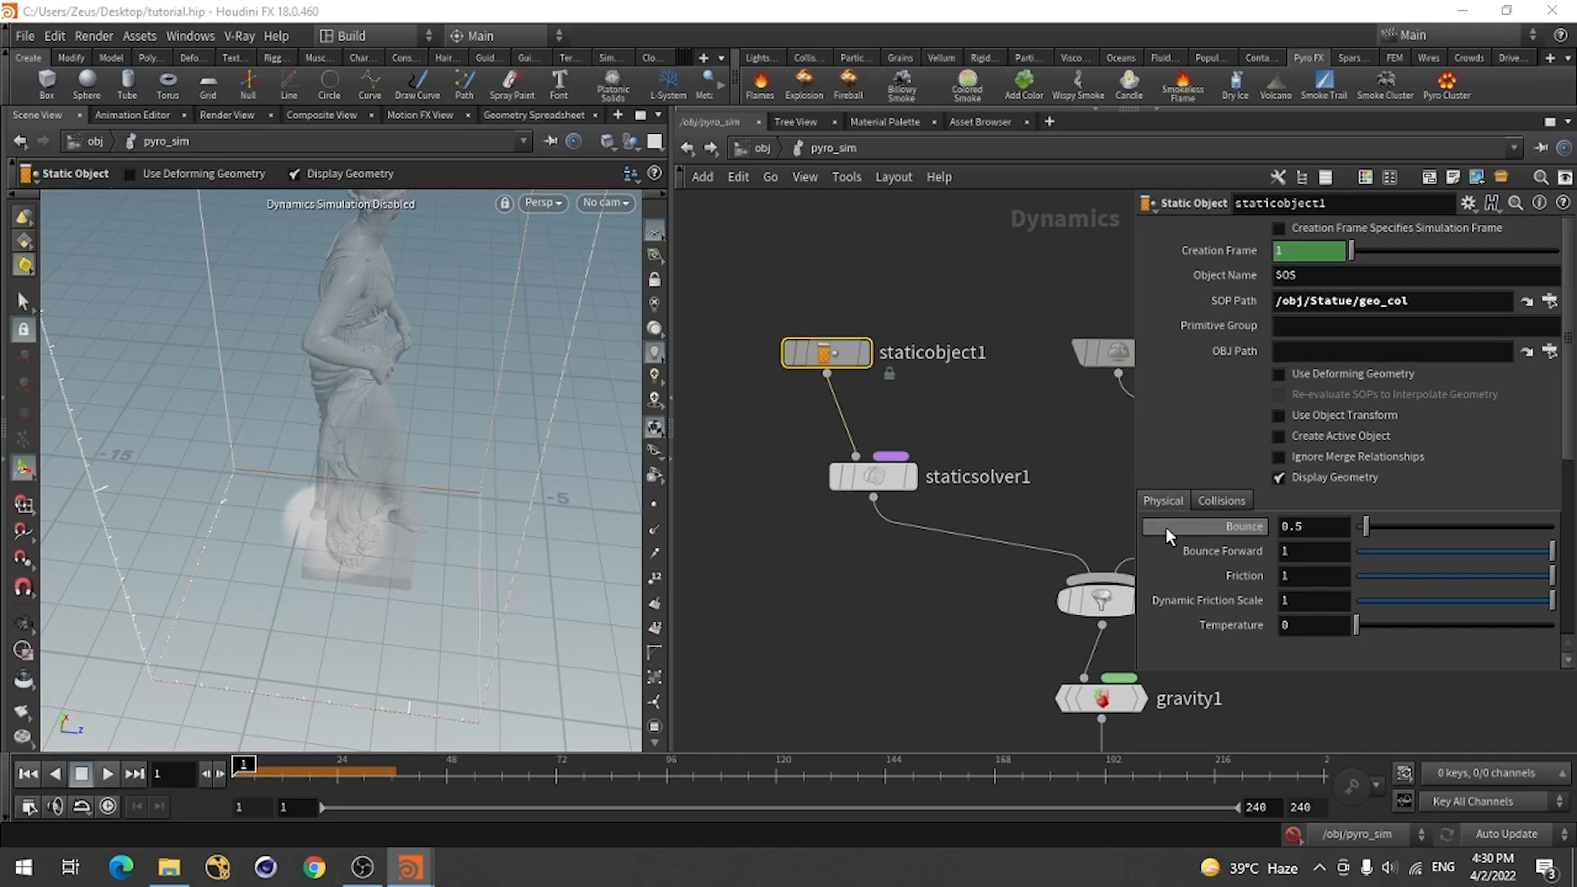
Set the Proxy Volume in staticobject1's volume collision settings to /obj/Statue/vdb_geo.
{"action": "scroll", "coordinate": [1213, 376], "scroll_direction": "down", "scroll_amount": 2}
{"action": "left_click", "coordinate": [1219, 397]}
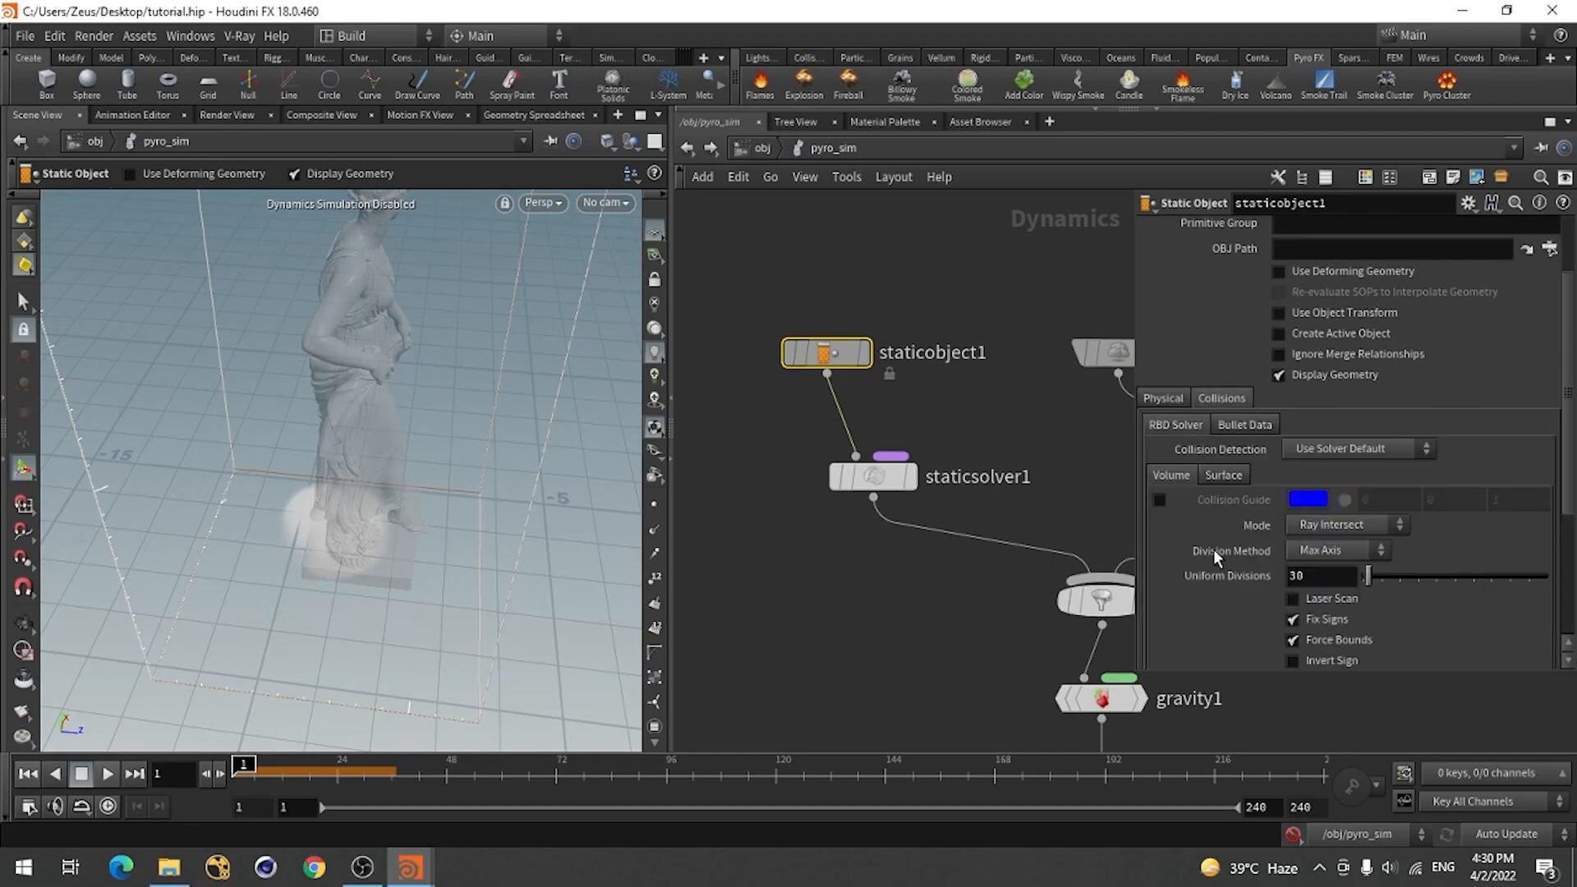
{"action": "scroll", "coordinate": [1219, 534], "scroll_direction": "down", "scroll_amount": 2}
{"action": "scroll", "coordinate": [1197, 495], "scroll_direction": "down", "scroll_amount": 2}
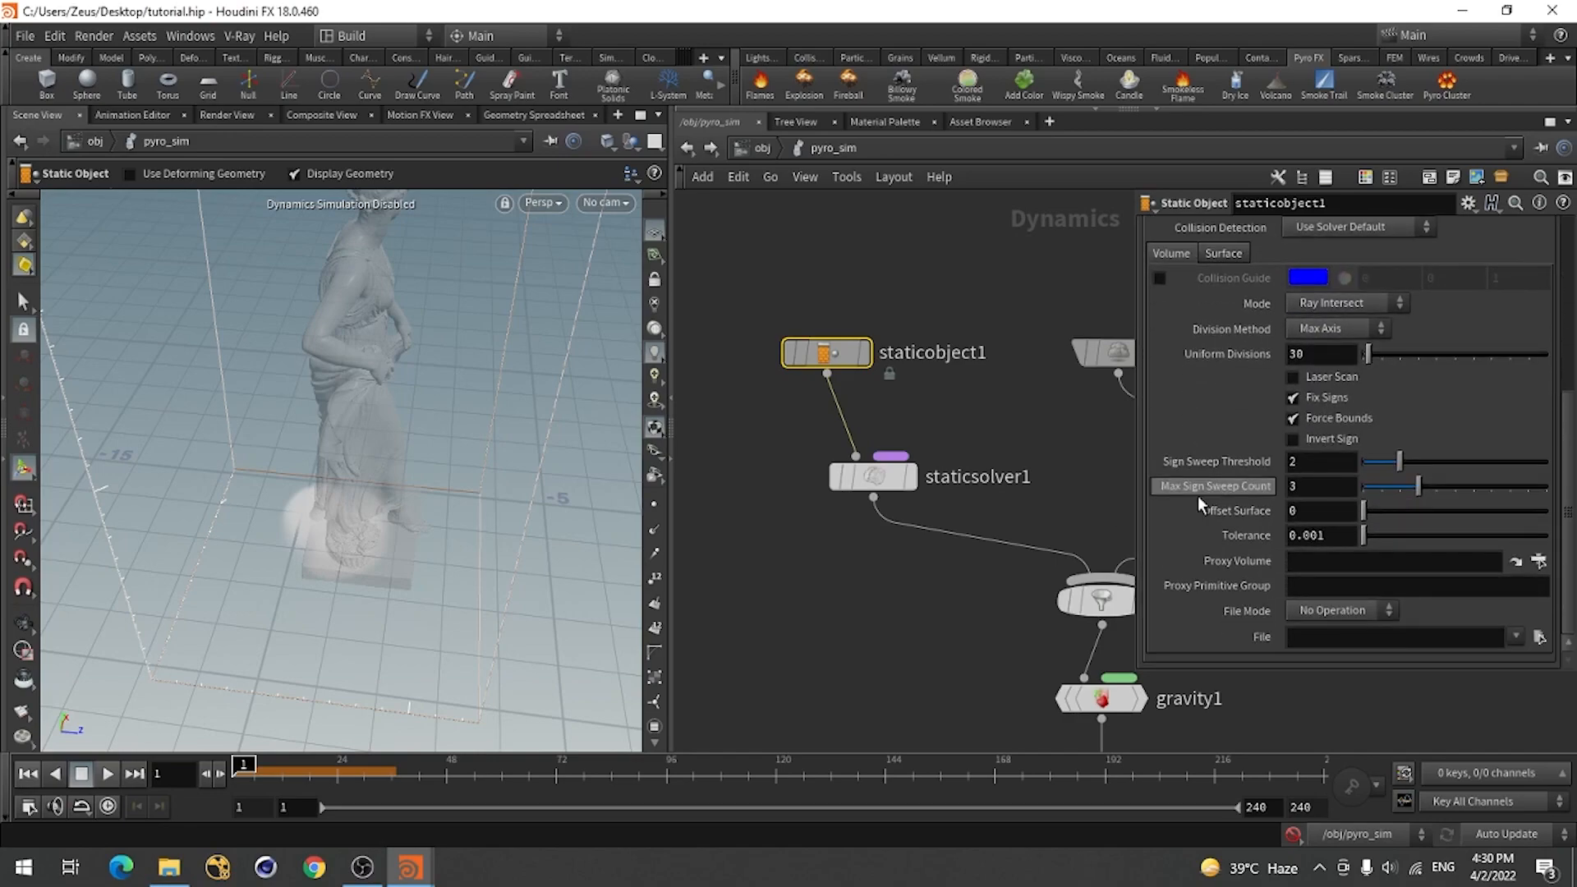
{"action": "left_click", "coordinate": [1538, 561]}
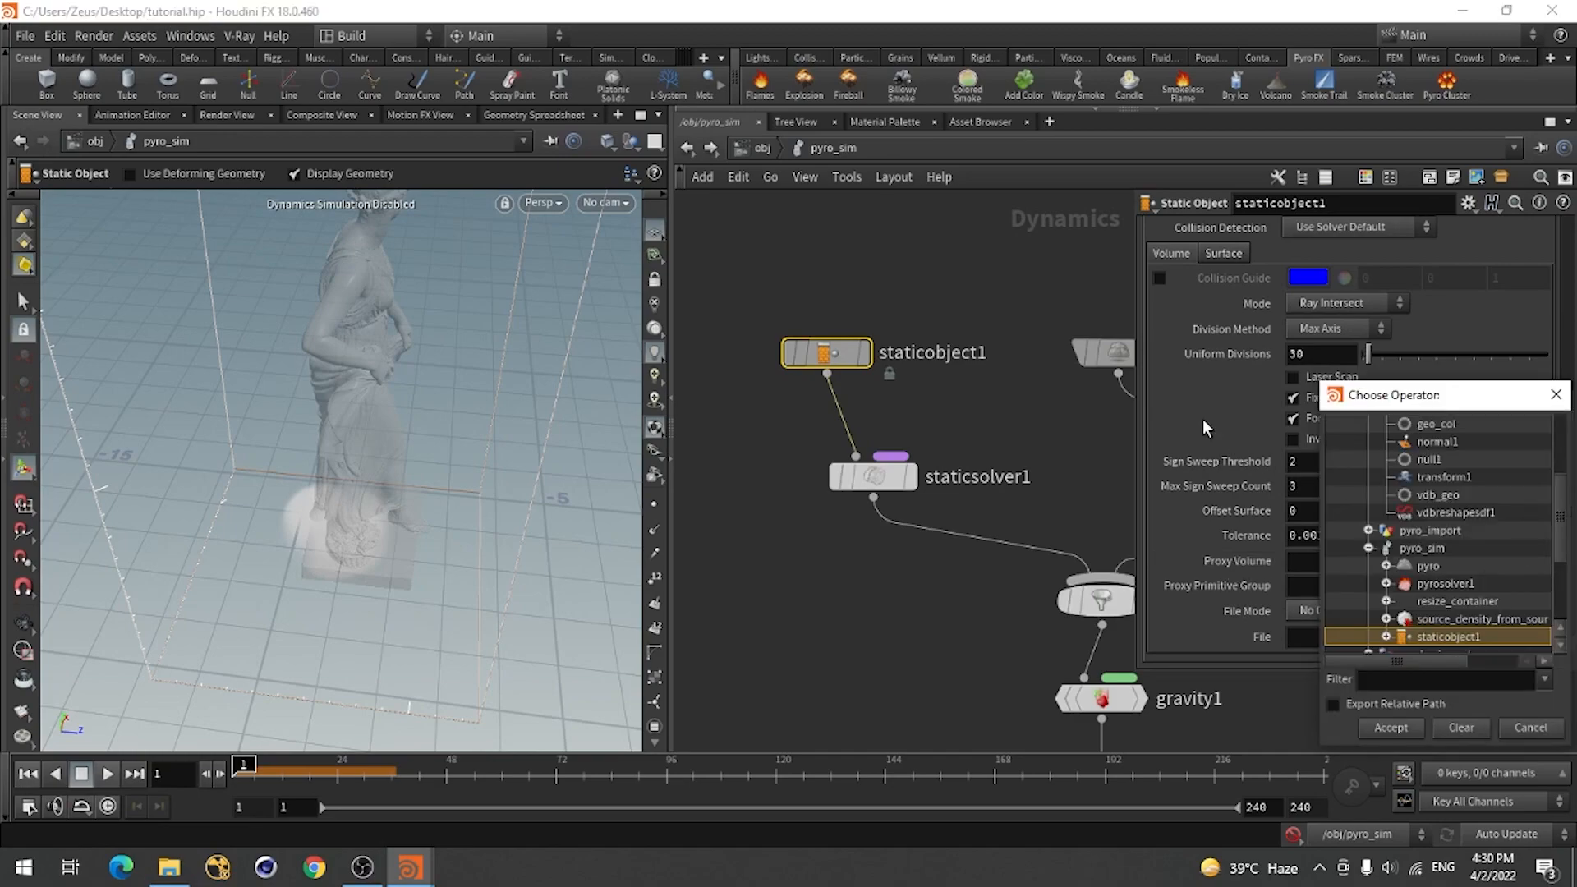
{"action": "scroll", "coordinate": [1461, 559], "scroll_direction": "up", "scroll_amount": 1}
{"action": "left_click", "coordinate": [1436, 548]}
{"action": "left_click", "coordinate": [1416, 728]}
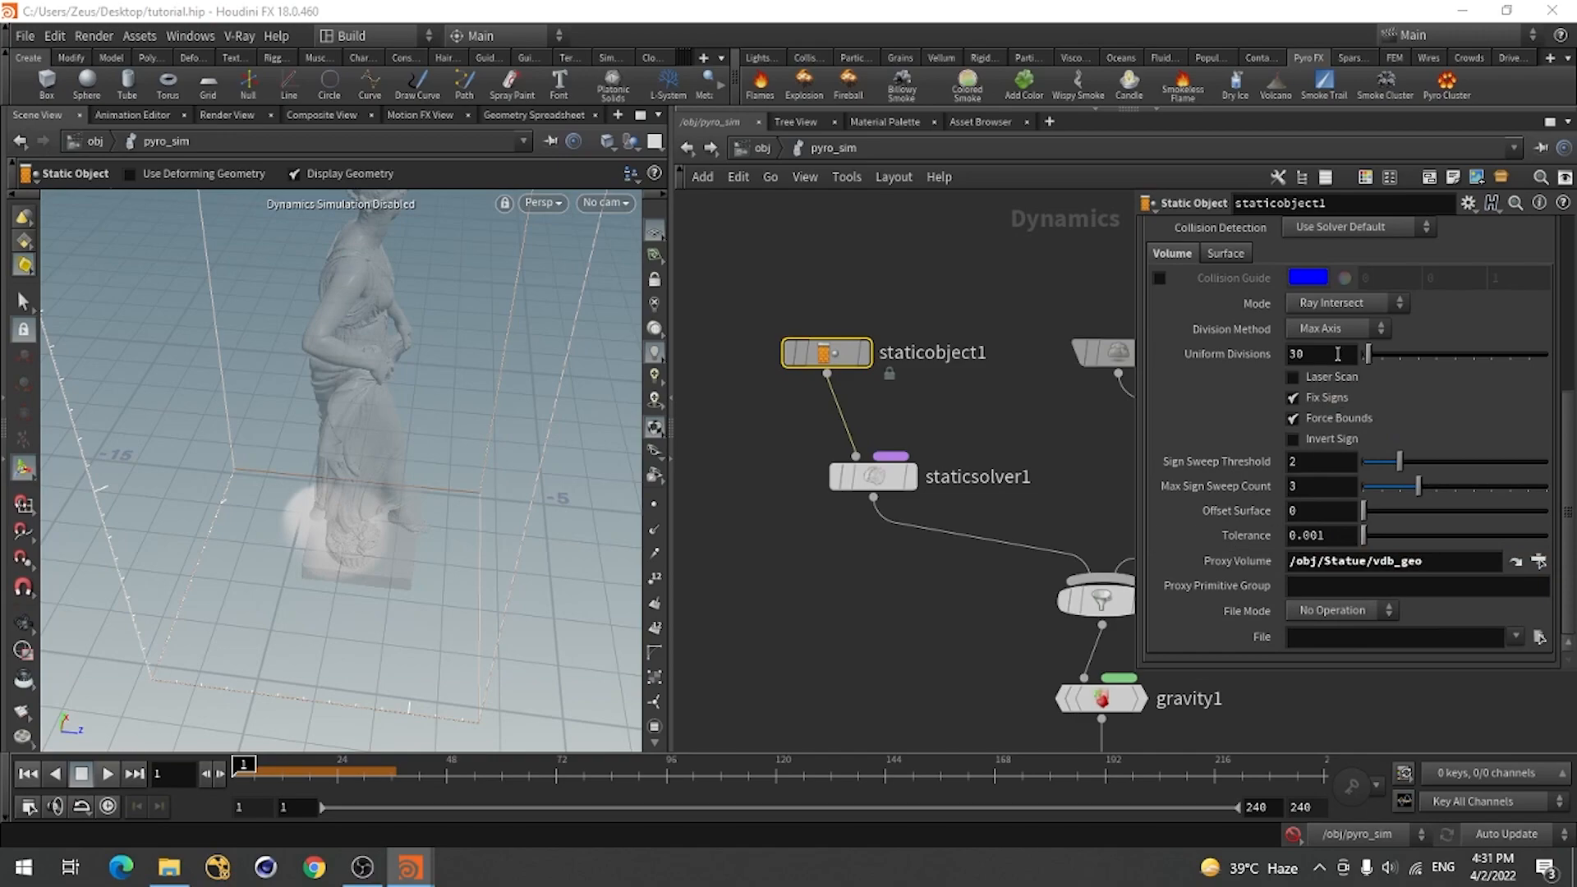
Set staticobject1's collision volume mode to Volume Sample and divide it By Size with a division size of 0.02.
{"action": "left_click", "coordinate": [1333, 307]}
{"action": "left_click", "coordinate": [1322, 448]}
{"action": "left_click", "coordinate": [1326, 327]}
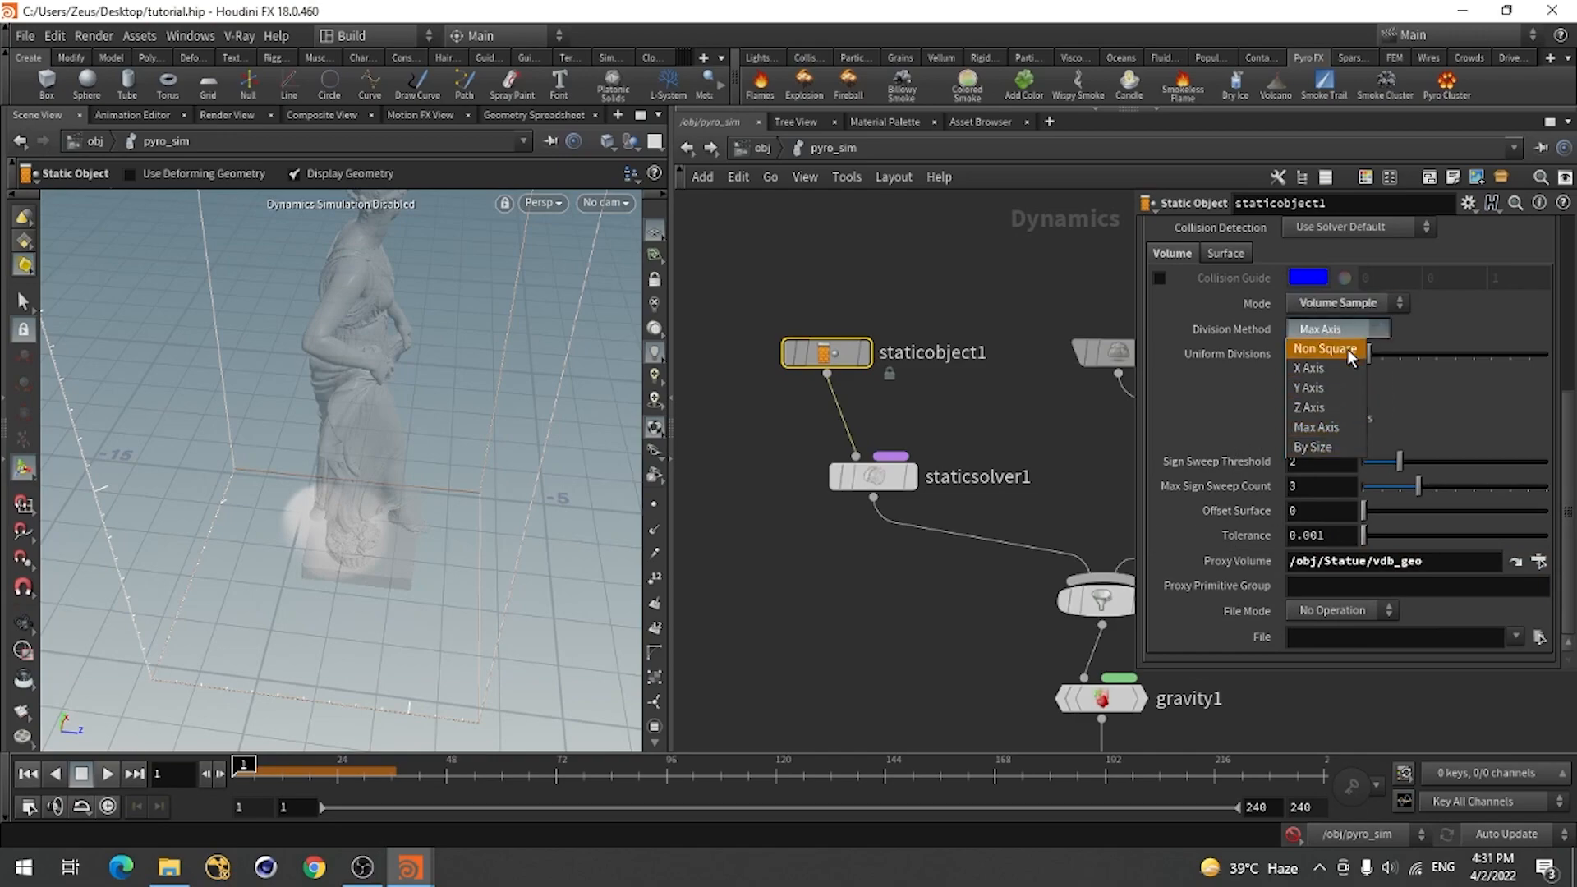
{"action": "left_click", "coordinate": [1324, 450]}
{"action": "left_click", "coordinate": [1324, 354]}
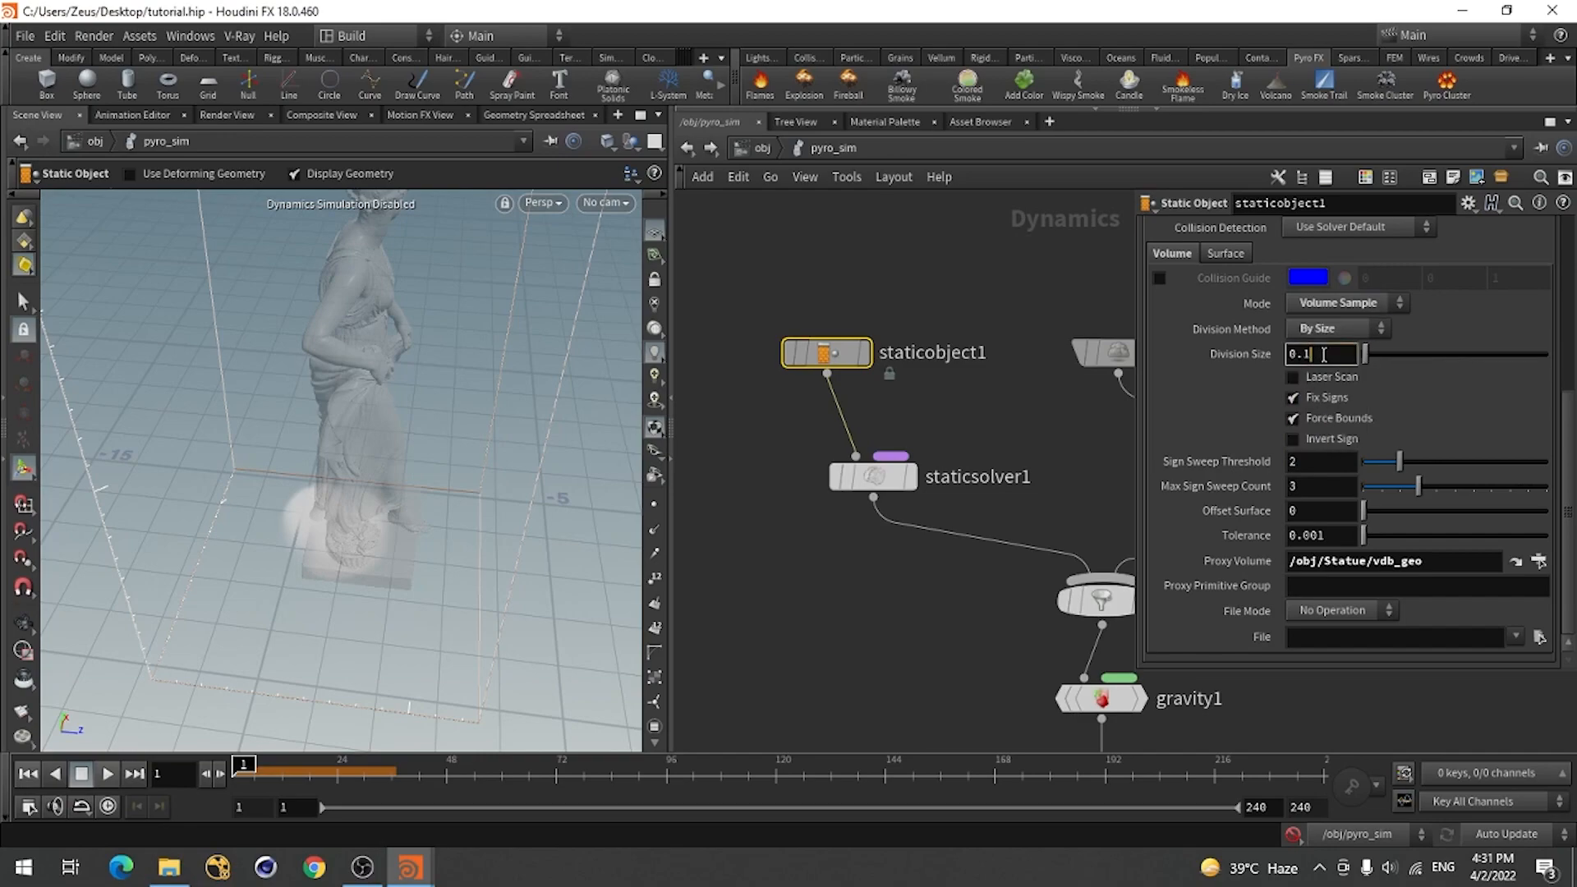
{"action": "type", "text": "02"}
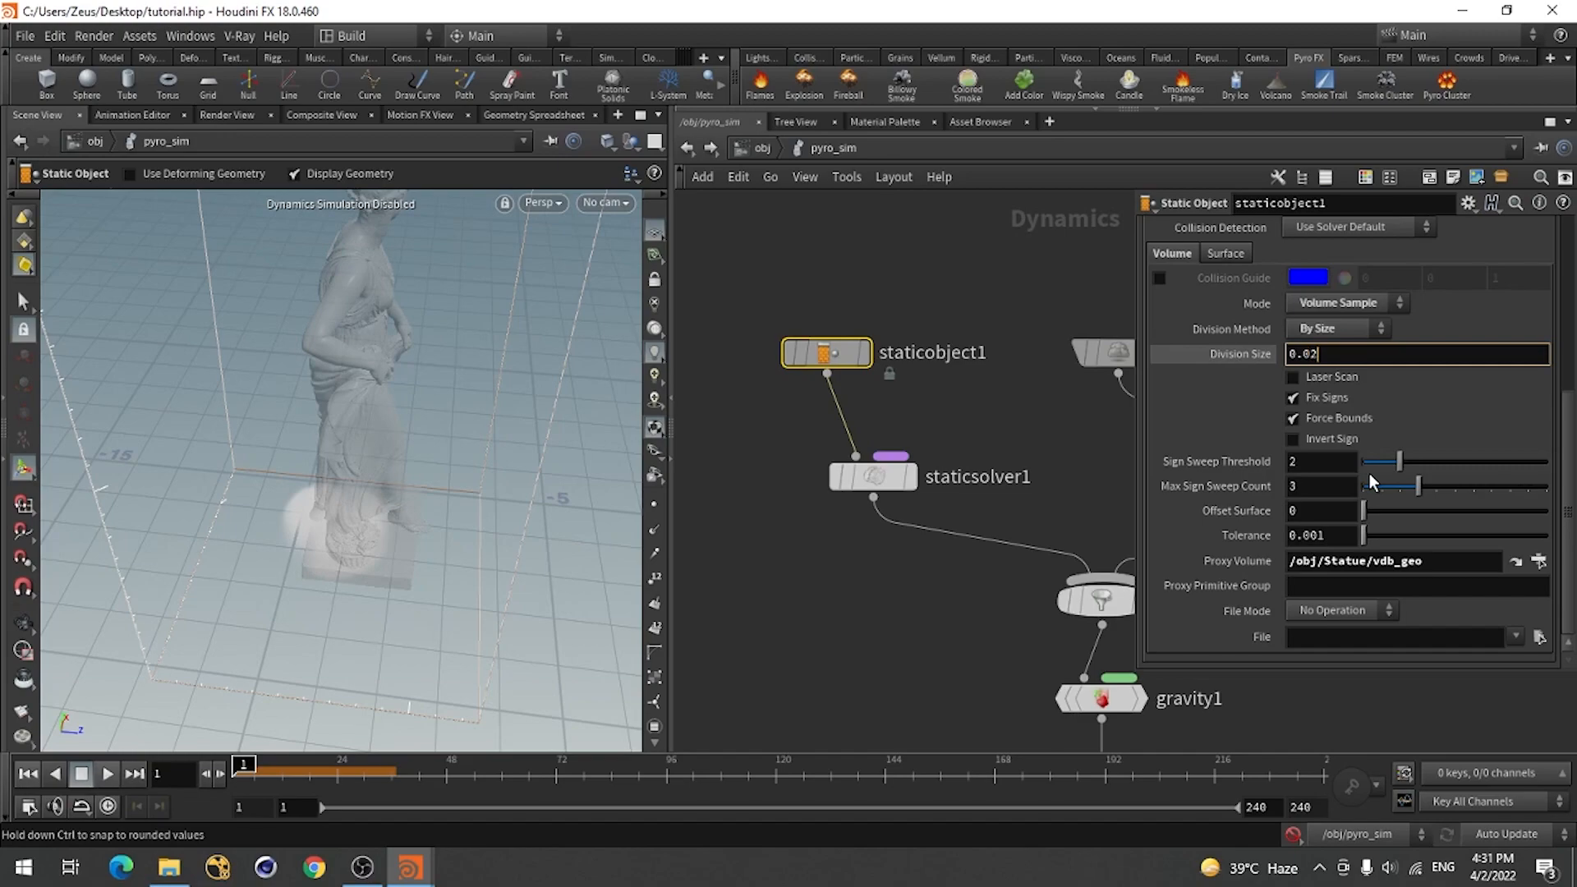
{"action": "key", "text": "Return"}
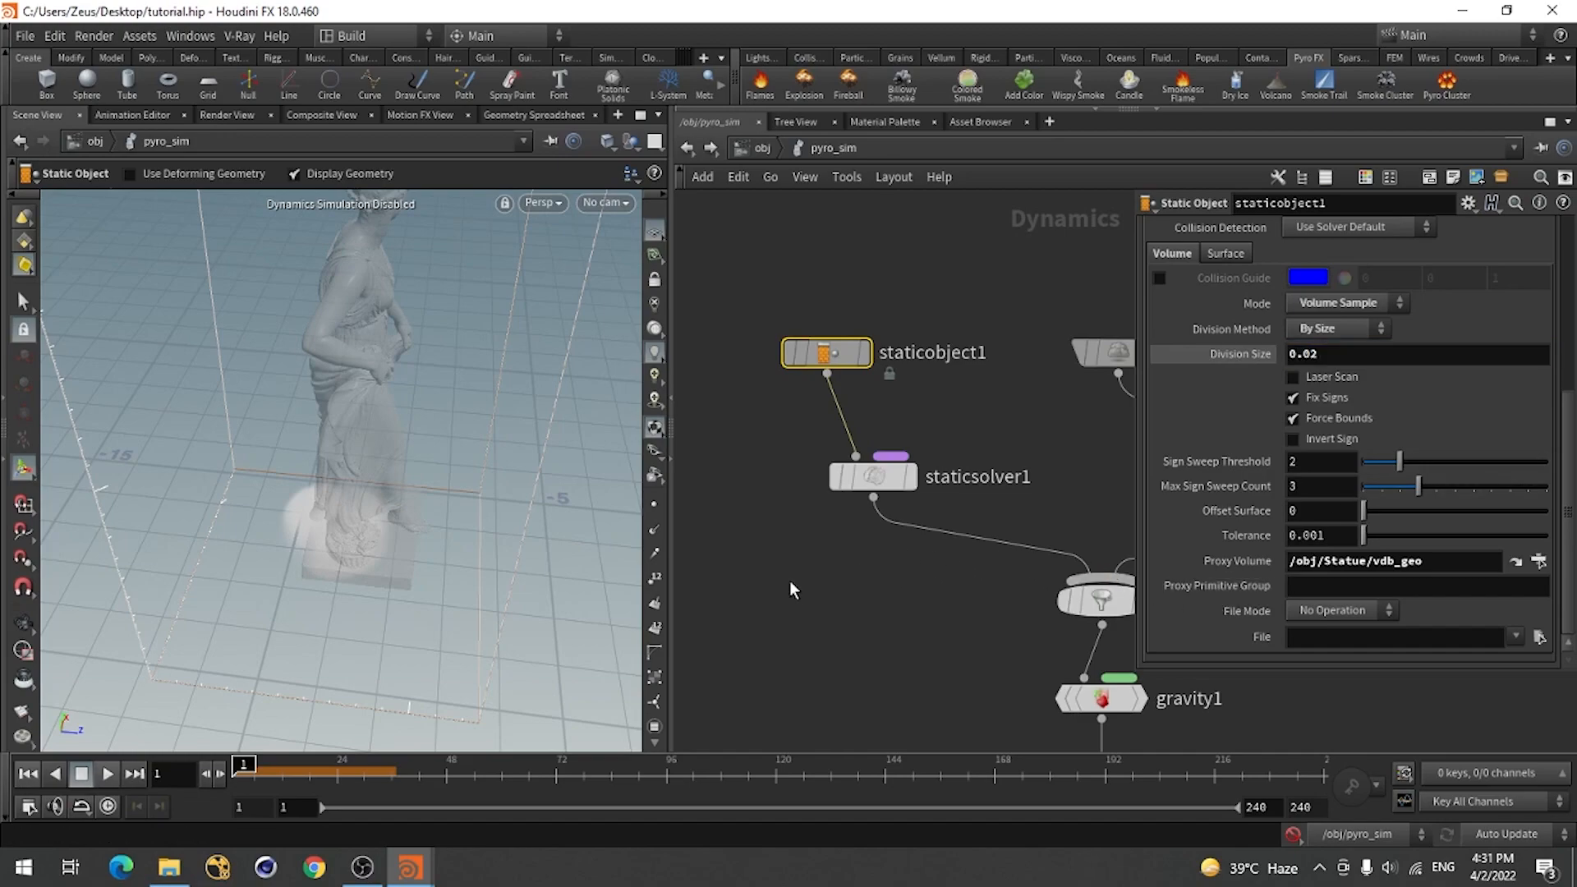
Re-enable the dynamics simulation and play it with the whole statue in view.
{"action": "scroll", "coordinate": [806, 490], "scroll_direction": "down", "scroll_amount": 3}
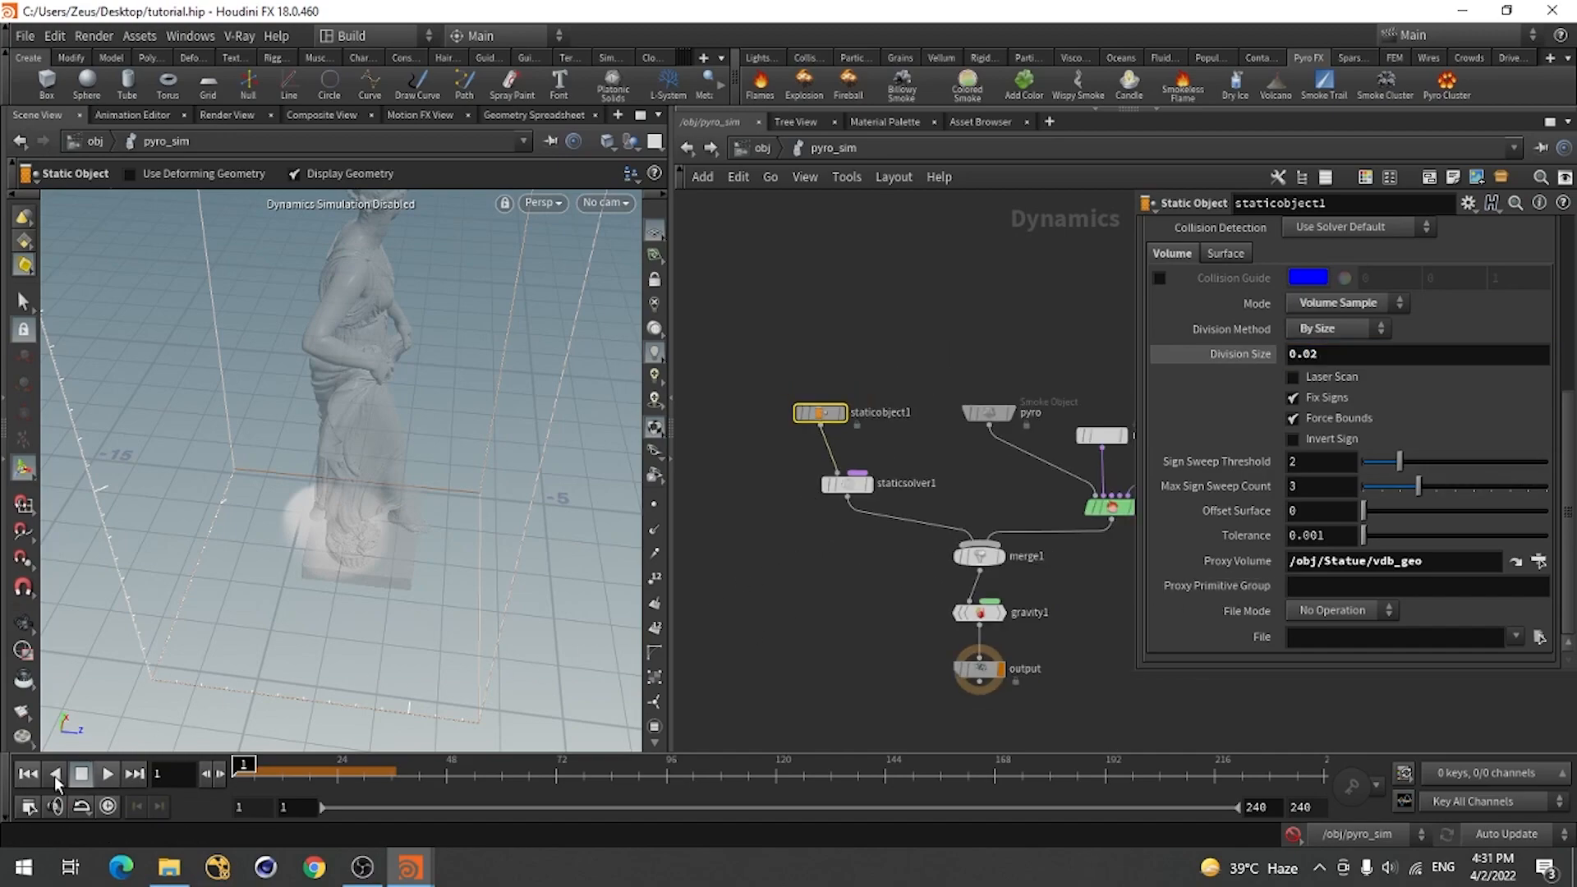
{"action": "left_click", "coordinate": [1292, 833]}
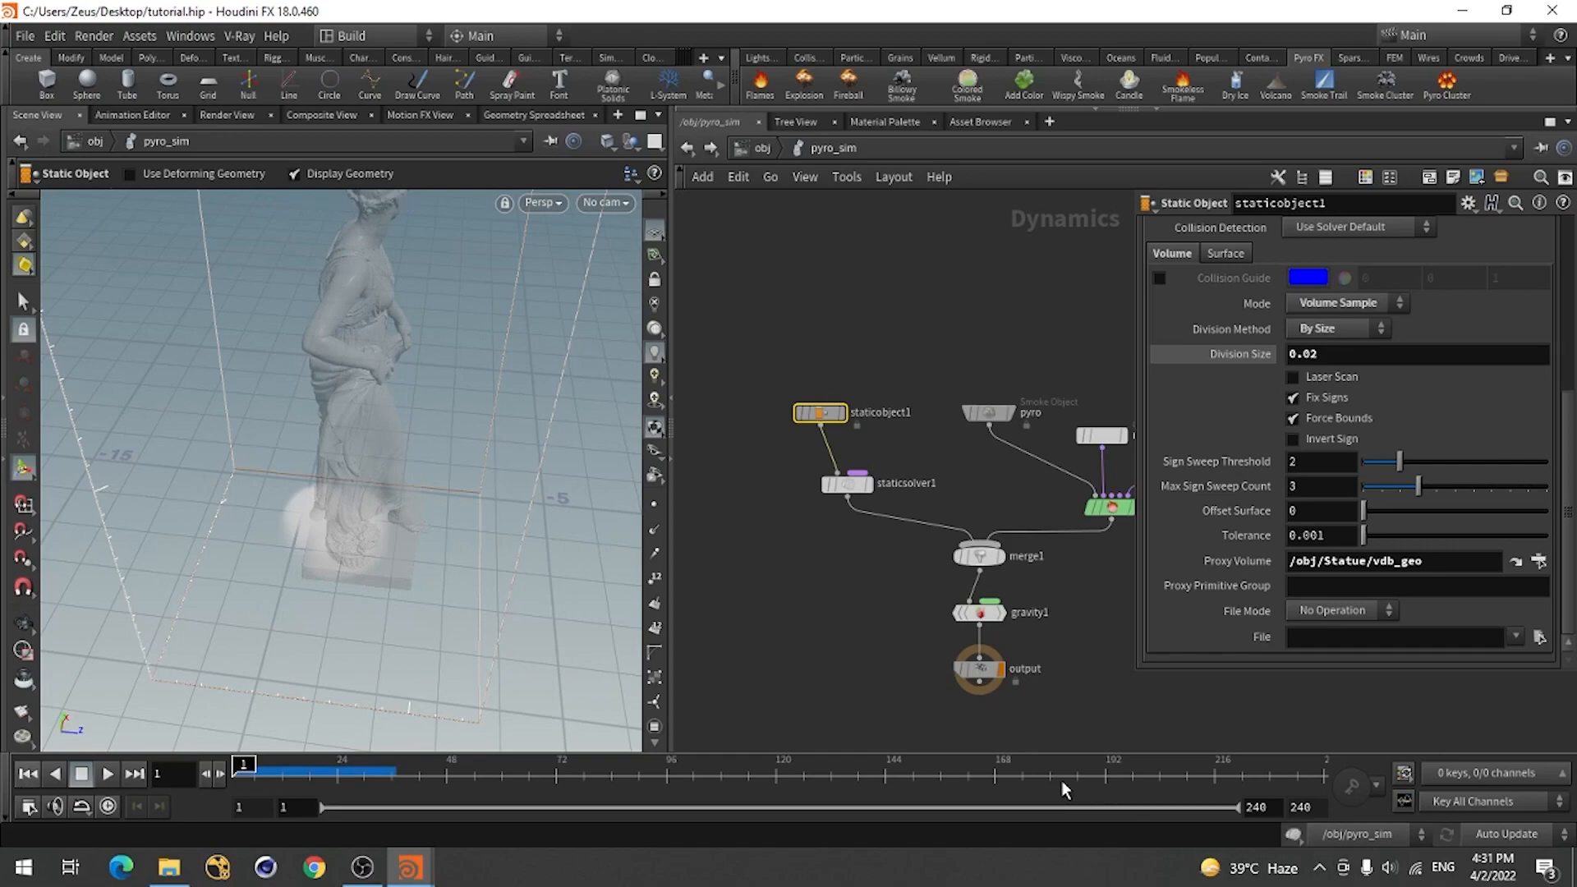
{"action": "key", "text": "Escape"}
{"action": "left_click_drag", "start_coordinate": [317, 637], "coordinate": [299, 596]}
{"action": "key", "text": "Return"}
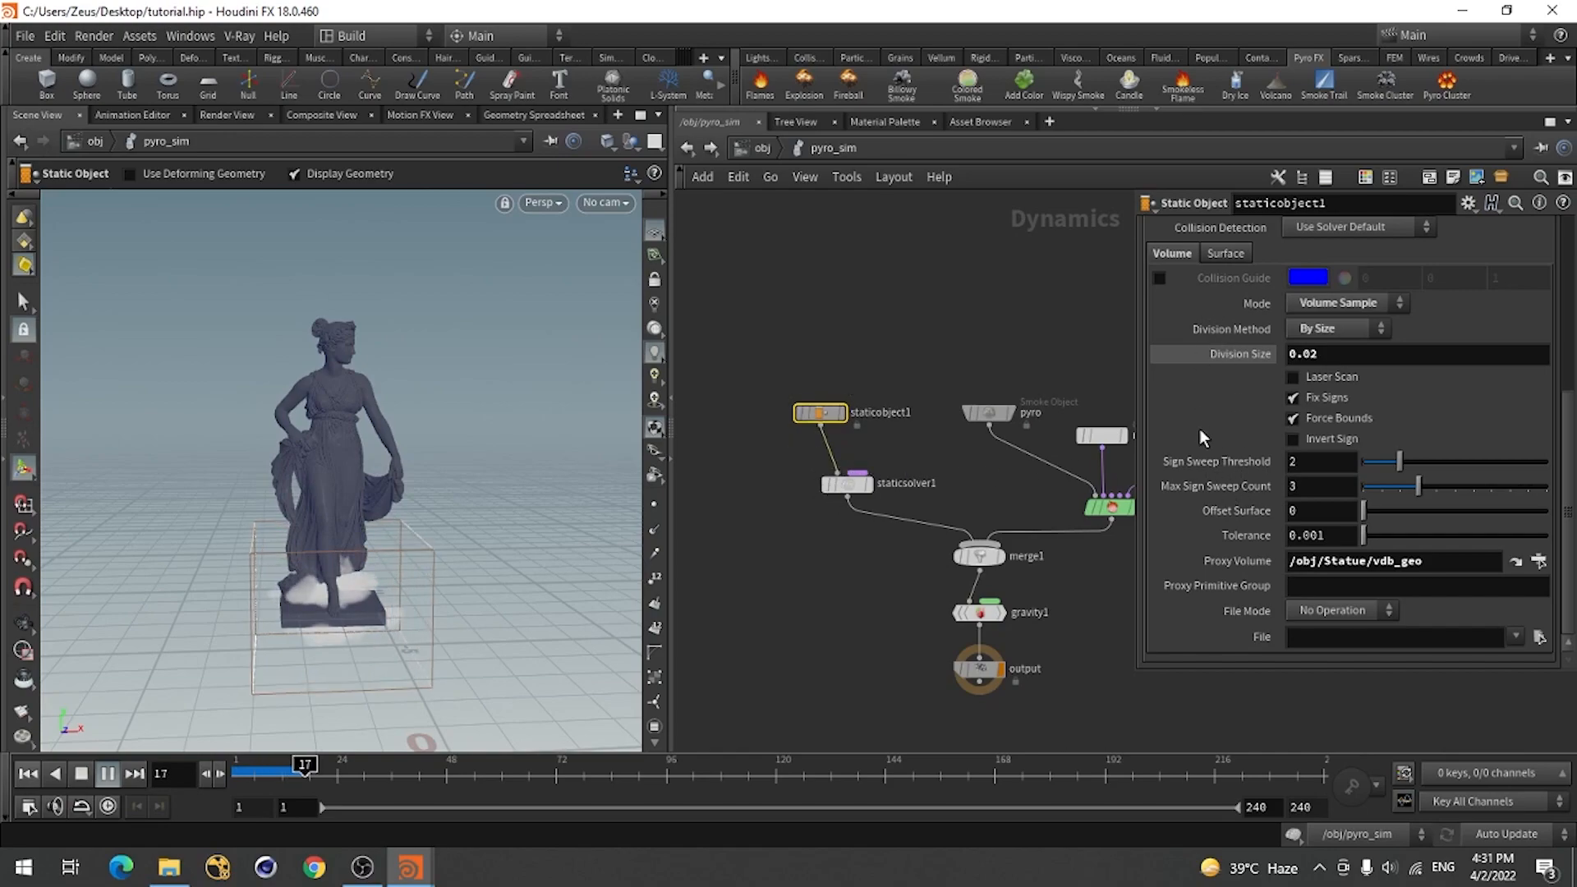
Turn off Display Geometry on staticobject1 and examine the smoke around the statue's base at frame 22.
{"action": "scroll", "coordinate": [1207, 306], "scroll_direction": "up", "scroll_amount": 3}
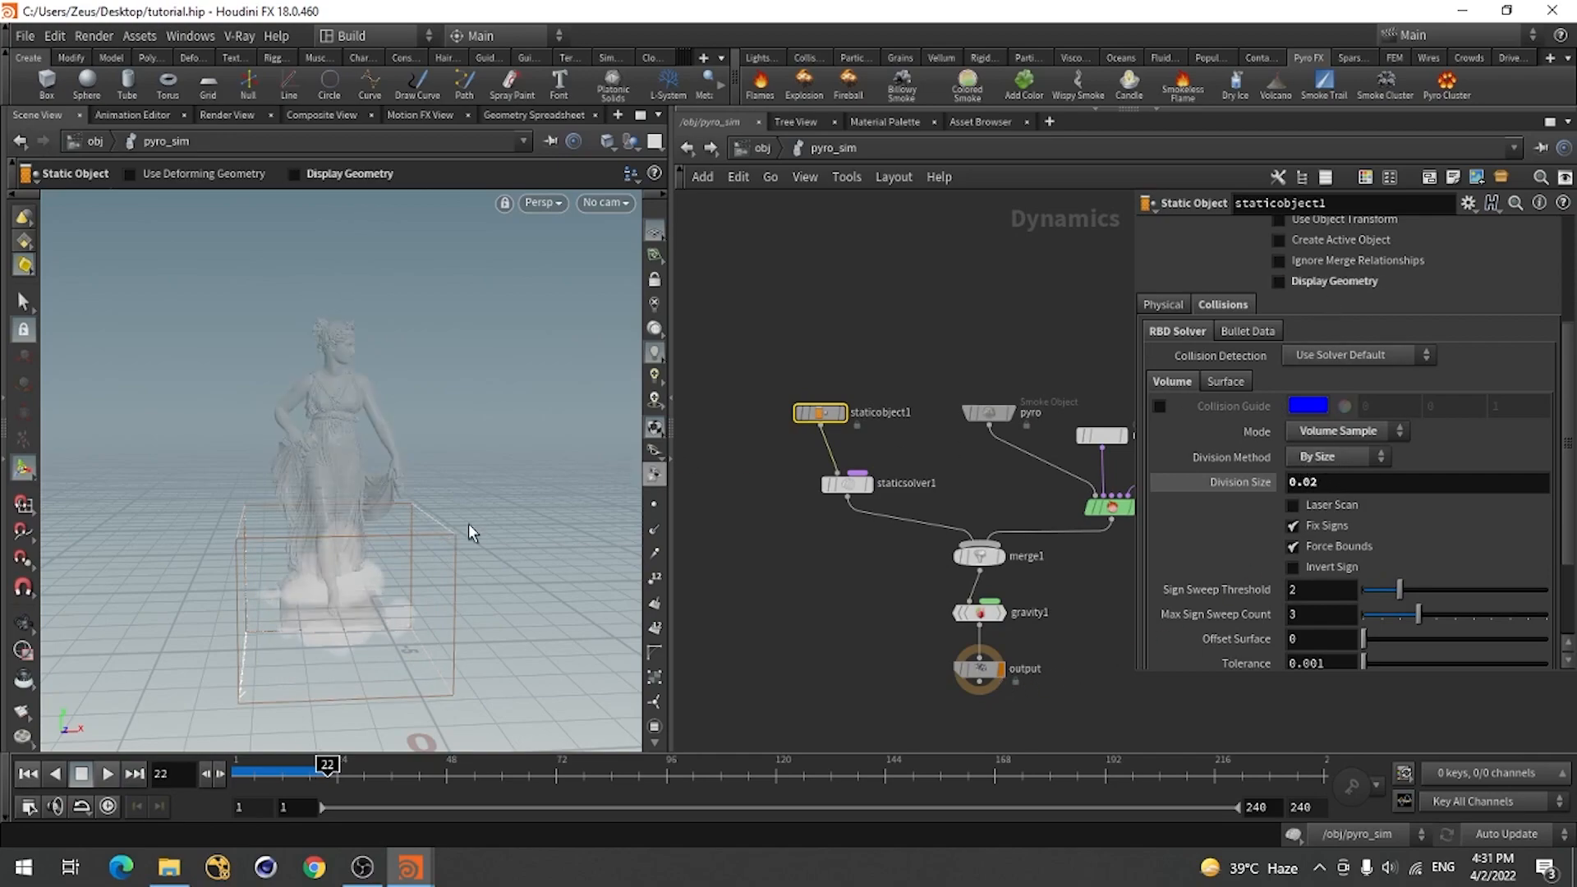
{"action": "left_click_drag", "start_coordinate": [345, 496], "coordinate": [352, 430], "text": "alt"}
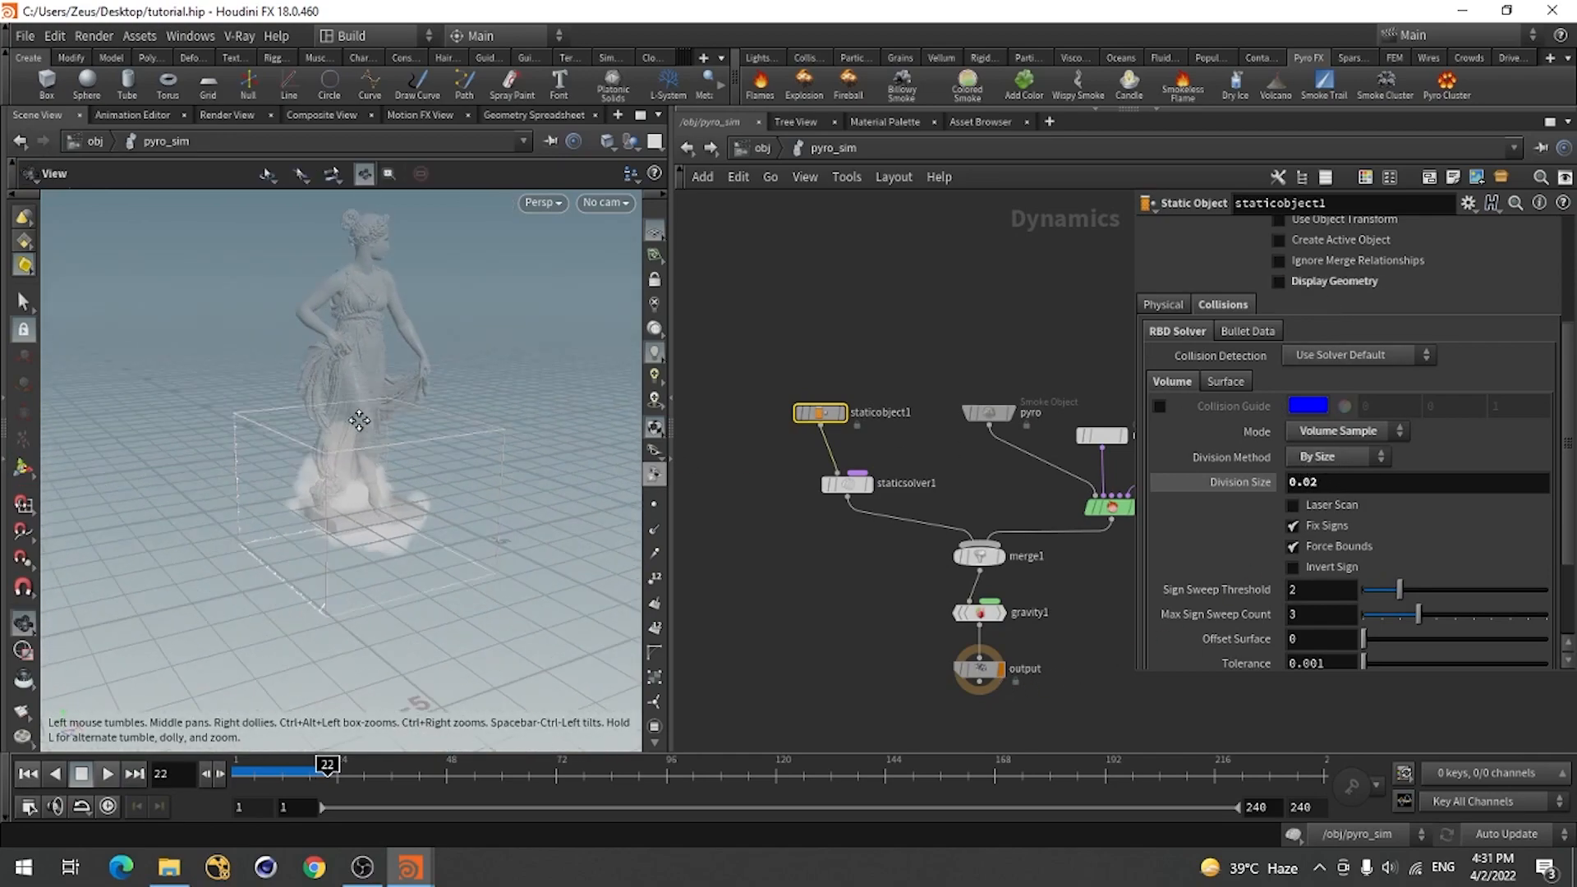
{"action": "right_click_drag", "start_coordinate": [352, 429], "coordinate": [525, 482], "text": "alt"}
{"action": "left_click_drag", "start_coordinate": [525, 482], "coordinate": [426, 492], "text": "alt"}
{"action": "right_click_drag", "start_coordinate": [426, 492], "coordinate": [580, 472], "text": "alt"}
{"action": "left_click_drag", "start_coordinate": [581, 471], "coordinate": [485, 558], "text": "alt"}
Go up to object level, return to frame 1, open source_for_statue and display its sphere1 node.
{"action": "left_click", "coordinate": [764, 149]}
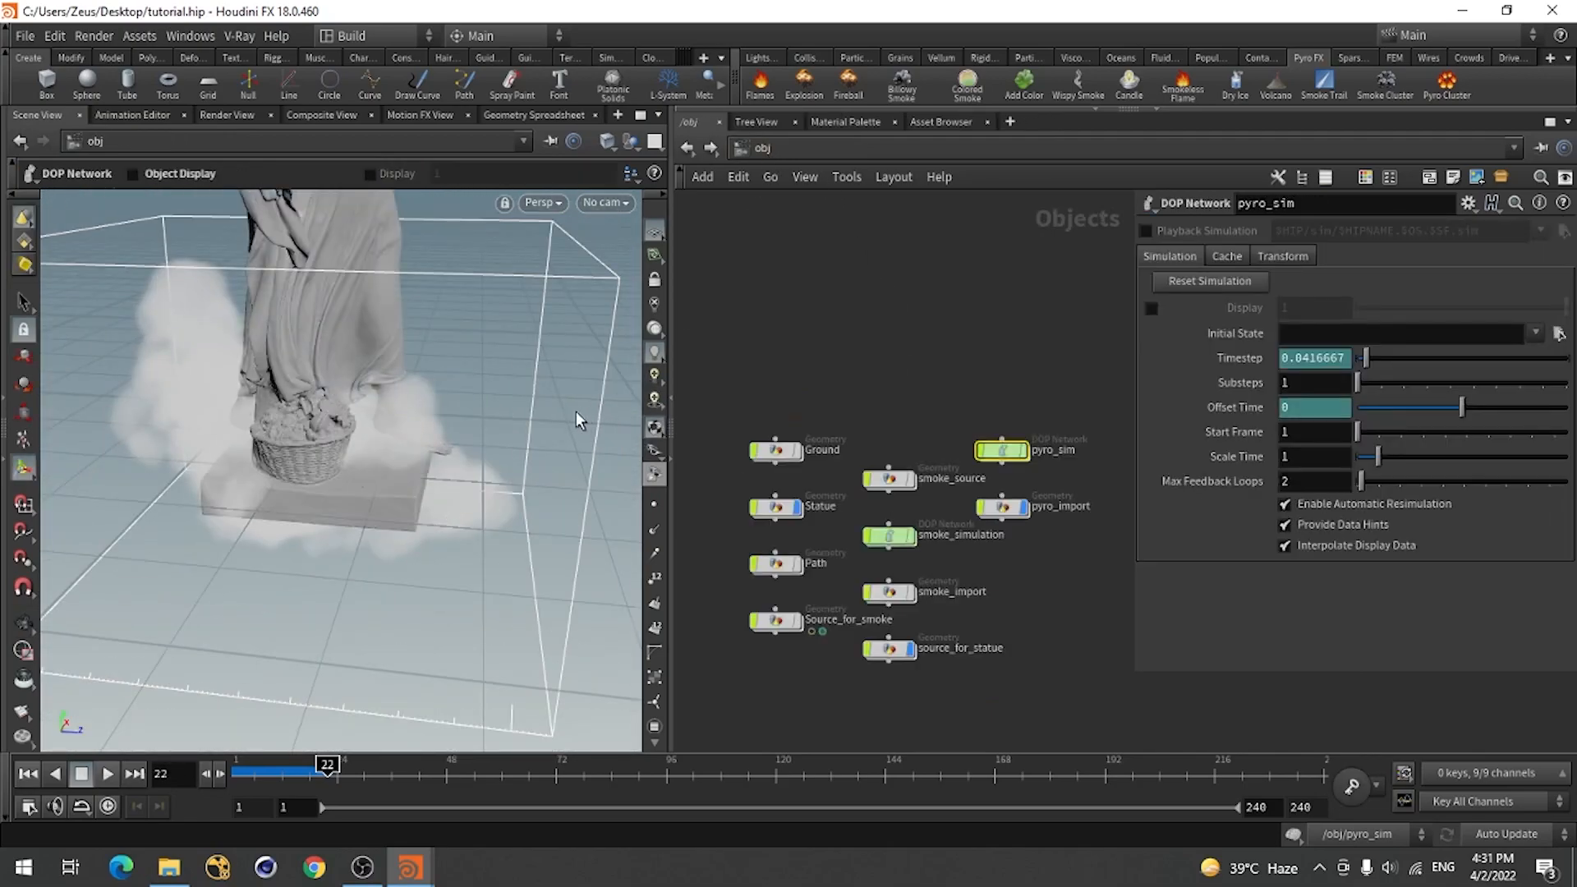
{"action": "left_click", "coordinate": [27, 773]}
{"action": "left_click_drag", "start_coordinate": [317, 556], "coordinate": [379, 470]}
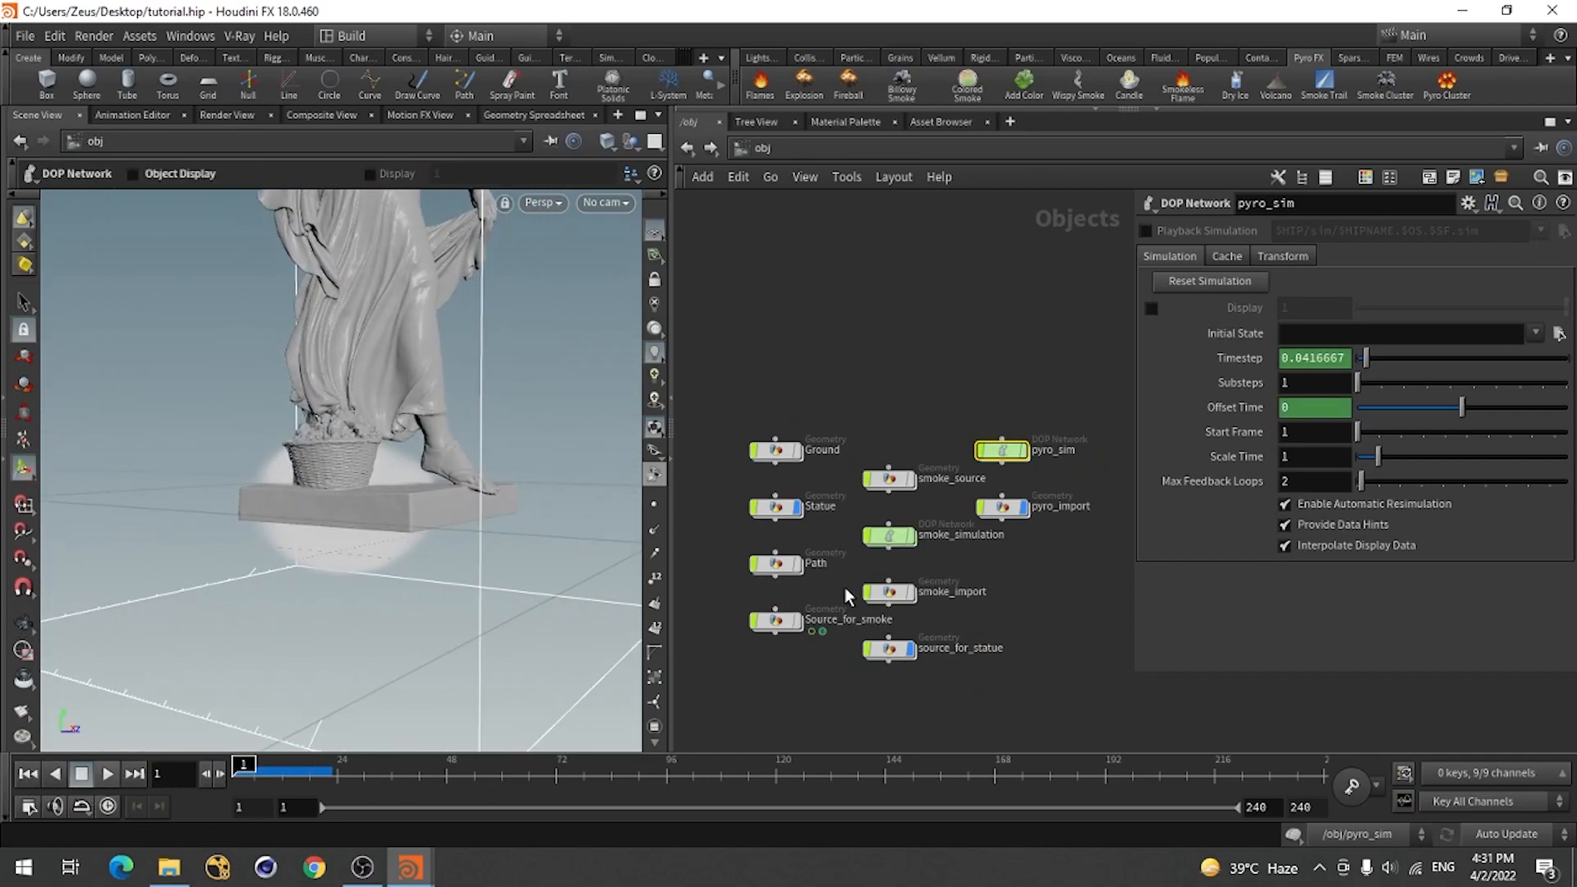
{"action": "double_click", "coordinate": [890, 648]}
{"action": "left_click_drag", "start_coordinate": [451, 500], "coordinate": [445, 580], "text": "alt"}
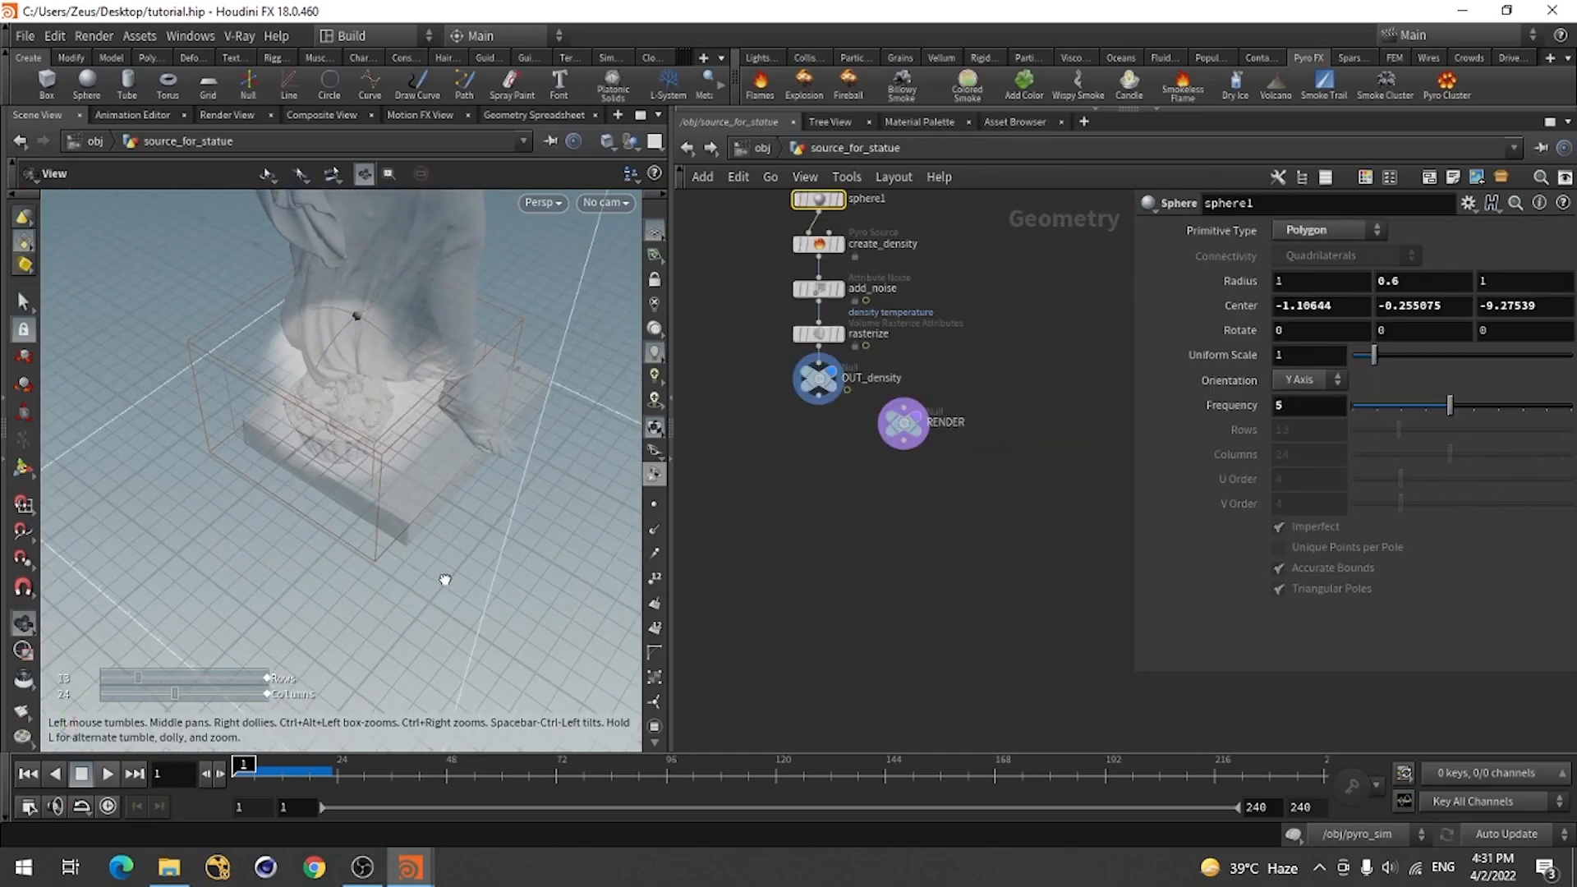
{"action": "left_click", "coordinate": [839, 201]}
Move sphere1 along Z over the statue's base to about -8.56 and adjust its Y radius to about 0.62.
{"action": "left_click_drag", "start_coordinate": [337, 605], "coordinate": [294, 600], "text": "alt"}
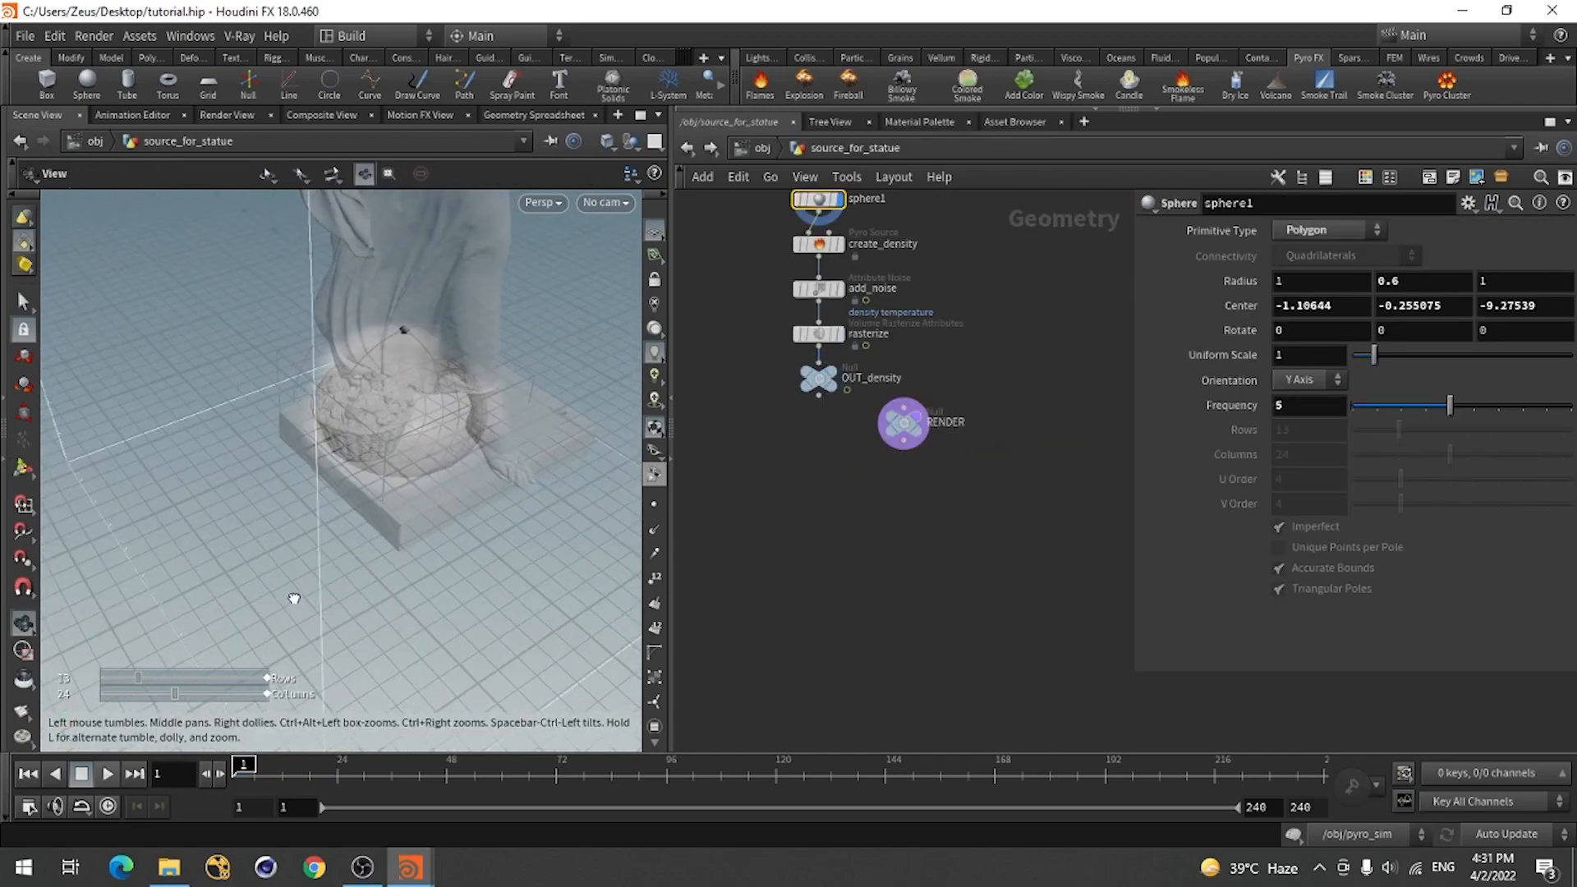
{"action": "middle_click_drag", "start_coordinate": [403, 345], "coordinate": [416, 448], "text": "alt"}
{"action": "right_click_drag", "start_coordinate": [416, 448], "coordinate": [556, 588], "text": "alt"}
{"action": "right_click_drag", "start_coordinate": [303, 566], "coordinate": [345, 605], "text": "alt"}
{"action": "left_click_drag", "start_coordinate": [345, 605], "coordinate": [546, 563], "text": "alt"}
{"action": "right_click_drag", "start_coordinate": [545, 563], "coordinate": [331, 612], "text": "alt"}
{"action": "left_click_drag", "start_coordinate": [331, 612], "coordinate": [299, 658], "text": "alt"}
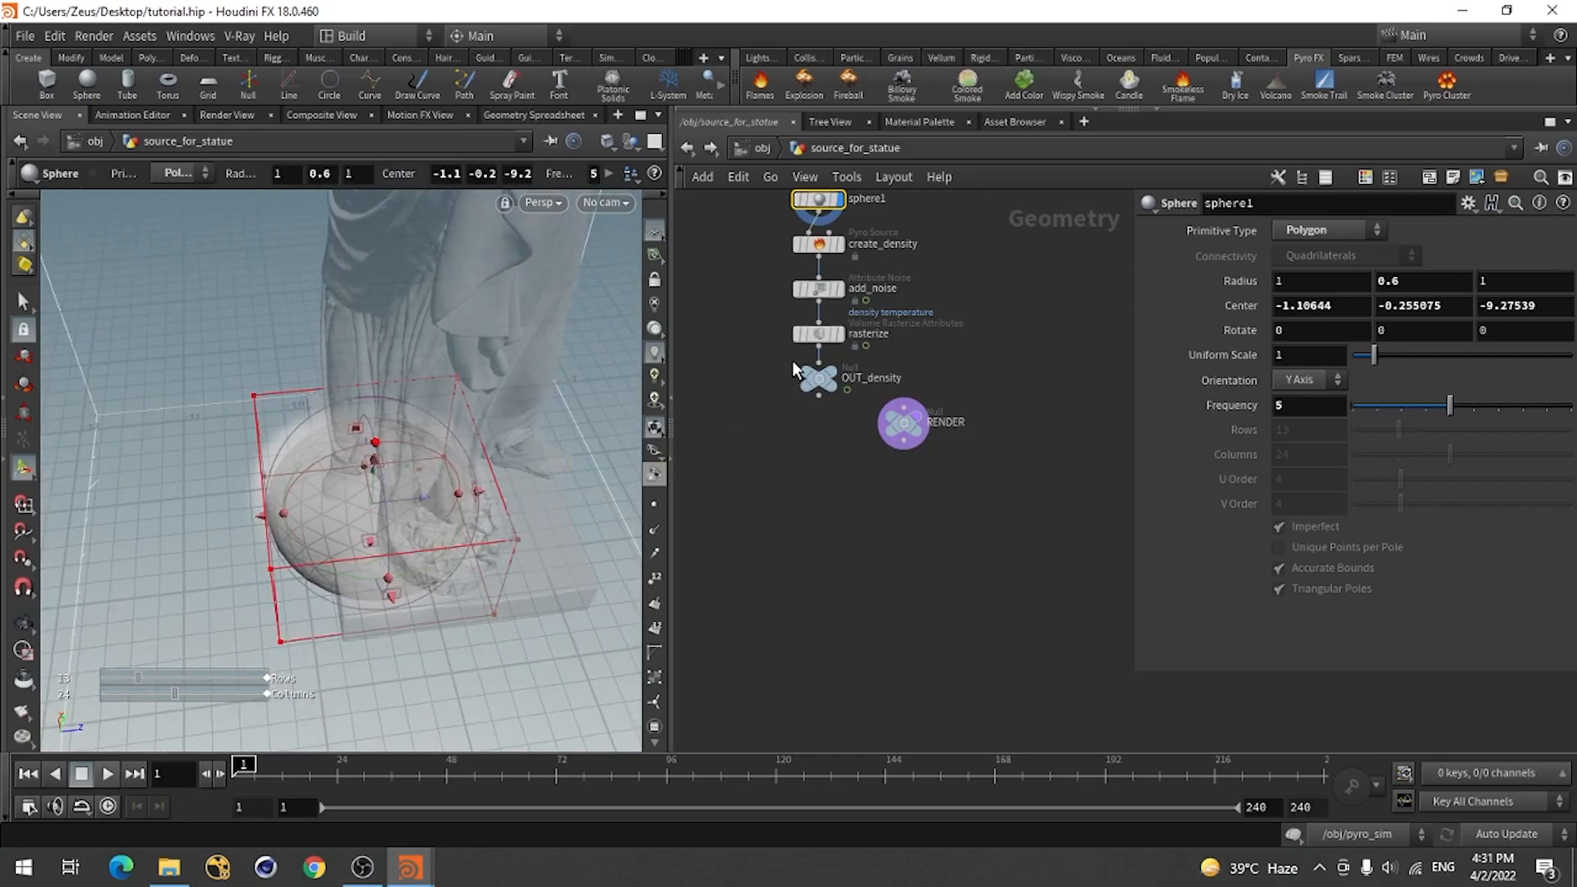
{"action": "middle_click_drag", "start_coordinate": [838, 576], "coordinate": [868, 687]}
{"action": "left_click_drag", "start_coordinate": [418, 491], "coordinate": [389, 525]}
{"action": "middle_click_drag", "start_coordinate": [389, 525], "coordinate": [345, 526], "text": "alt"}
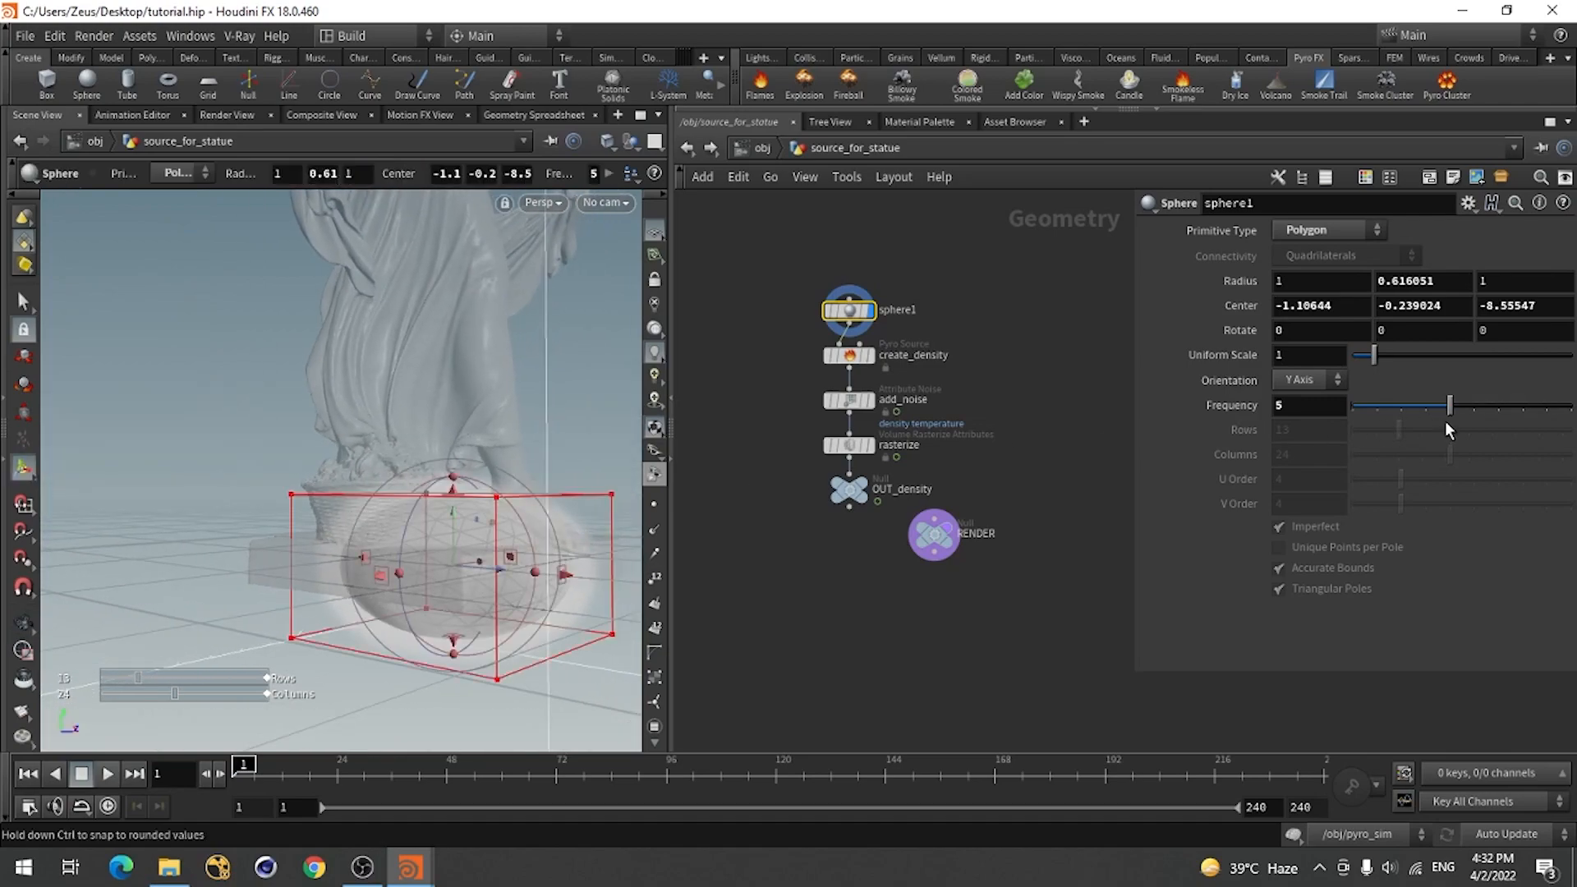
Reduce sphere1's uniform scale to 0.41.
{"action": "left_click_drag", "start_coordinate": [1375, 357], "coordinate": [1362, 363]}
{"action": "key", "text": "Escape"}
{"action": "left_click_drag", "start_coordinate": [520, 573], "coordinate": [466, 616]}
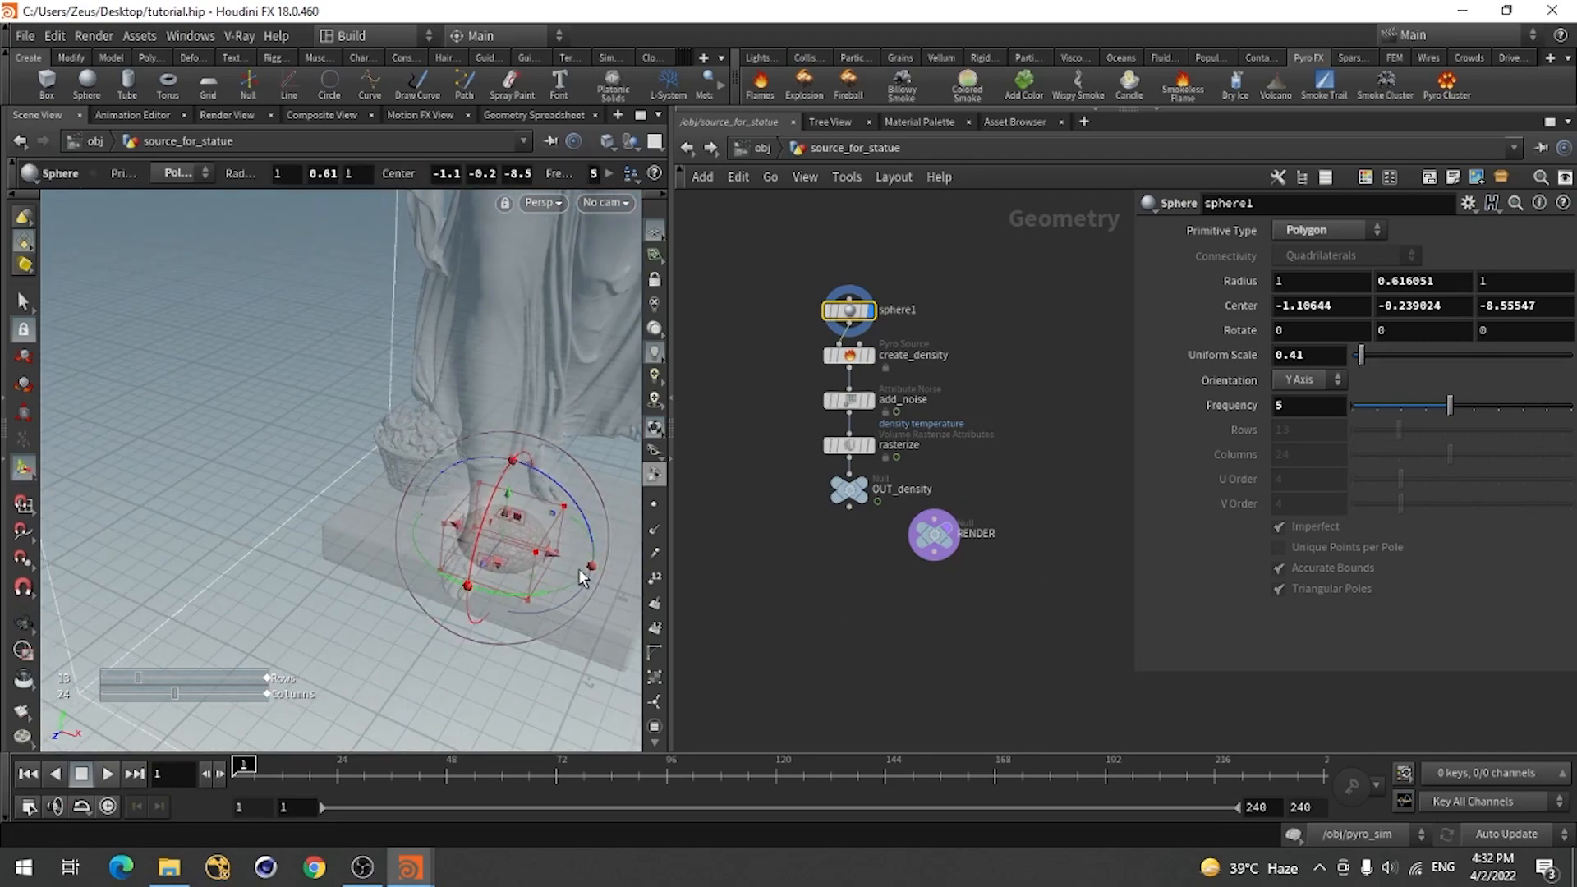
Stretch sphere1 to radii of about 2.21 in X and 1.12 in Z, and move its centre to about Z -8.90.
{"action": "left_click_drag", "start_coordinate": [540, 558], "coordinate": [622, 572]}
{"action": "left_click_drag", "start_coordinate": [457, 531], "coordinate": [408, 527]}
{"action": "key", "text": "Escape"}
{"action": "left_click_drag", "start_coordinate": [355, 588], "coordinate": [443, 559]}
{"action": "key", "text": "Return"}
{"action": "key", "text": "Escape"}
{"action": "left_click_drag", "start_coordinate": [510, 658], "coordinate": [422, 627]}
{"action": "key", "text": "Return"}
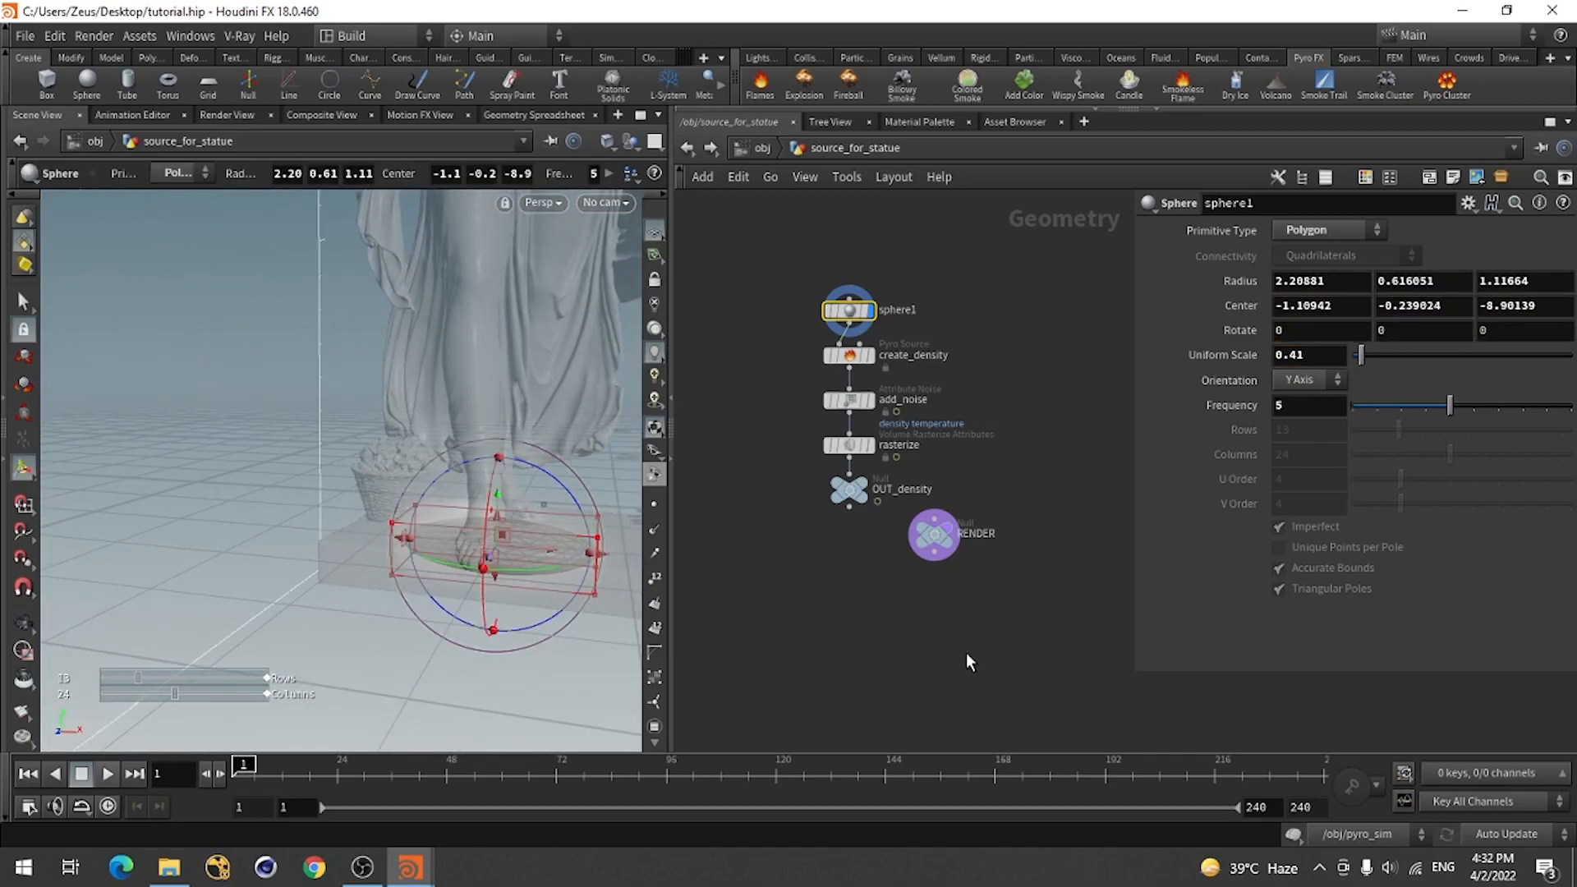
Return to the pyro_sim network, frame the whole statue and play the simulation to about frame 19 to check the smoke.
{"action": "left_click", "coordinate": [761, 147]}
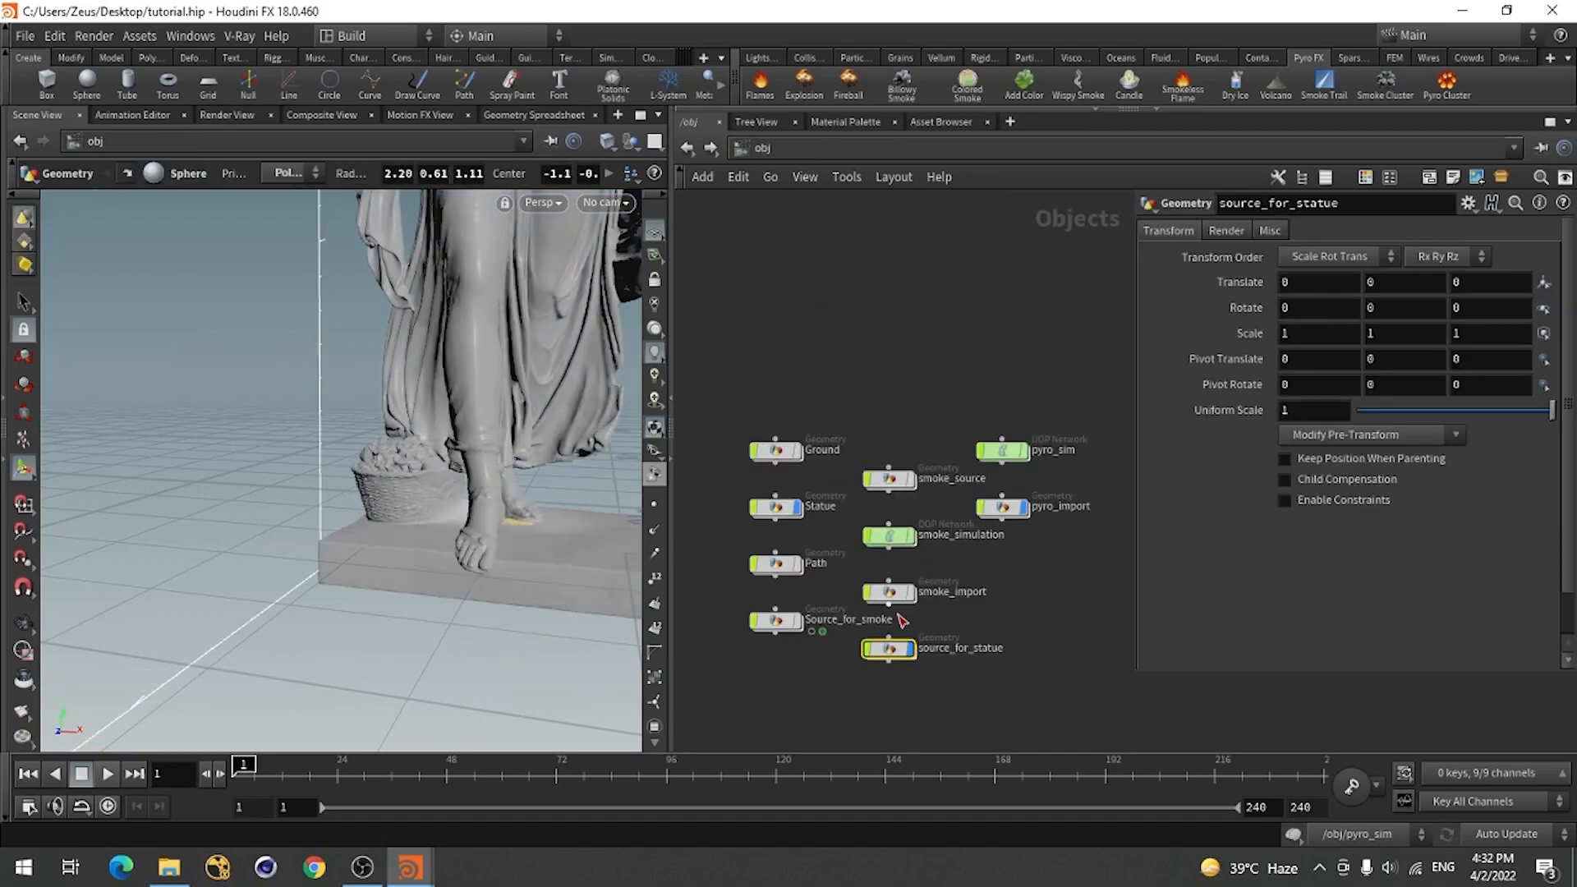
{"action": "double_click", "coordinate": [1003, 450]}
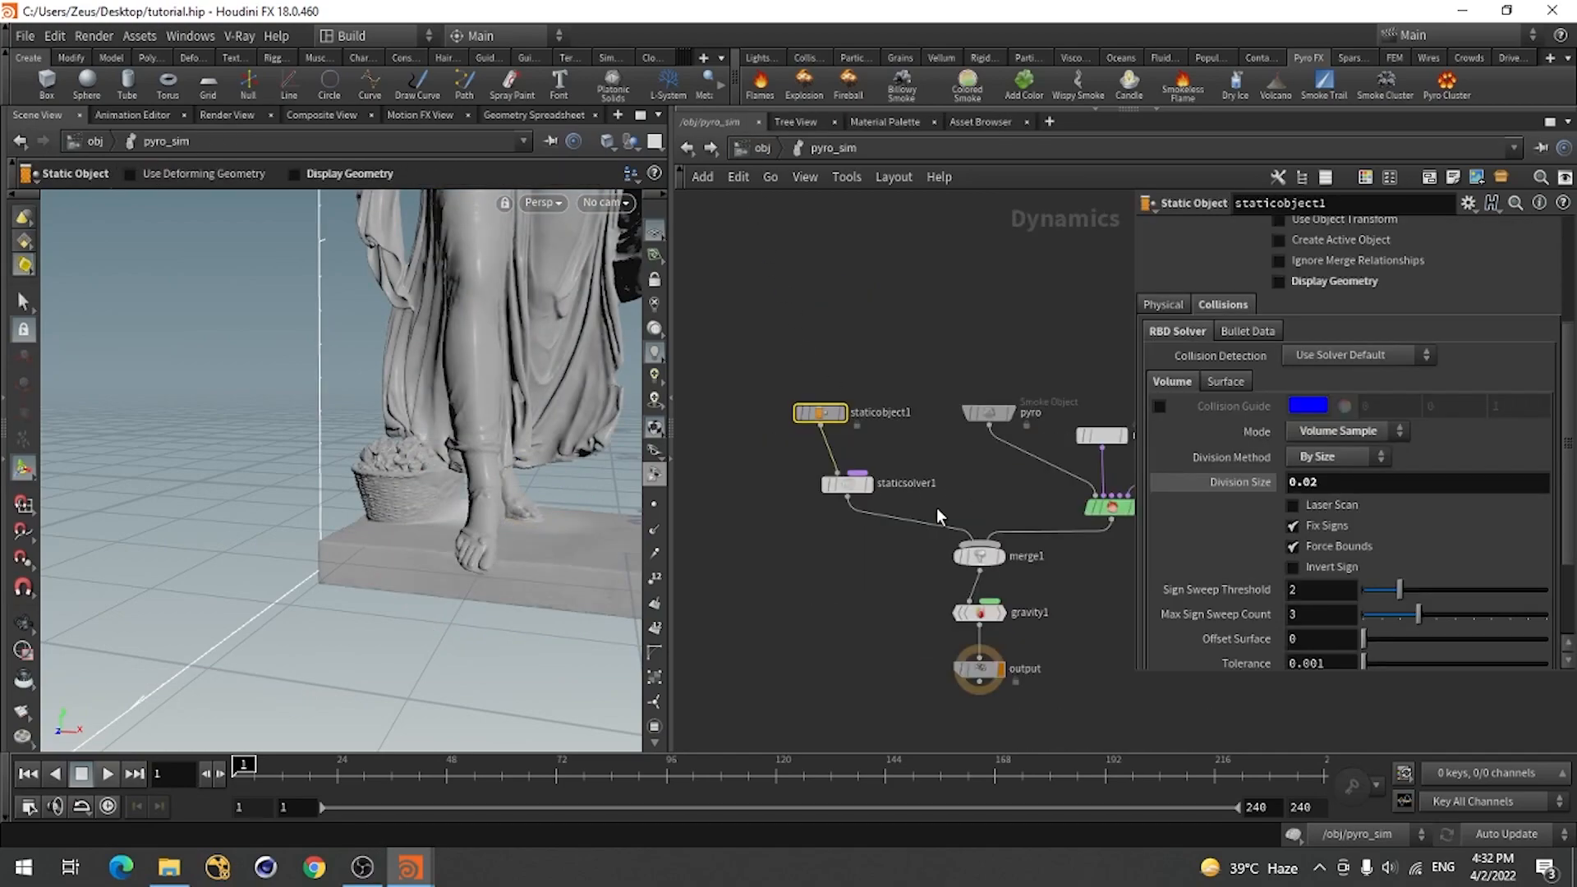
{"action": "key", "text": "Escape"}
{"action": "right_click_drag", "start_coordinate": [444, 616], "coordinate": [327, 493]}
{"action": "left_click_drag", "start_coordinate": [326, 492], "coordinate": [394, 566]}
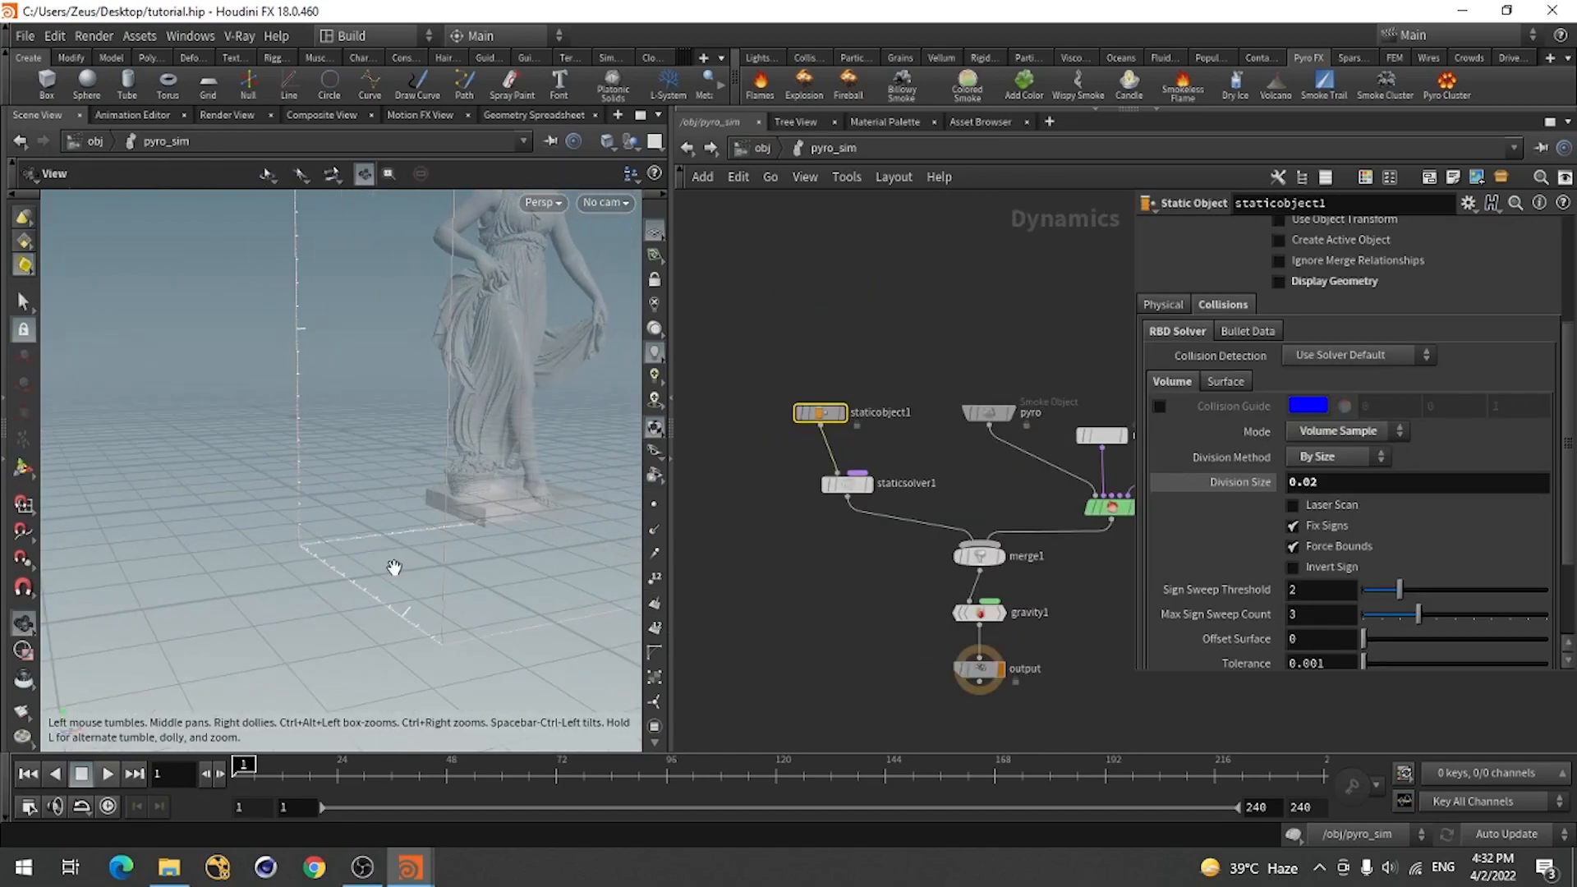
{"action": "middle_click_drag", "start_coordinate": [394, 566], "coordinate": [323, 639]}
{"action": "left_click_drag", "start_coordinate": [323, 639], "coordinate": [302, 637]}
{"action": "key", "text": "Return"}
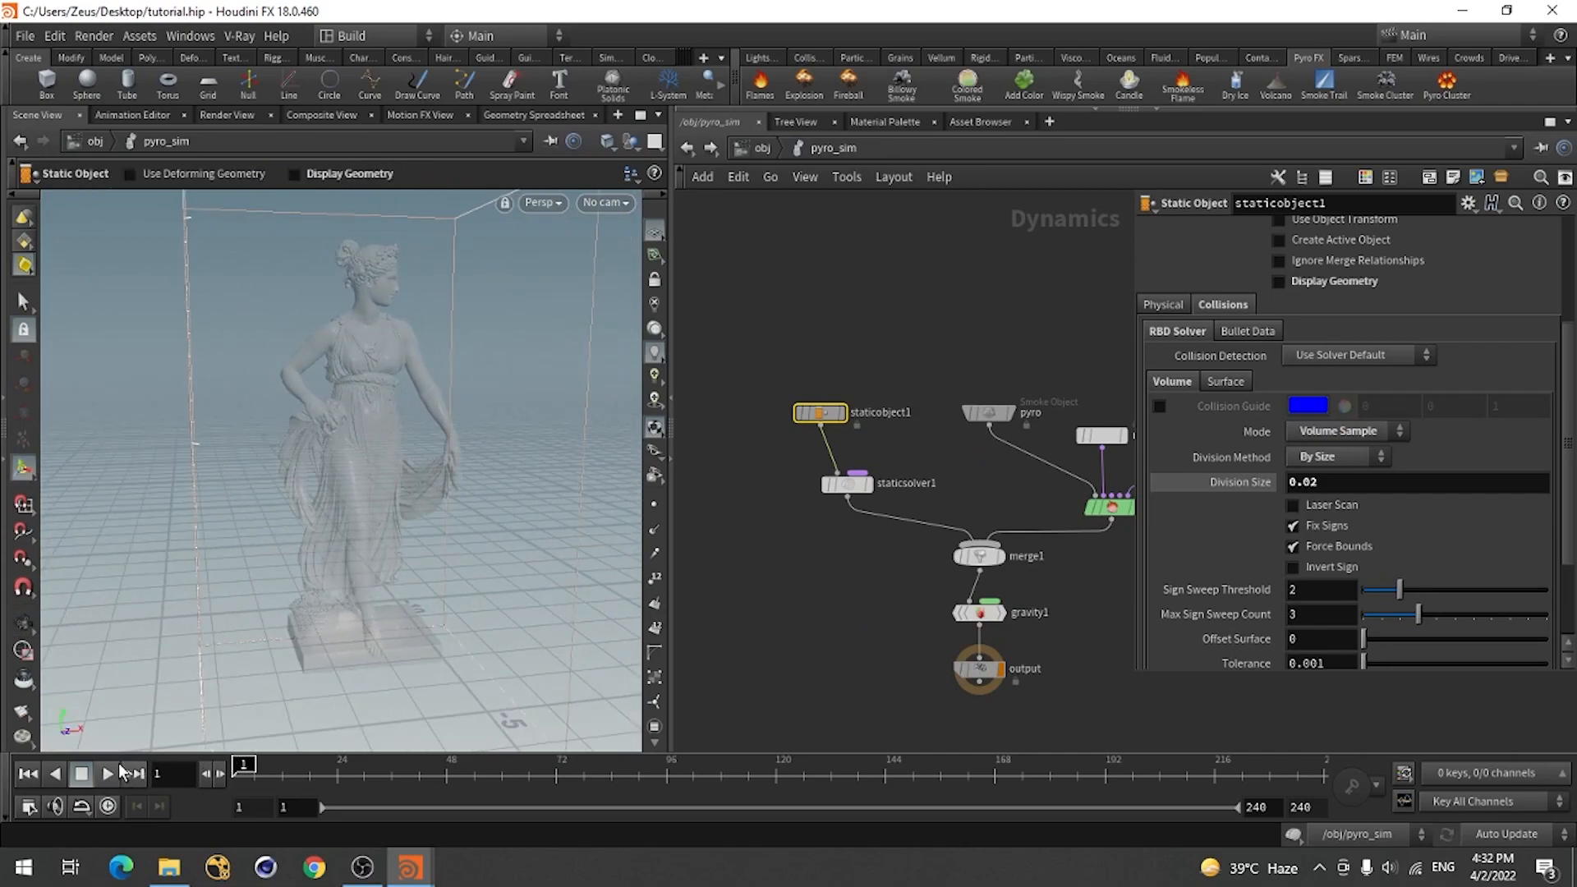
{"action": "key", "text": "Up"}
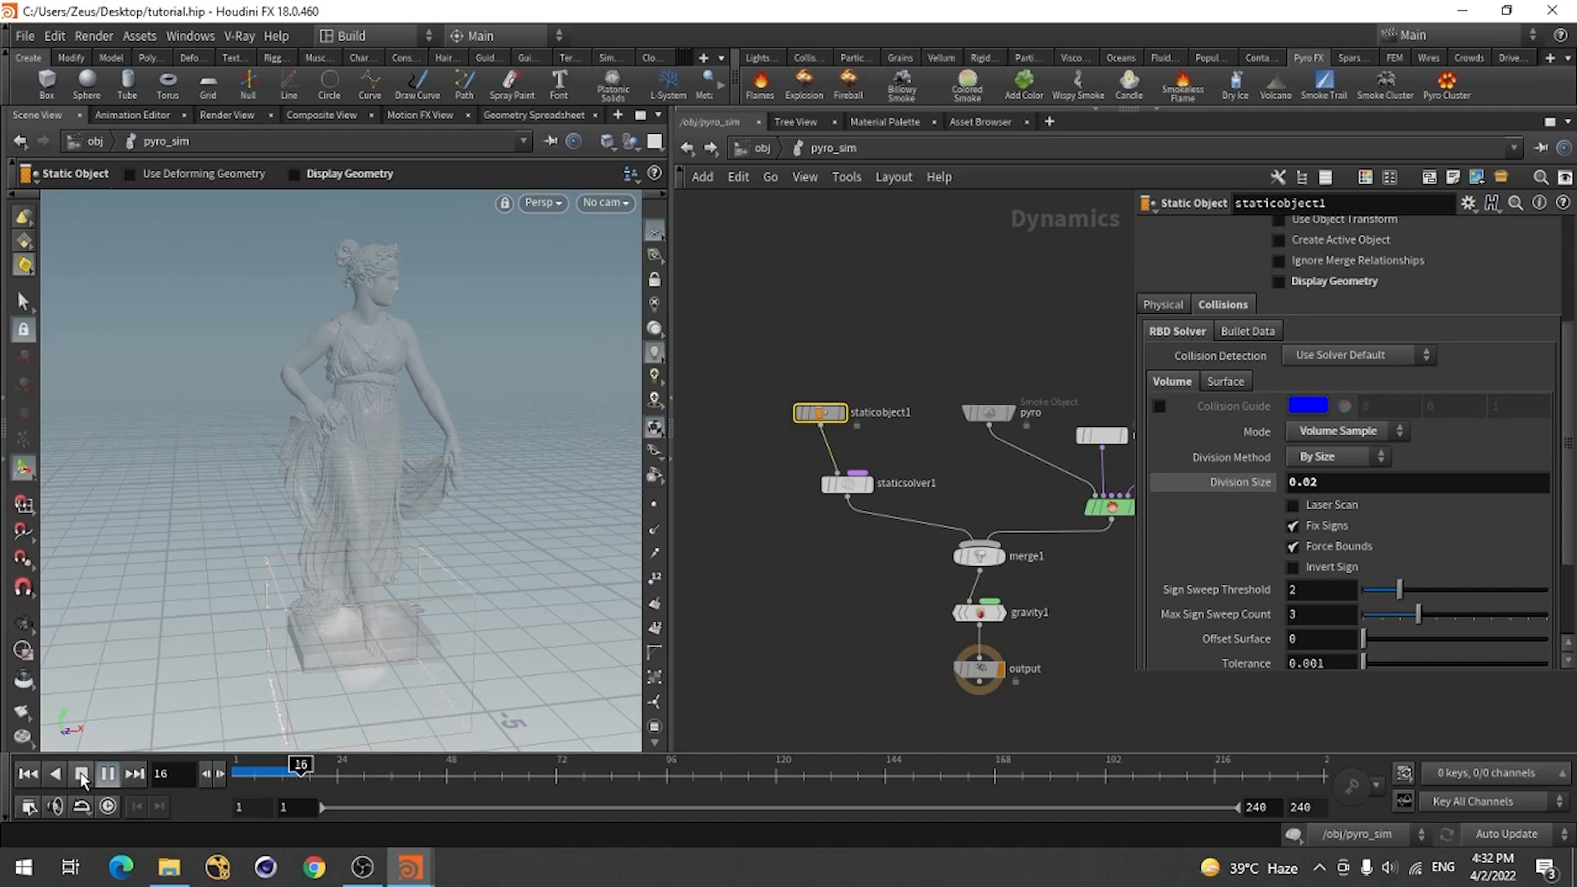
{"action": "left_click", "coordinate": [82, 775]}
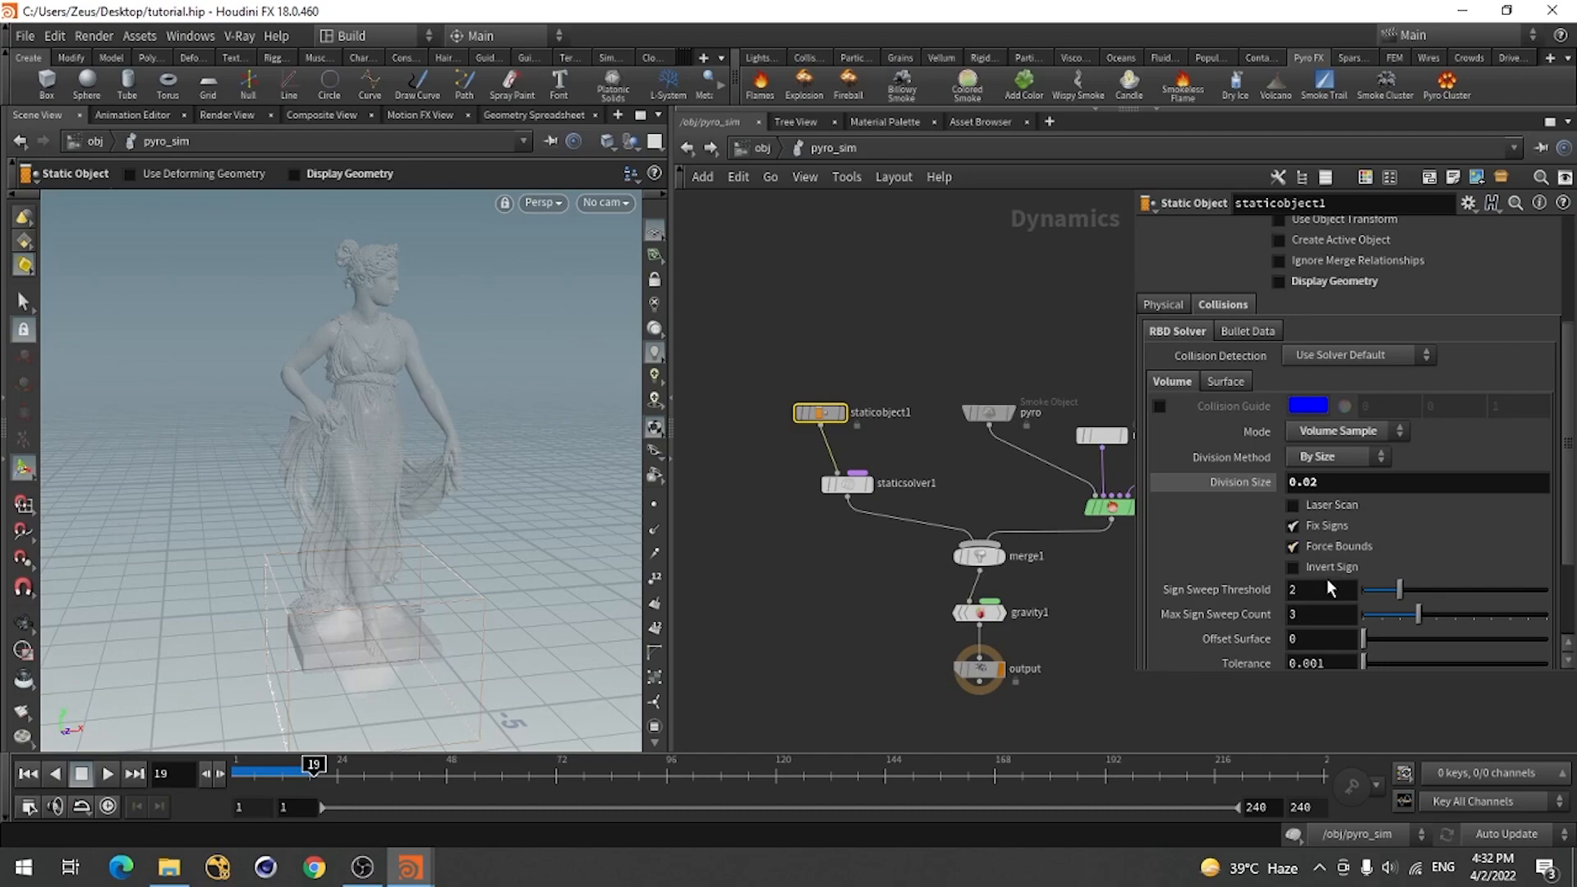
Enable Invert Sign for staticobject1's collision volume and replay the simulation from frame 1.
{"action": "left_click", "coordinate": [28, 774]}
{"action": "left_click", "coordinate": [105, 775]}
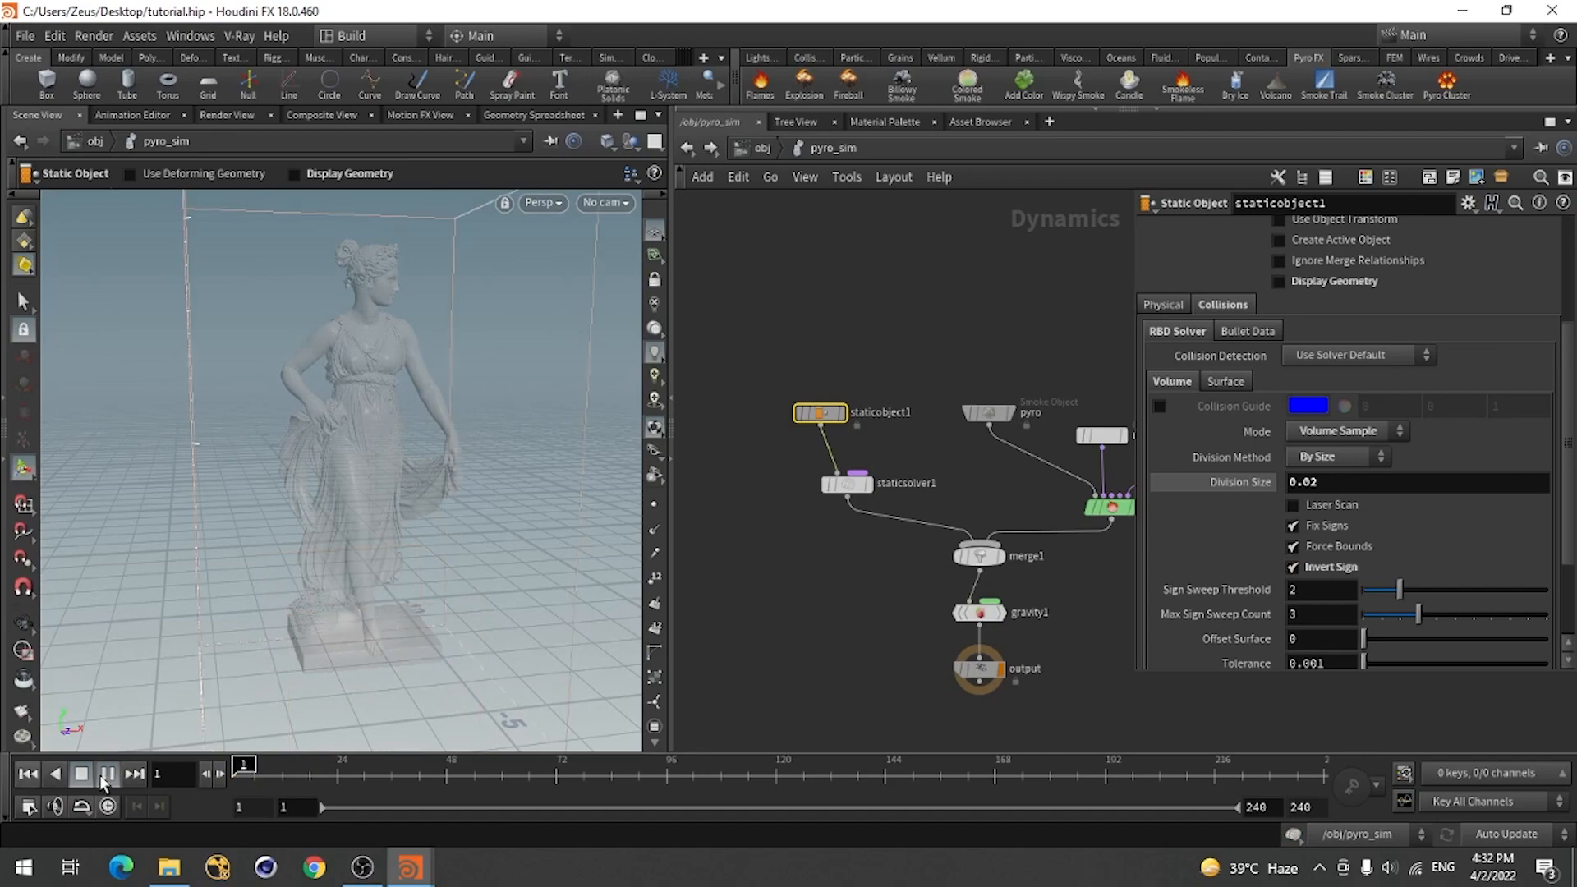
Check the playing smoke around the statue's base up close, and hide the Statue object at object level.
{"action": "right_click_drag", "start_coordinate": [294, 630], "coordinate": [441, 616], "text": "alt"}
{"action": "left_click_drag", "start_coordinate": [351, 567], "coordinate": [299, 531], "text": "alt"}
{"action": "middle_click_drag", "start_coordinate": [299, 531], "coordinate": [284, 582], "text": "alt"}
{"action": "left_click_drag", "start_coordinate": [291, 584], "coordinate": [348, 599], "text": "alt"}
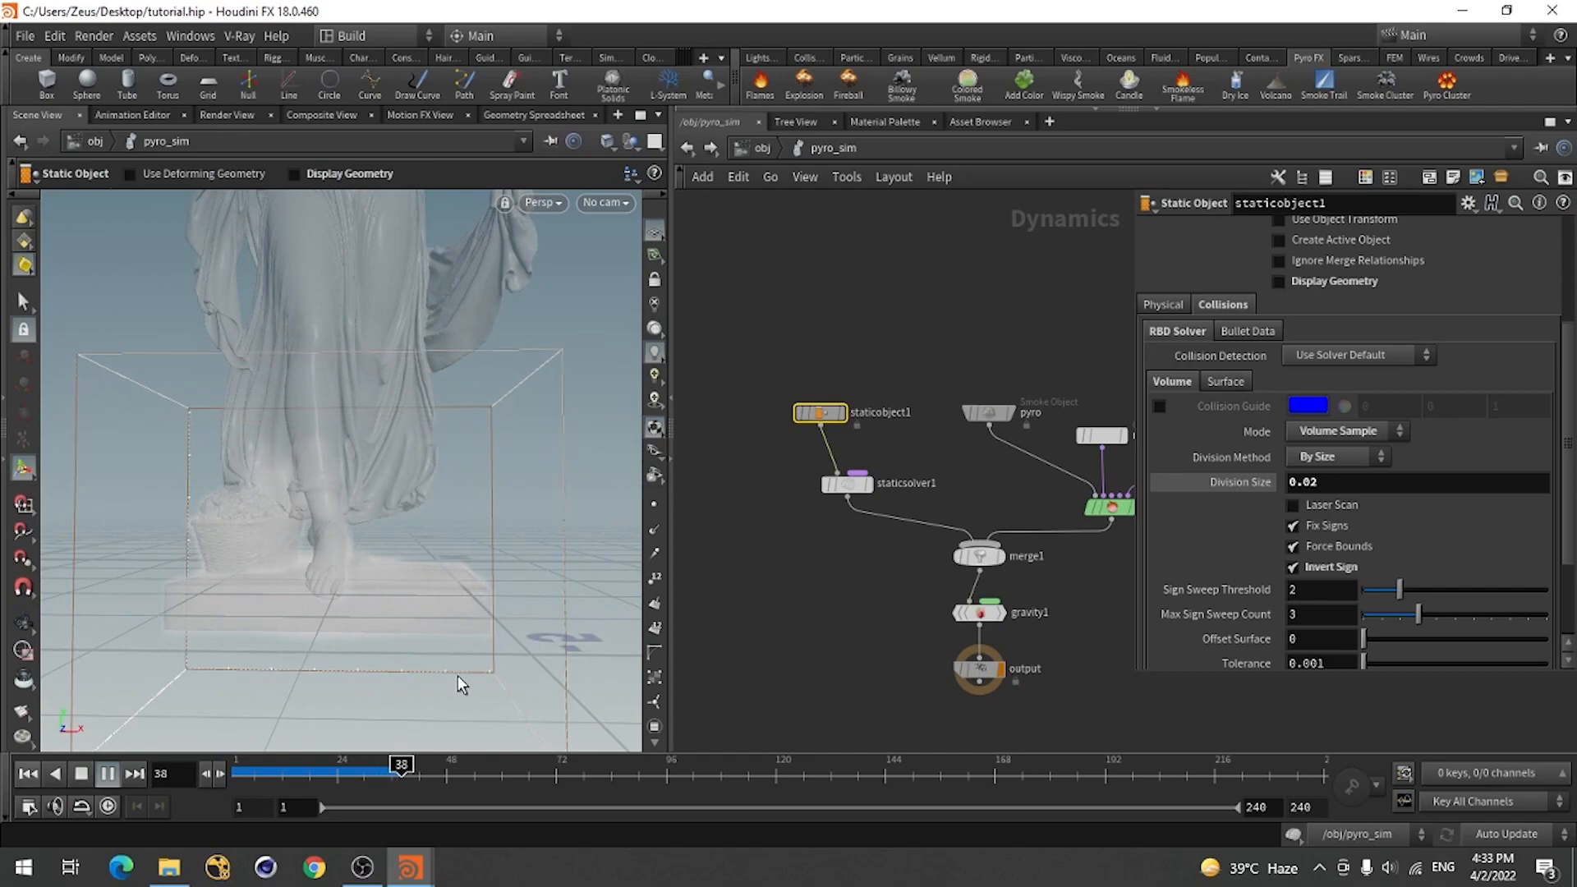
{"action": "left_click", "coordinate": [759, 145]}
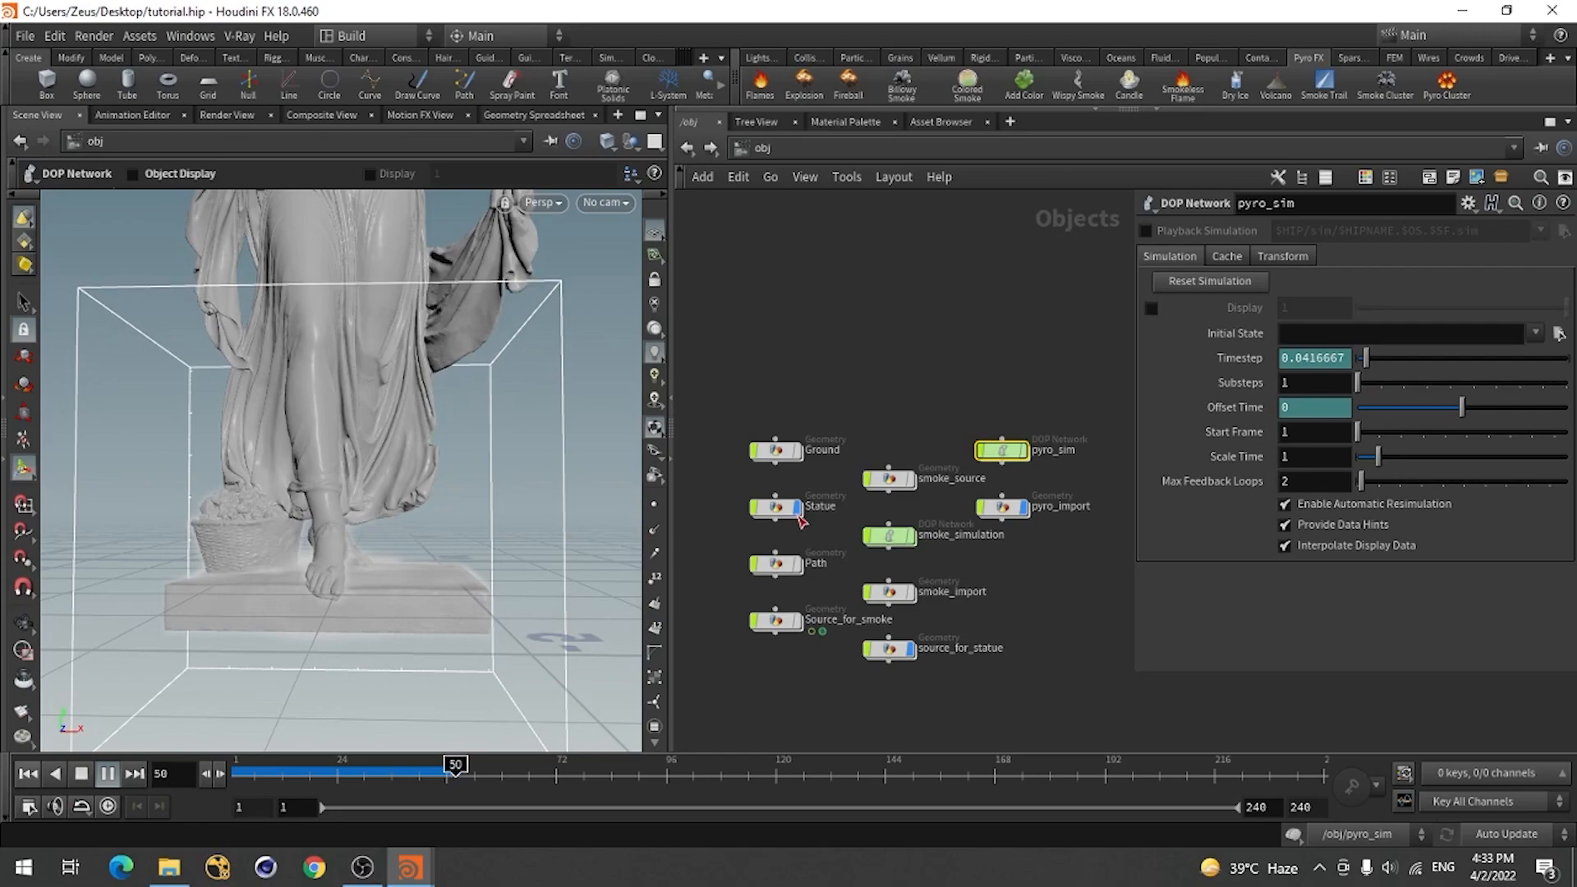
{"action": "left_click", "coordinate": [797, 507]}
{"action": "left_click_drag", "start_coordinate": [330, 534], "coordinate": [332, 573], "text": "alt"}
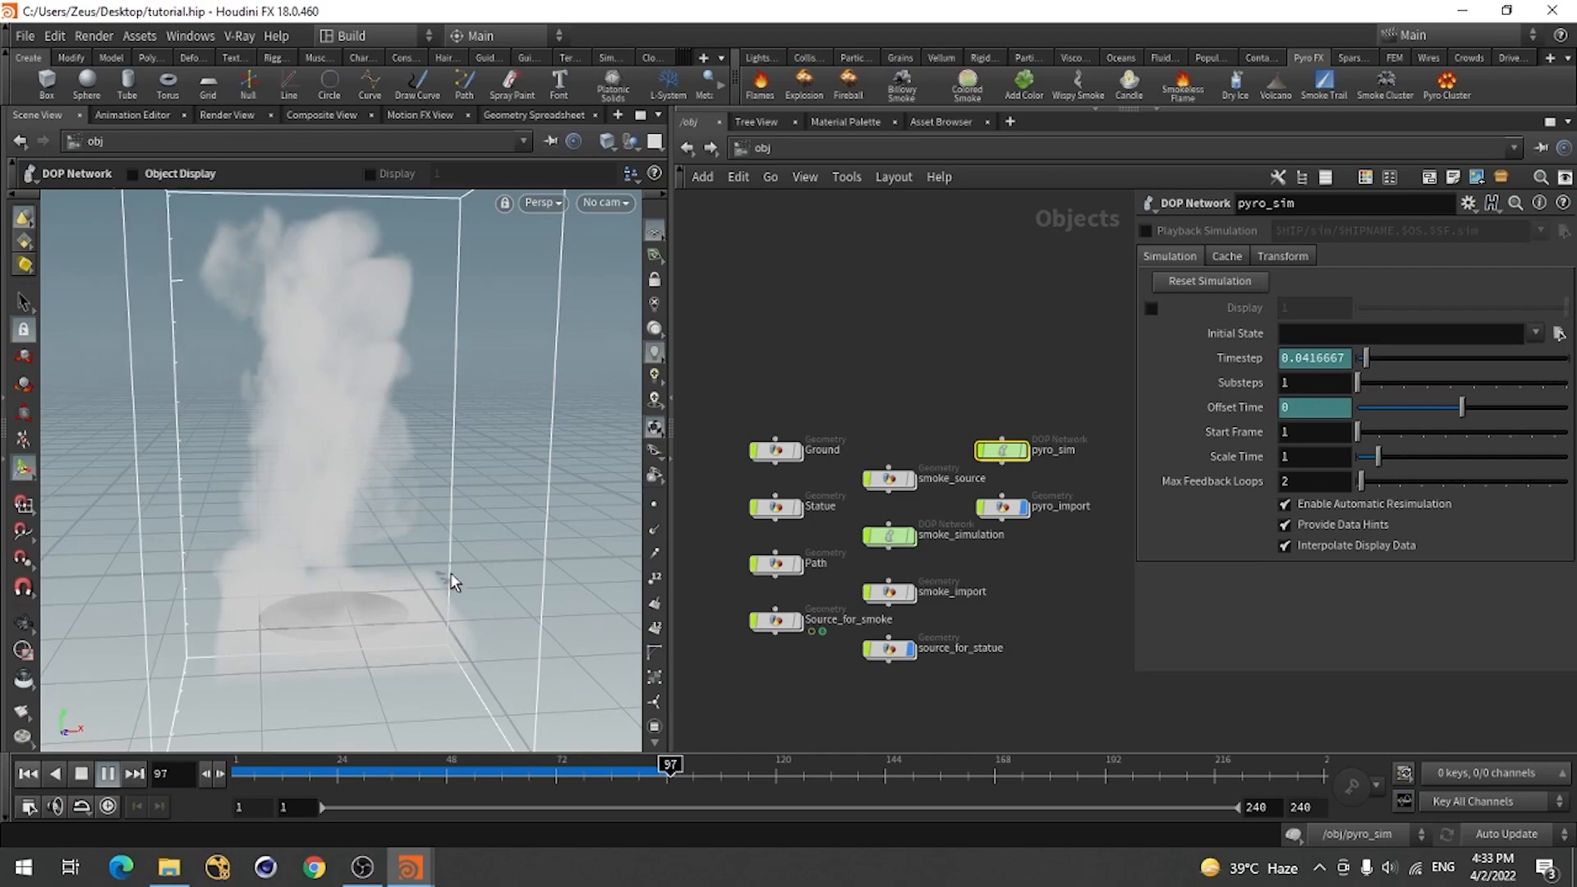
Inspect the rising smoke column without the statue, stop playback at about frame 120 and rewind to frame 1.
{"action": "key", "text": "Escape"}
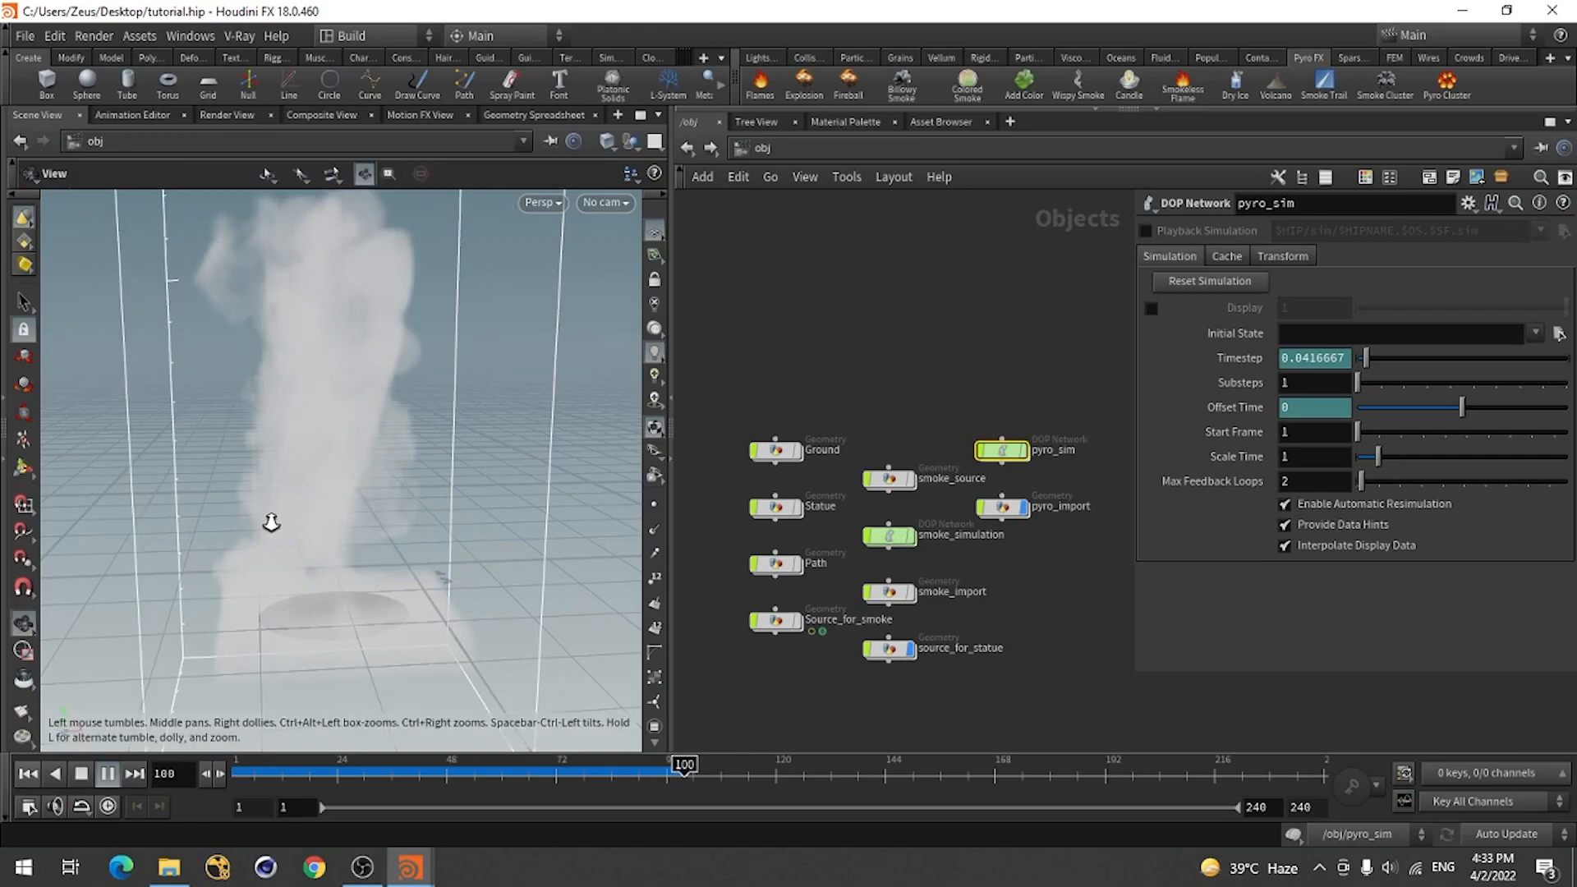
{"action": "scroll", "coordinate": [274, 521], "scroll_direction": "down", "scroll_amount": 3}
{"action": "middle_click_drag", "start_coordinate": [347, 498], "coordinate": [303, 588]}
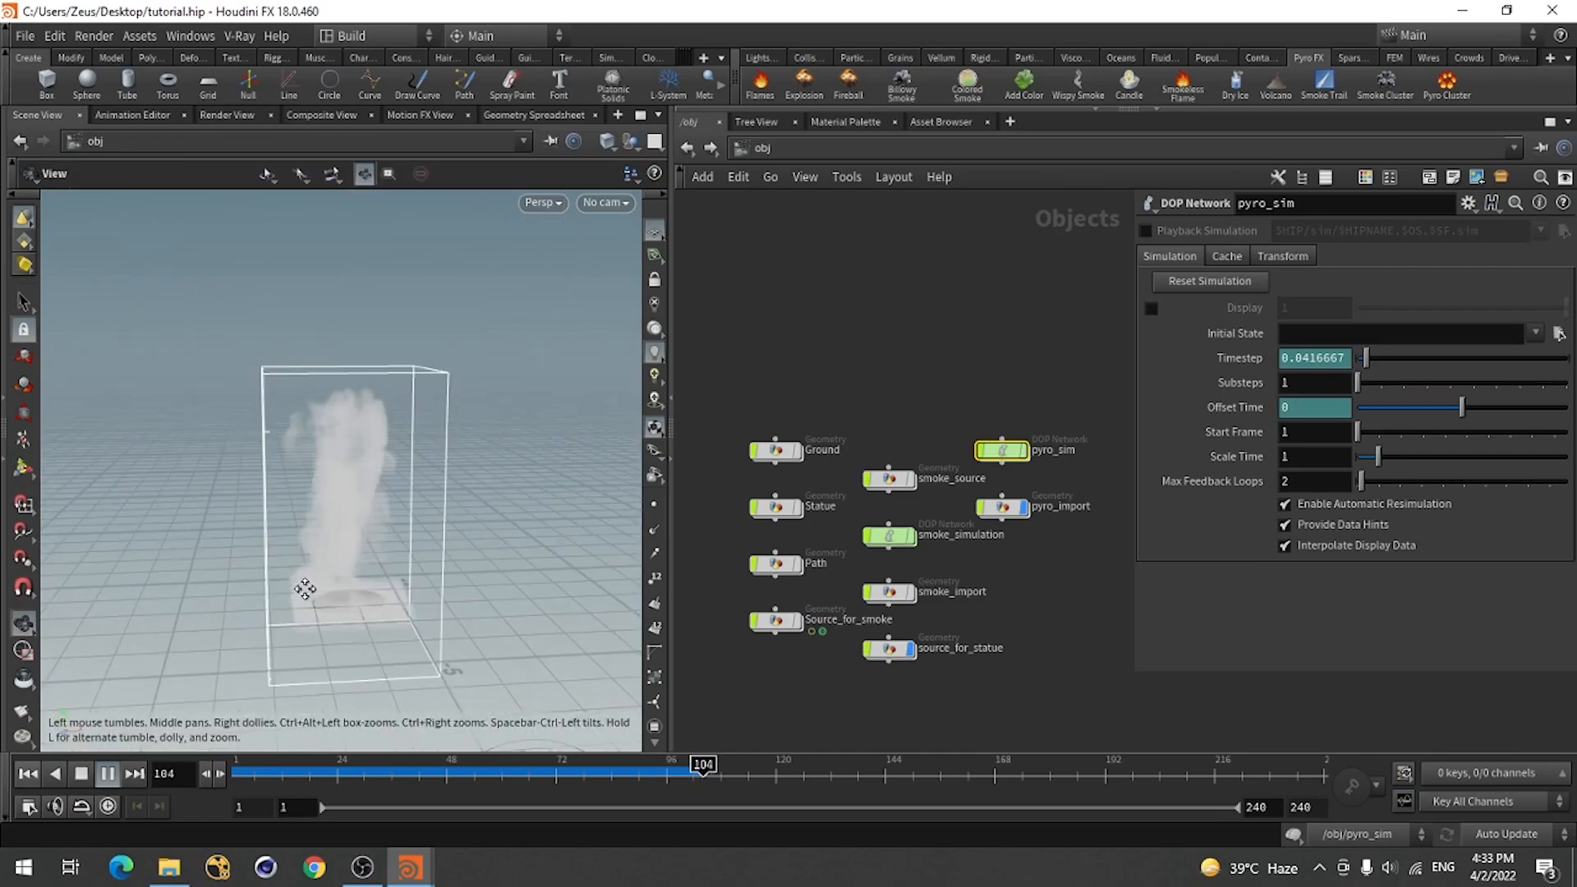
{"action": "scroll", "coordinate": [442, 552], "scroll_direction": "up", "scroll_amount": 5}
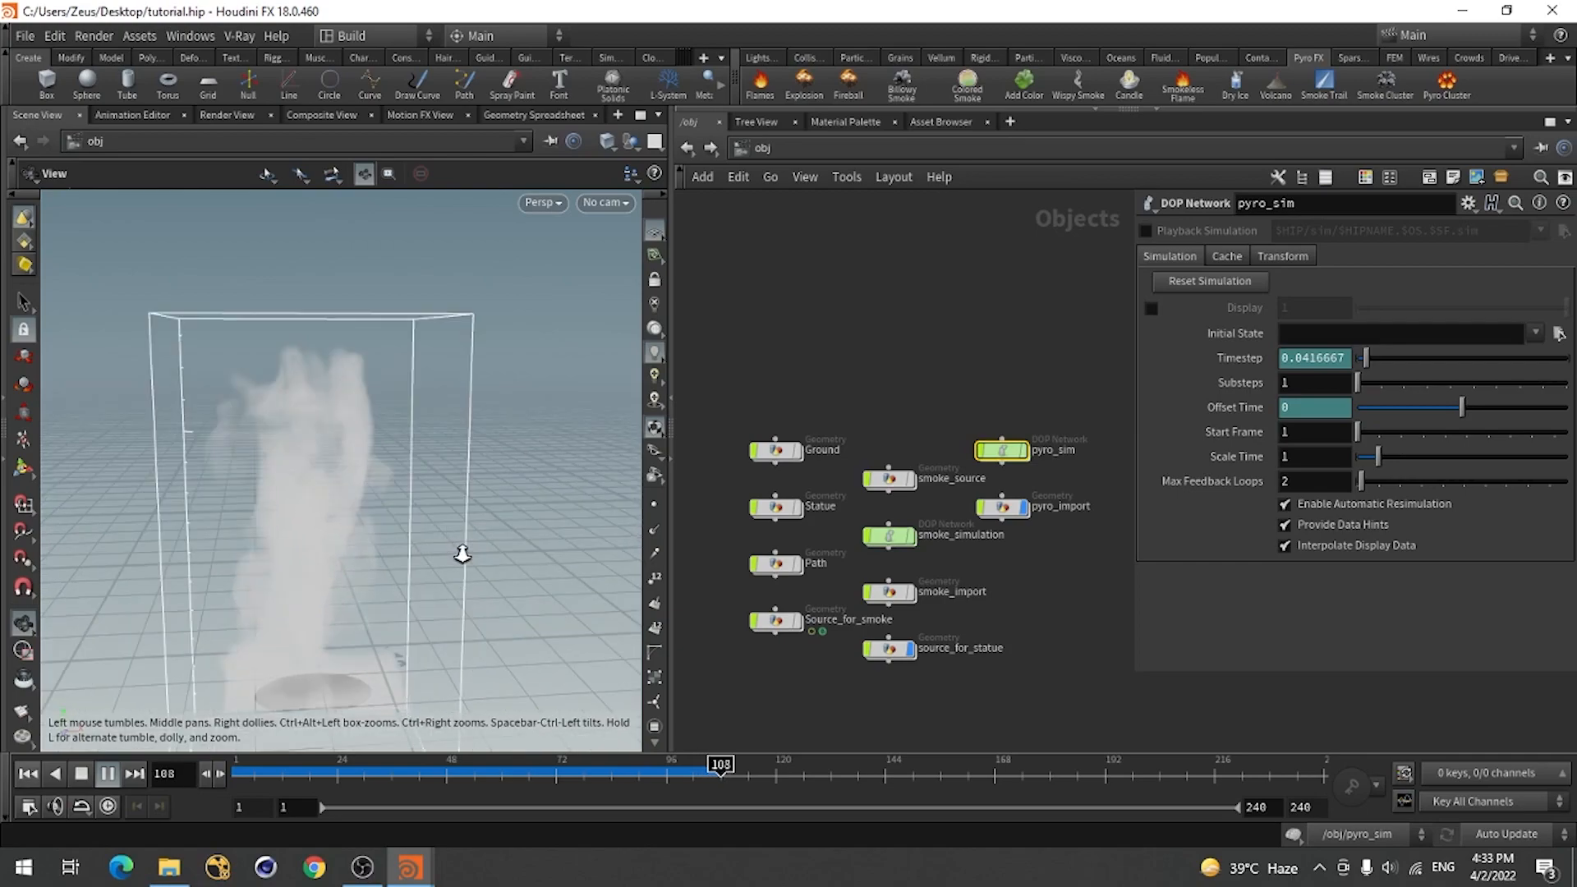
{"action": "middle_click_drag", "start_coordinate": [459, 485], "coordinate": [454, 436]}
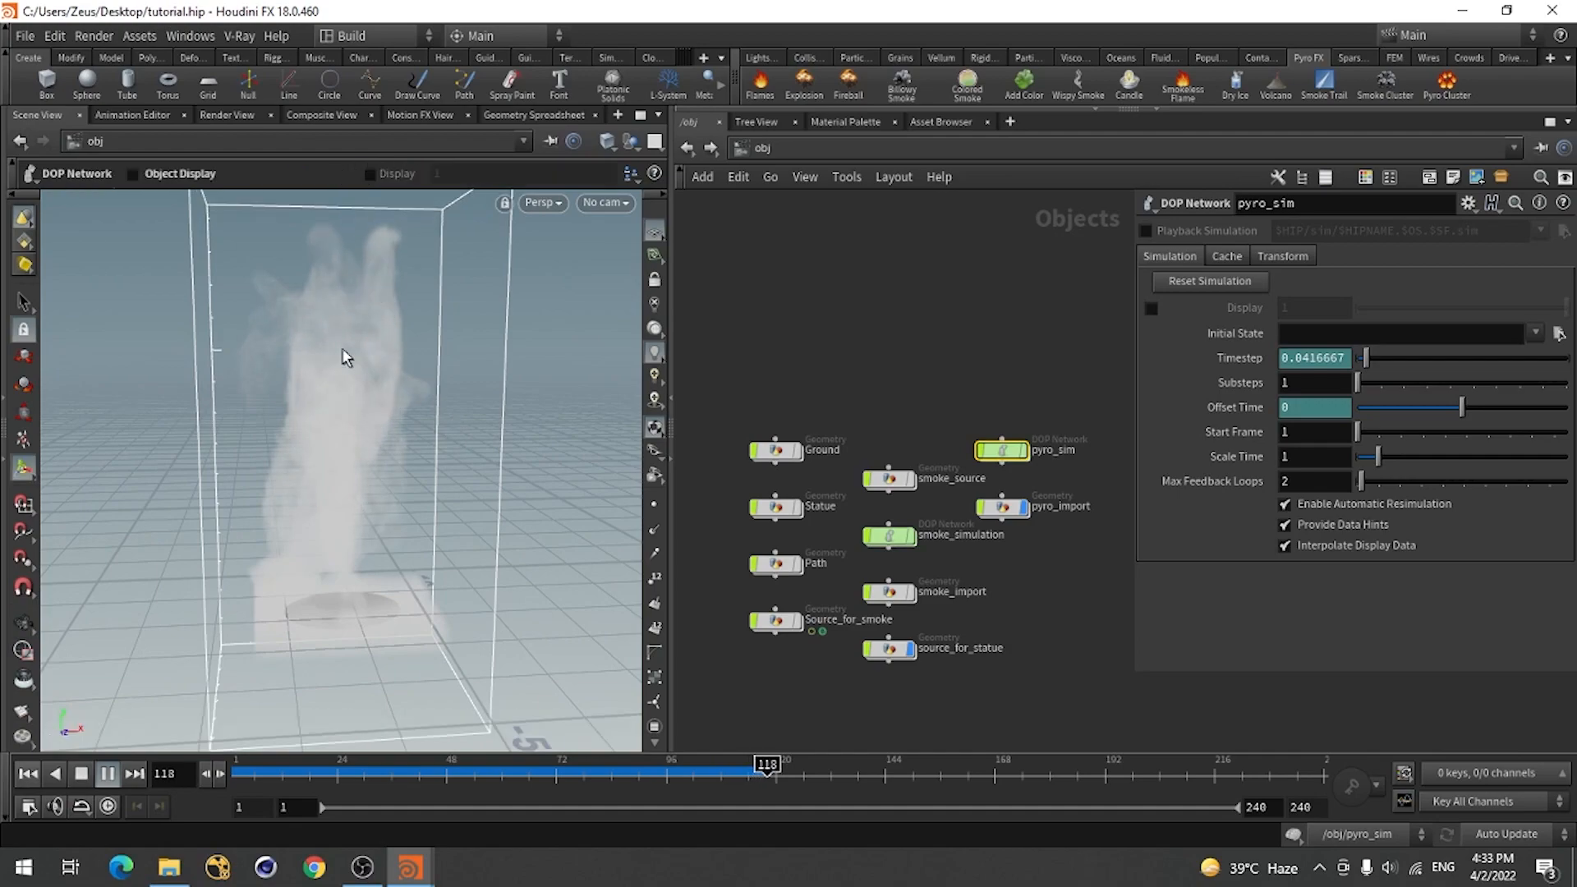
{"action": "left_click", "coordinate": [80, 772]}
{"action": "left_click_drag", "start_coordinate": [210, 488], "coordinate": [176, 553]}
{"action": "left_click", "coordinate": [25, 776]}
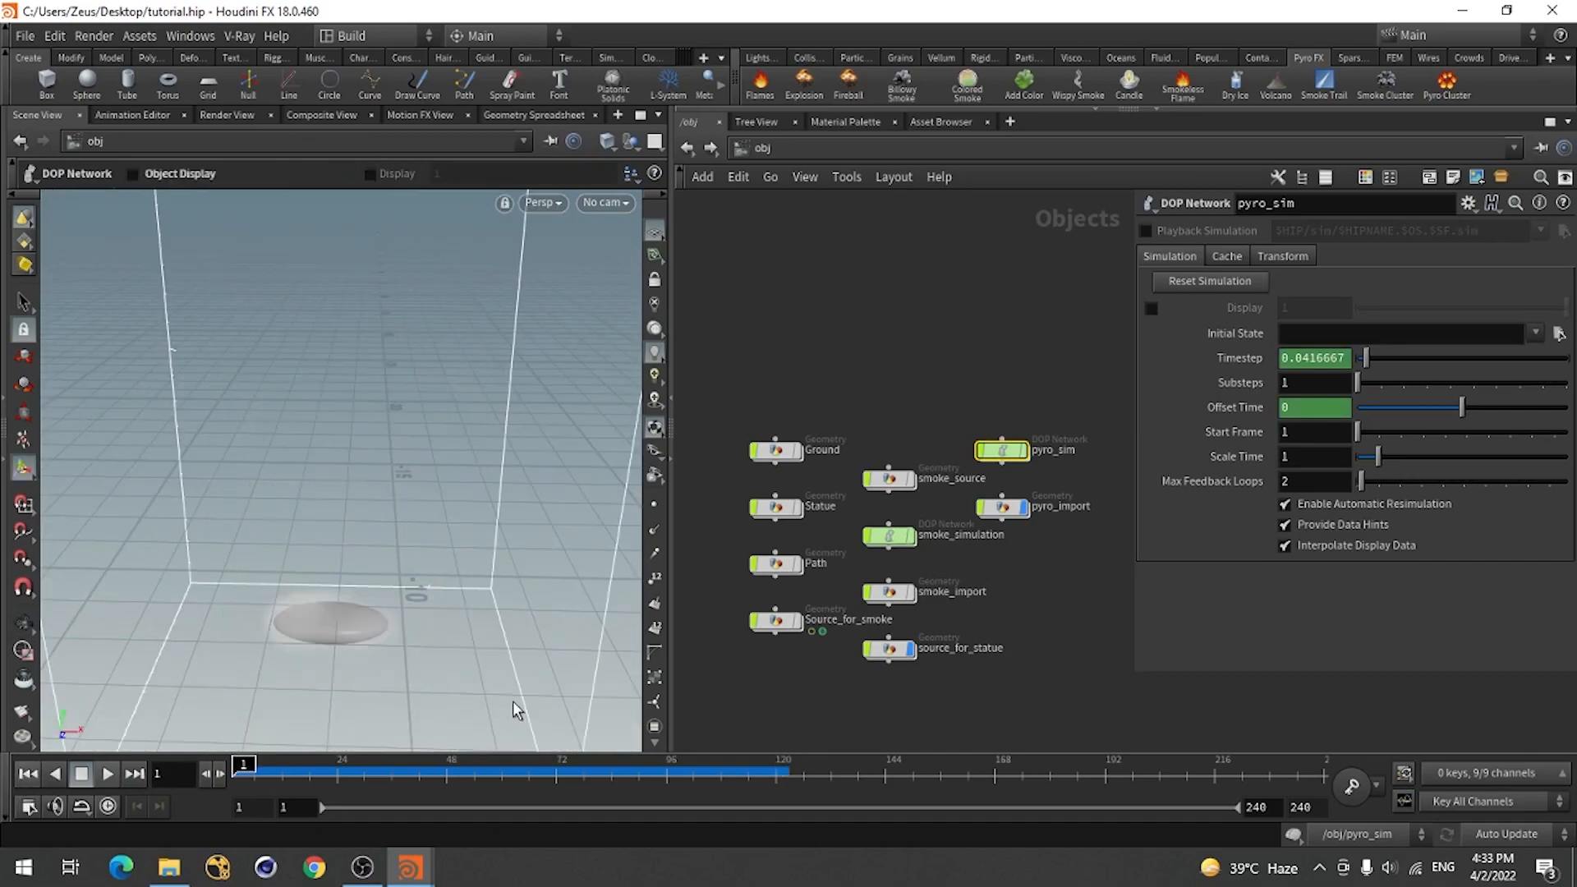
Set the division size of the pyro smoke object in pyro_sim to 0.03.
{"action": "double_click", "coordinate": [995, 451]}
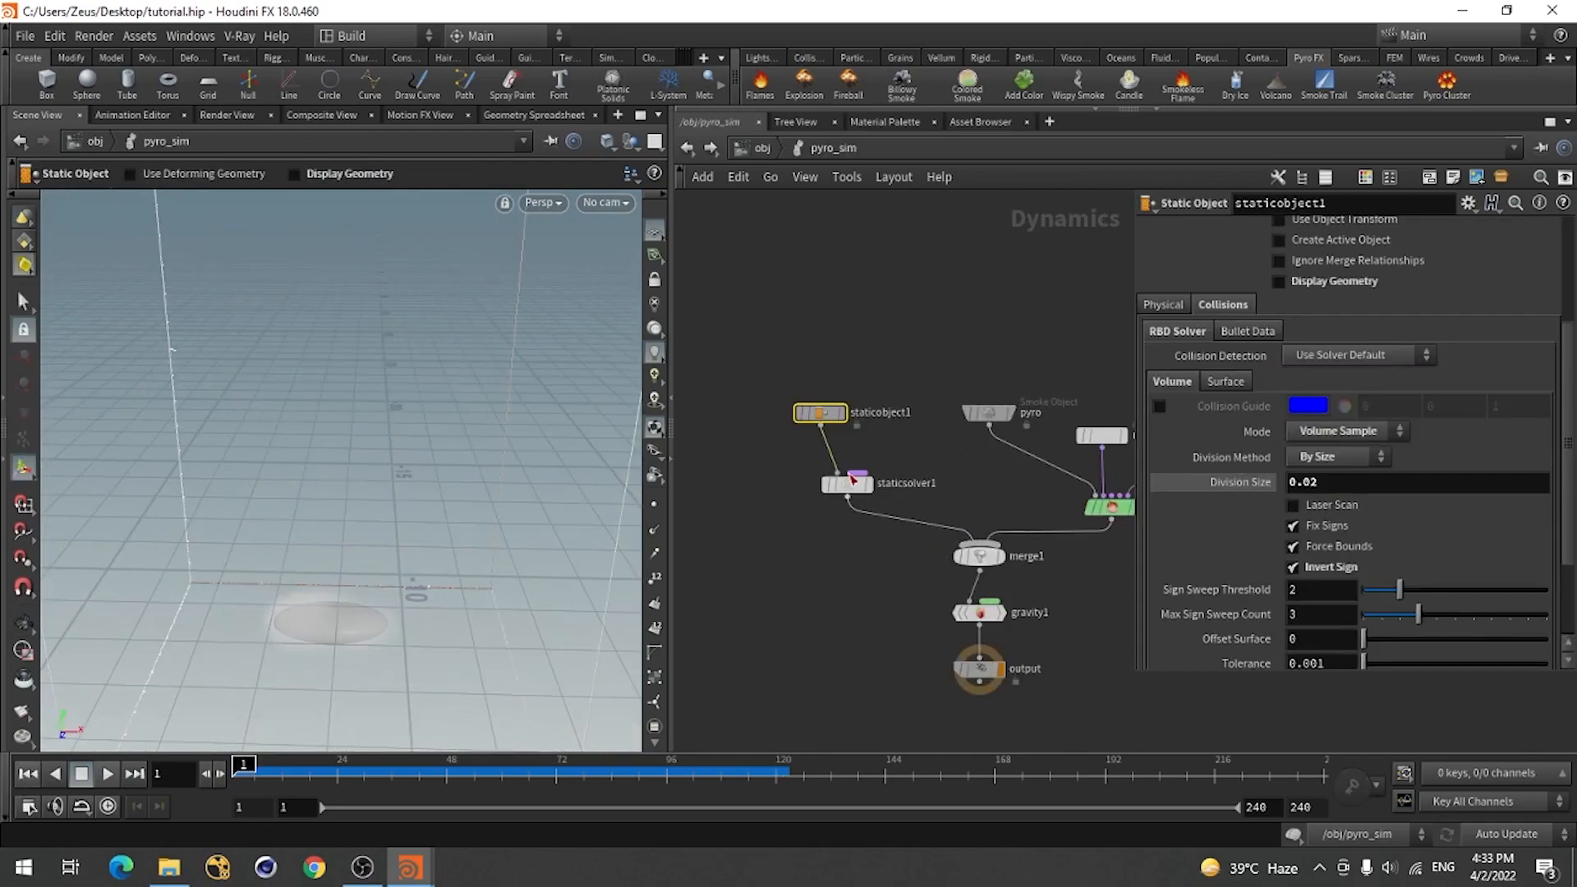
{"action": "left_click", "coordinate": [986, 419]}
{"action": "left_click", "coordinate": [1326, 308]}
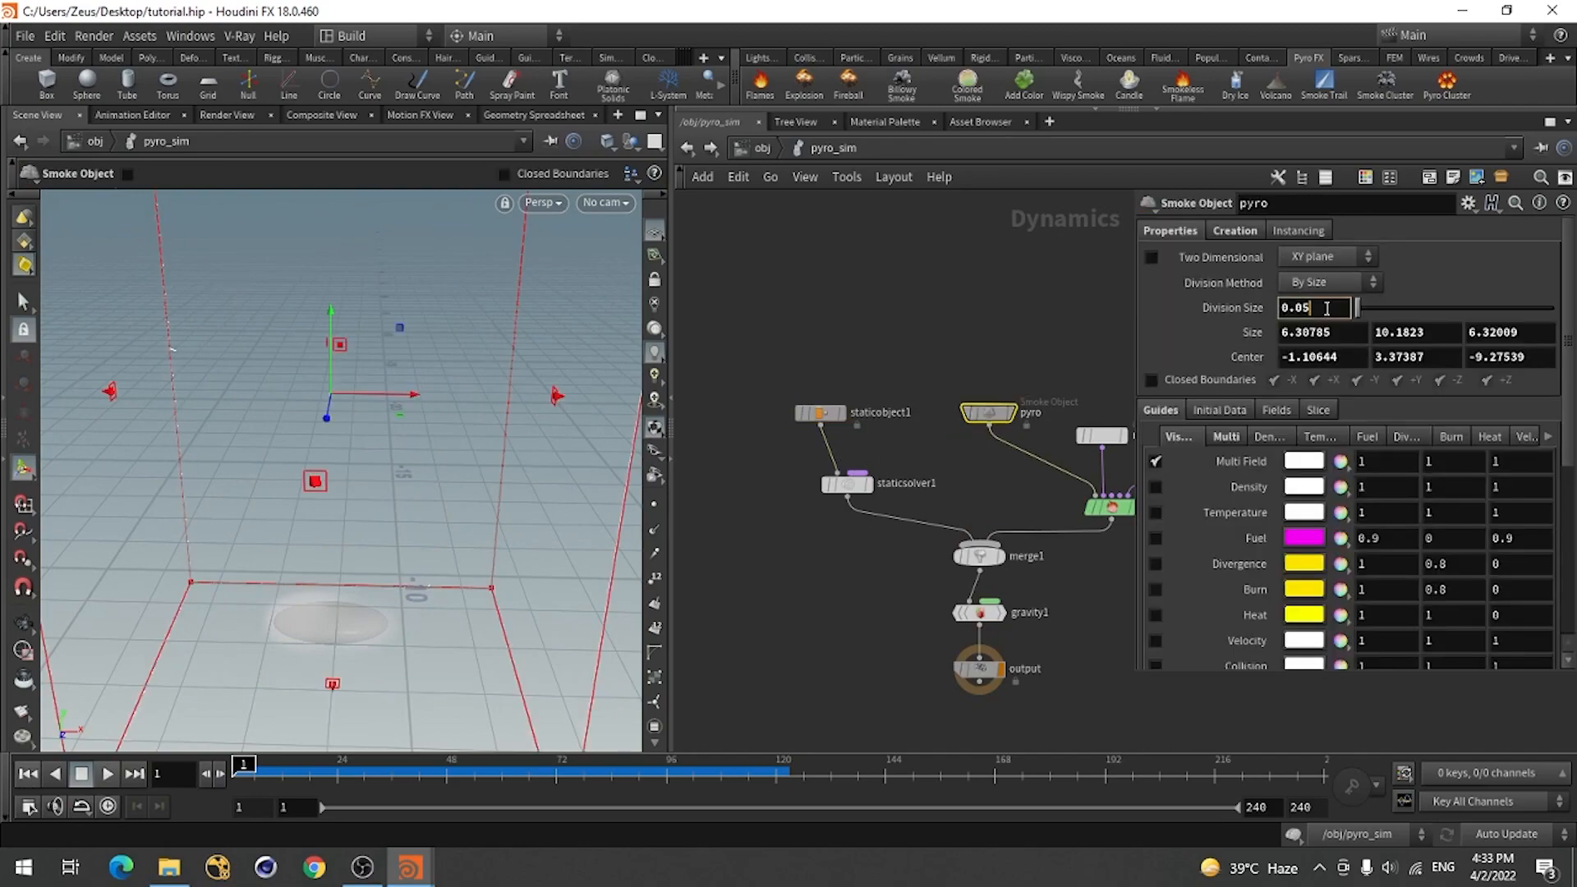
{"action": "type", "text": "3"}
{"action": "key", "text": "Return"}
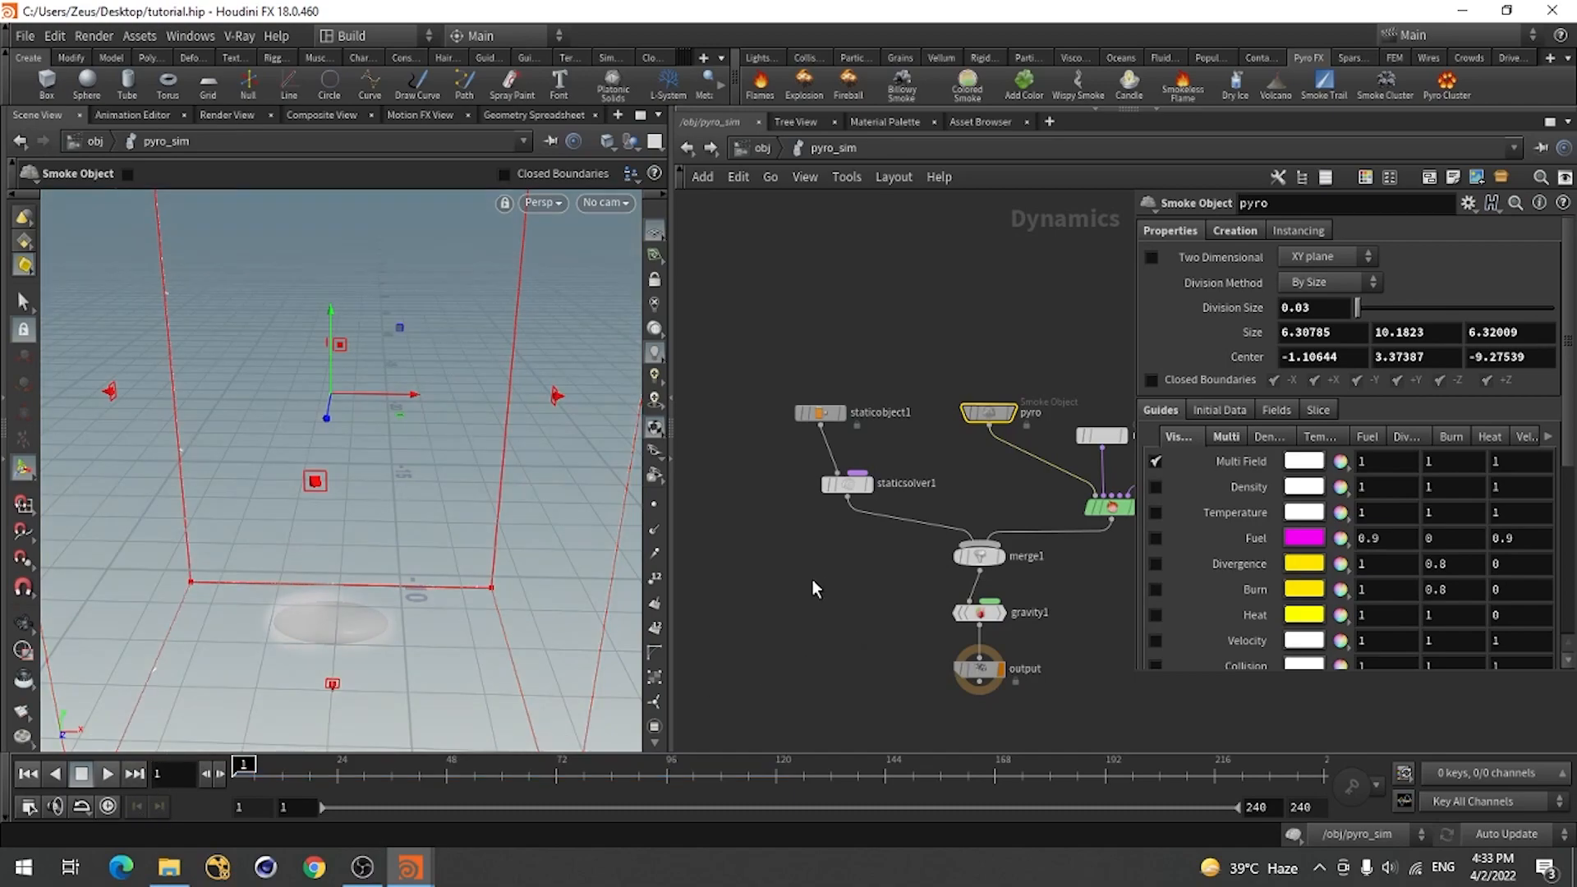
Play the finer simulation to about frame 70 and examine the smoke from several angles.
{"action": "left_click", "coordinate": [107, 776]}
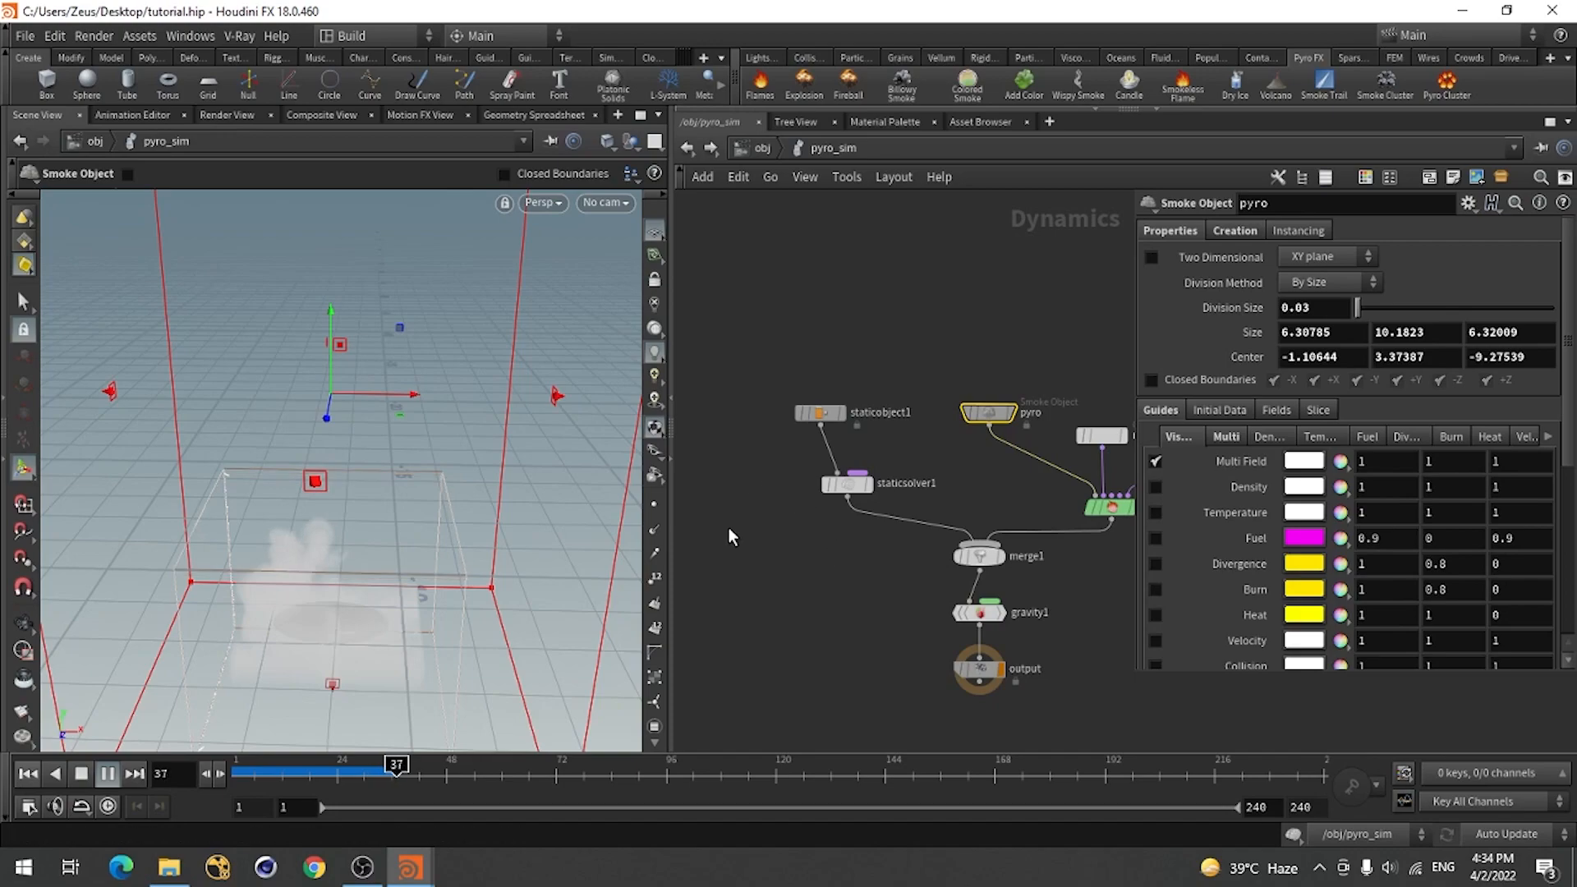
{"action": "left_click", "coordinate": [81, 774]}
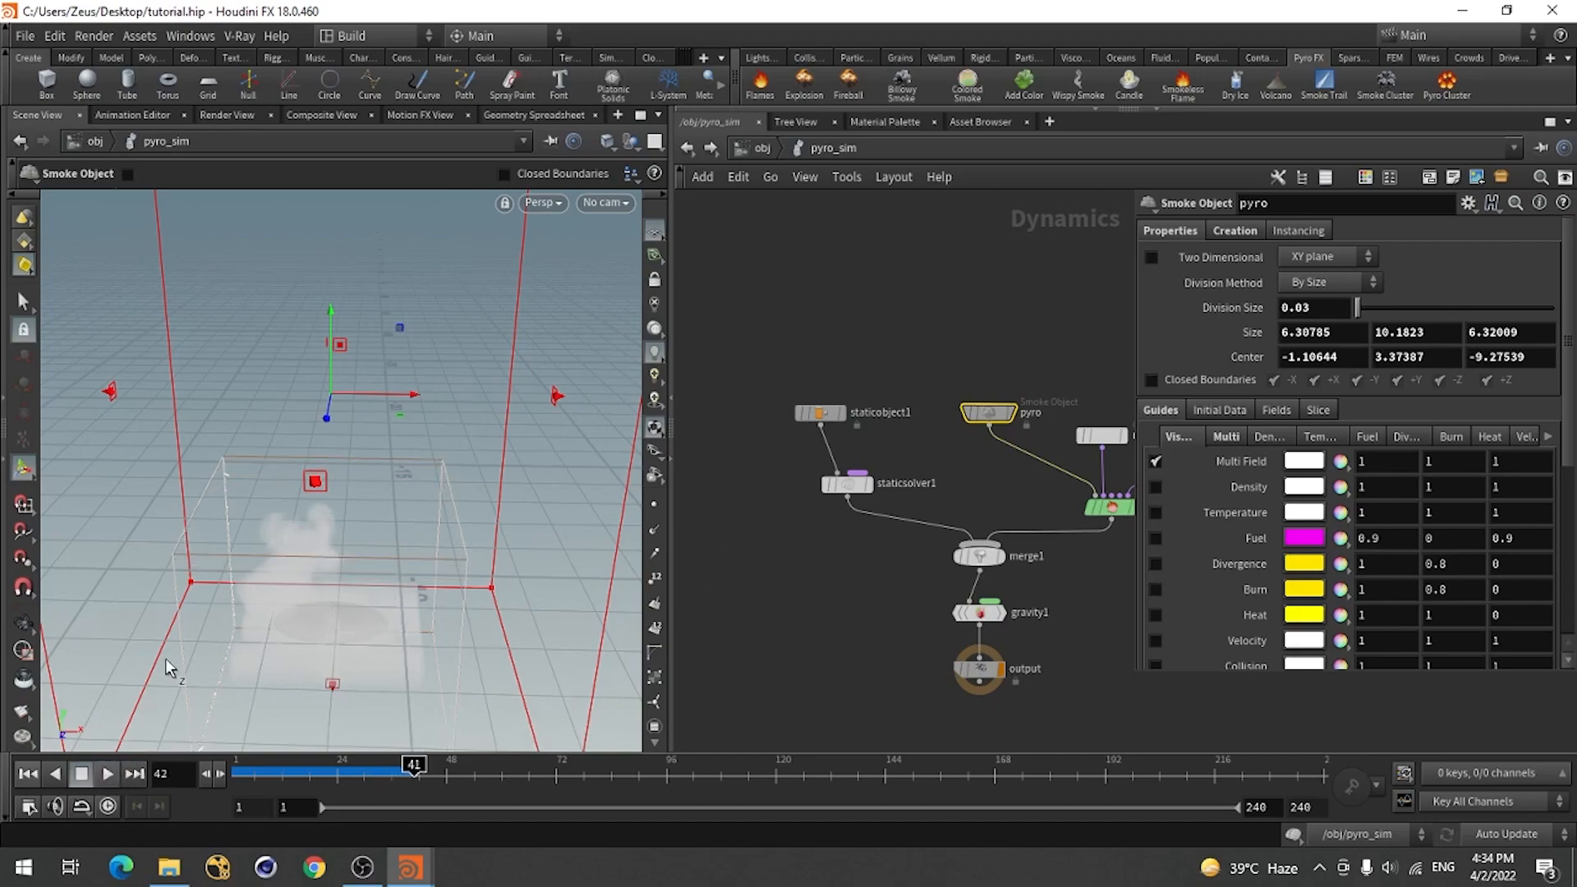
{"action": "left_click_drag", "start_coordinate": [207, 607], "coordinate": [327, 619], "text": "alt"}
{"action": "key", "text": "Return"}
{"action": "left_click", "coordinate": [108, 774]}
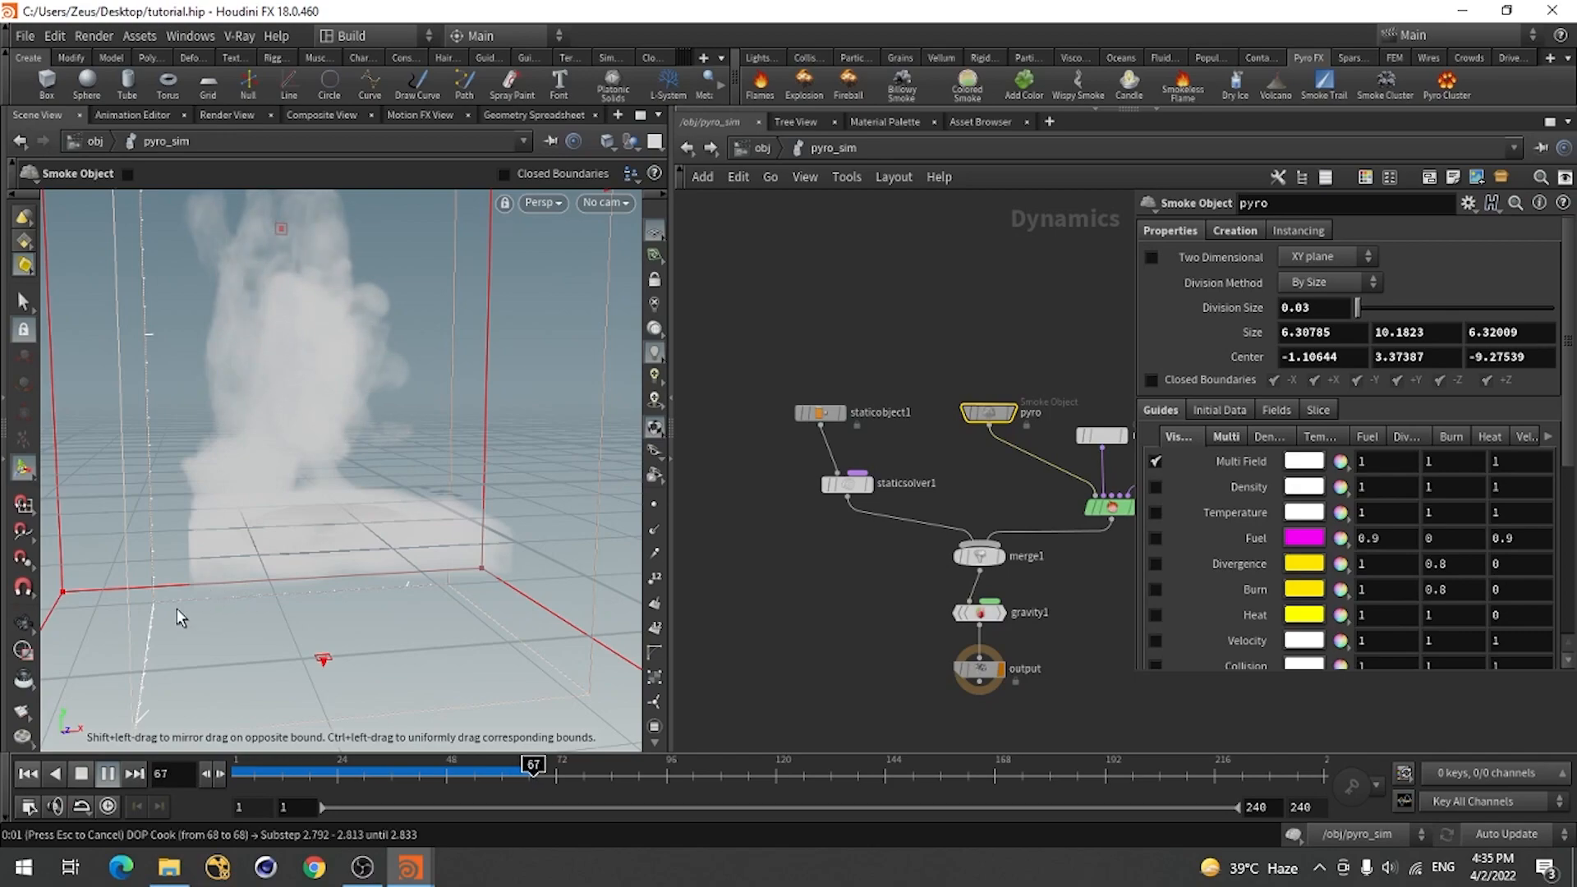
{"action": "key", "text": "Escape"}
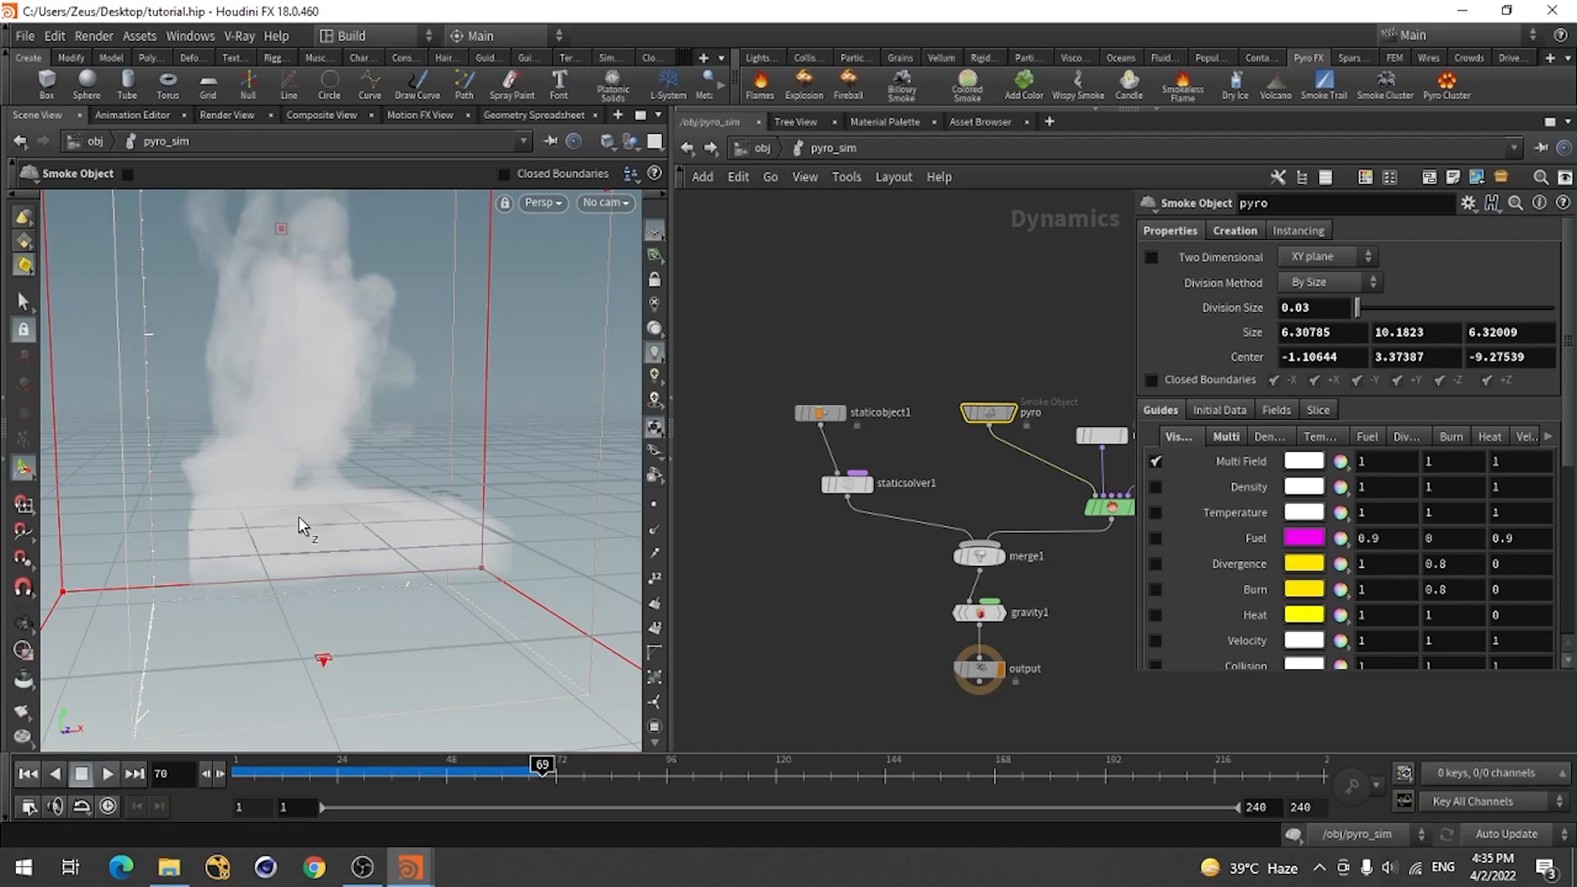
{"action": "right_click_drag", "start_coordinate": [298, 560], "coordinate": [315, 599]}
{"action": "left_click_drag", "start_coordinate": [314, 599], "coordinate": [257, 651]}
{"action": "key", "text": "Return"}
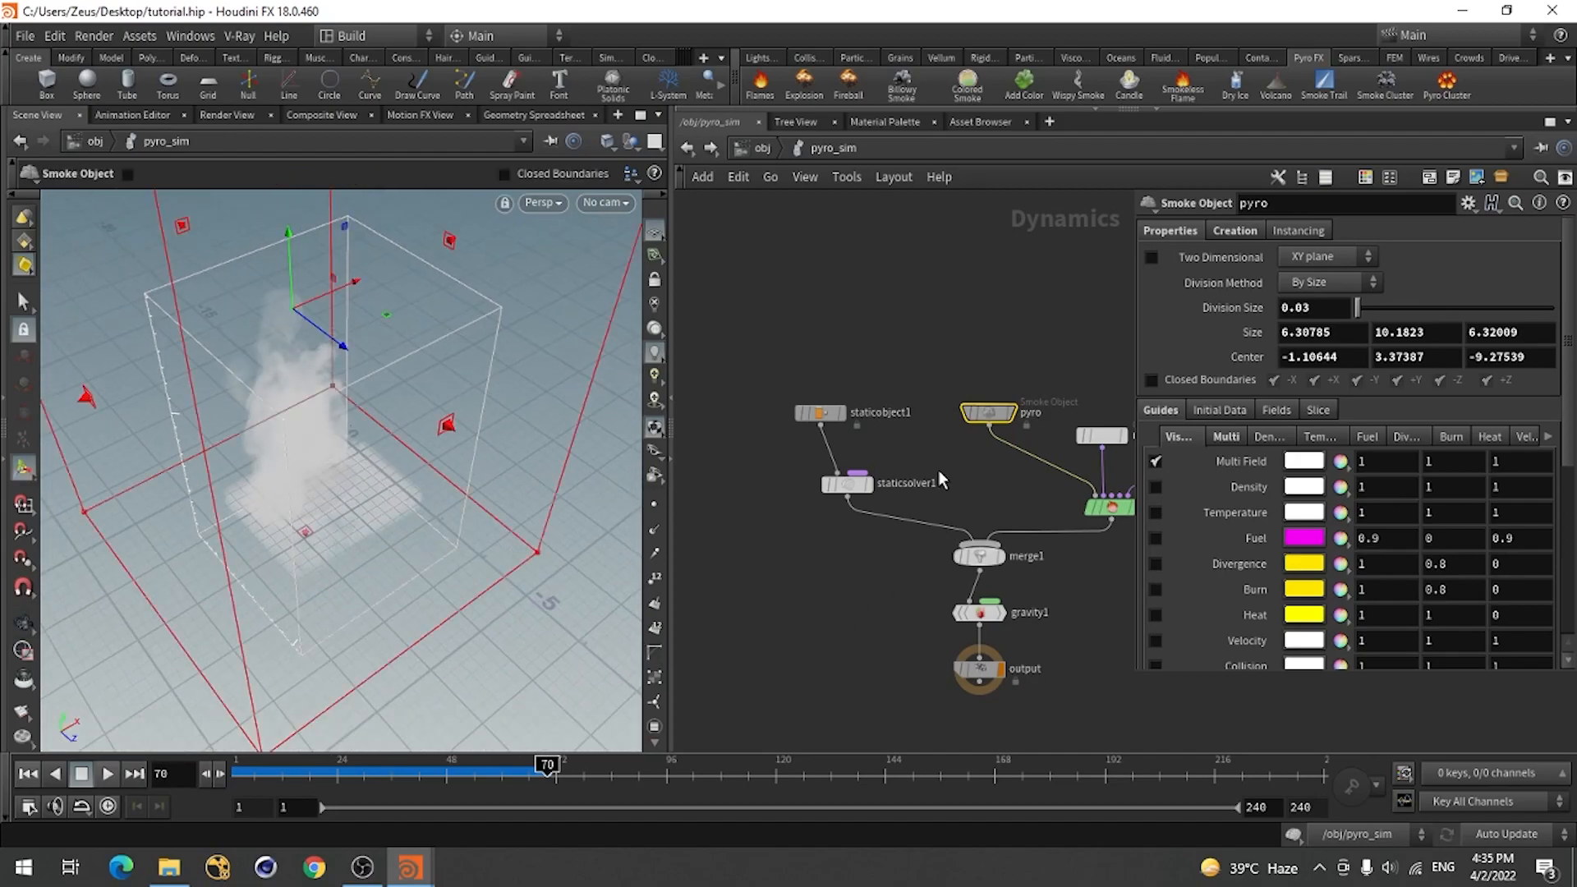
Return to the object level and turn on the display of the Ground object.
{"action": "left_click", "coordinate": [760, 149]}
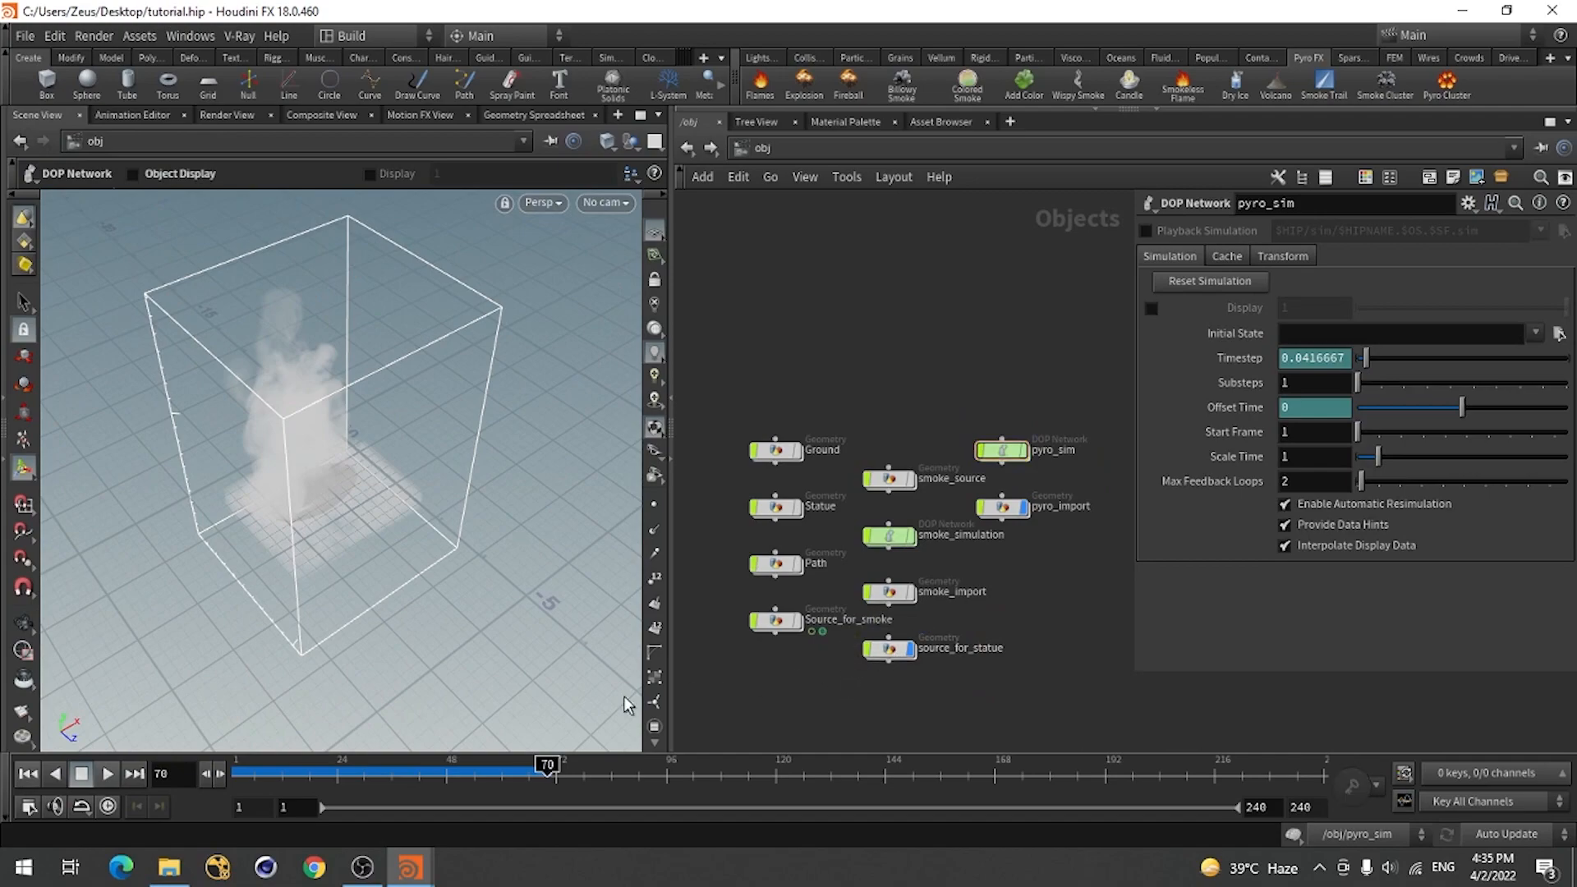
{"action": "key", "text": "Escape"}
{"action": "left_click_drag", "start_coordinate": [380, 644], "coordinate": [526, 593]}
{"action": "scroll", "coordinate": [827, 519], "scroll_direction": "up", "scroll_amount": 3}
{"action": "scroll", "coordinate": [824, 538], "scroll_direction": "up", "scroll_amount": 1}
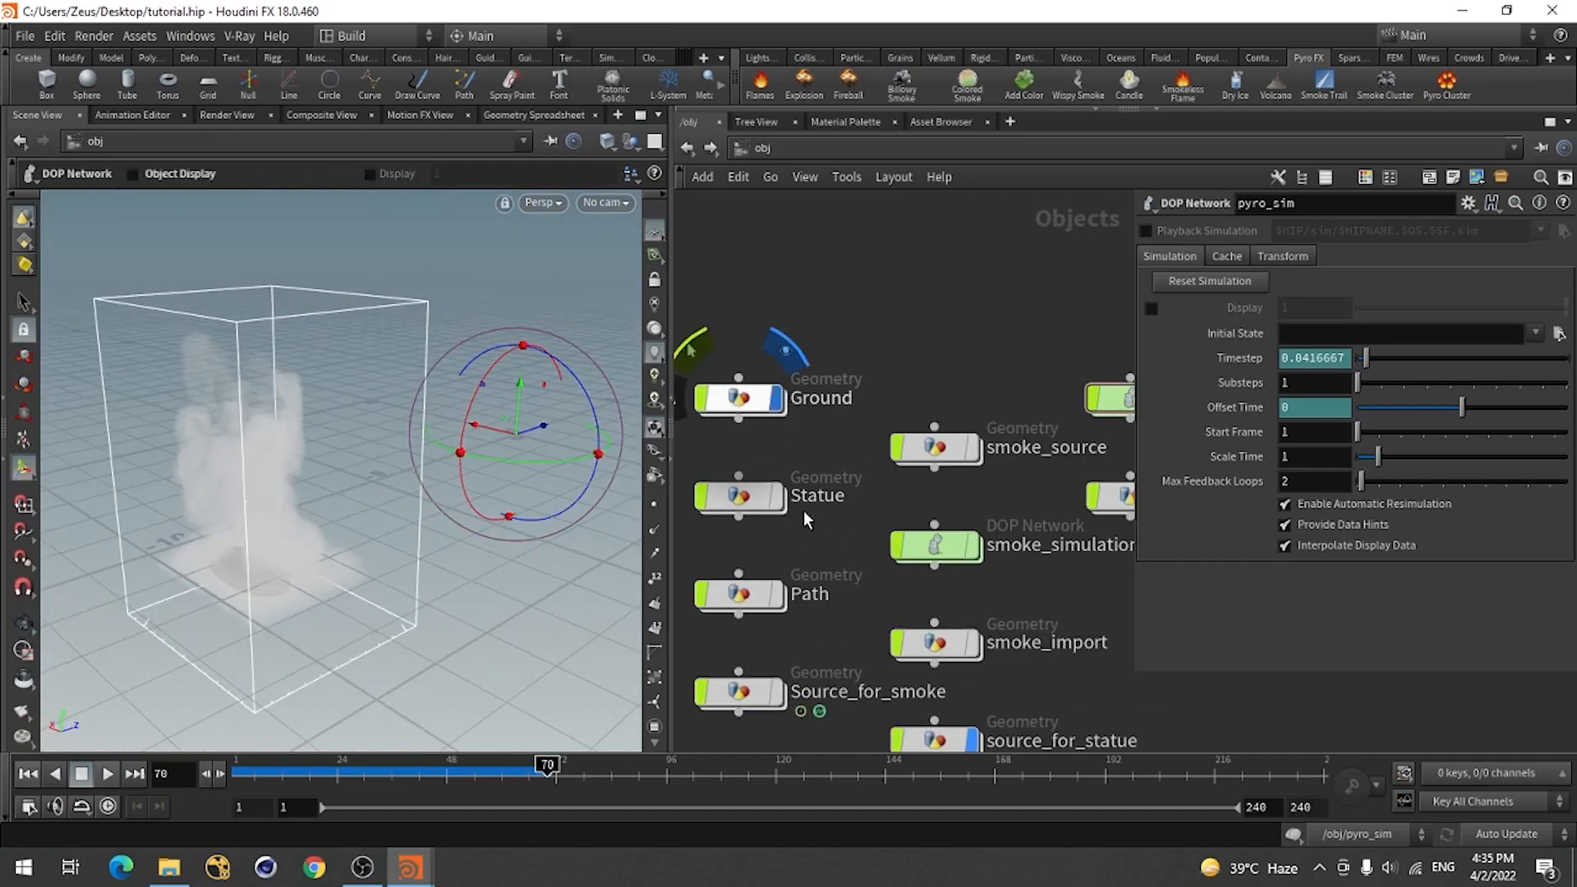
{"action": "left_click", "coordinate": [775, 397]}
Undo the accidental handle transform and frame a low view of the forest with the bare tree near the centre.
{"action": "key", "text": "Escape"}
{"action": "left_click_drag", "start_coordinate": [305, 618], "coordinate": [353, 574]}
{"action": "right_click_drag", "start_coordinate": [353, 575], "coordinate": [289, 613]}
{"action": "left_click_drag", "start_coordinate": [288, 612], "coordinate": [275, 386]}
{"action": "scroll", "coordinate": [820, 552], "scroll_direction": "down", "scroll_amount": 4}
{"action": "middle_click_drag", "start_coordinate": [751, 592], "coordinate": [814, 511]}
{"action": "left_click_drag", "start_coordinate": [289, 627], "coordinate": [312, 523]}
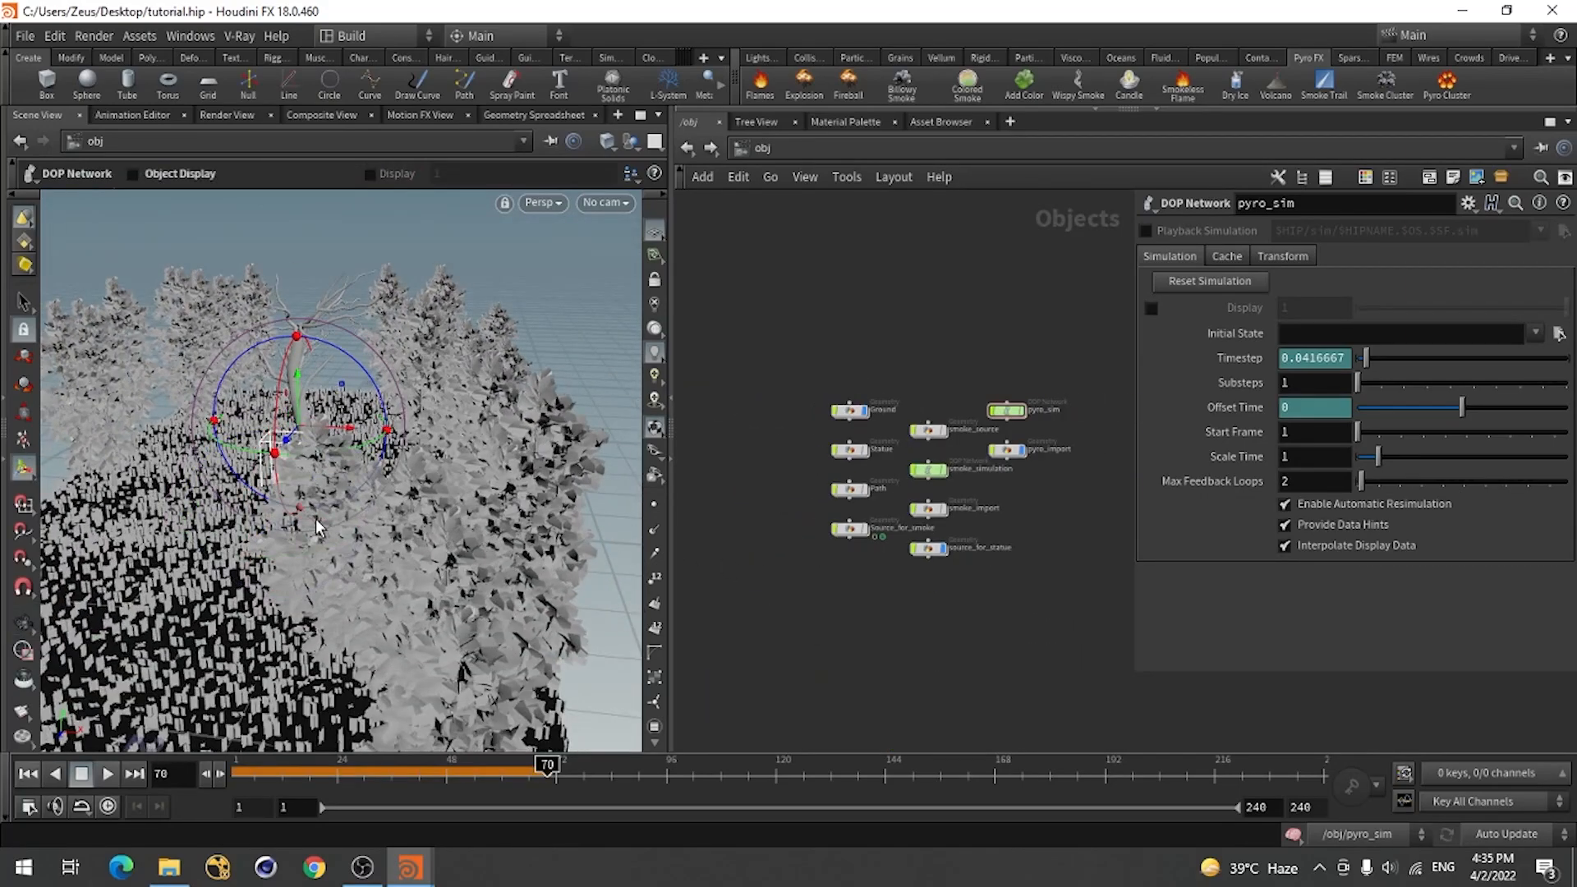
{"action": "key", "text": "ctrl+z"}
{"action": "key", "text": "Escape"}
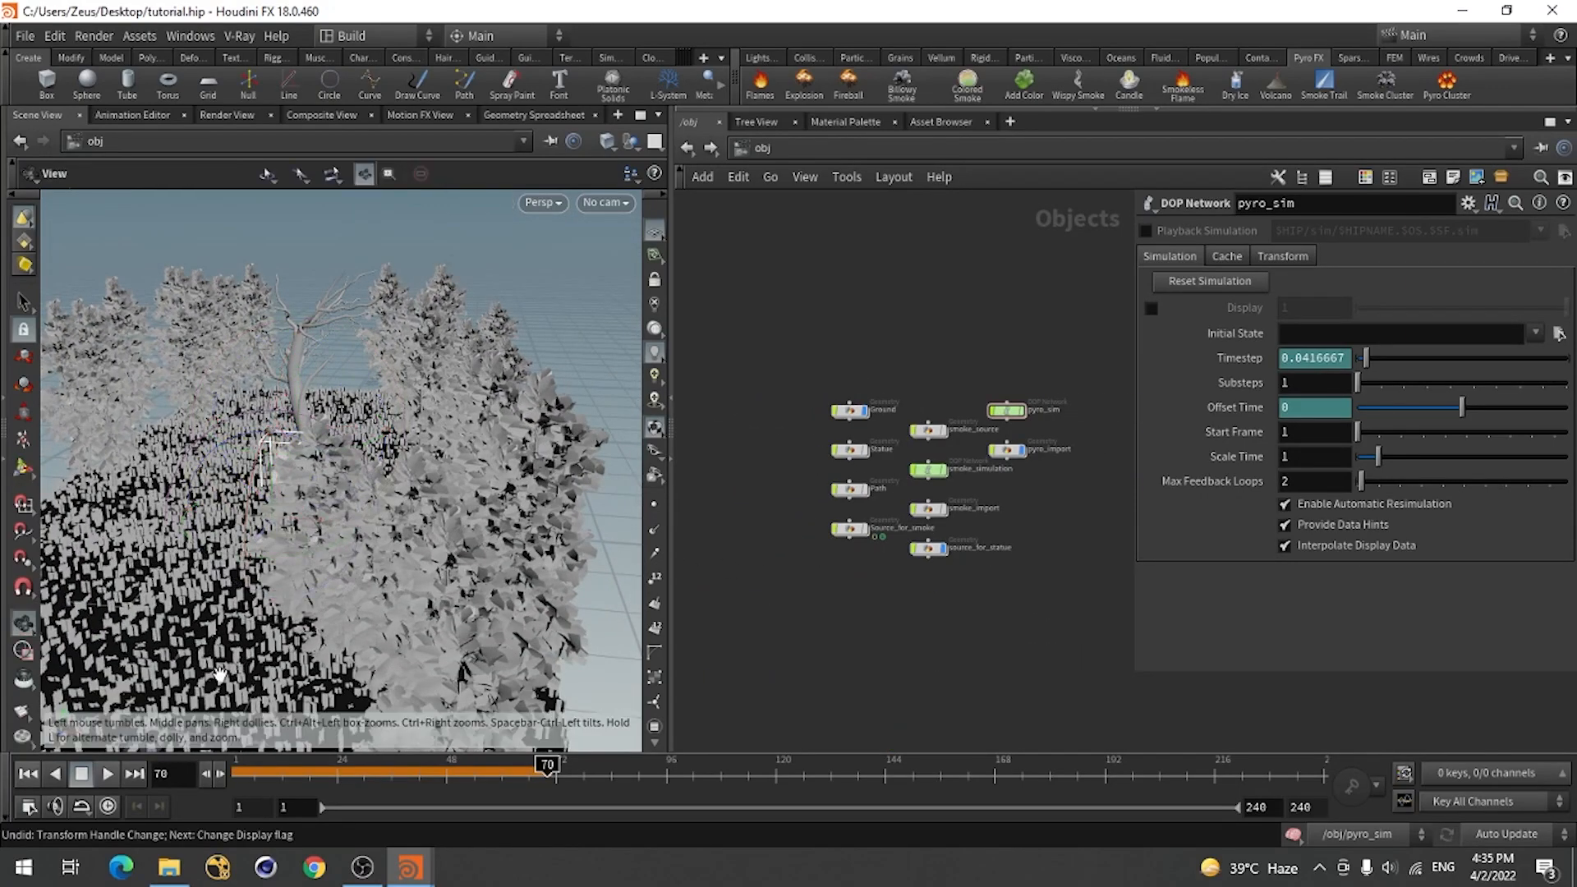
{"action": "left_click_drag", "start_coordinate": [213, 626], "coordinate": [292, 499]}
{"action": "right_click_drag", "start_coordinate": [292, 499], "coordinate": [267, 612]}
{"action": "key", "text": "Return"}
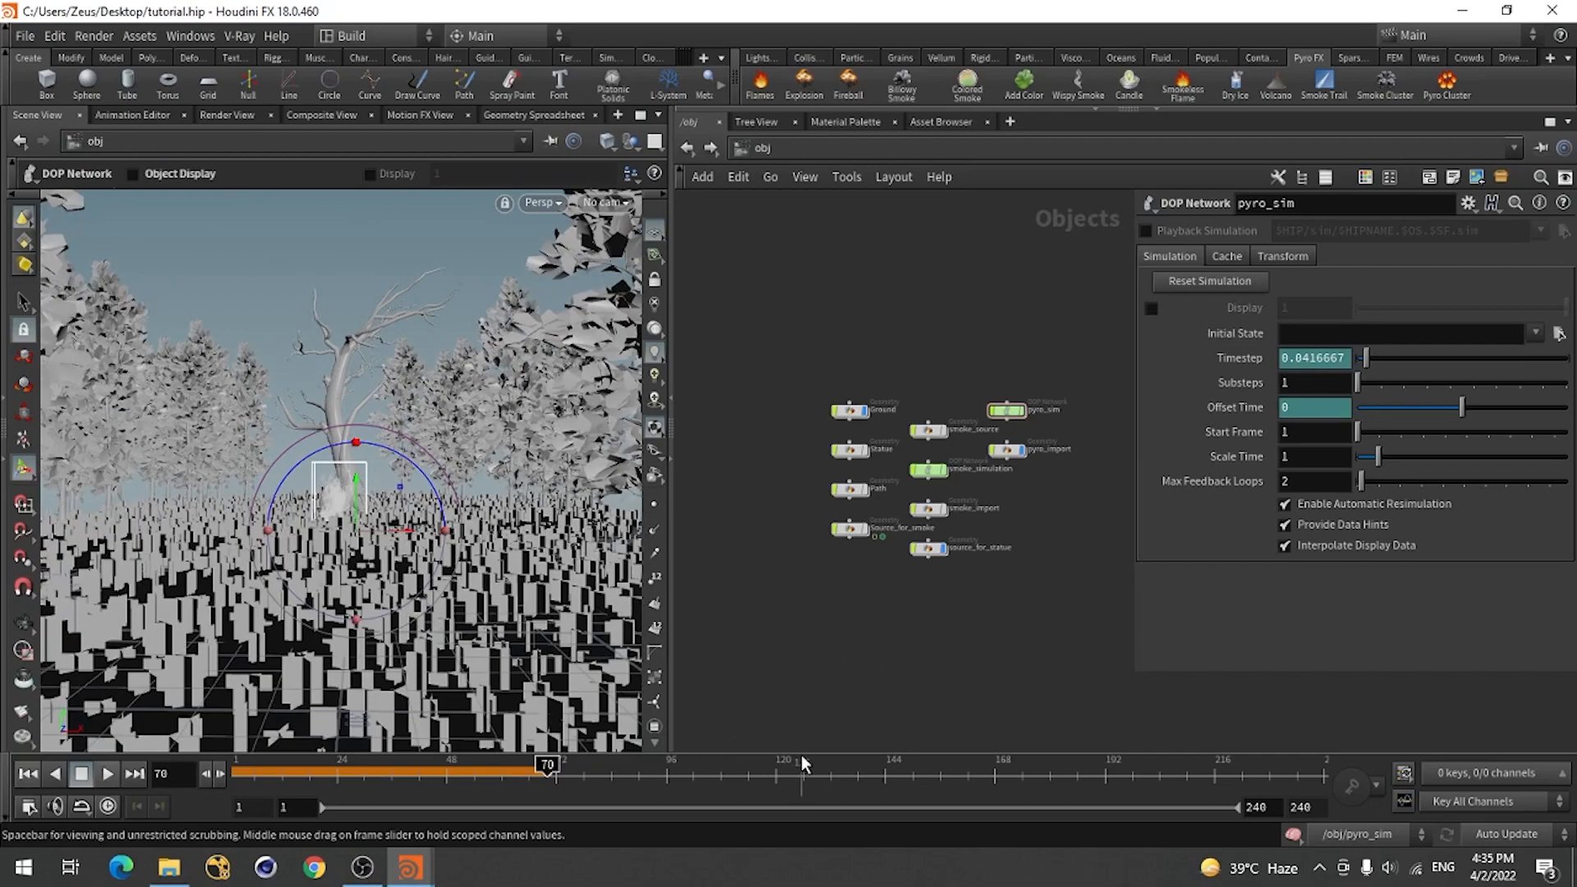
Save the scene and create a V-Ray render node.
{"action": "key", "text": "ctrl+s"}
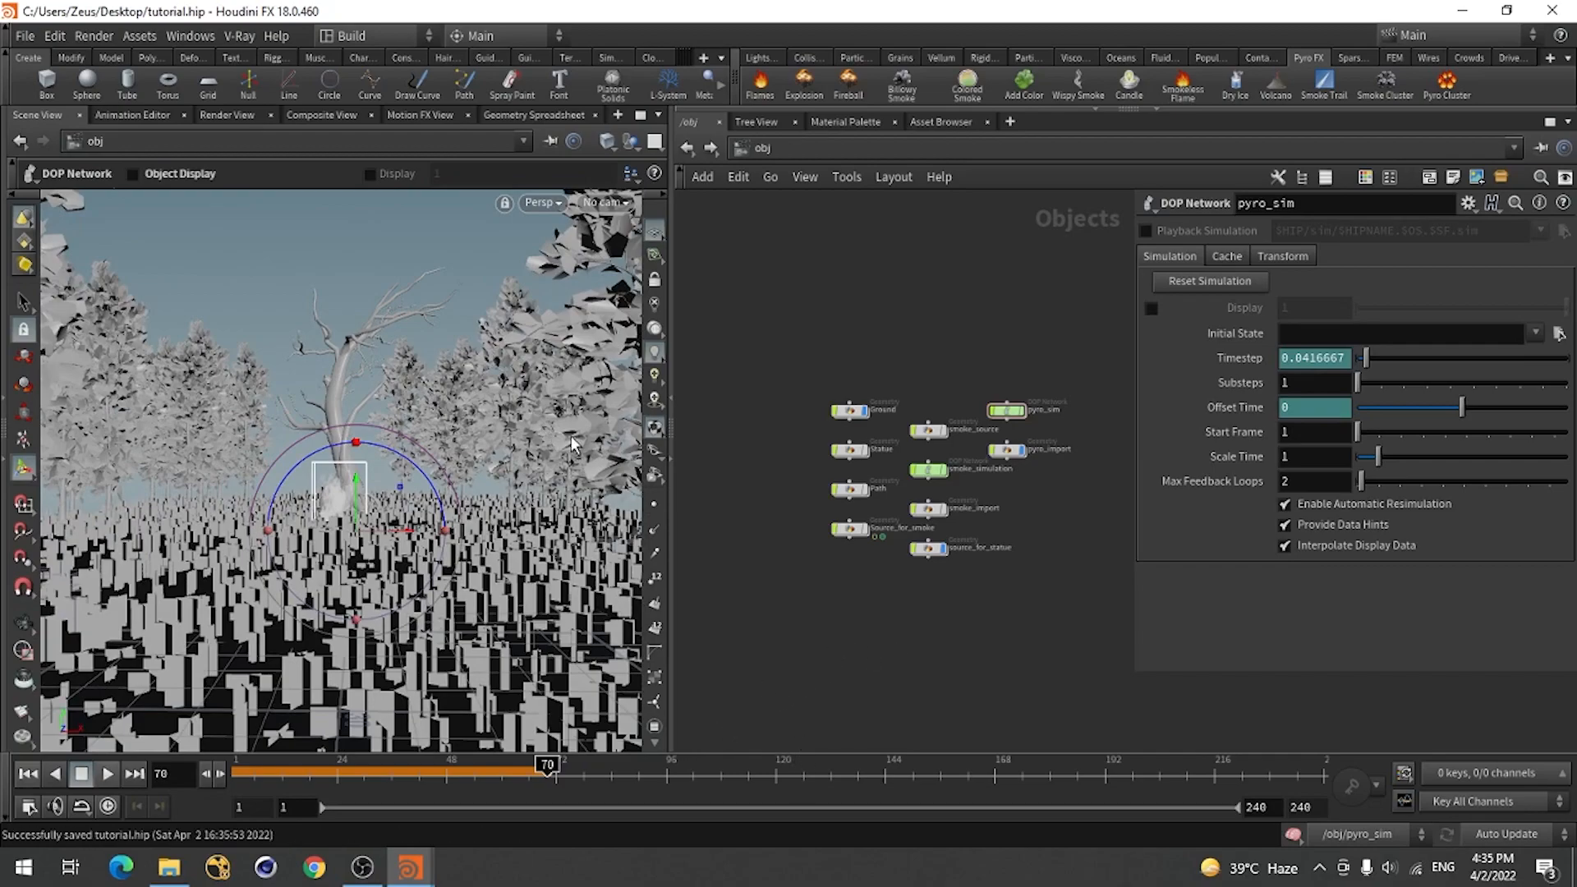
{"action": "left_click", "coordinate": [240, 36]}
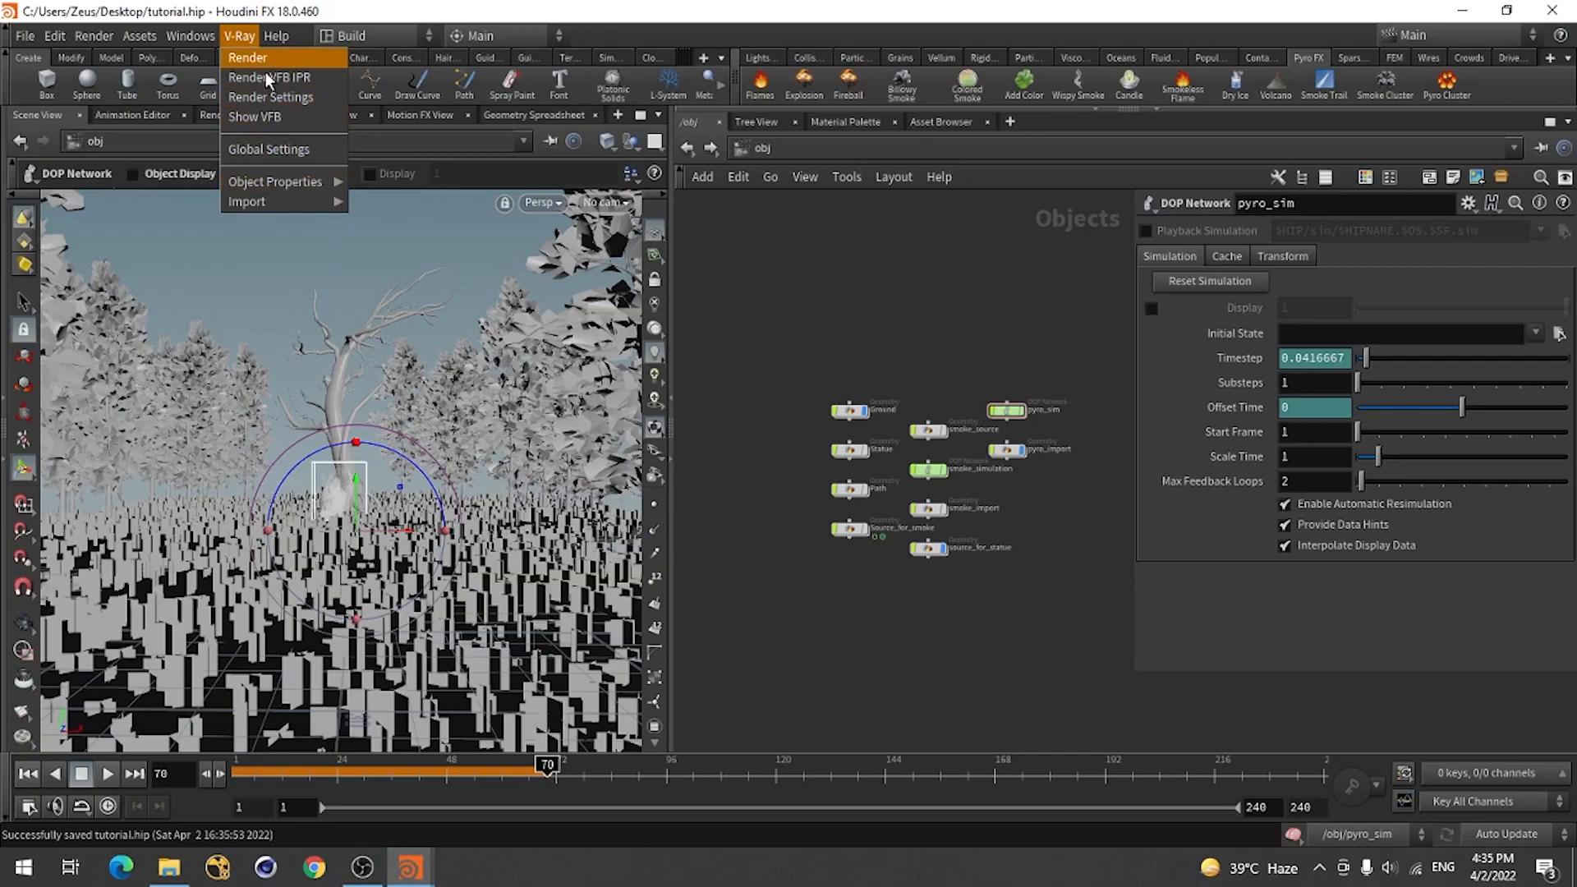
{"action": "mouse_move", "coordinate": [84, 38]}
{"action": "mouse_move", "coordinate": [135, 64]}
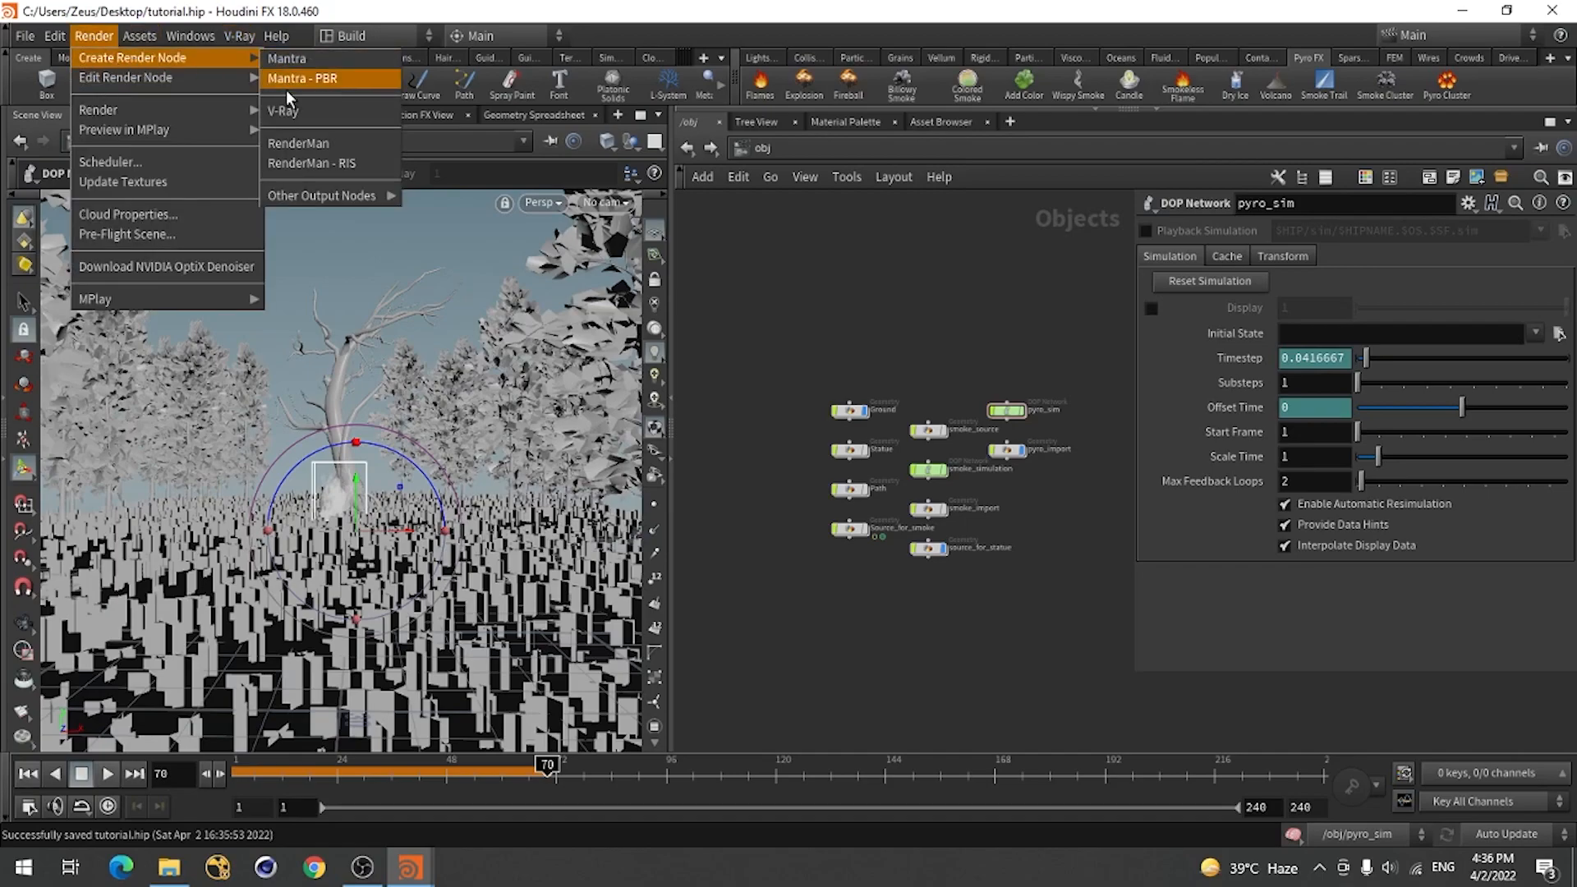
{"action": "left_click", "coordinate": [297, 123]}
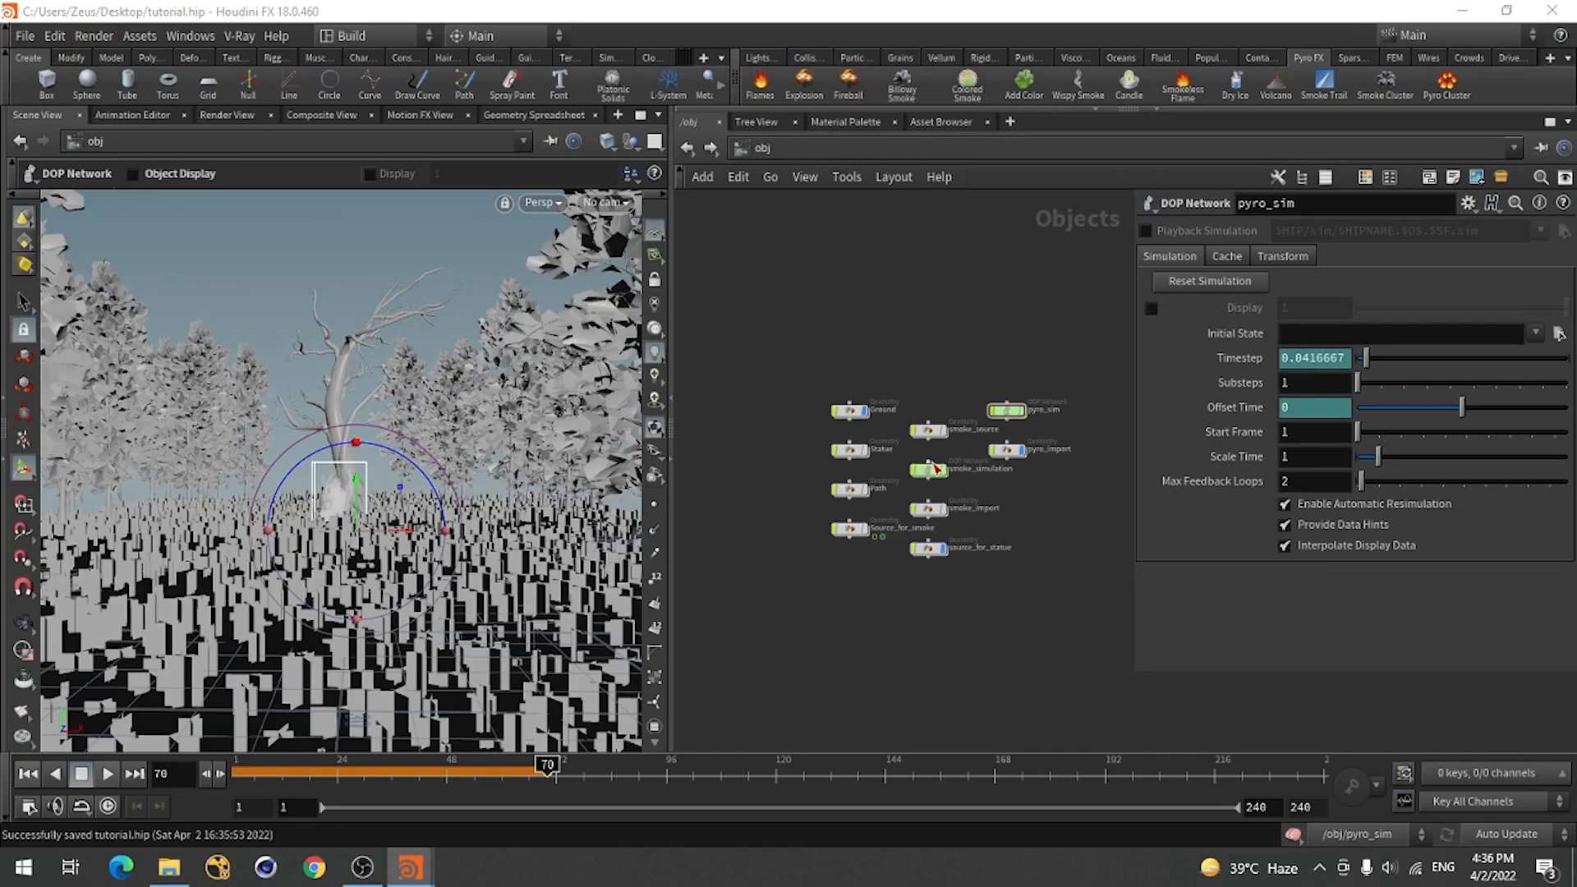
Set the V-Ray render device mode to RTX, apply the GPU device selection and close the render settings.
{"action": "left_click", "coordinate": [238, 36]}
{"action": "left_click", "coordinate": [264, 100]}
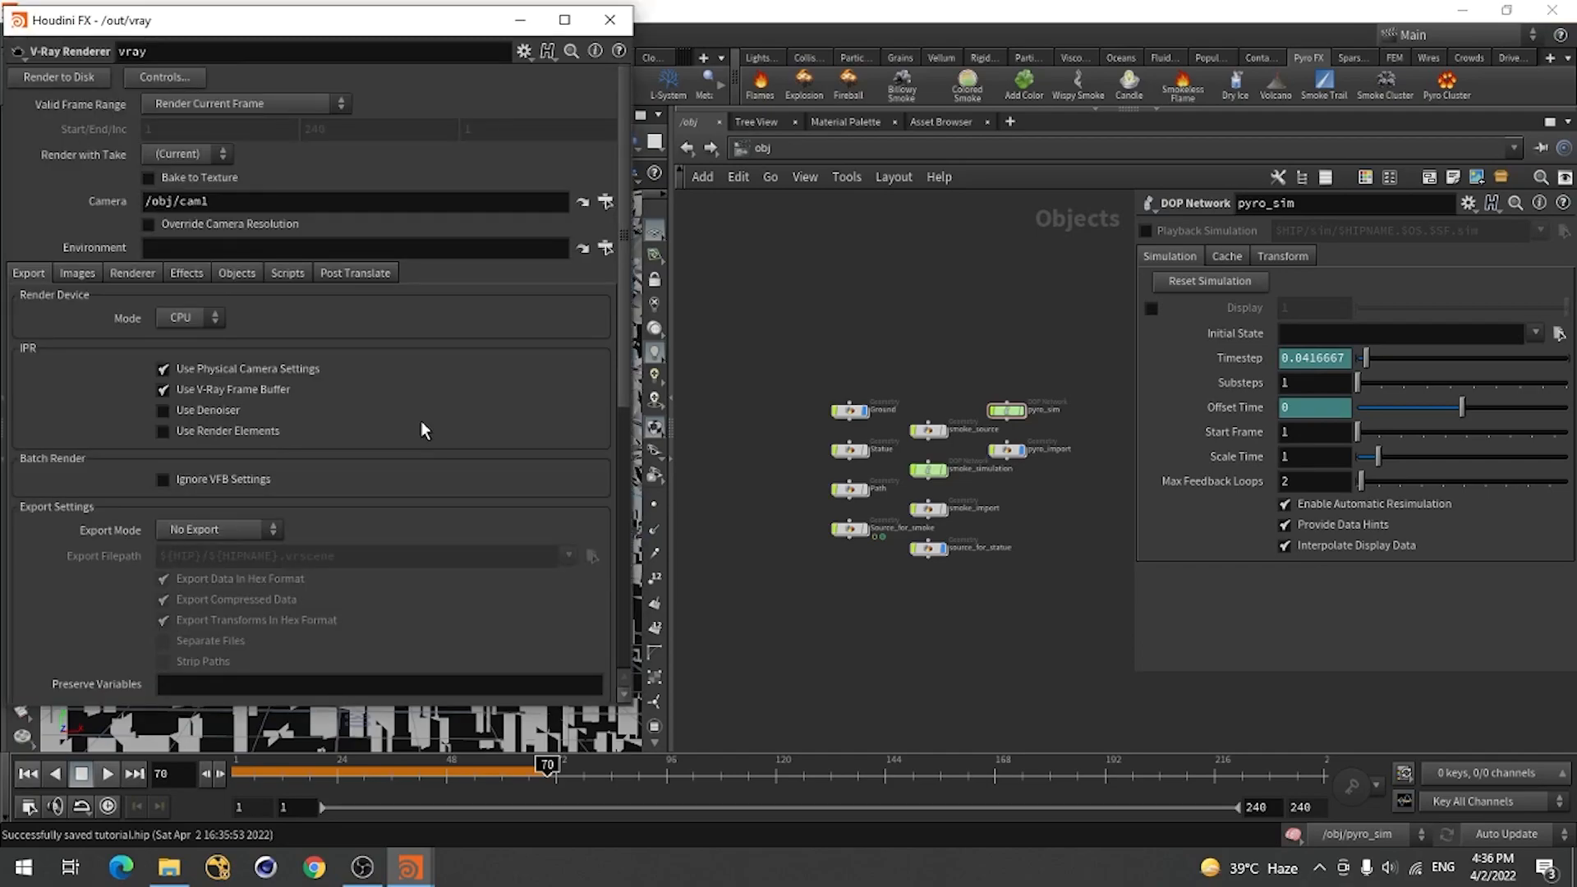
{"action": "left_click", "coordinate": [175, 376]}
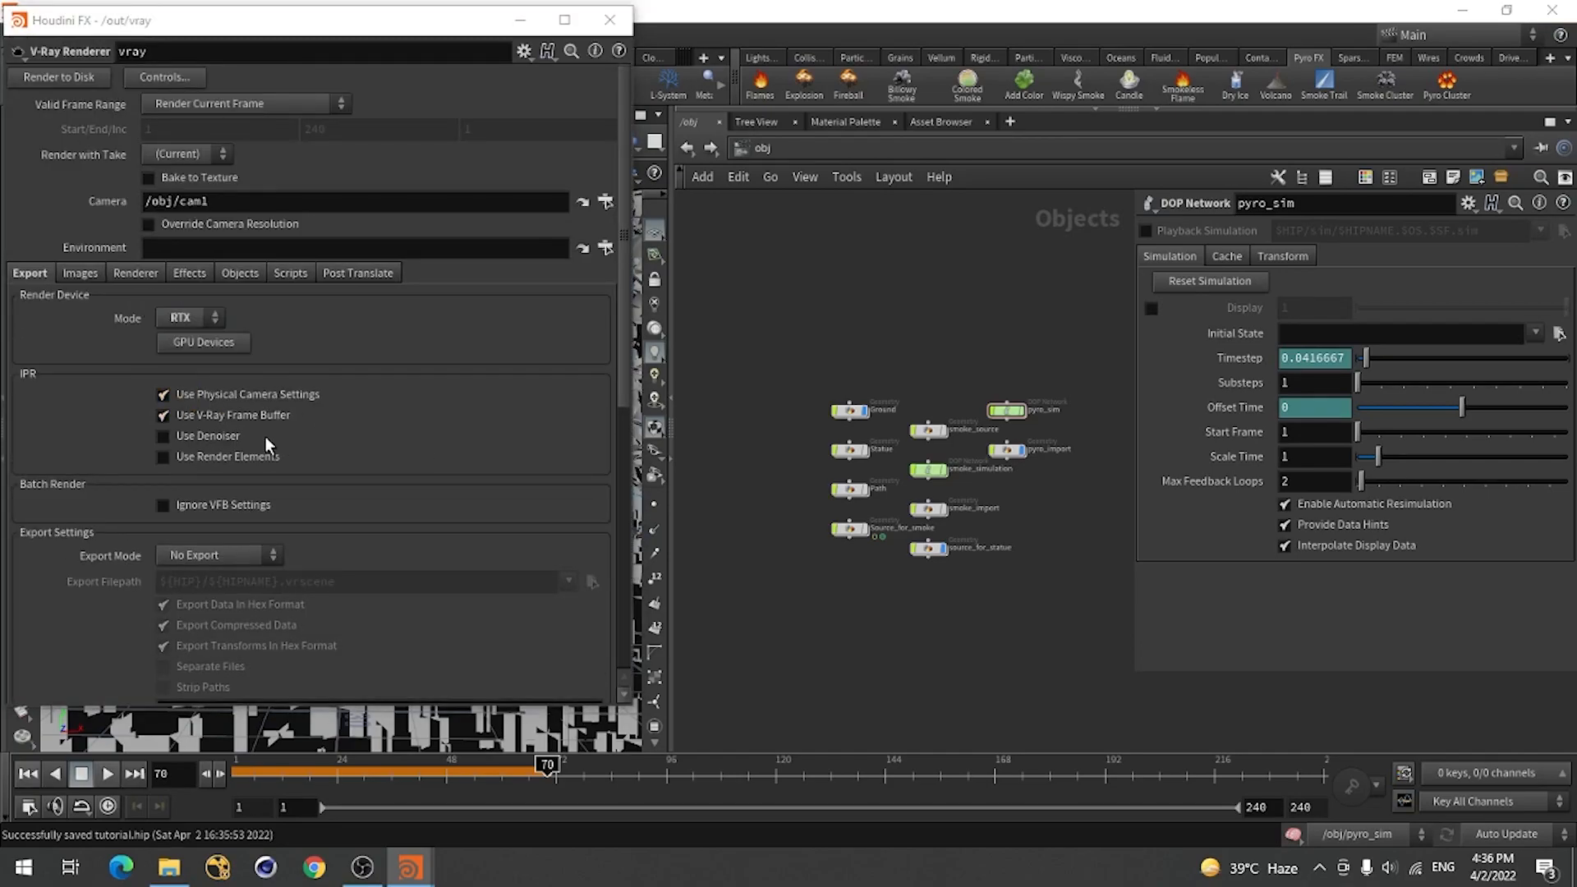
{"action": "left_click", "coordinate": [210, 340]}
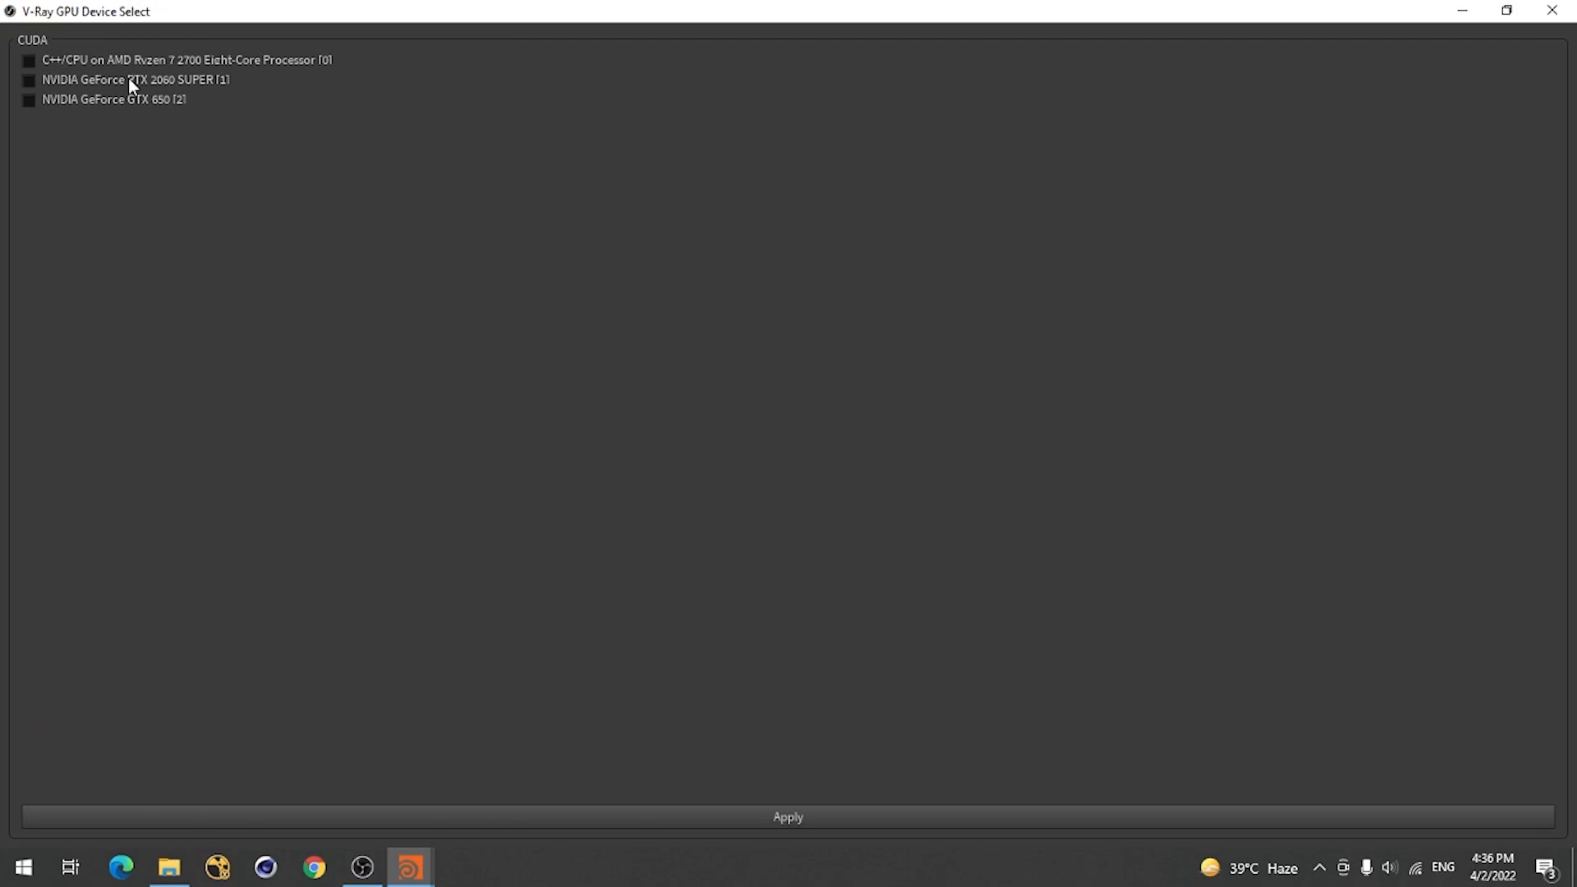
{"action": "left_click", "coordinate": [794, 818]}
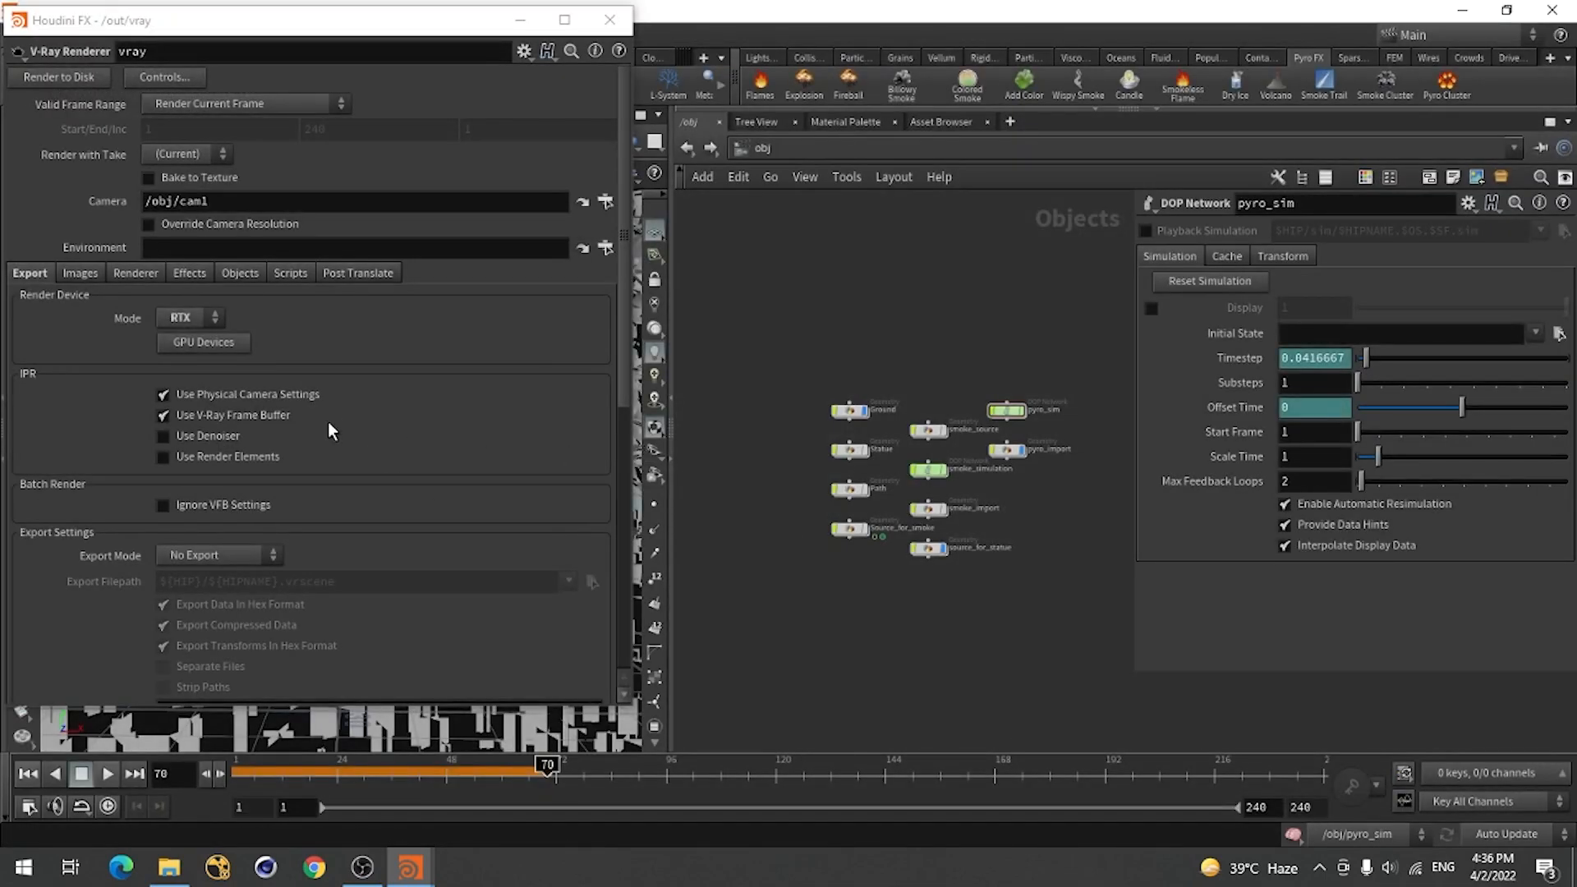
{"action": "left_click", "coordinate": [82, 274]}
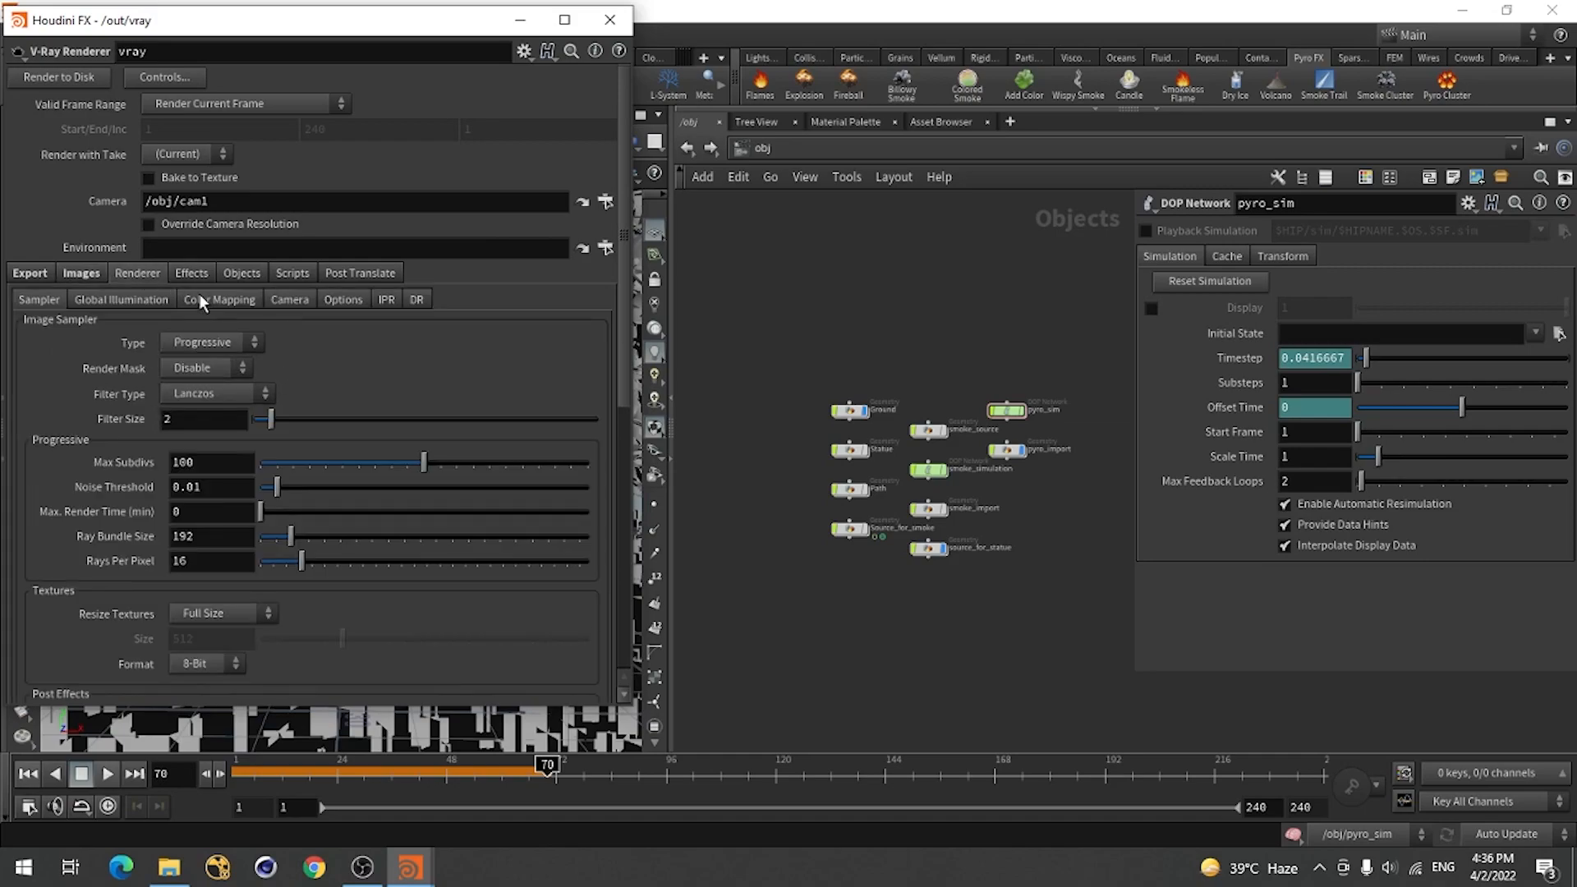
{"action": "left_click", "coordinate": [31, 272]}
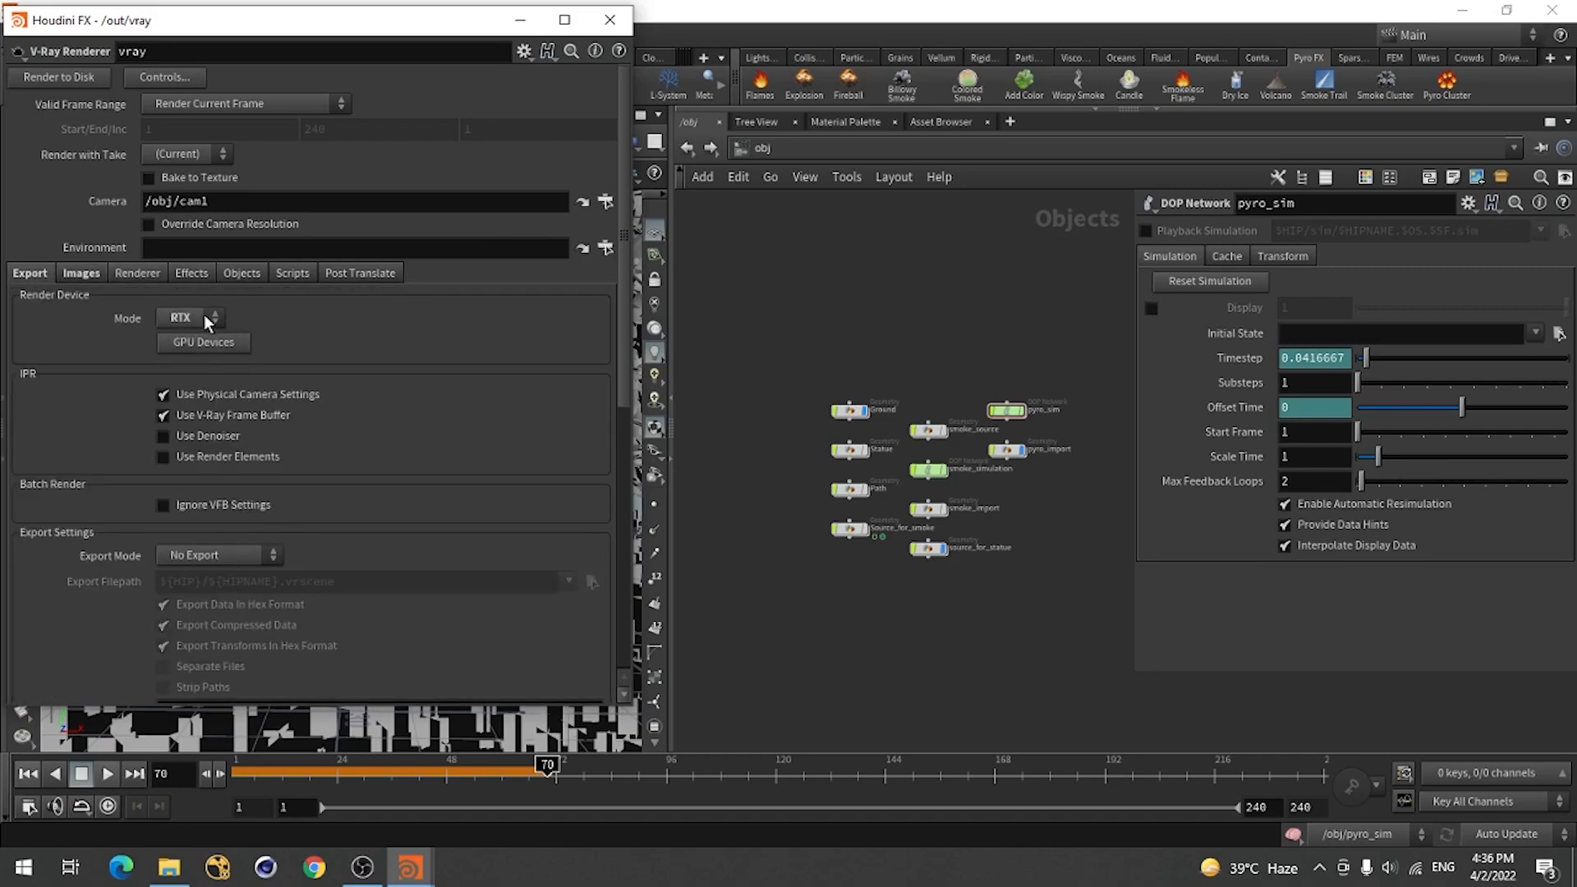
{"action": "left_click", "coordinate": [609, 19]}
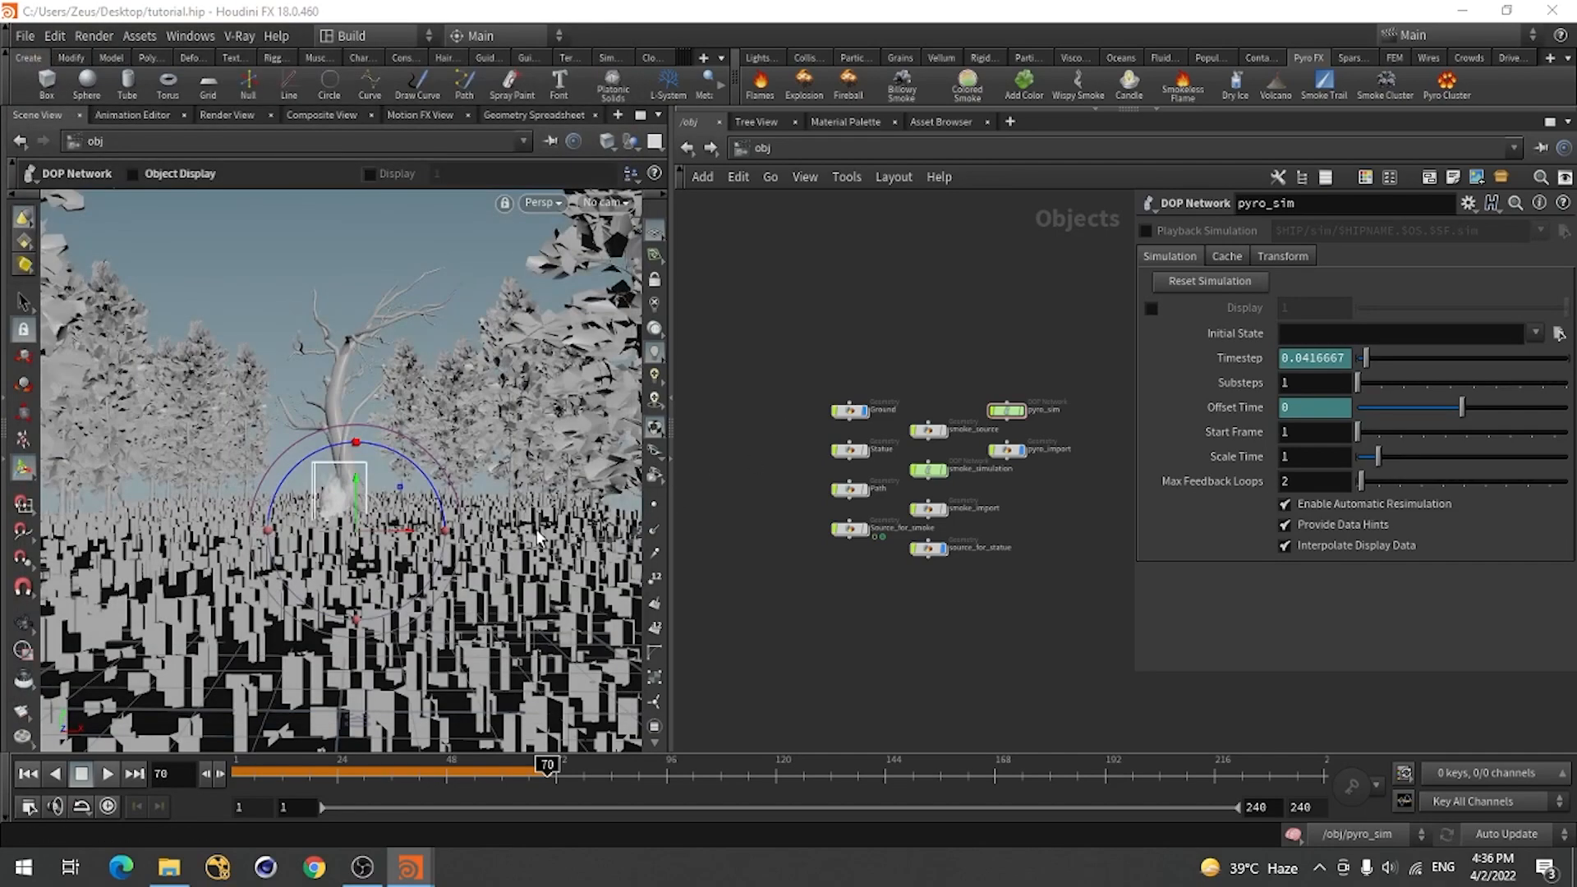
Create a new camera from the current view of the forest and set its focal length to 70 mm.
{"action": "left_click", "coordinate": [622, 203]}
{"action": "left_click", "coordinate": [622, 258]}
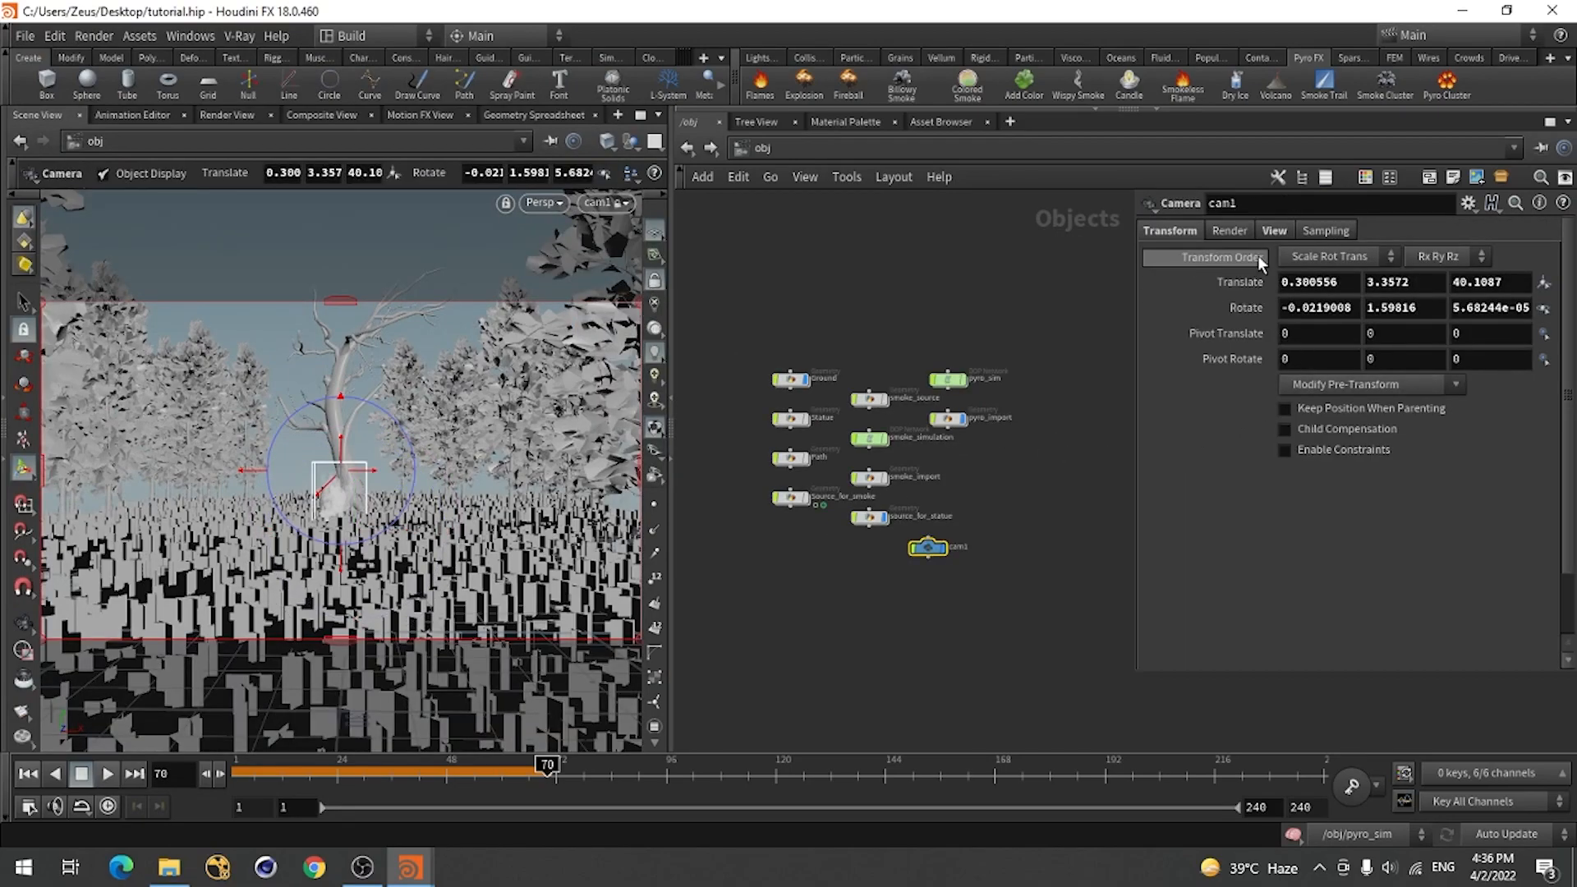
{"action": "left_click", "coordinate": [1273, 230]}
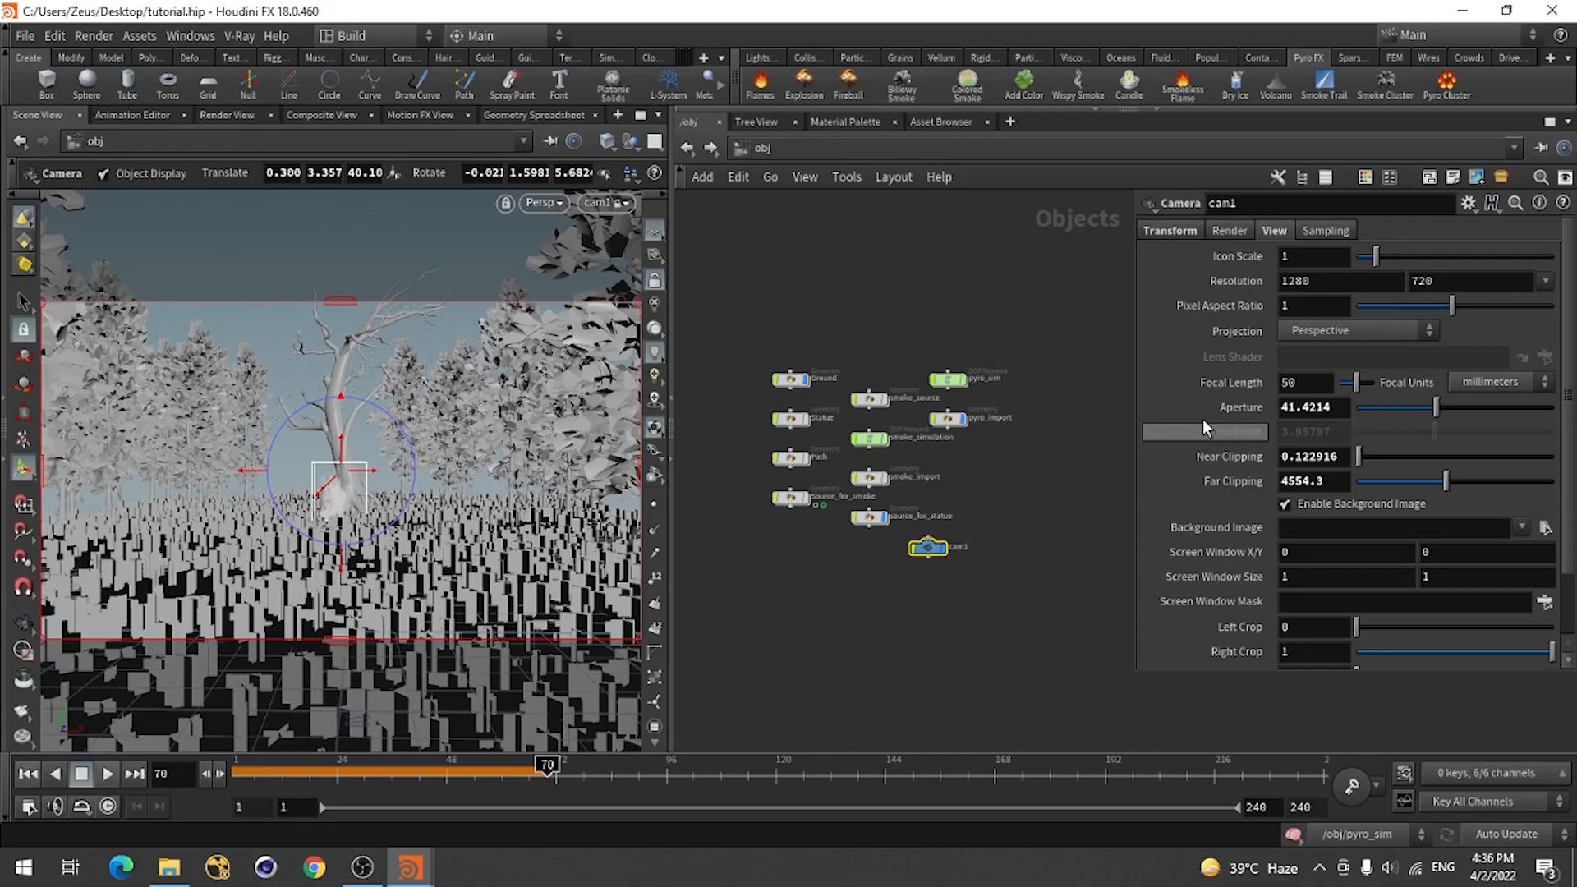
{"action": "left_click", "coordinate": [1312, 383]}
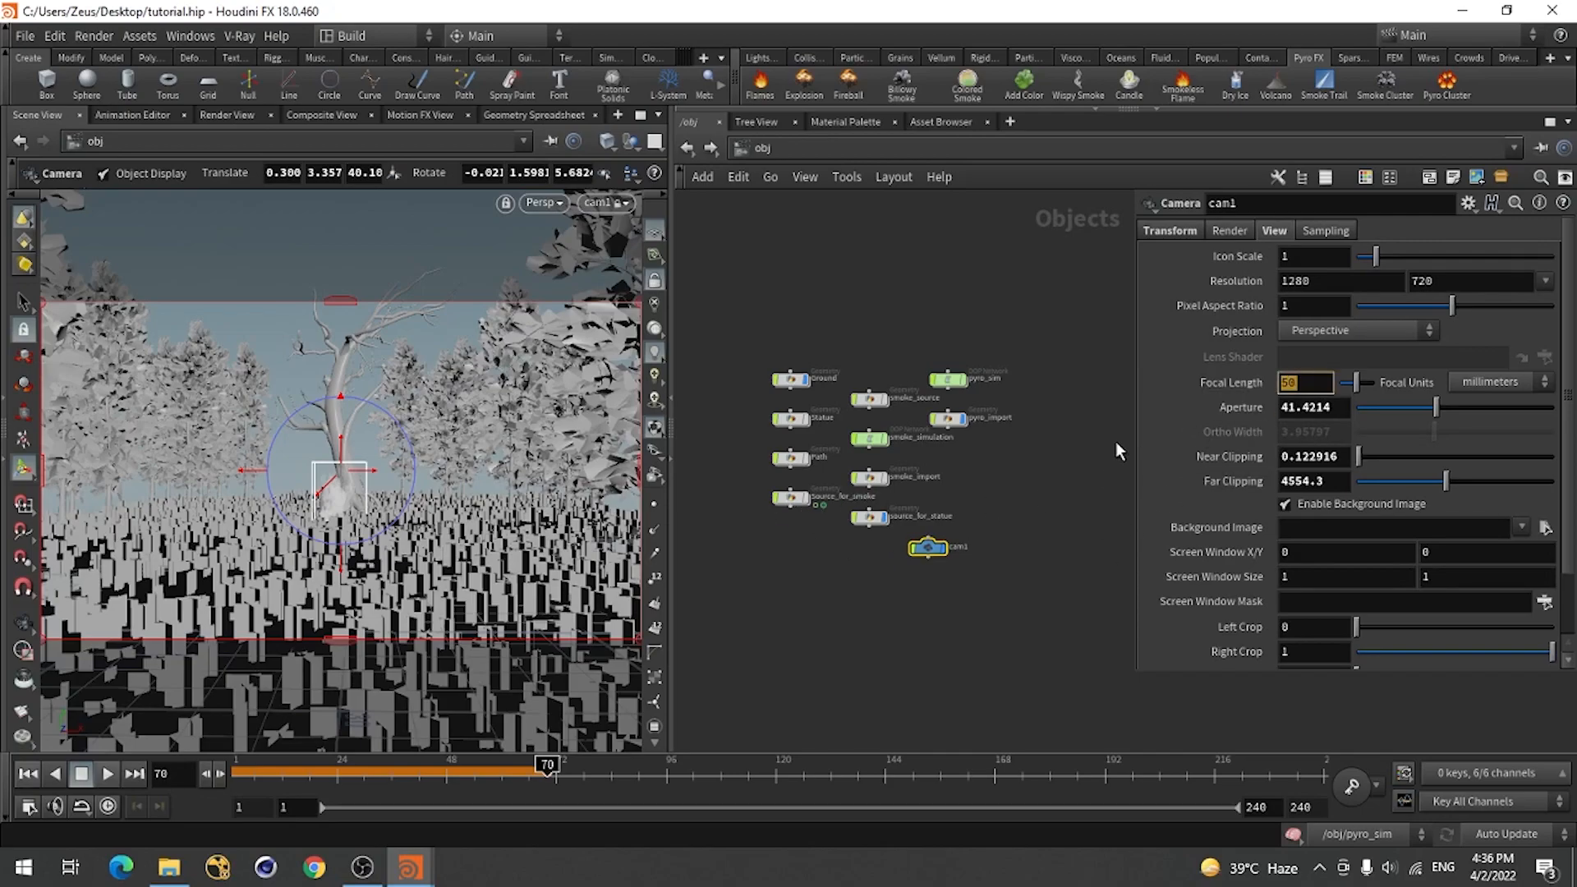
{"action": "type", "text": "70"}
{"action": "key", "text": "Return"}
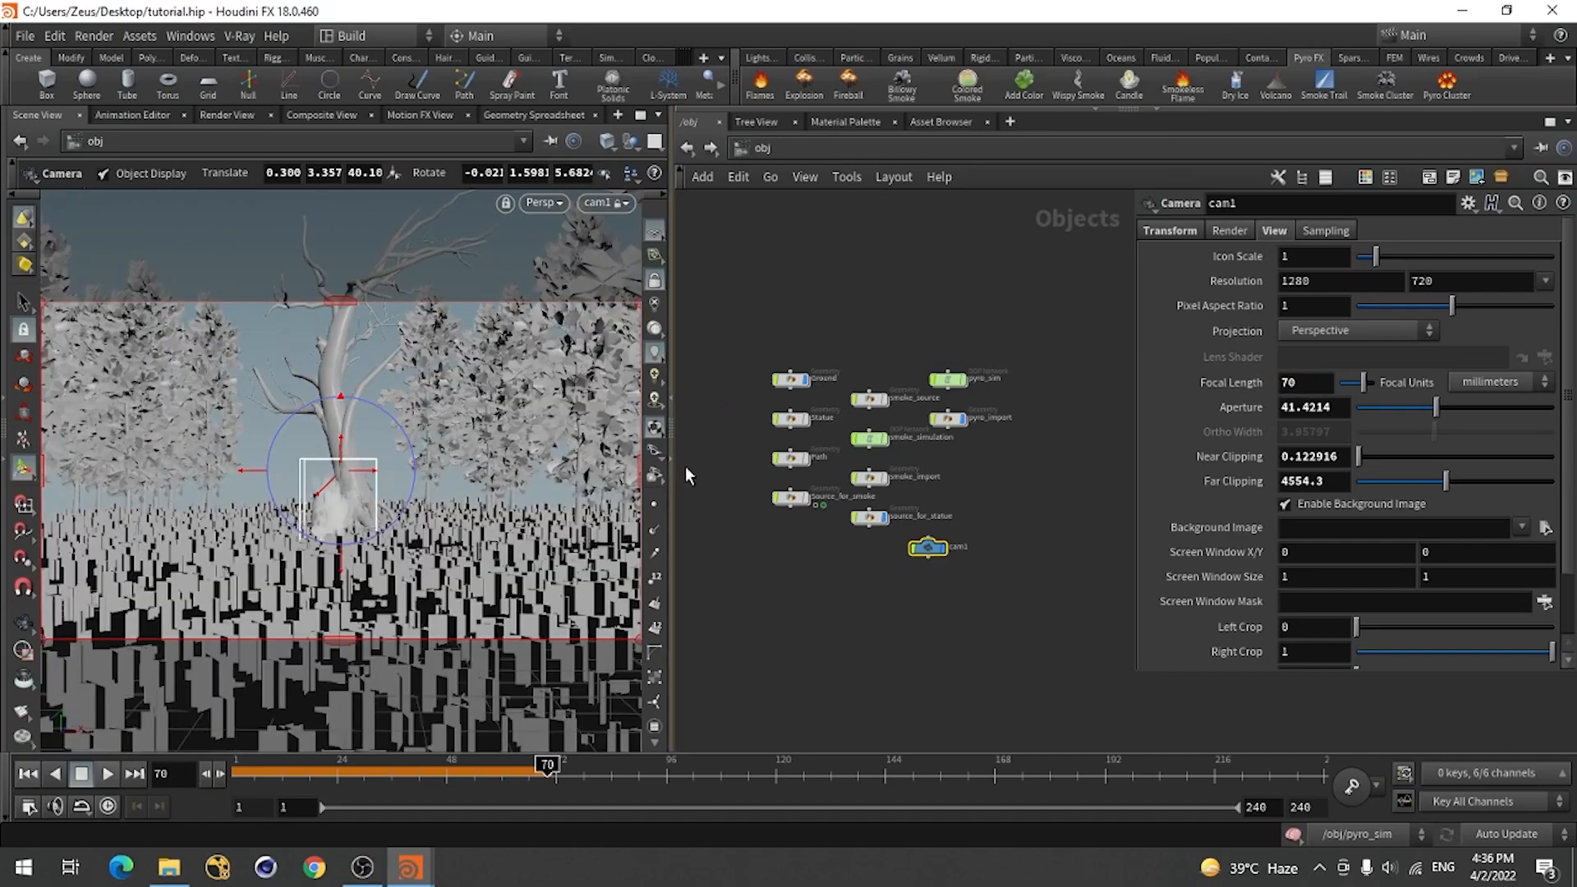
Enlarge the 3D view, reframe the locked camera farther back with the whole bare tree in frame, and save the scene.
{"action": "left_click_drag", "start_coordinate": [675, 345], "coordinate": [770, 345]}
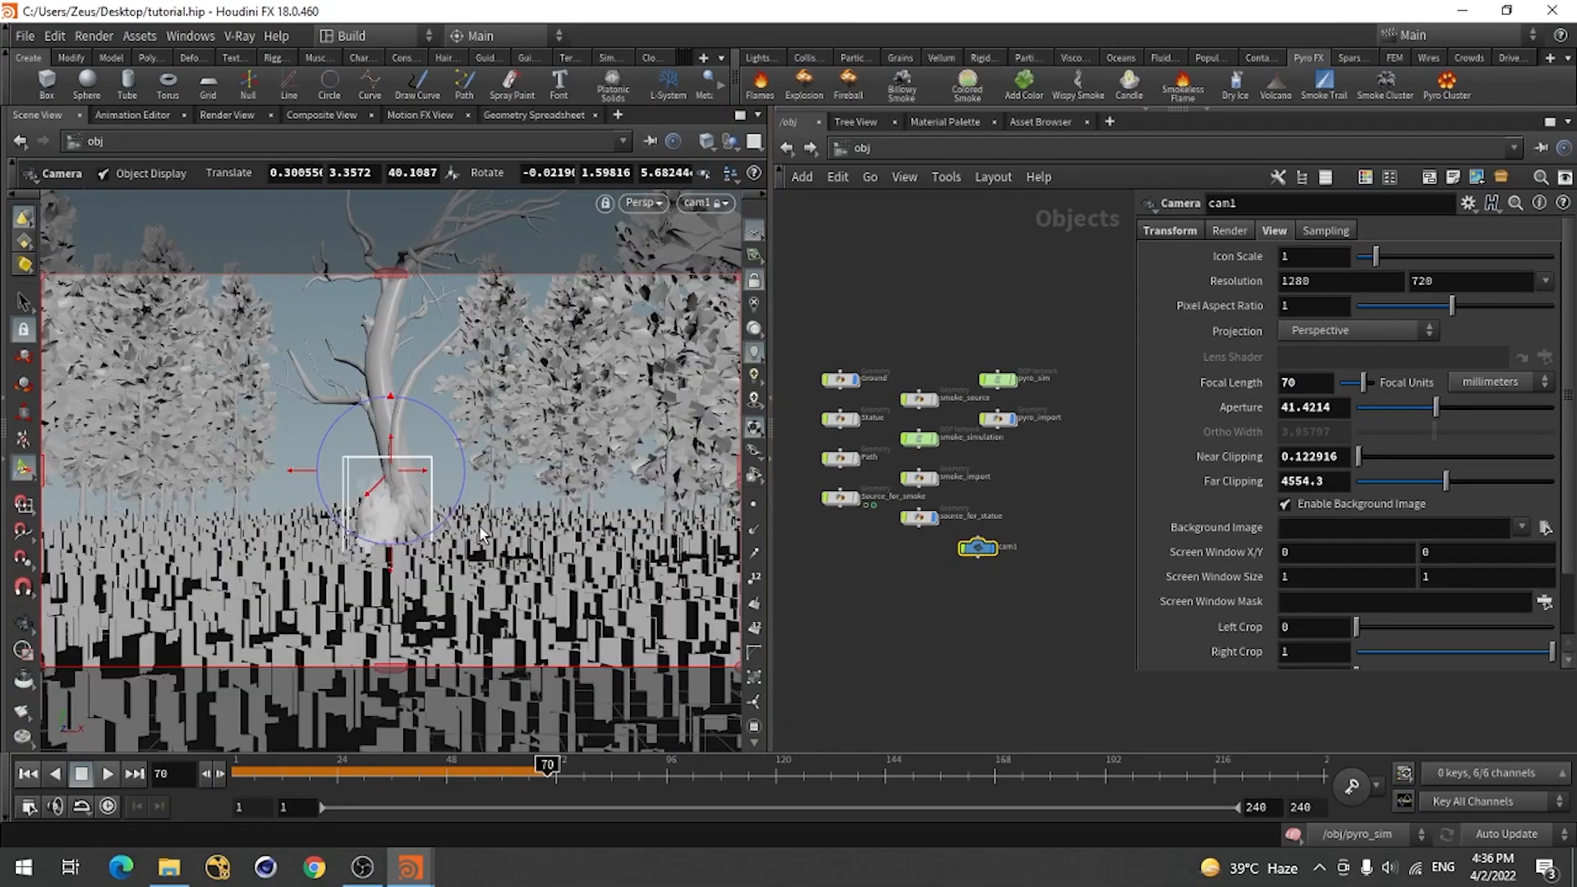
{"action": "key", "text": "space"}
{"action": "mouse_move", "coordinate": [361, 499]}
{"action": "right_mouse_down"}
{"action": "mouse_move", "coordinate": [383, 482]}
{"action": "mouse_move", "coordinate": [348, 511]}
{"action": "right_mouse_up"}
{"action": "left_click_drag", "start_coordinate": [348, 511], "coordinate": [270, 524]}
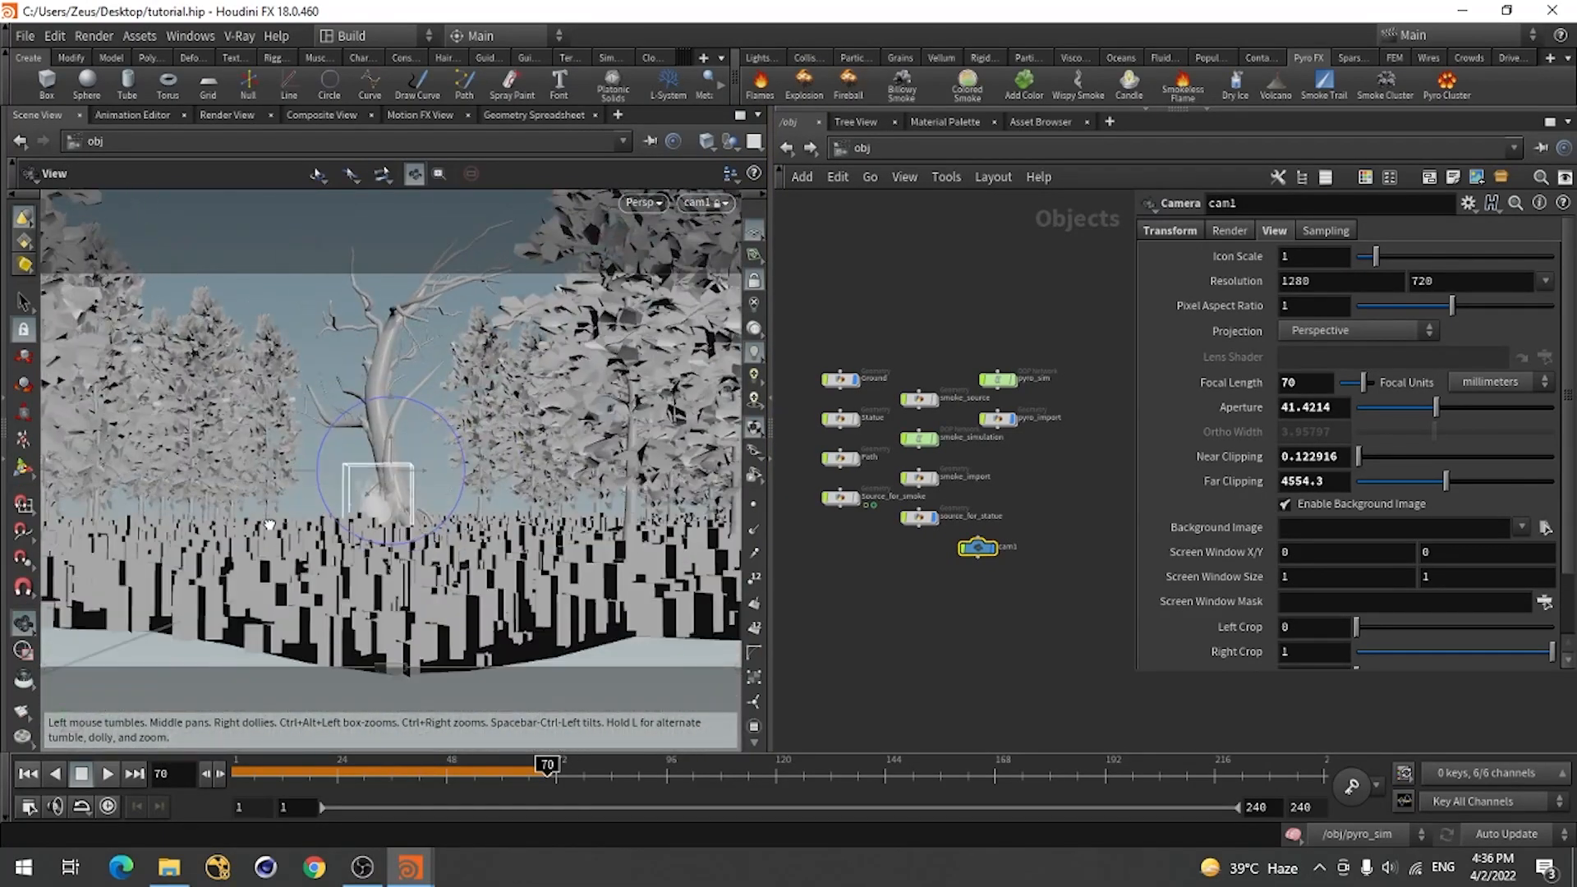
{"action": "middle_click_drag", "start_coordinate": [295, 506], "coordinate": [312, 544]}
{"action": "left_click", "coordinate": [925, 631]}
{"action": "key", "text": "ctrl+s"}
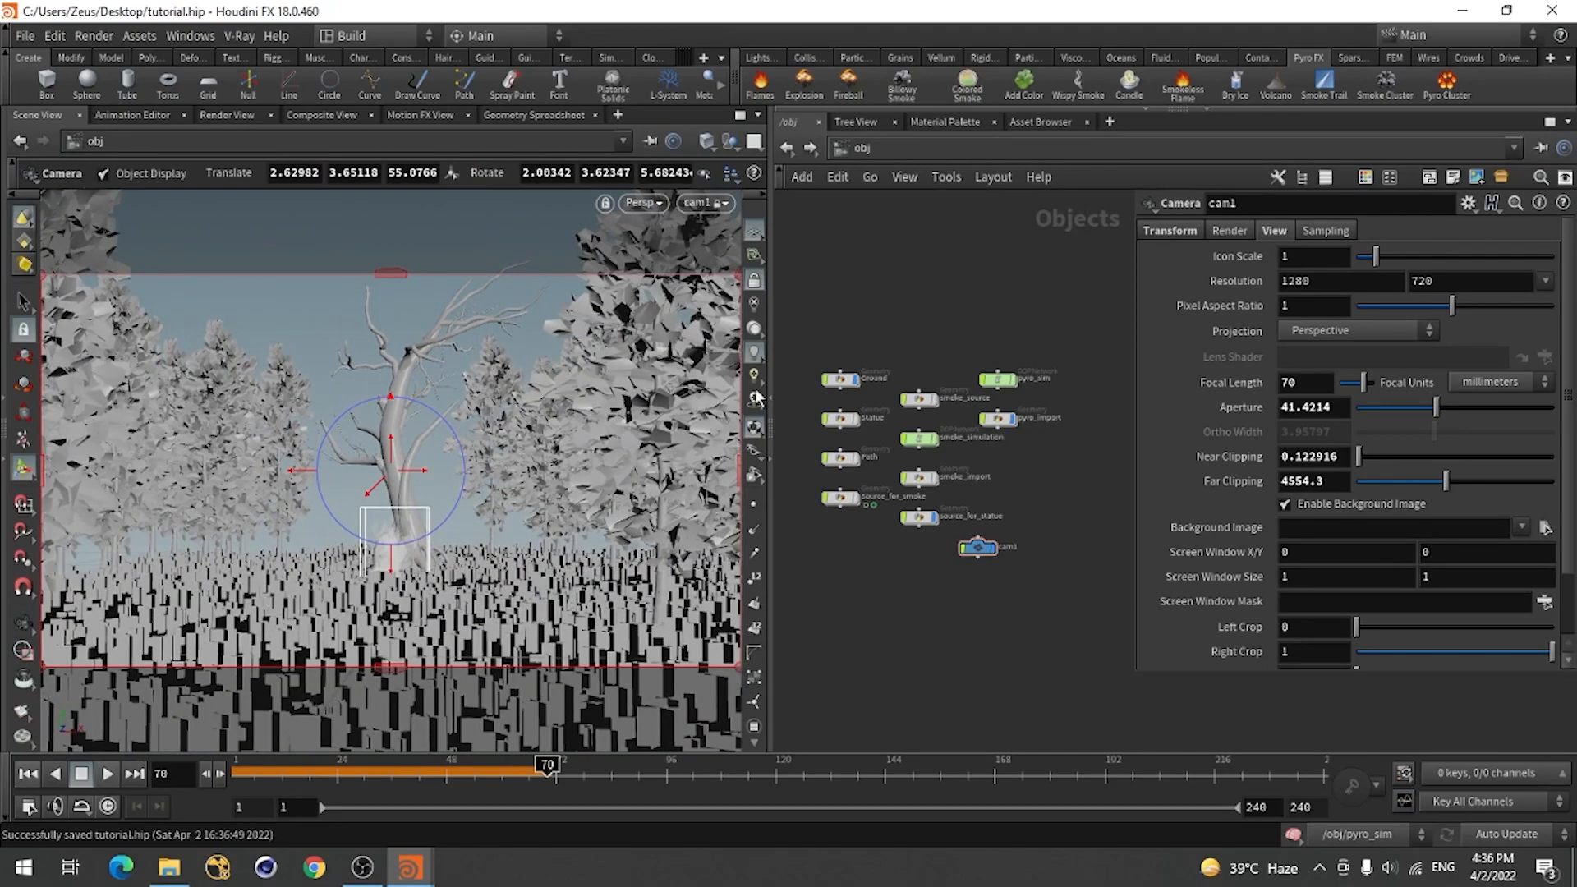
Start an interactive V-Ray IPR render and shrink the frame buffer window around the image shown at 50%.
{"action": "left_click", "coordinate": [241, 37]}
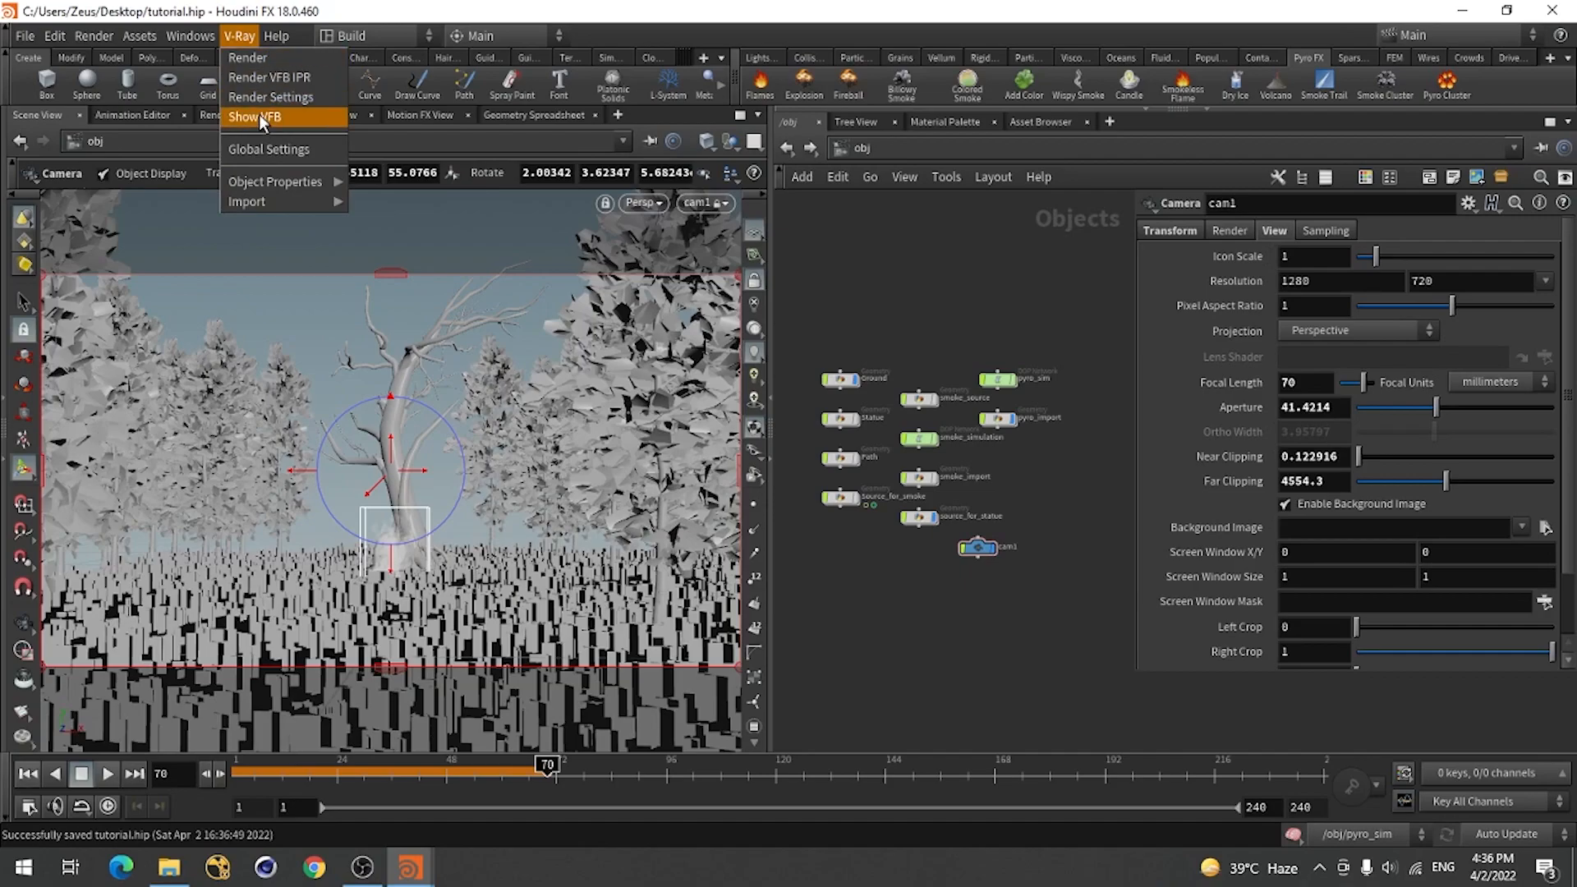
{"action": "left_click", "coordinate": [268, 77]}
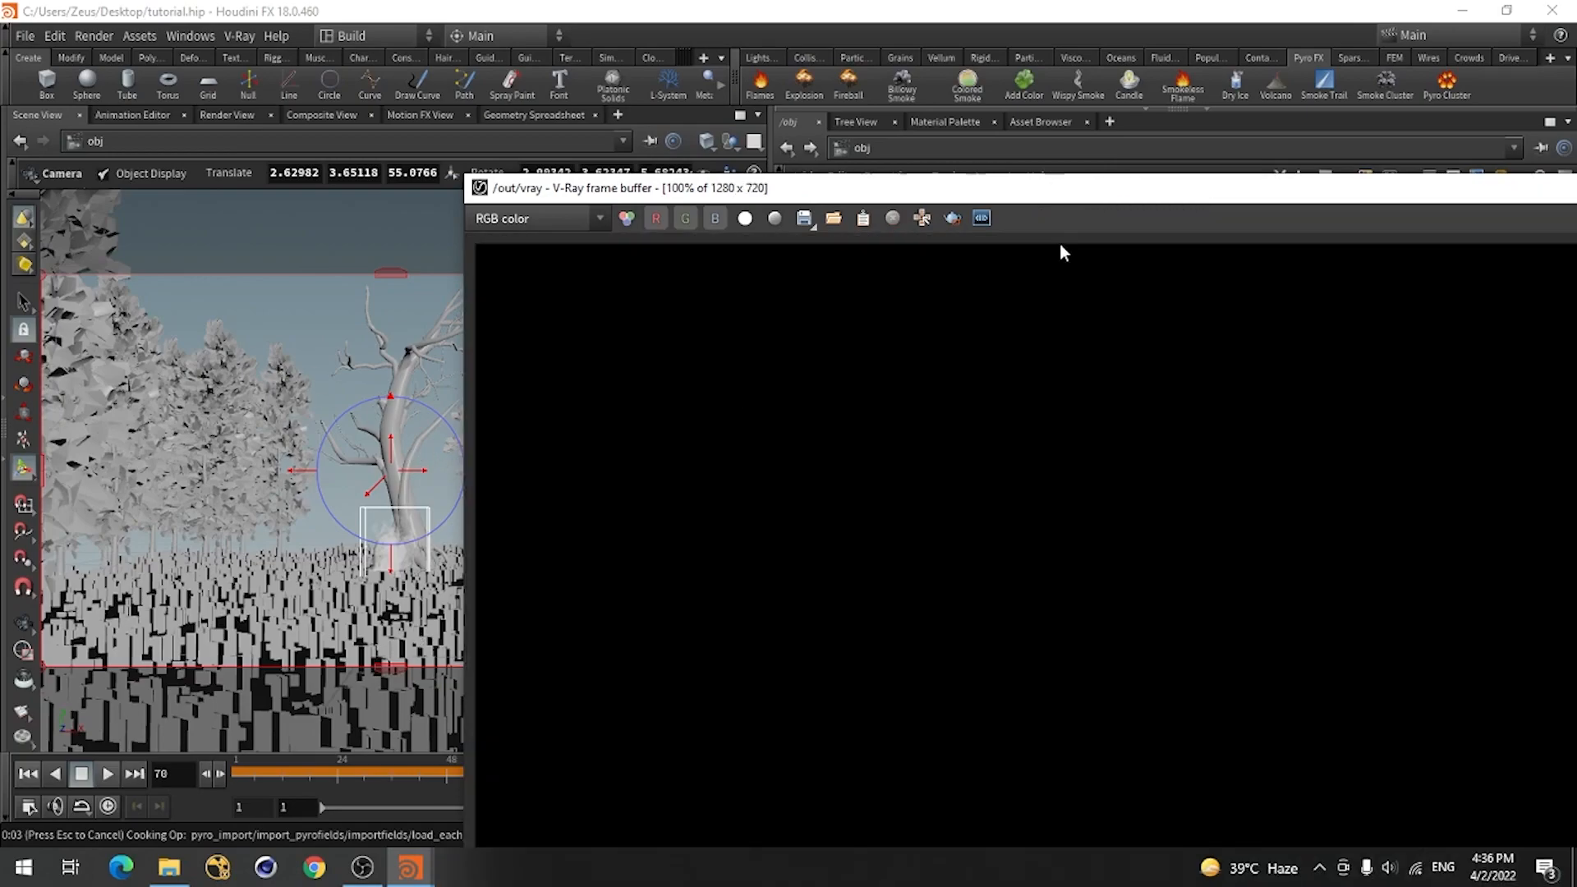
{"action": "left_click_drag", "start_coordinate": [1079, 190], "coordinate": [682, 40]}
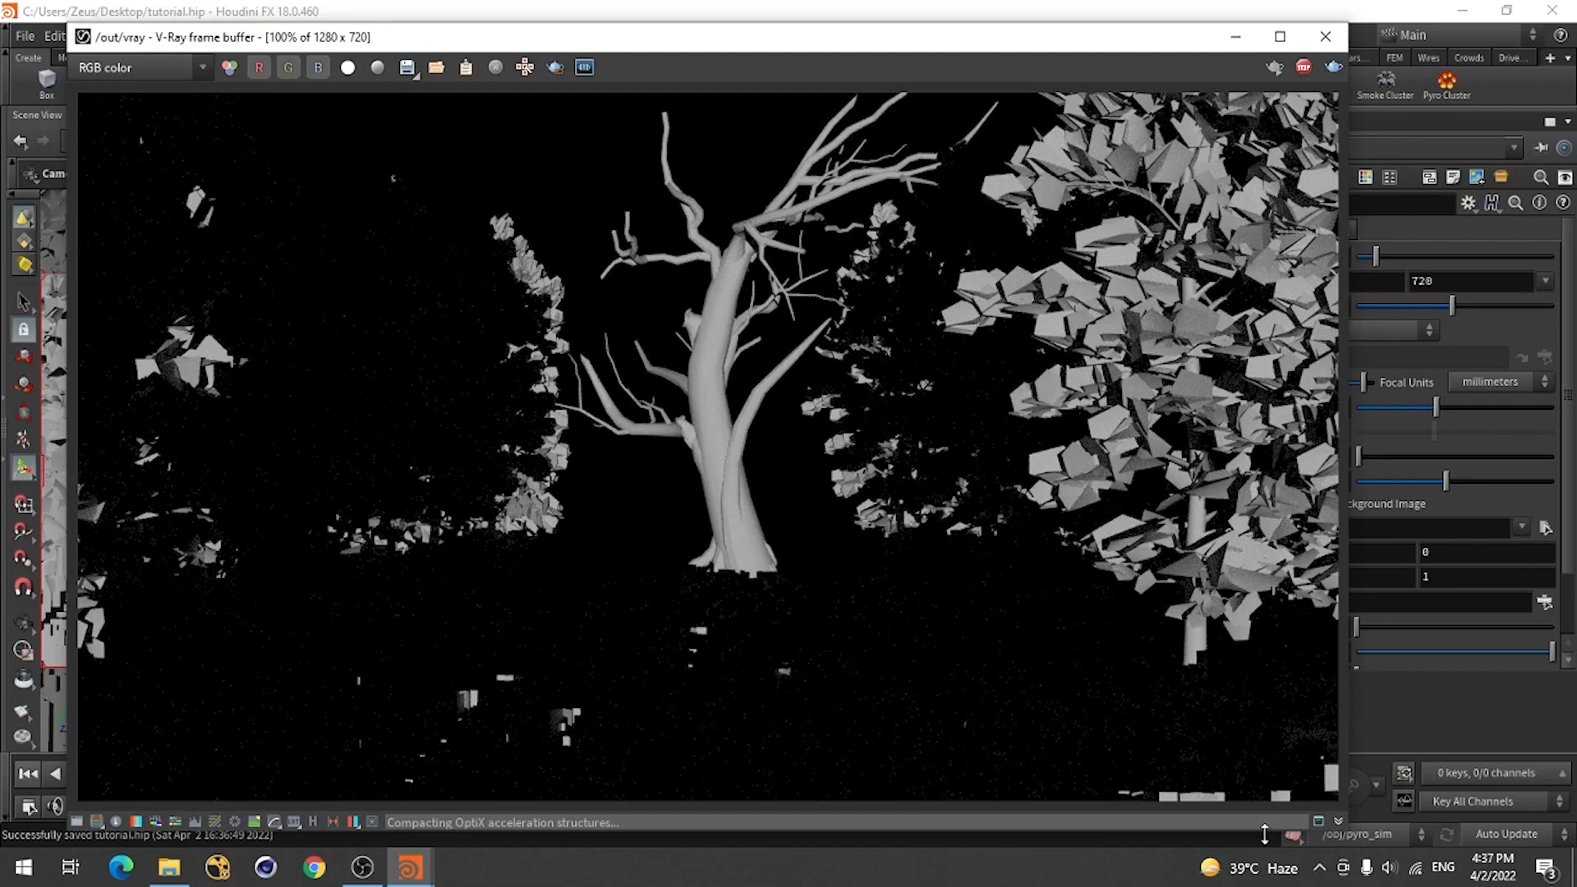
{"action": "left_click_drag", "start_coordinate": [1346, 829], "coordinate": [1013, 646]}
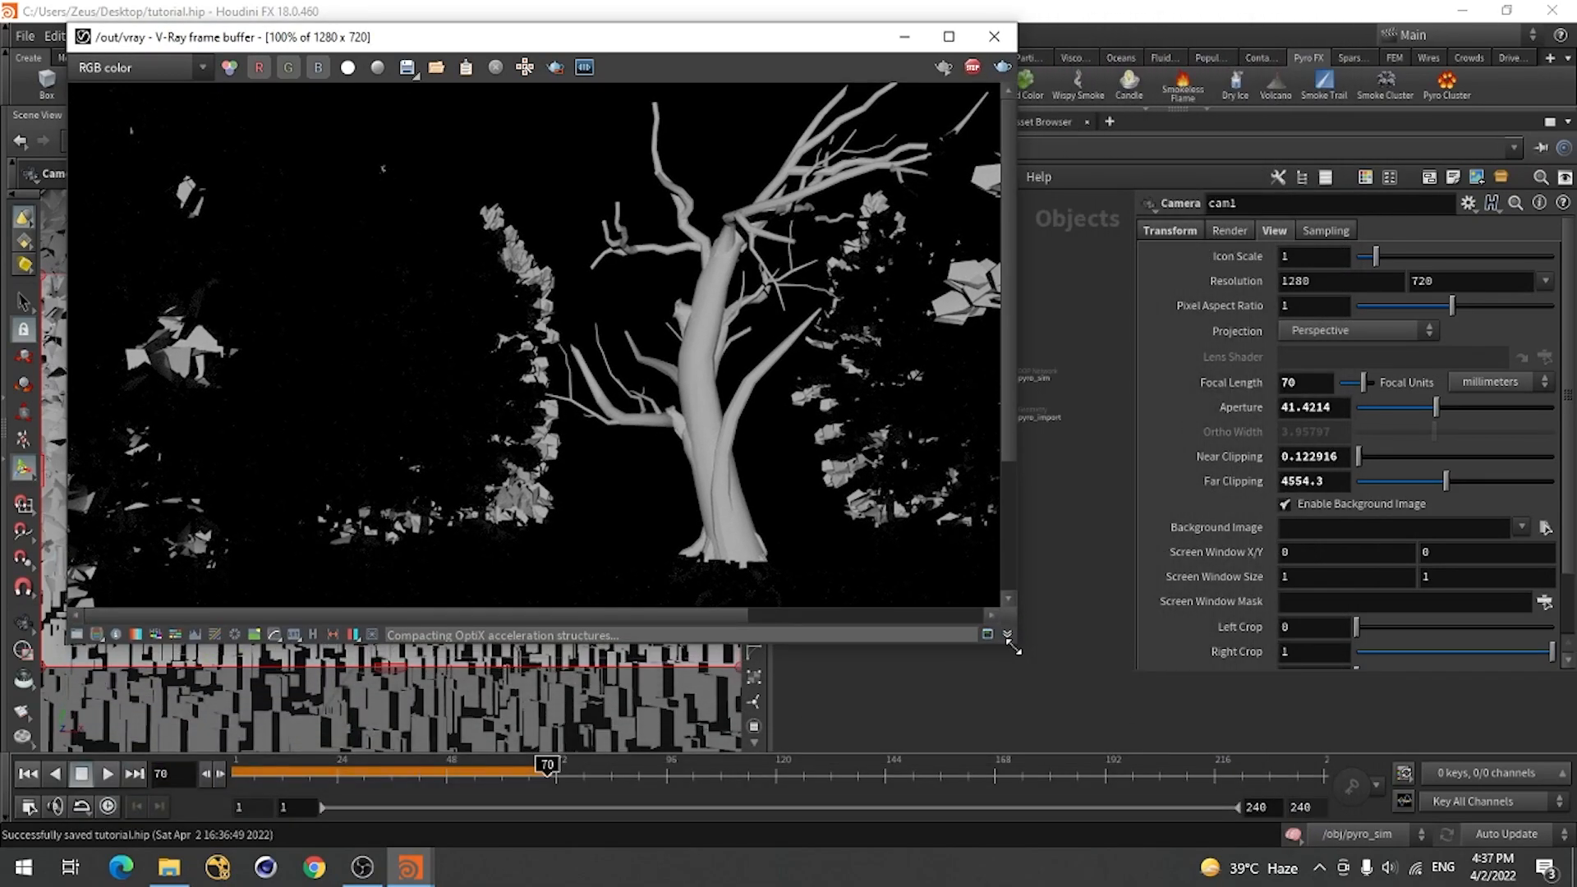
{"action": "scroll", "coordinate": [508, 382], "scroll_direction": "down", "scroll_amount": 2}
{"action": "left_click_drag", "start_coordinate": [638, 41], "coordinate": [621, 128]}
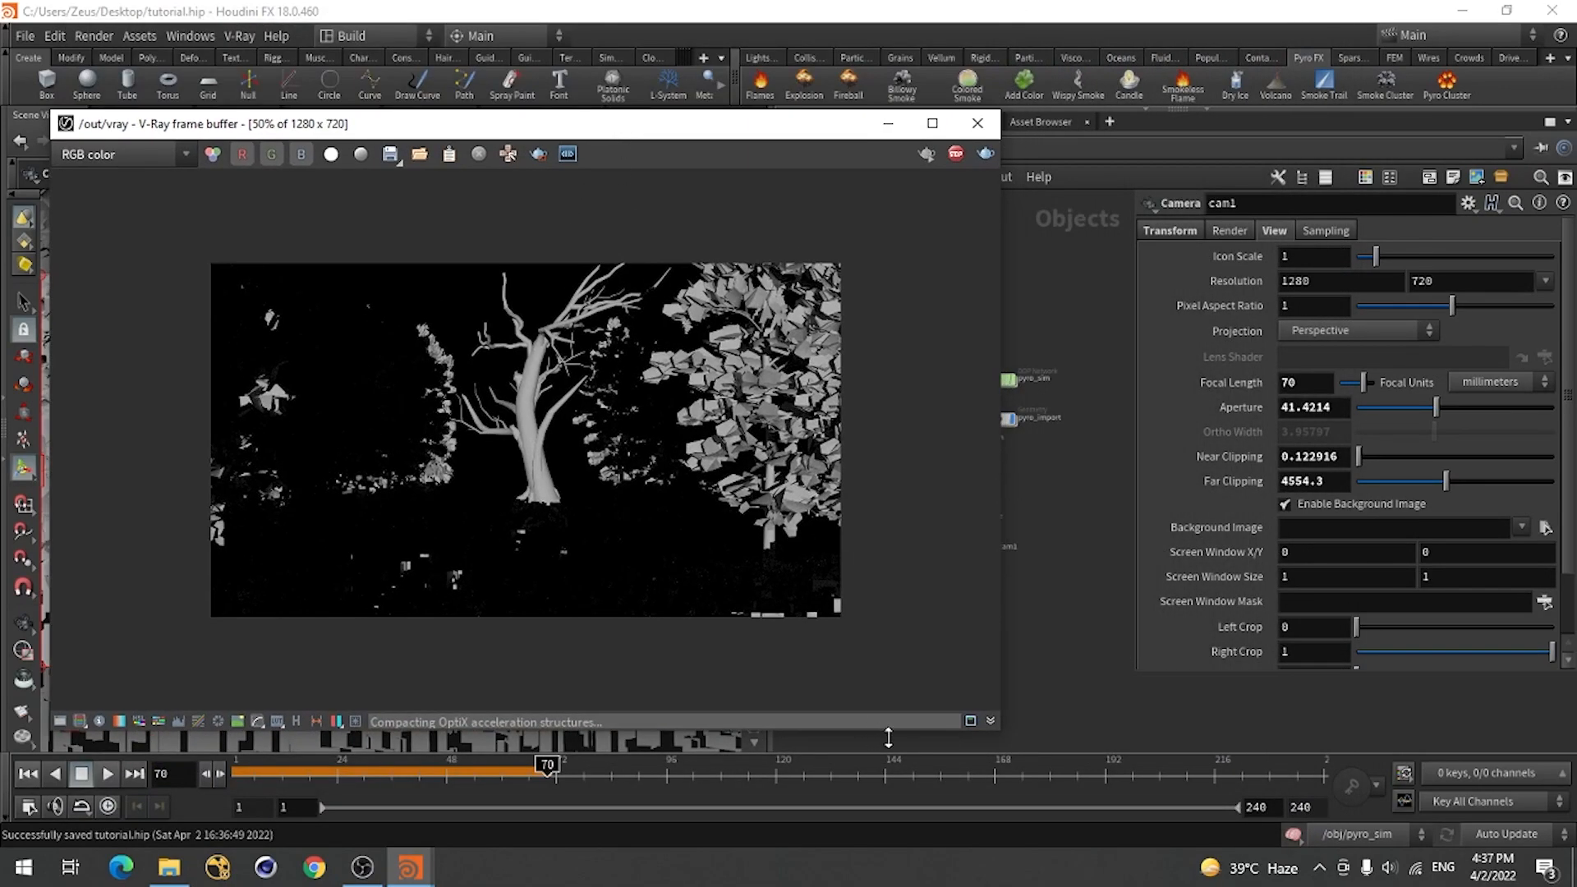
{"action": "left_click_drag", "start_coordinate": [994, 736], "coordinate": [693, 581]}
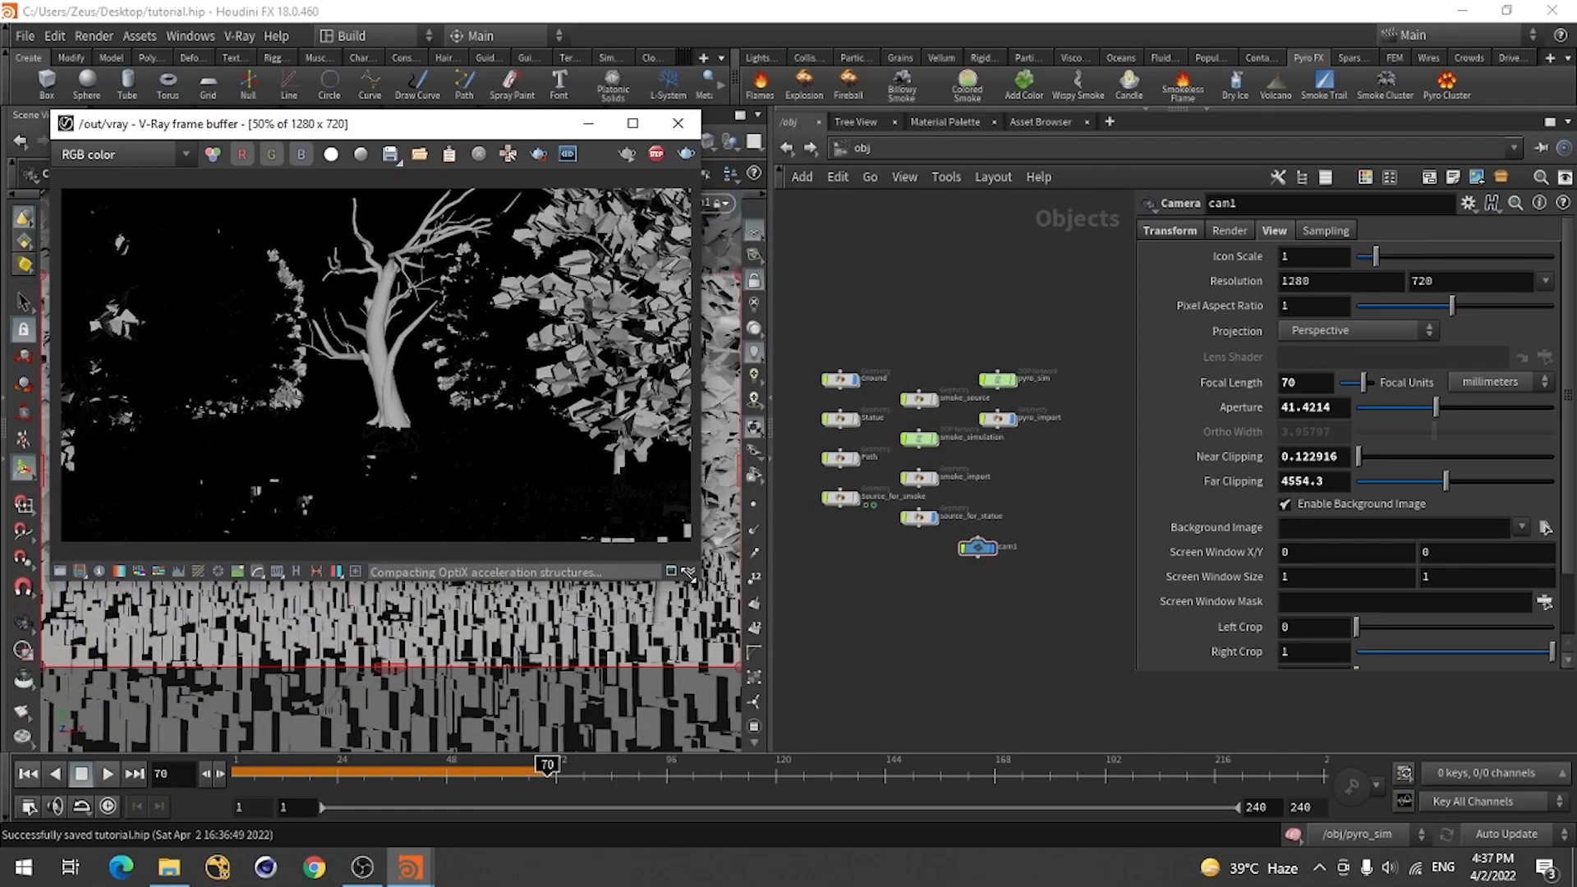
{"action": "left_click_drag", "start_coordinate": [503, 129], "coordinate": [462, 191]}
Add a V-Ray Rectangle Light to the object network below the camera.
{"action": "key", "text": "Tab"}
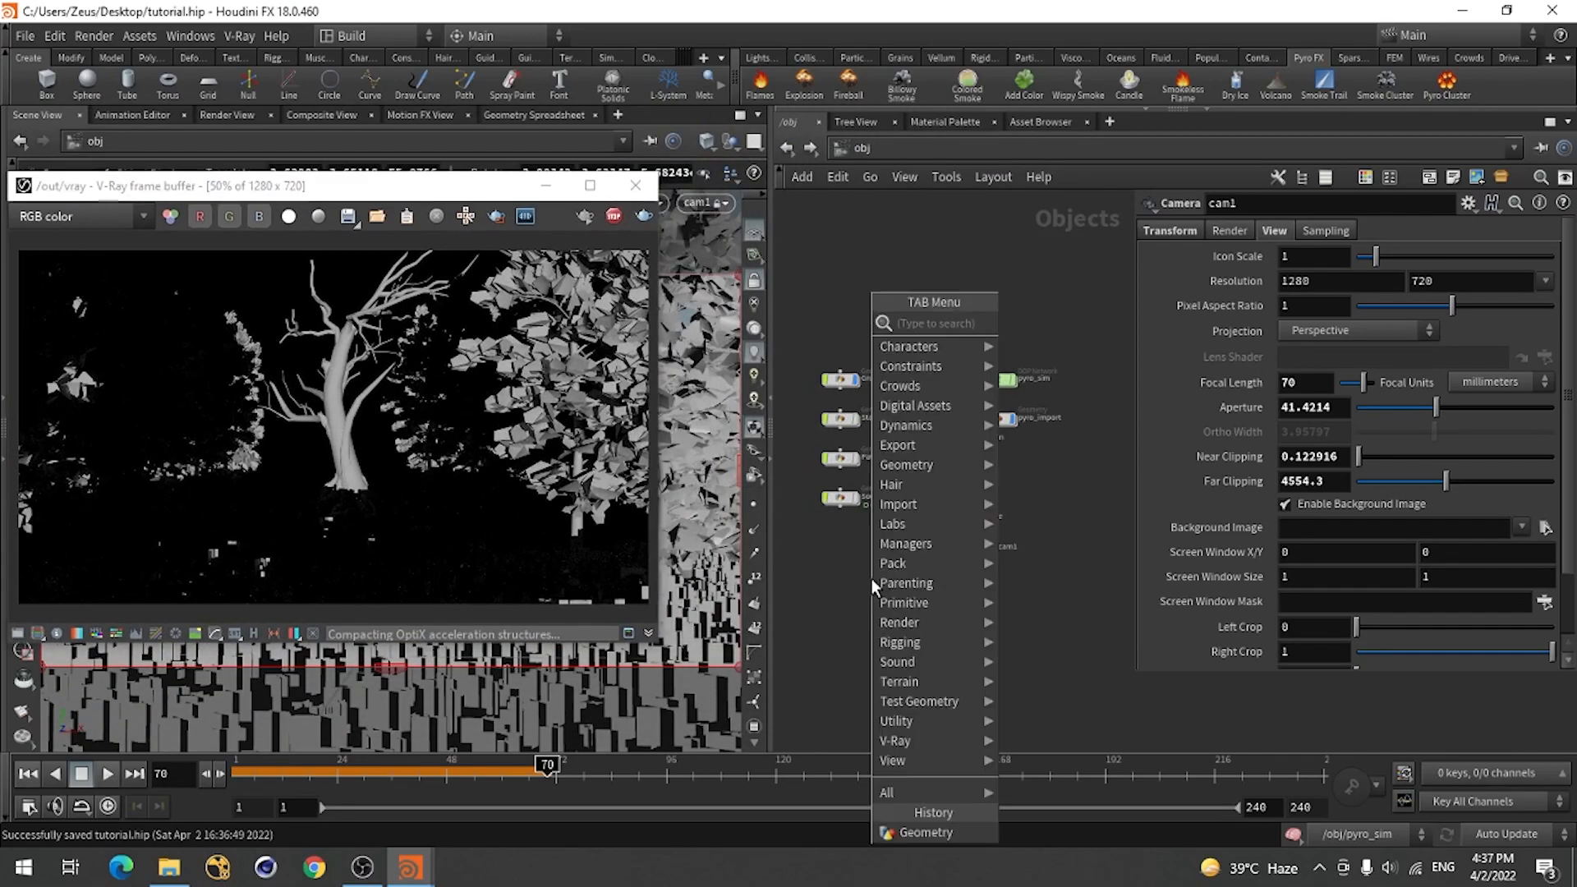
{"action": "mouse_move", "coordinate": [984, 744]}
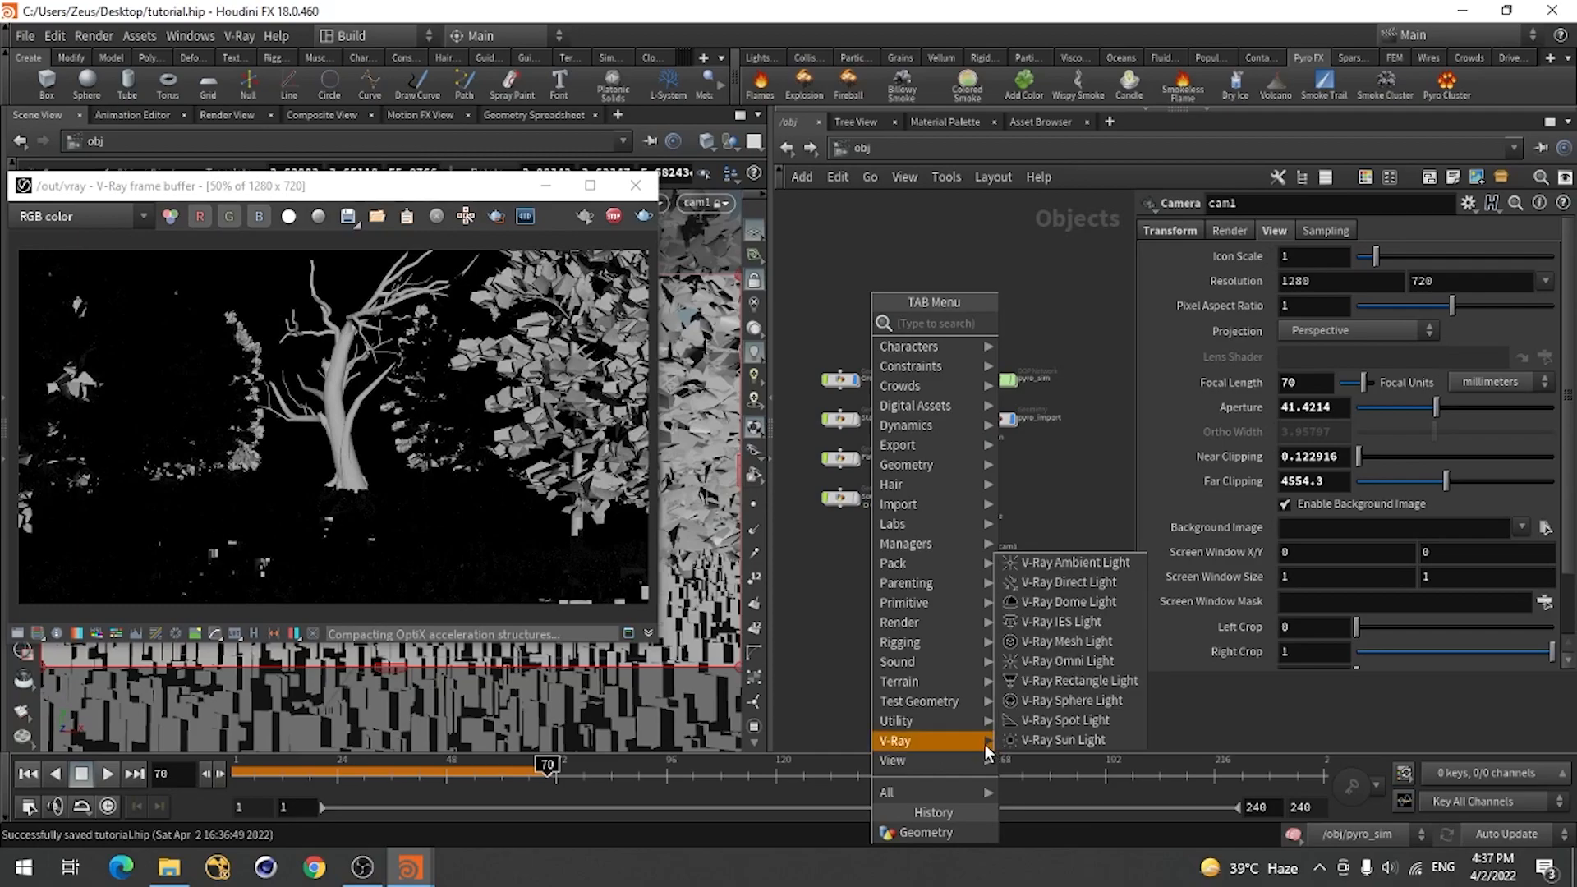
{"action": "left_click", "coordinate": [1082, 682]}
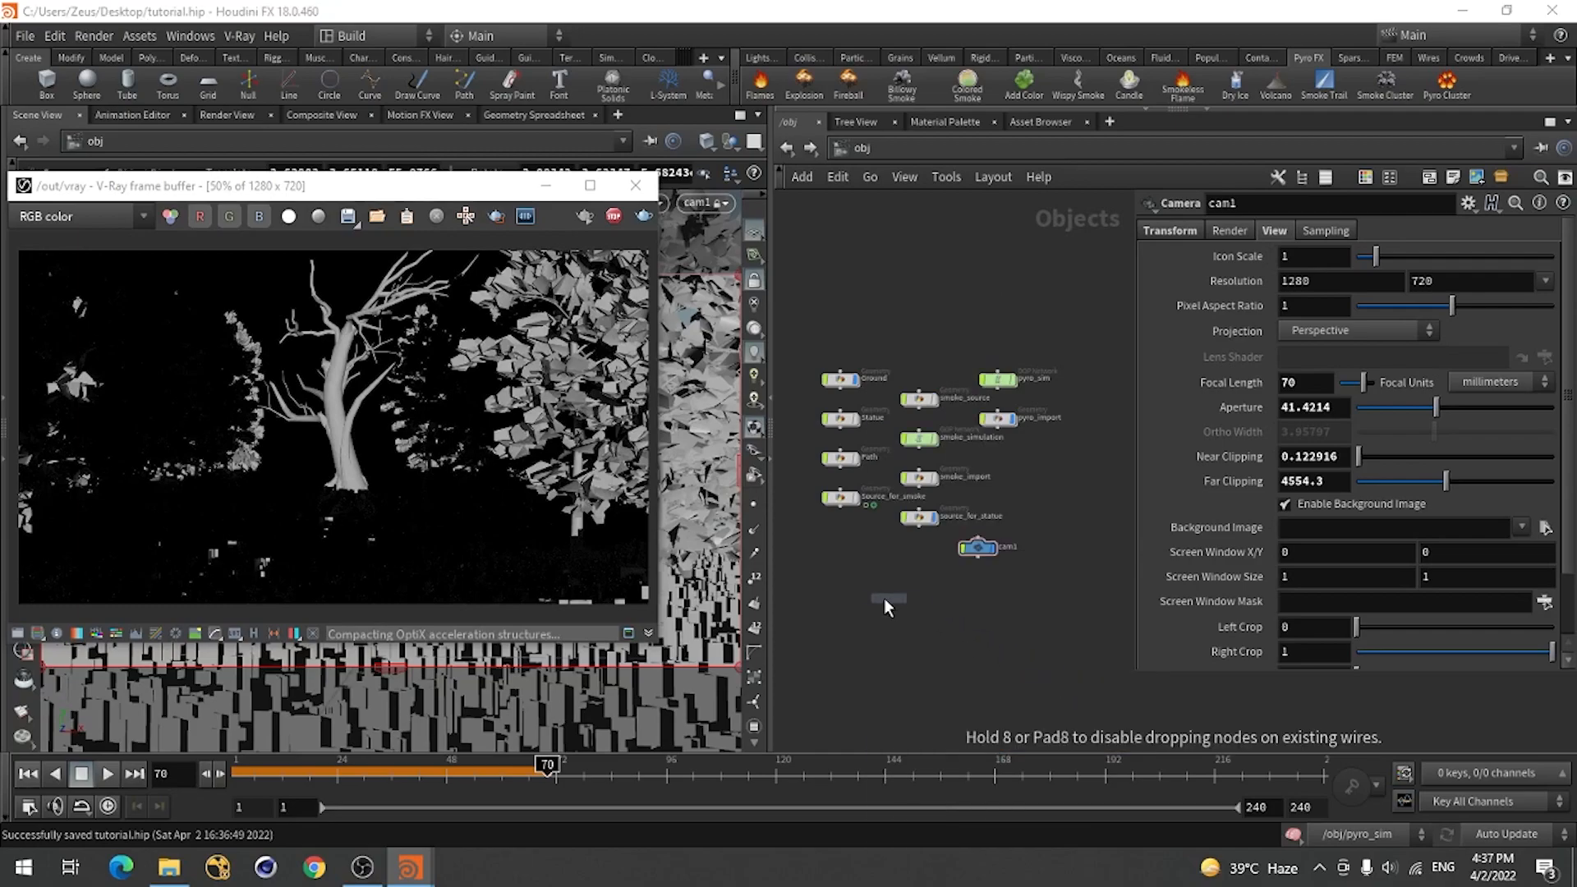
{"action": "left_click", "coordinate": [888, 598]}
Leave the camera view and rotate the rectangle light to face down toward the ground.
{"action": "left_click_drag", "start_coordinate": [297, 189], "coordinate": [1179, 169]}
{"action": "key", "text": "Escape"}
{"action": "left_click_drag", "start_coordinate": [459, 534], "coordinate": [317, 638]}
{"action": "key", "text": "Return"}
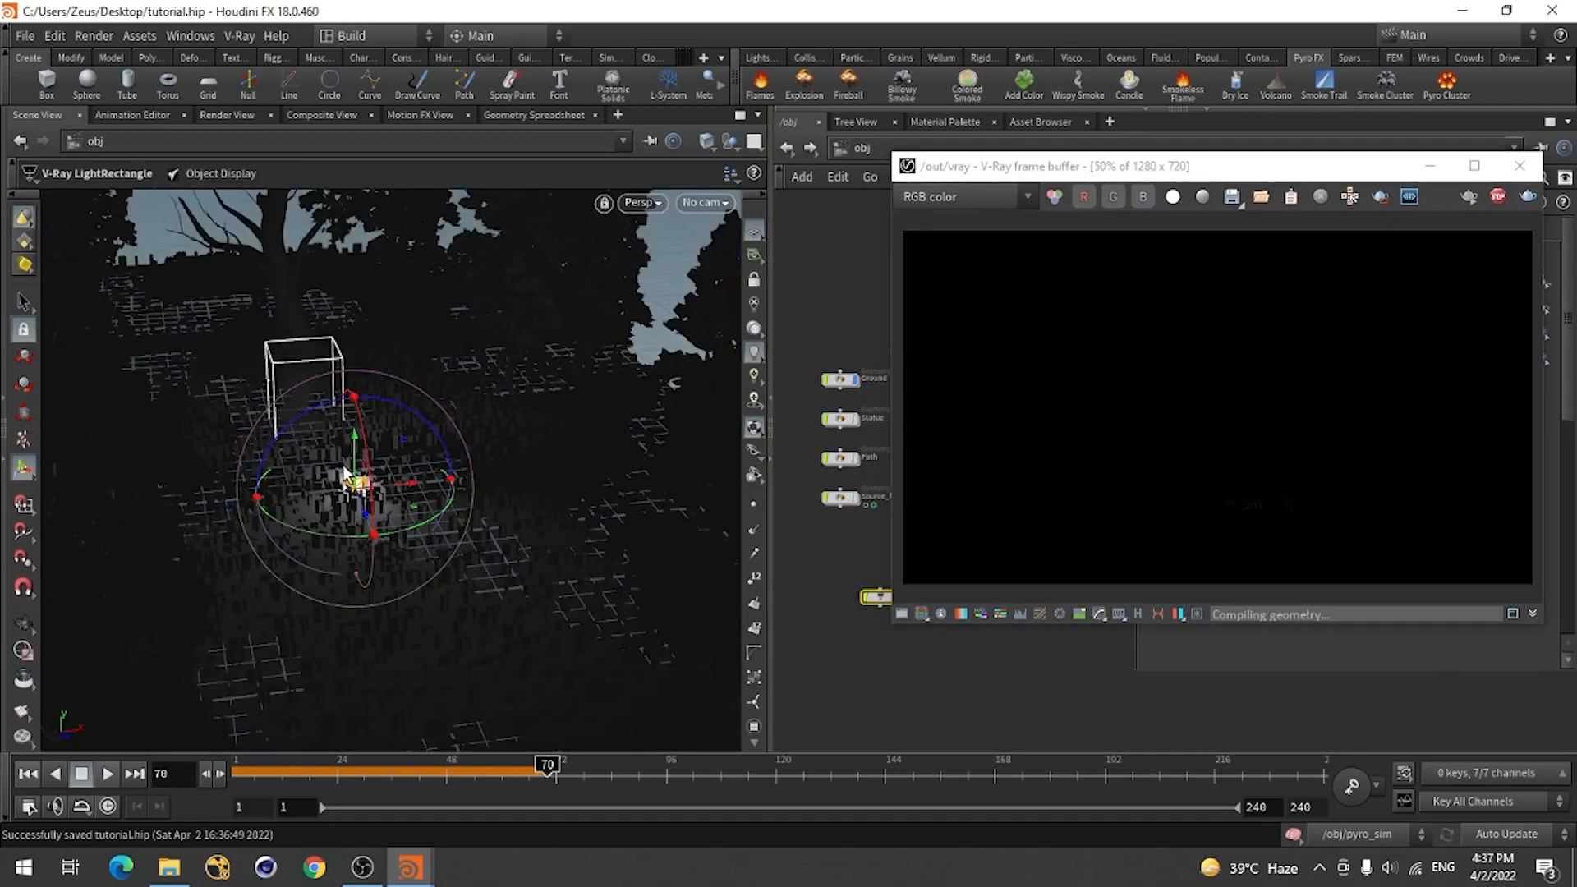
{"action": "left_click_drag", "start_coordinate": [316, 417], "coordinate": [310, 531]}
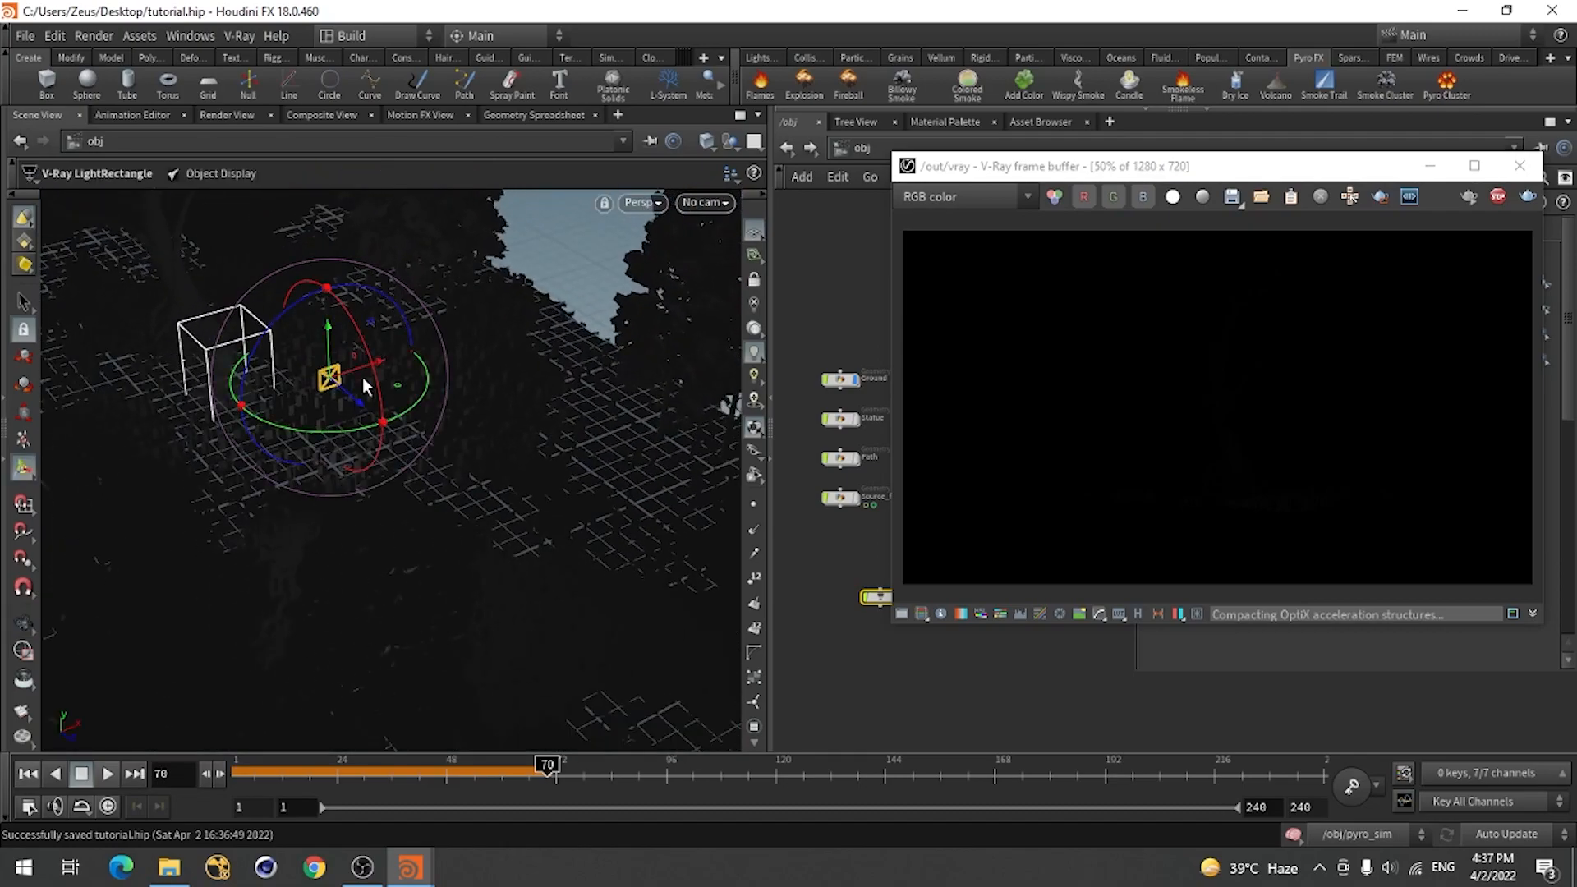
{"action": "mouse_move", "coordinate": [357, 341]}
{"action": "left_mouse_down"}
{"action": "mouse_move", "coordinate": [378, 416]}
{"action": "mouse_move", "coordinate": [356, 422]}
{"action": "mouse_move", "coordinate": [372, 356]}
{"action": "left_mouse_up"}
{"action": "key", "text": "Escape"}
{"action": "key", "text": "Return"}
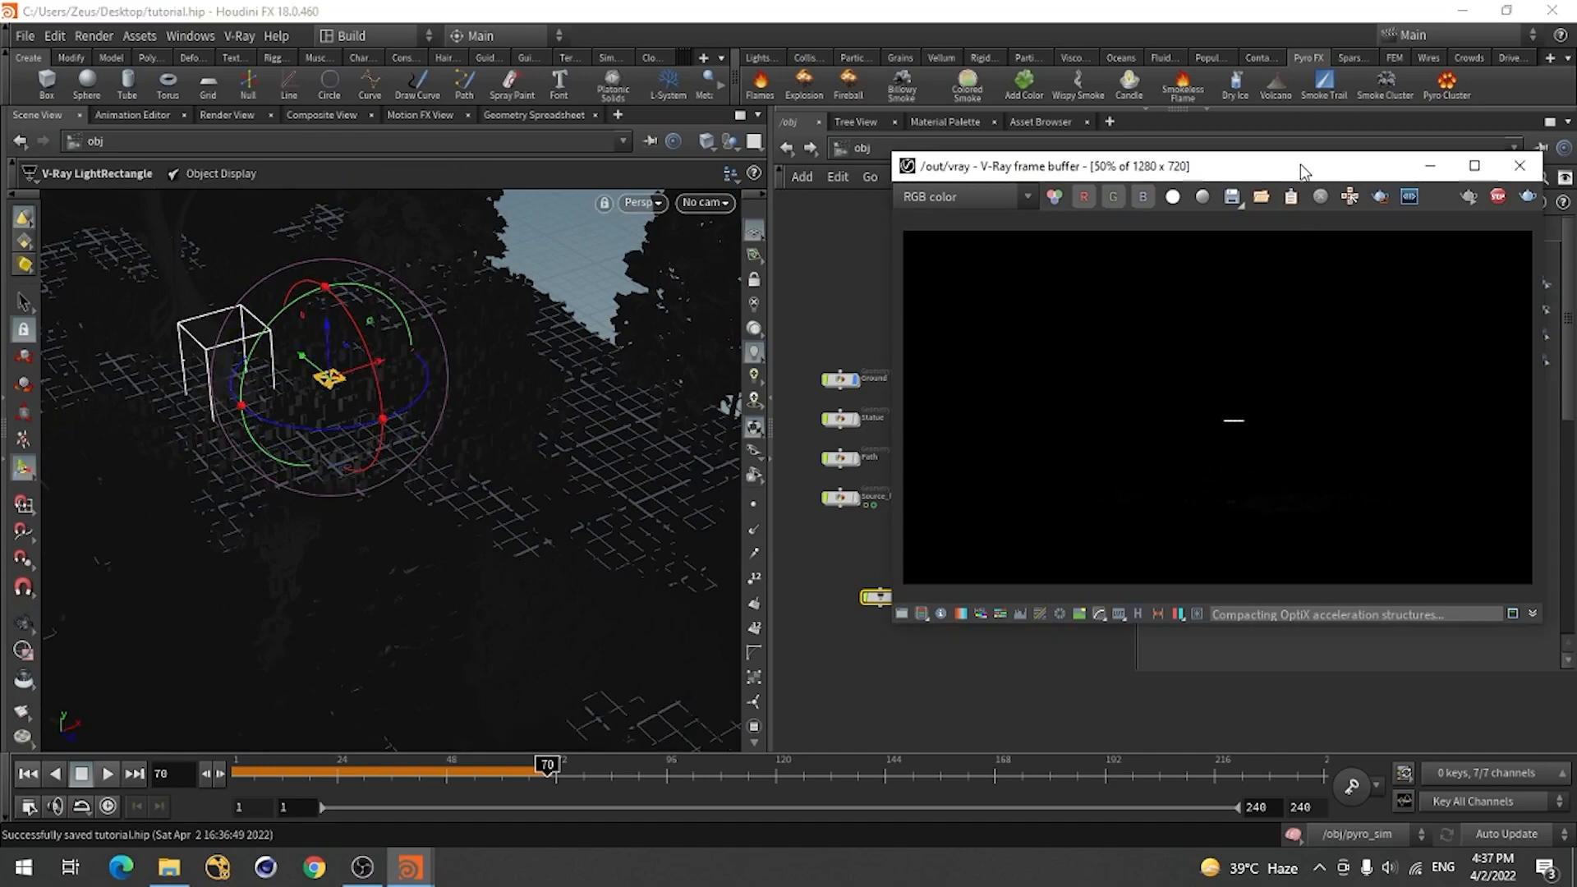
Set the rectangle light's width to 4.98 and its height to 8.
{"action": "left_click_drag", "start_coordinate": [1306, 172], "coordinate": [638, 189]}
{"action": "left_click", "coordinate": [1300, 227]}
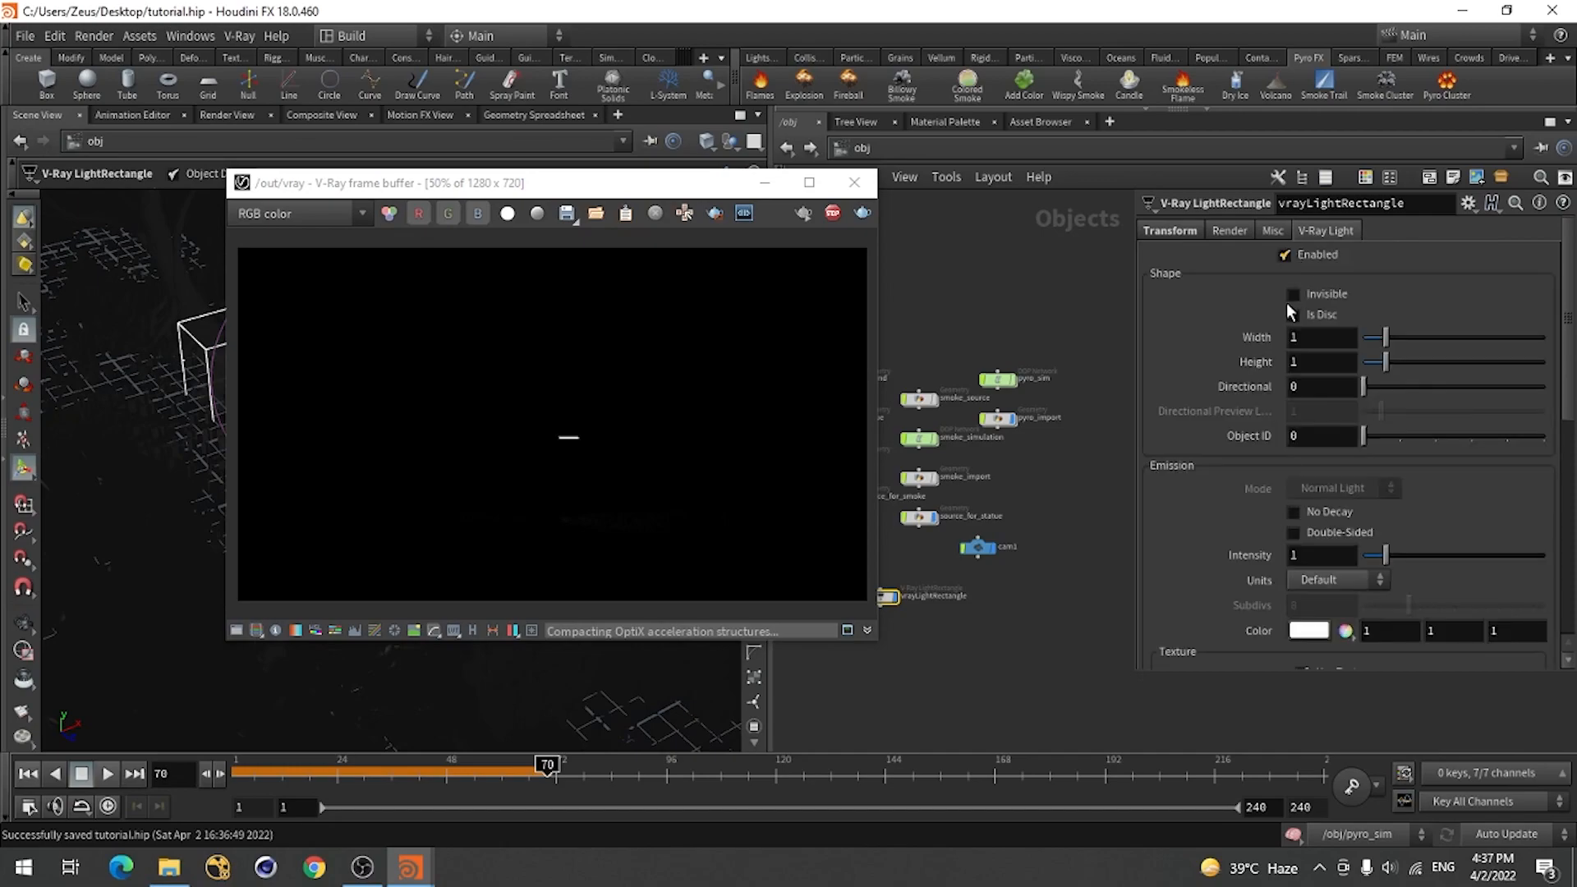
{"action": "left_click_drag", "start_coordinate": [1387, 340], "coordinate": [1546, 361]}
Raise the rectangle light high above the ground and shift it into place over the forest near the bare tree.
{"action": "left_click_drag", "start_coordinate": [588, 198], "coordinate": [795, 293]}
{"action": "left_click_drag", "start_coordinate": [692, 276], "coordinate": [864, 317]}
{"action": "key", "text": "space"}
{"action": "left_click_drag", "start_coordinate": [205, 580], "coordinate": [322, 542]}
{"action": "left_click_drag", "start_coordinate": [402, 419], "coordinate": [391, 205]}
{"action": "key", "text": "r"}
{"action": "key", "text": "space"}
{"action": "left_click_drag", "start_coordinate": [289, 493], "coordinate": [207, 495]}
{"action": "middle_click_drag", "start_coordinate": [208, 494], "coordinate": [184, 612]}
{"action": "left_click_drag", "start_coordinate": [397, 410], "coordinate": [343, 420]}
{"action": "key", "text": "space"}
{"action": "left_click_drag", "start_coordinate": [148, 602], "coordinate": [180, 583]}
{"action": "left_click_drag", "start_coordinate": [104, 439], "coordinate": [47, 426]}
{"action": "key", "text": "space"}
{"action": "left_click_drag", "start_coordinate": [236, 577], "coordinate": [215, 525]}
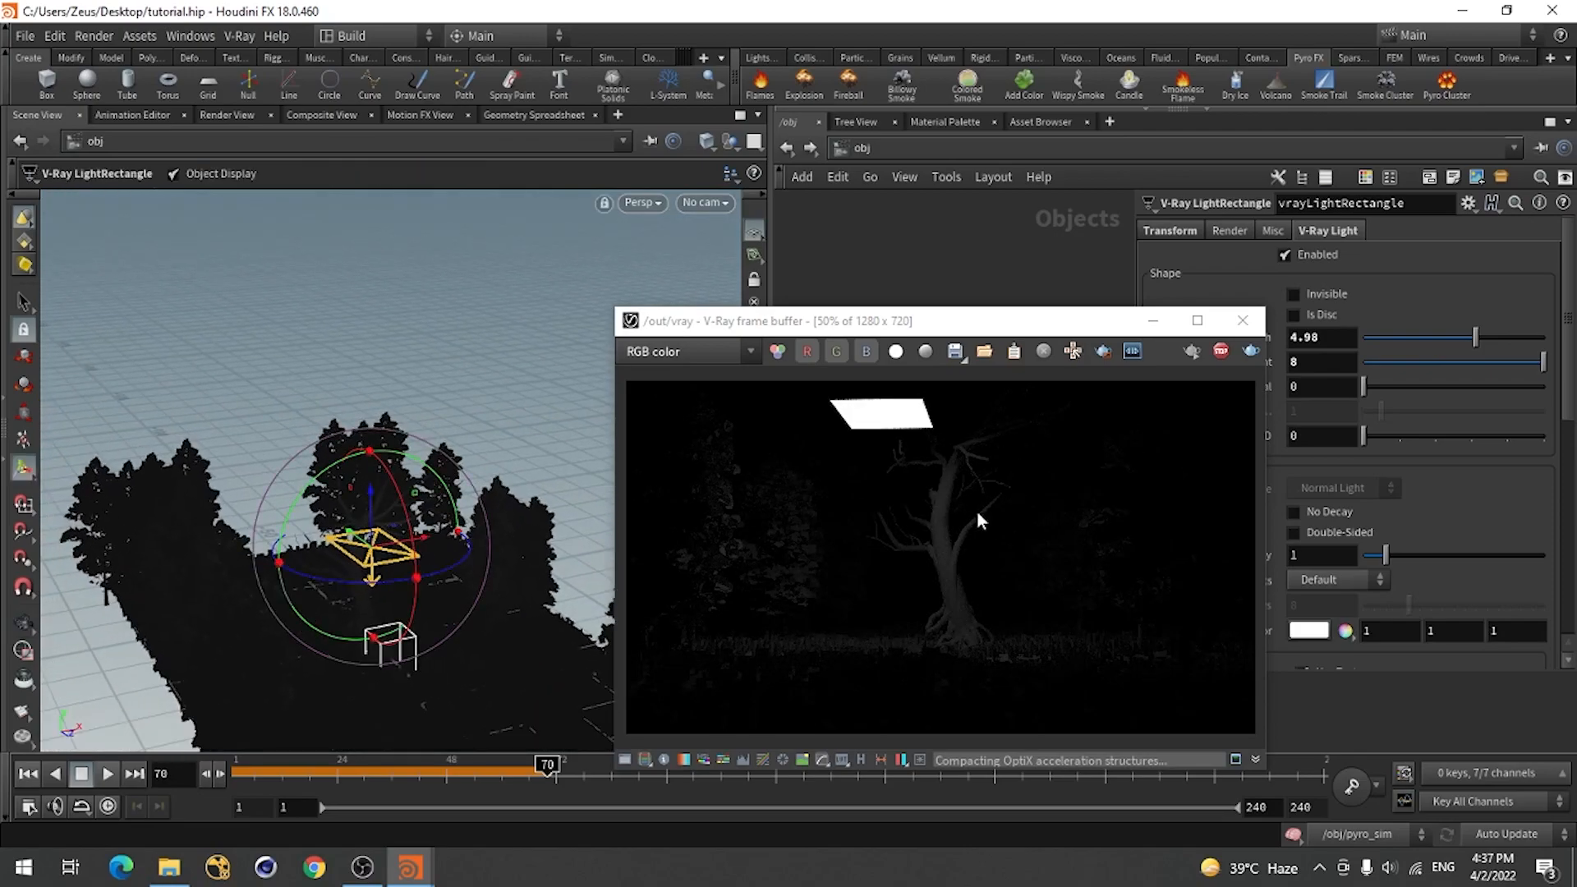
Make the rectangle light's shape invisible in the render.
{"action": "left_click_drag", "start_coordinate": [1100, 322], "coordinate": [1025, 308]}
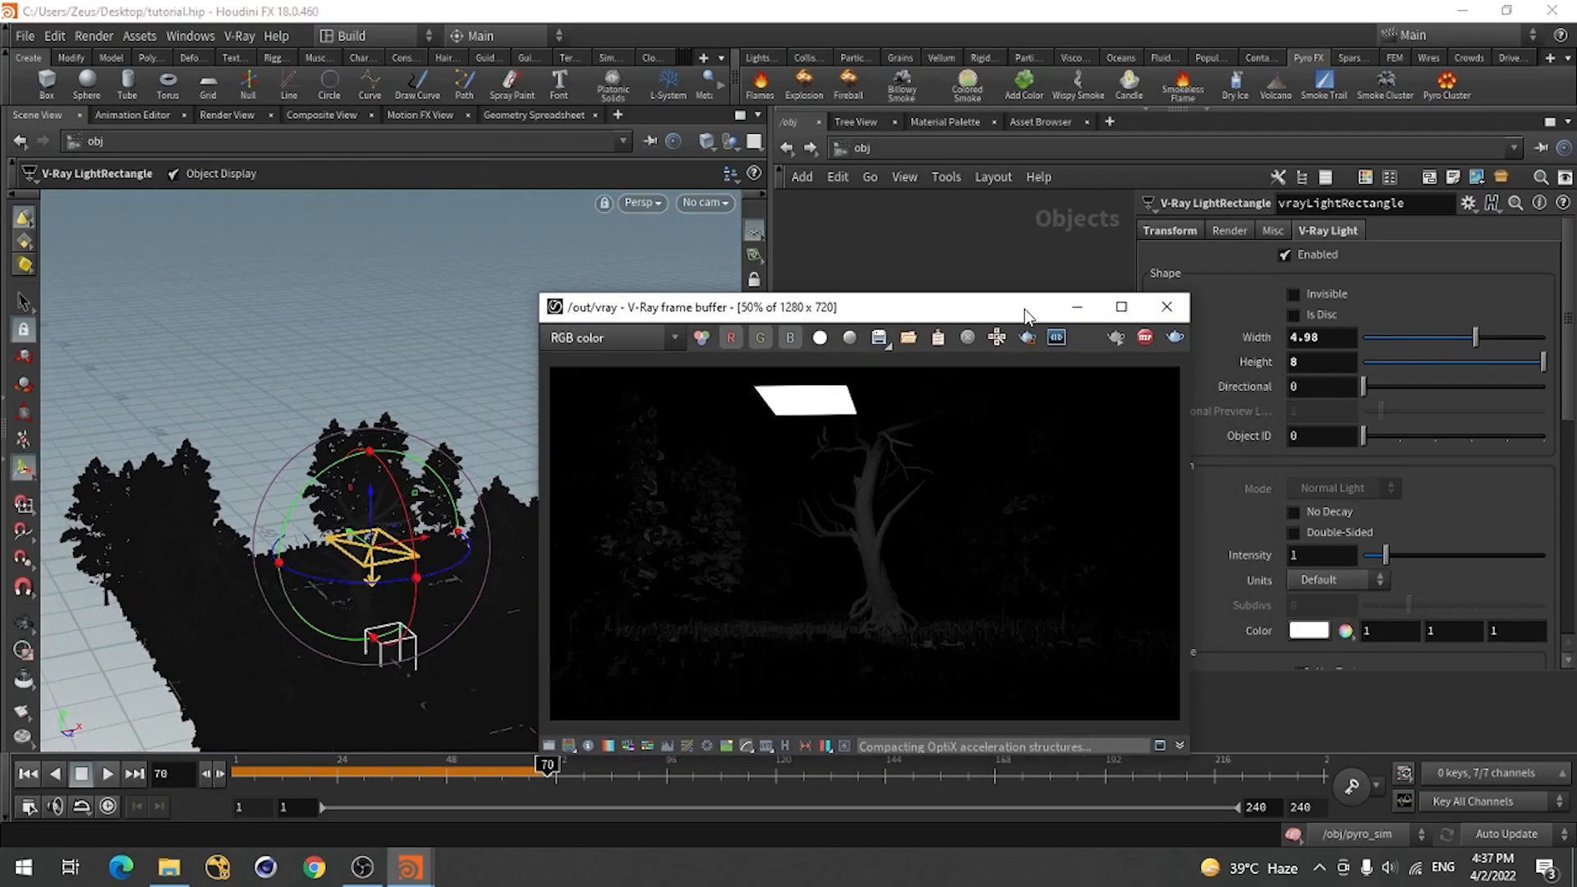
{"action": "left_click", "coordinate": [1327, 296]}
{"action": "left_click_drag", "start_coordinate": [847, 313], "coordinate": [971, 308]}
{"action": "key", "text": "space"}
{"action": "left_click_drag", "start_coordinate": [432, 574], "coordinate": [254, 407]}
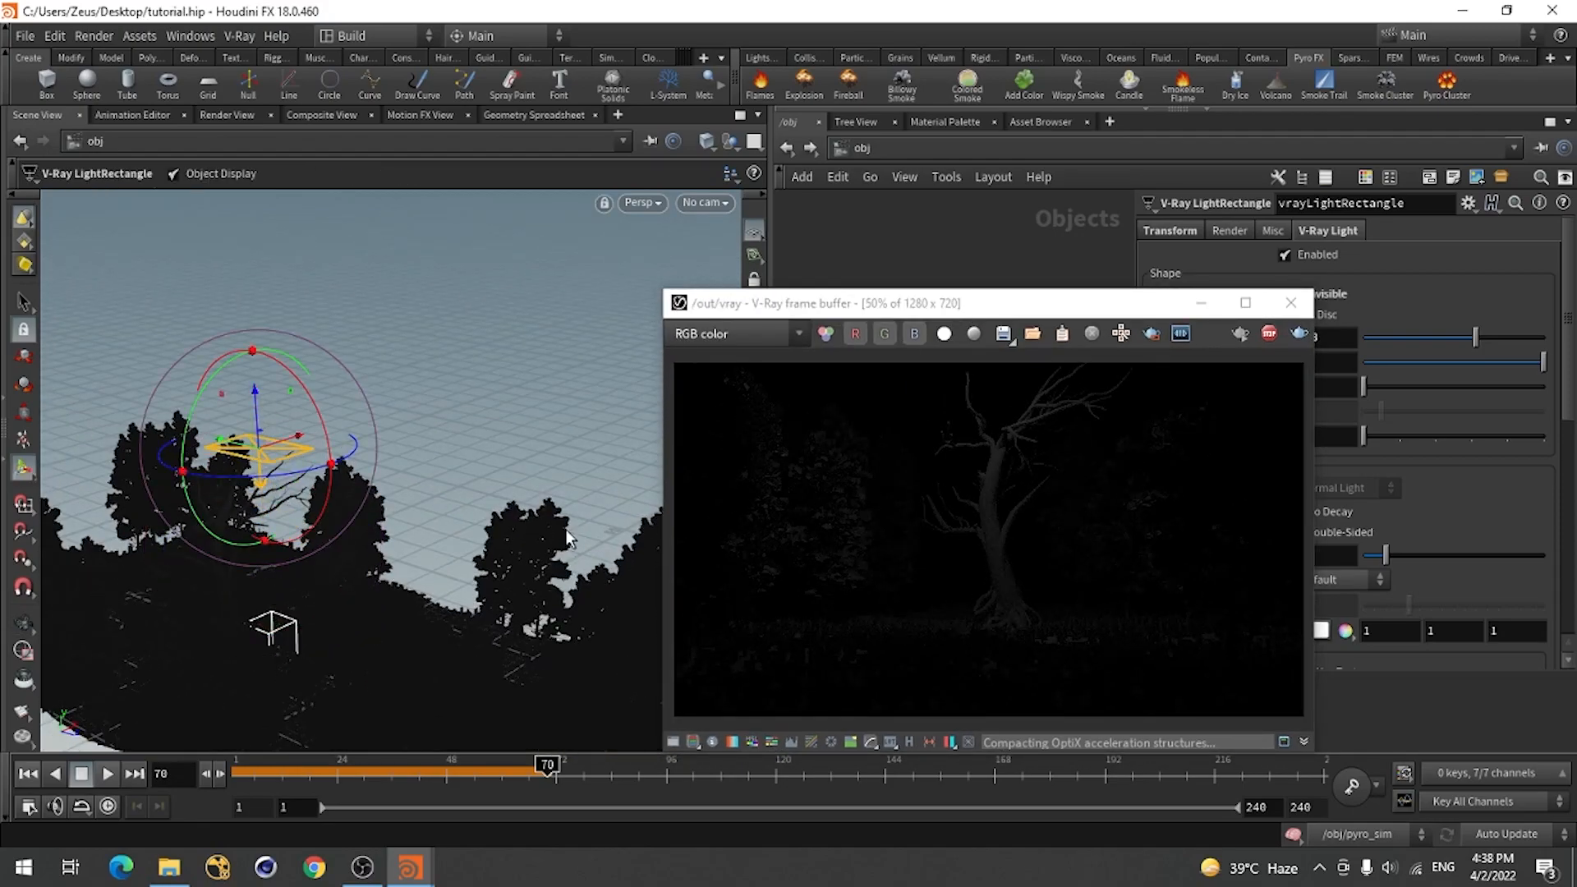
Set the rectangle light's directional value to 0.563 and its height to 15.
{"action": "left_click_drag", "start_coordinate": [1144, 303], "coordinate": [770, 262]}
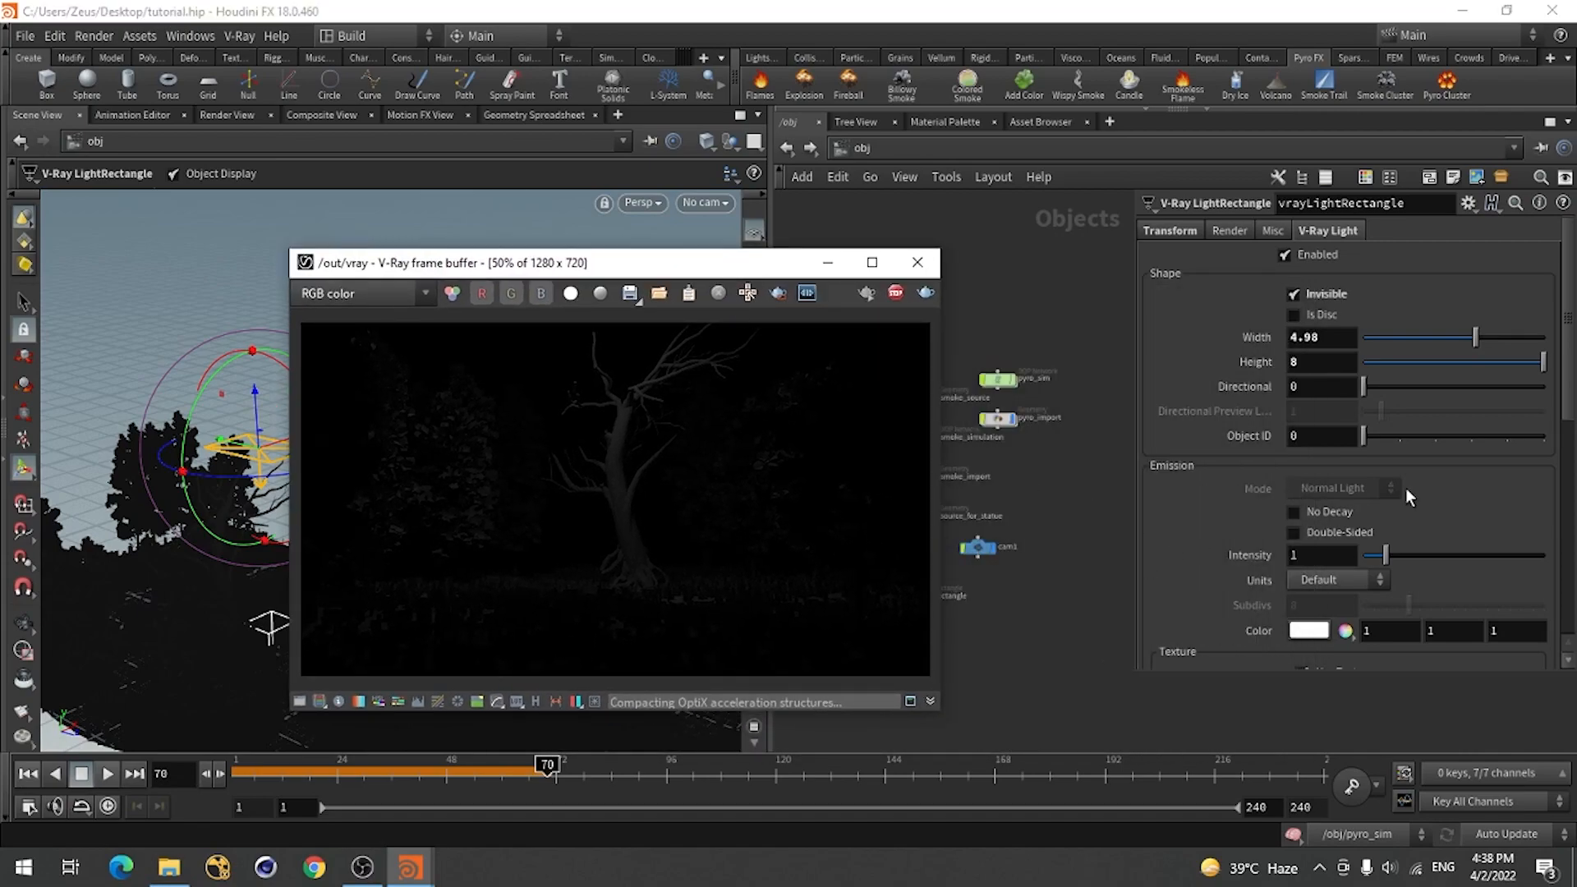
{"action": "left_click_drag", "start_coordinate": [1365, 386], "coordinate": [1464, 391]}
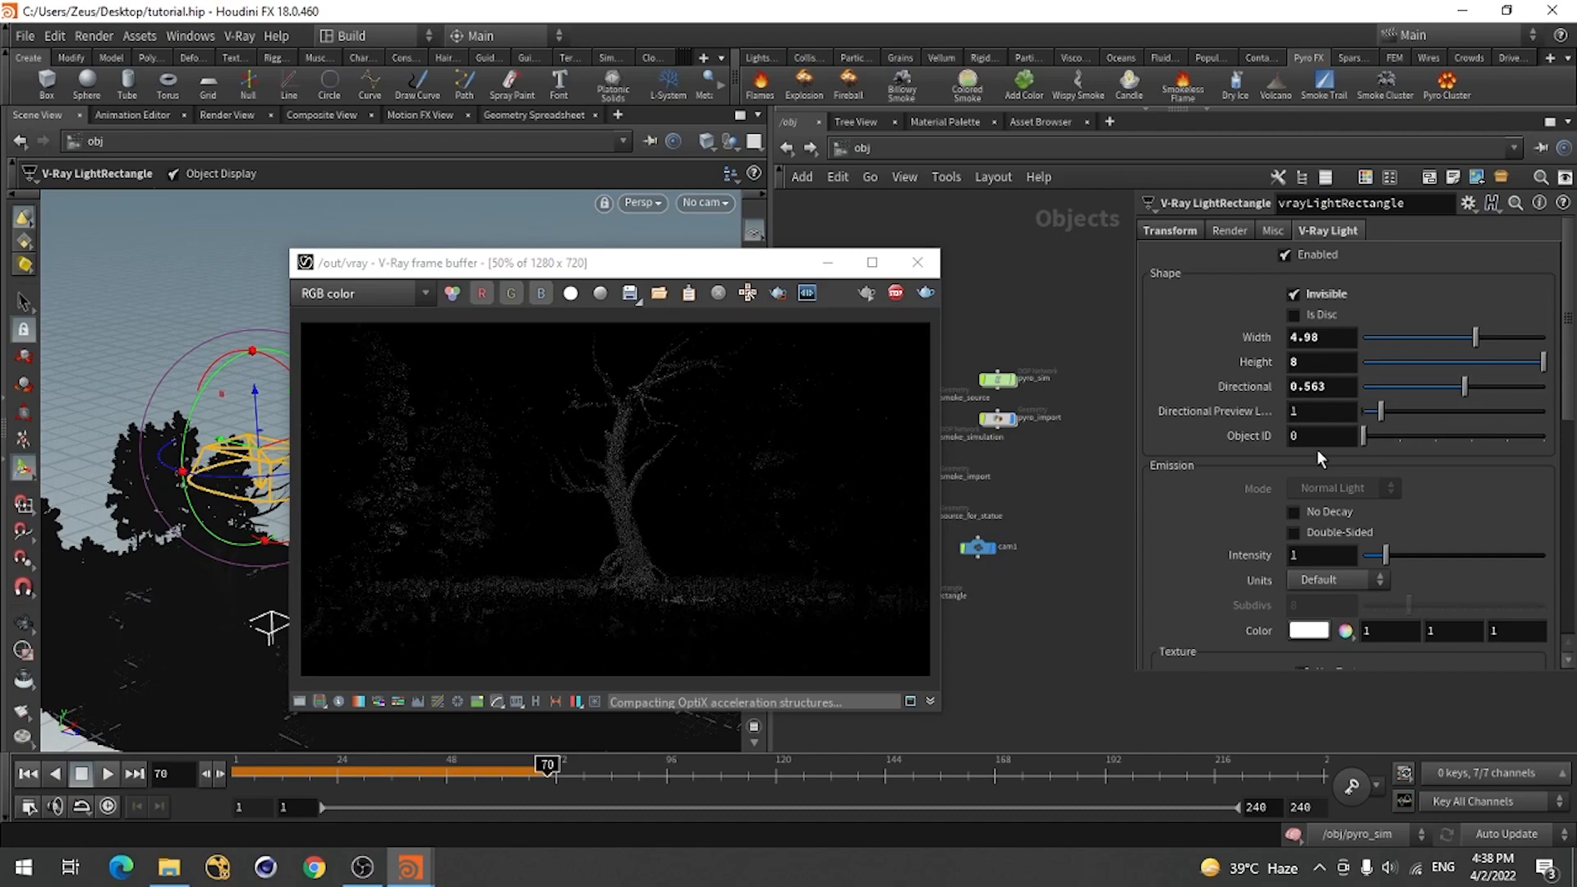
{"action": "left_click_drag", "start_coordinate": [575, 263], "coordinate": [798, 132]}
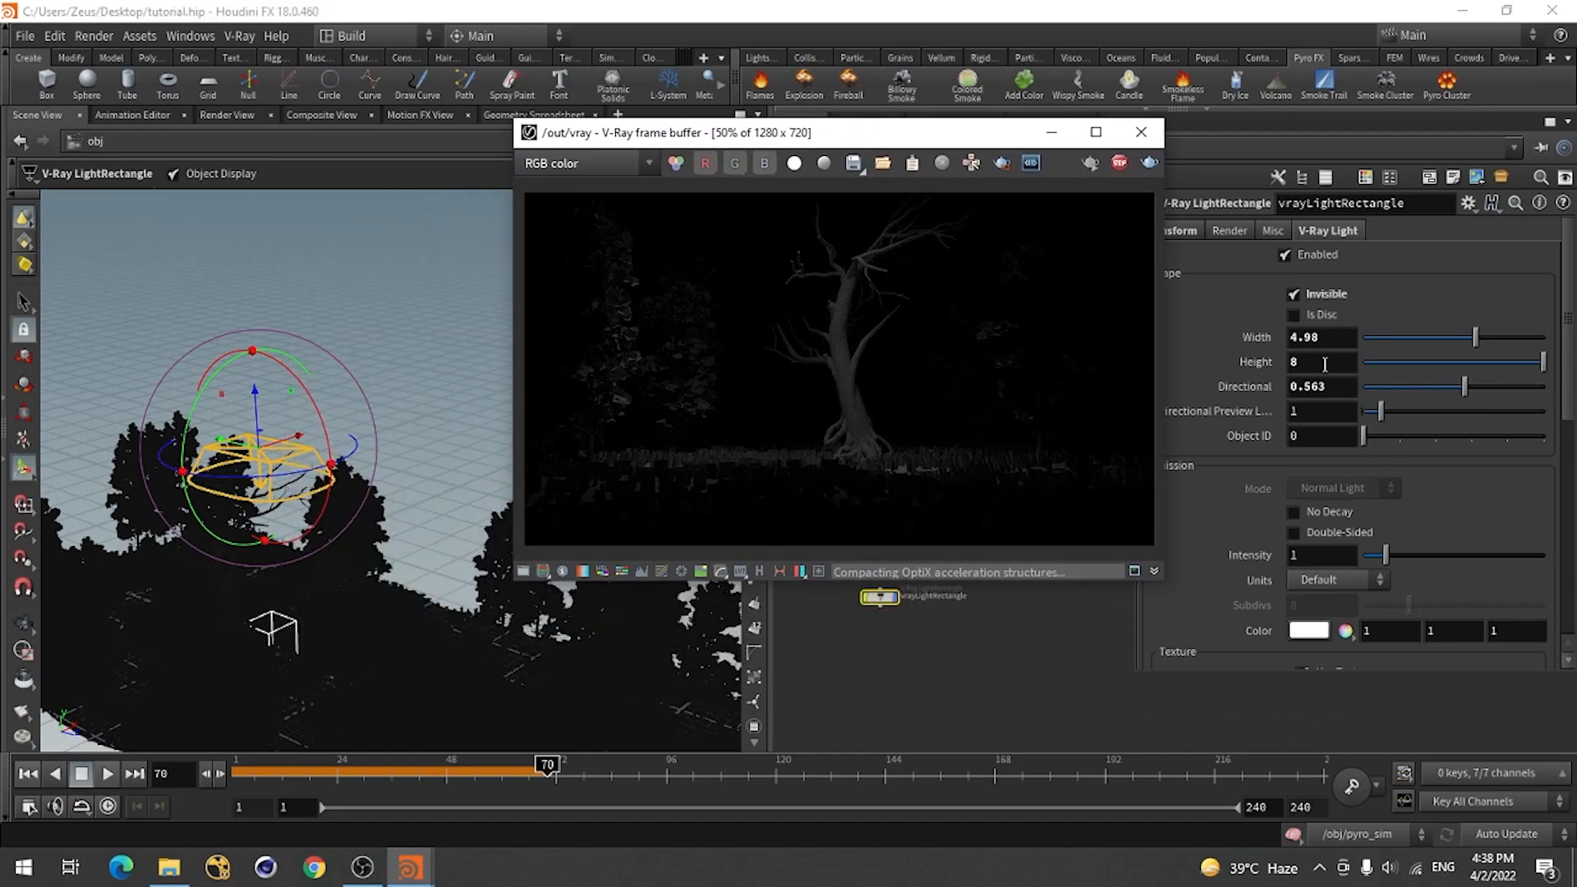
{"action": "left_click_drag", "start_coordinate": [1325, 364], "coordinate": [1223, 355]}
{"action": "type", "text": "15"}
{"action": "key", "text": "Return"}
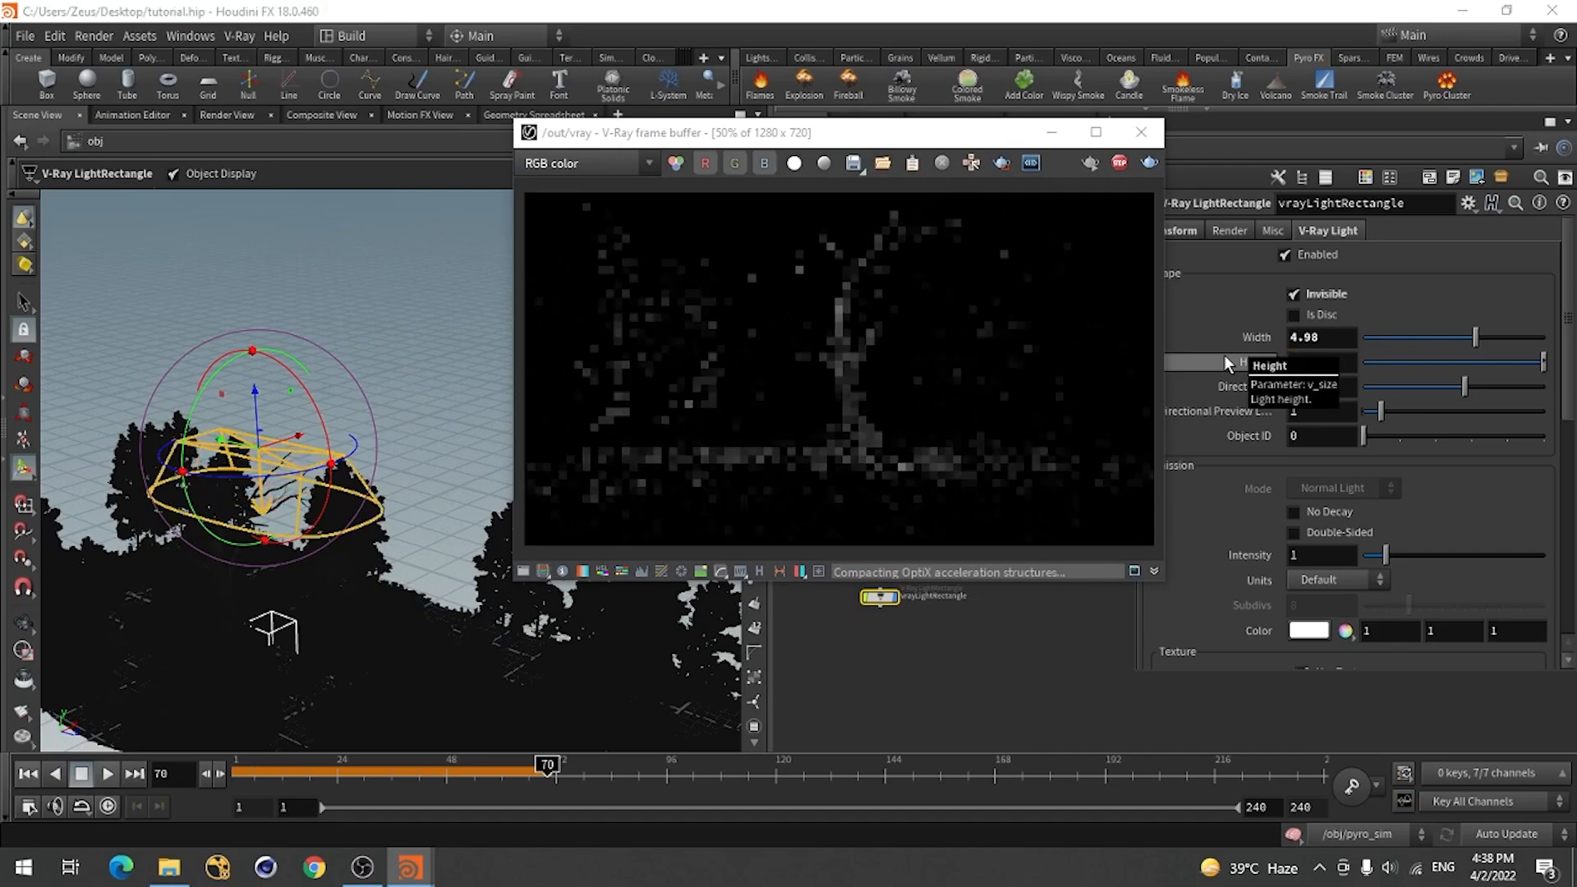
Examine the rectangle light's coverage of the forest from several angles and compare it with the live render.
{"action": "left_click_drag", "start_coordinate": [845, 138], "coordinate": [1009, 174]}
{"action": "left_click_drag", "start_coordinate": [327, 586], "coordinate": [397, 562], "text": "alt"}
{"action": "key", "text": "Return"}
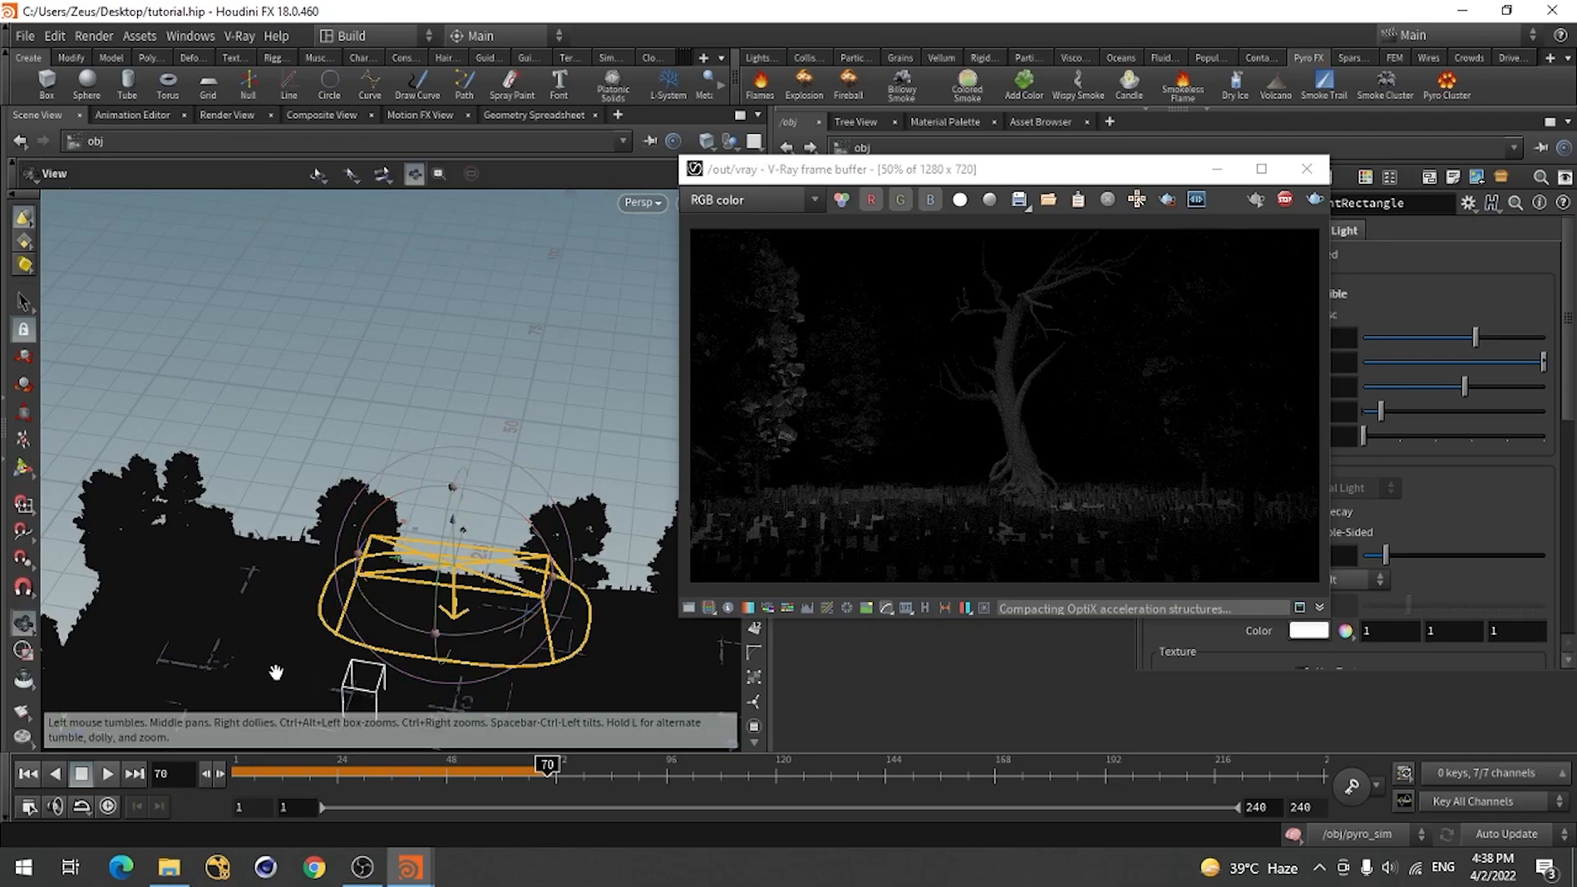
{"action": "left_click_drag", "start_coordinate": [285, 675], "coordinate": [169, 652], "text": "alt"}
{"action": "middle_click_drag", "start_coordinate": [399, 579], "coordinate": [378, 480], "text": "alt"}
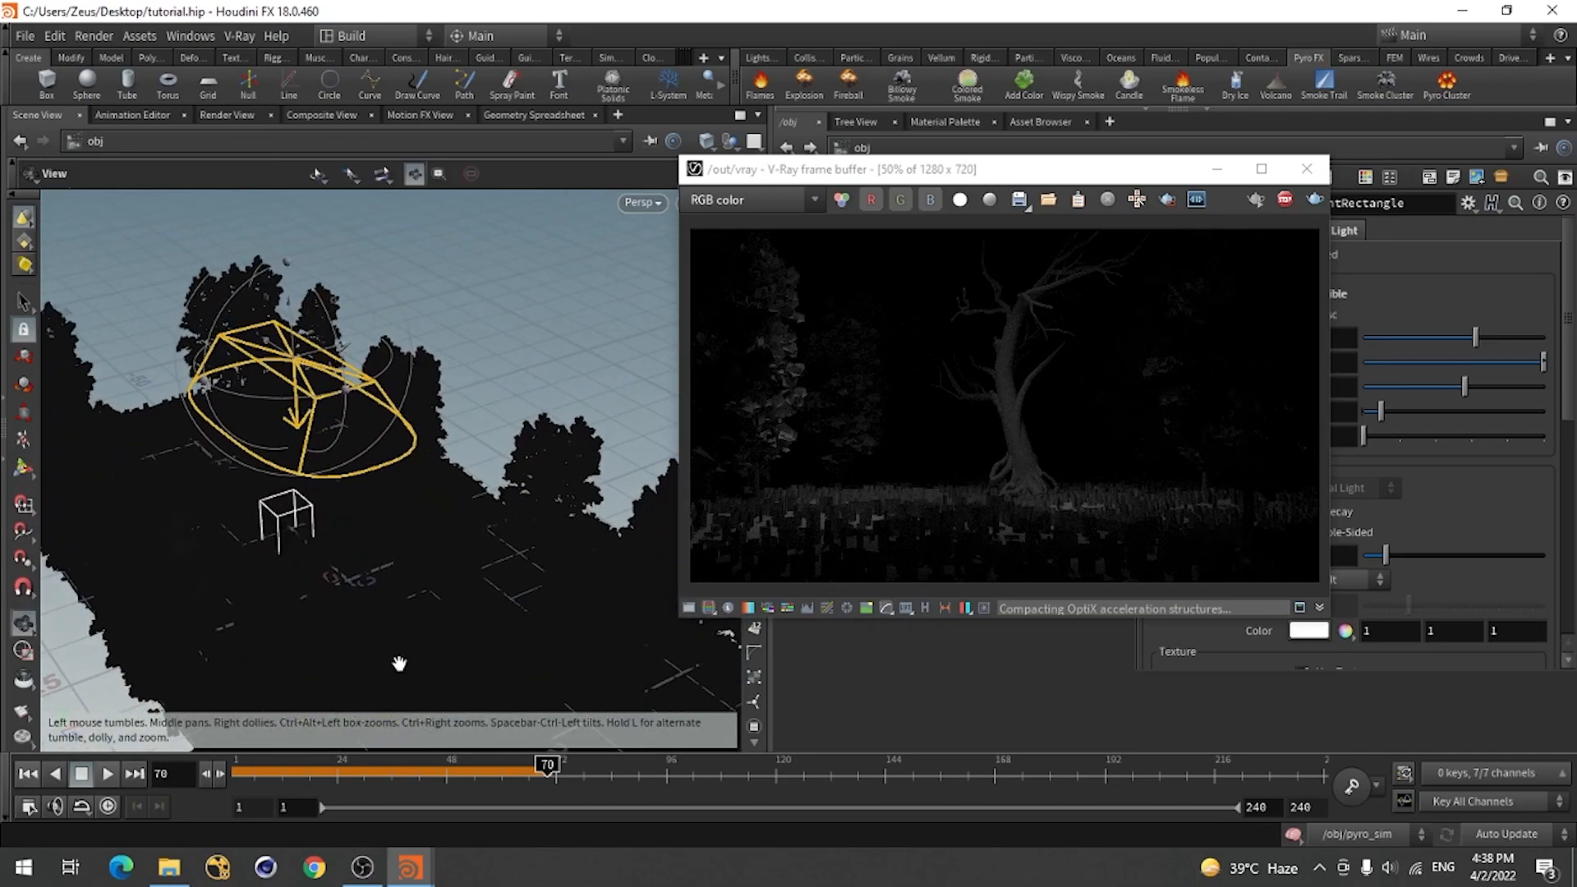
{"action": "key", "text": "Escape"}
{"action": "left_click_drag", "start_coordinate": [1024, 181], "coordinate": [411, 202]}
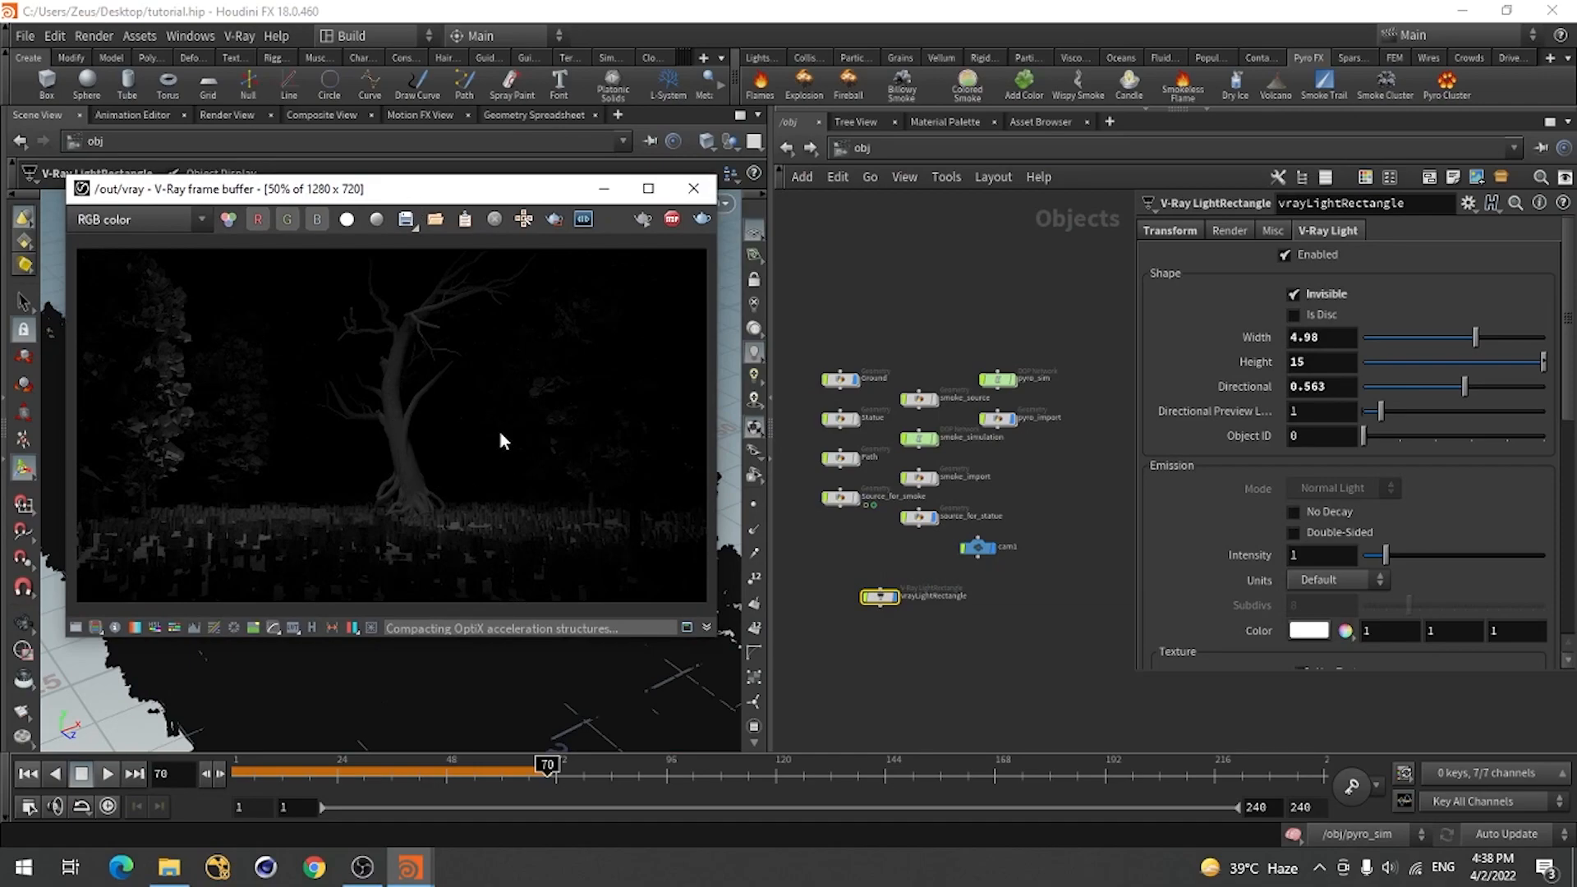
{"action": "left_click_drag", "start_coordinate": [452, 198], "coordinate": [449, 255]}
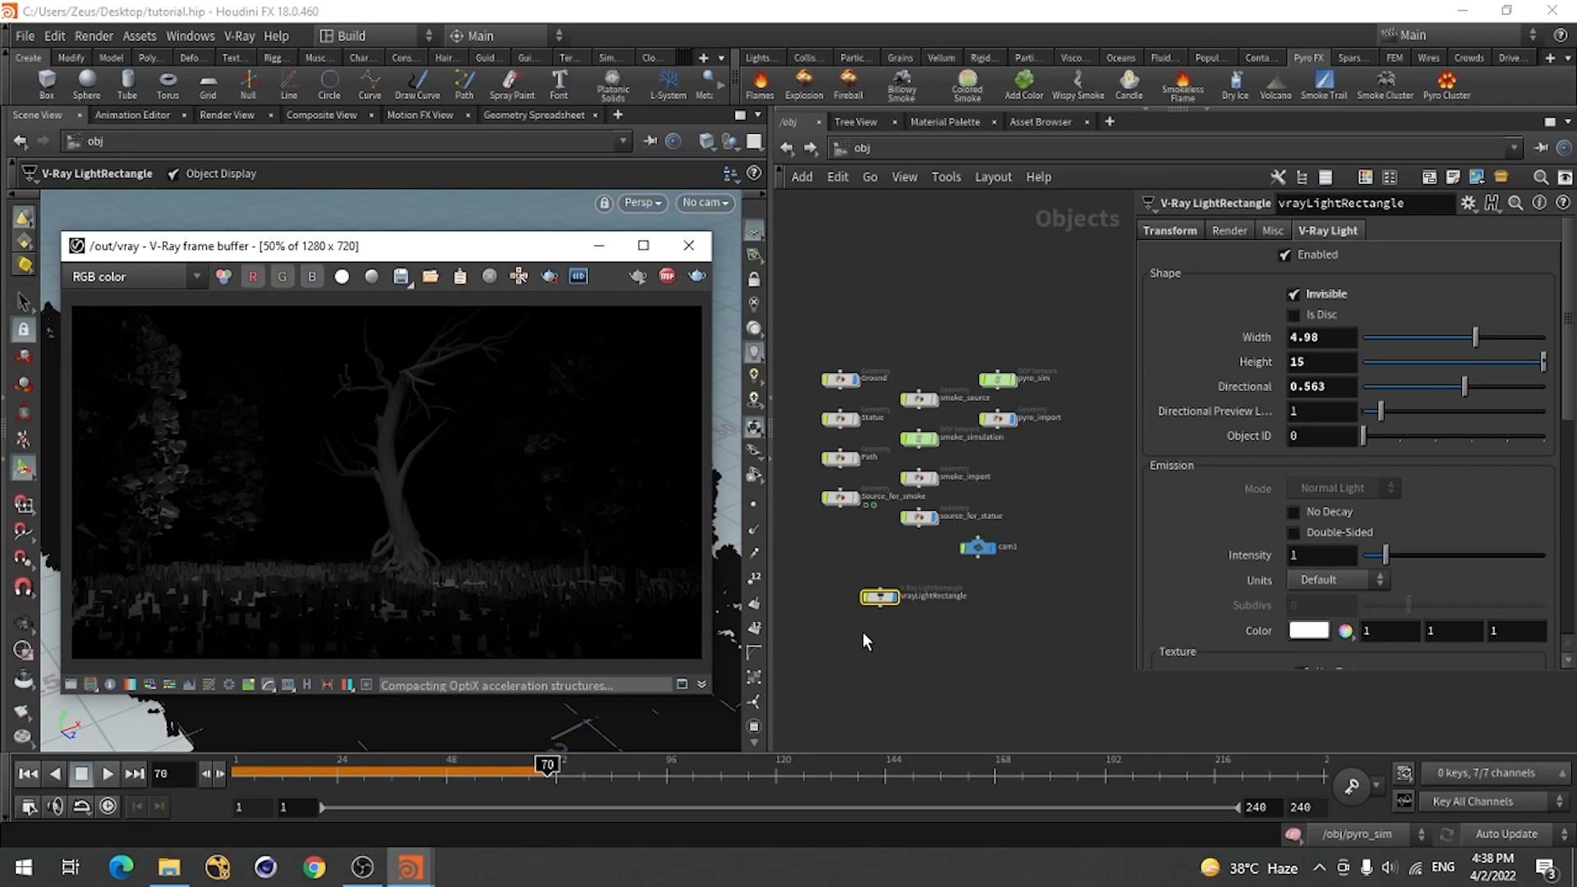
{"action": "scroll", "coordinate": [863, 634], "scroll_direction": "up", "scroll_amount": 2}
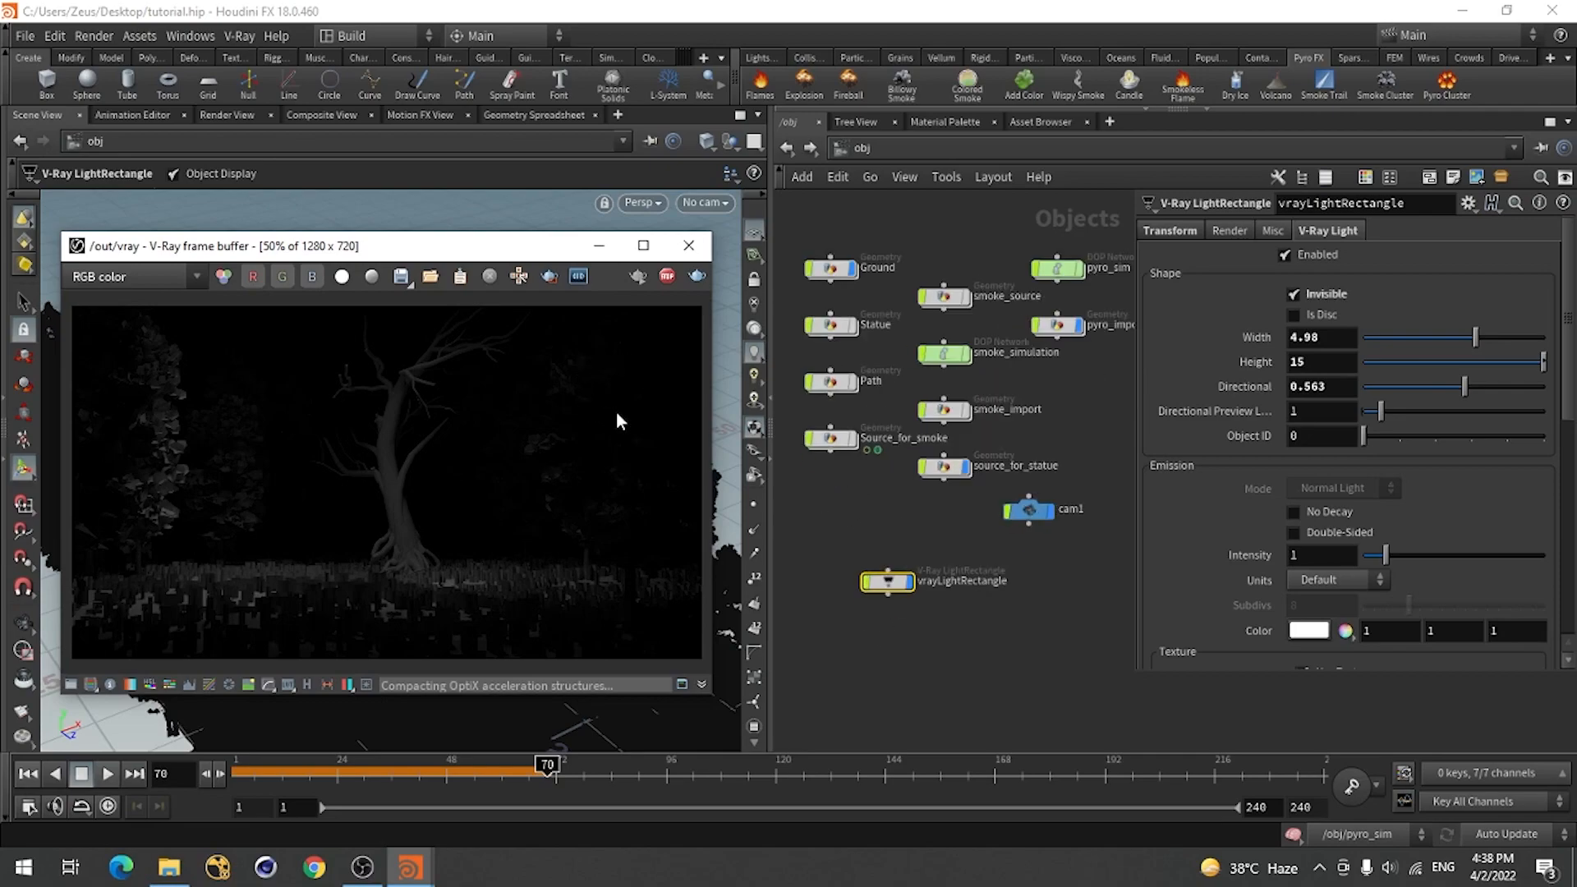